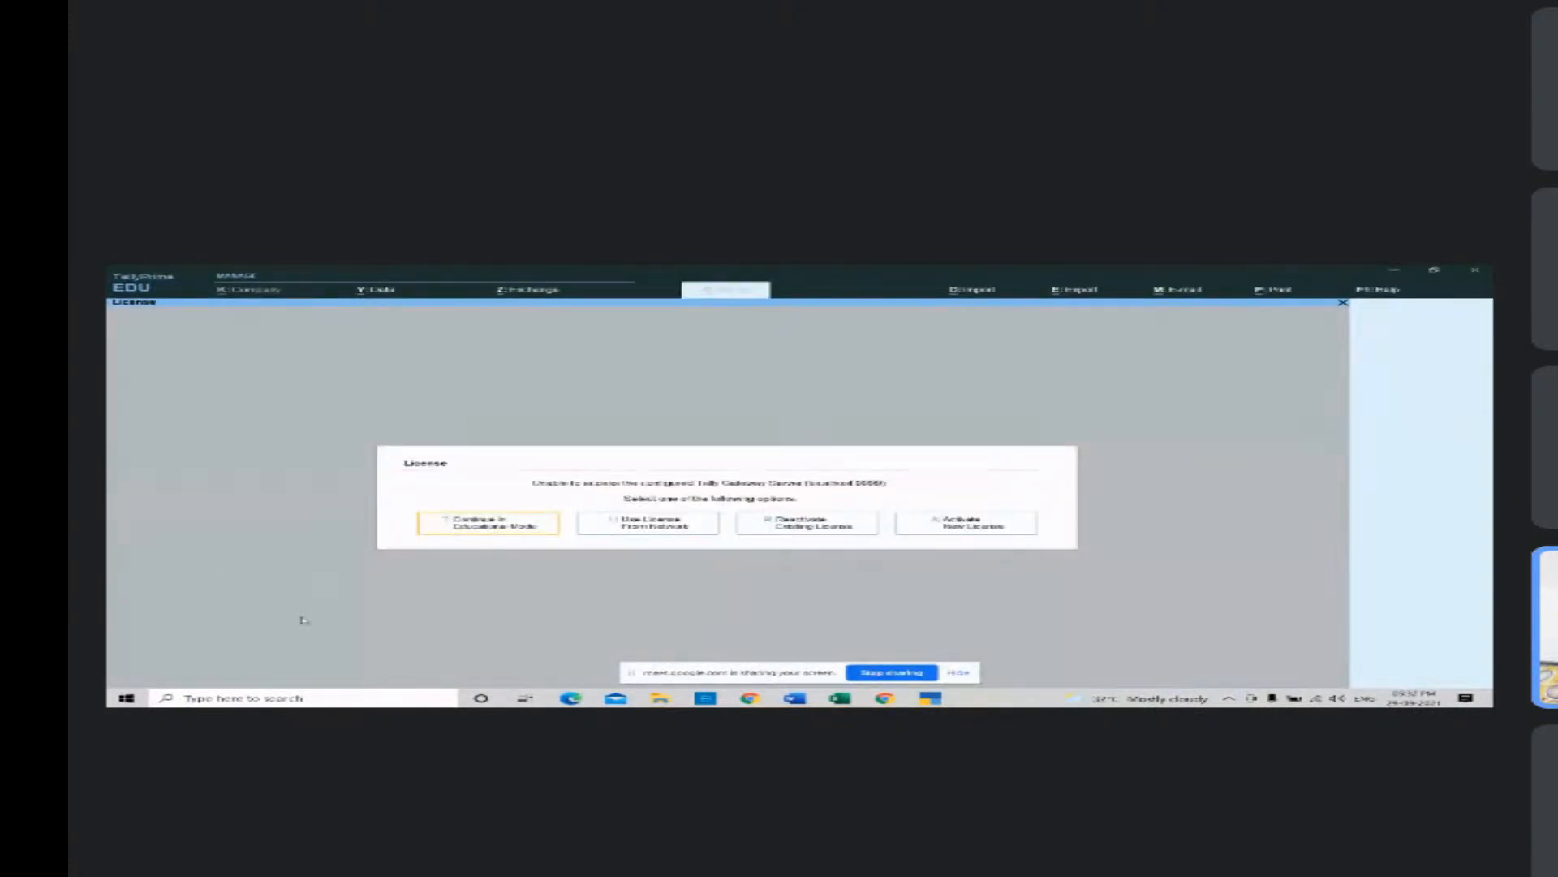
Step: Continue into Educational Mode from the licence prompt to reach the Gateway of Tally
{"action": "left_click", "coordinate": [489, 526]}
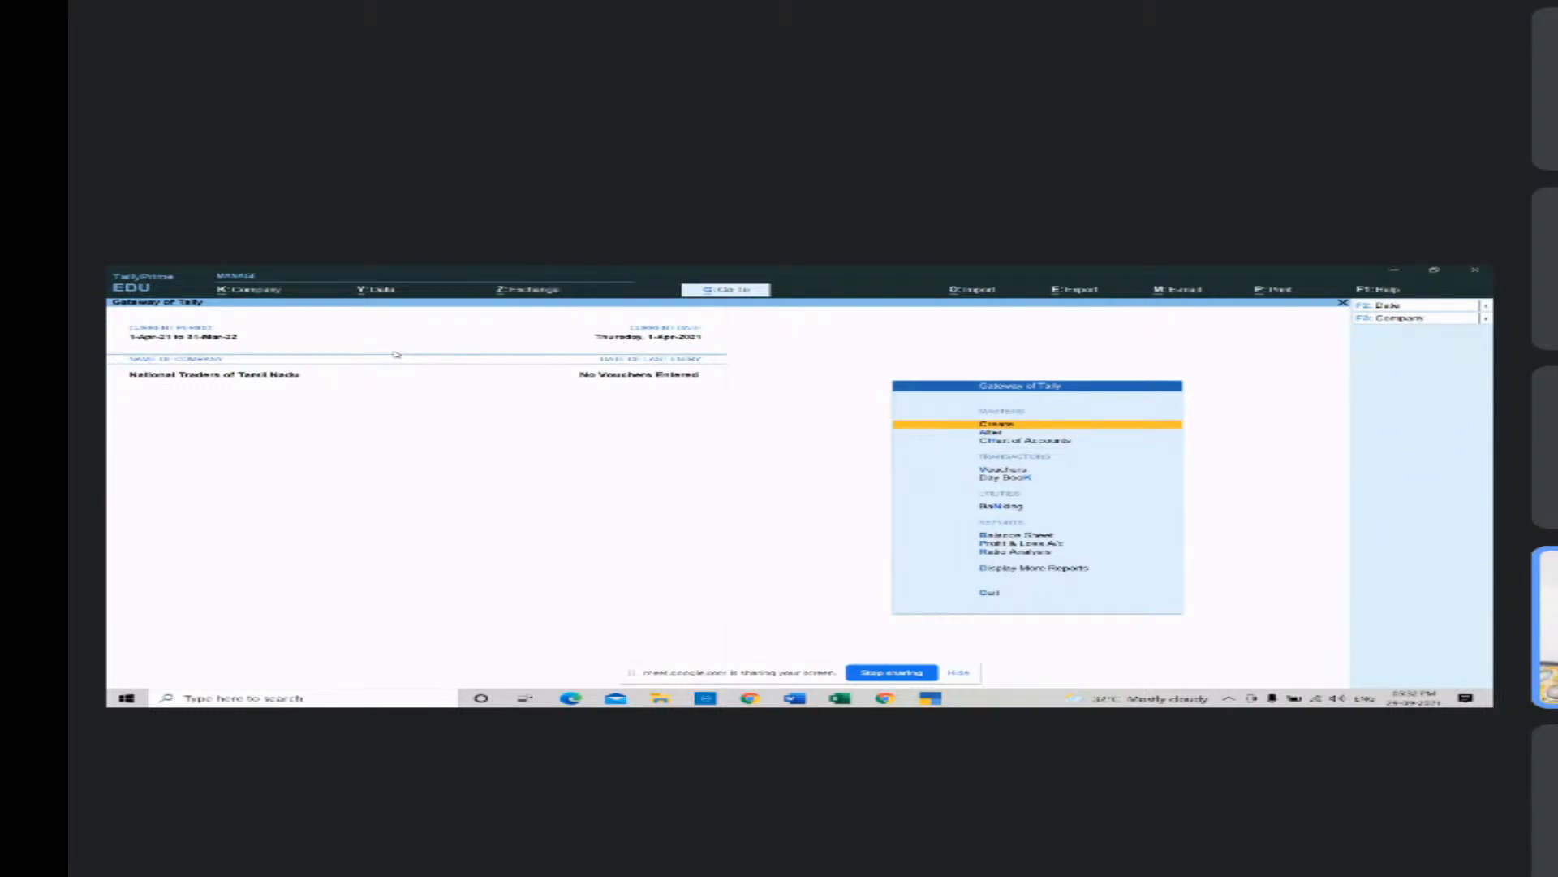
{"action": "left_click", "coordinate": [962, 672]}
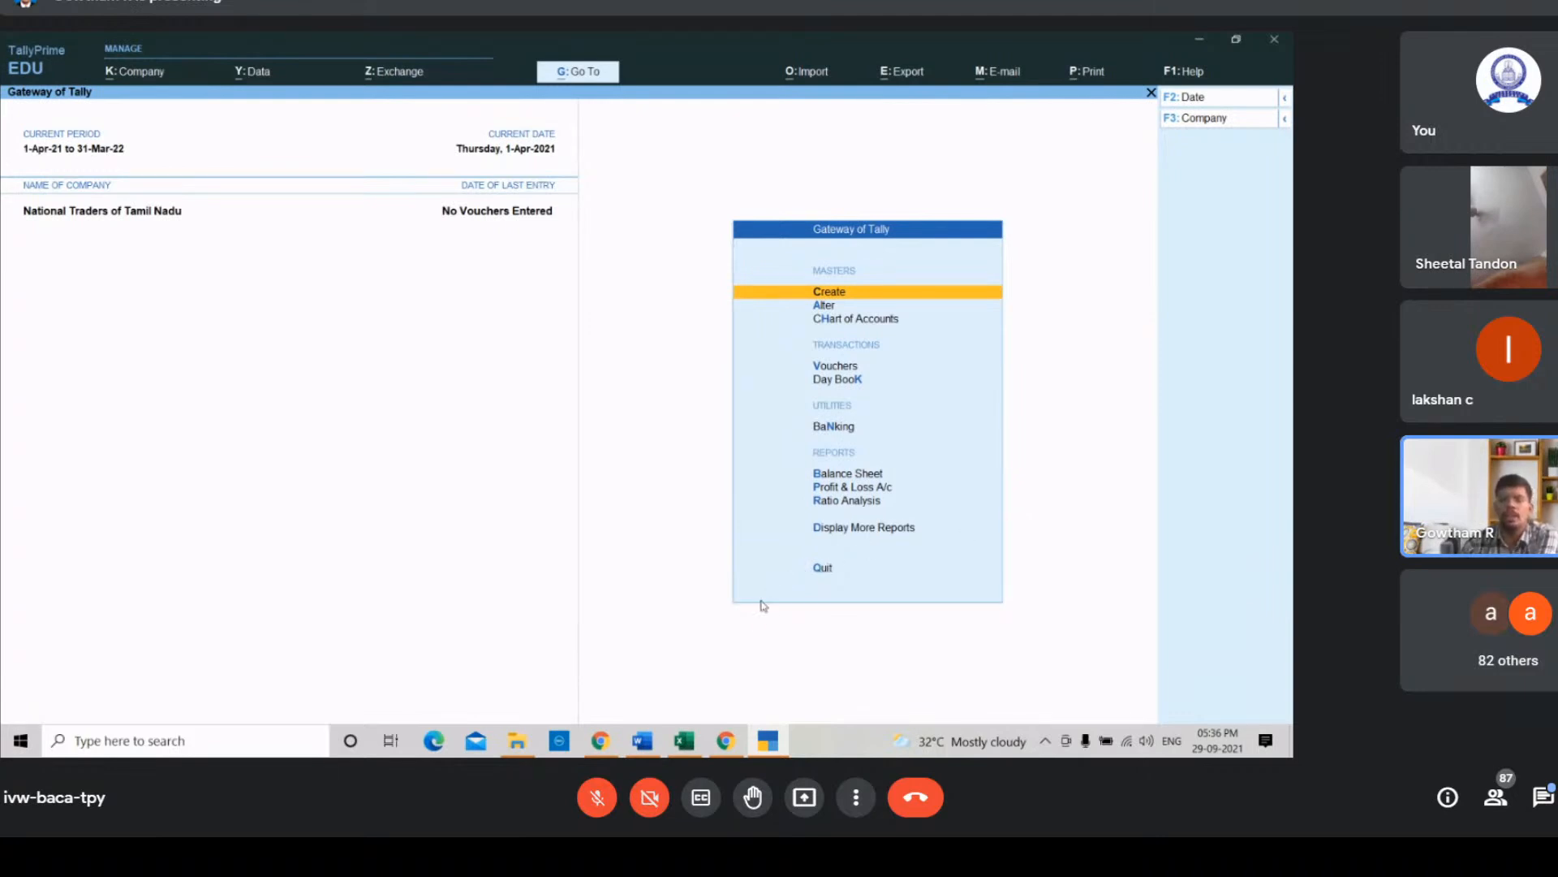
{"action": "mouse_move", "coordinate": [728, 751]}
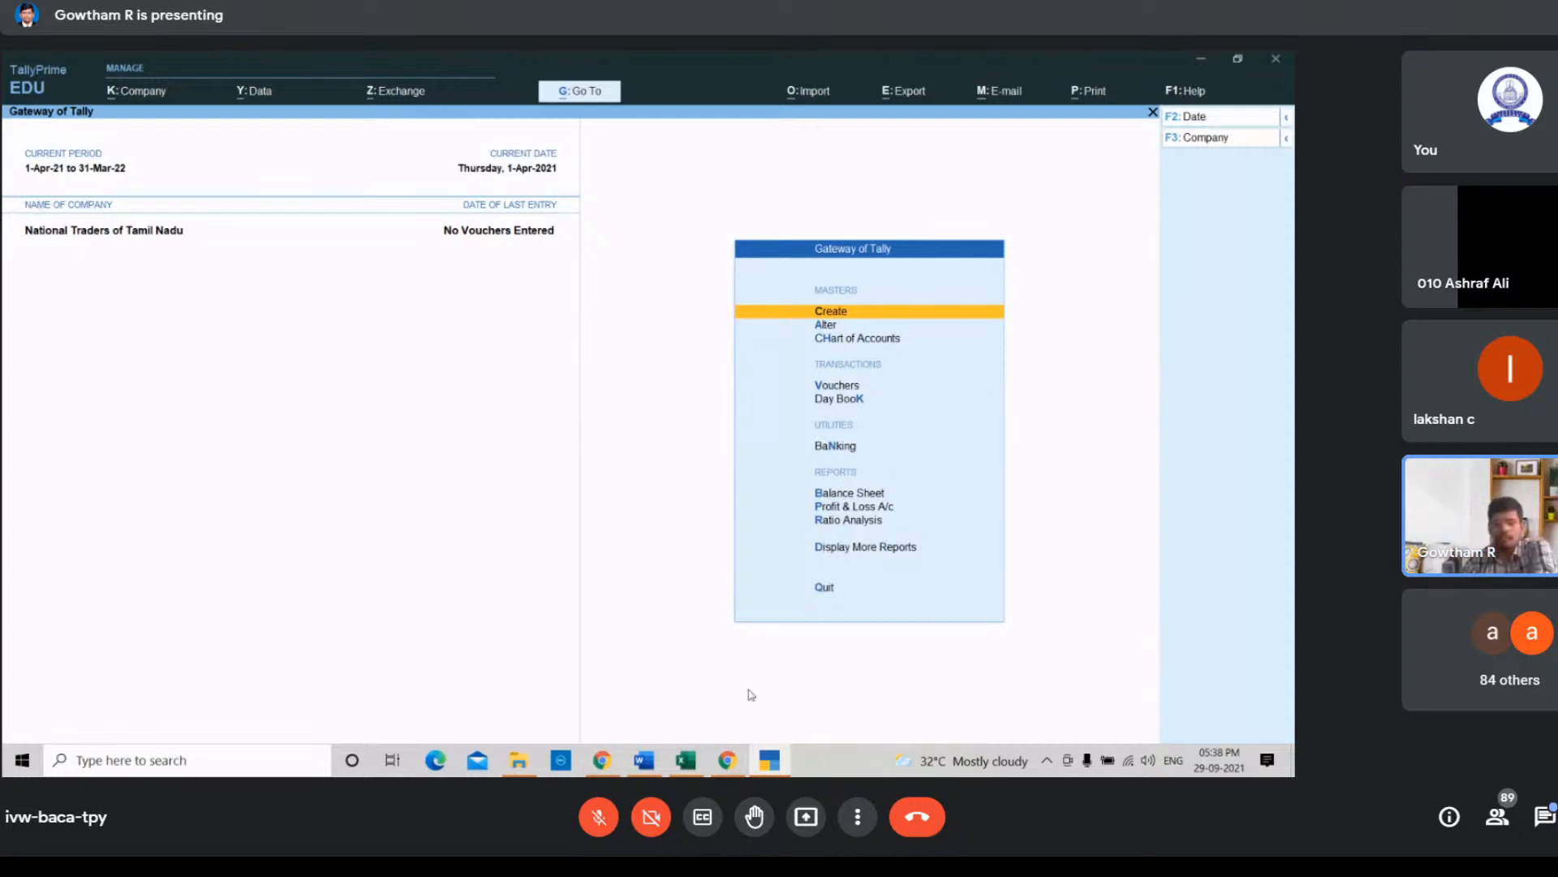
{"action": "left_click", "coordinate": [727, 760]}
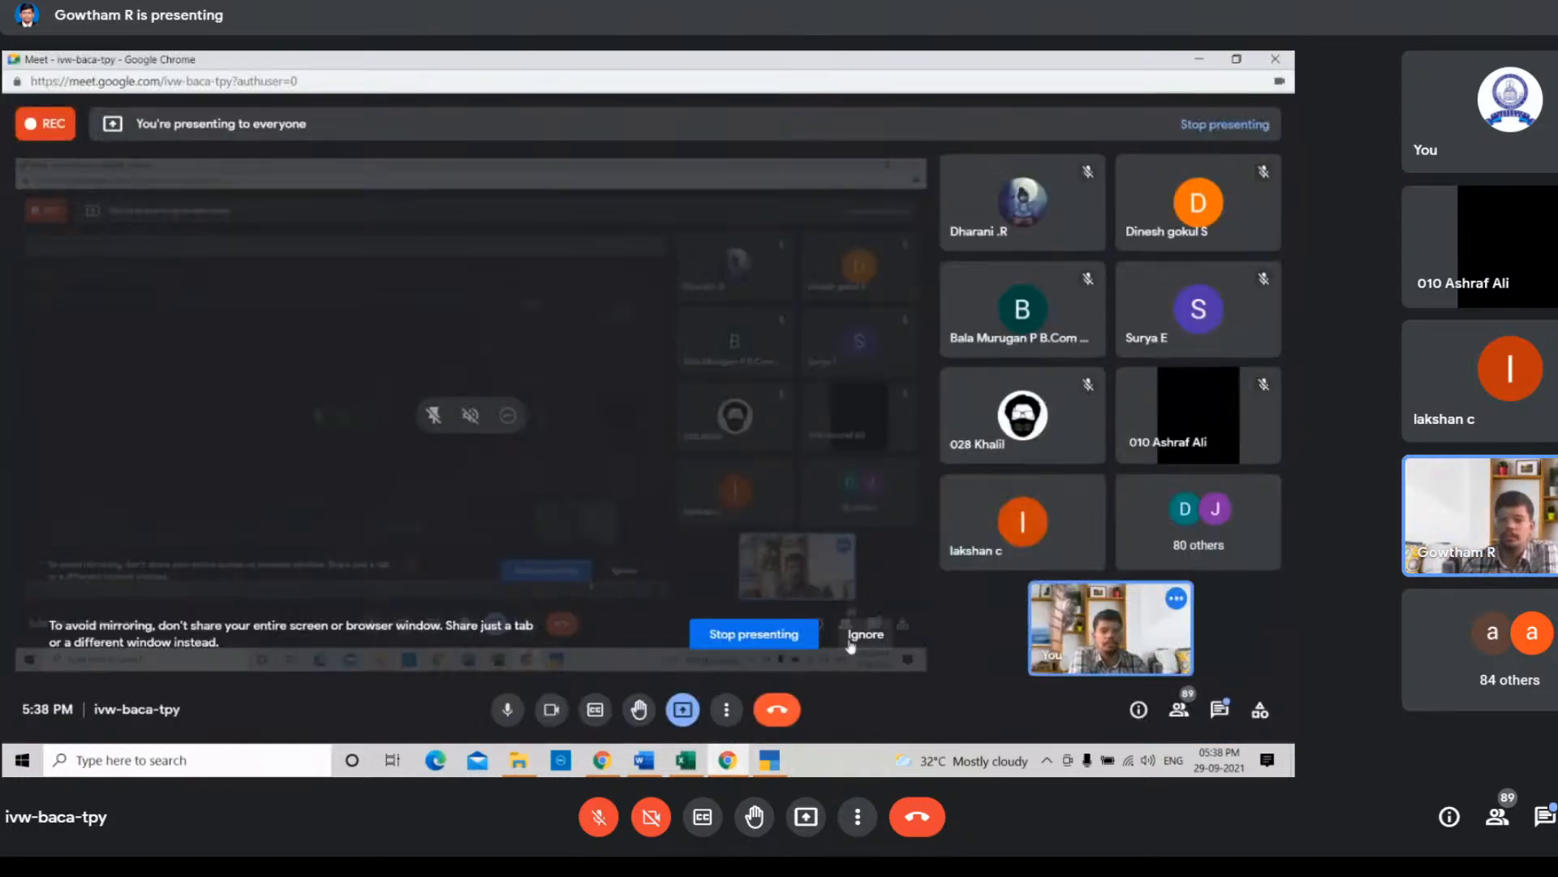
{"action": "left_click", "coordinate": [865, 635]}
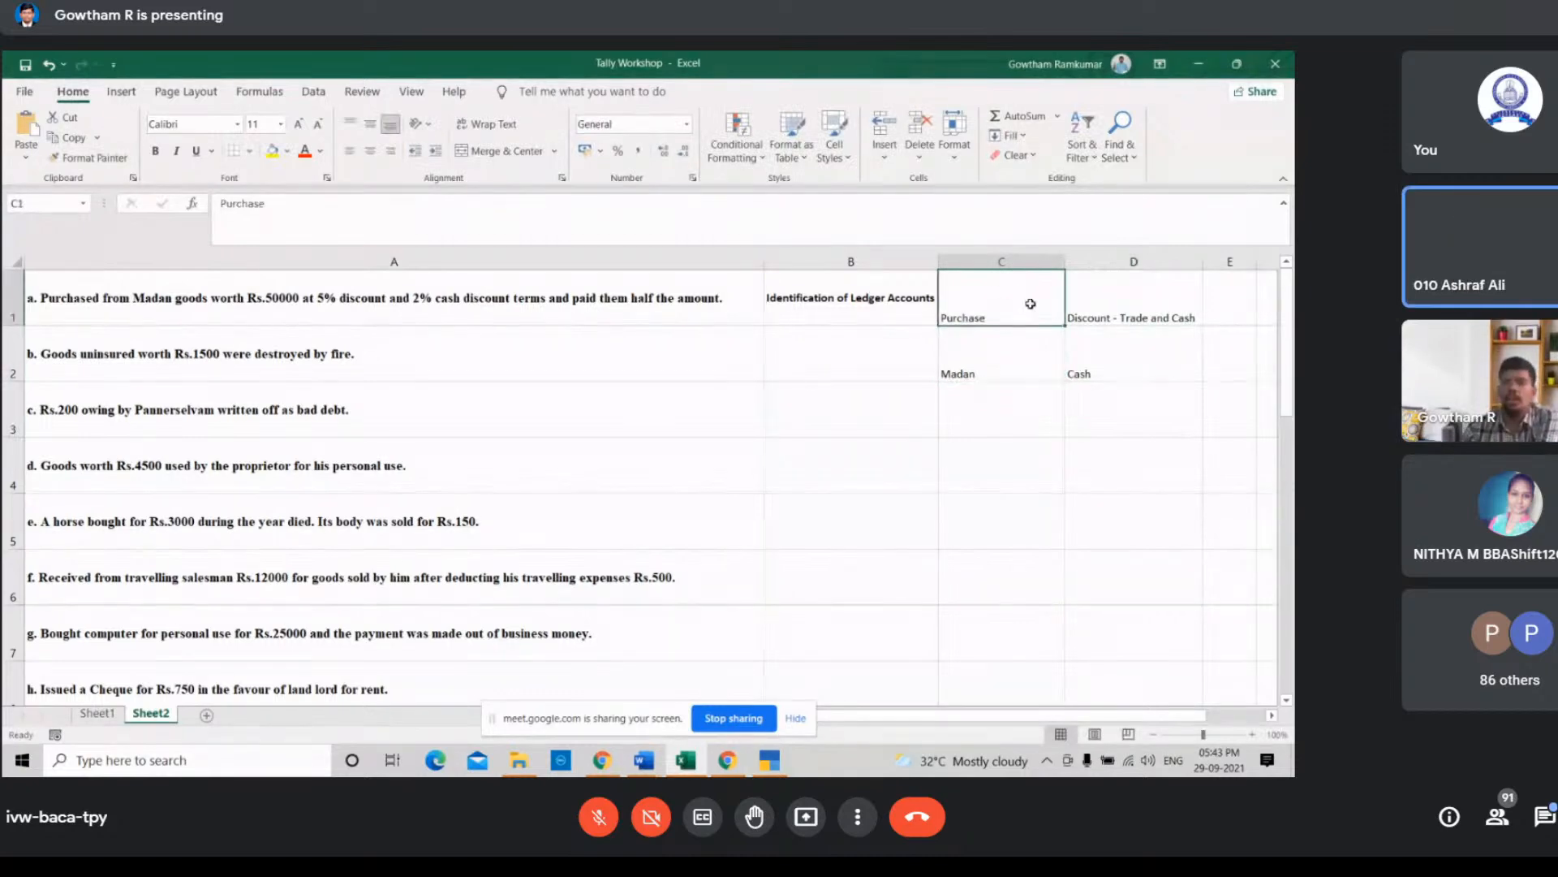
Step: Move the Madan and Cash entries from row 2 up into cells E1 and F1 beside the other row-1 ledger names
{"action": "left_click", "coordinate": [983, 355]}
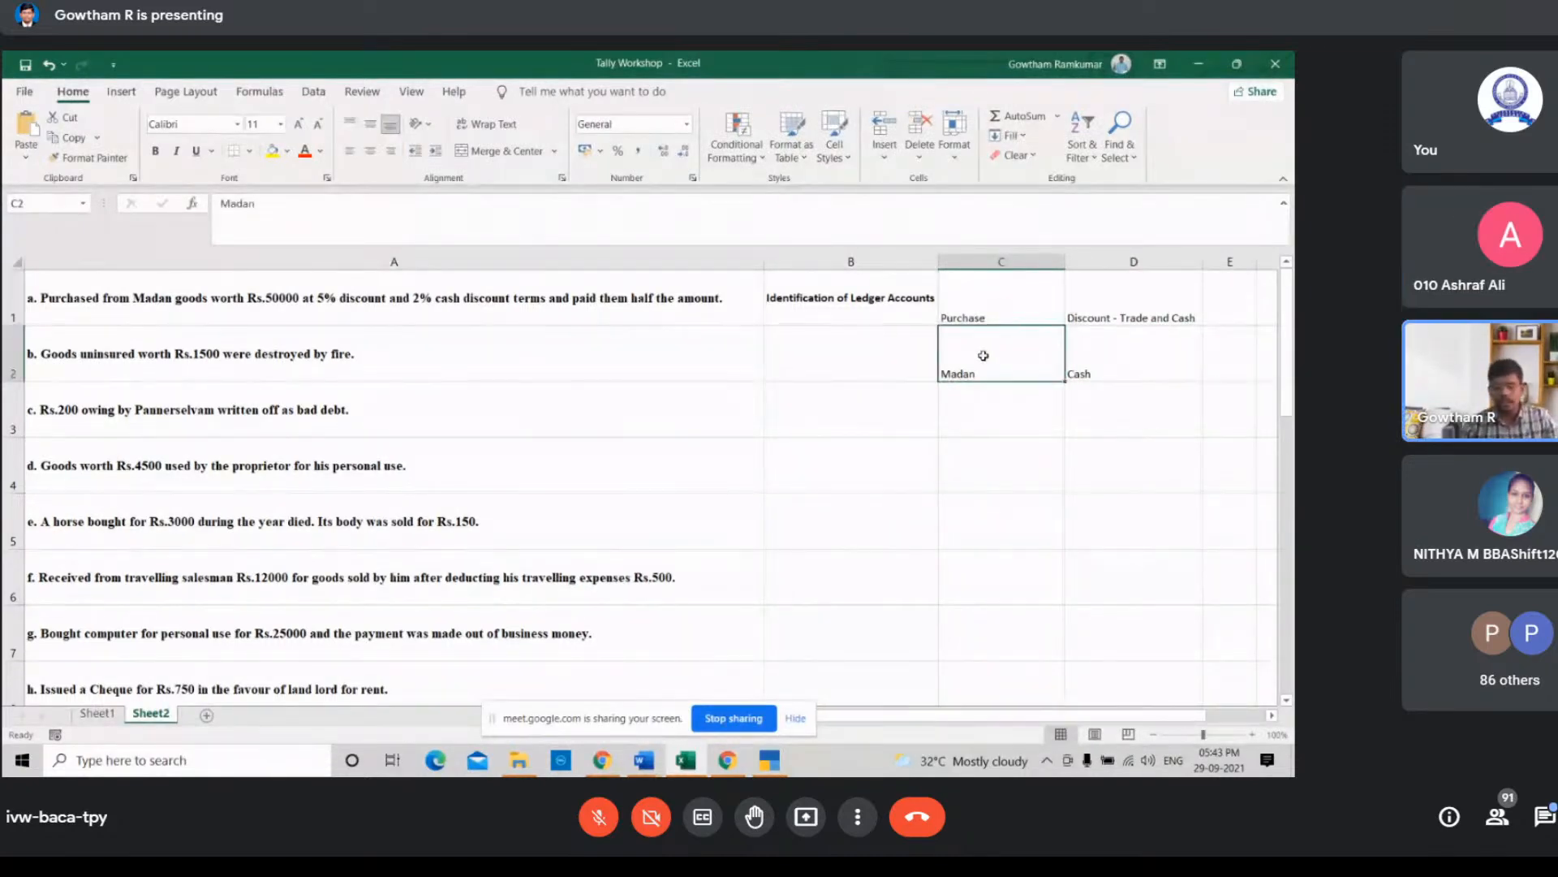
{"action": "key", "text": "ctrl+c"}
{"action": "key", "text": "shift+Right"}
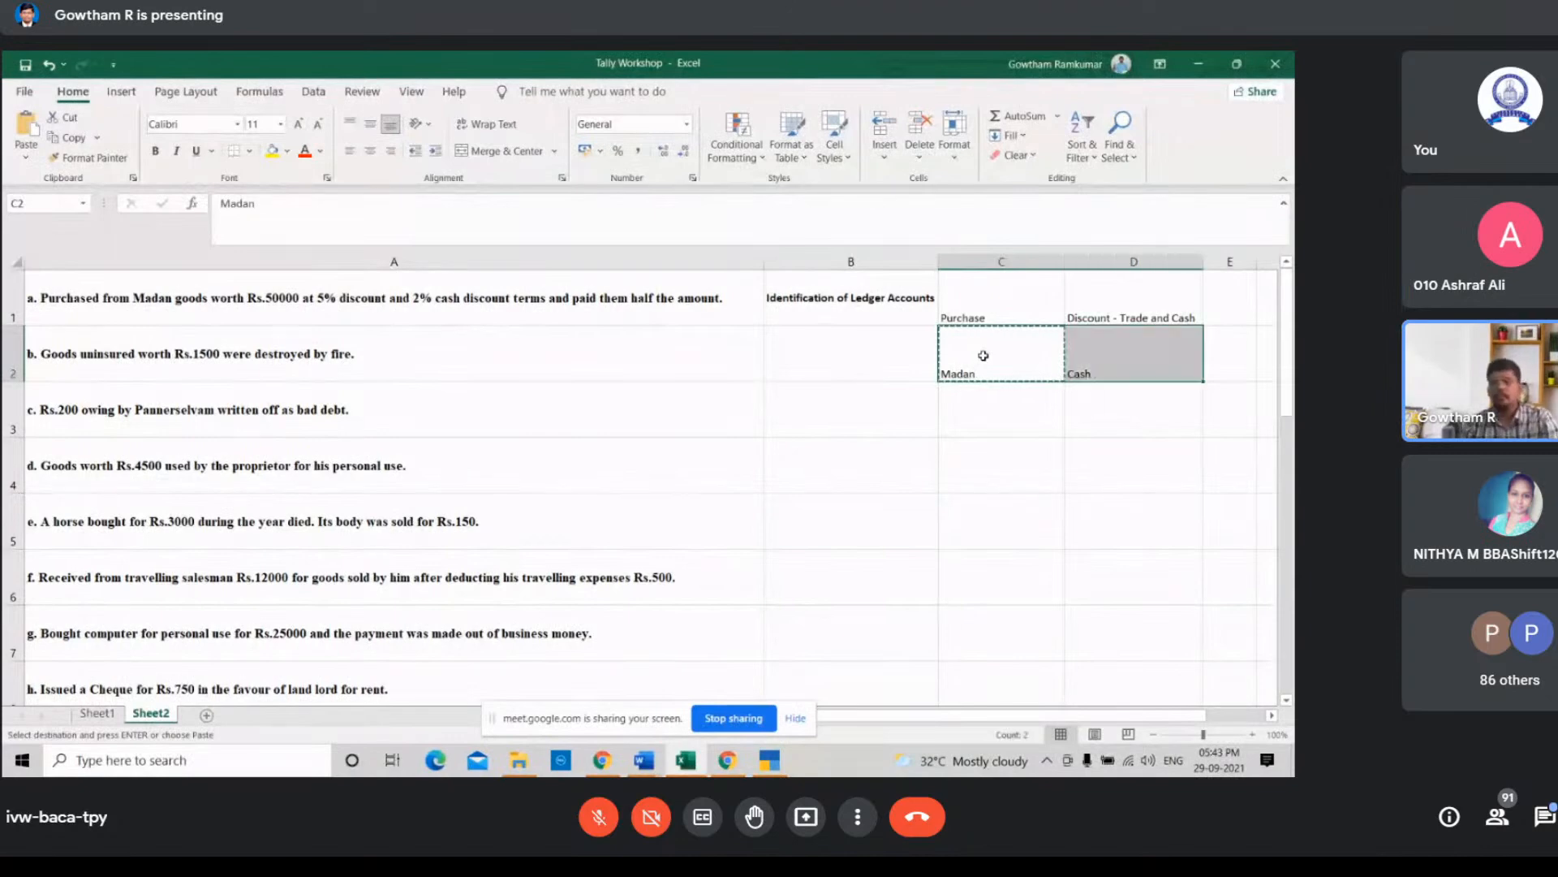
{"action": "key", "text": "ctrl+c"}
{"action": "key", "text": "Up"}
{"action": "key", "text": "Right"}
{"action": "key", "text": "Right"}
{"action": "key", "text": "Right"}
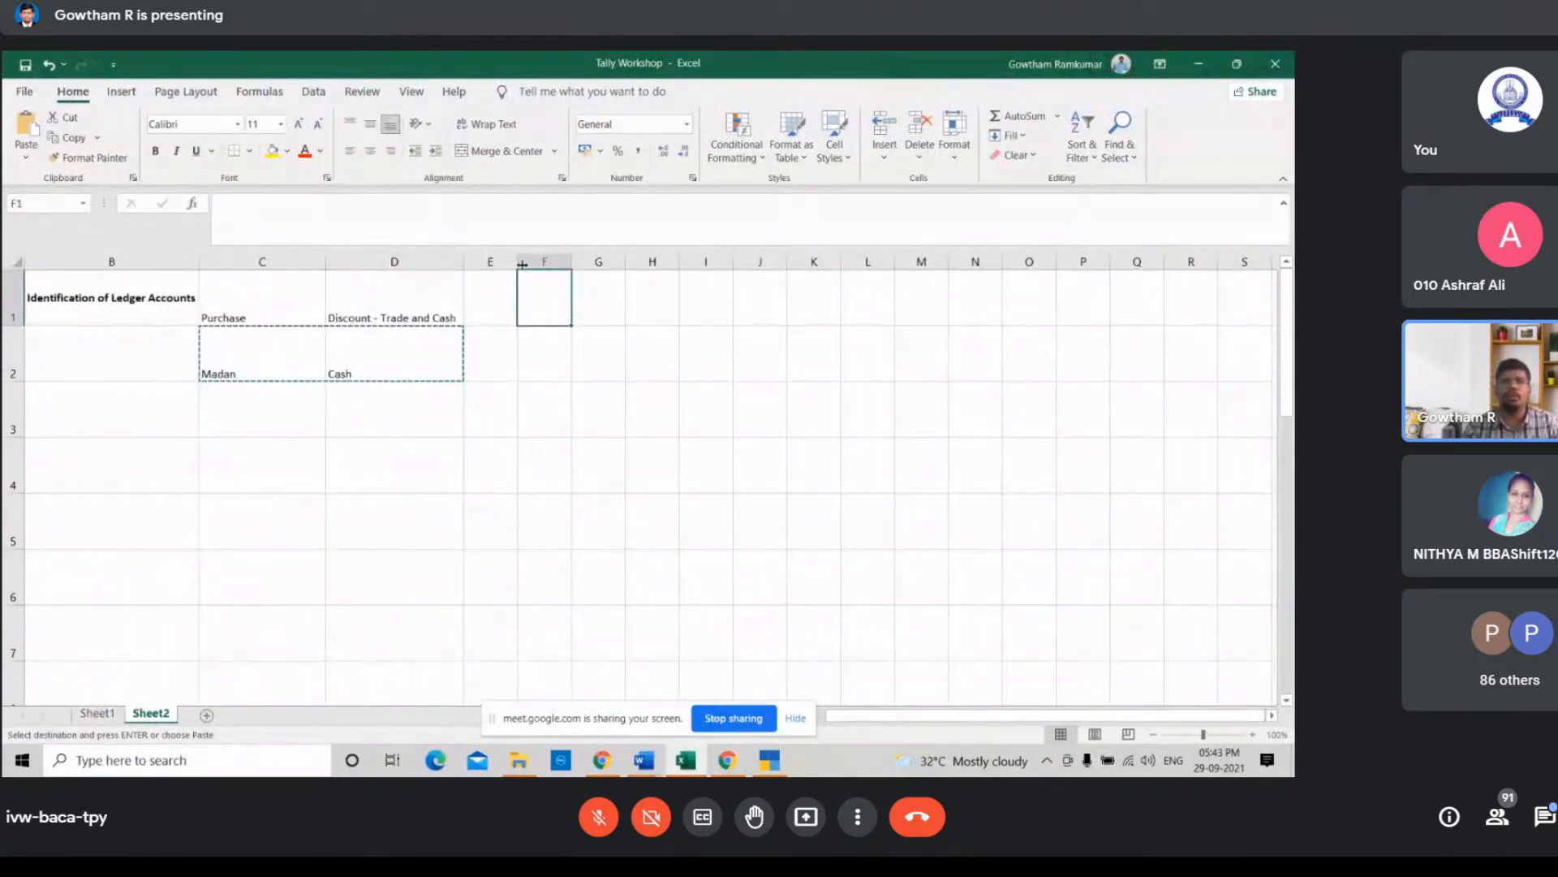
{"action": "left_click_drag", "start_coordinate": [517, 262], "coordinate": [644, 256]}
{"action": "left_click", "coordinate": [527, 296]}
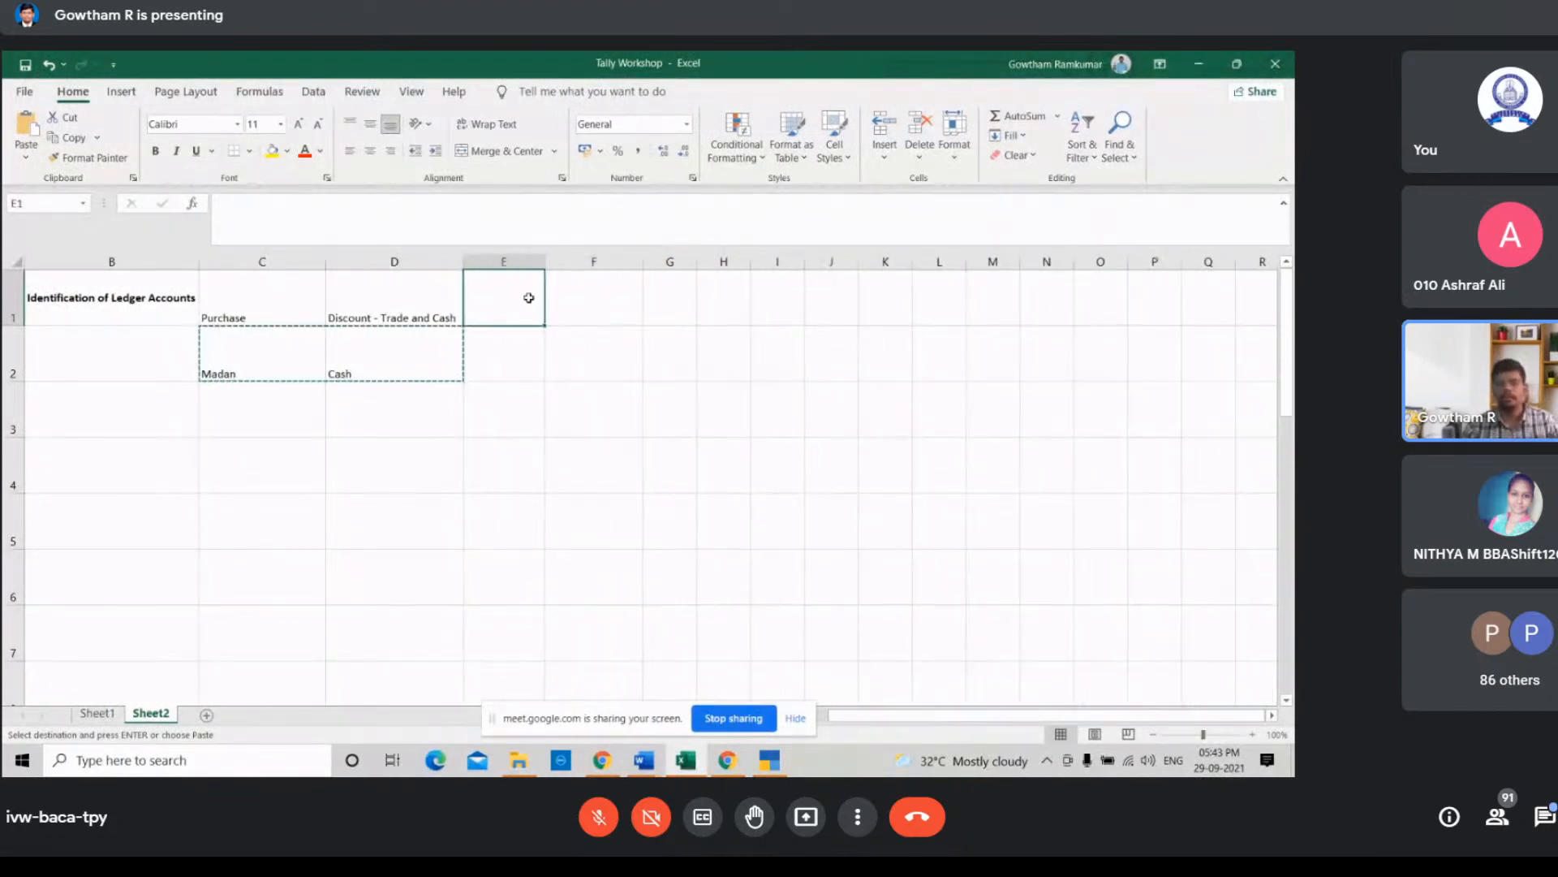
{"action": "key", "text": "Return"}
{"action": "left_click", "coordinate": [514, 349]}
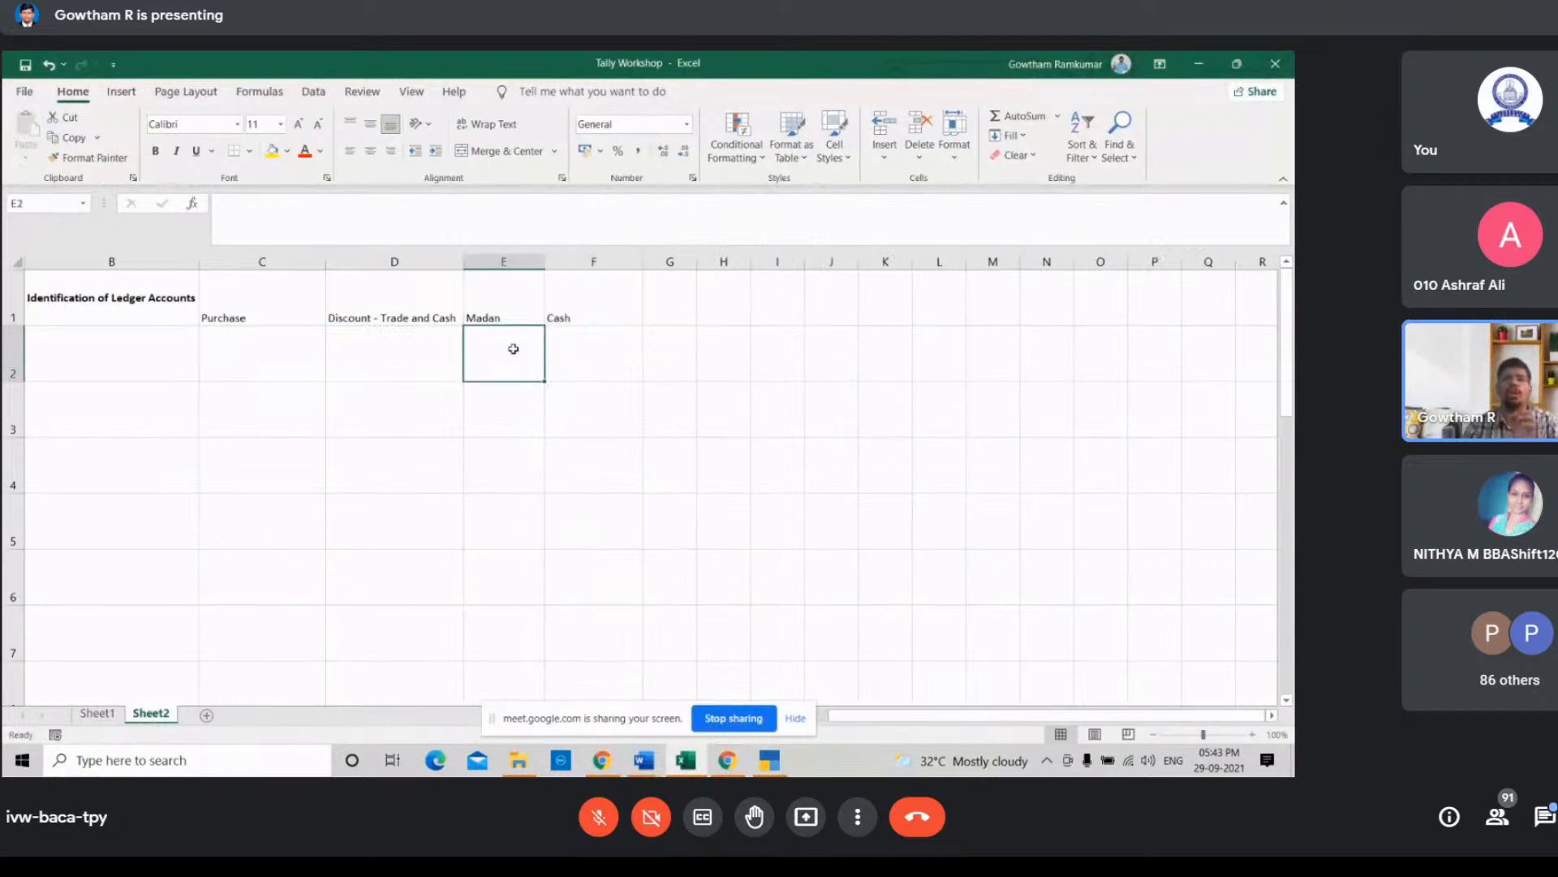
{"action": "key", "text": "Left"}
{"action": "key", "text": "Left"}
{"action": "key", "text": "Left"}
{"action": "key", "text": "Left"}
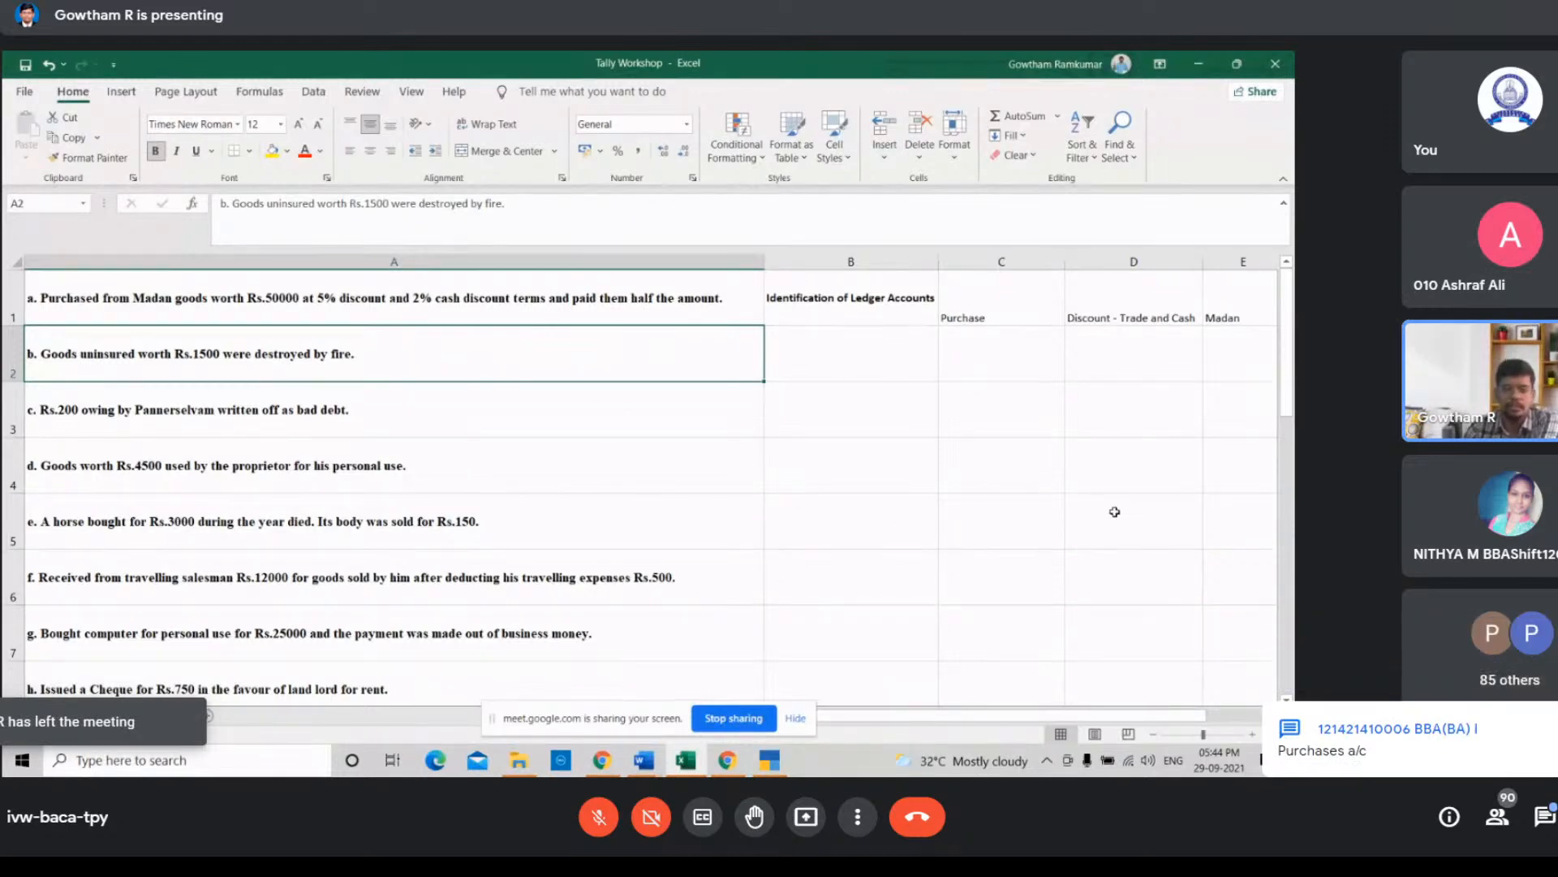
Step: Open the Unit 2 Revised New document and scroll through its journal entry solutions for the listed transactions
{"action": "mouse_move", "coordinate": [652, 763]}
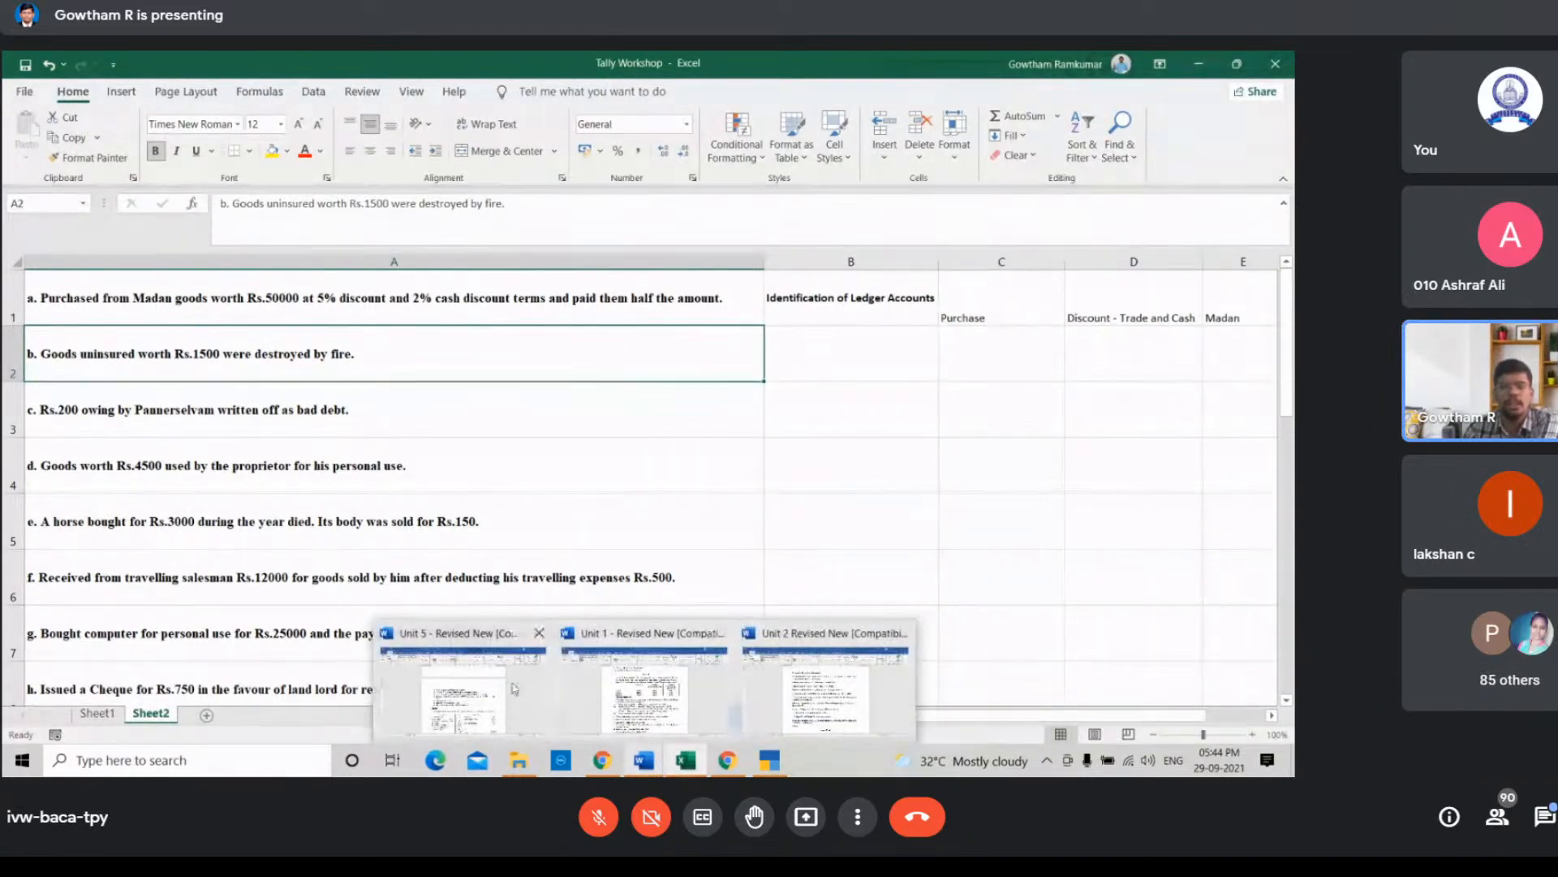
{"action": "left_click", "coordinate": [501, 680]}
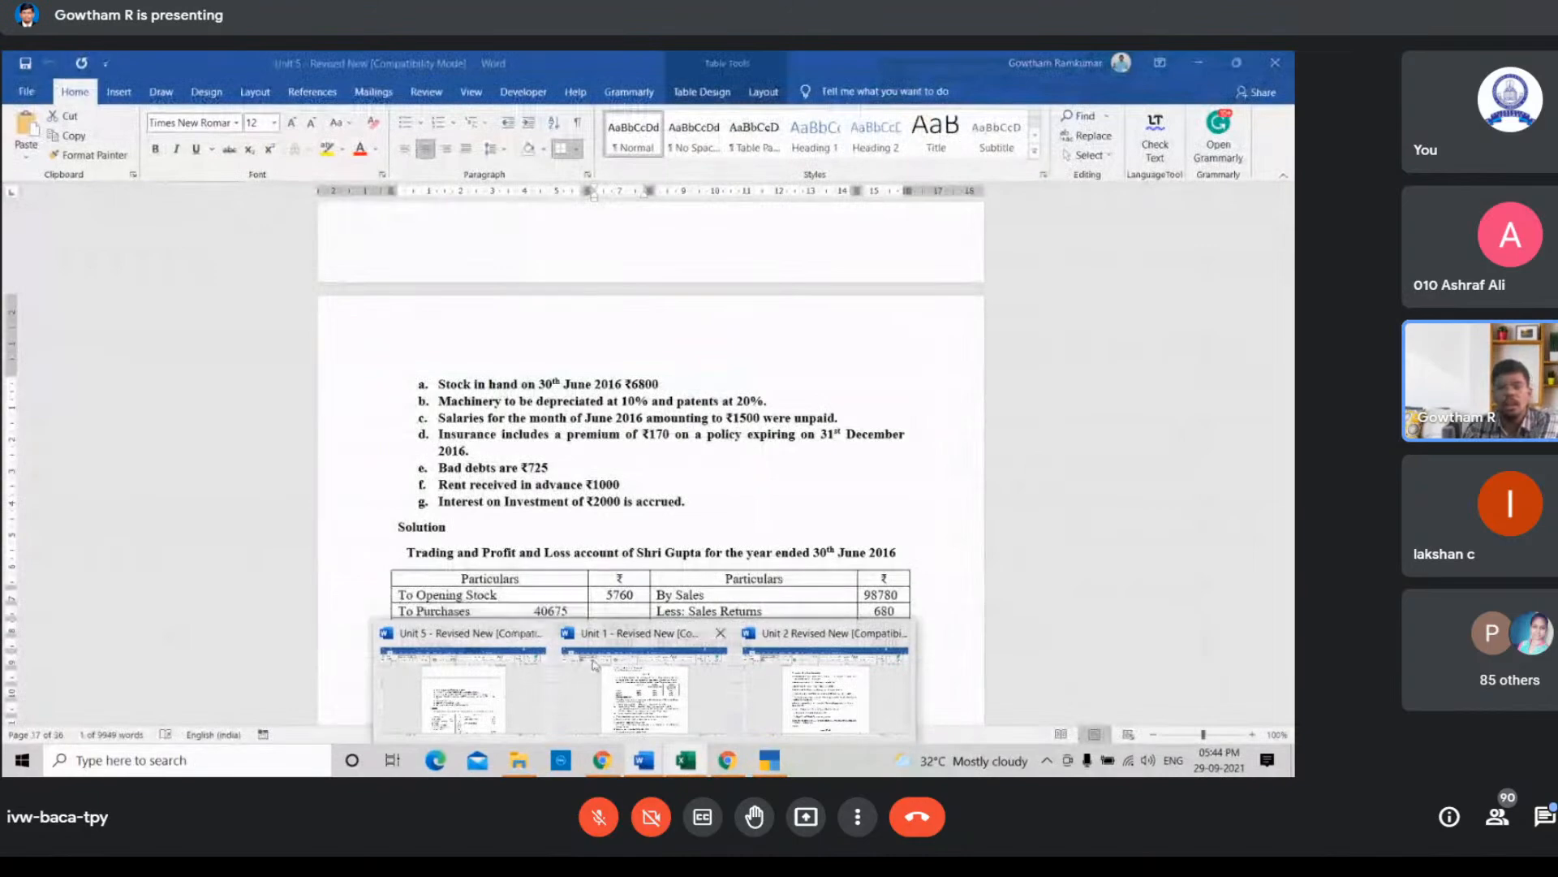
{"action": "left_click", "coordinate": [801, 659]}
{"action": "scroll", "coordinate": [736, 432], "scroll_direction": "down", "scroll_amount": 10}
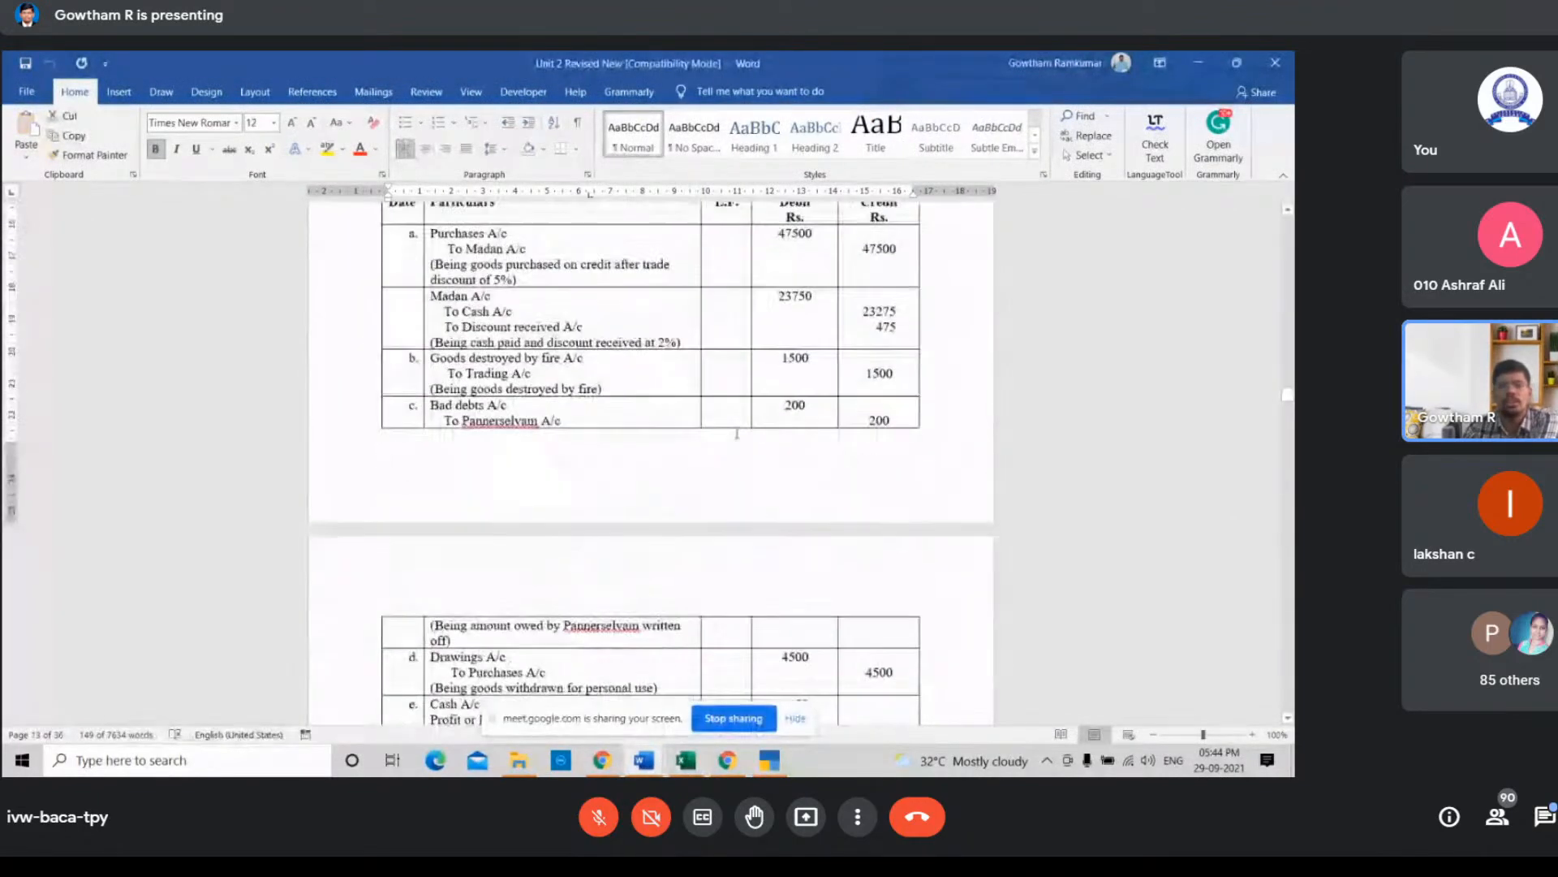
{"action": "scroll", "coordinate": [735, 433], "scroll_direction": "down", "scroll_amount": 8}
{"action": "scroll", "coordinate": [730, 439], "scroll_direction": "up", "scroll_amount": 7}
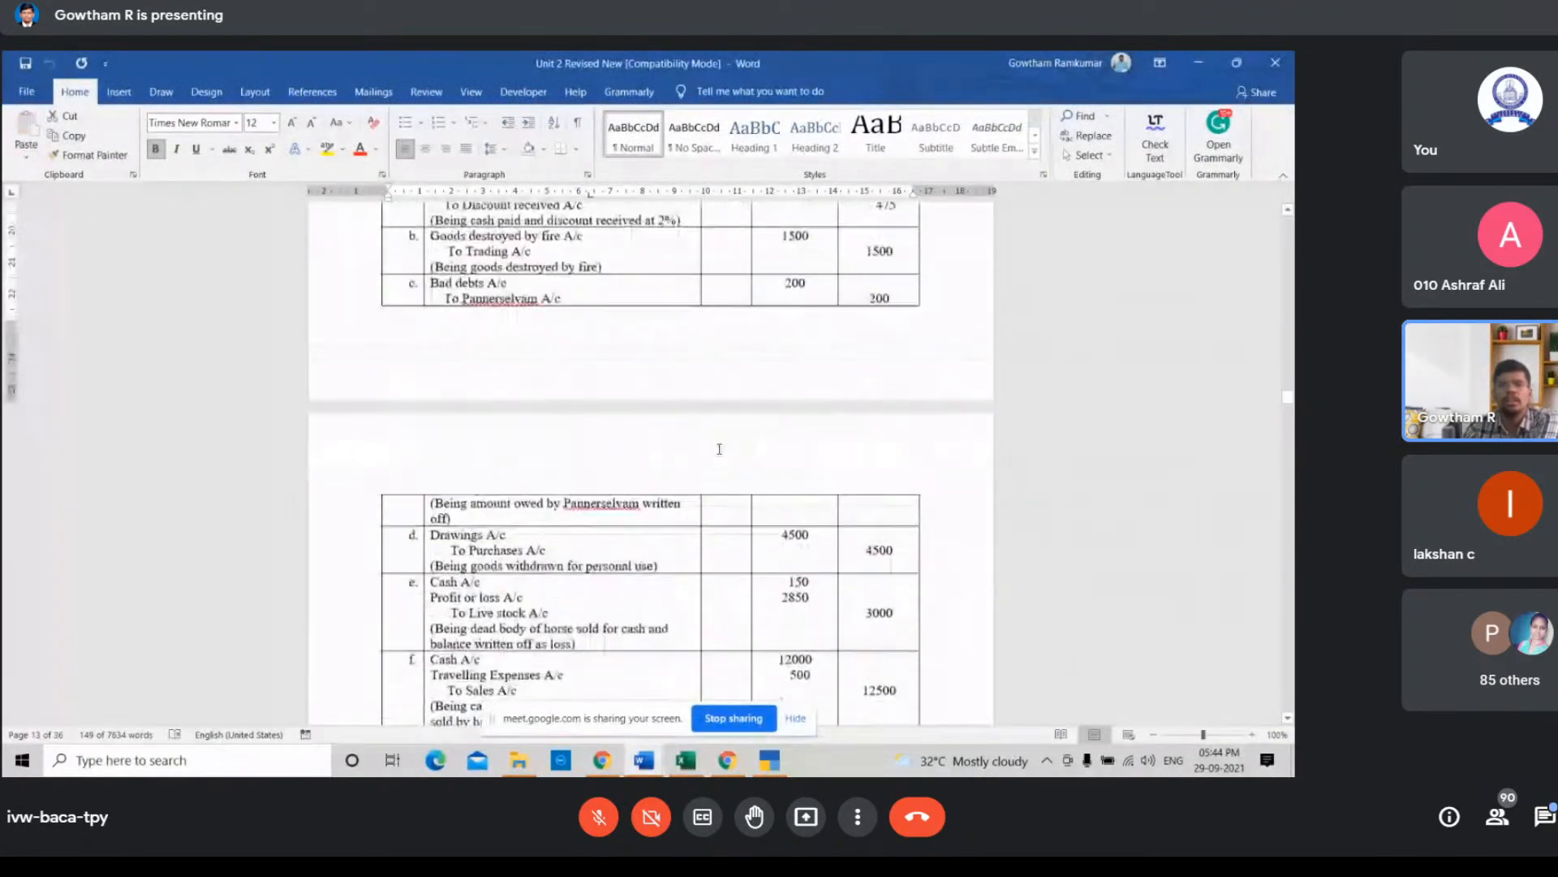
{"action": "scroll", "coordinate": [719, 449], "scroll_direction": "down", "scroll_amount": 8}
{"action": "scroll", "coordinate": [719, 448], "scroll_direction": "down", "scroll_amount": 7}
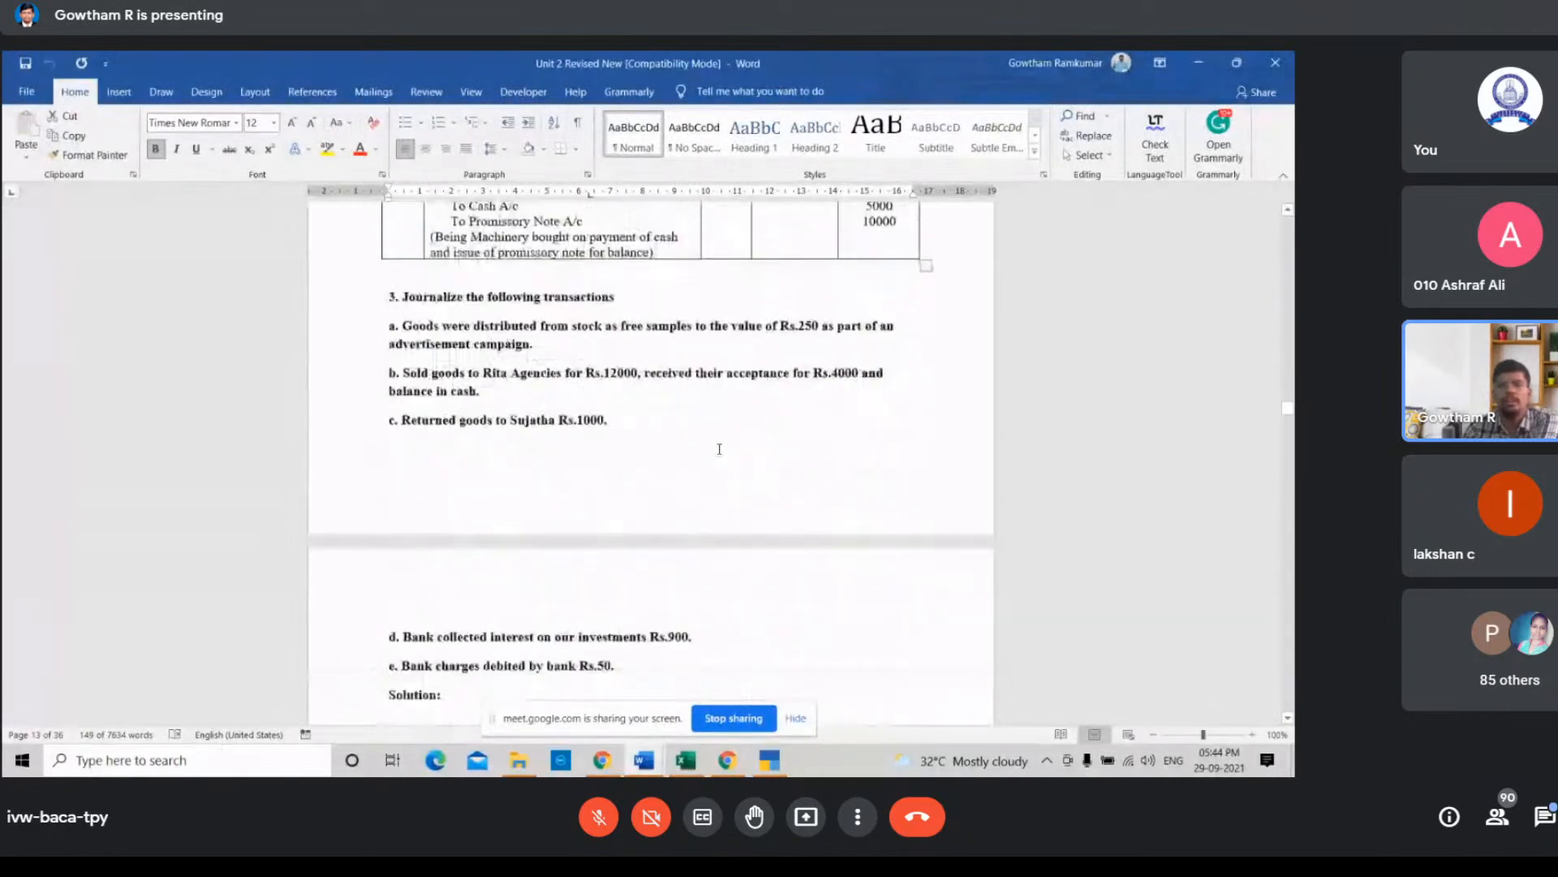
{"action": "scroll", "coordinate": [719, 449], "scroll_direction": "up", "scroll_amount": 3}
{"action": "scroll", "coordinate": [719, 449], "scroll_direction": "down", "scroll_amount": 6}
{"action": "scroll", "coordinate": [719, 448], "scroll_direction": "up", "scroll_amount": 8}
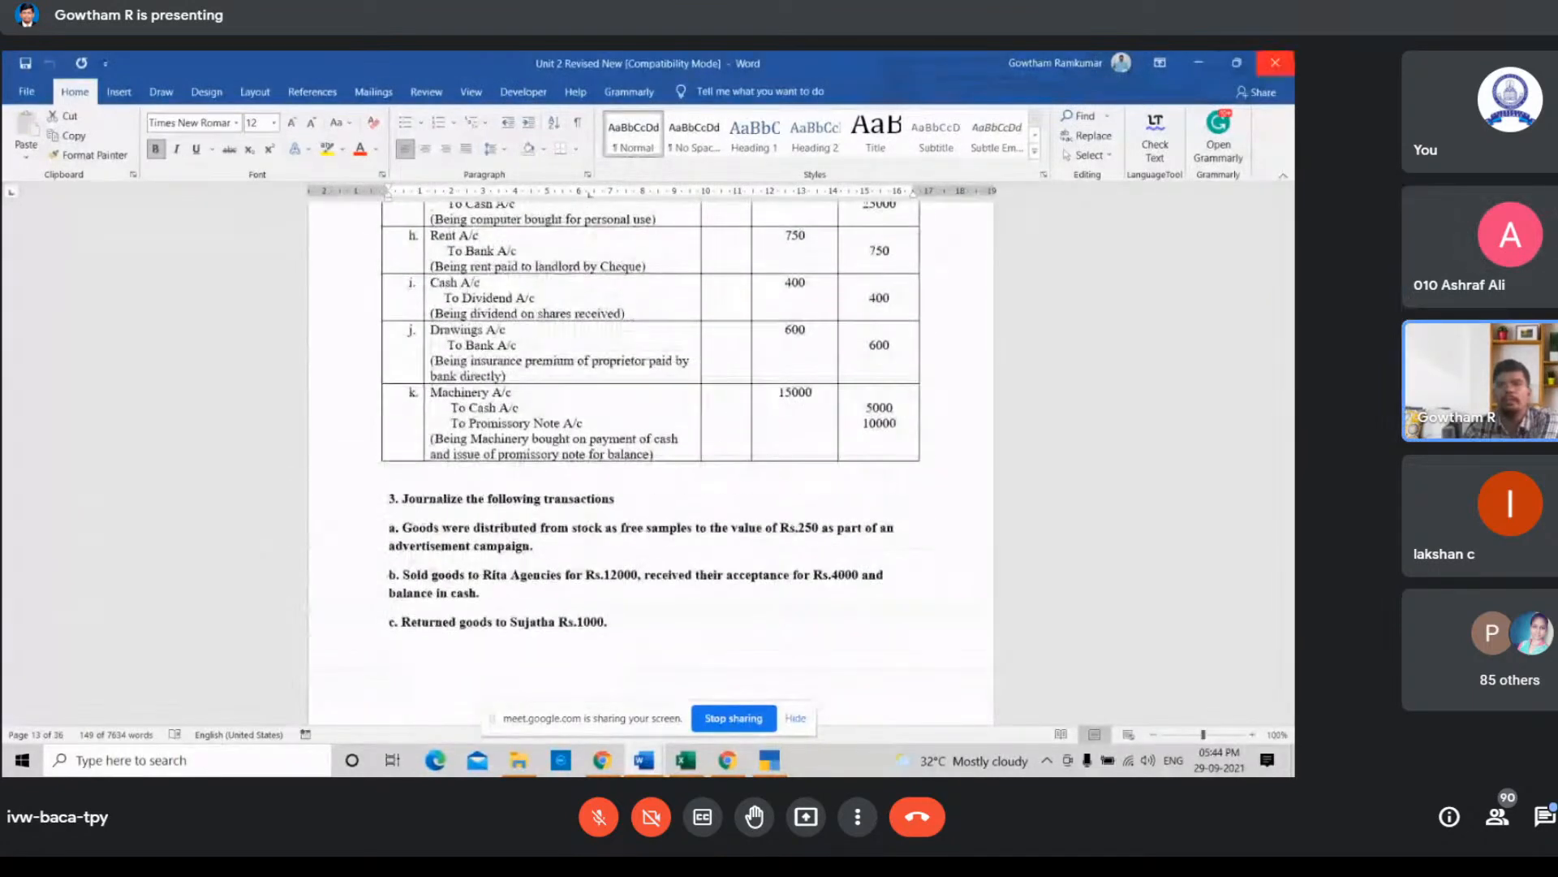
{"action": "scroll", "coordinate": [1090, 400], "scroll_direction": "down", "scroll_amount": 10}
{"action": "scroll", "coordinate": [1087, 409], "scroll_direction": "up", "scroll_amount": 8}
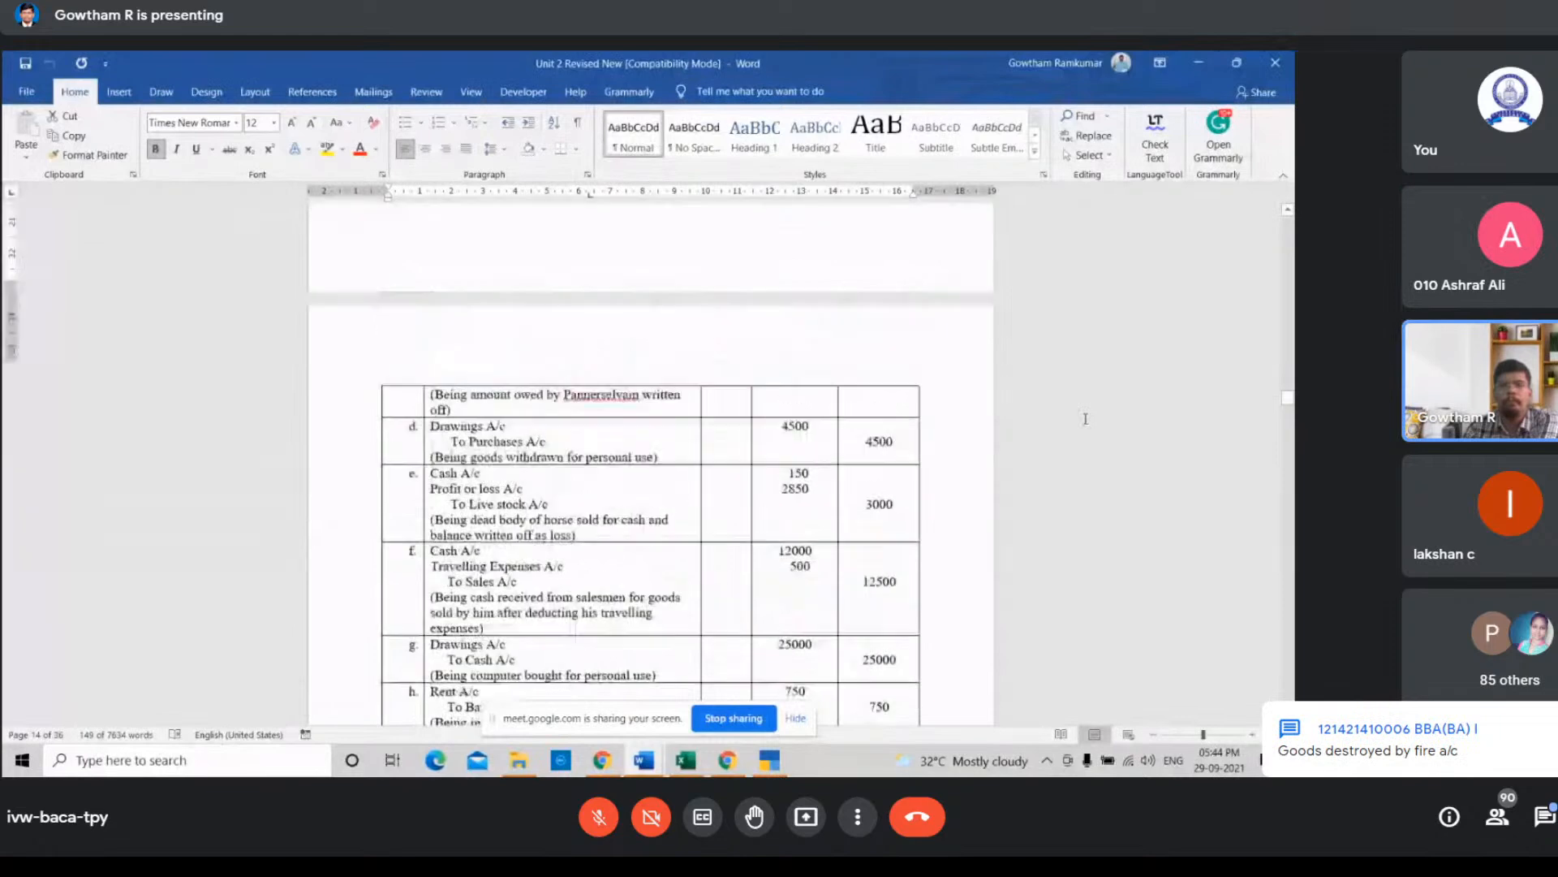
{"action": "scroll", "coordinate": [1086, 419], "scroll_direction": "down", "scroll_amount": 4}
{"action": "scroll", "coordinate": [1082, 413], "scroll_direction": "up", "scroll_amount": 2}
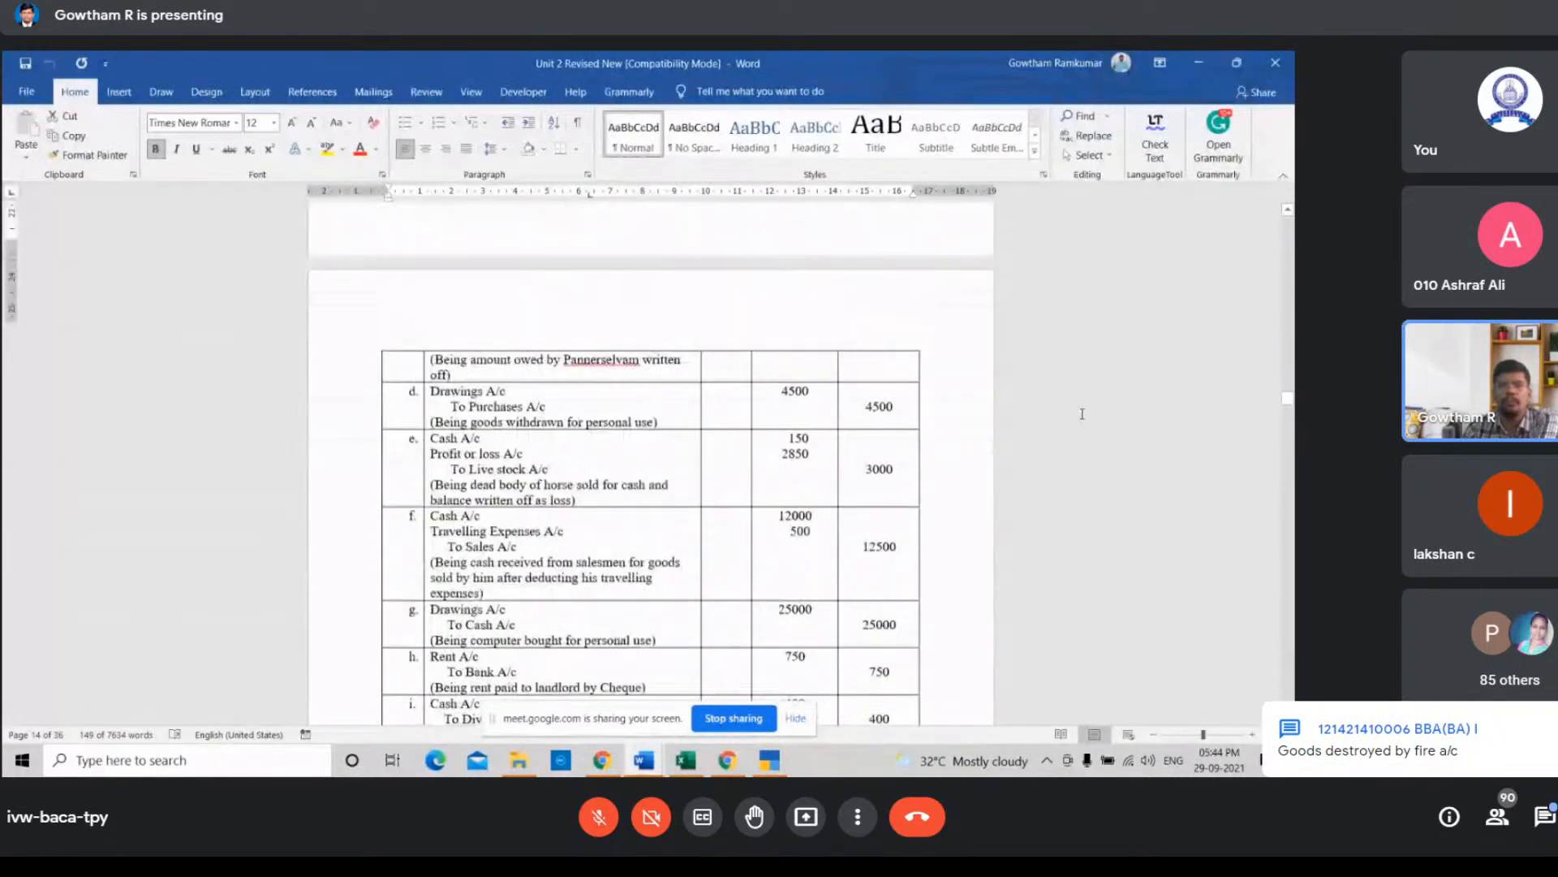
{"action": "scroll", "coordinate": [1082, 413], "scroll_direction": "down", "scroll_amount": 8}
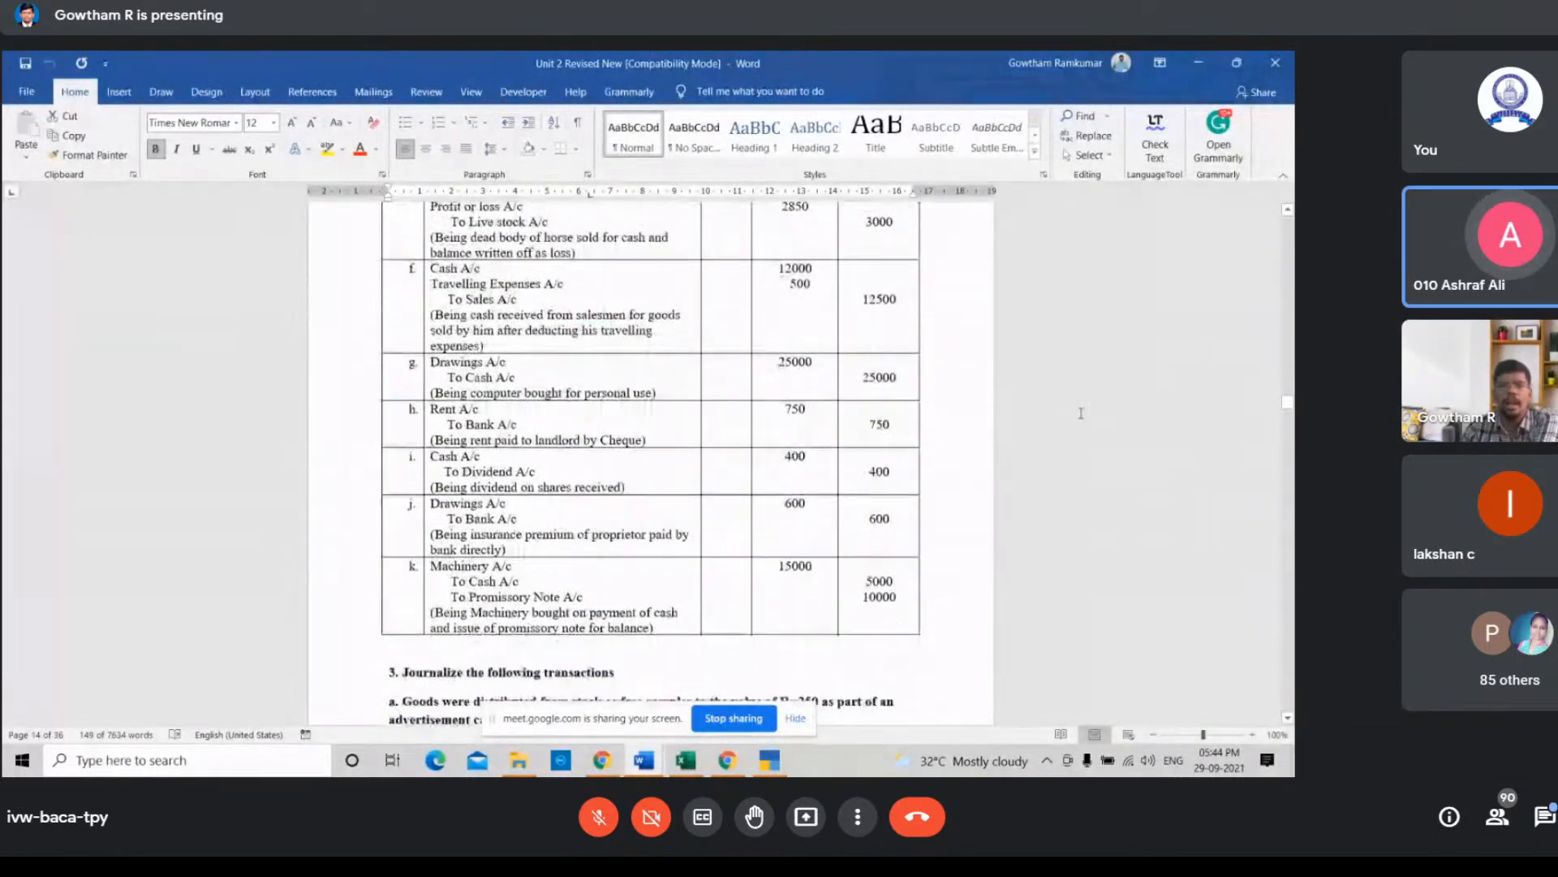
{"action": "scroll", "coordinate": [1082, 413], "scroll_direction": "up", "scroll_amount": 1}
{"action": "scroll", "coordinate": [1077, 414], "scroll_direction": "down", "scroll_amount": 4}
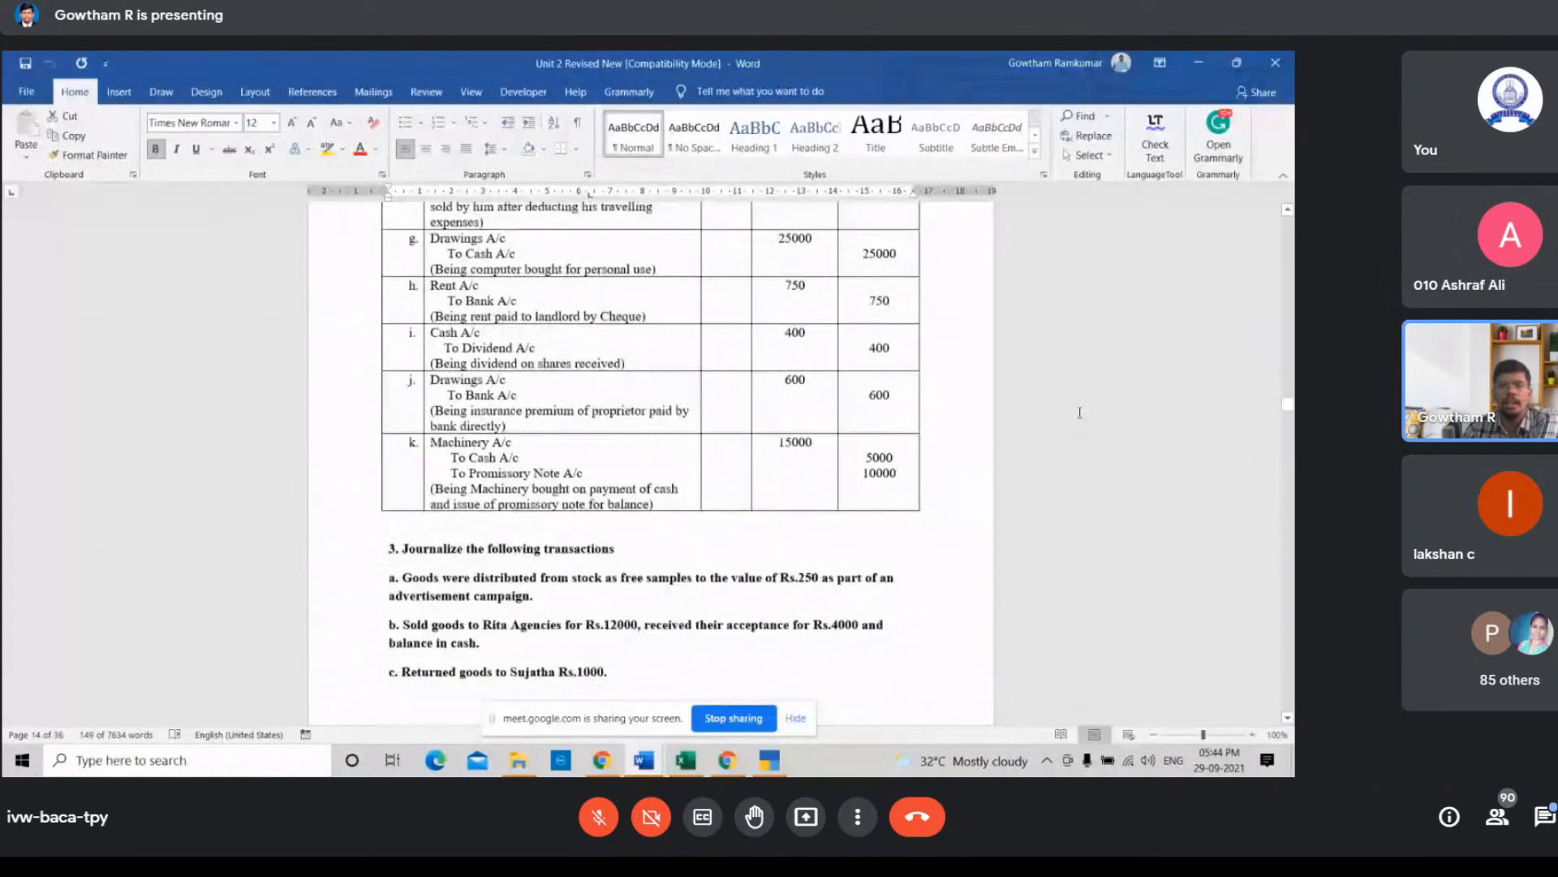
{"action": "scroll", "coordinate": [1076, 409], "scroll_direction": "down", "scroll_amount": 12}
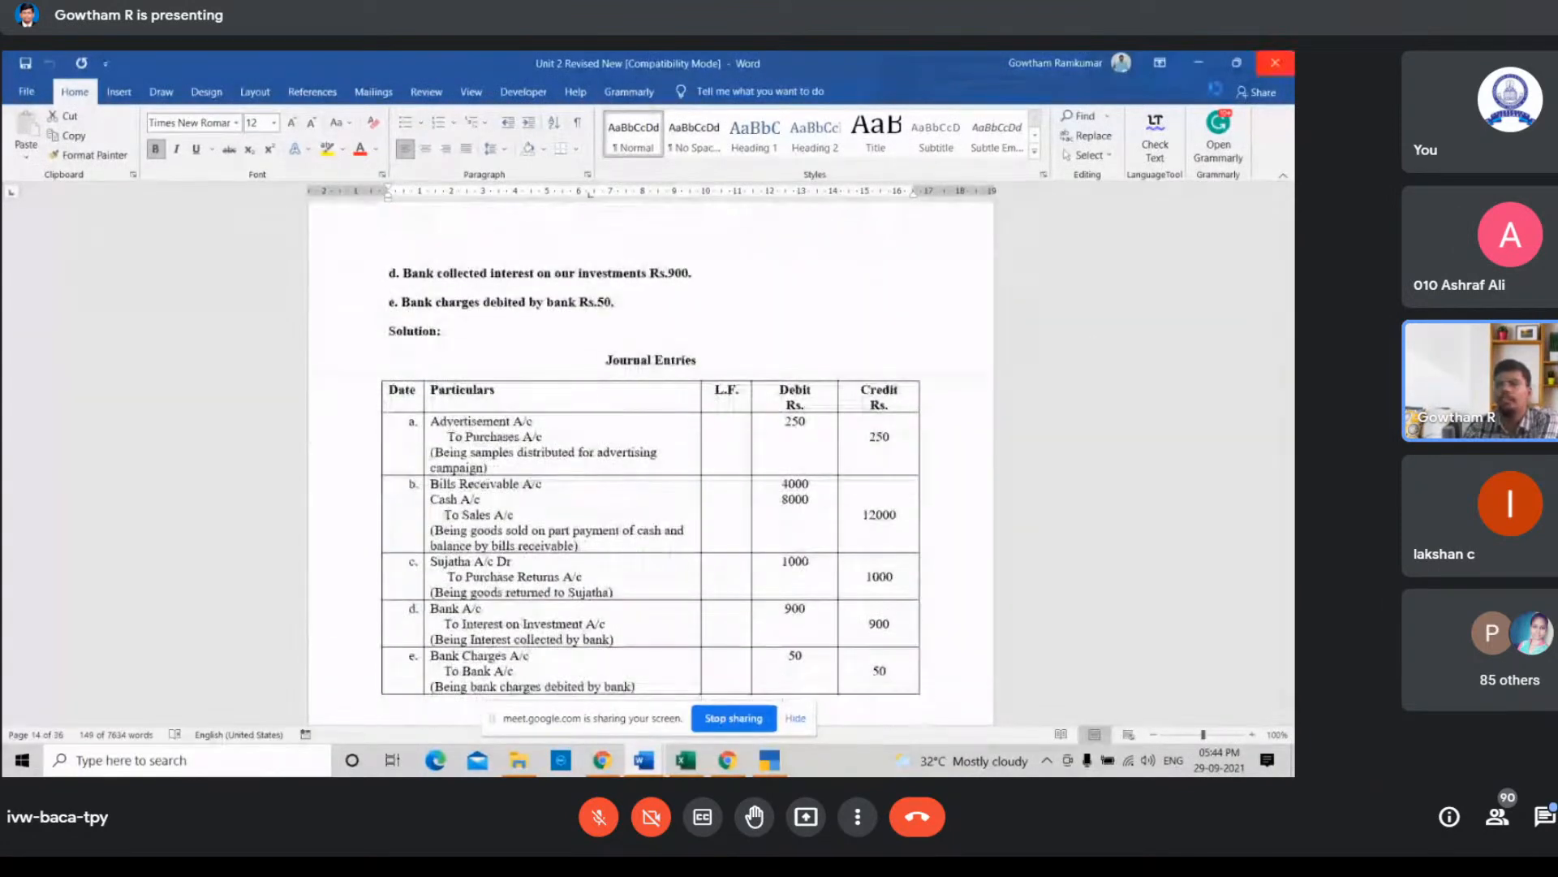
Step: Return to the workbook and enter Loss by Fire A/c in cell C2 for the goods destroyed by fire
{"action": "key", "text": "alt+Tab"}
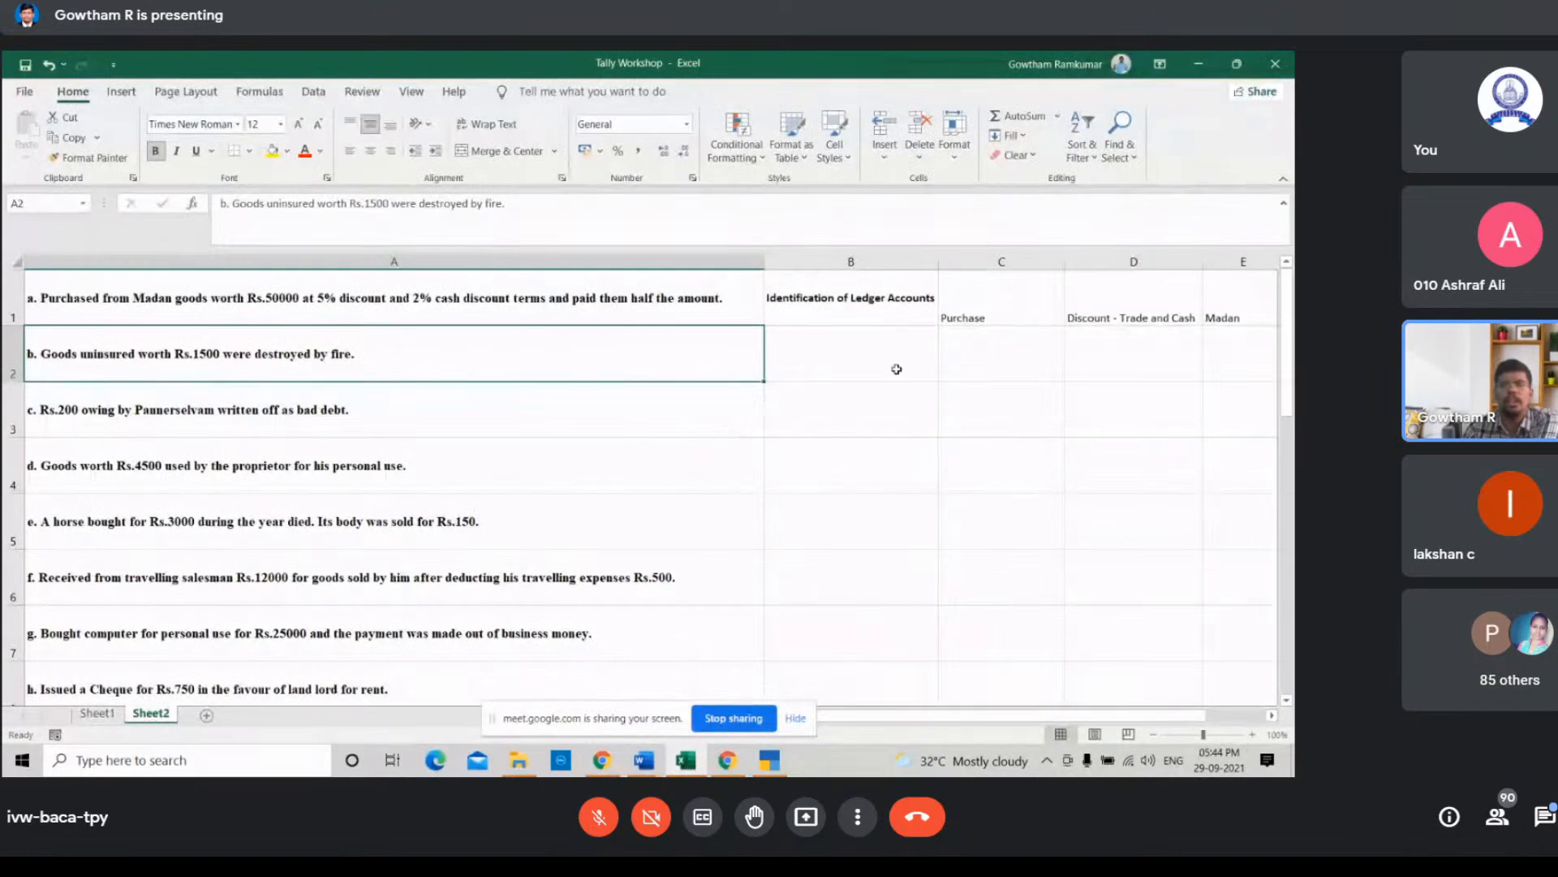
{"action": "left_click", "coordinate": [952, 354]}
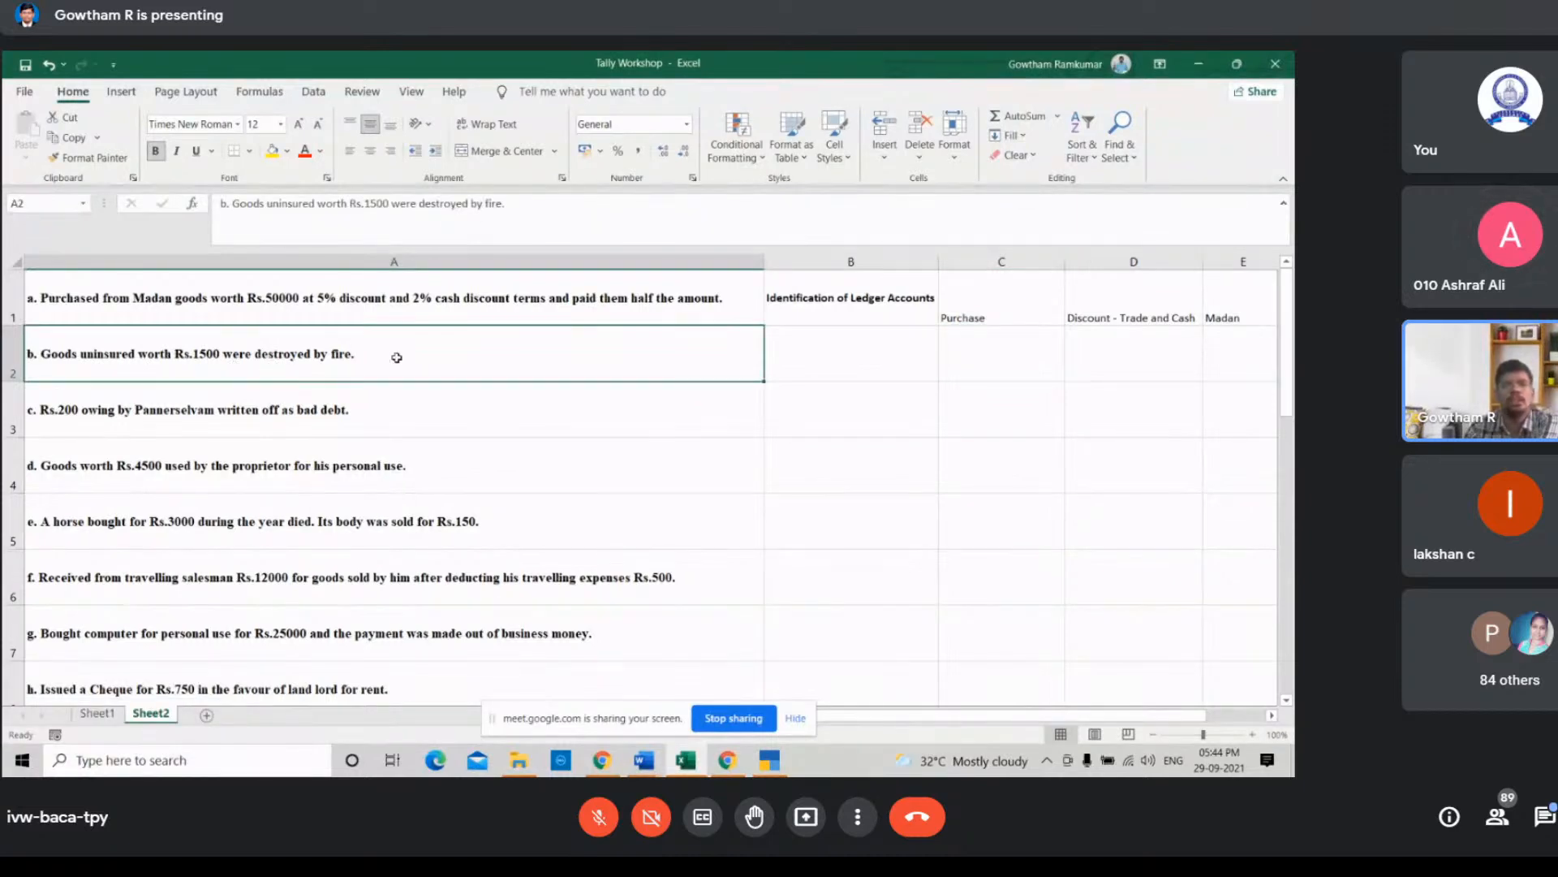
{"action": "left_click", "coordinate": [442, 408]}
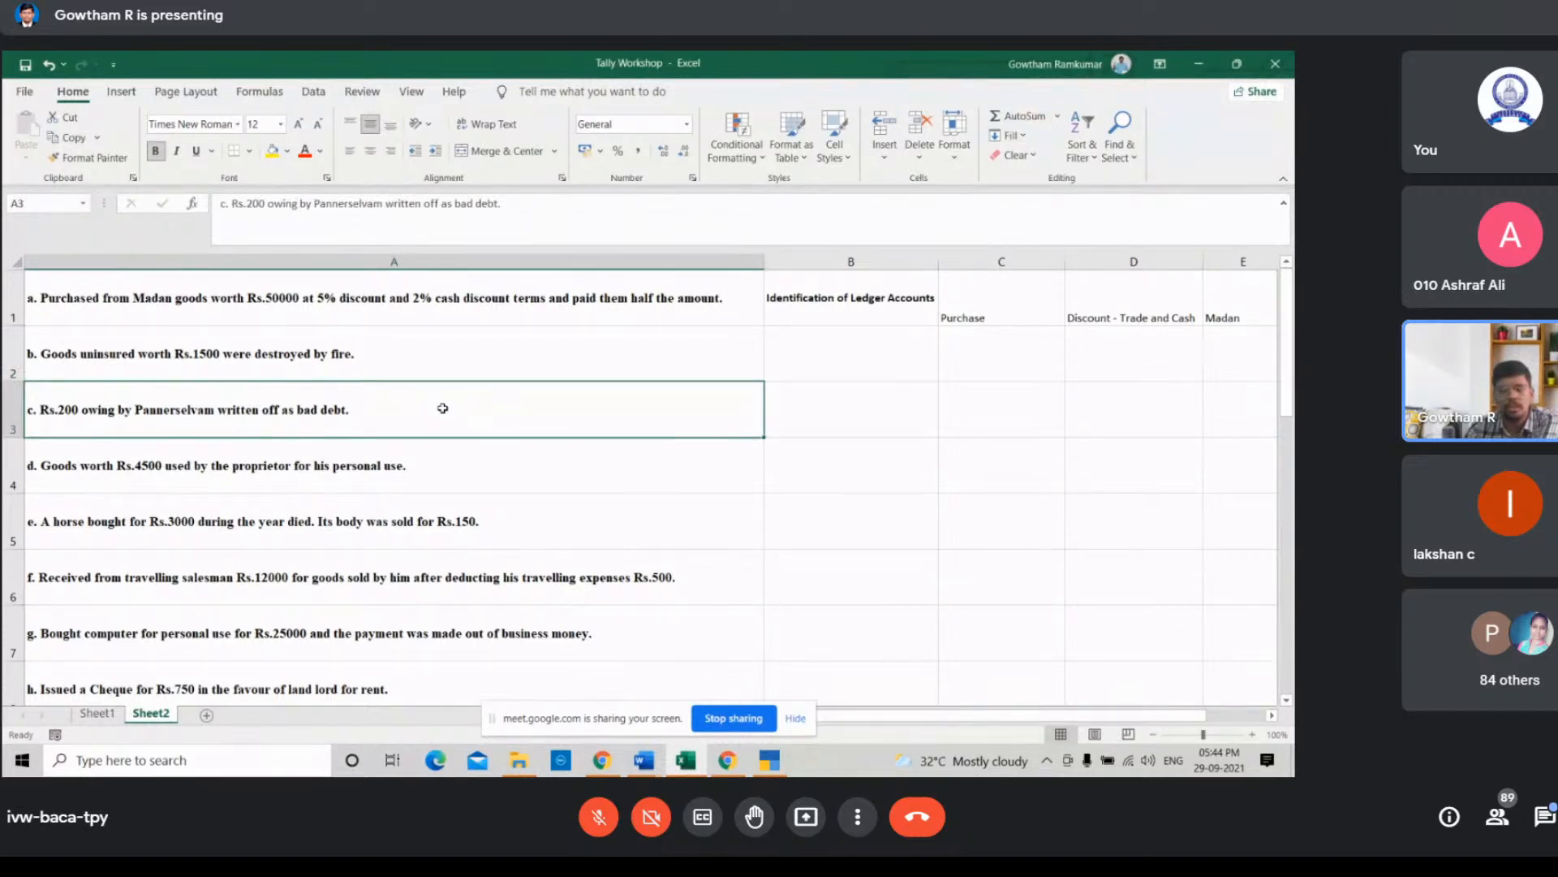
{"action": "left_click", "coordinate": [1040, 345]}
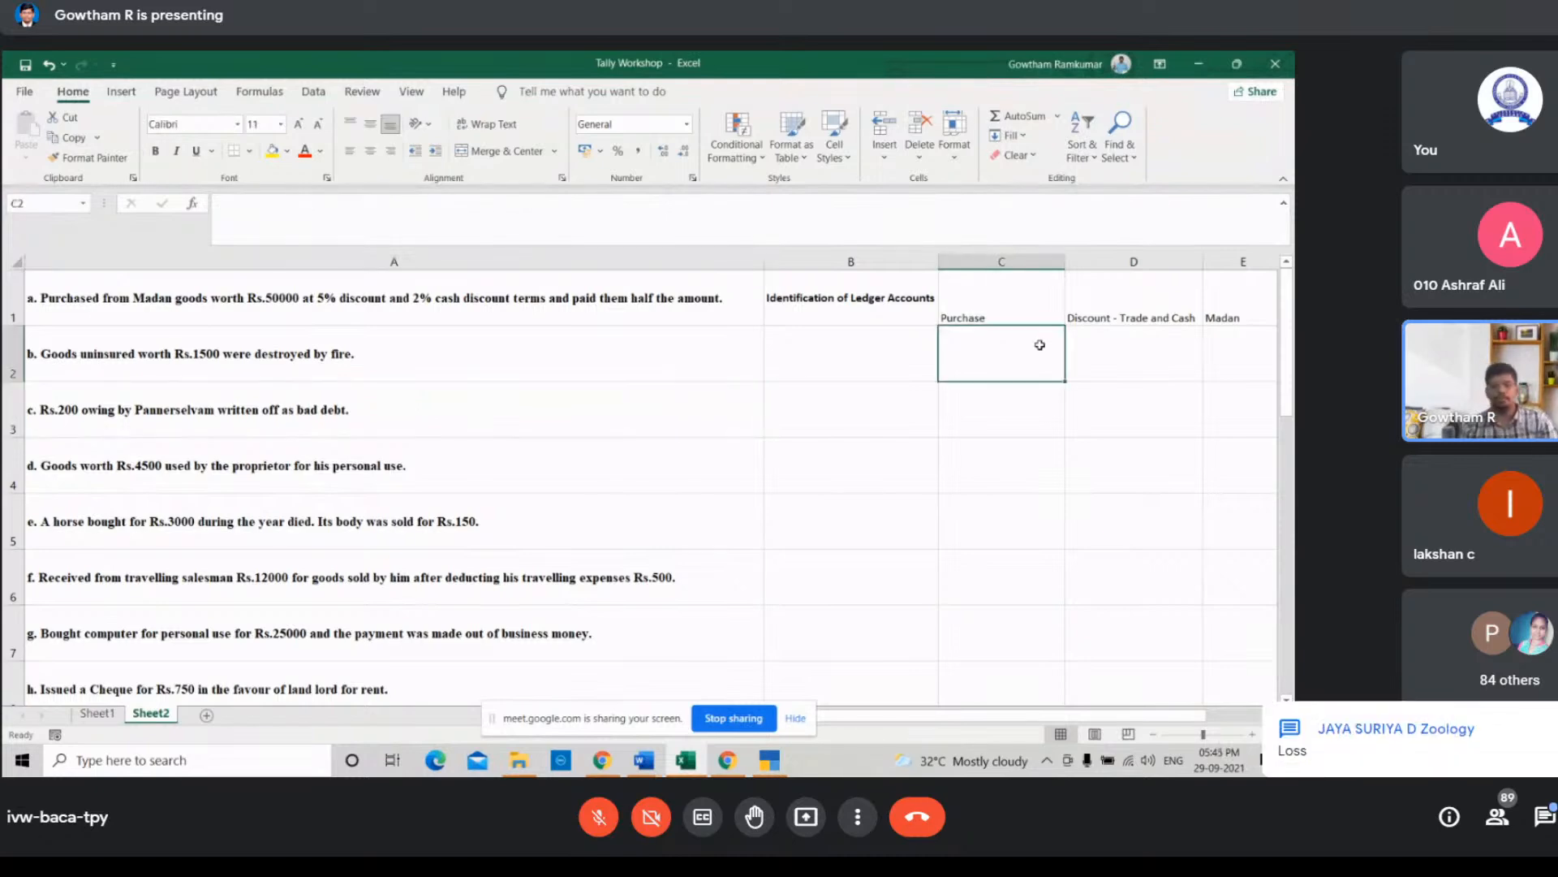
{"action": "type", "text": "Lo"}
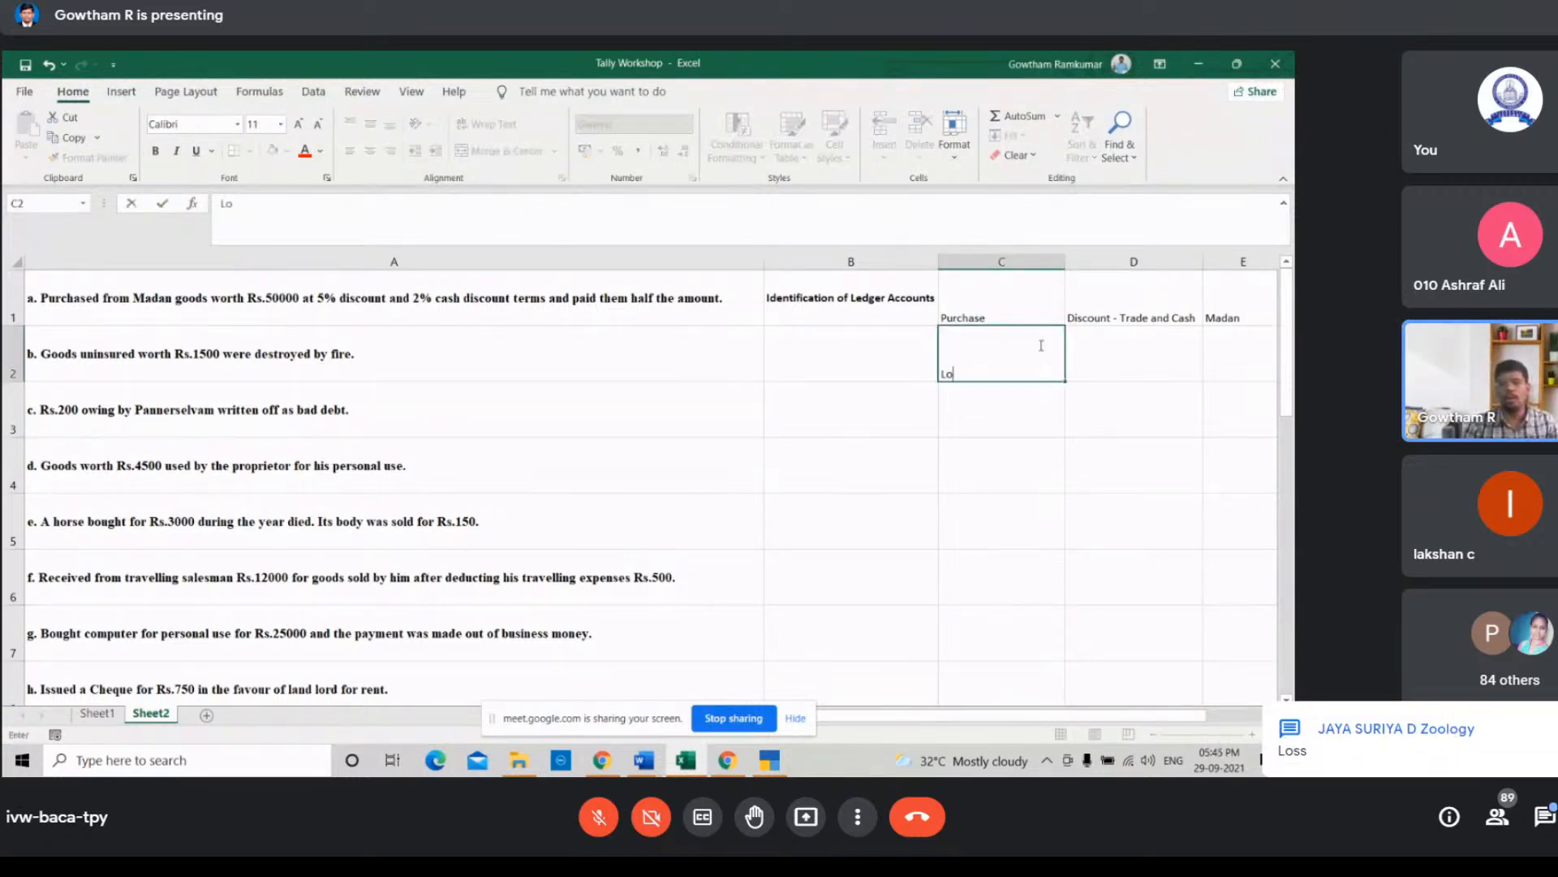
{"action": "type", "text": "ss b"}
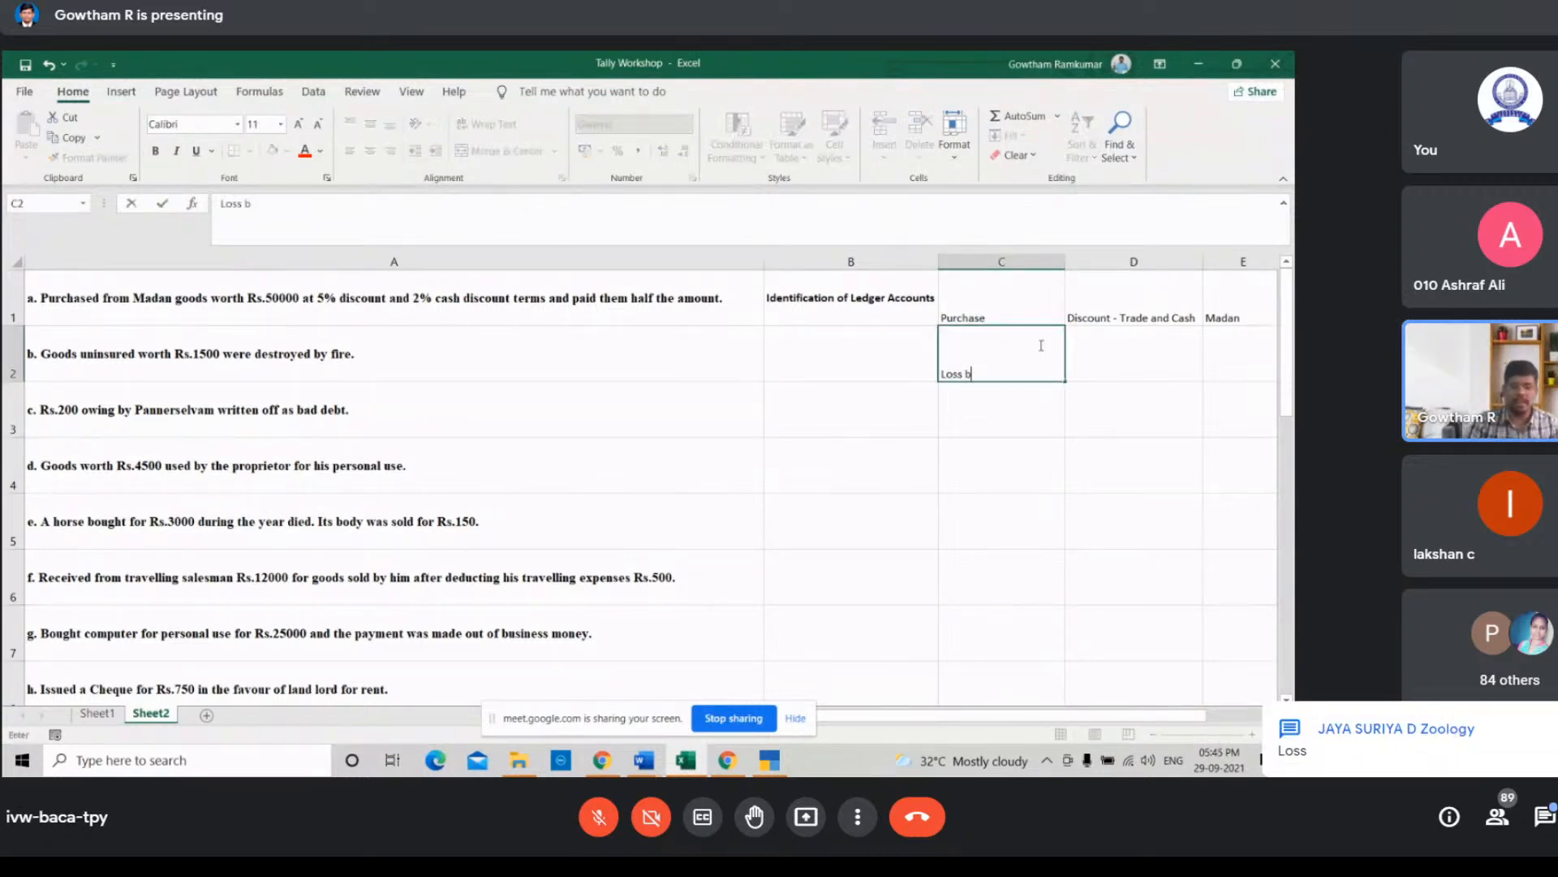
{"action": "type", "text": "y Fire "}
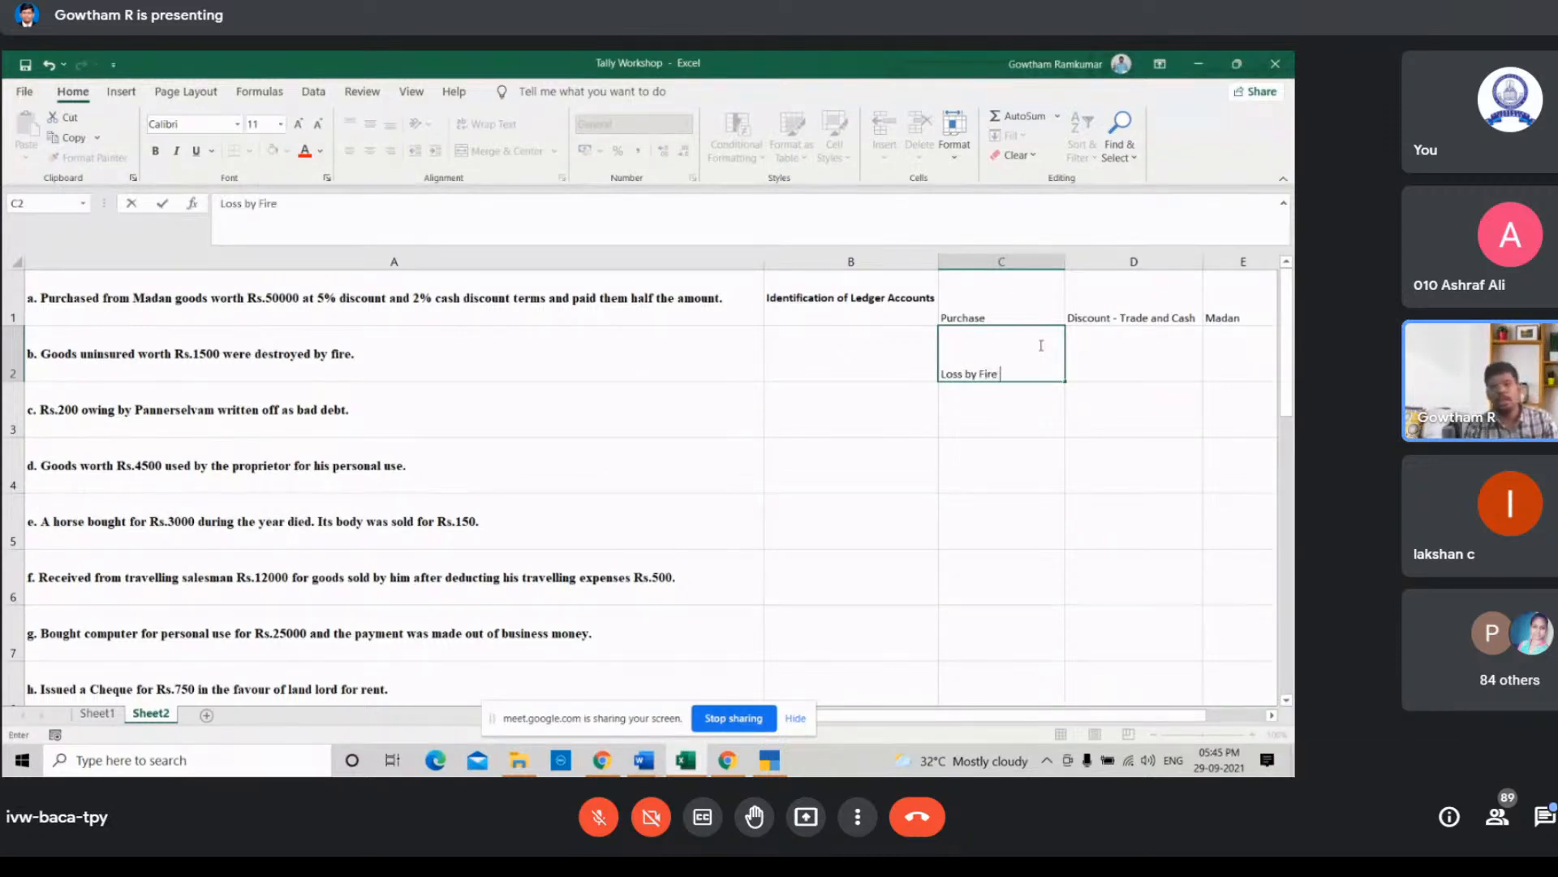
{"action": "type", "text": "A/c"}
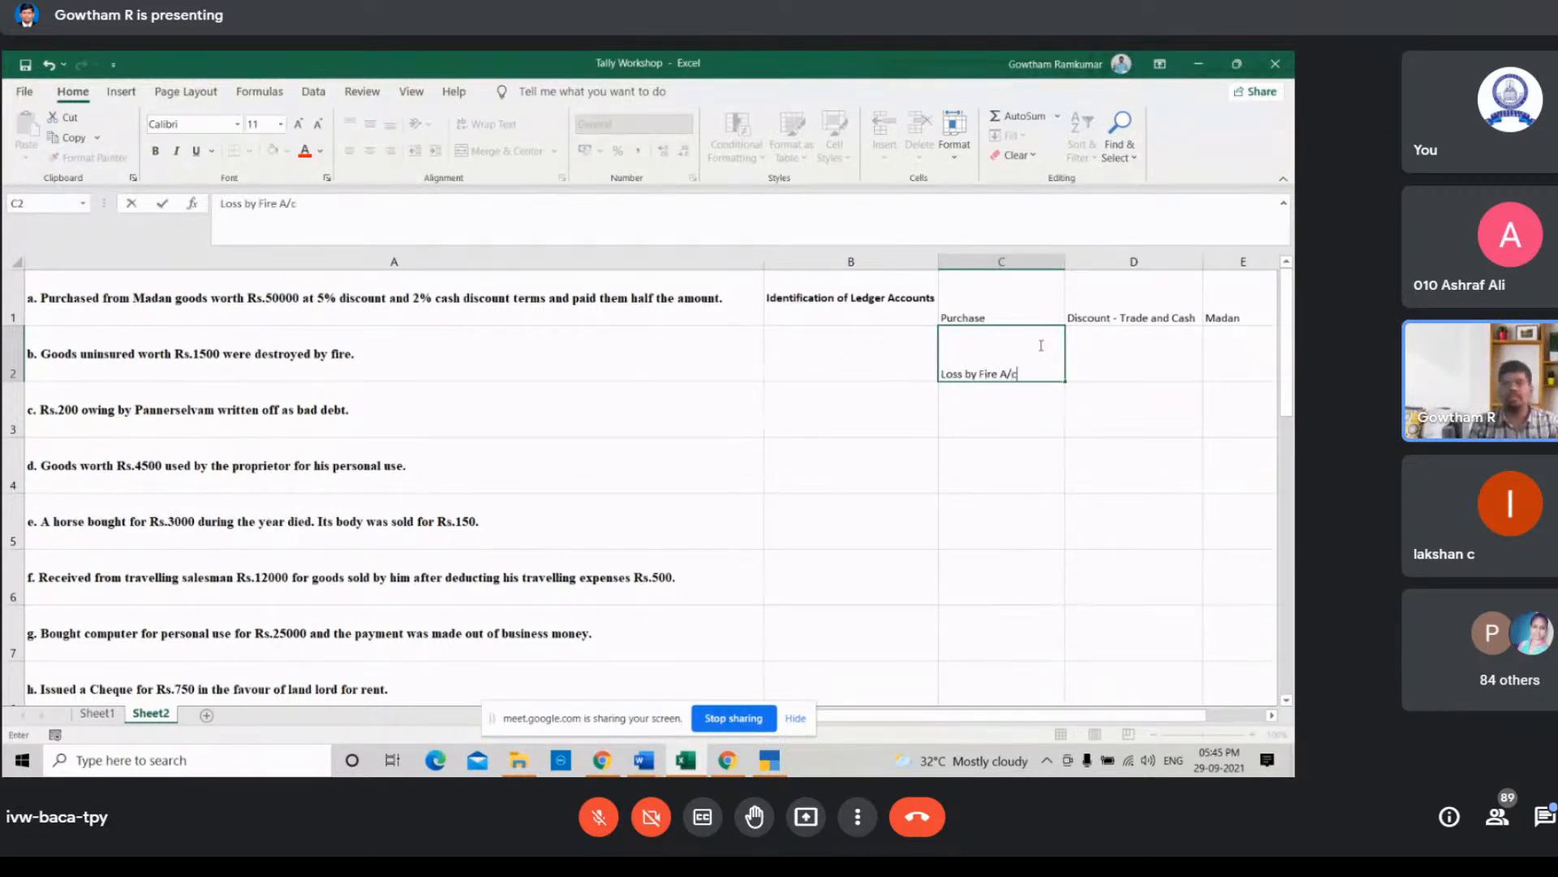
{"action": "left_click", "coordinate": [1012, 417]}
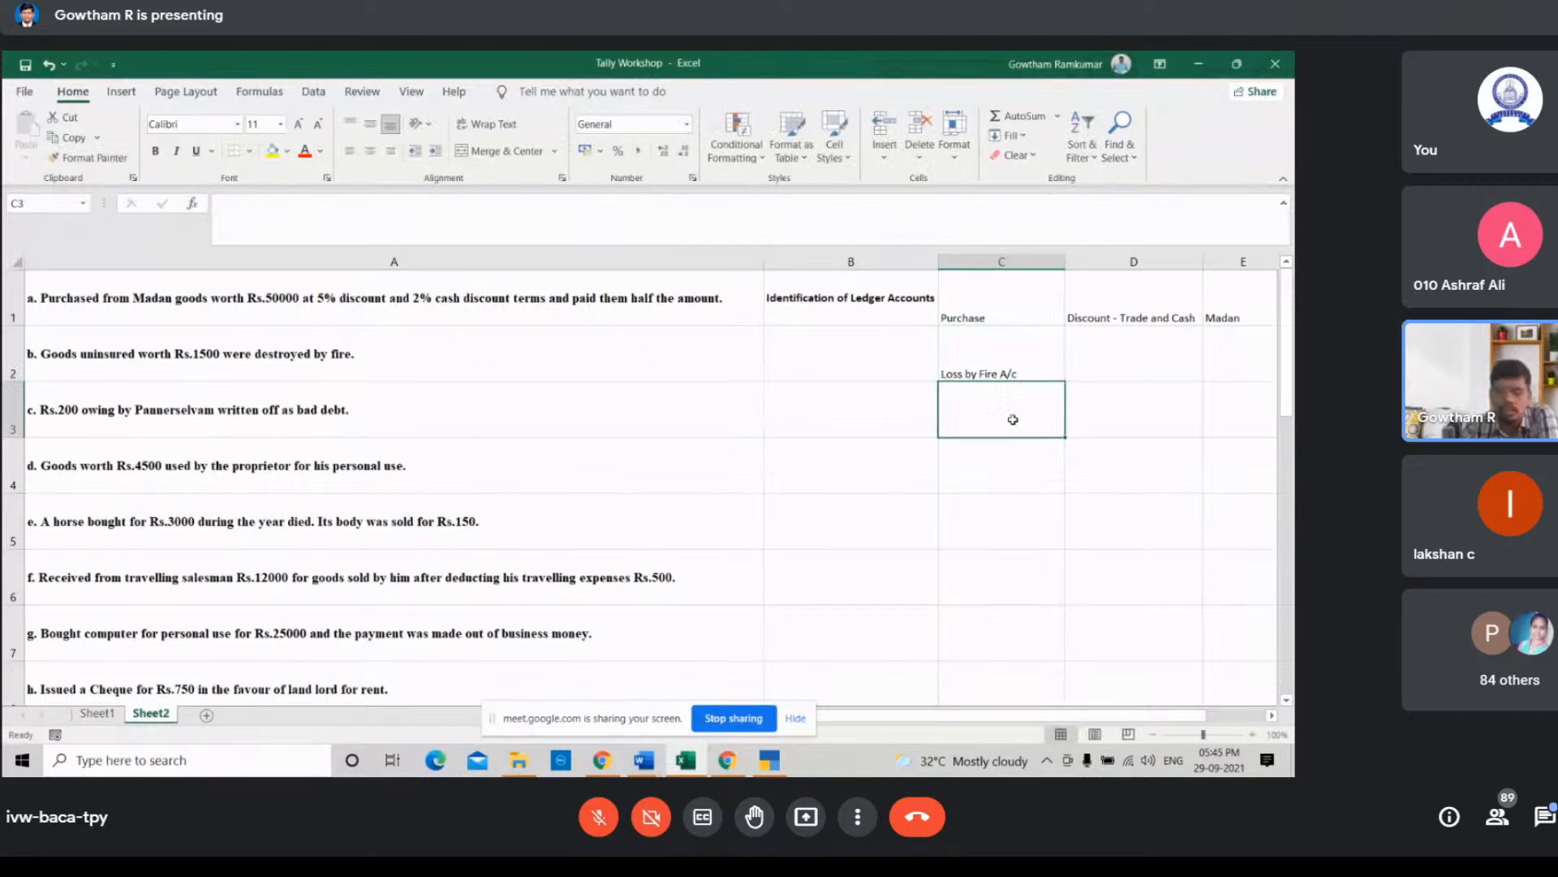
Step: Edit cell C2 to read Loss by Fire by removing the A/c suffix
{"action": "left_click", "coordinate": [1016, 360]}
{"action": "double_click", "coordinate": [1013, 371]}
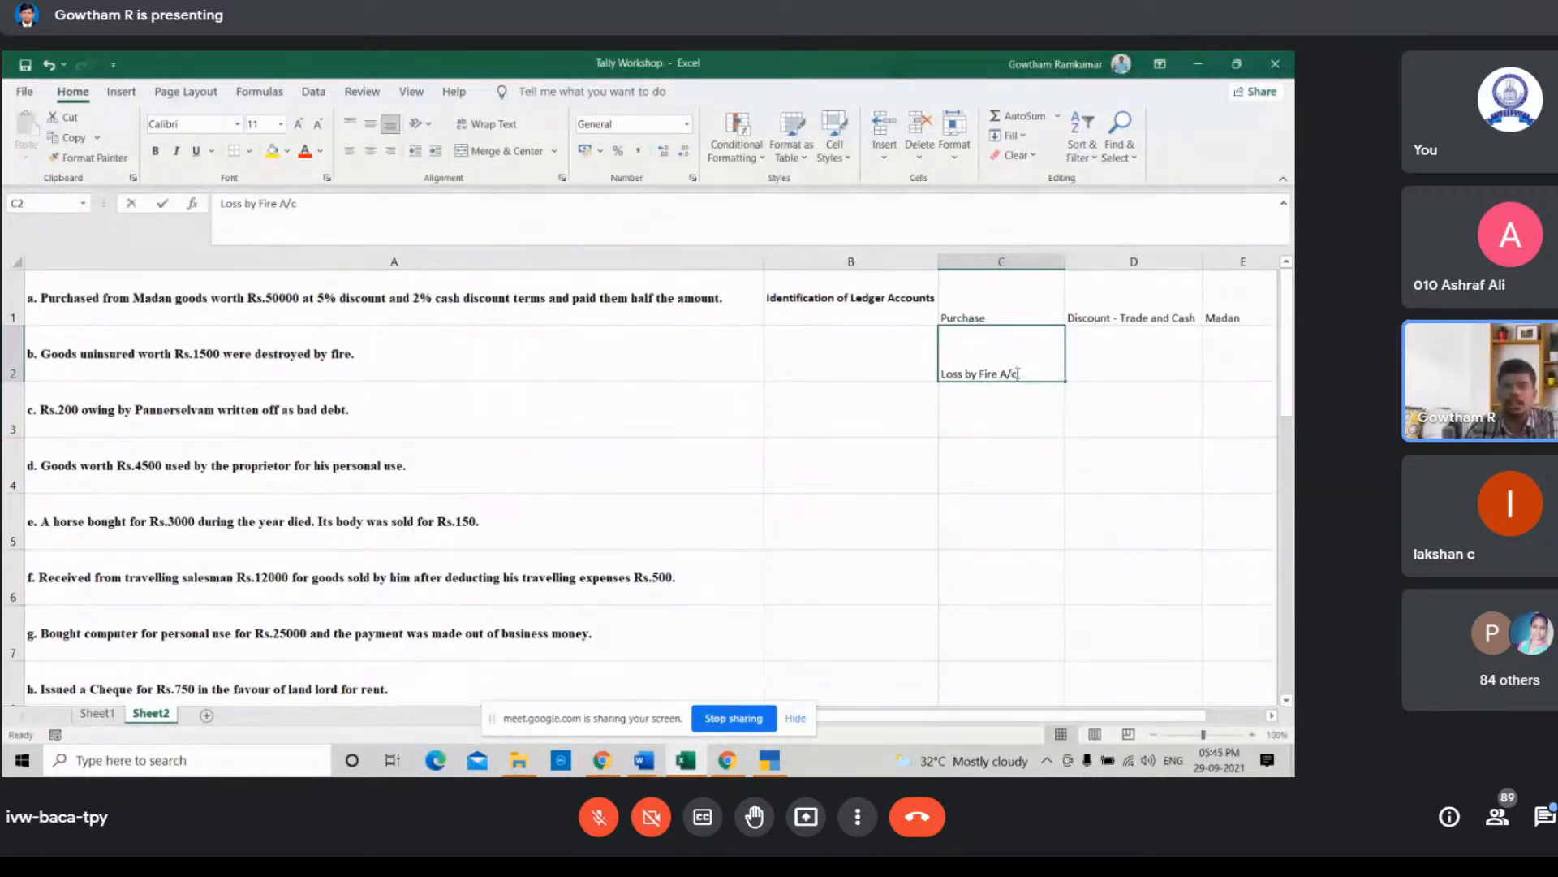
{"action": "key", "text": "BackSpace"}
{"action": "key", "text": "BackSpace"}
{"action": "key", "text": "BackSpace"}
{"action": "key", "text": "BackSpace"}
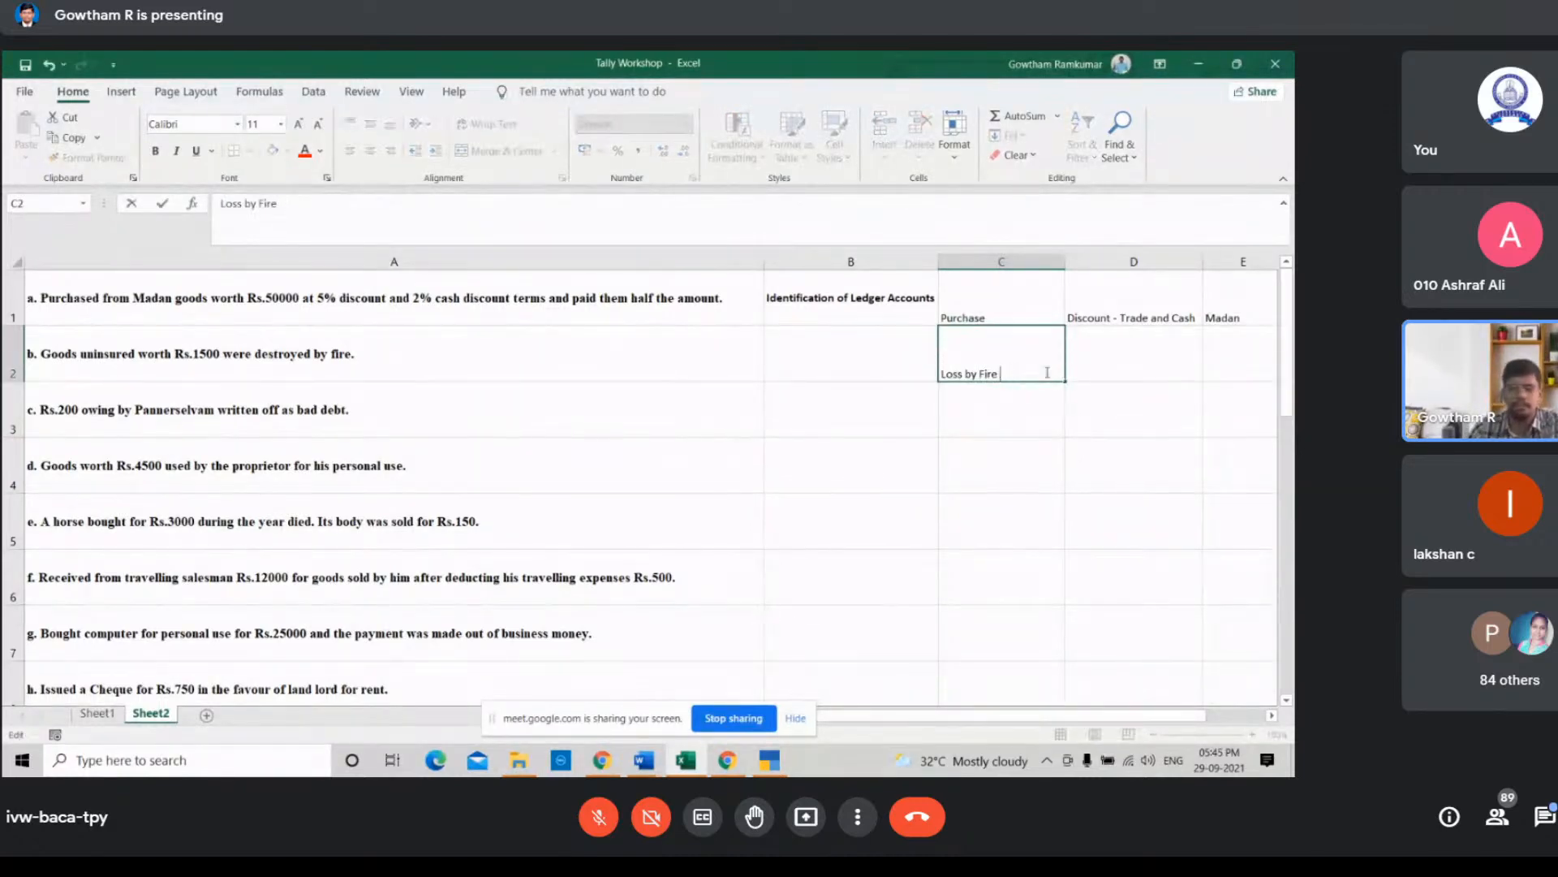
{"action": "left_click", "coordinate": [976, 409]}
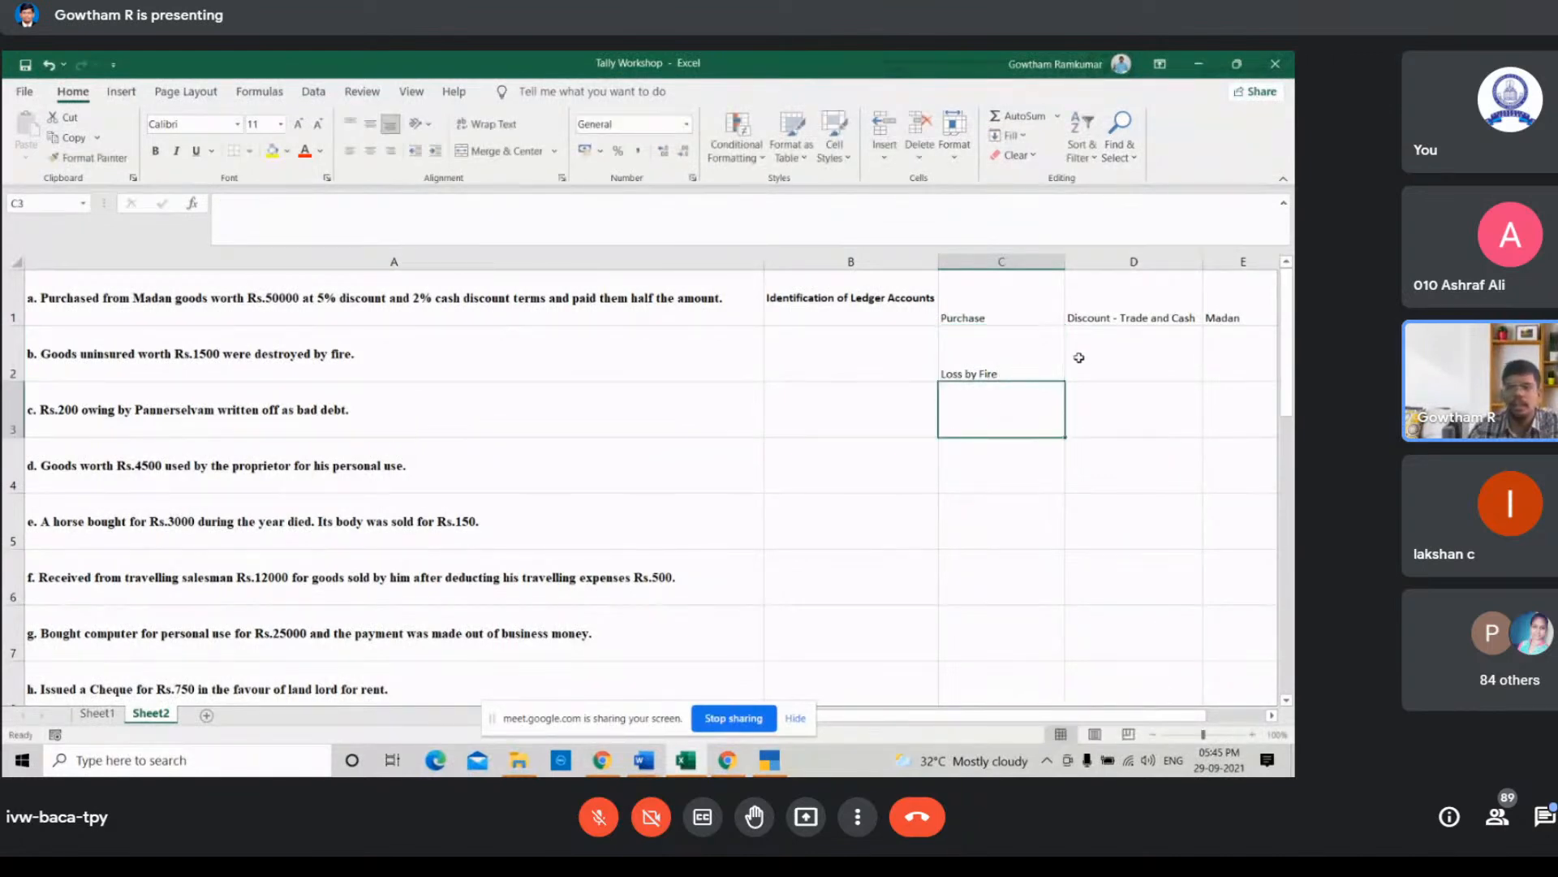
{"action": "left_click", "coordinate": [1106, 353]}
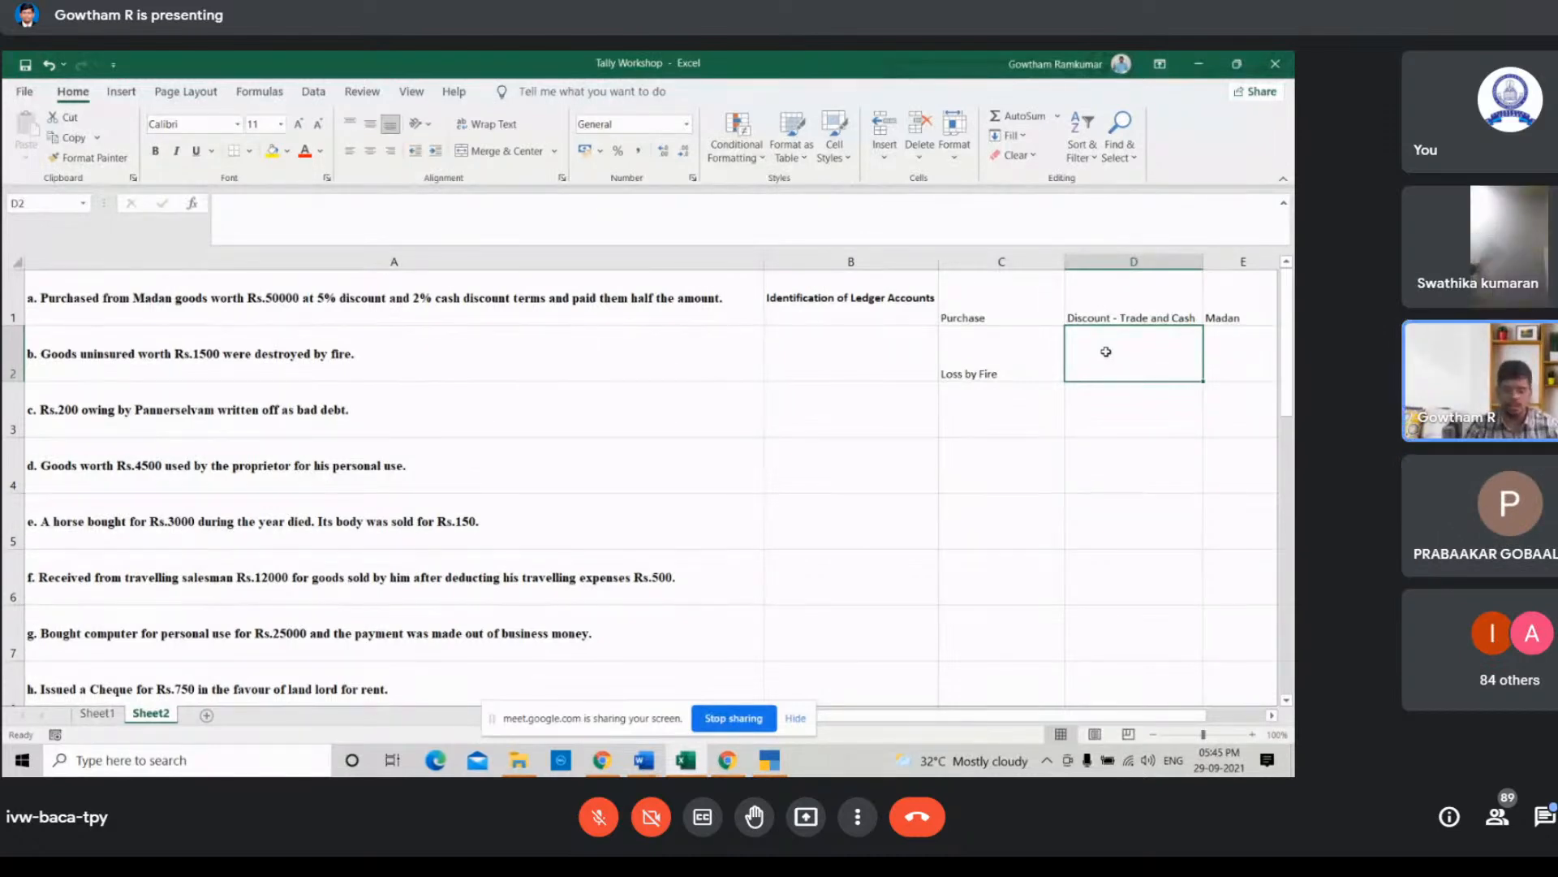
Step: Enter Purchase in cell D2 as the second ledger for the goods destroyed by fire
{"action": "type", "text": "Purchas"}
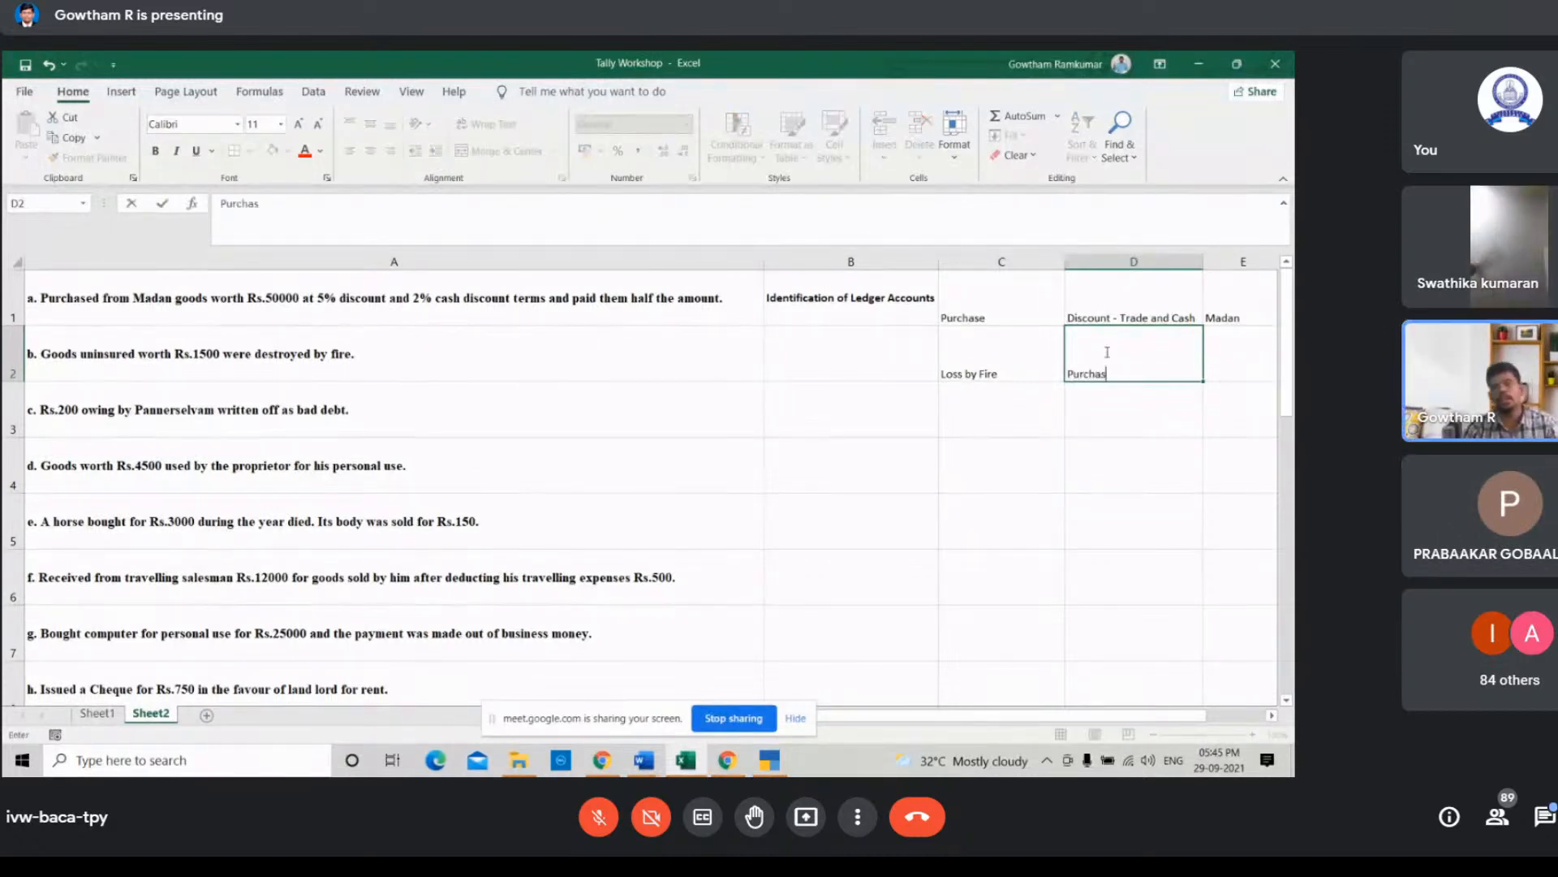
{"action": "type", "text": "e A/c"}
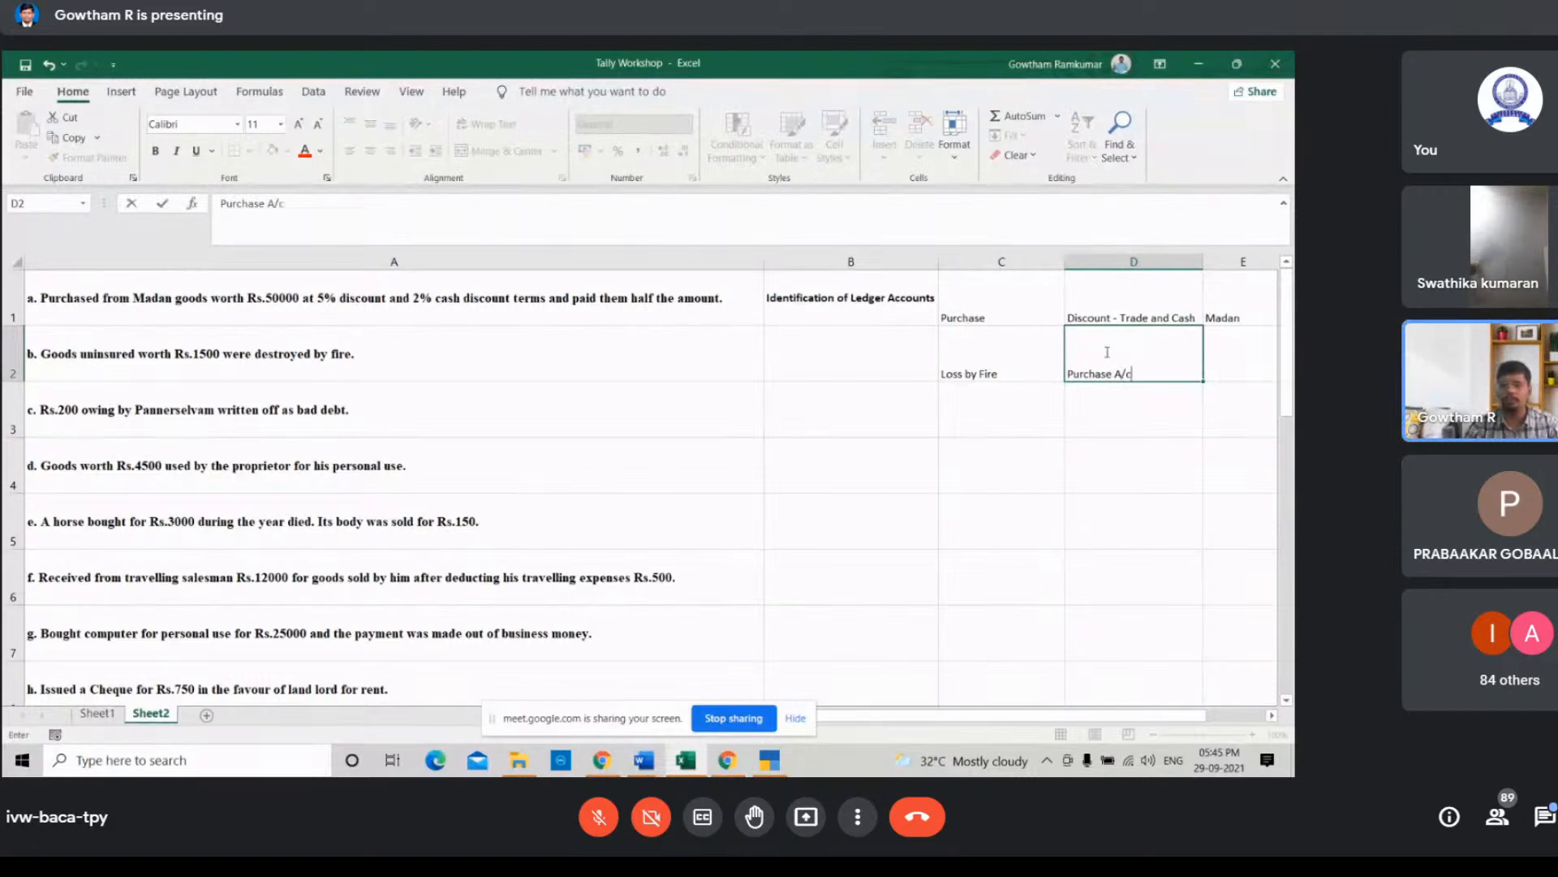
{"action": "key", "text": "BackSpace"}
{"action": "key", "text": "BackSpace"}
{"action": "key", "text": "BackSpace"}
{"action": "key", "text": "BackSpace"}
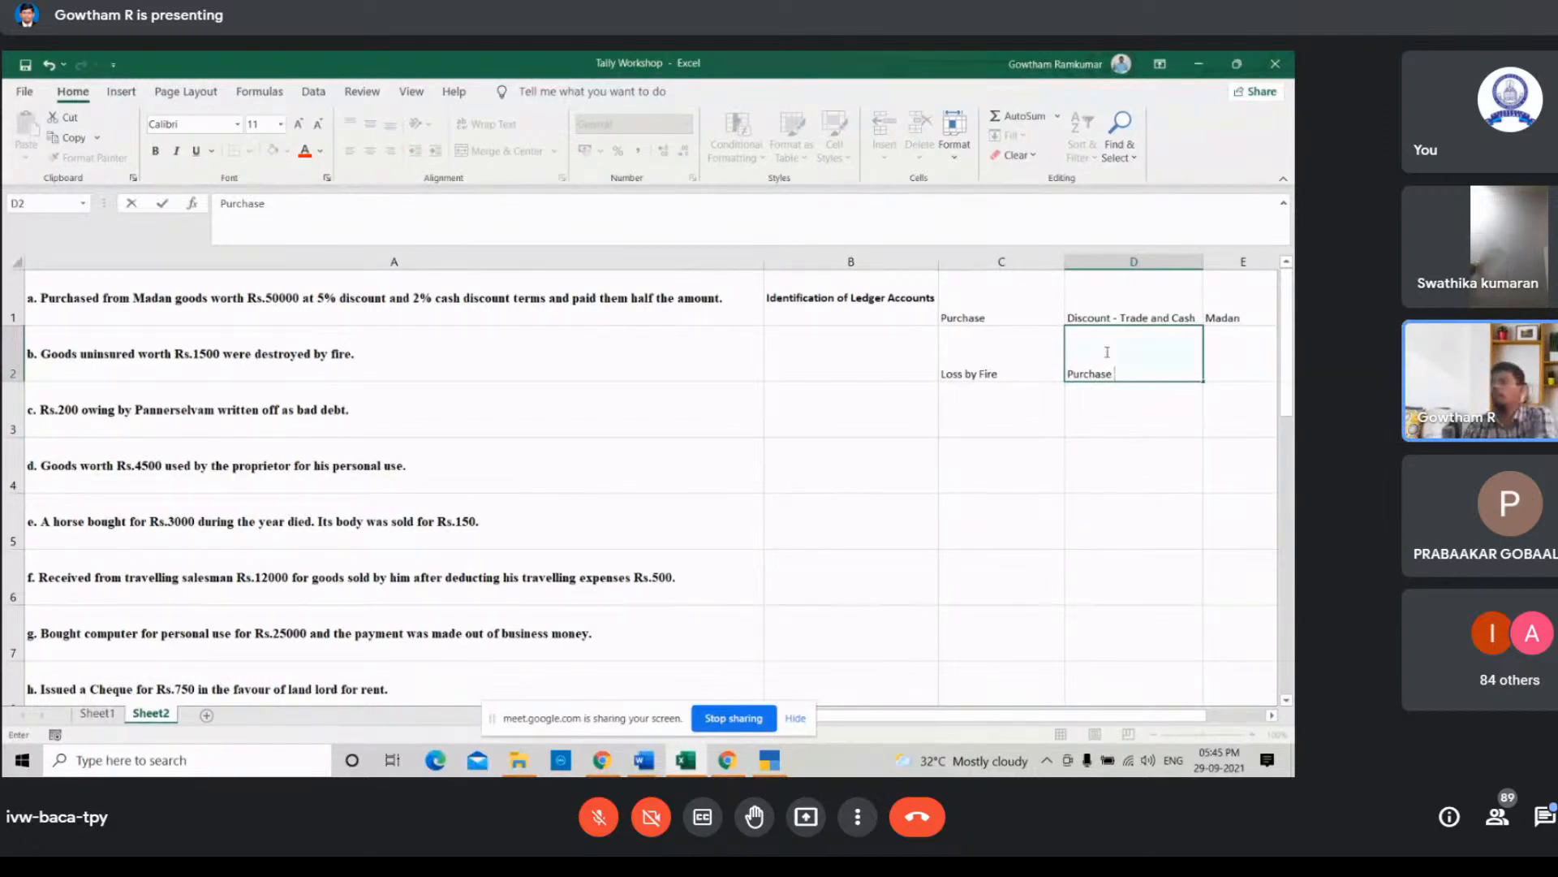
{"action": "left_click", "coordinate": [998, 404]}
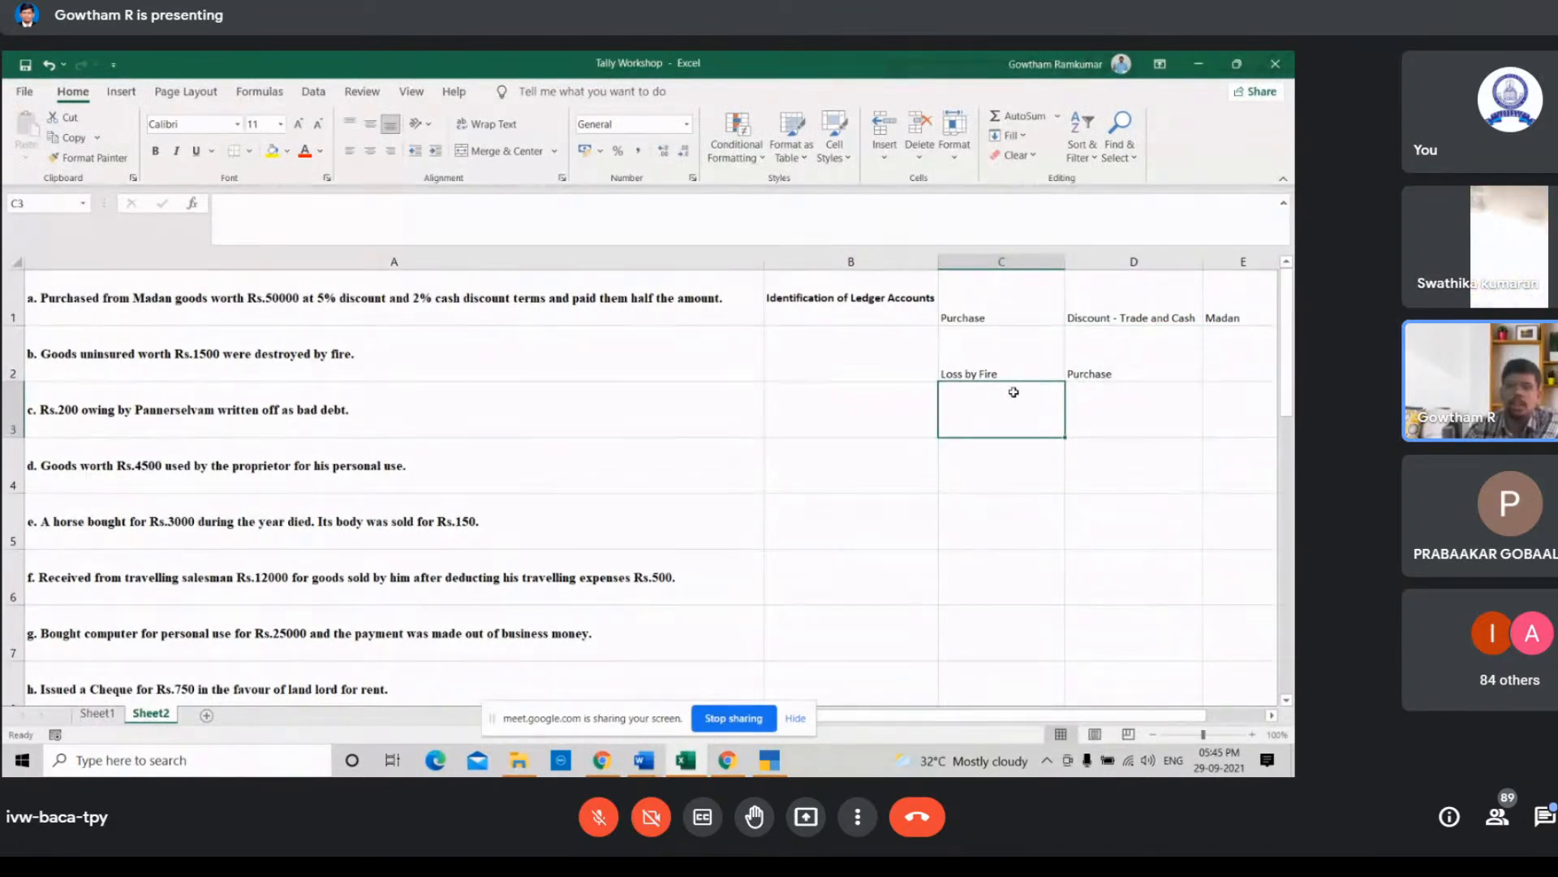
Step: Enter Bad debt in cell C3 for the amount written off as bad debt
{"action": "left_click", "coordinate": [1084, 363]}
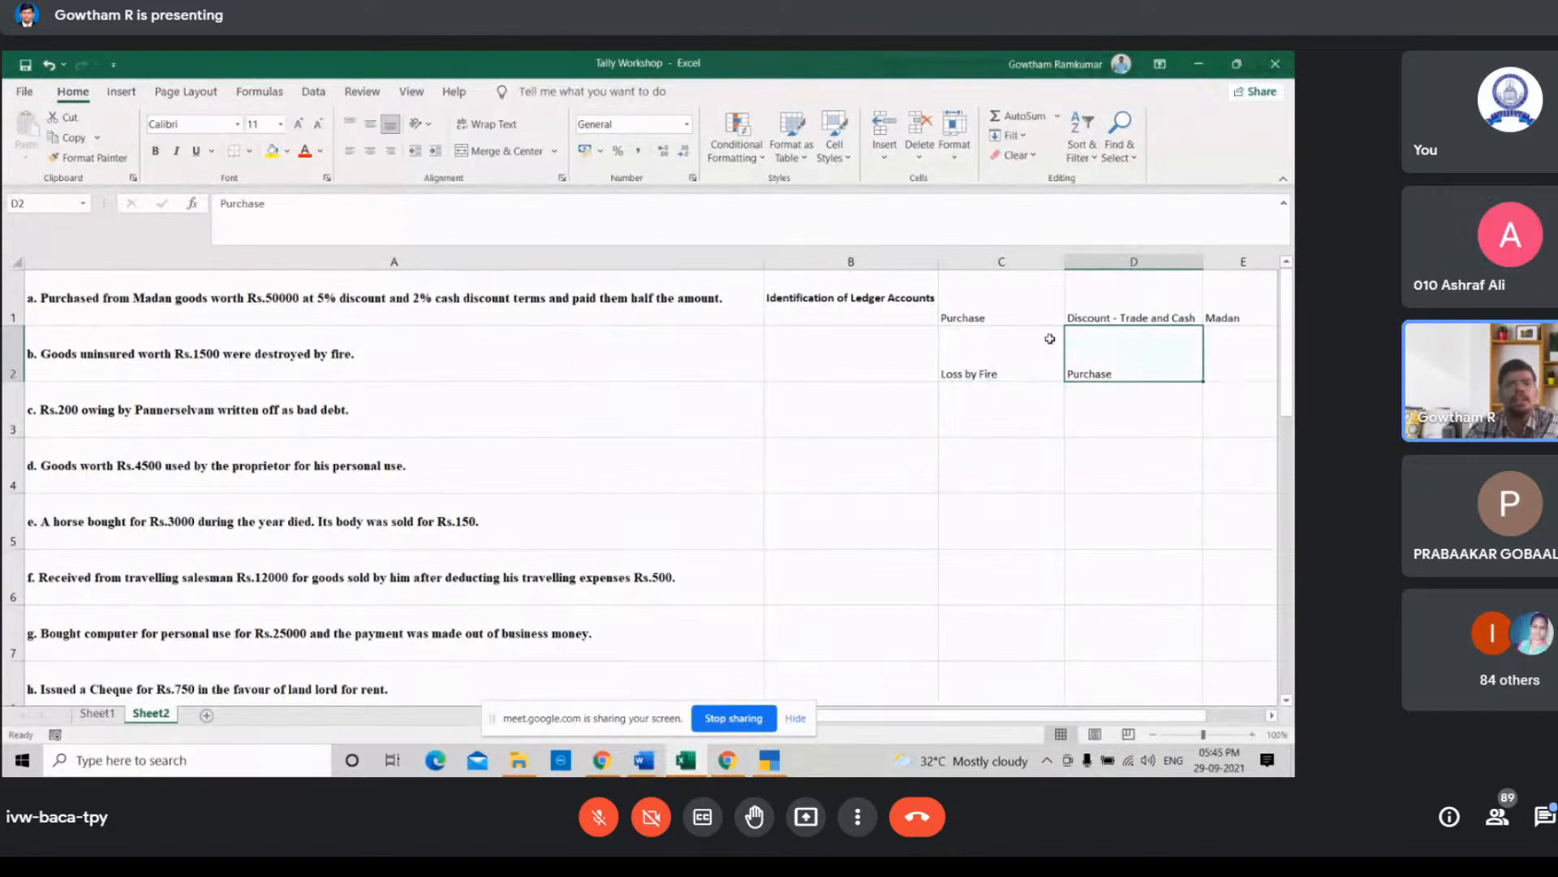
{"action": "left_click", "coordinate": [302, 412]}
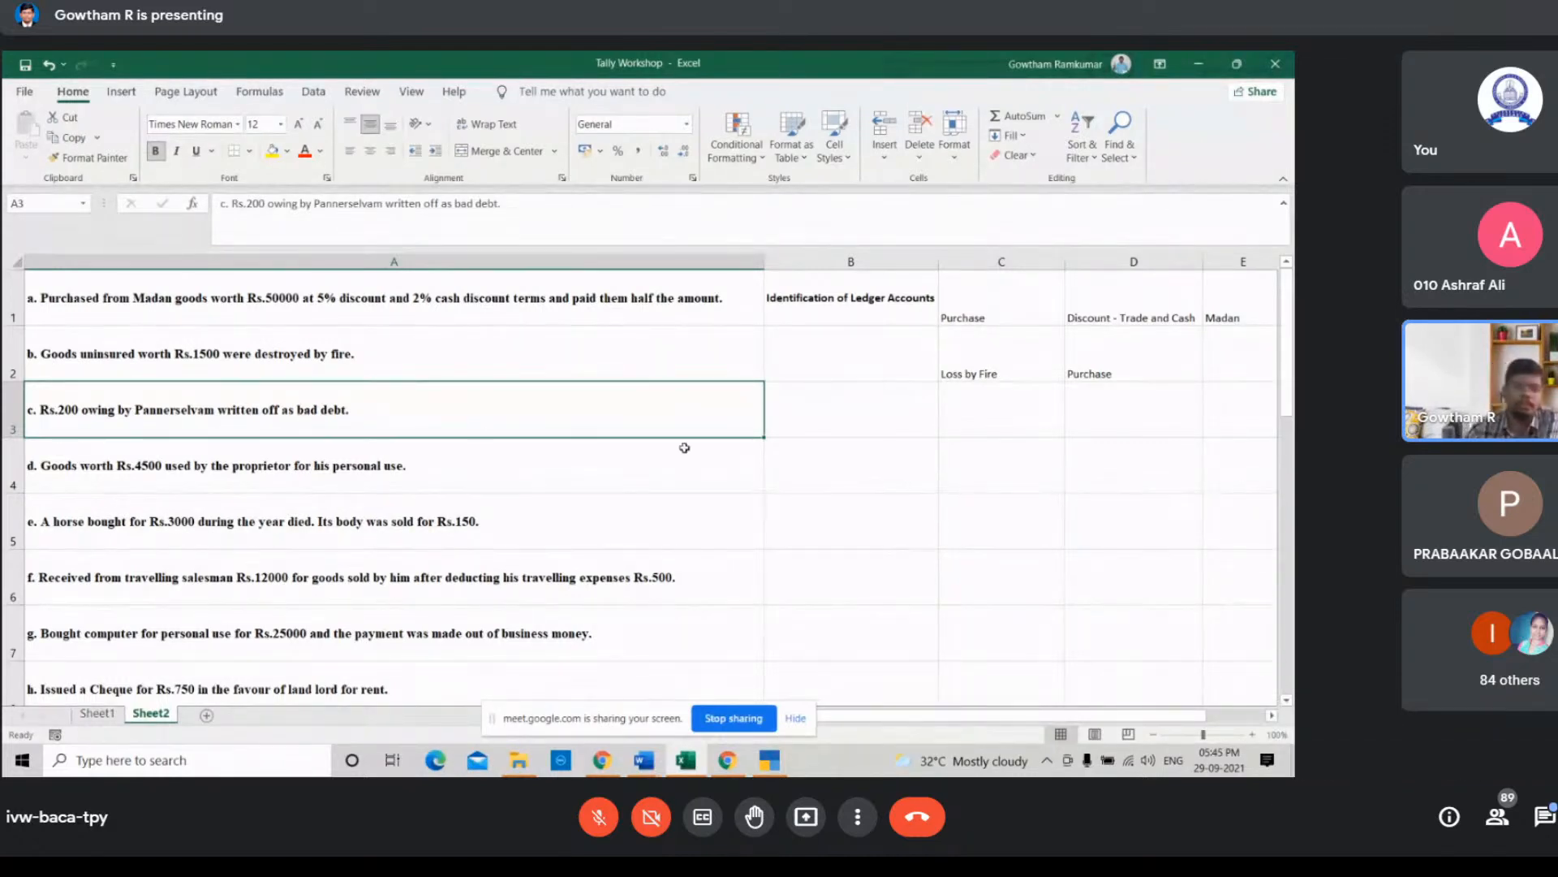
{"action": "left_click", "coordinate": [955, 398]}
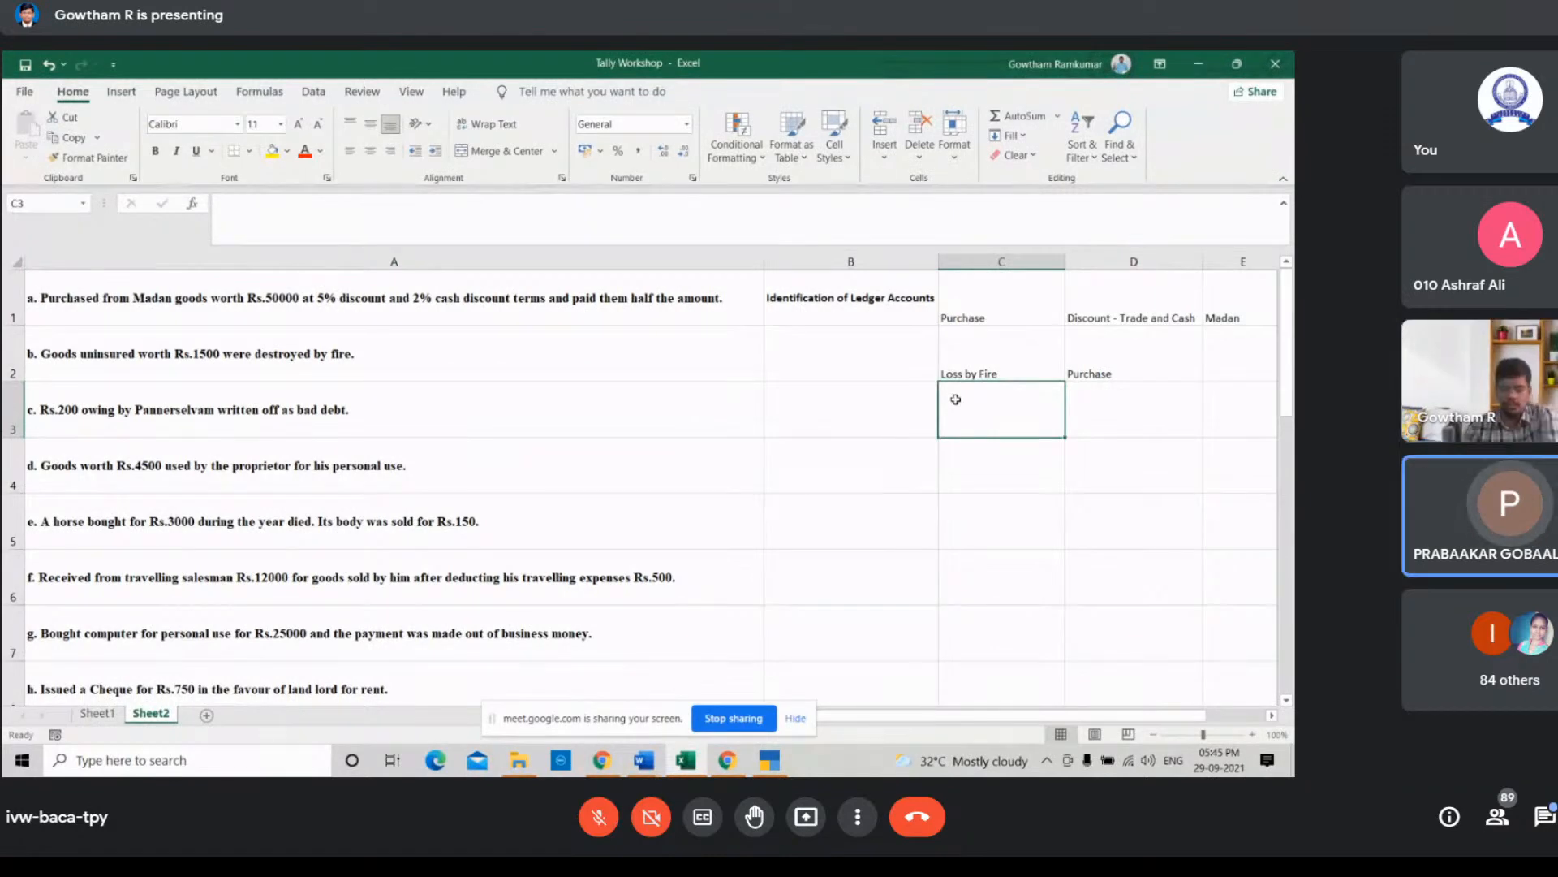
{"action": "type", "text": "Bad debt"}
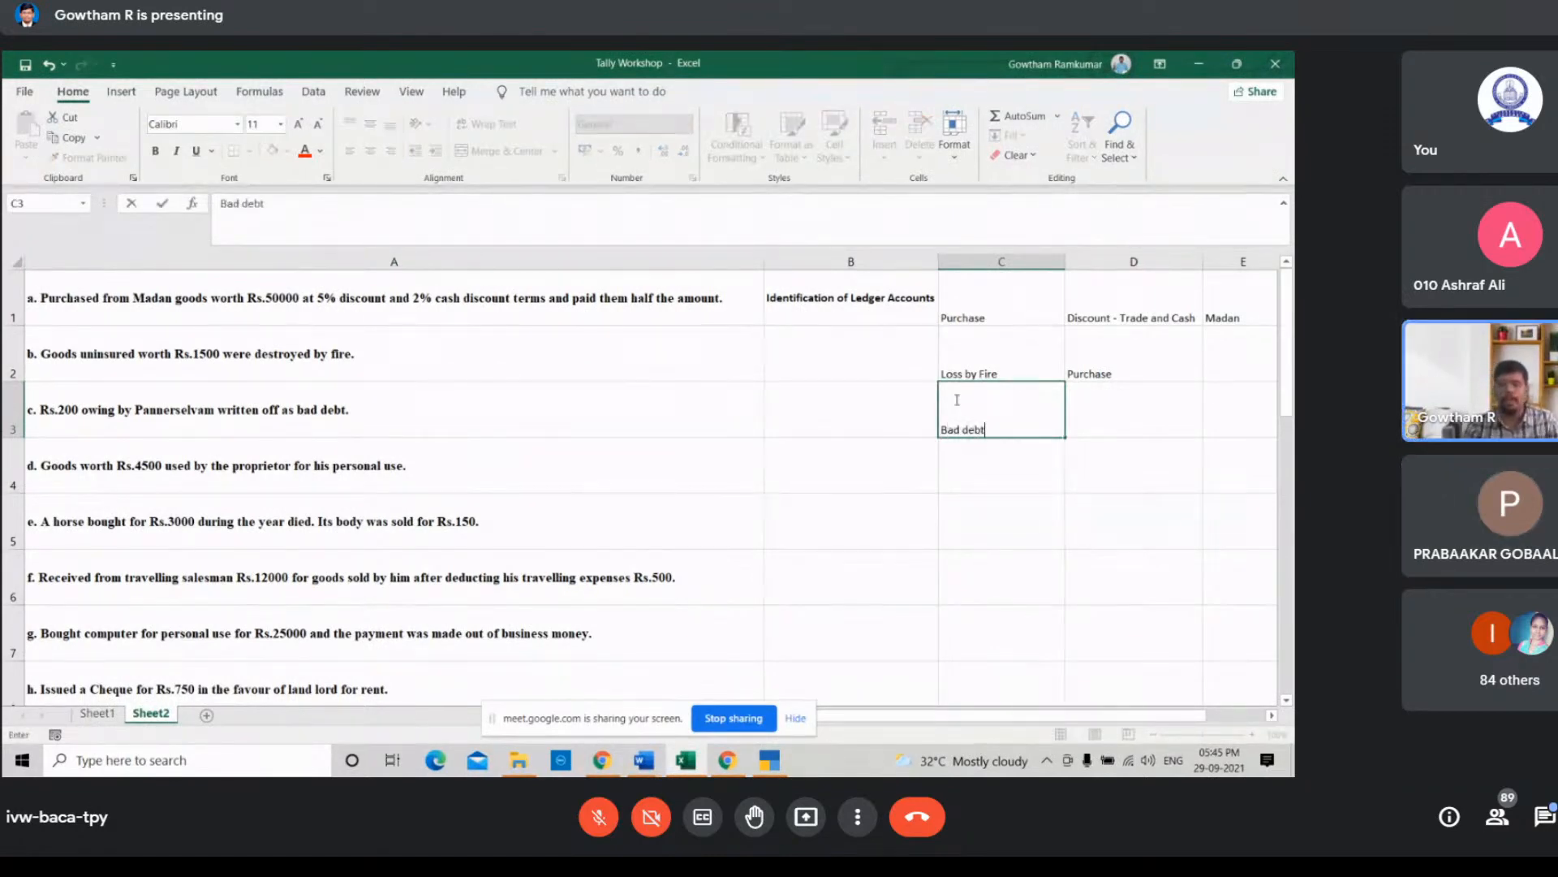
{"action": "key", "text": "Tab"}
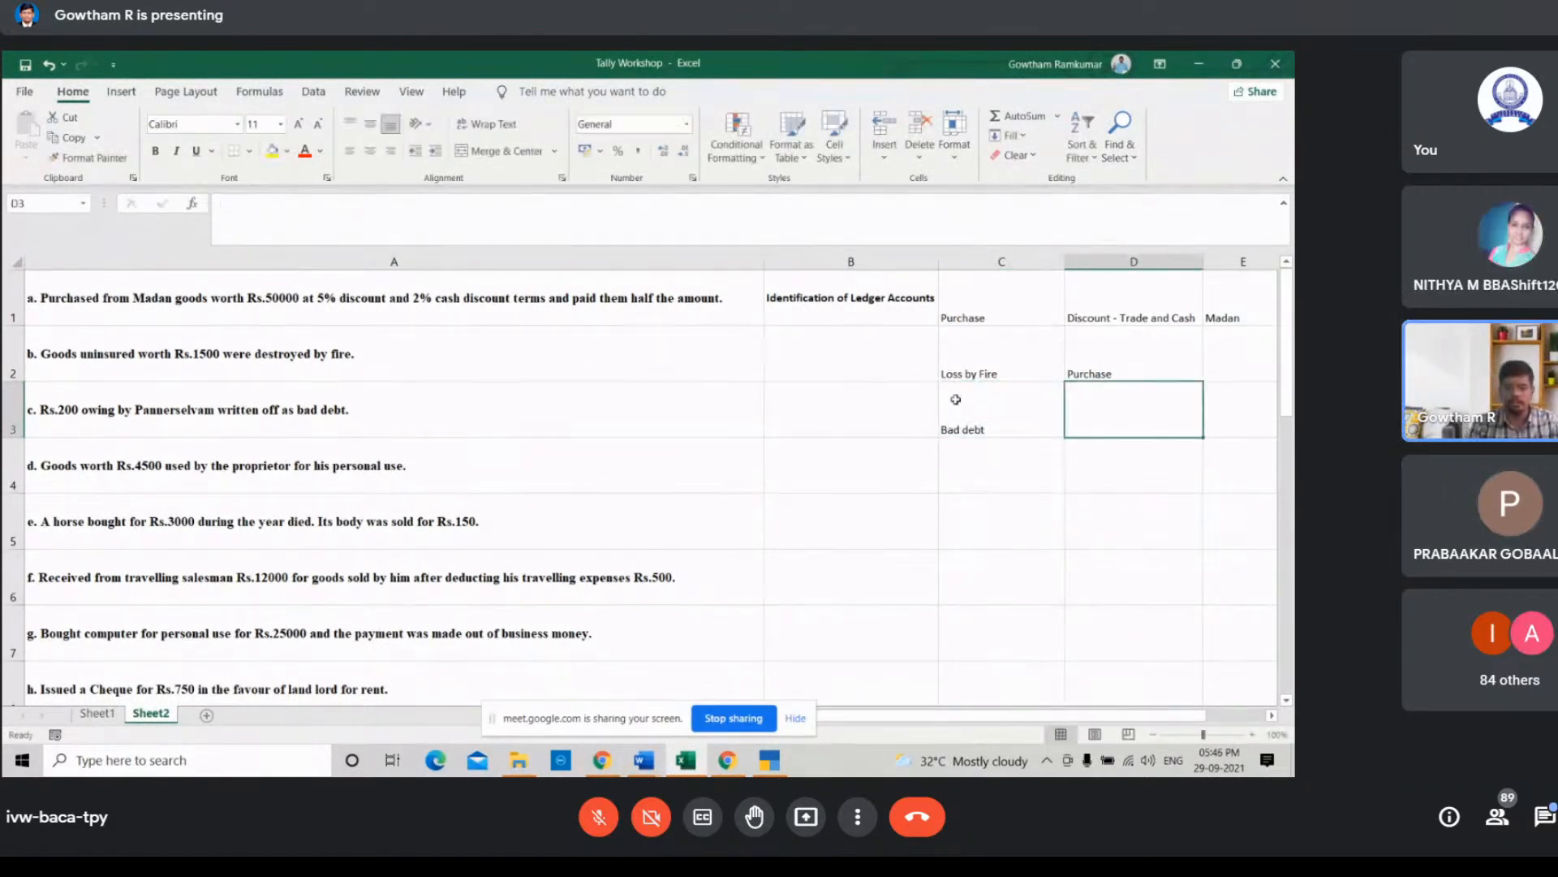
Step: Enter the debtor's name from transaction c in cell D3 as the second ledger
{"action": "type", "text": "Pan"}
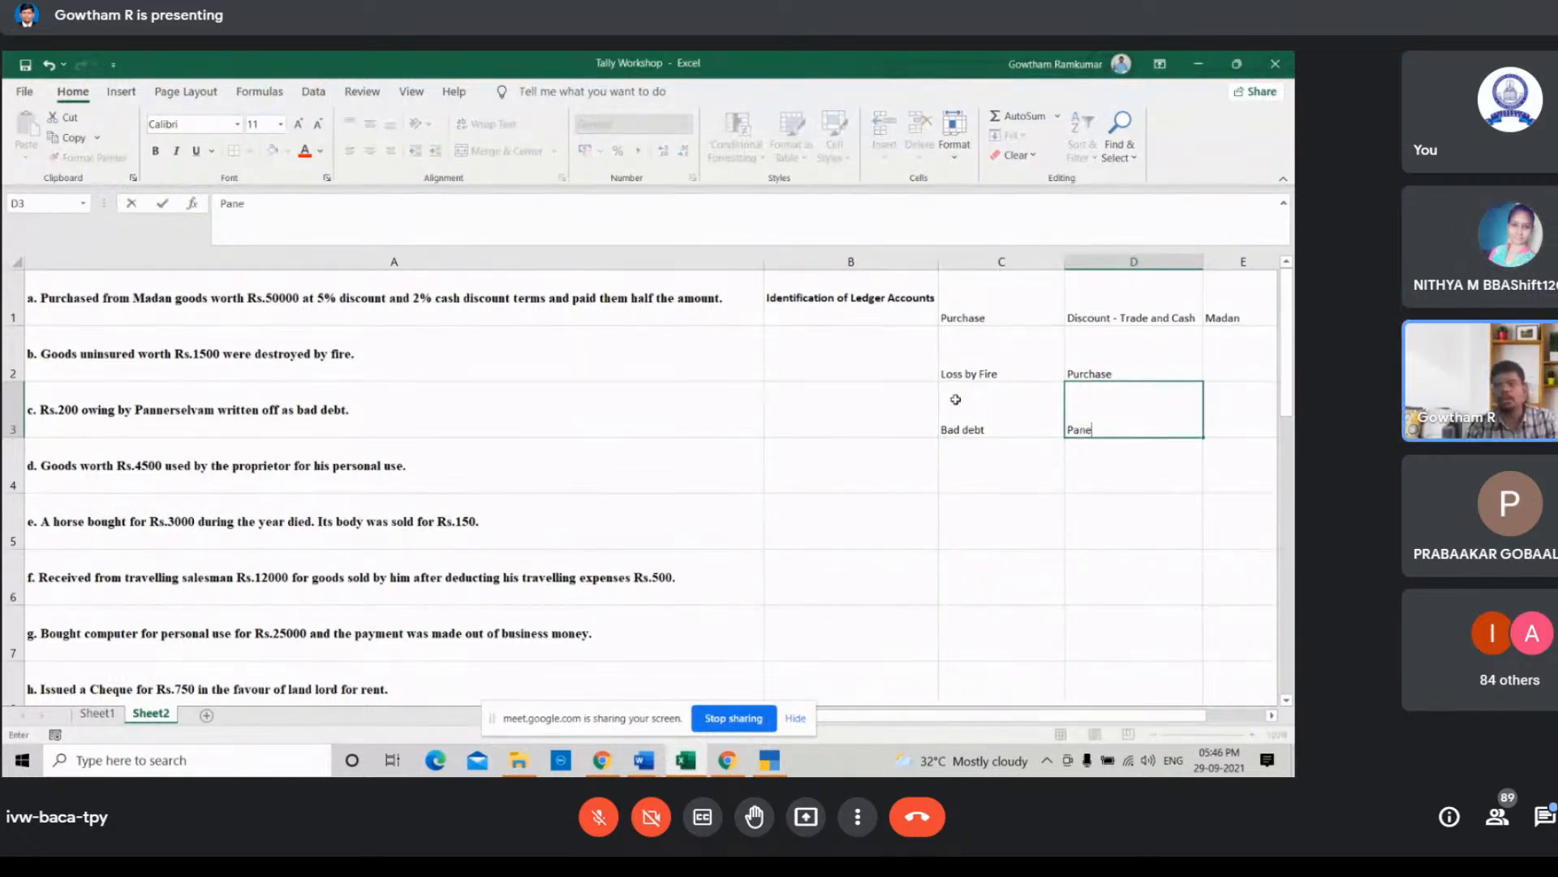
{"action": "type", "text": "nerselvam"}
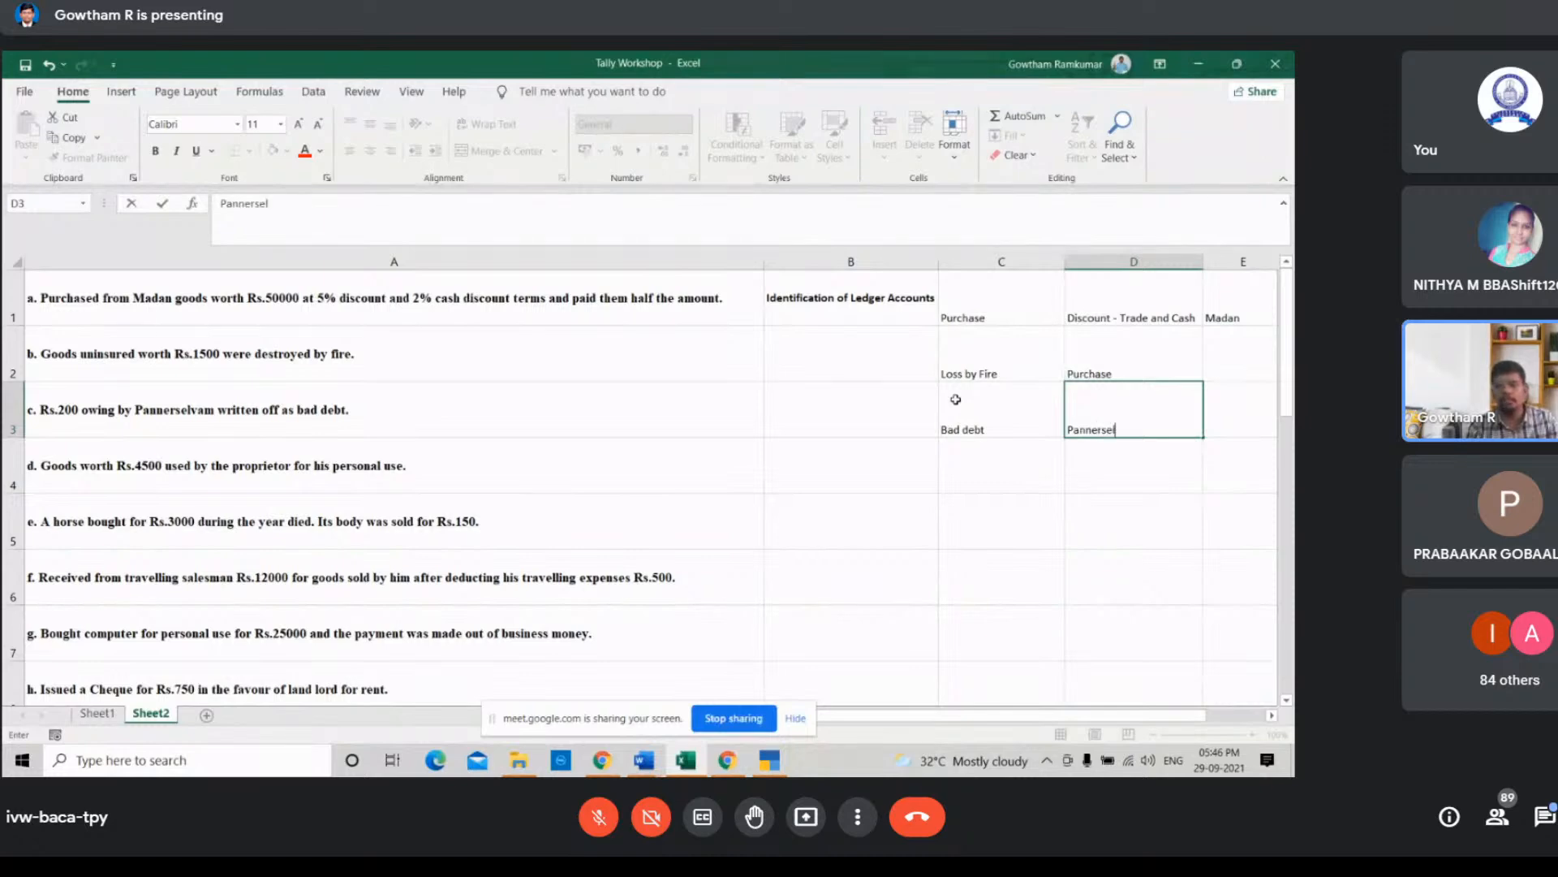
{"action": "left_click", "coordinate": [972, 478]}
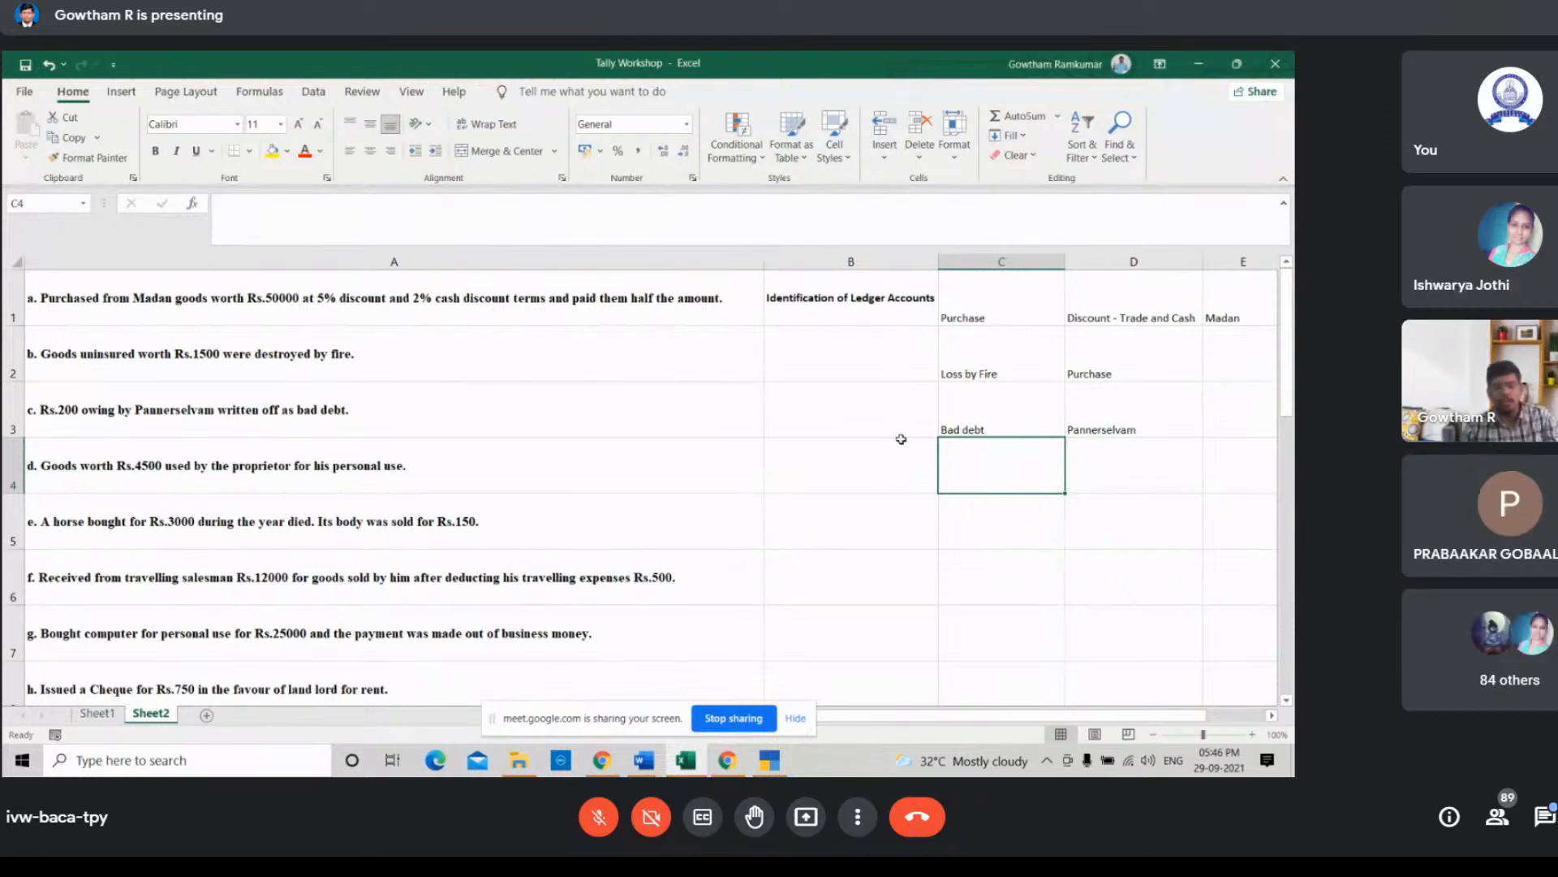
Step: Enter Drawings in cell C4 and Purchase in cell D4 for the goods used by the proprietor
{"action": "type", "text": "Drawings"}
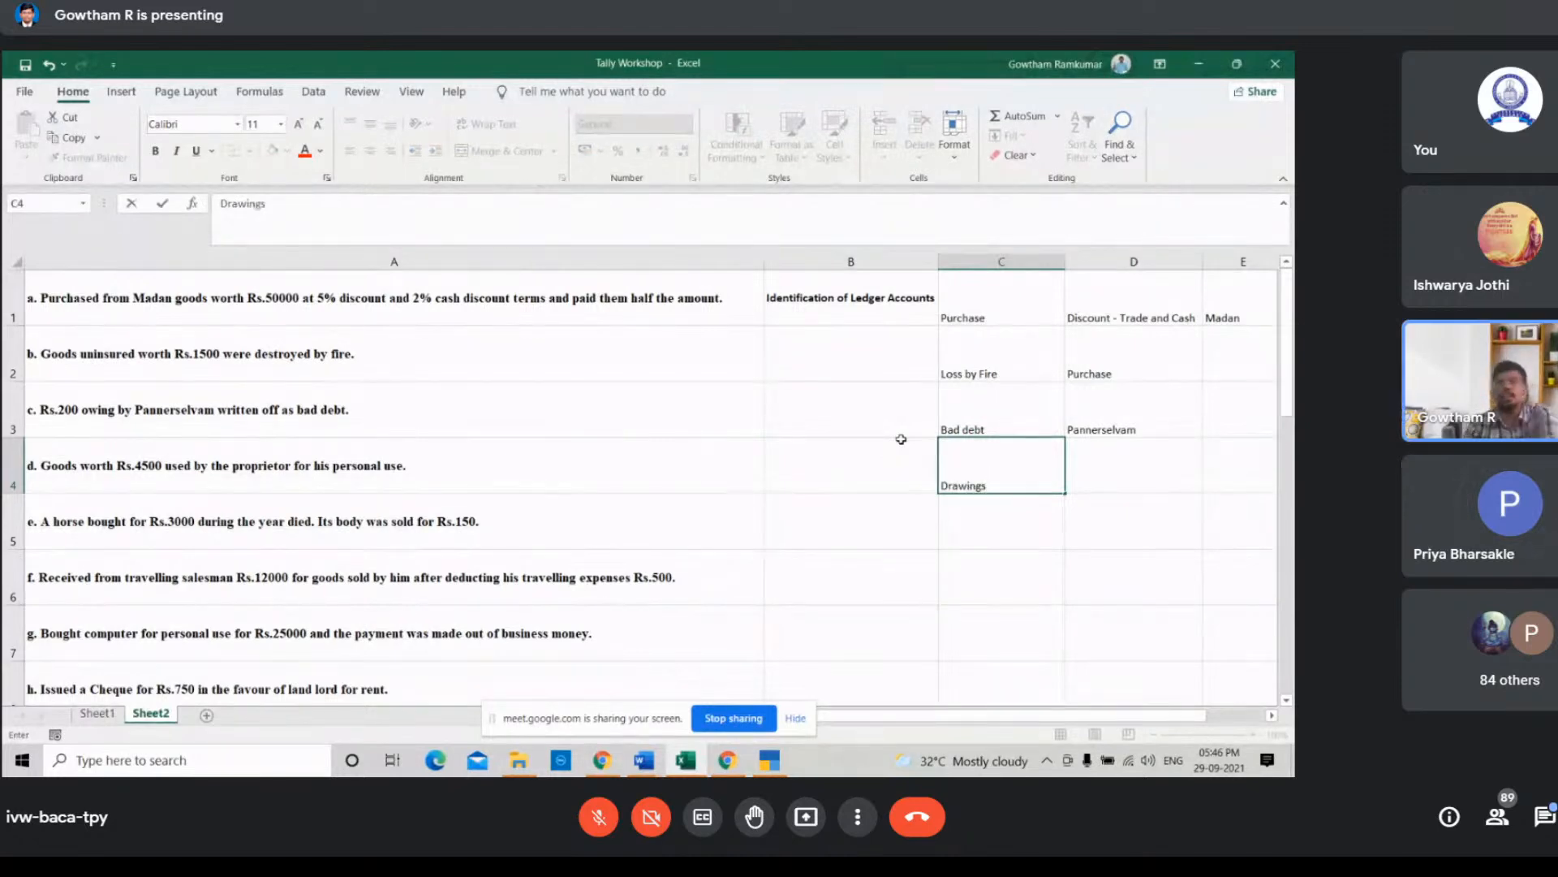
{"action": "key", "text": "Tab"}
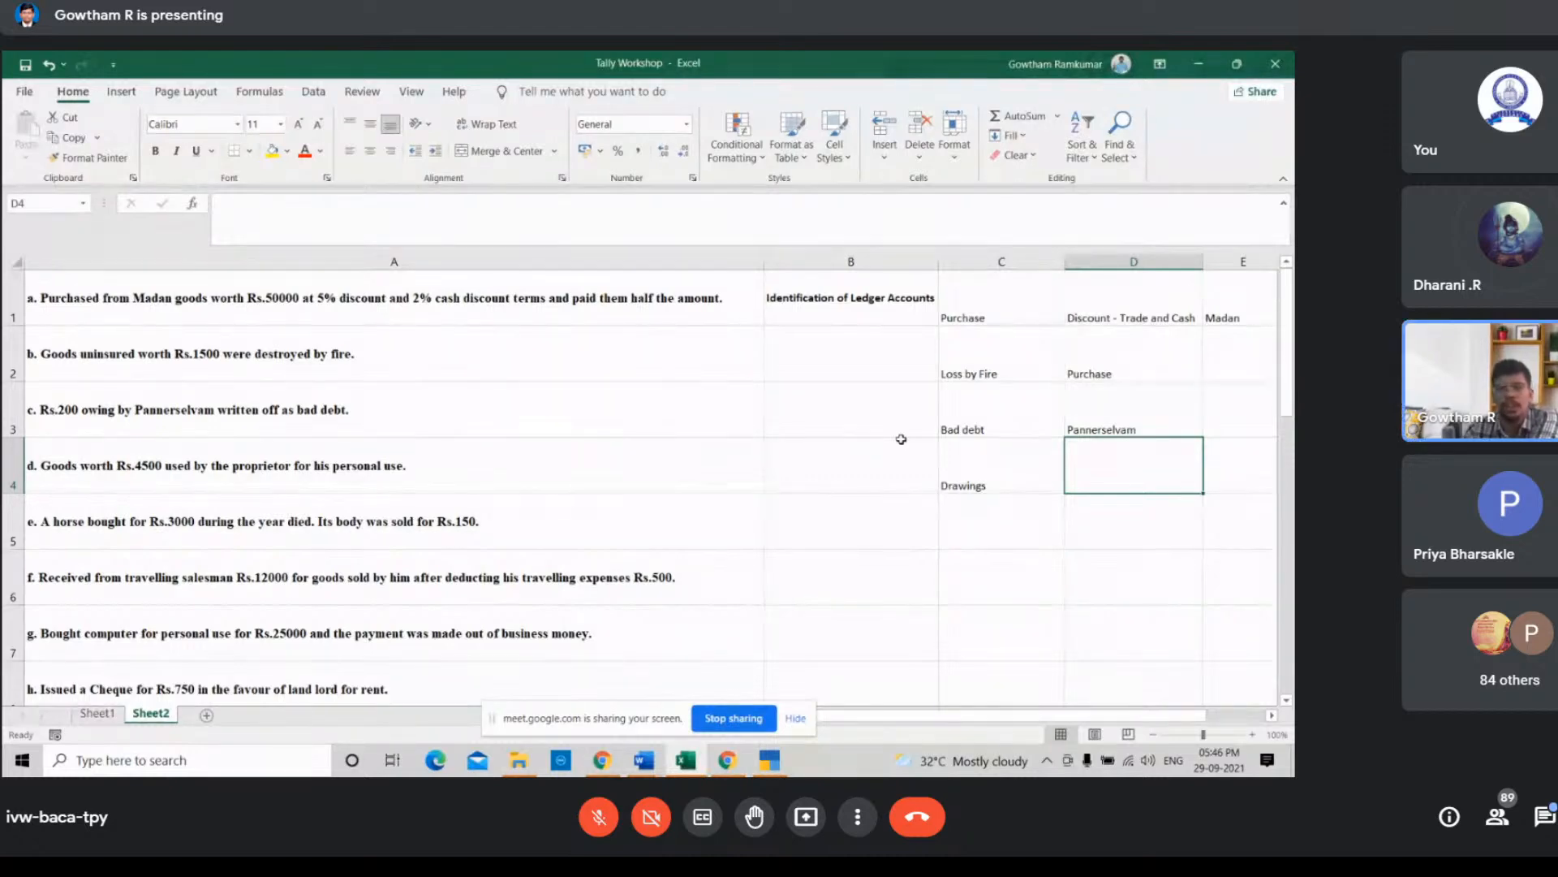
{"action": "type", "text": "Purchase"}
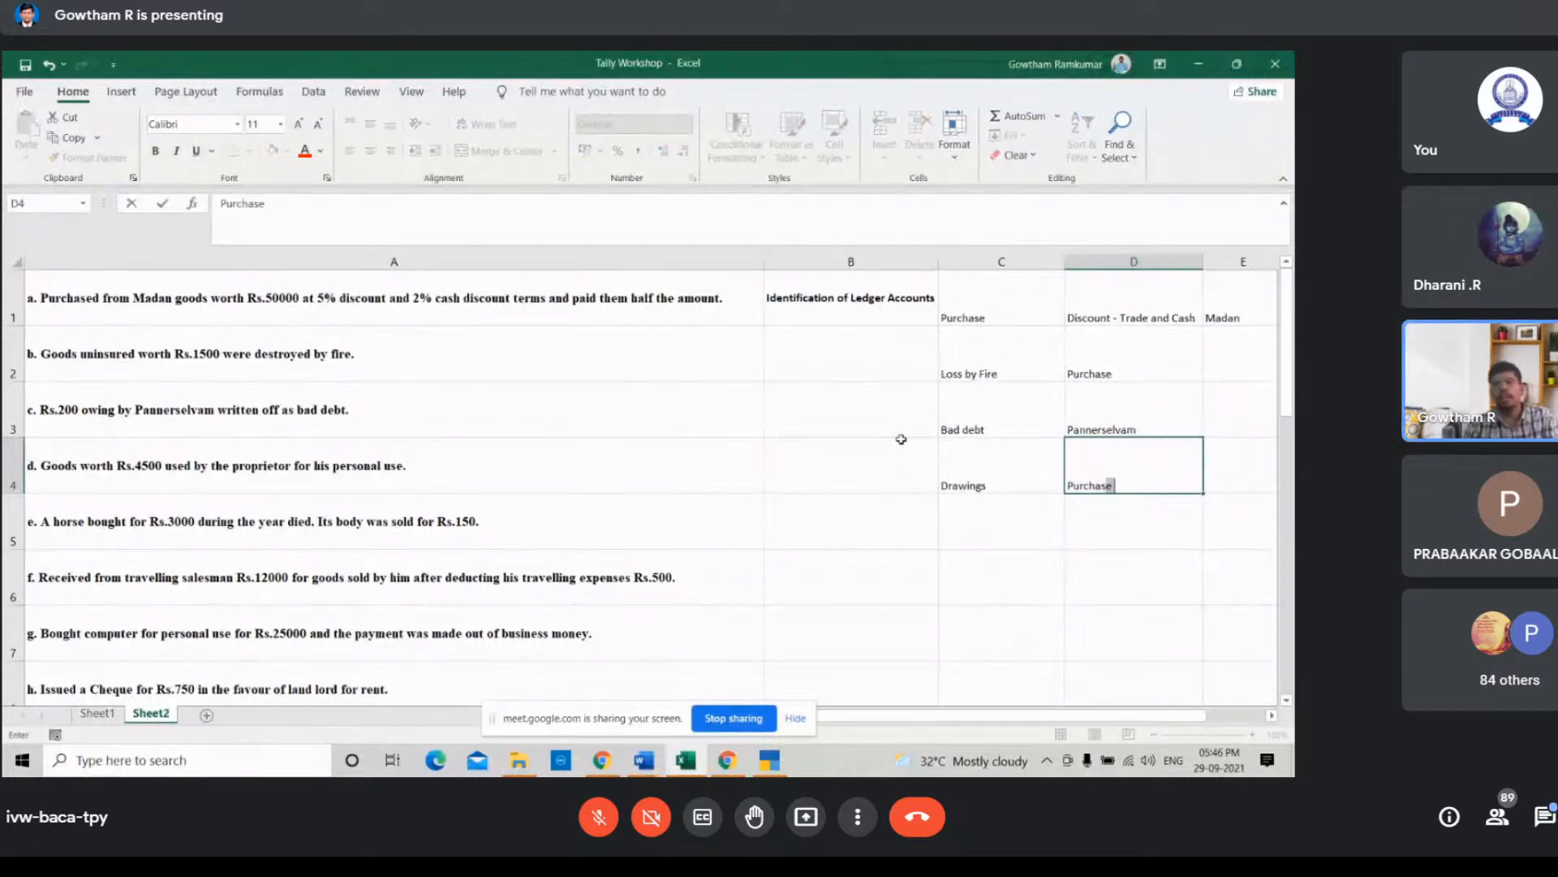
{"action": "key", "text": "Return"}
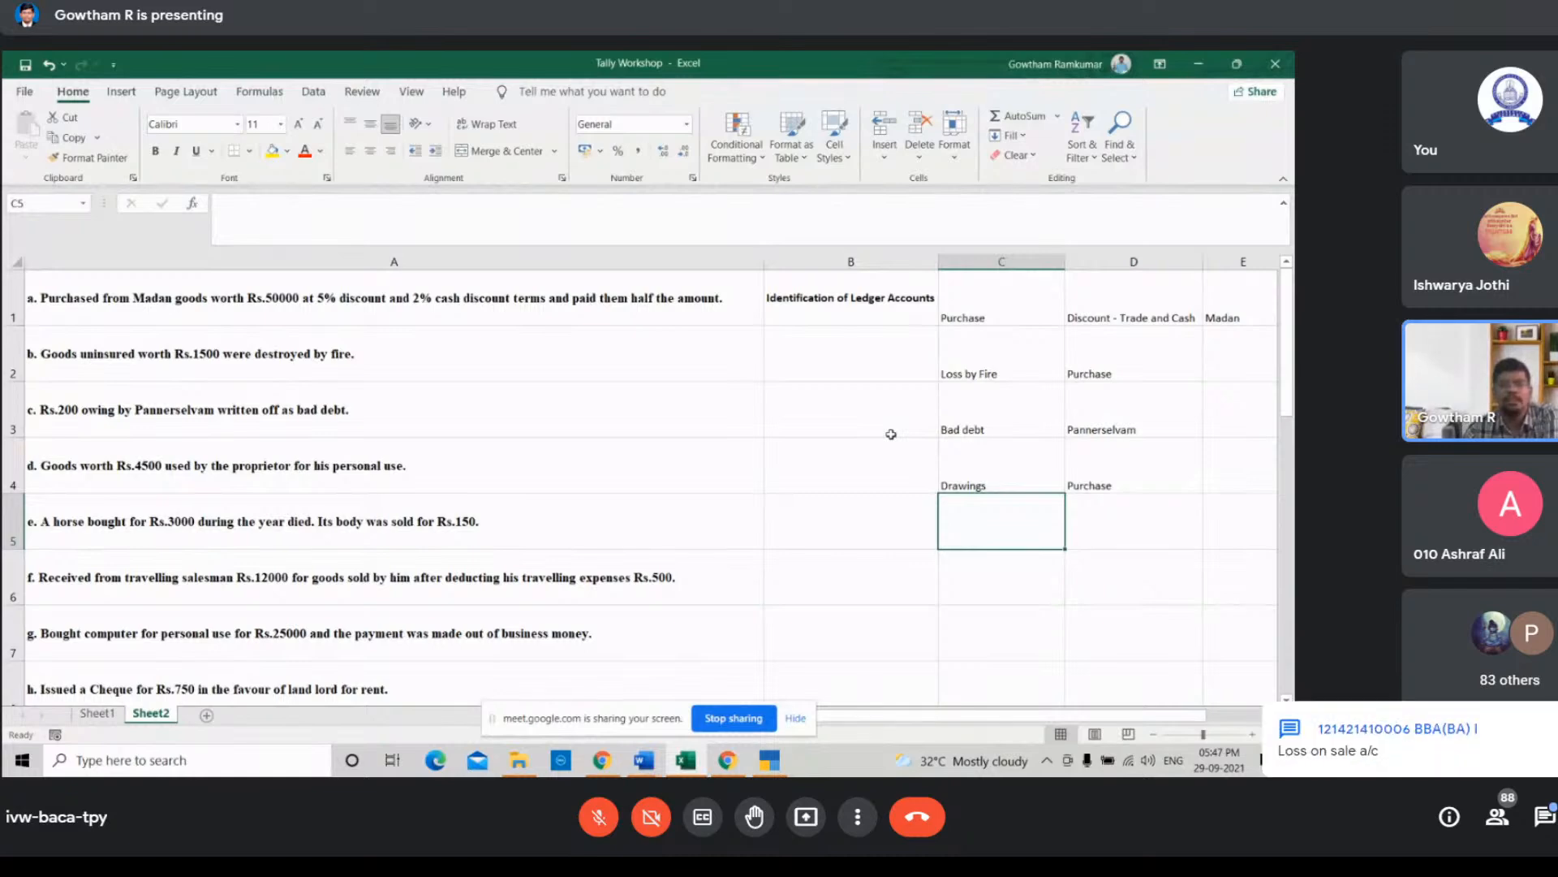
Step: Enter Livestock in cell C5 and Sales in cell D5 for the horse that died and was sold
{"action": "scroll", "coordinate": [891, 434], "scroll_direction": "down", "scroll_amount": 1}
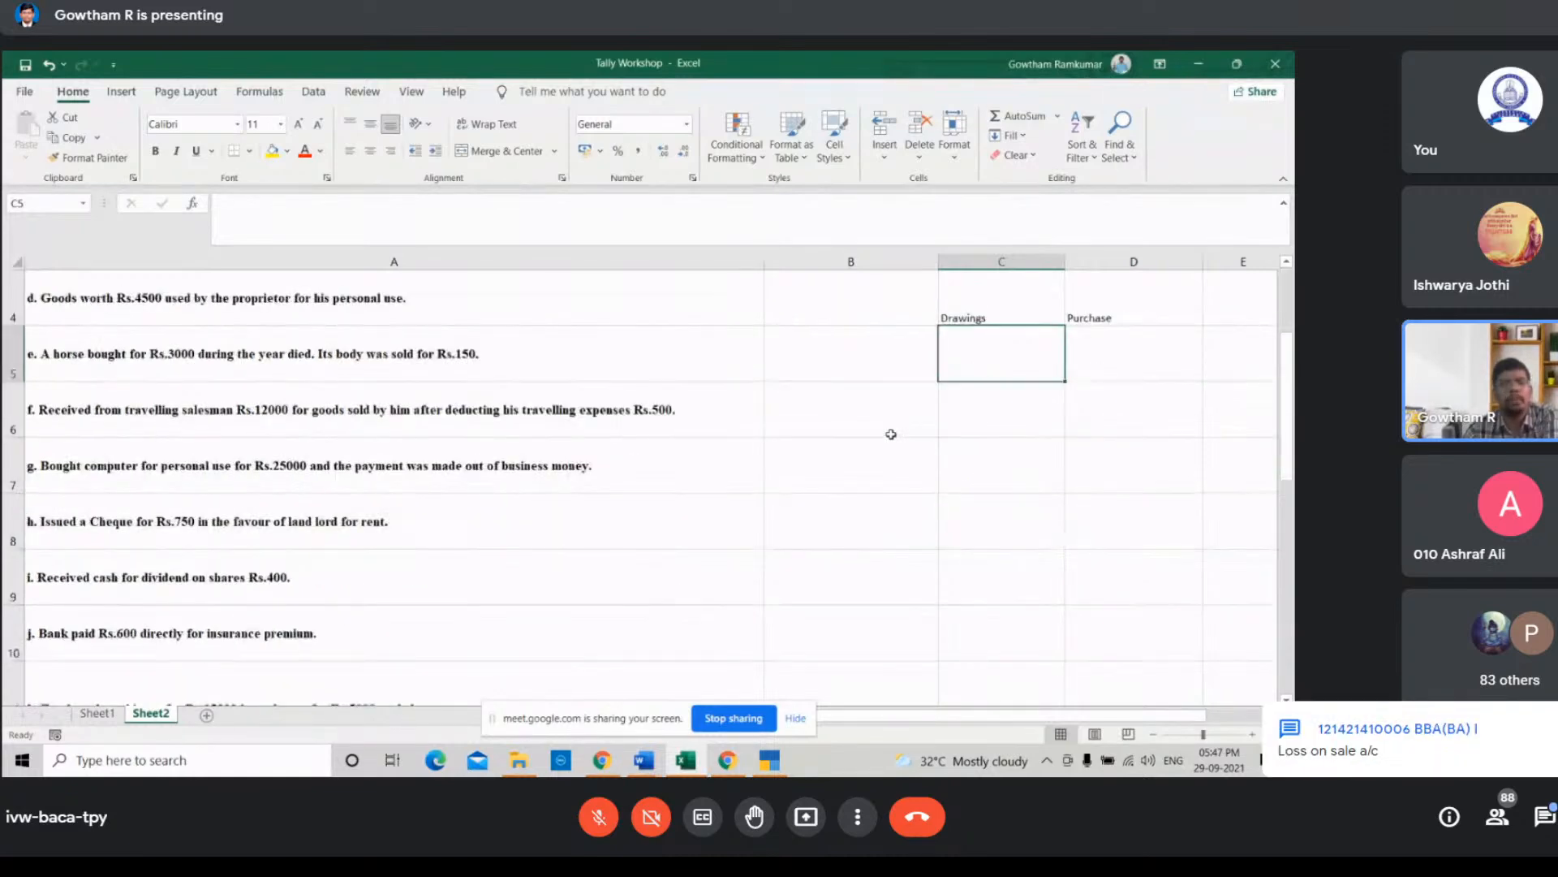
{"action": "scroll", "coordinate": [891, 434], "scroll_direction": "up", "scroll_amount": 1}
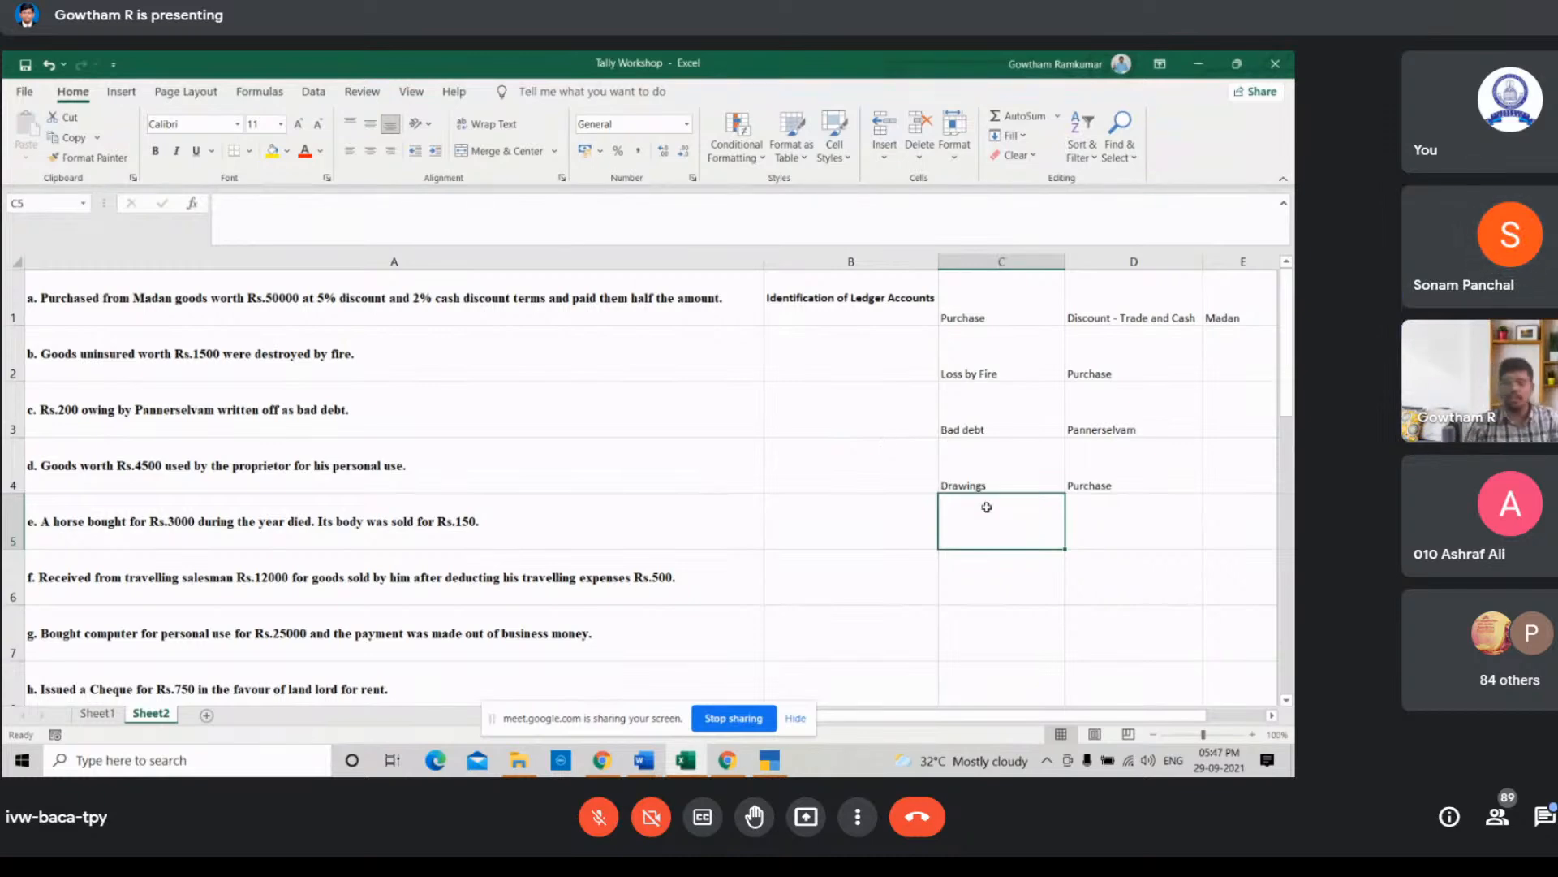
{"action": "type", "text": "Live"}
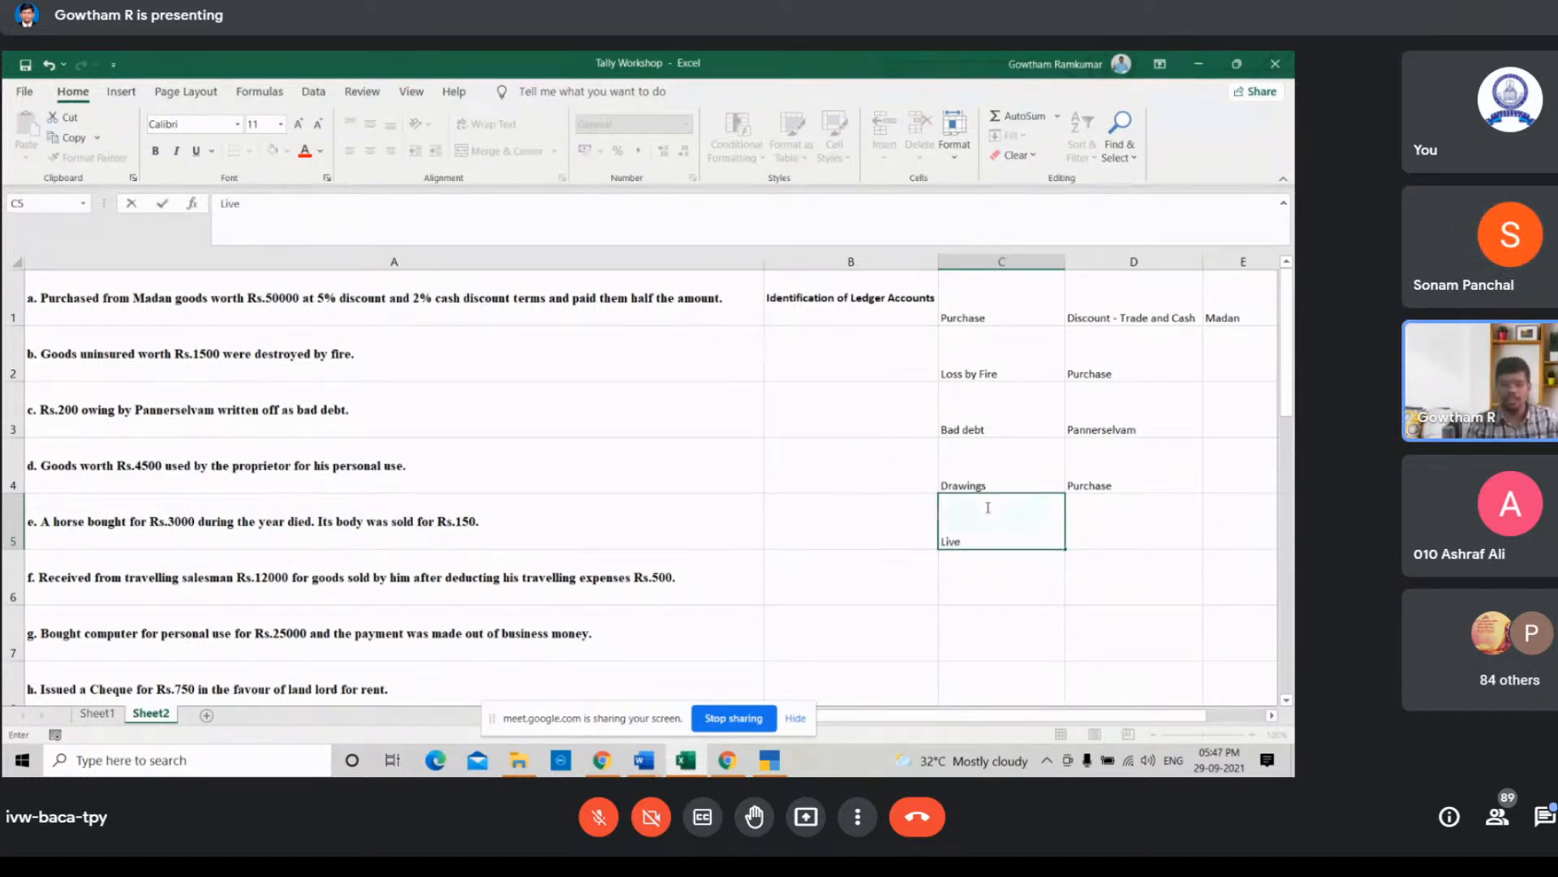
{"action": "type", "text": "stock"}
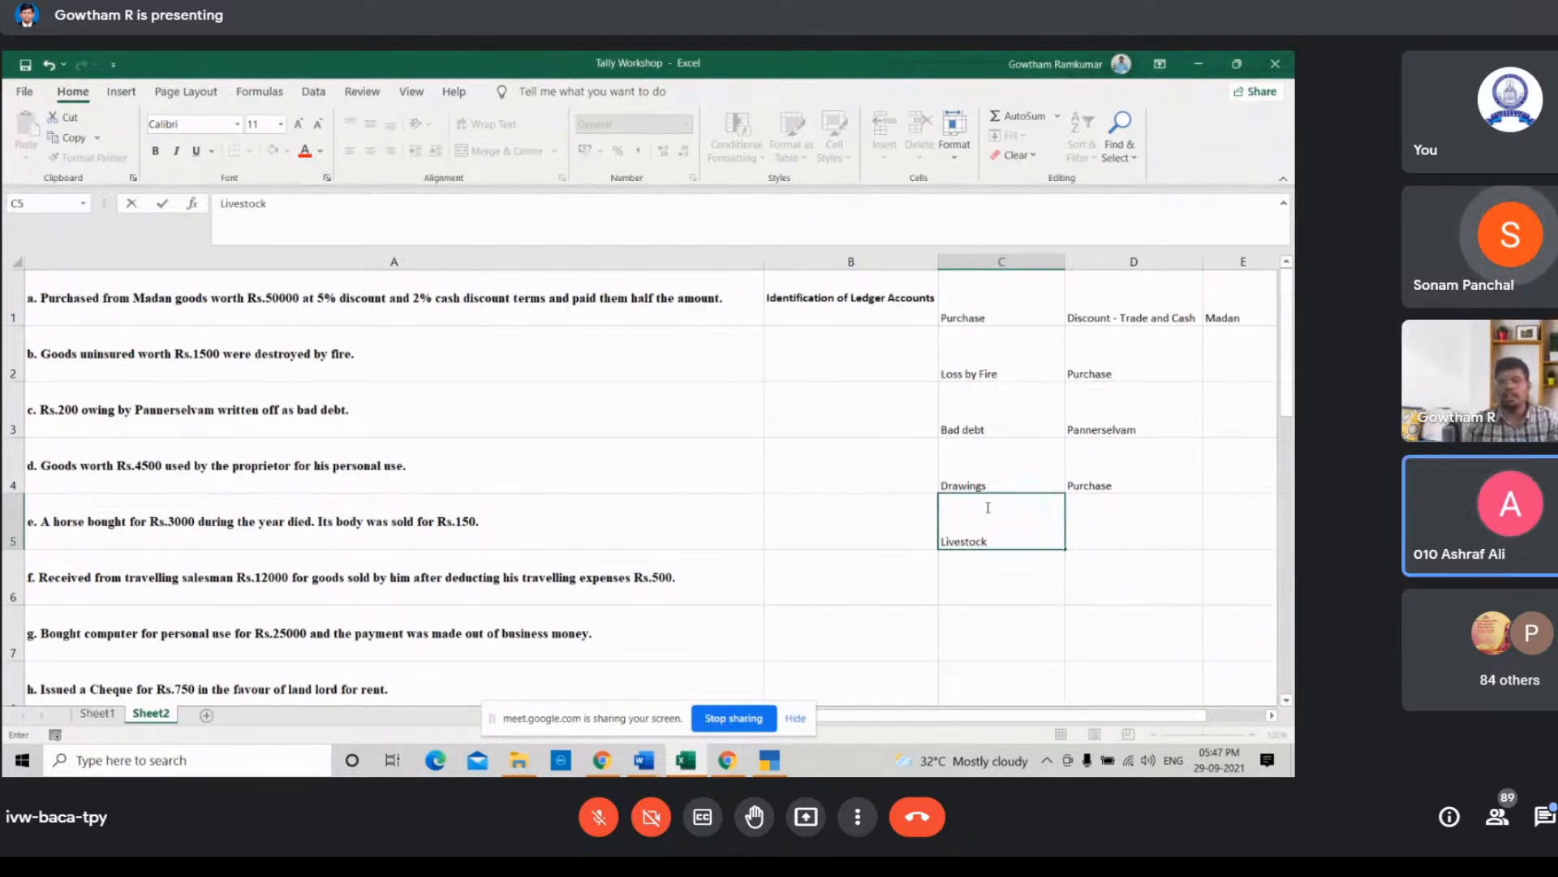
{"action": "left_click", "coordinate": [1120, 532]}
{"action": "type", "text": "Sa"}
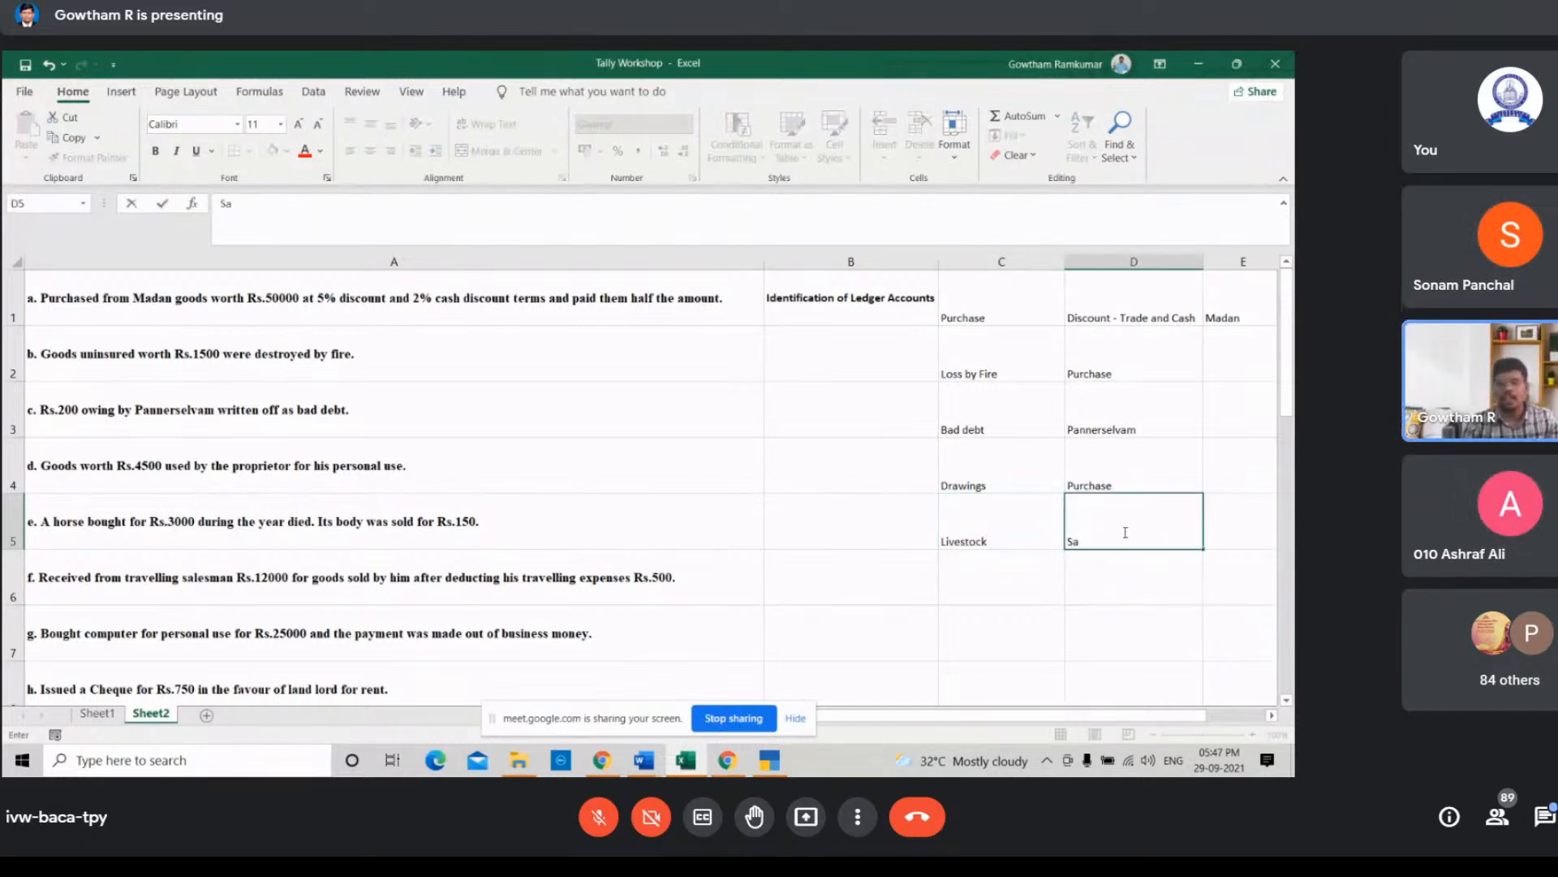
{"action": "type", "text": "les"}
{"action": "key", "text": "Return"}
{"action": "key", "text": "Left"}
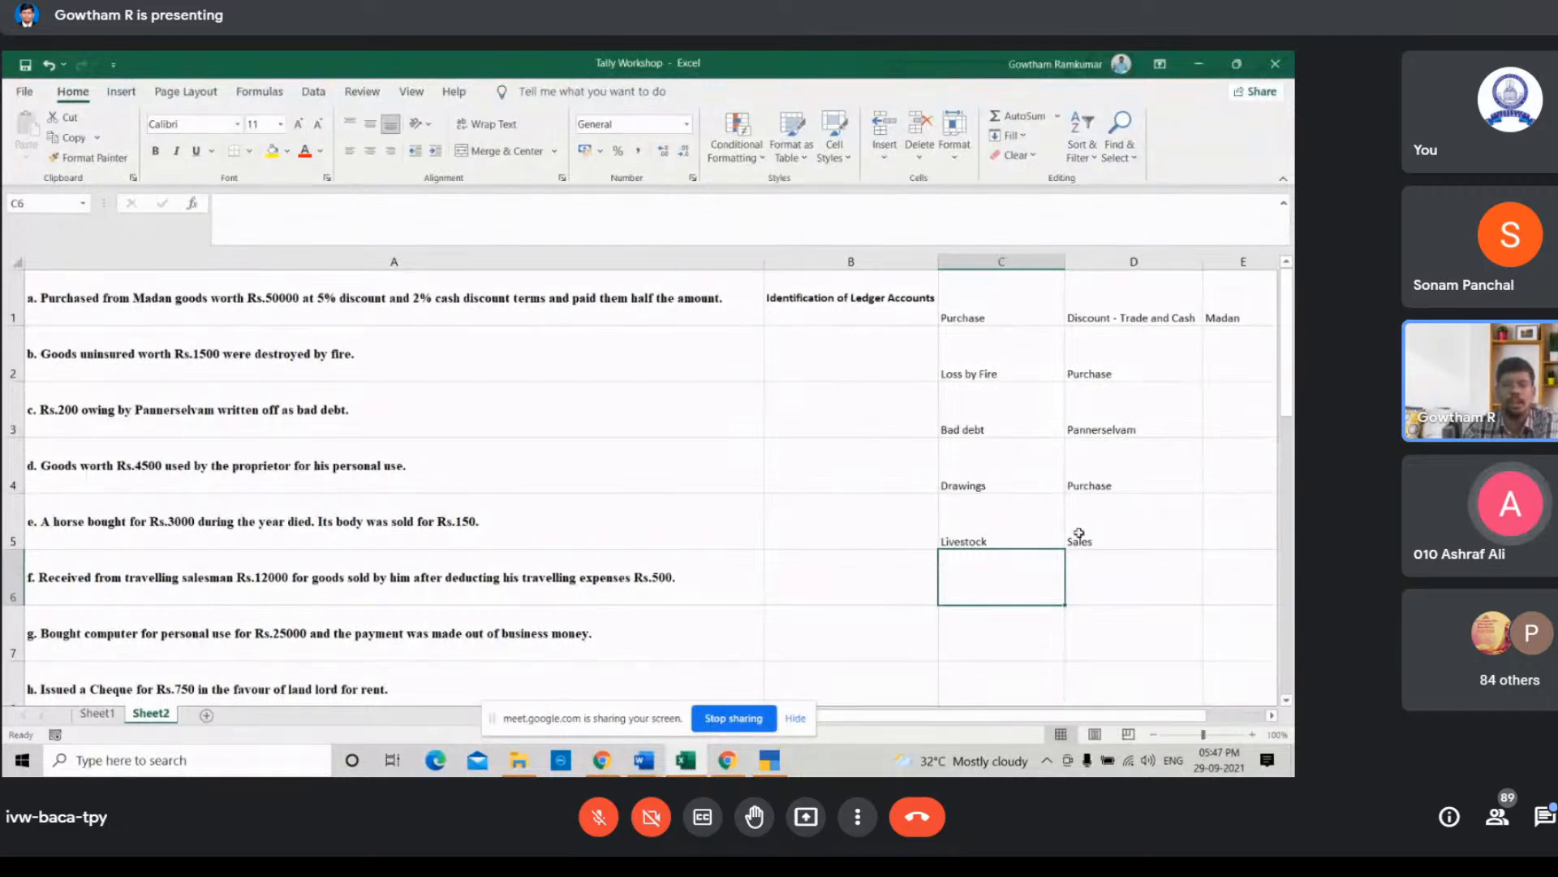
Step: Enter Travelling expenses in cell B6 and Cash in cell C6 for the travelling salesman transaction
{"action": "left_click", "coordinate": [905, 579]}
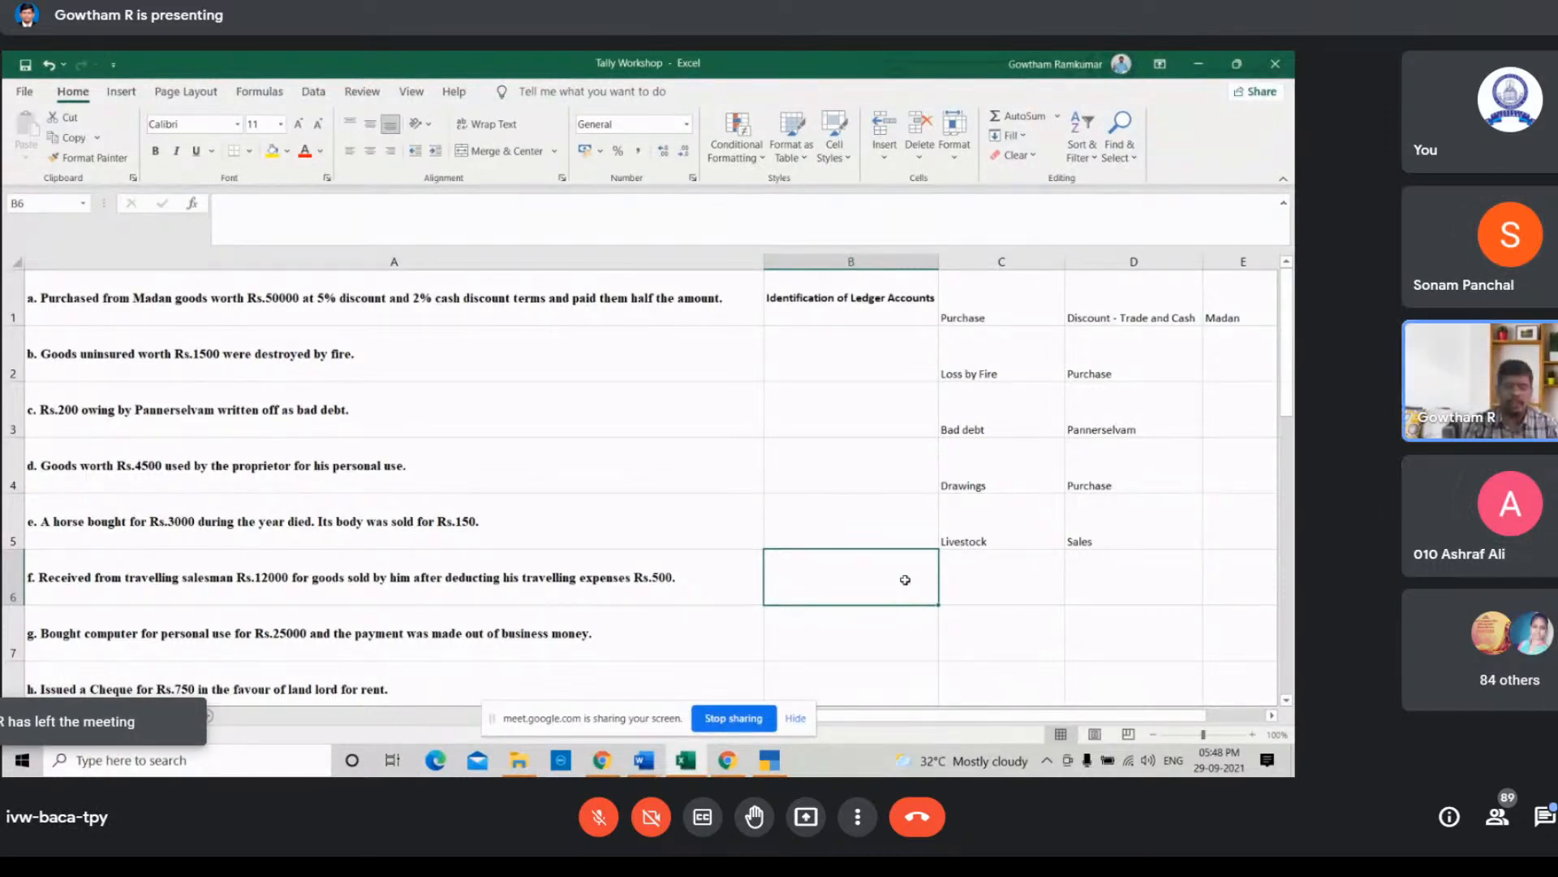
{"action": "type", "text": "Trave"}
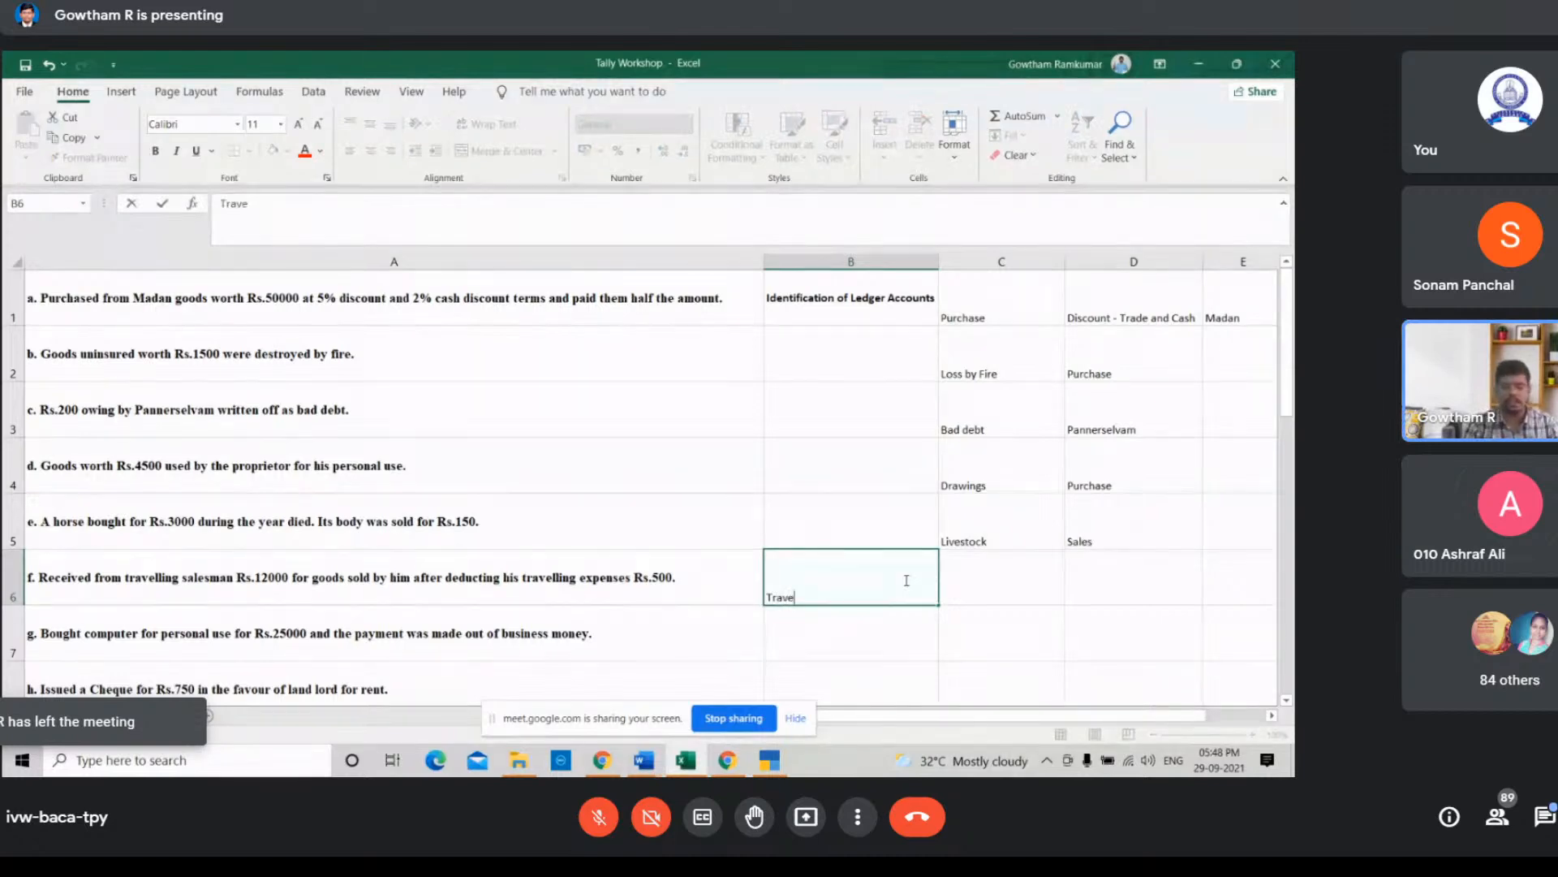
{"action": "type", "text": "lling e"}
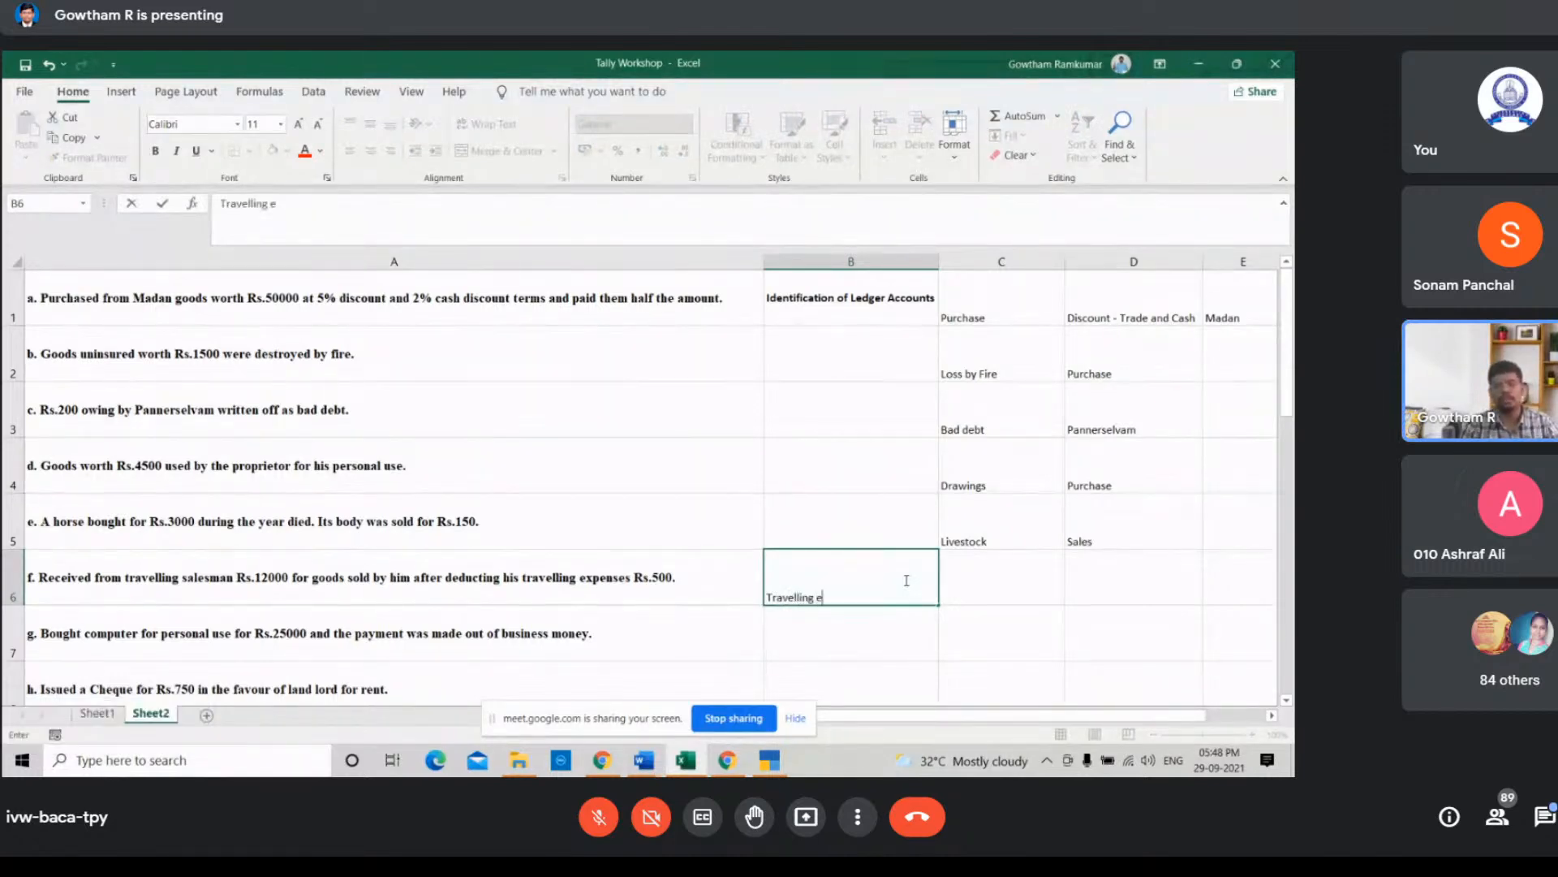
{"action": "type", "text": "xp"}
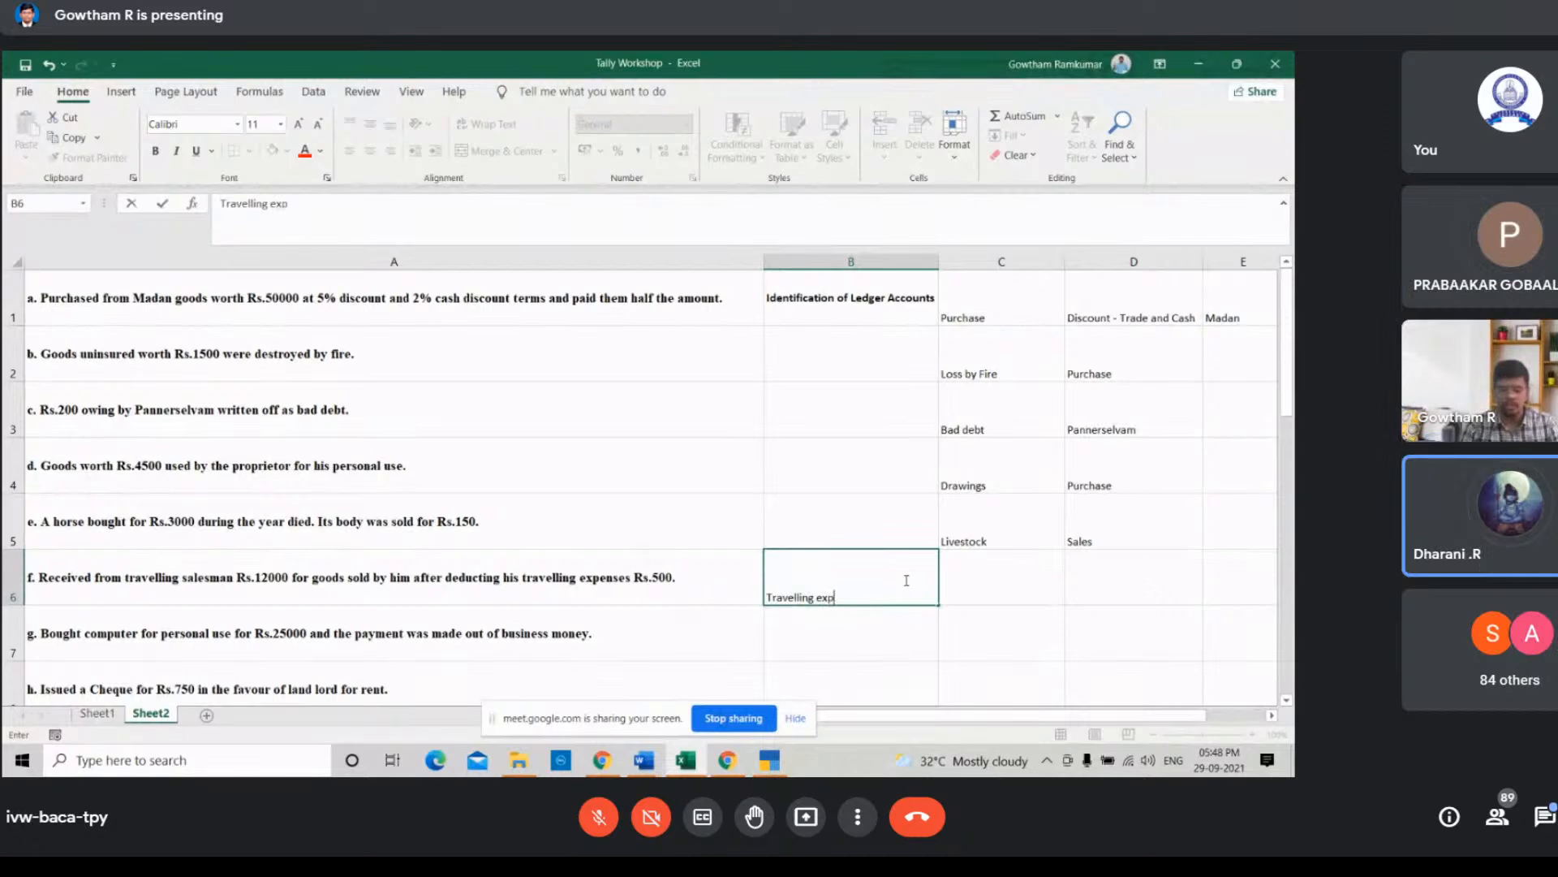
{"action": "type", "text": "enses"}
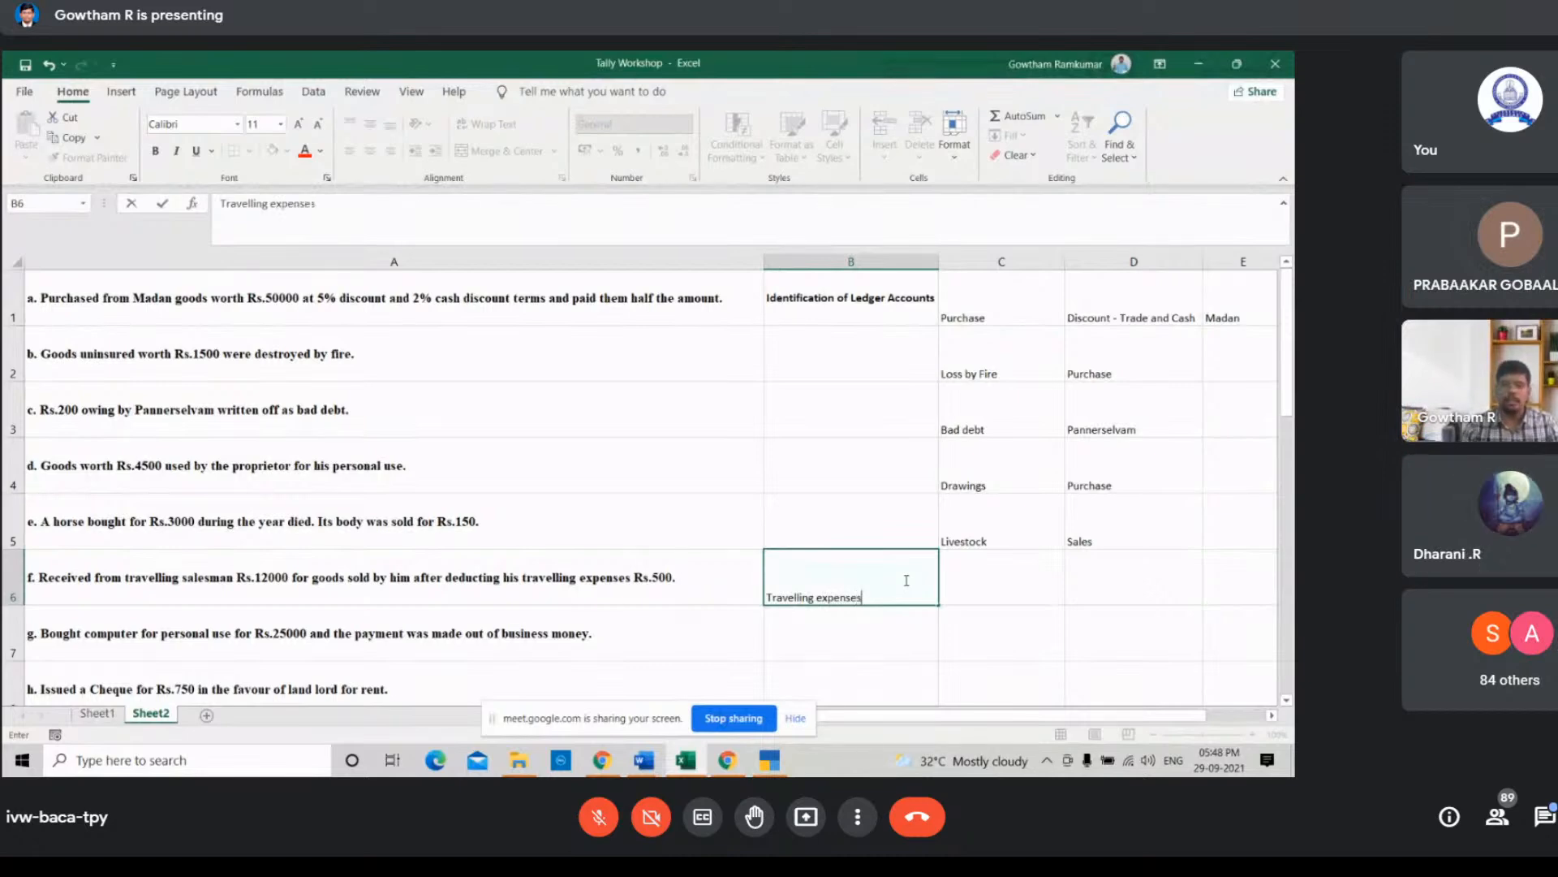
{"action": "key", "text": "Tab"}
{"action": "type", "text": "C"}
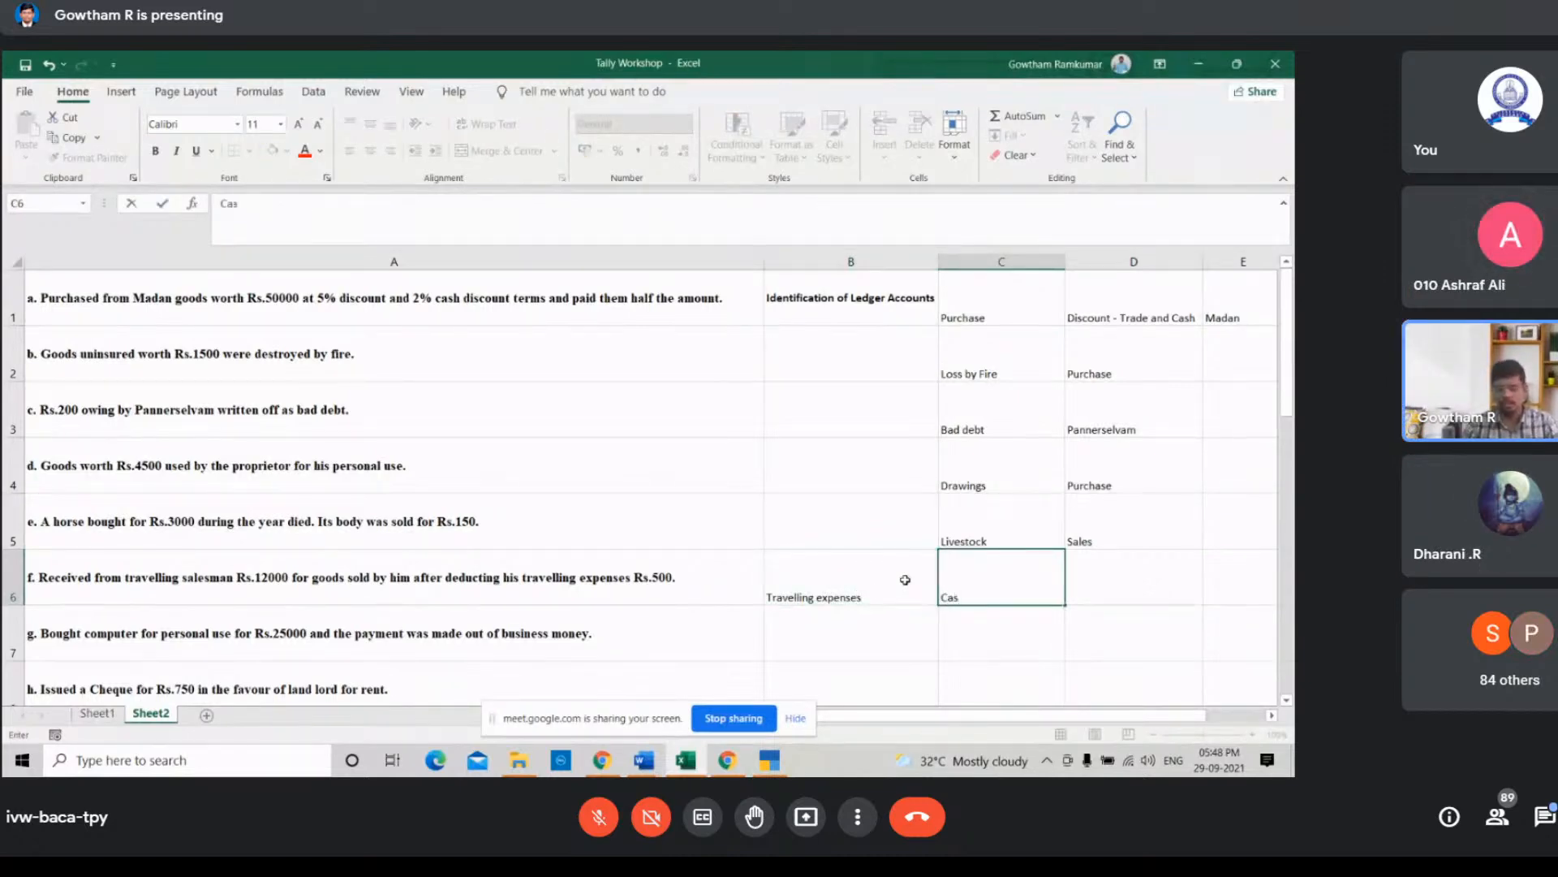
{"action": "key", "text": "Tab"}
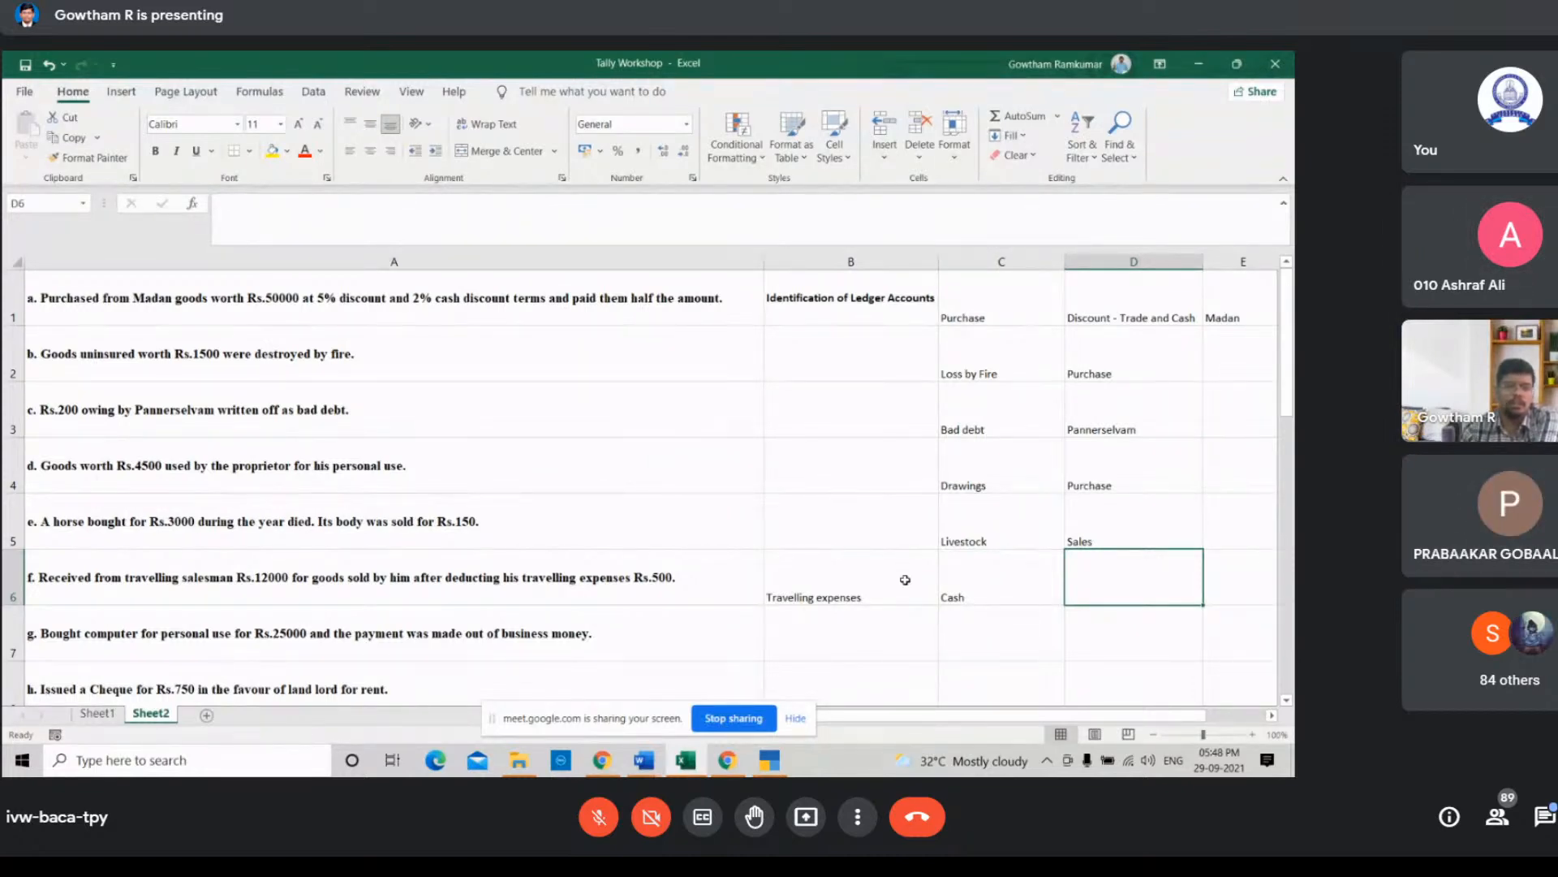
Step: Enter Travelling Salesmen in cell D6 as the second ledger for the travelling salesman transaction
{"action": "key", "text": "Left"}
{"action": "key", "text": "Left"}
{"action": "key", "text": "Left"}
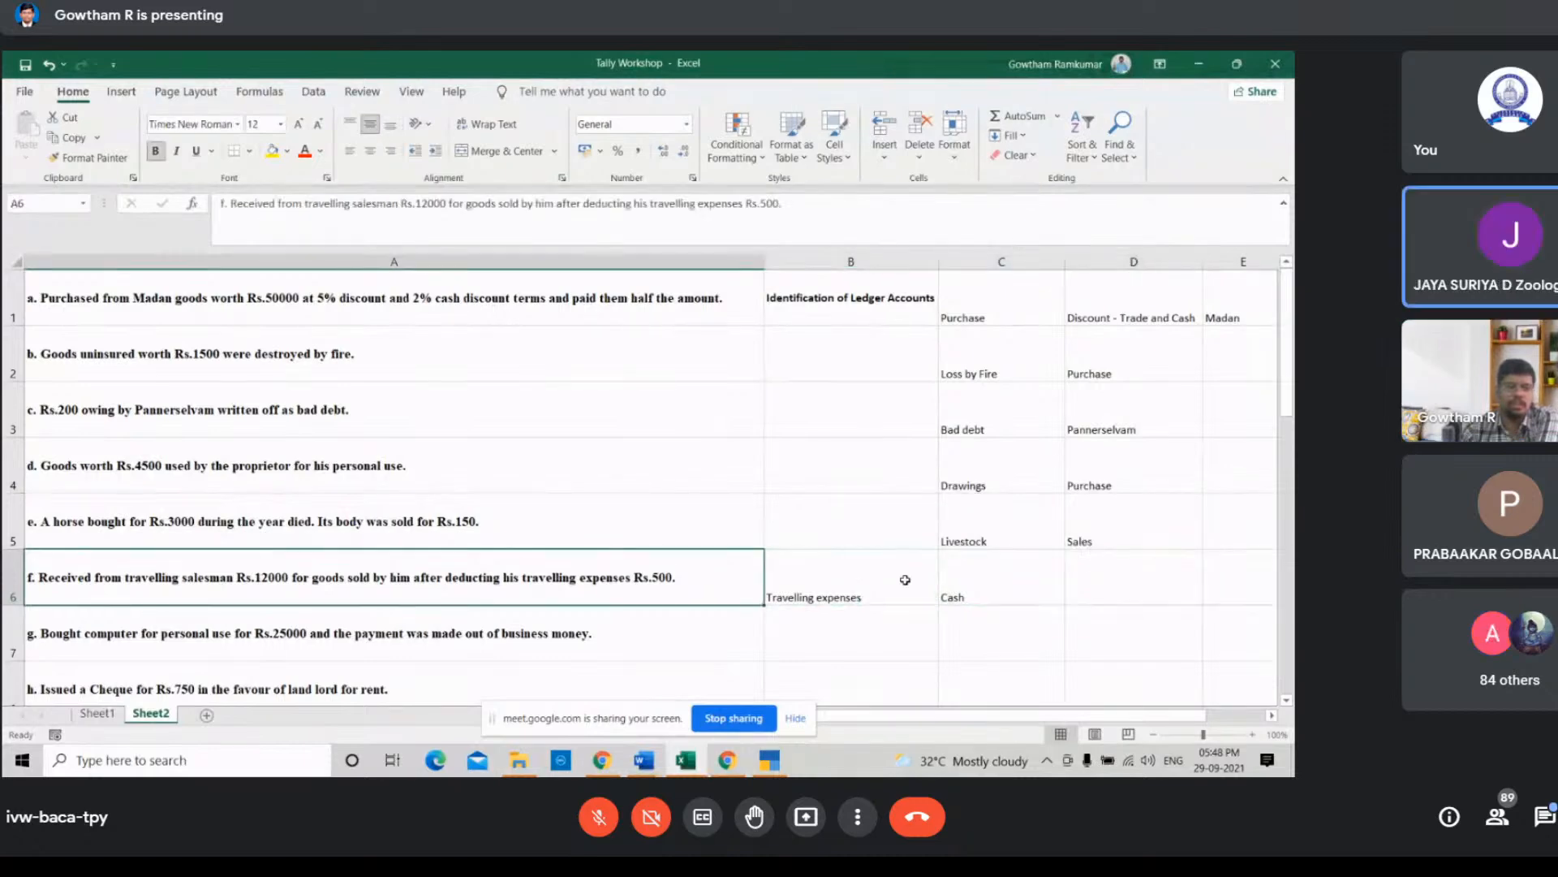
{"action": "key", "text": "Right"}
{"action": "key", "text": "Right"}
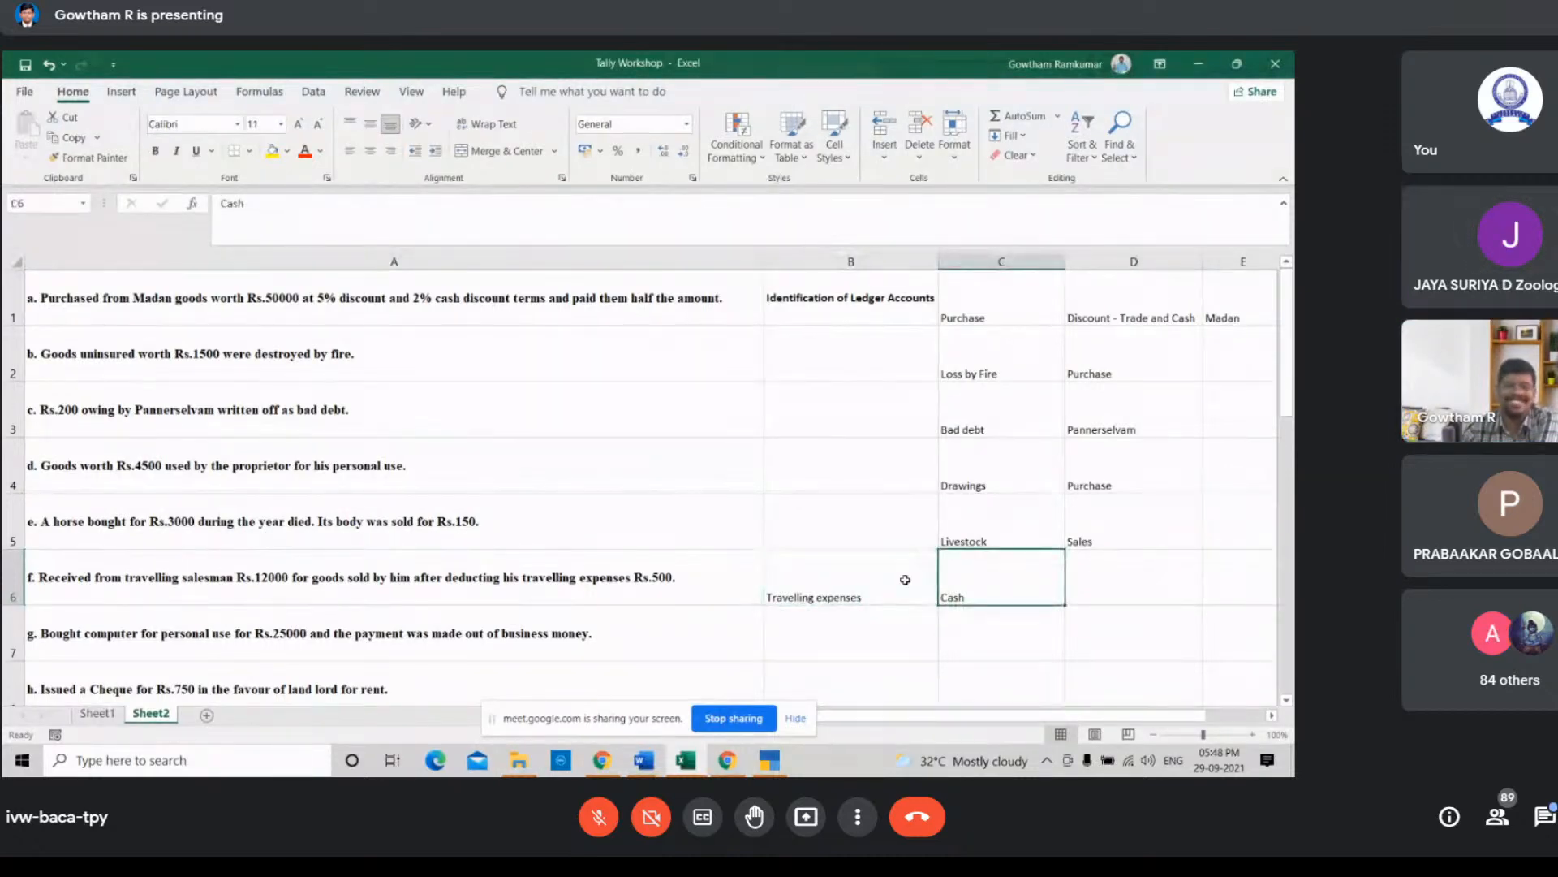
{"action": "key", "text": "Right"}
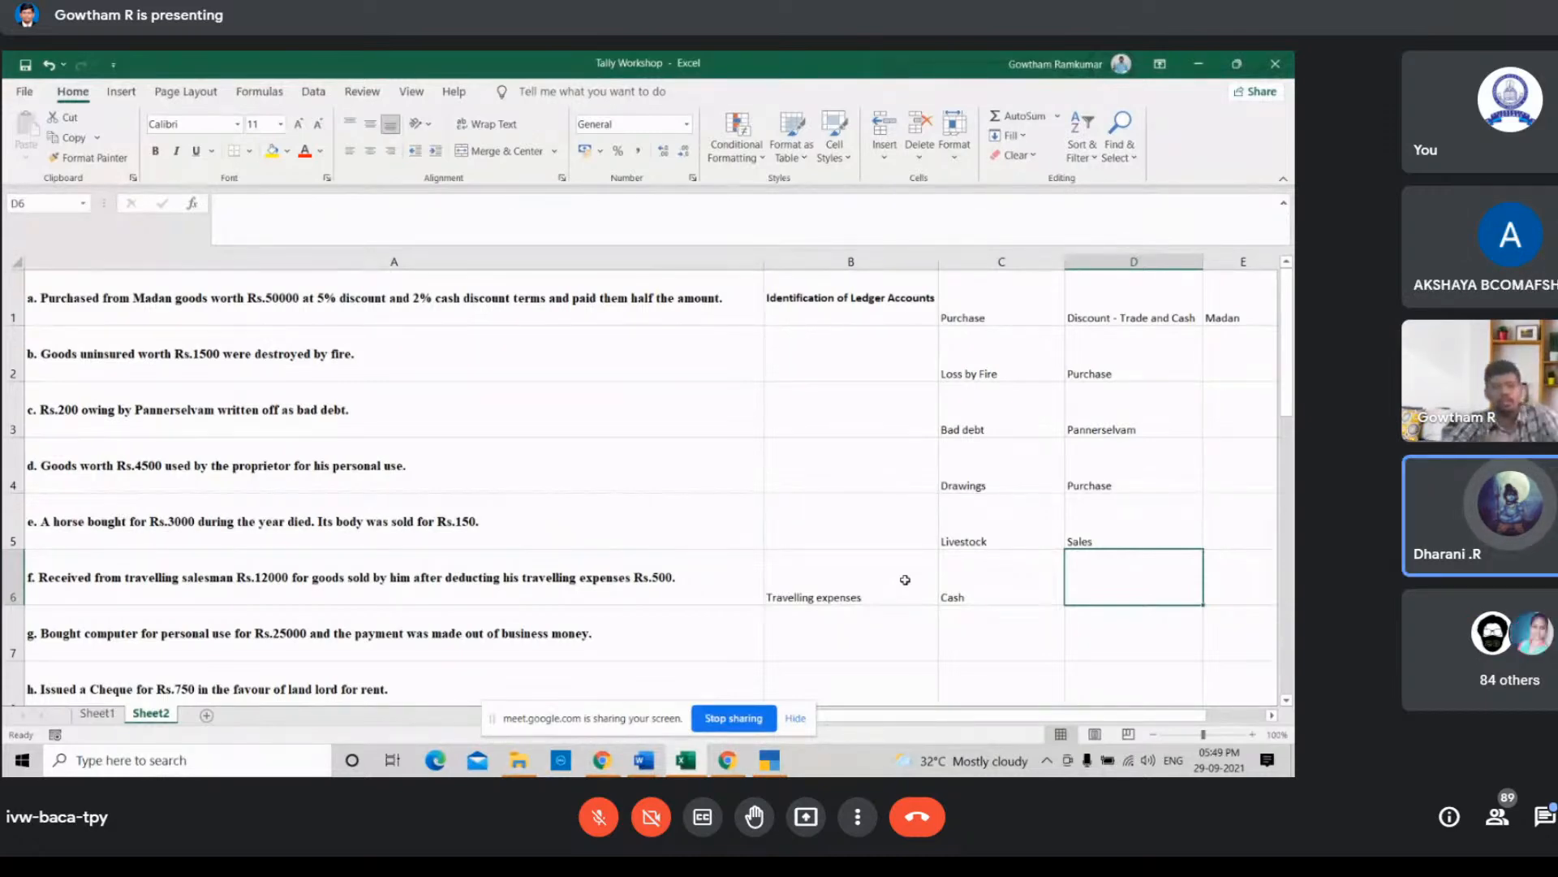
{"action": "type", "text": "Tr"}
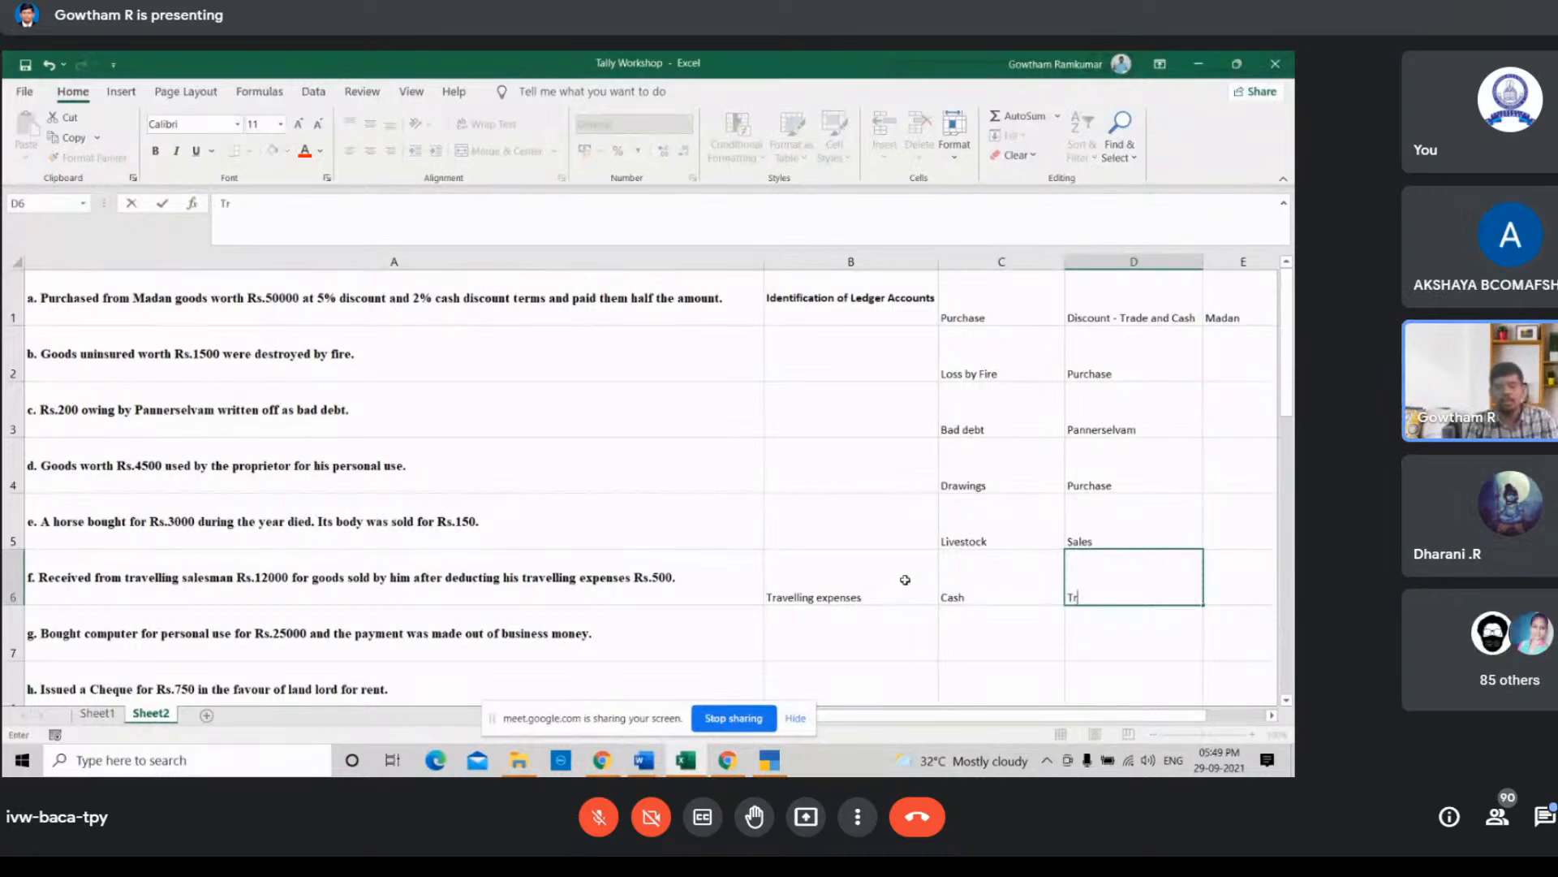
{"action": "type", "text": "avellin"}
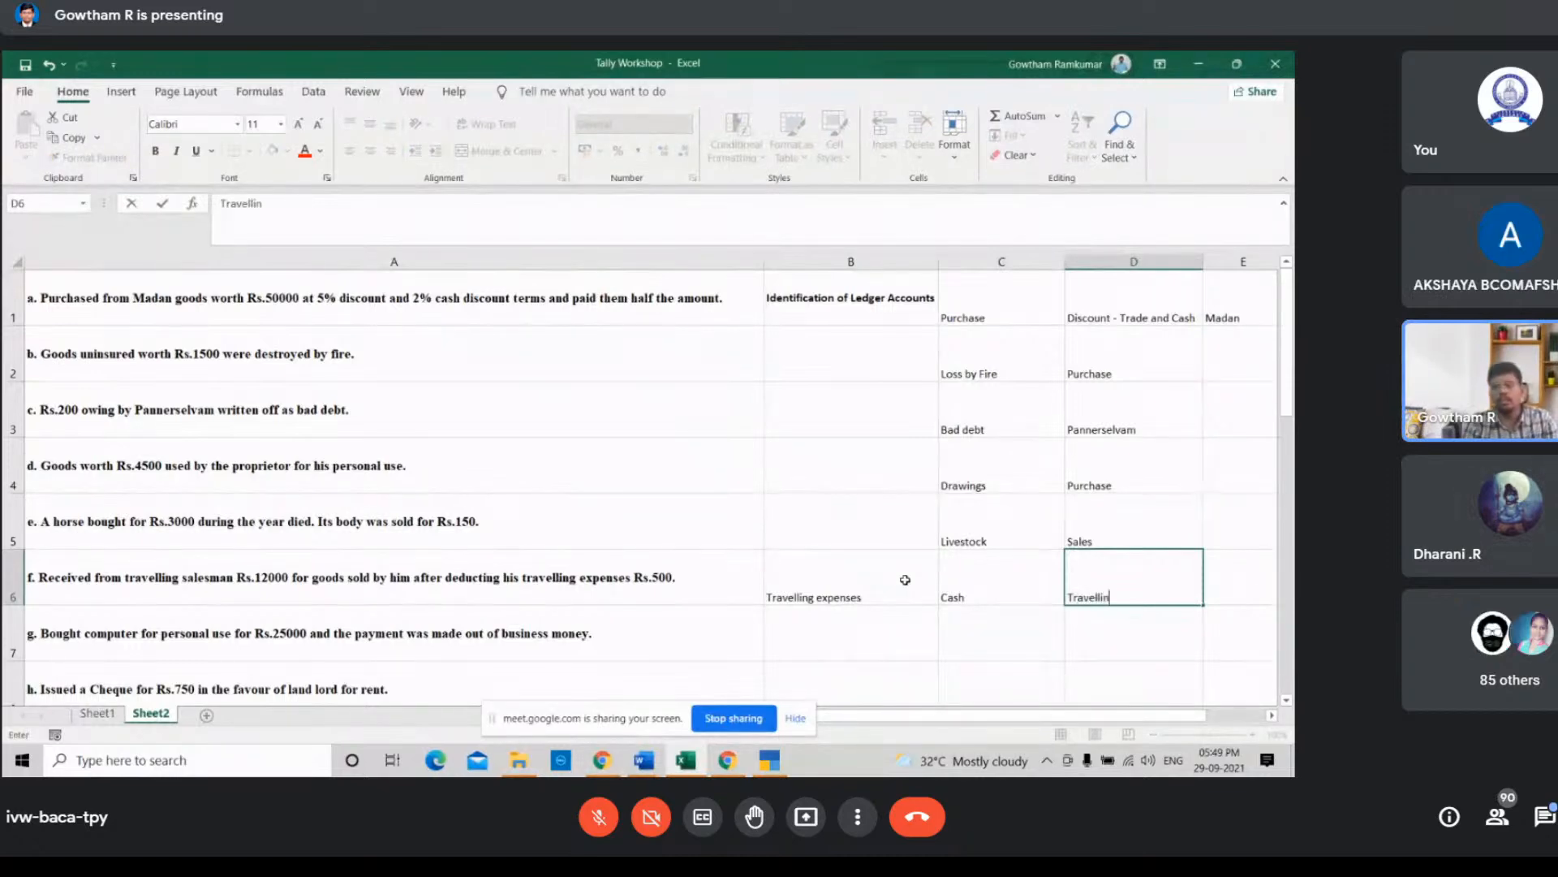
{"action": "type", "text": "g Sales"}
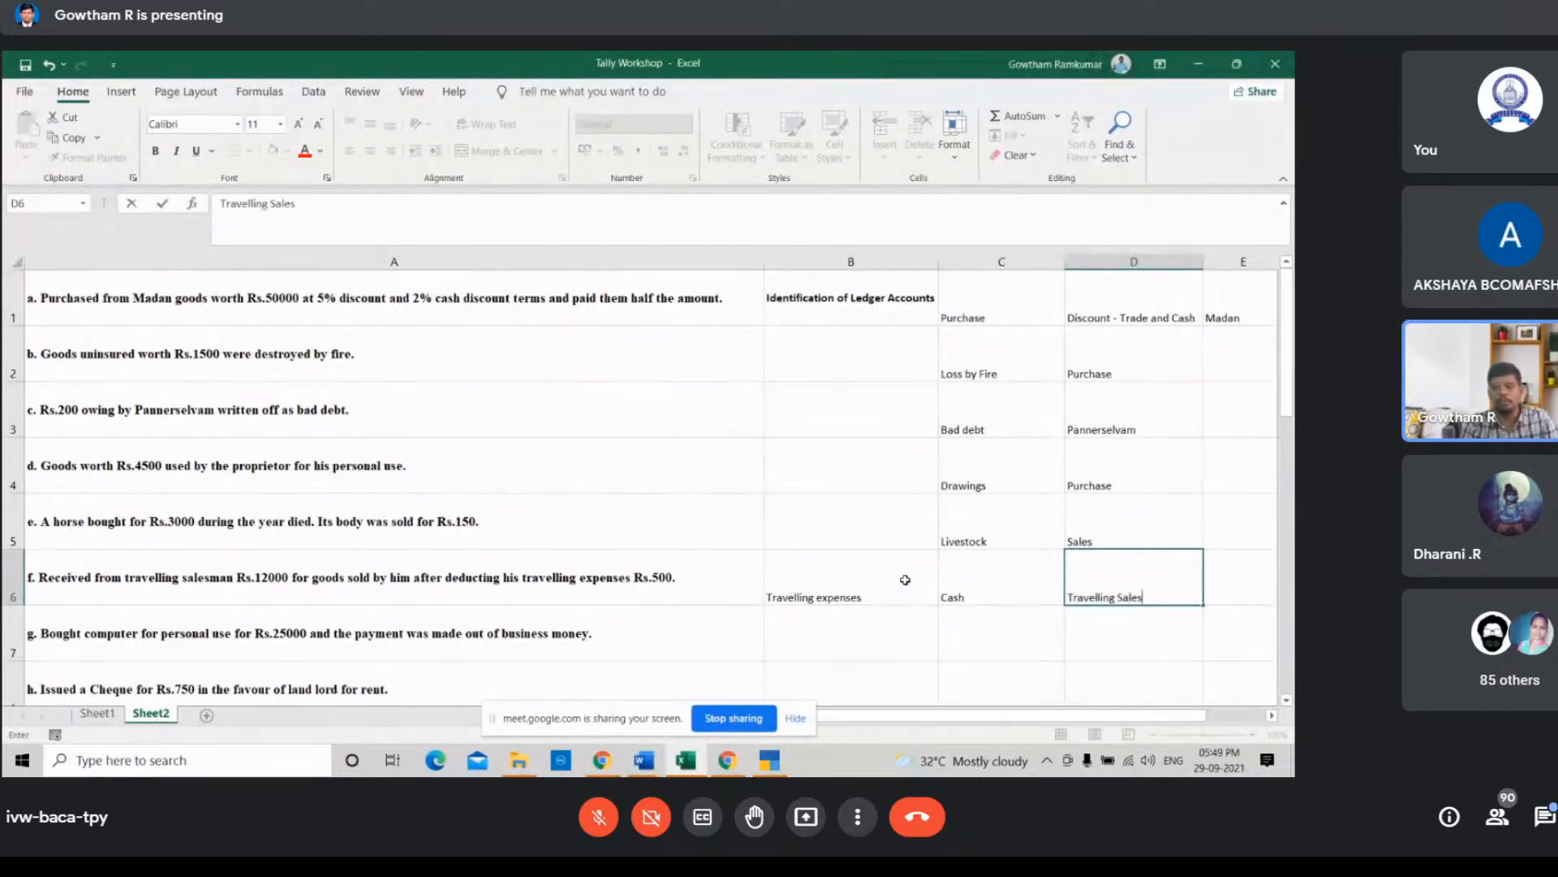
{"action": "type", "text": "men"}
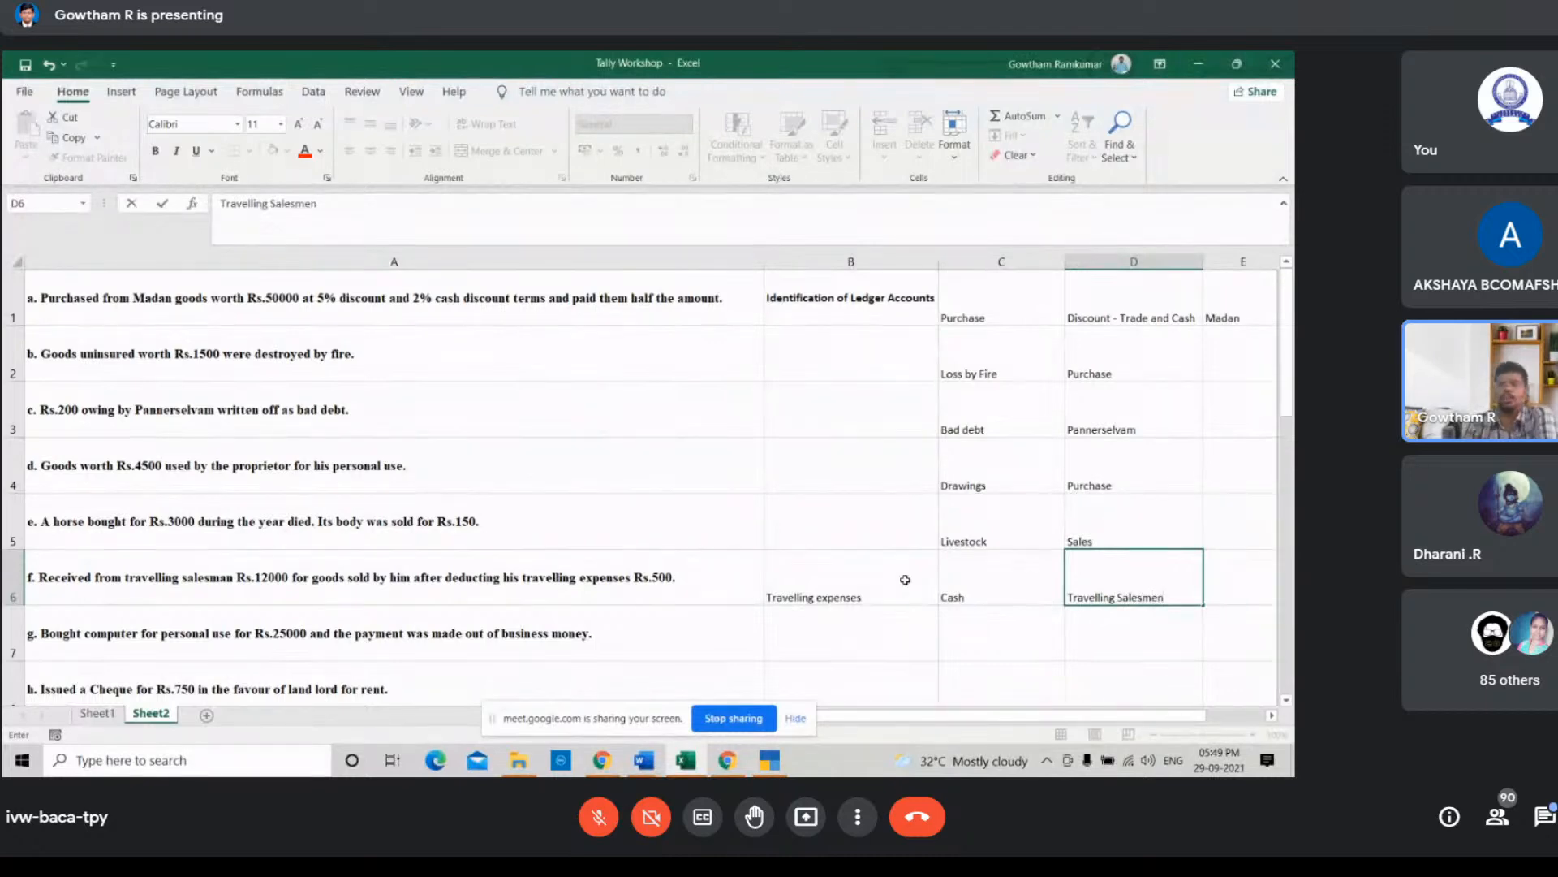
{"action": "key", "text": "Return"}
Step: Enter Drawings in cell B7 for the computer bought for personal use
{"action": "key", "text": "Left"}
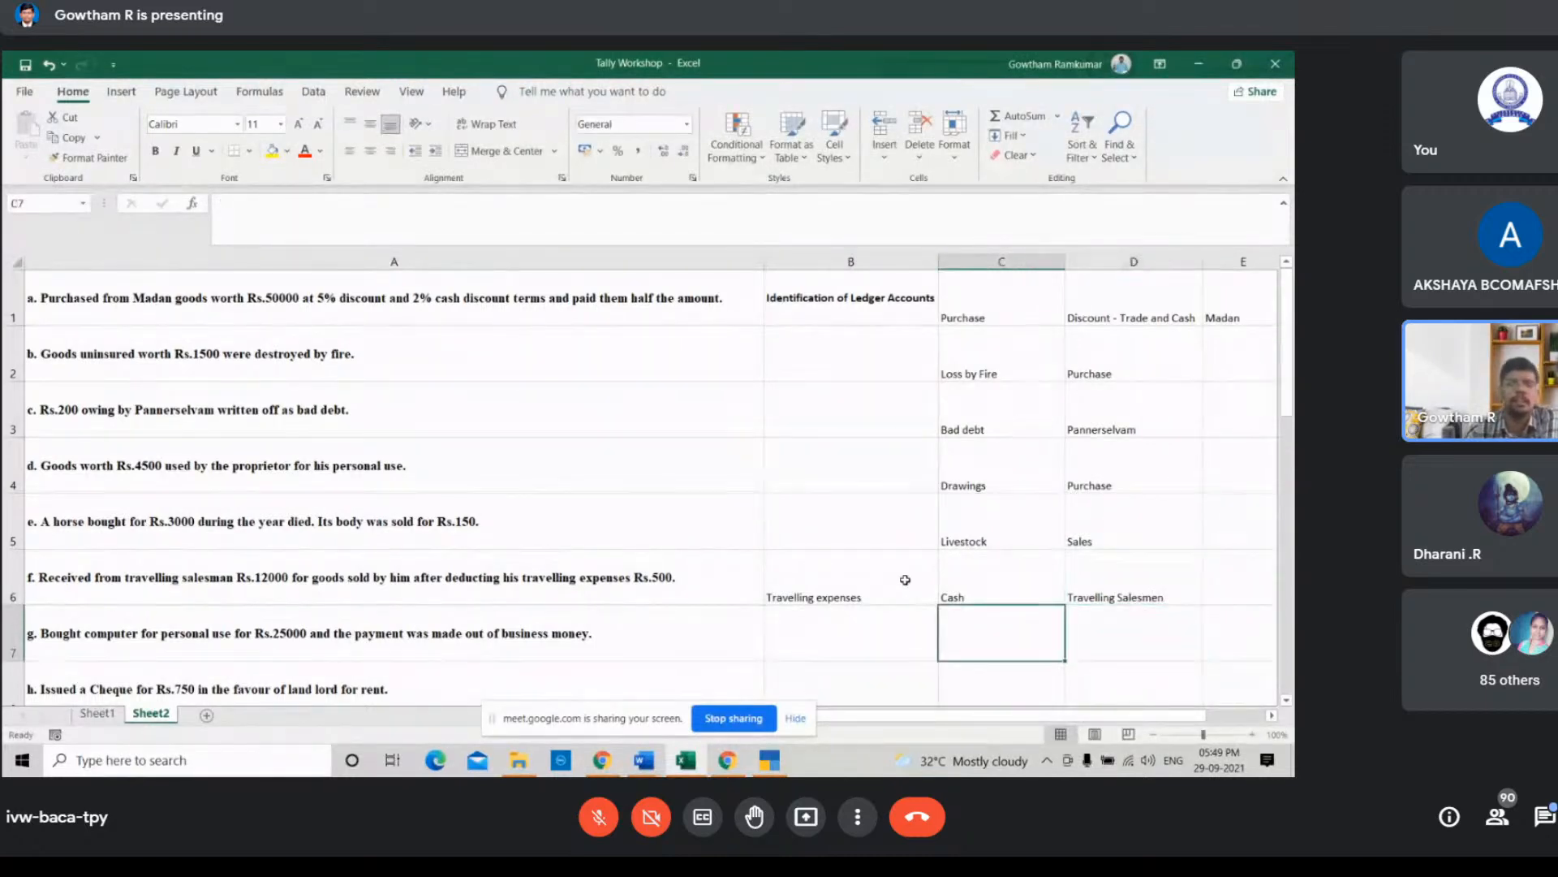
{"action": "key", "text": "Up"}
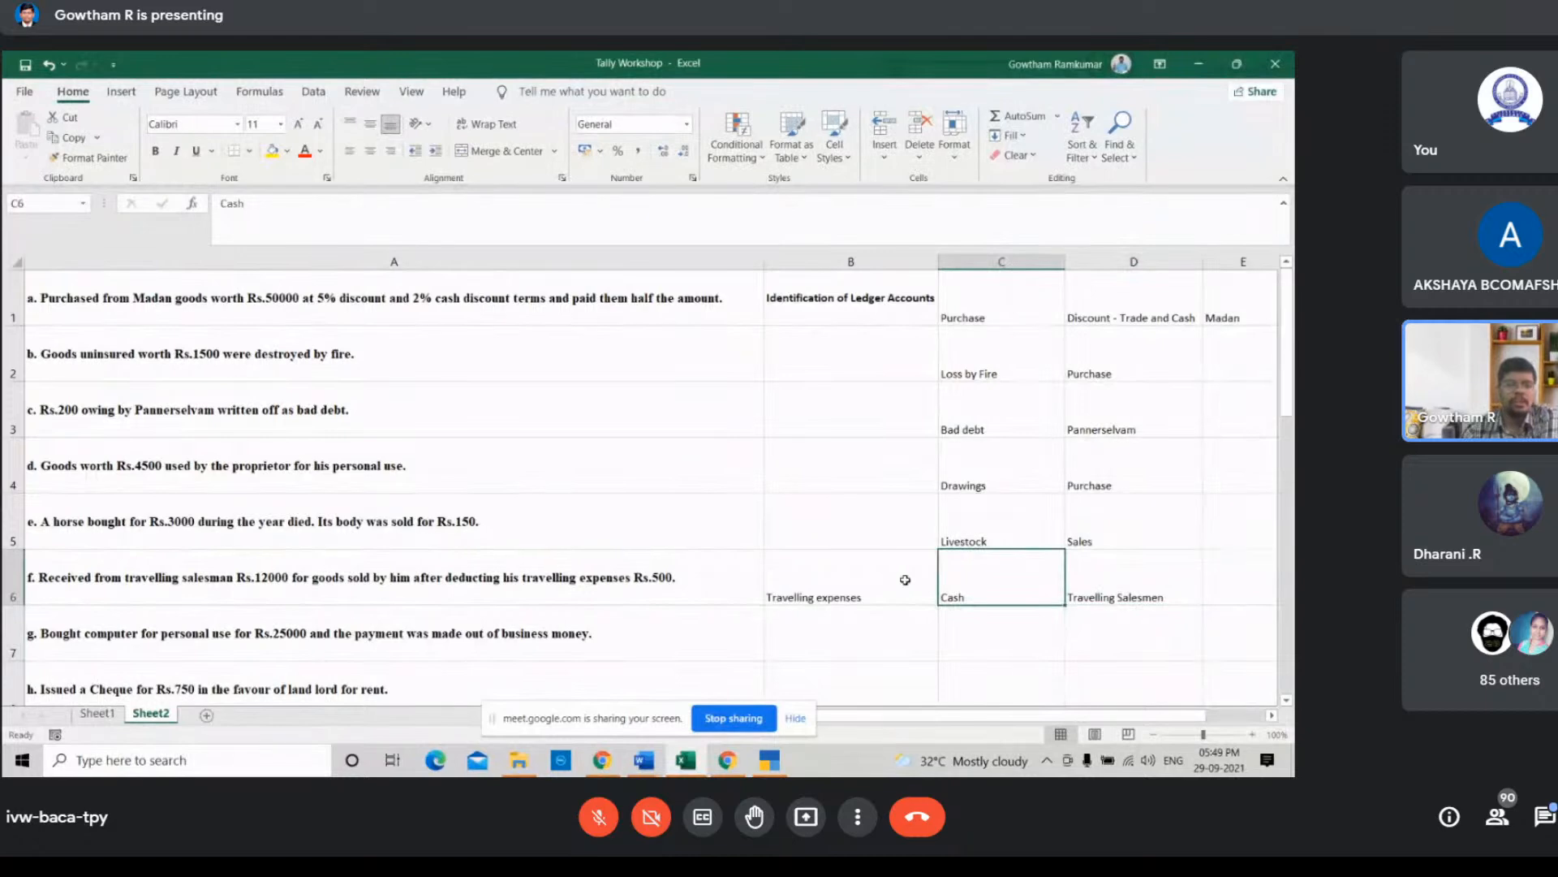
{"action": "scroll", "coordinate": [905, 579], "scroll_direction": "down", "scroll_amount": 1}
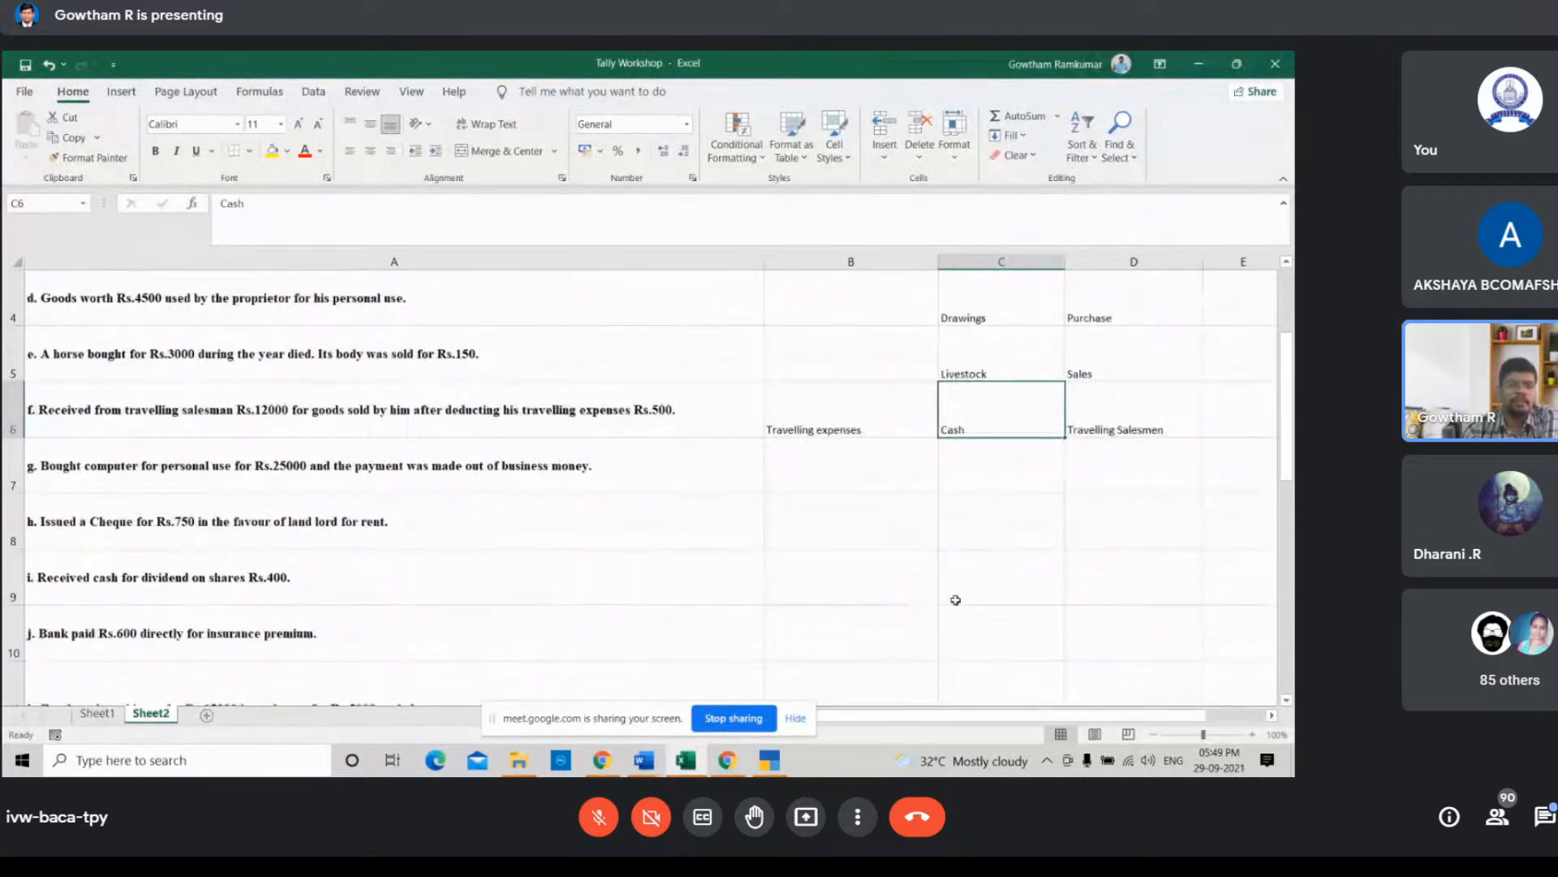
{"action": "left_click", "coordinate": [966, 480]}
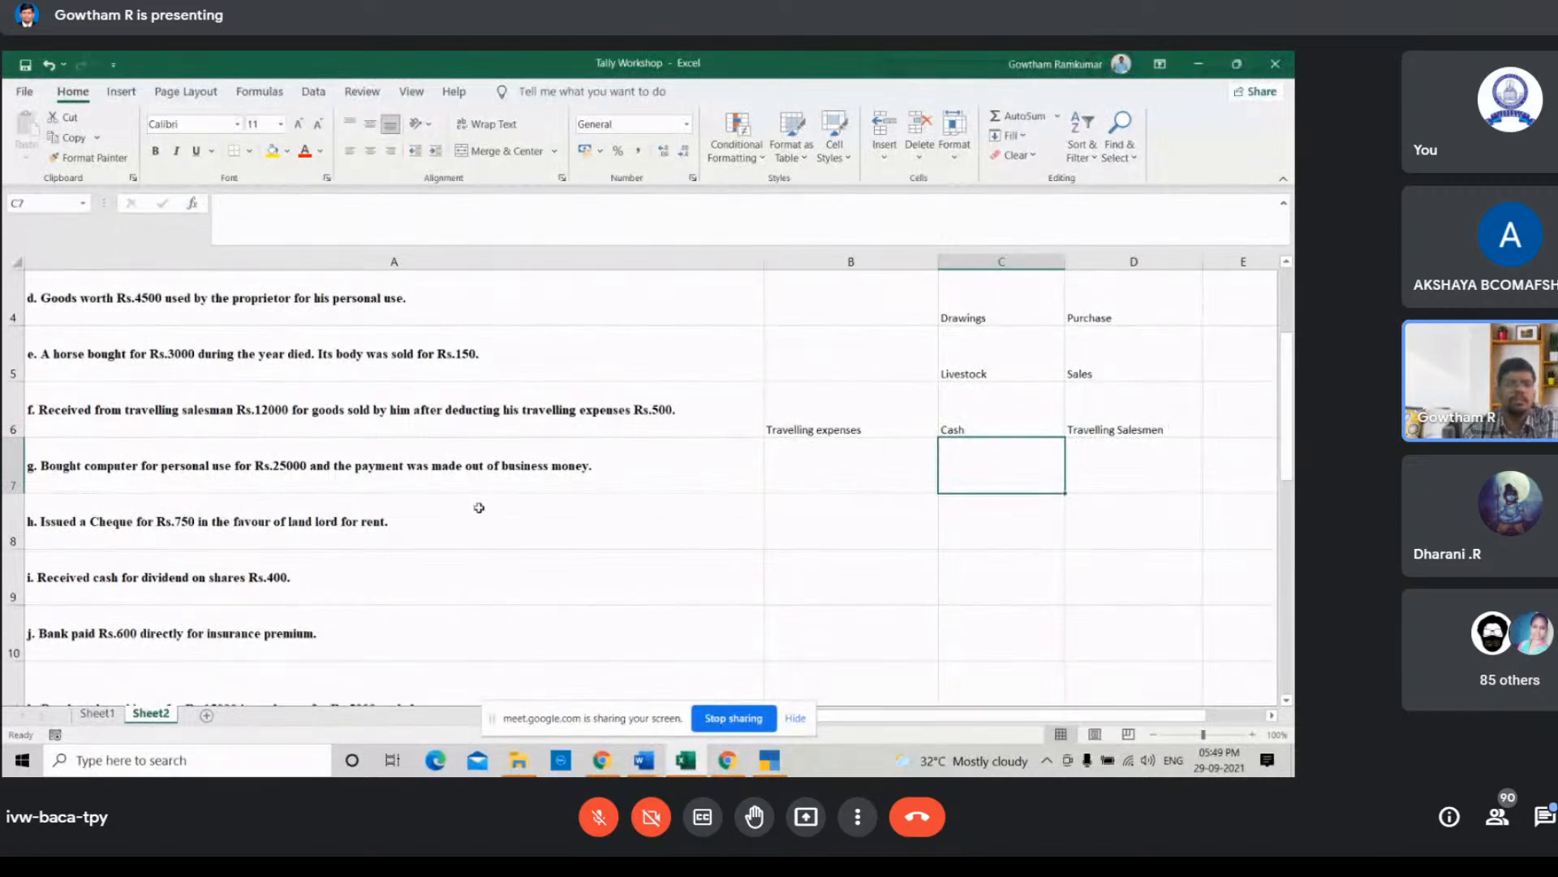
{"action": "left_click", "coordinate": [451, 466]}
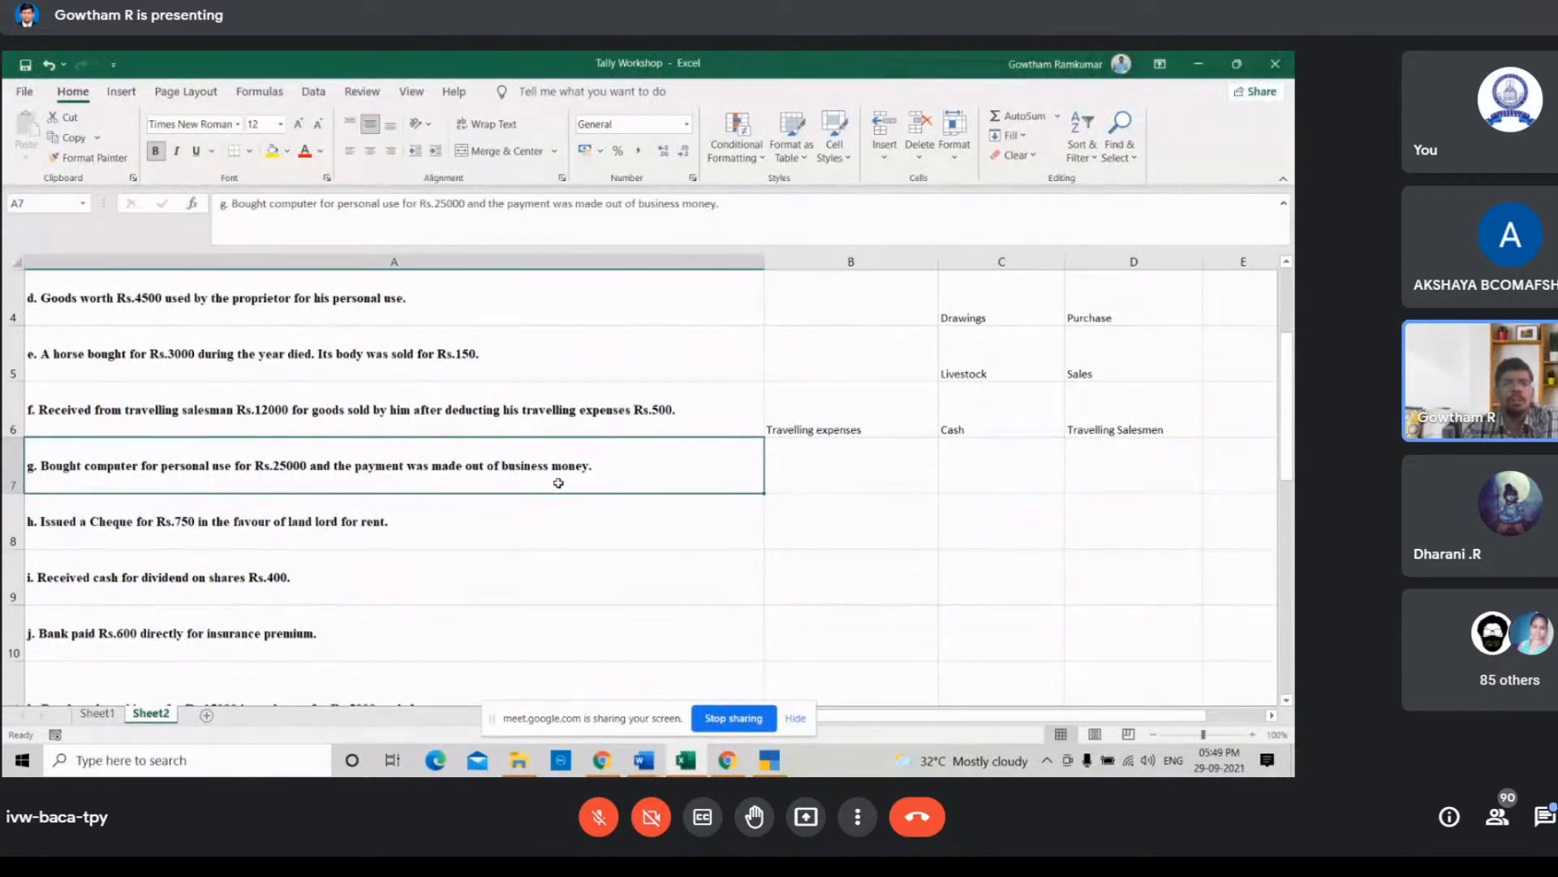
{"action": "left_click", "coordinate": [867, 480]}
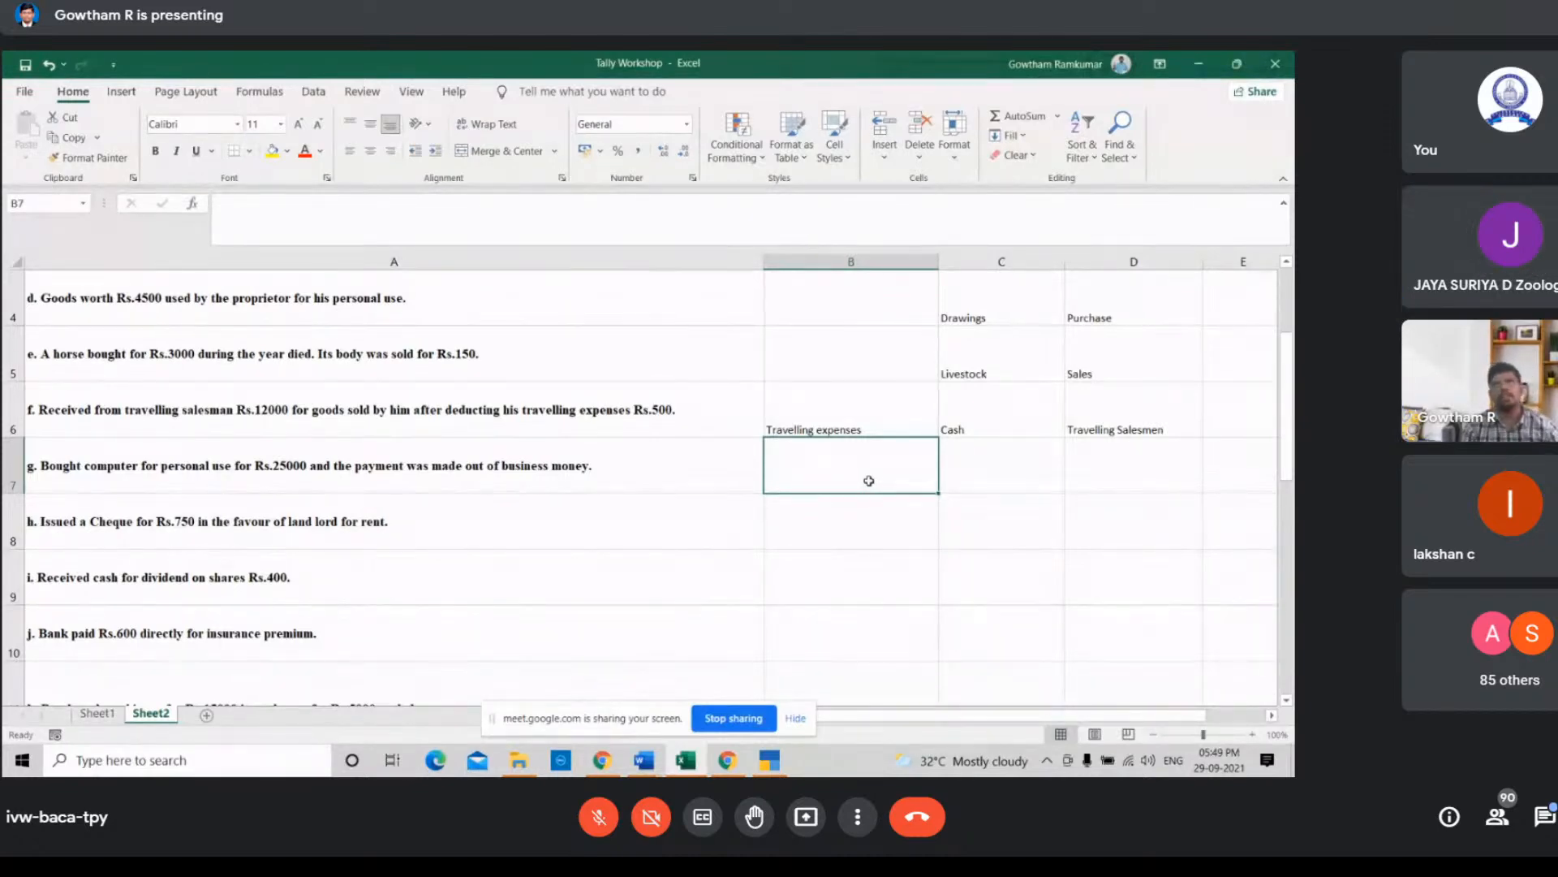
{"action": "type", "text": "Drawi"}
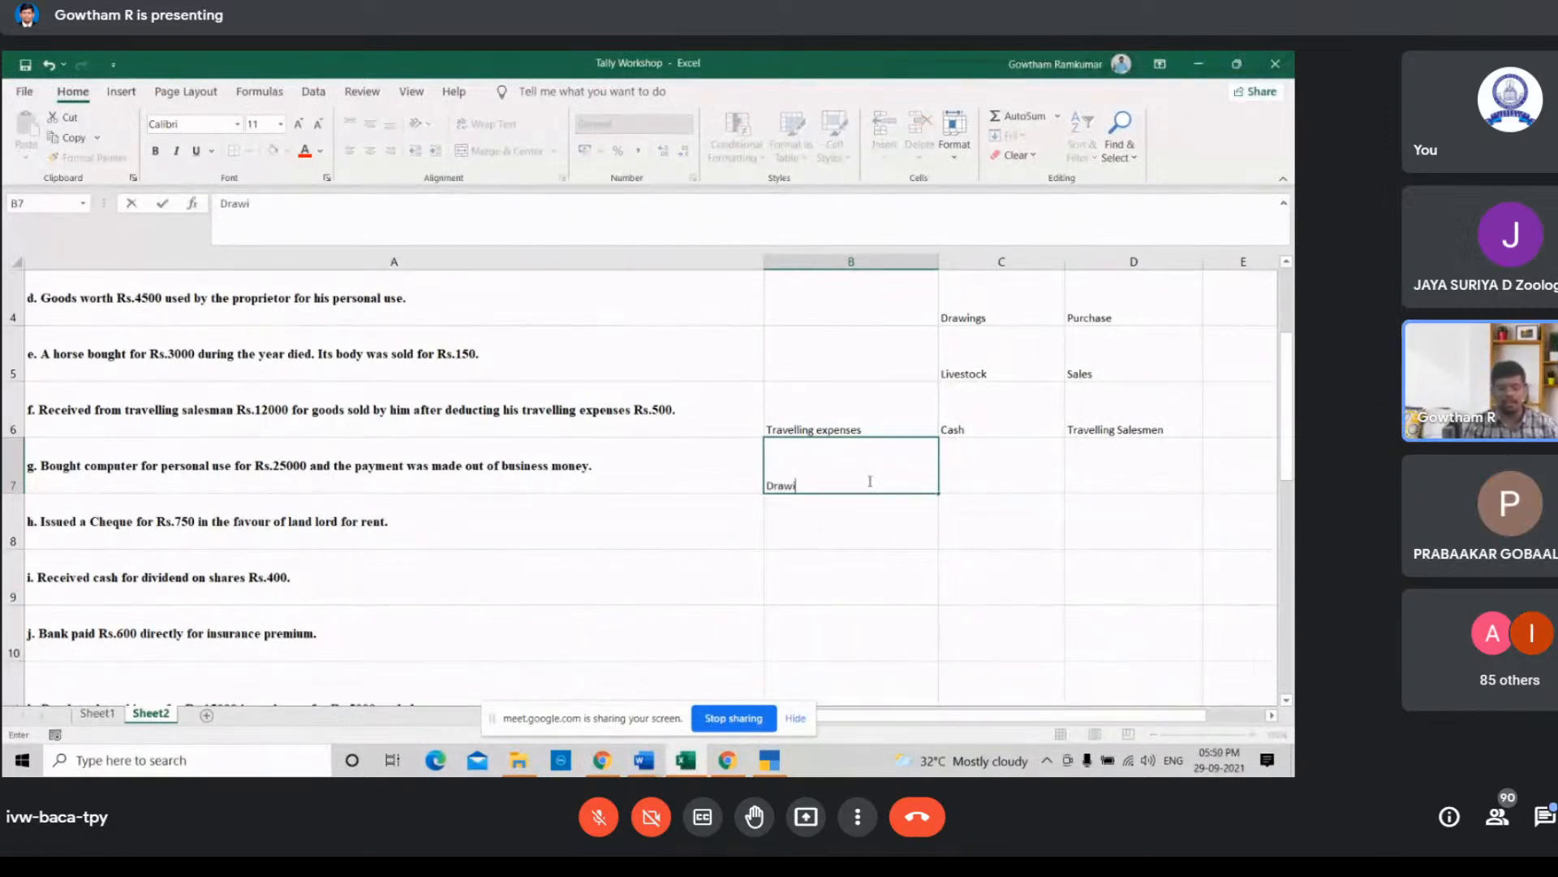
{"action": "type", "text": "ngs"}
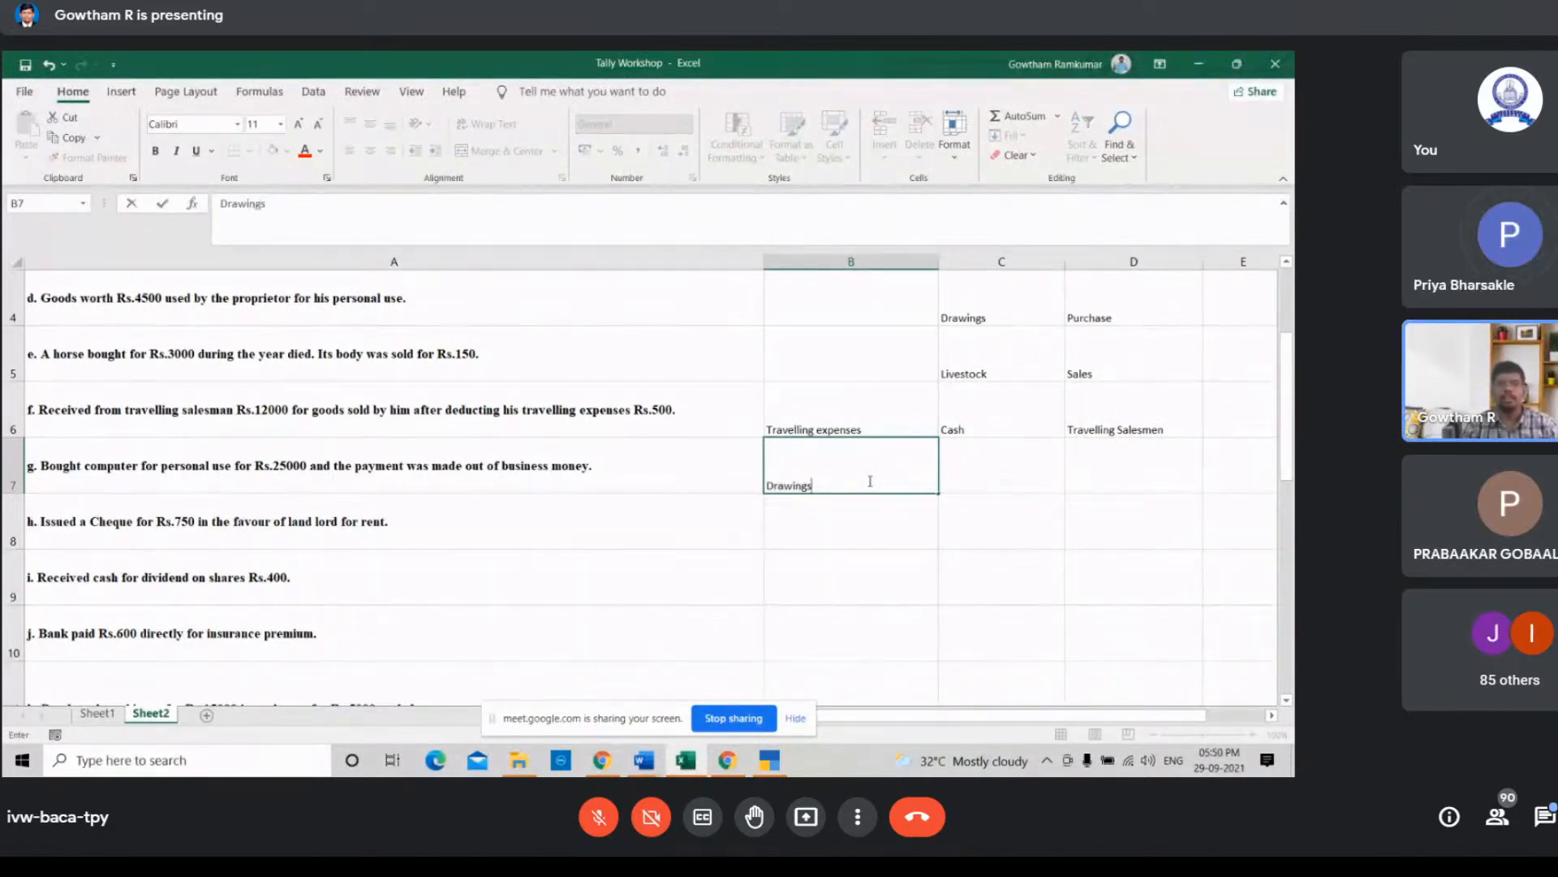
{"action": "left_click", "coordinate": [865, 530]}
{"action": "left_click", "coordinate": [863, 468]}
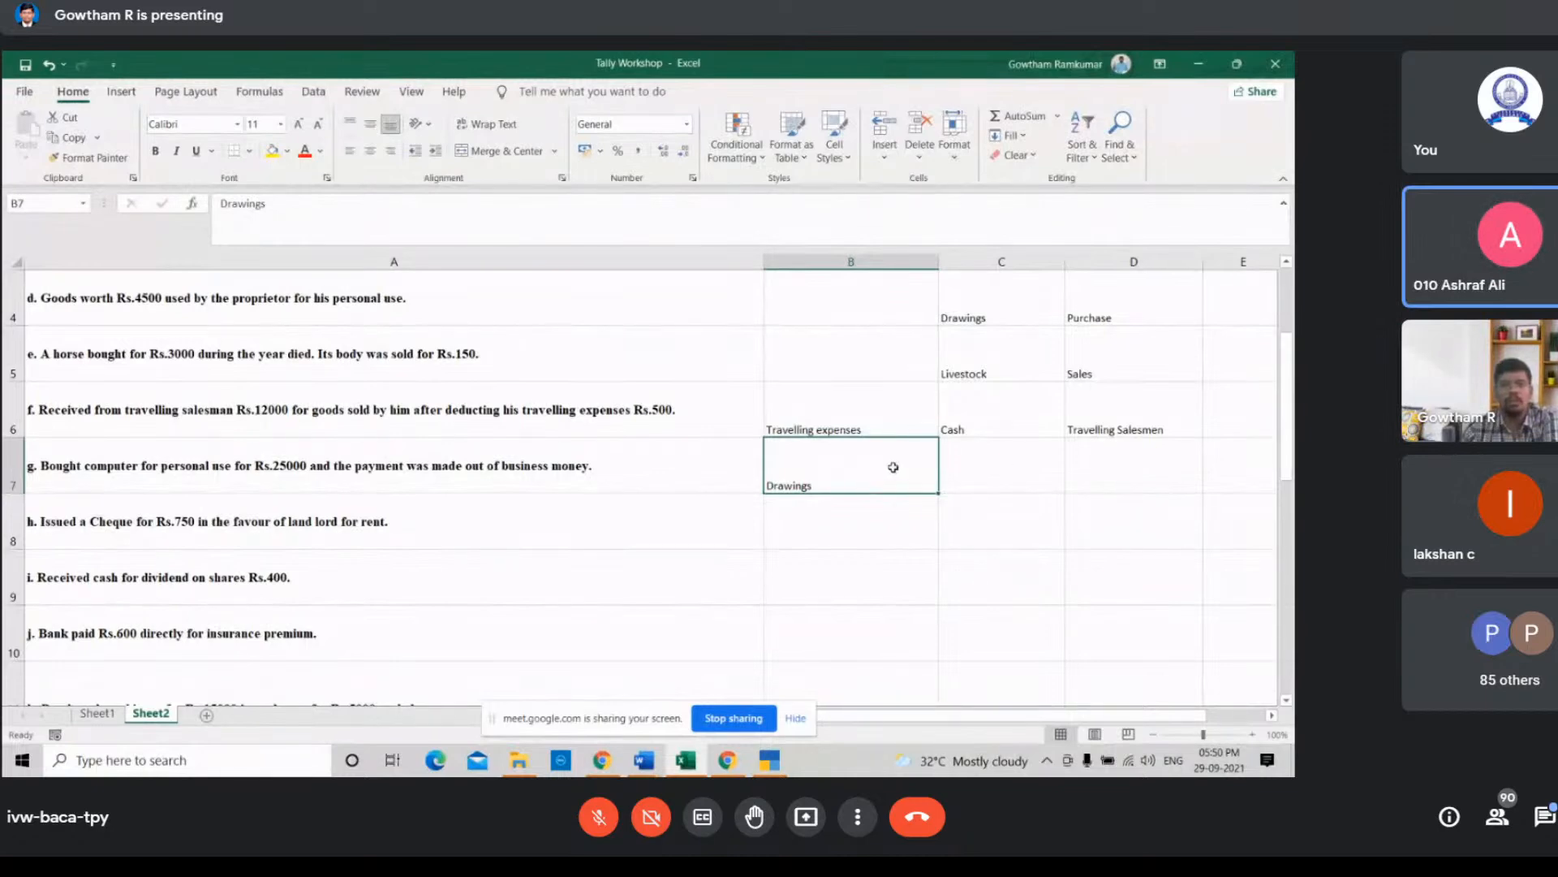
Step: Enter Computer in cell C7
{"action": "left_click", "coordinate": [1018, 467]}
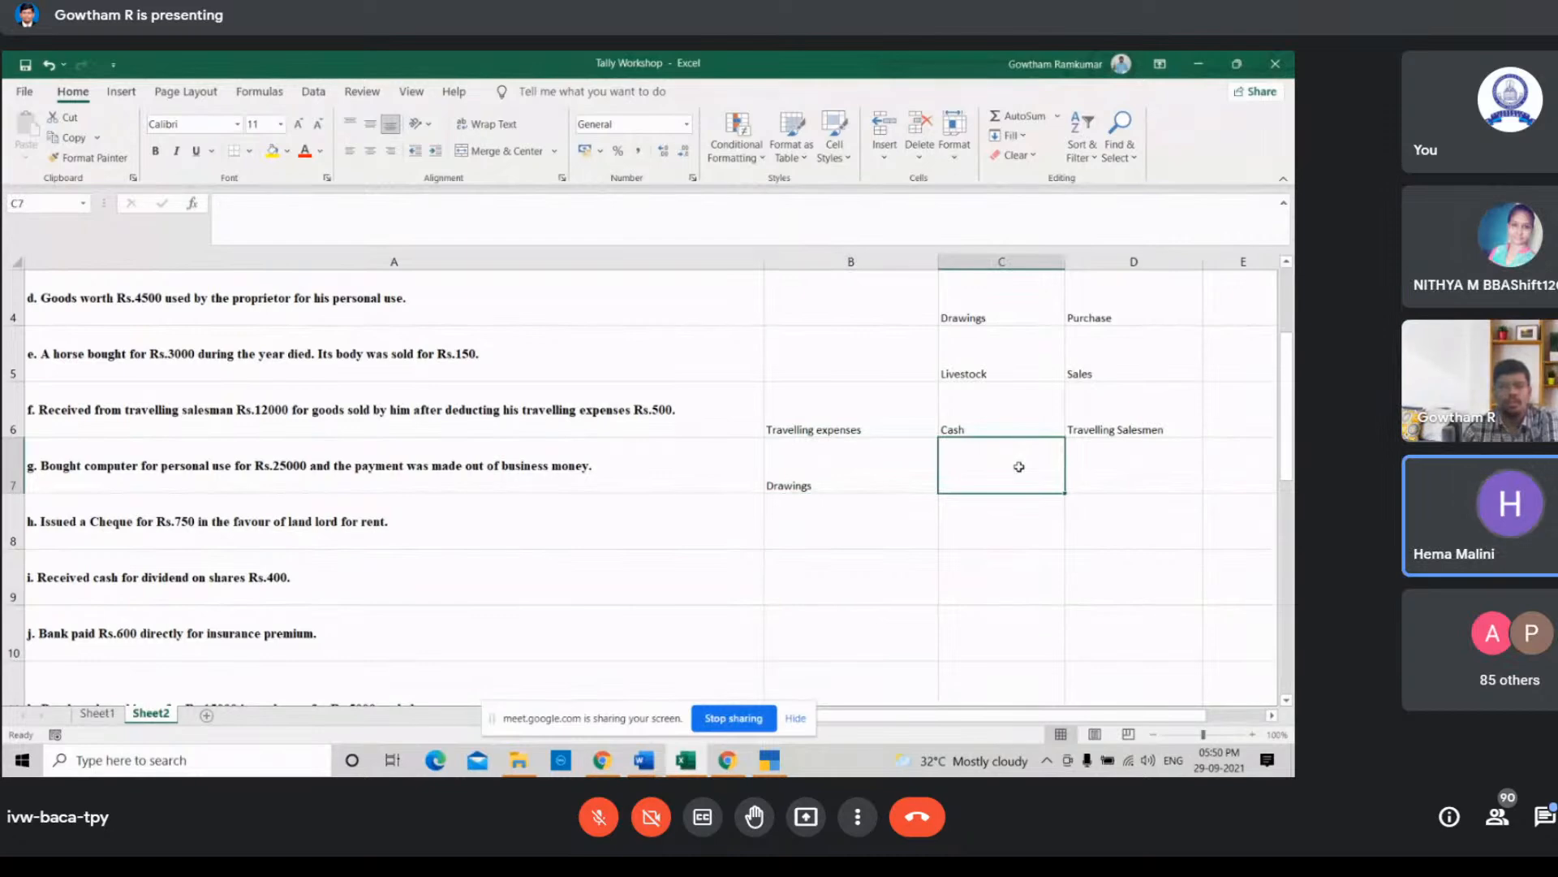
{"action": "scroll", "coordinate": [1019, 467], "scroll_direction": "up", "scroll_amount": 1}
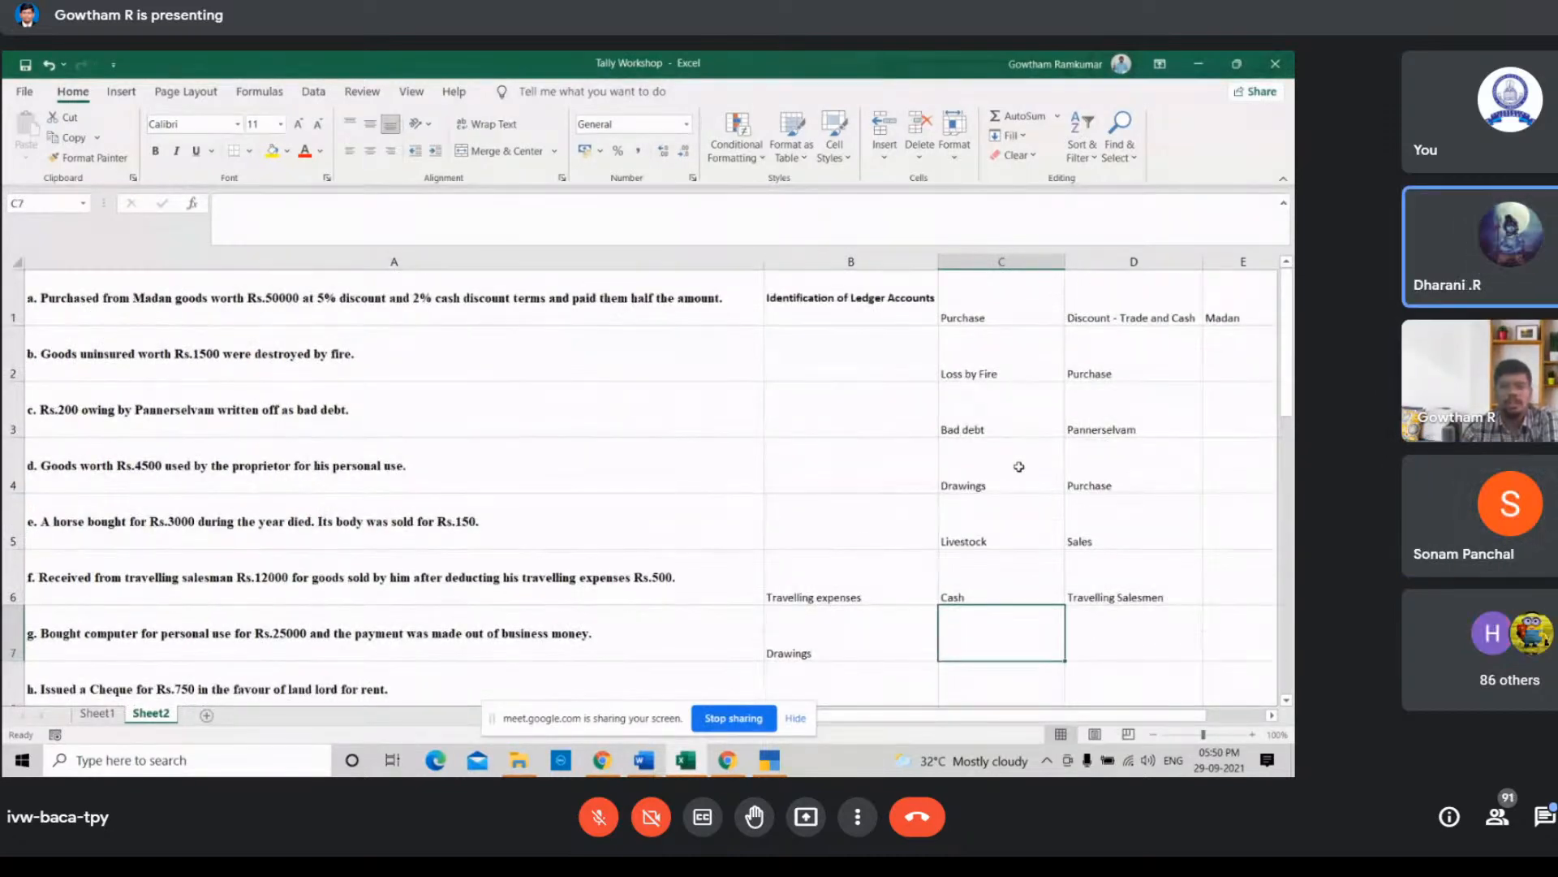
{"action": "scroll", "coordinate": [1019, 467], "scroll_direction": "down", "scroll_amount": 1}
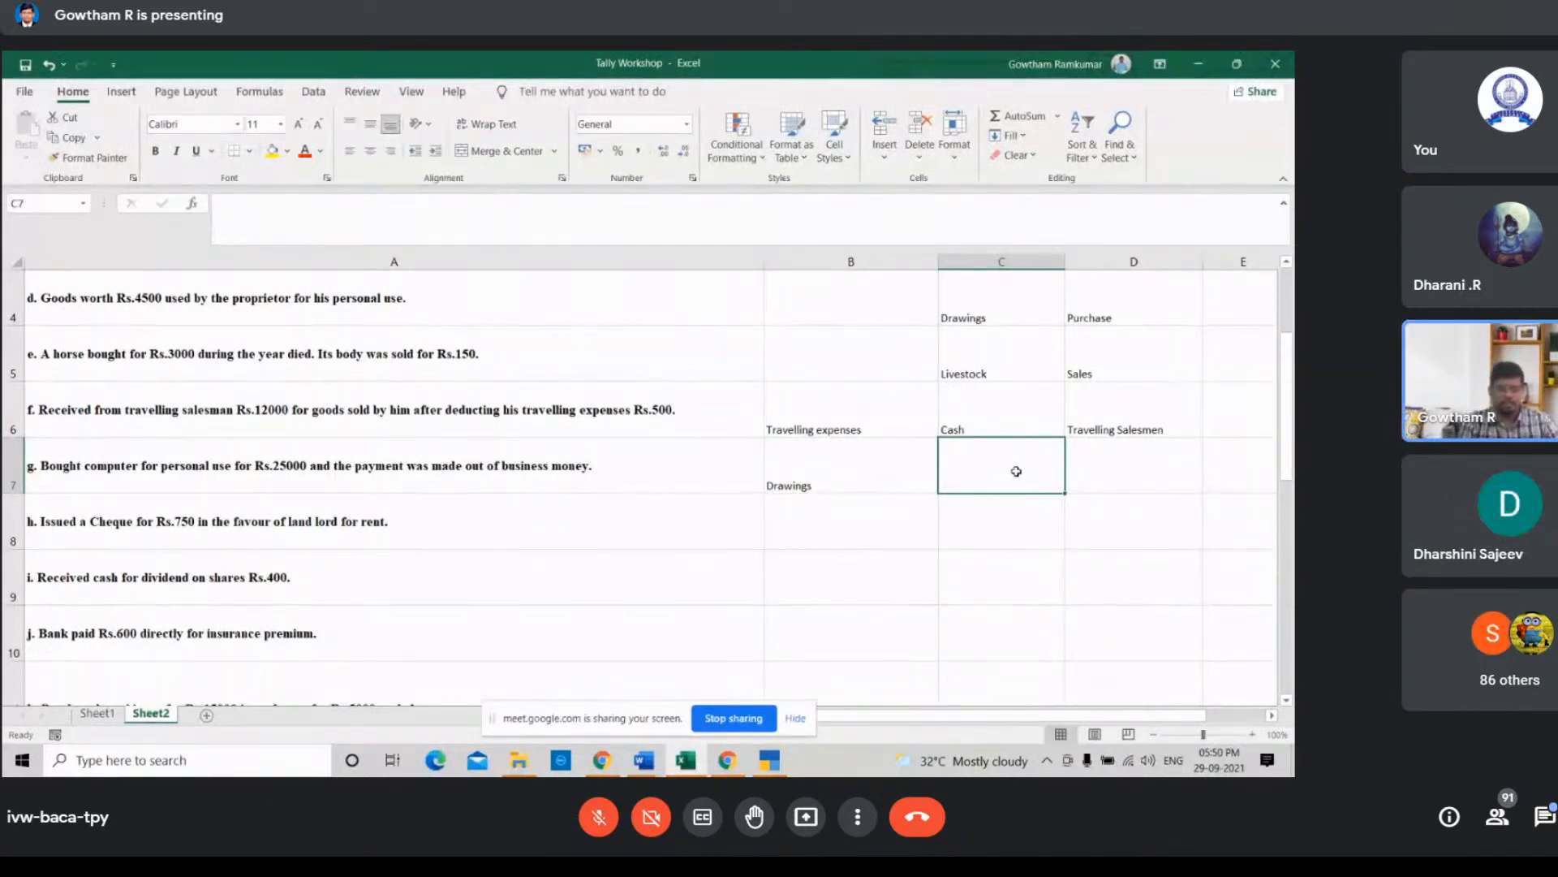
{"action": "type", "text": "Comput"}
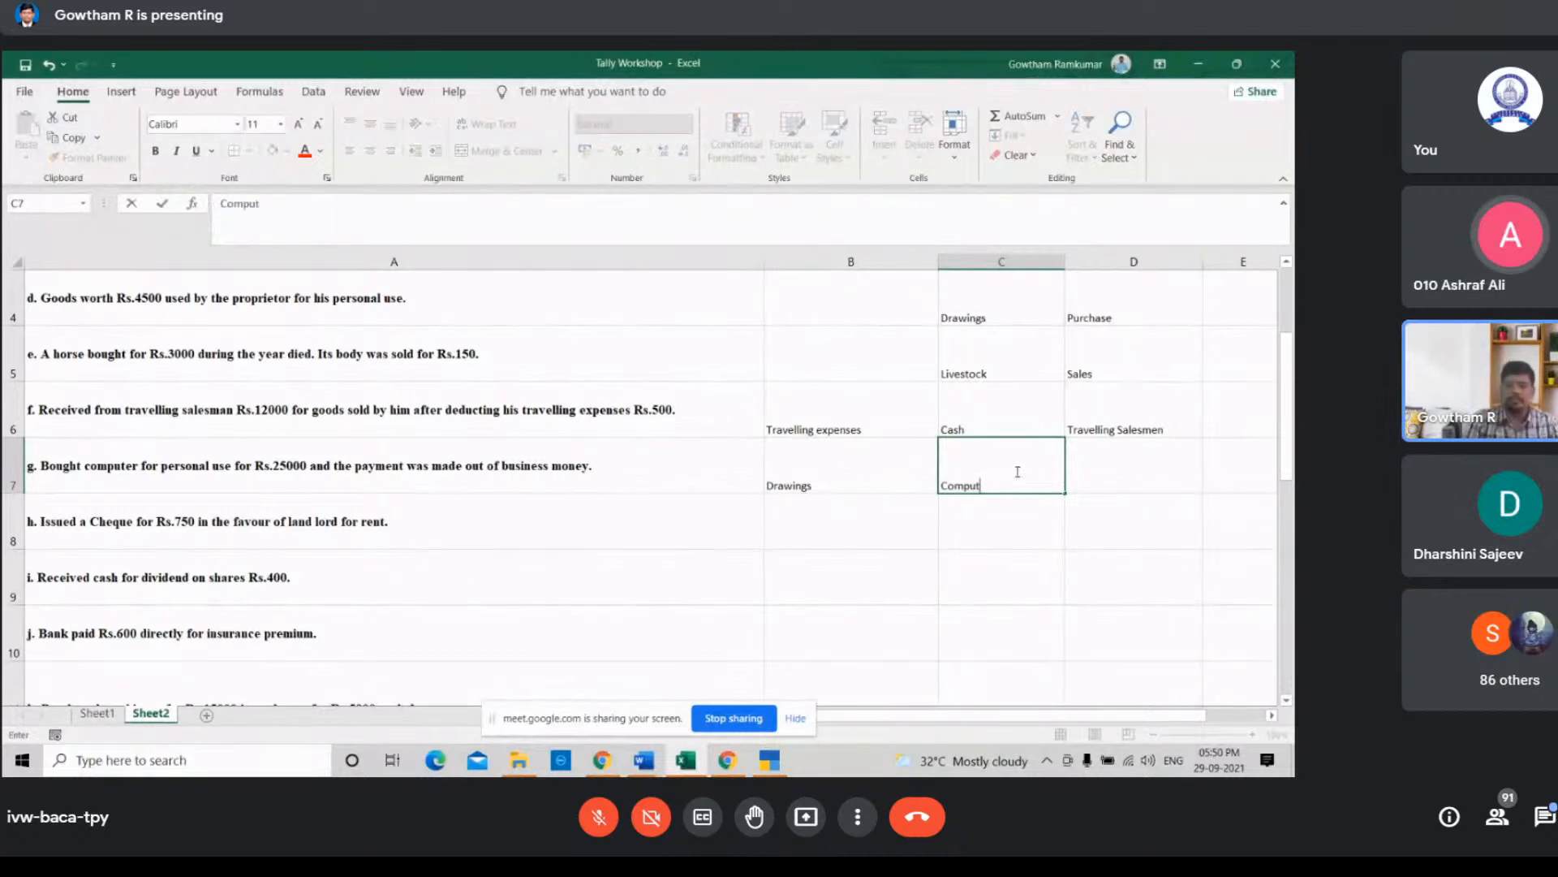
{"action": "type", "text": "er"}
{"action": "key", "text": "Return"}
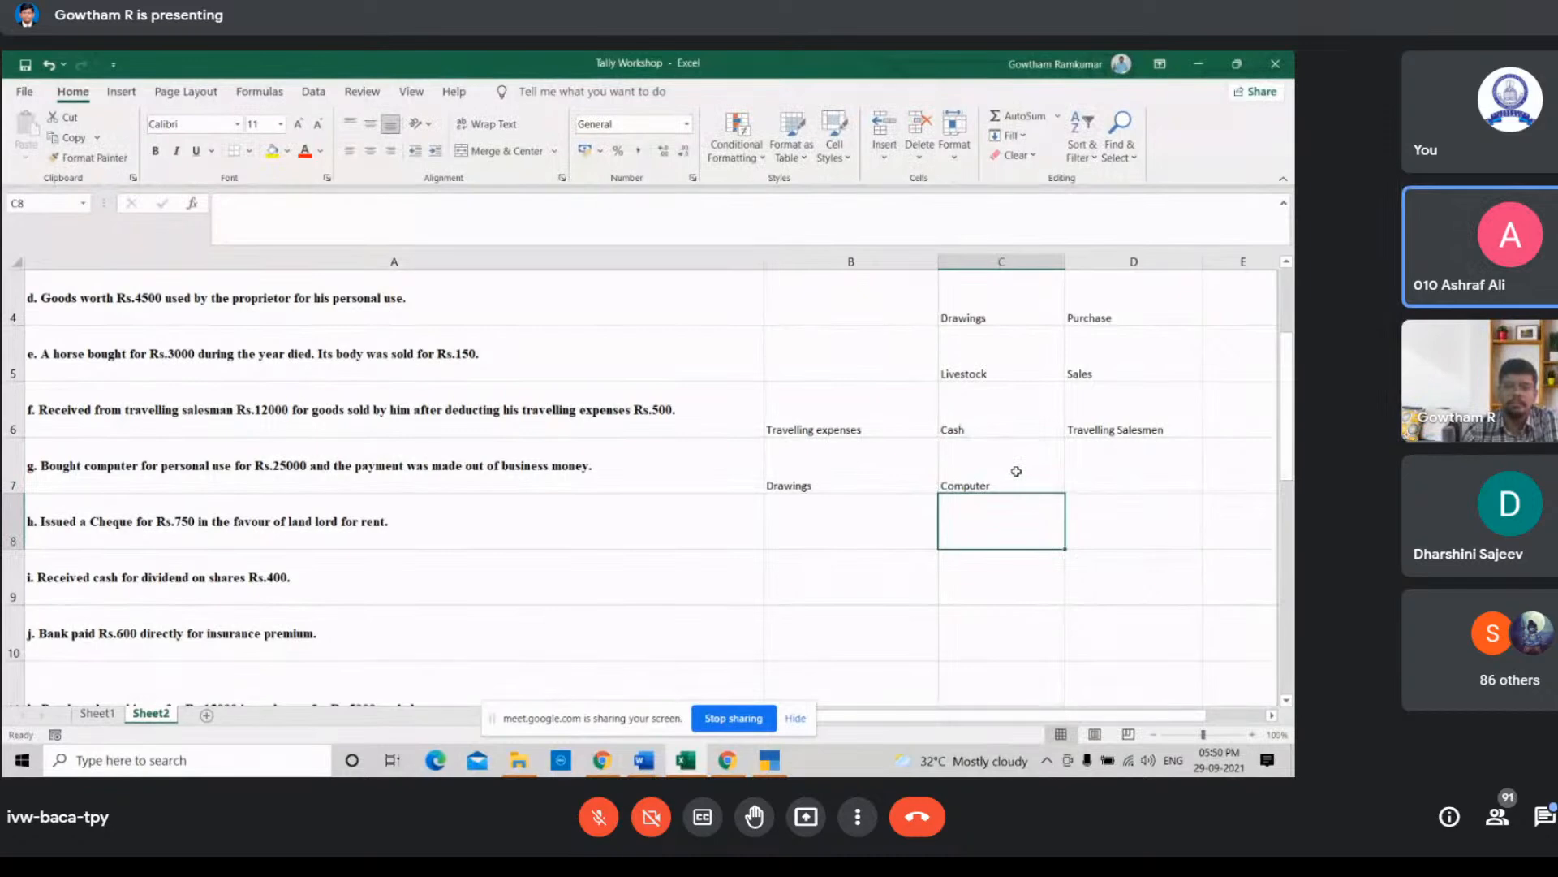
Step: Change cell C7 to Cash as the second ledger for the computer purchase
{"action": "key", "text": "Up"}
{"action": "key", "text": "Right"}
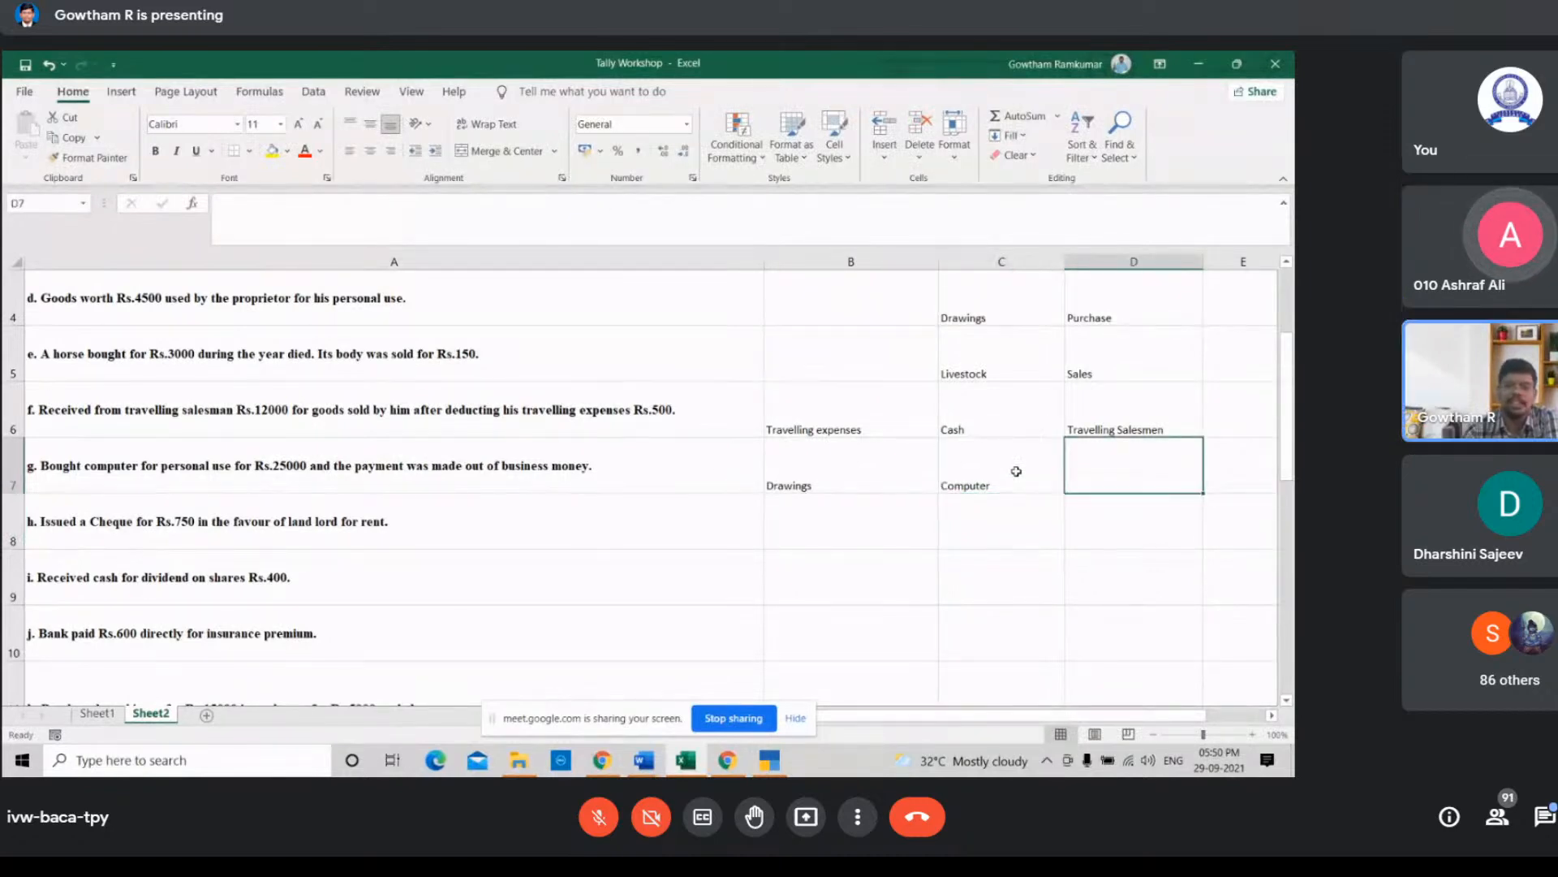
{"action": "key", "text": "Left"}
{"action": "key", "text": "Left"}
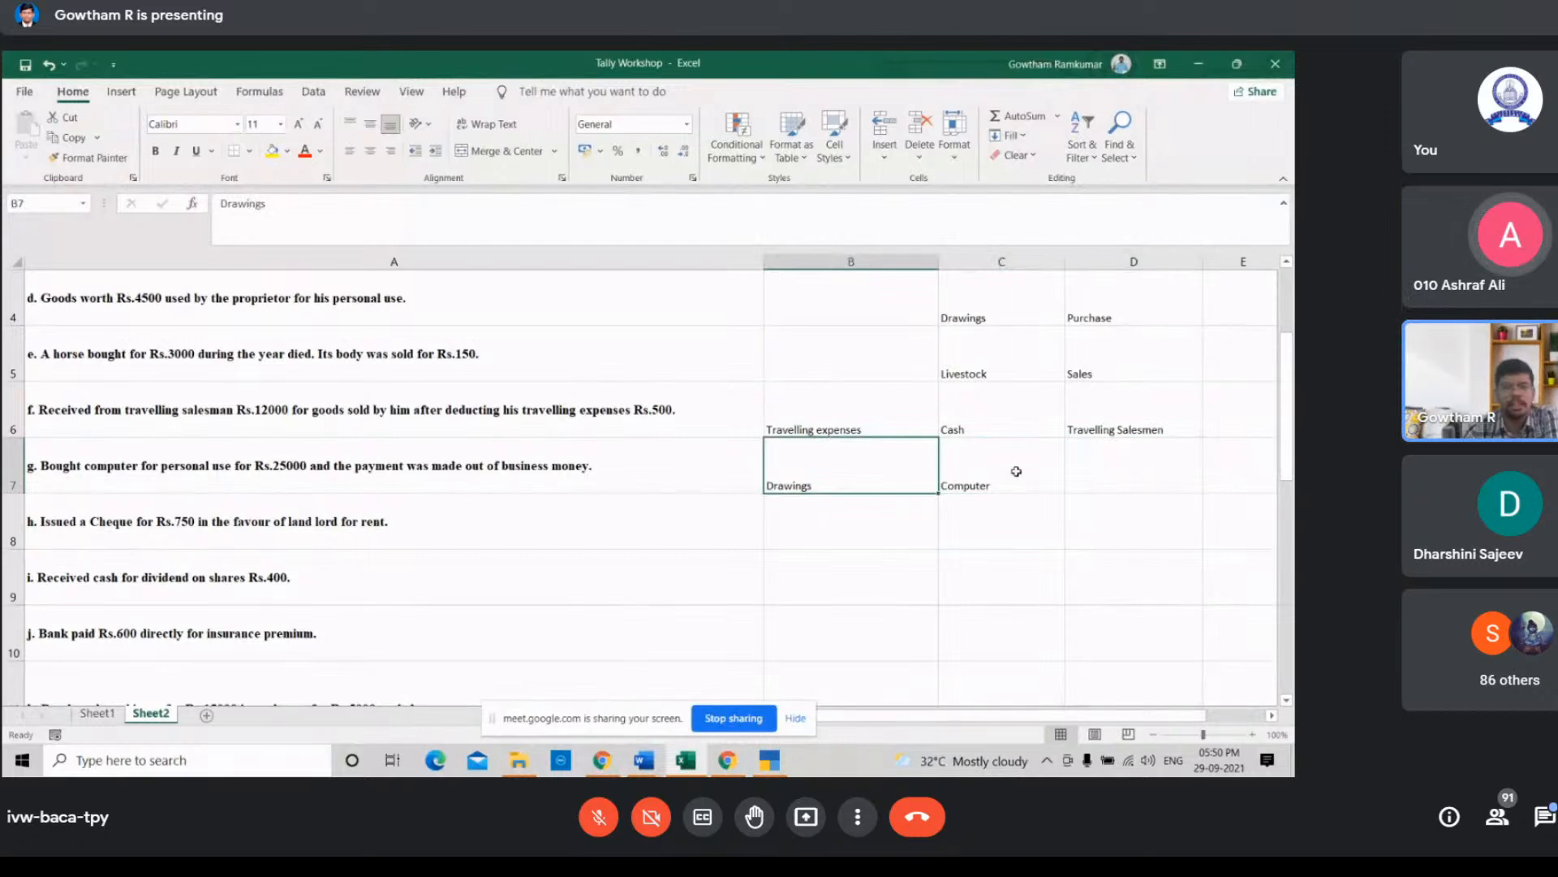
{"action": "key", "text": "Right"}
{"action": "key", "text": "Right"}
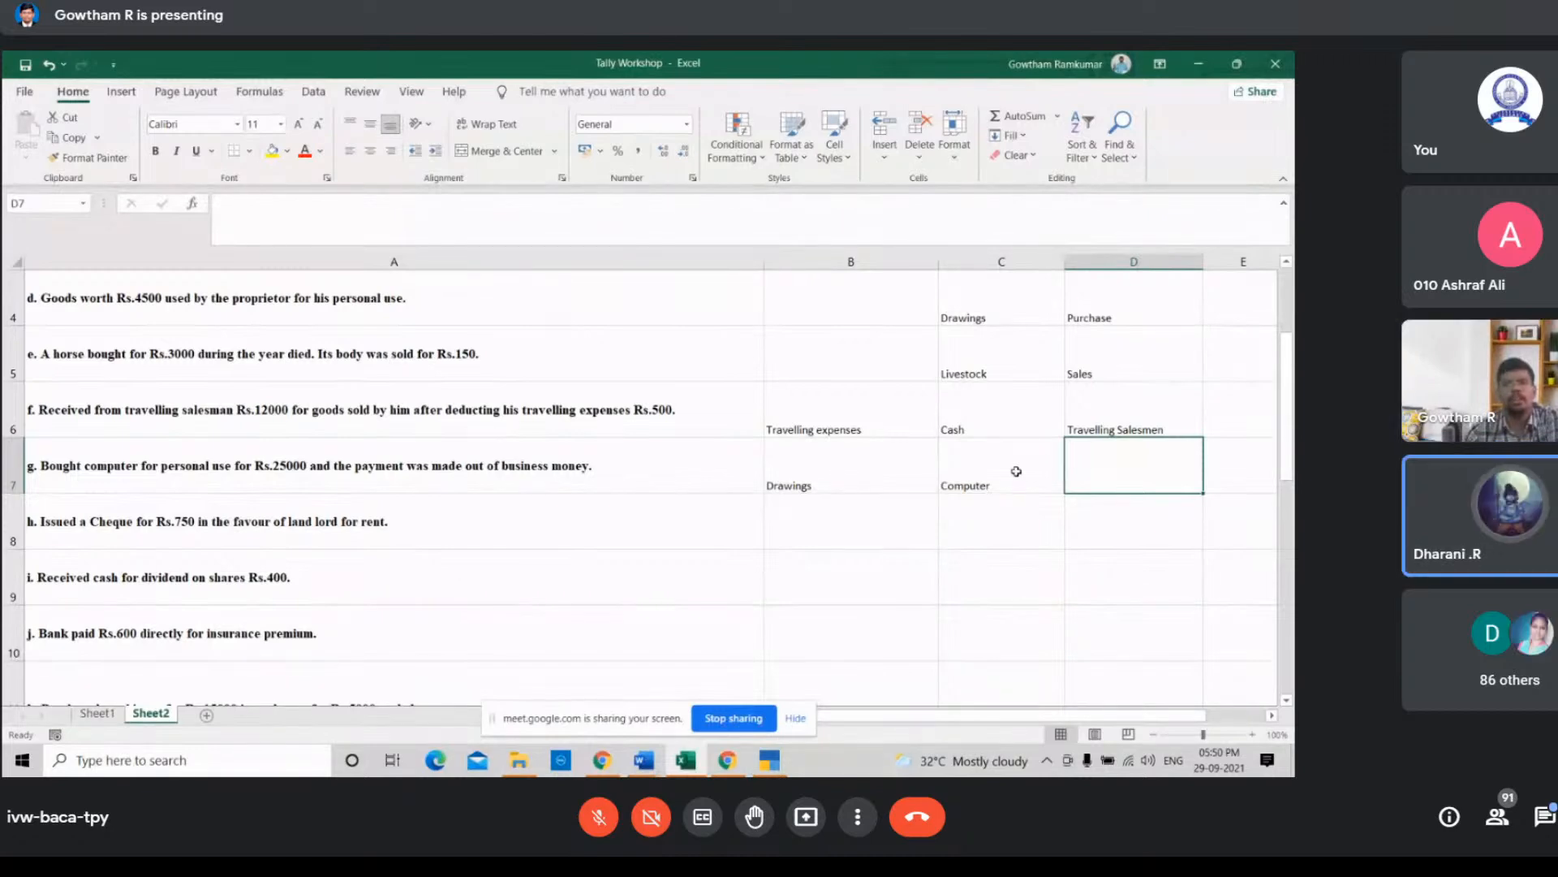
{"action": "key", "text": "Left"}
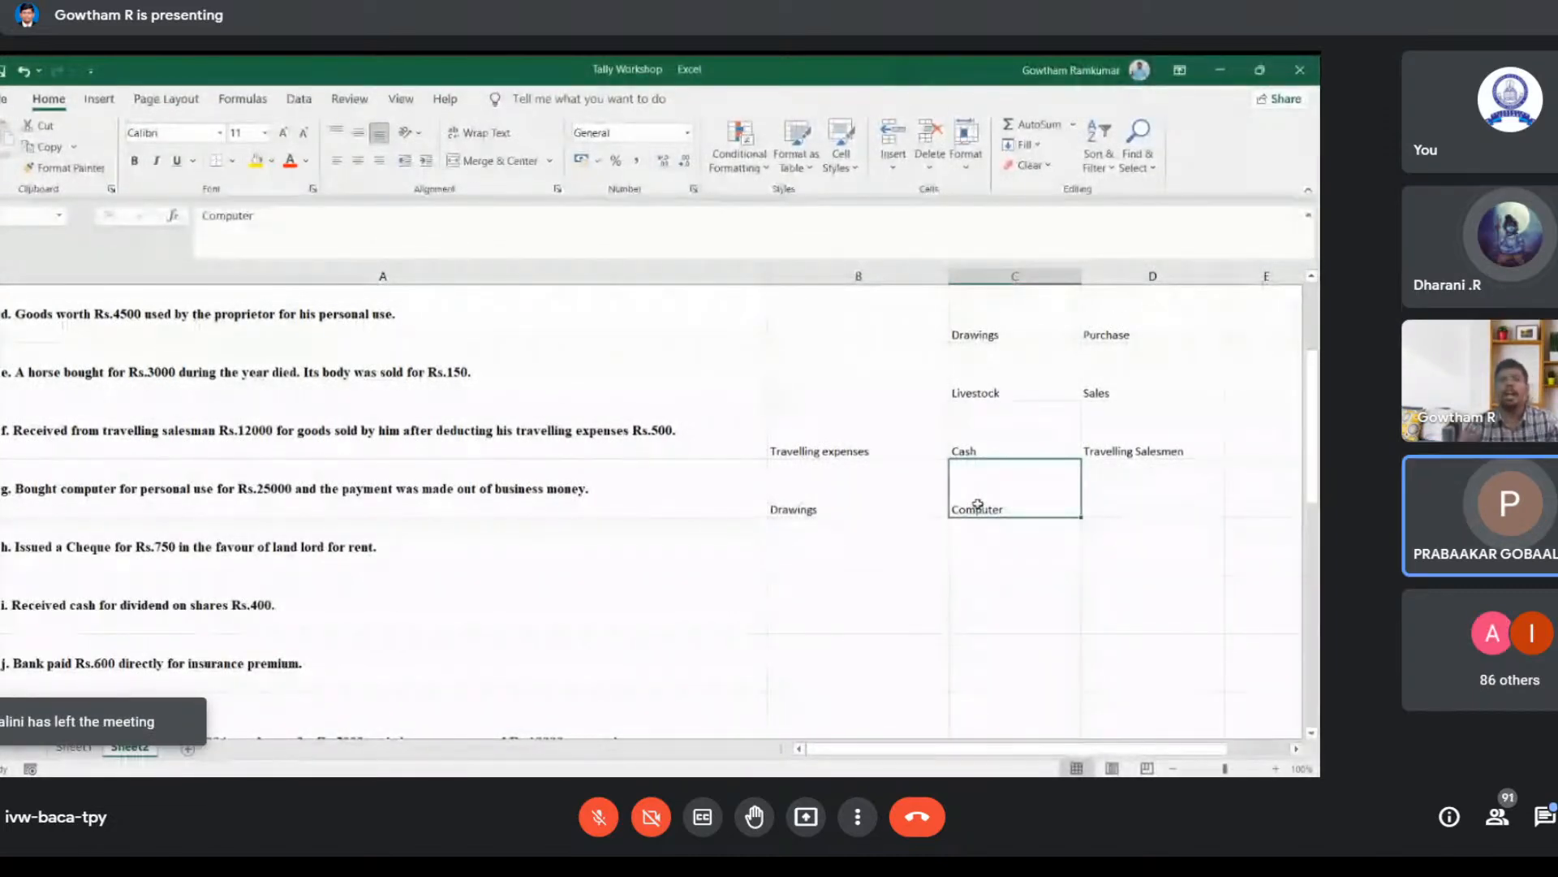
{"action": "key", "text": "BackSpace"}
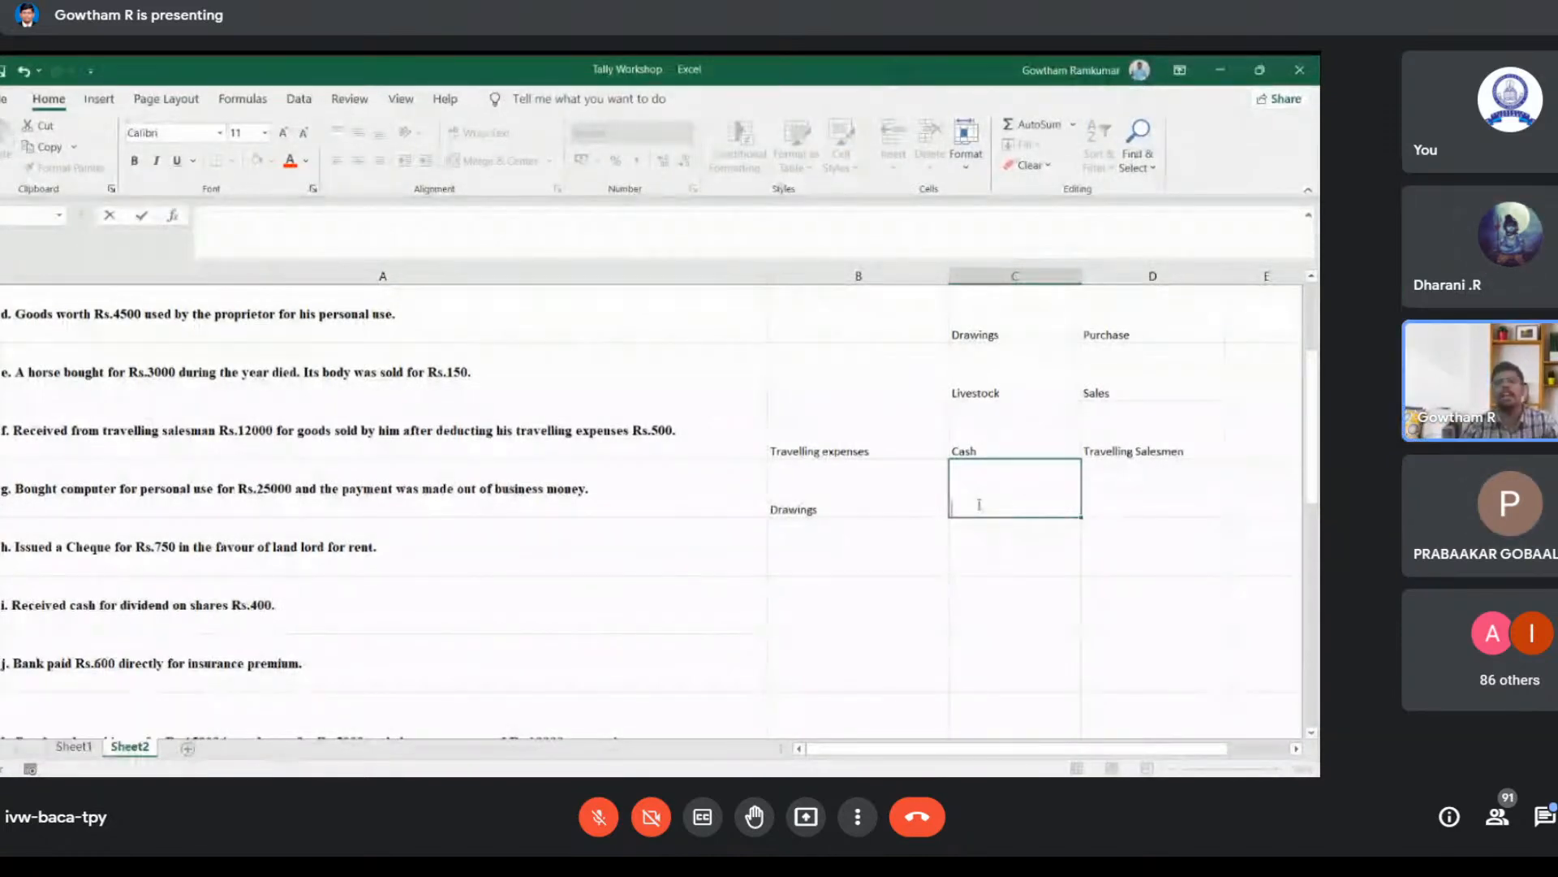
{"action": "type", "text": "Cash"}
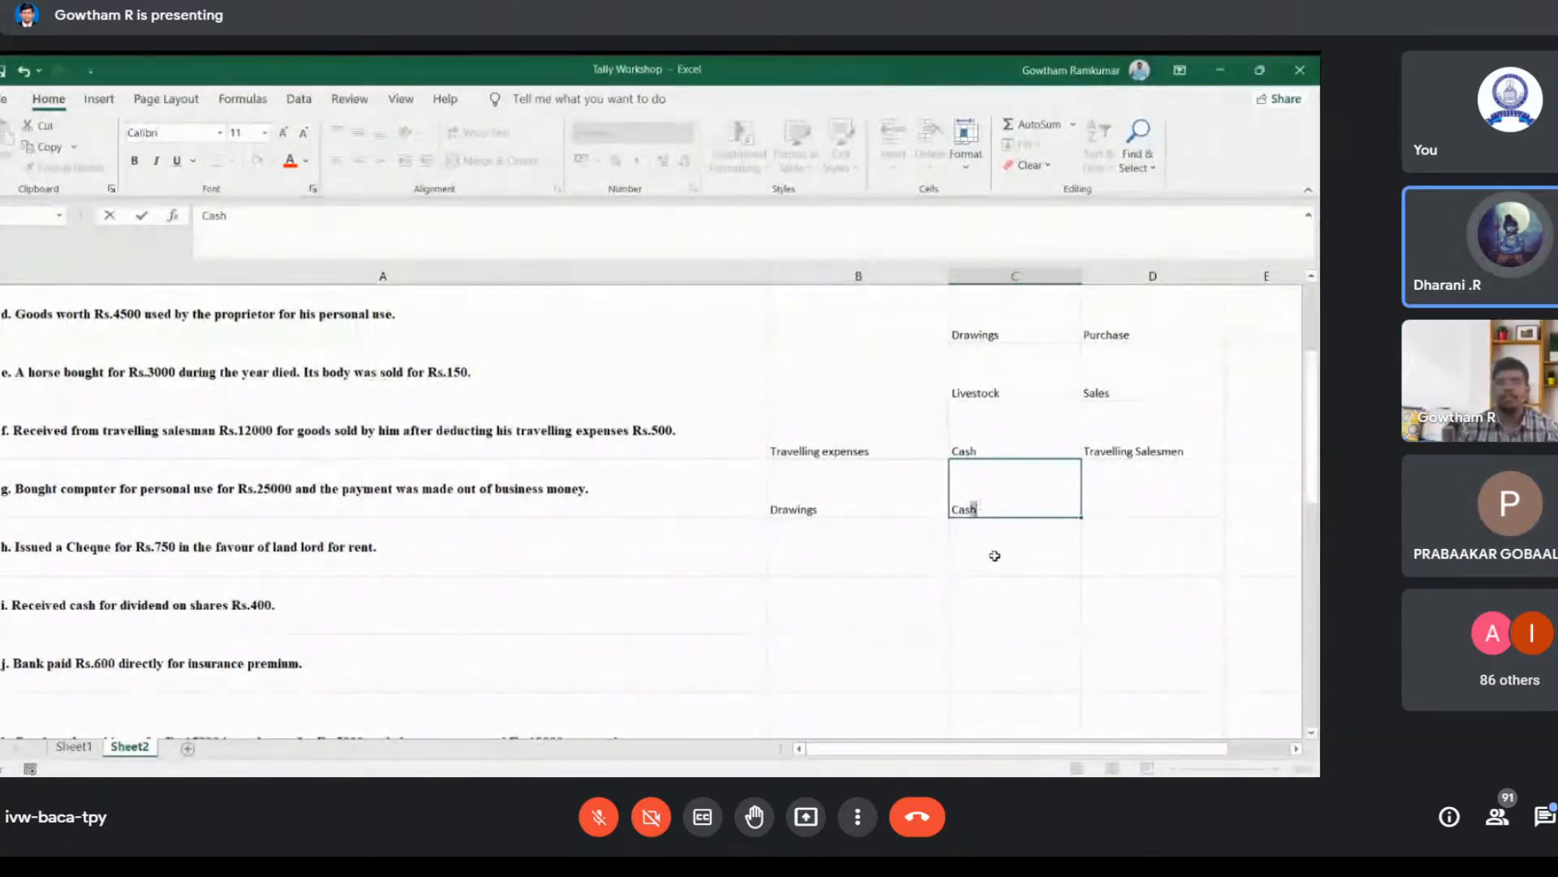
{"action": "key", "text": "Return"}
{"action": "left_click", "coordinate": [1012, 483]}
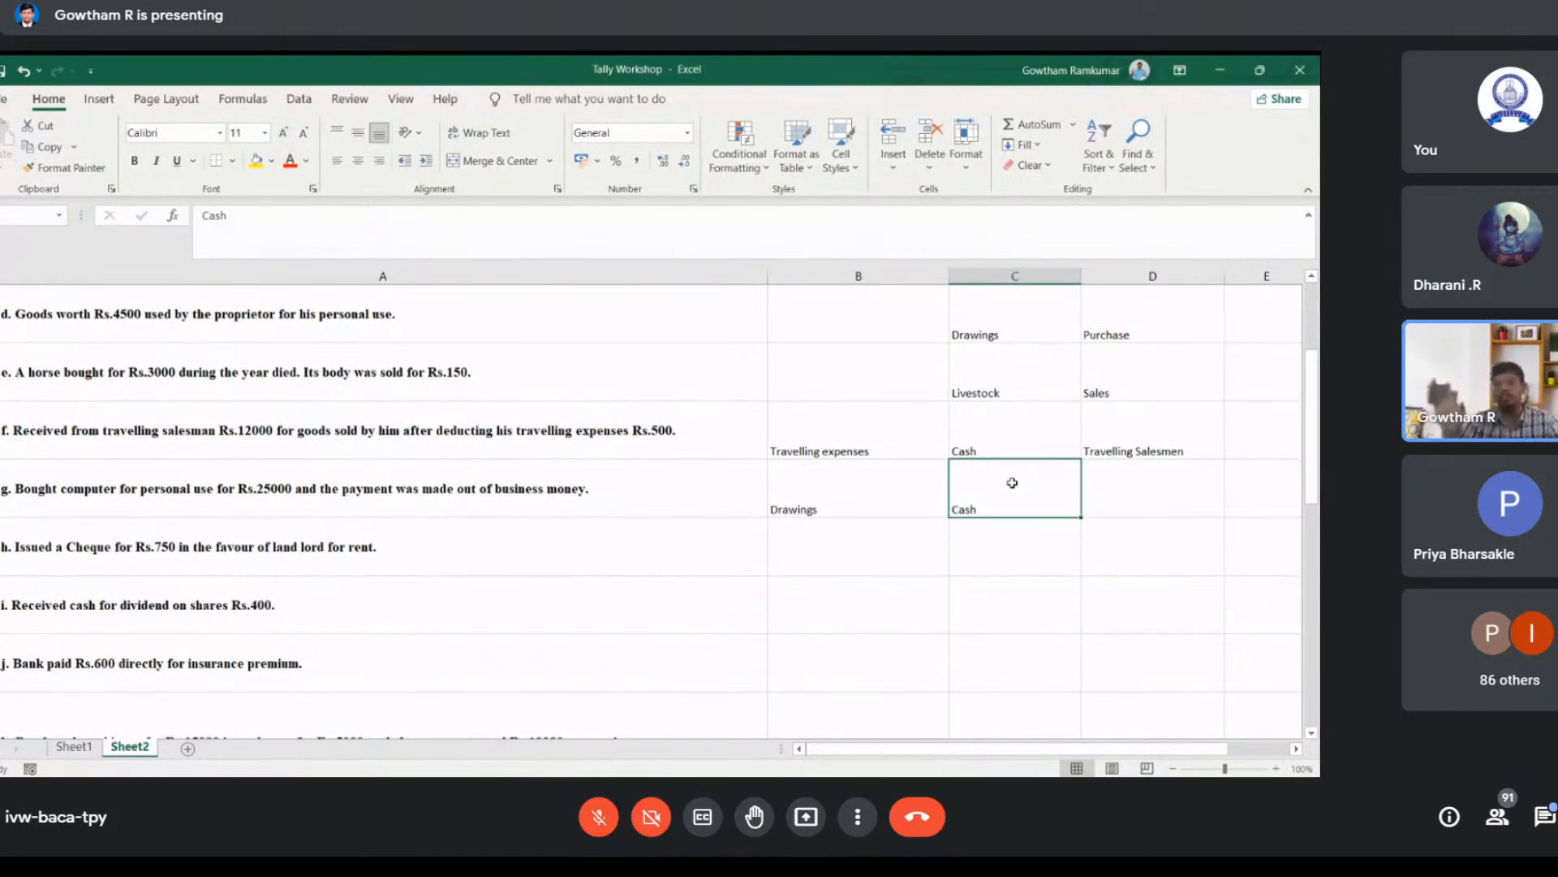
{"action": "key", "text": "Return"}
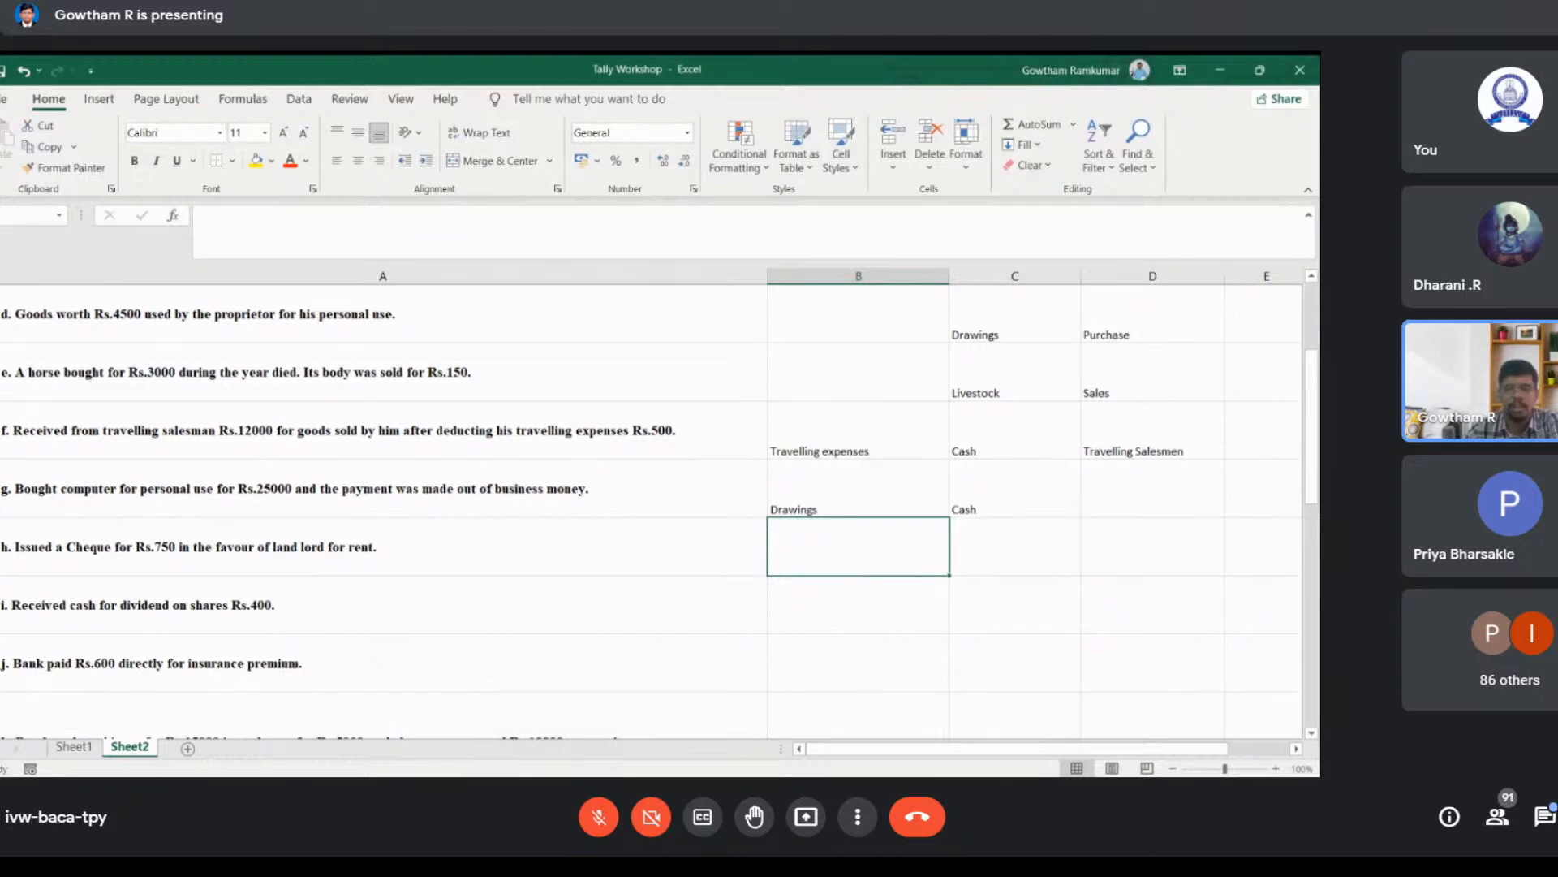
Step: Enter Rent in cell B8 and Bank in cell C8 for the rent cheque issued to the landlord
{"action": "key", "text": "alt+Tab"}
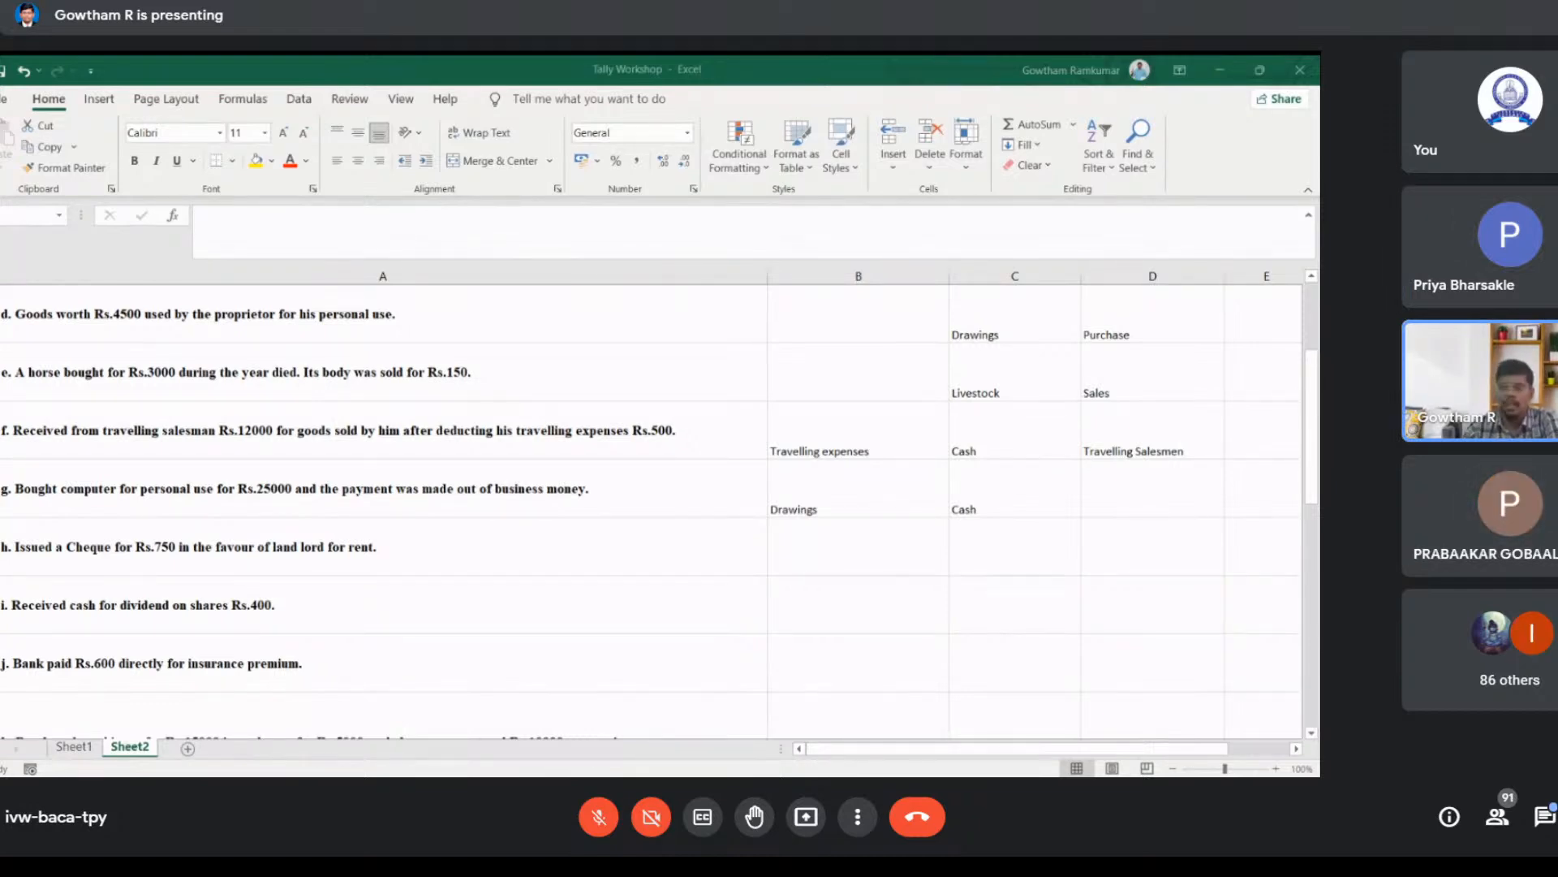
{"action": "left_click", "coordinate": [775, 560]}
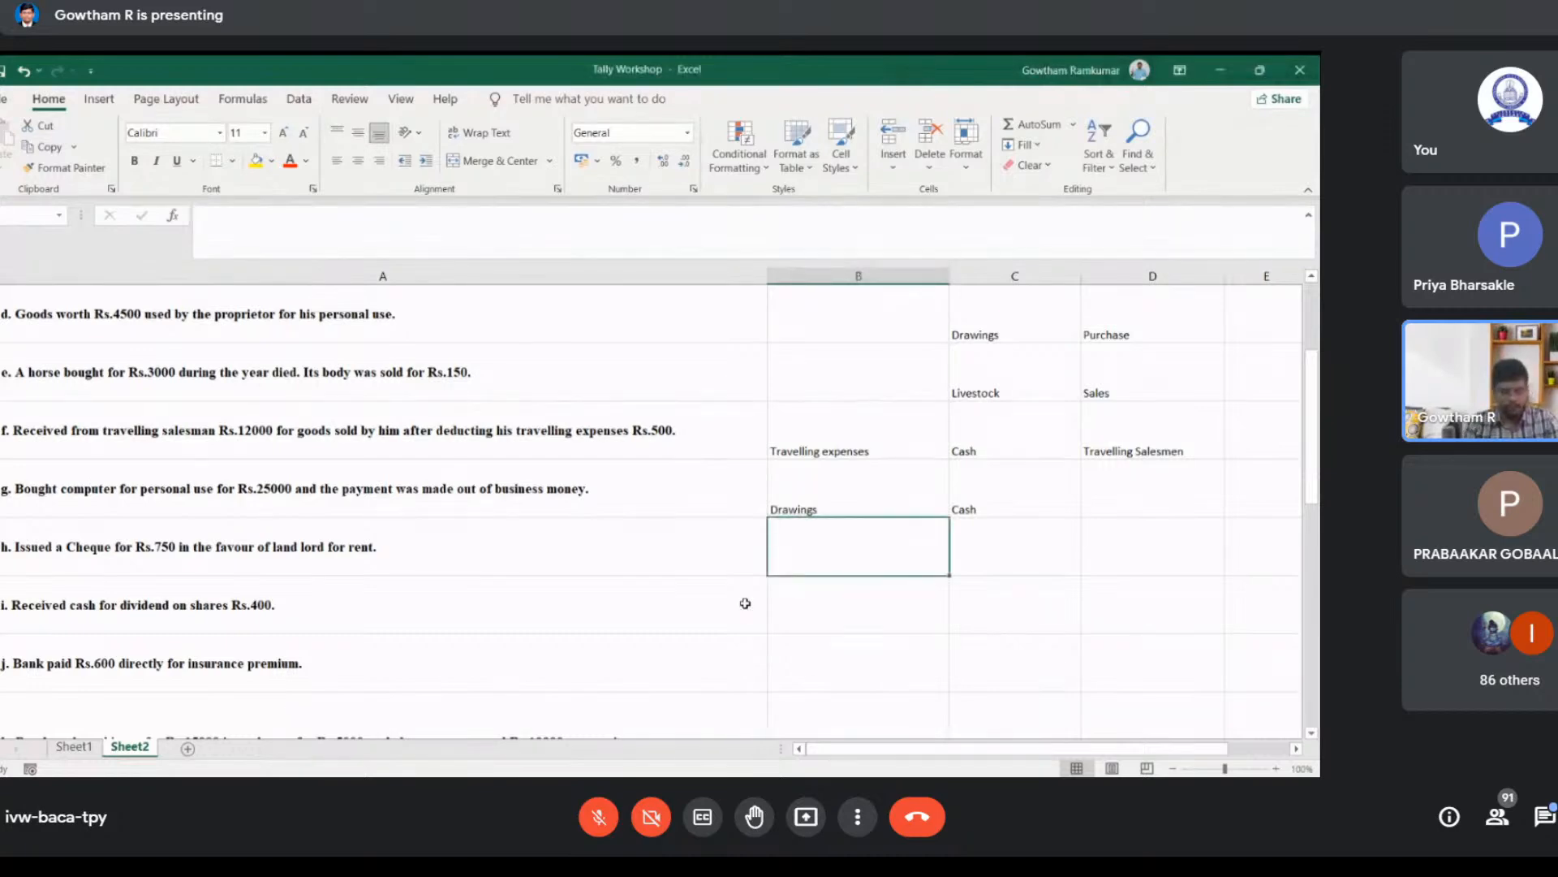
{"action": "type", "text": "Rent"}
{"action": "key", "text": "Tab"}
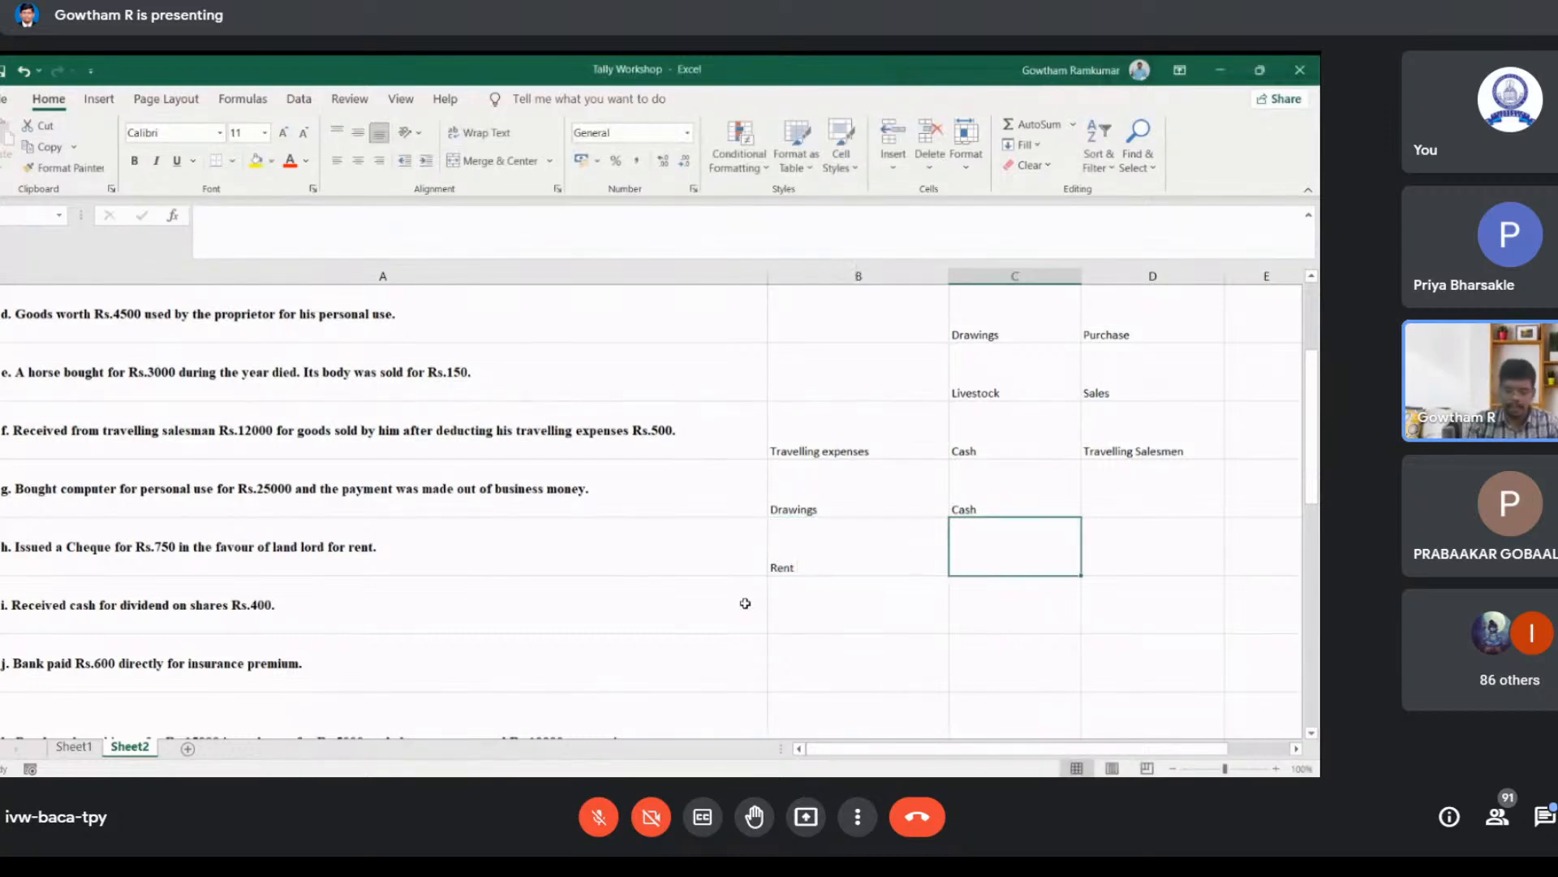
{"action": "type", "text": "Bank"}
{"action": "key", "text": "Return"}
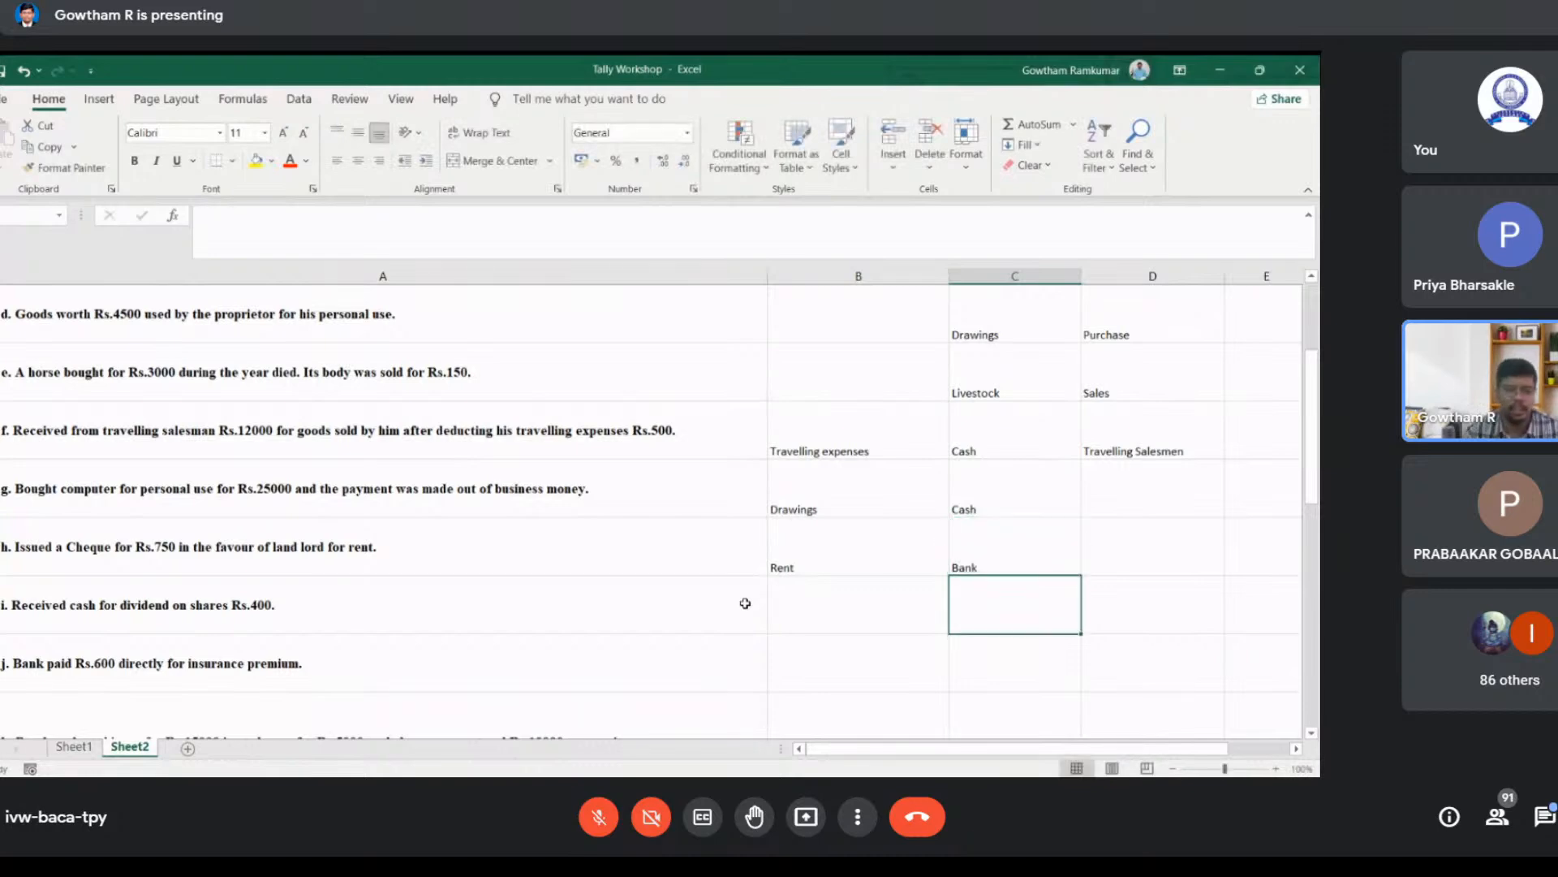
Step: Enter Cash in cell B9 and Dividend in cell C9 for the cash received as dividend on shares
{"action": "key", "text": "Left"}
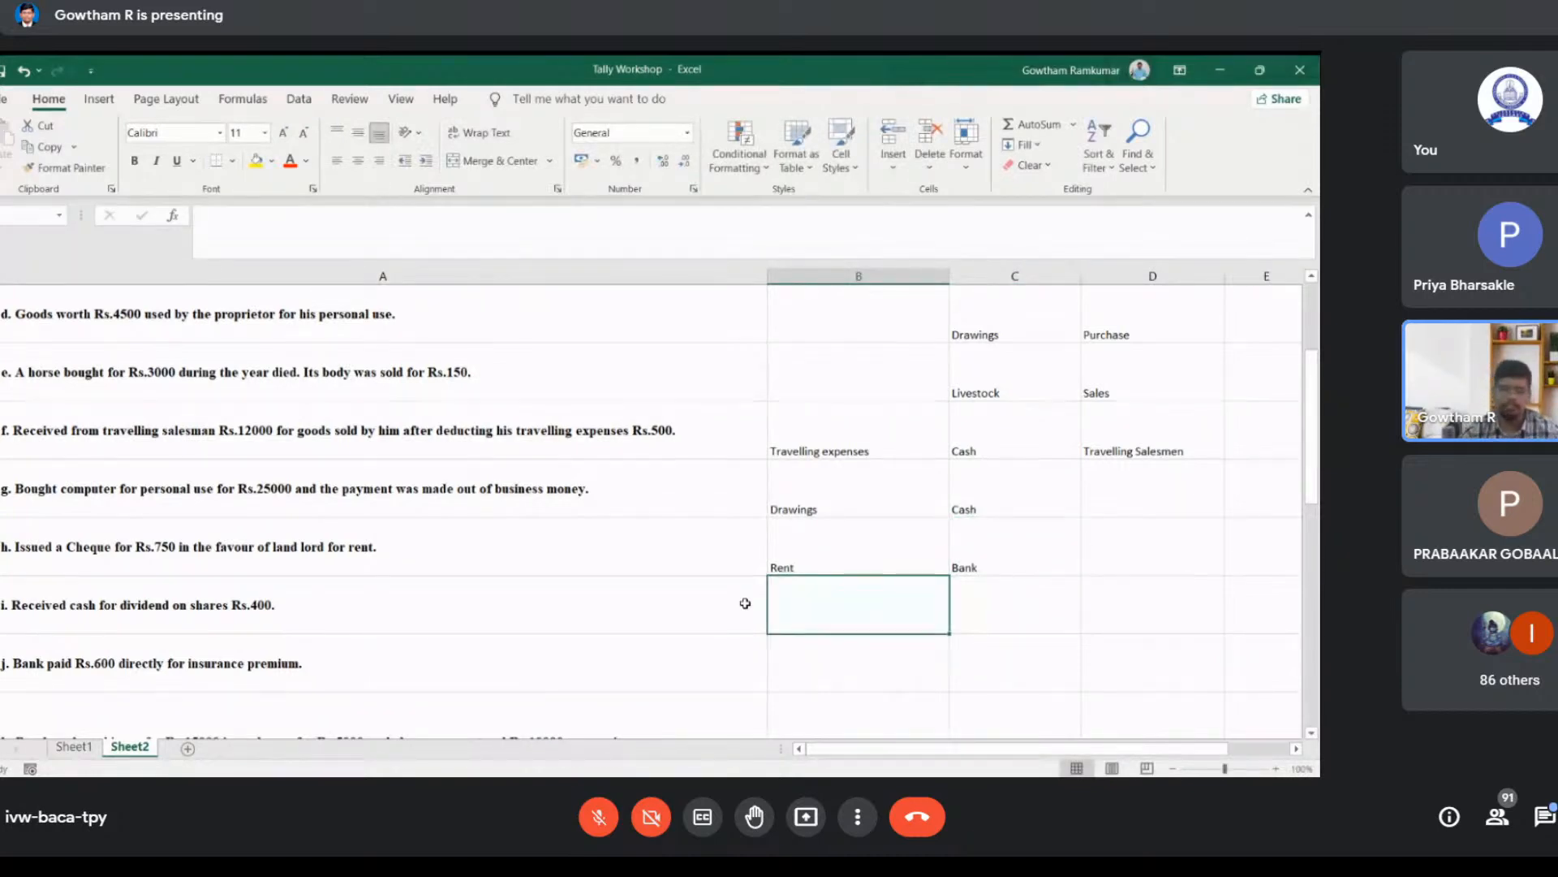
{"action": "type", "text": "Cash"}
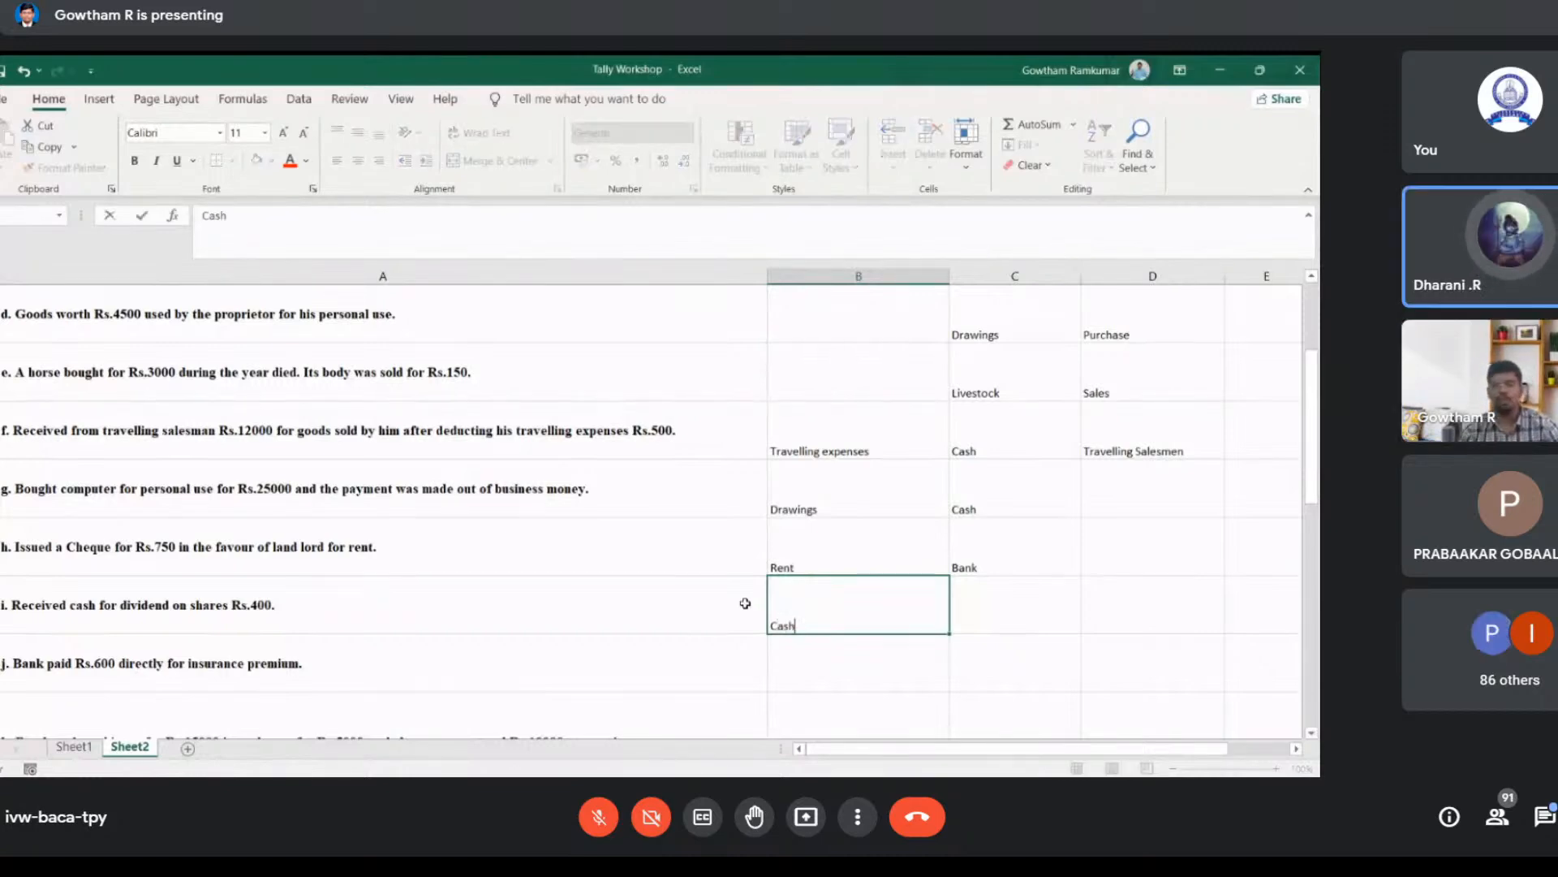
{"action": "key", "text": "Tab"}
{"action": "type", "text": "D"}
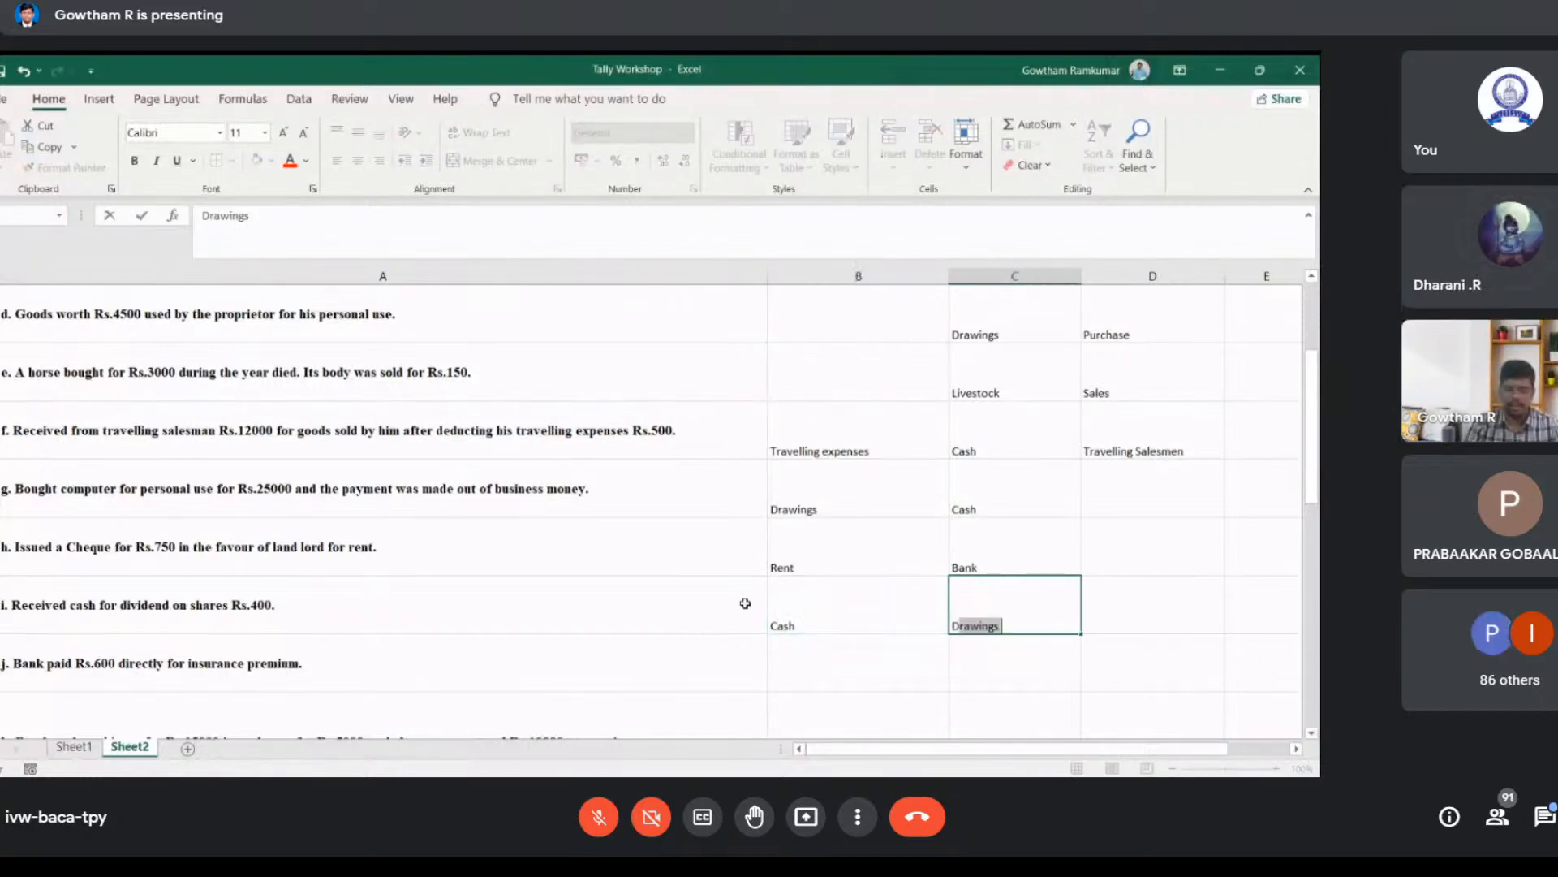
{"action": "type", "text": "ividend"}
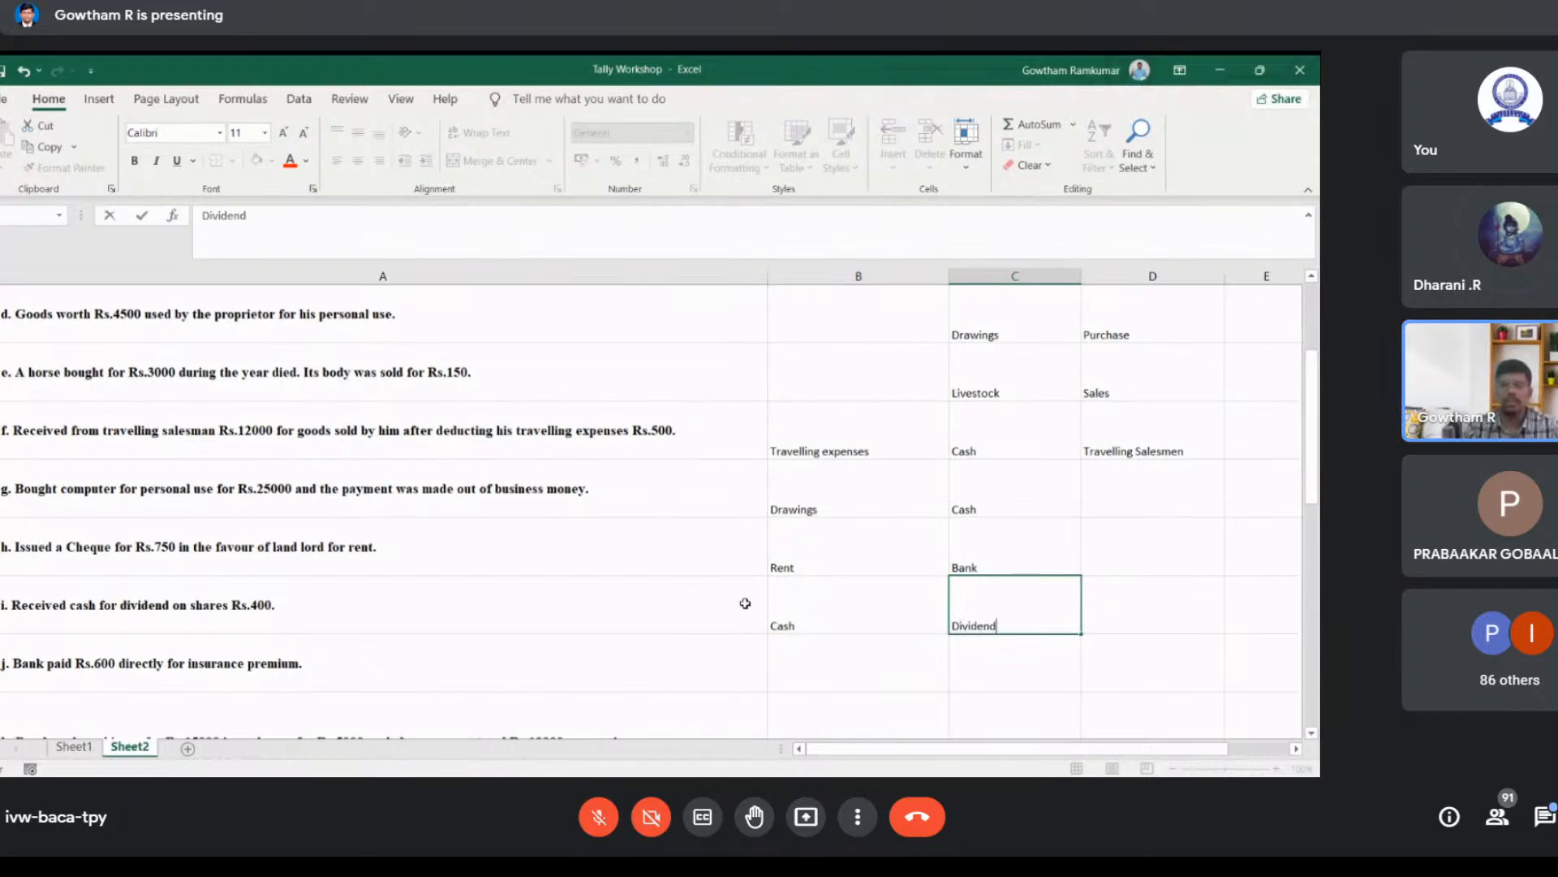
{"action": "key", "text": "Return"}
{"action": "key", "text": "Left"}
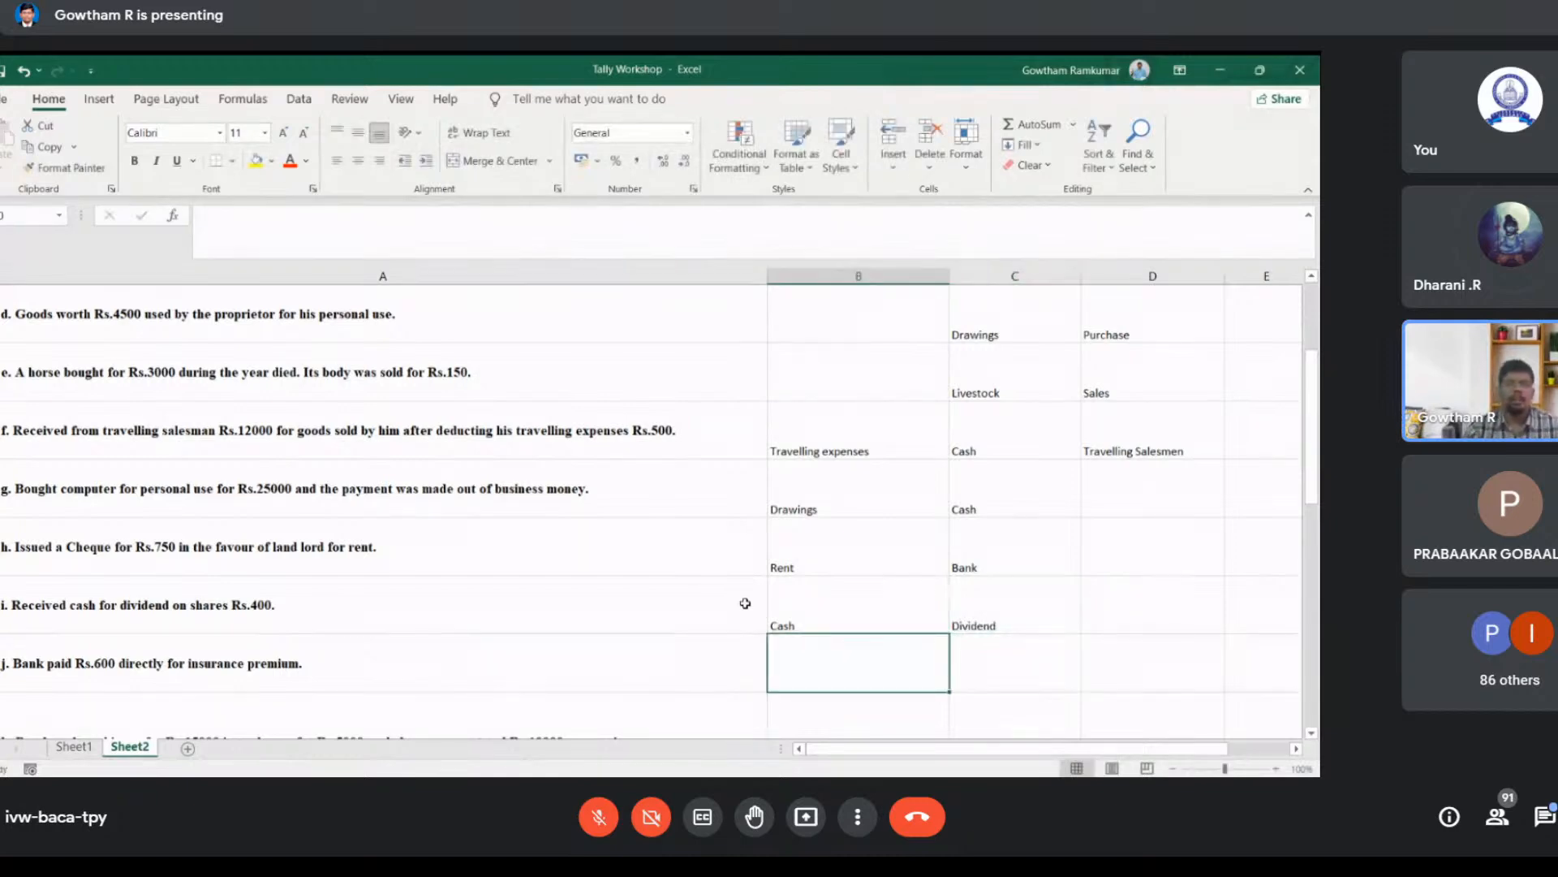
Step: Enter Bank in cell B10 and Drawings in cell C10 for the insurance premium paid directly by the bank
{"action": "scroll", "coordinate": [745, 603], "scroll_direction": "down", "scroll_amount": 1}
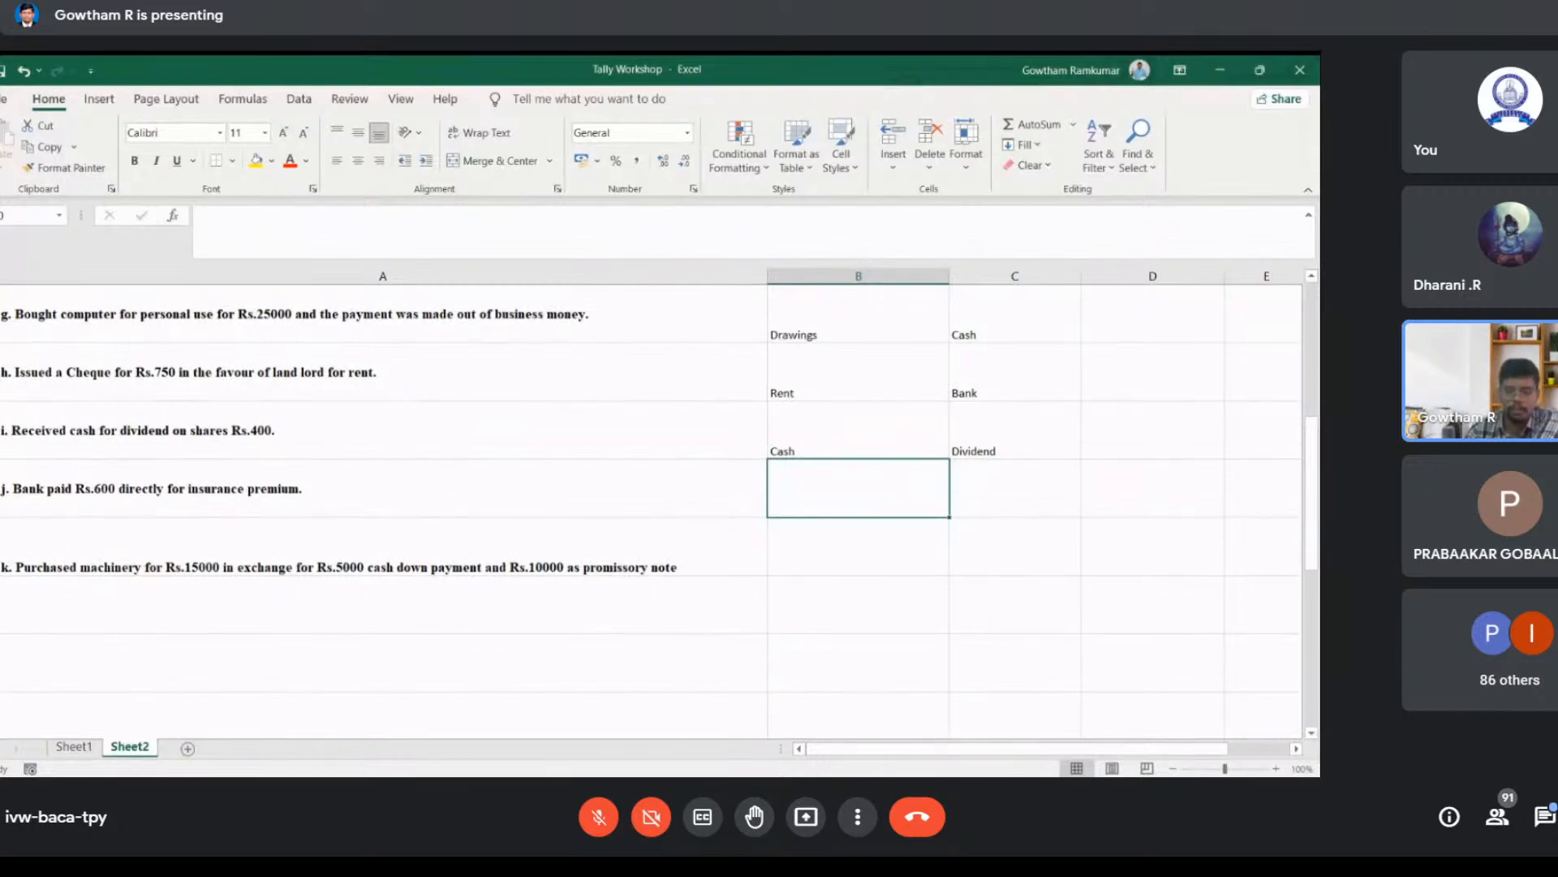
{"action": "key", "text": "alt+Tab"}
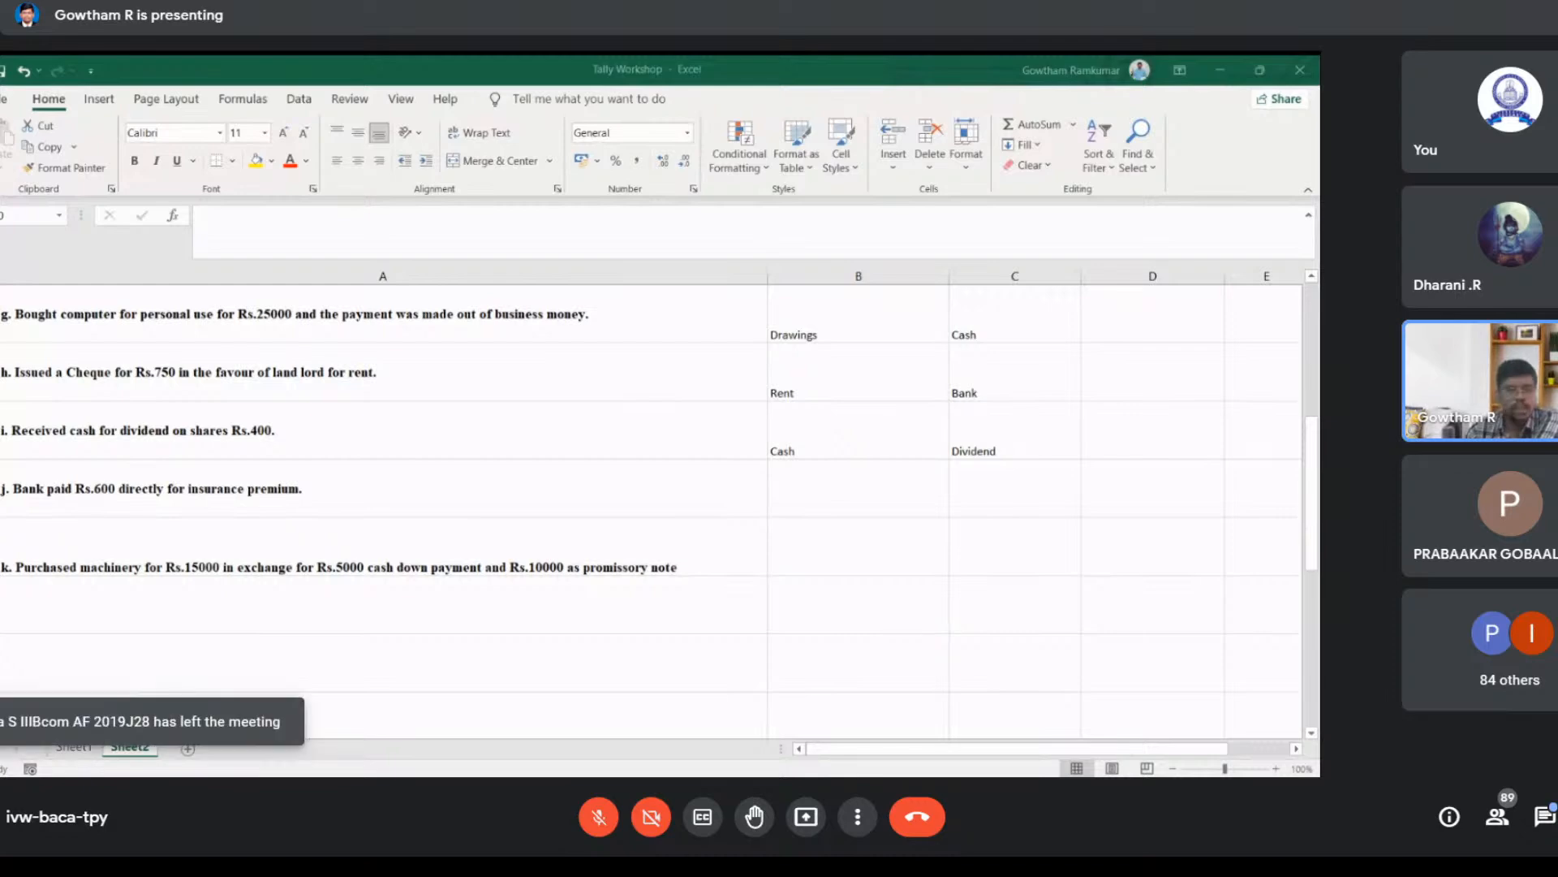
{"action": "left_click", "coordinate": [858, 488]}
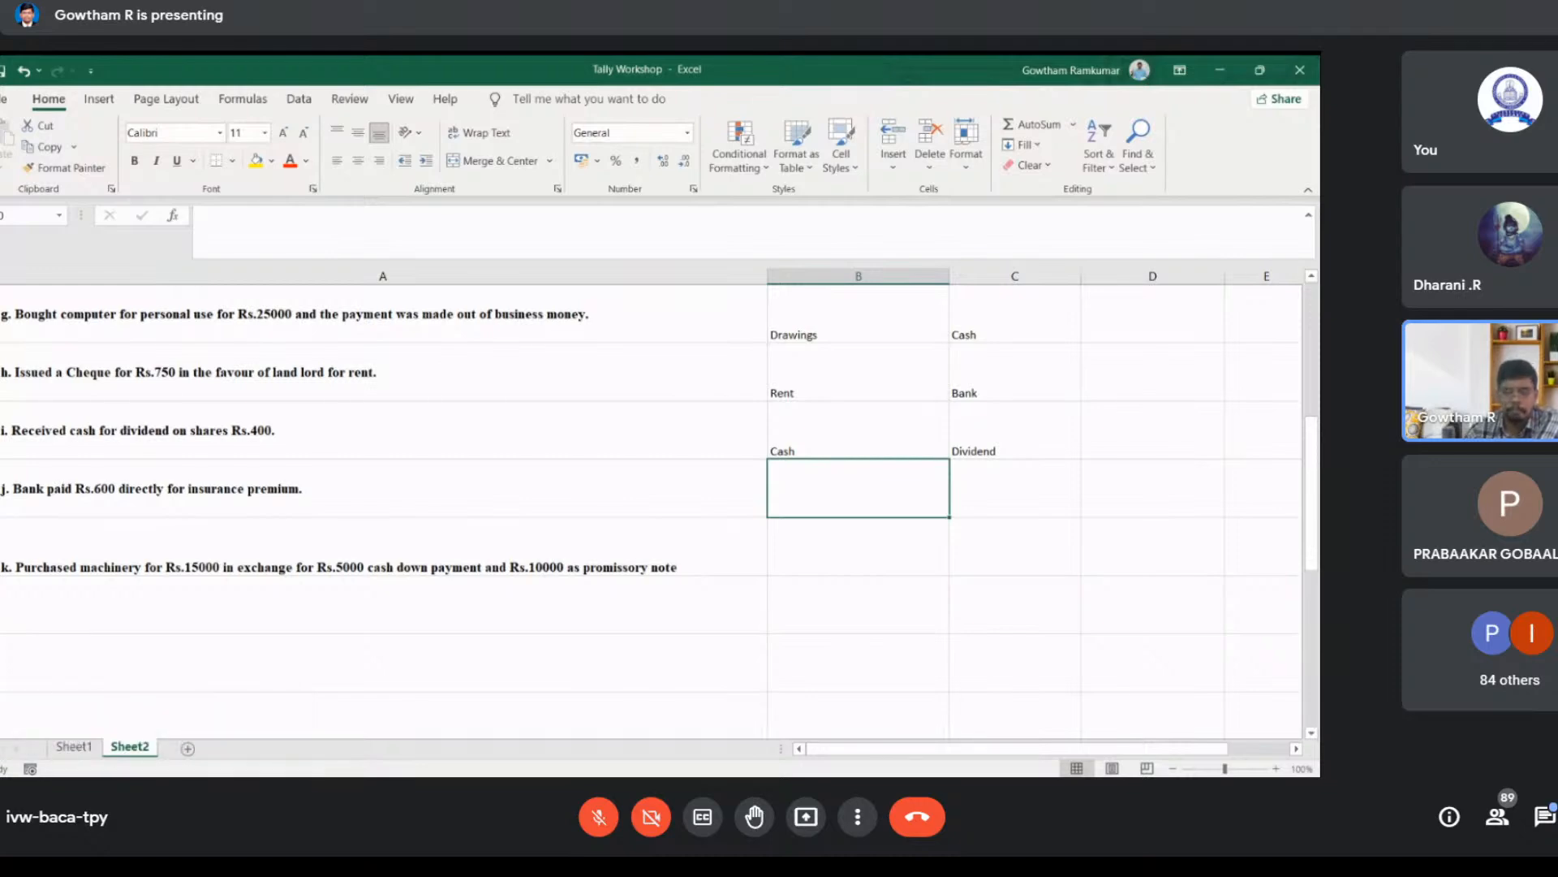
{"action": "key", "text": "alt+Tab"}
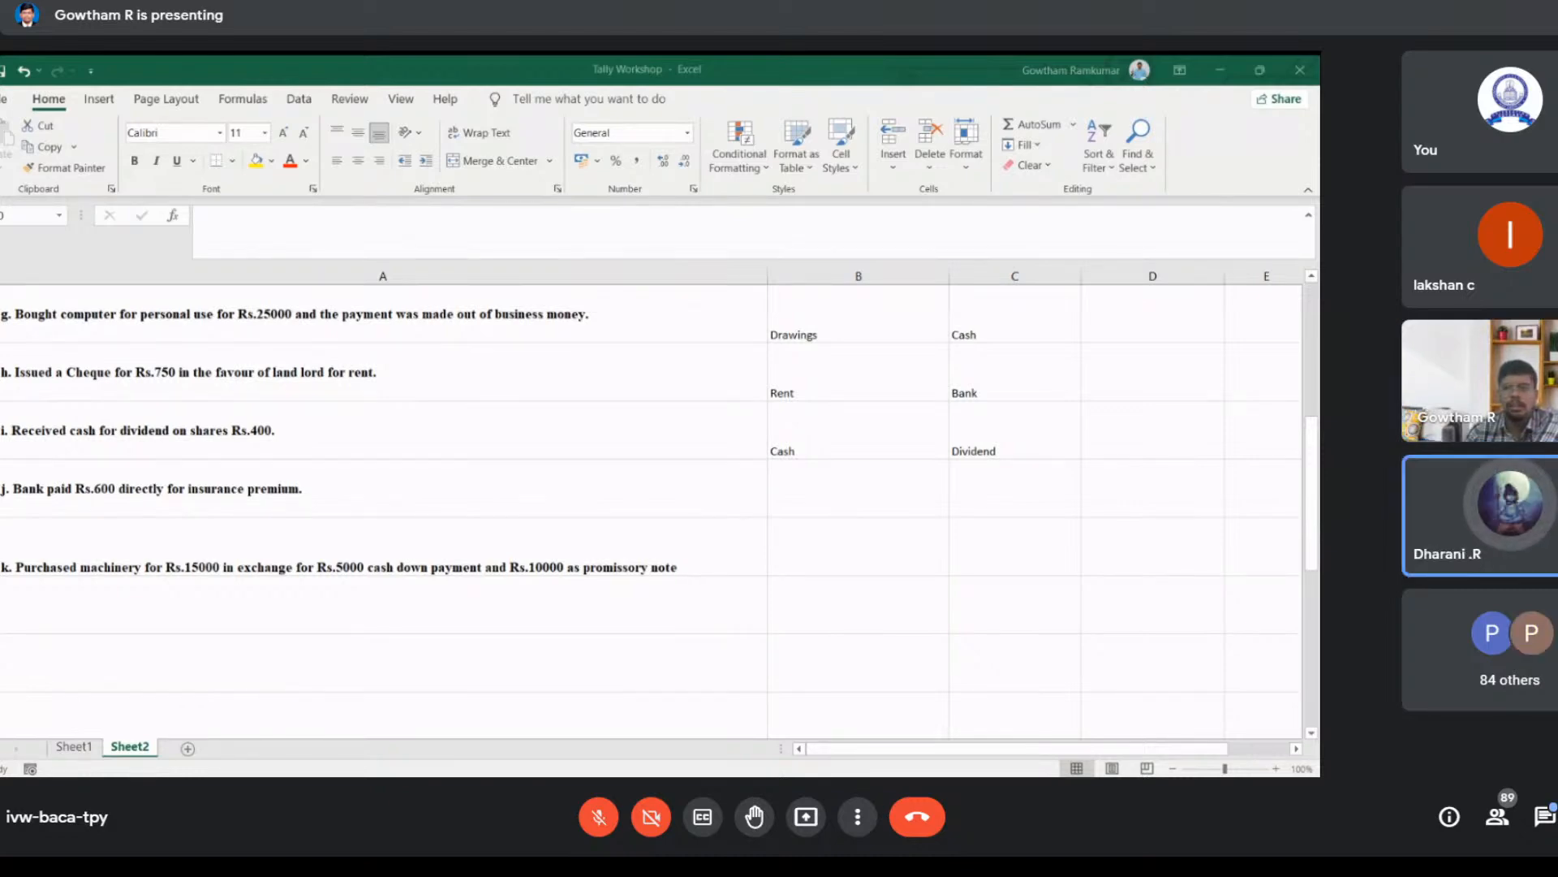
{"action": "left_click", "coordinate": [860, 487]}
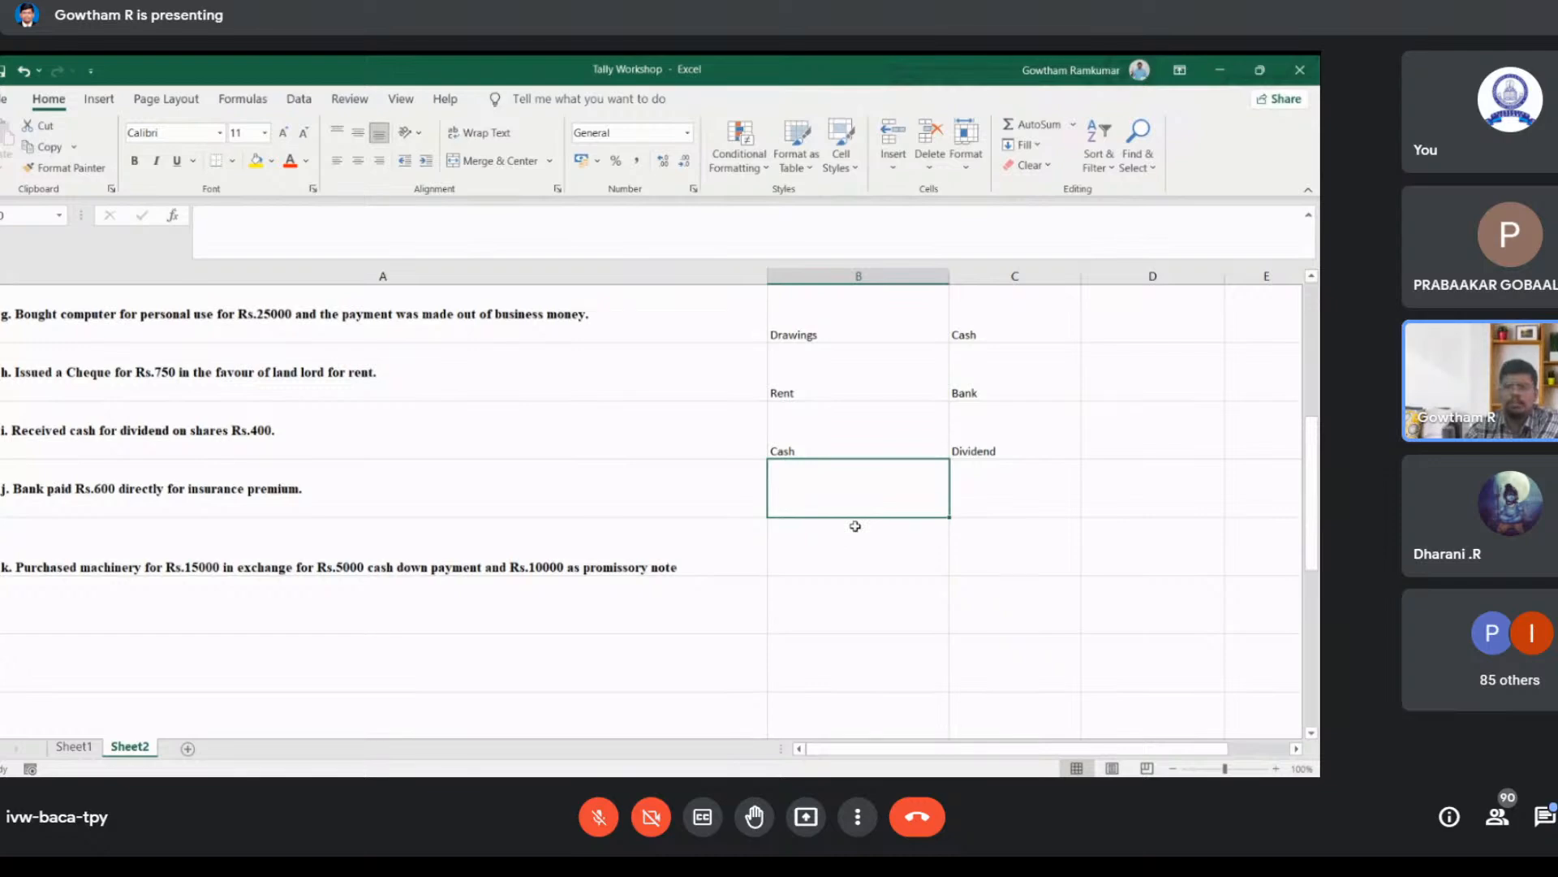
{"action": "left_click", "coordinate": [842, 562]}
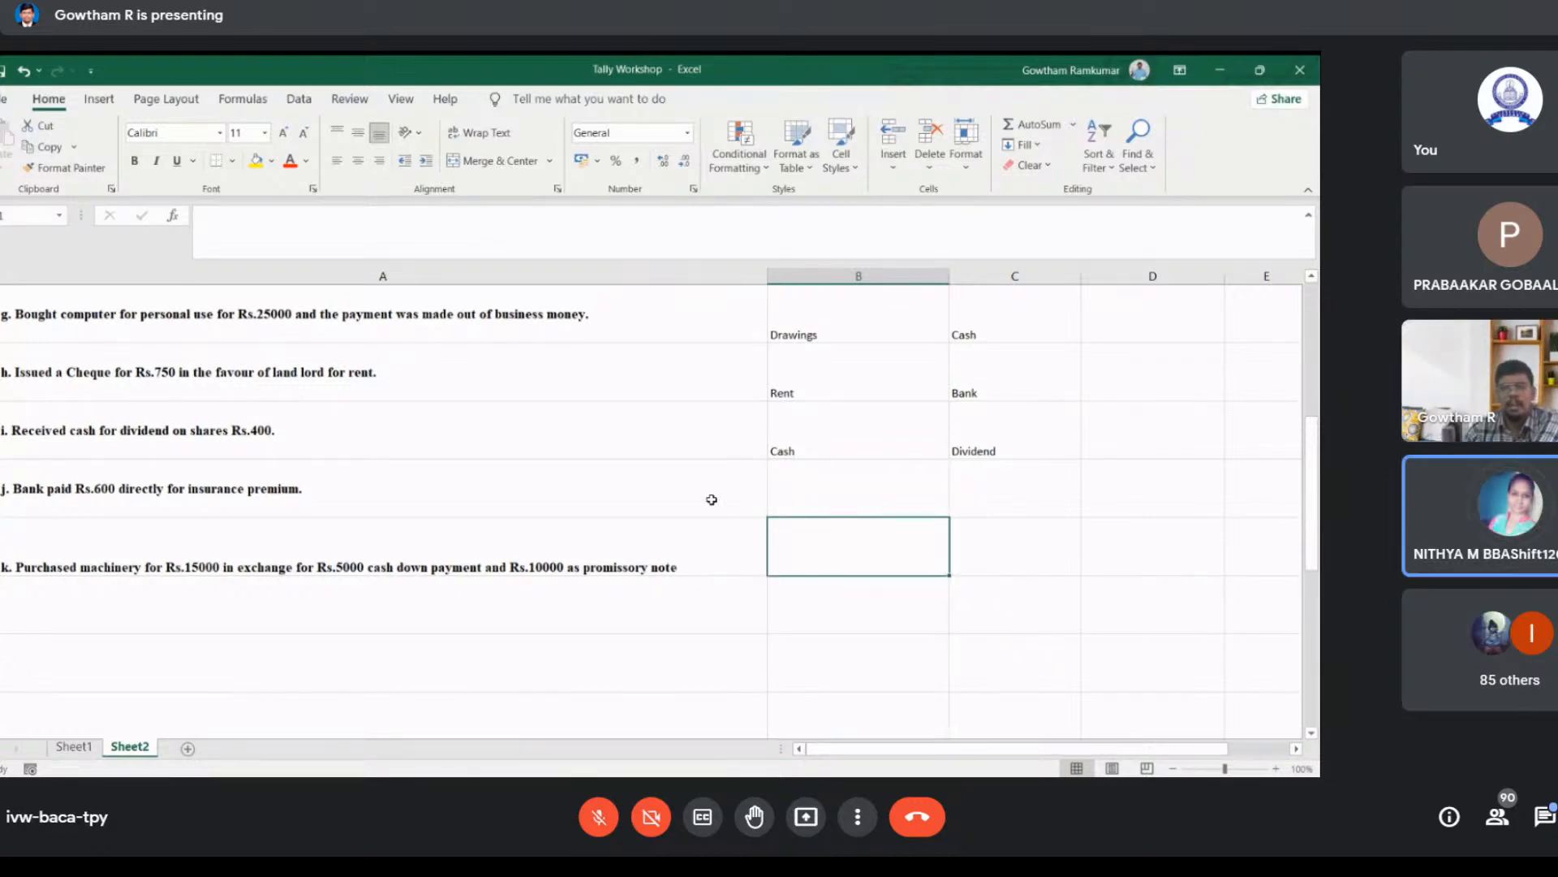
{"action": "left_click", "coordinate": [780, 503]}
{"action": "type", "text": "Bank"}
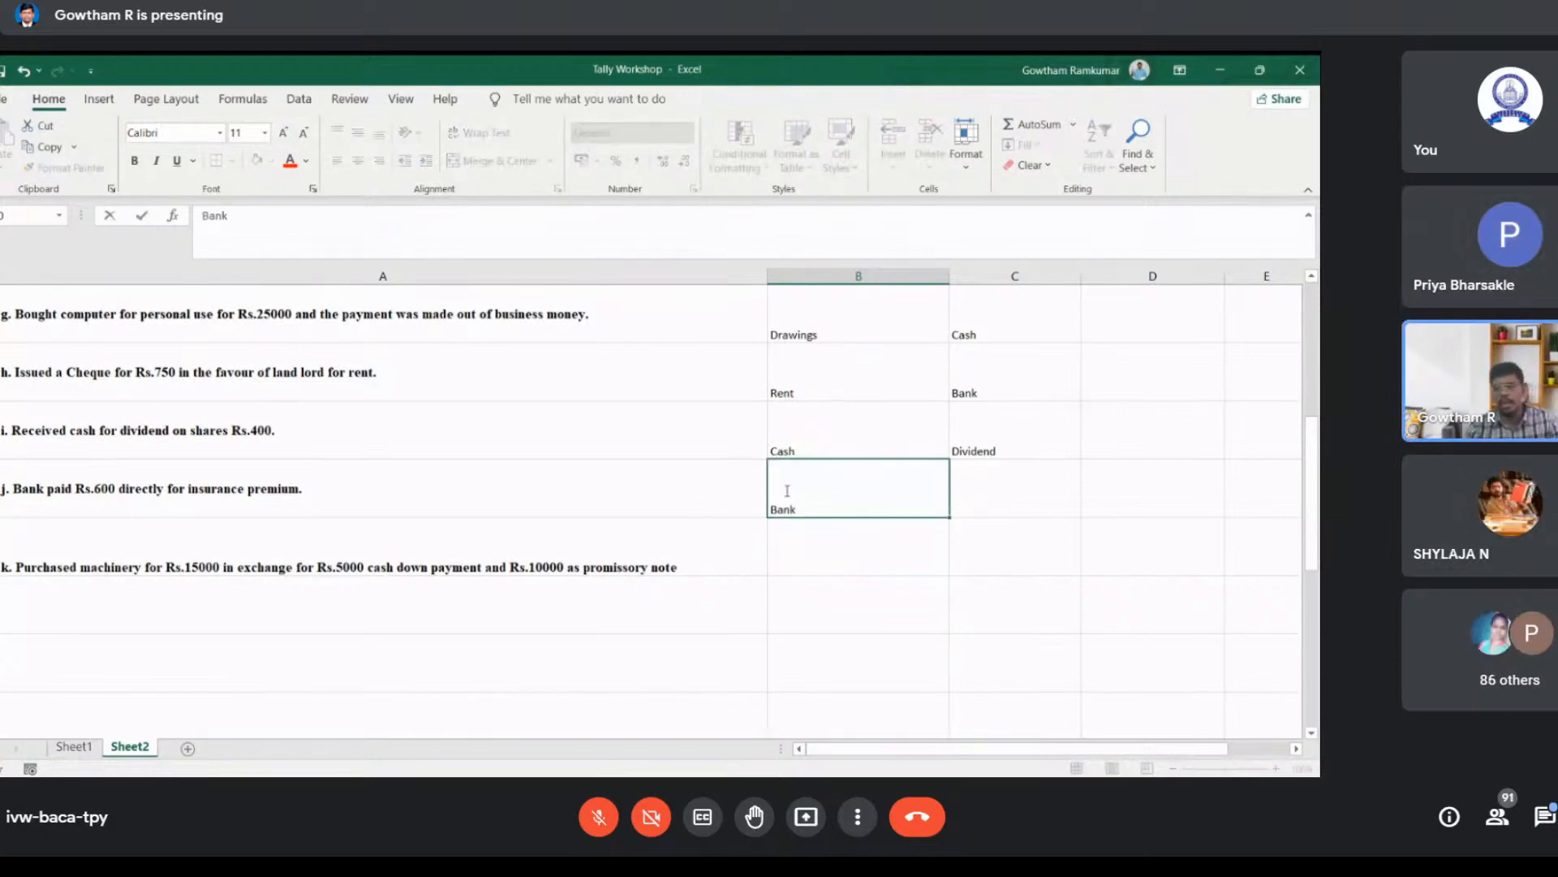
{"action": "key", "text": "Tab"}
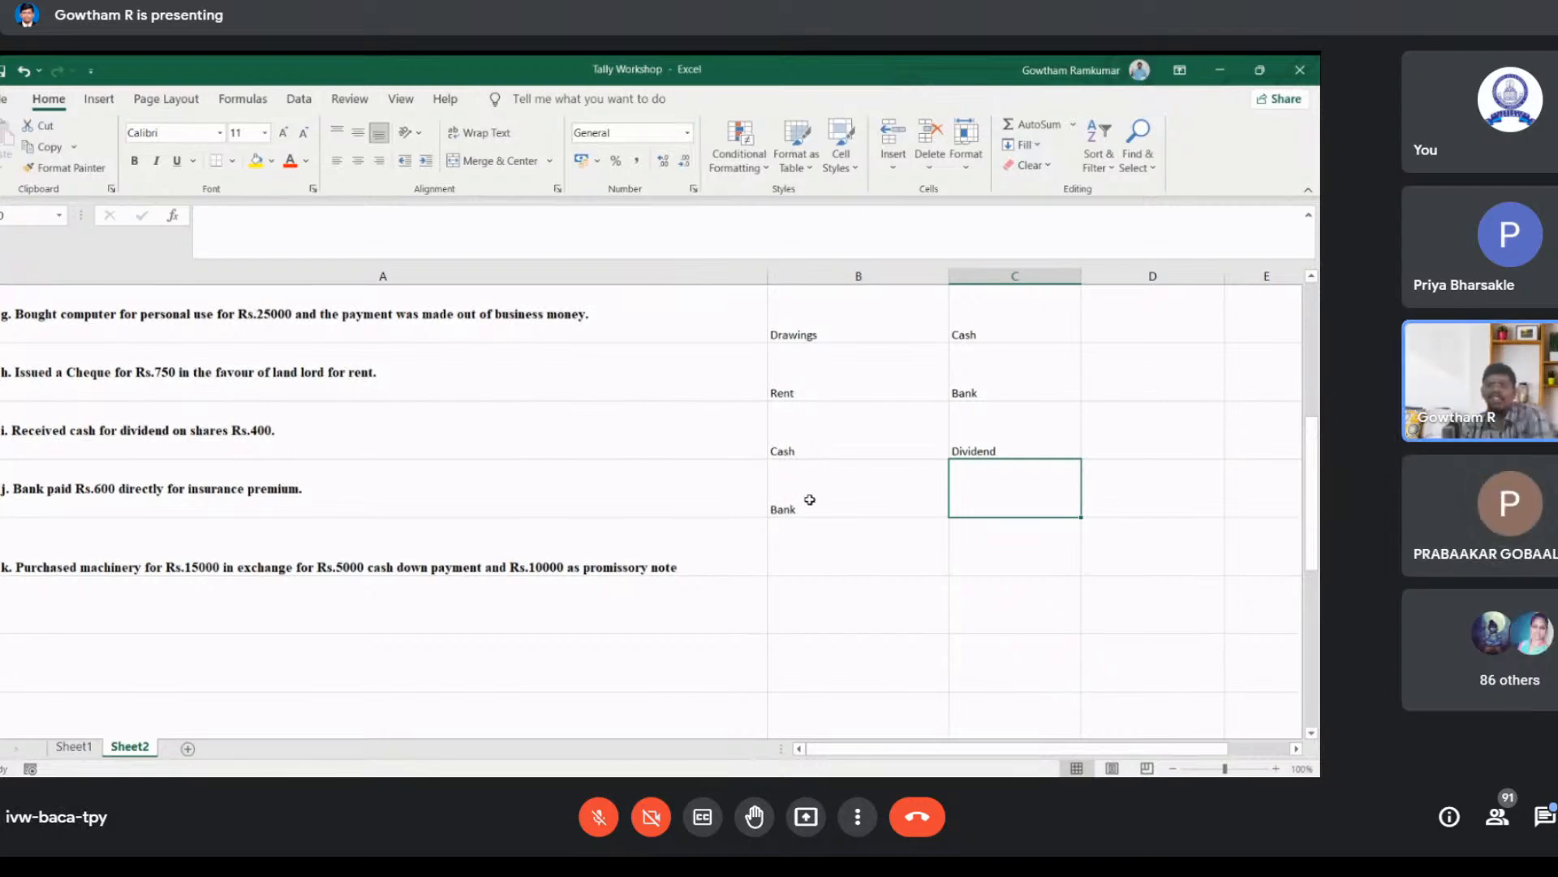
{"action": "type", "text": "Drawings"}
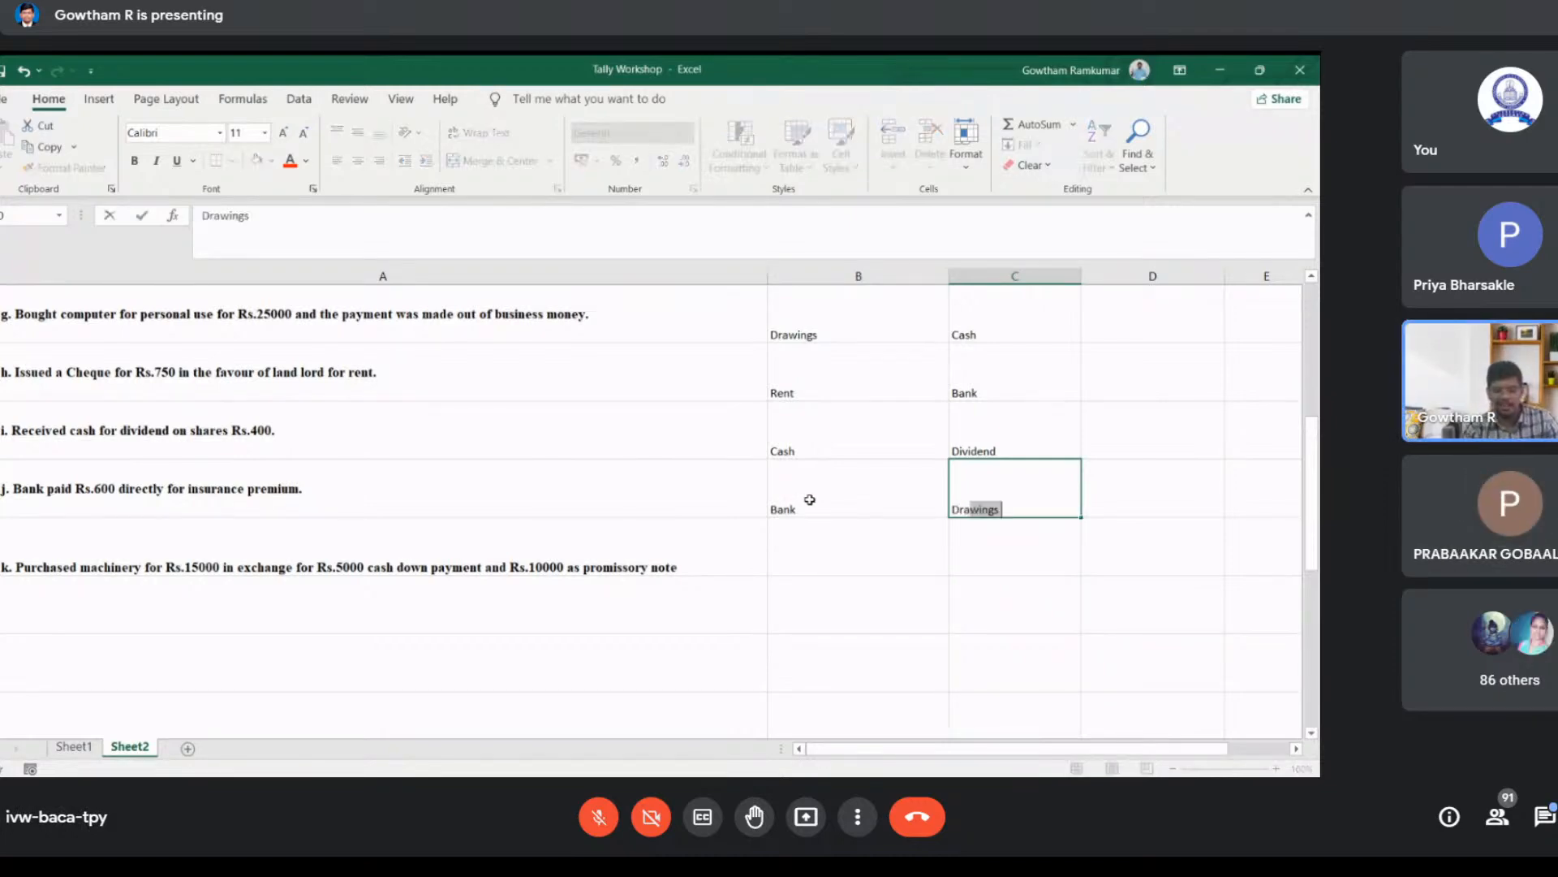
{"action": "key", "text": "Return"}
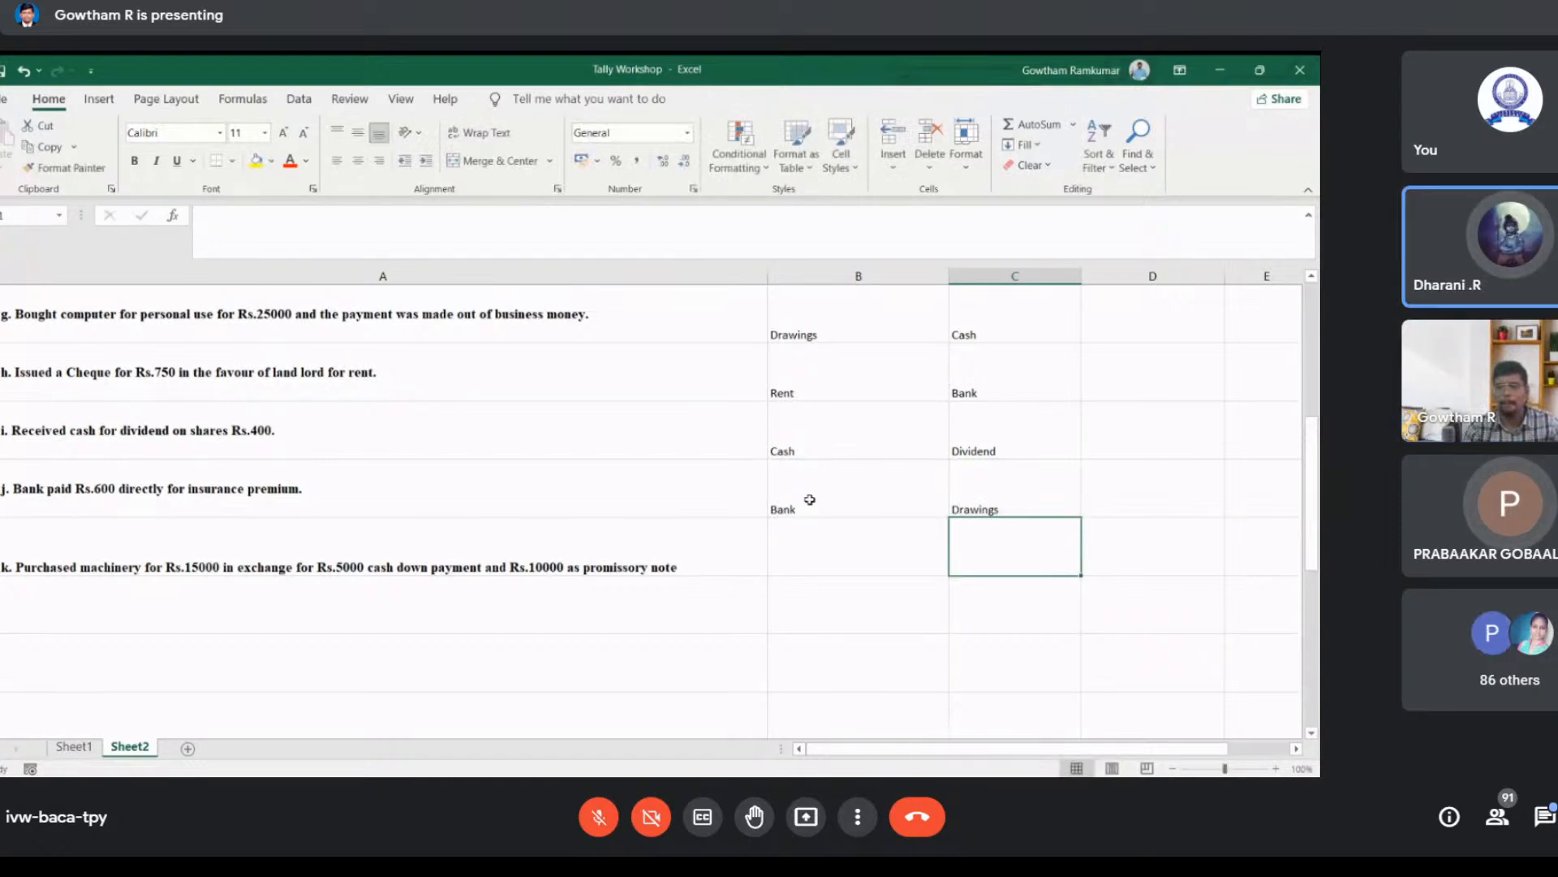
{"action": "key", "text": "Up"}
{"action": "left_click", "coordinate": [810, 499]}
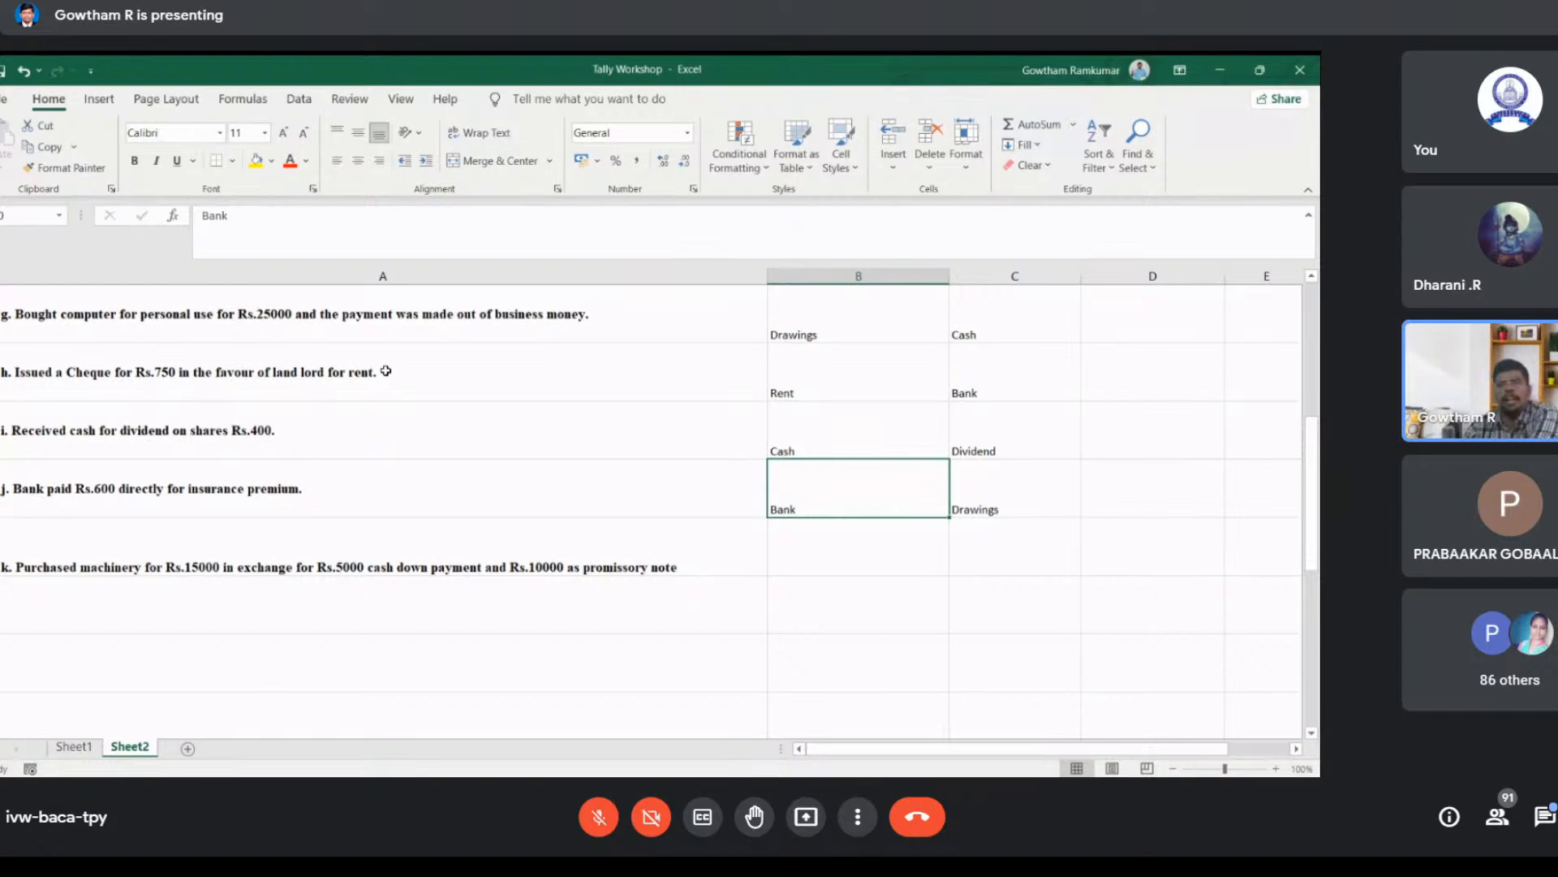
Step: Zoom out and review the listed transactions against the ledger accounts identified so far
{"action": "left_click", "coordinate": [1172, 769]}
{"action": "left_click", "coordinate": [1173, 769]}
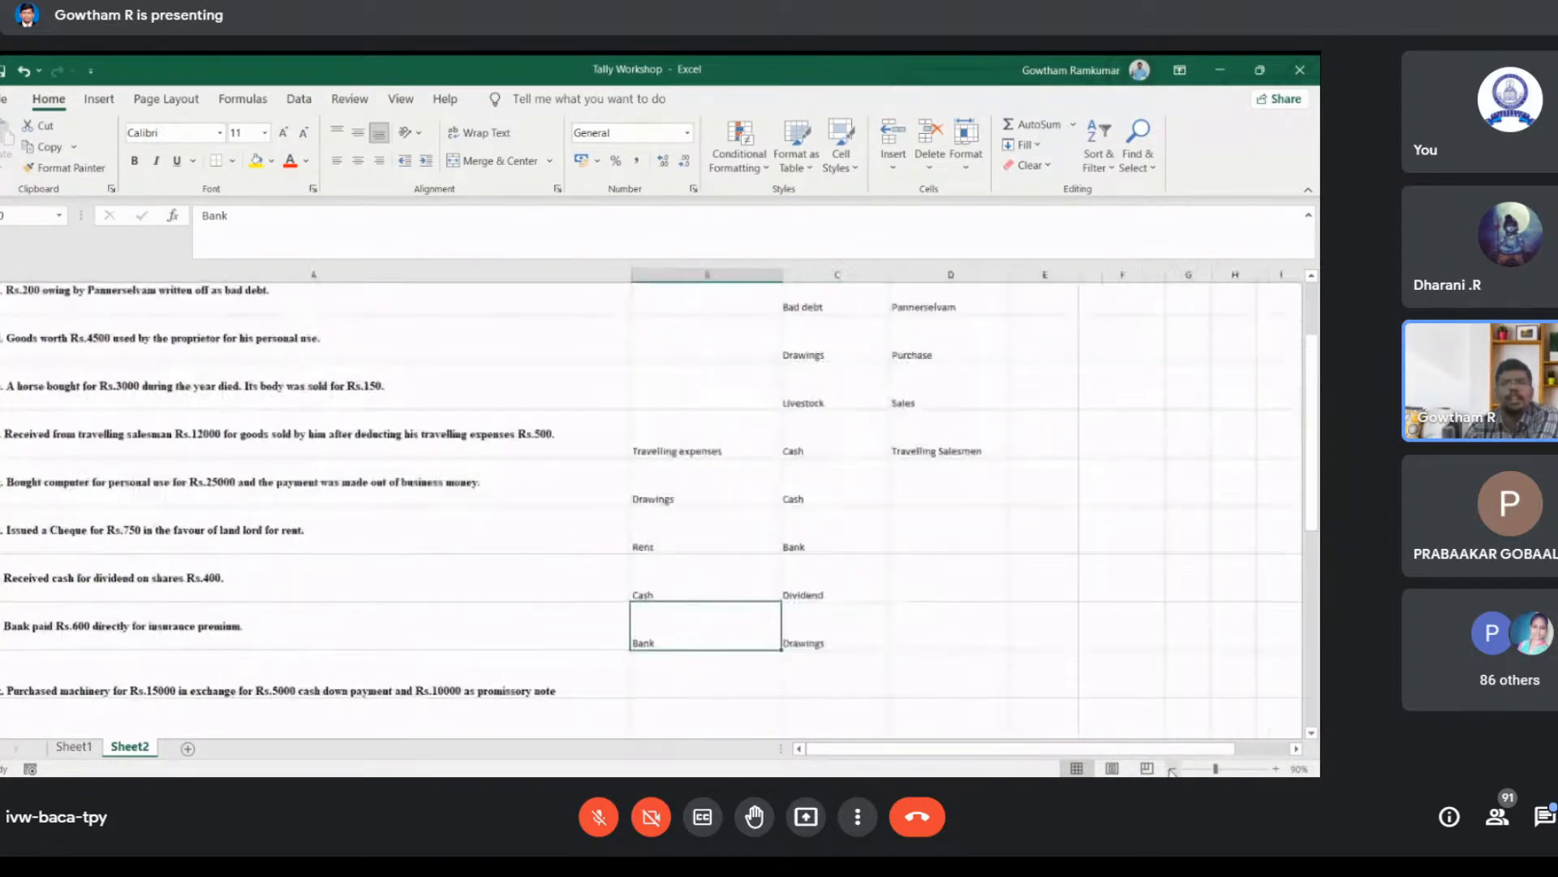
{"action": "scroll", "coordinate": [1192, 622], "scroll_direction": "up", "scroll_amount": 2}
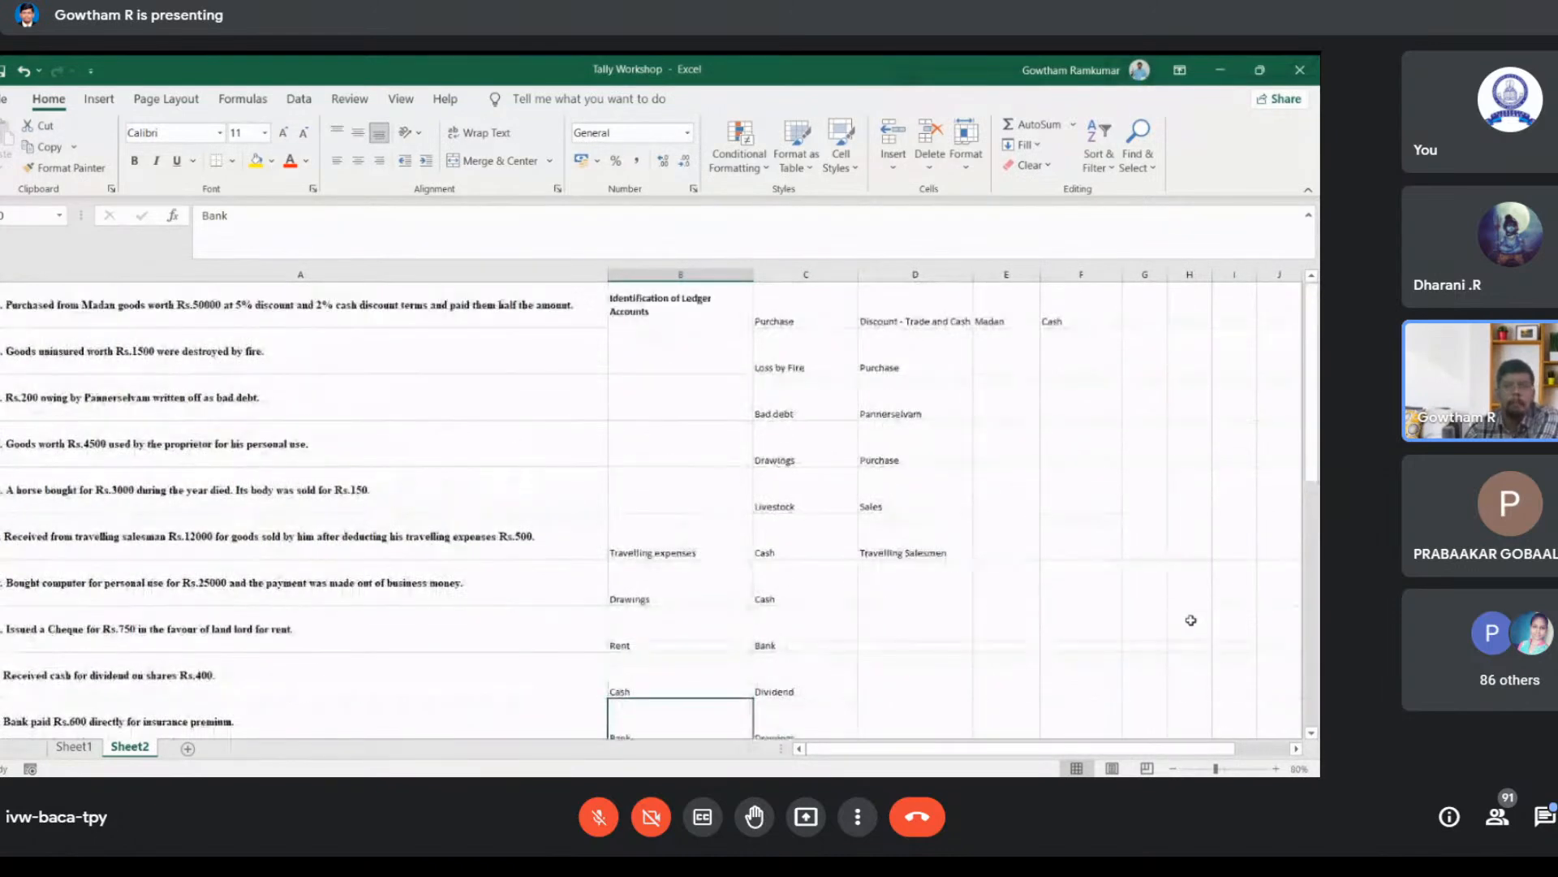
{"action": "scroll", "coordinate": [1190, 620], "scroll_direction": "down", "scroll_amount": 3}
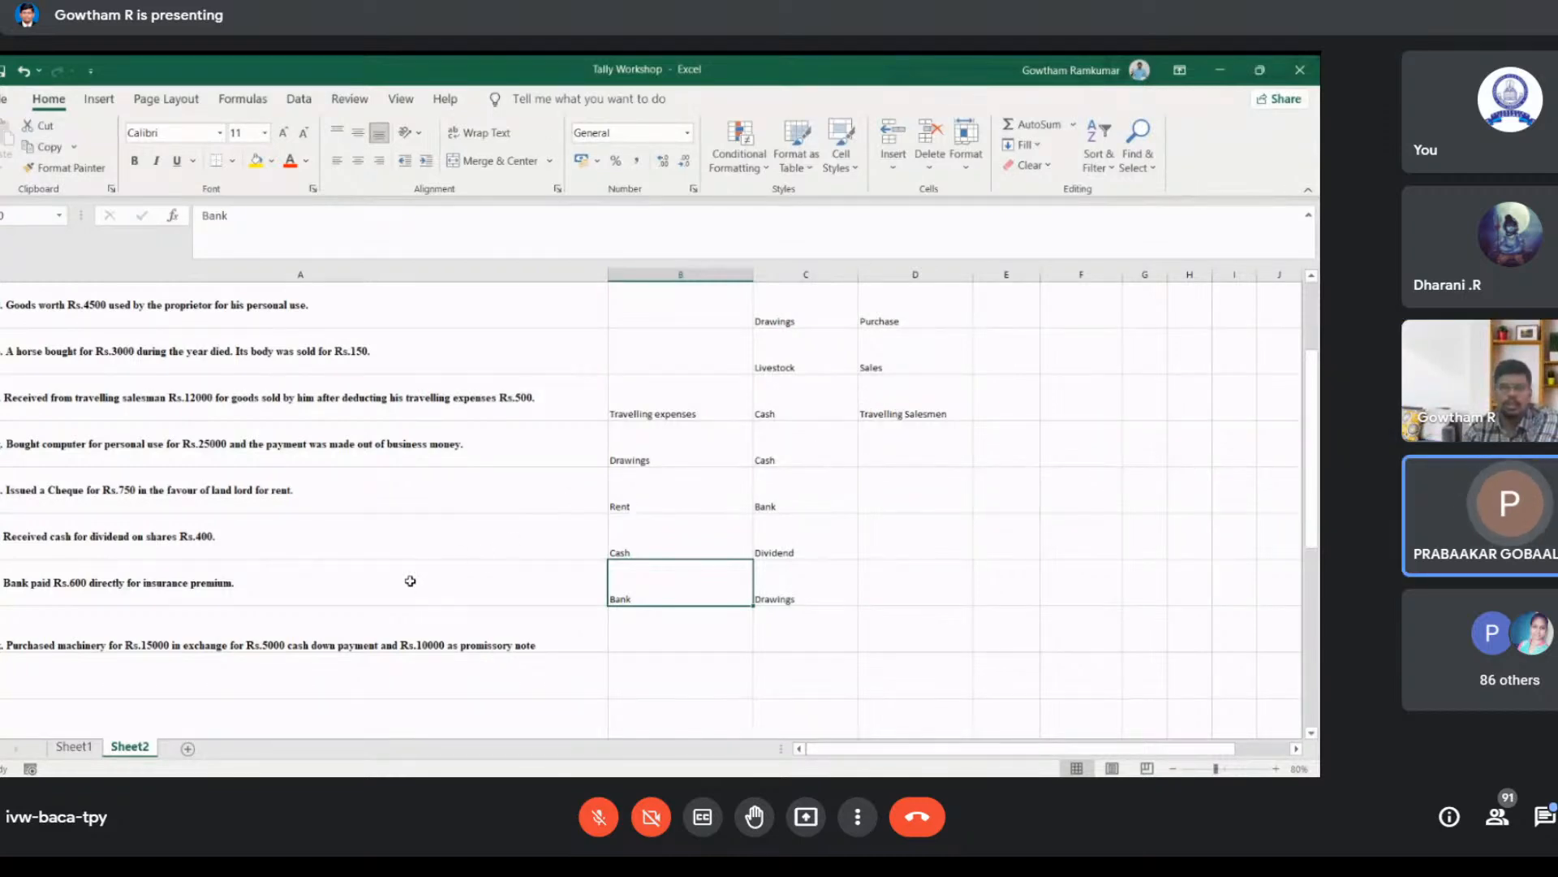
{"action": "scroll", "coordinate": [411, 582], "scroll_direction": "up", "scroll_amount": 1}
{"action": "scroll", "coordinate": [411, 582], "scroll_direction": "down", "scroll_amount": 1}
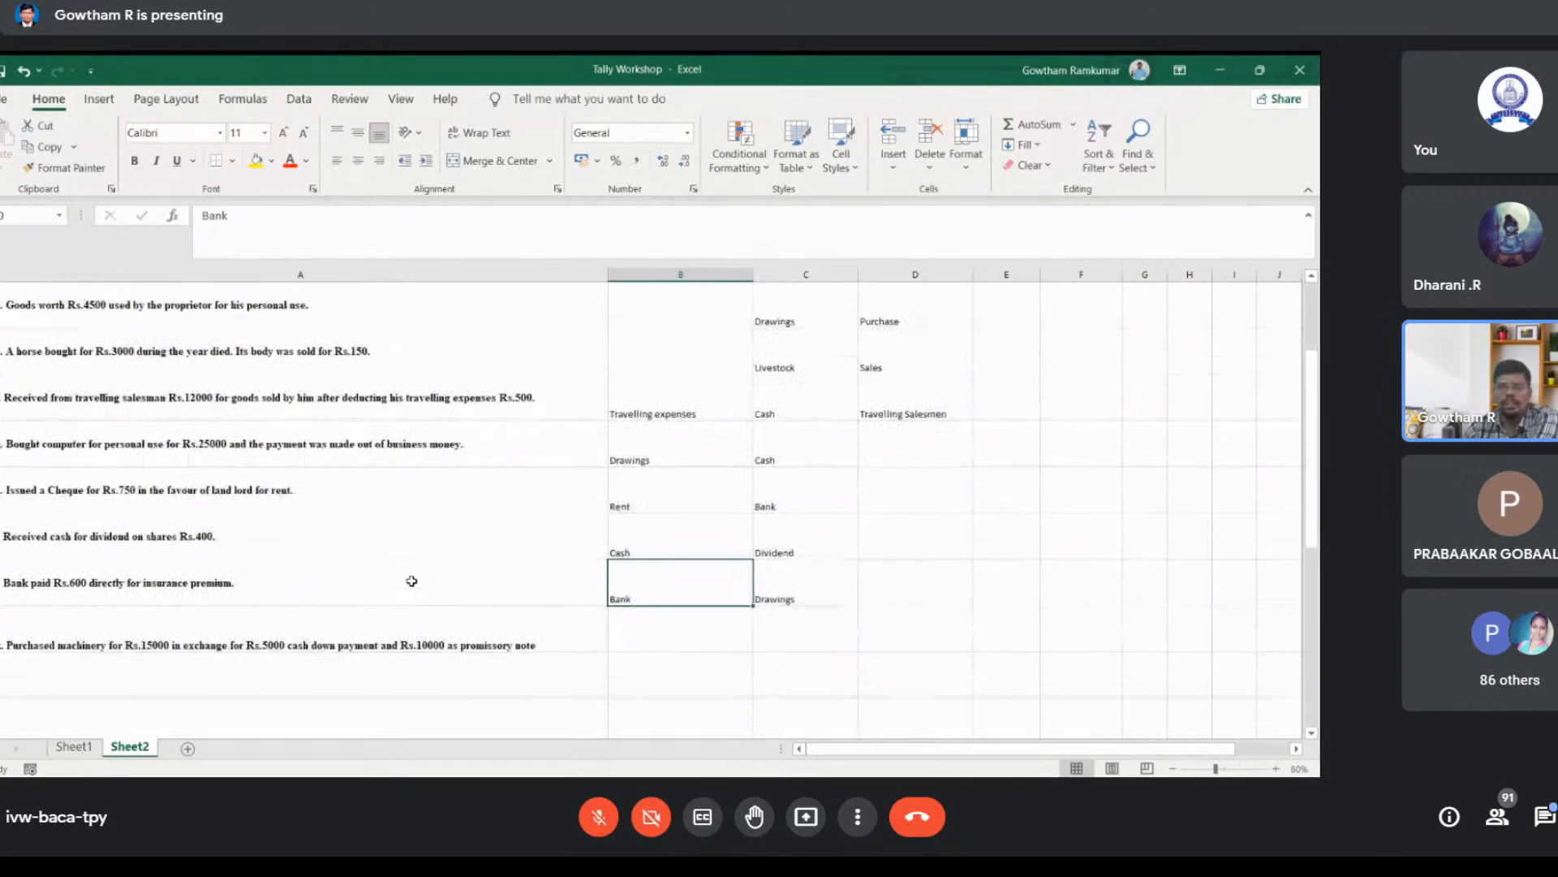
{"action": "scroll", "coordinate": [411, 582], "scroll_direction": "up", "scroll_amount": 1}
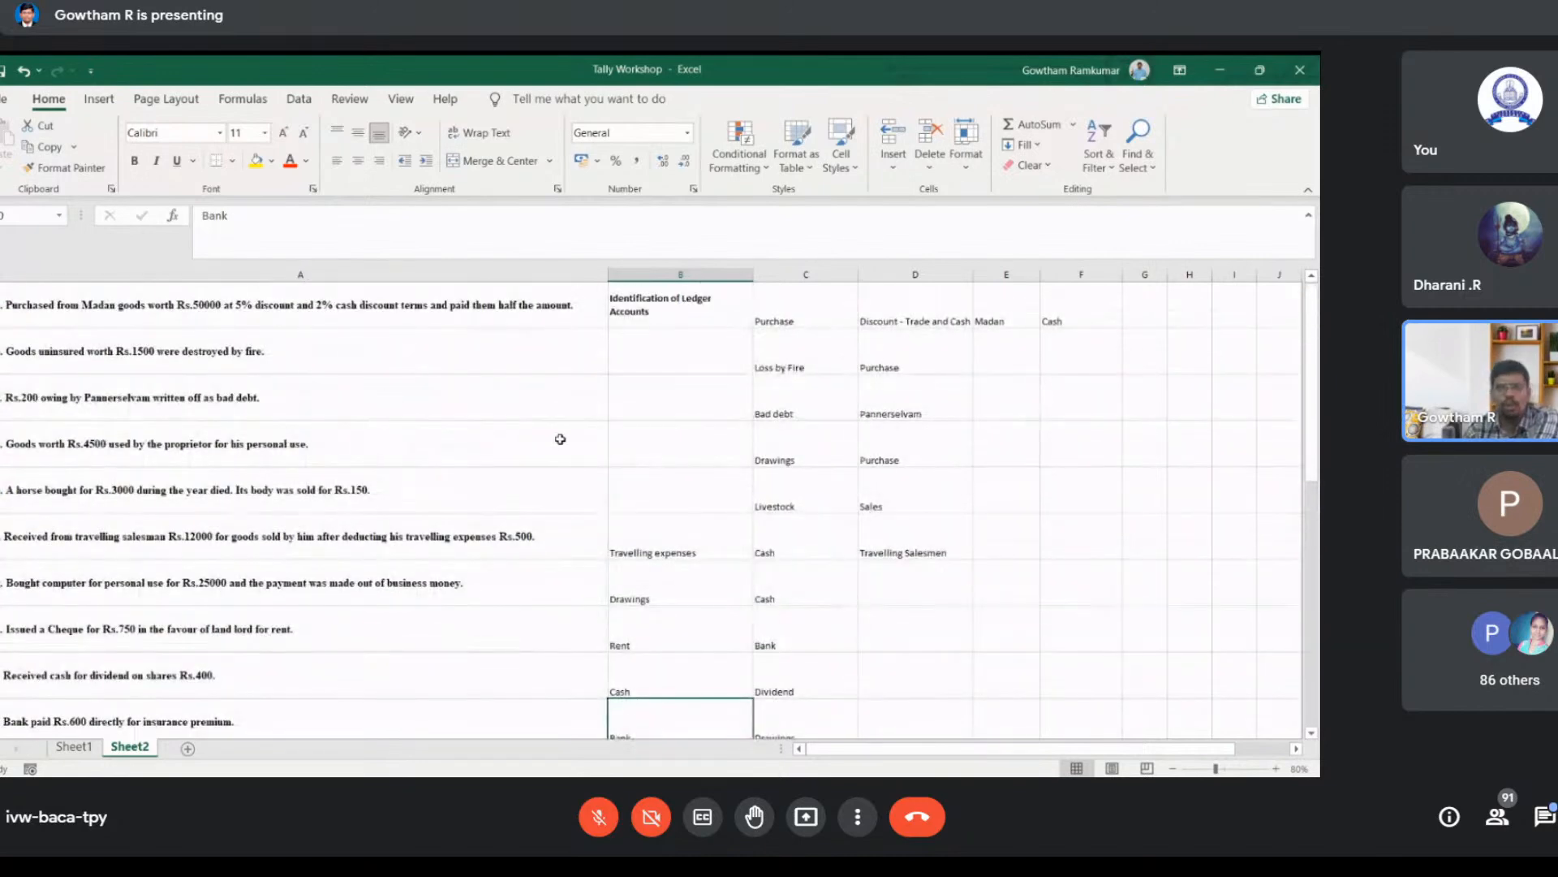
{"action": "scroll", "coordinate": [1315, 439], "scroll_direction": "down", "scroll_amount": 1}
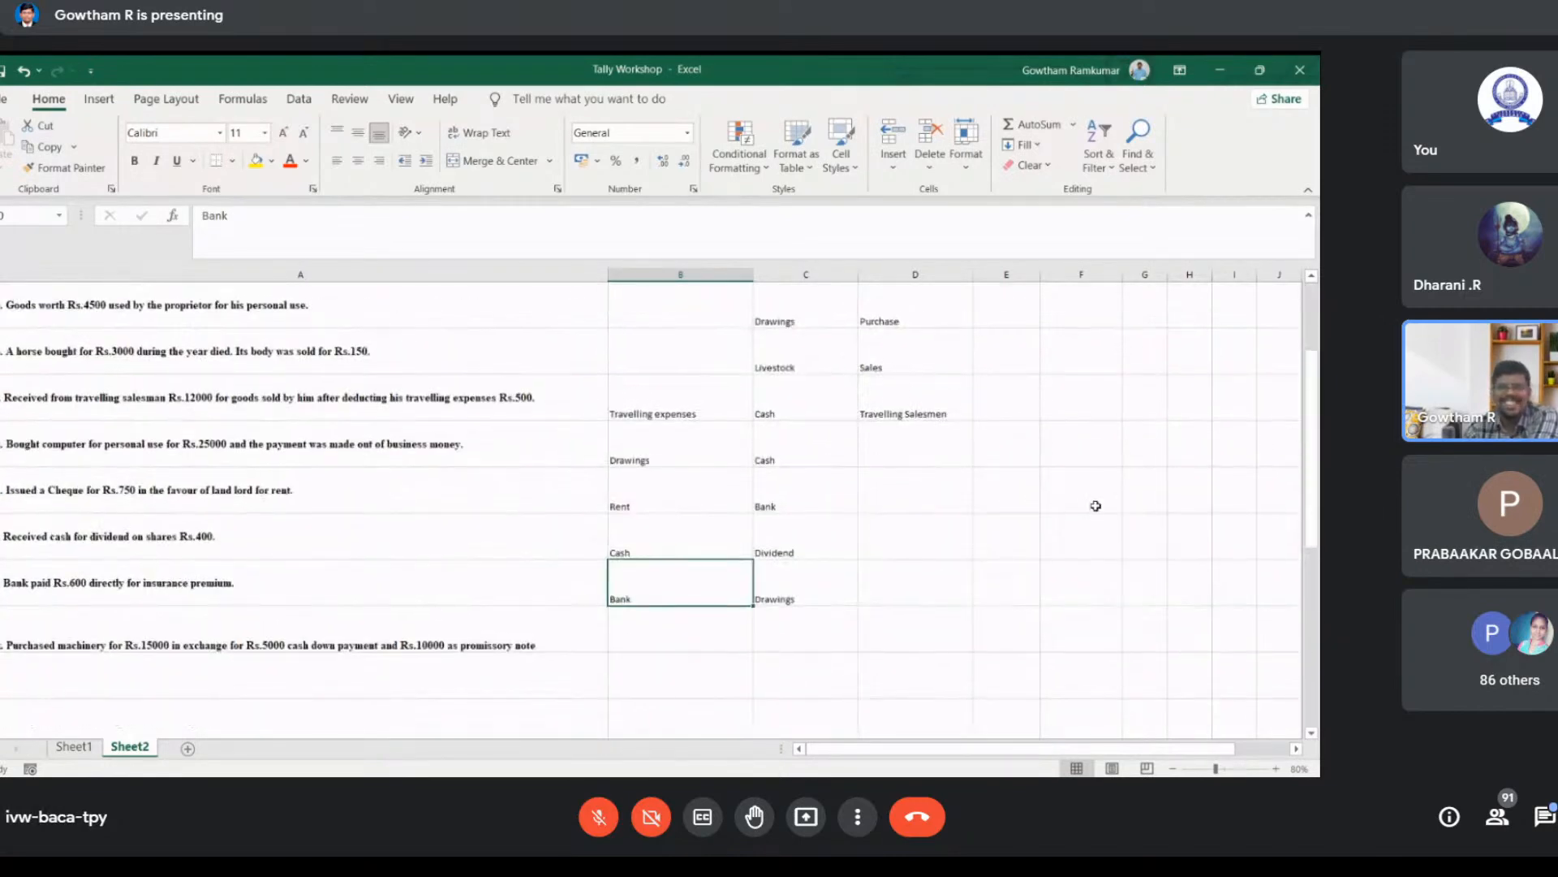
{"action": "scroll", "coordinate": [1096, 506], "scroll_direction": "up", "scroll_amount": 1}
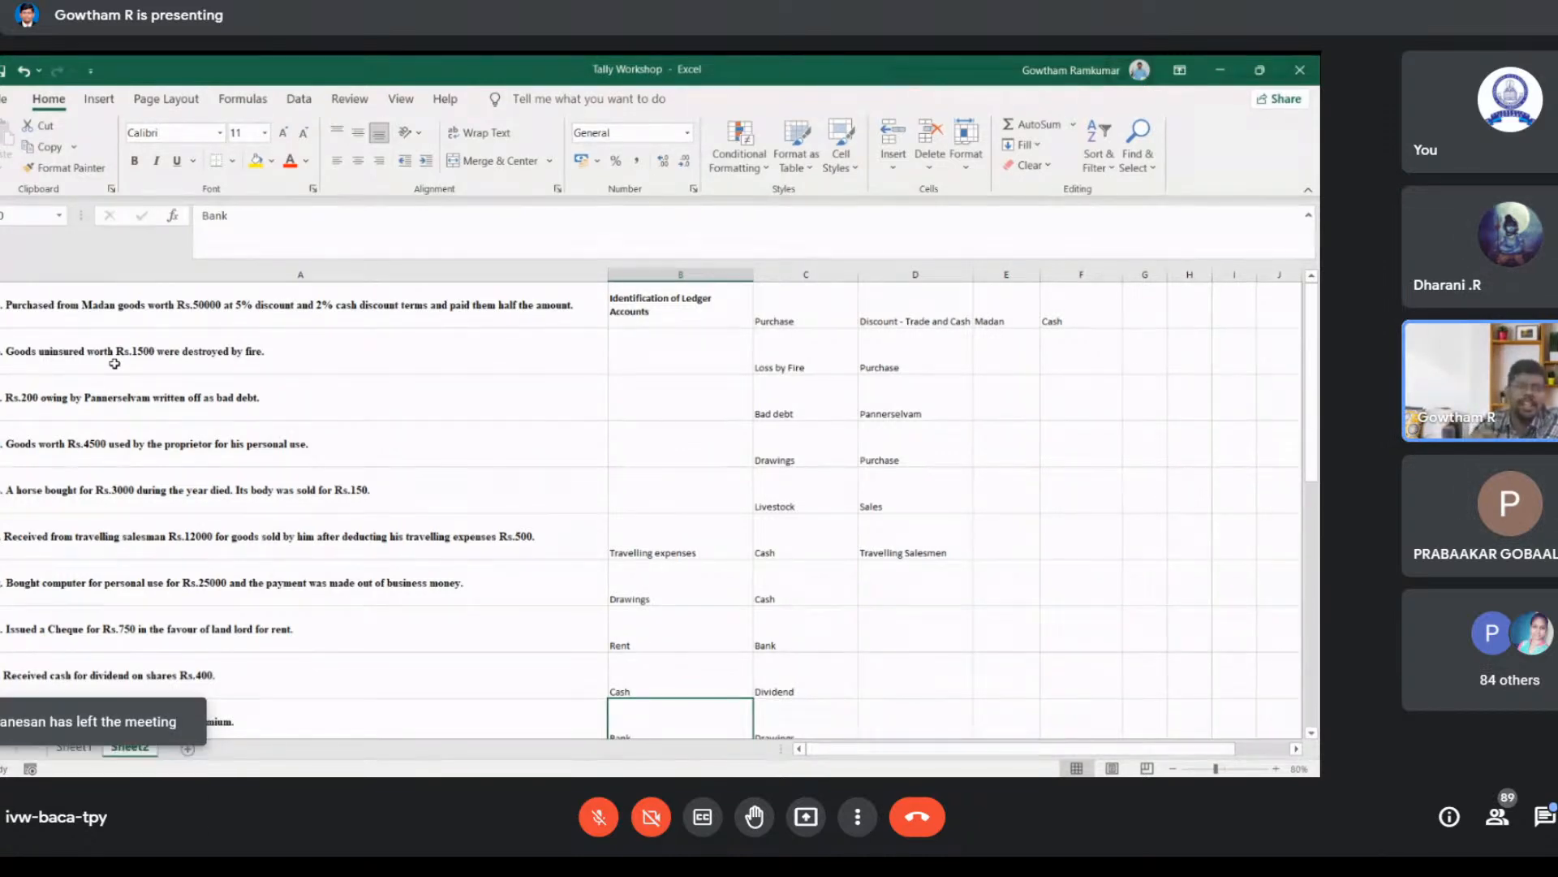
{"action": "scroll", "coordinate": [114, 363], "scroll_direction": "down", "scroll_amount": 1}
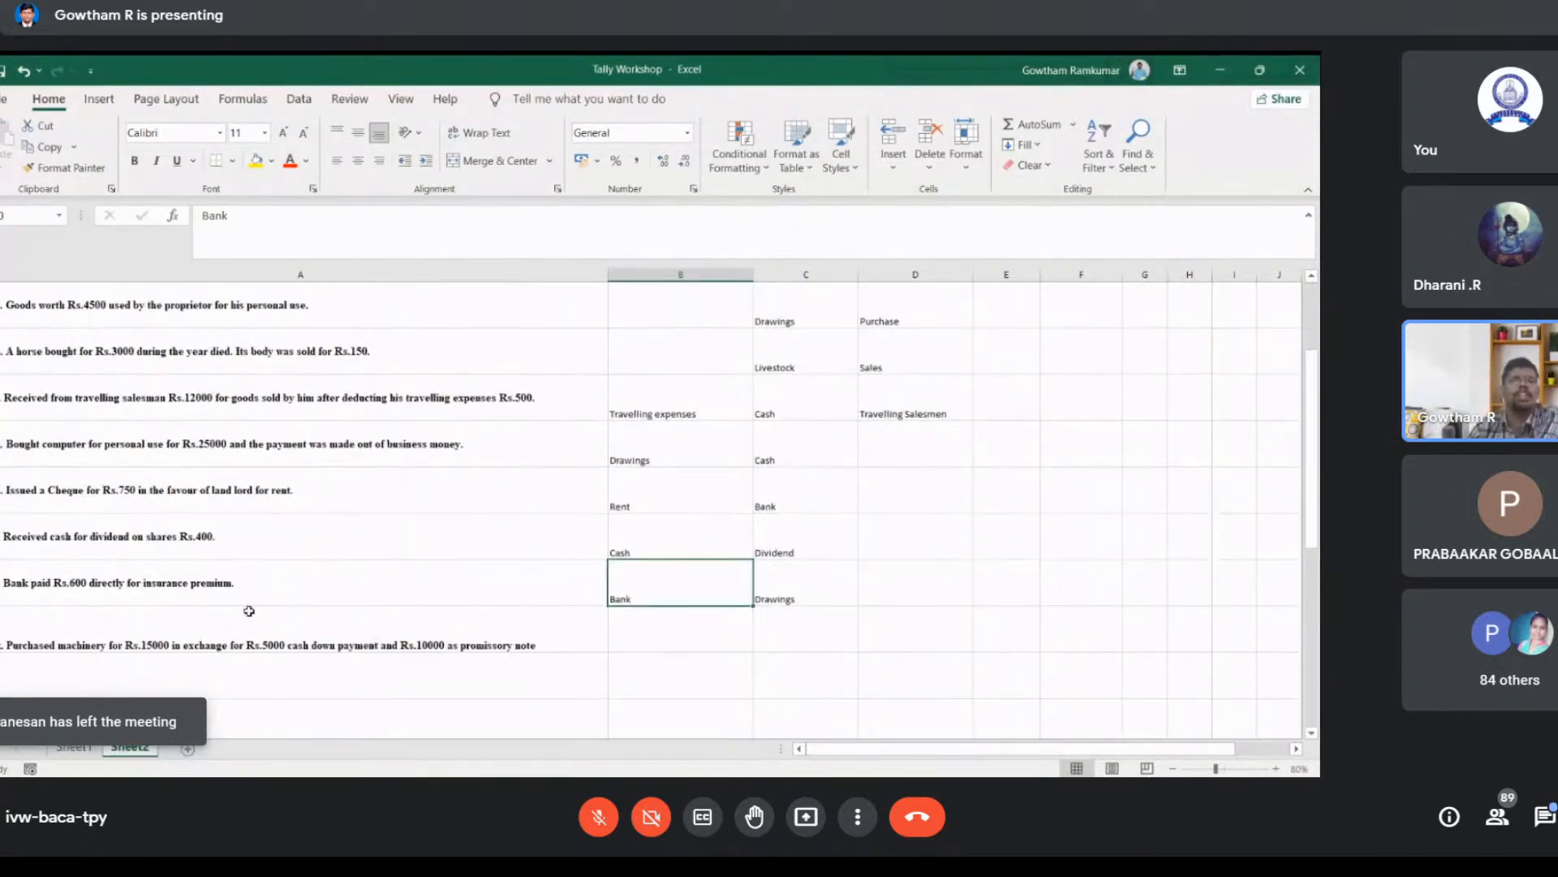
{"action": "left_click", "coordinate": [256, 590]}
{"action": "double_click", "coordinate": [256, 590]}
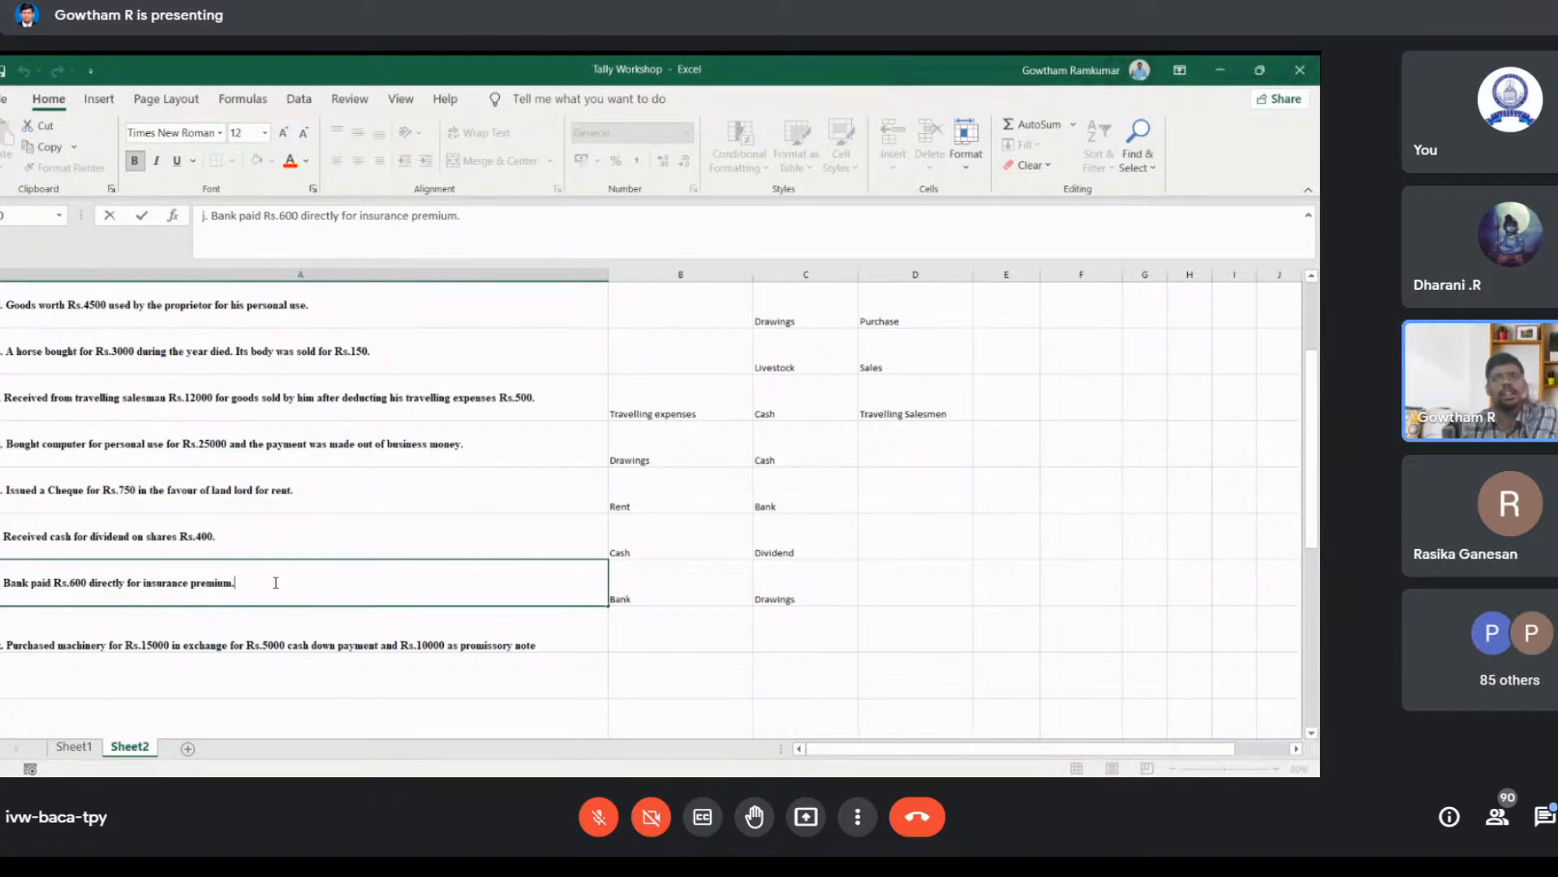
{"action": "left_click", "coordinate": [333, 536]}
{"action": "scroll", "coordinate": [333, 536], "scroll_direction": "up", "scroll_amount": 1}
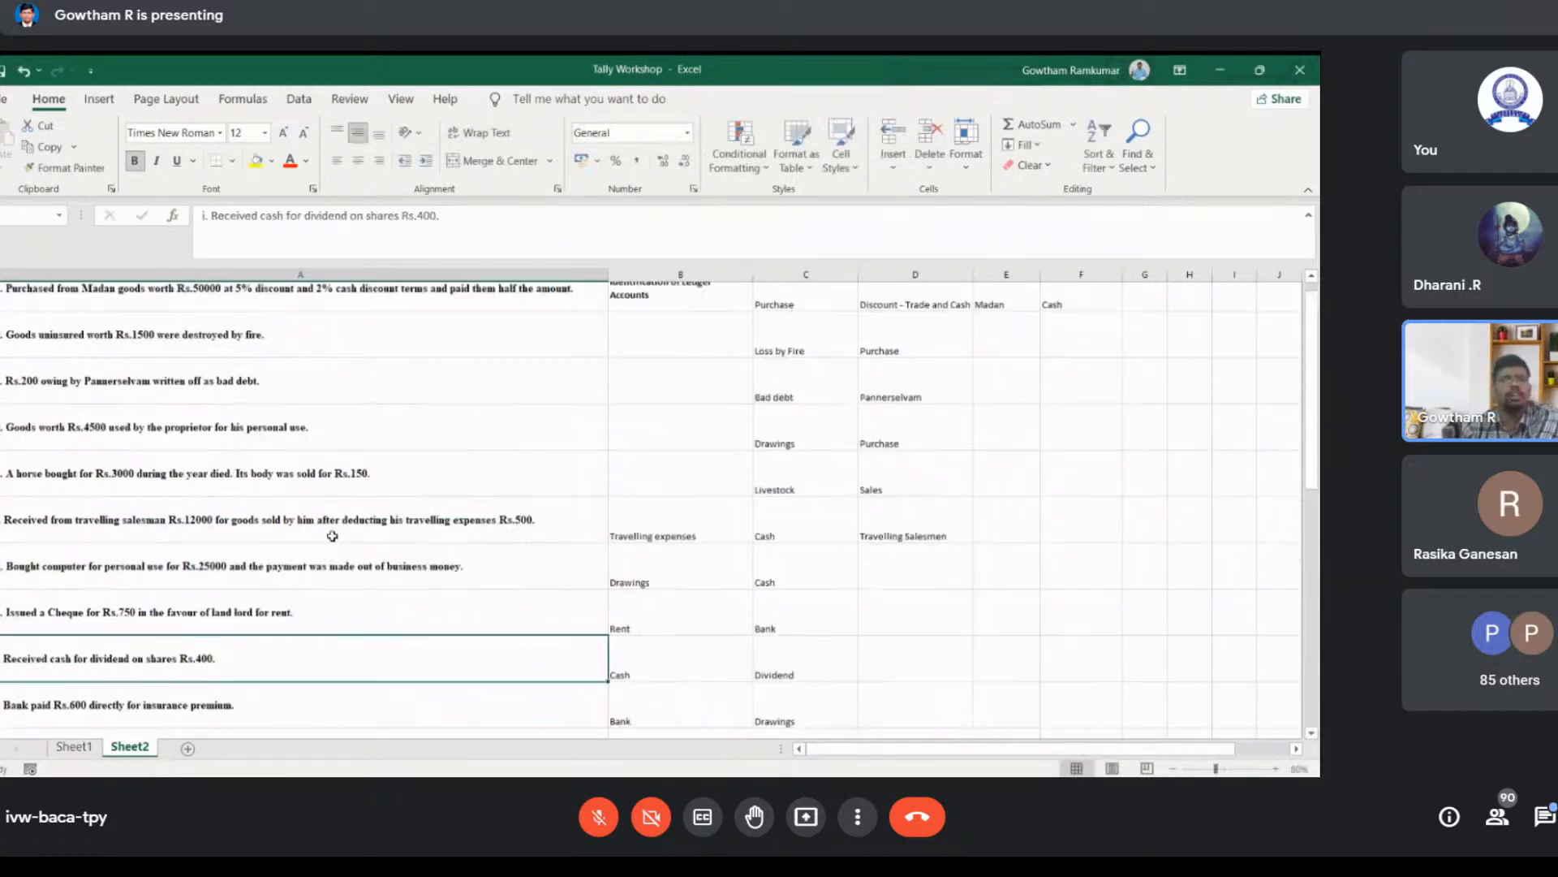
{"action": "left_click", "coordinate": [283, 375]}
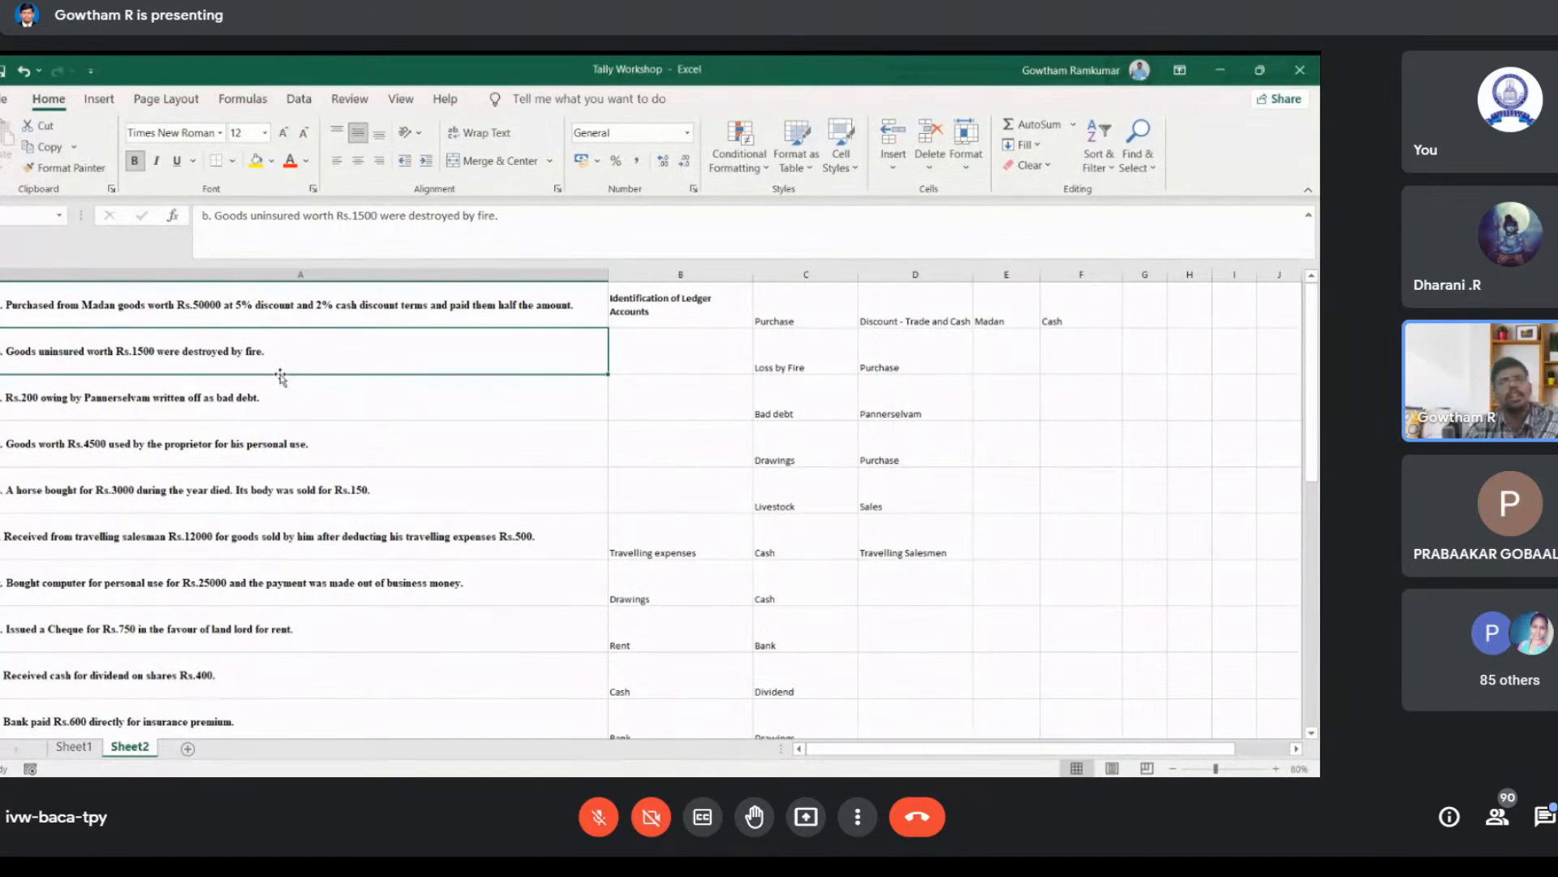
{"action": "scroll", "coordinate": [283, 377], "scroll_direction": "down", "scroll_amount": 2}
{"action": "left_click", "coordinate": [362, 435]}
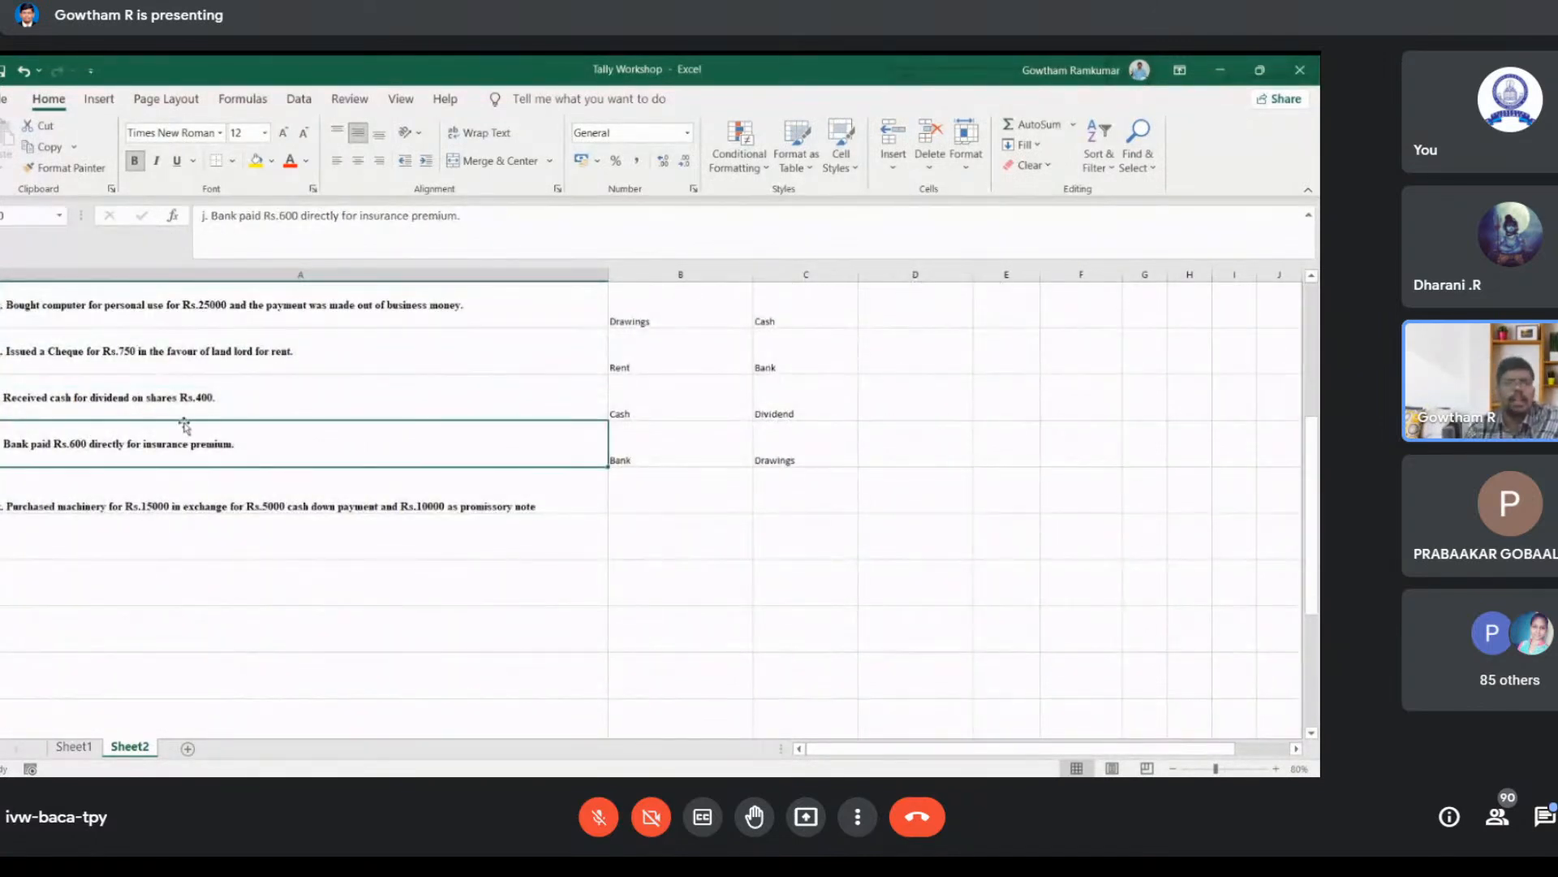
{"action": "scroll", "coordinate": [200, 475], "scroll_direction": "up", "scroll_amount": 2}
{"action": "scroll", "coordinate": [245, 452], "scroll_direction": "down", "scroll_amount": 1}
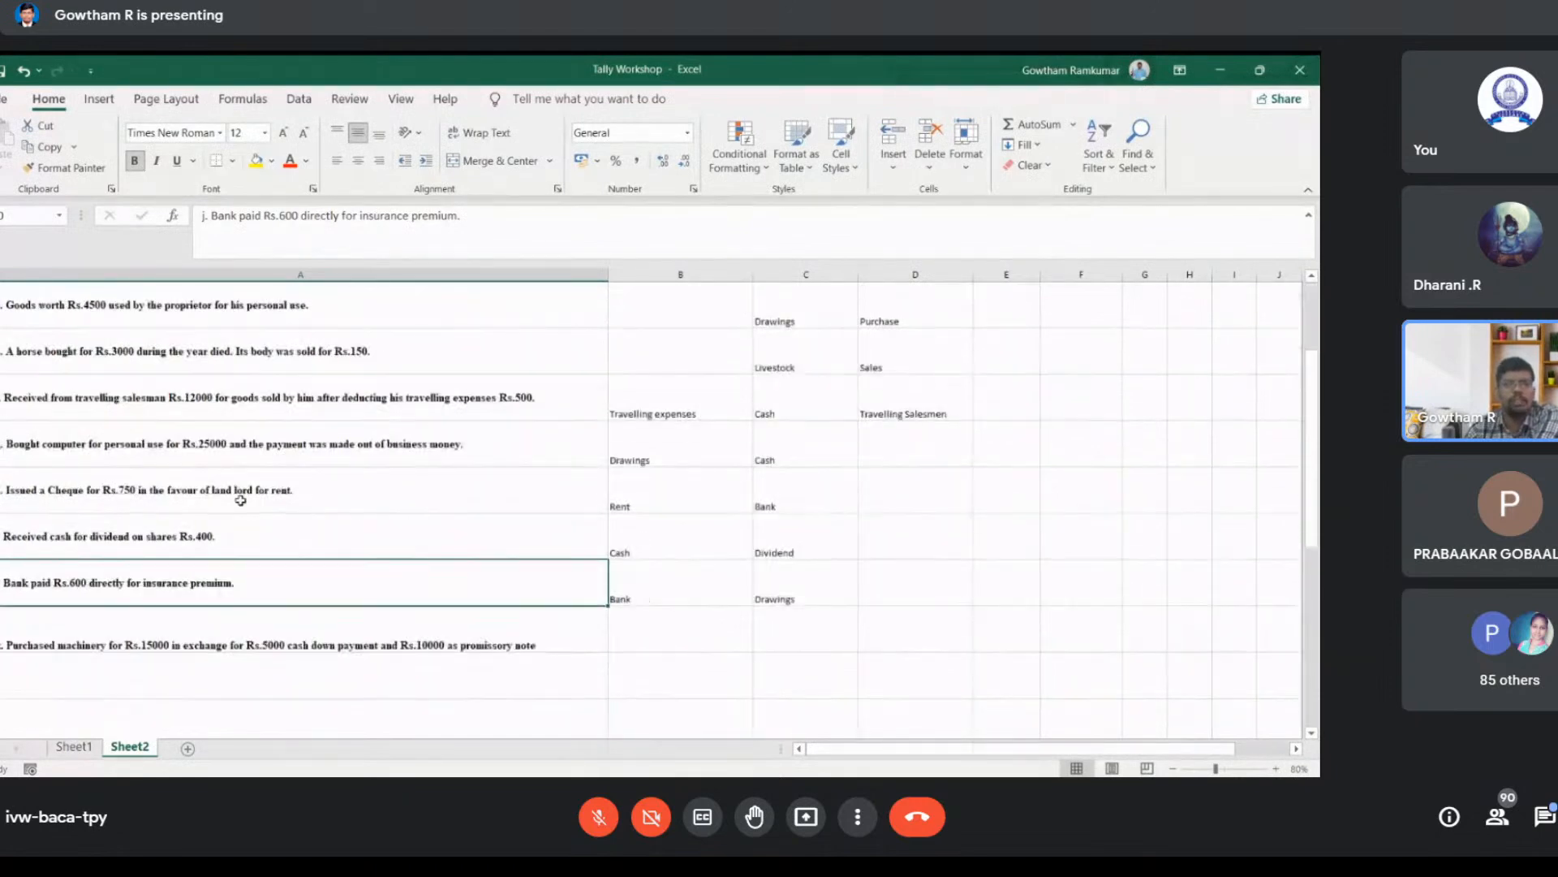
{"action": "double_click", "coordinate": [252, 589]}
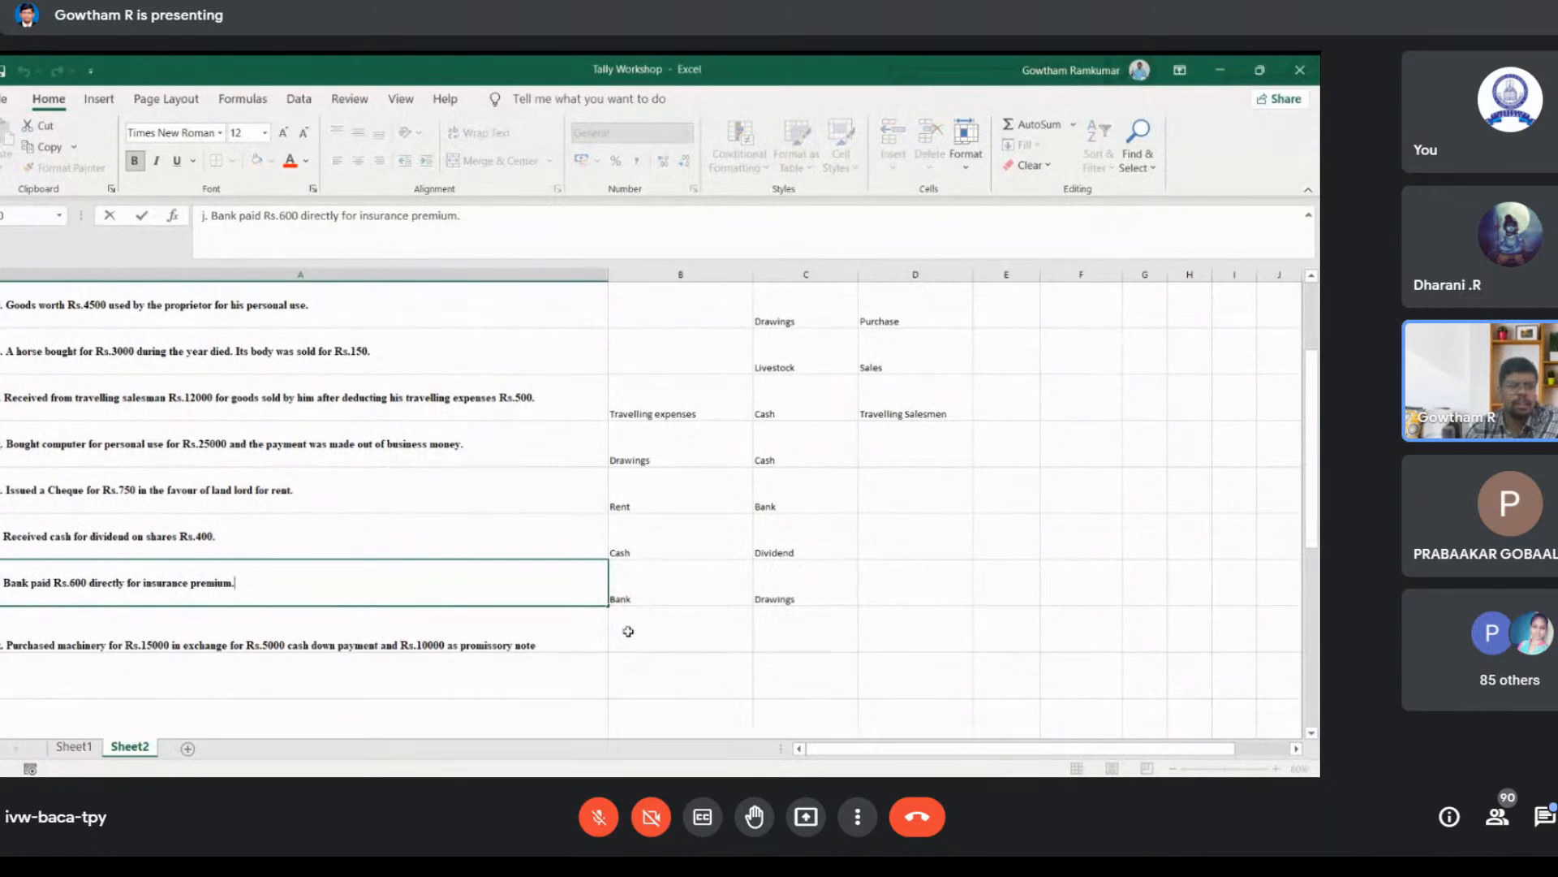
{"action": "left_click", "coordinate": [386, 625]}
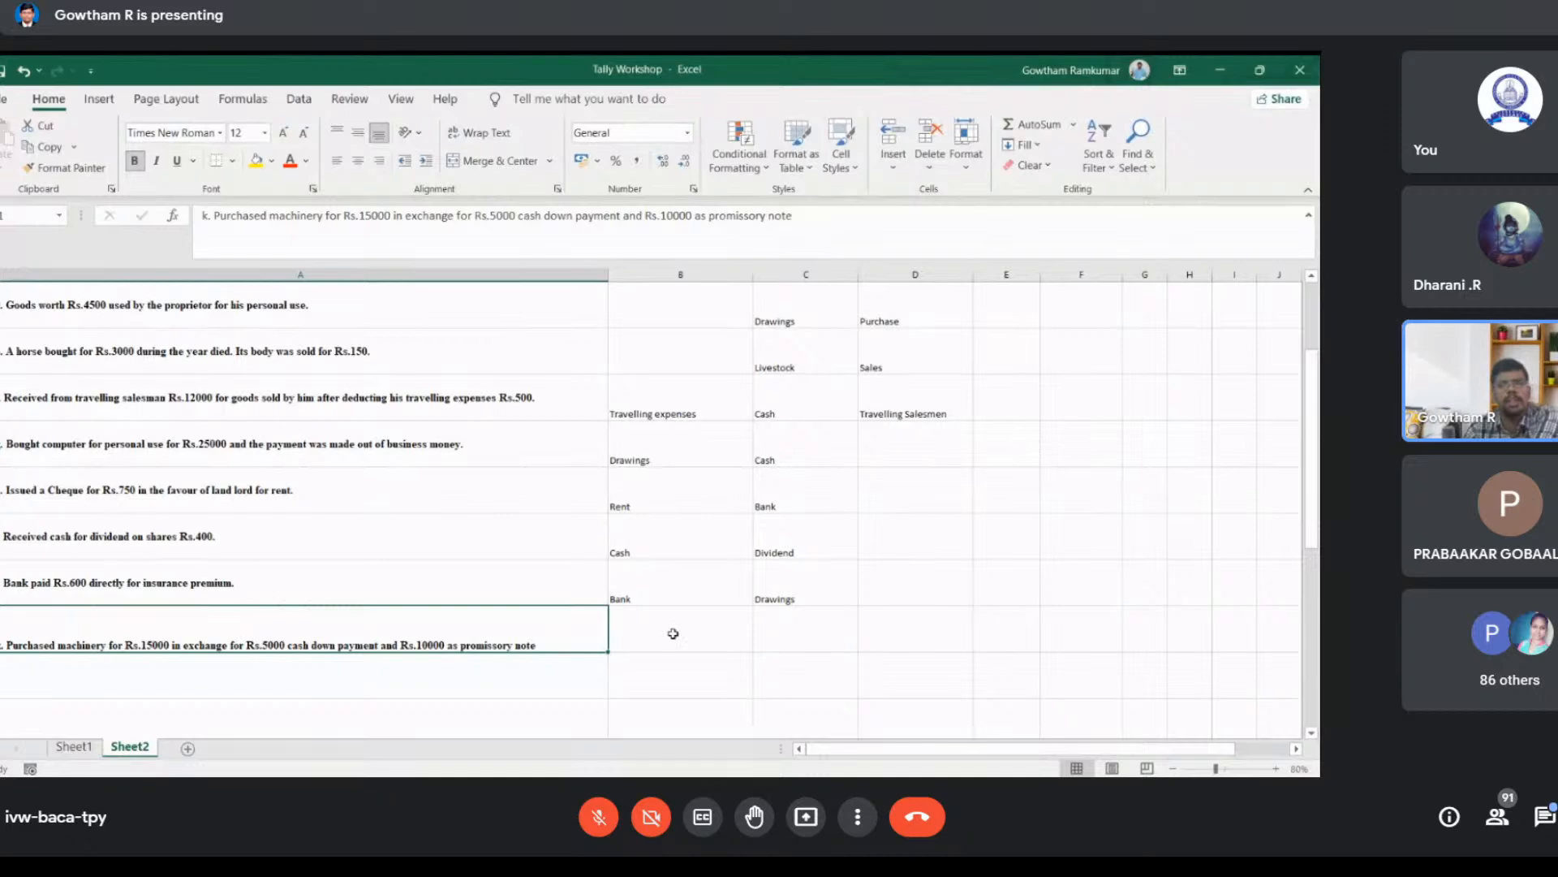
Step: Enter Machinery in cell B11 and Cash in cell C11 for the machinery purchased with cash and a promissory note
{"action": "left_click", "coordinate": [680, 635]}
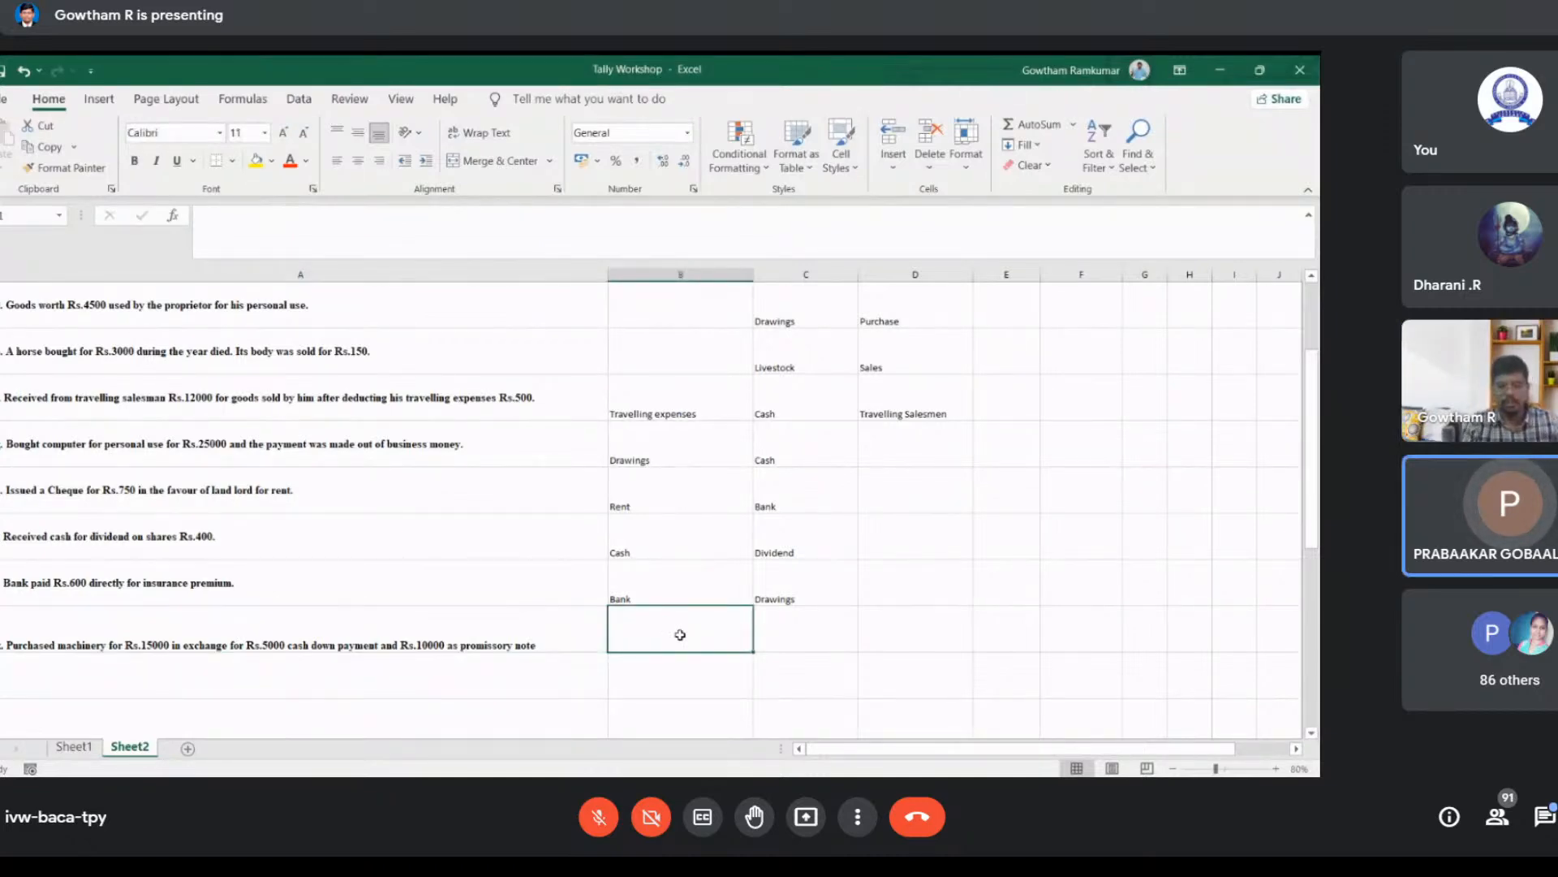
{"action": "type", "text": "Machine"}
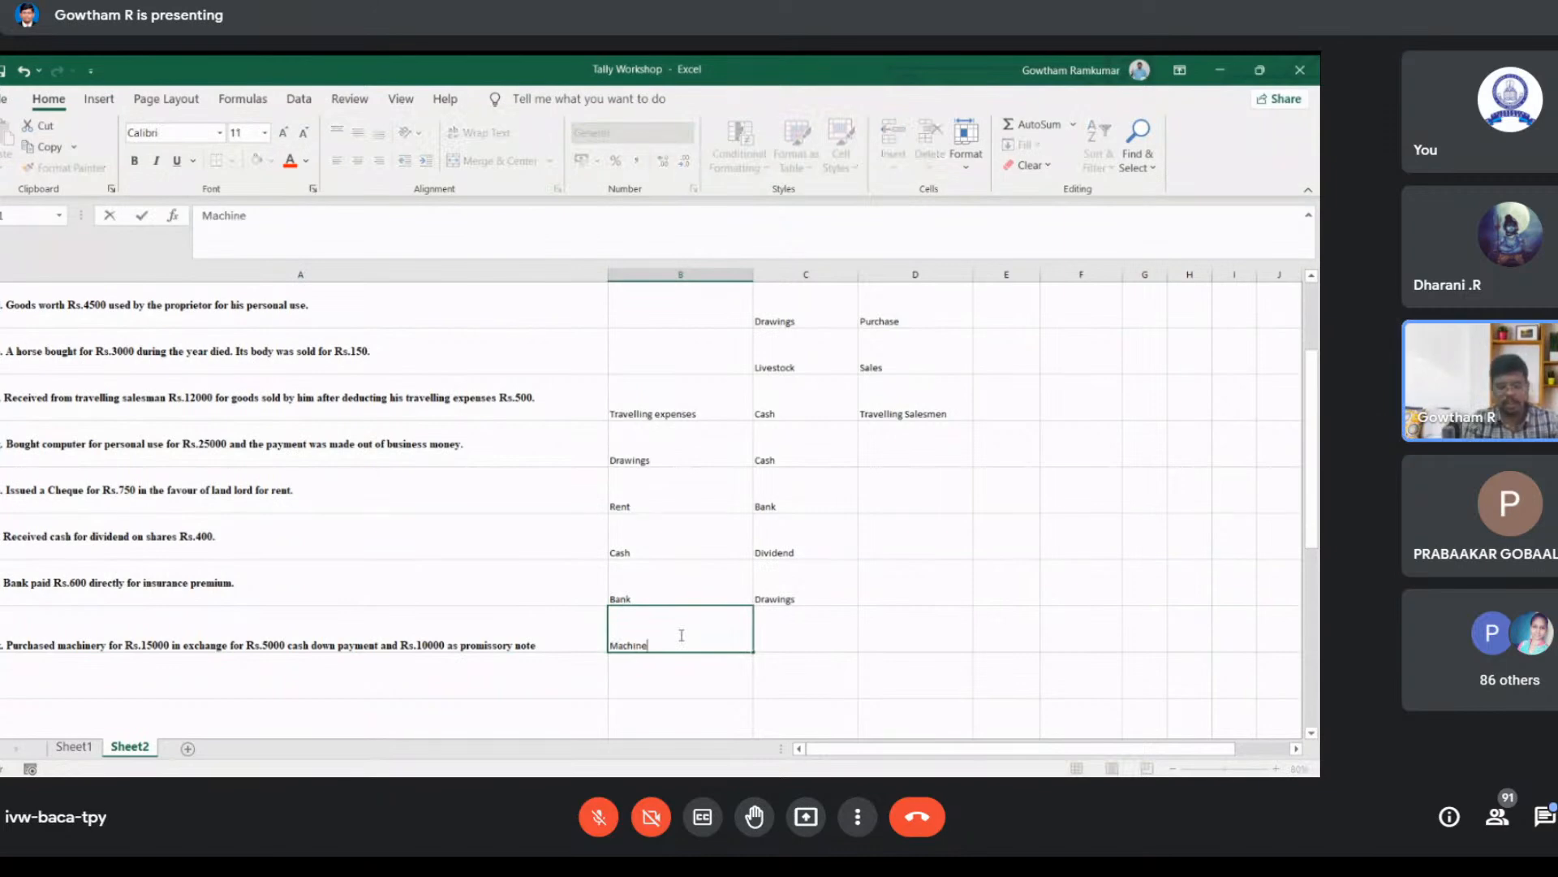
{"action": "type", "text": "ry"}
{"action": "key", "text": "Tab"}
{"action": "type", "text": "Cash"}
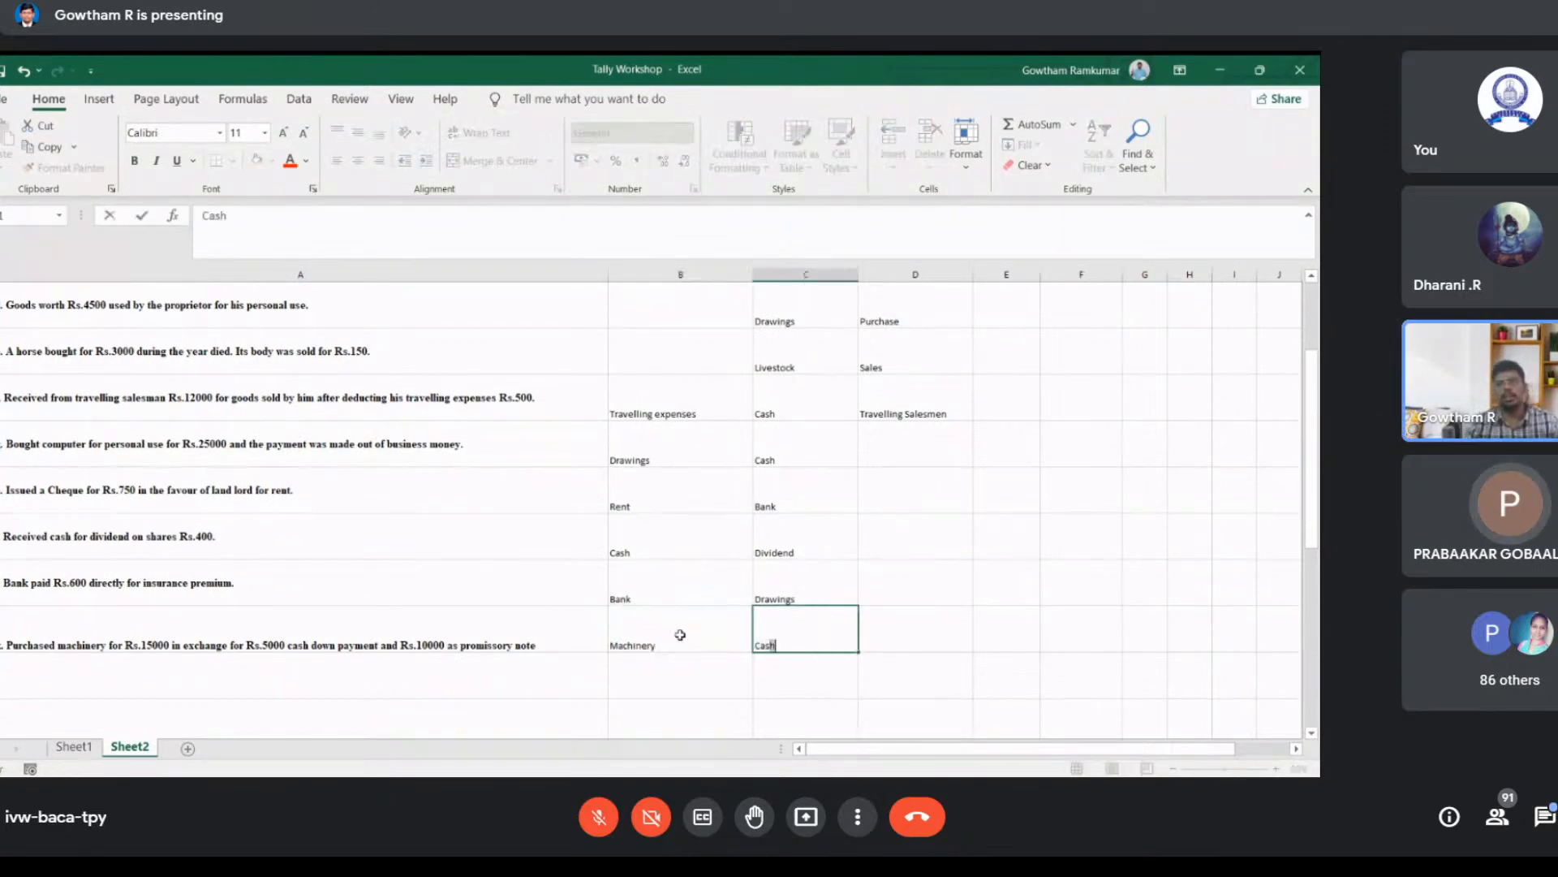
{"action": "key", "text": "Tab"}
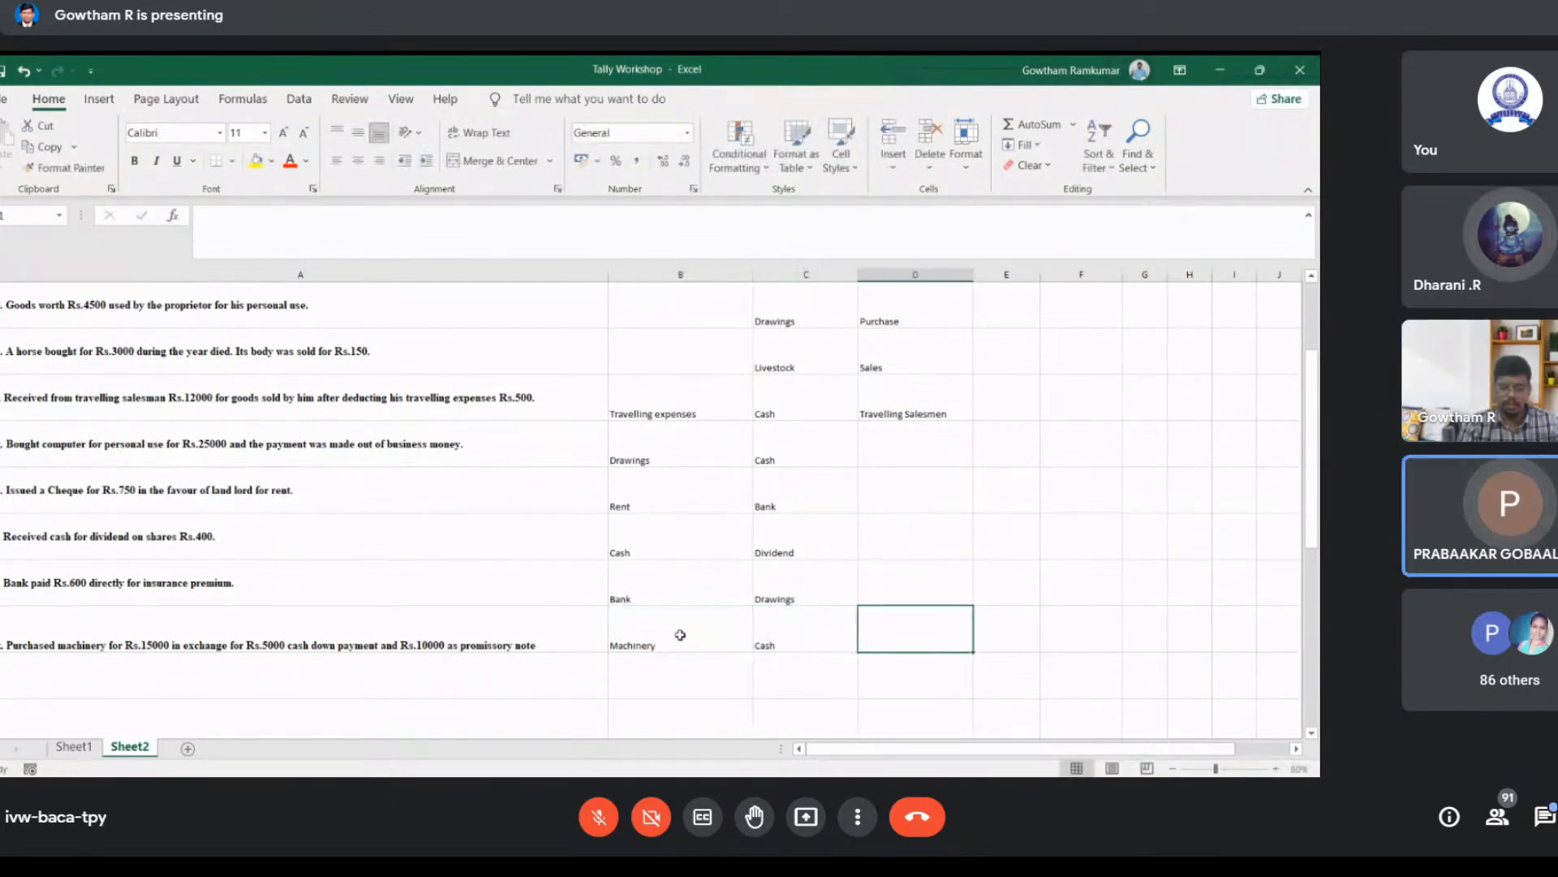
Step: Enter Promissory Note in cell D11 for the machinery purchase's promissory note
{"action": "type", "text": "Promisso"}
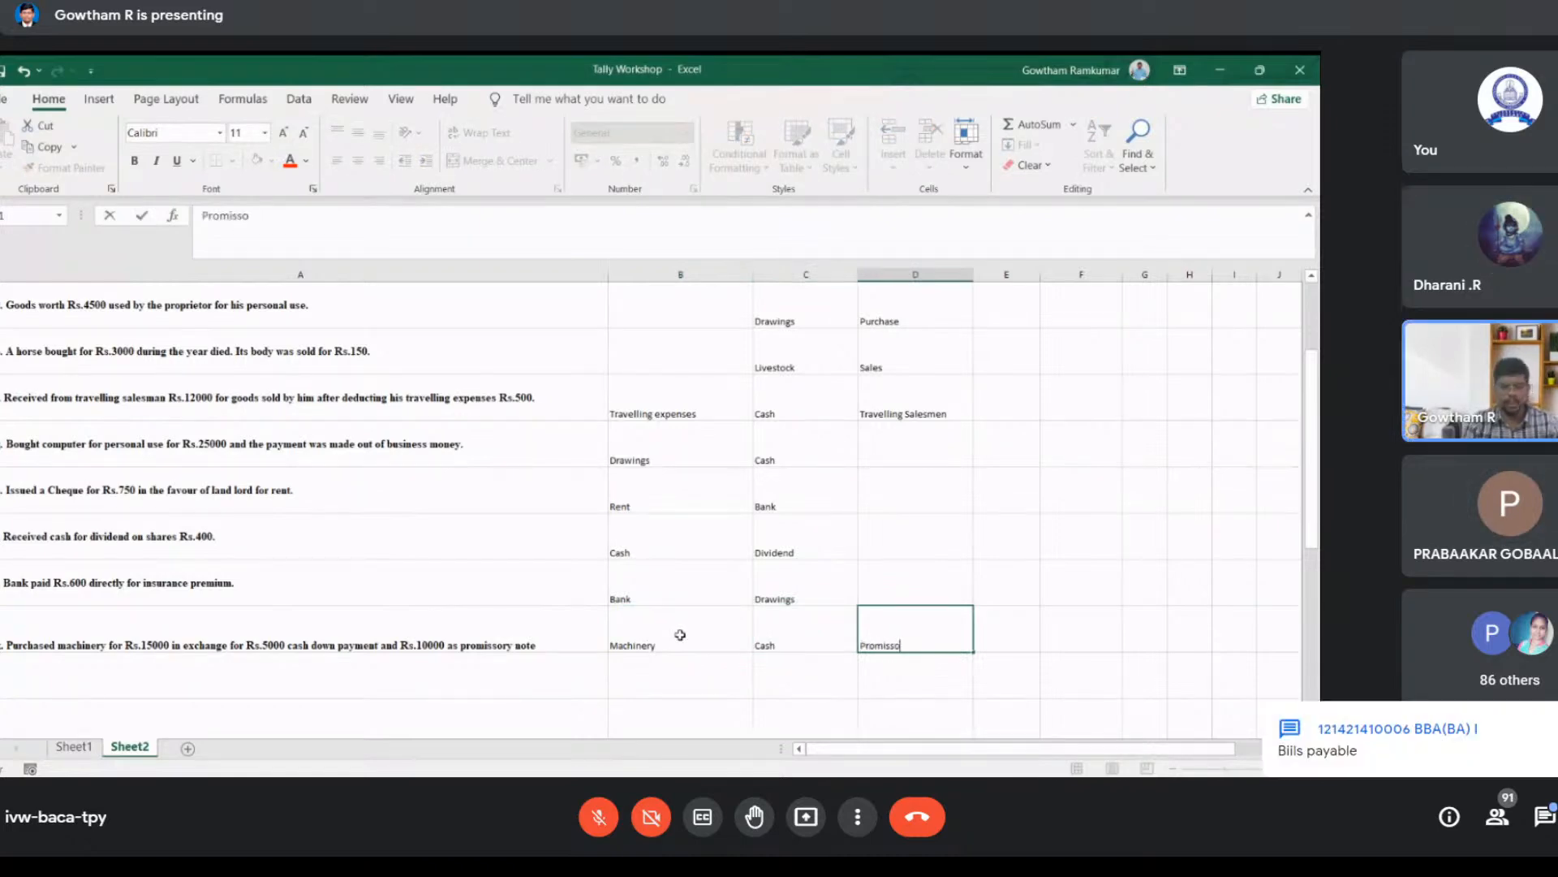
{"action": "type", "text": "ry Note"}
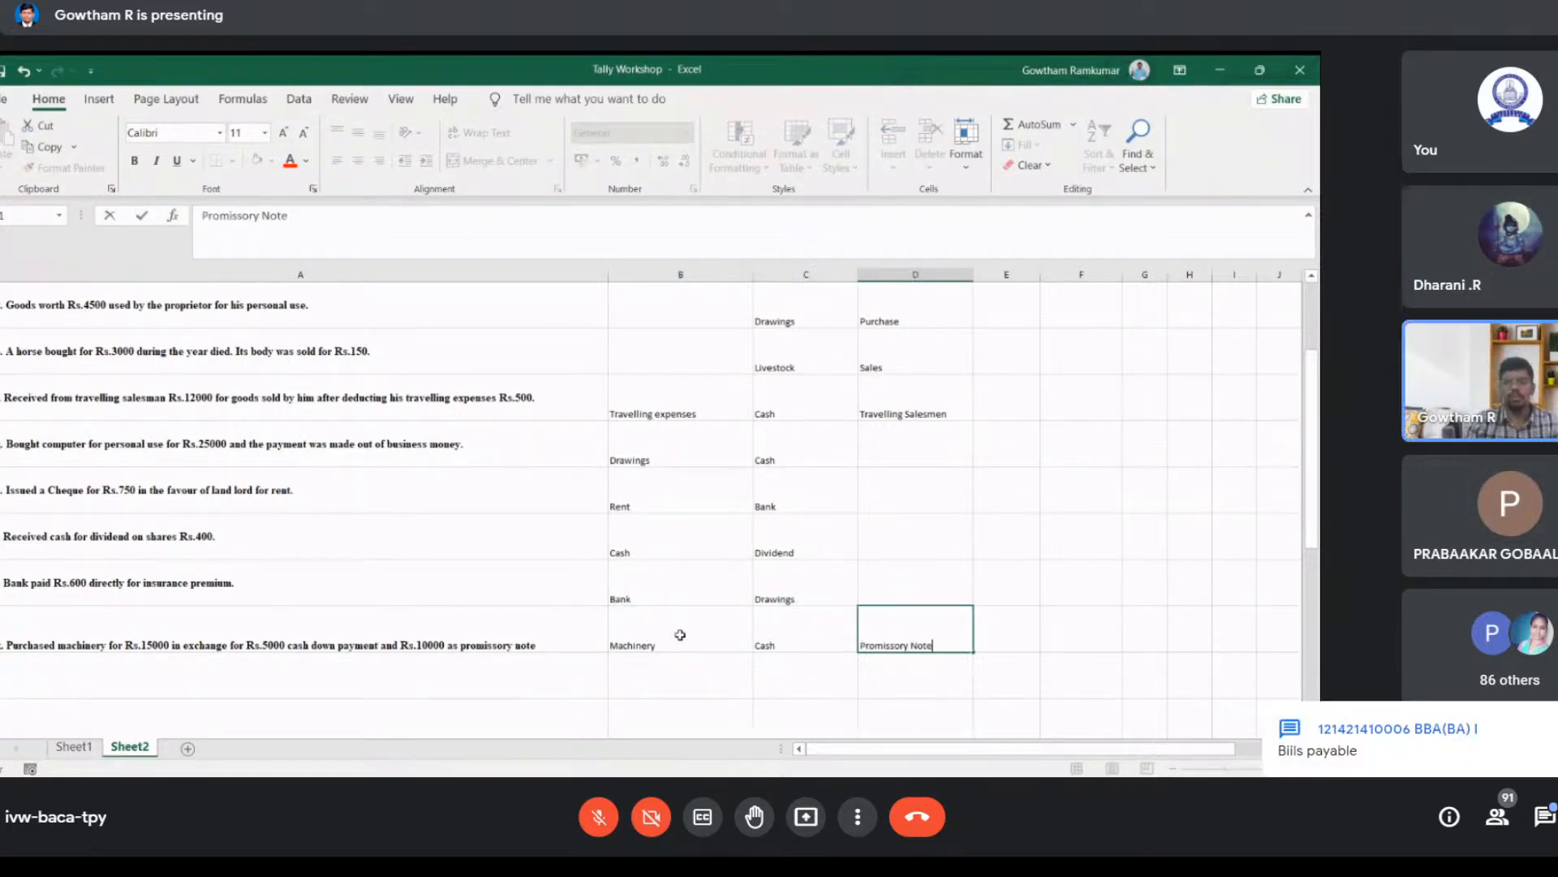
{"action": "left_click", "coordinate": [804, 591]}
Step: Review the ledger accounts entered for the travelling salesman transaction and the neighbouring rows
{"action": "scroll", "coordinate": [809, 576], "scroll_direction": "up", "scroll_amount": 1}
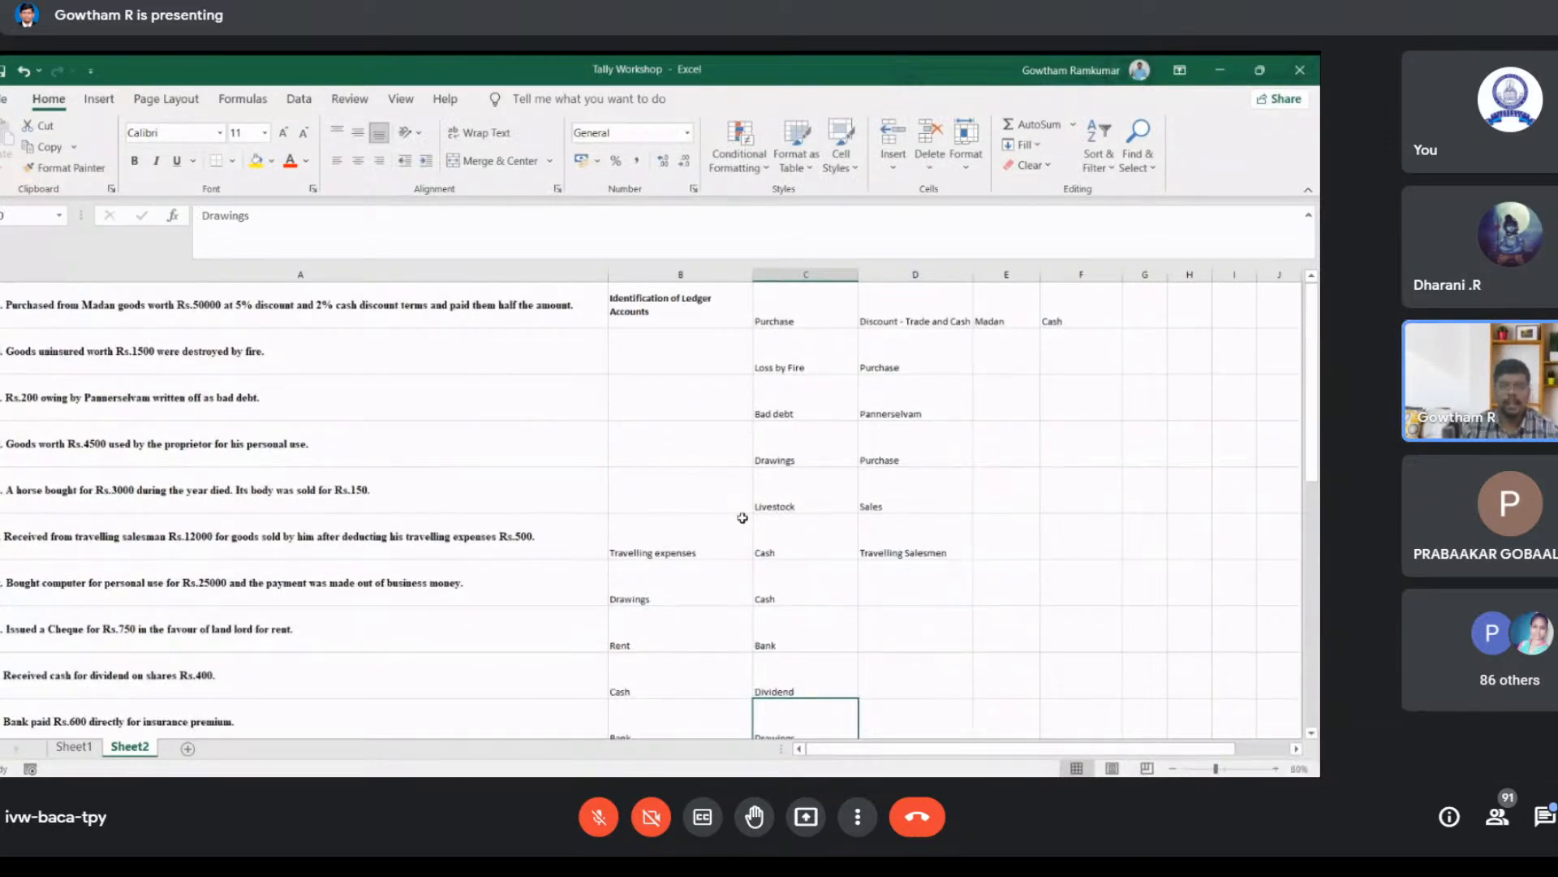
{"action": "left_click", "coordinate": [907, 539]}
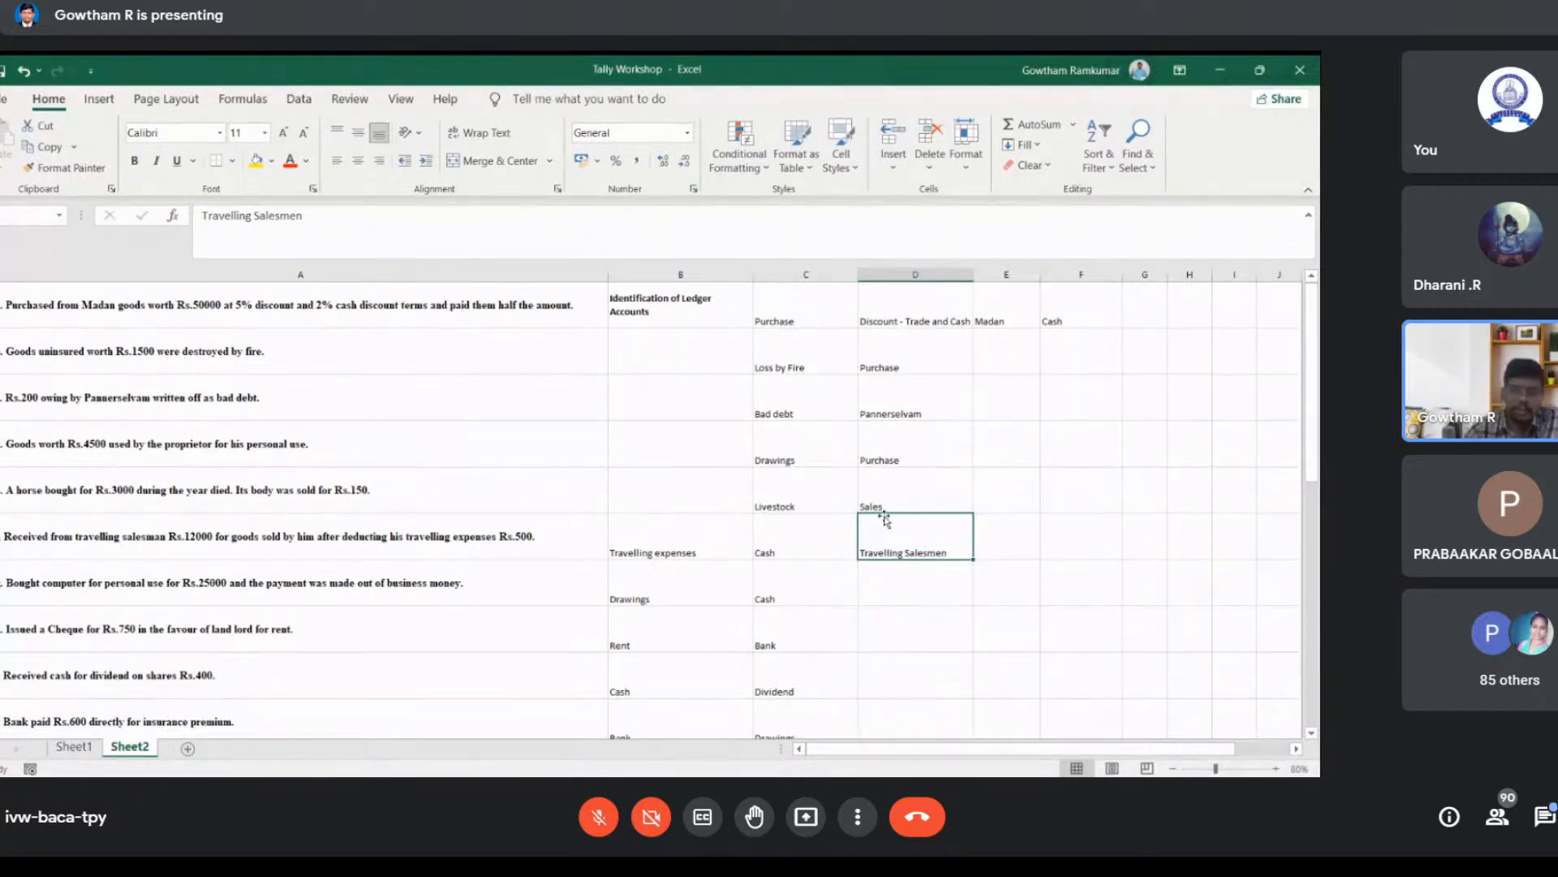
{"action": "scroll", "coordinate": [889, 564], "scroll_direction": "down", "scroll_amount": 1}
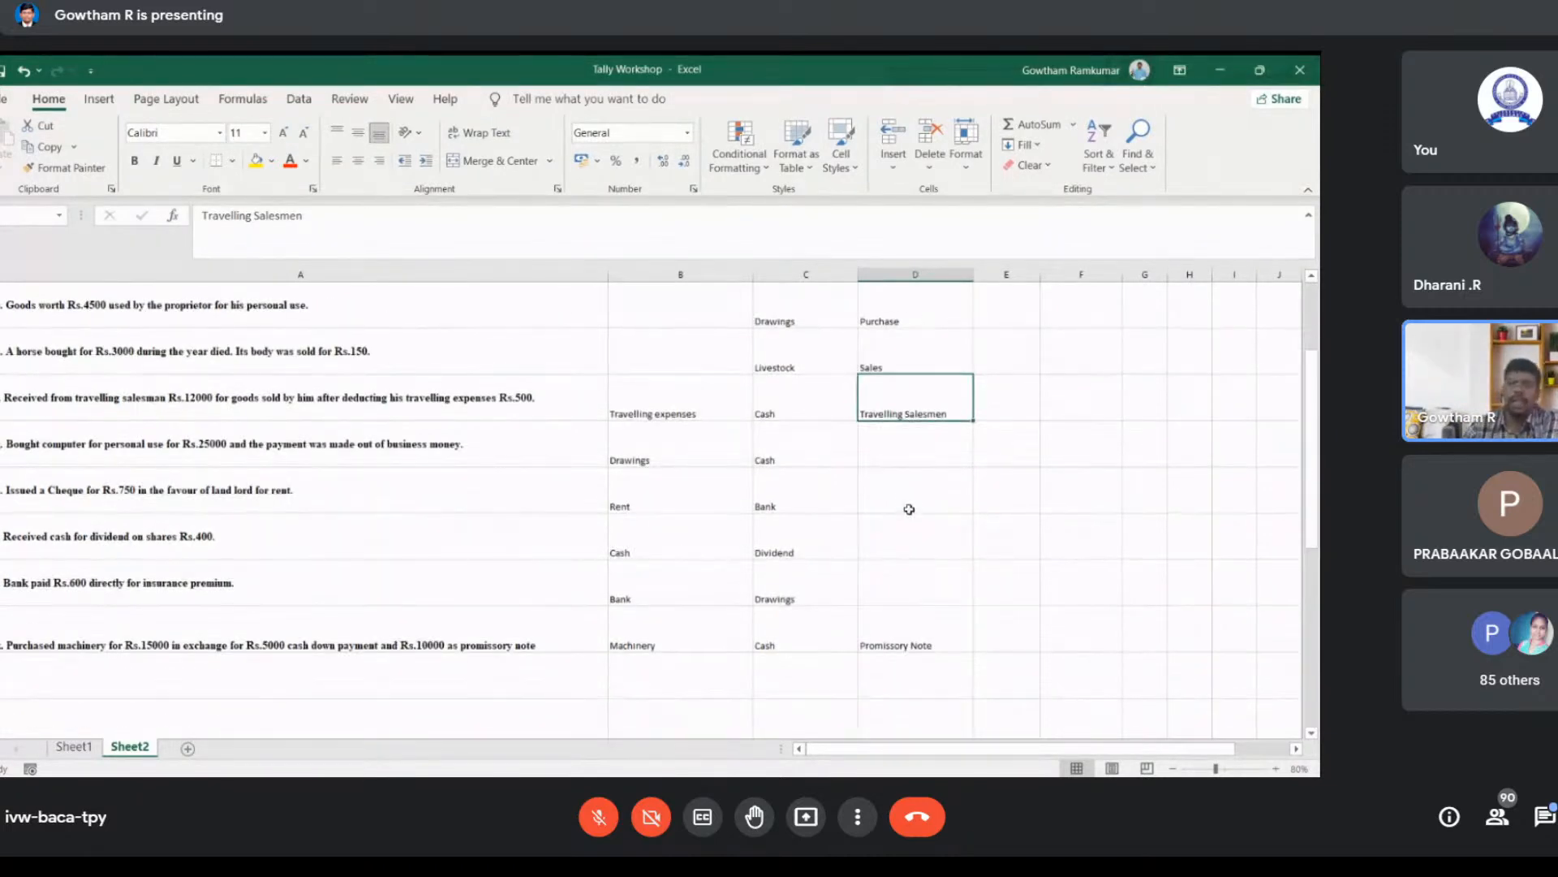
{"action": "left_click", "coordinate": [909, 449]}
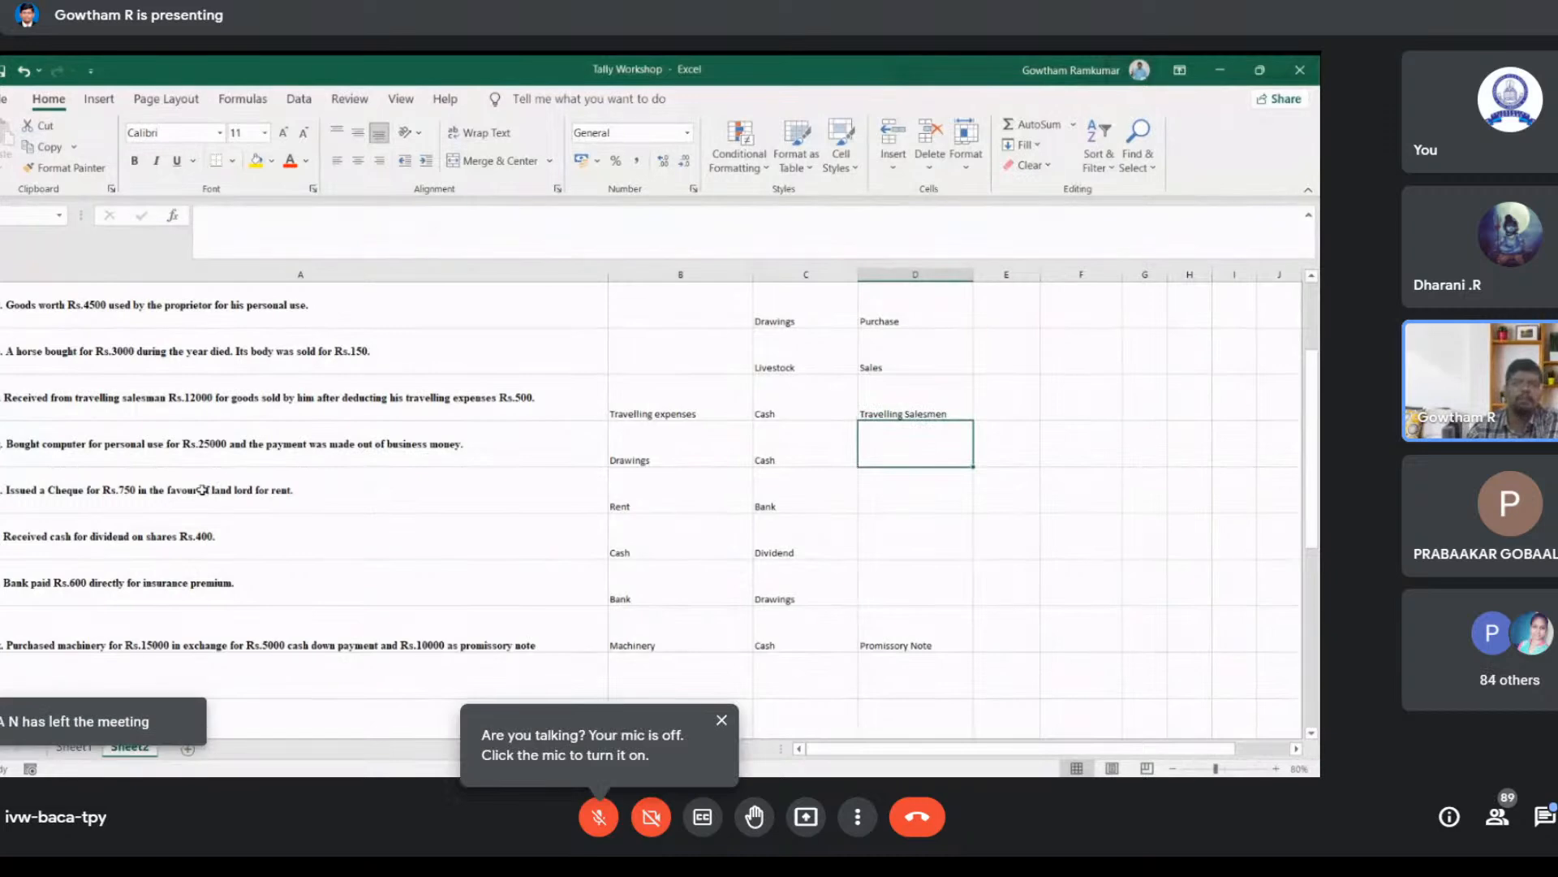
{"action": "left_click", "coordinate": [932, 397]}
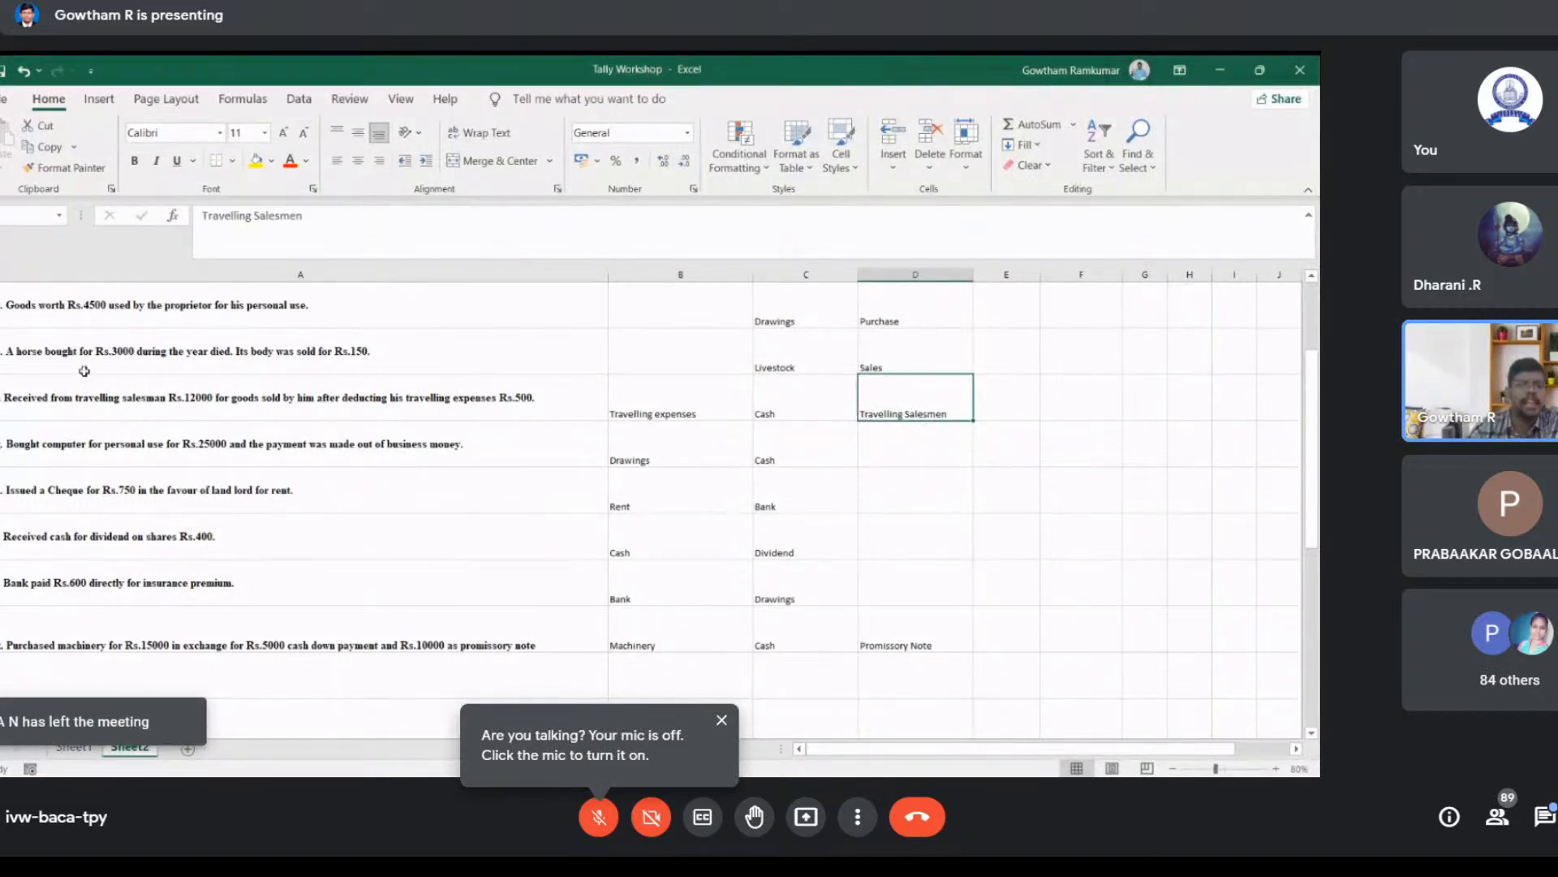
{"action": "scroll", "coordinate": [162, 536], "scroll_direction": "up", "scroll_amount": 1}
{"action": "scroll", "coordinate": [165, 544], "scroll_direction": "up", "scroll_amount": 1}
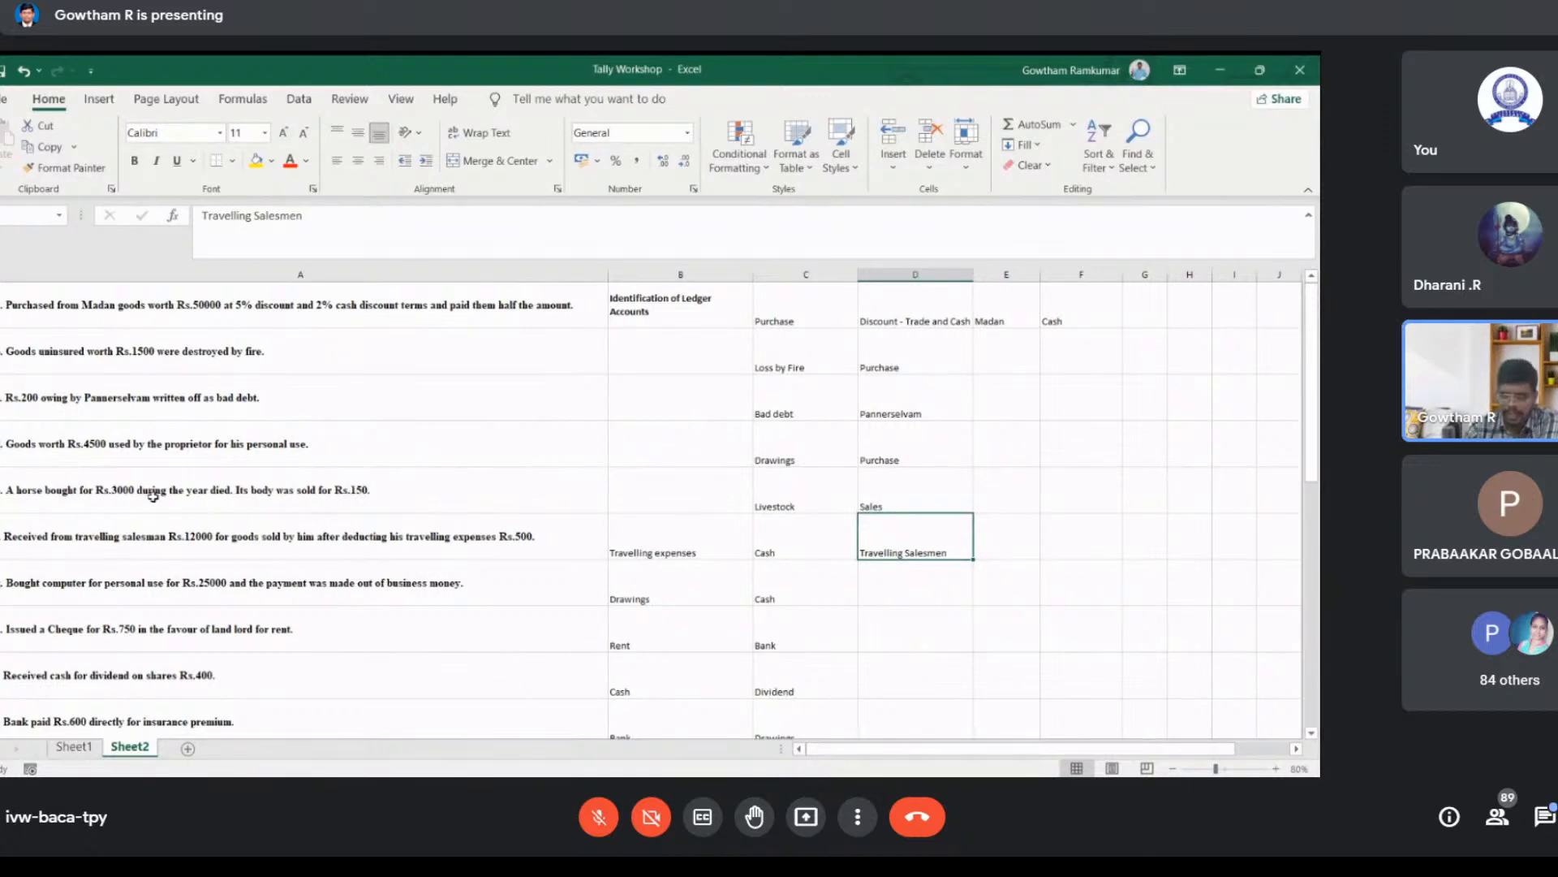
{"action": "double_click", "coordinate": [945, 555]}
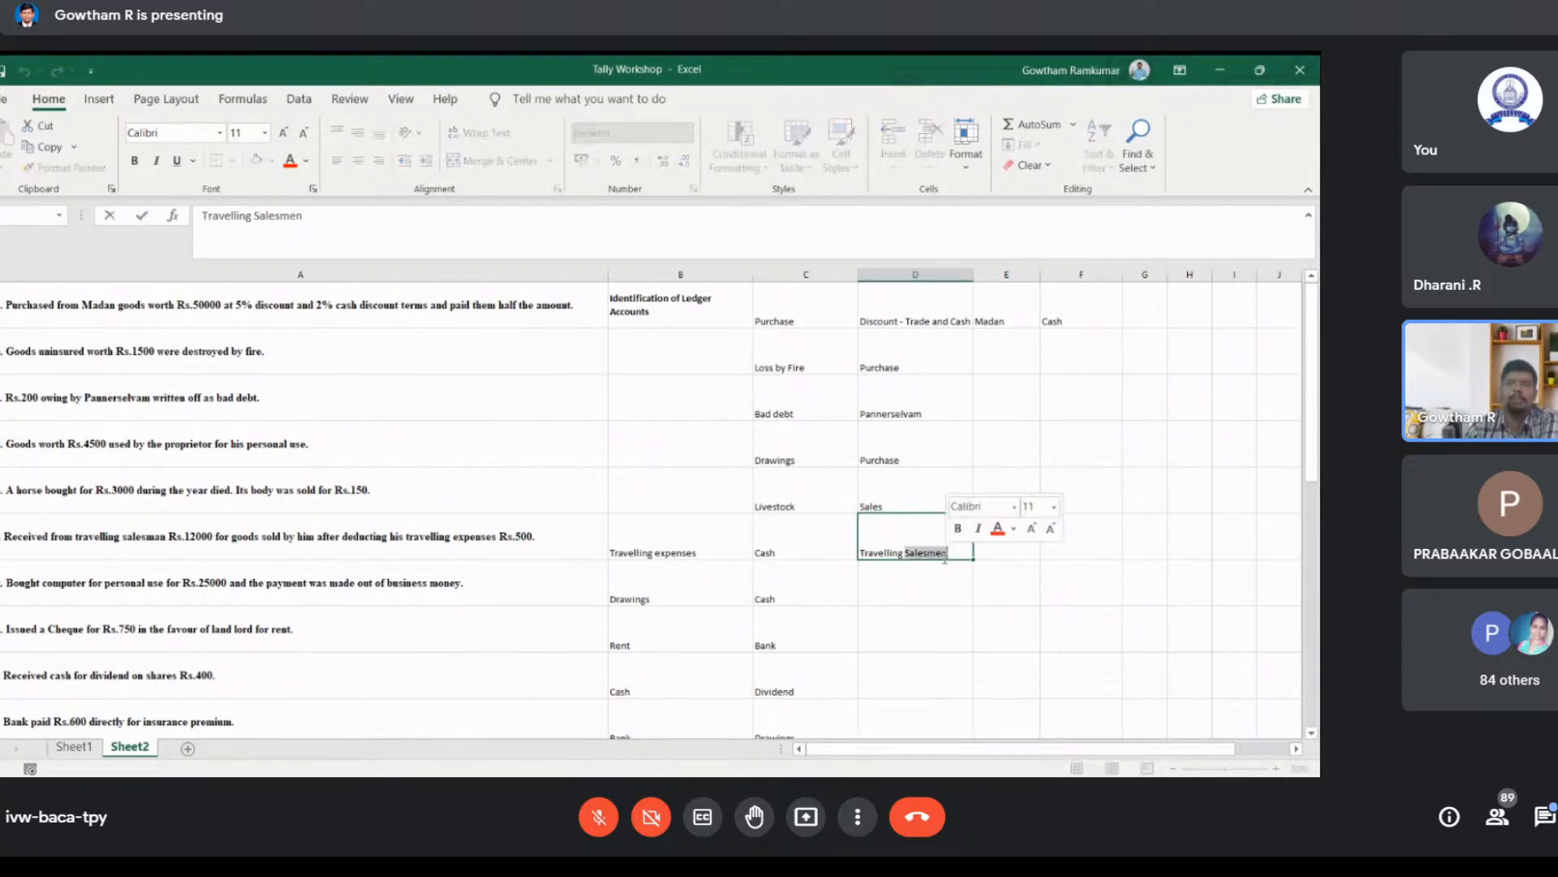
{"action": "left_click", "coordinate": [938, 578]}
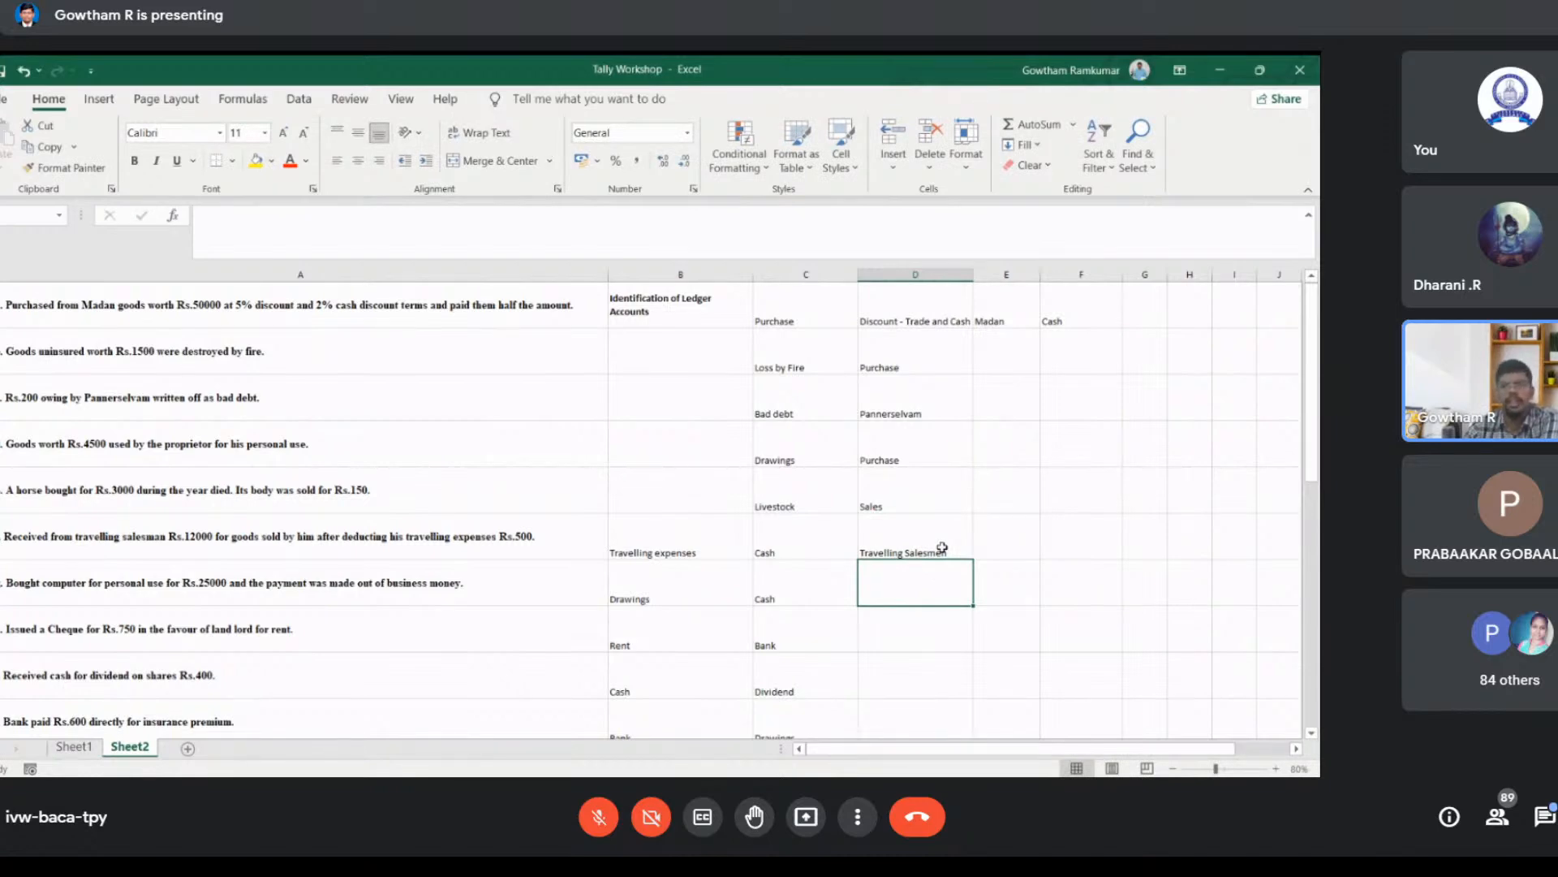
{"action": "left_click", "coordinate": [942, 548]}
Step: Enter Sales in cell E6 for the goods sold by the travelling salesman
{"action": "left_click", "coordinate": [1016, 537]}
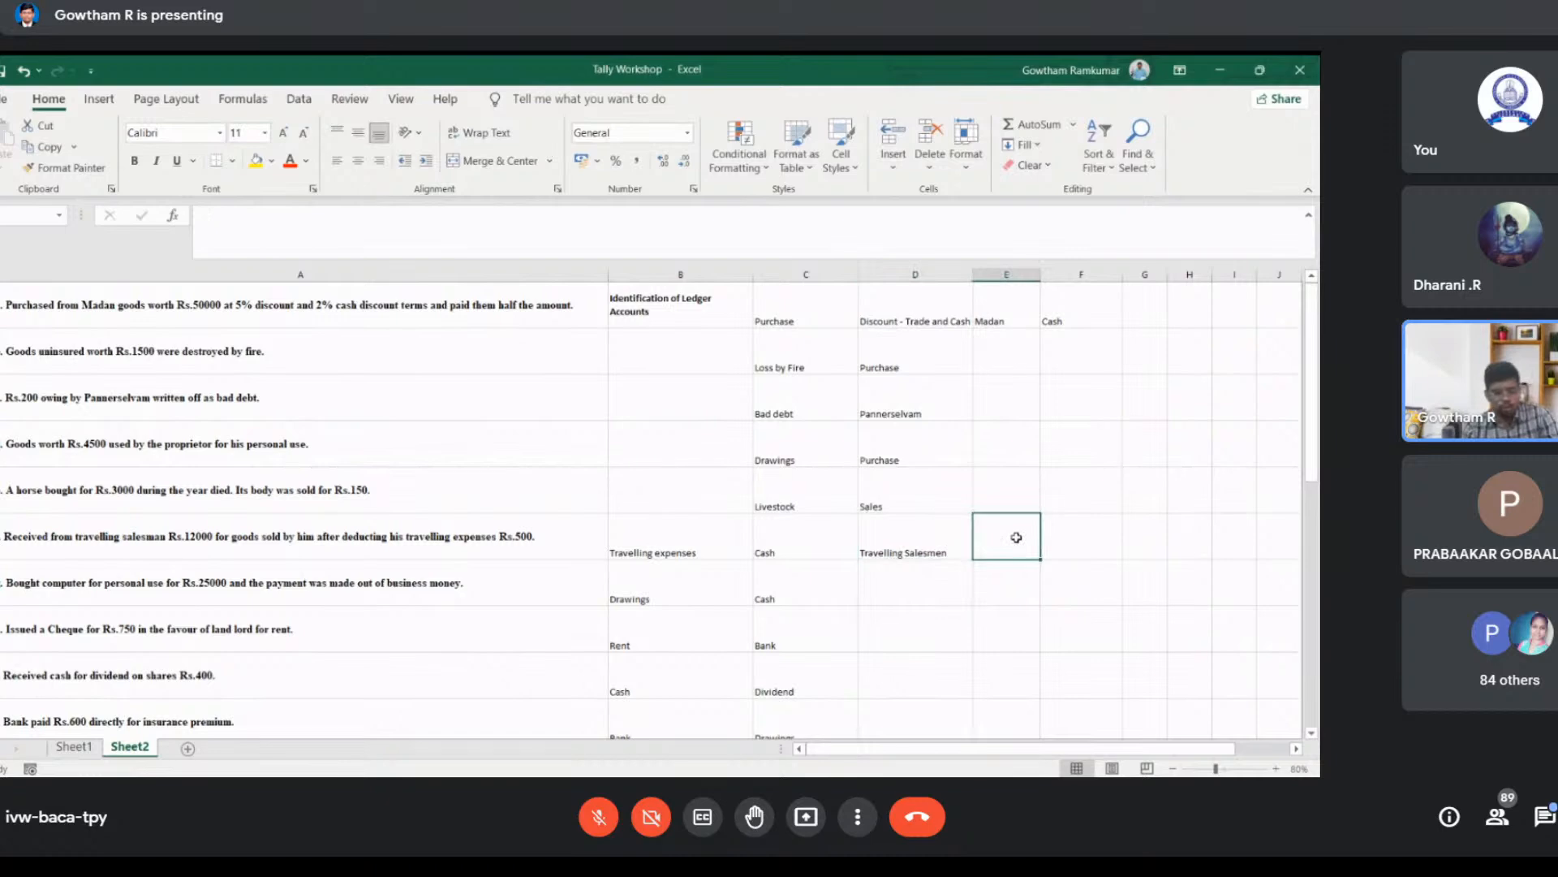
{"action": "type", "text": "Sa"}
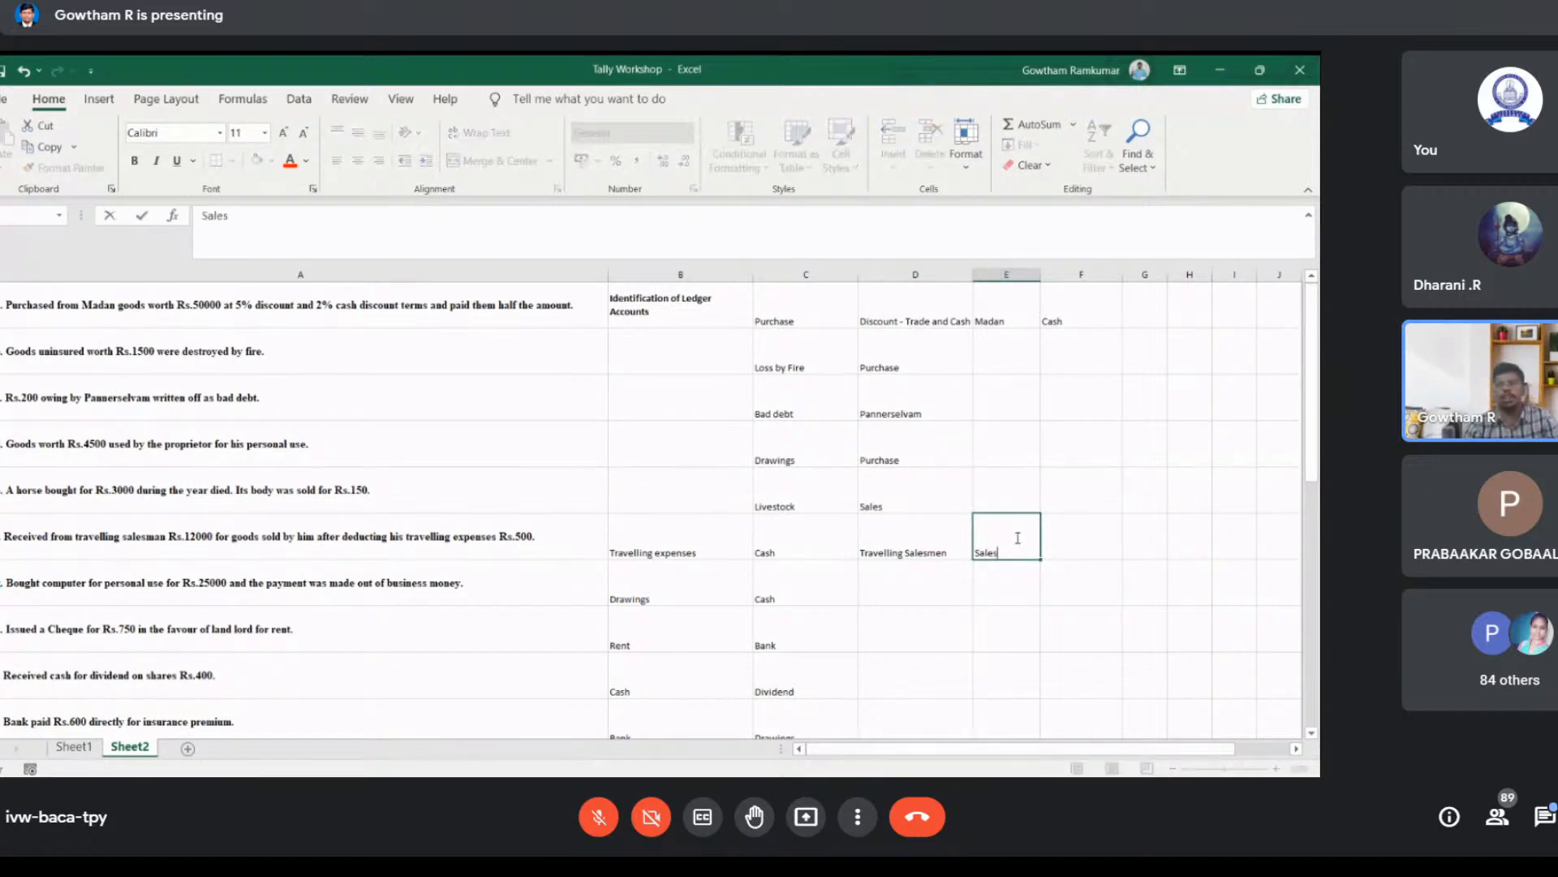
{"action": "type", "text": "les"}
{"action": "key", "text": "Return"}
Step: Step through the ledger cells of the travelling salesman row to check their entries
{"action": "key", "text": "Up"}
{"action": "key", "text": "Left"}
{"action": "key", "text": "Left"}
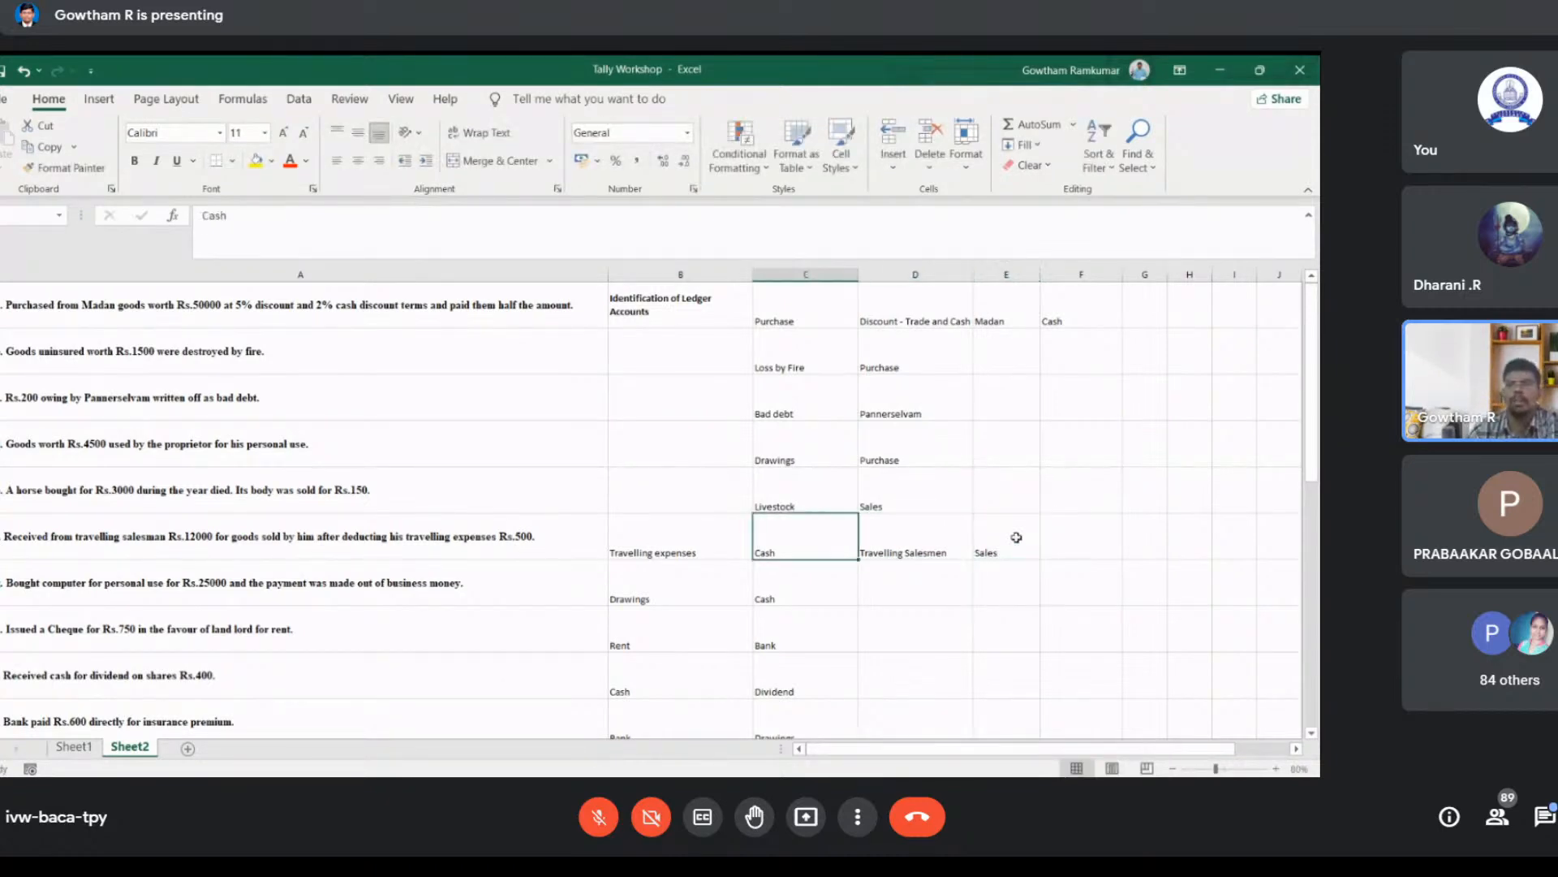
{"action": "key", "text": "Right"}
{"action": "key", "text": "Right"}
{"action": "key", "text": "Left"}
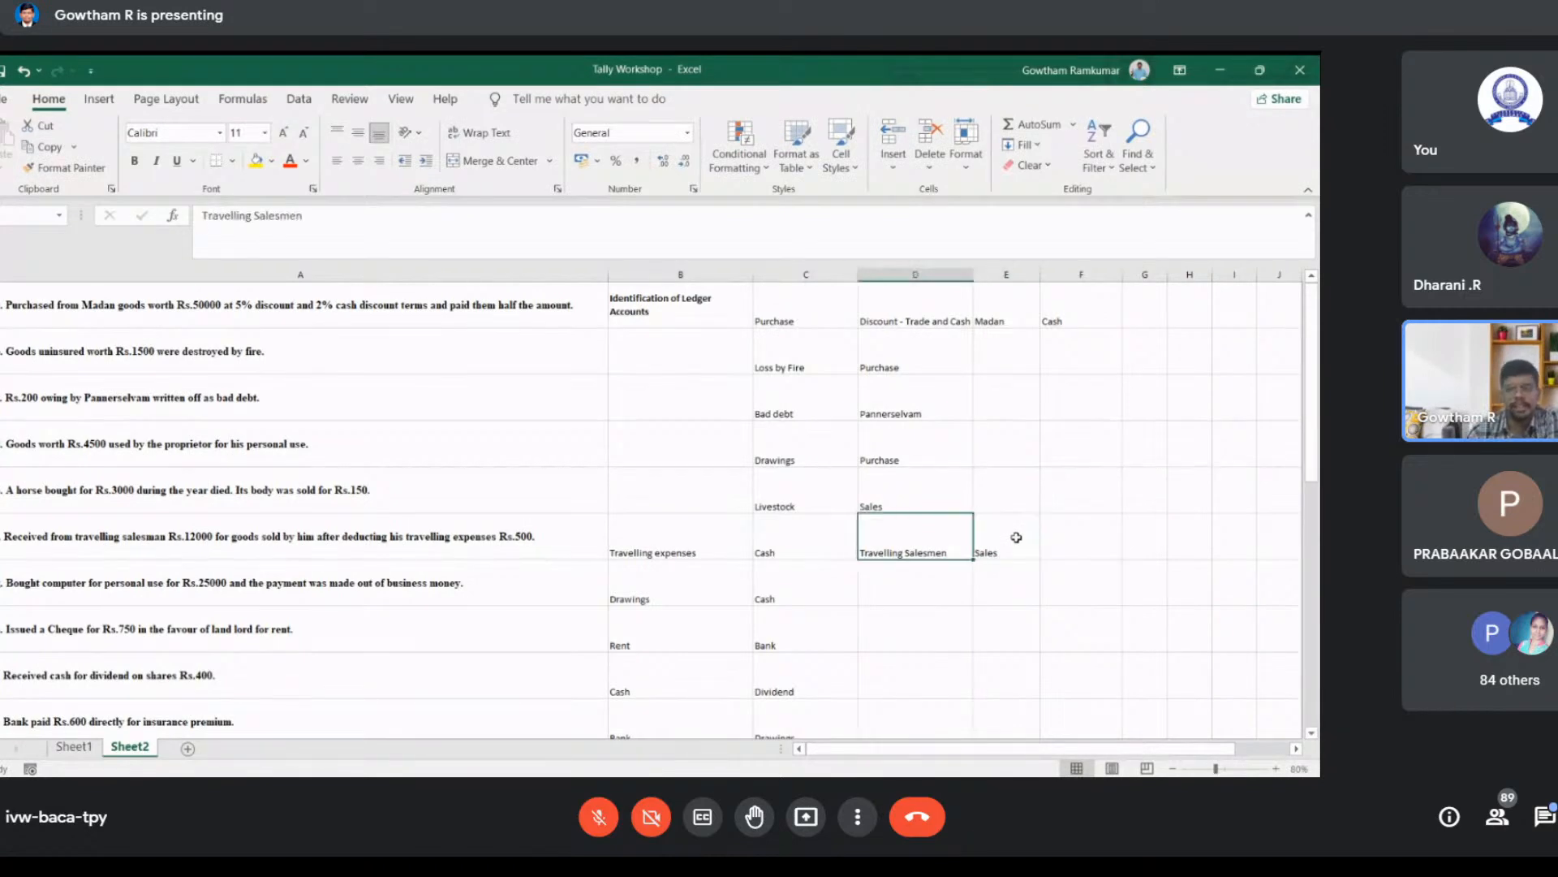
{"action": "key", "text": "Right"}
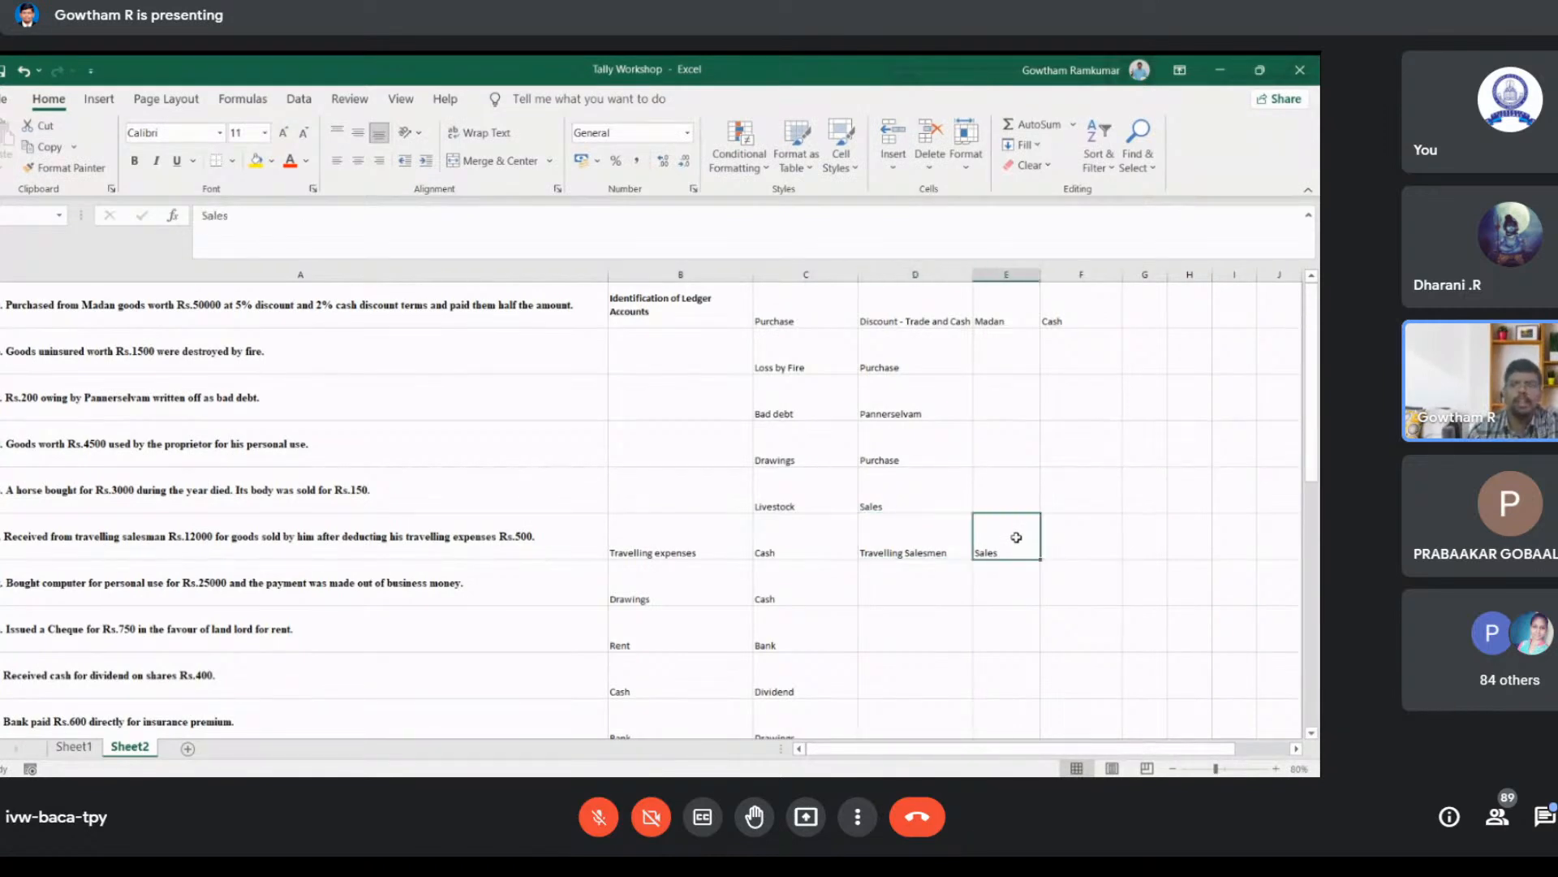
{"action": "key", "text": "Left"}
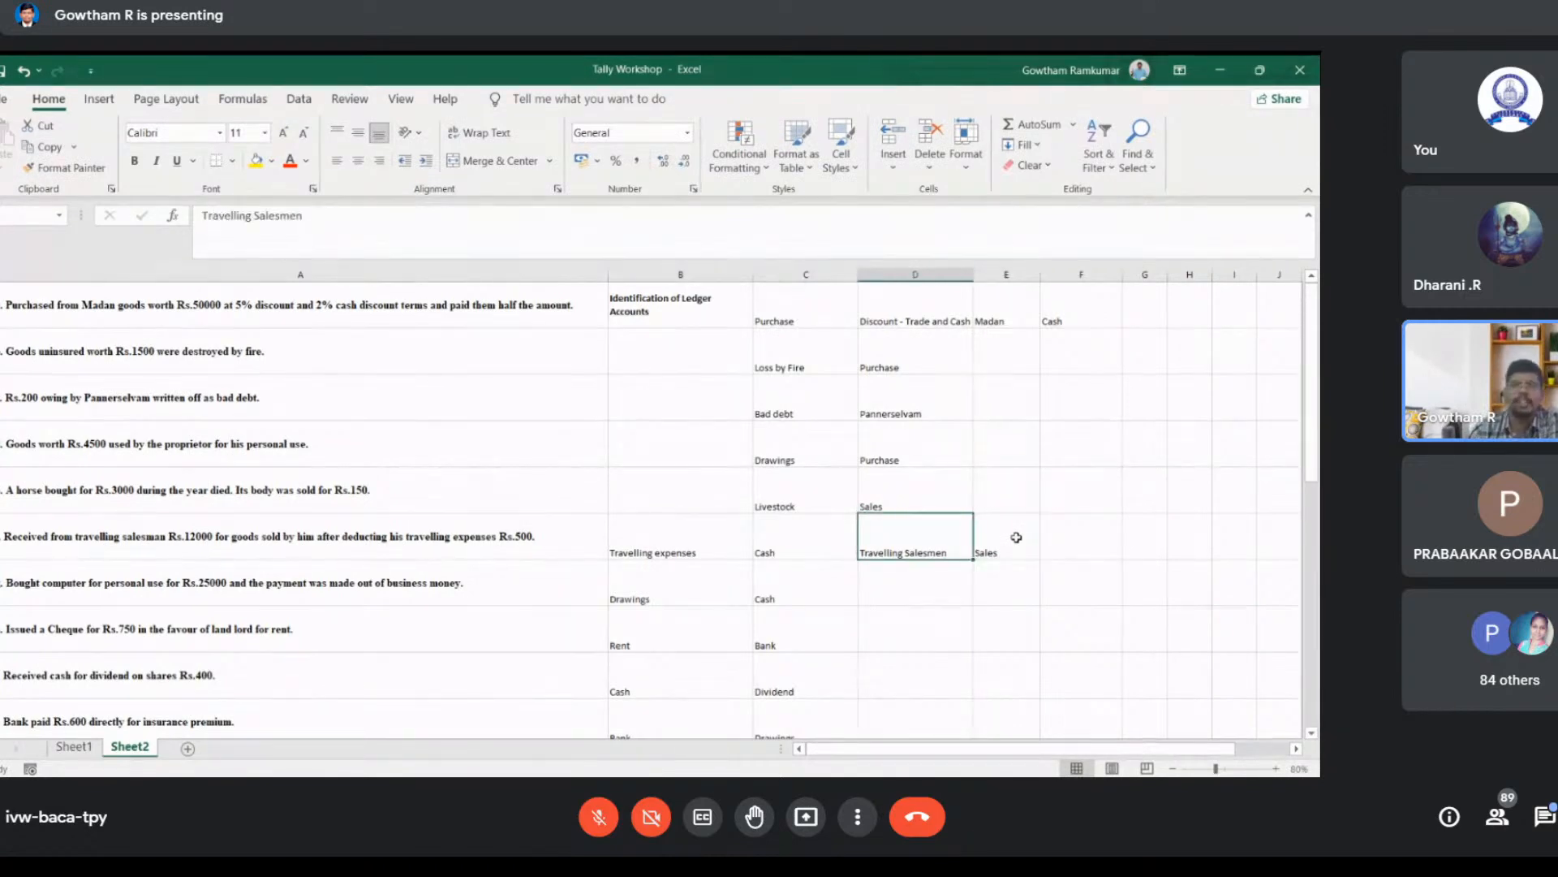
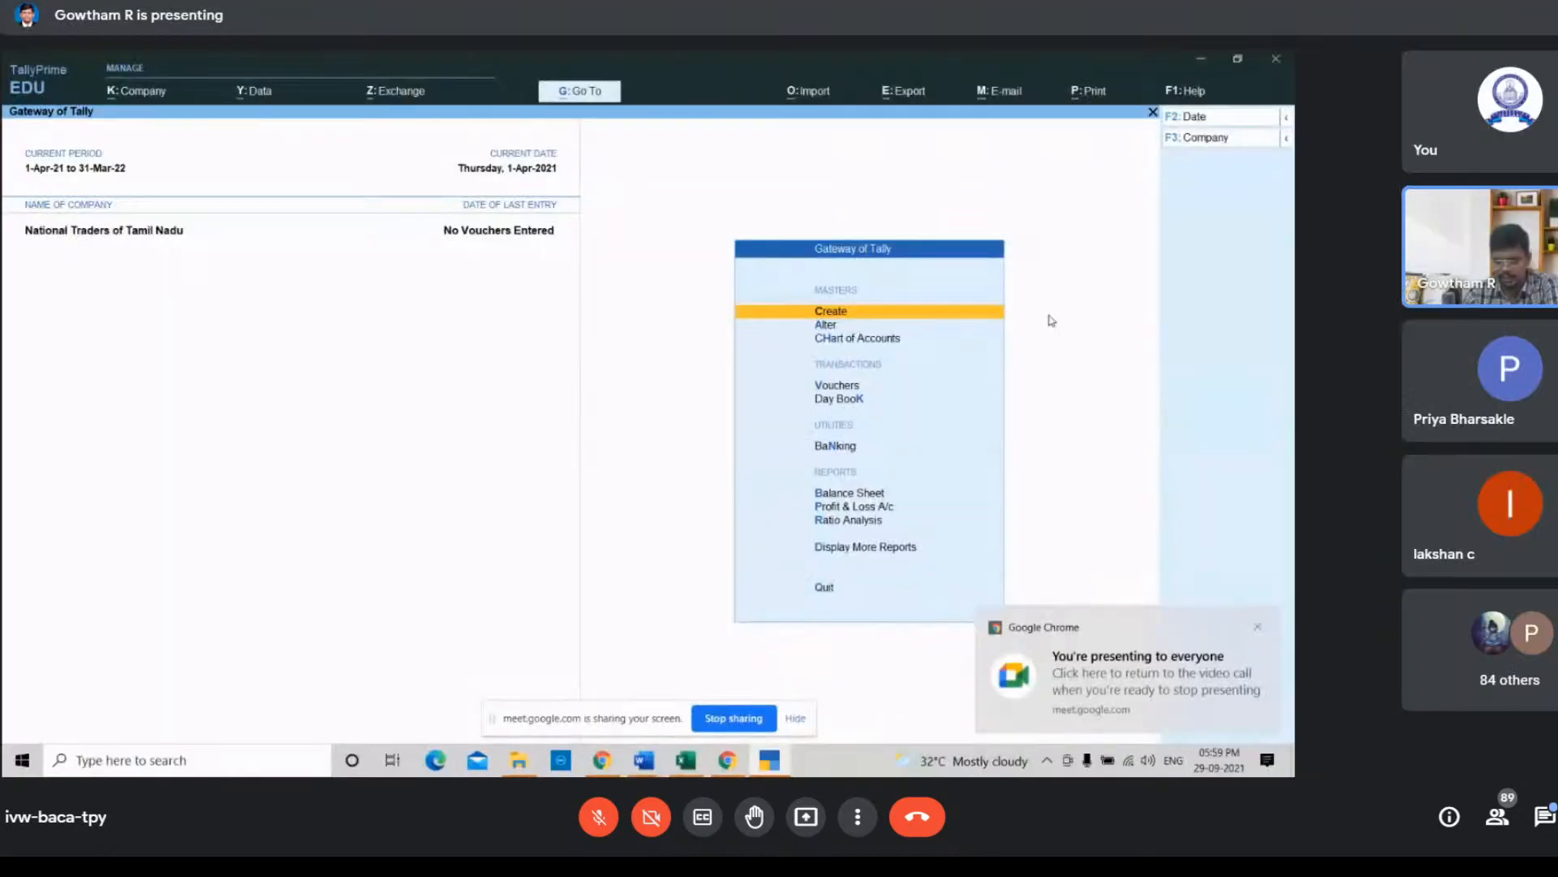
Step: Open Ledger creation from the masters in the Gateway of Tally
{"action": "left_click", "coordinate": [1259, 629]}
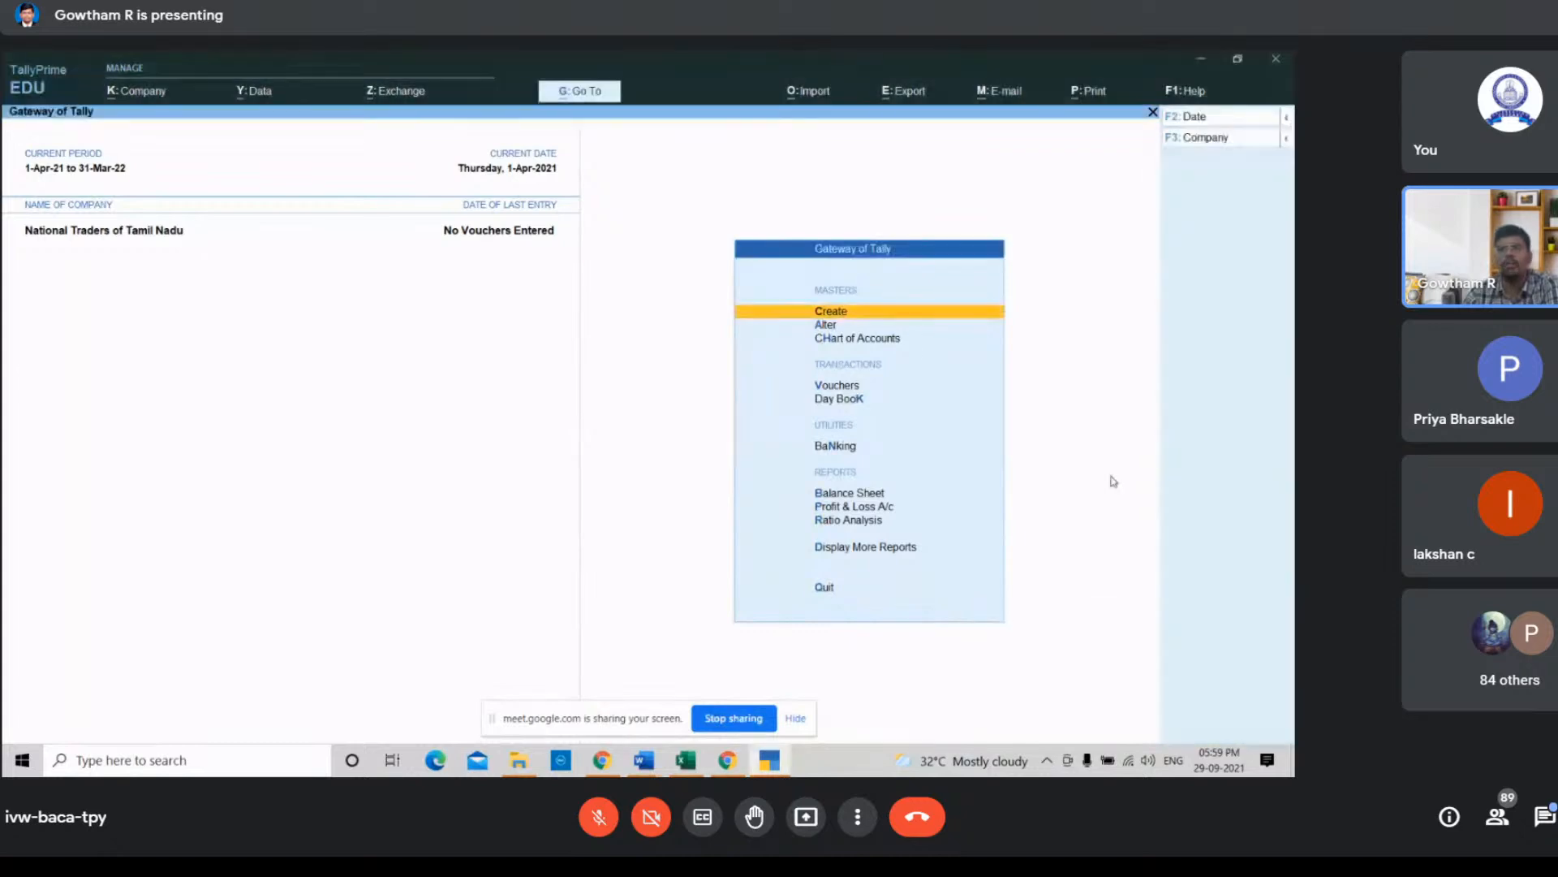
{"action": "left_click", "coordinate": [854, 317]}
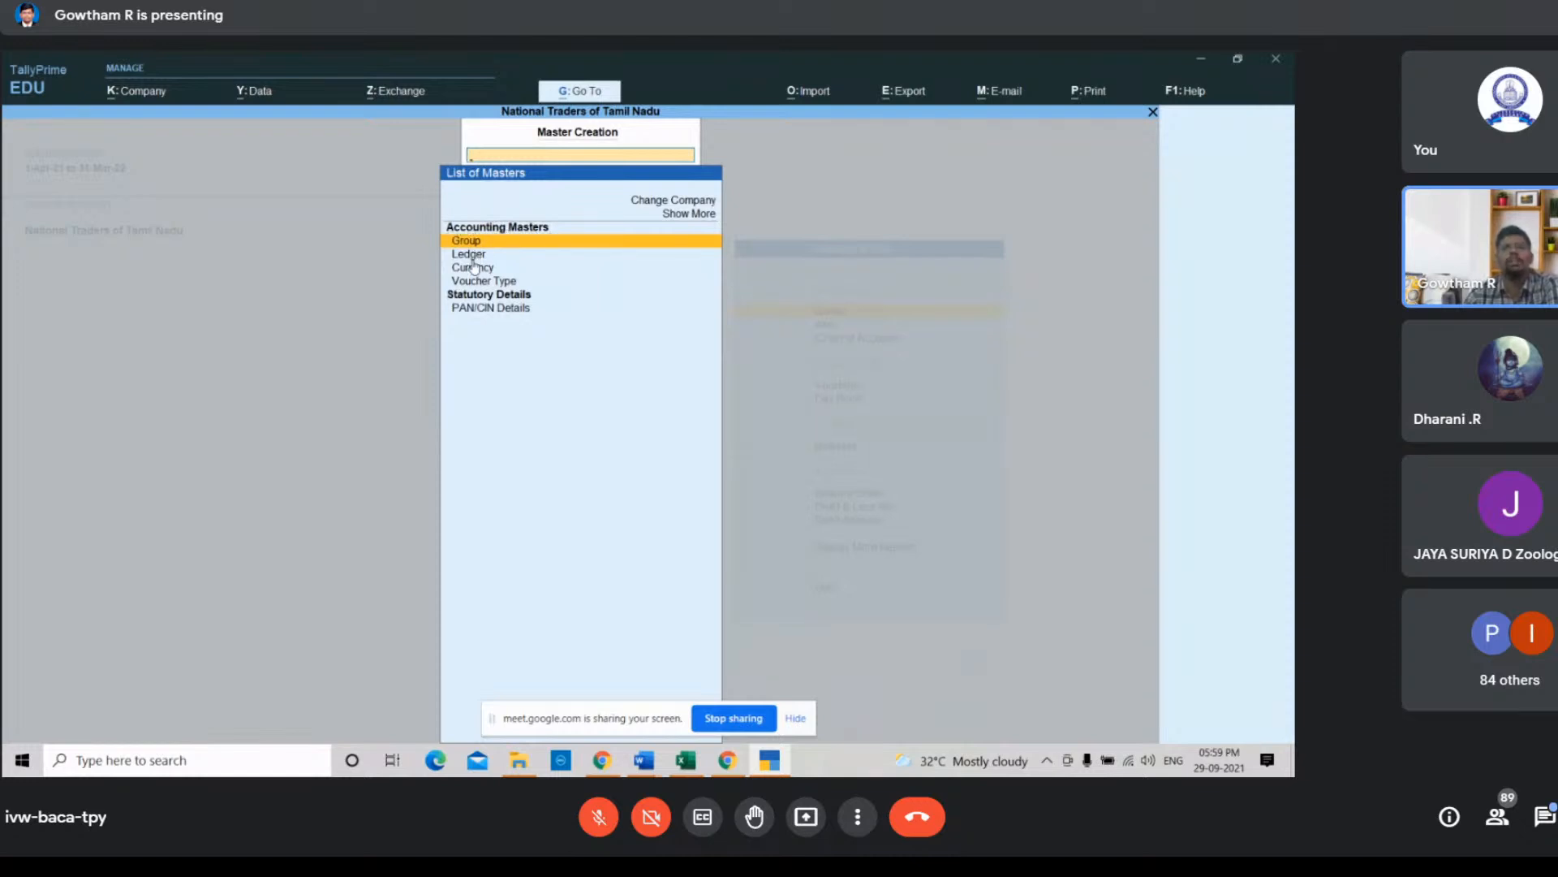
{"action": "key", "text": "Down"}
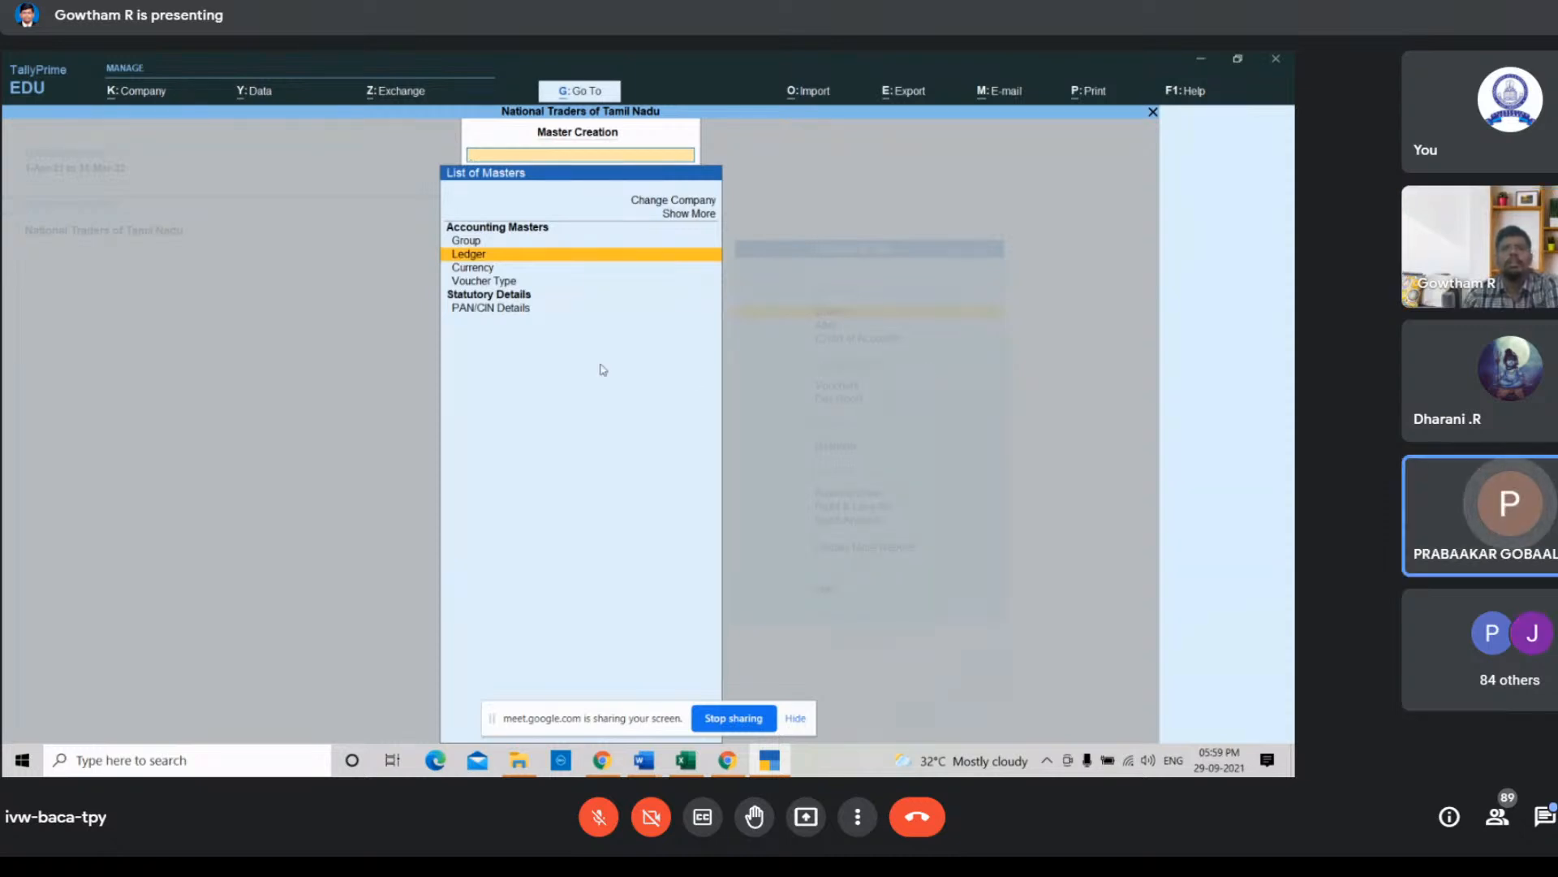
{"action": "left_click", "coordinate": [532, 255]}
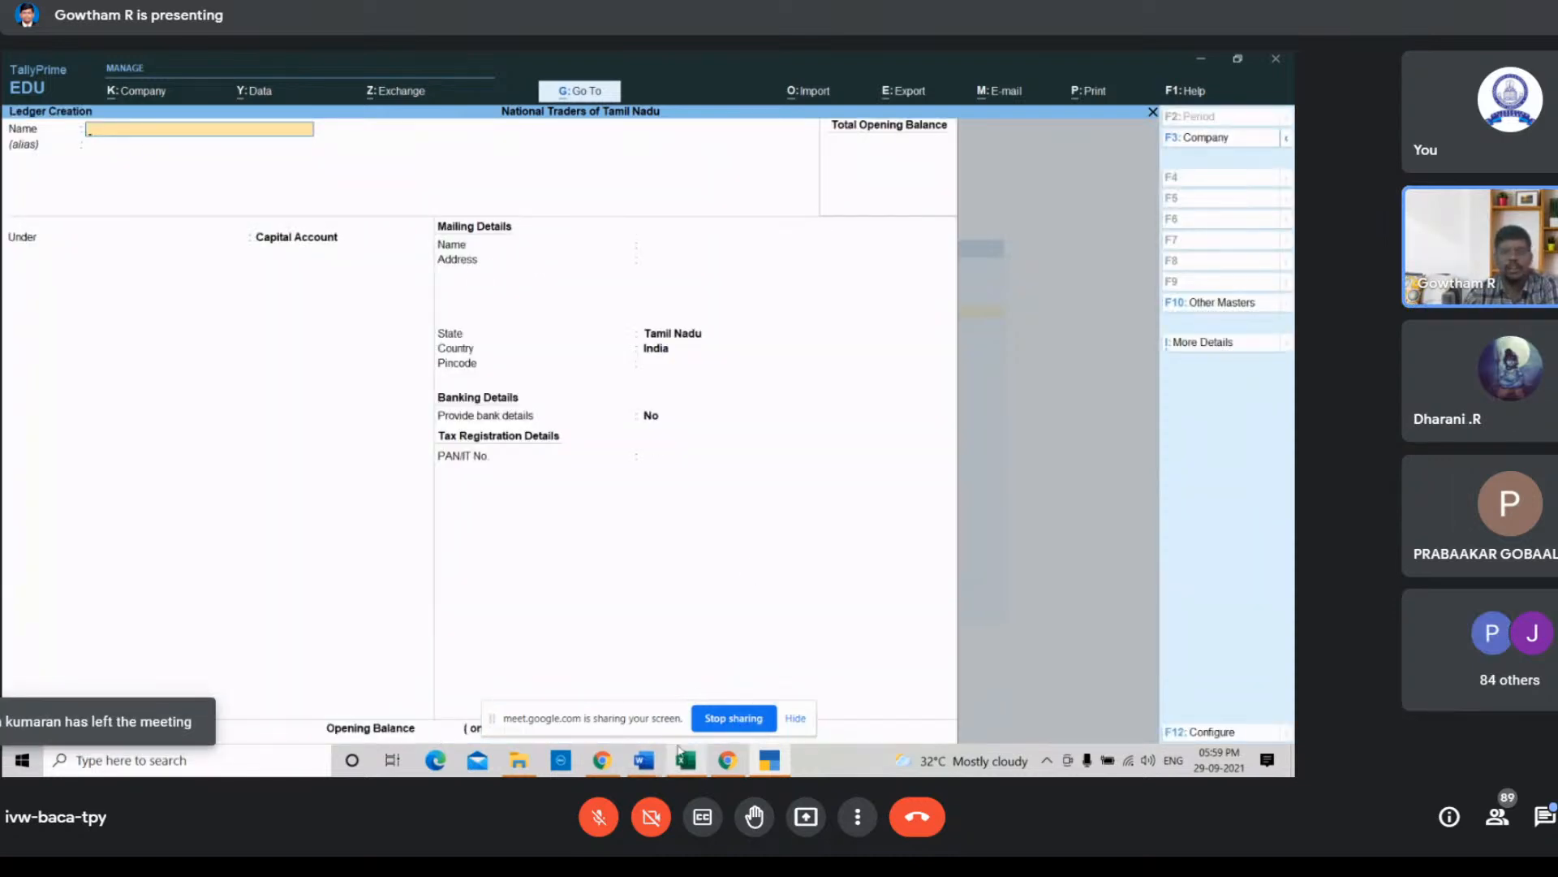
Step: Review the ledger accounts identified for the Madan purchase transaction in the Tally Workshop spreadsheet
{"action": "left_click", "coordinate": [682, 754]}
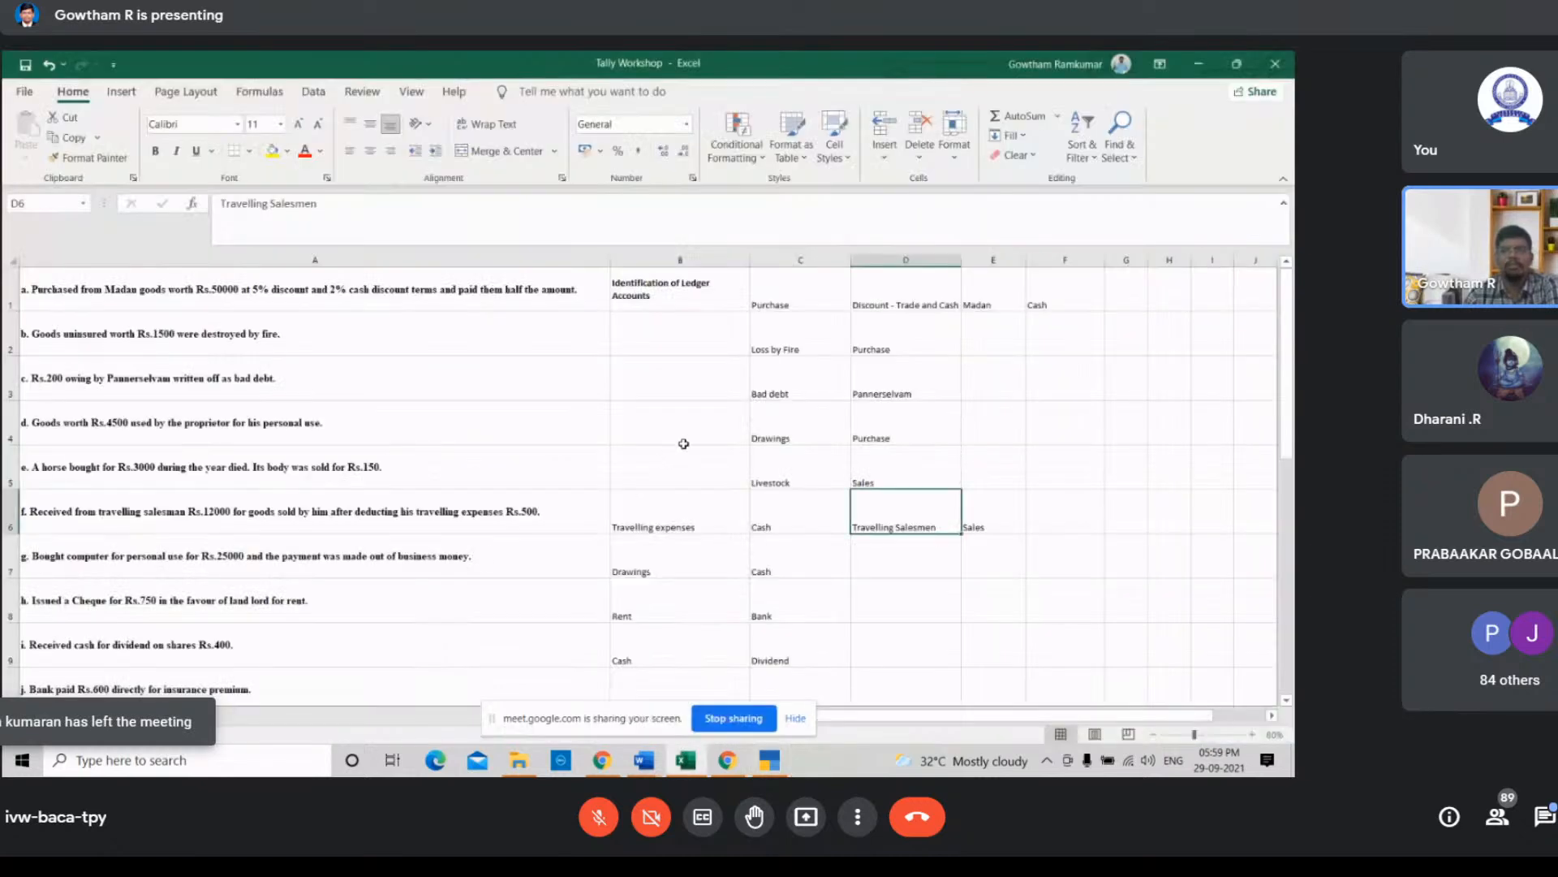
{"action": "left_click", "coordinate": [780, 294]}
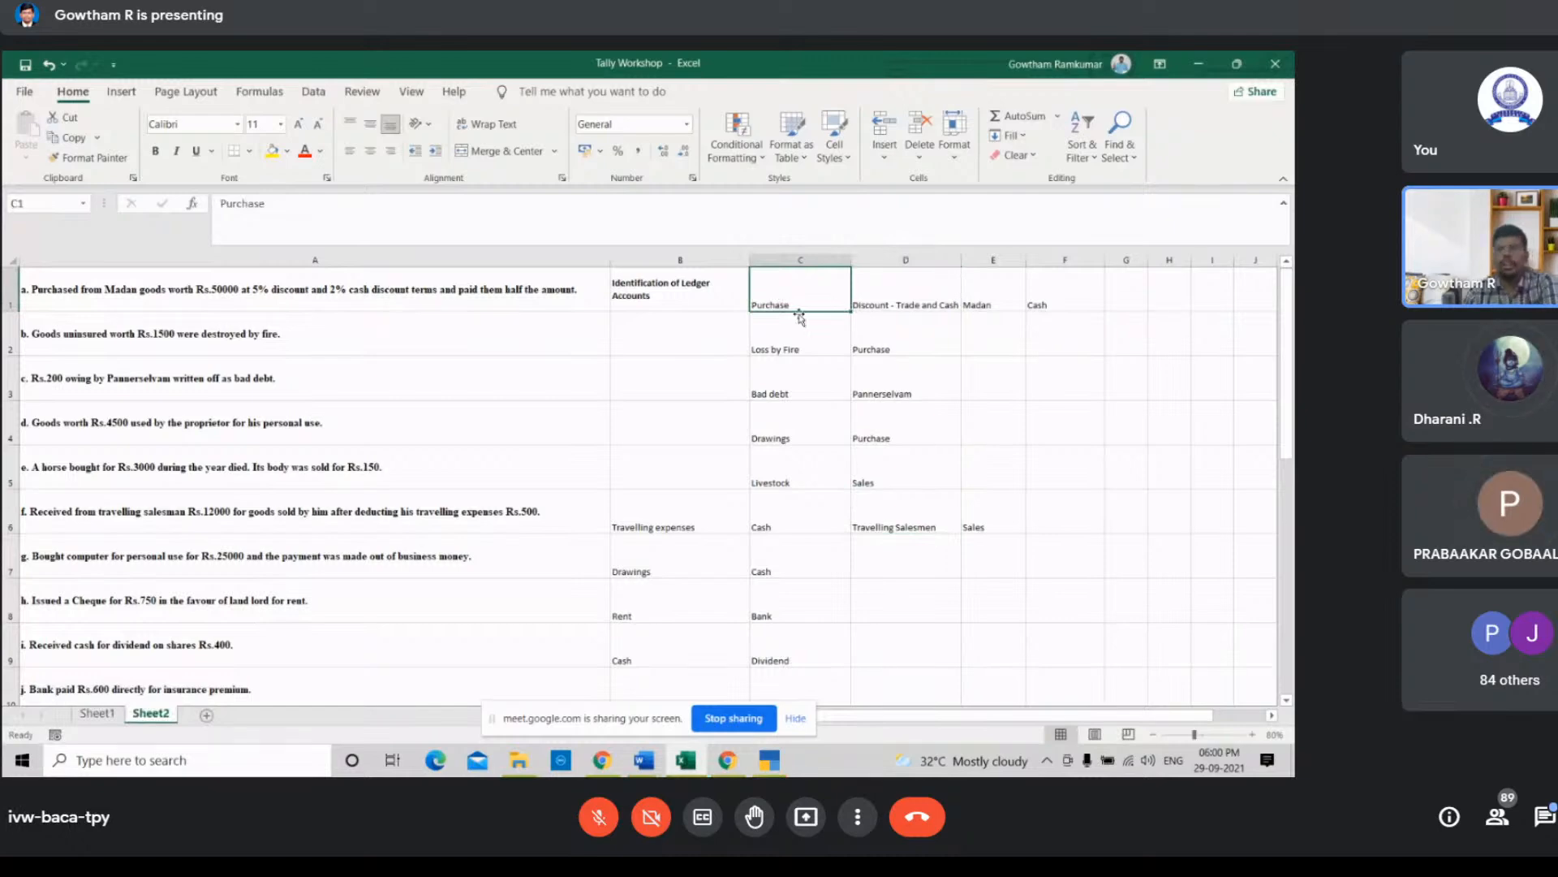
{"action": "key", "text": "shift+Right"}
{"action": "key", "text": "shift+Right"}
{"action": "key", "text": "shift+Right"}
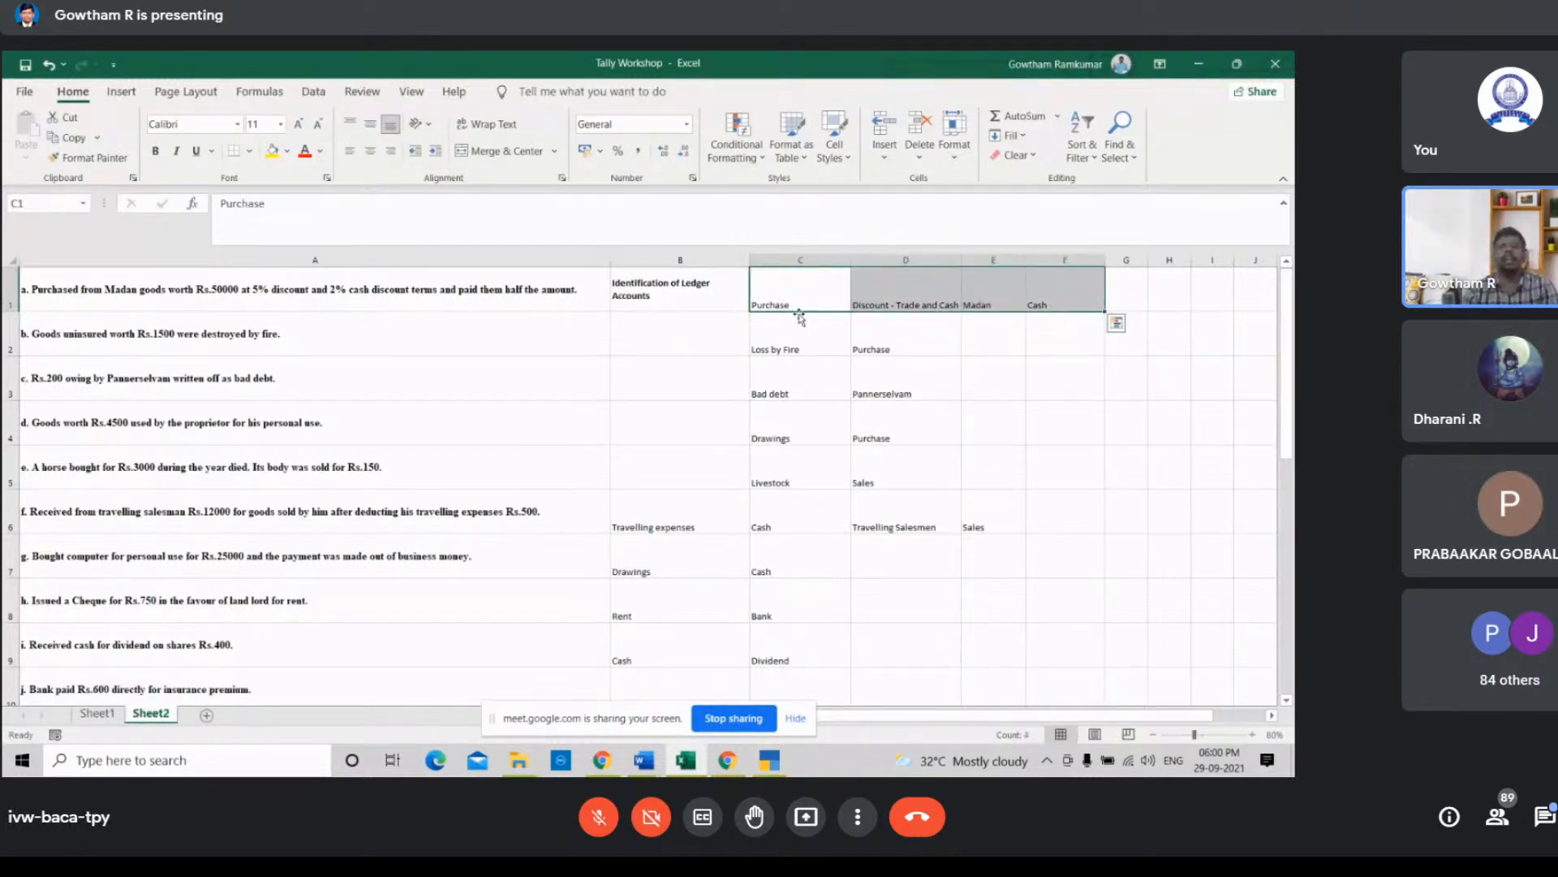
{"action": "left_click", "coordinate": [824, 284]}
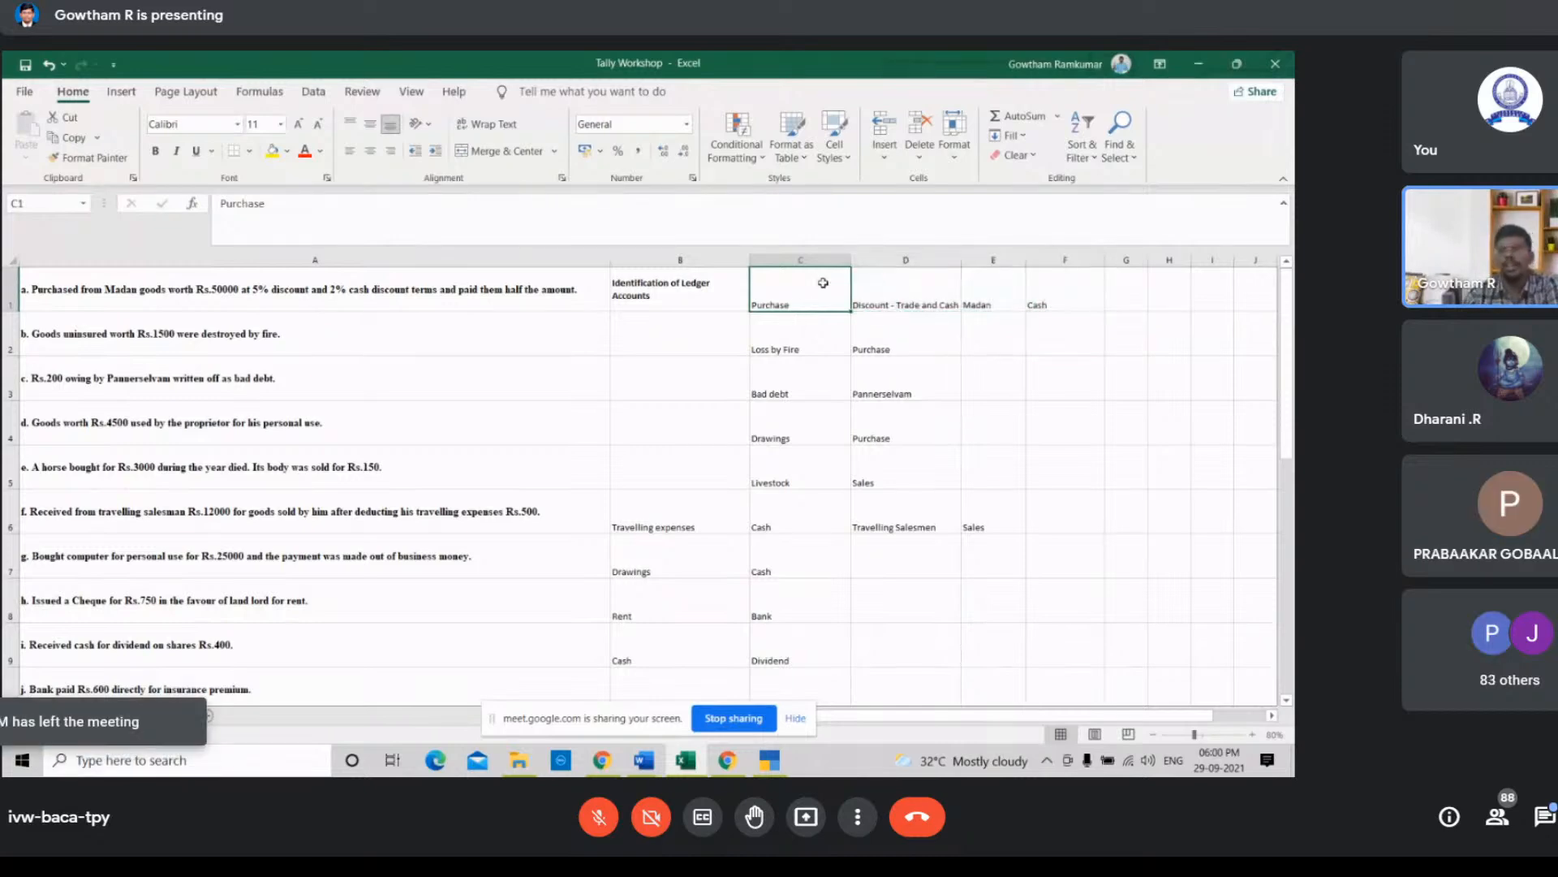
{"action": "left_click", "coordinate": [916, 301]}
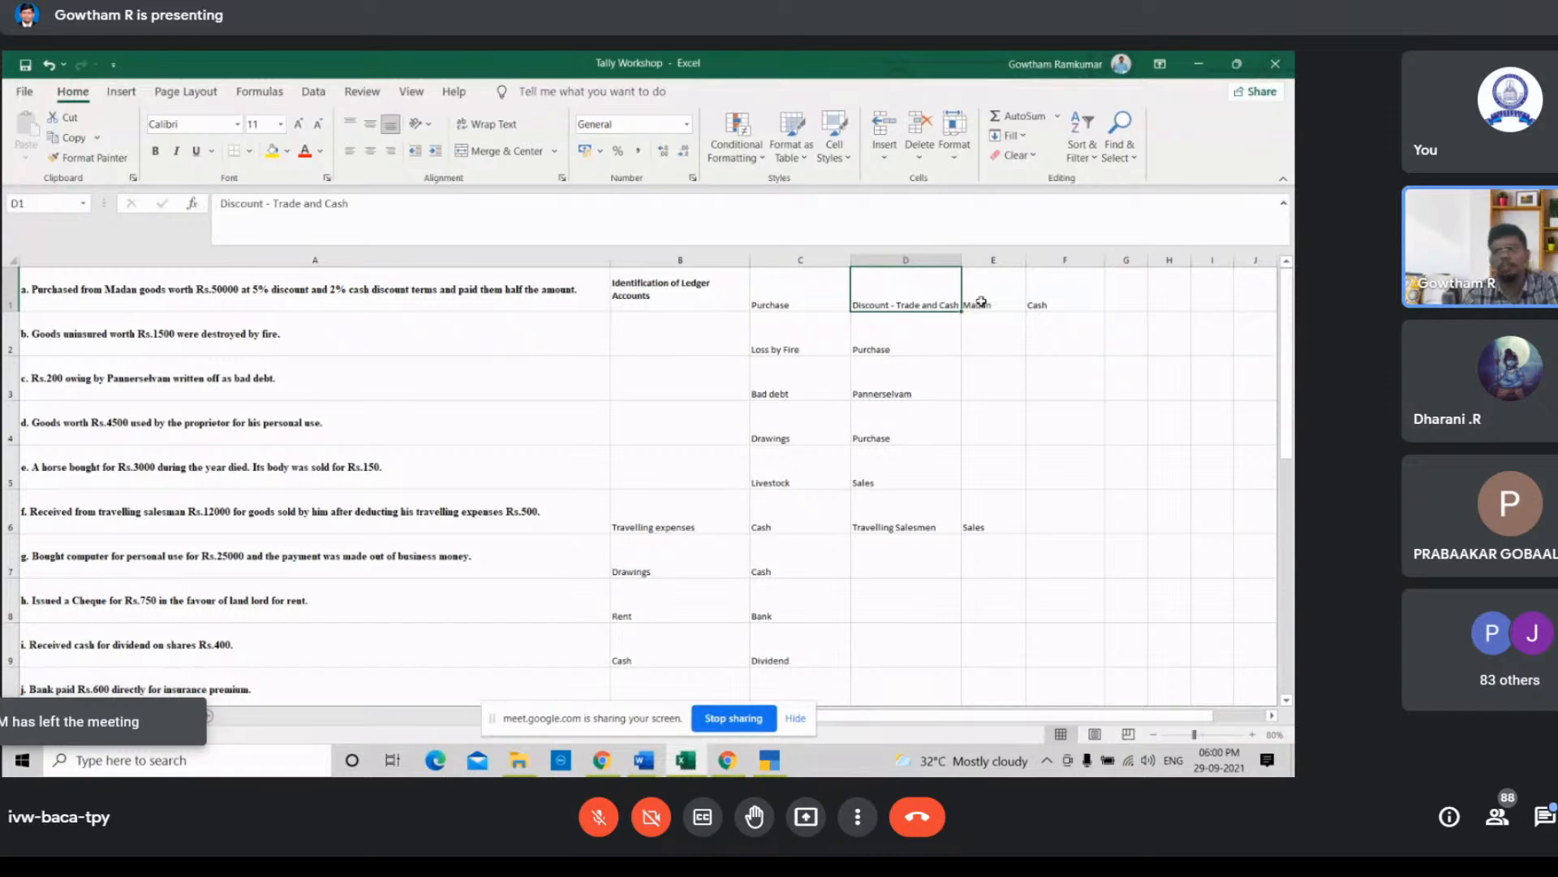
{"action": "left_click", "coordinate": [1039, 301]}
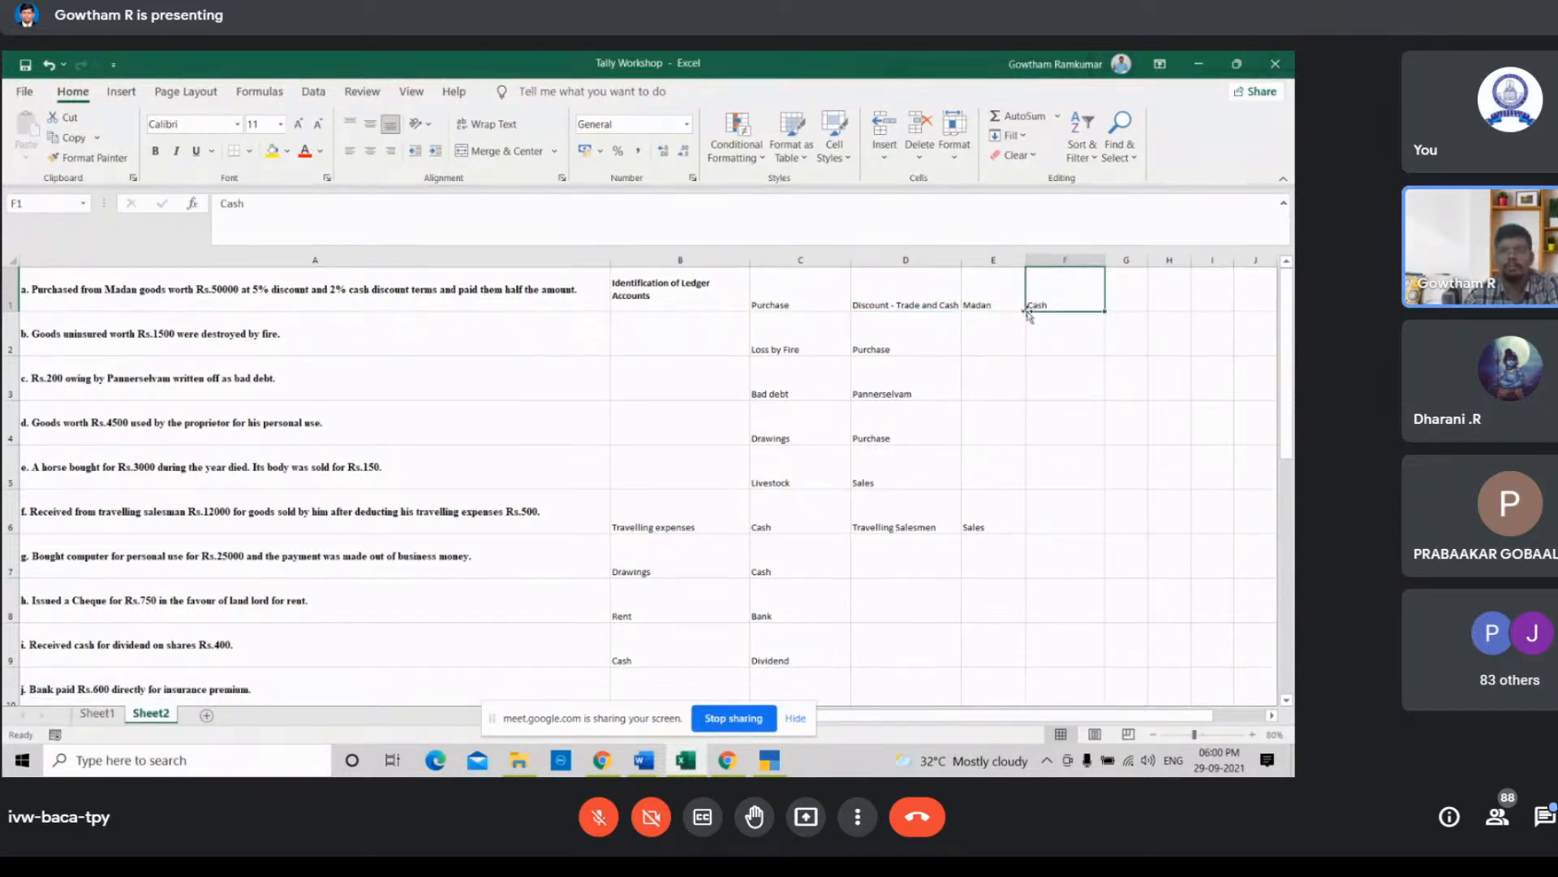
{"action": "left_click", "coordinate": [813, 299]}
{"action": "left_click", "coordinate": [883, 294]}
{"action": "left_click", "coordinate": [975, 297]}
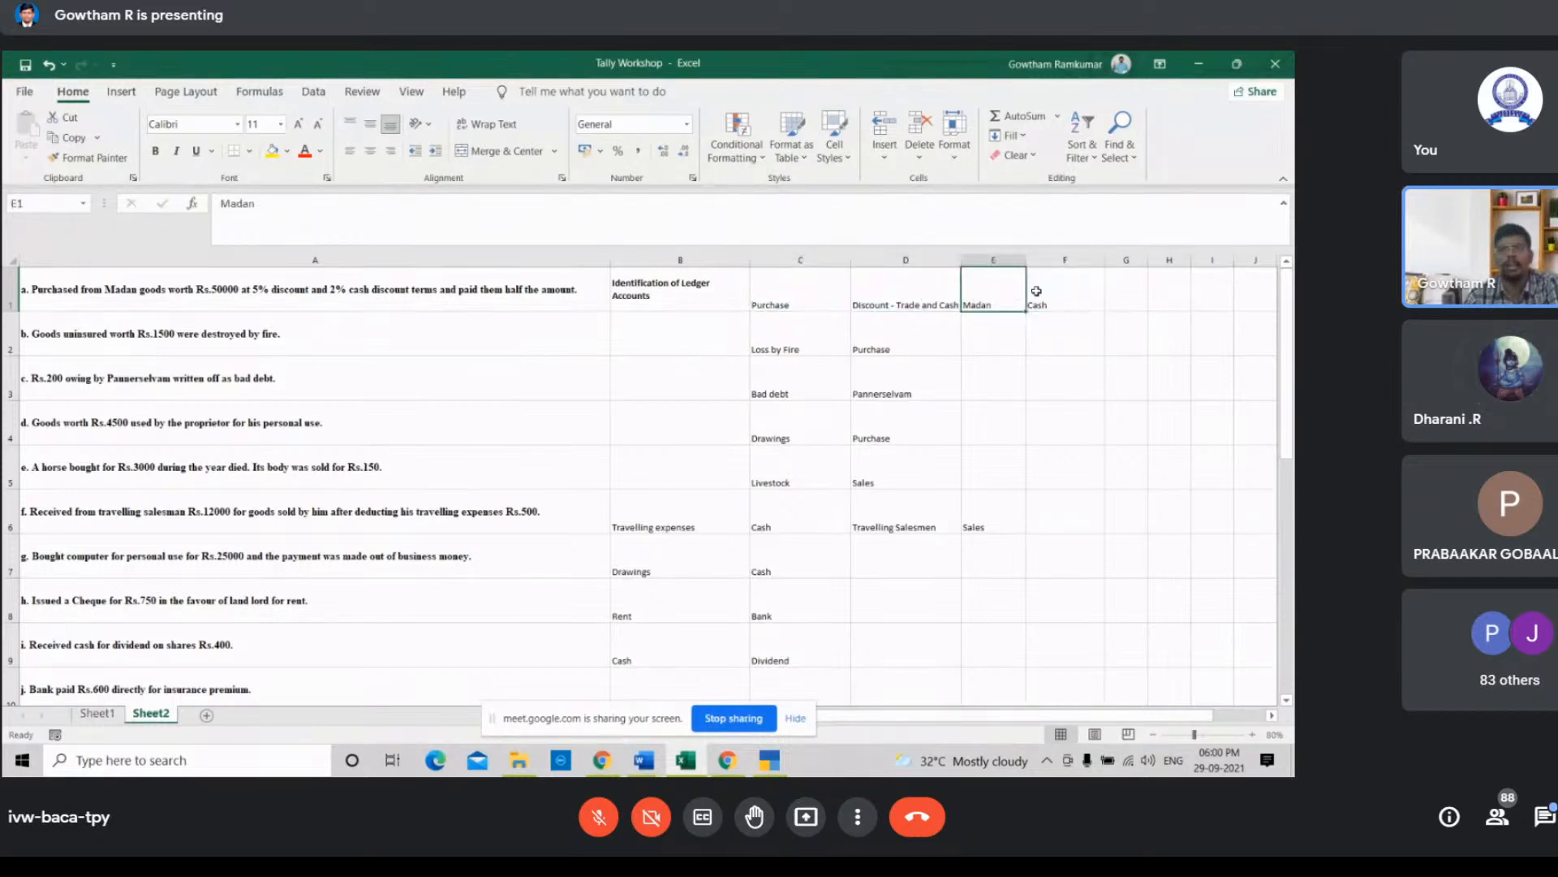
{"action": "left_click", "coordinate": [1036, 292]}
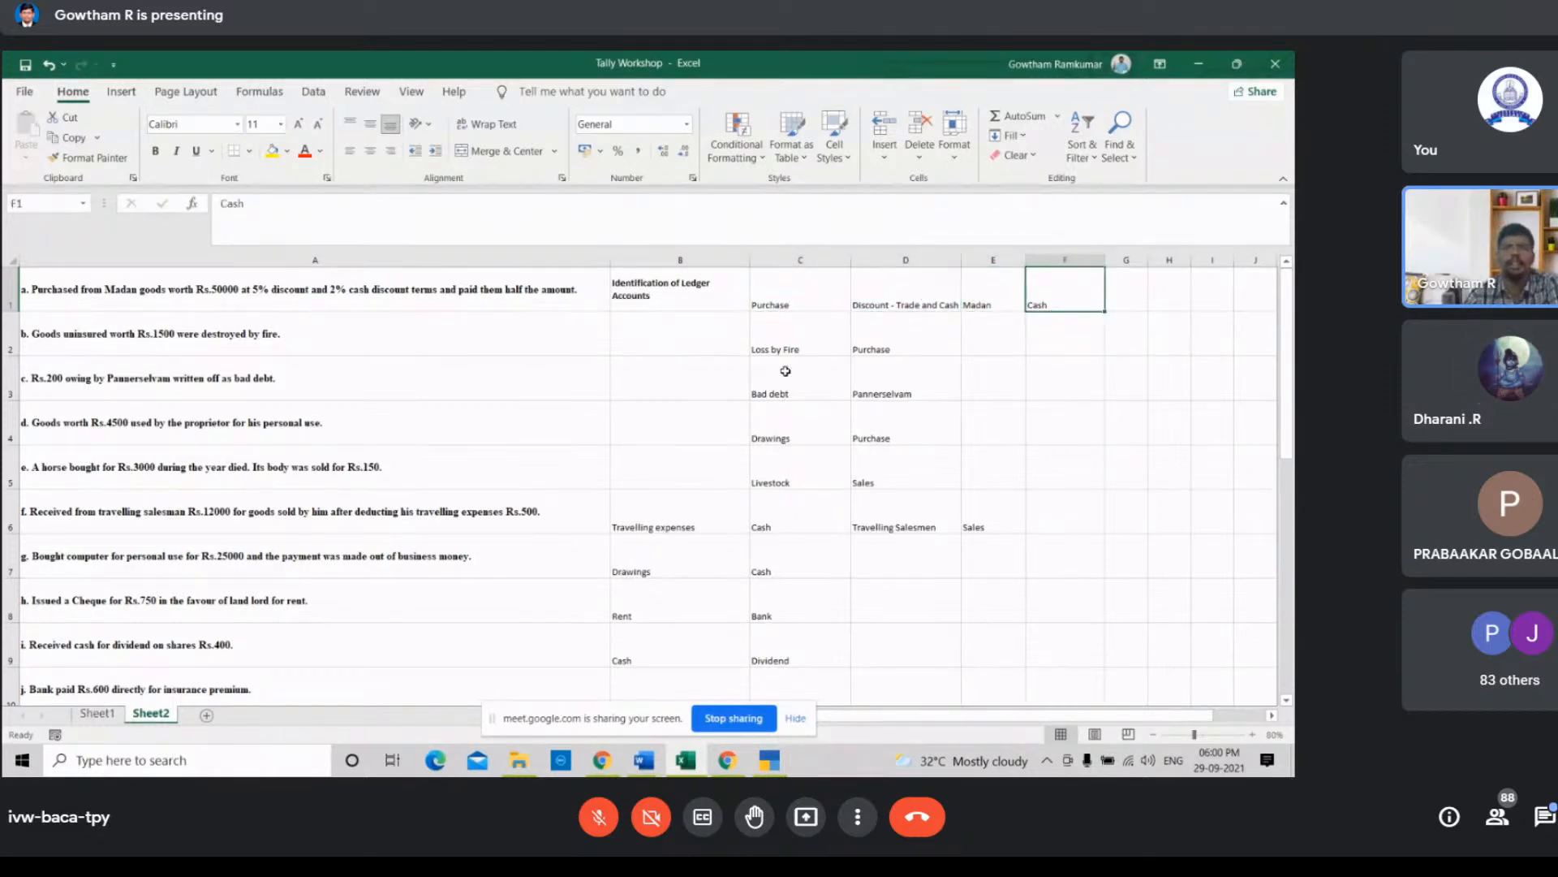
Step: Create a Purchase ledger under Purchase Accounts with ledger type Not Applicable and accept it
{"action": "left_click", "coordinate": [769, 760]}
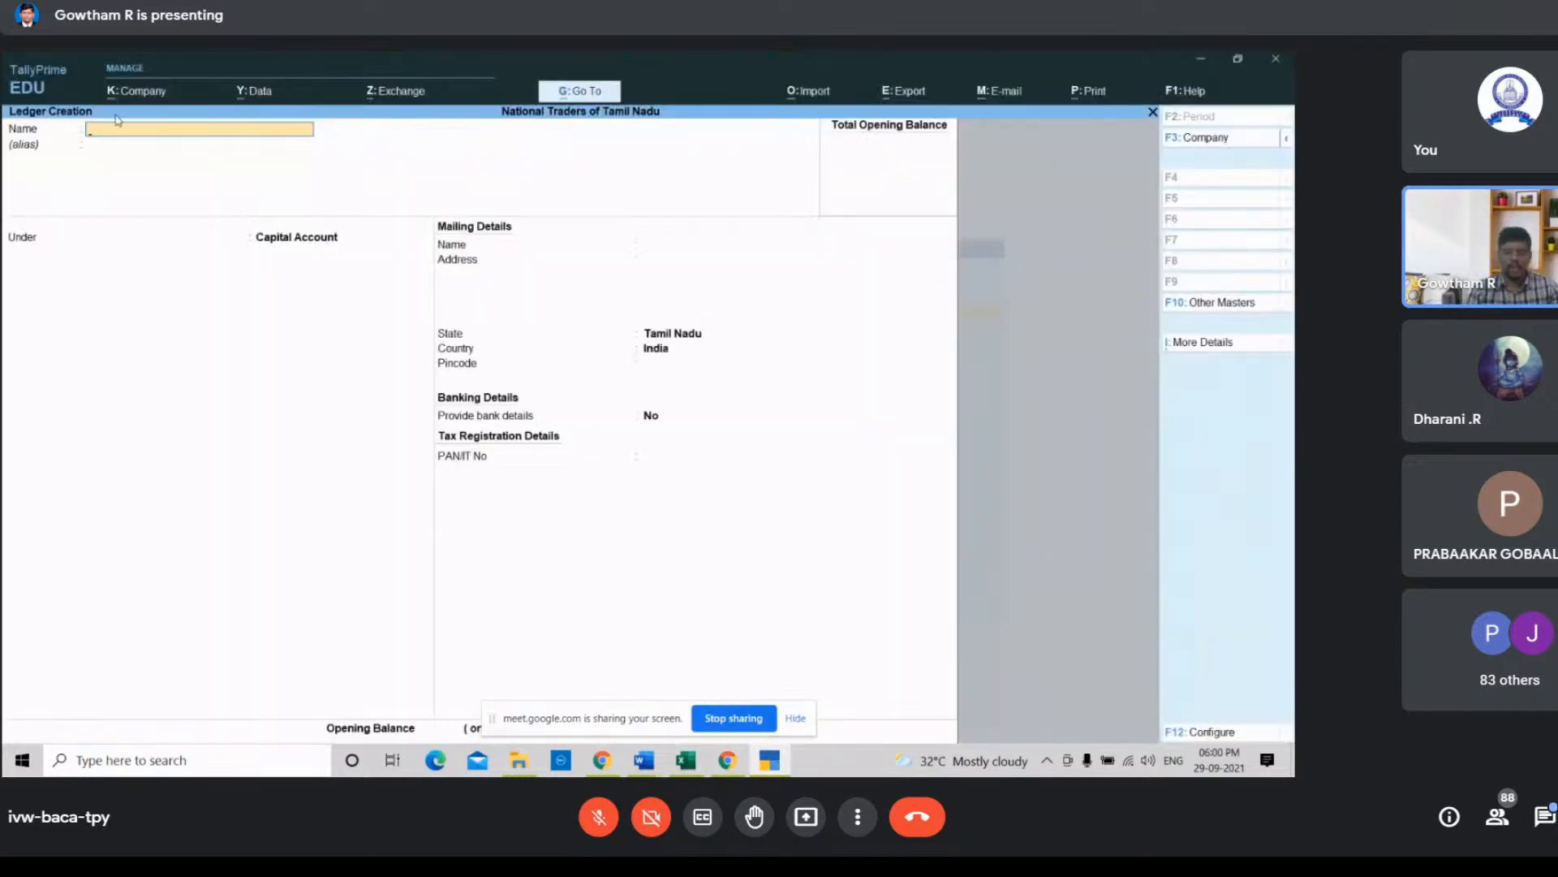
{"action": "type", "text": "Purc"}
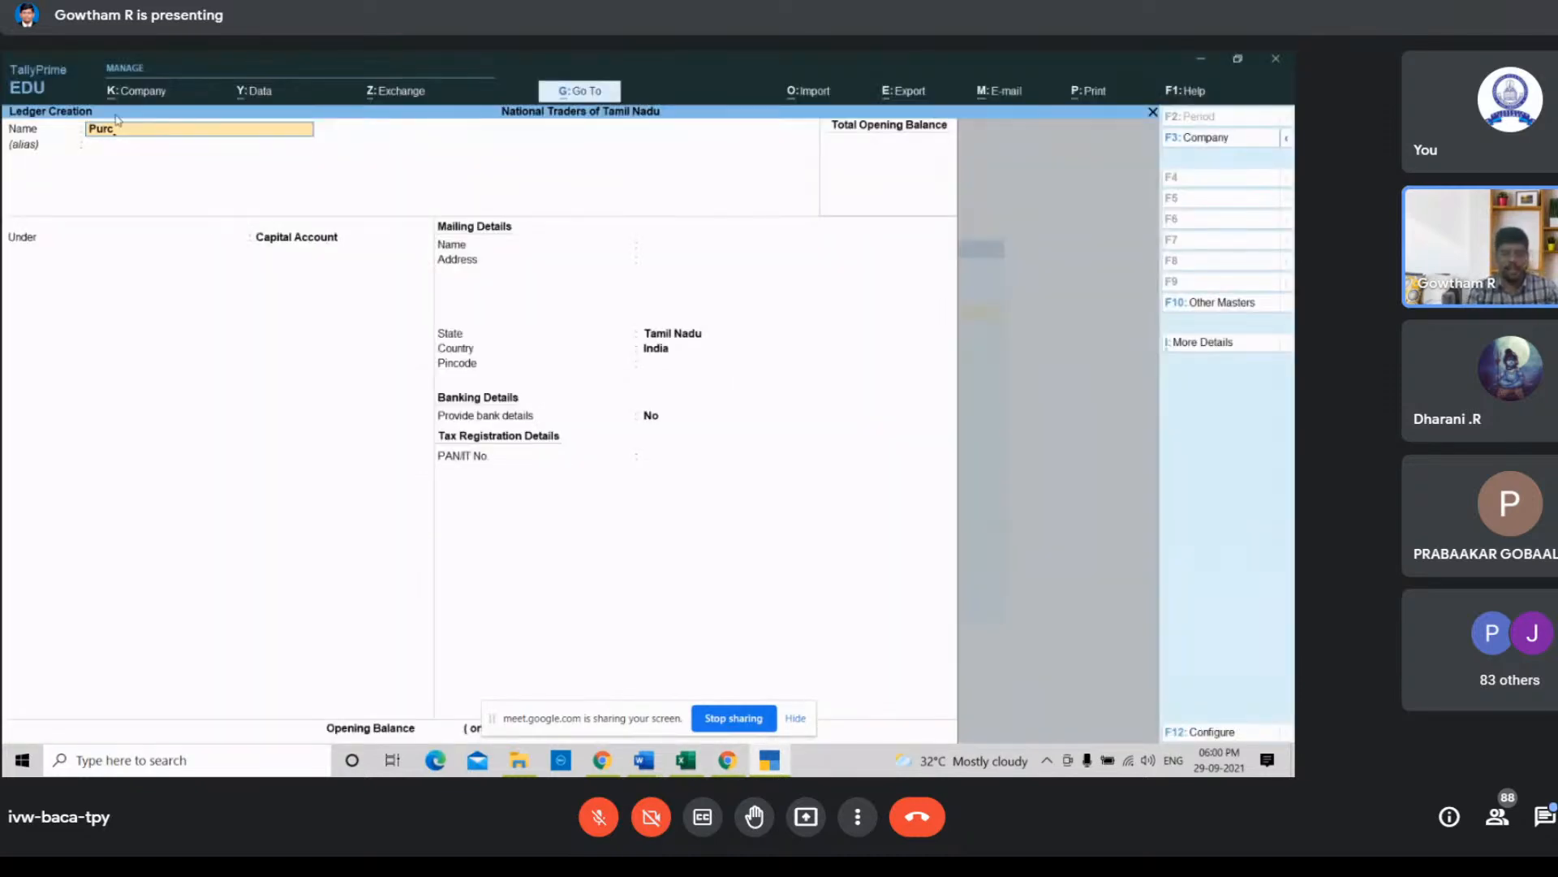
{"action": "type", "text": "has"}
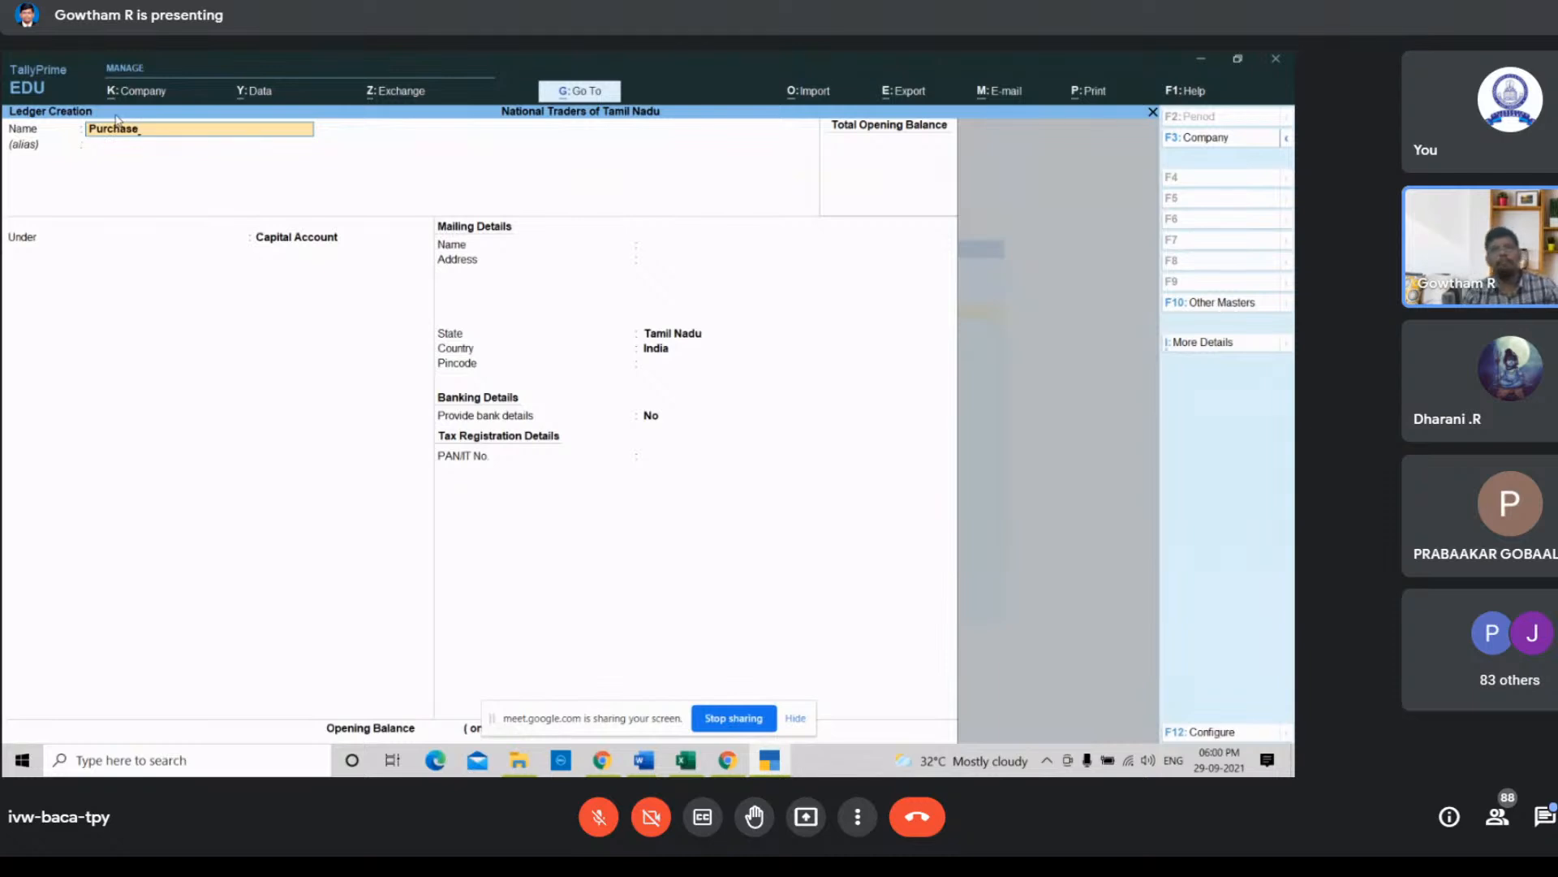
{"action": "type", "text": "e"}
{"action": "key", "text": "Return"}
{"action": "key", "text": "Return"}
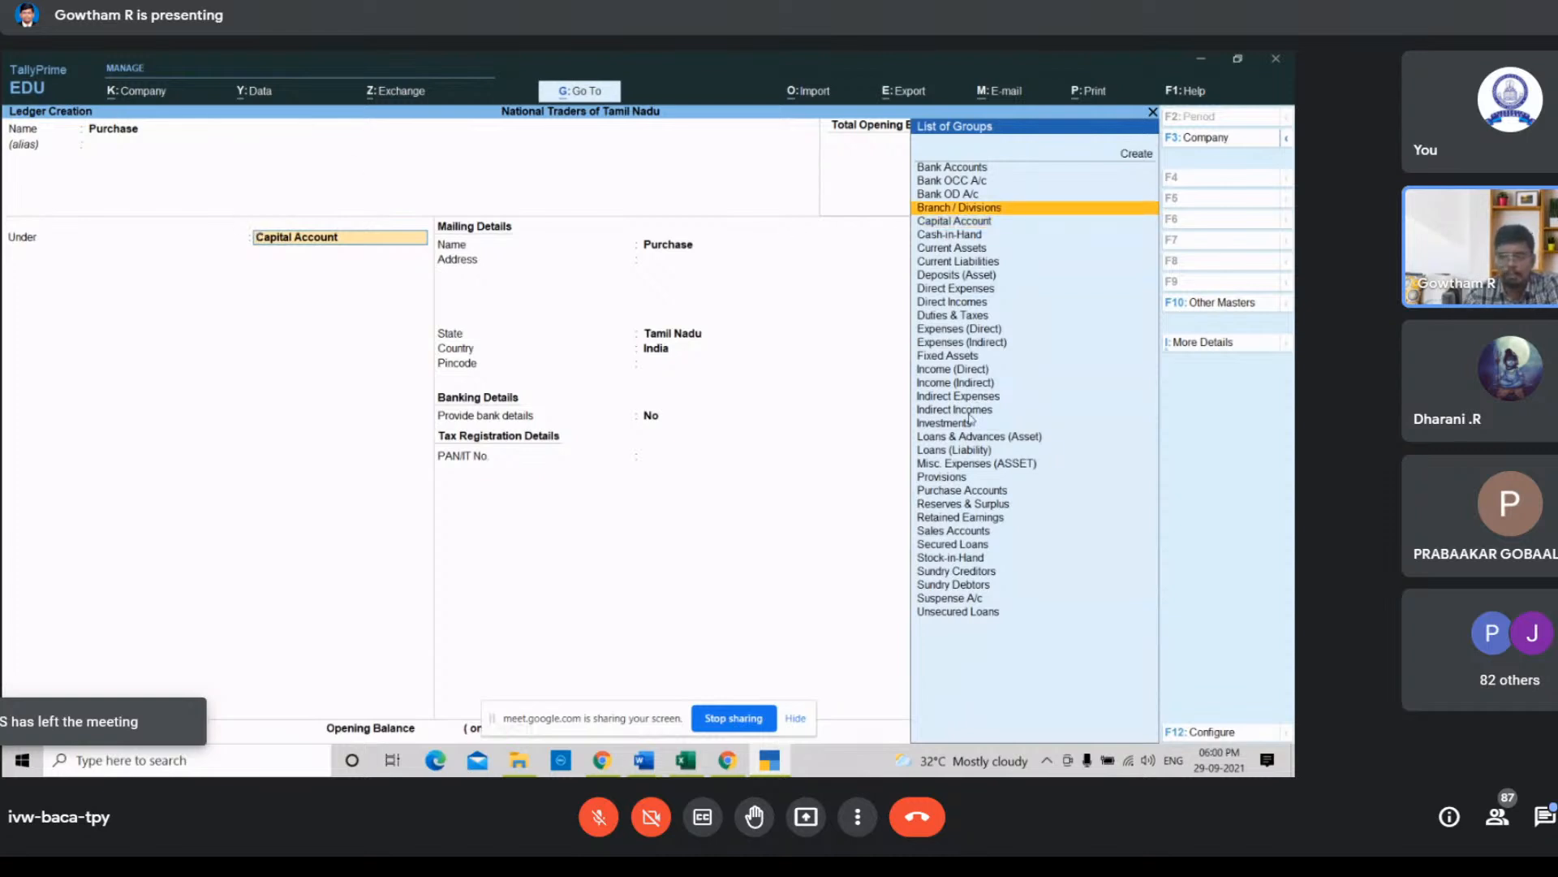
{"action": "left_click", "coordinate": [966, 492]}
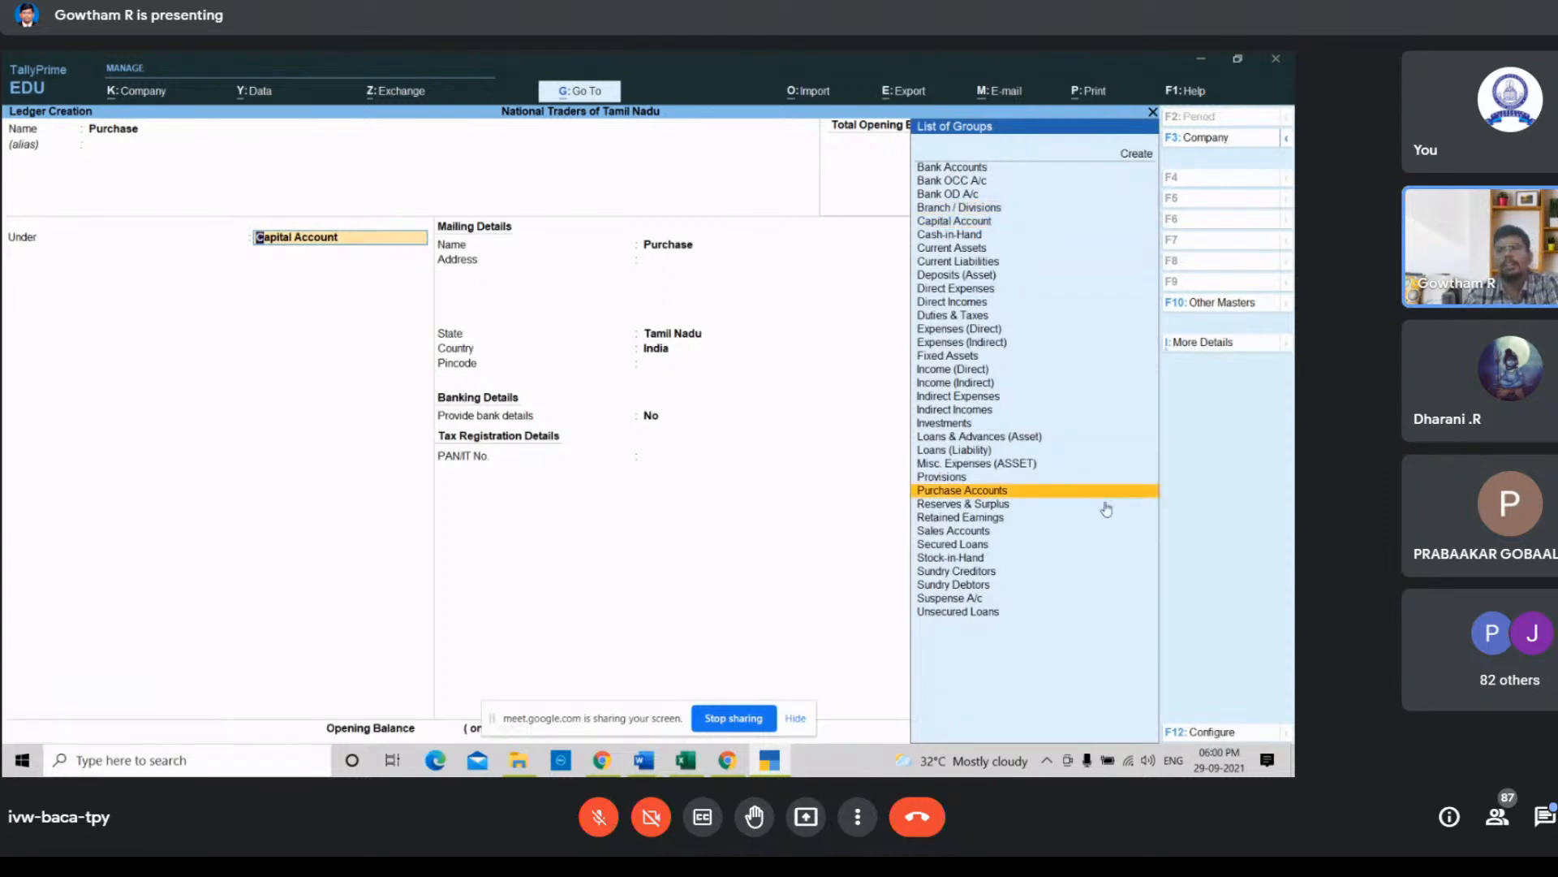
{"action": "left_click", "coordinate": [958, 492]}
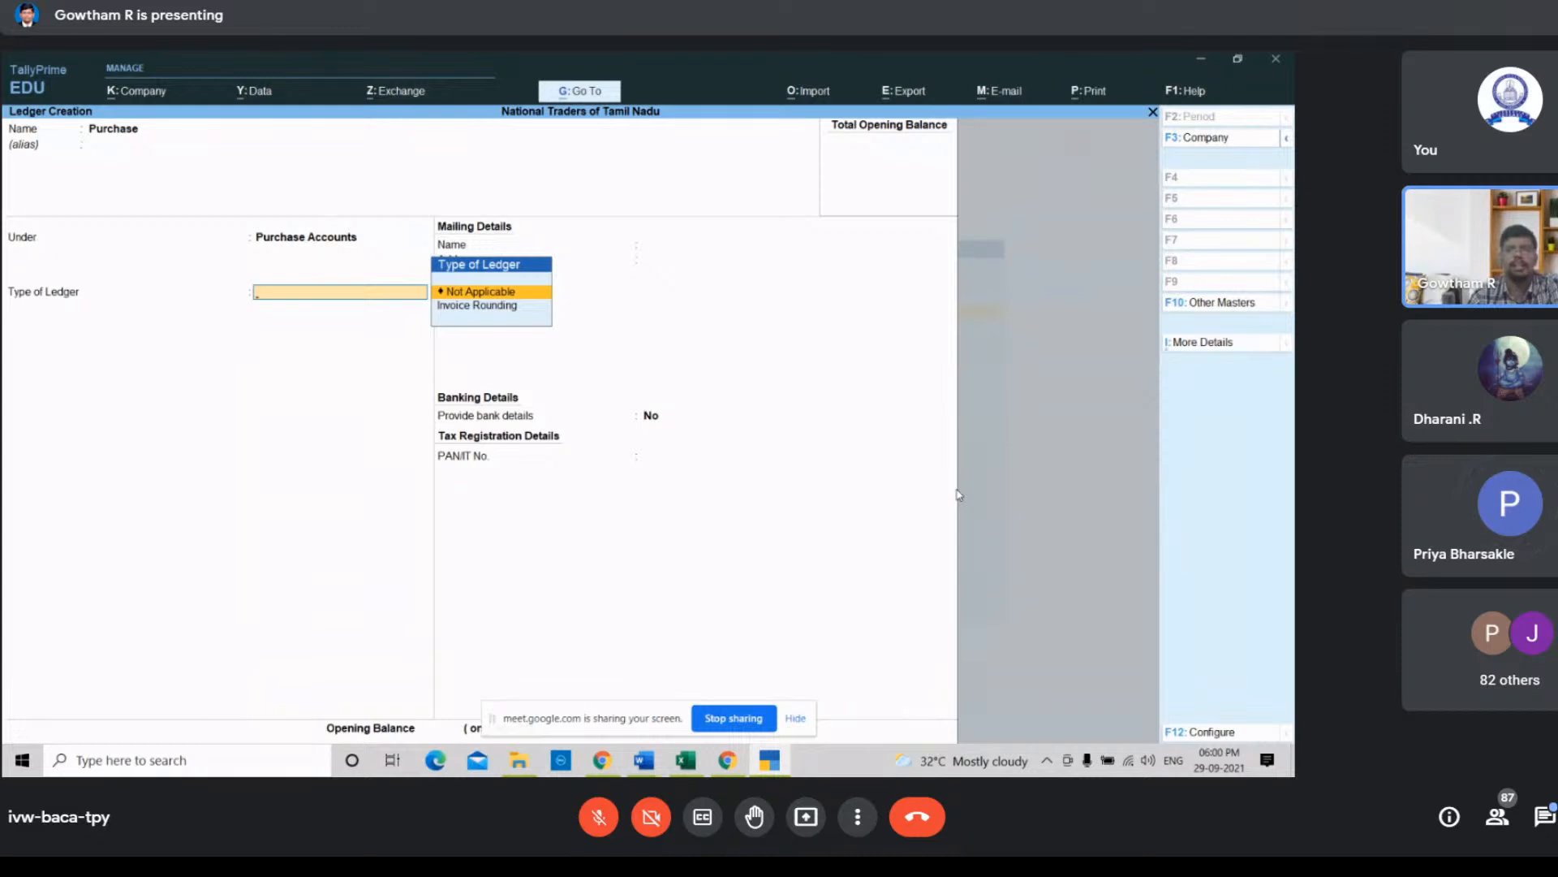
{"action": "key", "text": "Return"}
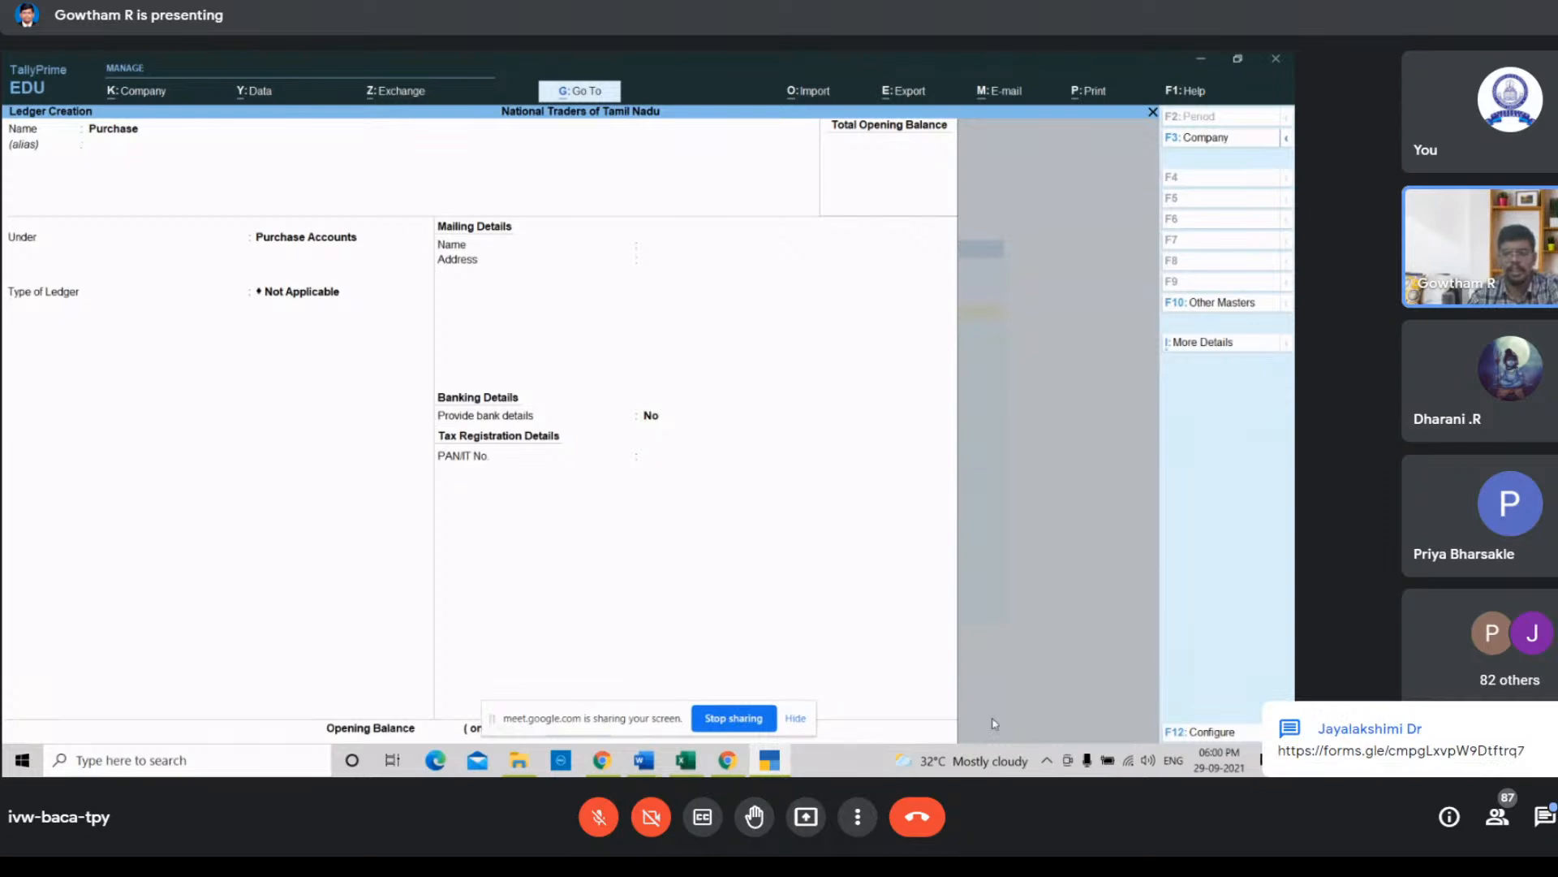
{"action": "left_click", "coordinate": [795, 718]}
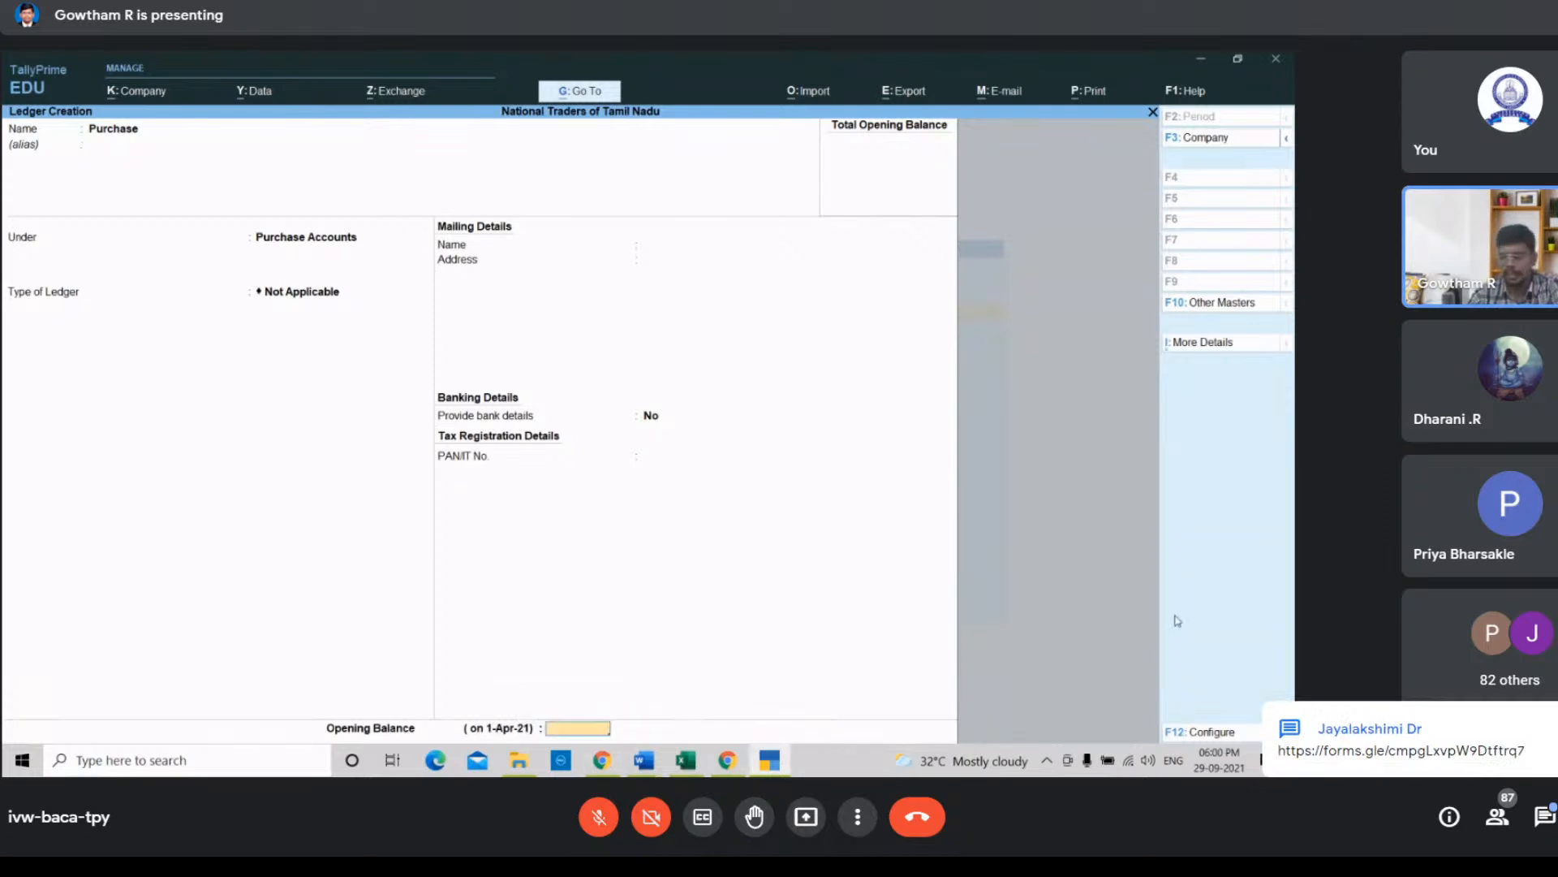
{"action": "key", "text": "Return"}
{"action": "key", "text": "Return"}
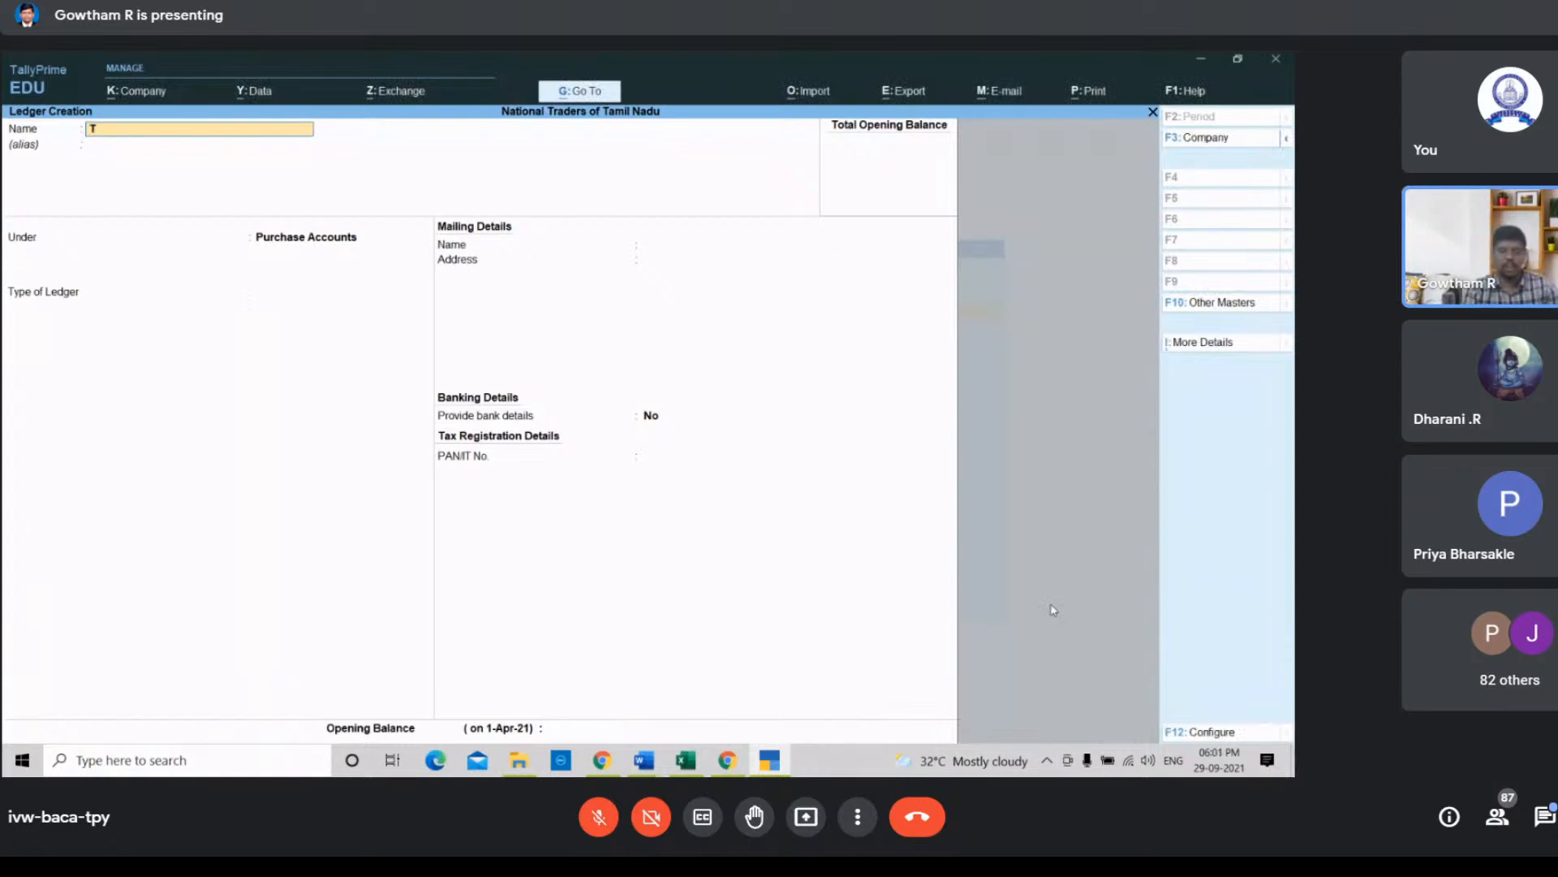
Step: Create a Trade Discount ledger under Indirect Incomes with ledger type Not Applicable and accept it
{"action": "type", "text": "Trade Dis"}
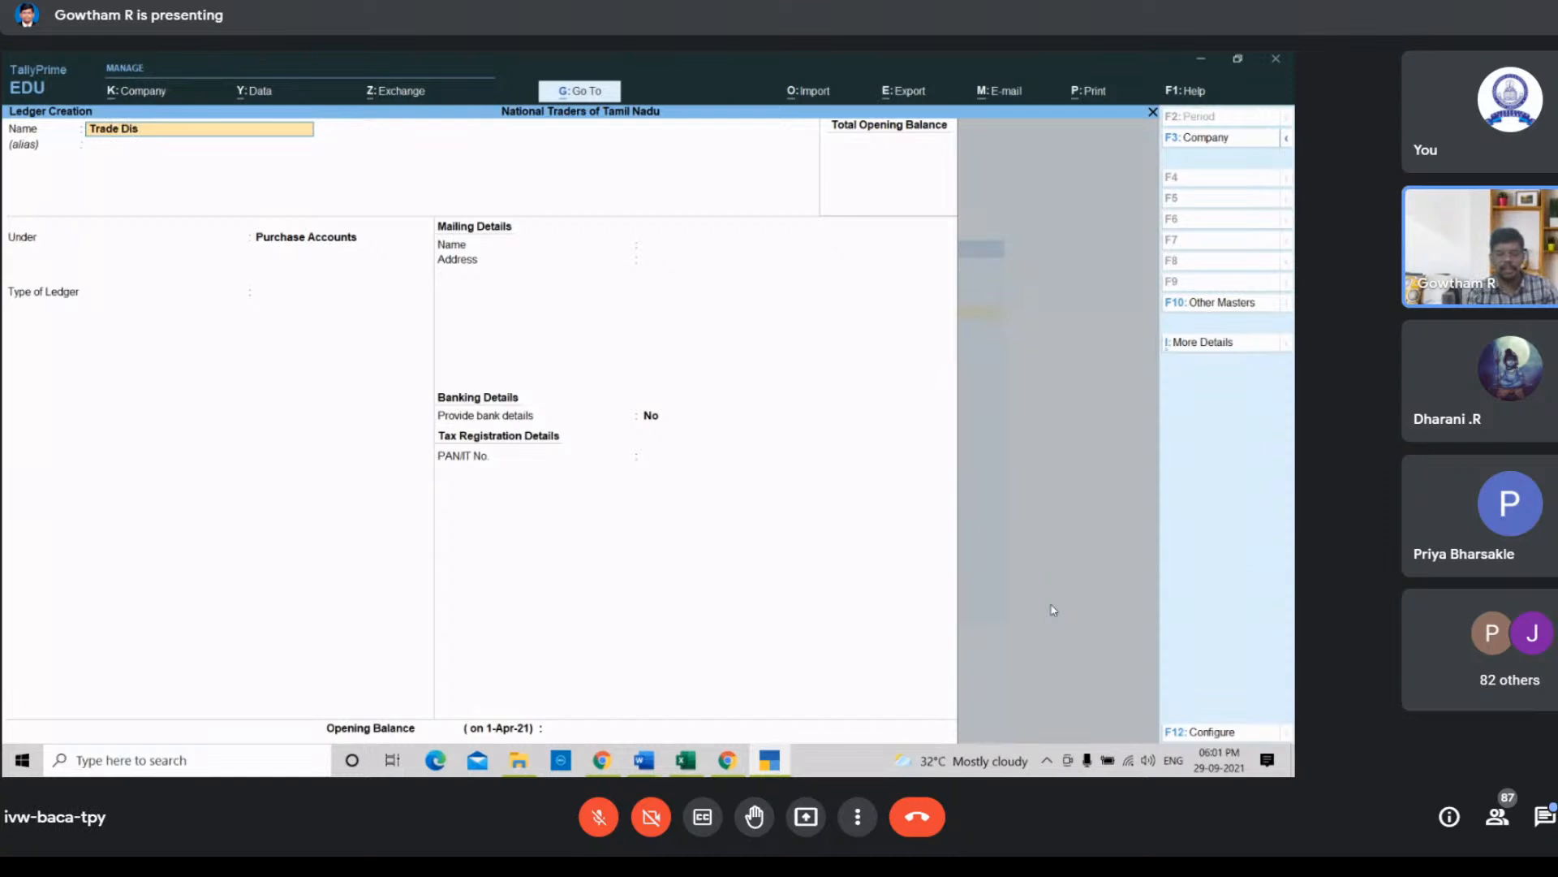
{"action": "type", "text": "count"}
{"action": "key", "text": "Return"}
{"action": "key", "text": "Return"}
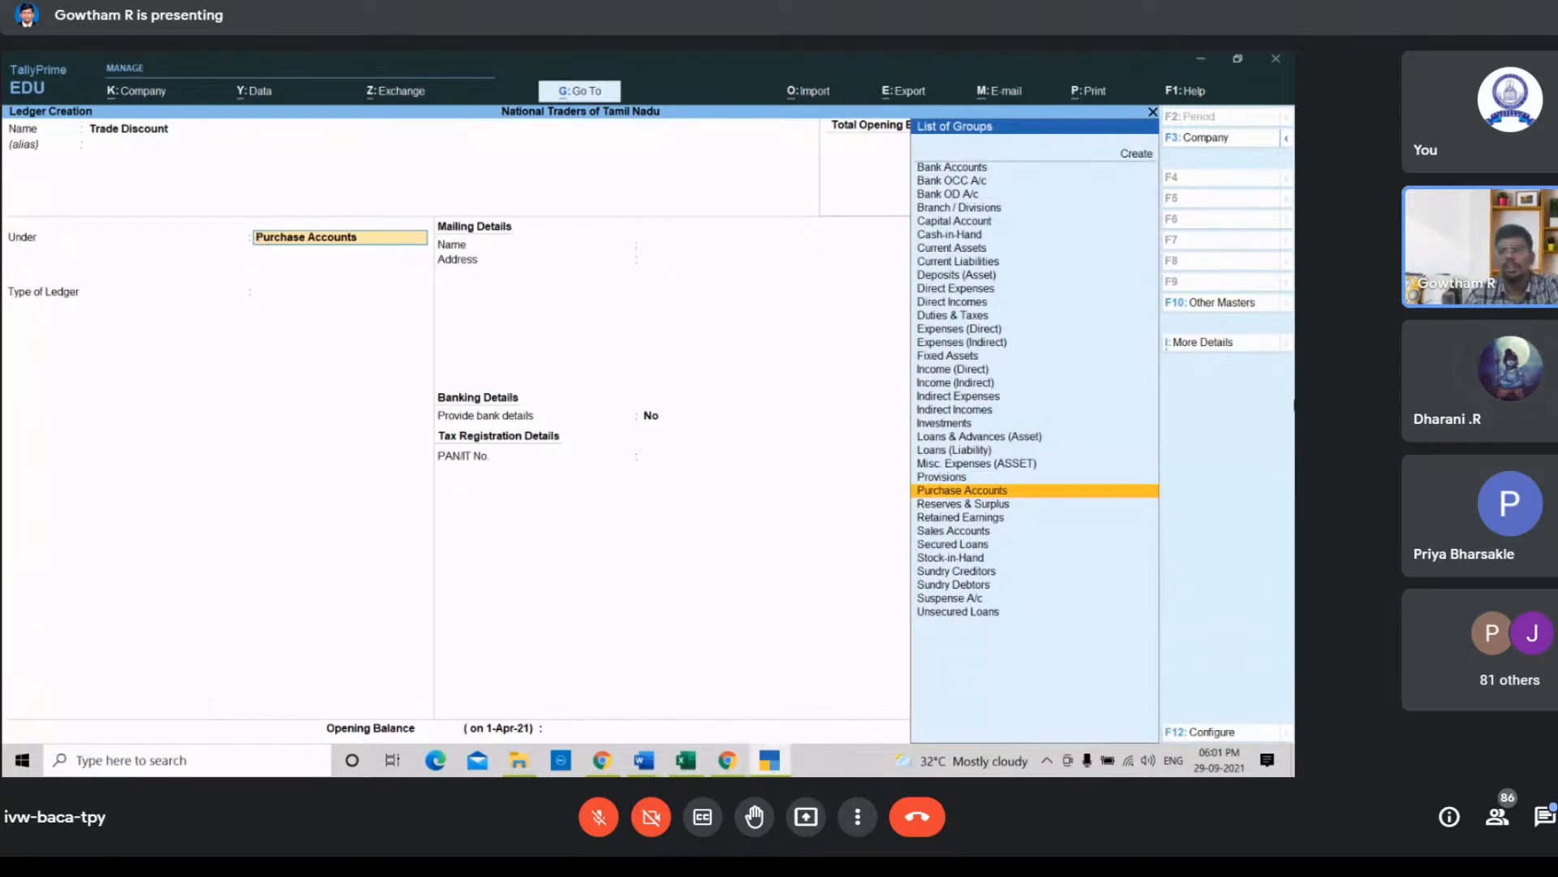
{"action": "key", "text": "Up"}
{"action": "key", "text": "Up"}
{"action": "key", "text": "Up"}
{"action": "key", "text": "Up"}
{"action": "key", "text": "Up"}
{"action": "key", "text": "Up"}
{"action": "key", "text": "Up"}
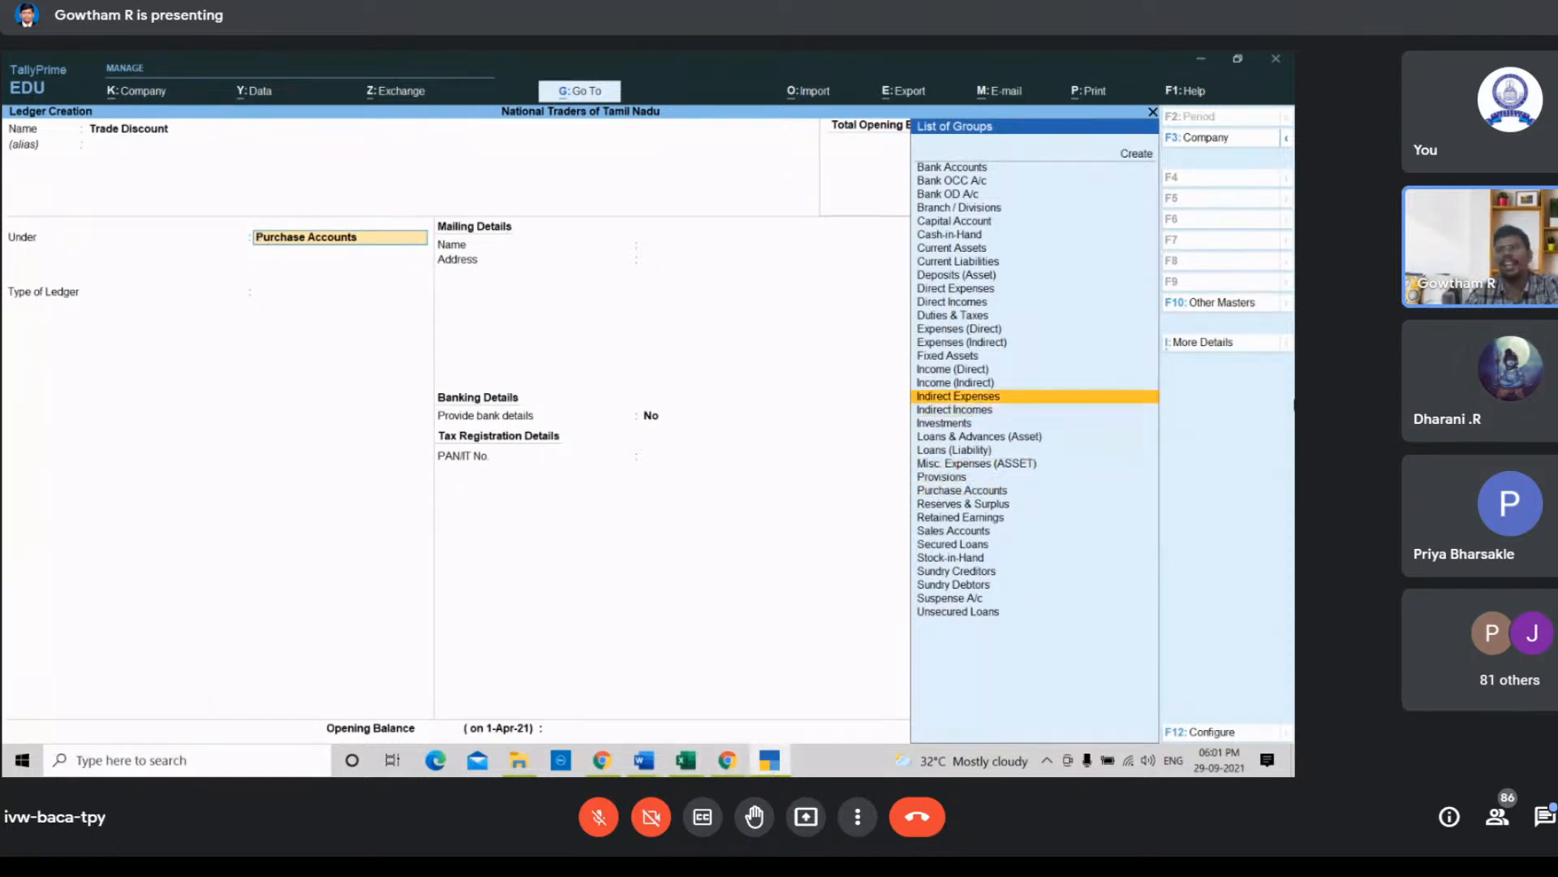
{"action": "key", "text": "Down"}
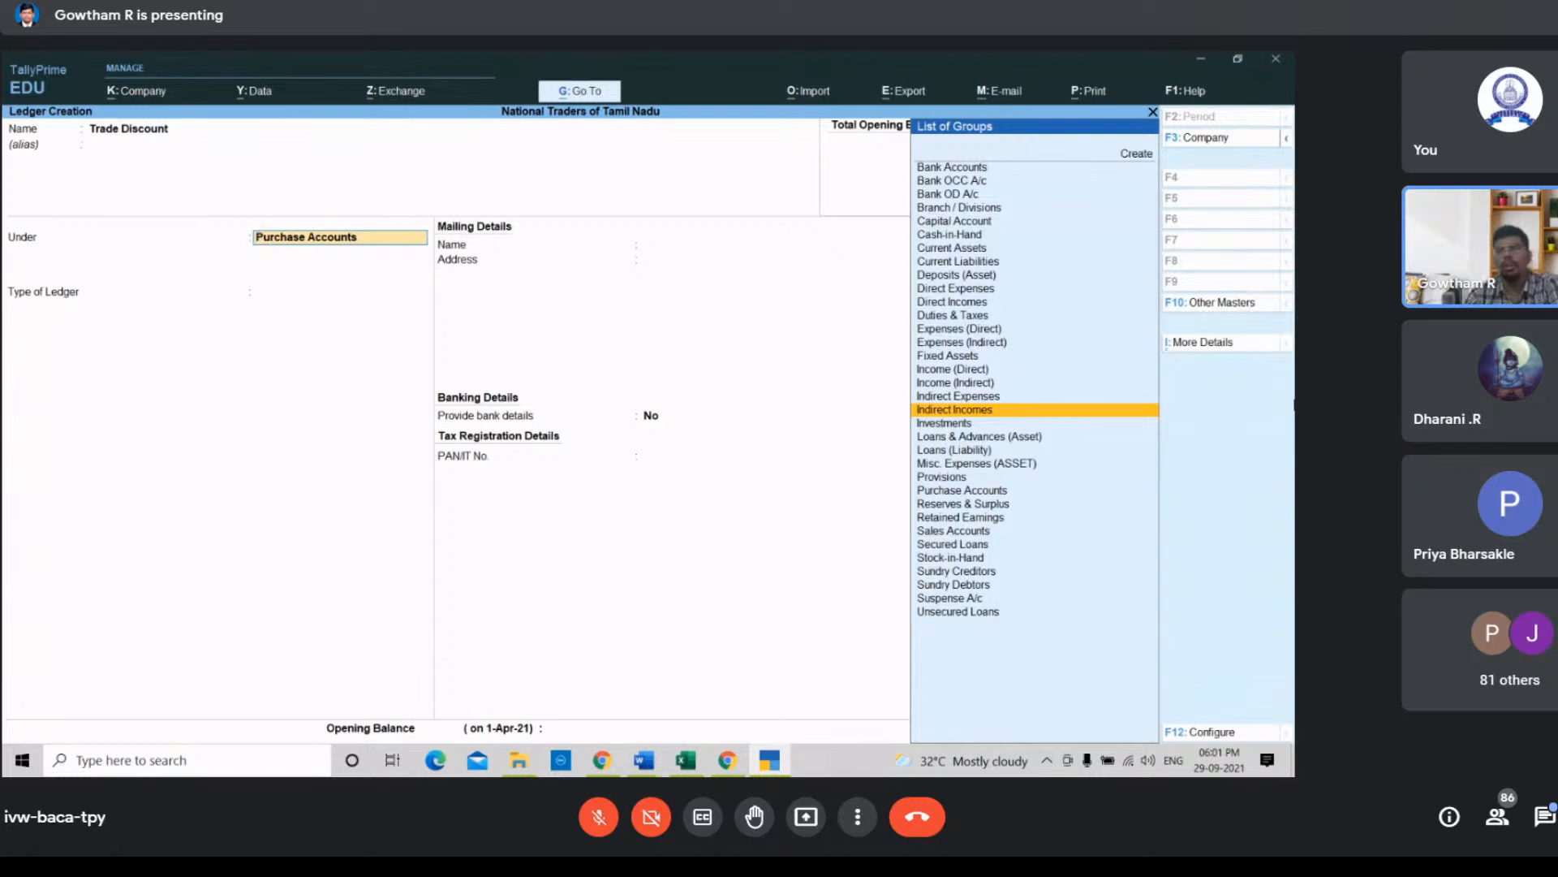
{"action": "key", "text": "Return"}
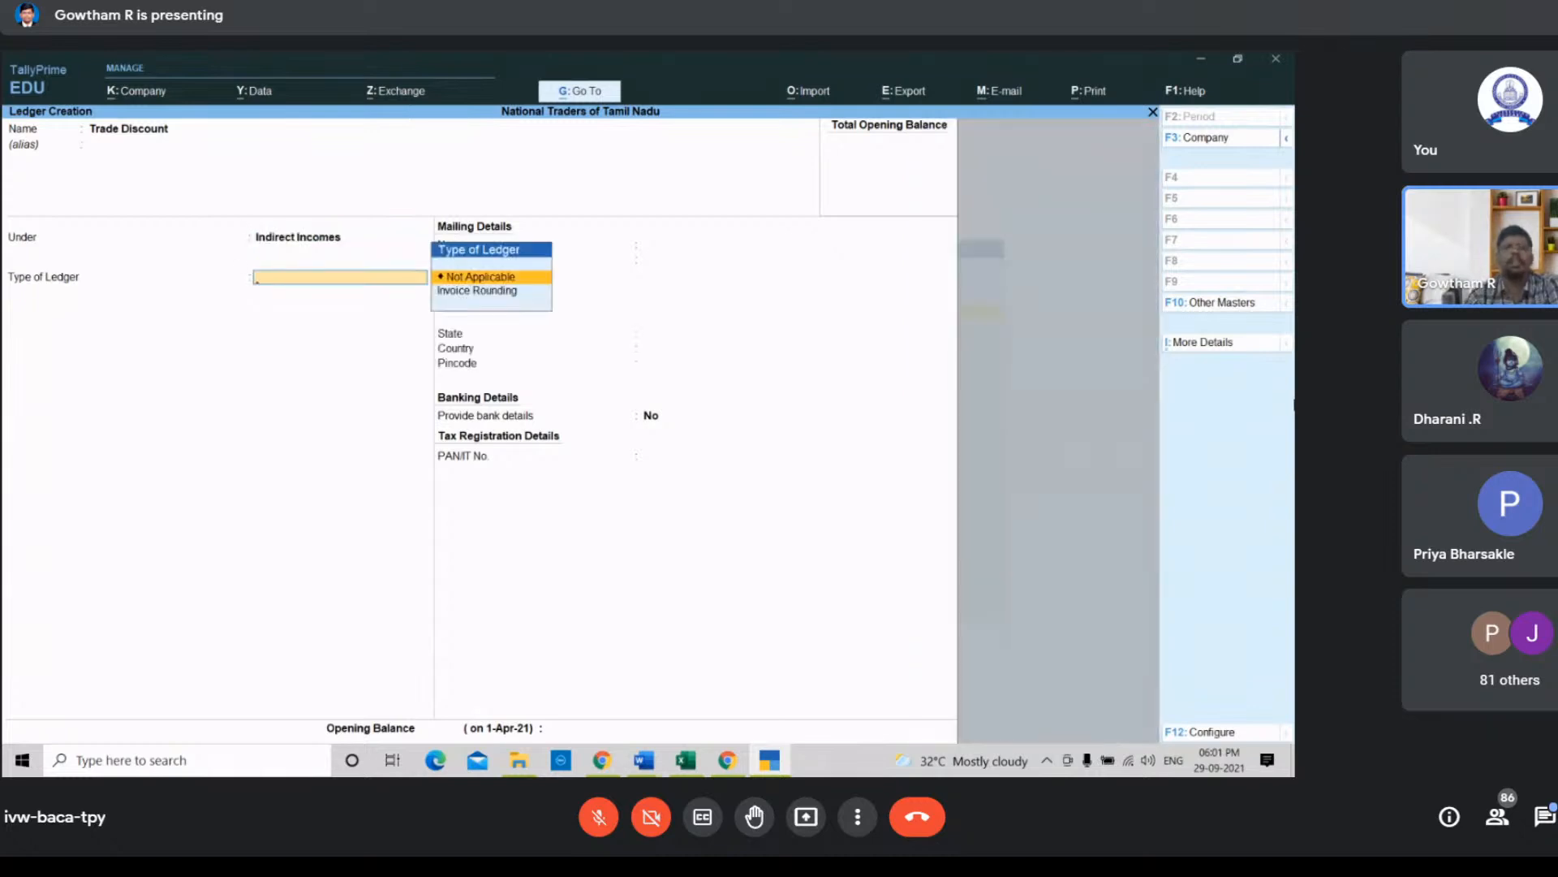
{"action": "key", "text": "Return"}
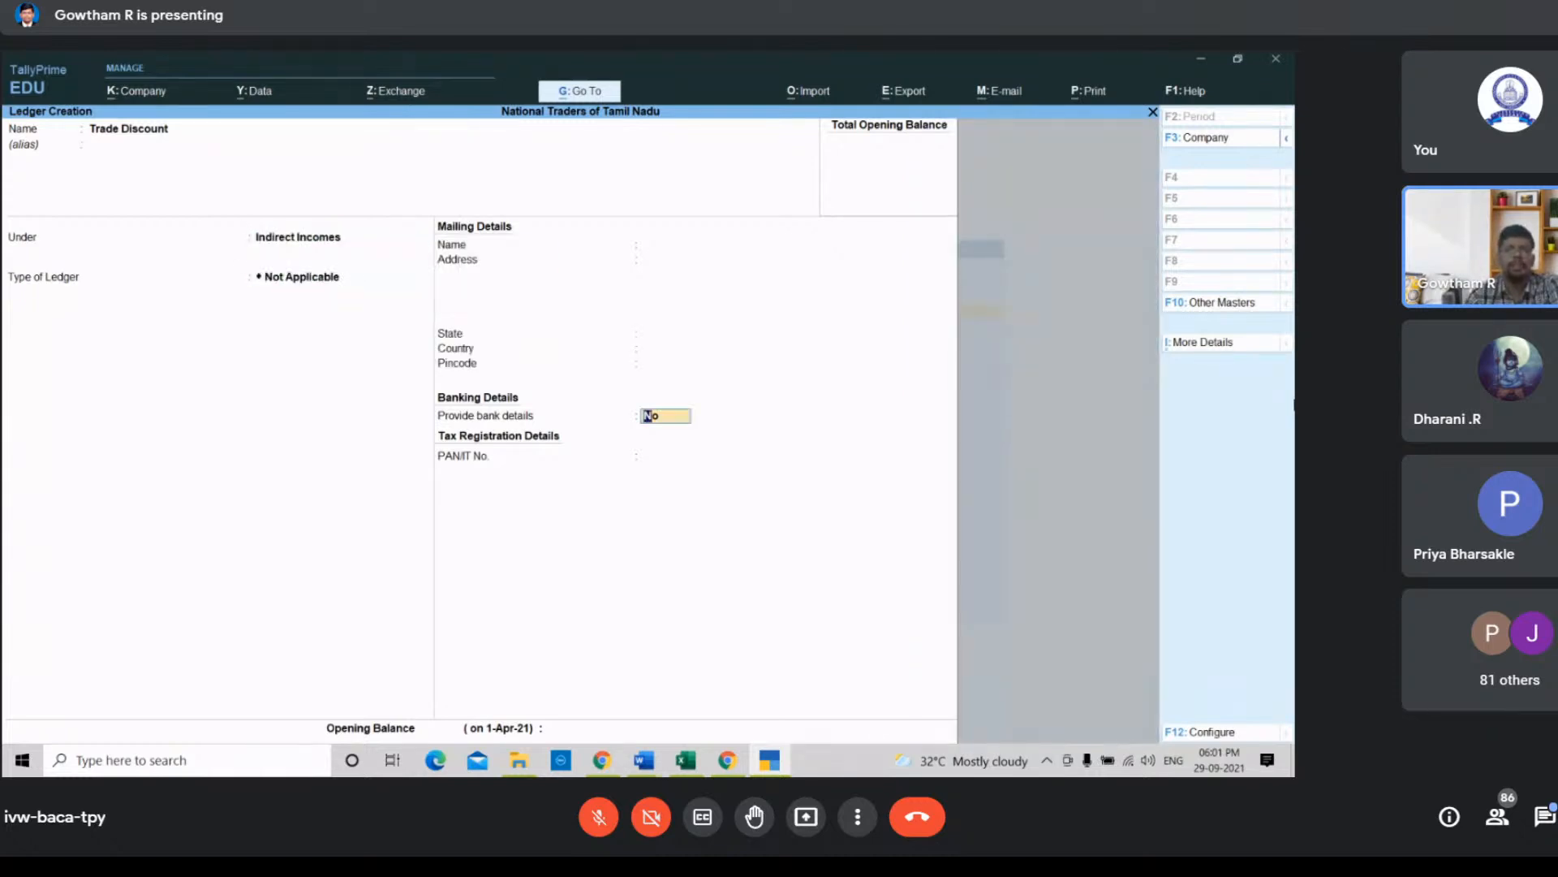
{"action": "key", "text": "Return"}
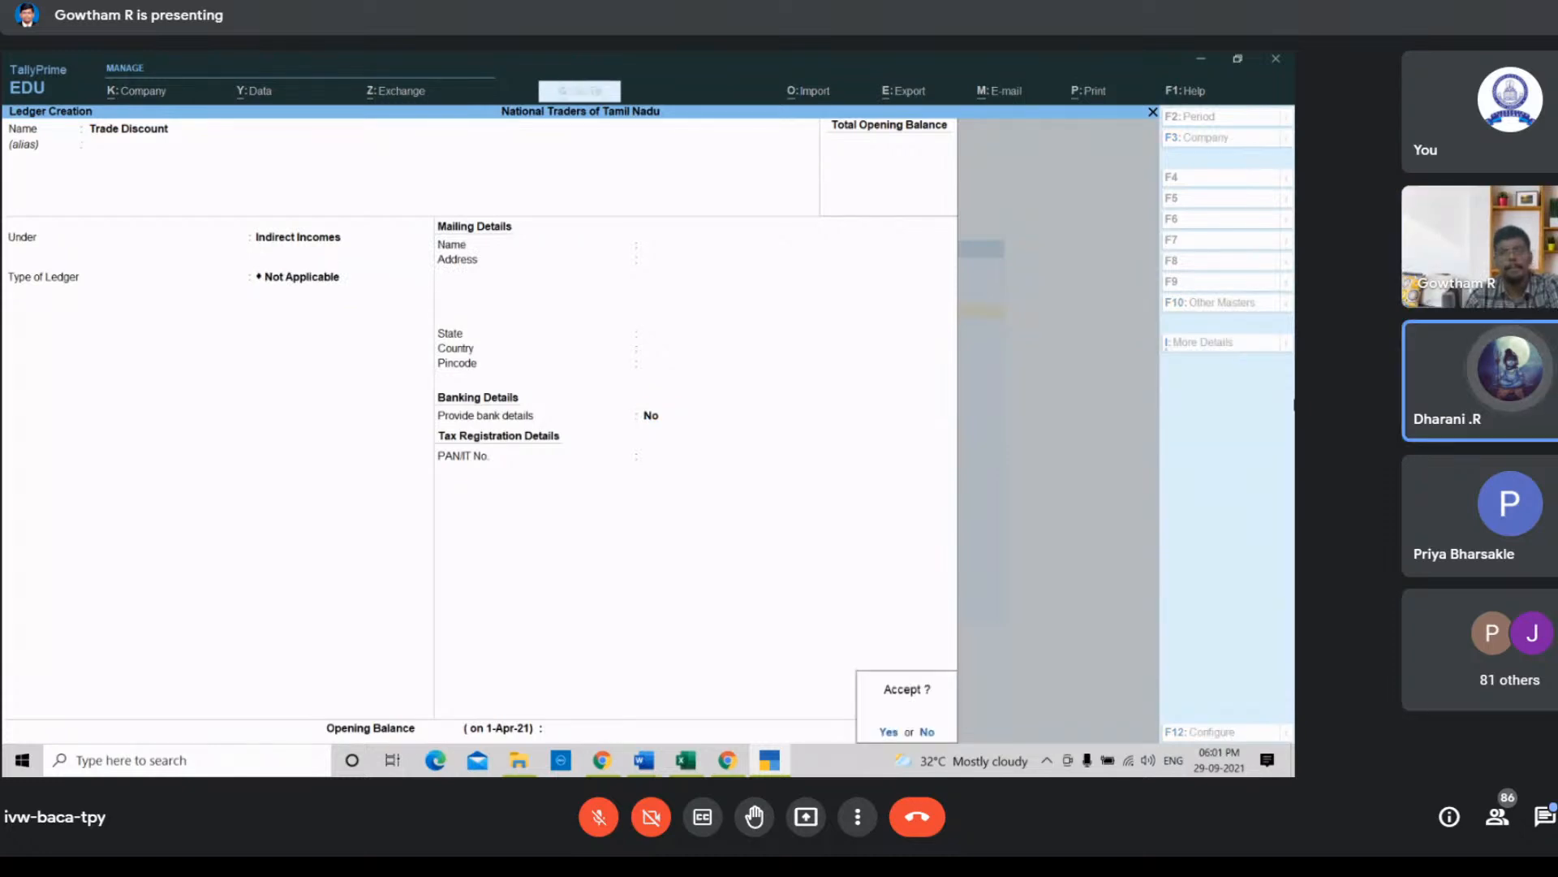
{"action": "key", "text": "Return"}
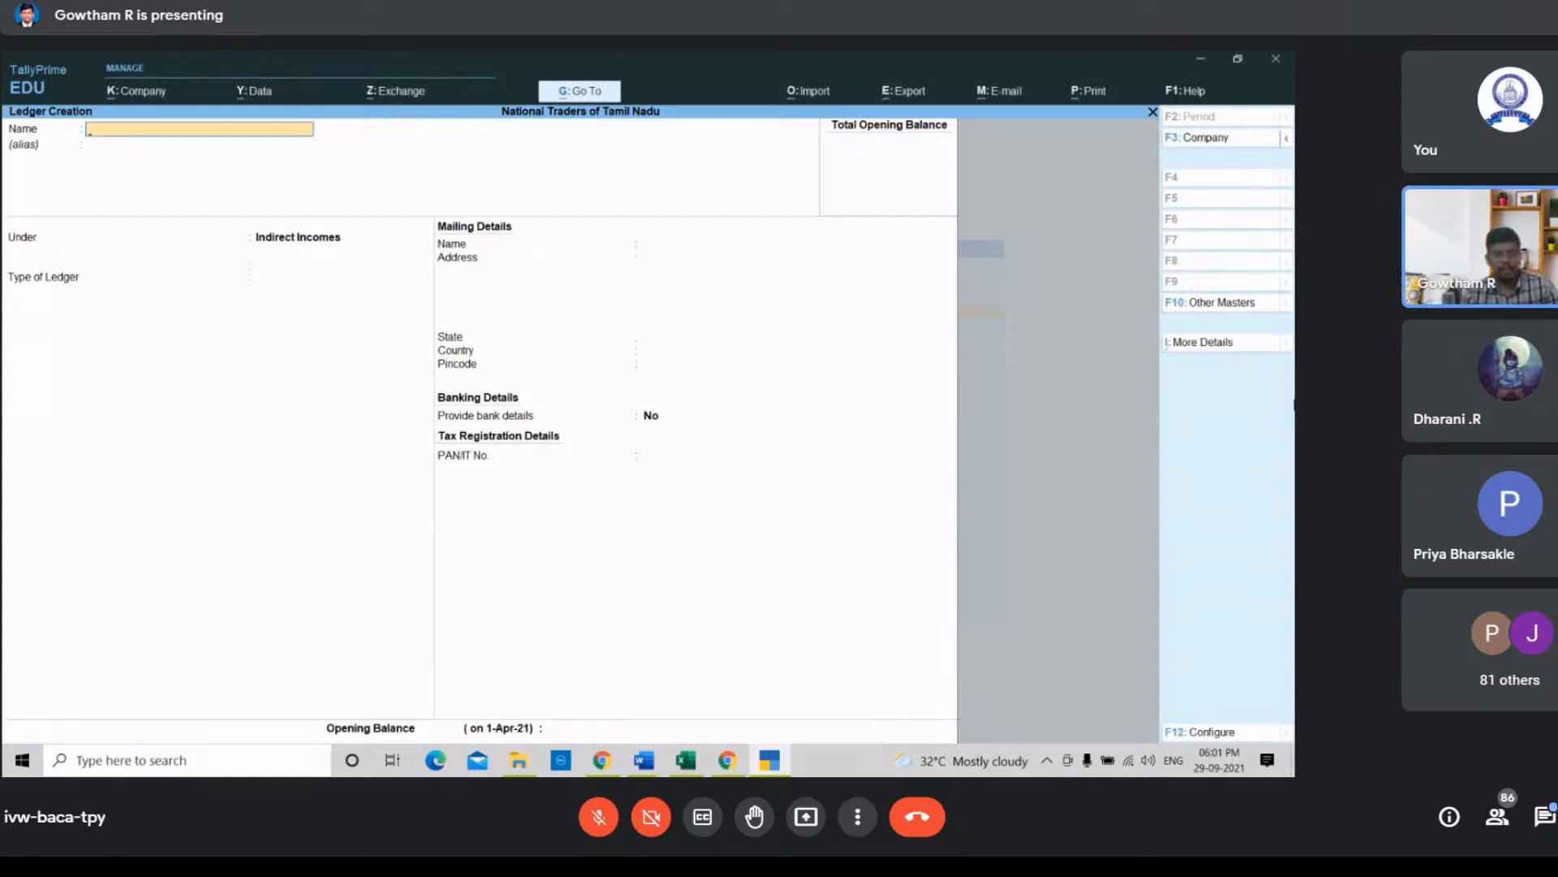
Step: Create a Cash Discount ledger under Indirect Incomes with ledger type Not Applicable and accept it
{"action": "type", "text": "Cash"}
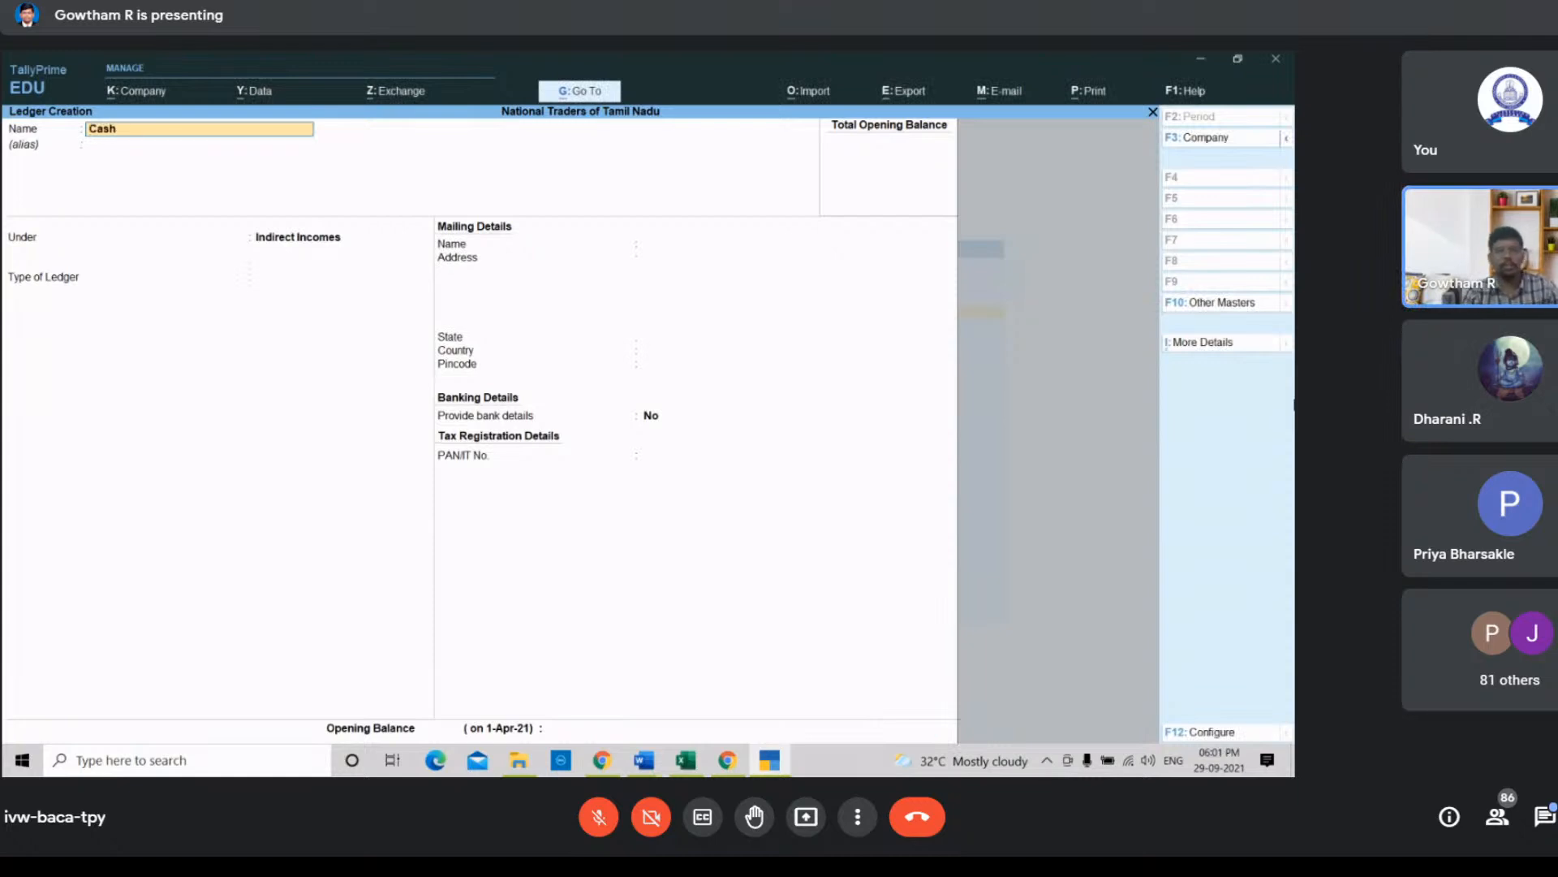
{"action": "type", "text": " Discount"}
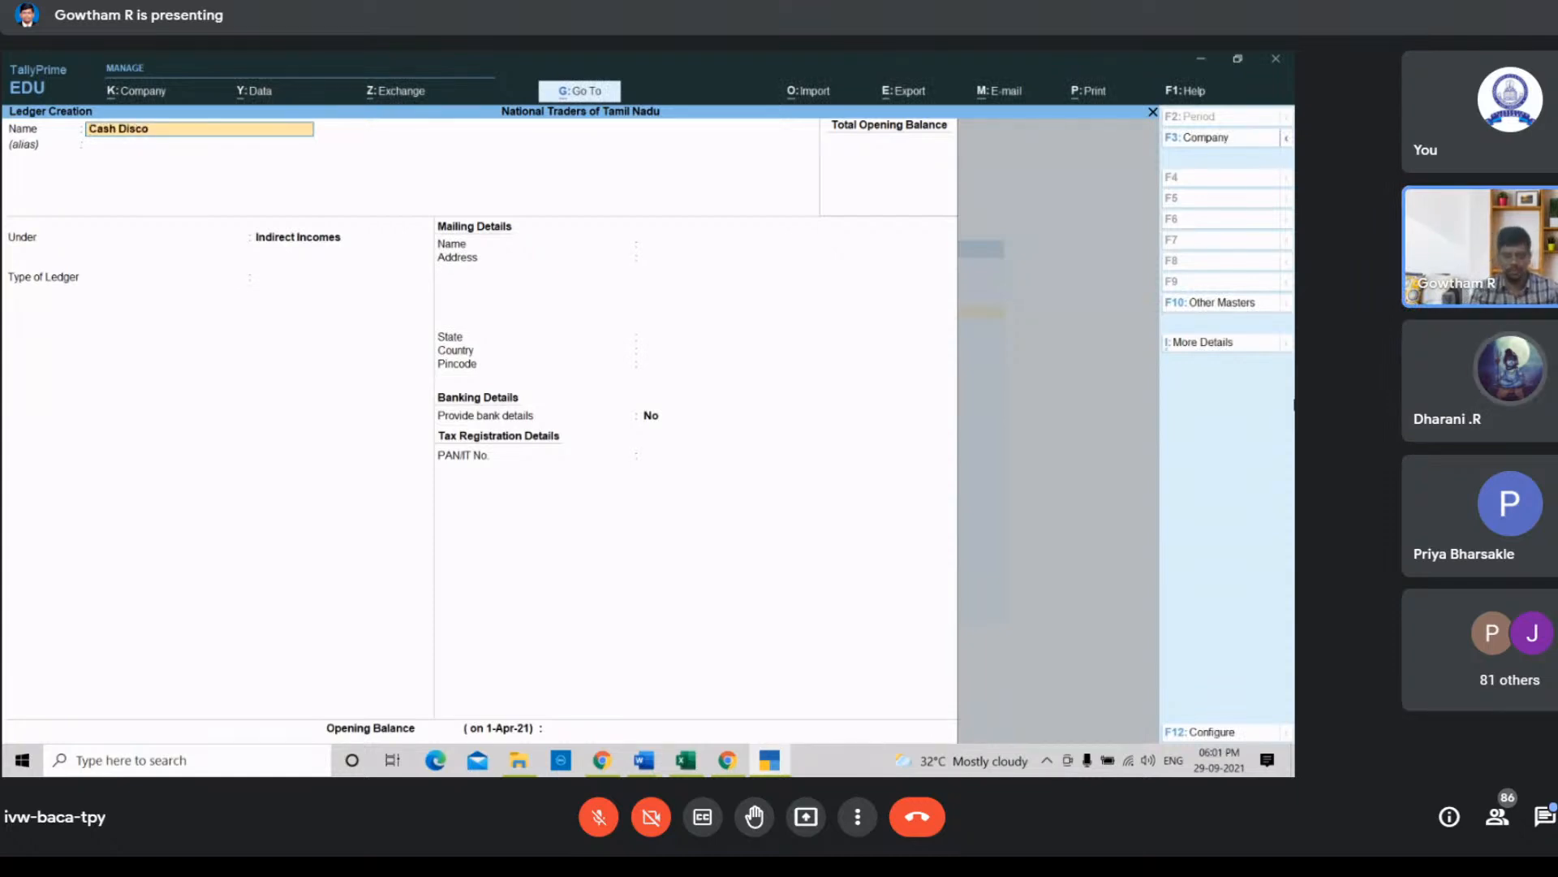
{"action": "key", "text": "Return"}
{"action": "key", "text": "Return"}
{"action": "key", "text": "Return"}
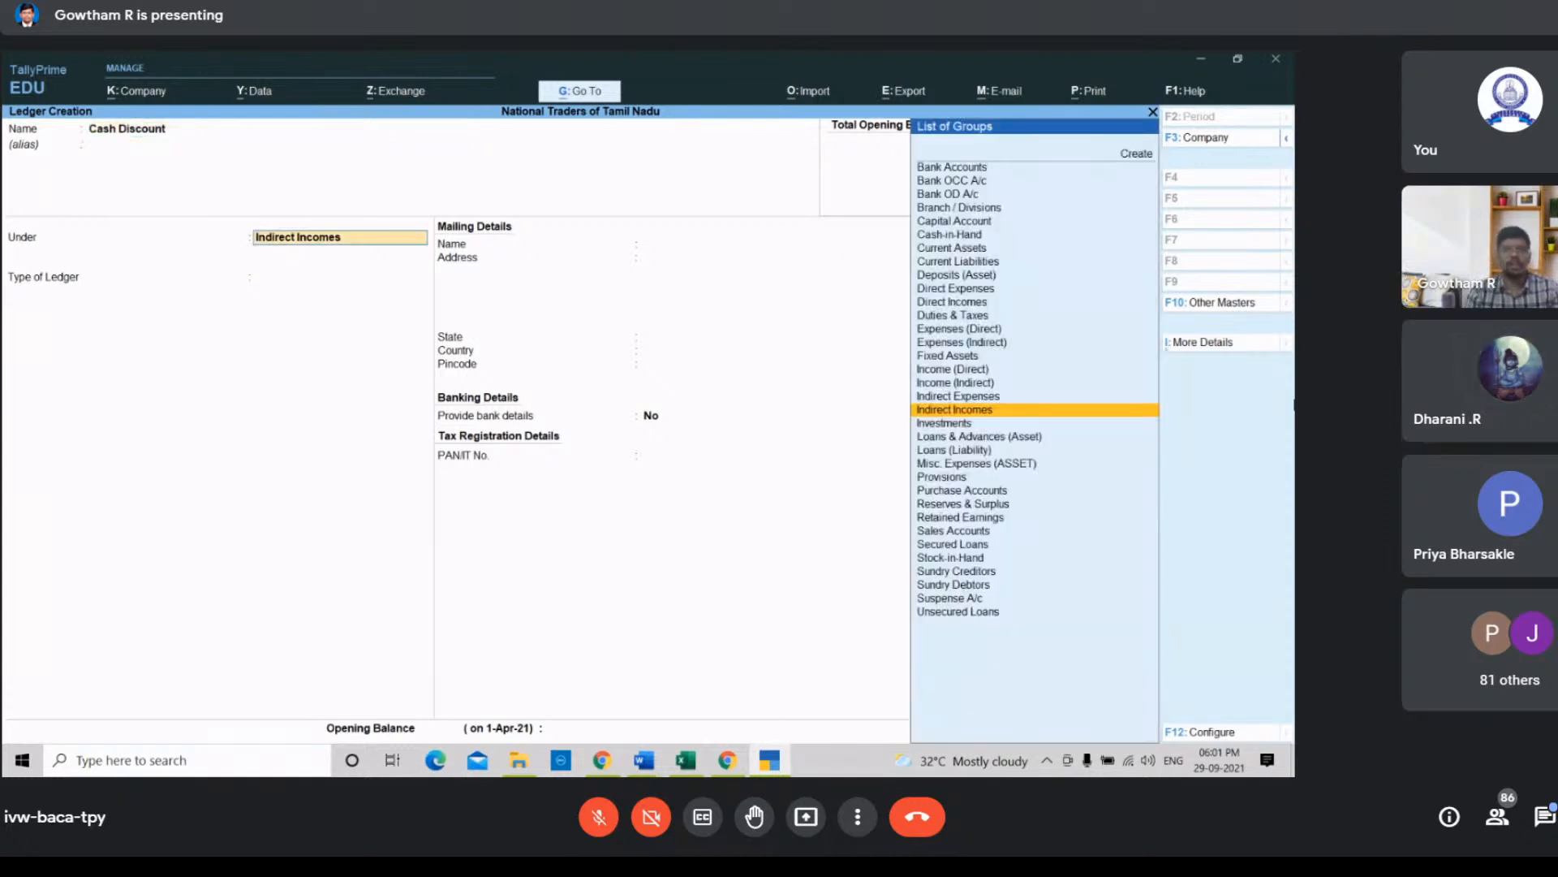
{"action": "key", "text": "Return"}
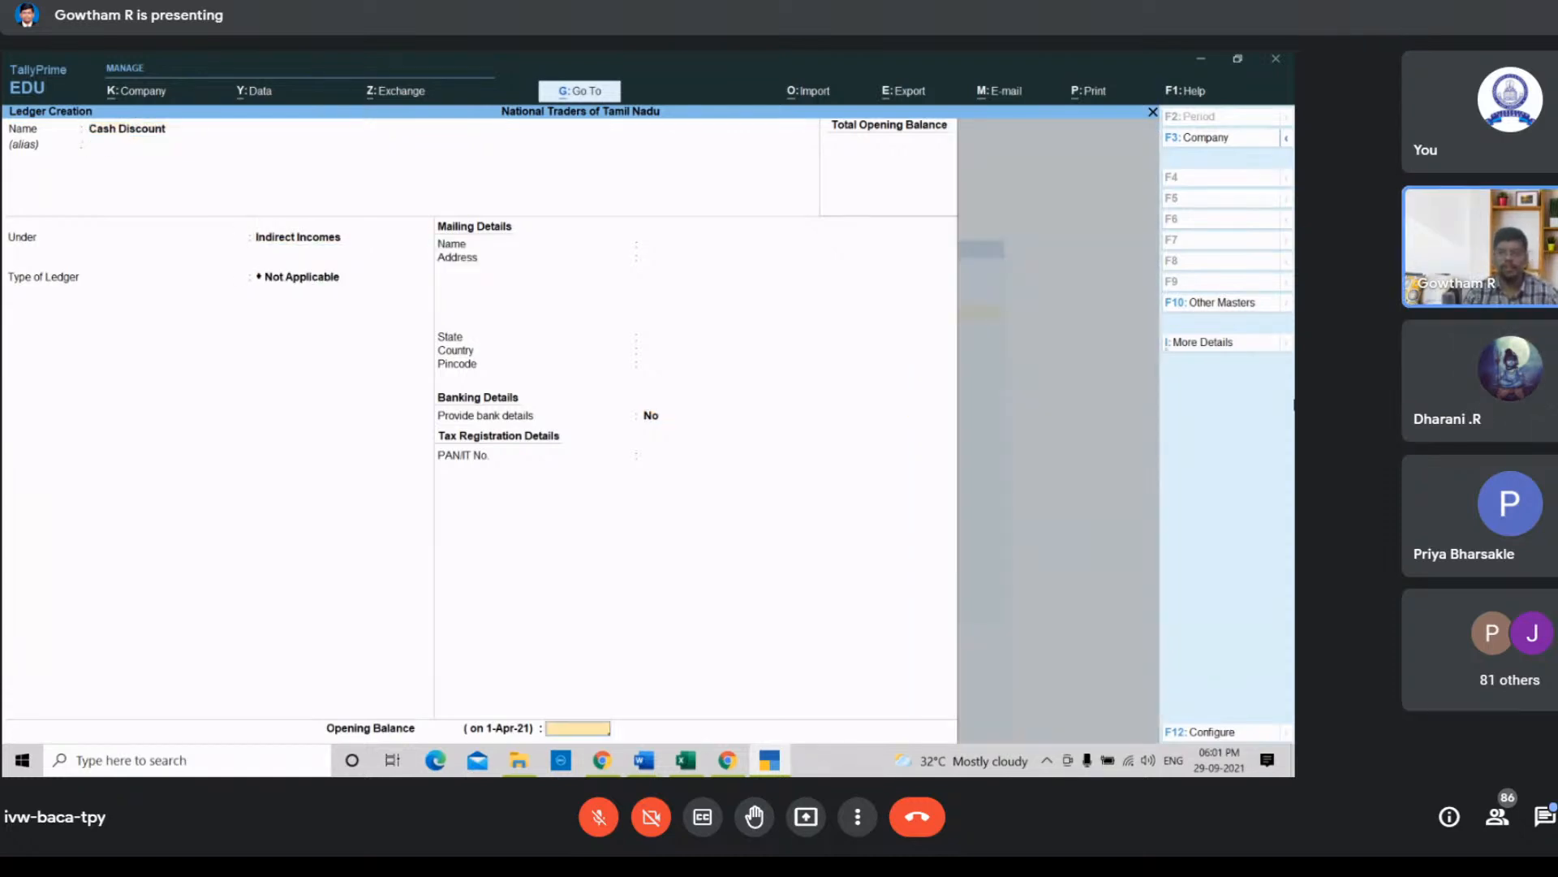
{"action": "key", "text": "Return"}
{"action": "key", "text": "Return"}
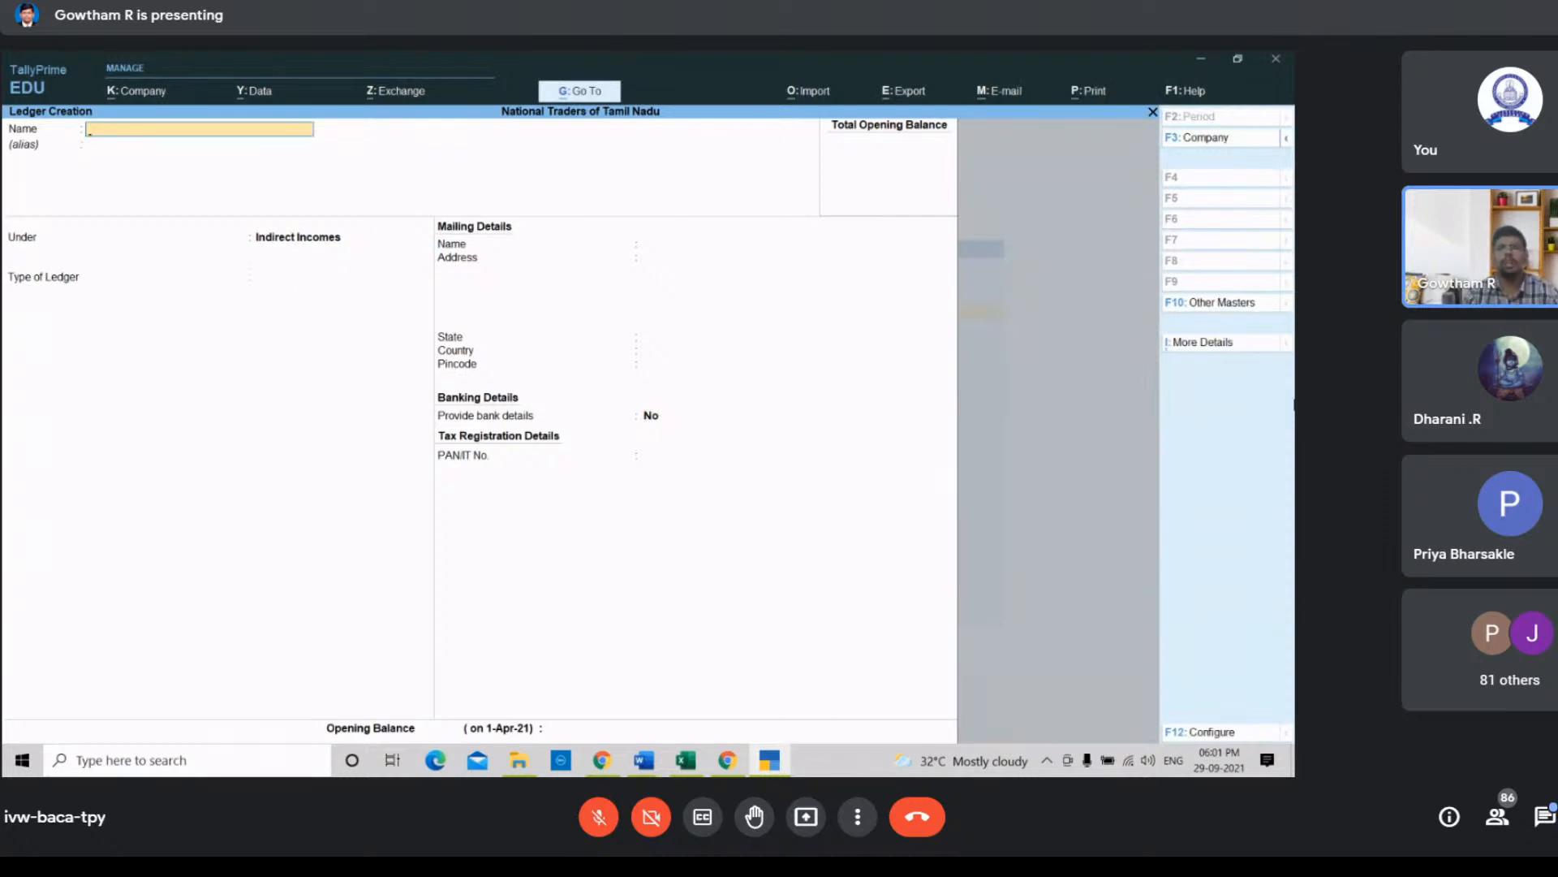
Step: Create the Madan ledger under Sundry Creditors with bill-by-bill balances set to No and accept it
{"action": "type", "text": "Madan"}
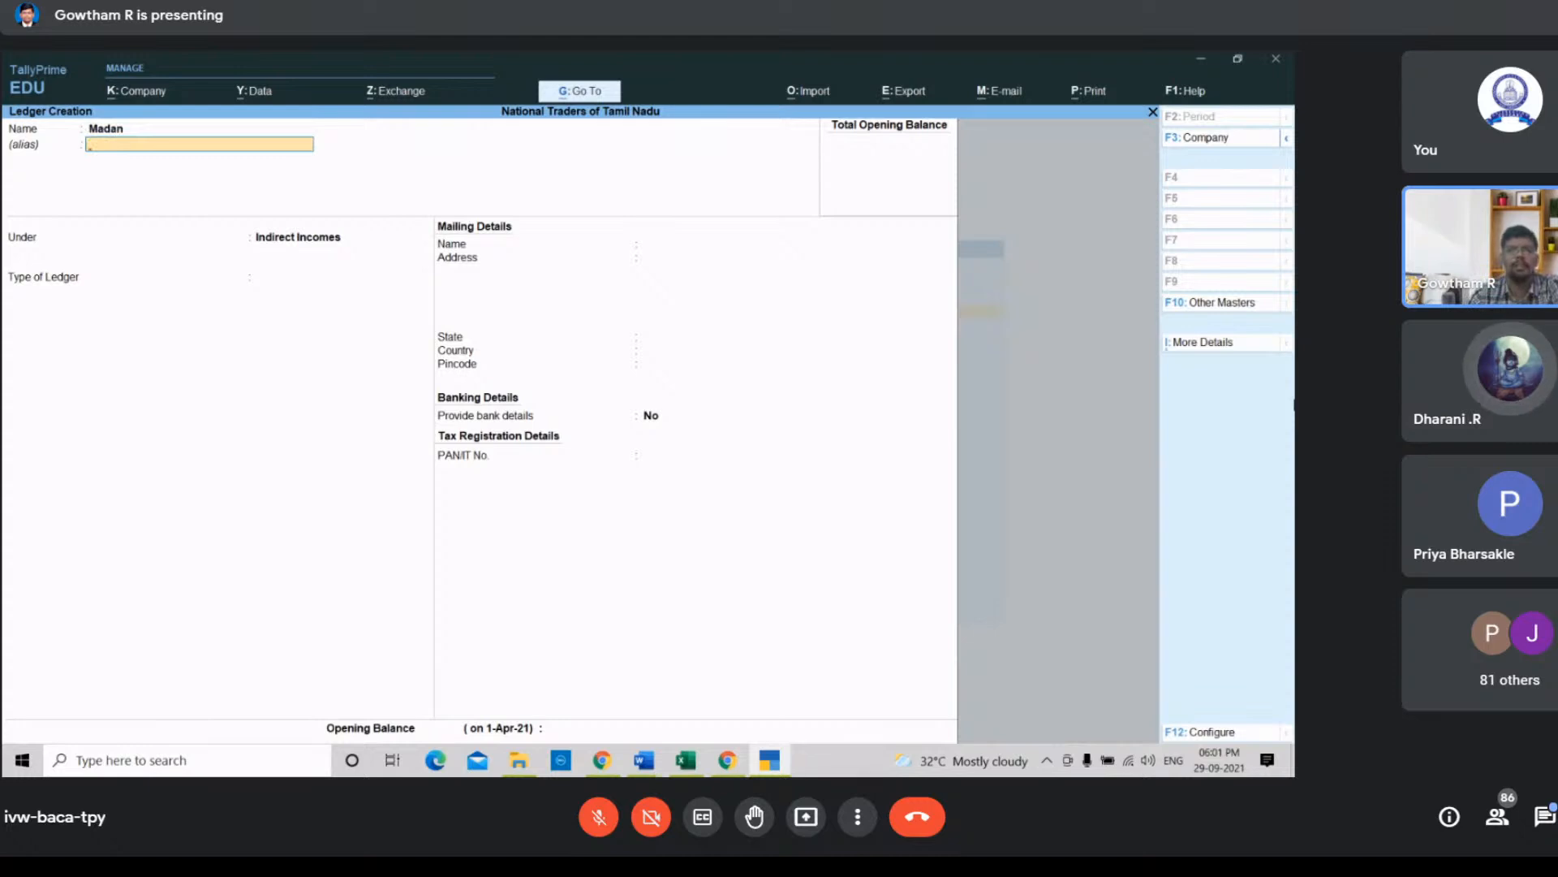
{"action": "key", "text": "Return"}
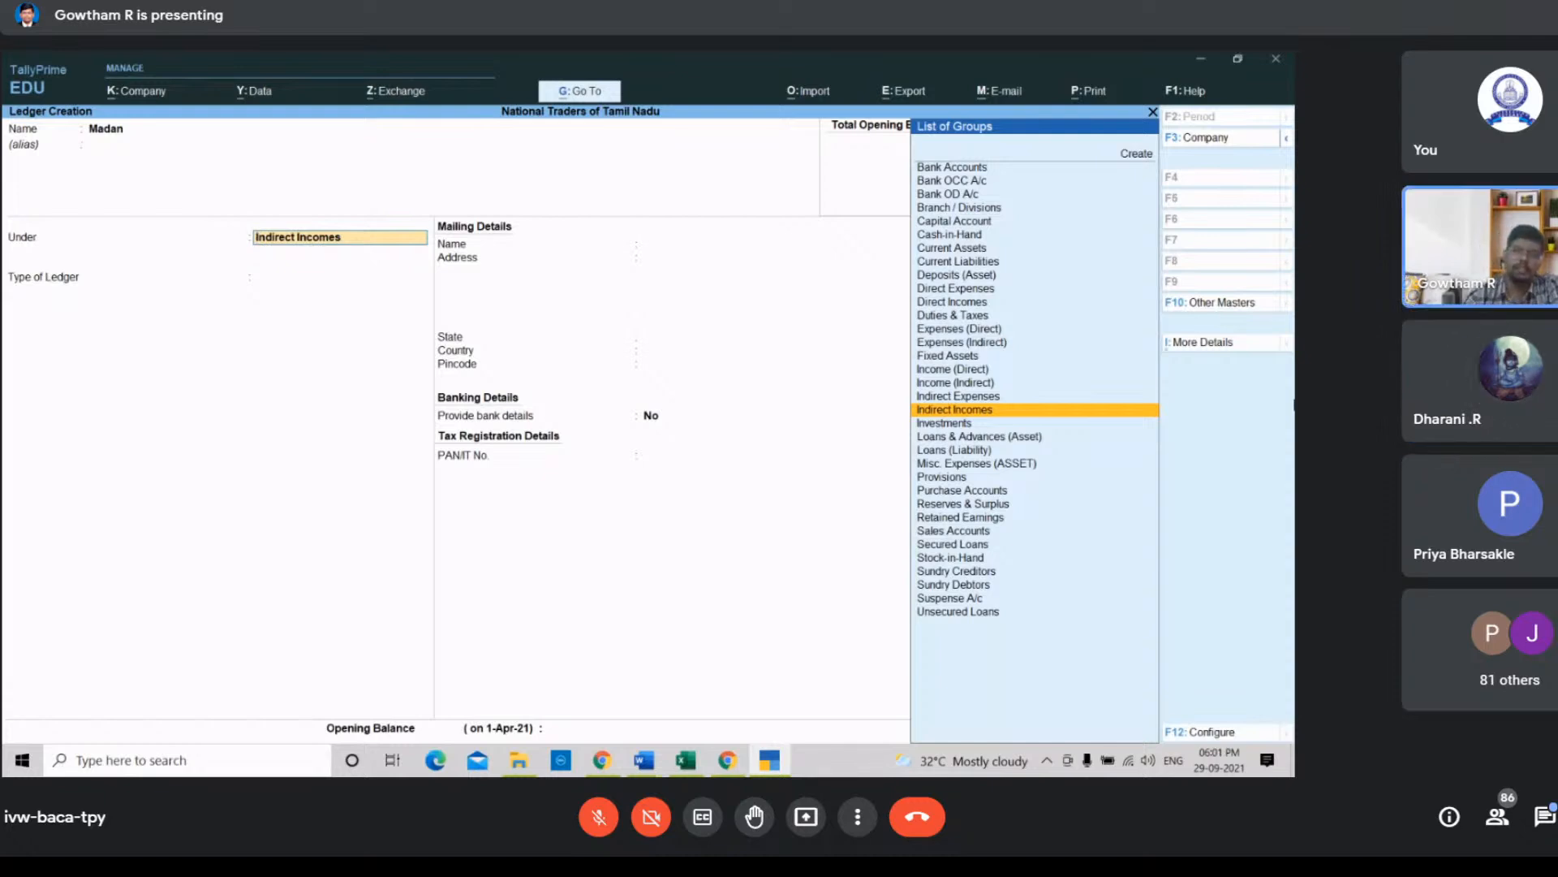
{"action": "key", "text": "Down"}
{"action": "key", "text": "Down"}
{"action": "key", "text": "Down"}
{"action": "key", "text": "Down"}
{"action": "key", "text": "Down"}
{"action": "key", "text": "Down"}
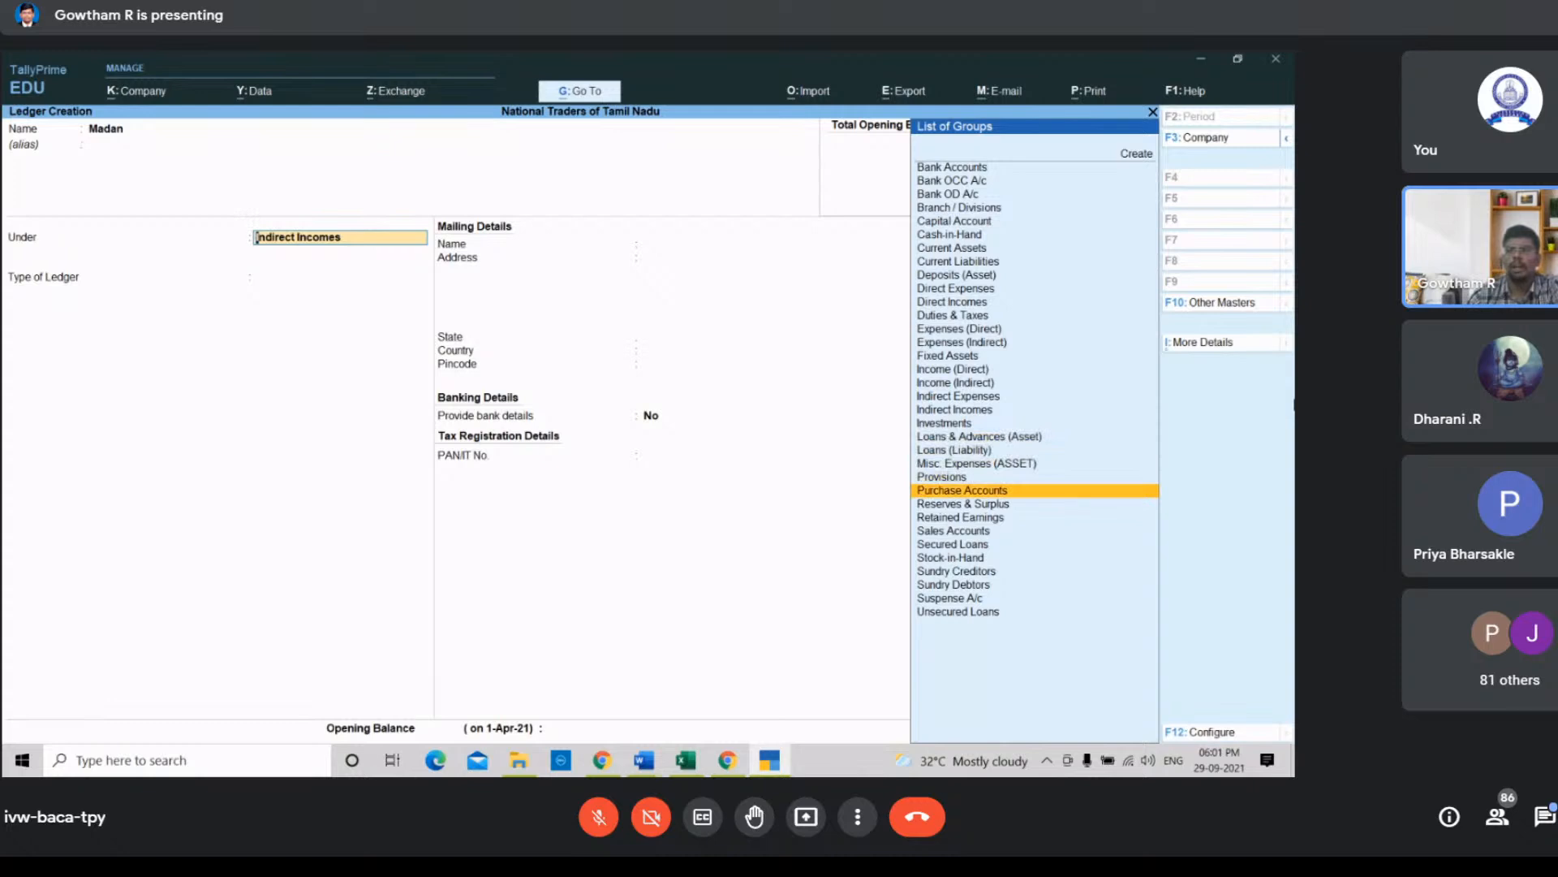
{"action": "key", "text": "Up"}
{"action": "key", "text": "Down"}
{"action": "key", "text": "Down"}
{"action": "key", "text": "Down"}
{"action": "key", "text": "Down"}
{"action": "key", "text": "Down"}
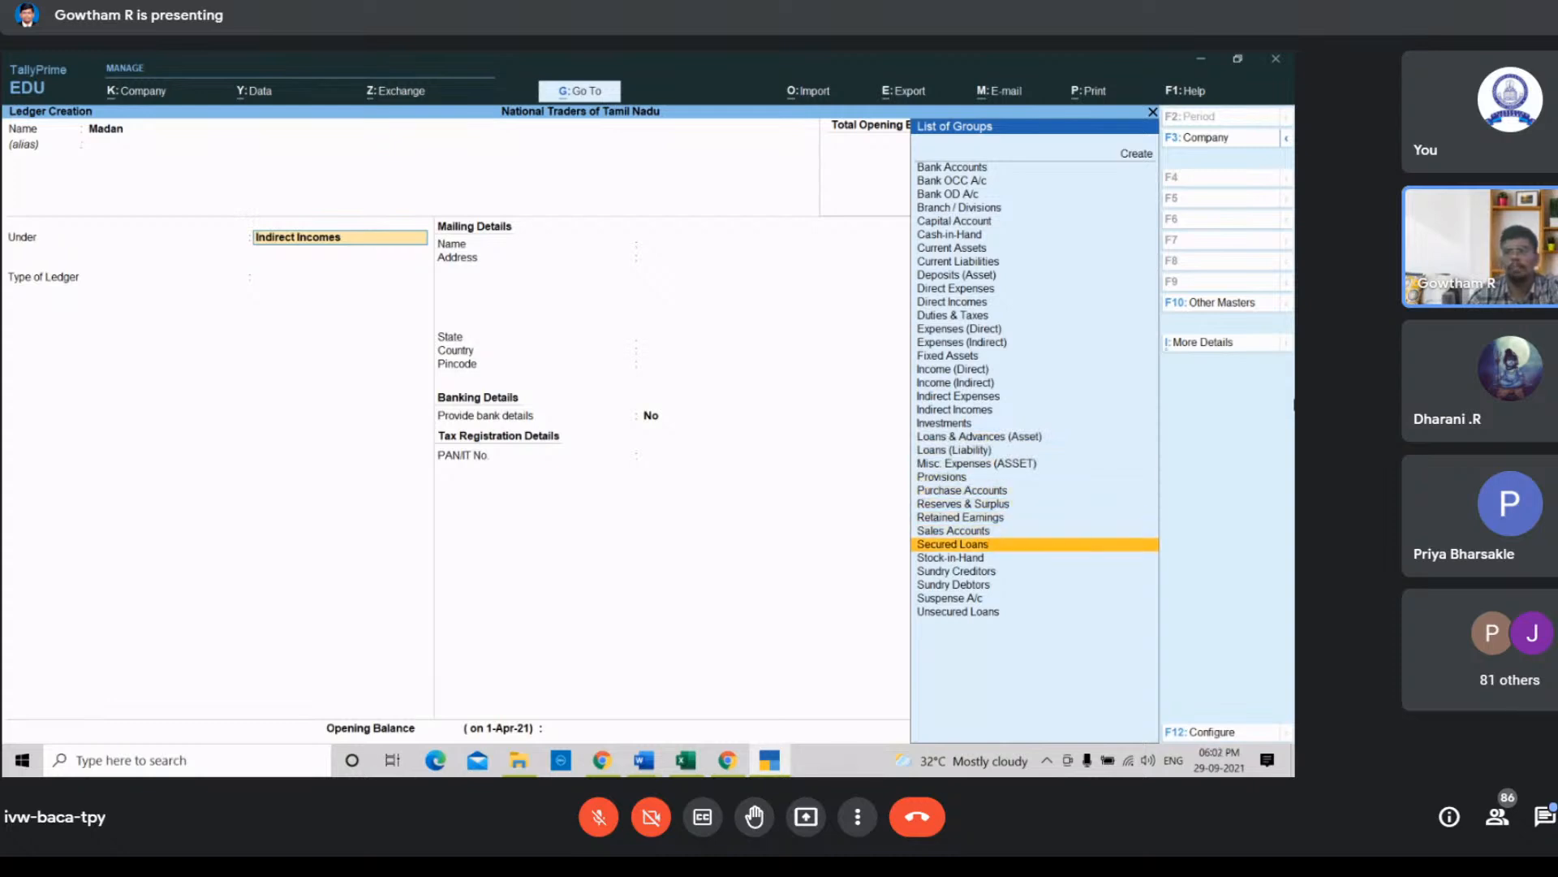
{"action": "key", "text": "Down"}
{"action": "key", "text": "Down"}
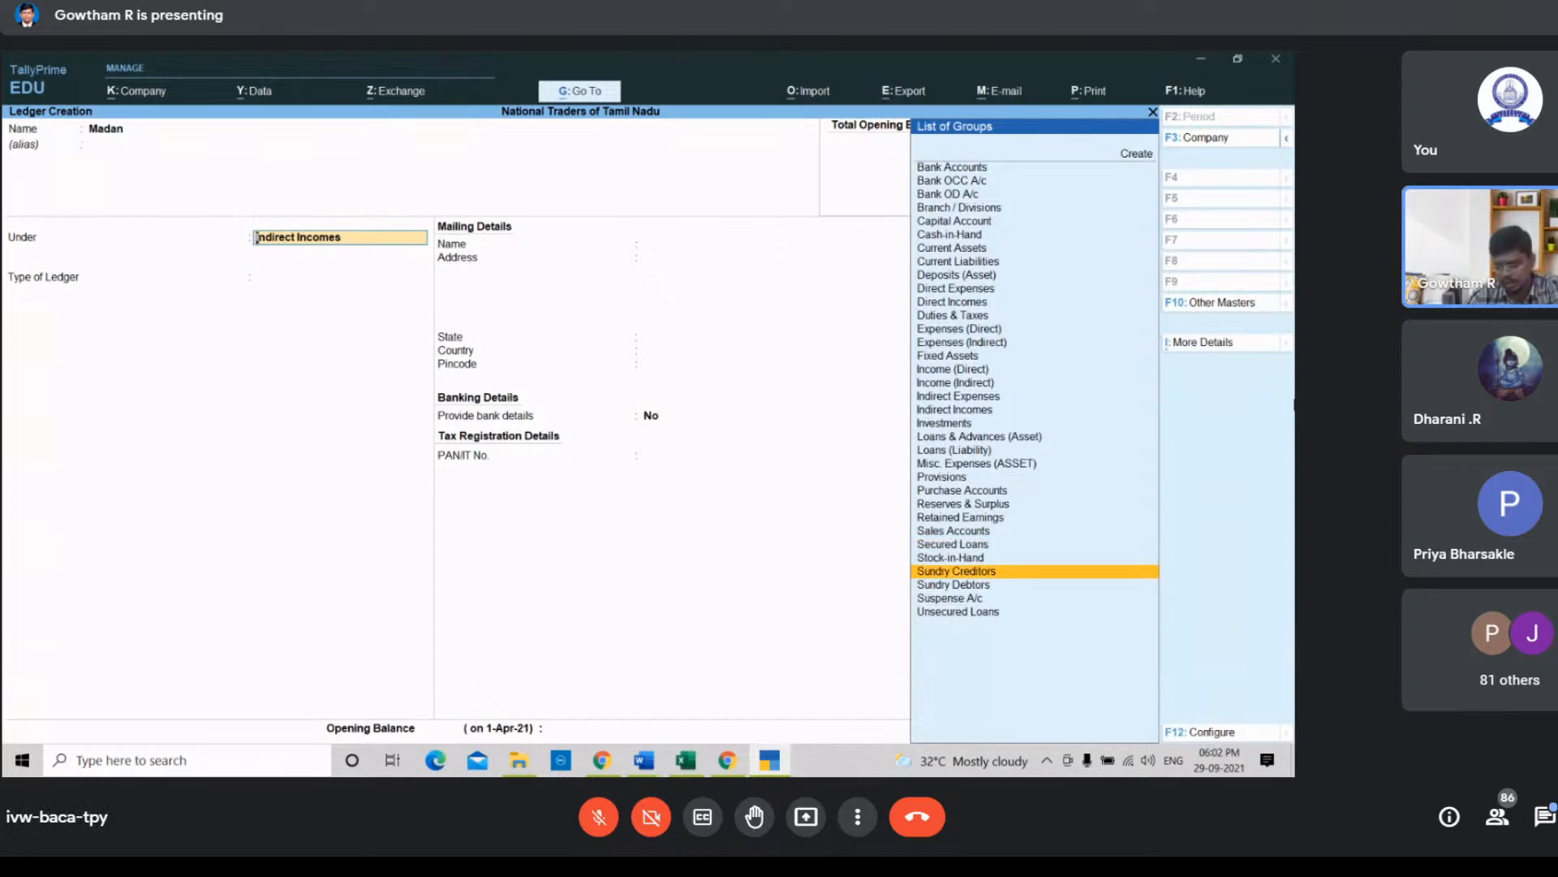
{"action": "key", "text": "Return"}
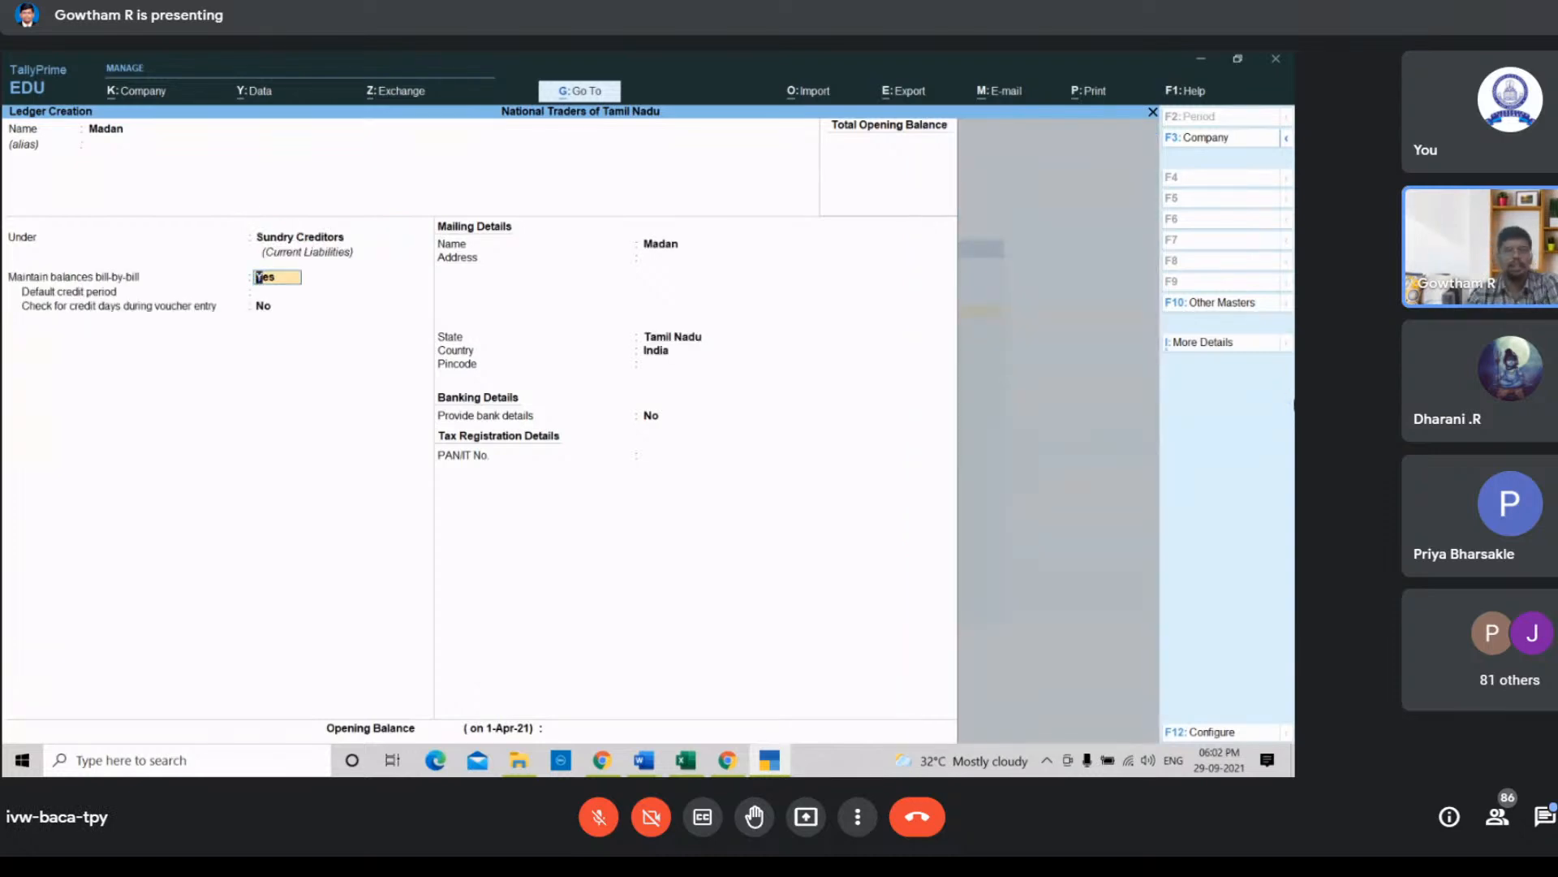
{"action": "key", "text": "n"}
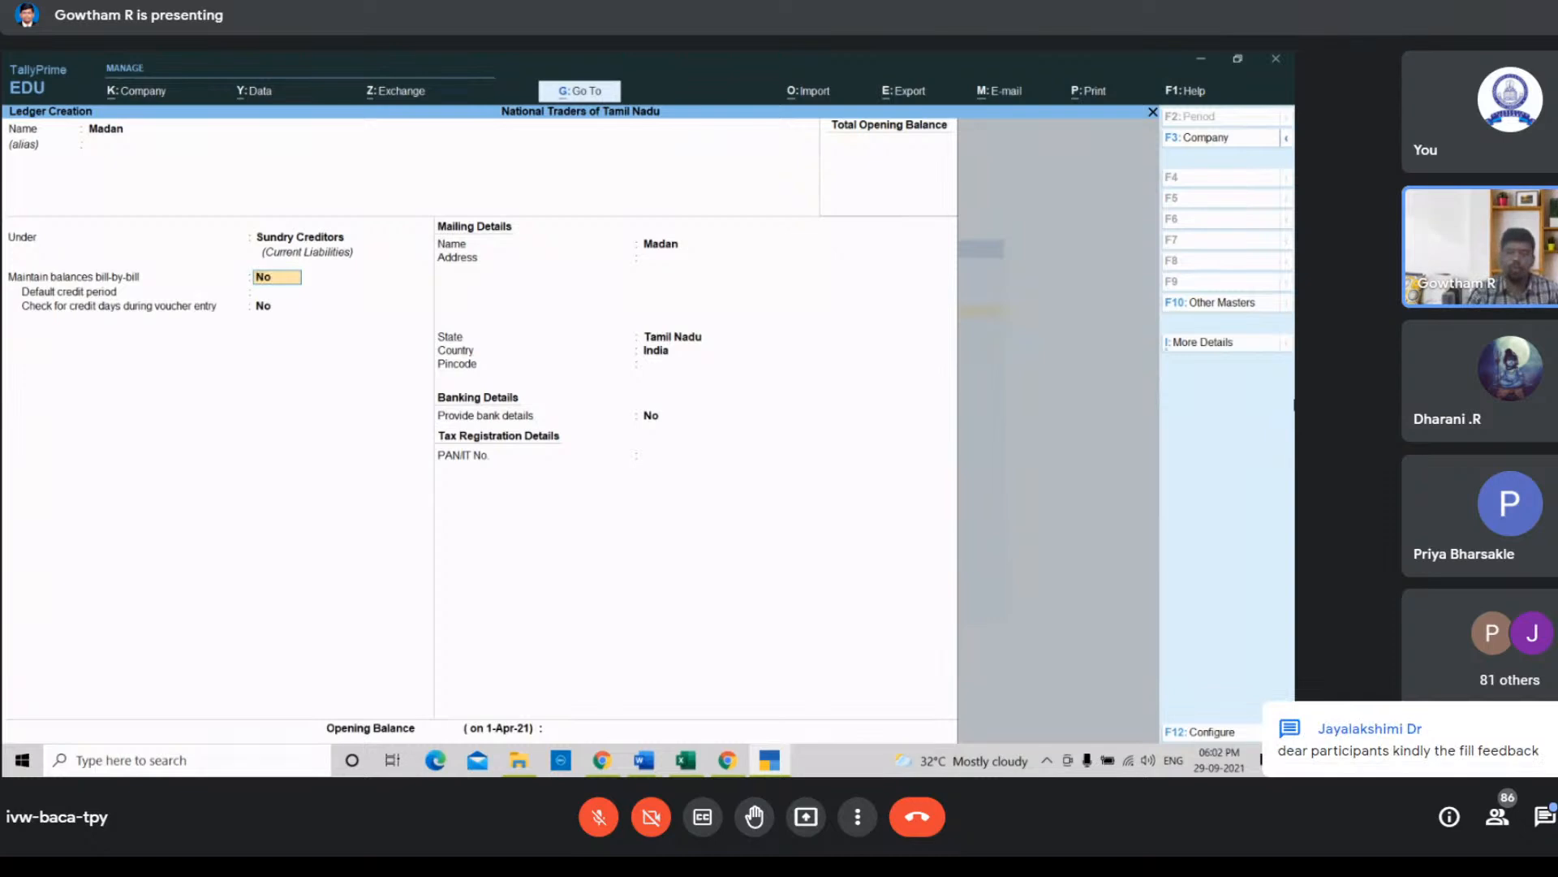
{"action": "key", "text": "Return"}
{"action": "key", "text": "Return"}
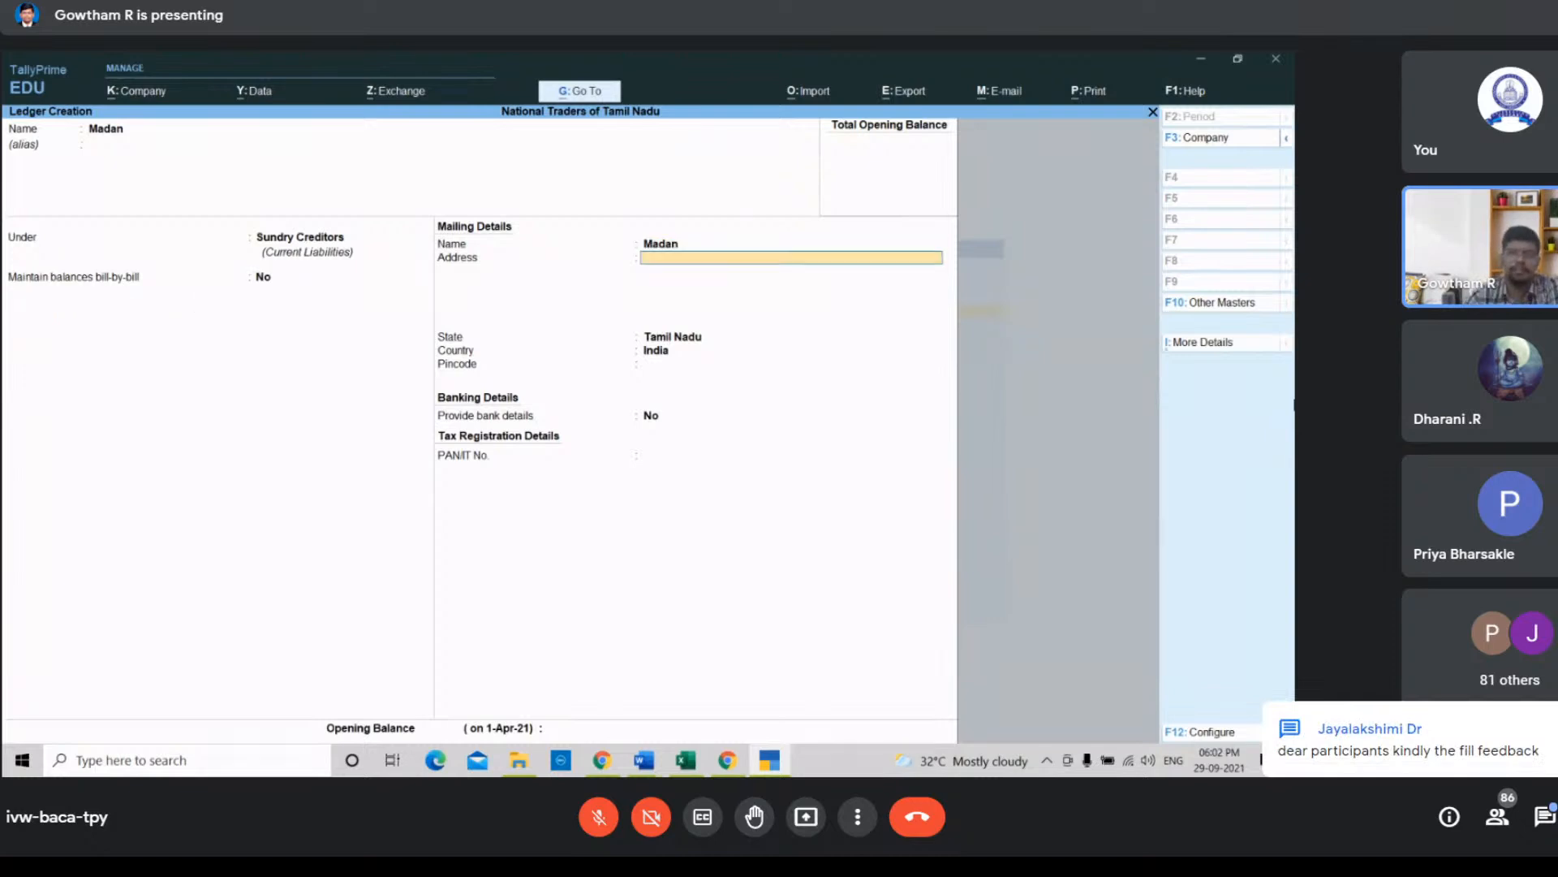
{"action": "key", "text": "Return"}
{"action": "key", "text": "Return"}
{"action": "key", "text": "Return"}
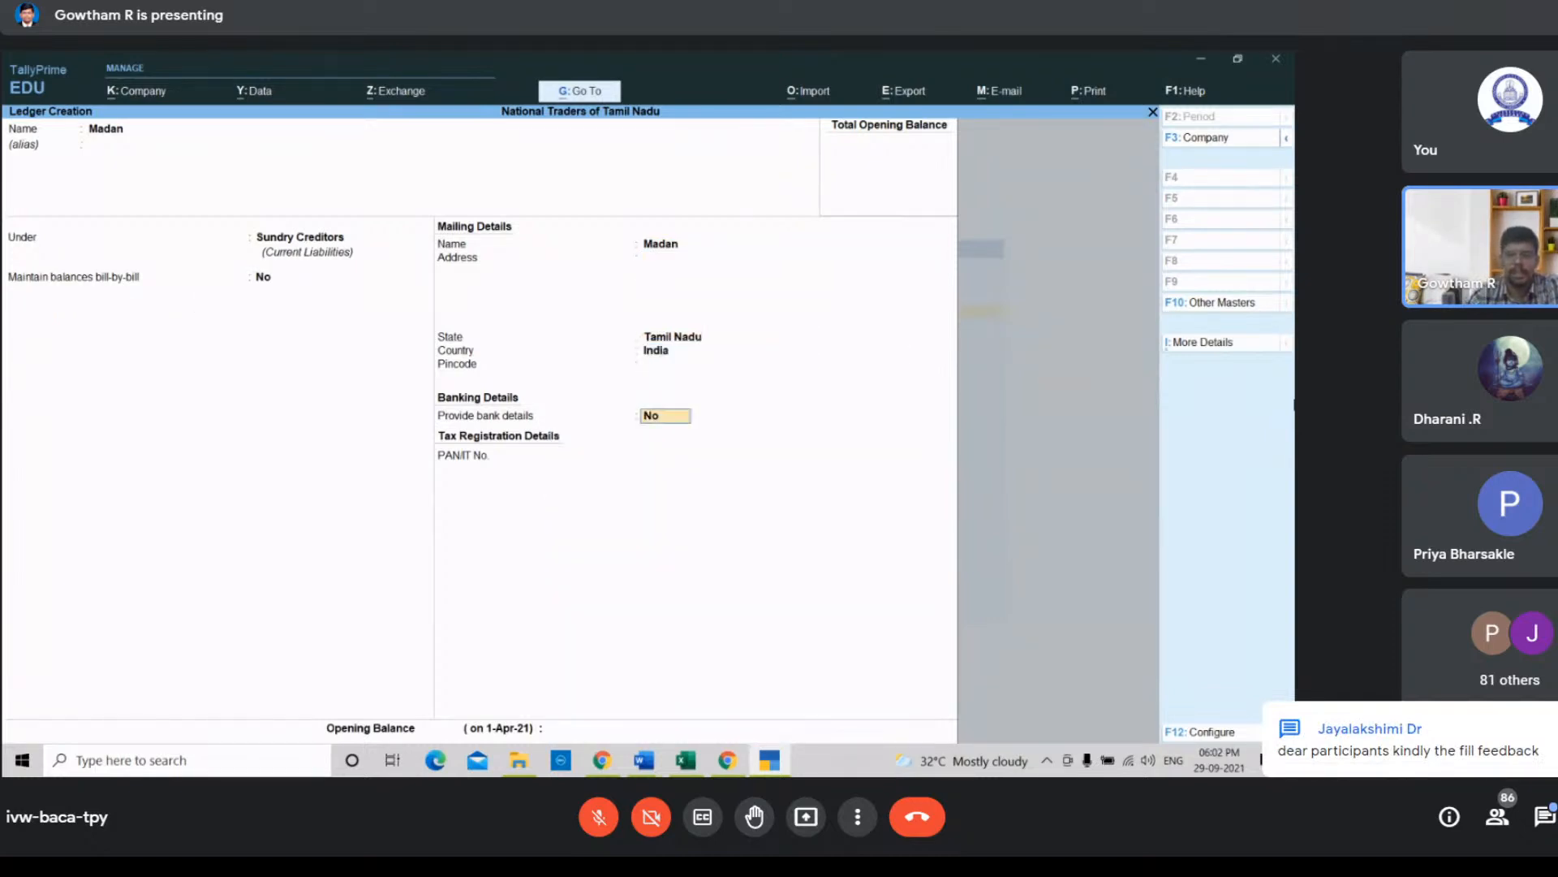
{"action": "key", "text": "Return"}
{"action": "key", "text": "Return"}
{"action": "key", "text": "Return"}
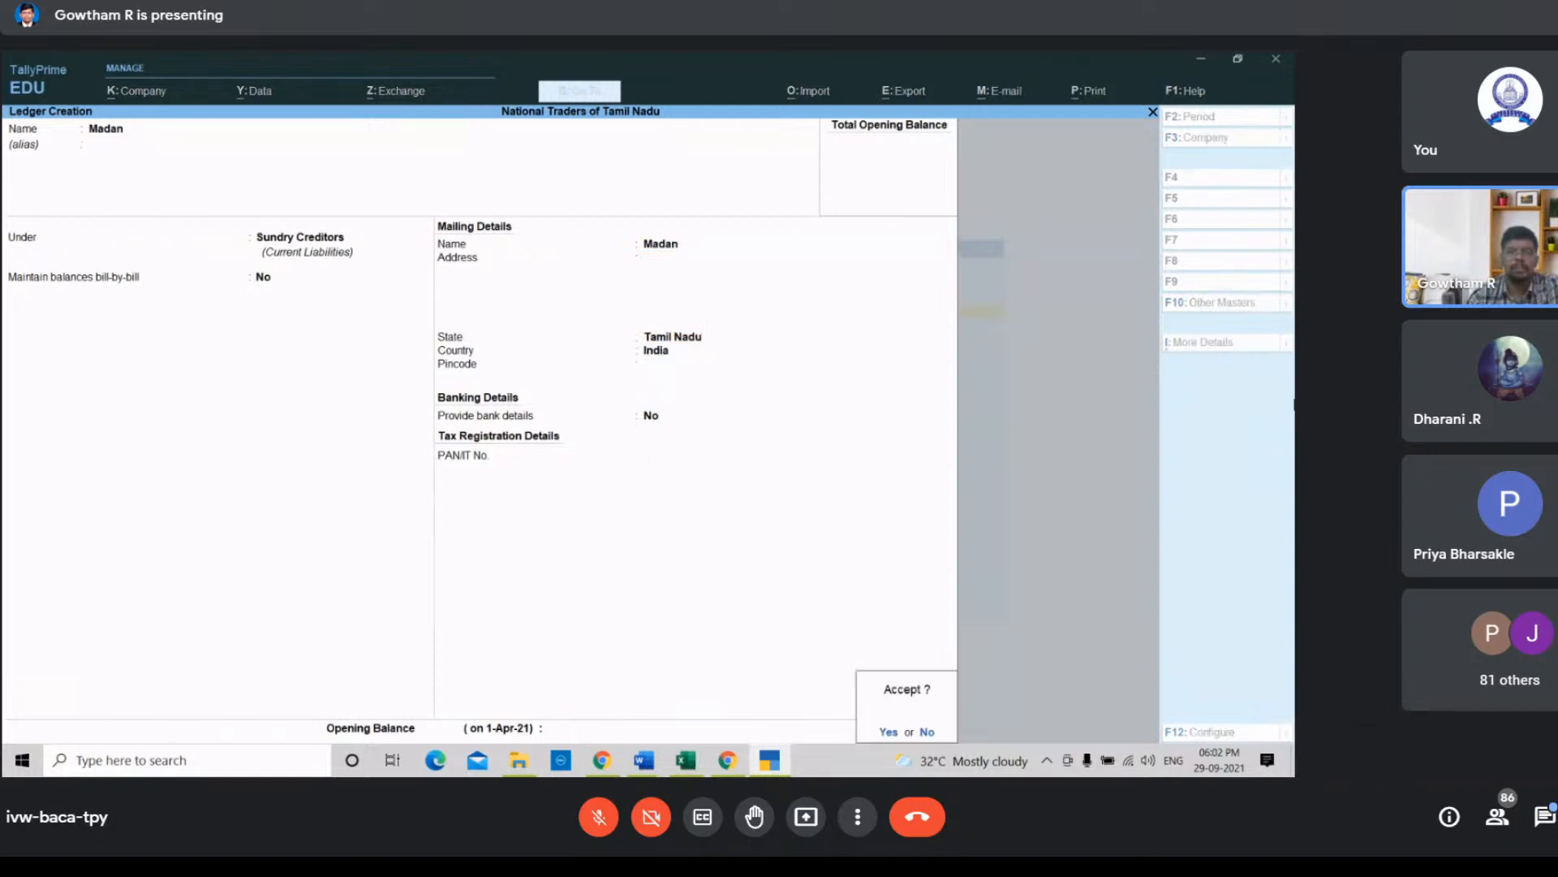
{"action": "key", "text": "Return"}
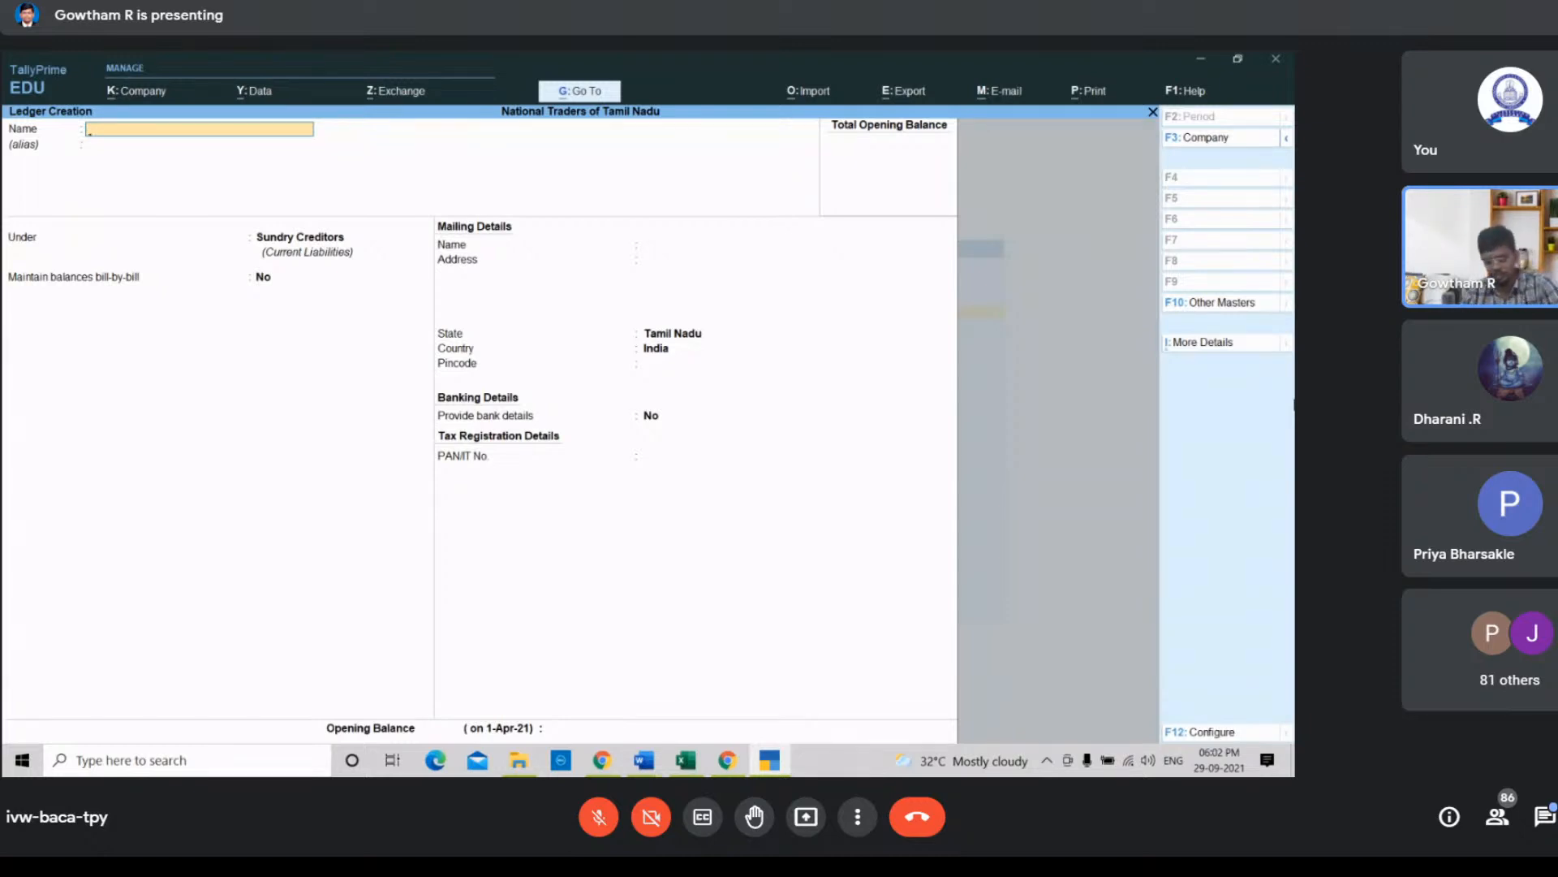
Step: Try to create a ledger named Cash, then clear the name
{"action": "type", "text": "Cash"}
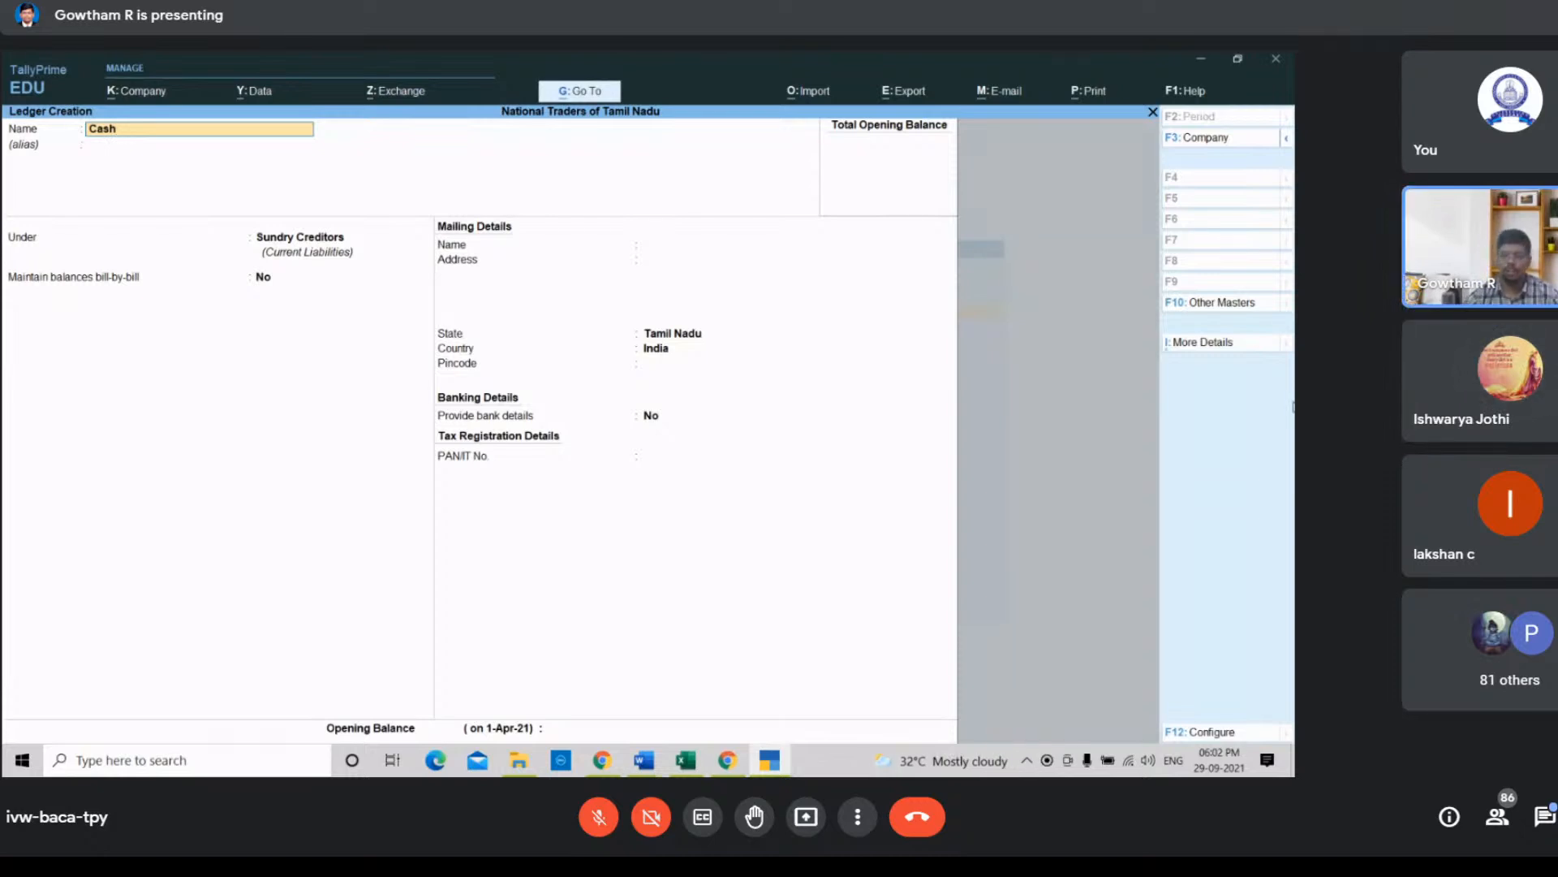
{"action": "key", "text": "Return"}
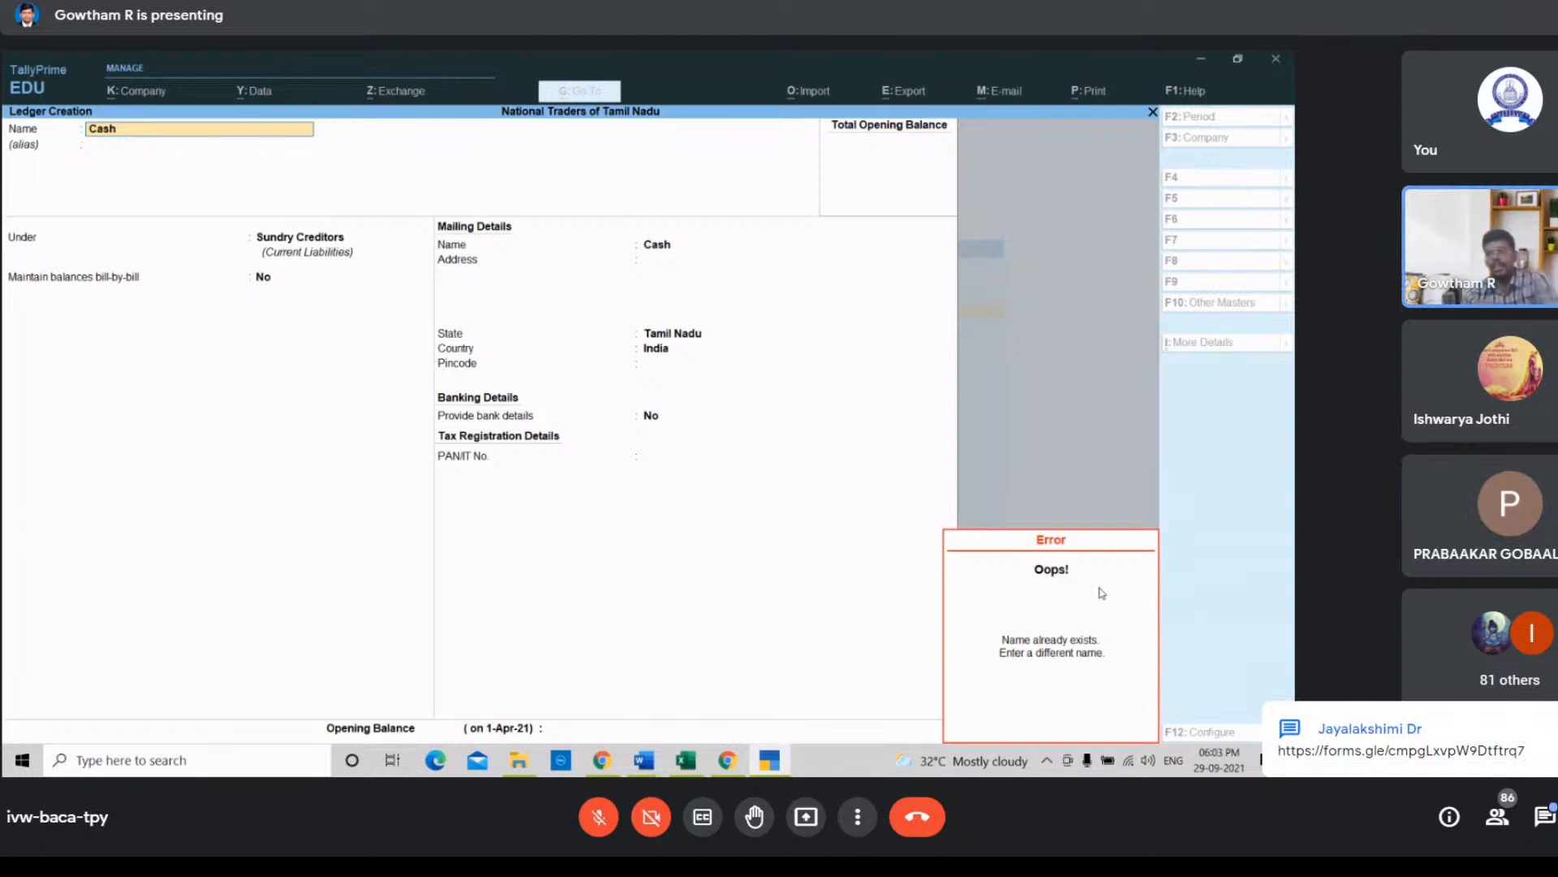
{"action": "key", "text": "Escape"}
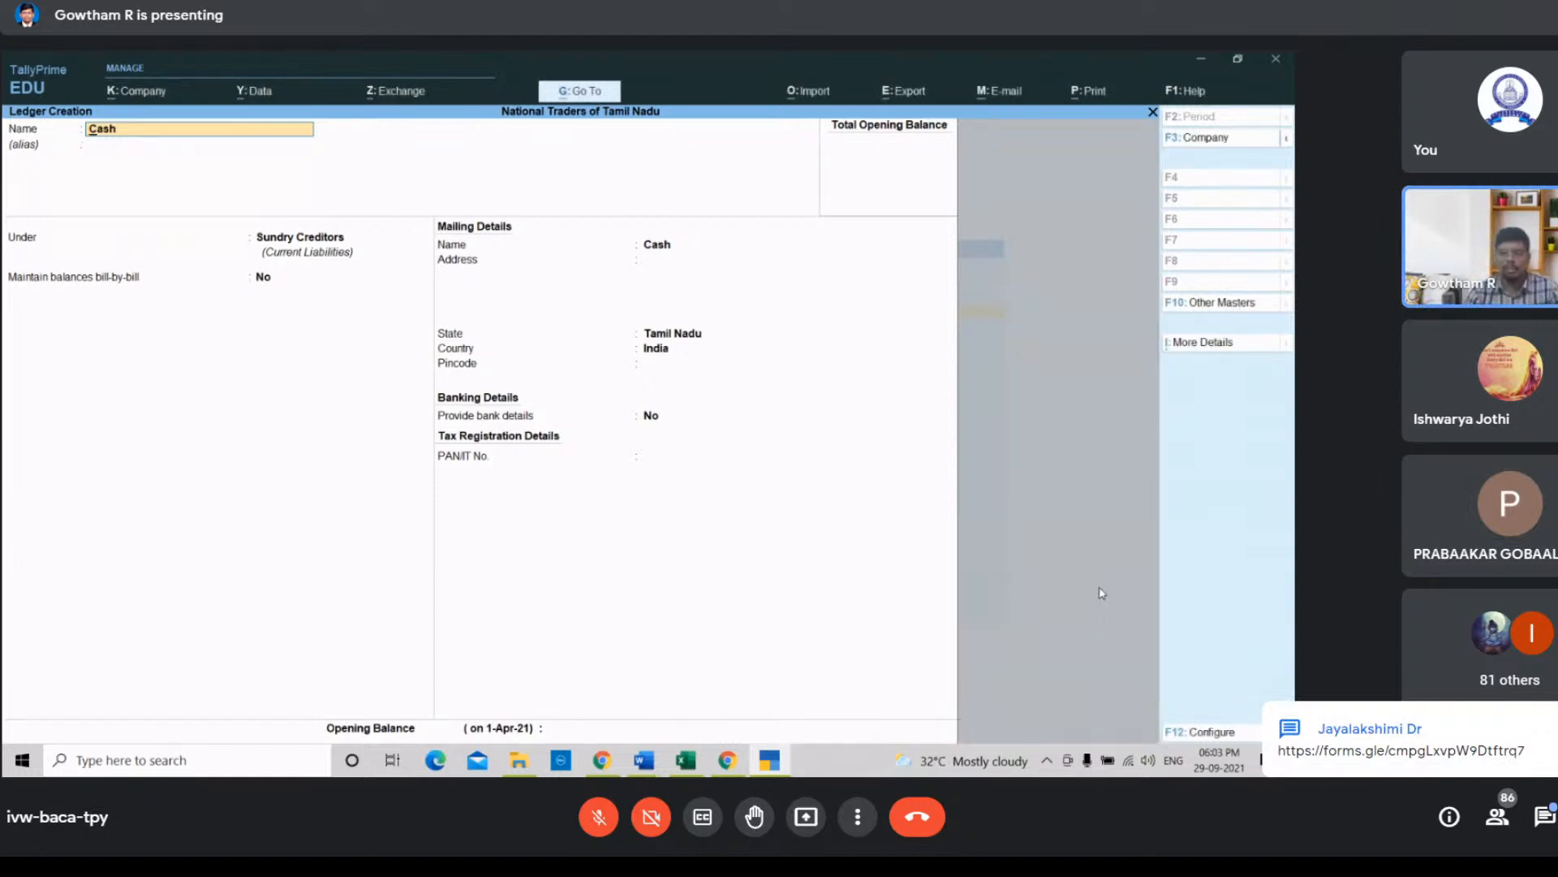
{"action": "key", "text": "Return"}
{"action": "key", "text": "Escape"}
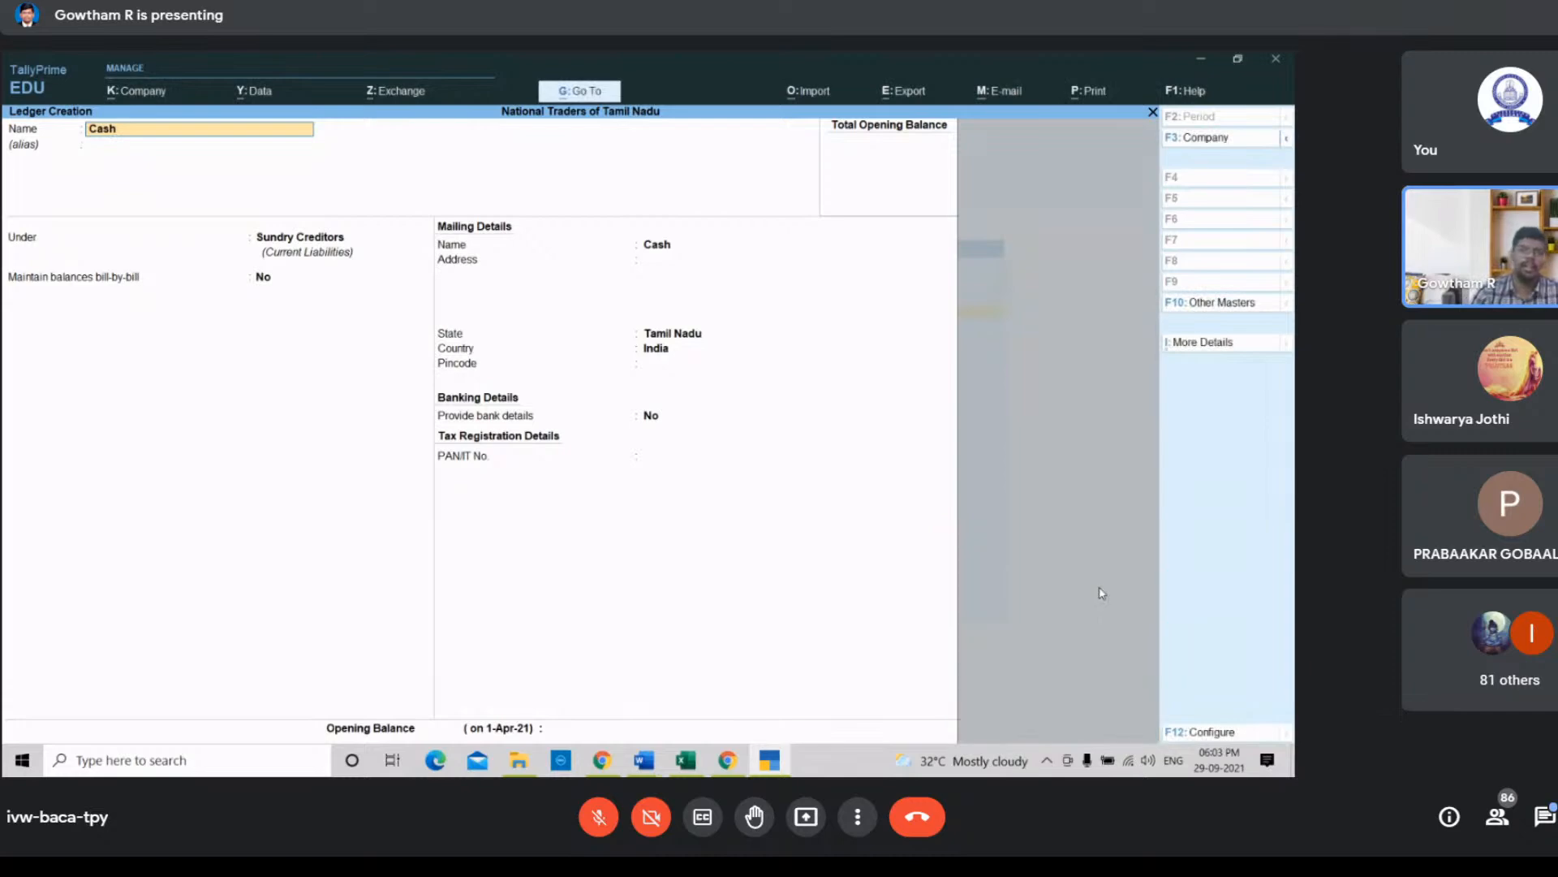
{"action": "key", "text": "BackSpace"}
{"action": "key", "text": "BackSpace"}
{"action": "key", "text": "BackSpace"}
{"action": "key", "text": "BackSpace"}
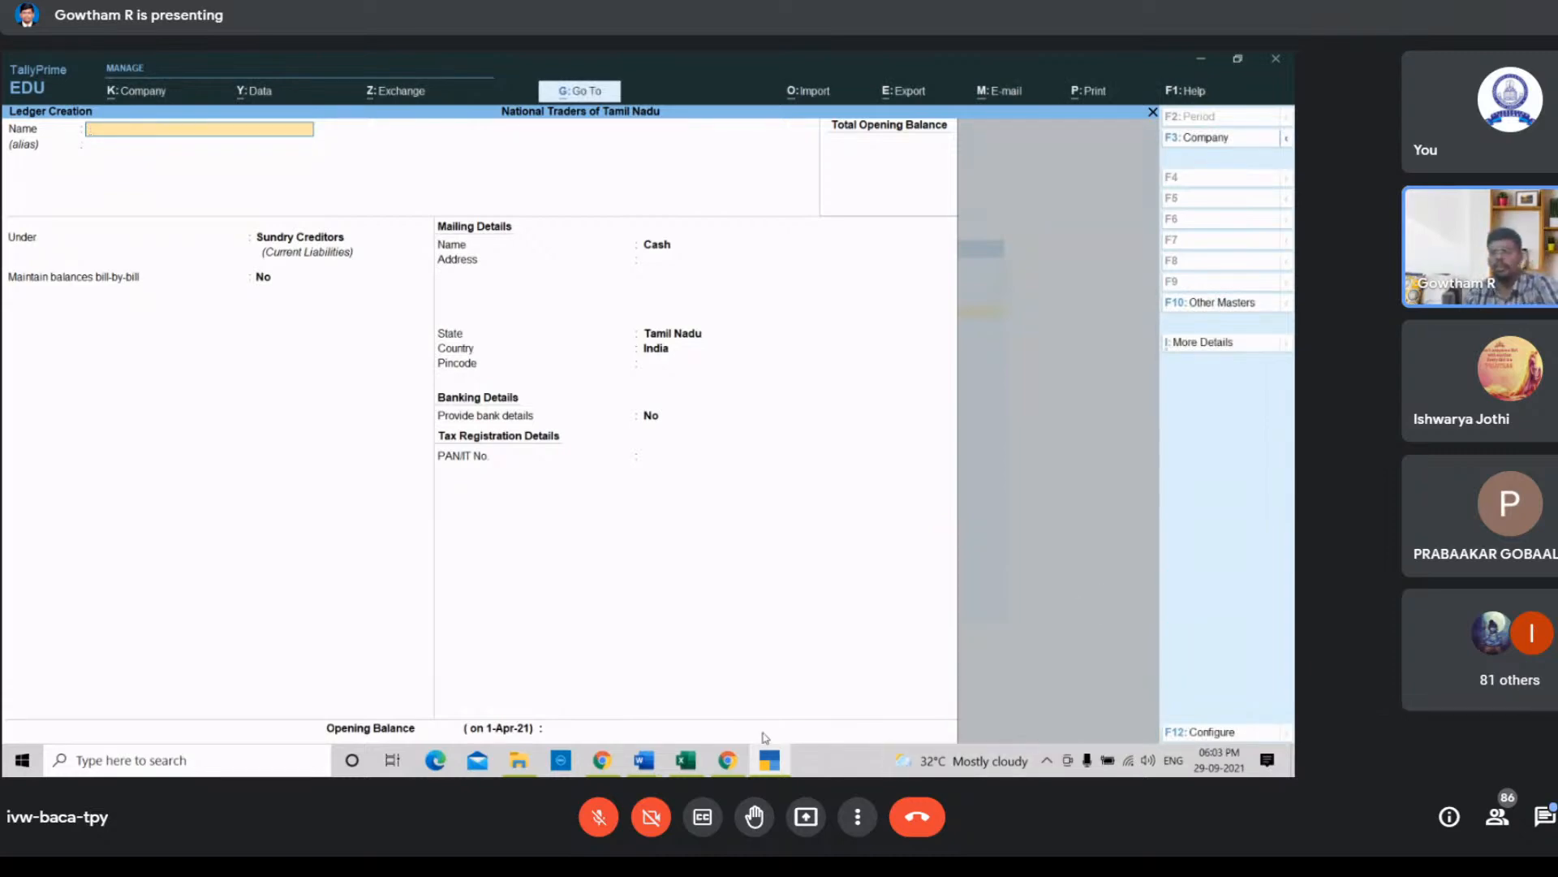
Step: Switch to the Tally Workshop spreadsheet and bold the four ledger names identified for the Madan purchase transaction
{"action": "left_click", "coordinate": [686, 762]}
{"action": "left_click", "coordinate": [803, 280]}
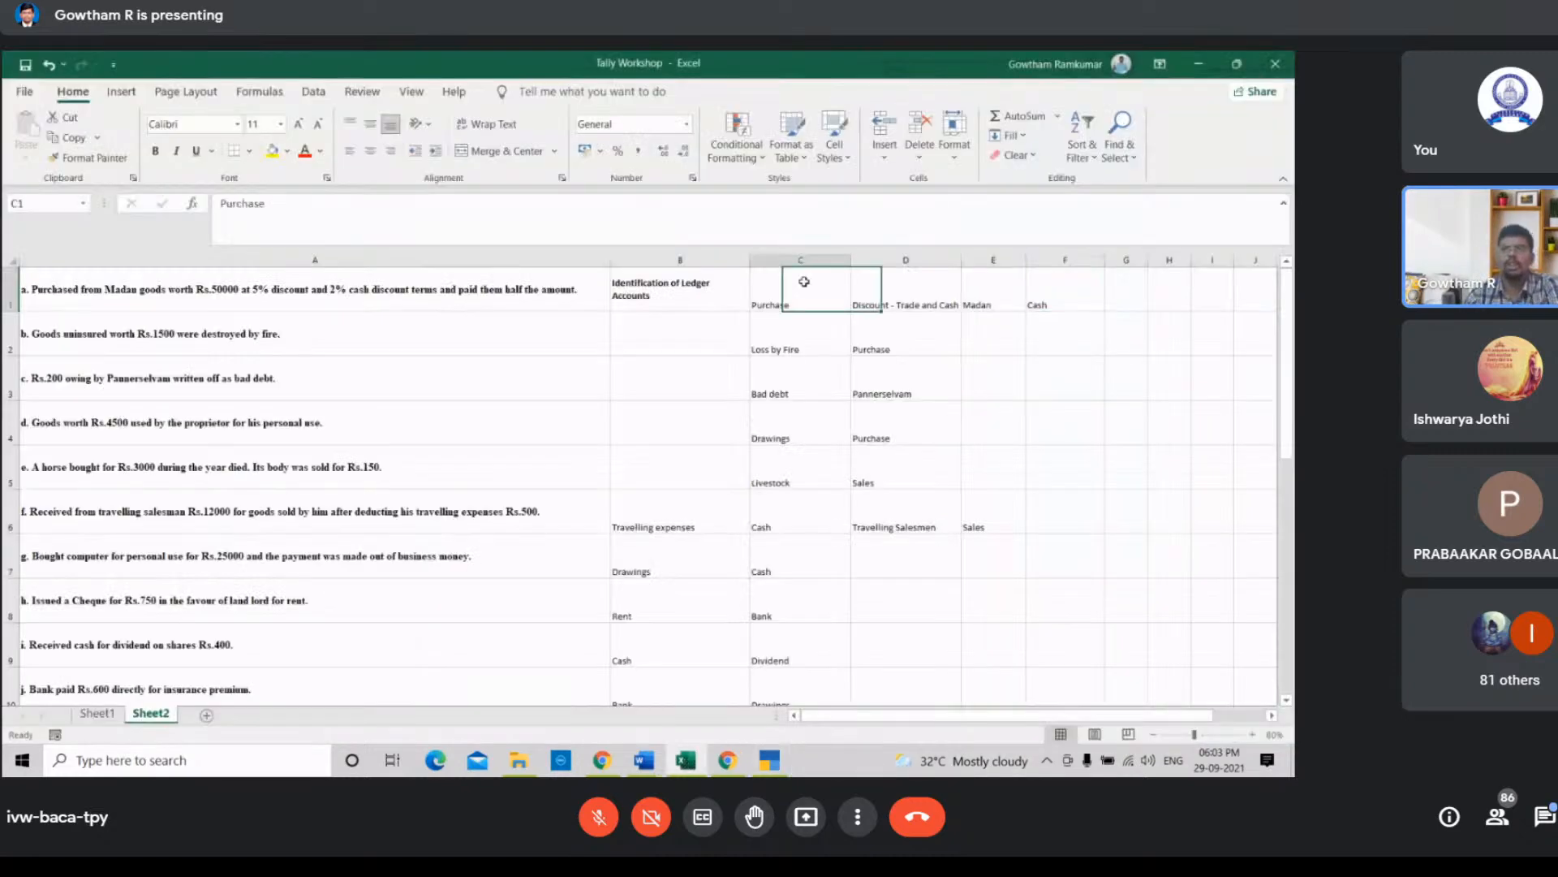
{"action": "key", "text": "shift+Right"}
{"action": "key", "text": "shift+Right"}
{"action": "key", "text": "shift+Right"}
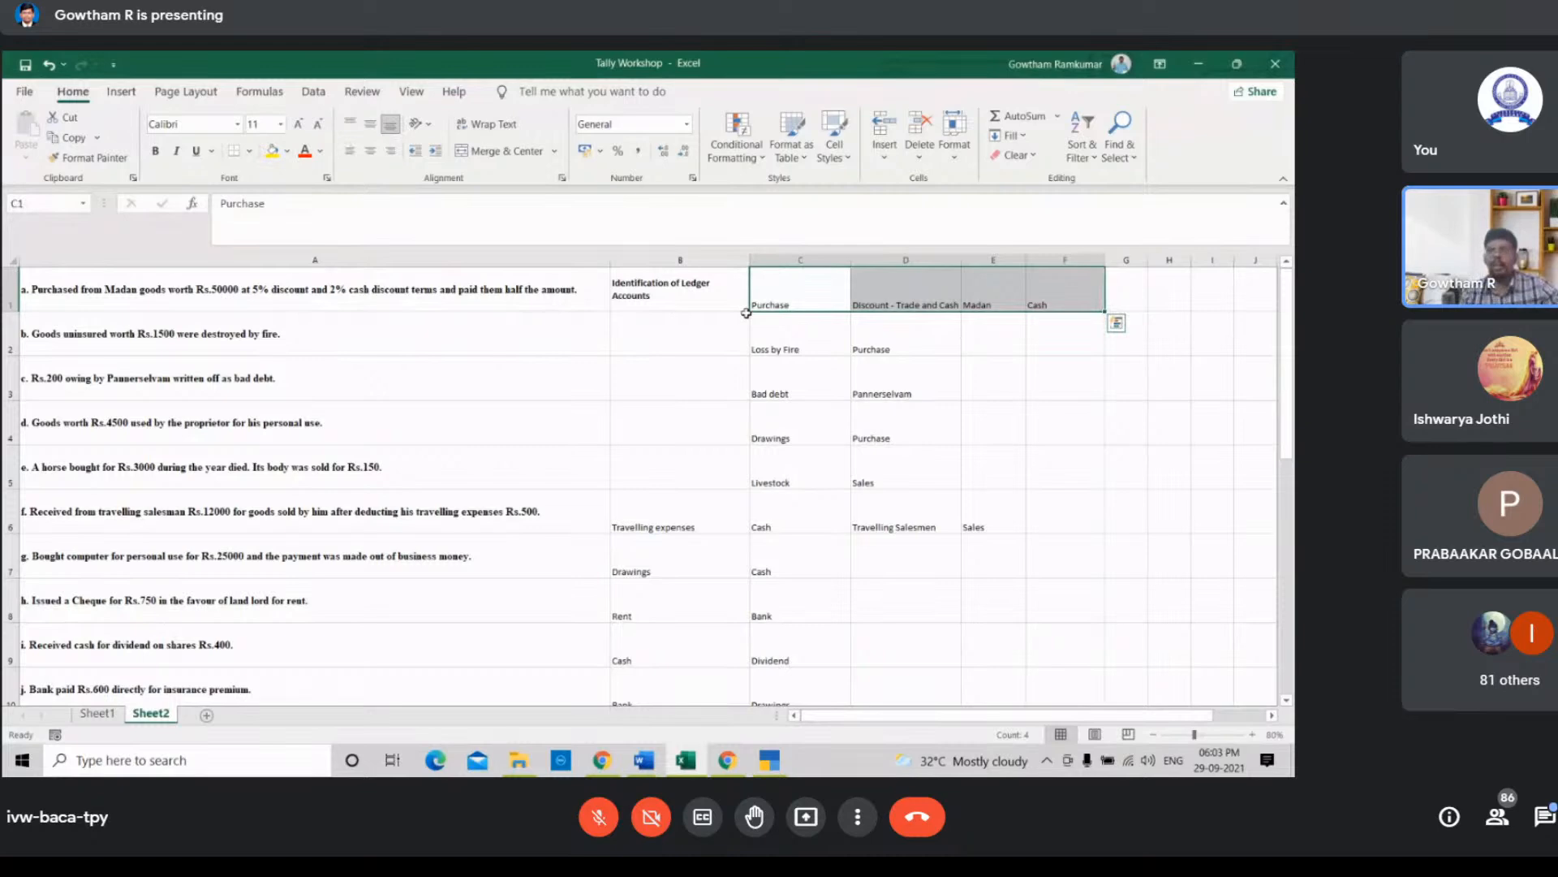
{"action": "key", "text": "ctrl+b"}
{"action": "left_click", "coordinate": [806, 329]}
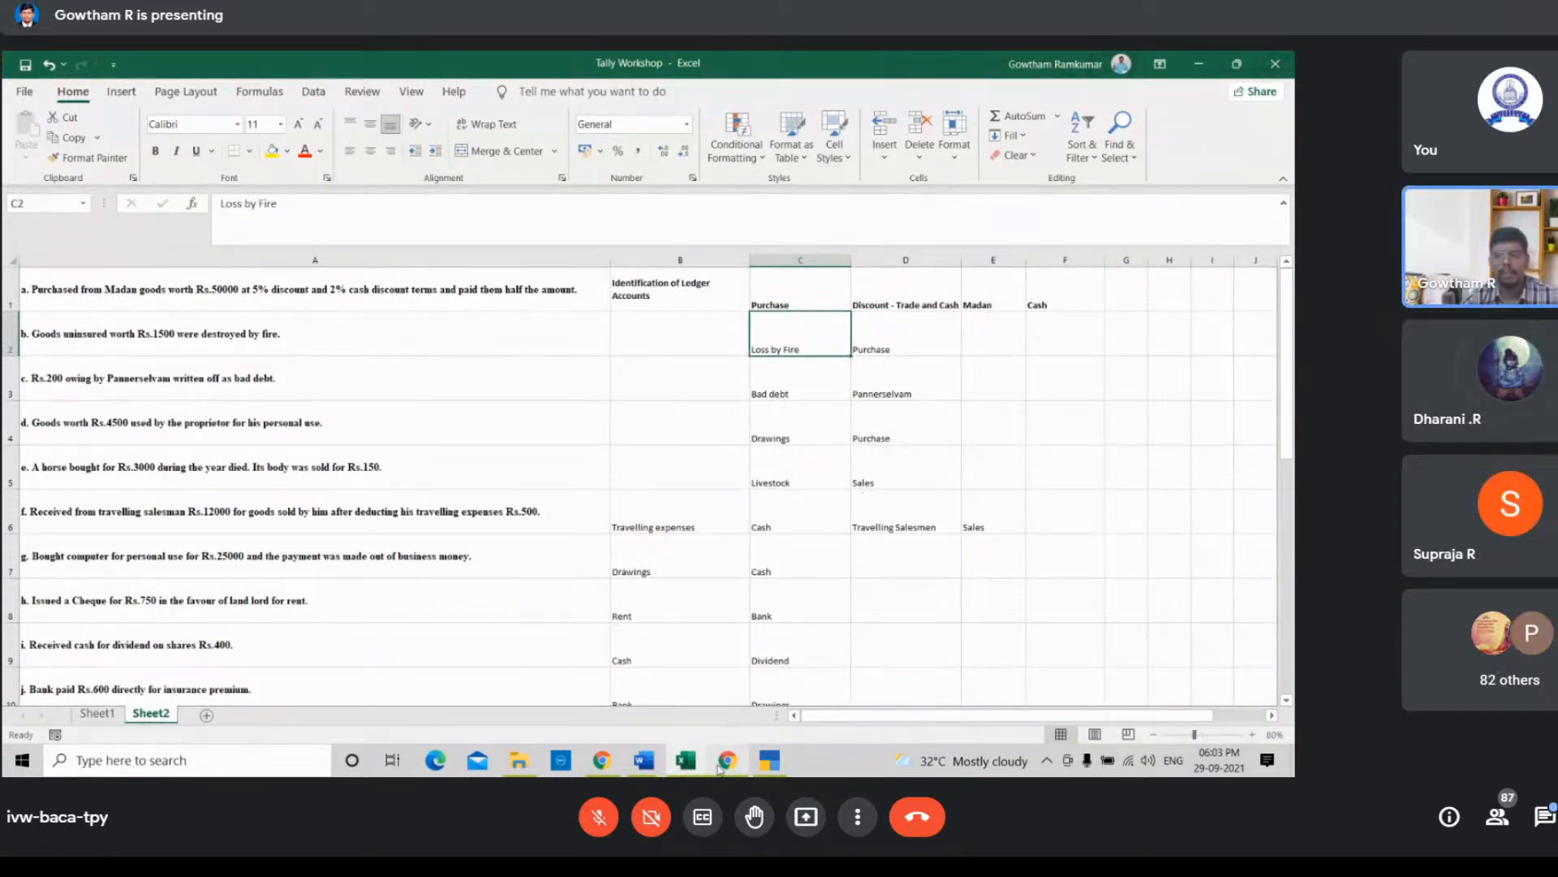
Step: Switch back to TallyPrime and start a Loss by Fire ledger under Indirect Expenses
{"action": "mouse_move", "coordinate": [719, 767]}
{"action": "left_click", "coordinate": [743, 694]}
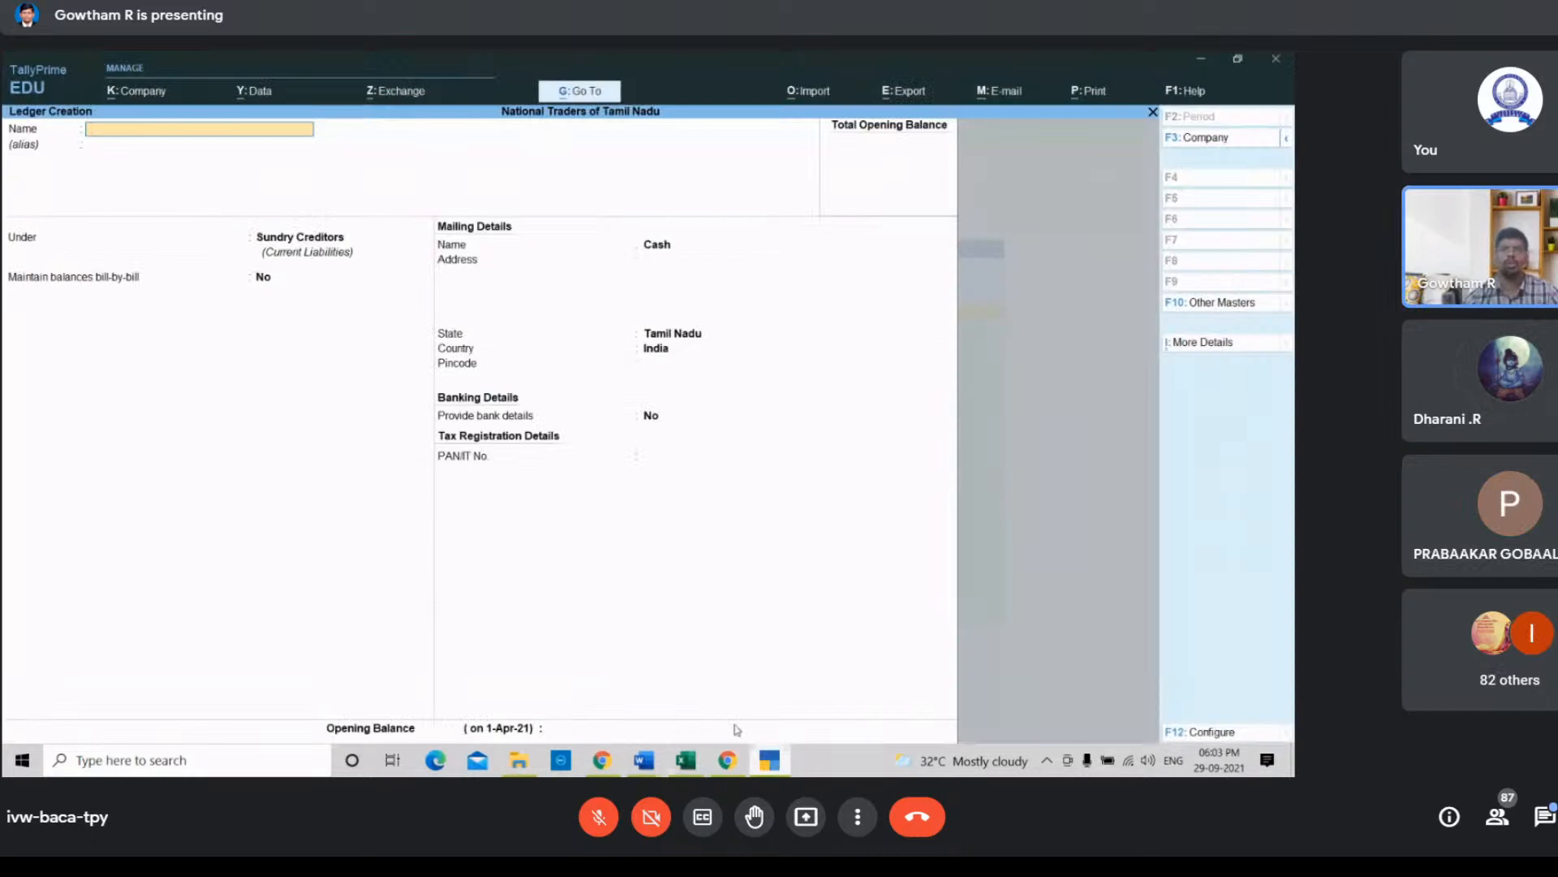
{"action": "type", "text": "Loos"}
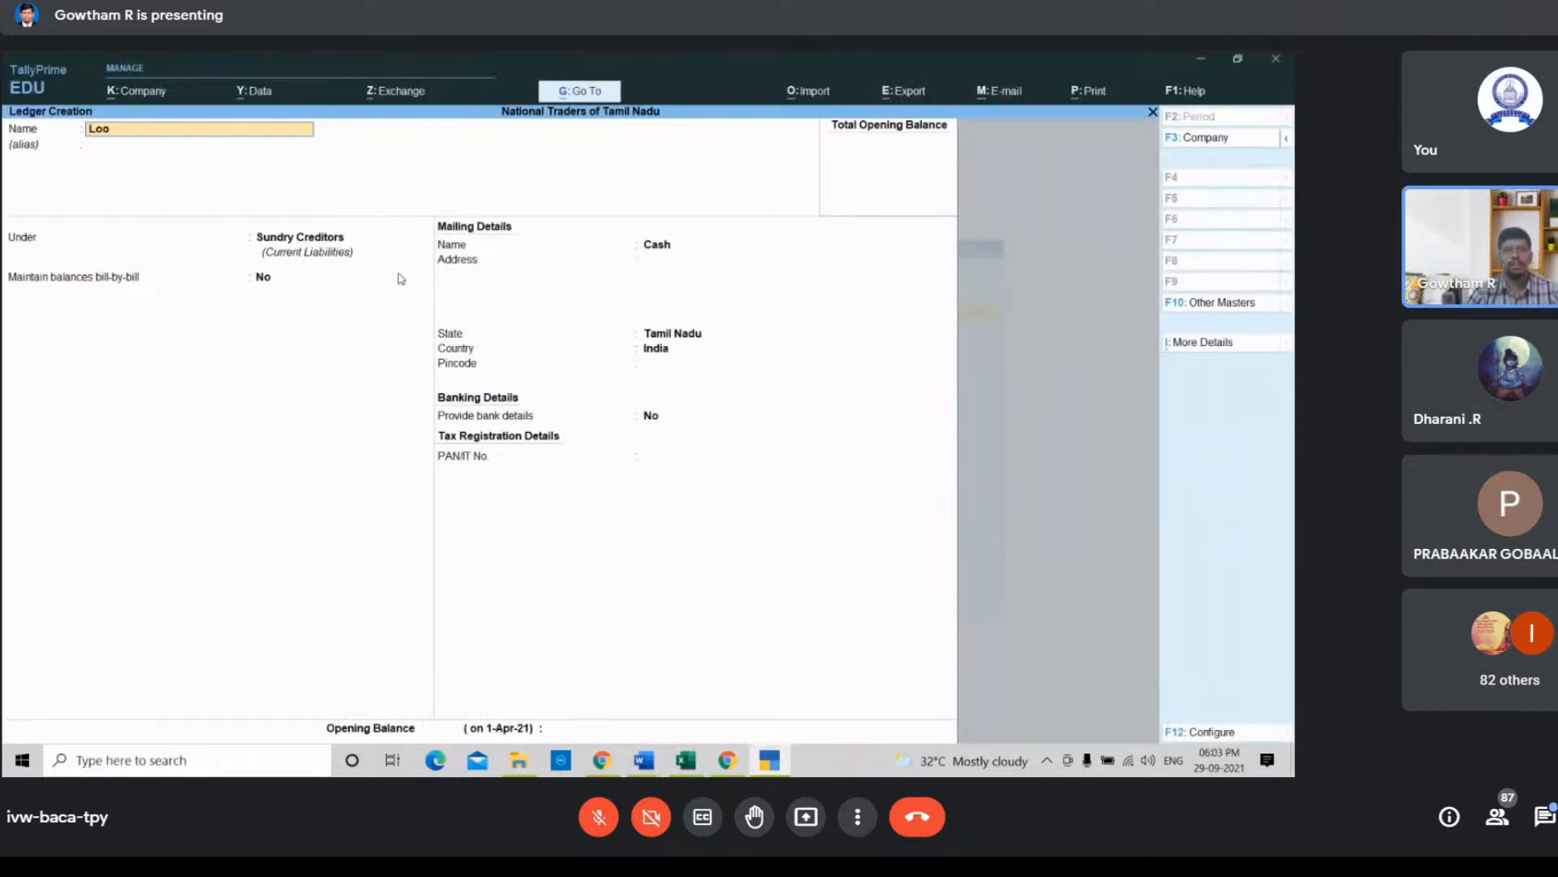
{"action": "key", "text": "BackSpace"}
{"action": "type", "text": "ss by Fire"}
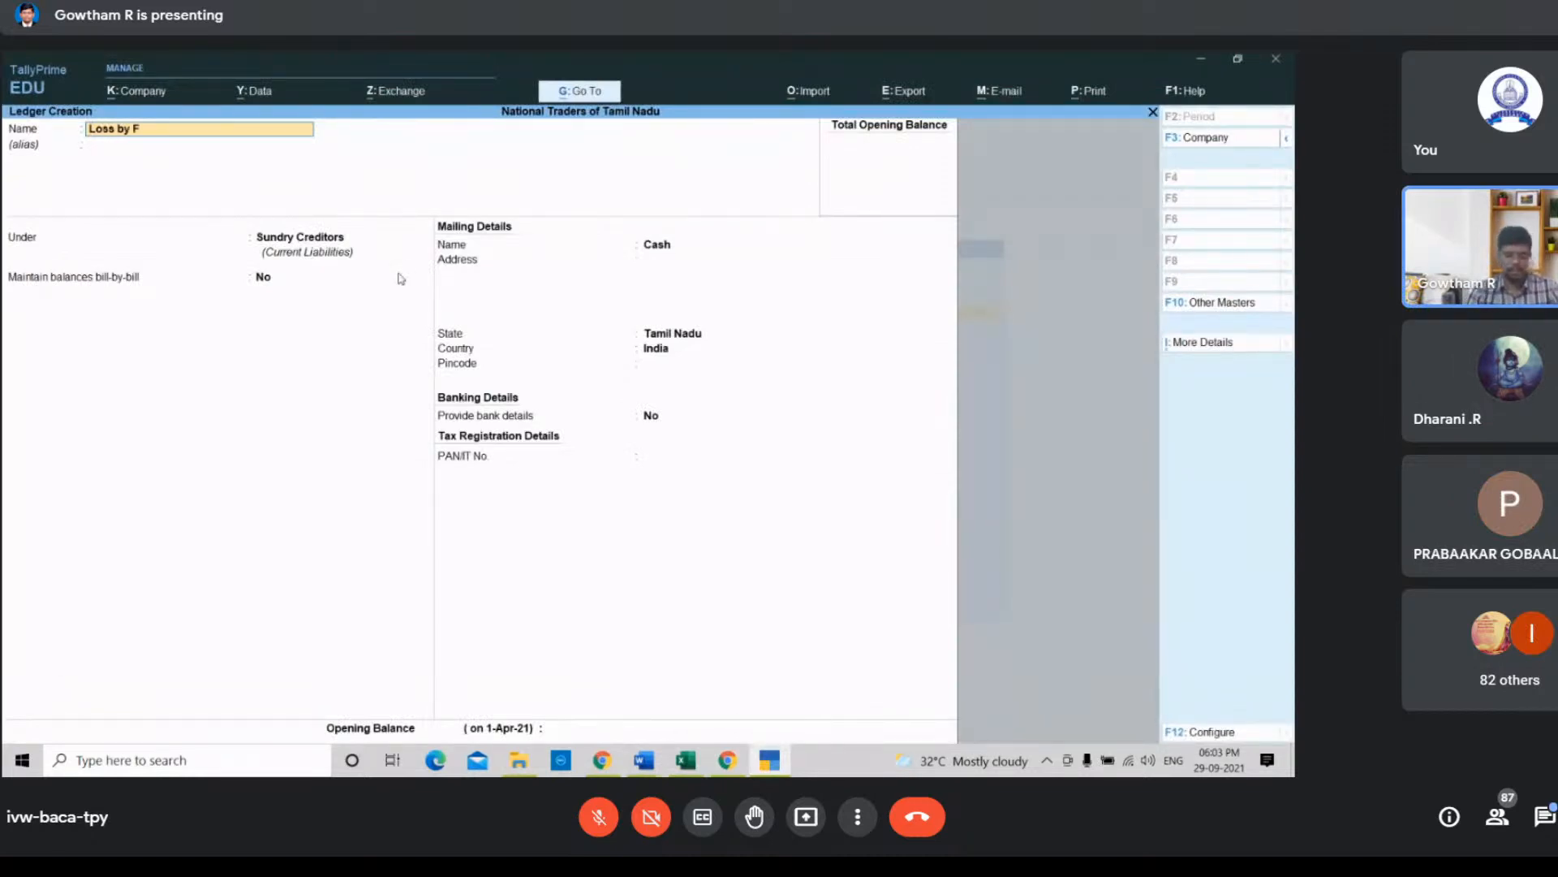
{"action": "key", "text": "Return"}
{"action": "key", "text": "Return"}
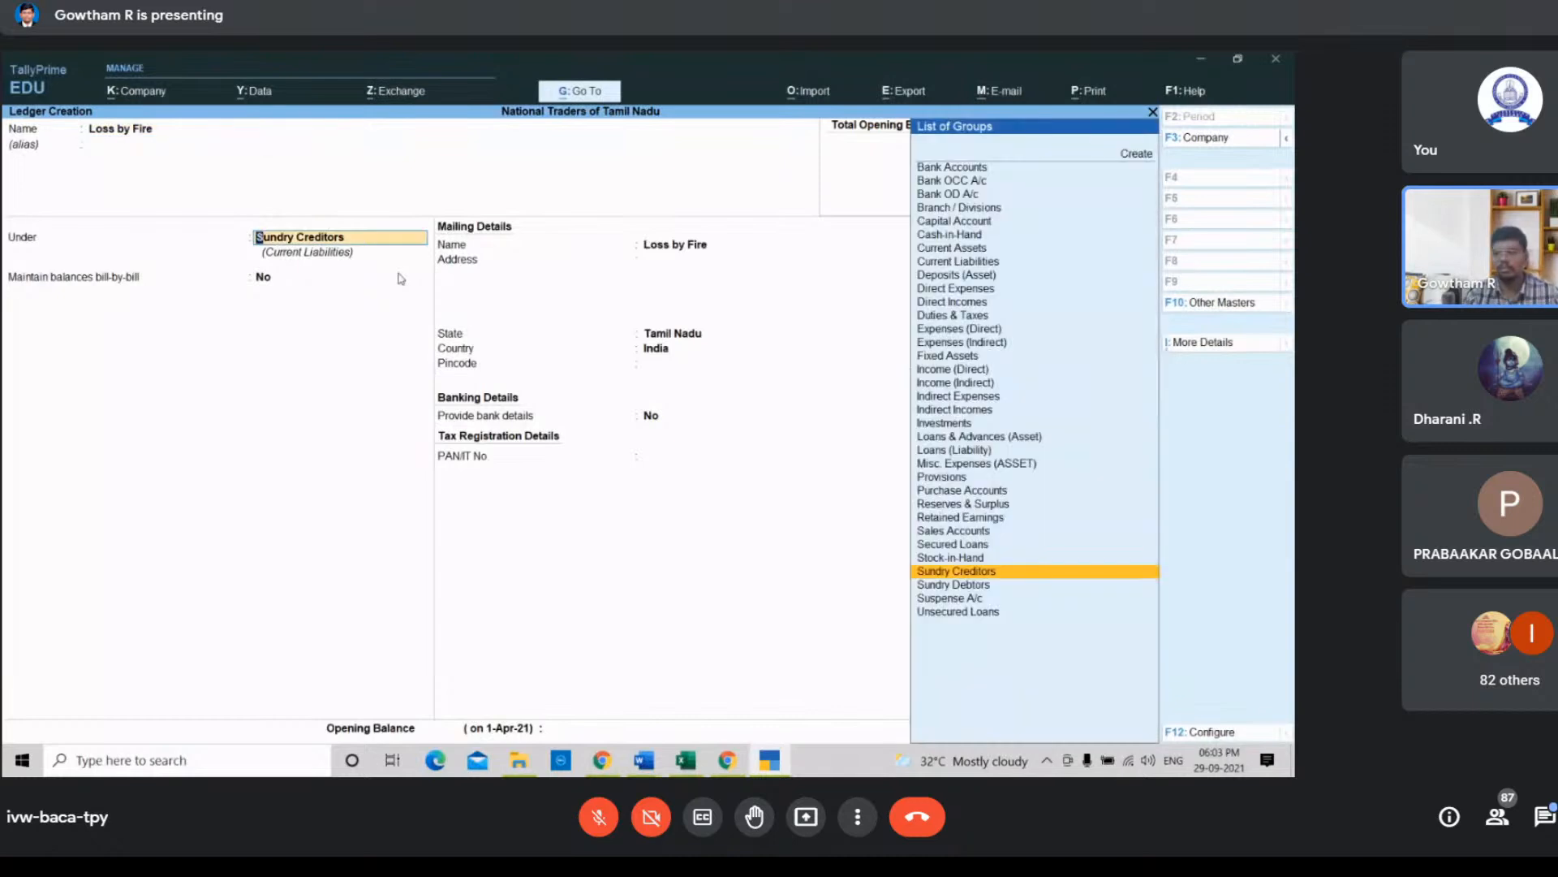
{"action": "key", "text": "Up"}
{"action": "key", "text": "Up"}
{"action": "key", "text": "Up"}
{"action": "key", "text": "Up"}
{"action": "key", "text": "Up"}
{"action": "key", "text": "Up"}
{"action": "key", "text": "Up"}
{"action": "key", "text": "Up"}
{"action": "key", "text": "Up"}
{"action": "key", "text": "Up"}
{"action": "key", "text": "Up"}
{"action": "key", "text": "Up"}
{"action": "key", "text": "Up"}
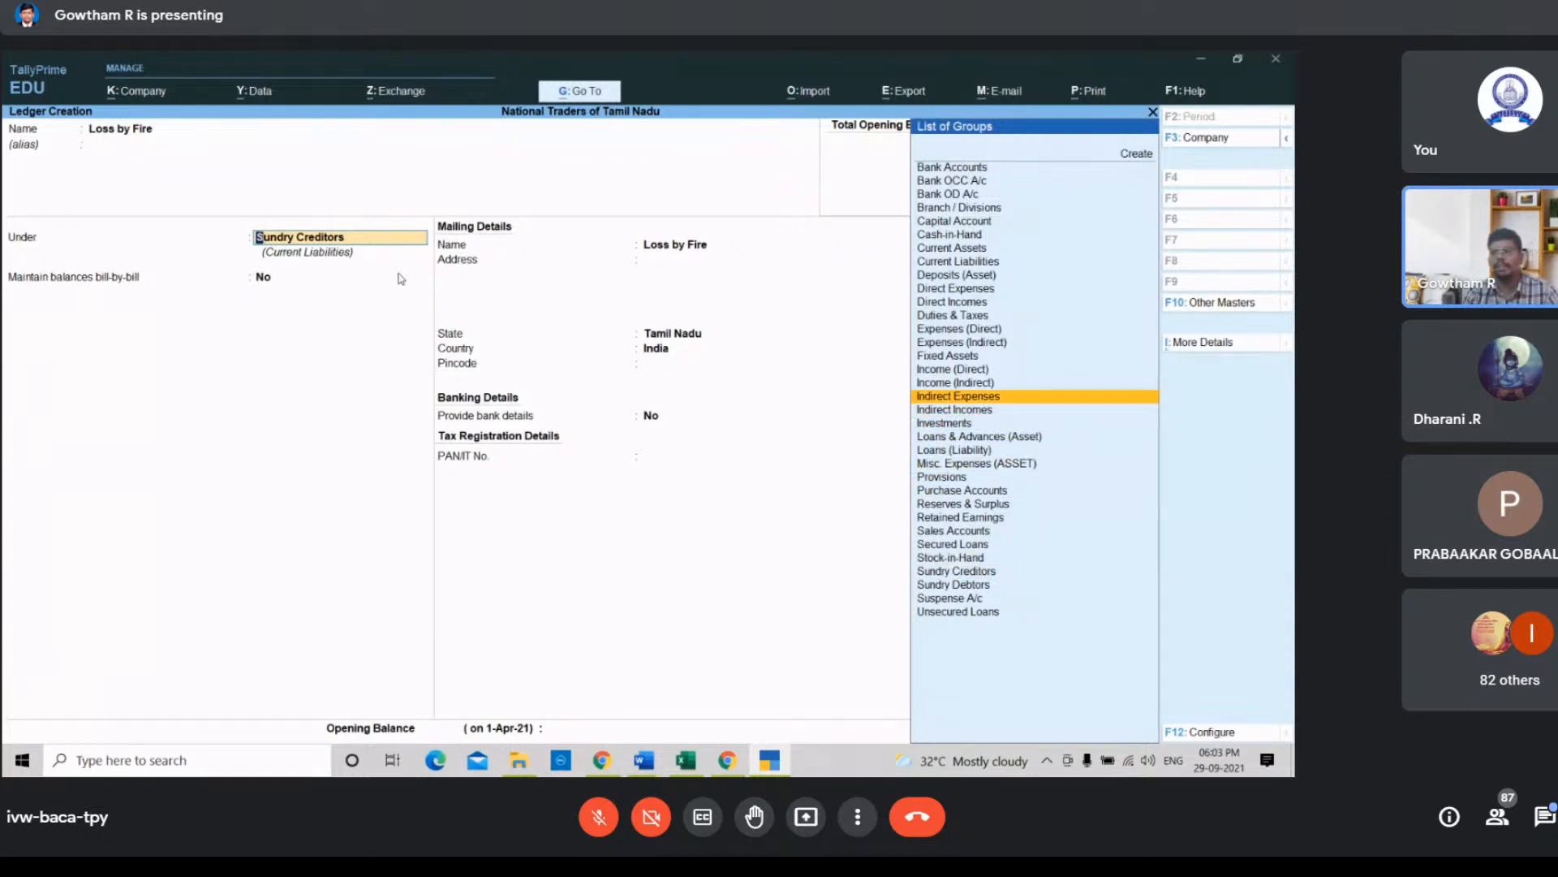
{"action": "key", "text": "Return"}
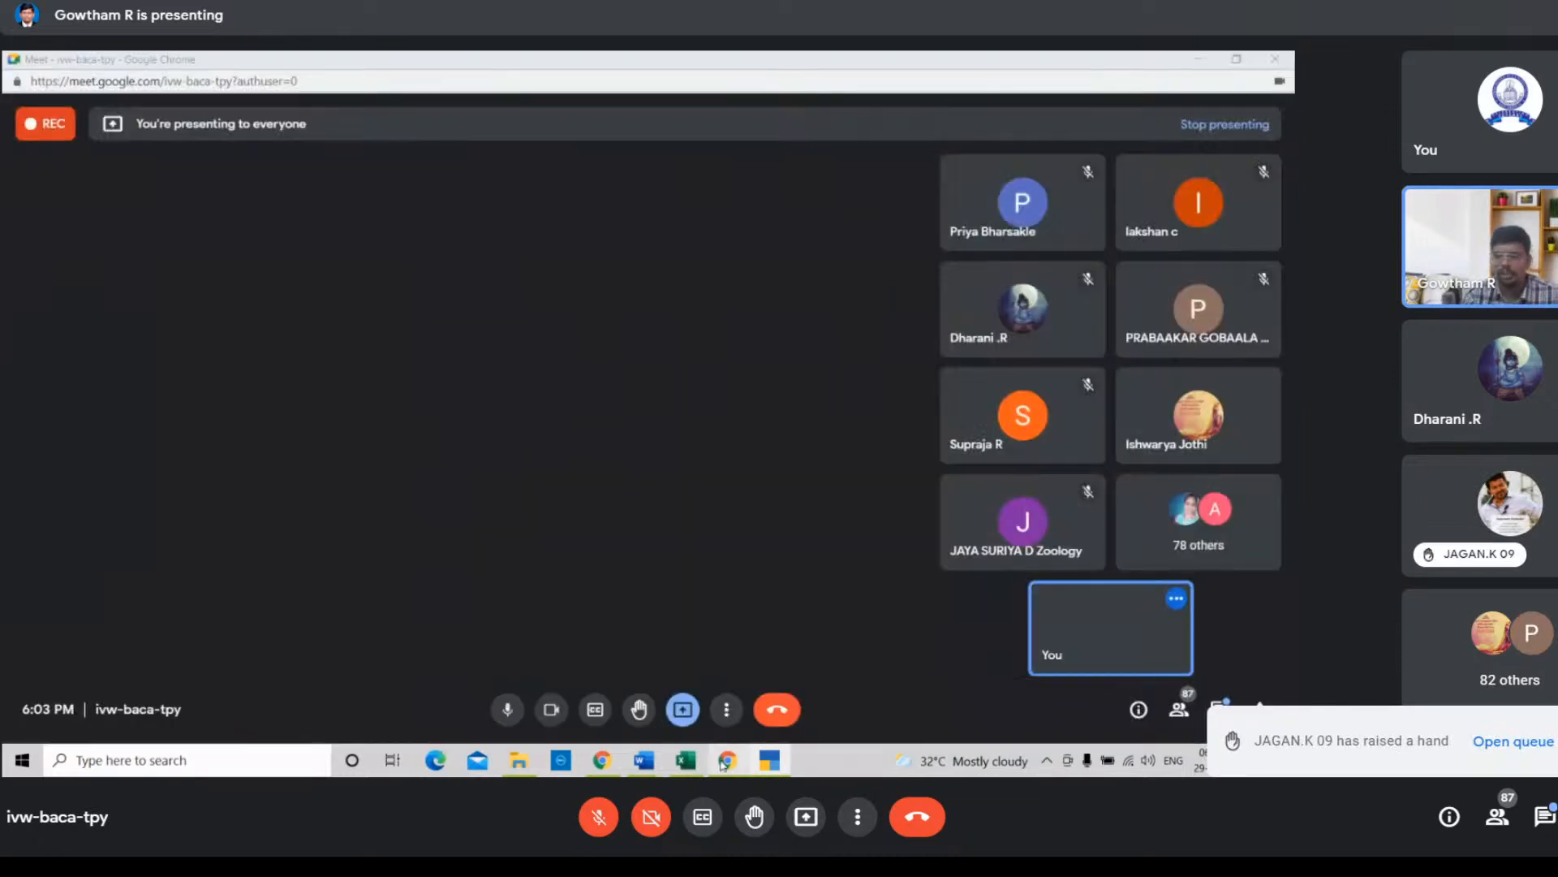
{"action": "left_click", "coordinate": [727, 760]}
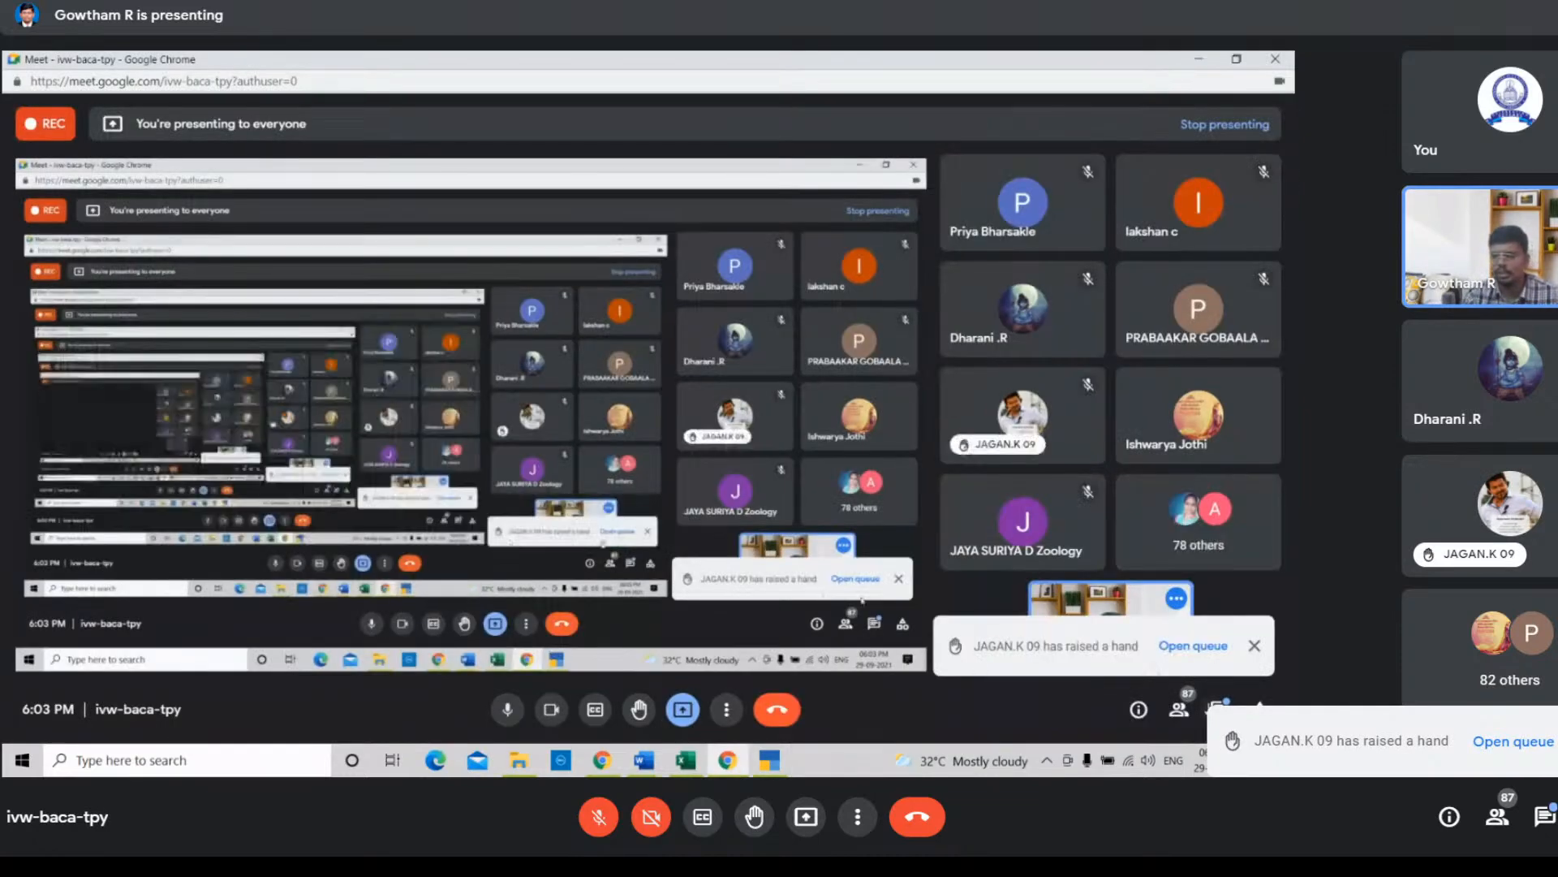
{"action": "left_click", "coordinate": [1220, 702]}
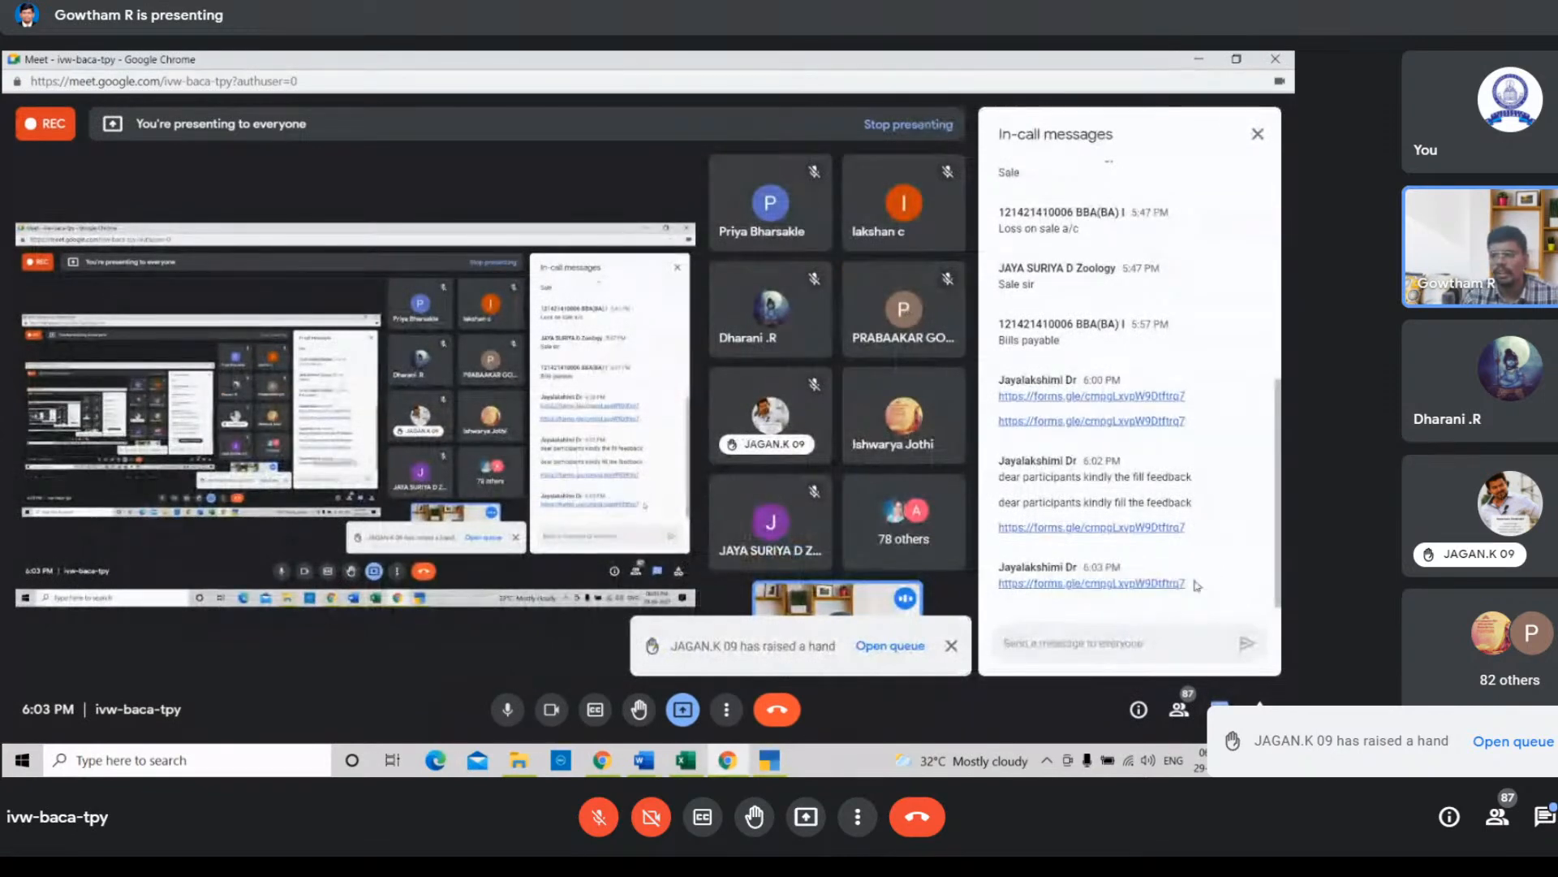
{"action": "left_click", "coordinate": [1201, 62]}
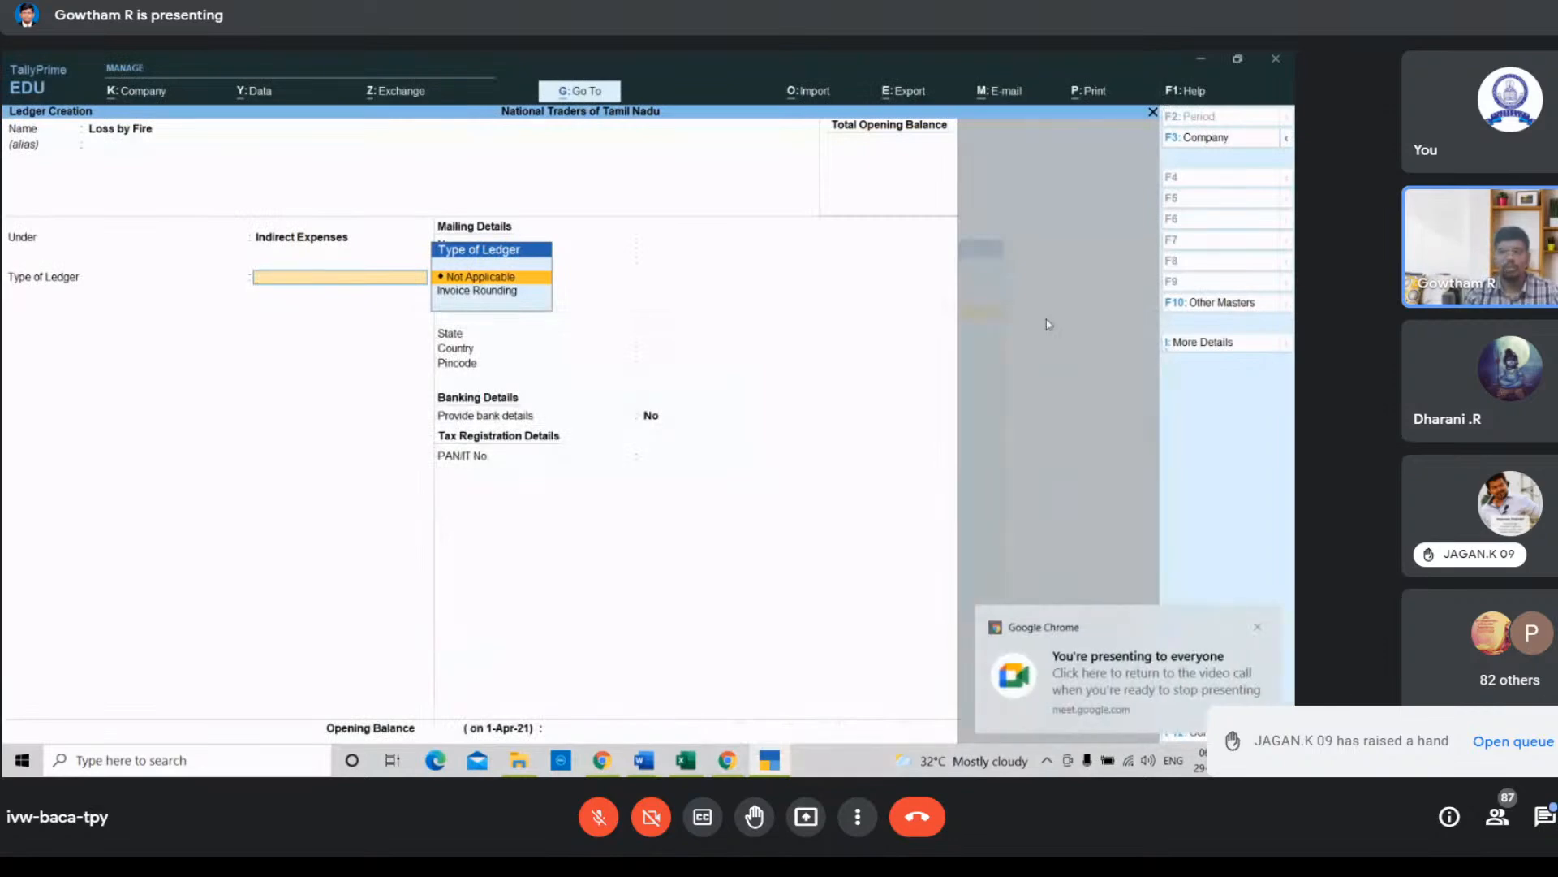
Step: Set the Loss by Fire ledger type to Not Applicable and accept the ledger
{"action": "key", "text": "Return"}
{"action": "key", "text": "Return"}
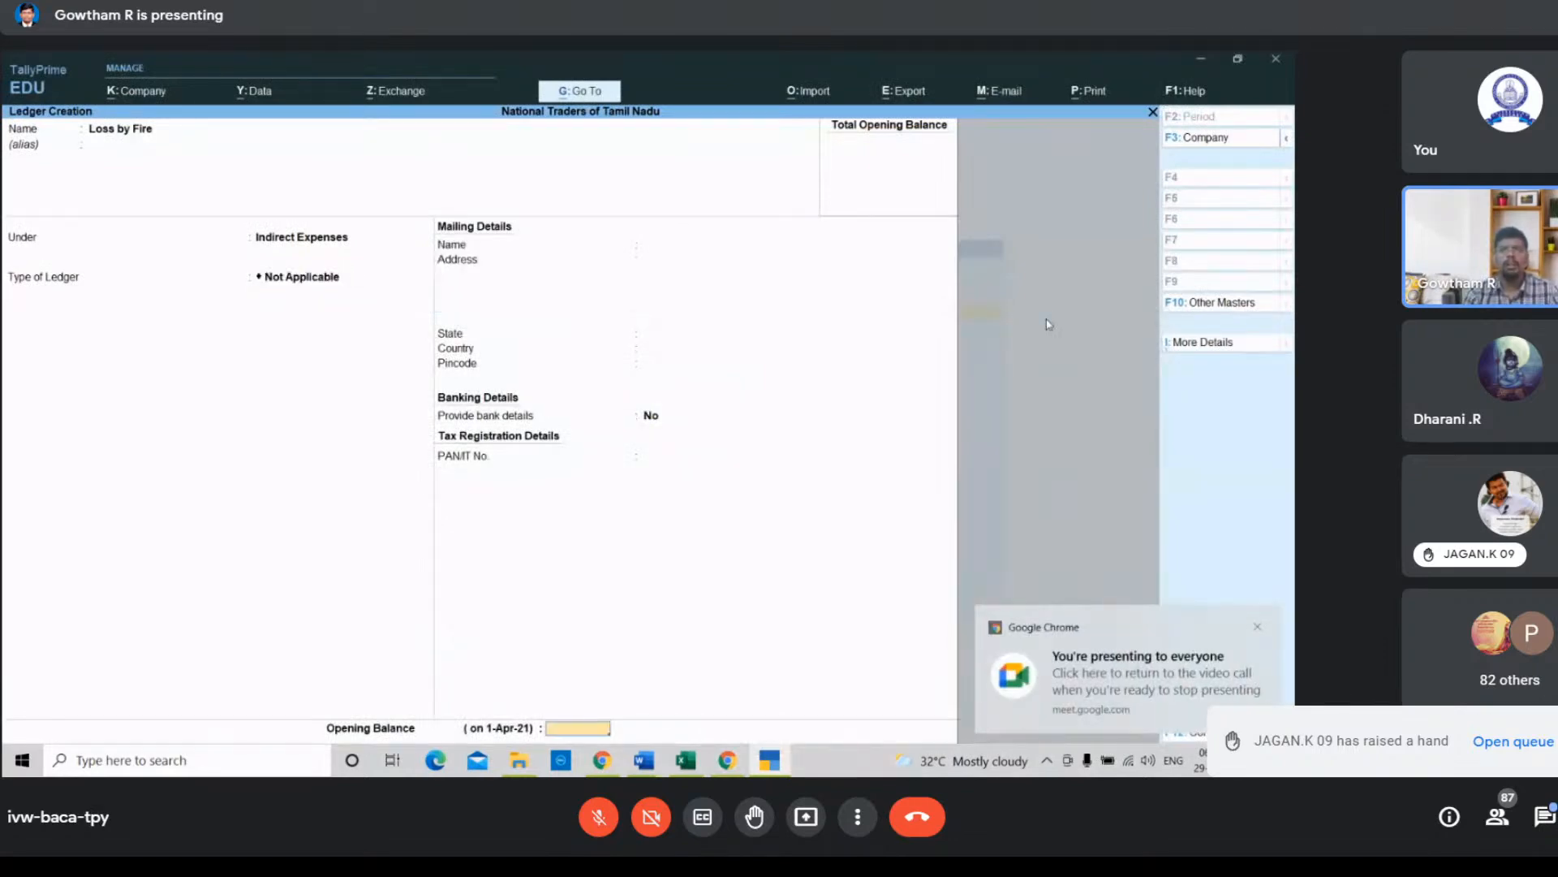
{"action": "key", "text": "Return"}
{"action": "key", "text": "Return"}
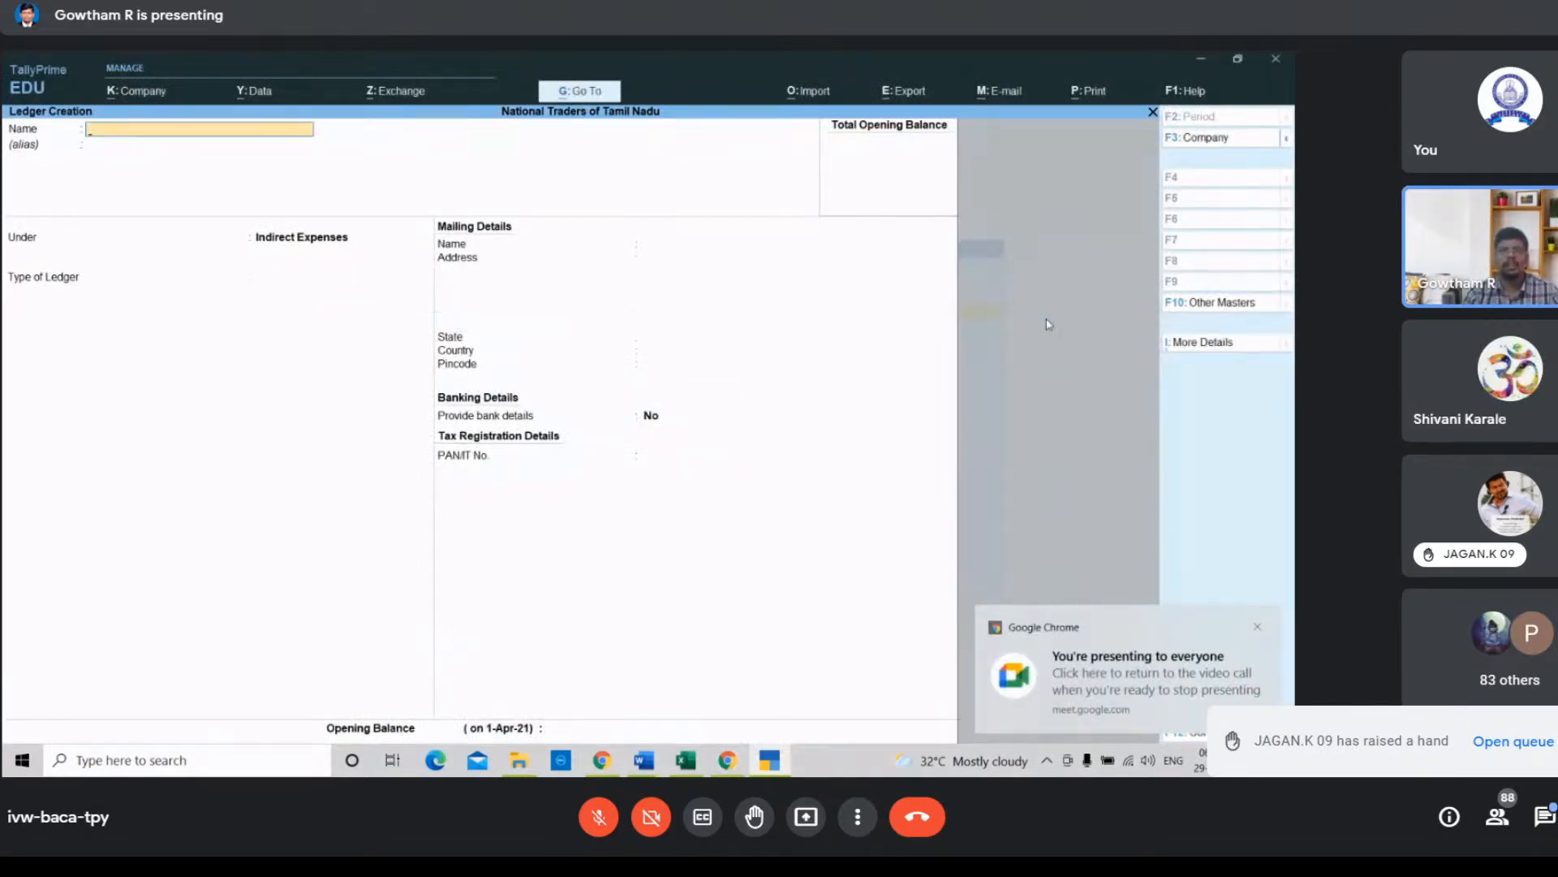
Step: In the spreadsheet, bold the Loss by Fire and Purchase ledger names for the fire-loss transaction
{"action": "left_click", "coordinate": [682, 767]}
{"action": "left_click", "coordinate": [806, 394]}
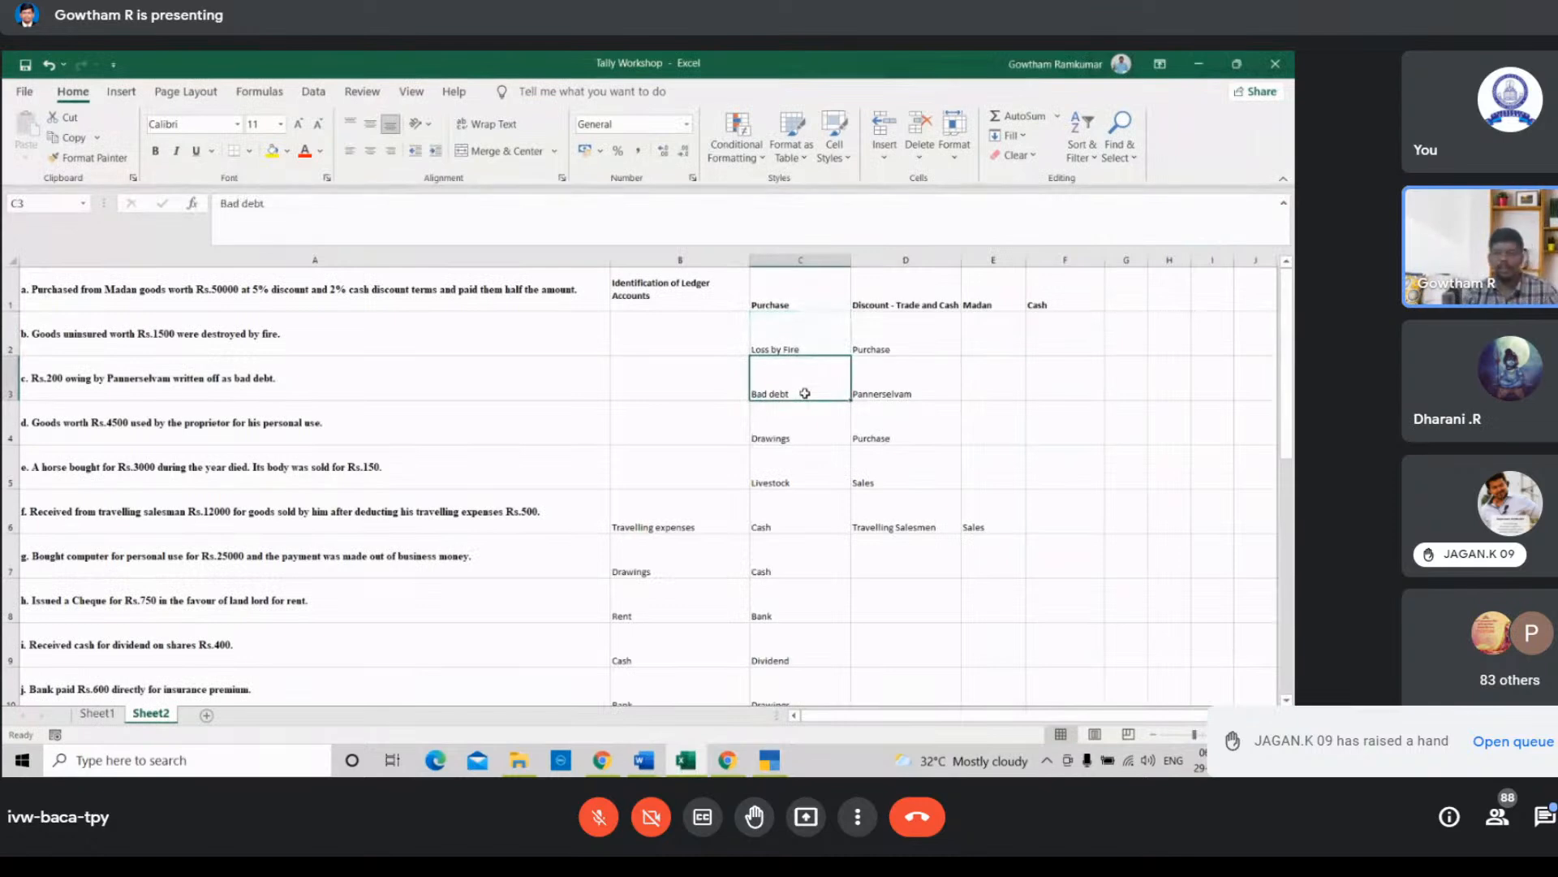
{"action": "left_click", "coordinate": [820, 341]}
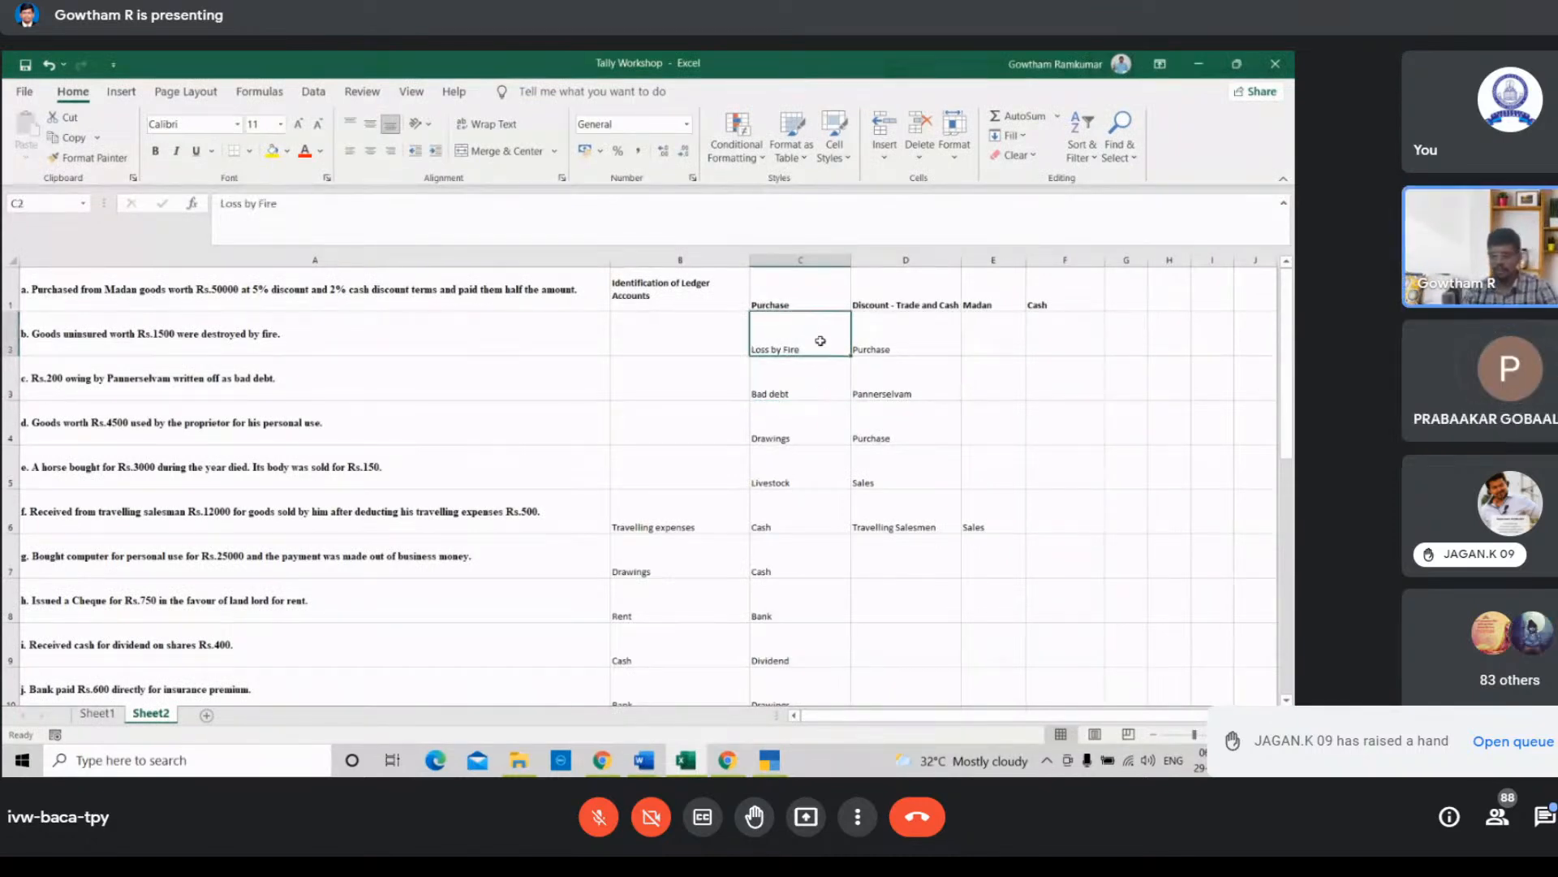
{"action": "key", "text": "shift+Right"}
{"action": "key", "text": "ctrl+b"}
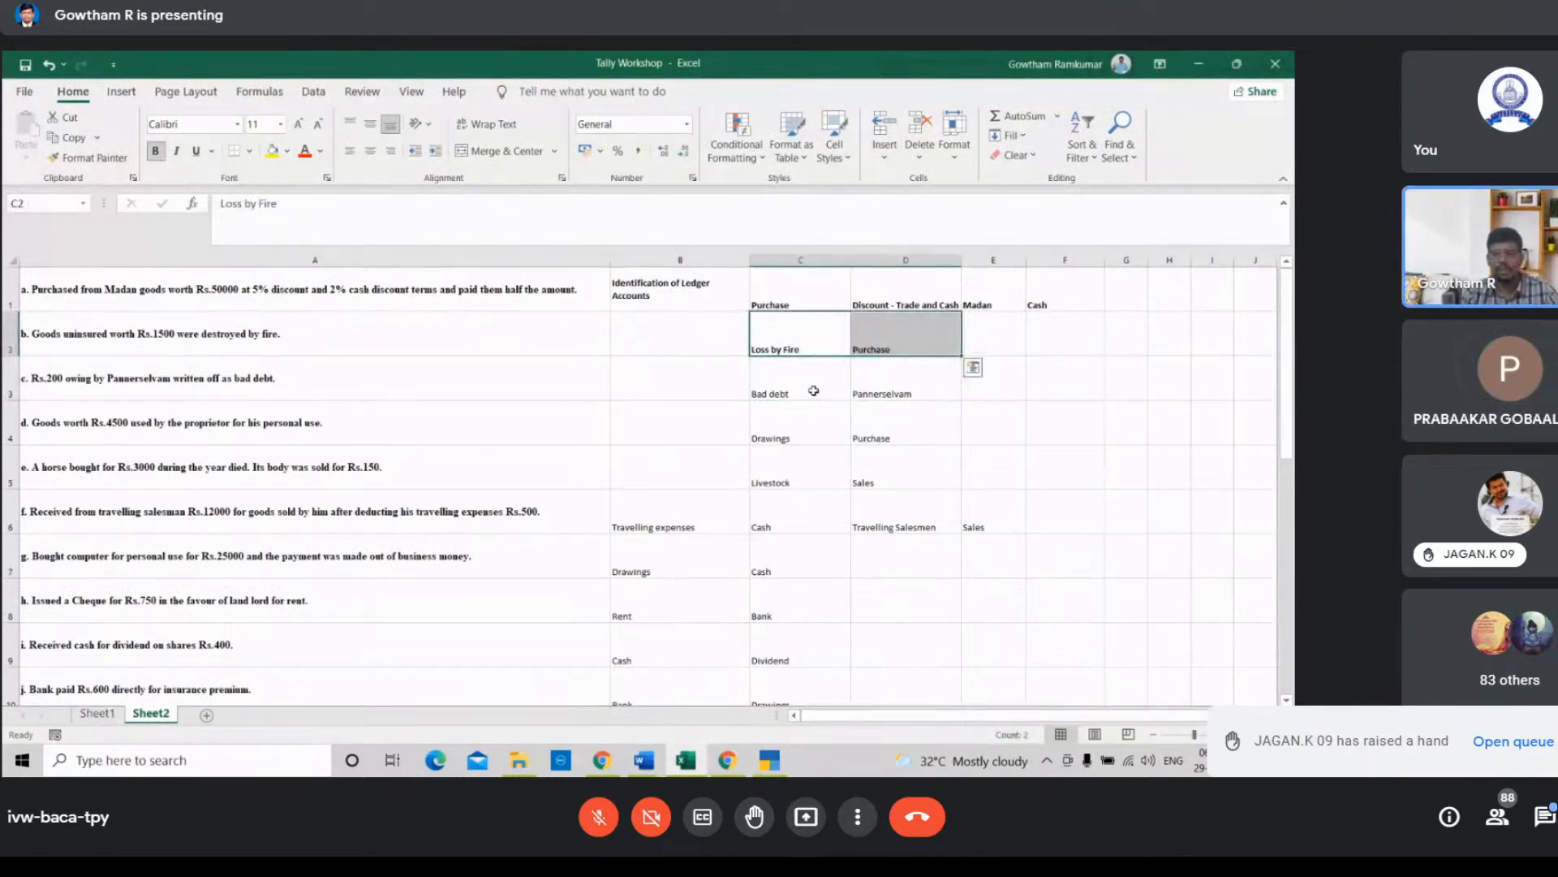
Step: Switch back to the TallyPrime ledger creation screen
{"action": "left_click", "coordinate": [732, 767]}
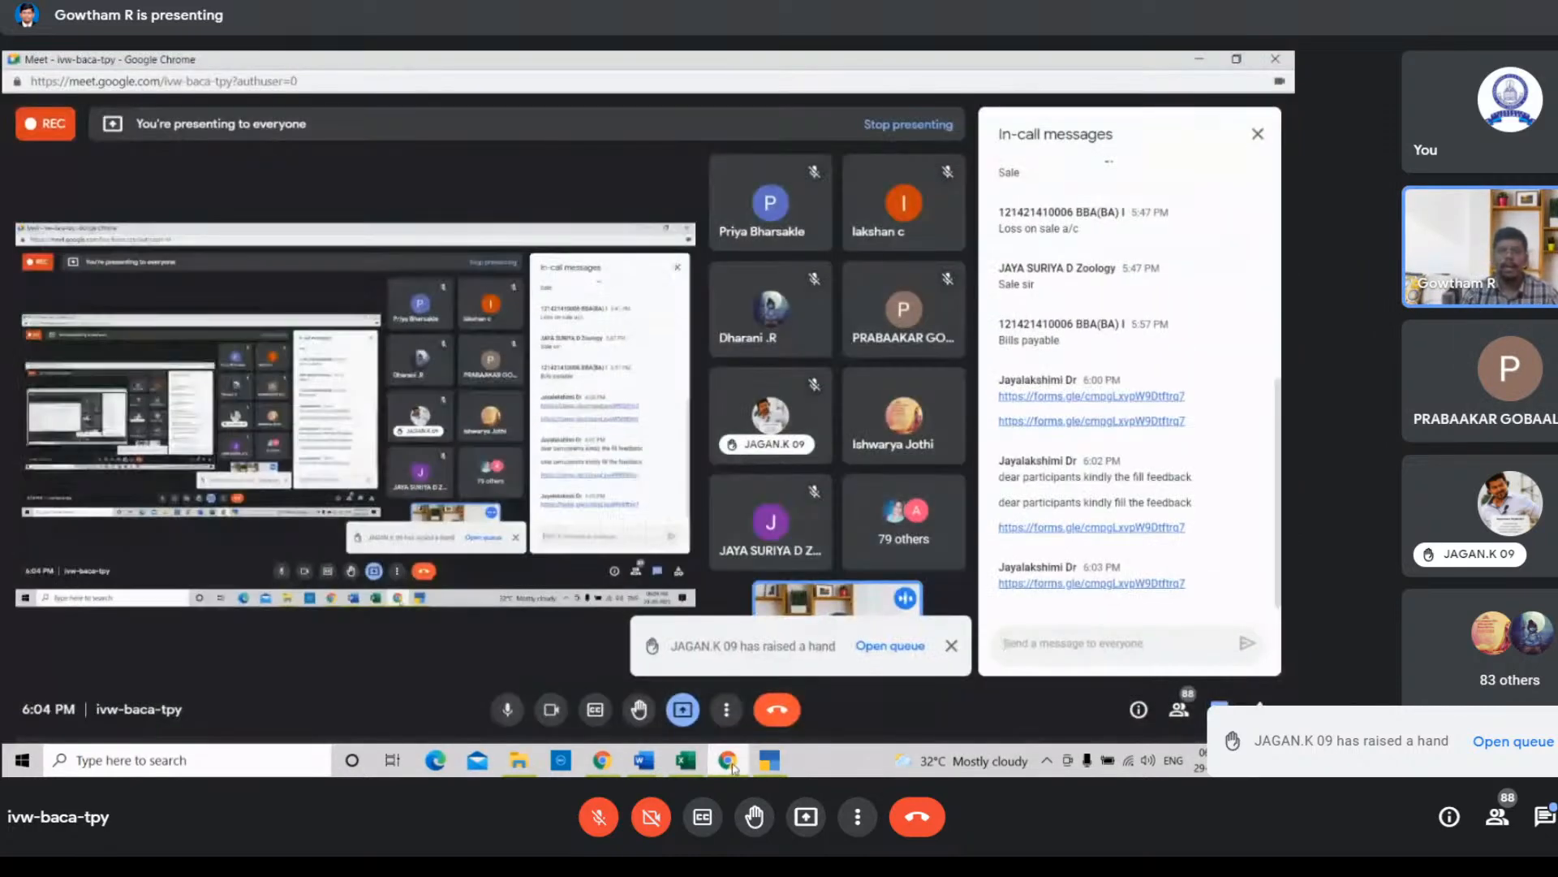
{"action": "left_click", "coordinate": [732, 767]}
{"action": "left_click", "coordinate": [768, 763]}
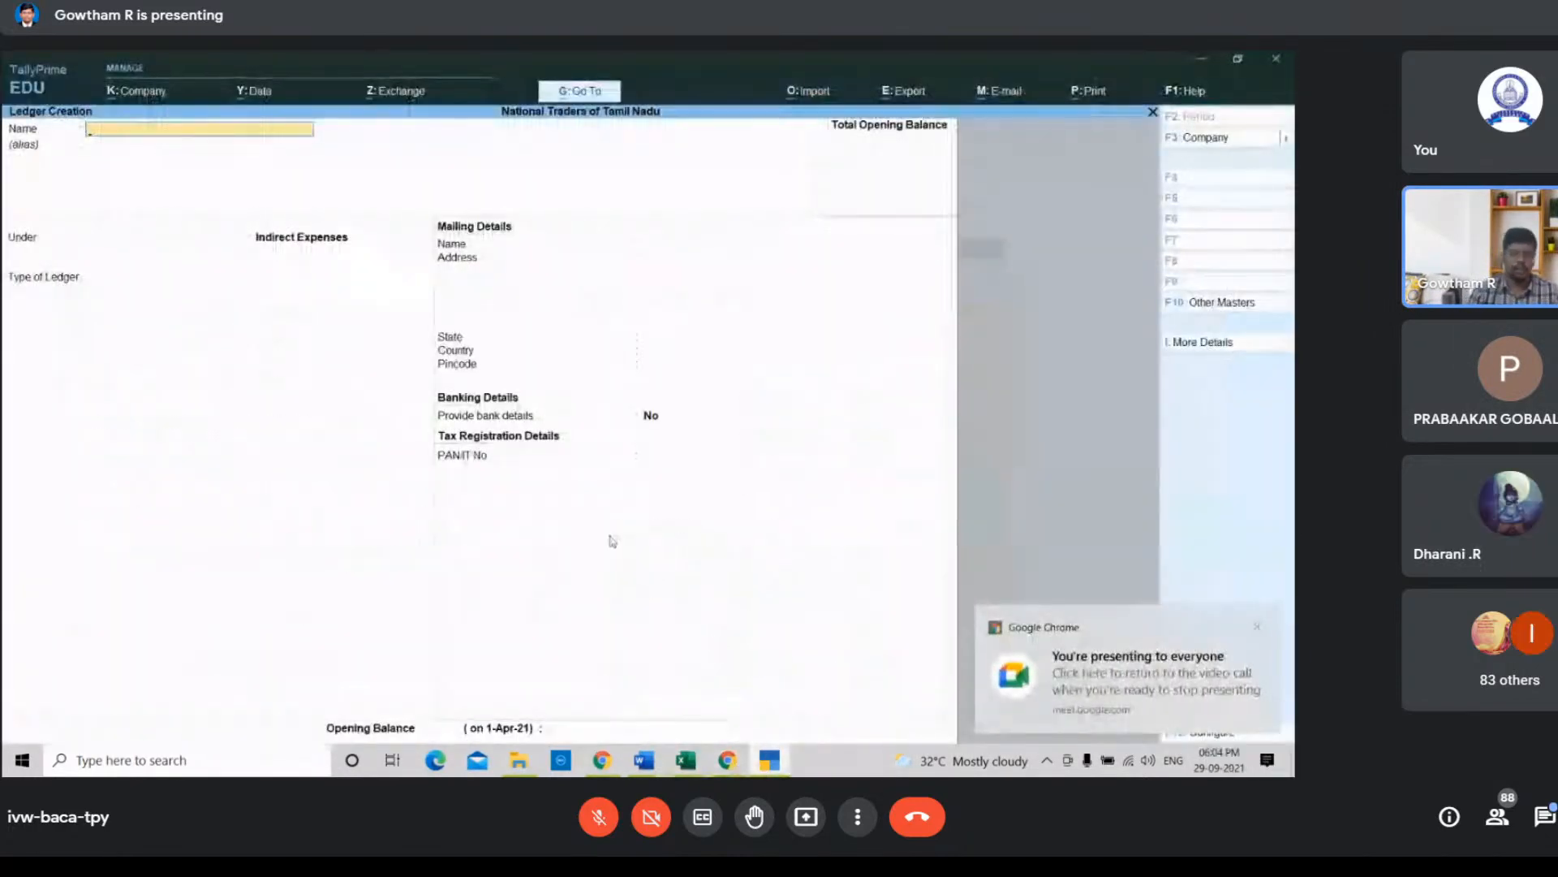
Step: Create a Bad Debts ledger under Indirect Expenses with ledger type Not Applicable and accept it
{"action": "type", "text": "Bad De"}
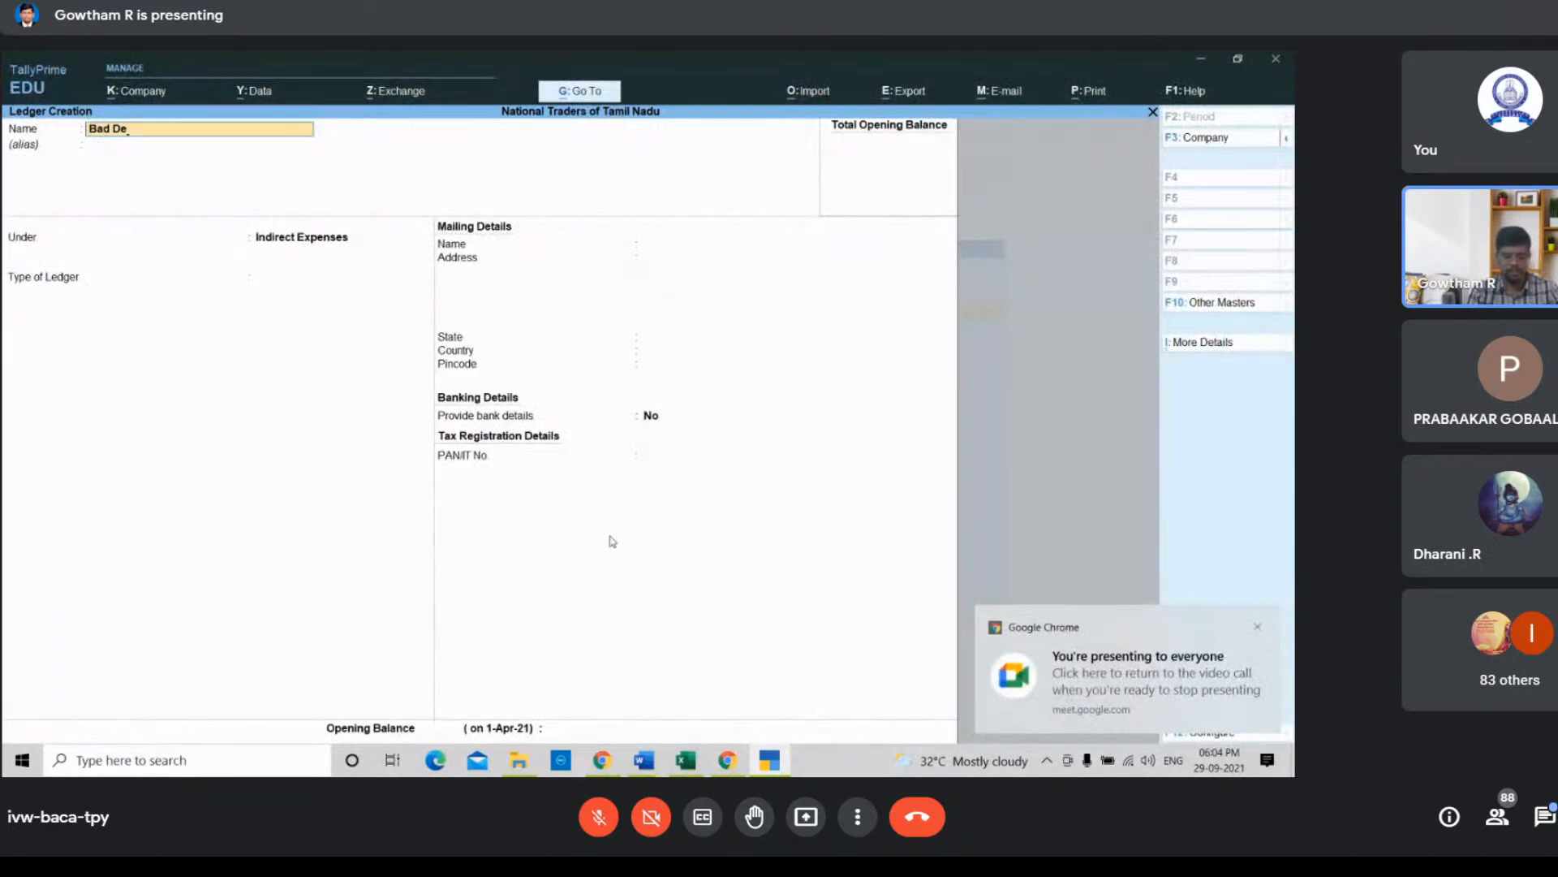
{"action": "type", "text": "bts"}
{"action": "key", "text": "Return"}
{"action": "key", "text": "Return"}
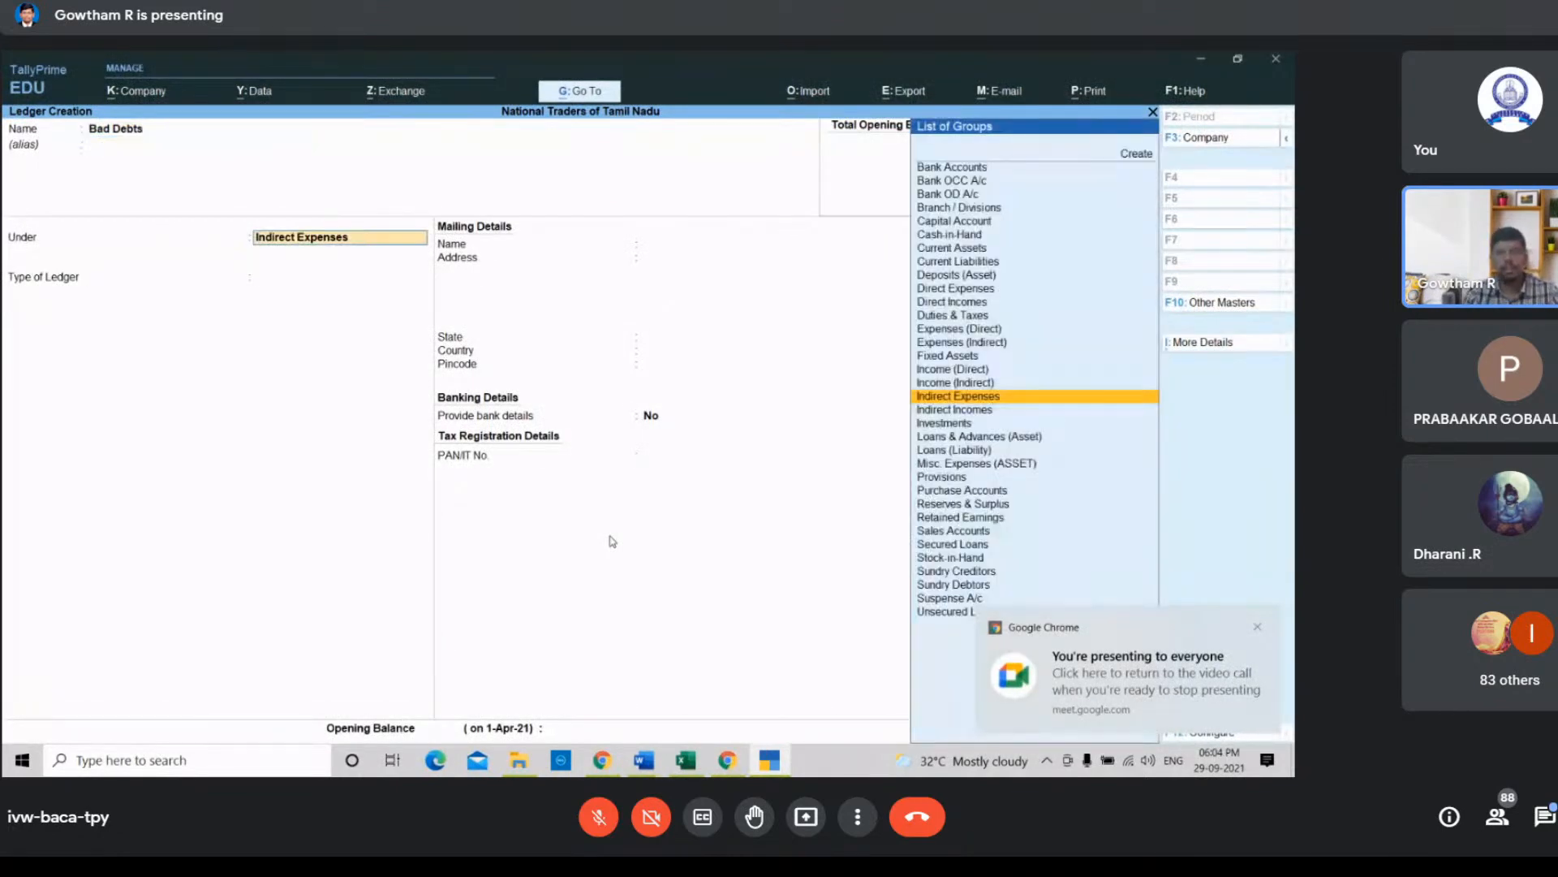
{"action": "key", "text": "Return"}
{"action": "key", "text": "Return"}
{"action": "key", "text": "Return"}
{"action": "key", "text": "Return"}
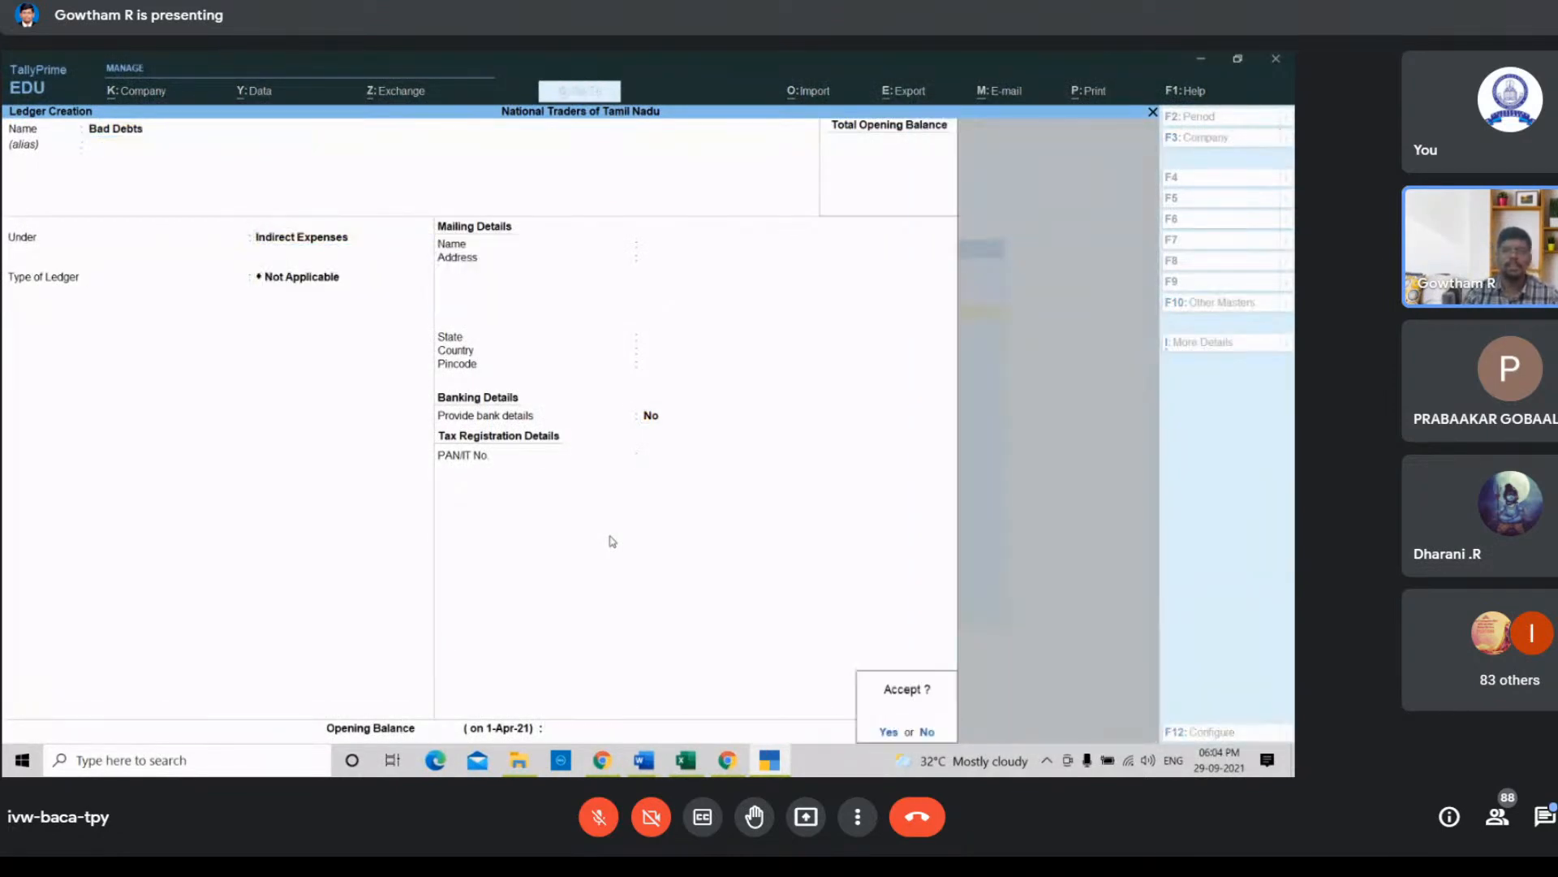
{"action": "key", "text": "Return"}
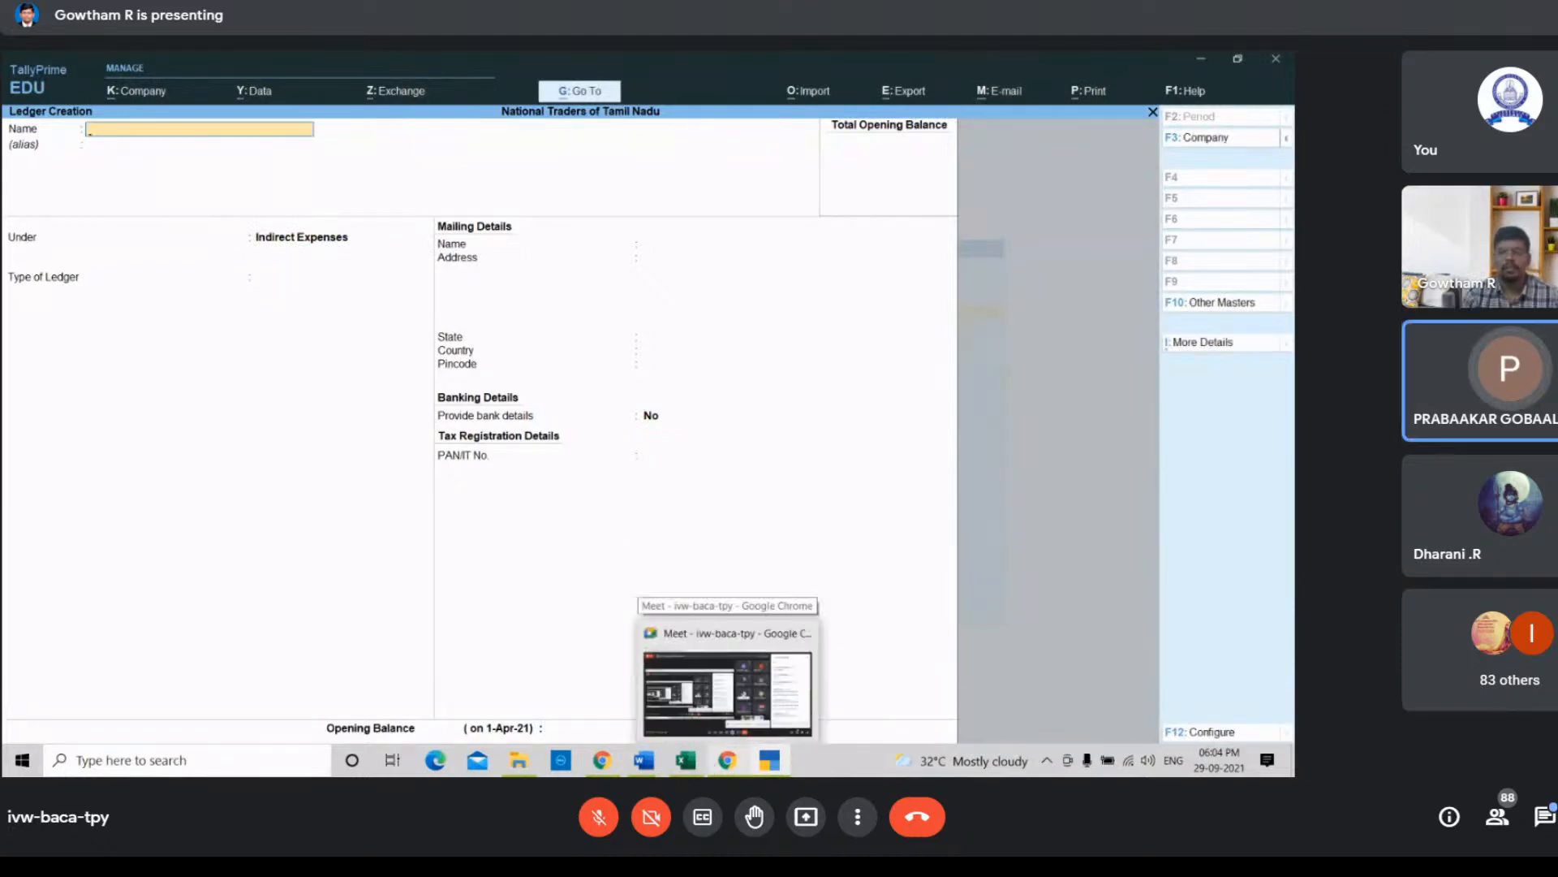
Step: Check the spreadsheet, then start a Pannerselvam ledger in TallyPrime under the Sundry Debtors group
{"action": "left_click", "coordinate": [687, 763]}
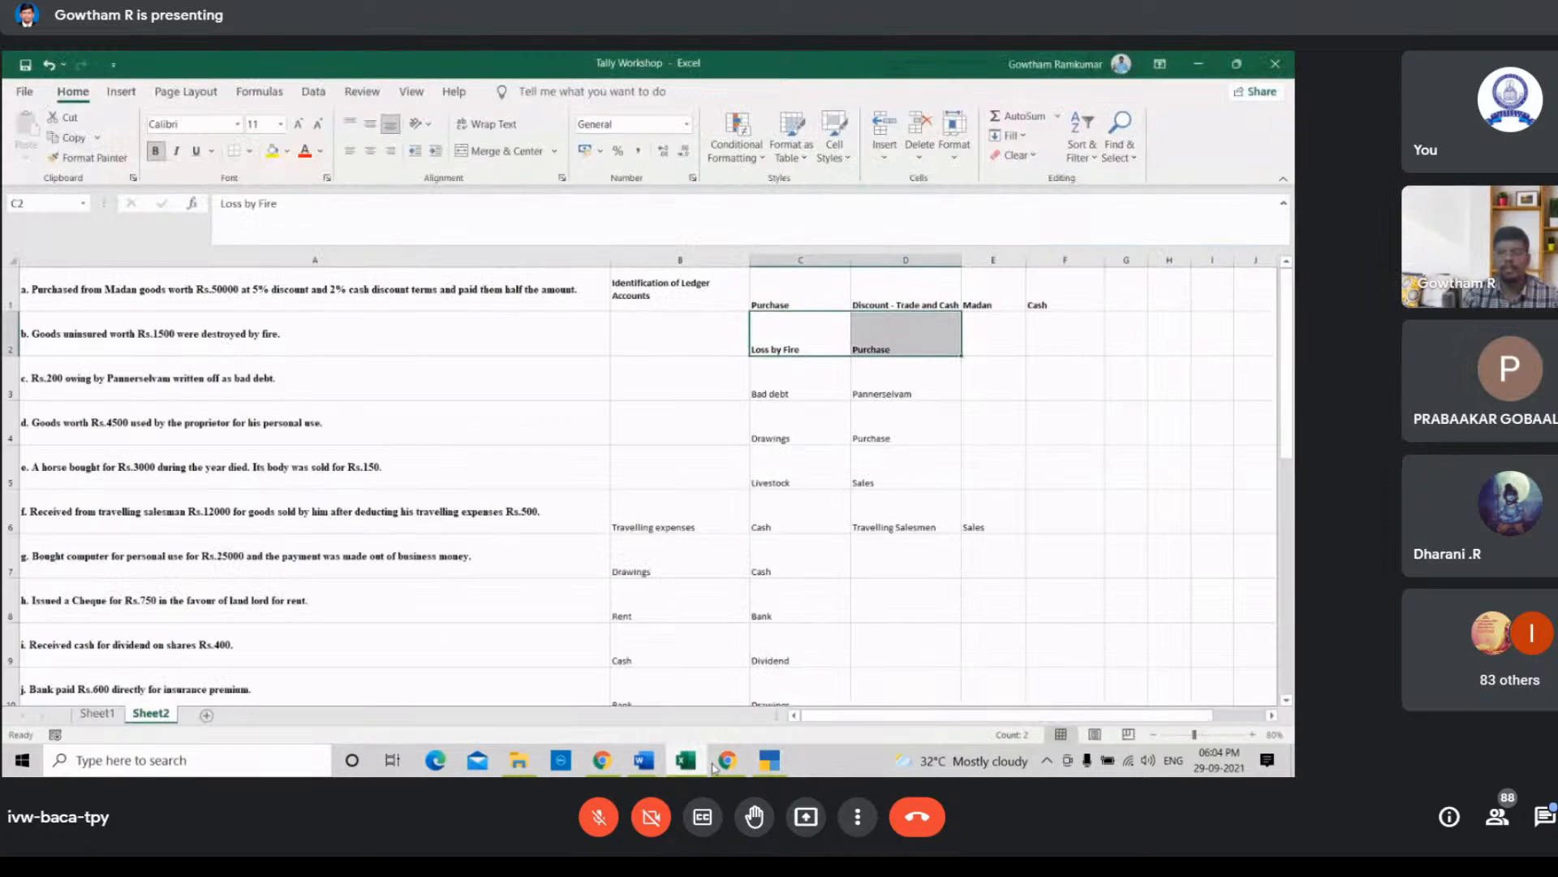
{"action": "left_click", "coordinate": [768, 763]}
{"action": "type", "text": "Pa"}
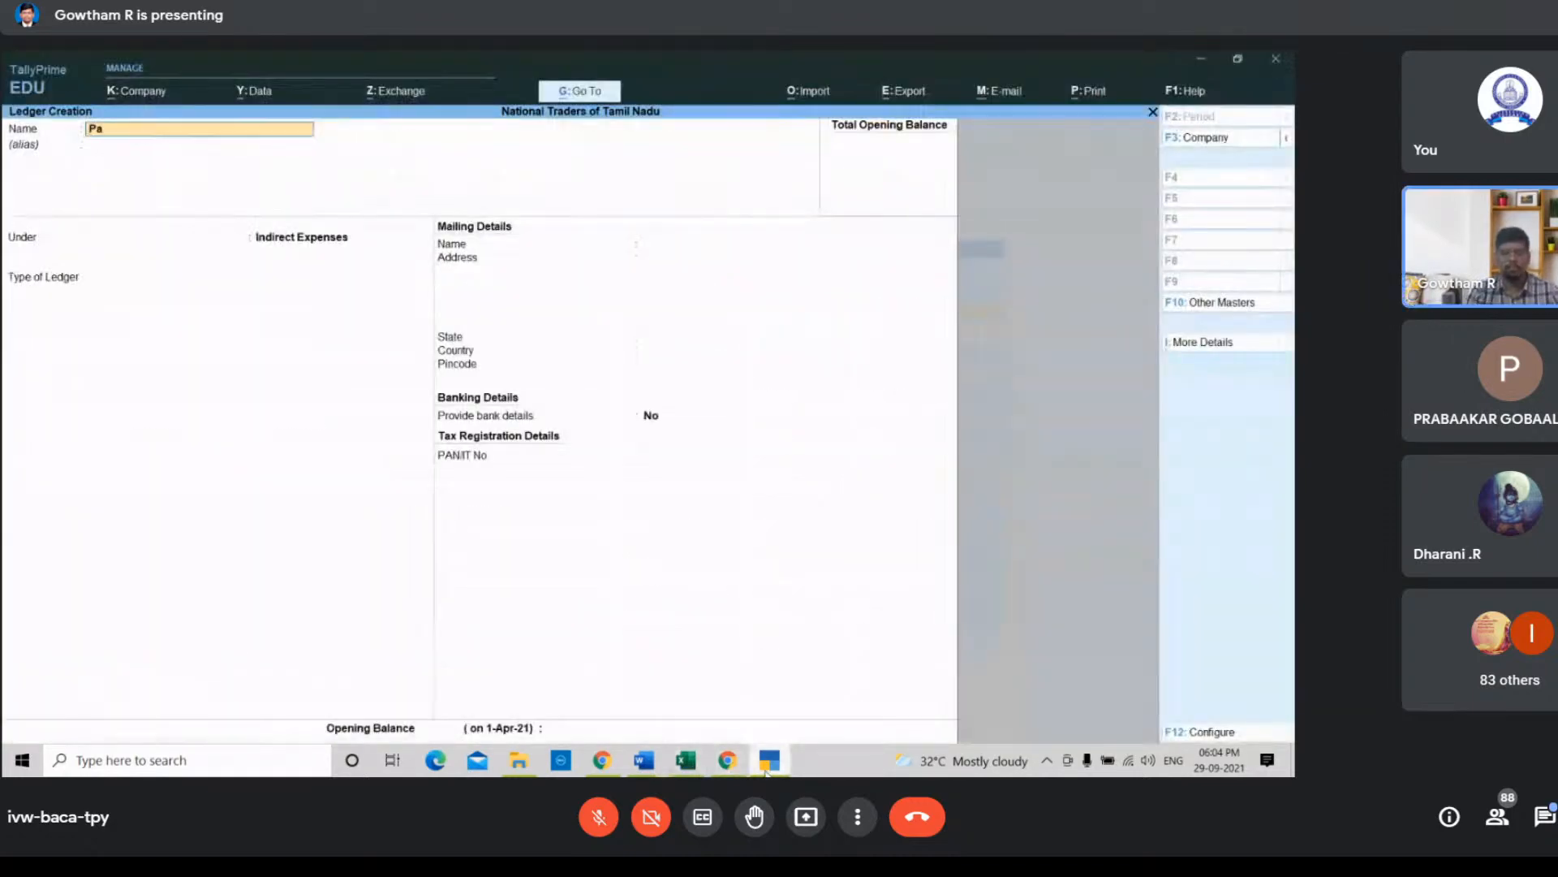
{"action": "type", "text": "nnersel"}
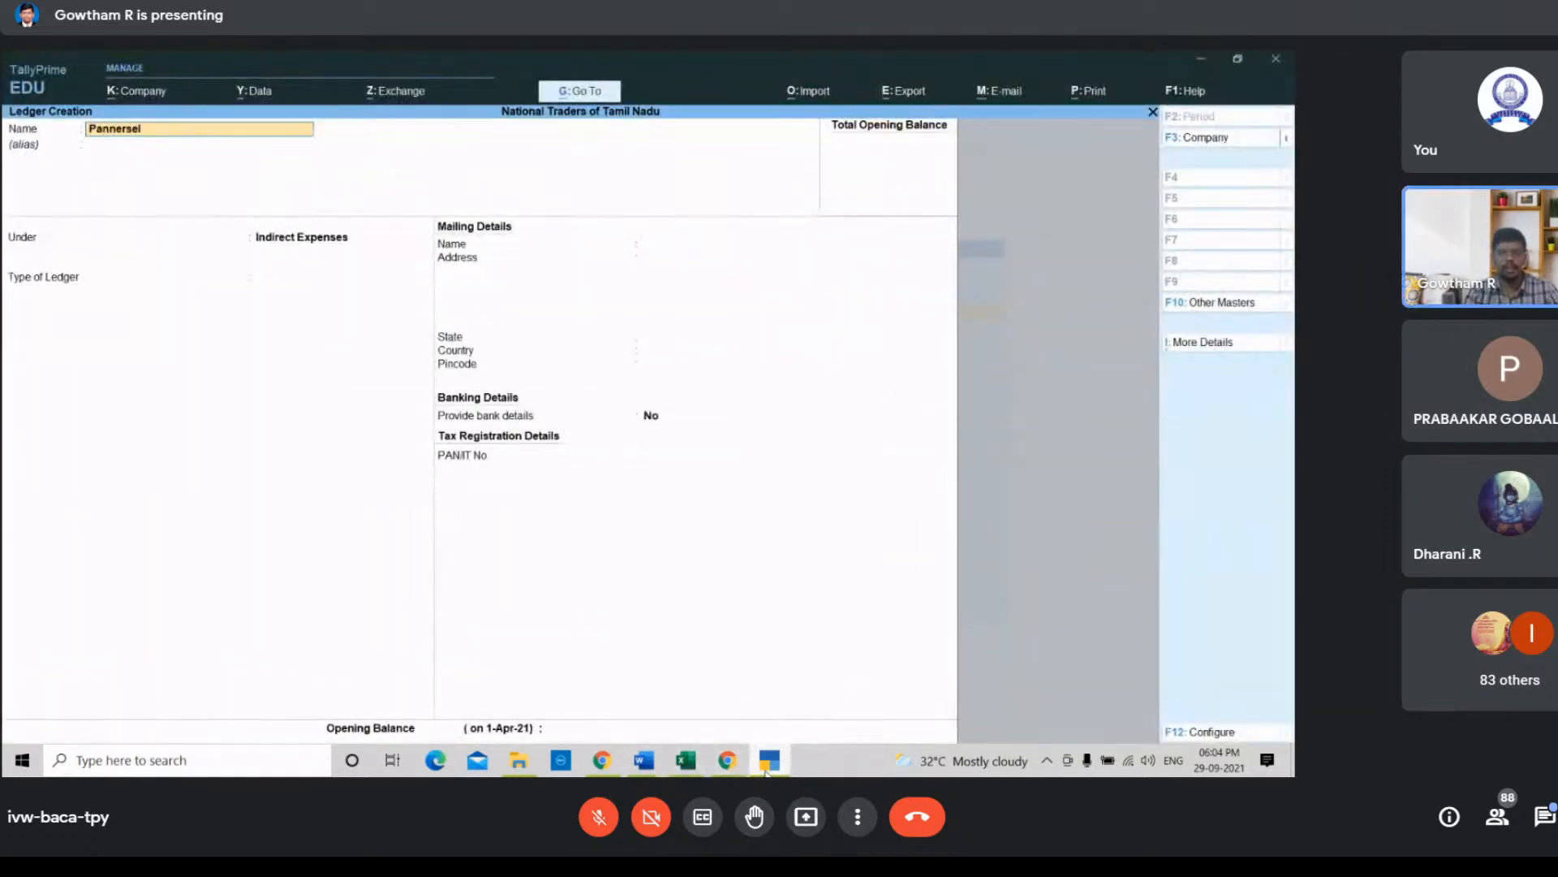
{"action": "key", "text": "BackSpace"}
{"action": "key", "text": "BackSpace"}
{"action": "key", "text": "BackSpace"}
{"action": "key", "text": "BackSpace"}
{"action": "type", "text": "erselvam"}
{"action": "key", "text": "Return"}
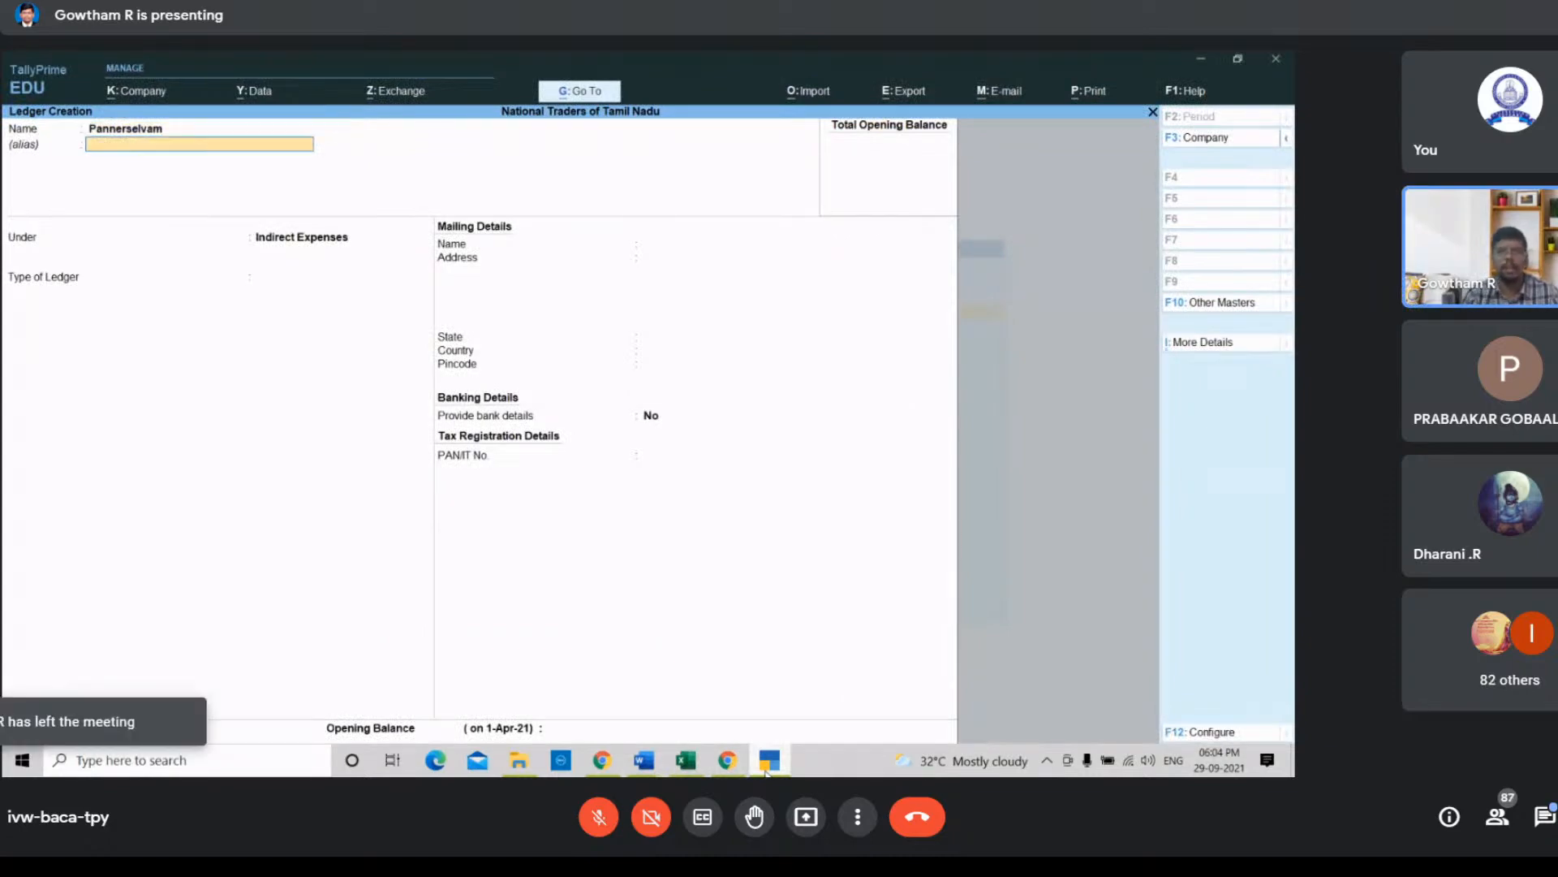
{"action": "key", "text": "Return"}
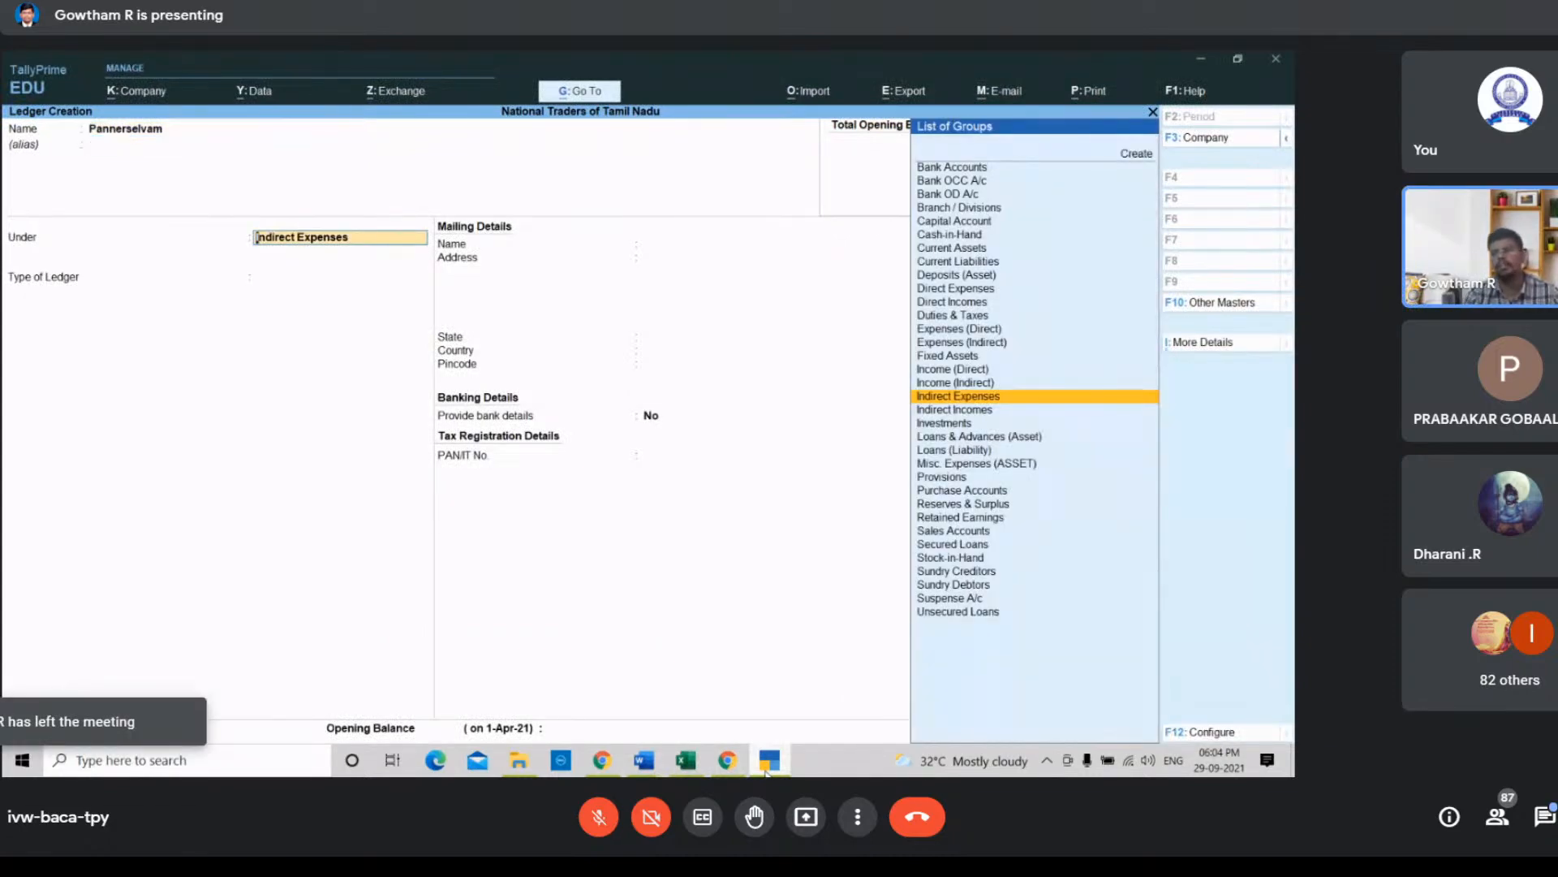
{"action": "key", "text": "Down"}
{"action": "key", "text": "Down"}
{"action": "key", "text": "Down"}
{"action": "key", "text": "Down"}
{"action": "key", "text": "Down"}
{"action": "key", "text": "Down"}
{"action": "key", "text": "Down"}
{"action": "key", "text": "Down"}
{"action": "key", "text": "Down"}
{"action": "key", "text": "Down"}
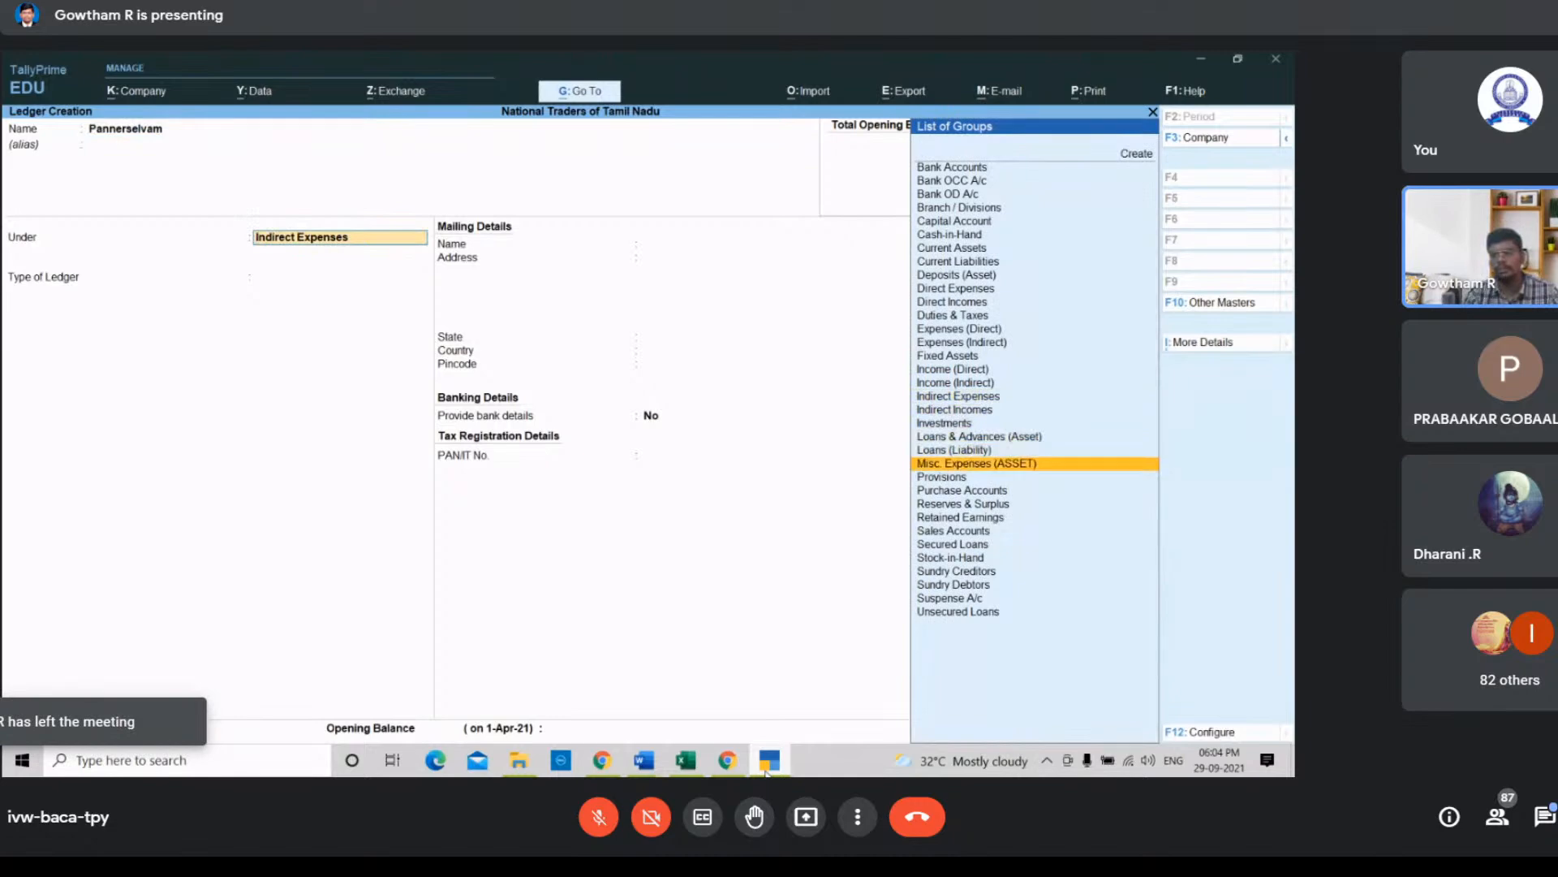
{"action": "key", "text": "Down"}
{"action": "key", "text": "Down"}
{"action": "key", "text": "Down"}
{"action": "key", "text": "Down"}
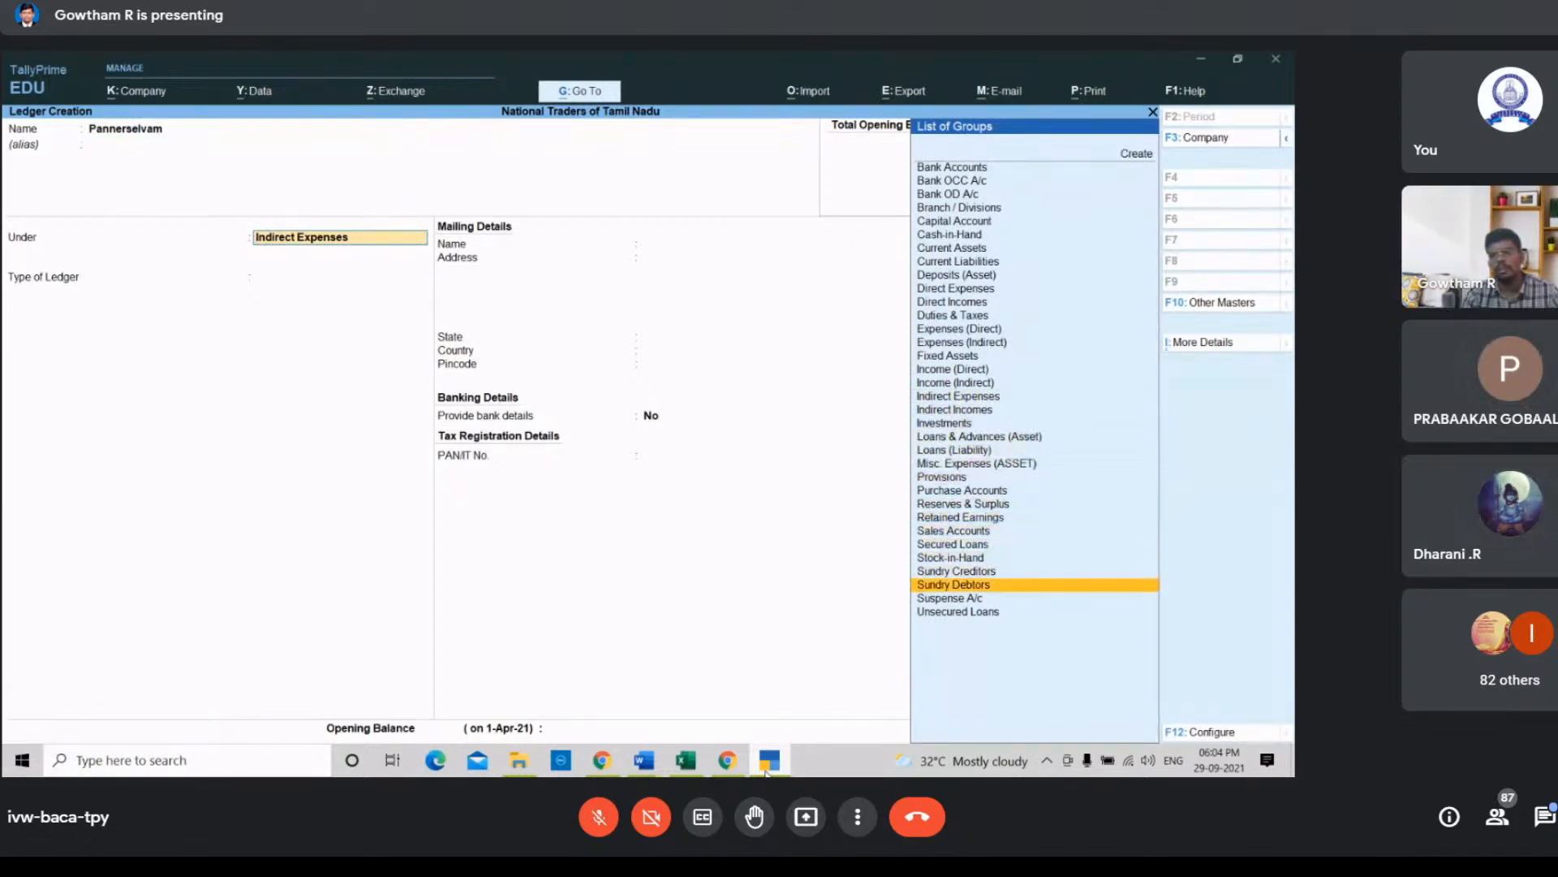
{"action": "key", "text": "Return"}
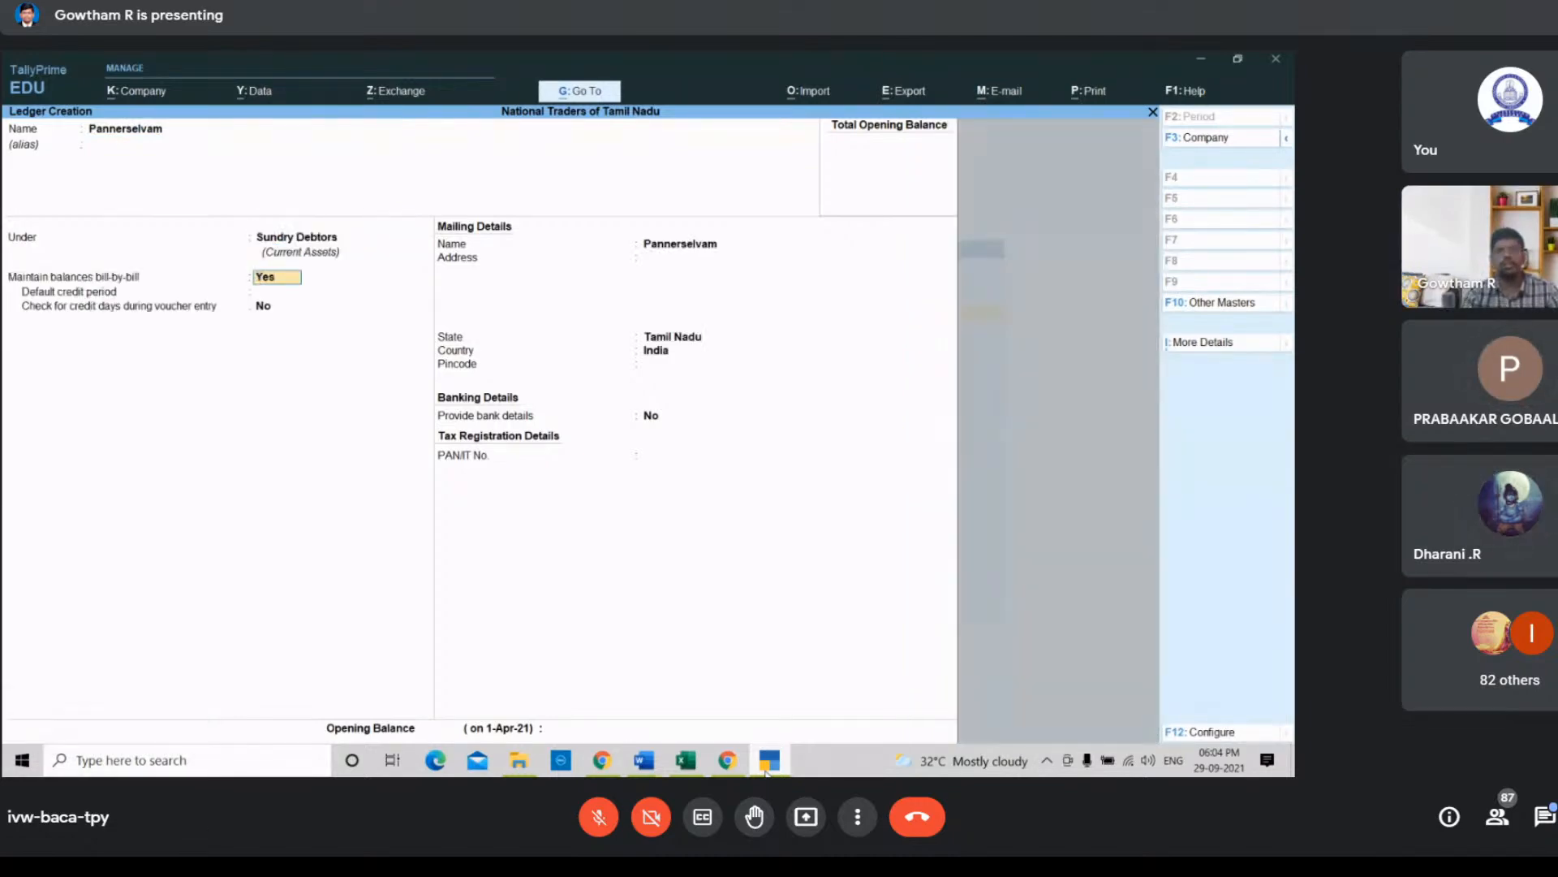
Step: Set Maintain balances bill-by-bill to No for the Pannerselvam ledger and accept it
{"action": "key", "text": "n"}
{"action": "key", "text": "Return"}
{"action": "key", "text": "Return"}
{"action": "key", "text": "Return"}
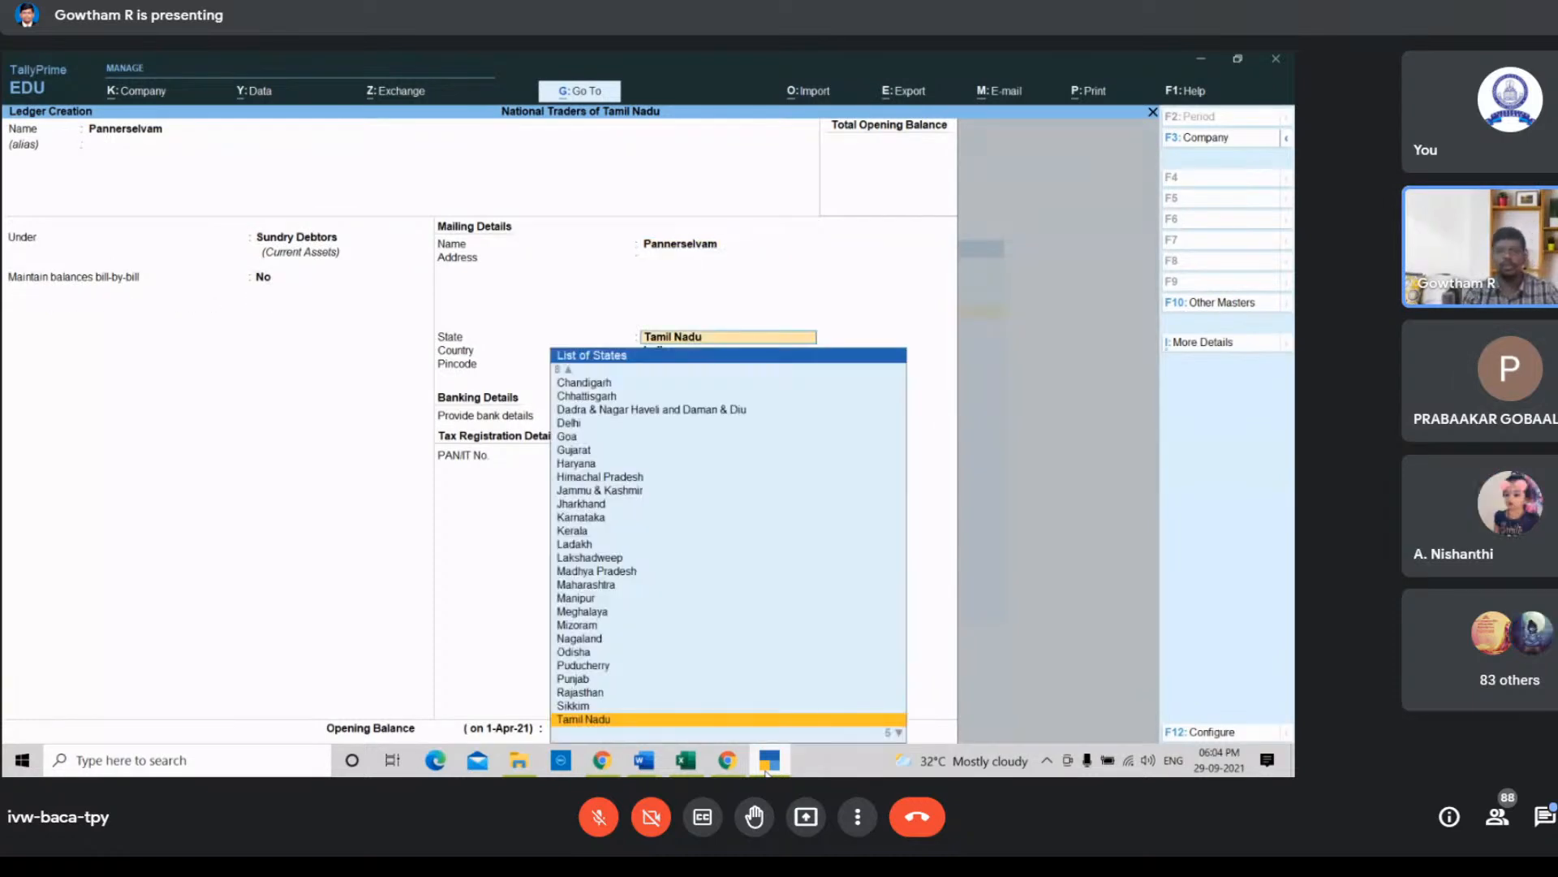
{"action": "key", "text": "Return"}
{"action": "key", "text": "Return"}
{"action": "key", "text": "Return"}
{"action": "key", "text": "Return"}
{"action": "key", "text": "Return"}
{"action": "key", "text": "Return"}
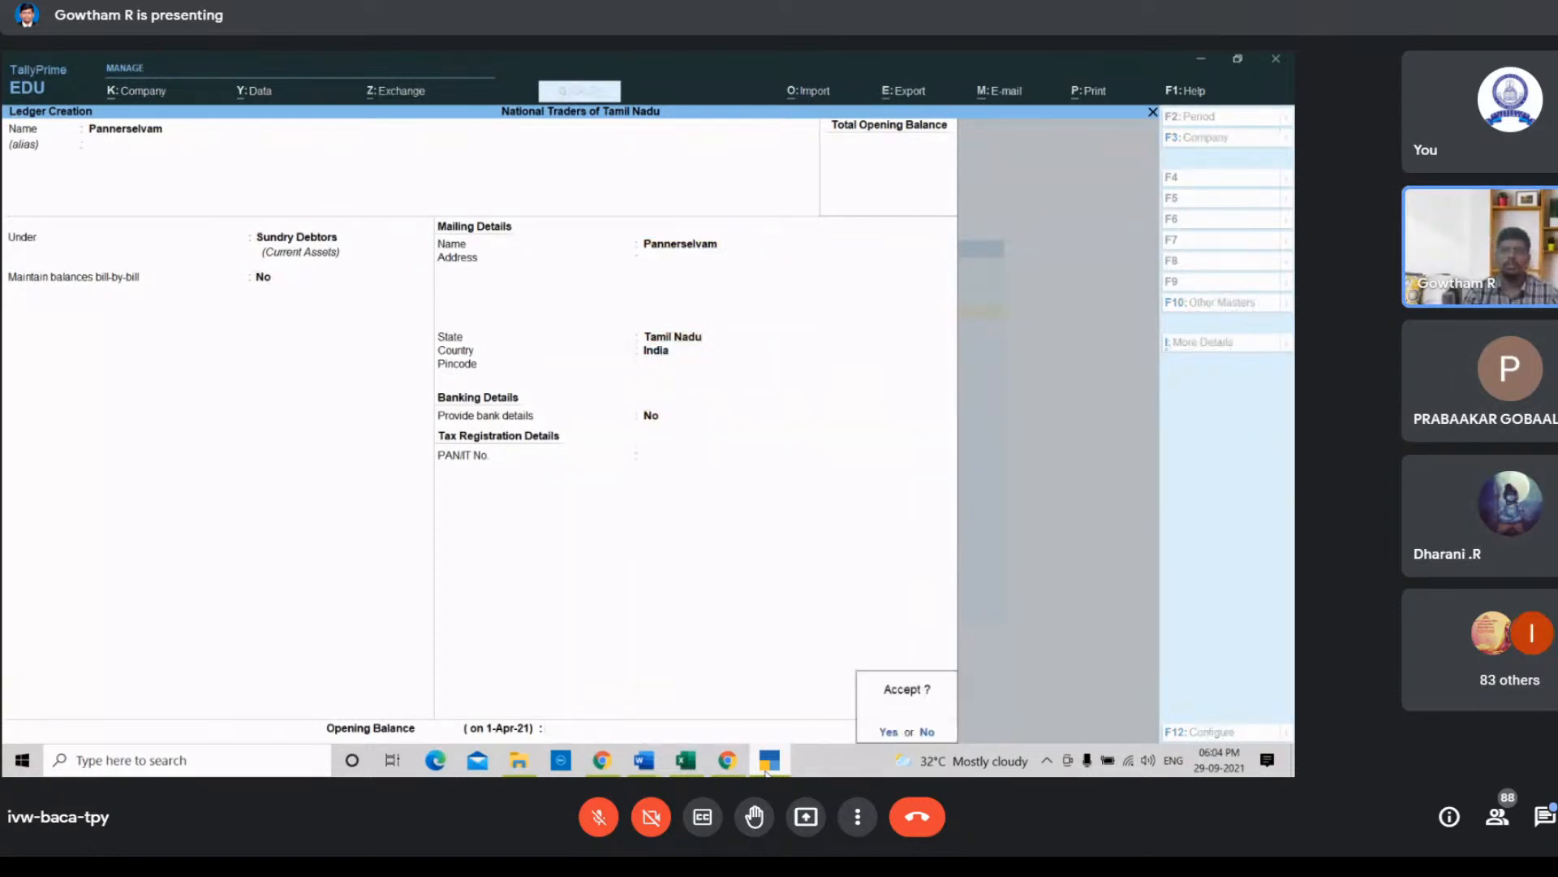
{"action": "key", "text": "Return"}
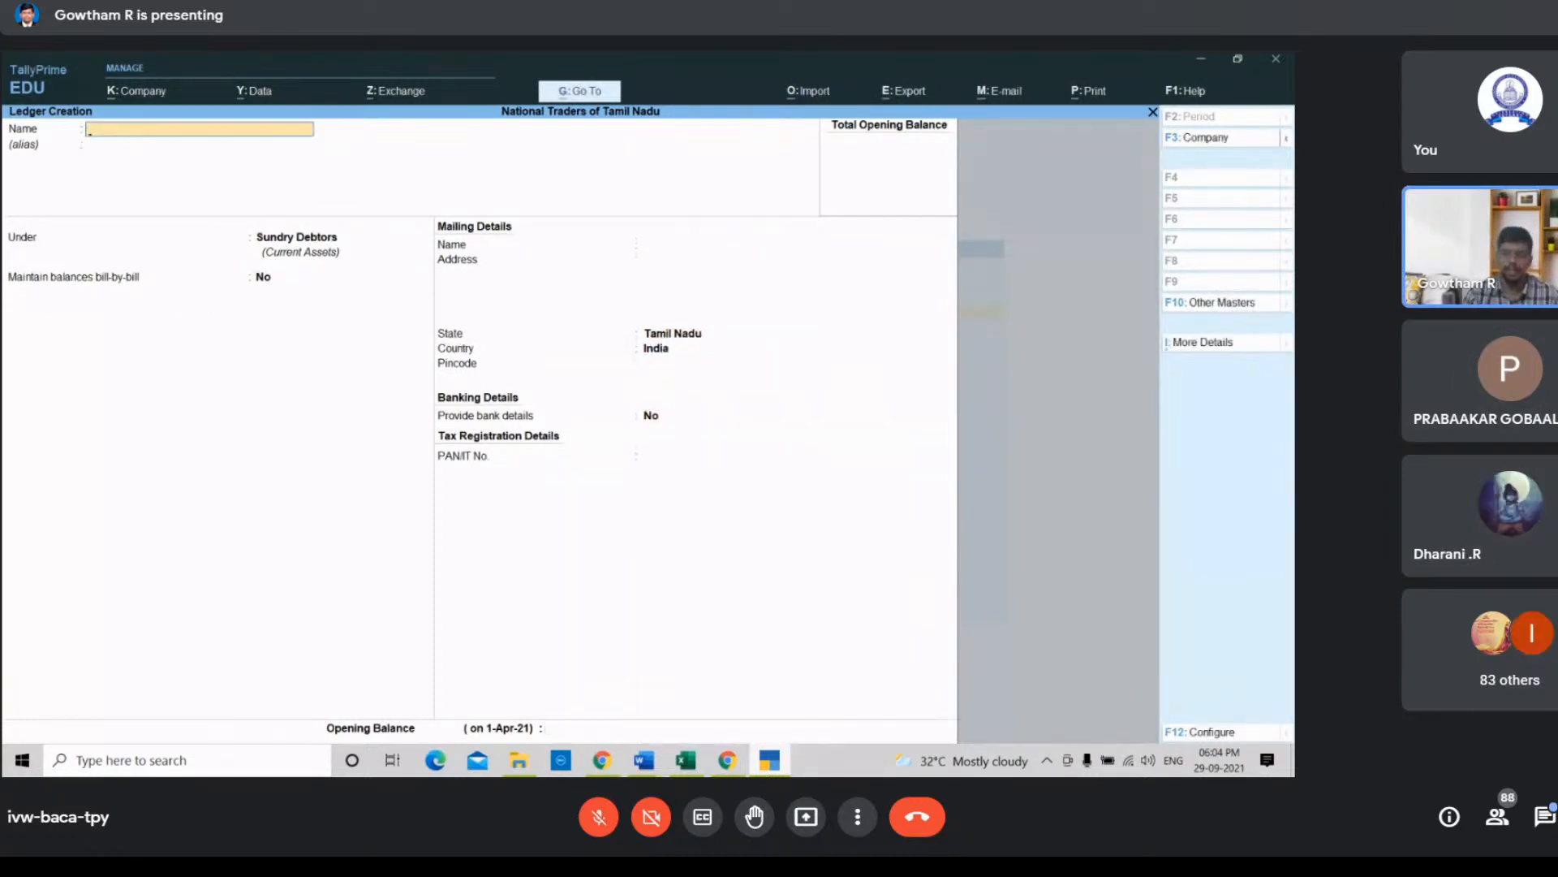
Step: In the spreadsheet, bold the Bad debt and Pannerselvam names and the Purchase name for the drawings transaction
{"action": "left_click", "coordinate": [688, 761]}
{"action": "left_click", "coordinate": [780, 391]}
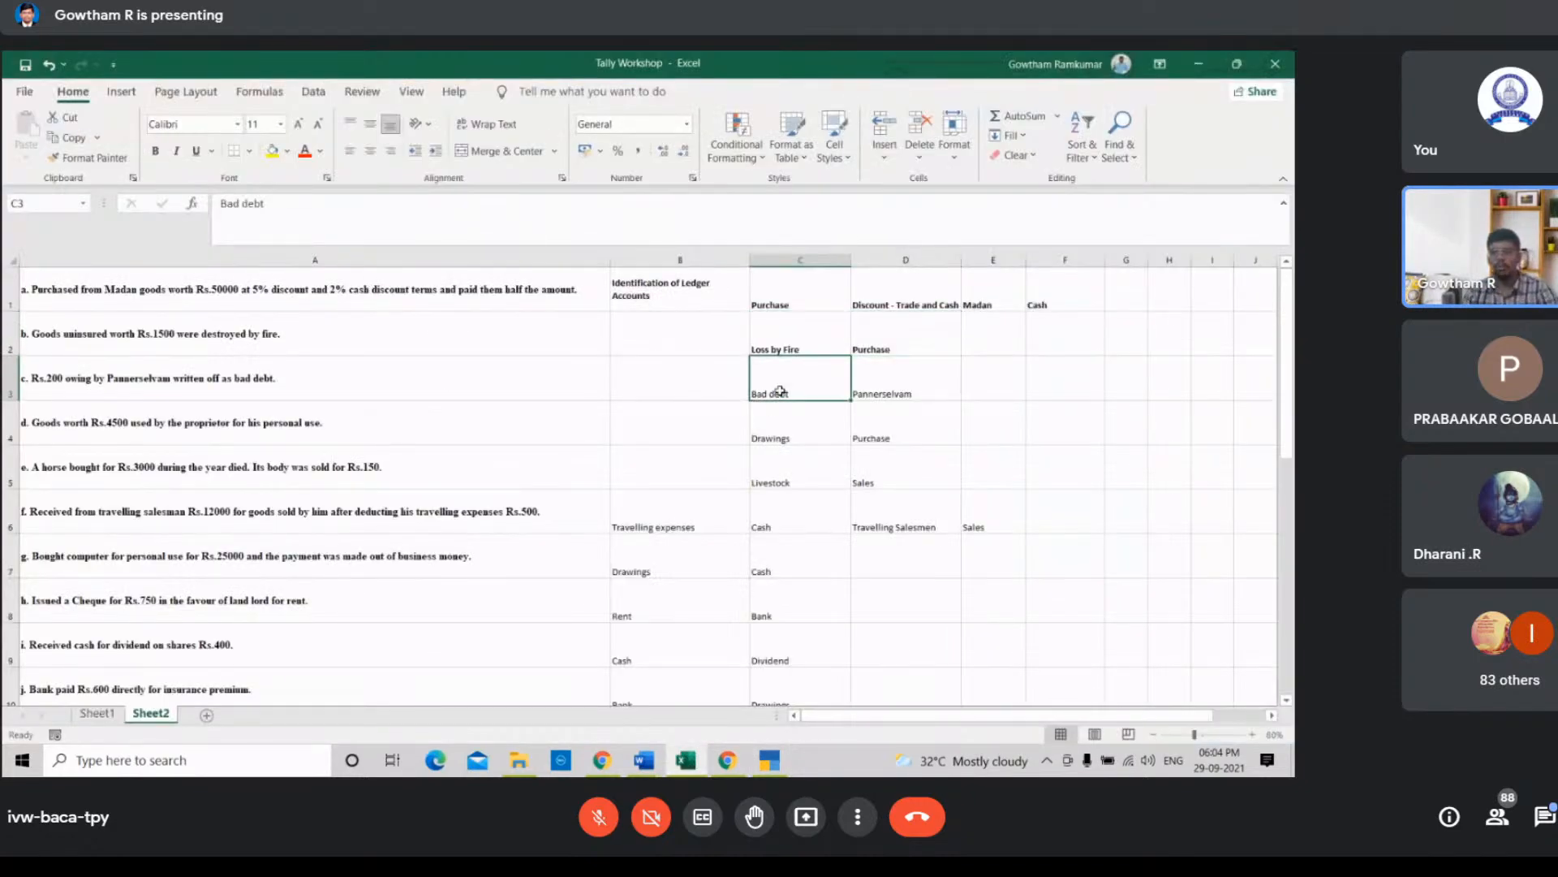
{"action": "key", "text": "shift+Right"}
{"action": "key", "text": "ctrl+b"}
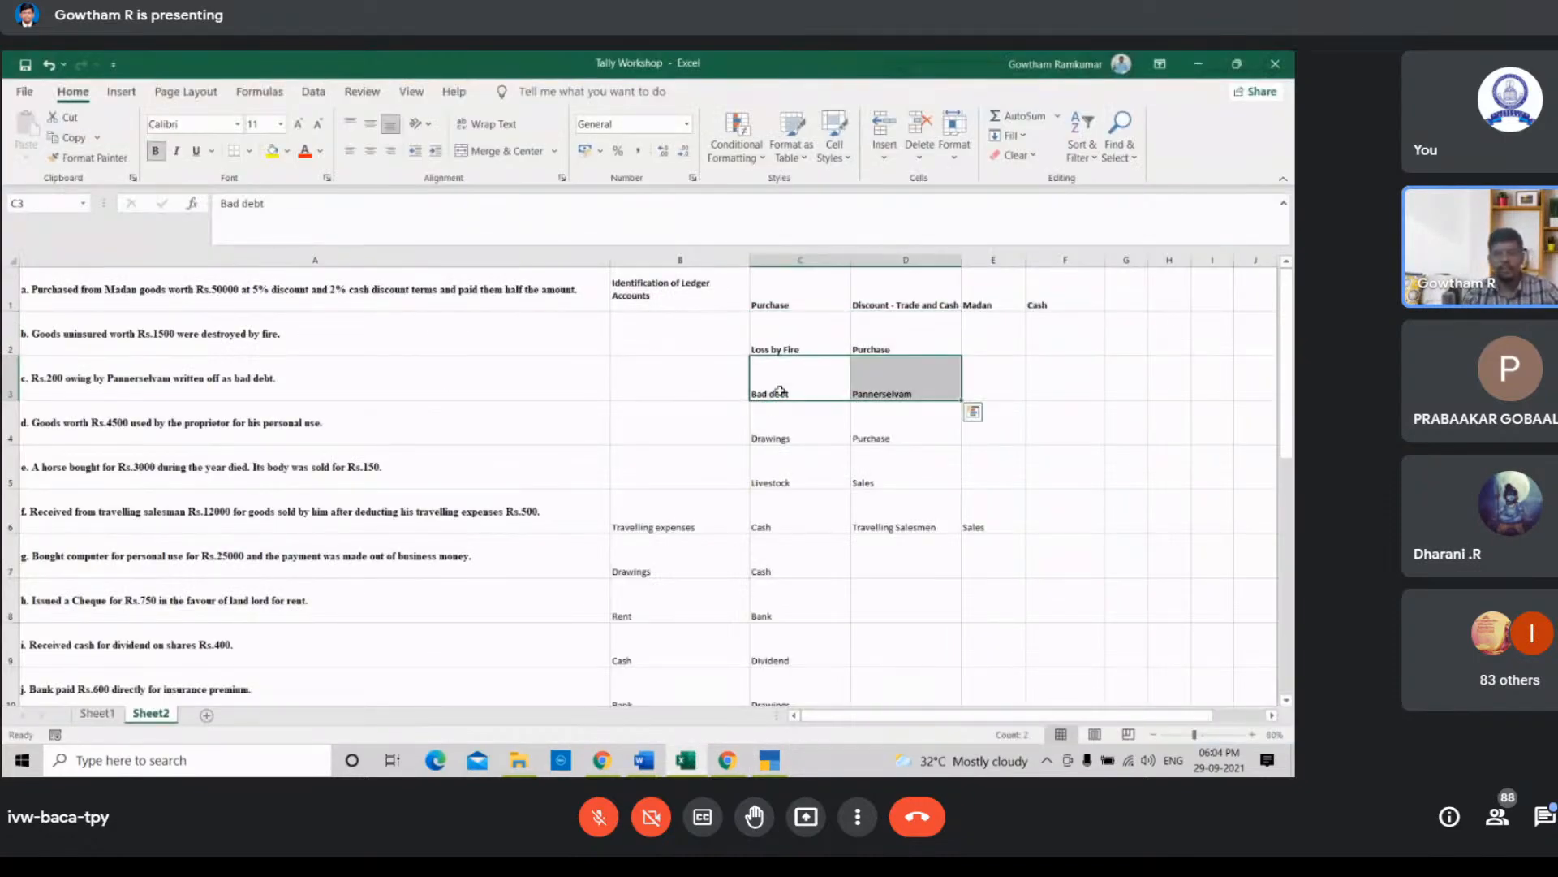
{"action": "left_click", "coordinate": [789, 447]}
{"action": "left_click", "coordinate": [868, 427]}
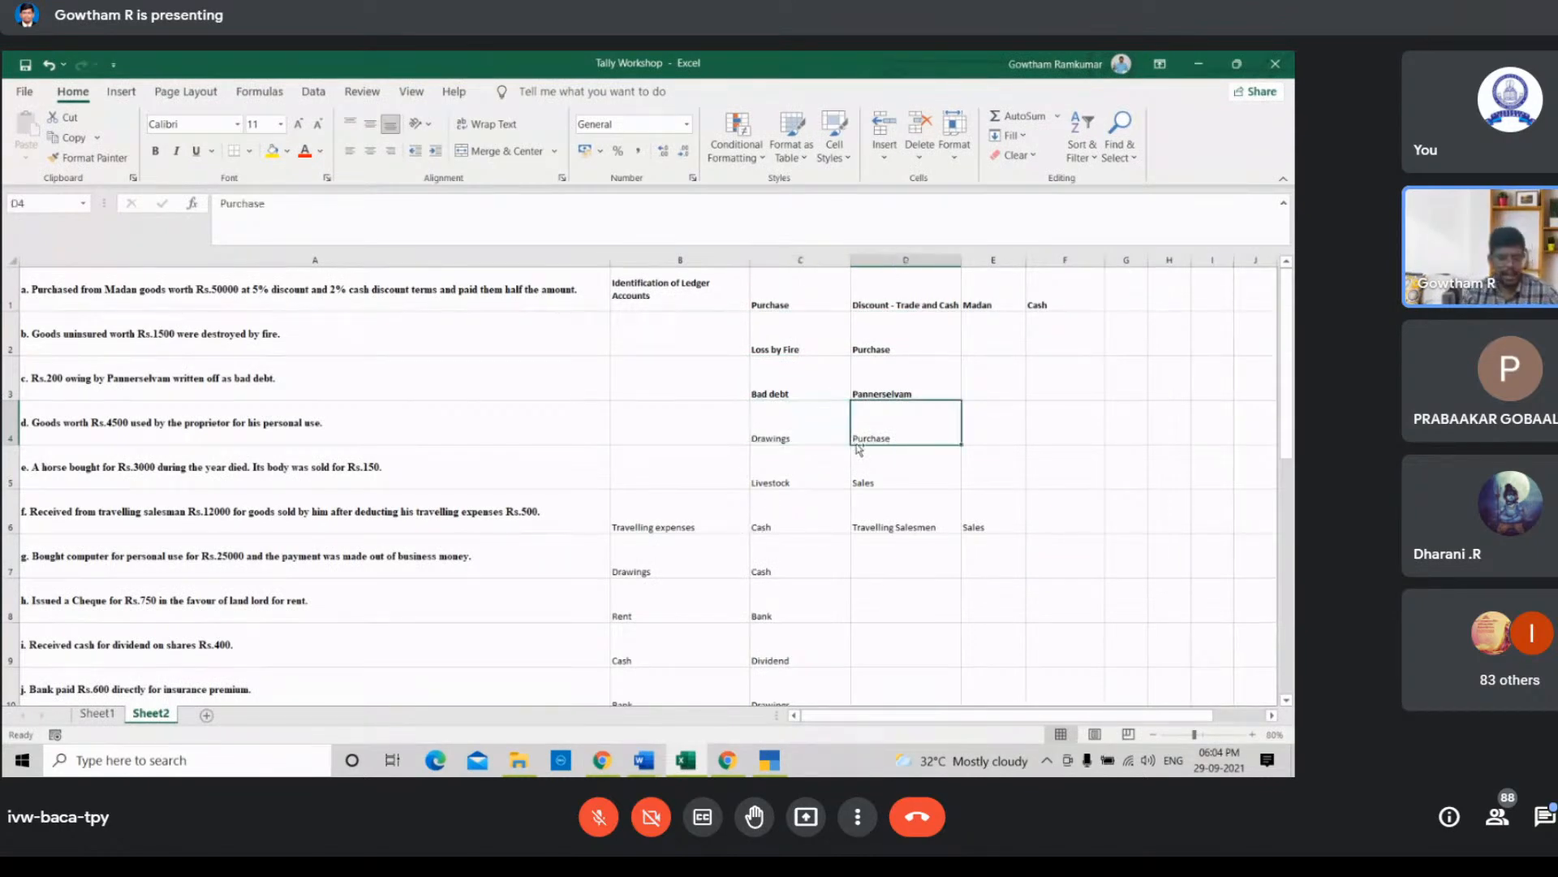
{"action": "key", "text": "ctrl+b"}
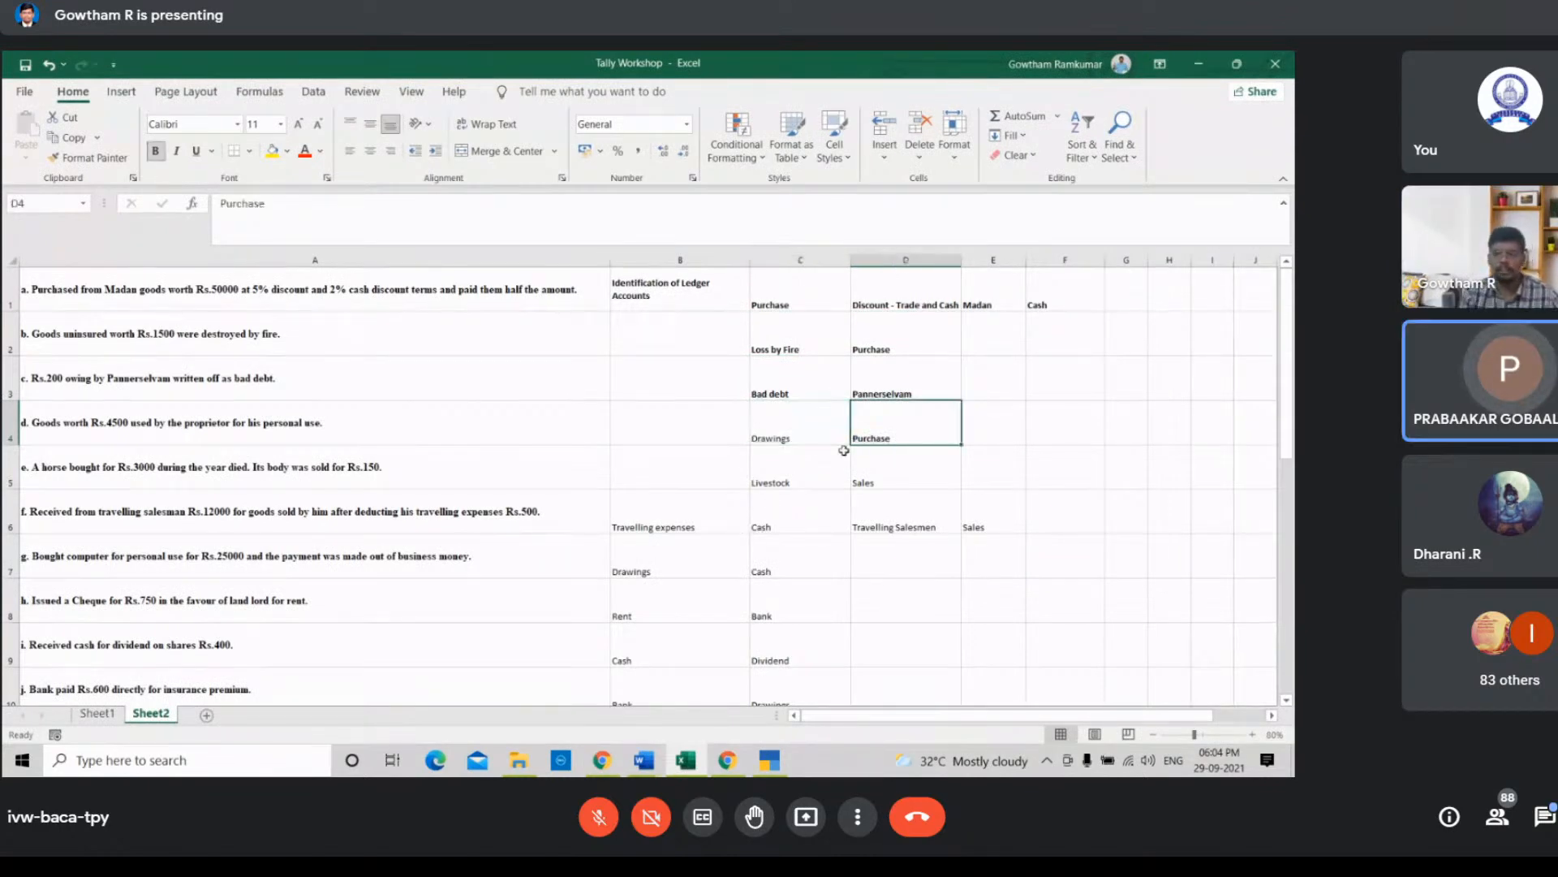
Step: Return to TallyPrime and start a Drawings ledger under the Capital Account group
{"action": "left_click", "coordinate": [726, 757]}
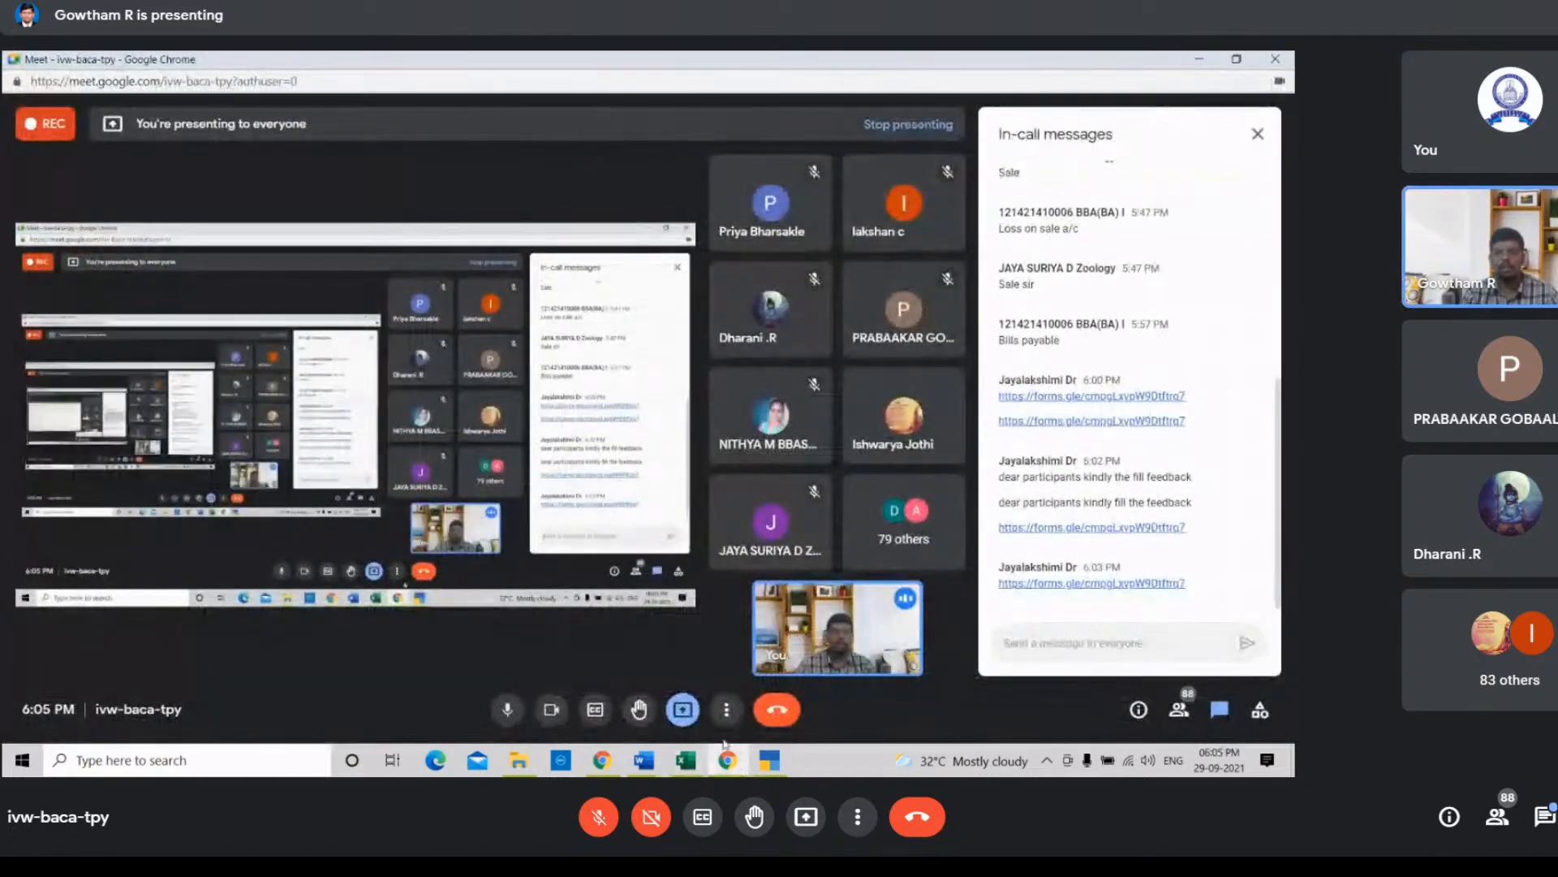
{"action": "left_click", "coordinate": [685, 759]}
{"action": "left_click", "coordinate": [775, 761]}
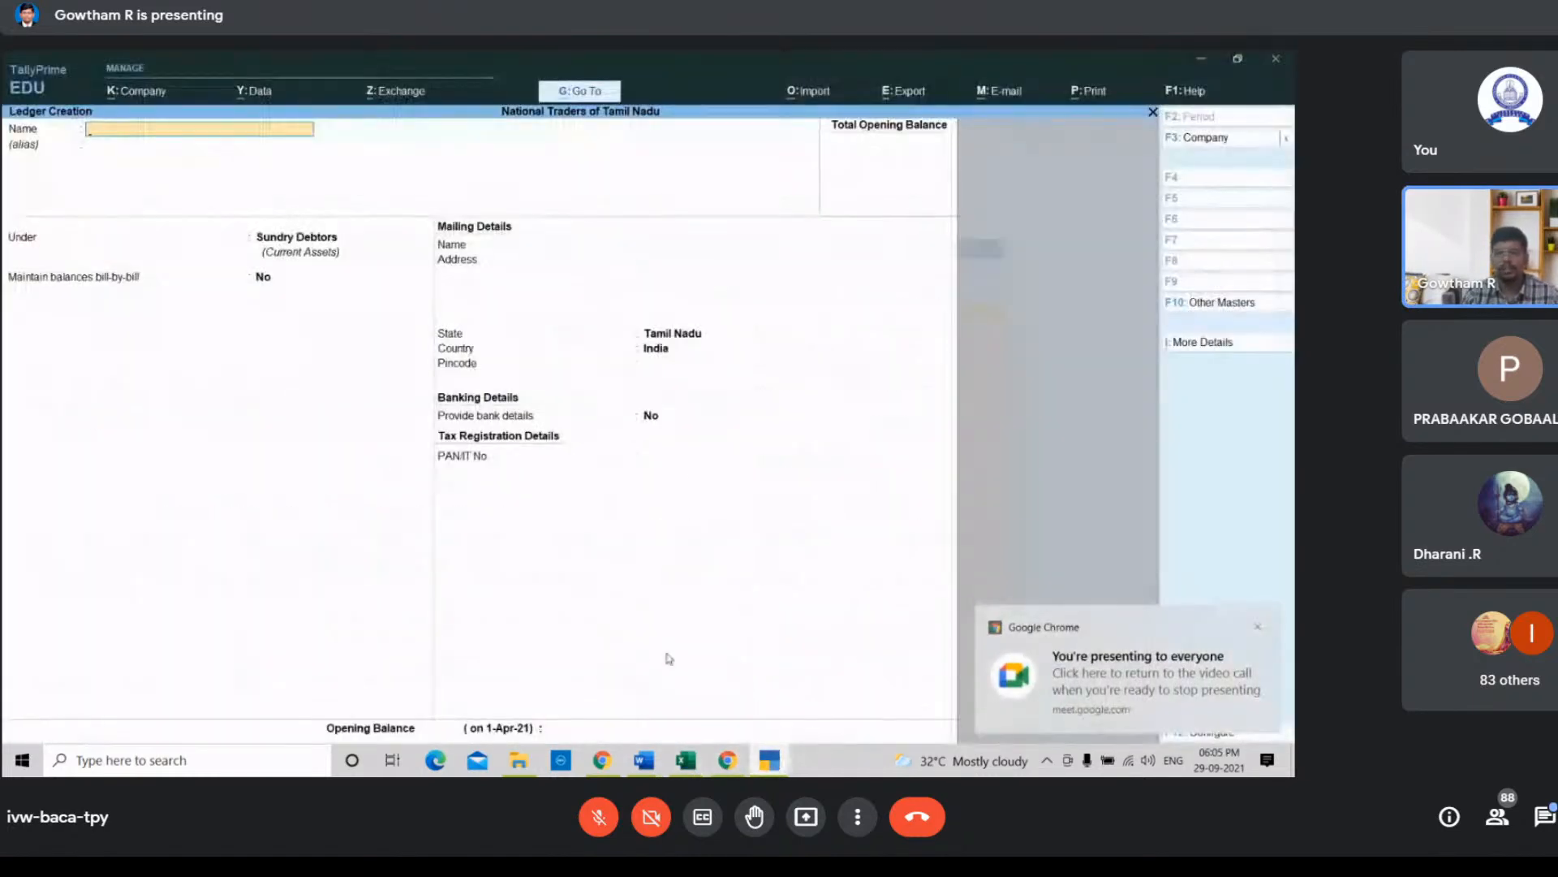
{"action": "type", "text": "Draw"}
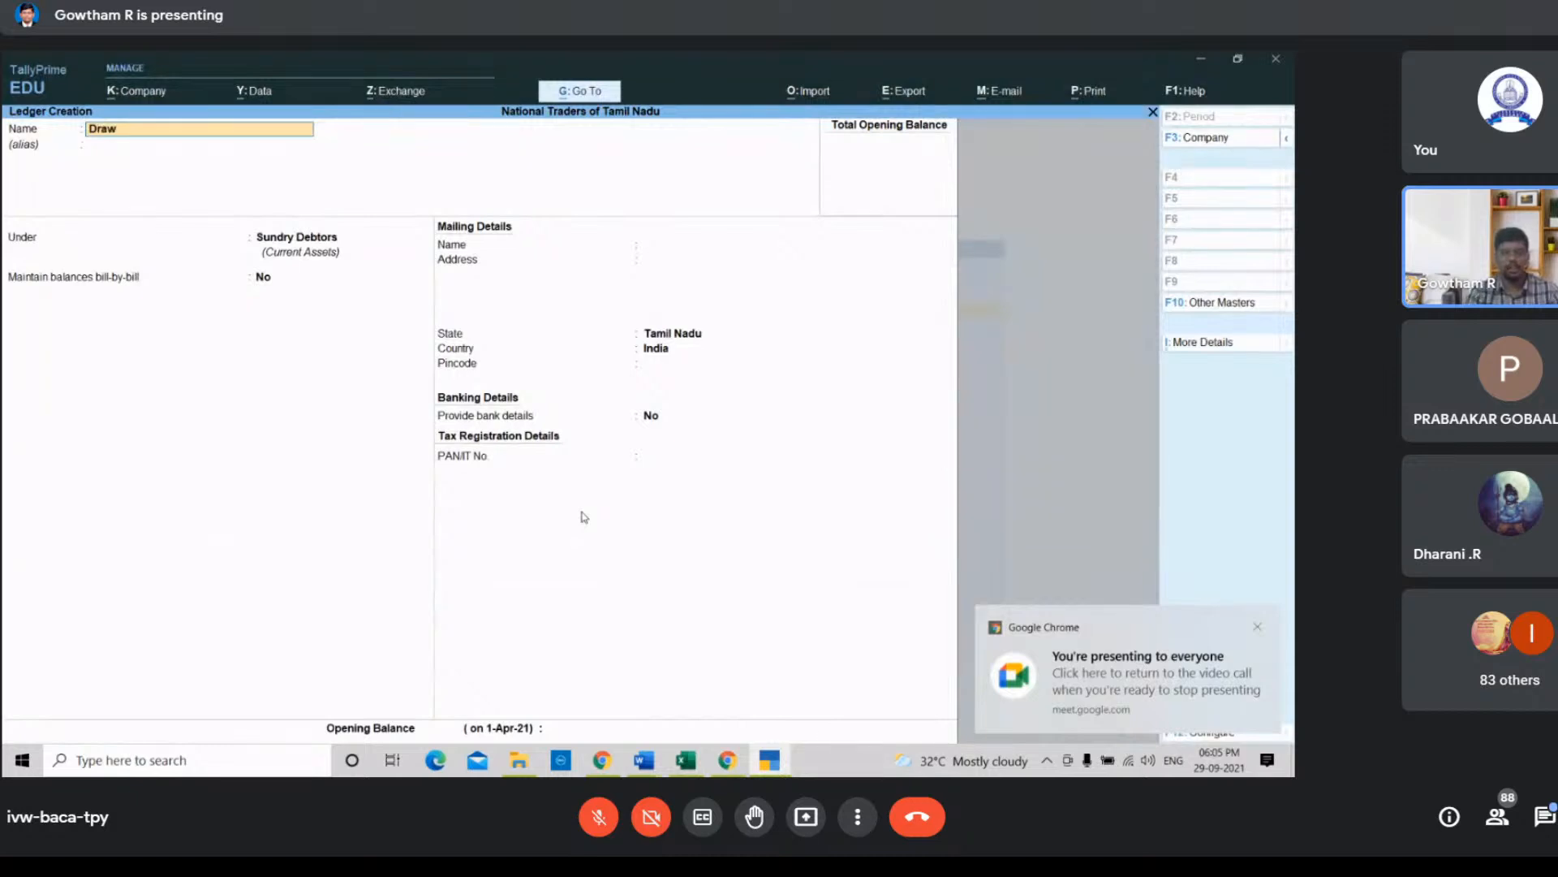
{"action": "type", "text": "ings"}
{"action": "key", "text": "Return"}
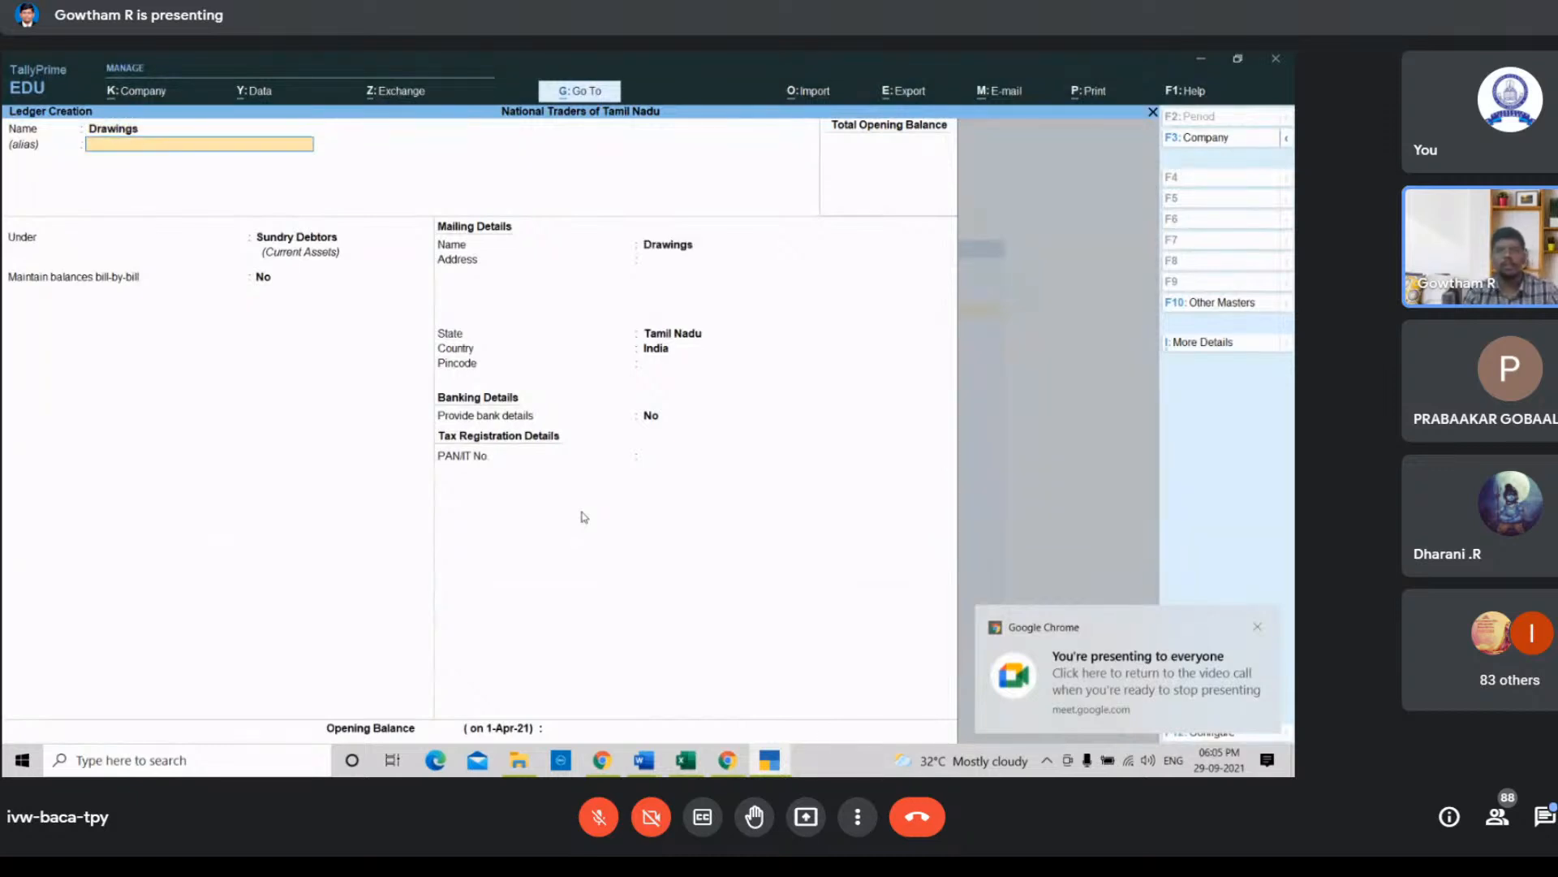
{"action": "key", "text": "Return"}
{"action": "key", "text": "Up"}
{"action": "key", "text": "Up"}
{"action": "key", "text": "Up"}
{"action": "key", "text": "Up"}
{"action": "key", "text": "Up"}
{"action": "key", "text": "Up"}
{"action": "key", "text": "Up"}
{"action": "key", "text": "Up"}
{"action": "key", "text": "Up"}
{"action": "key", "text": "Up"}
{"action": "key", "text": "Up"}
{"action": "key", "text": "Up"}
{"action": "key", "text": "Up"}
{"action": "key", "text": "Up"}
{"action": "key", "text": "Up"}
{"action": "key", "text": "Up"}
{"action": "key", "text": "Up"}
{"action": "key", "text": "Up"}
{"action": "key", "text": "Up"}
{"action": "key", "text": "Up"}
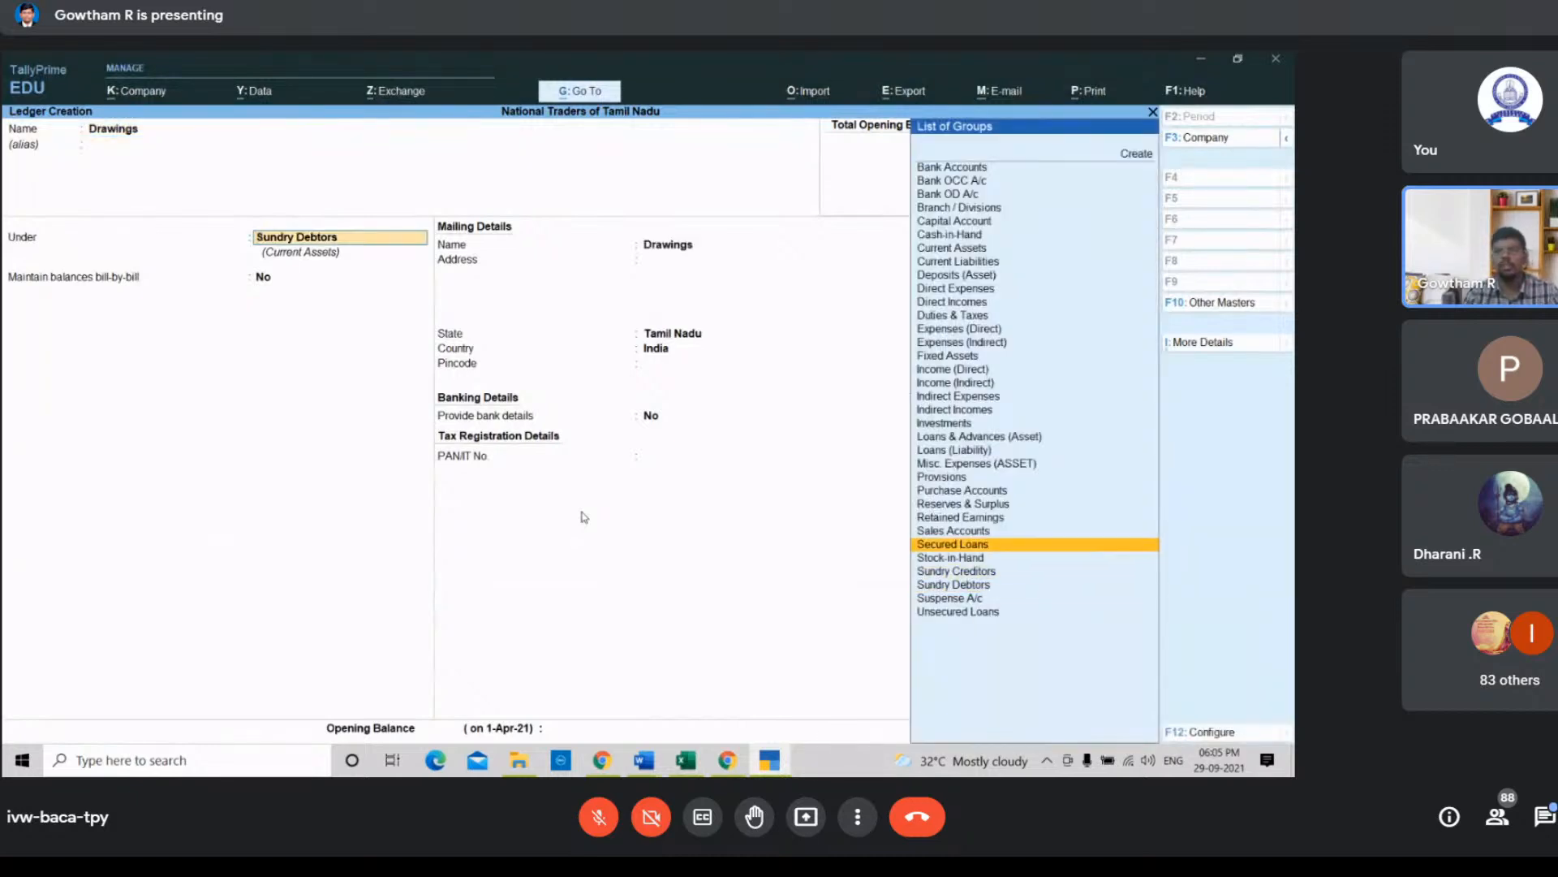
{"action": "key", "text": "Up"}
{"action": "key", "text": "Up"}
{"action": "key", "text": "Up"}
{"action": "key", "text": "Up"}
{"action": "key", "text": "Up"}
{"action": "key", "text": "Up"}
{"action": "key", "text": "Return"}
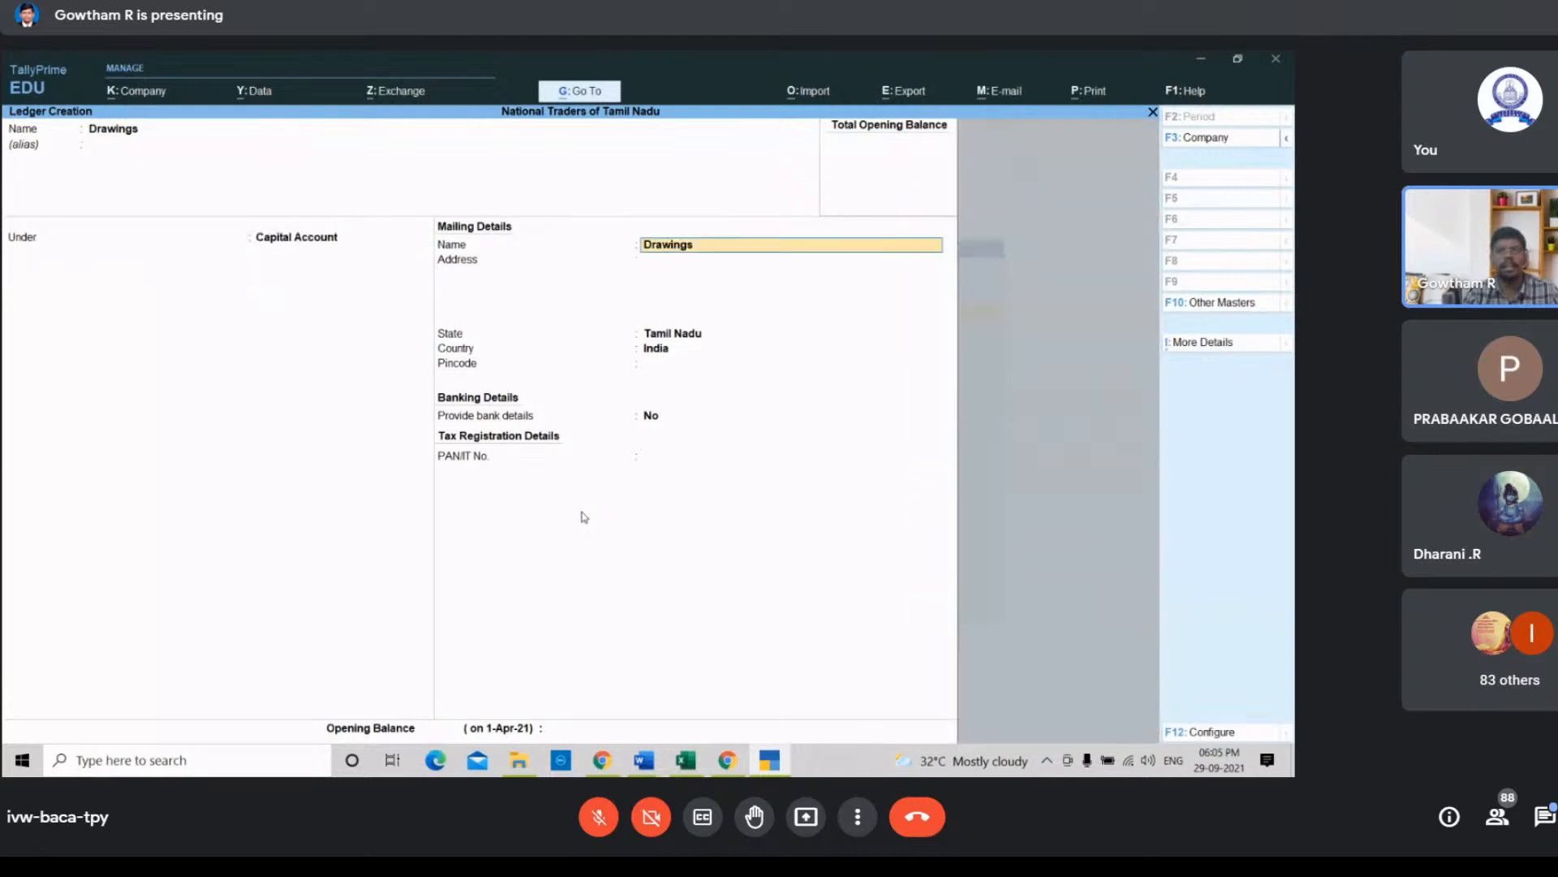
Step: Accept the Drawings ledger with the default mailing and banking details
{"action": "key", "text": "Return"}
{"action": "key", "text": "Return"}
{"action": "key", "text": "Return"}
{"action": "key", "text": "Return"}
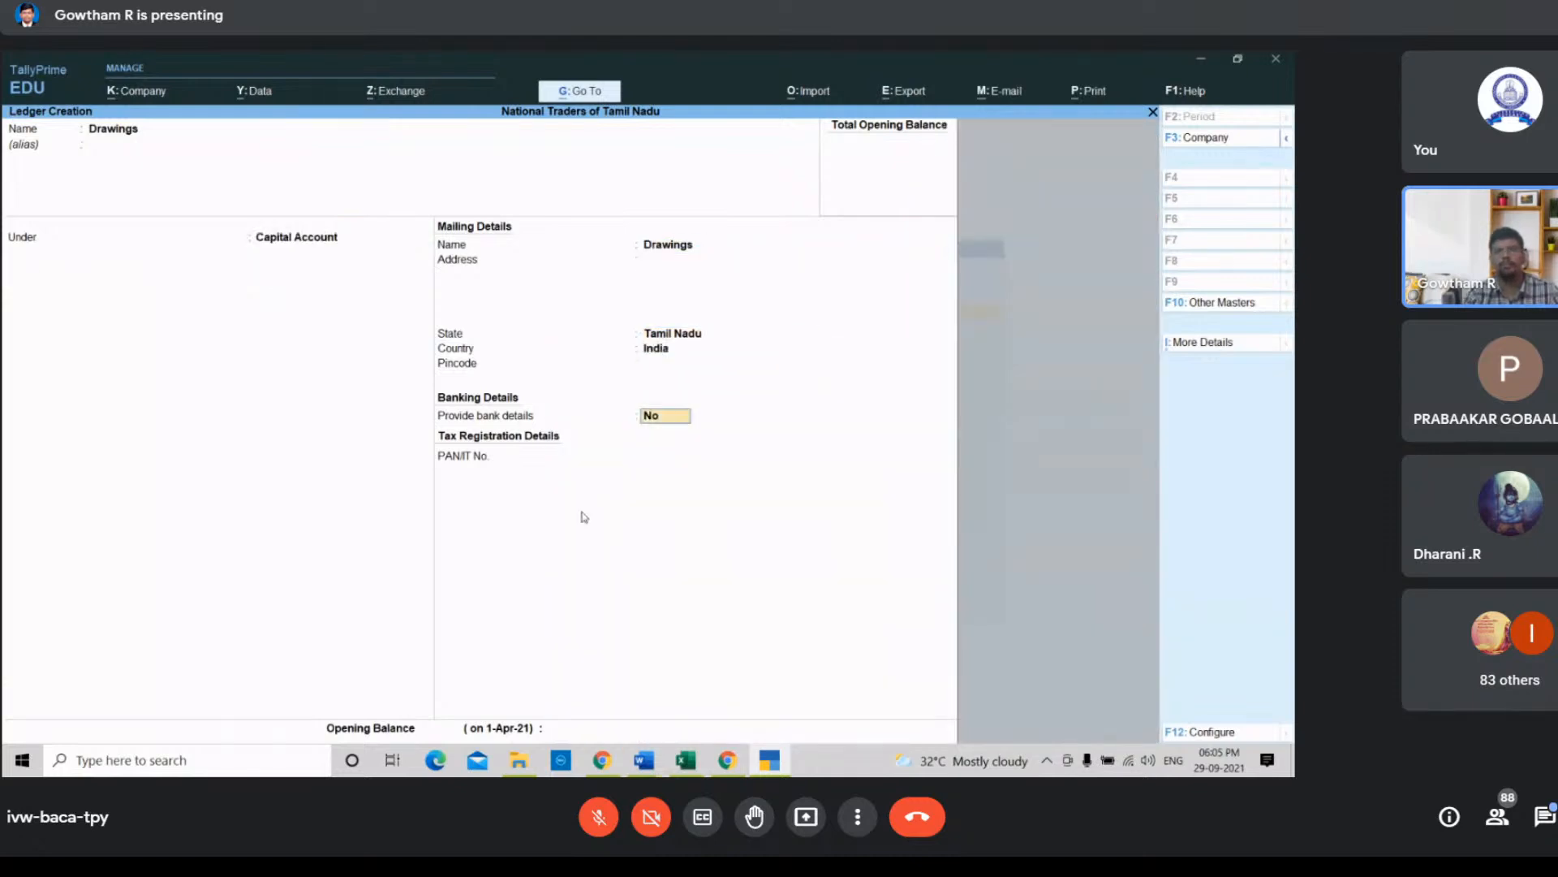
{"action": "key", "text": "Return"}
{"action": "key", "text": "Return"}
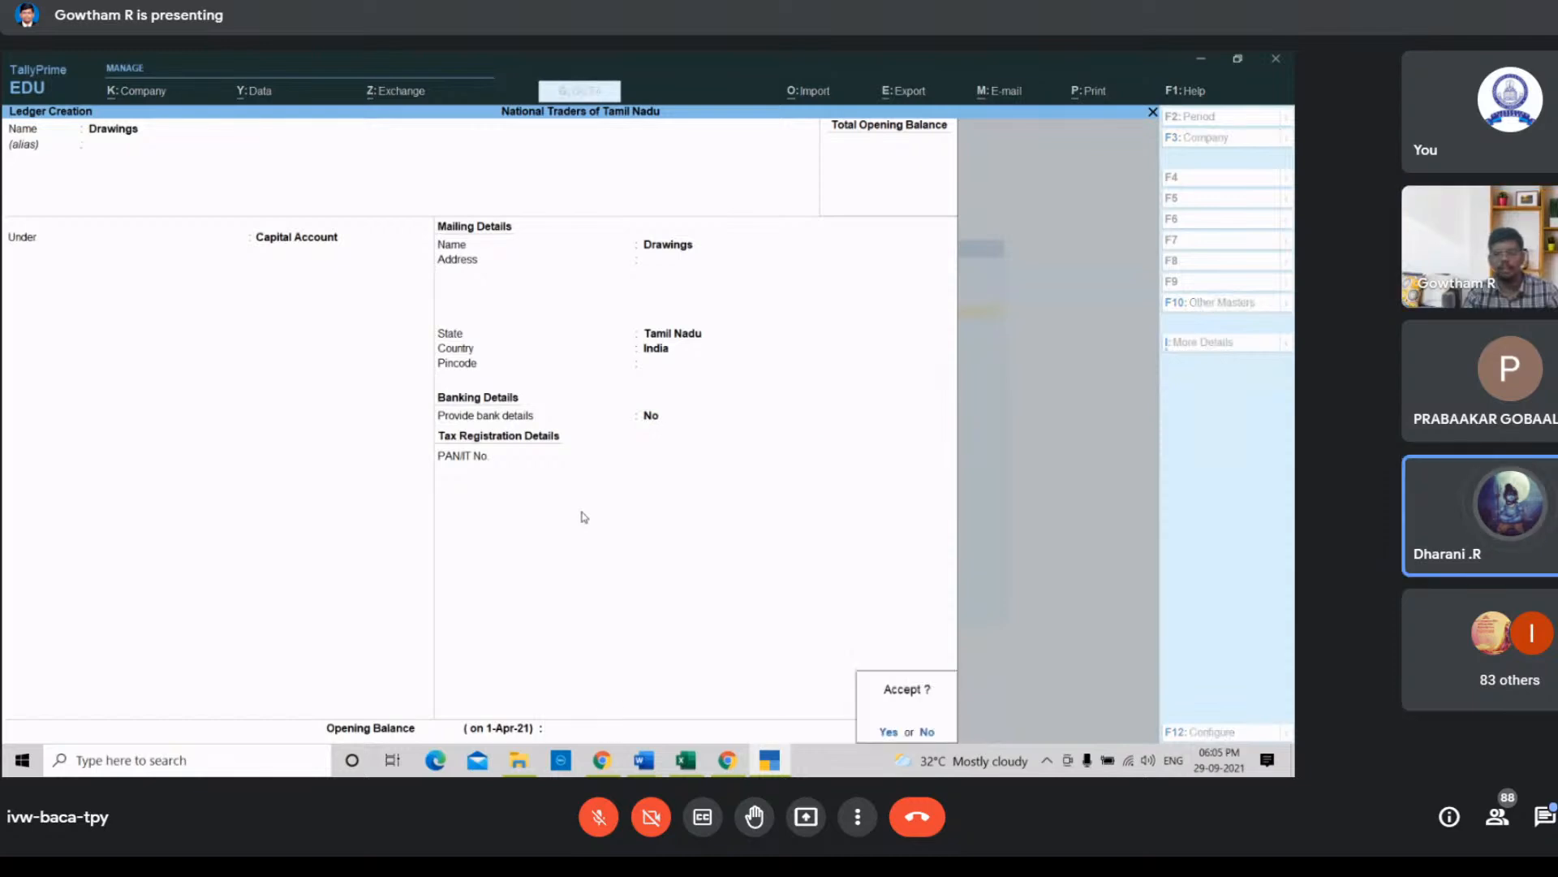
{"action": "key", "text": "Return"}
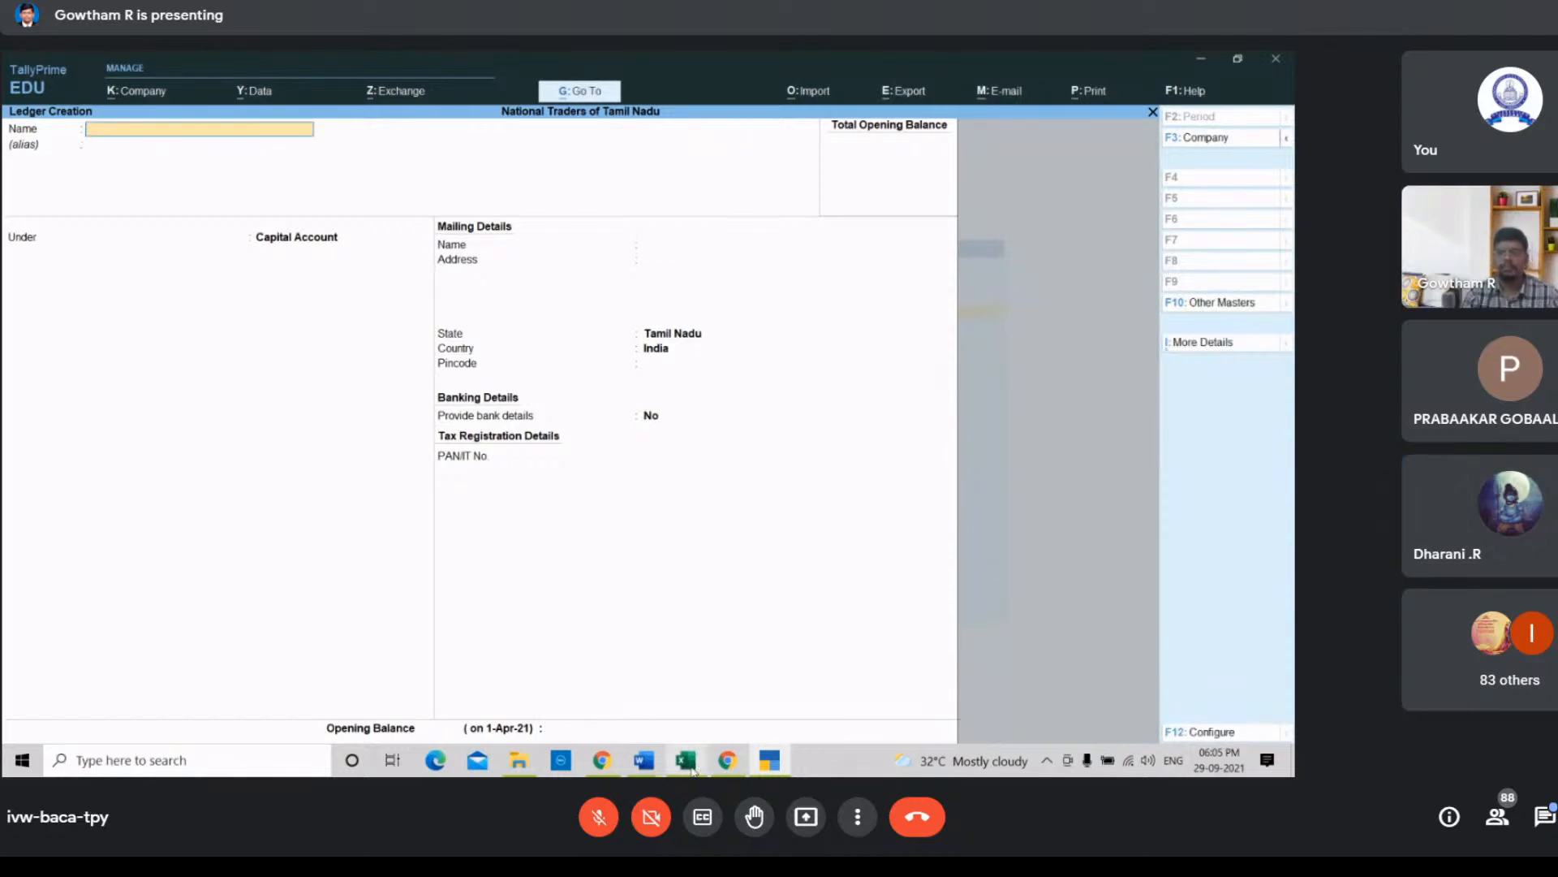
Step: In the spreadsheet, bold the Drawings ledger name and select the Livestock entry
{"action": "mouse_move", "coordinate": [692, 769]}
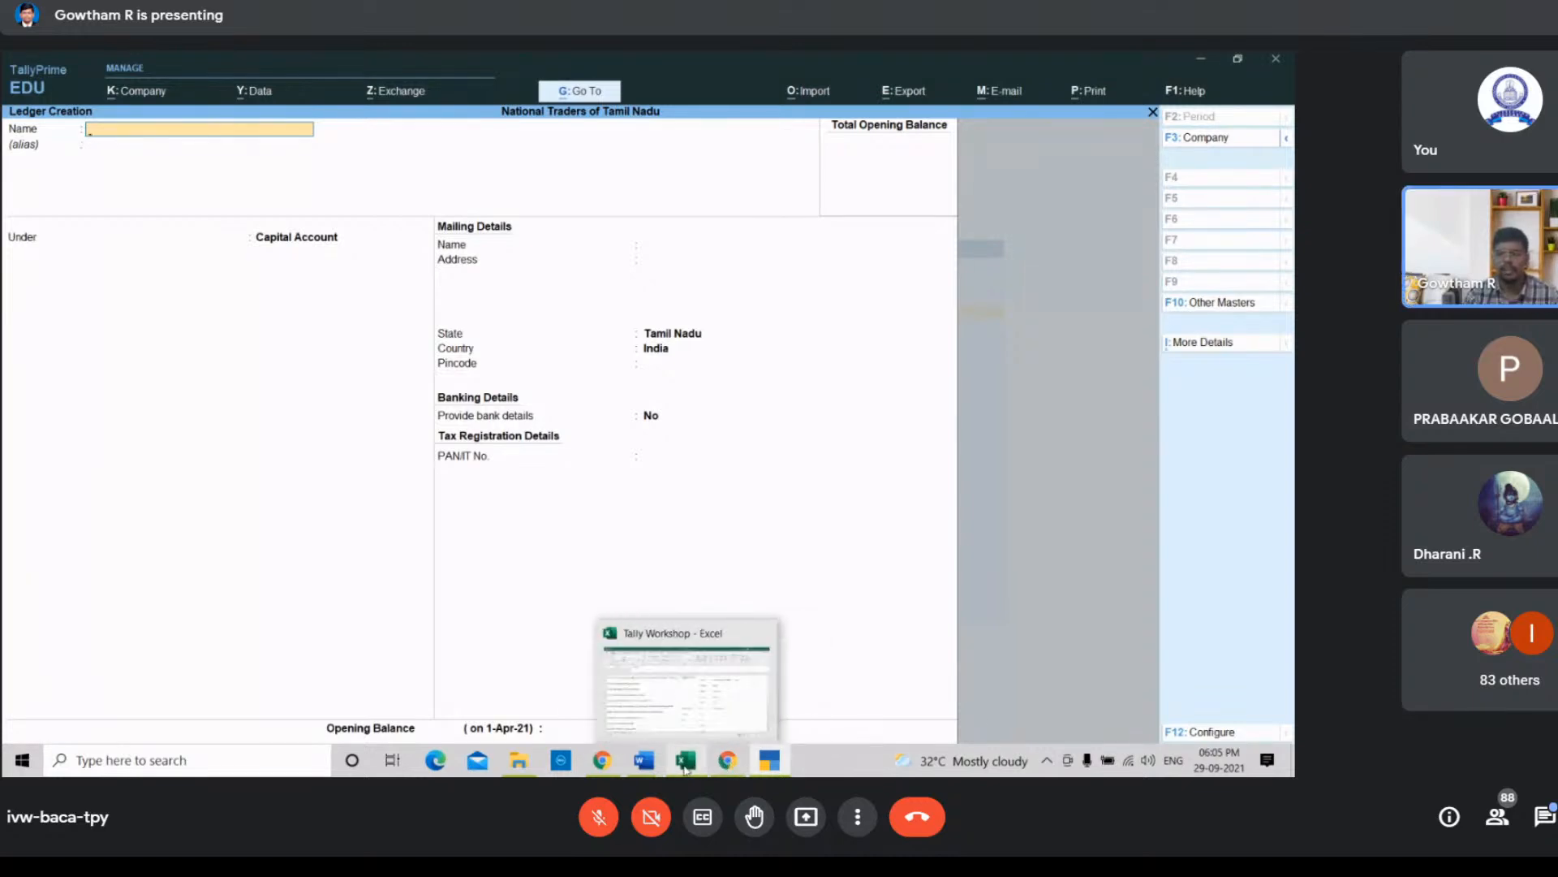
{"action": "left_click", "coordinate": [686, 761]}
{"action": "left_click", "coordinate": [833, 419]}
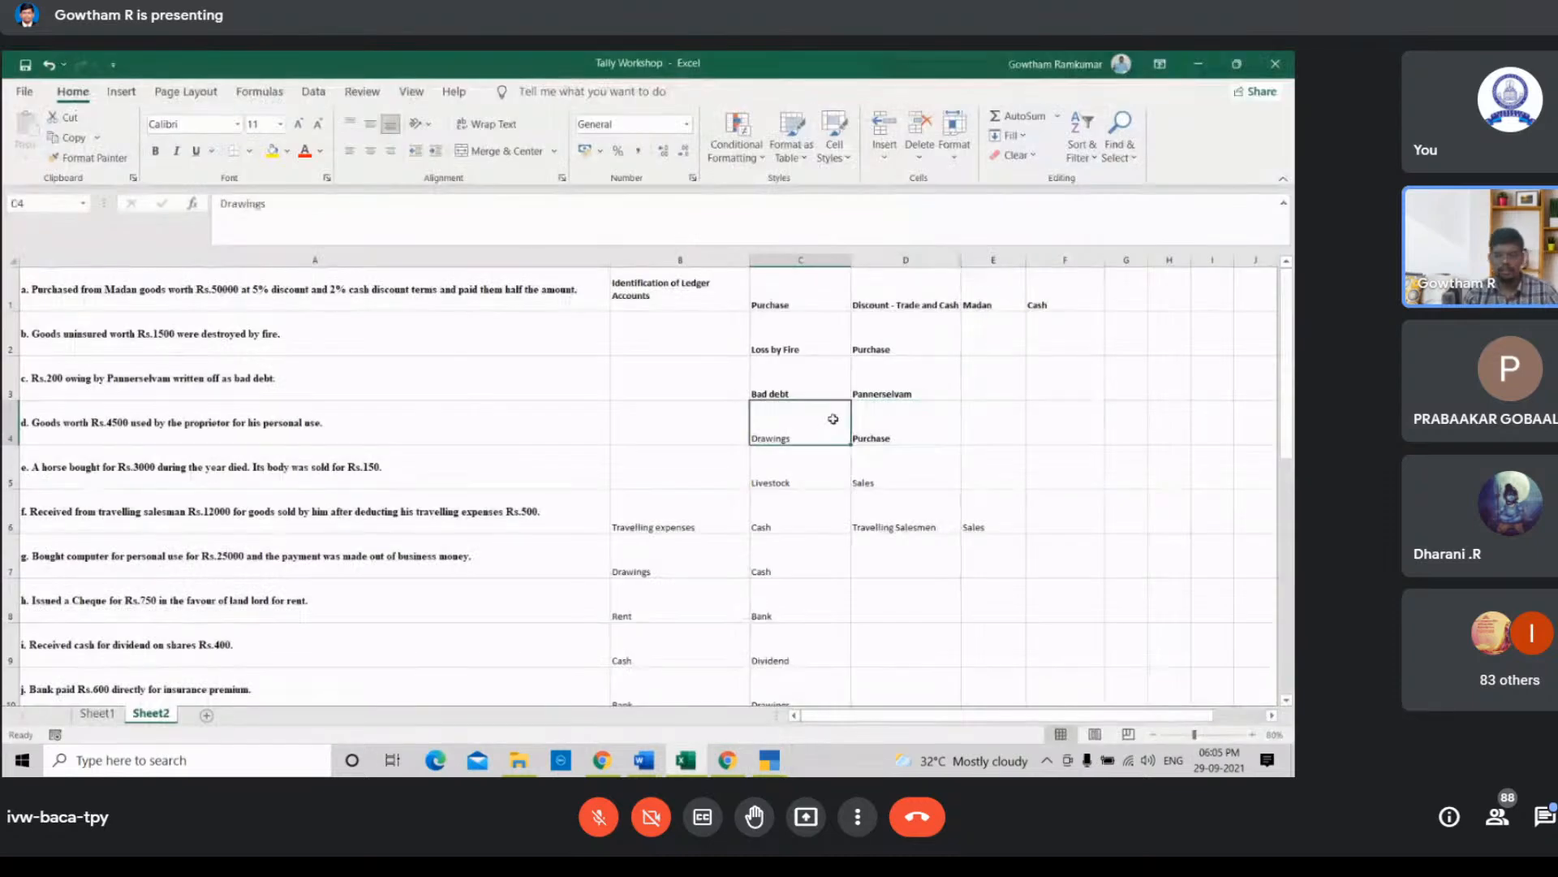
{"action": "left_click", "coordinate": [800, 483]}
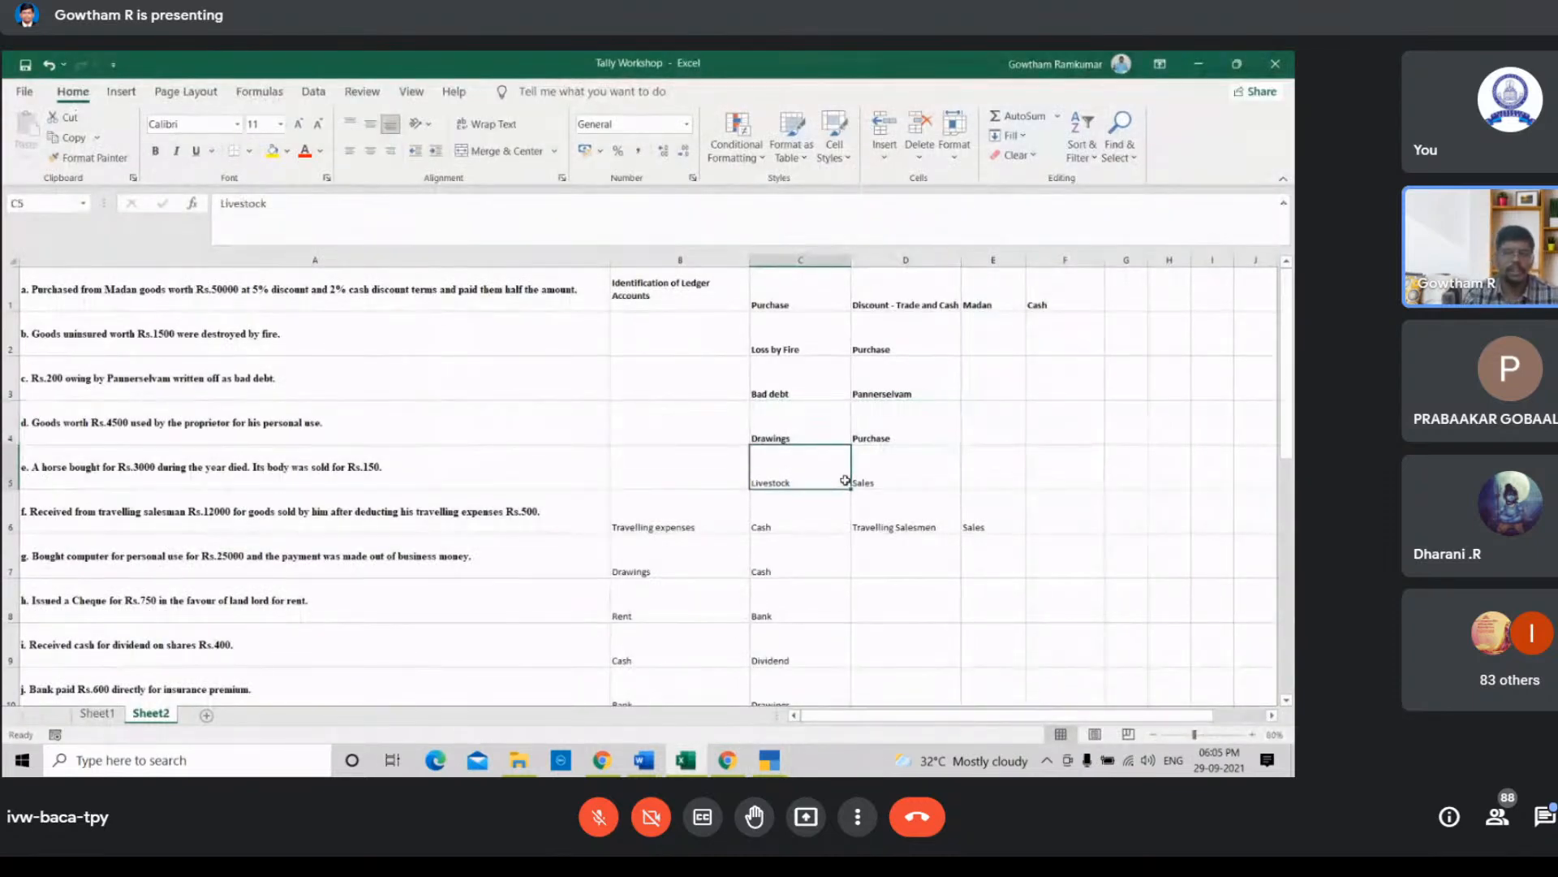
Step: In TallyPrime, create the Livestock ledger under the Current Assets group and accept it with default details
{"action": "left_click", "coordinate": [775, 762]}
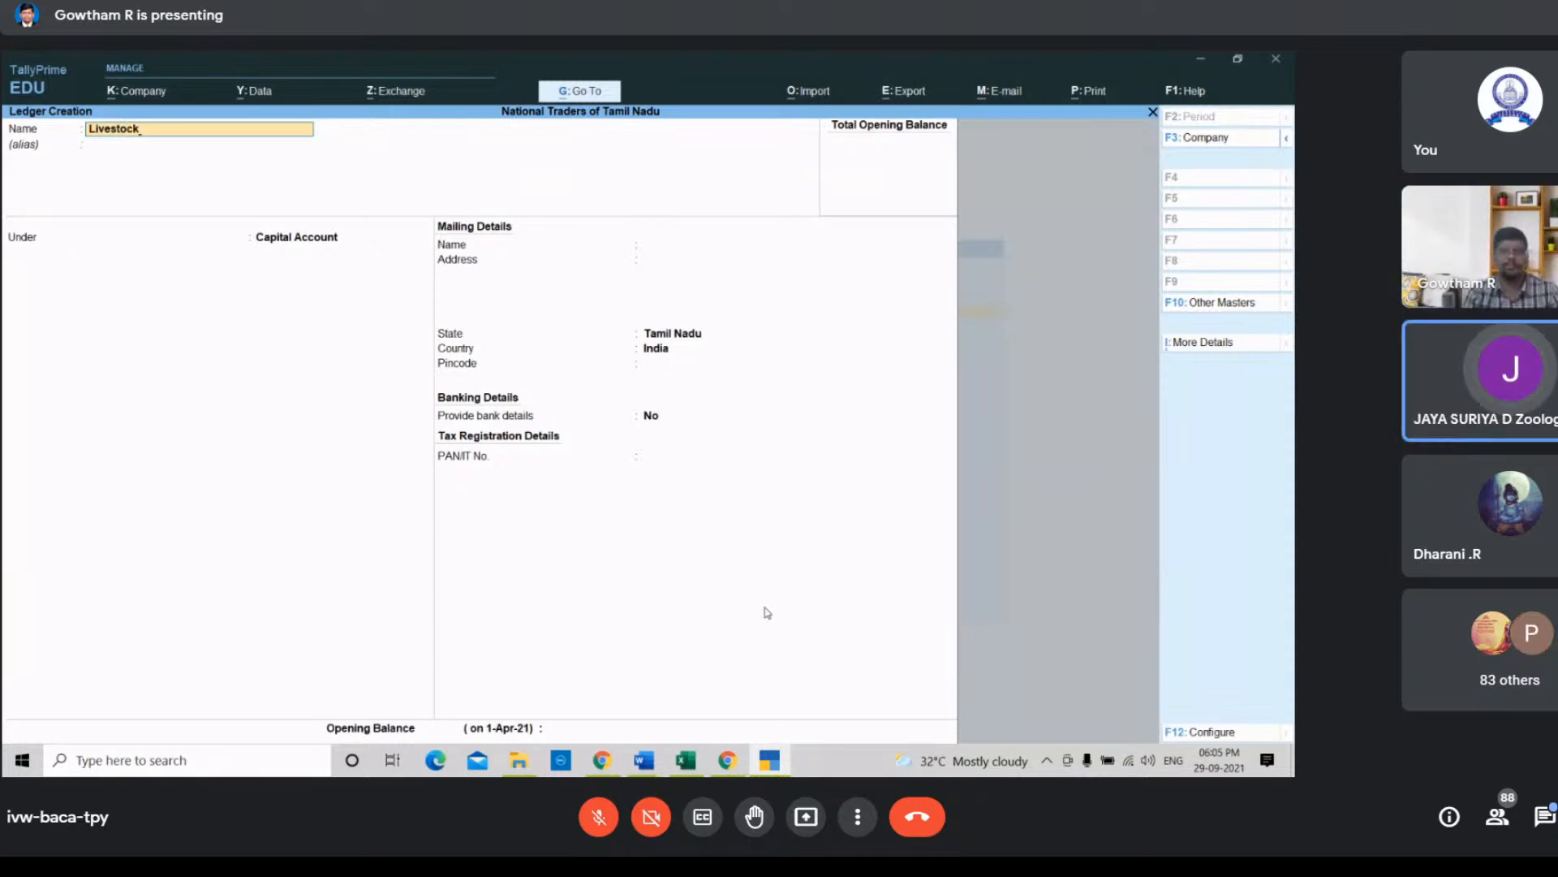
{"action": "key", "text": "Return"}
{"action": "key", "text": "Return"}
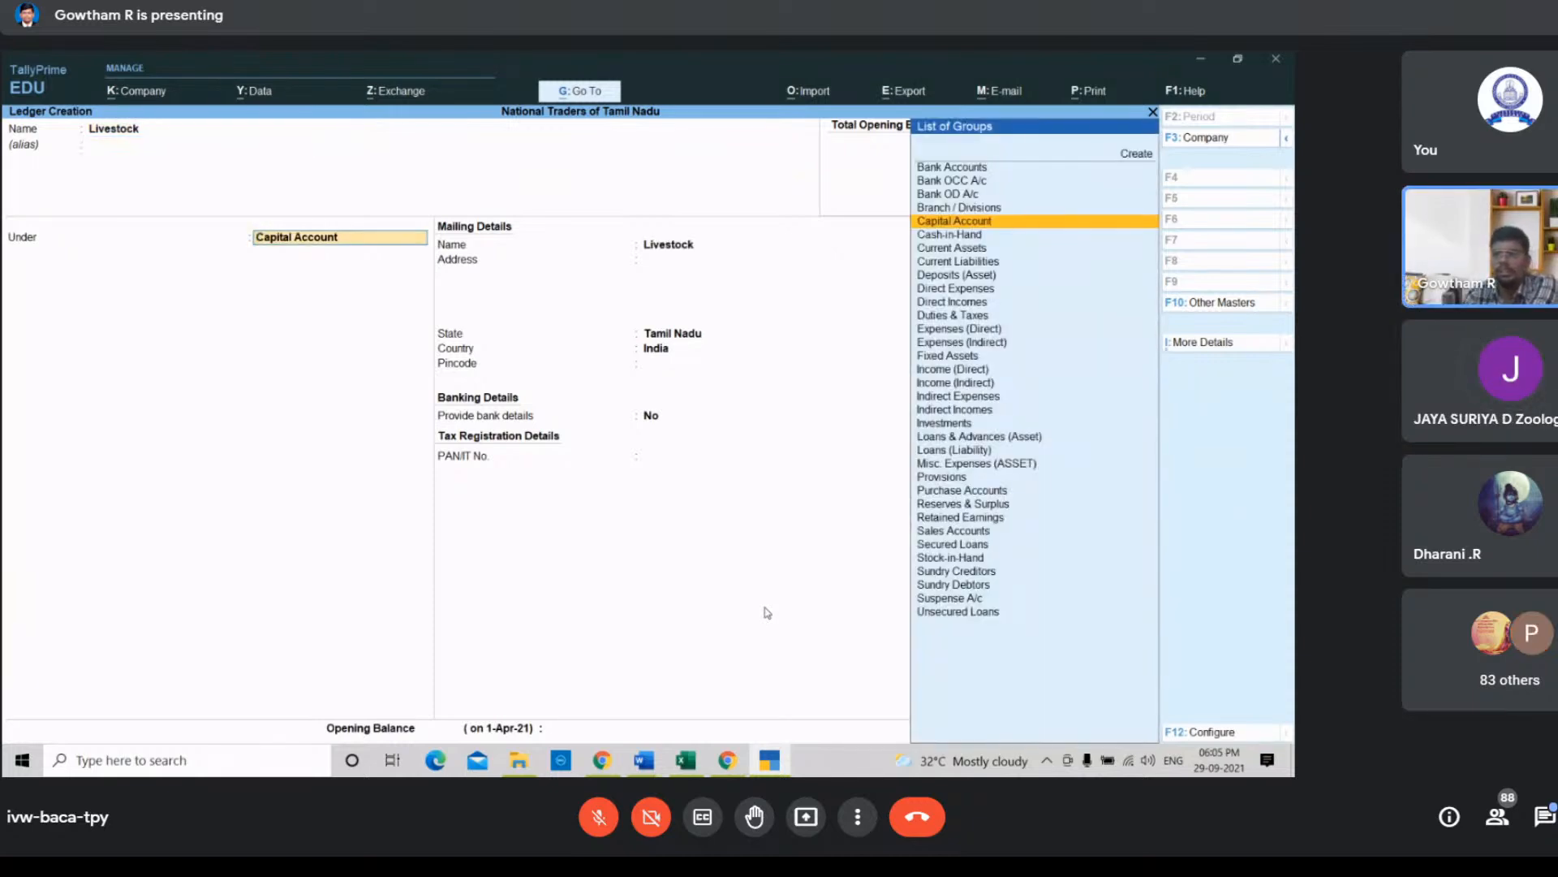
{"action": "key", "text": "Down"}
{"action": "key", "text": "Down"}
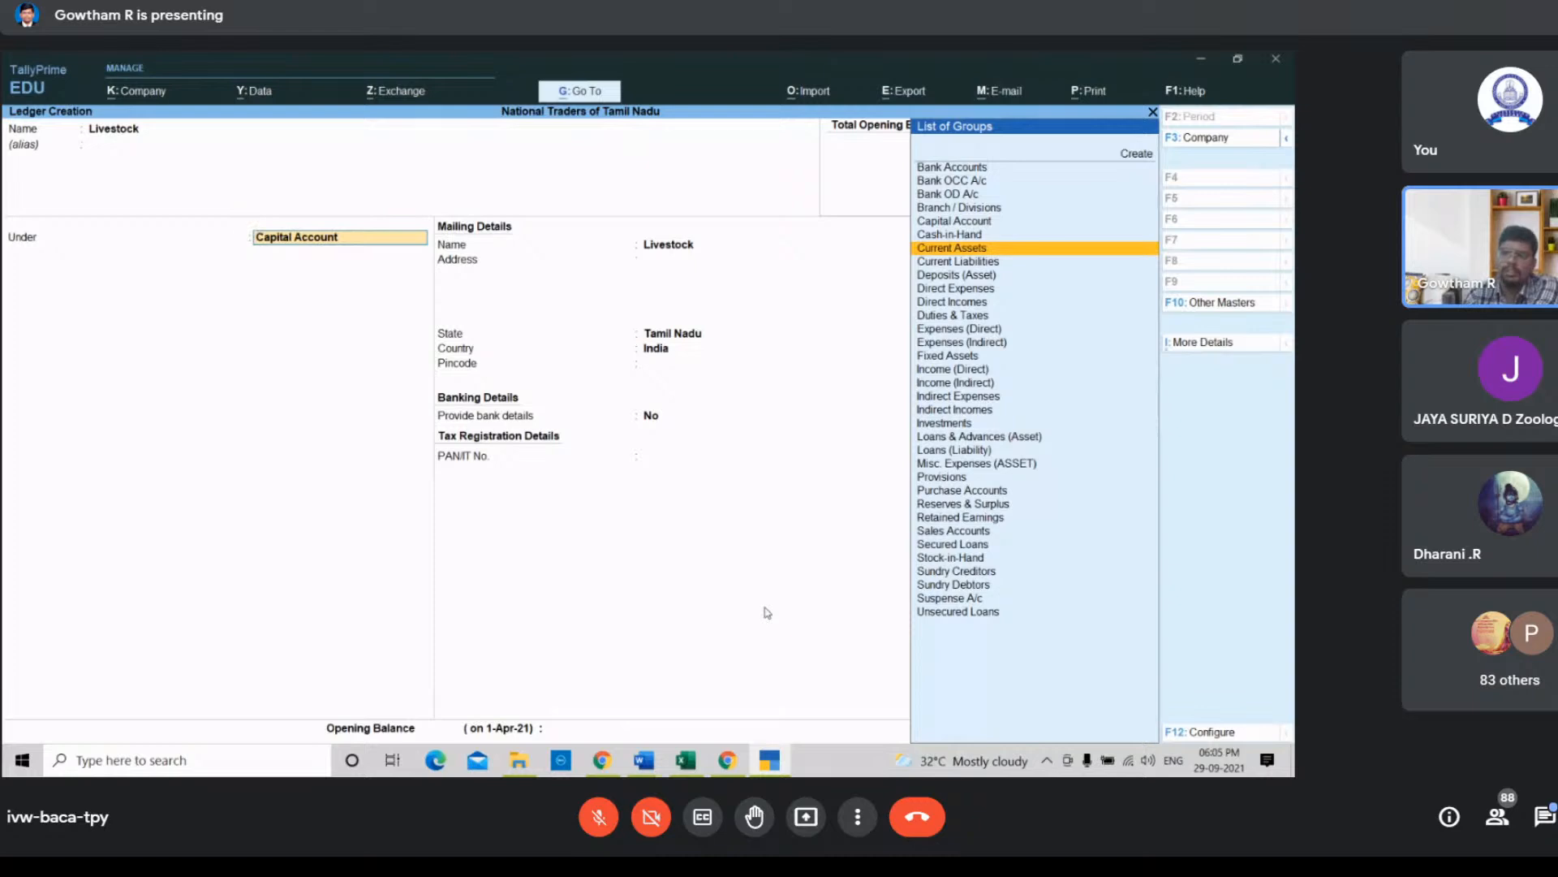
{"action": "key", "text": "Return"}
{"action": "key", "text": "Return"}
{"action": "key", "text": "Return"}
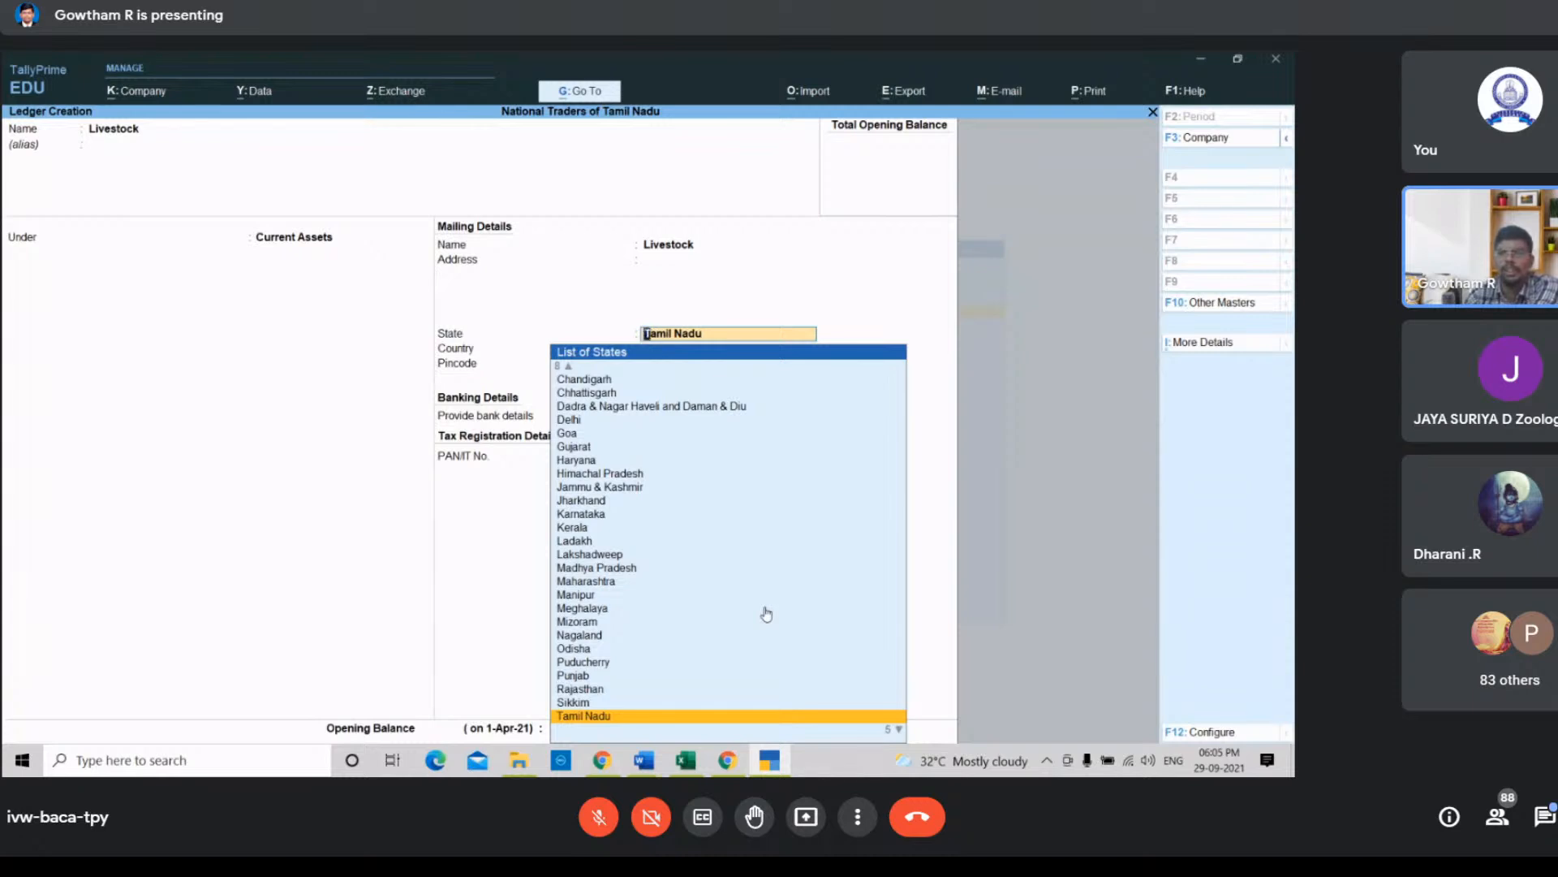
{"action": "key", "text": "Return"}
{"action": "key", "text": "Return"}
{"action": "key", "text": "Return"}
{"action": "key", "text": "Return"}
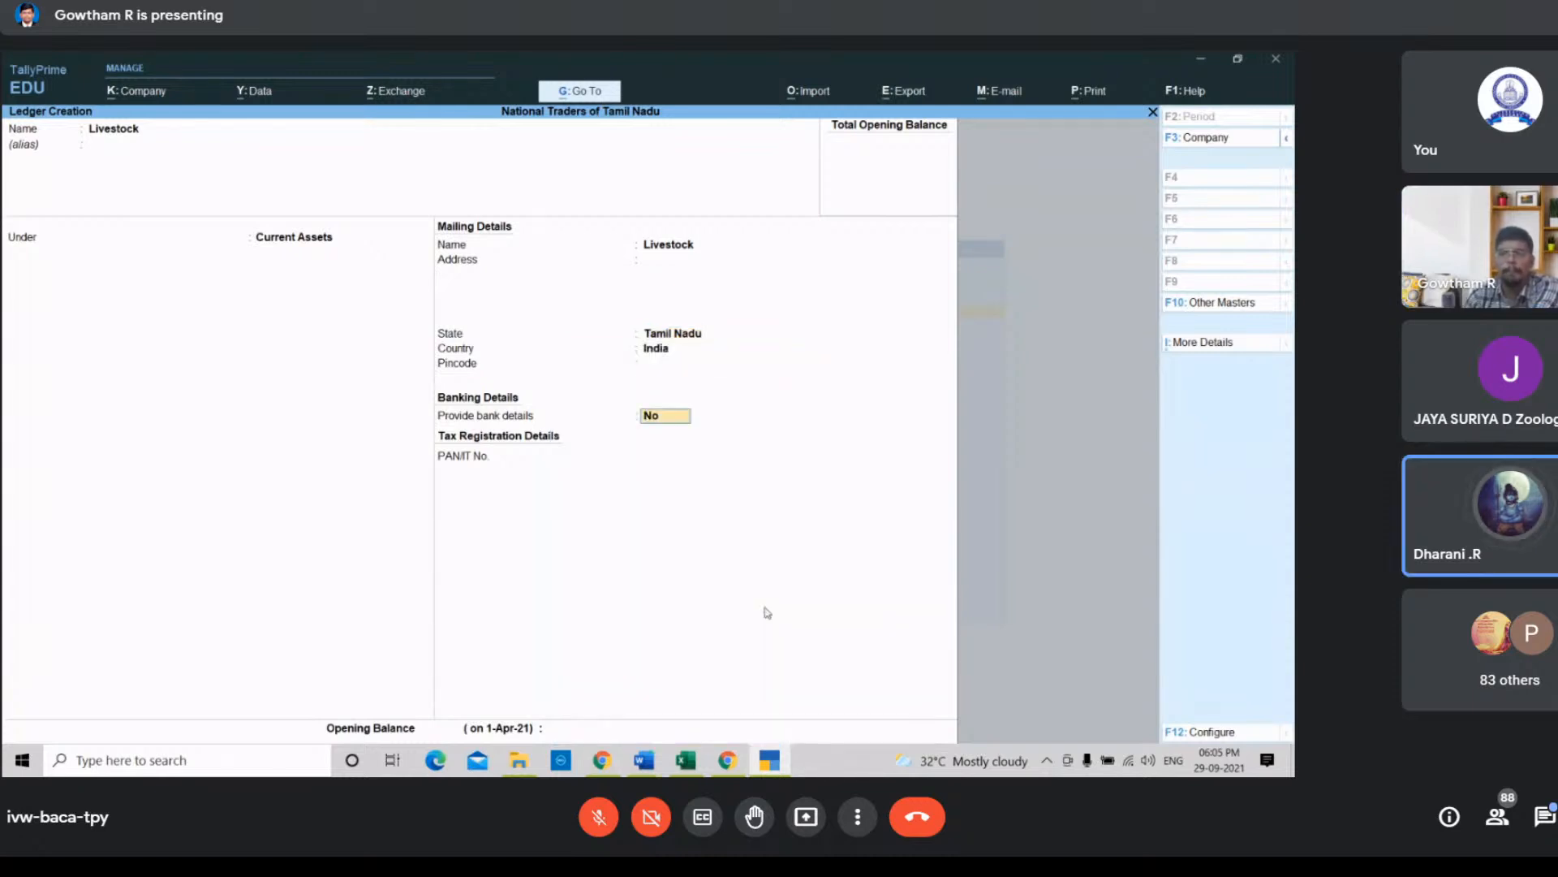
{"action": "key", "text": "Return"}
{"action": "key", "text": "Return"}
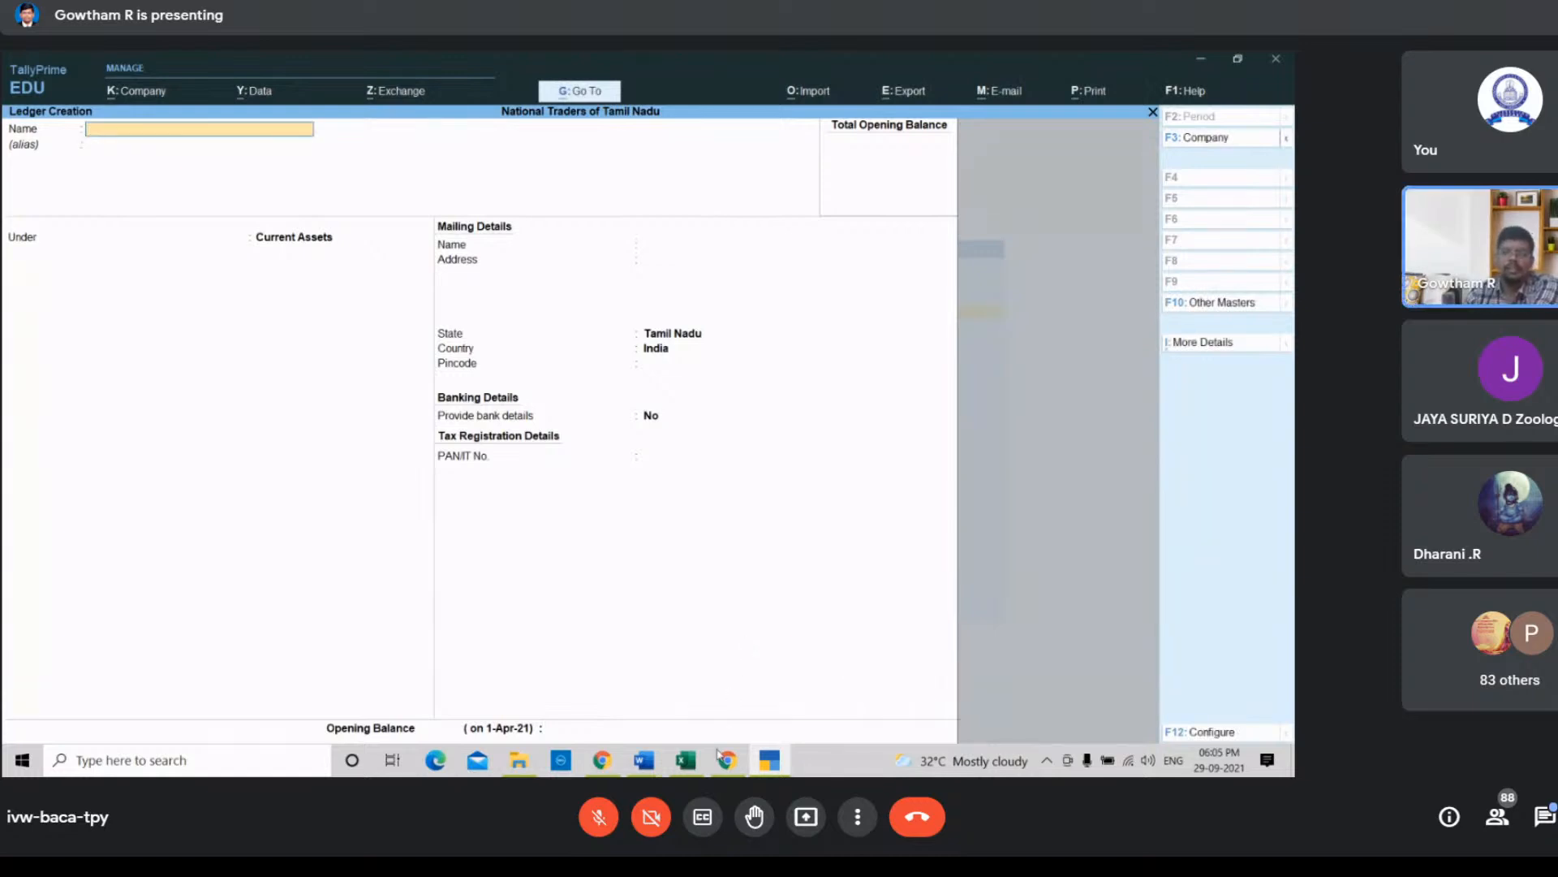
Step: Create a Sales ledger under the Sales Accounts group and accept it
{"action": "left_click", "coordinate": [698, 769]}
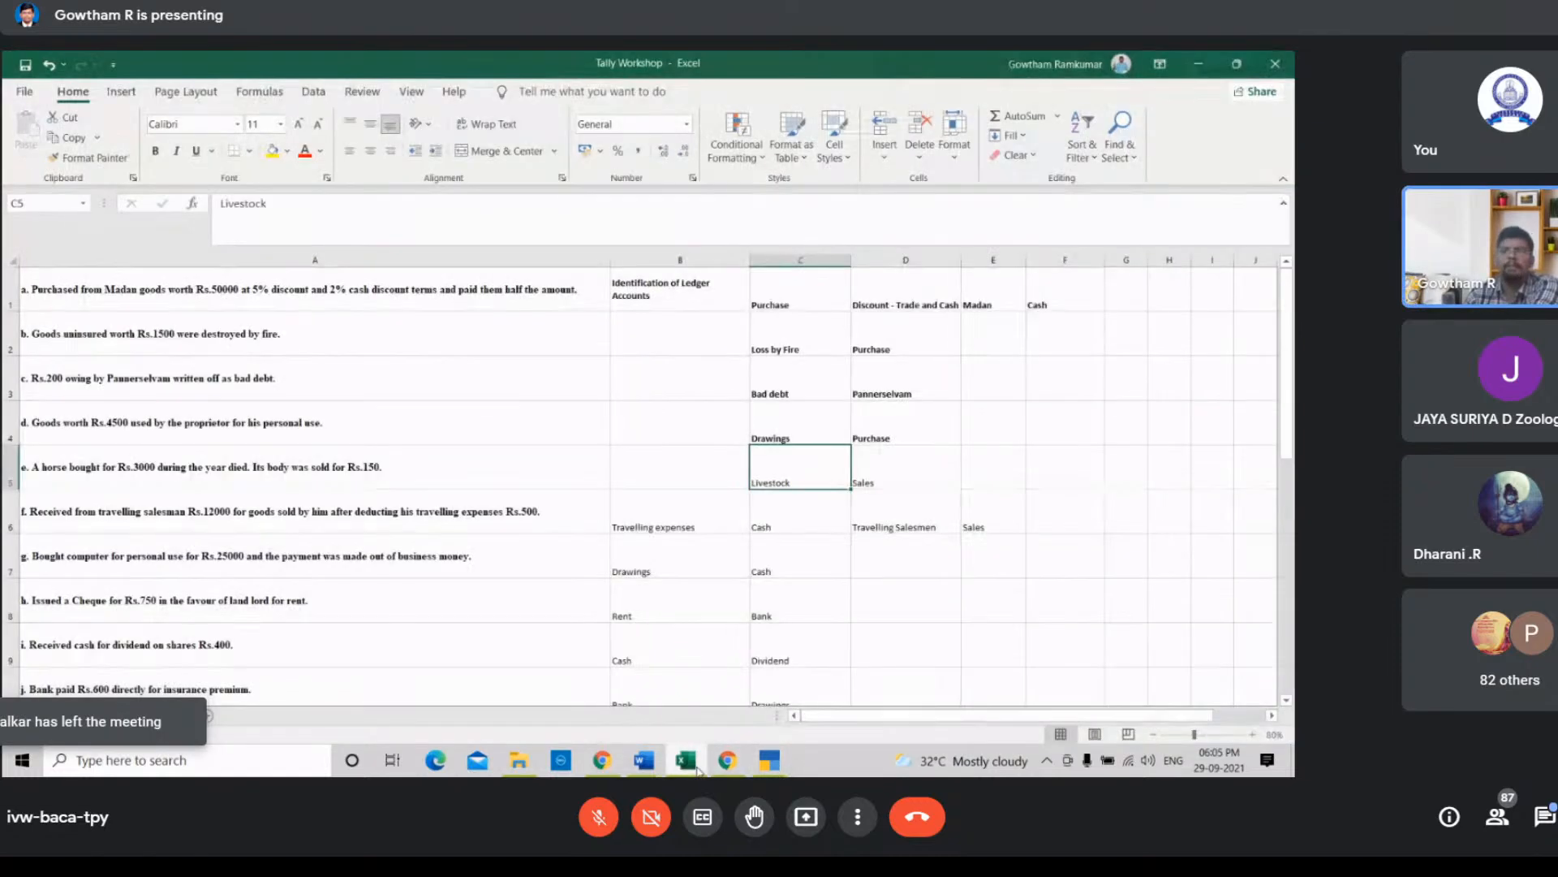
{"action": "left_click", "coordinate": [698, 769]}
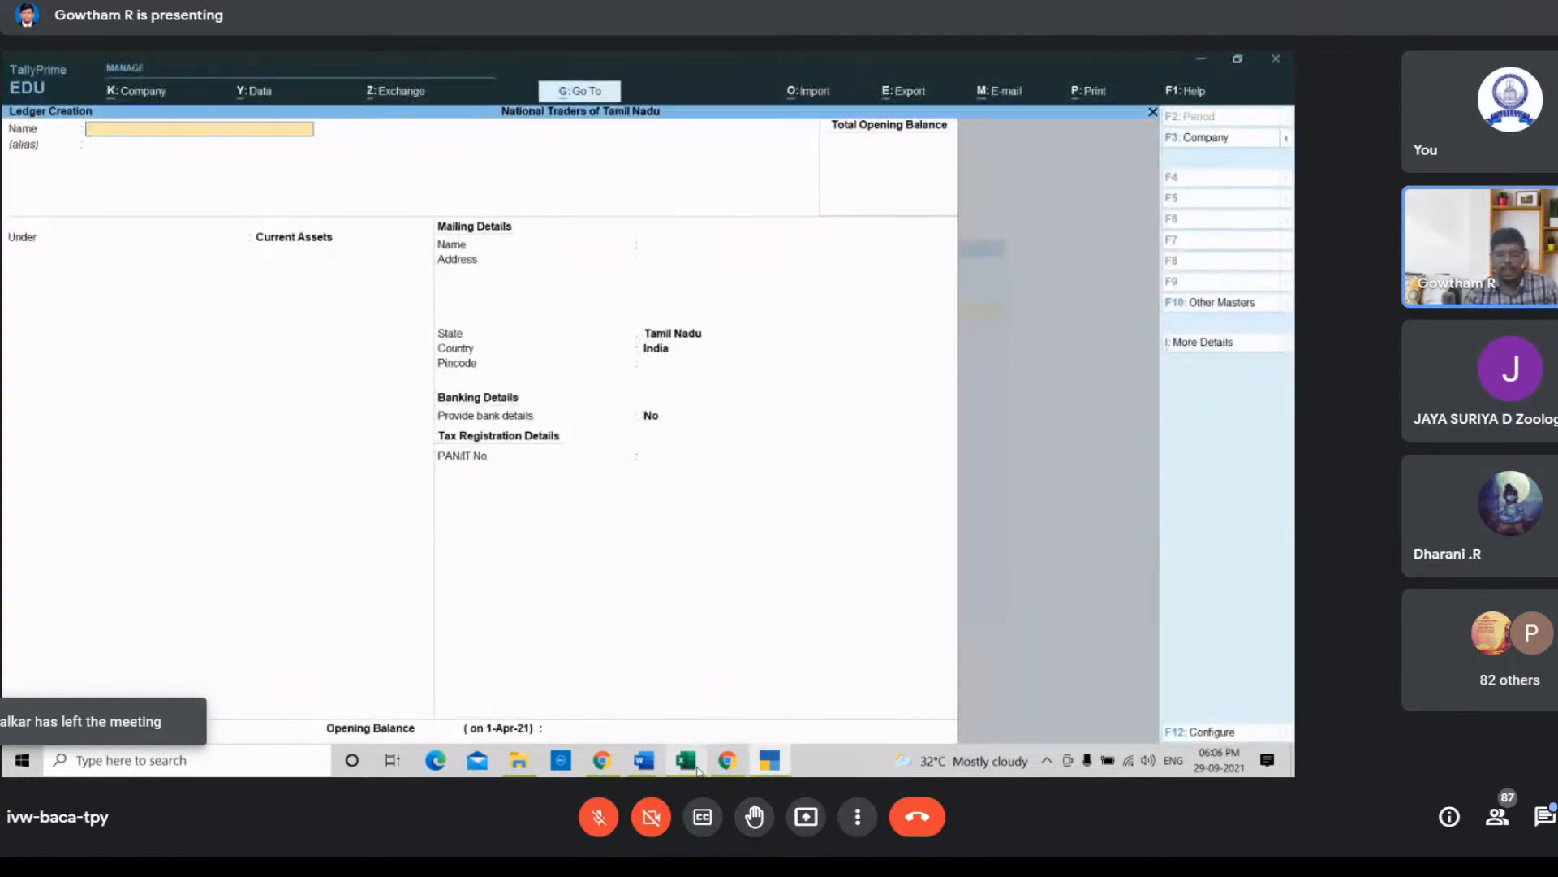
{"action": "type", "text": "Sales"}
{"action": "key", "text": "Return"}
{"action": "key", "text": "Return"}
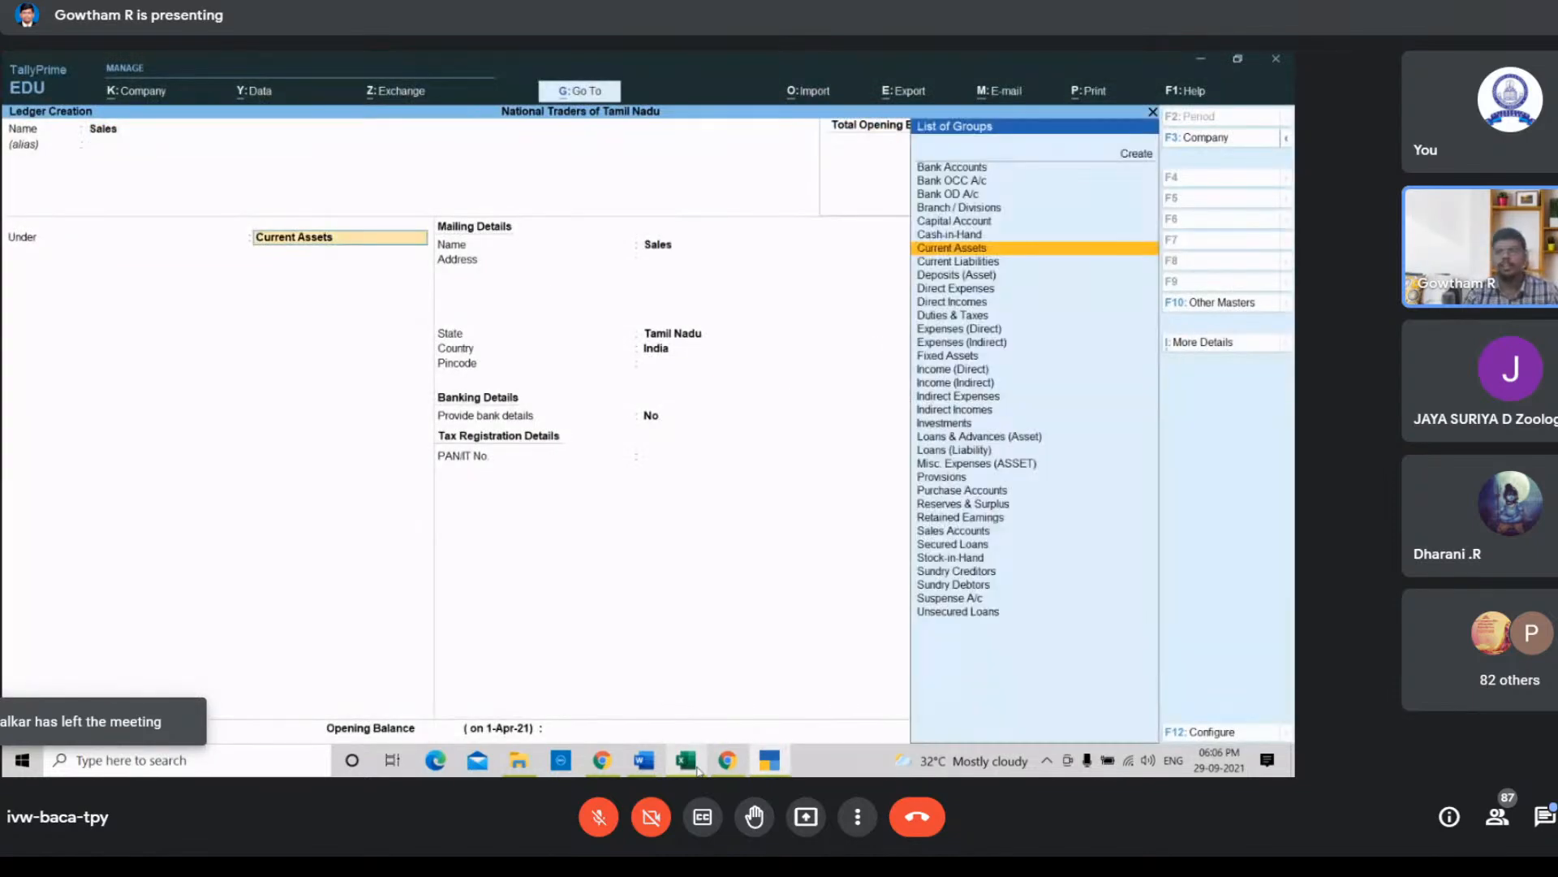
{"action": "key", "text": "Down"}
{"action": "key", "text": "Down"}
{"action": "key", "text": "Down"}
{"action": "key", "text": "Down"}
{"action": "key", "text": "Down"}
{"action": "key", "text": "Down"}
{"action": "key", "text": "Down"}
{"action": "key", "text": "Down"}
{"action": "key", "text": "Down"}
{"action": "key", "text": "Down"}
{"action": "key", "text": "Down"}
{"action": "key", "text": "Down"}
{"action": "key", "text": "Down"}
{"action": "key", "text": "Down"}
{"action": "key", "text": "Down"}
{"action": "key", "text": "Down"}
{"action": "key", "text": "Down"}
{"action": "key", "text": "Down"}
{"action": "key", "text": "Down"}
{"action": "key", "text": "Down"}
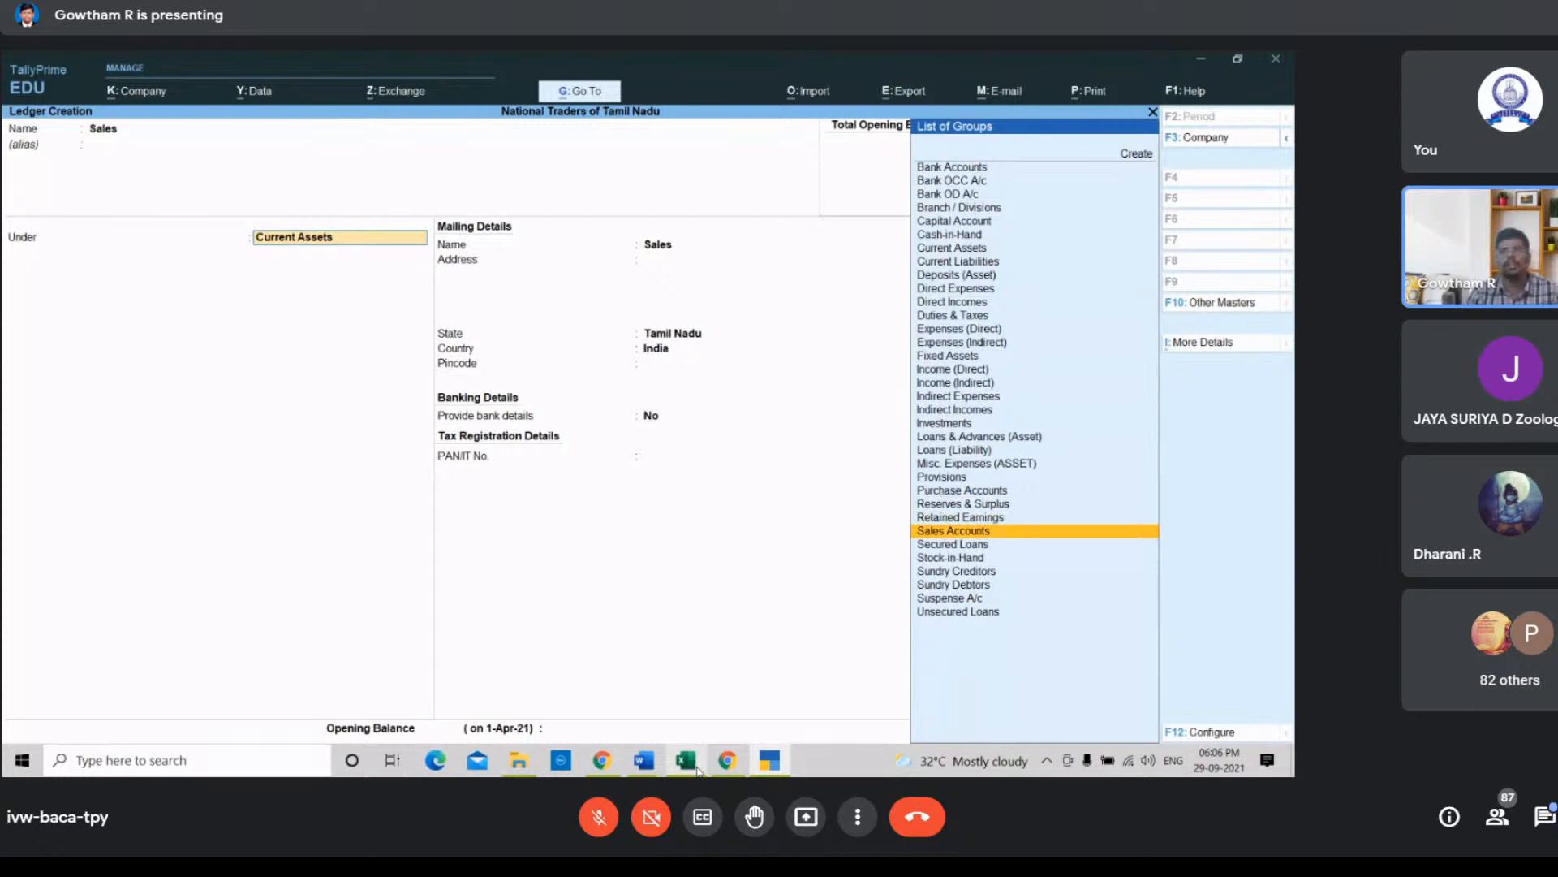
{"action": "key", "text": "Return"}
{"action": "key", "text": "Return"}
{"action": "key", "text": "Return"}
{"action": "key", "text": "Return"}
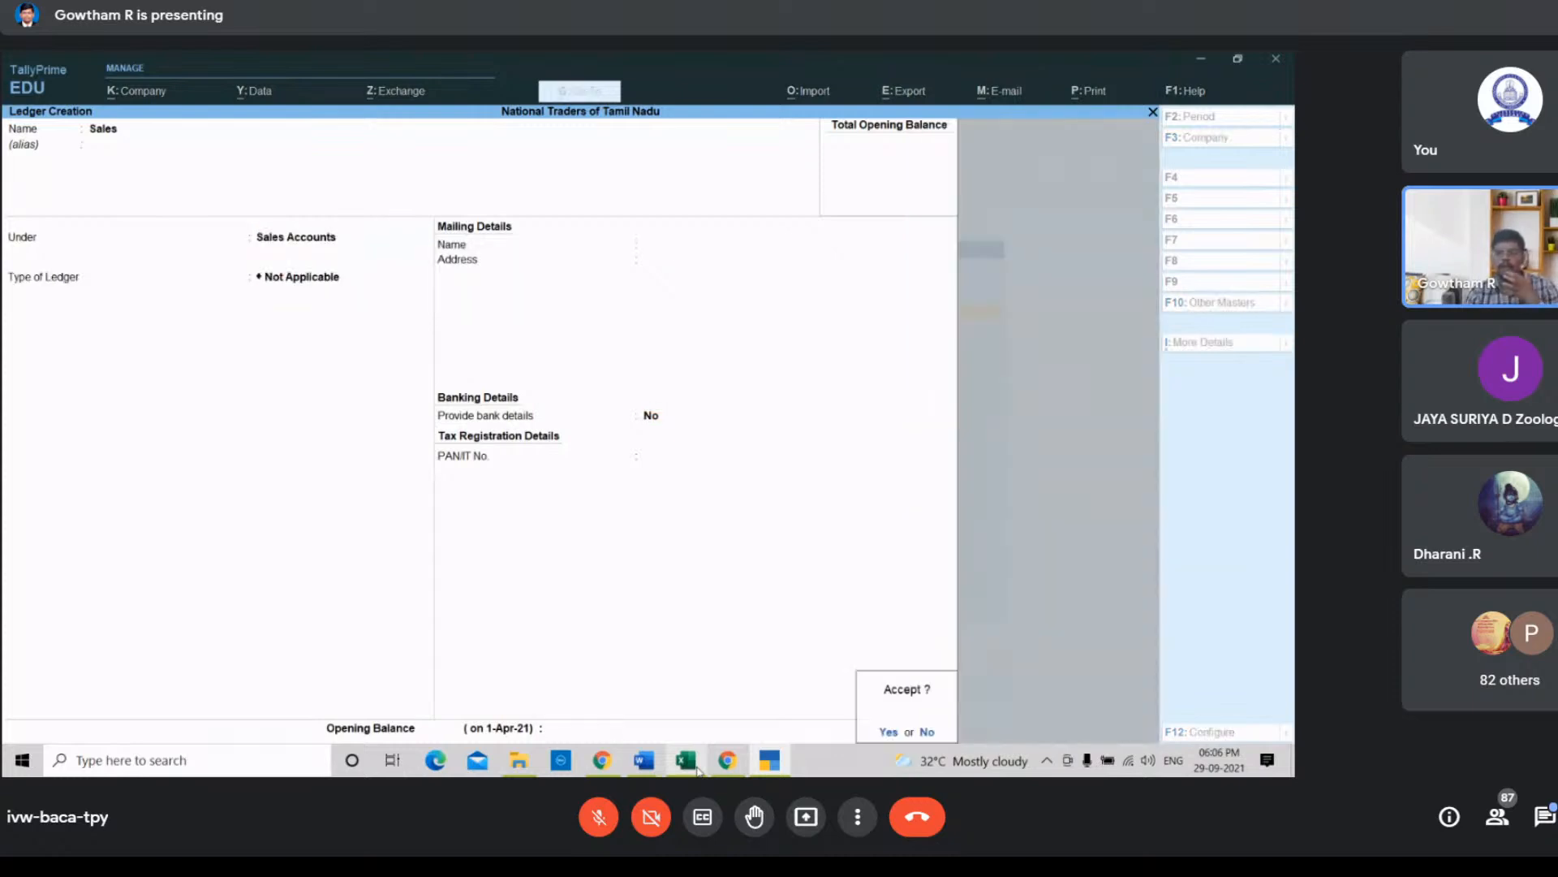
{"action": "key", "text": "Return"}
Step: In the spreadsheet, bold the Livestock and Sales names and select the Travelling expenses entry
{"action": "mouse_move", "coordinate": [710, 768]}
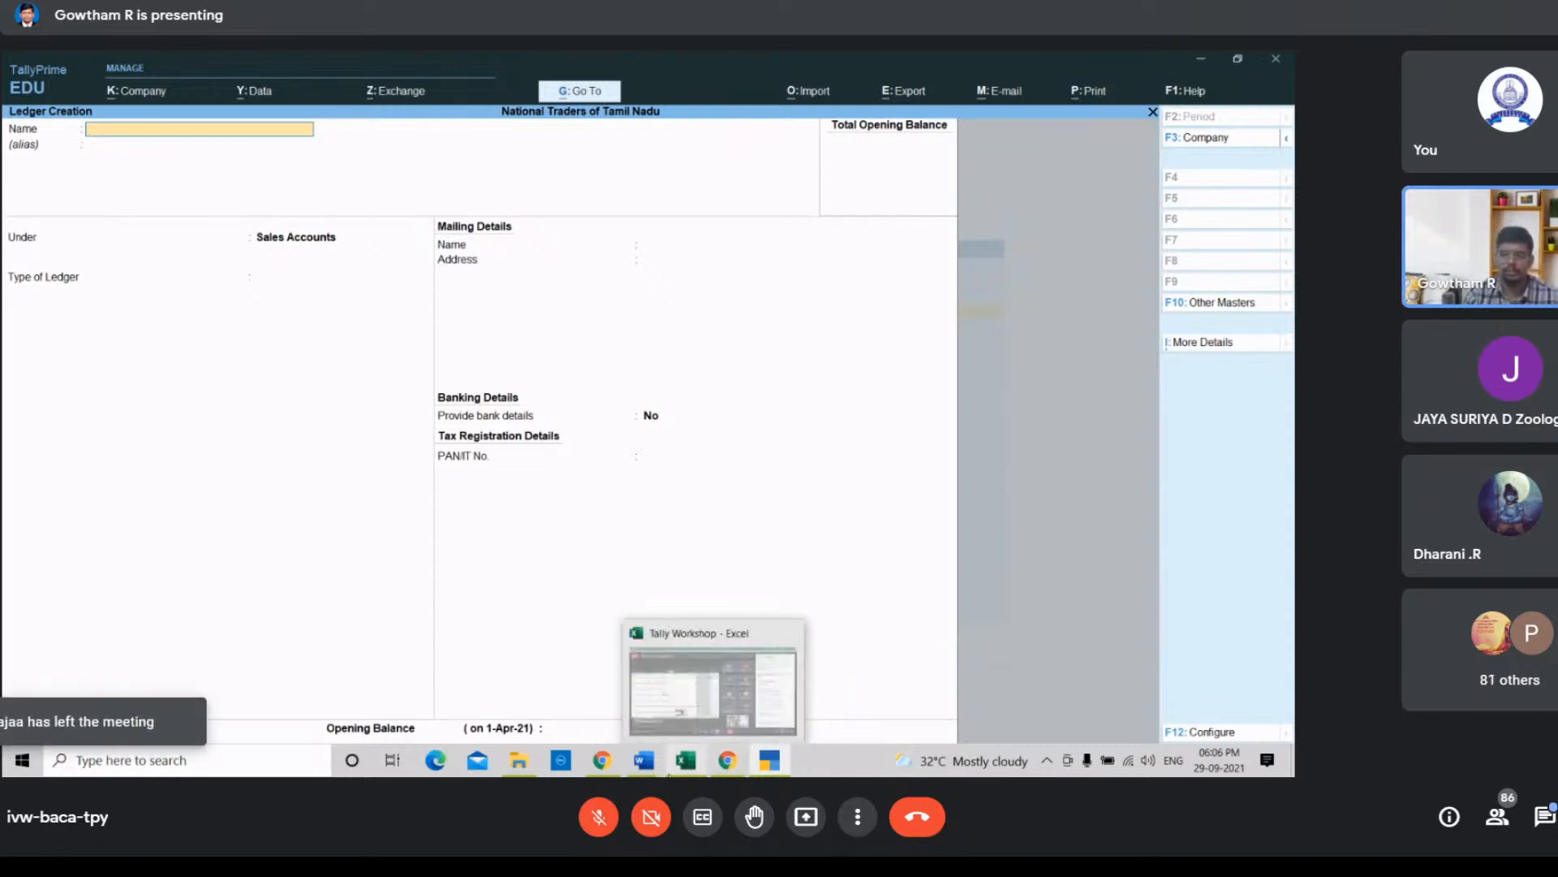
{"action": "left_click", "coordinate": [727, 705]}
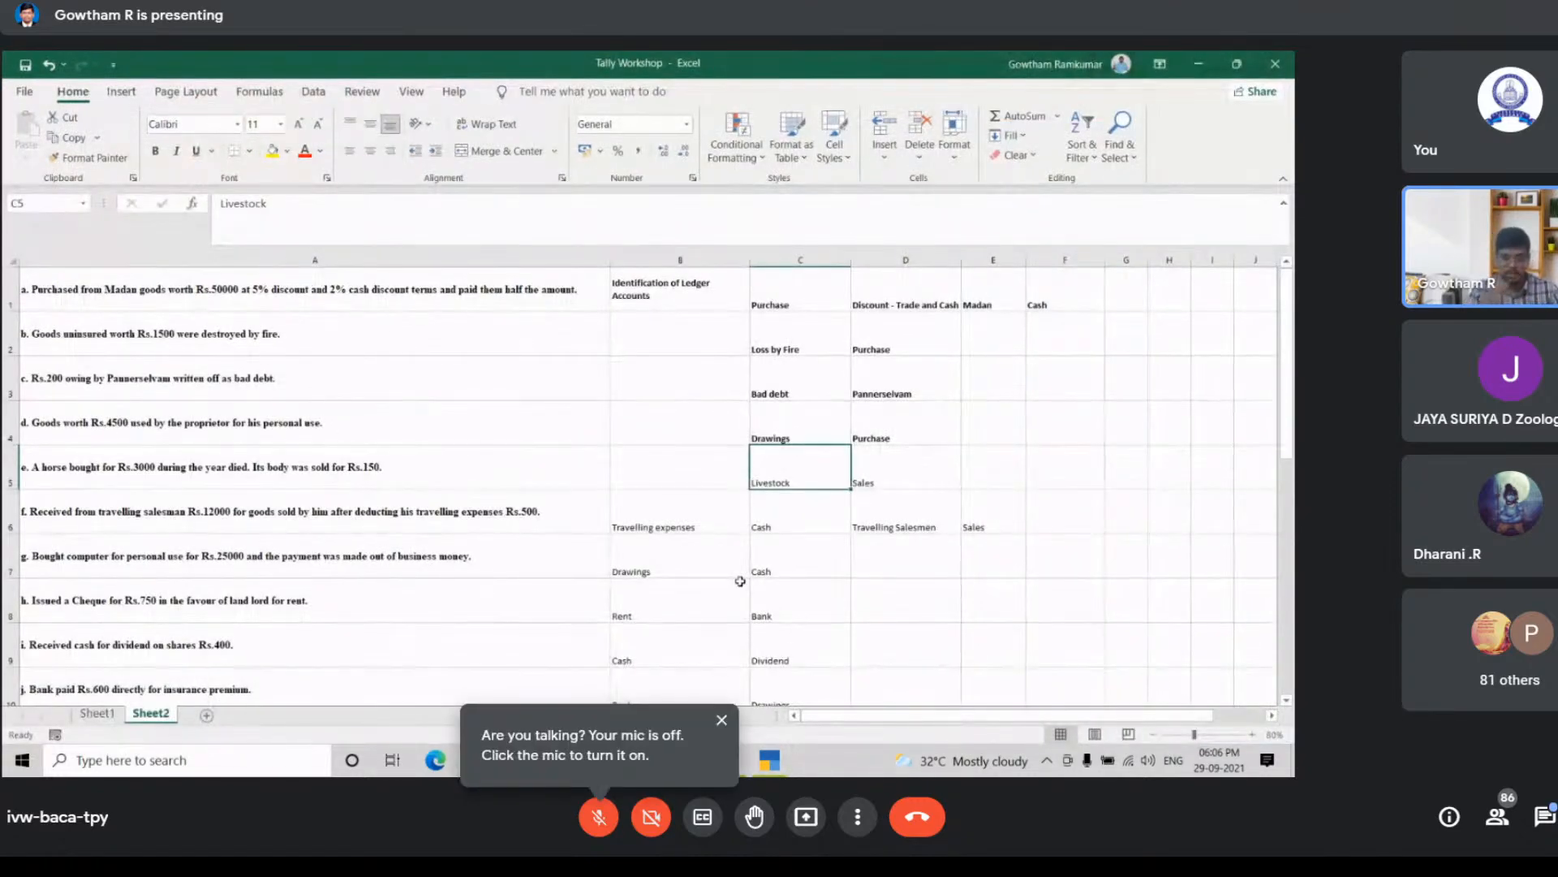
{"action": "key", "text": "Right"}
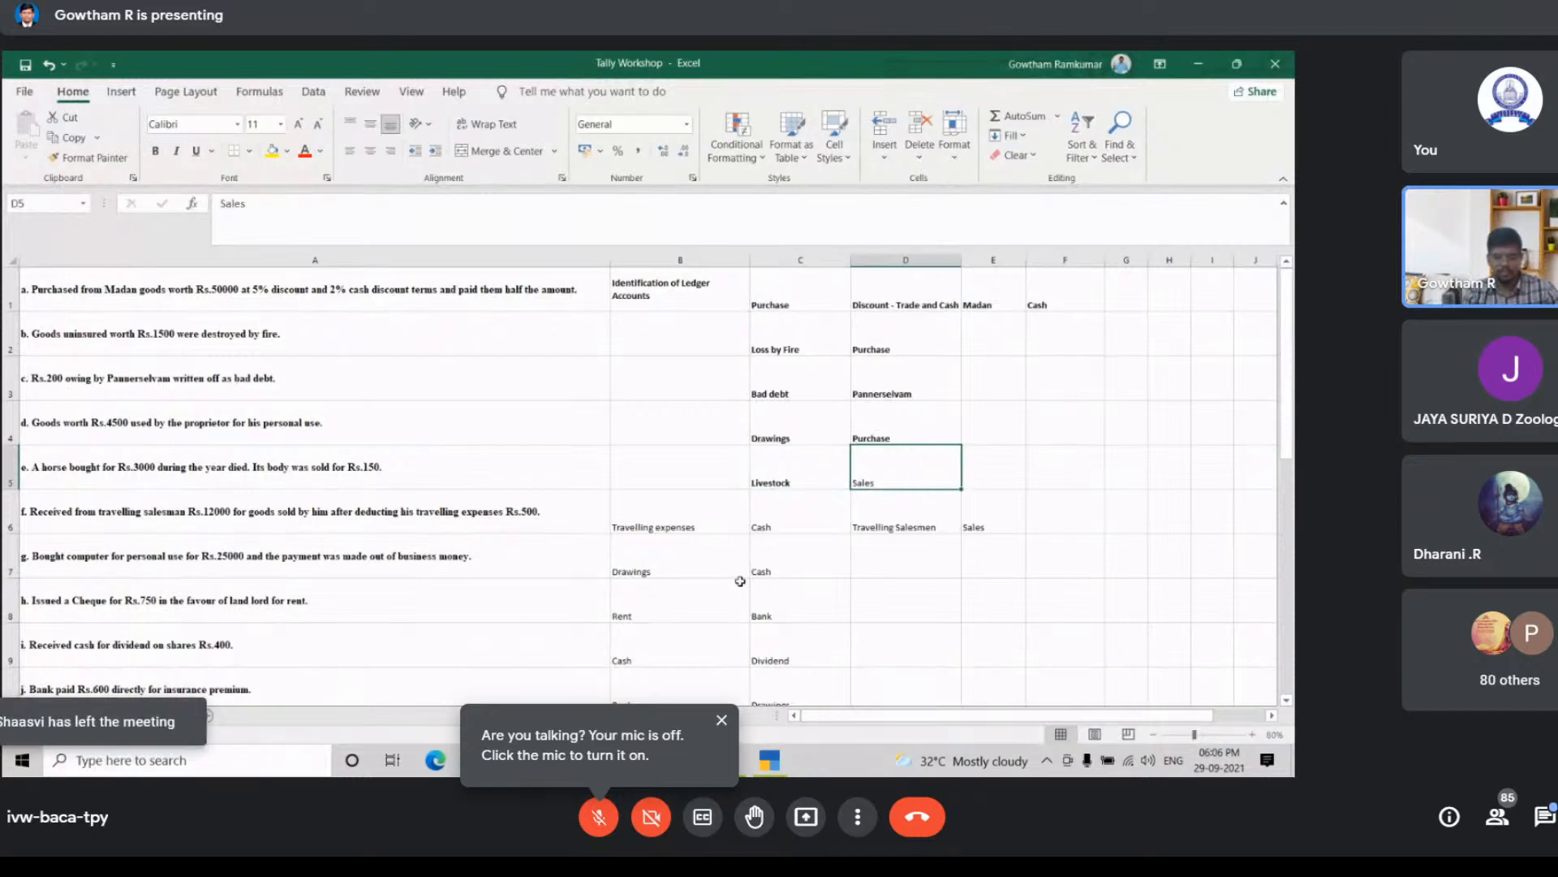
{"action": "key", "text": "Down"}
{"action": "key", "text": "Left"}
{"action": "key", "text": "Left"}
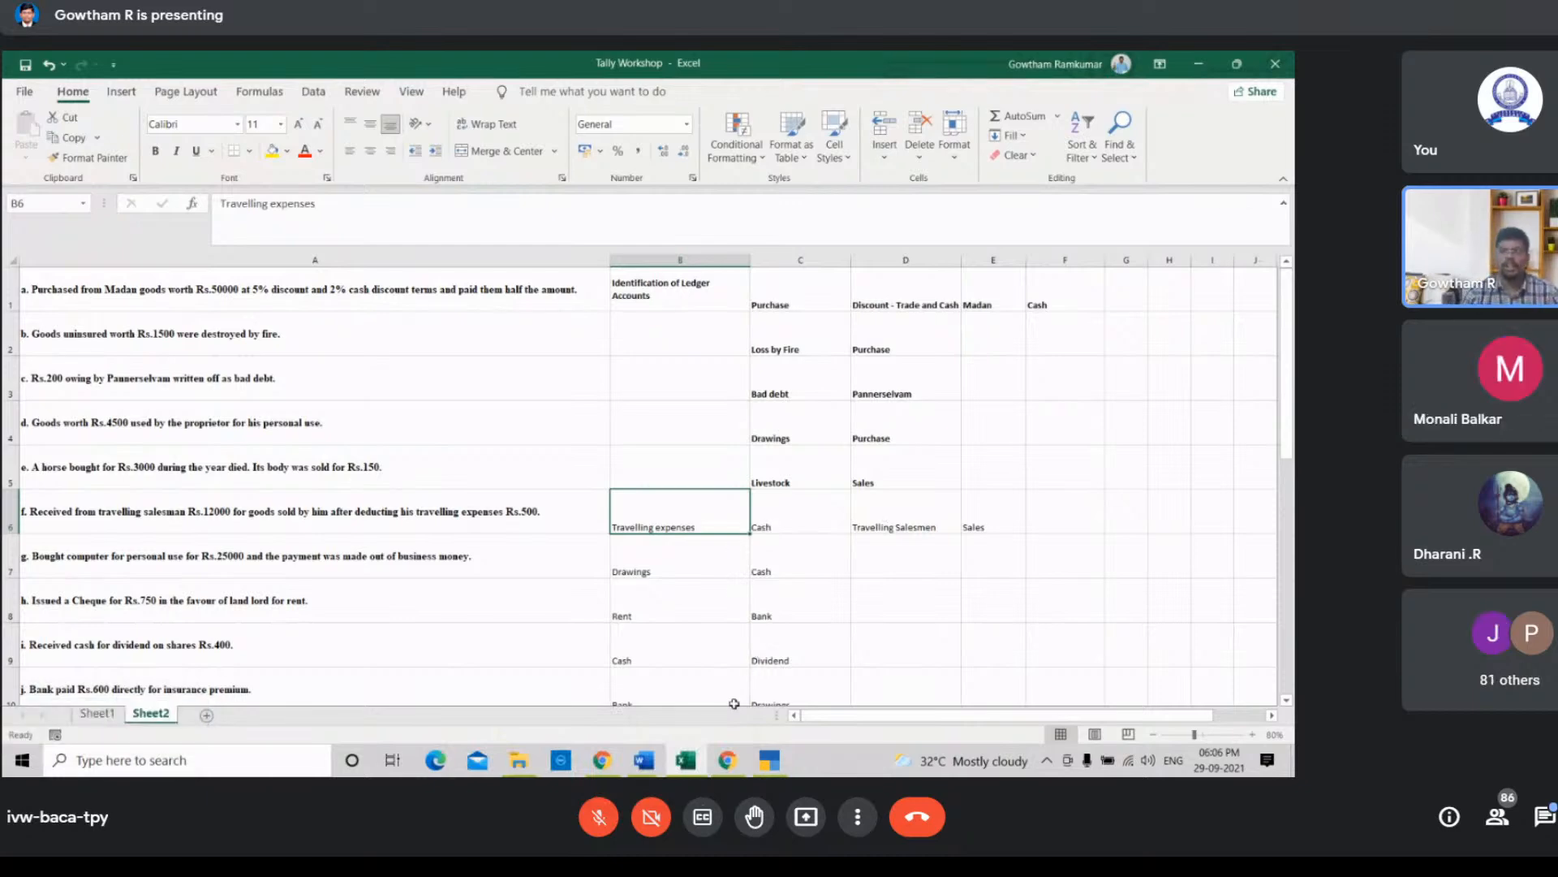
Step: Create a Travelling Expenses ledger under the Indirect Expenses group and accept it
{"action": "left_click", "coordinate": [728, 761]}
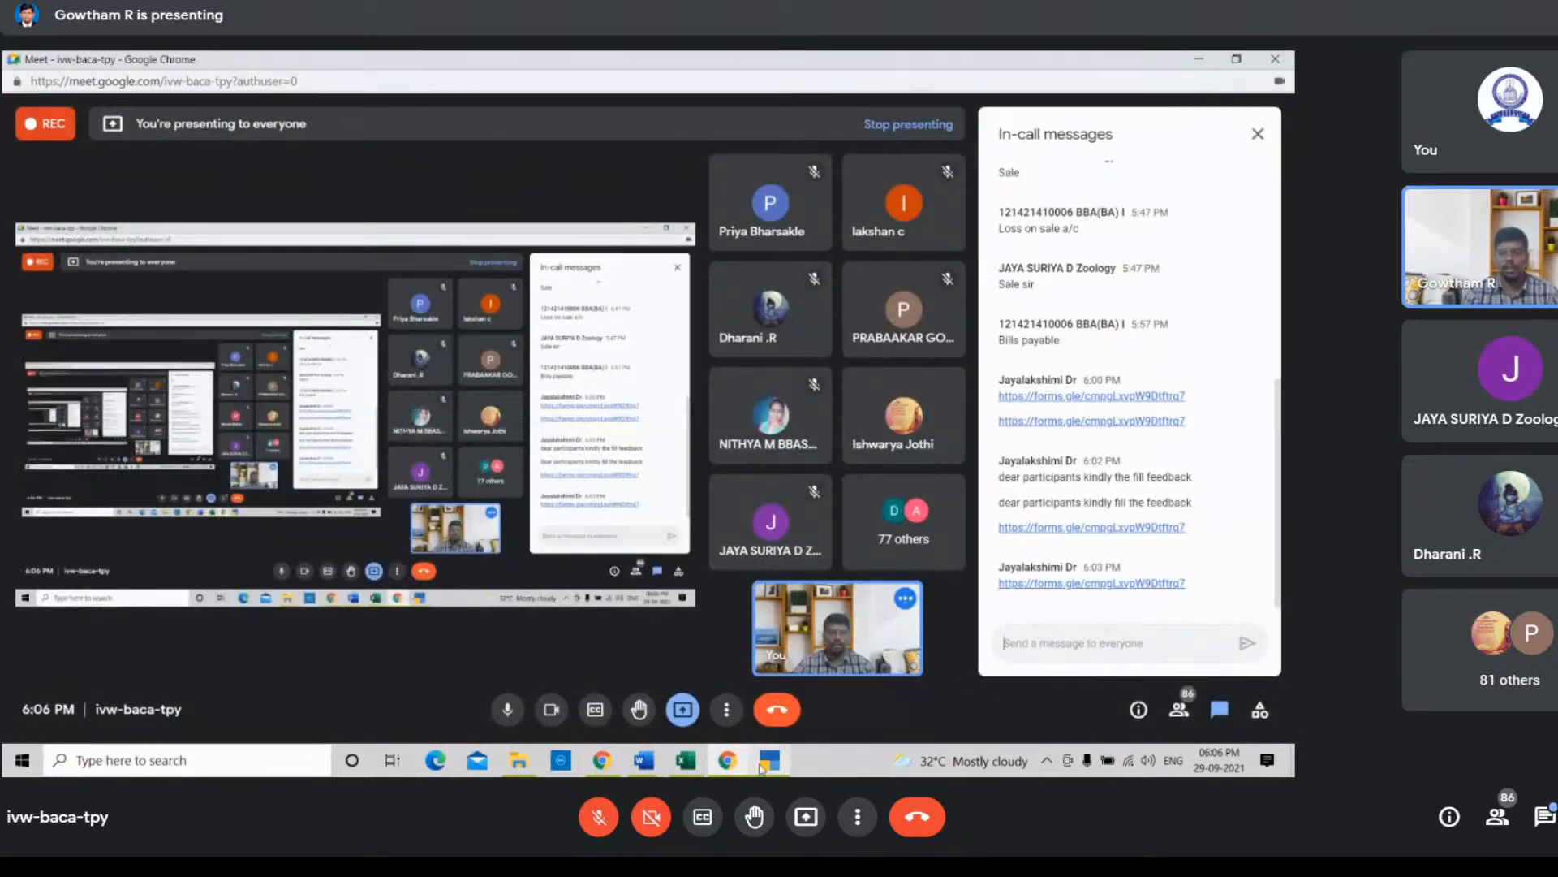
{"action": "left_click", "coordinate": [764, 763]}
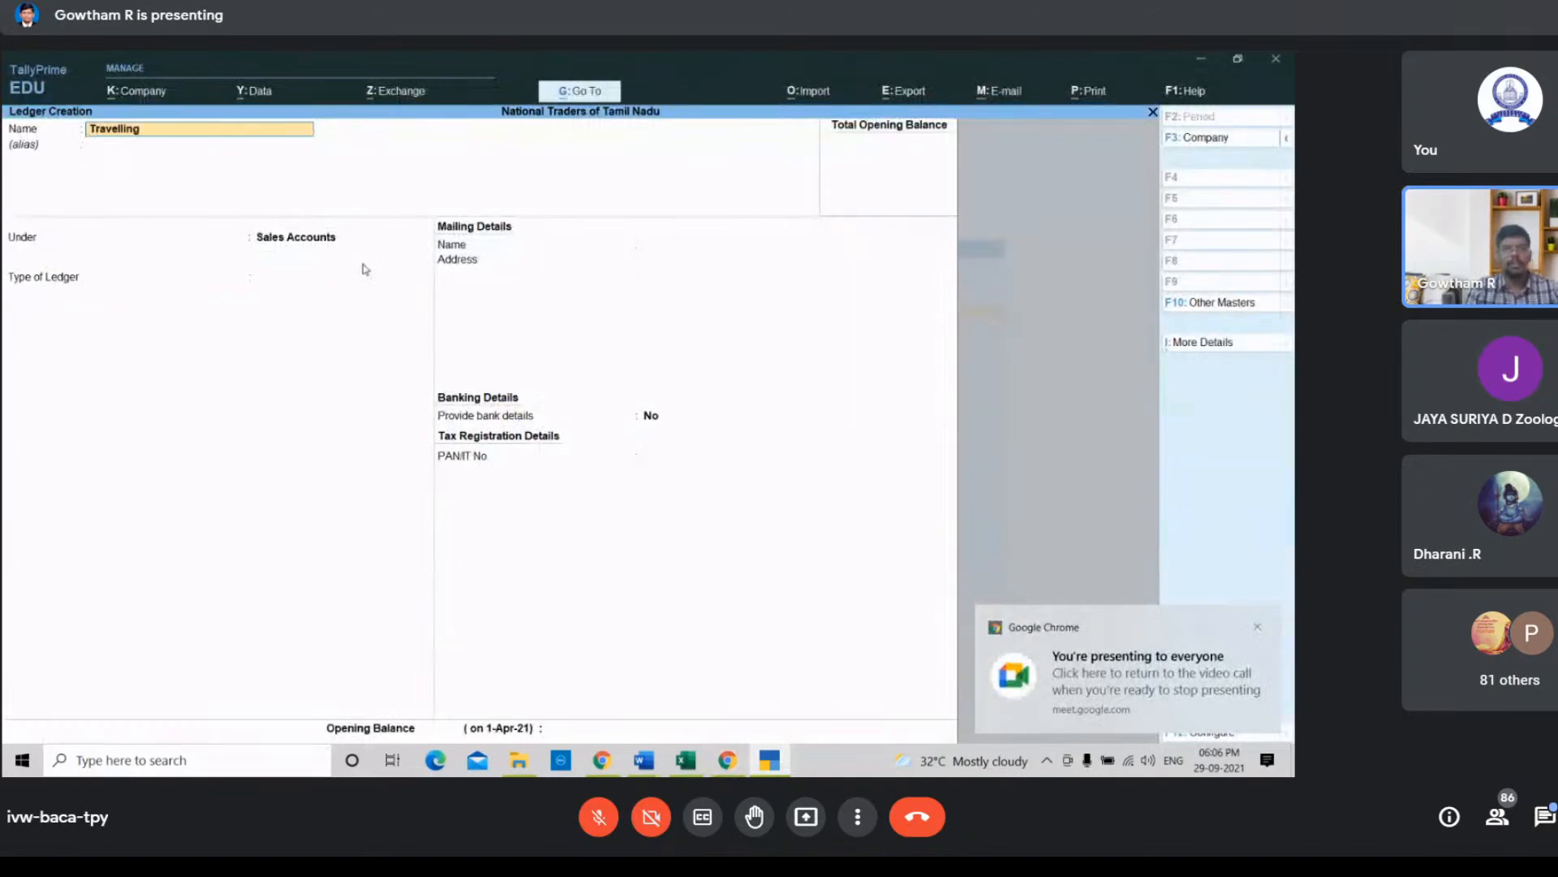
{"action": "type", "text": "xpenses"}
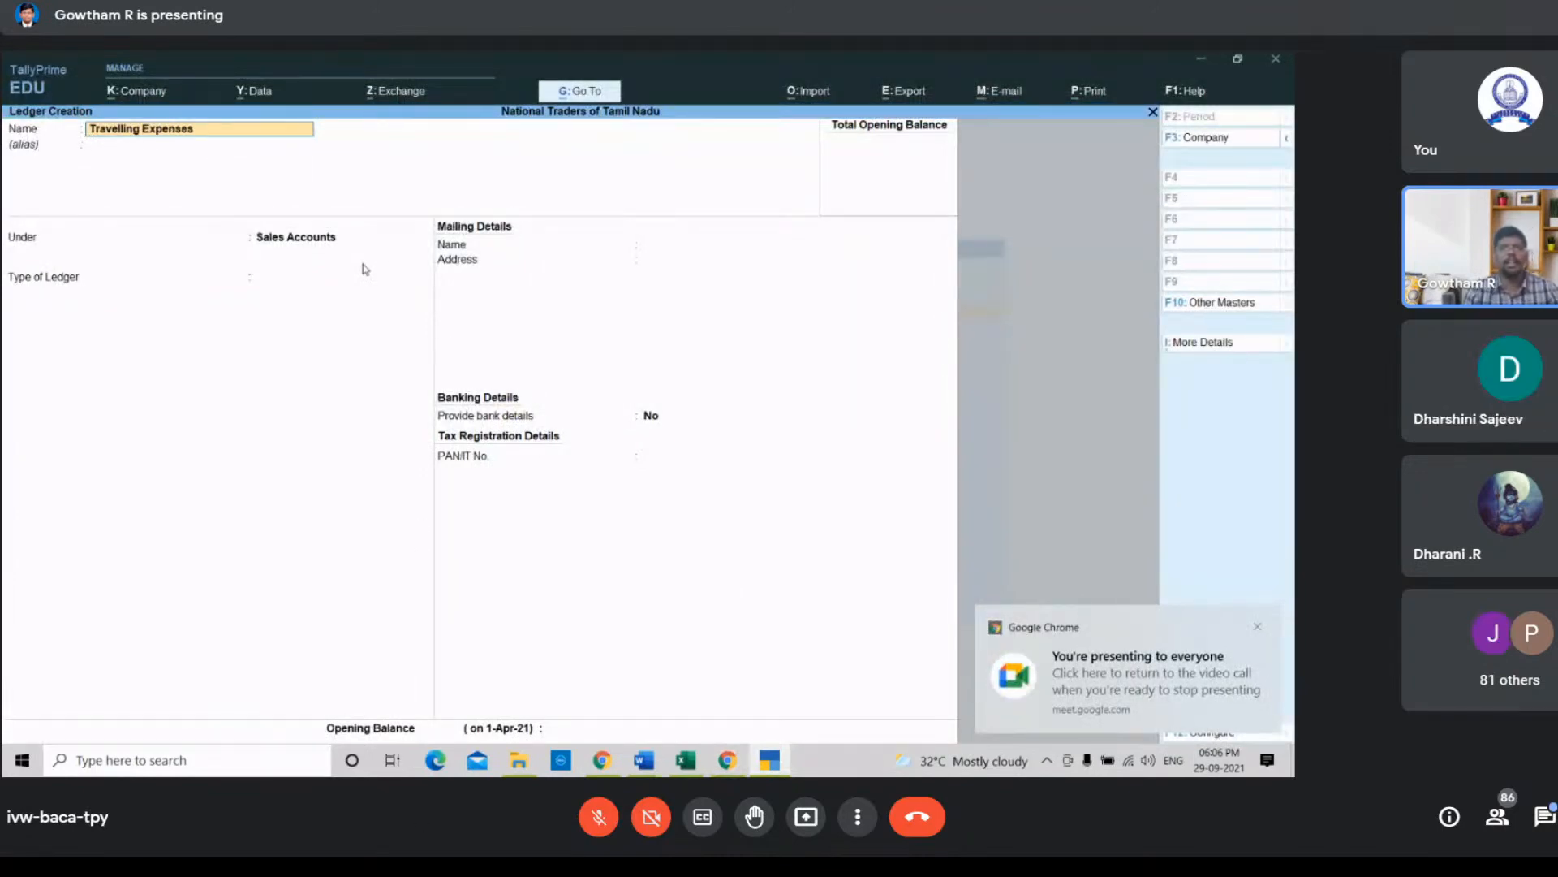
{"action": "key", "text": "Return"}
{"action": "key", "text": "Return"}
{"action": "key", "text": "Return"}
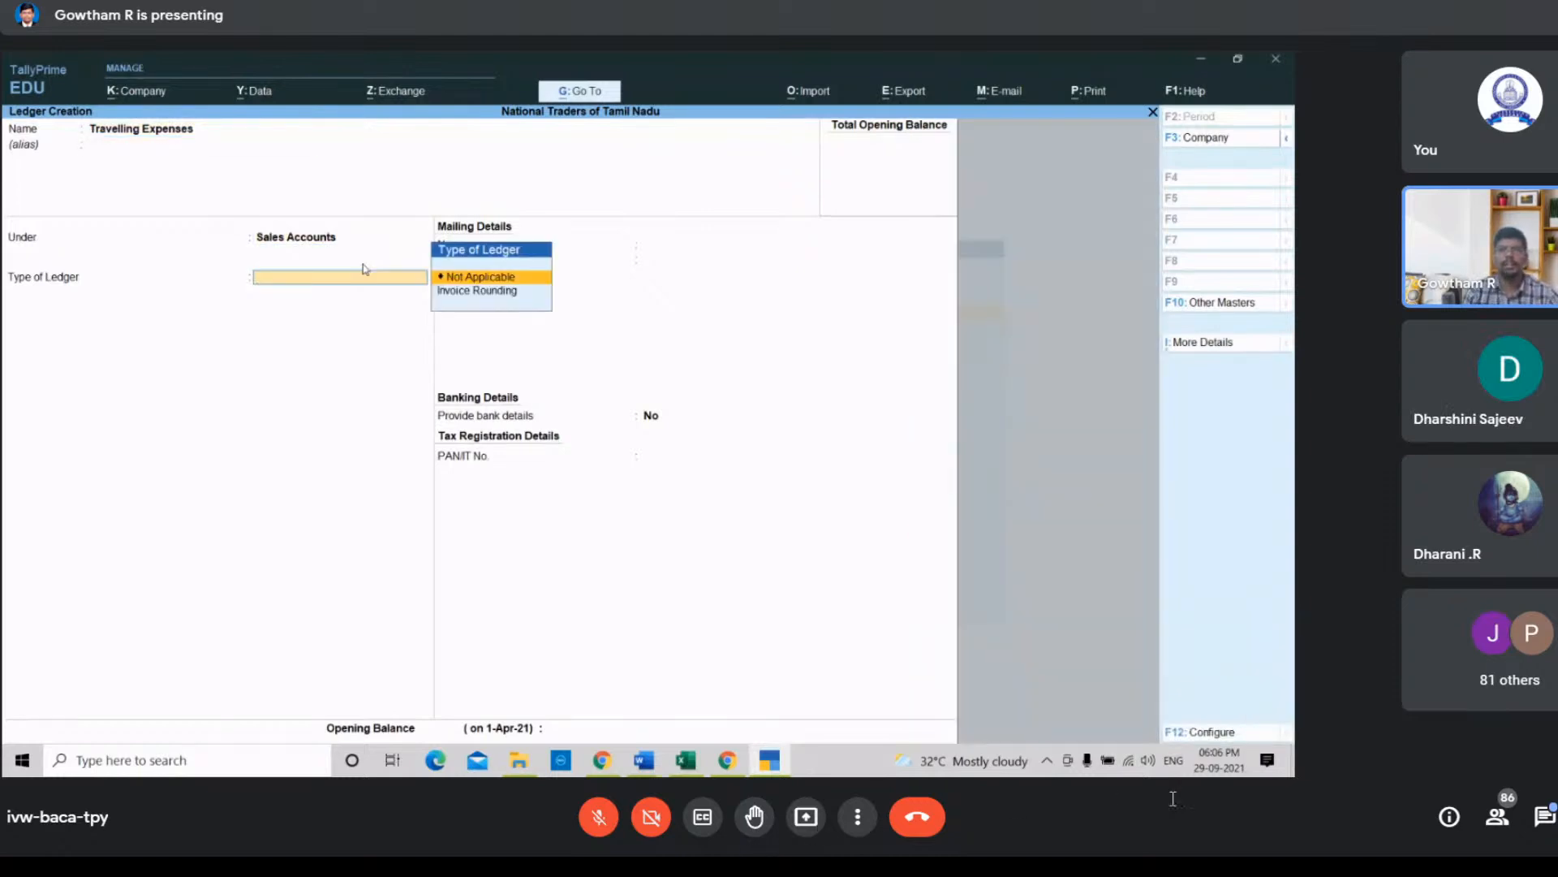
{"action": "left_click", "coordinate": [323, 241]}
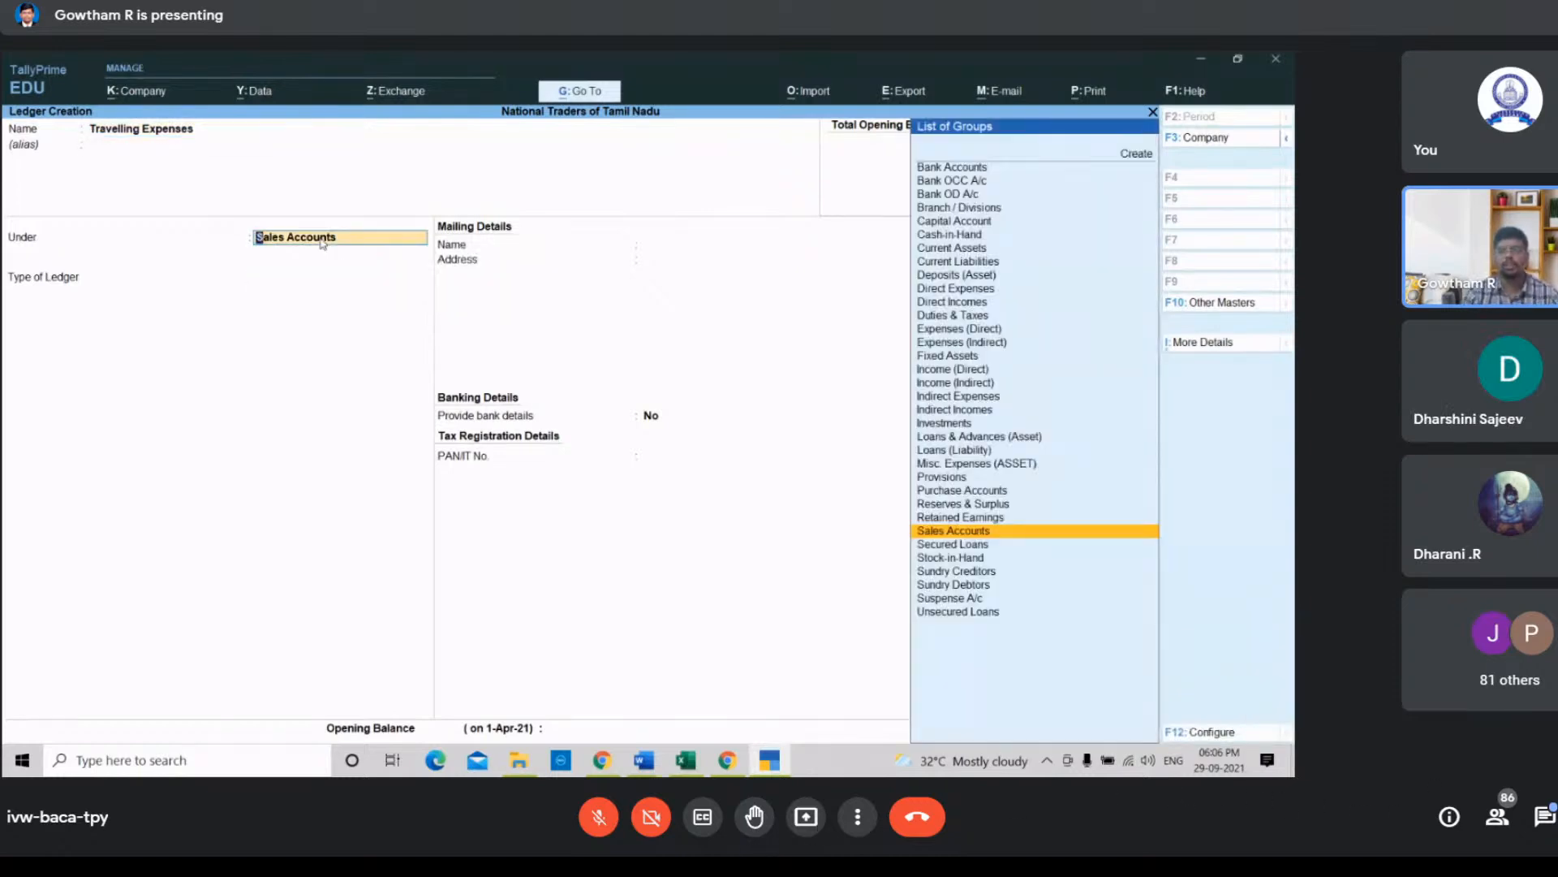
{"action": "key", "text": "Up"}
{"action": "key", "text": "Down"}
{"action": "key", "text": "Down"}
{"action": "key", "text": "Down"}
{"action": "key", "text": "Up"}
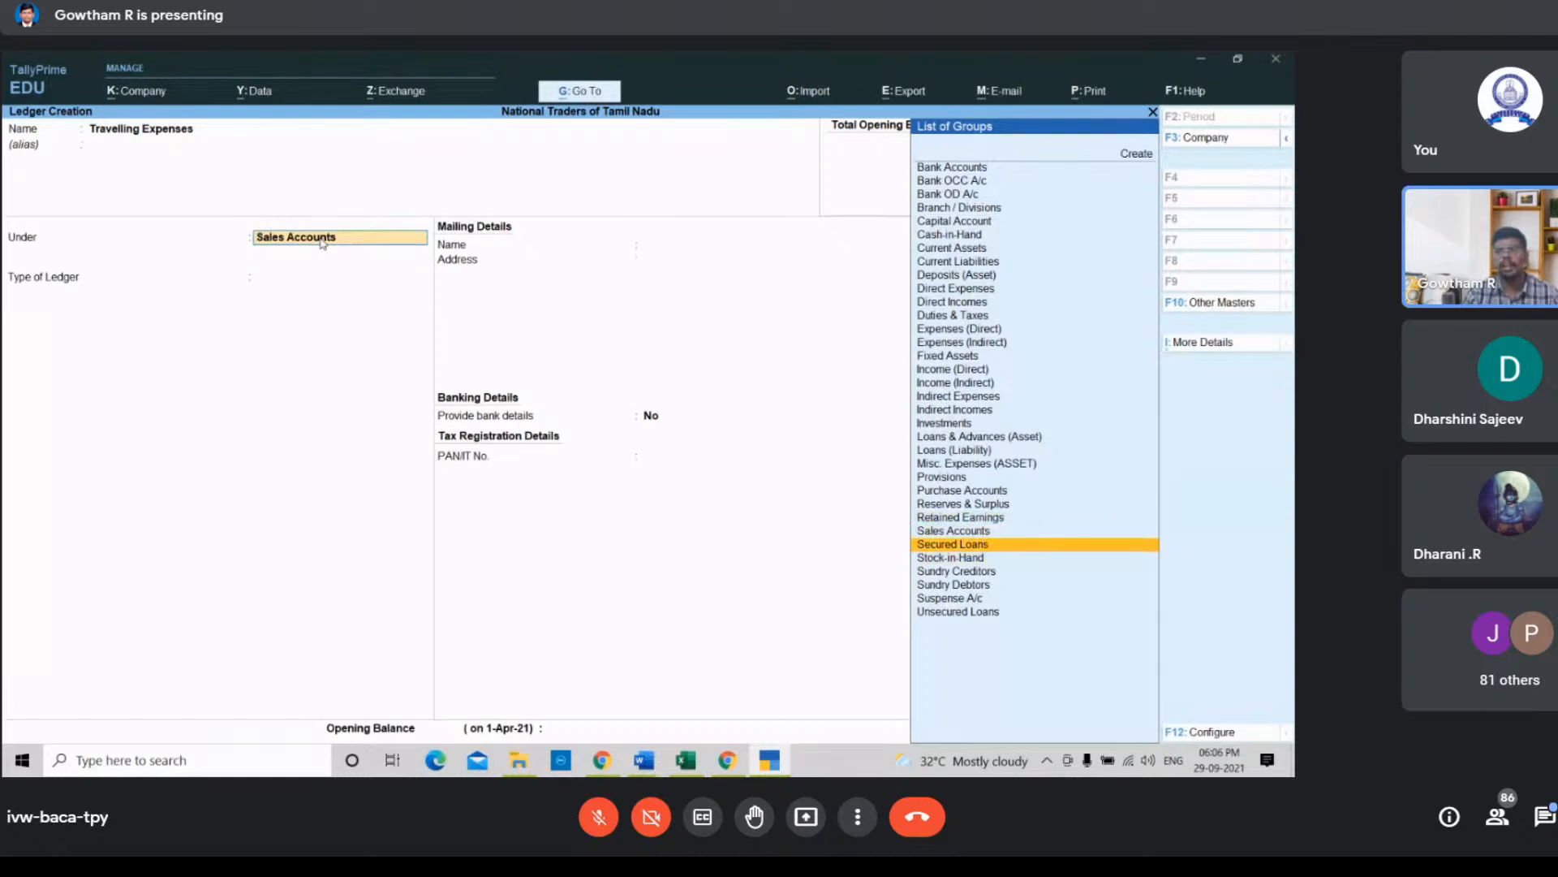
{"action": "key", "text": "Up"}
{"action": "key", "text": "Up"}
{"action": "key", "text": "Up"}
{"action": "key", "text": "Up"}
{"action": "key", "text": "Up"}
{"action": "key", "text": "Up"}
{"action": "key", "text": "Up"}
{"action": "key", "text": "Up"}
{"action": "key", "text": "Up"}
{"action": "key", "text": "Up"}
{"action": "key", "text": "Up"}
{"action": "key", "text": "Return"}
{"action": "key", "text": "Return"}
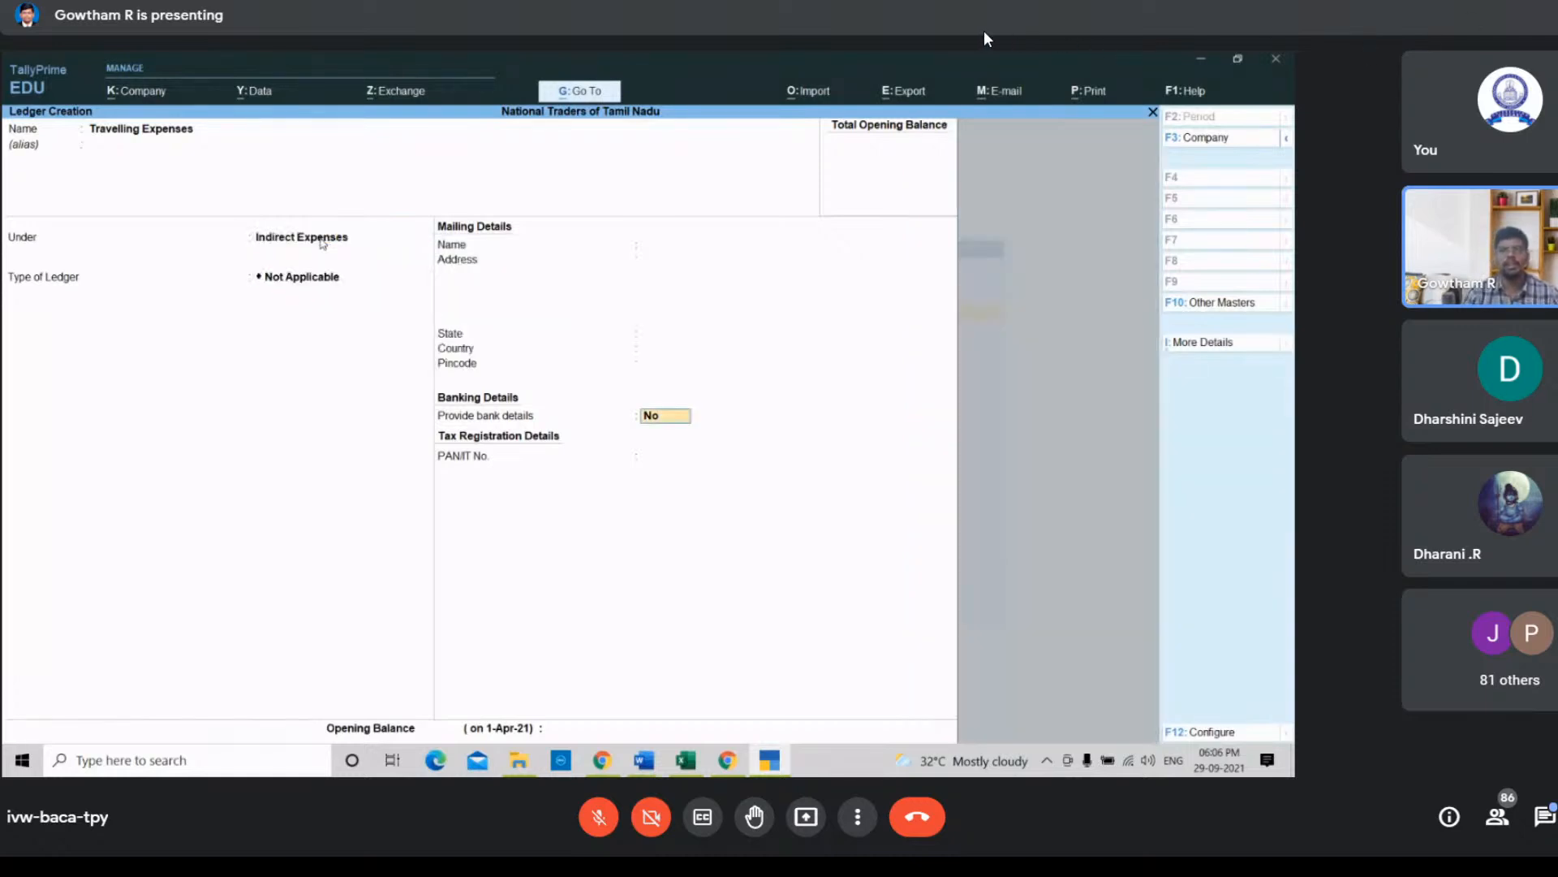
{"action": "key", "text": "Return"}
{"action": "key", "text": "Return"}
{"action": "key", "text": "Return"}
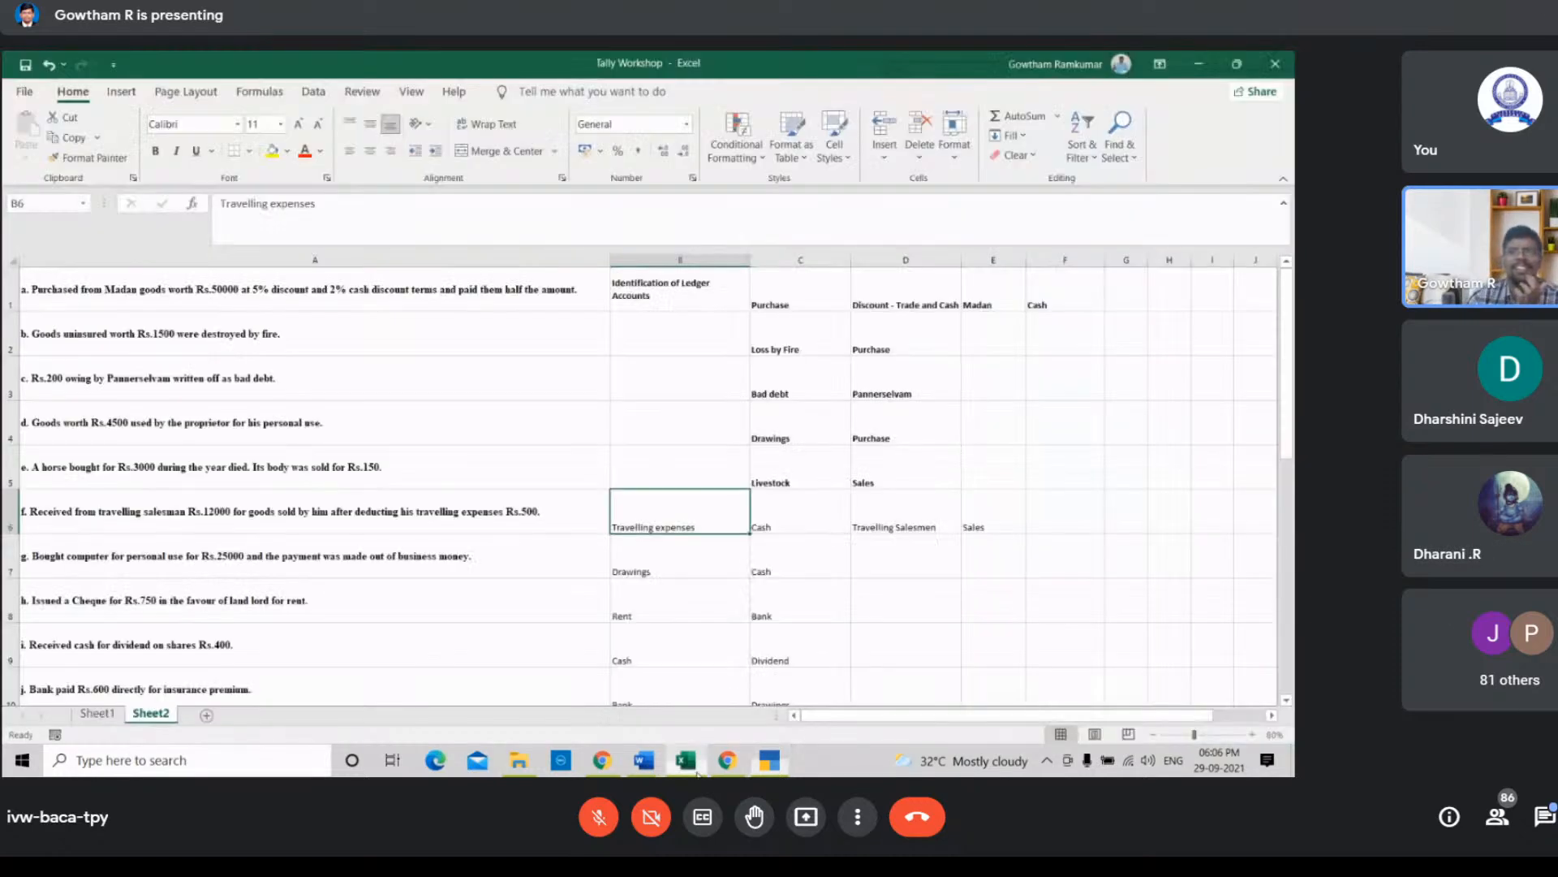
Step: In the spreadsheet, bold the Travelling expenses, Cash and Sales names for the travelling salesman transaction
{"action": "left_click", "coordinate": [686, 759]}
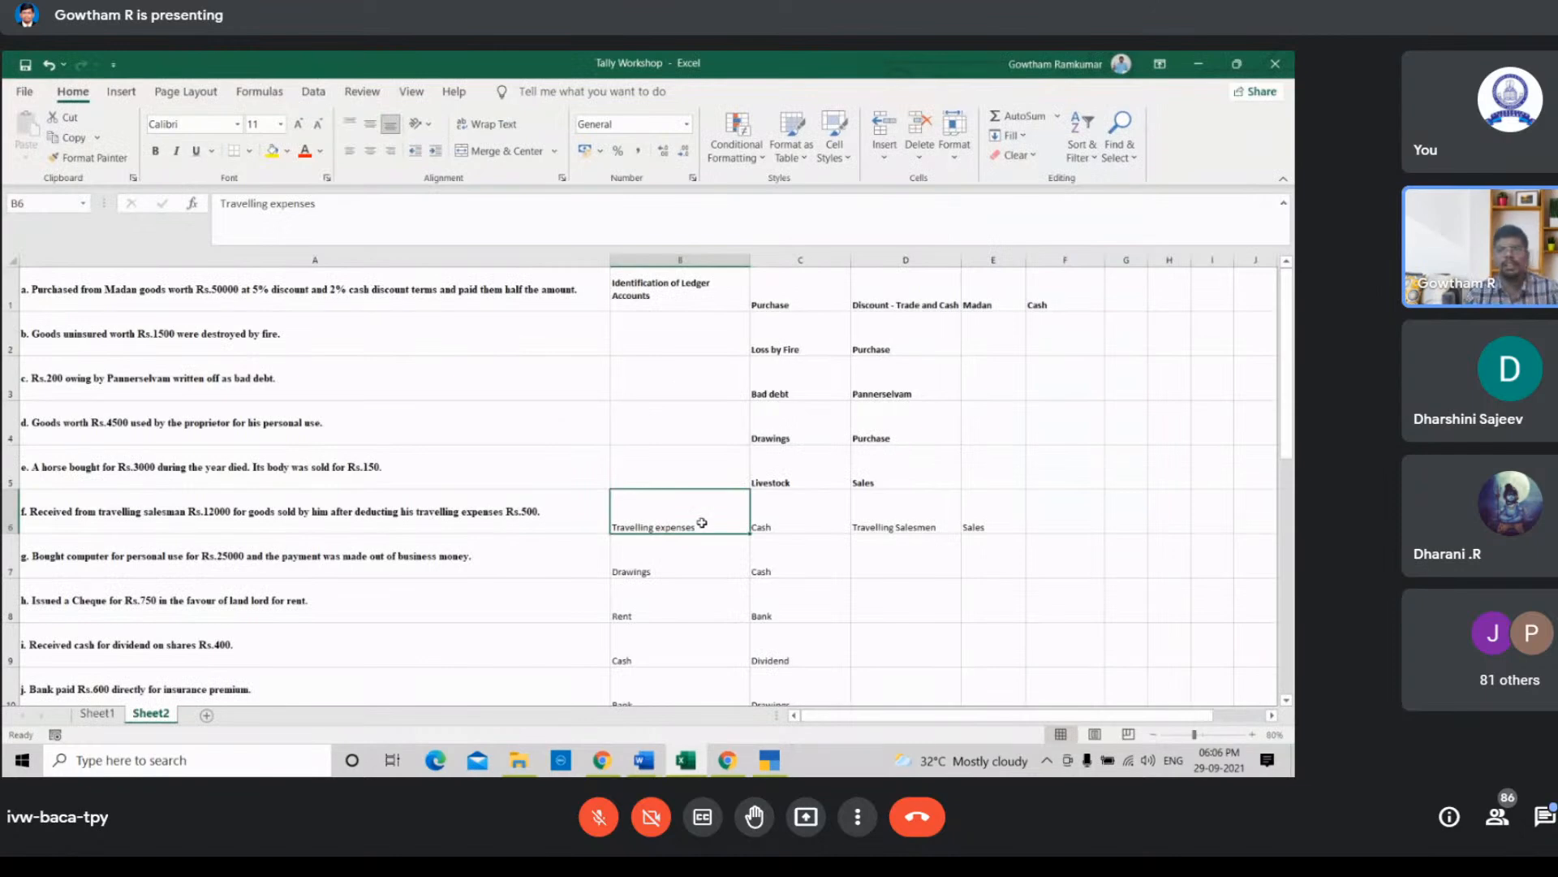
{"action": "key", "text": "ctrl+b"}
{"action": "left_click", "coordinate": [790, 510]}
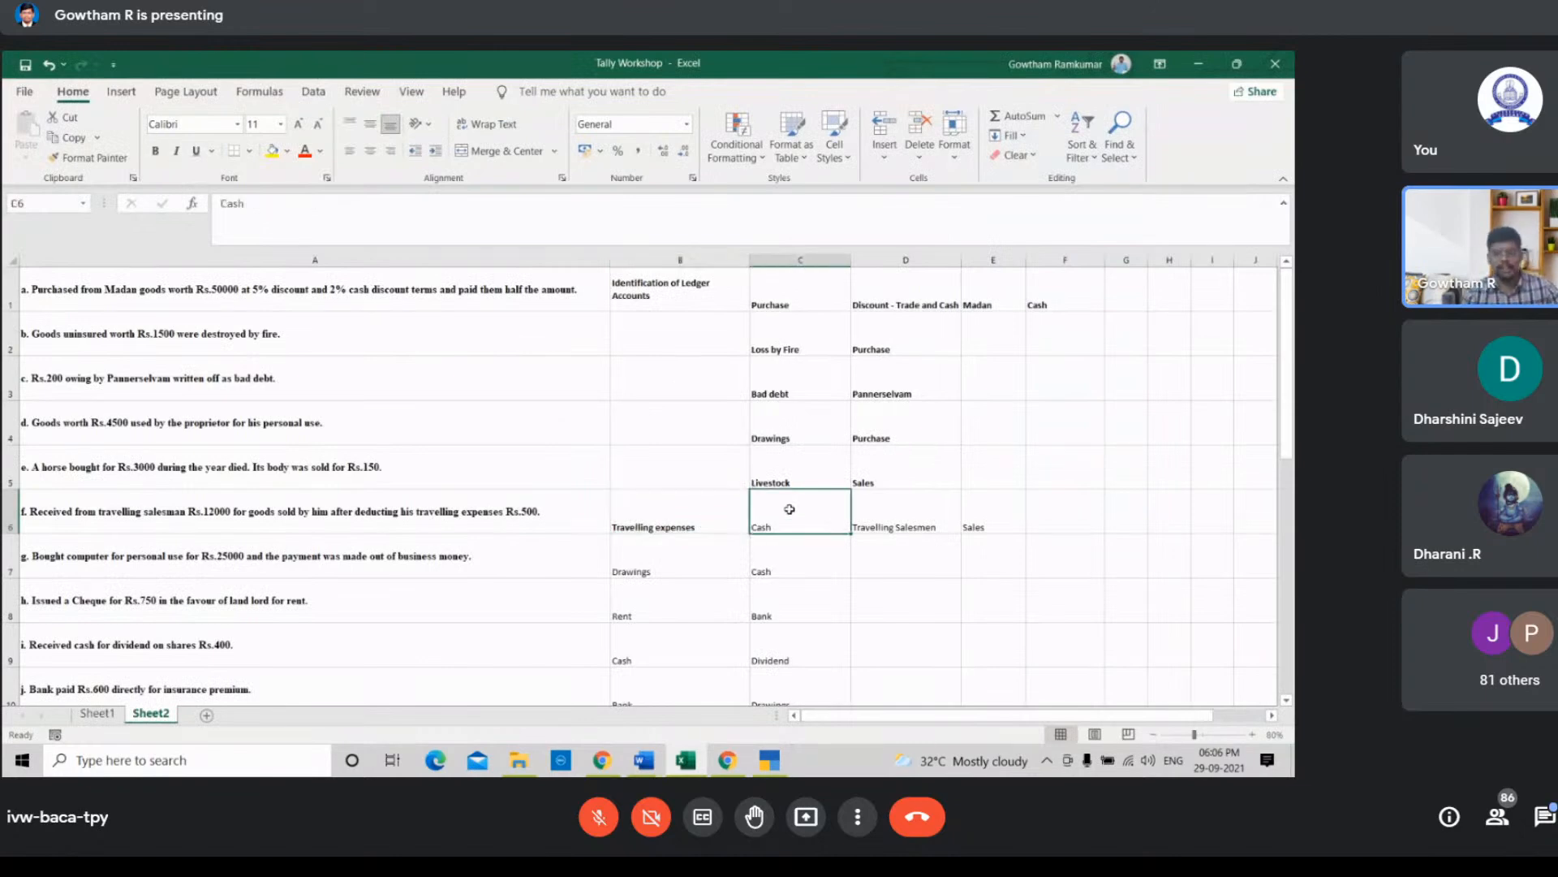
{"action": "key", "text": "ctrl+b"}
{"action": "left_click", "coordinate": [960, 511]}
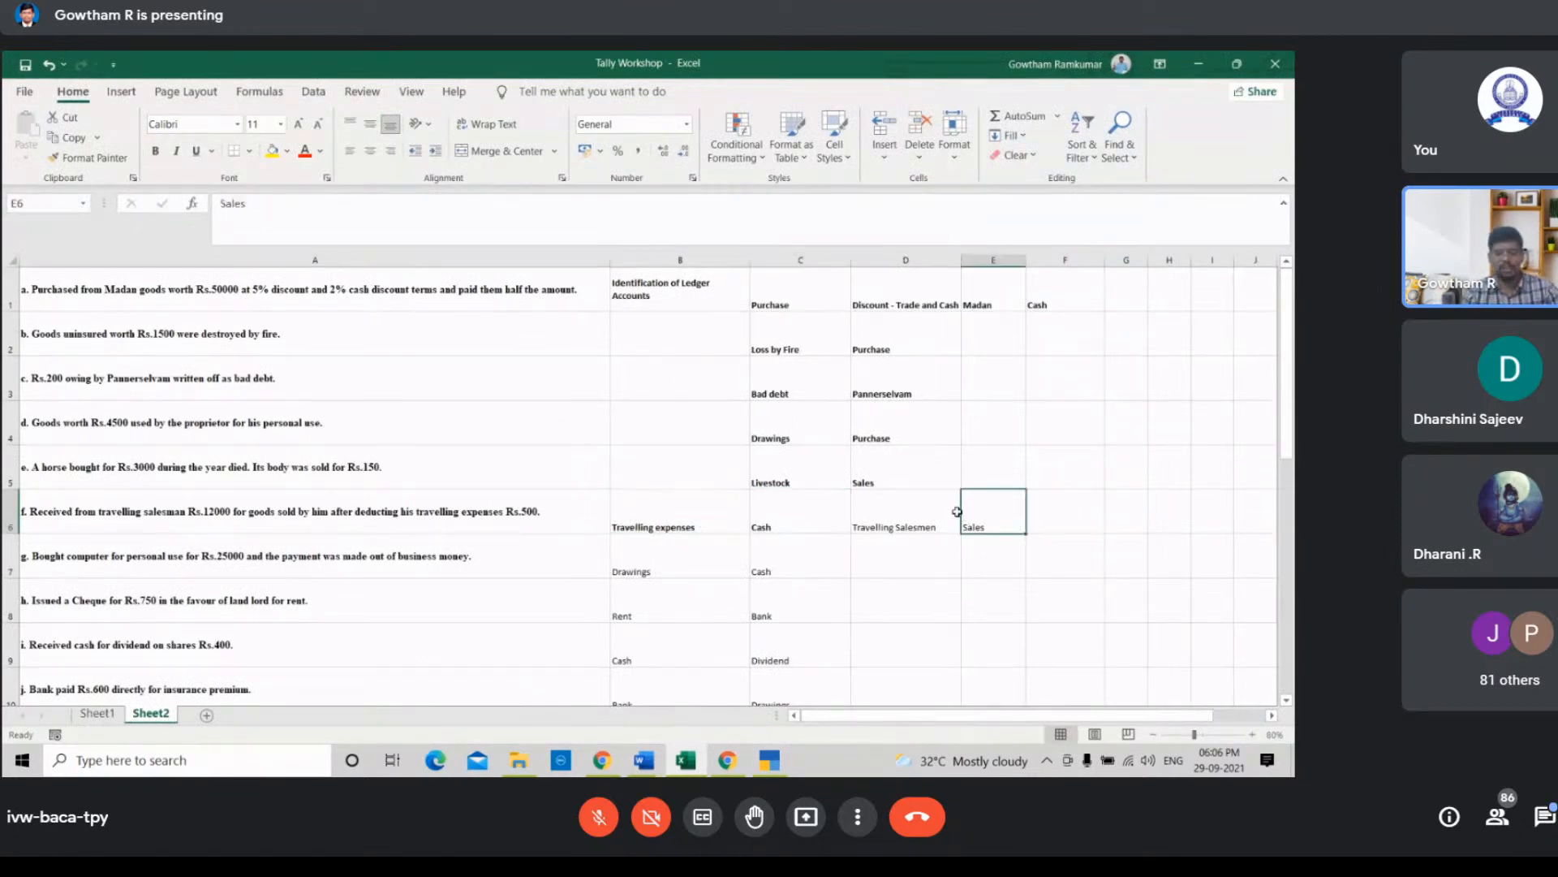
{"action": "key", "text": "ctrl+b"}
Step: Bold the Drawings and Cash names for the computer transaction and select the Rent entry
{"action": "scroll", "coordinate": [748, 534], "scroll_direction": "down", "scroll_amount": 1}
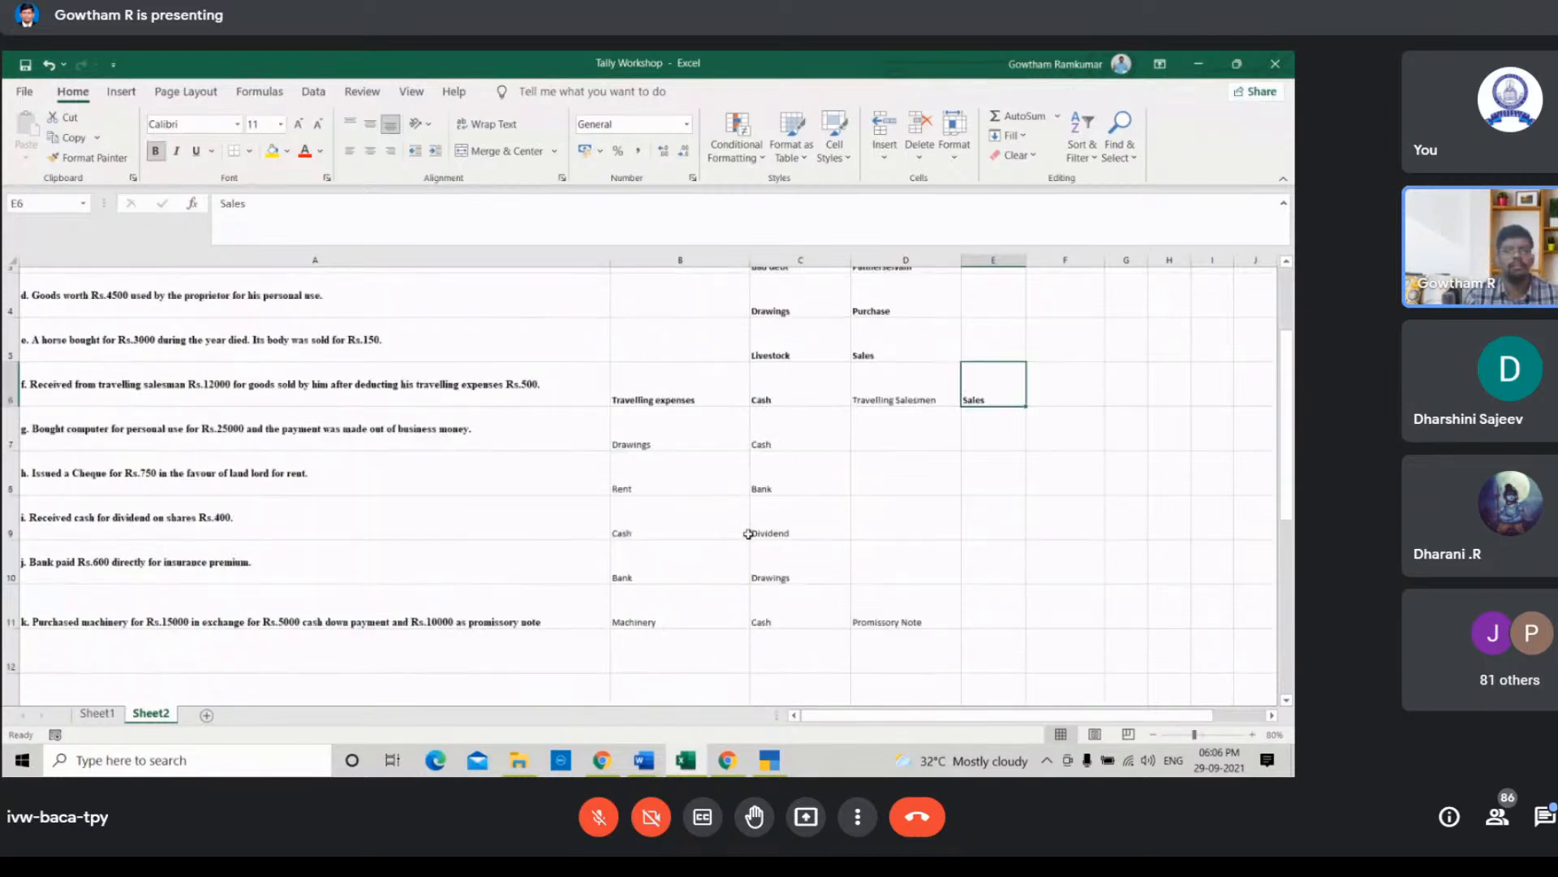
{"action": "left_click", "coordinate": [699, 437]}
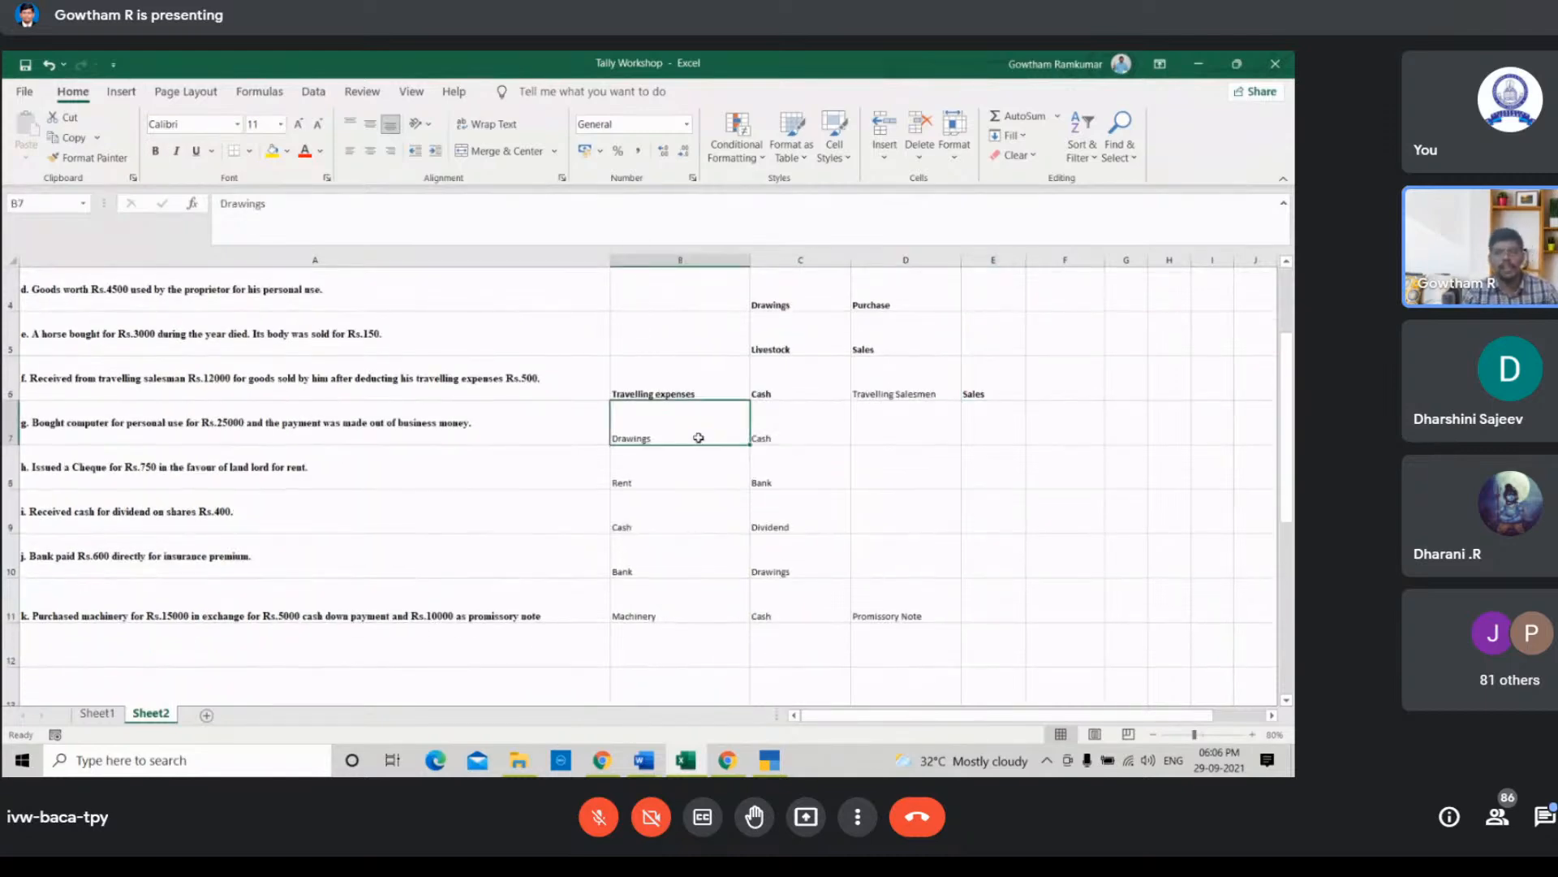
{"action": "key", "text": "ctrl+b"}
{"action": "left_click", "coordinate": [778, 438]}
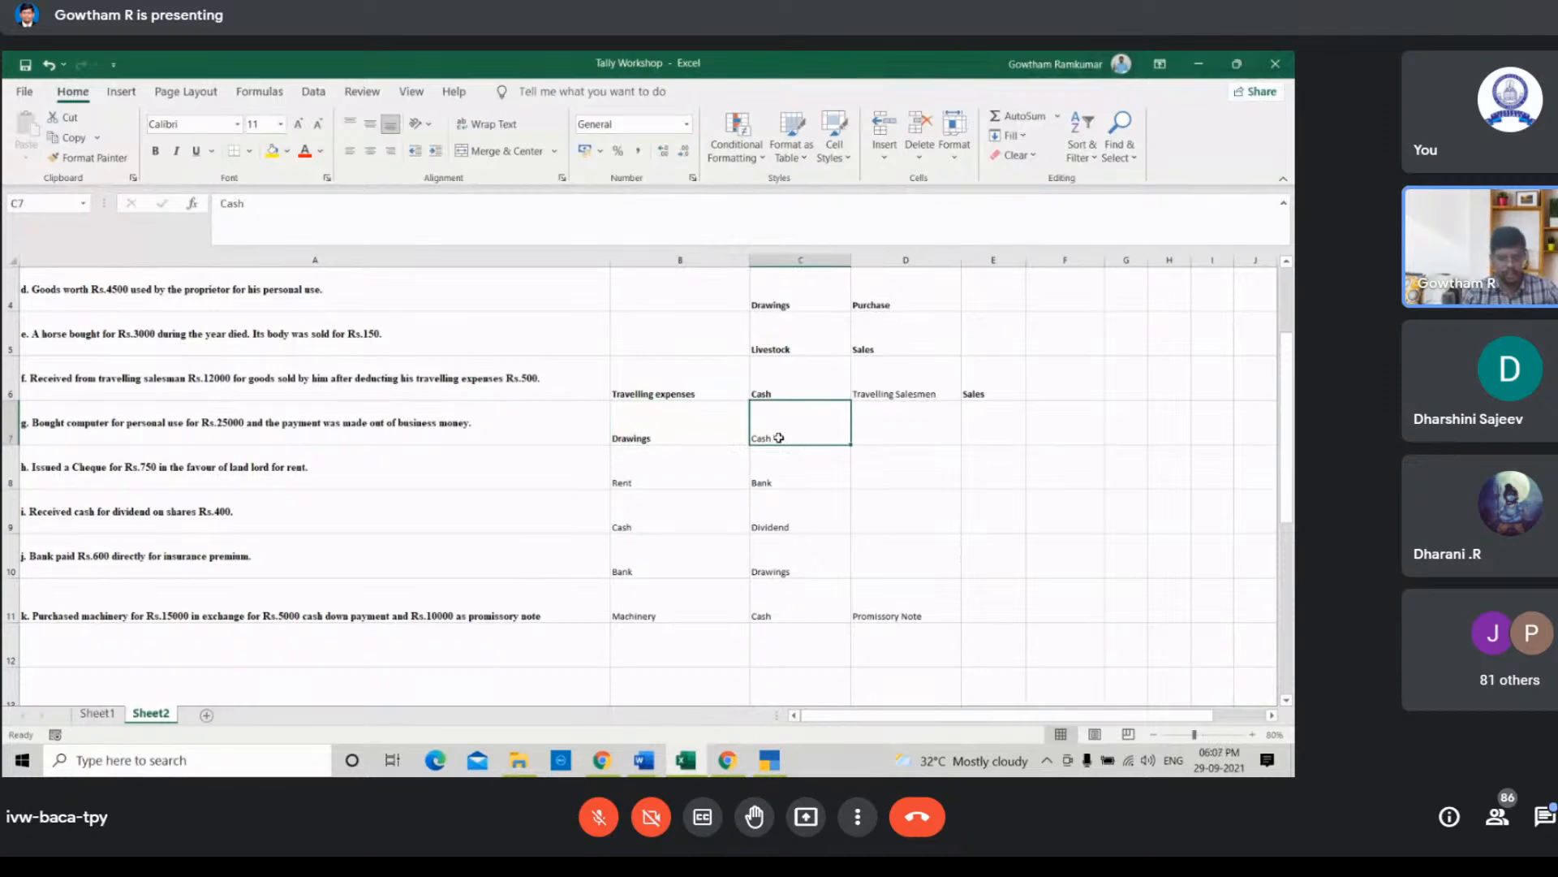
{"action": "key", "text": "ctrl+b"}
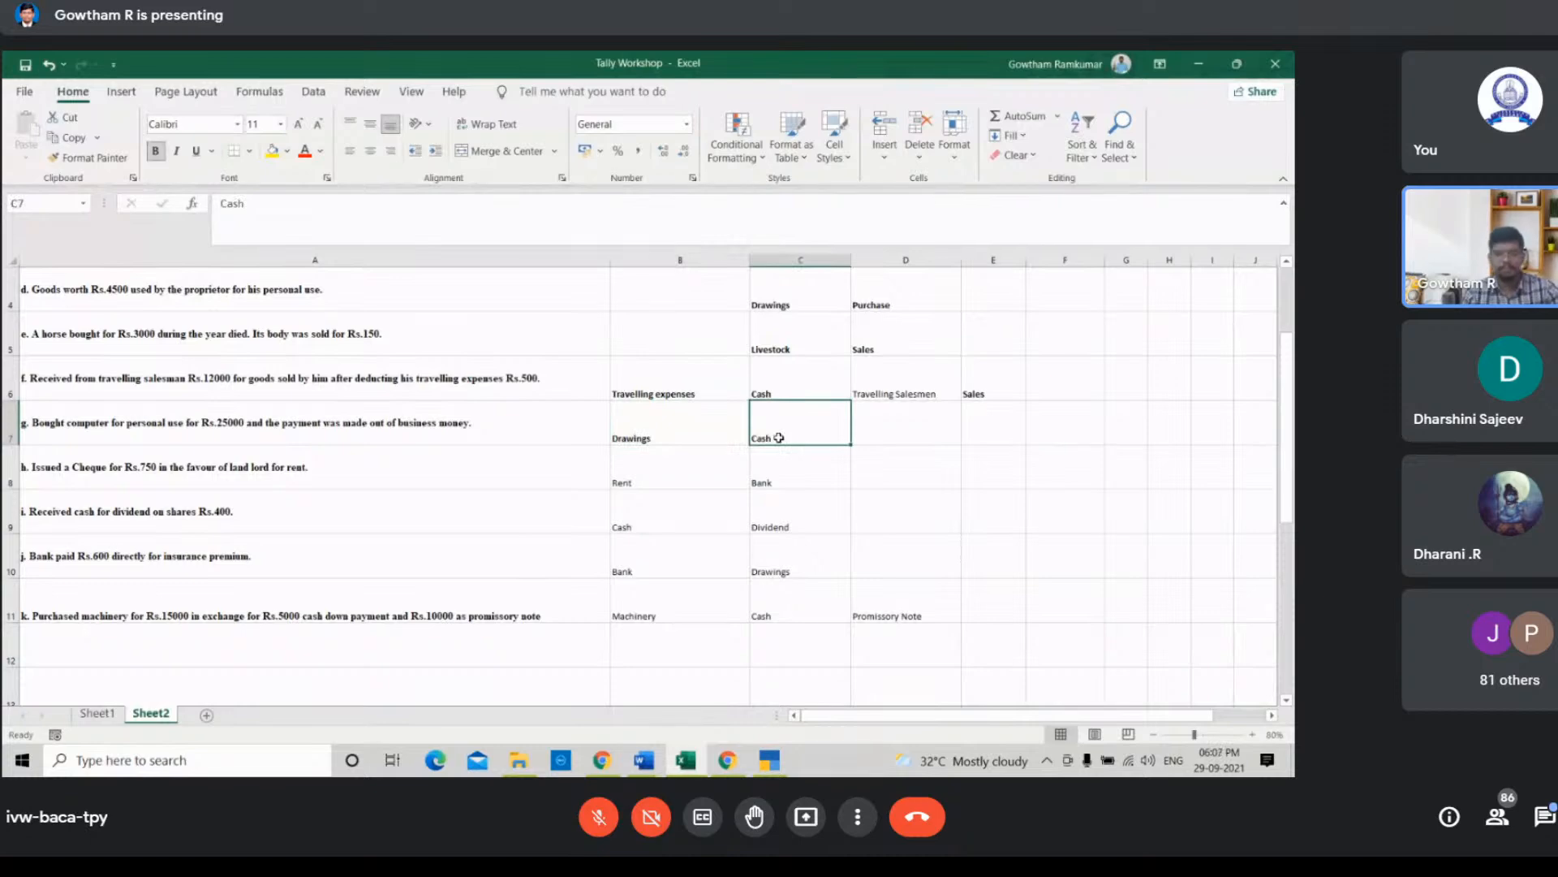
{"action": "left_click", "coordinate": [664, 474]}
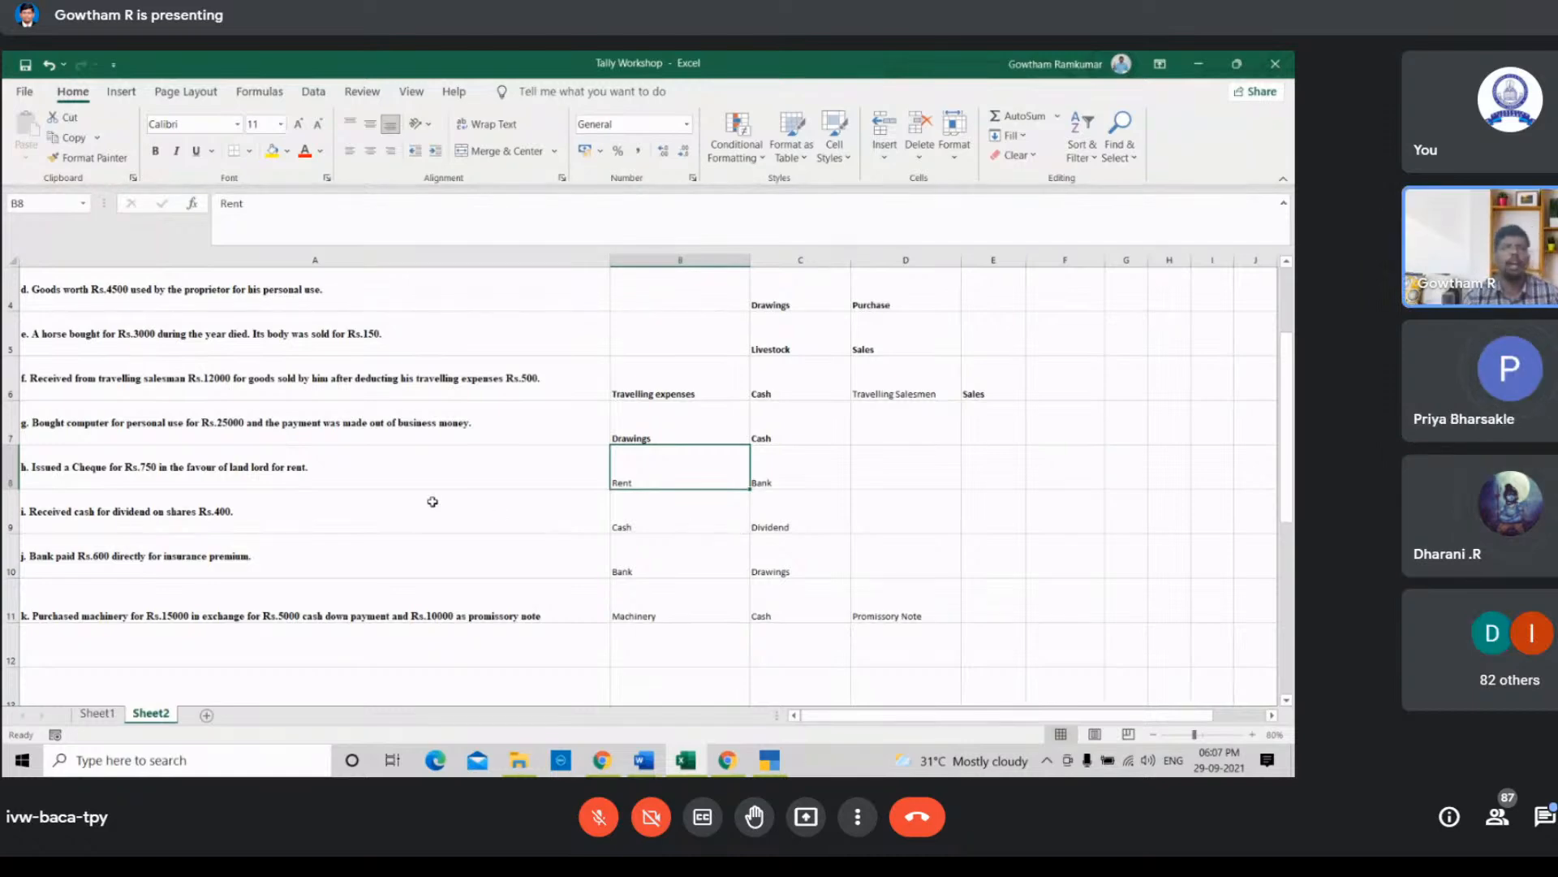
Step: Return to TallyPrime and create a Rent ledger under the Indirect Expenses group, accepting it
{"action": "left_click", "coordinate": [749, 757]}
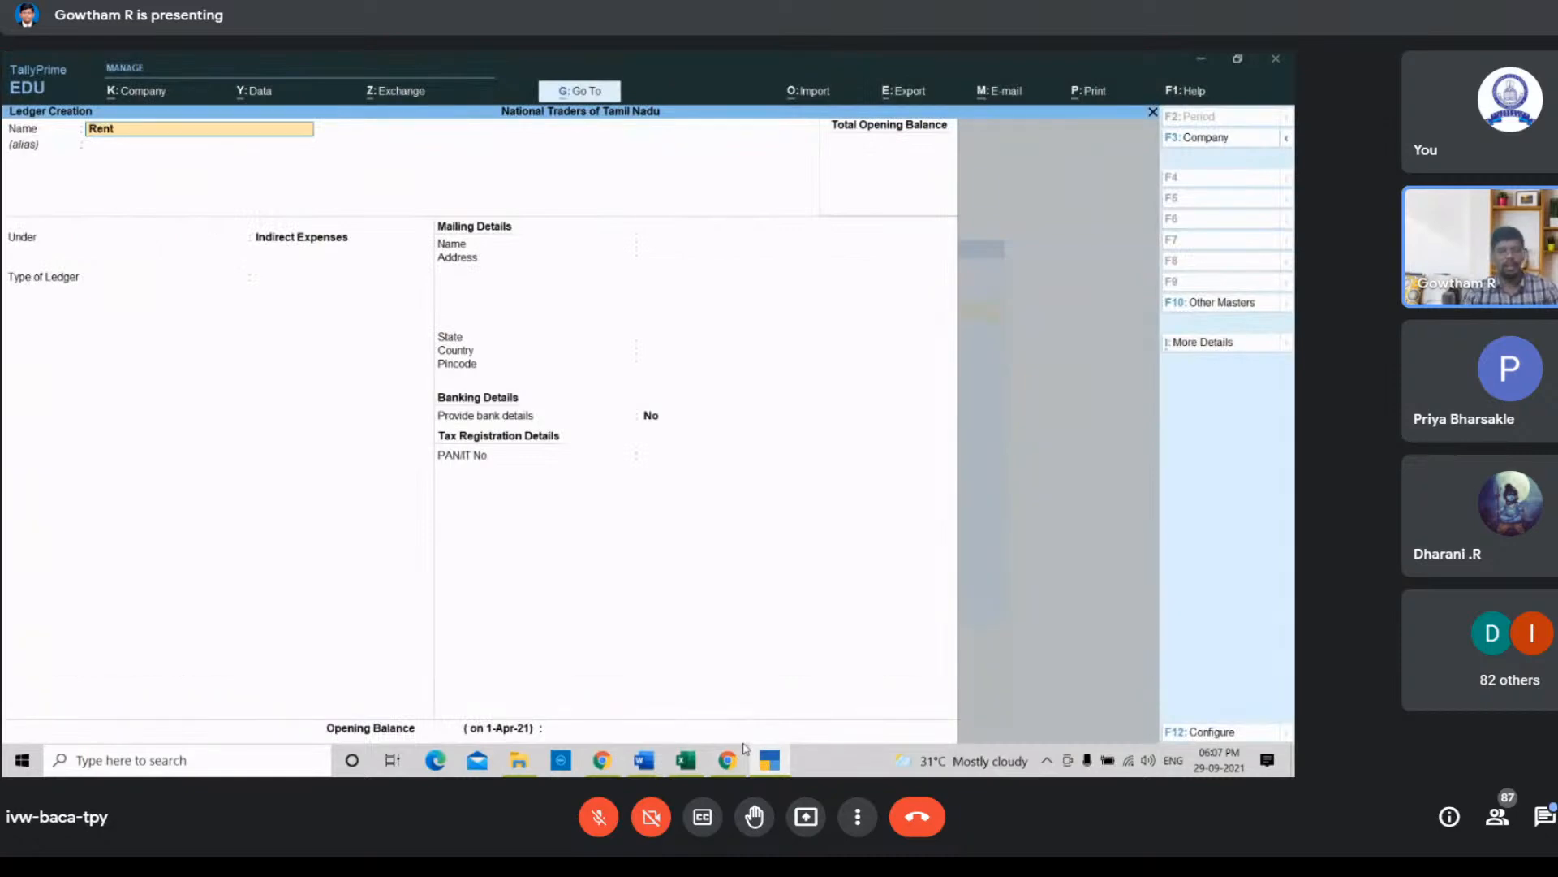
{"action": "key", "text": "Return"}
{"action": "key", "text": "Return"}
{"action": "key", "text": "Return"}
{"action": "key", "text": "Return"}
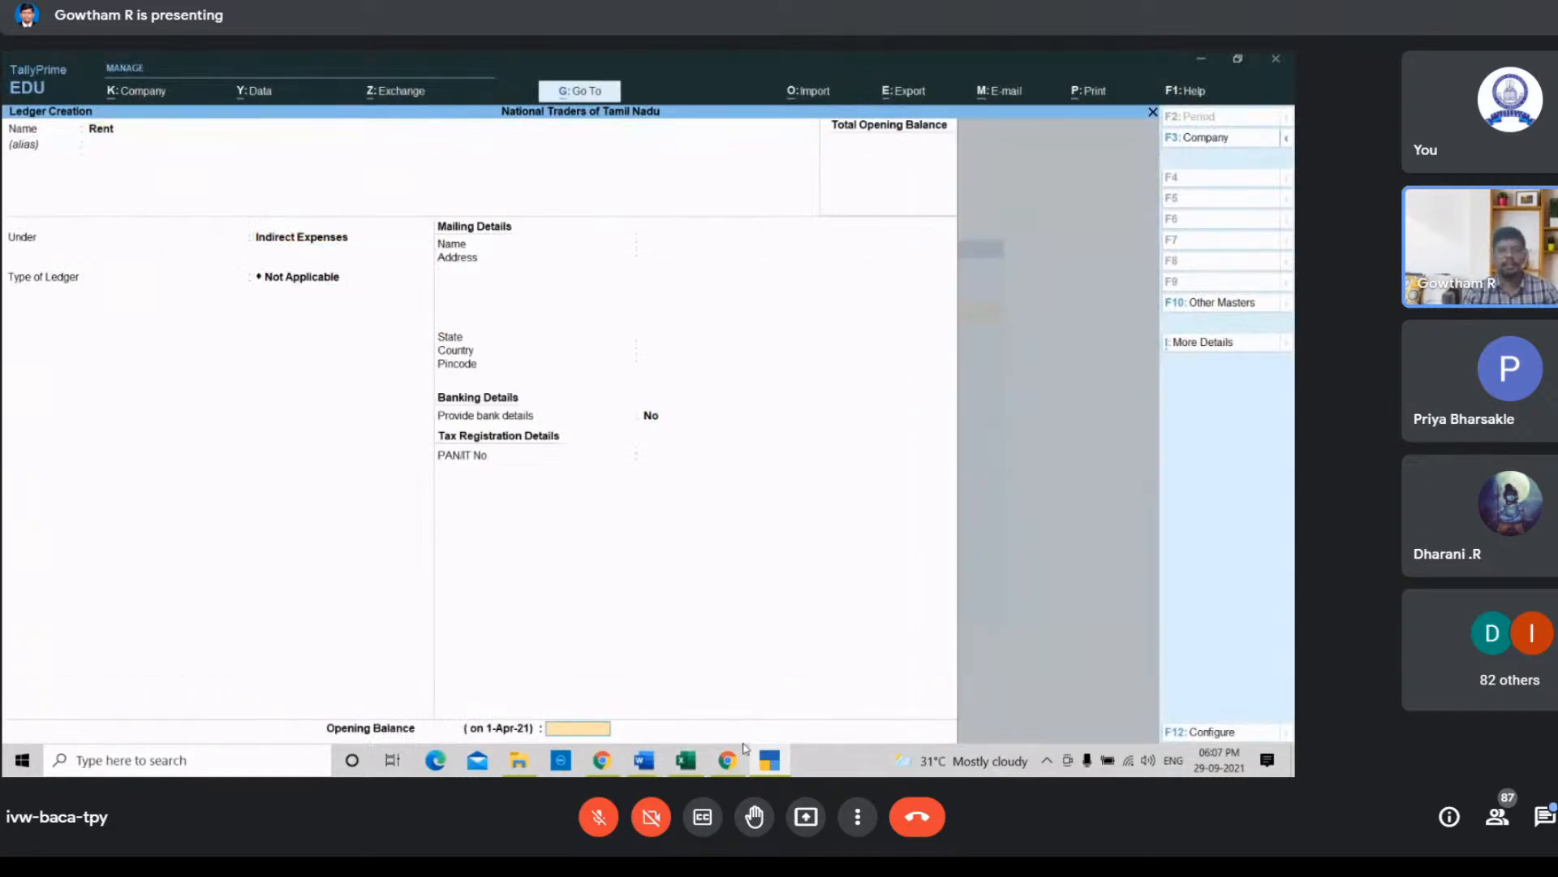
{"action": "key", "text": "Return"}
{"action": "key", "text": "Return"}
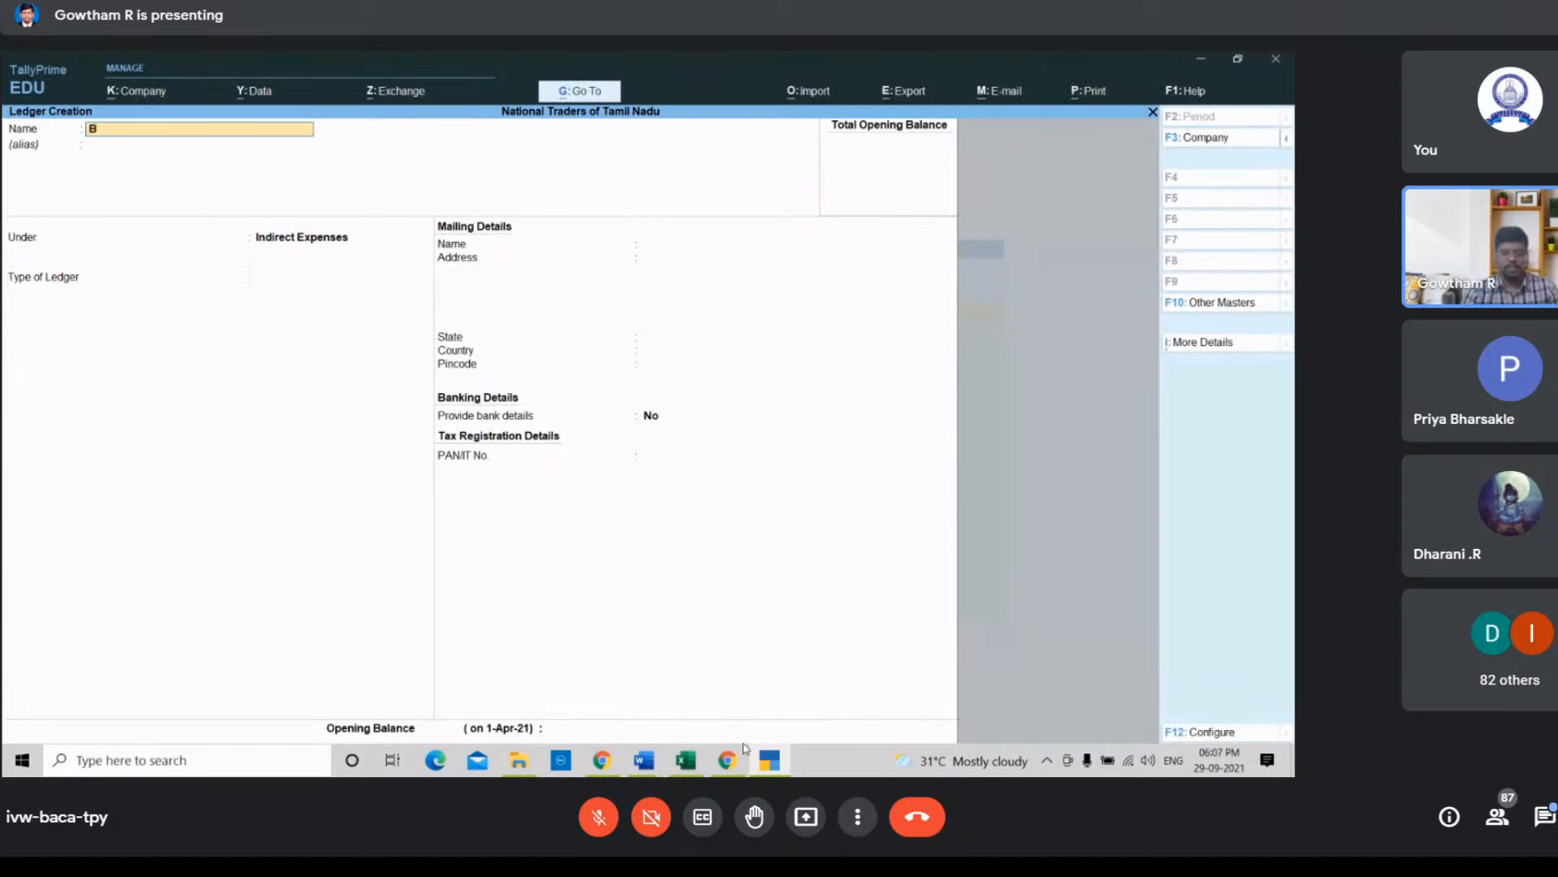
Step: Create a Bank ledger under the Bank Accounts group and accept it
{"action": "key", "text": "Return"}
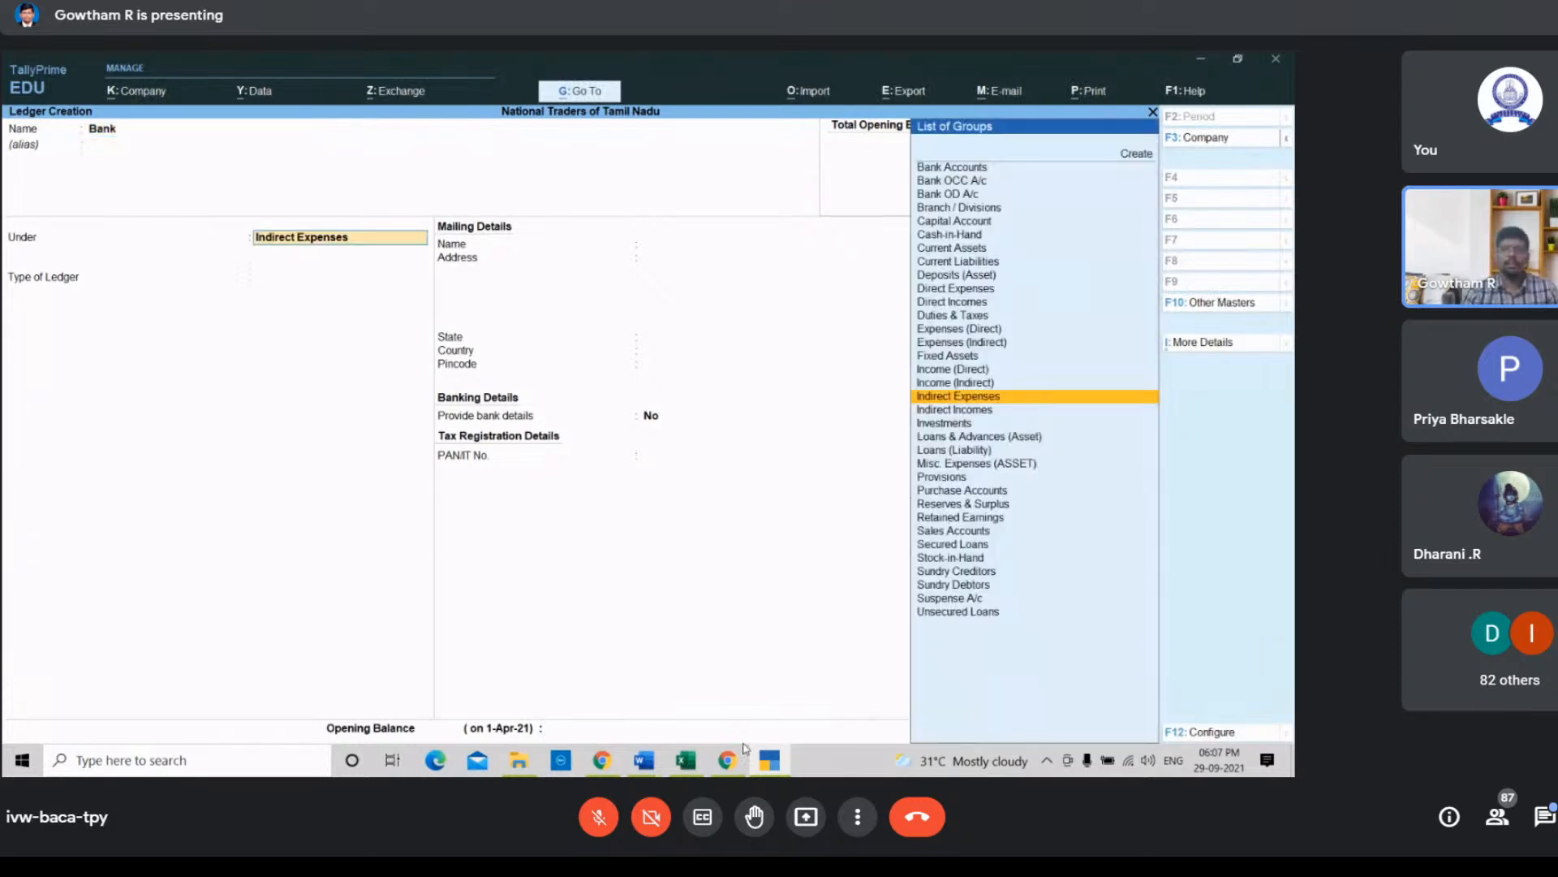
{"action": "key", "text": "Up"}
{"action": "key", "text": "Up"}
{"action": "key", "text": "Up"}
{"action": "key", "text": "Up"}
{"action": "key", "text": "Up"}
{"action": "key", "text": "Up"}
{"action": "key", "text": "Up"}
{"action": "key", "text": "Up"}
{"action": "key", "text": "Up"}
{"action": "key", "text": "Up"}
{"action": "key", "text": "Up"}
{"action": "key", "text": "Up"}
{"action": "key", "text": "Up"}
{"action": "key", "text": "Up"}
{"action": "key", "text": "Up"}
{"action": "key", "text": "Up"}
{"action": "key", "text": "Up"}
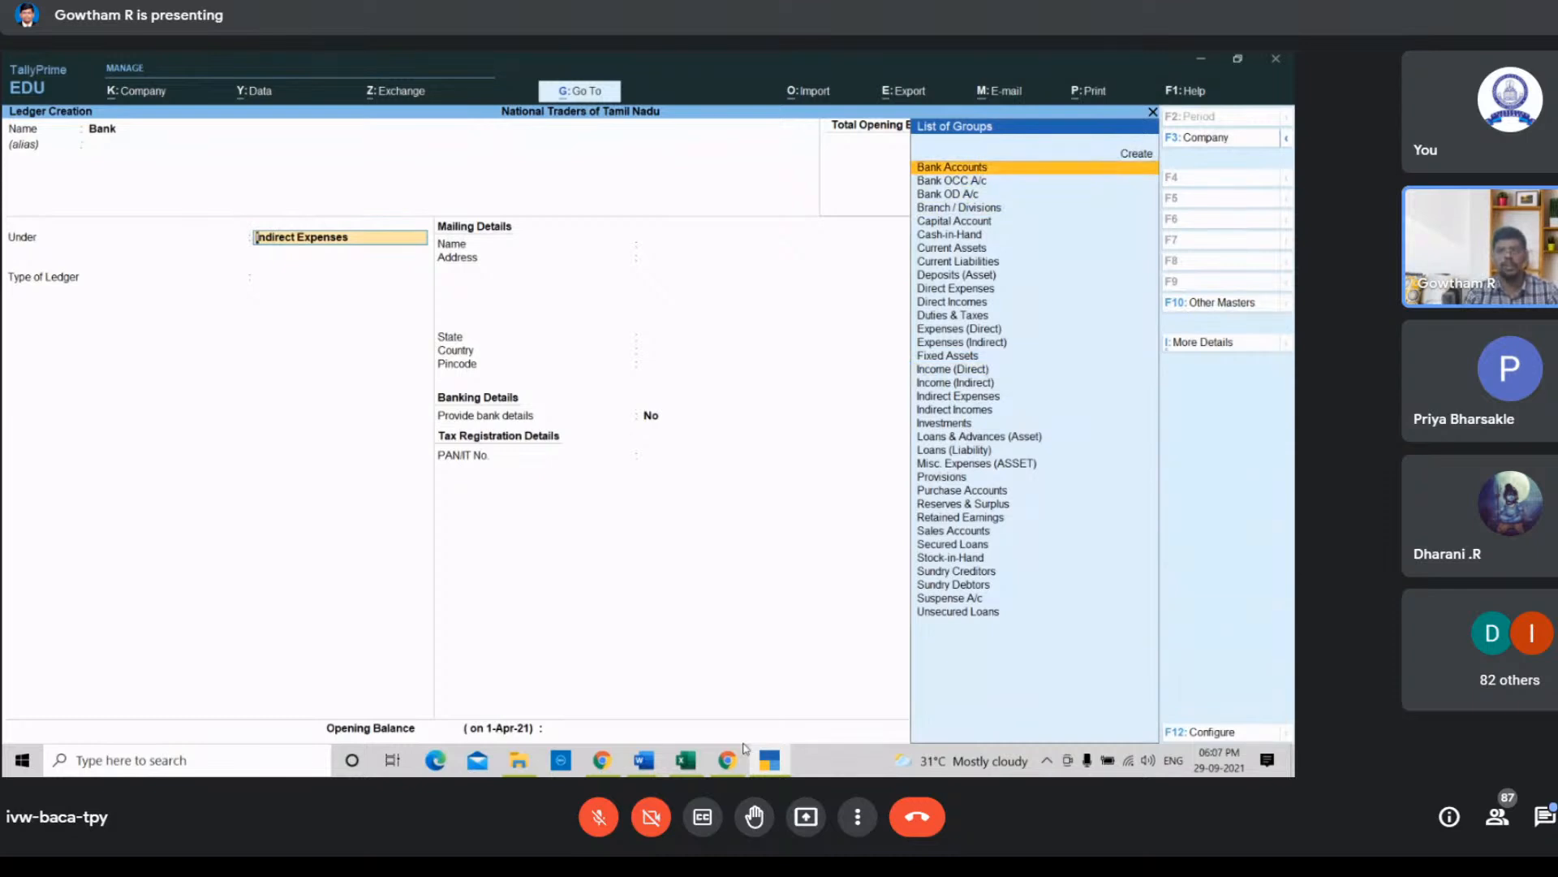
{"action": "key", "text": "Return"}
{"action": "key", "text": "Return"}
{"action": "key", "text": "Return"}
{"action": "key", "text": "Return"}
{"action": "key", "text": "Return"}
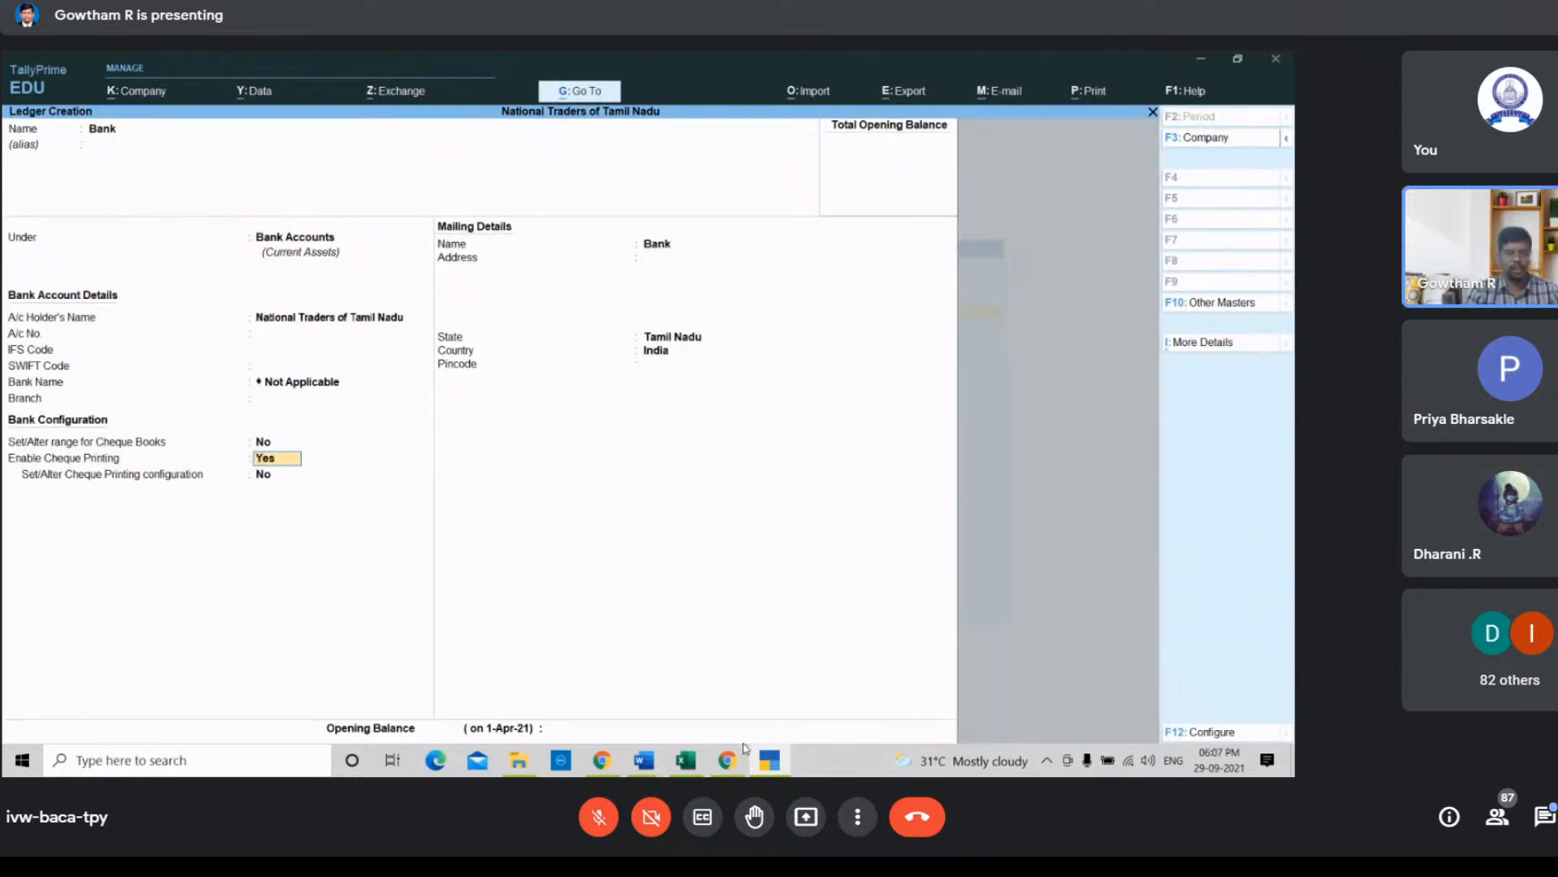
{"action": "key", "text": "Return"}
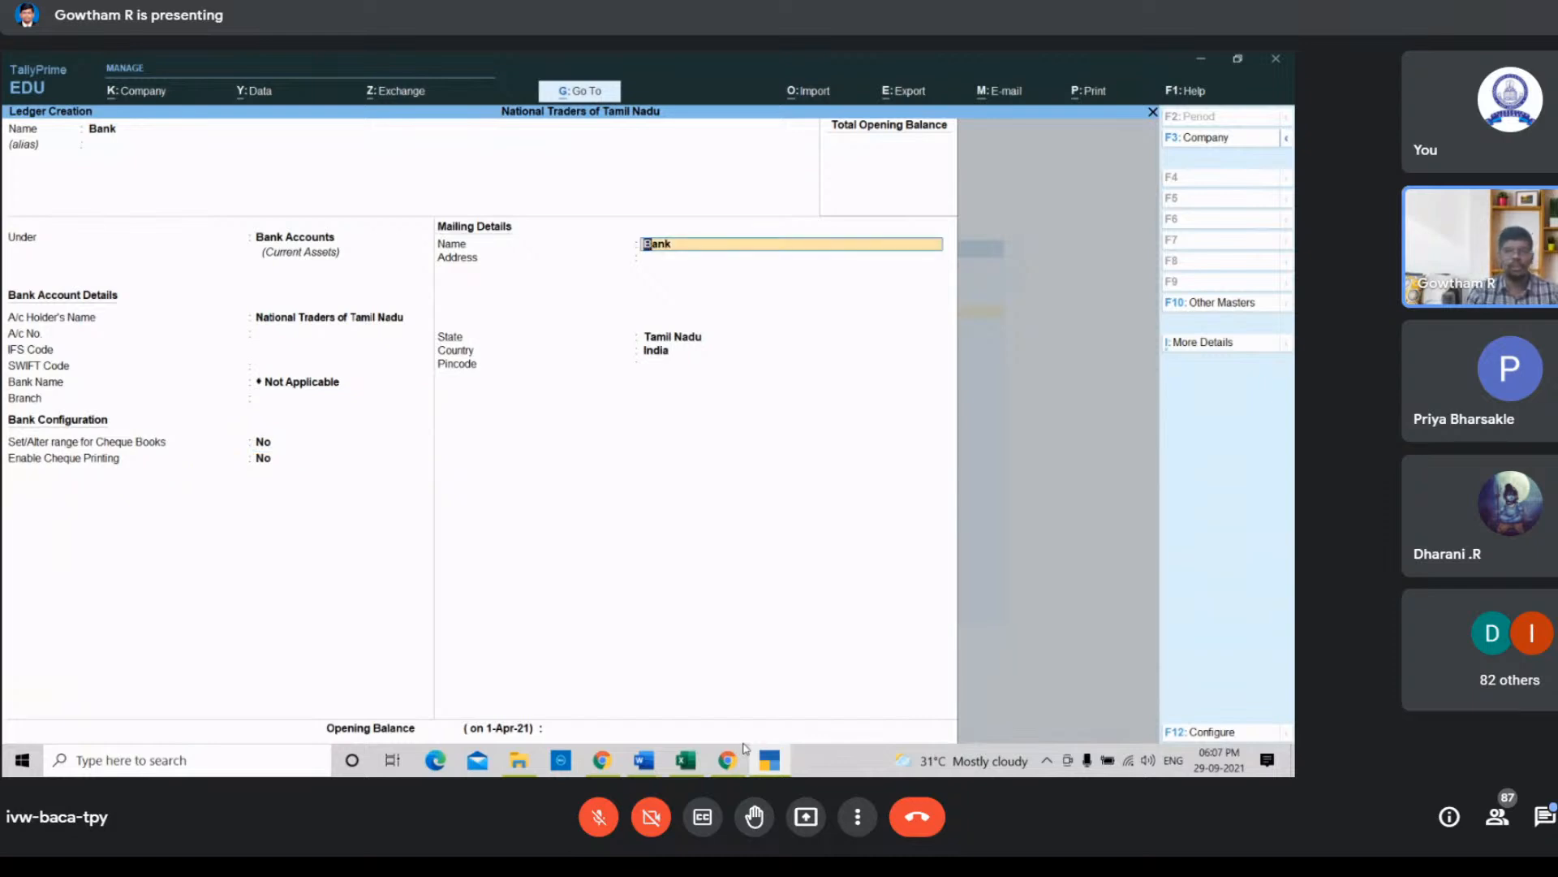
{"action": "key", "text": "Return"}
{"action": "key", "text": "Return"}
{"action": "key", "text": "Return"}
{"action": "key", "text": "Return"}
{"action": "key", "text": "Return"}
{"action": "key", "text": "Return"}
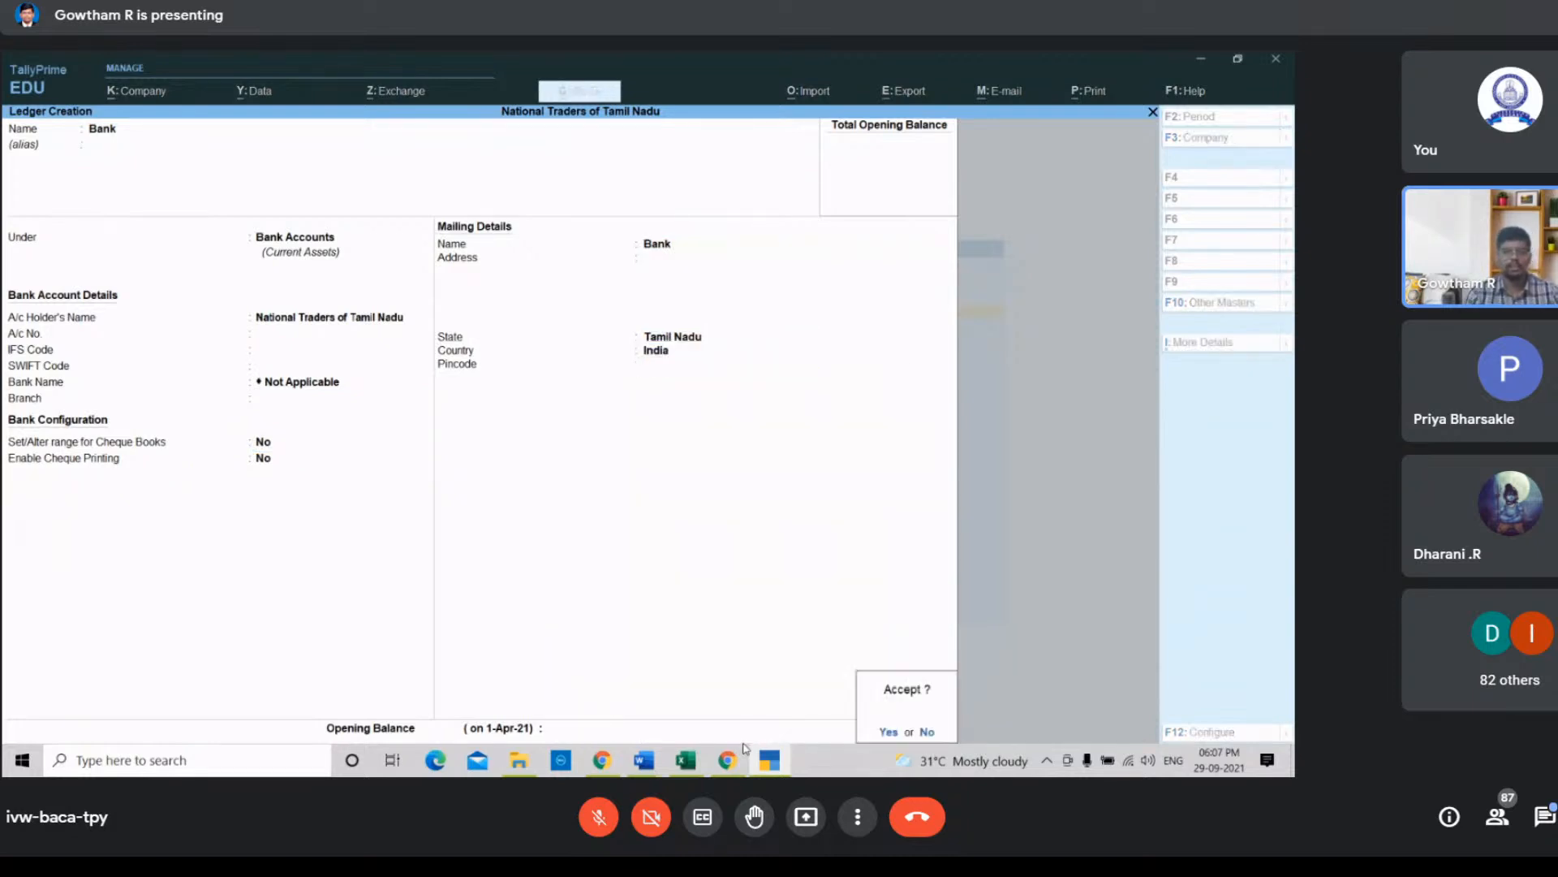
{"action": "key", "text": "Return"}
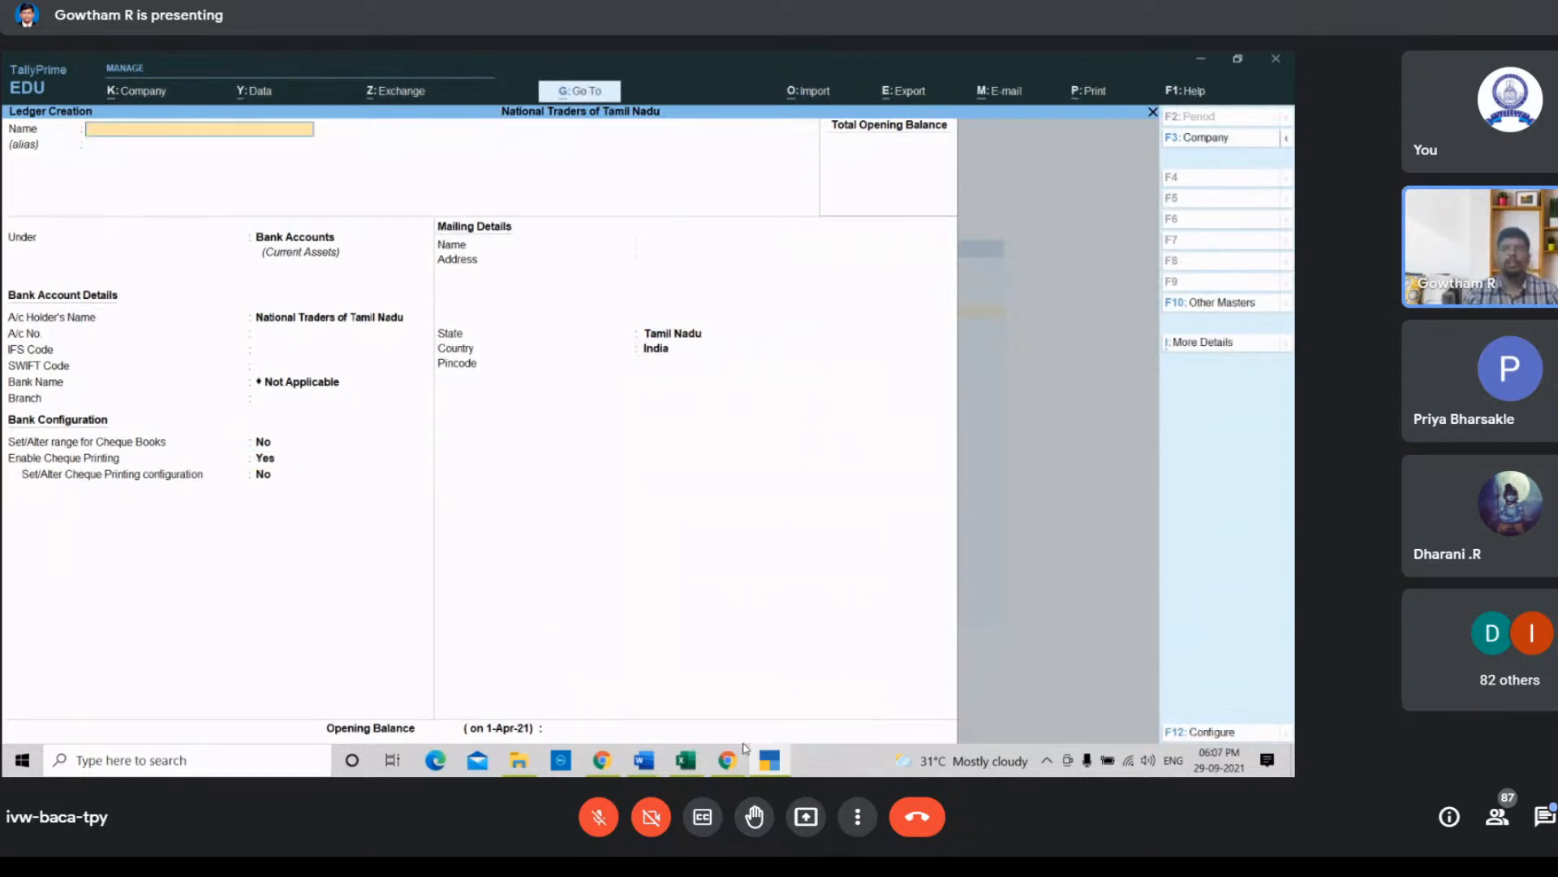
Step: In the spreadsheet, bold the Rent and Bank names for the rent cheque transaction
{"action": "left_click", "coordinate": [690, 763]}
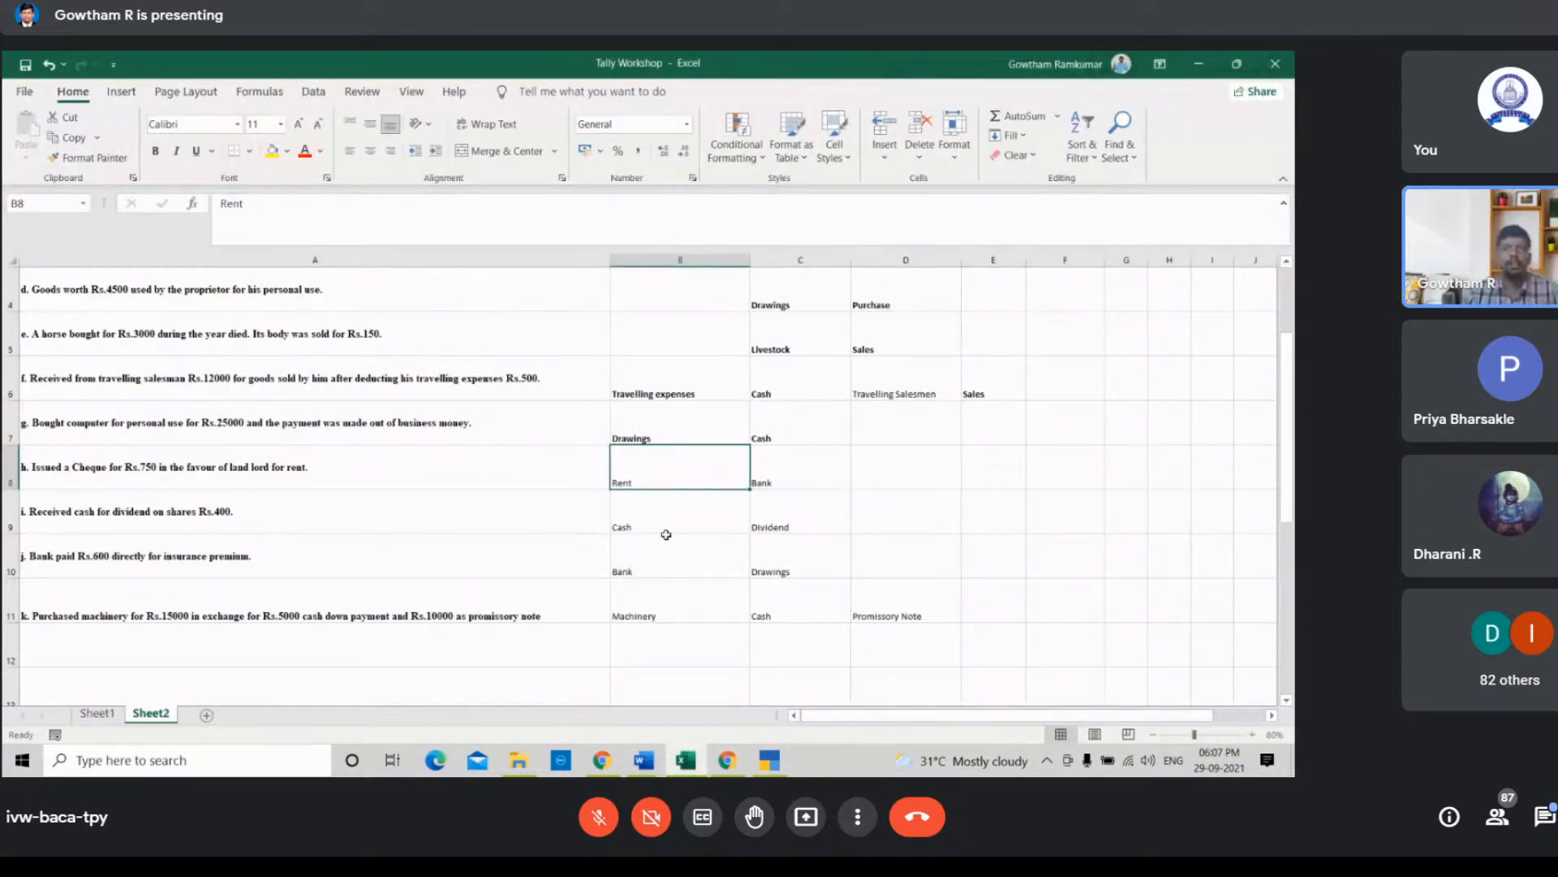
{"action": "key", "text": "ctrl+b"}
{"action": "key", "text": "Right"}
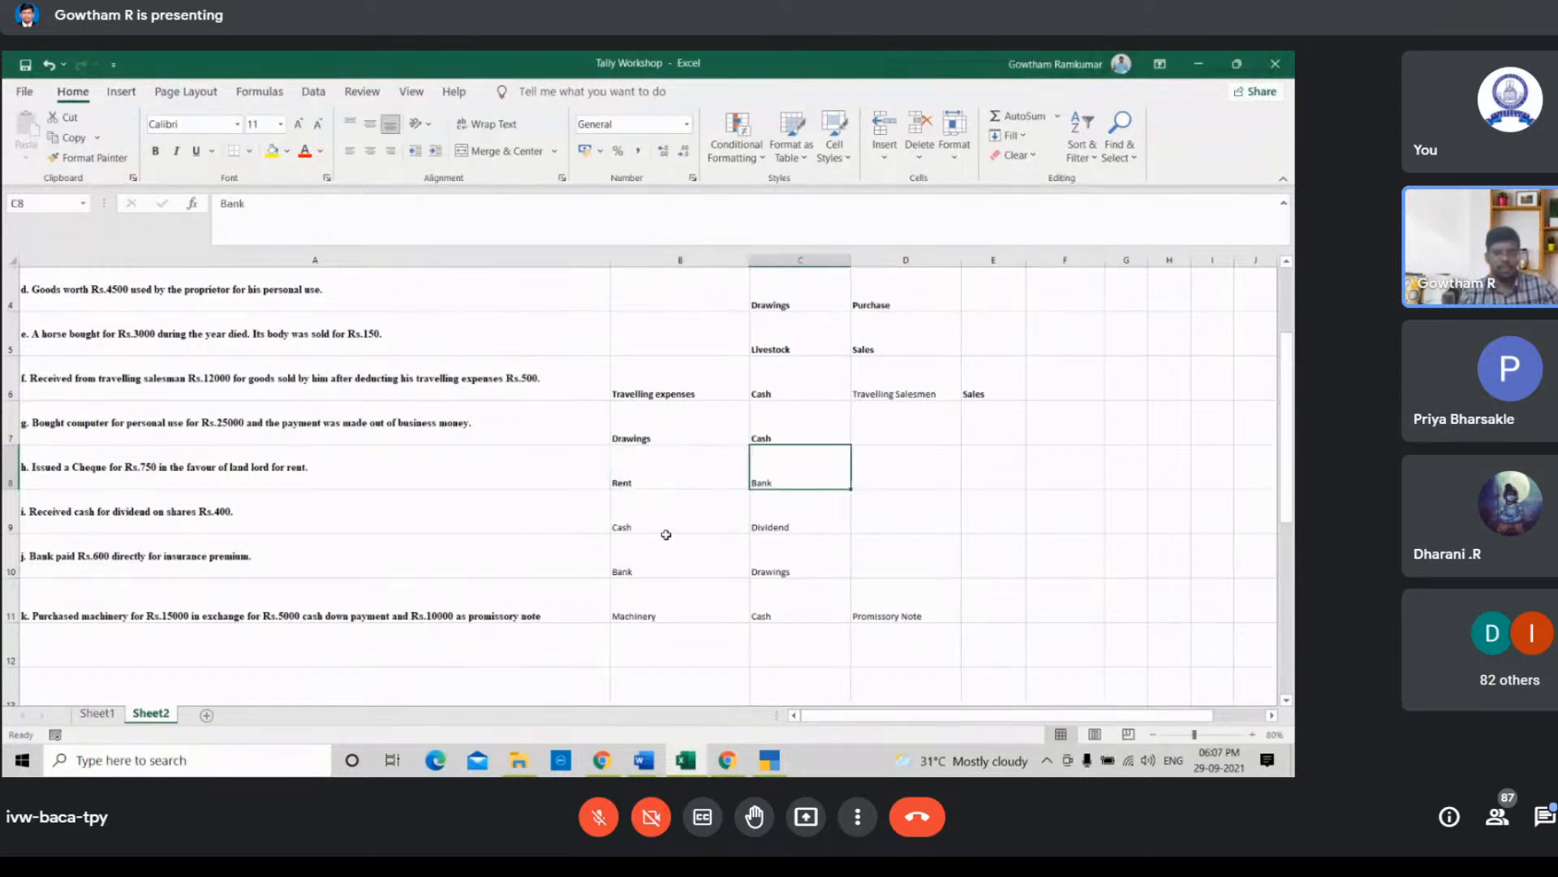
{"action": "key", "text": "ctrl+b"}
Step: Bold the Cash name for the dividend transaction
{"action": "key", "text": "Down"}
{"action": "key", "text": "Down"}
{"action": "key", "text": "Down"}
{"action": "key", "text": "Left"}
{"action": "key", "text": "Up"}
{"action": "key", "text": "Up"}
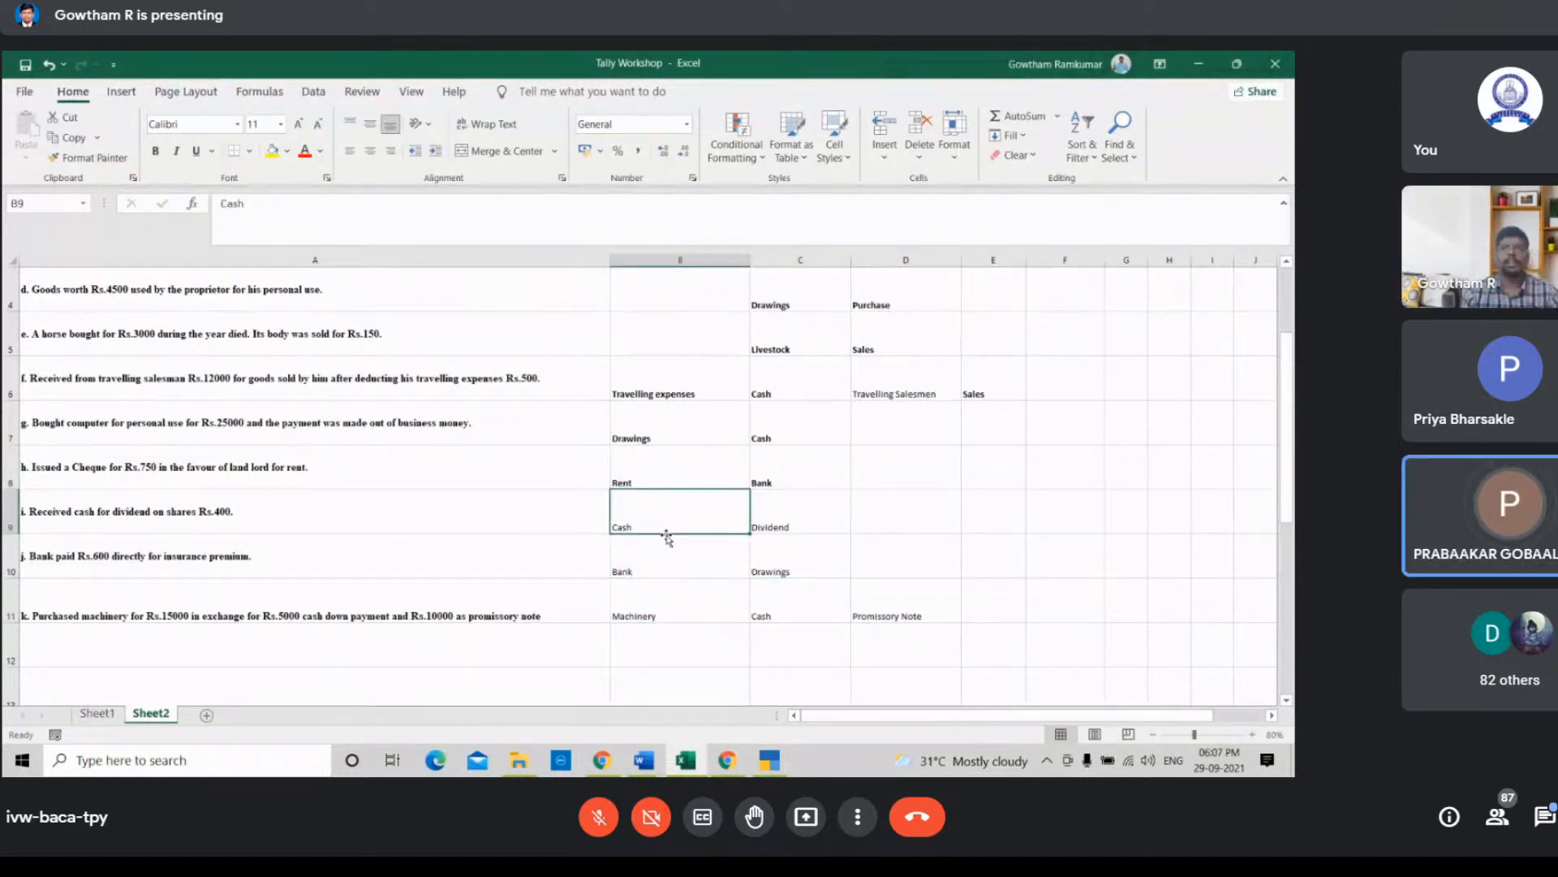
{"action": "key", "text": "ctrl+b"}
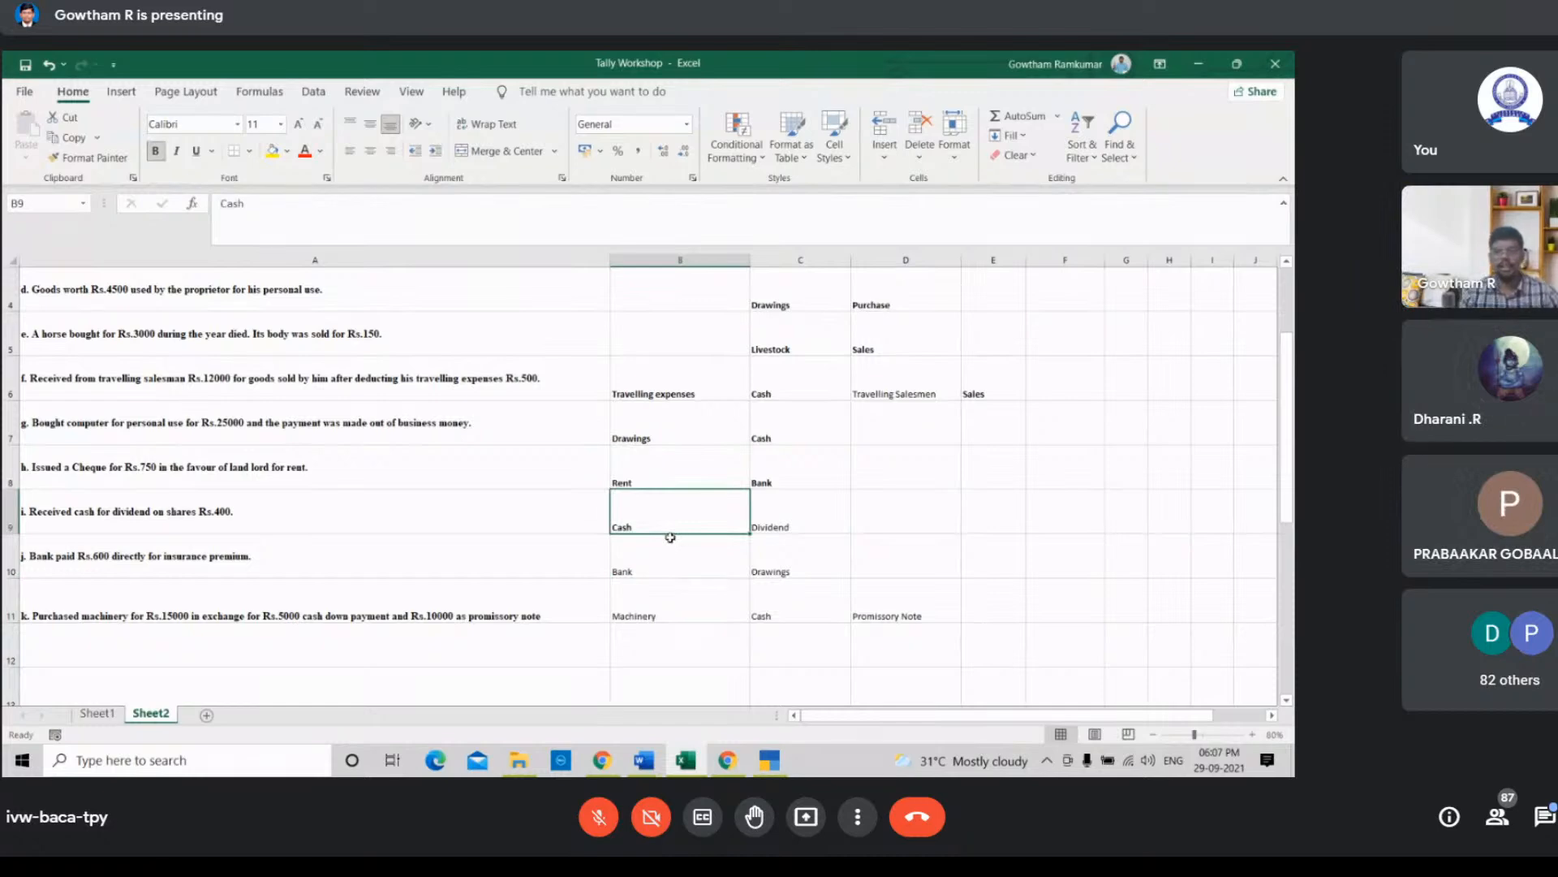
Step: Return to TallyPrime and create a Dividend ledger under the Indirect Incomes group, accepting it
{"action": "left_click", "coordinate": [765, 763]}
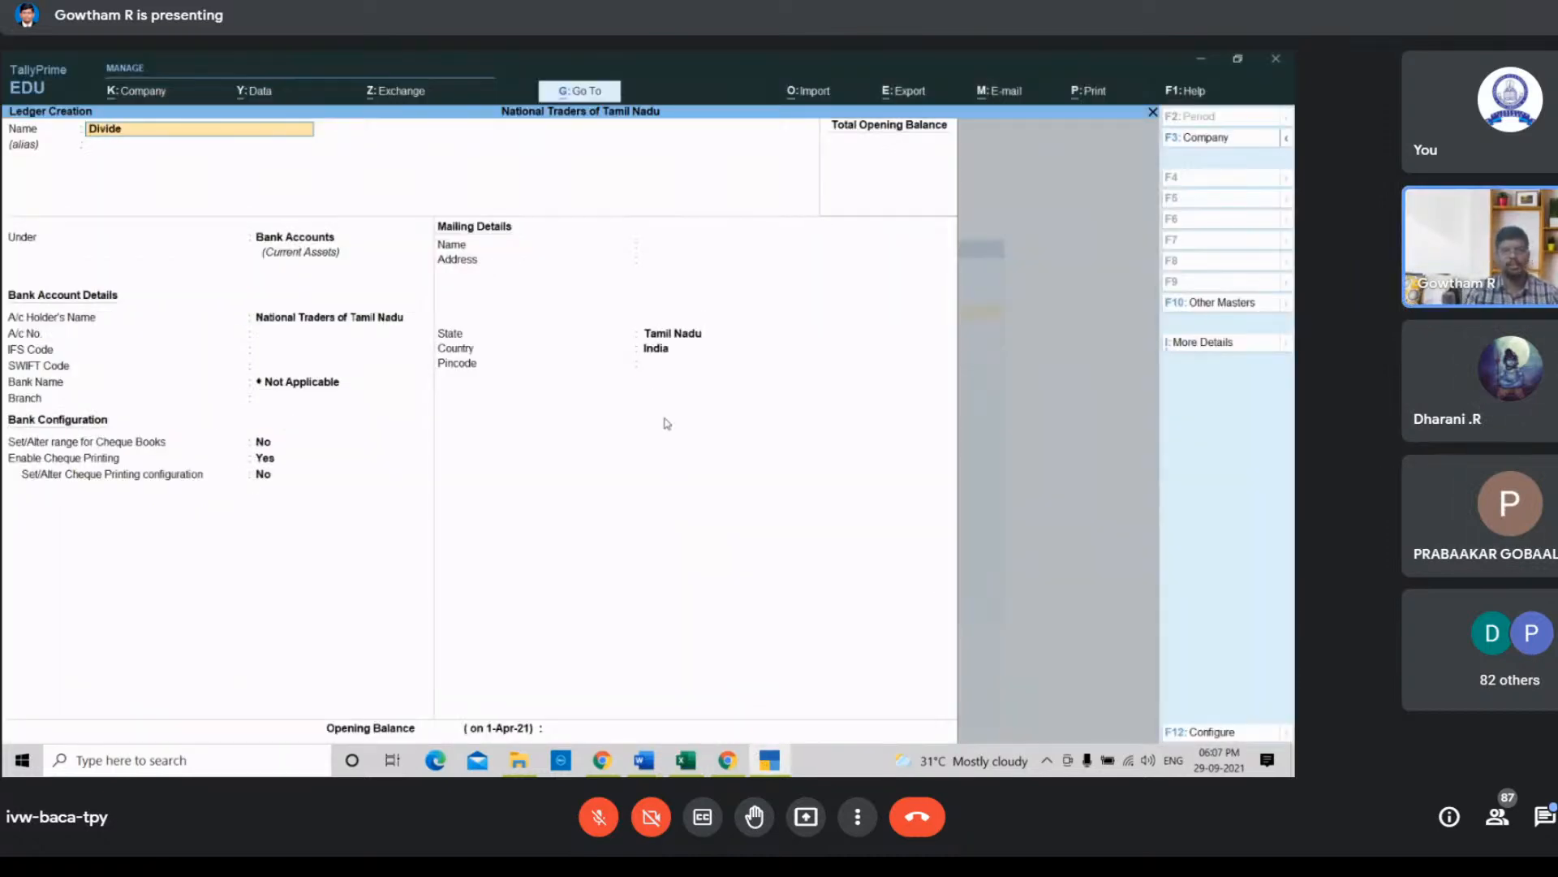
{"action": "key", "text": "Return"}
{"action": "key", "text": "Return"}
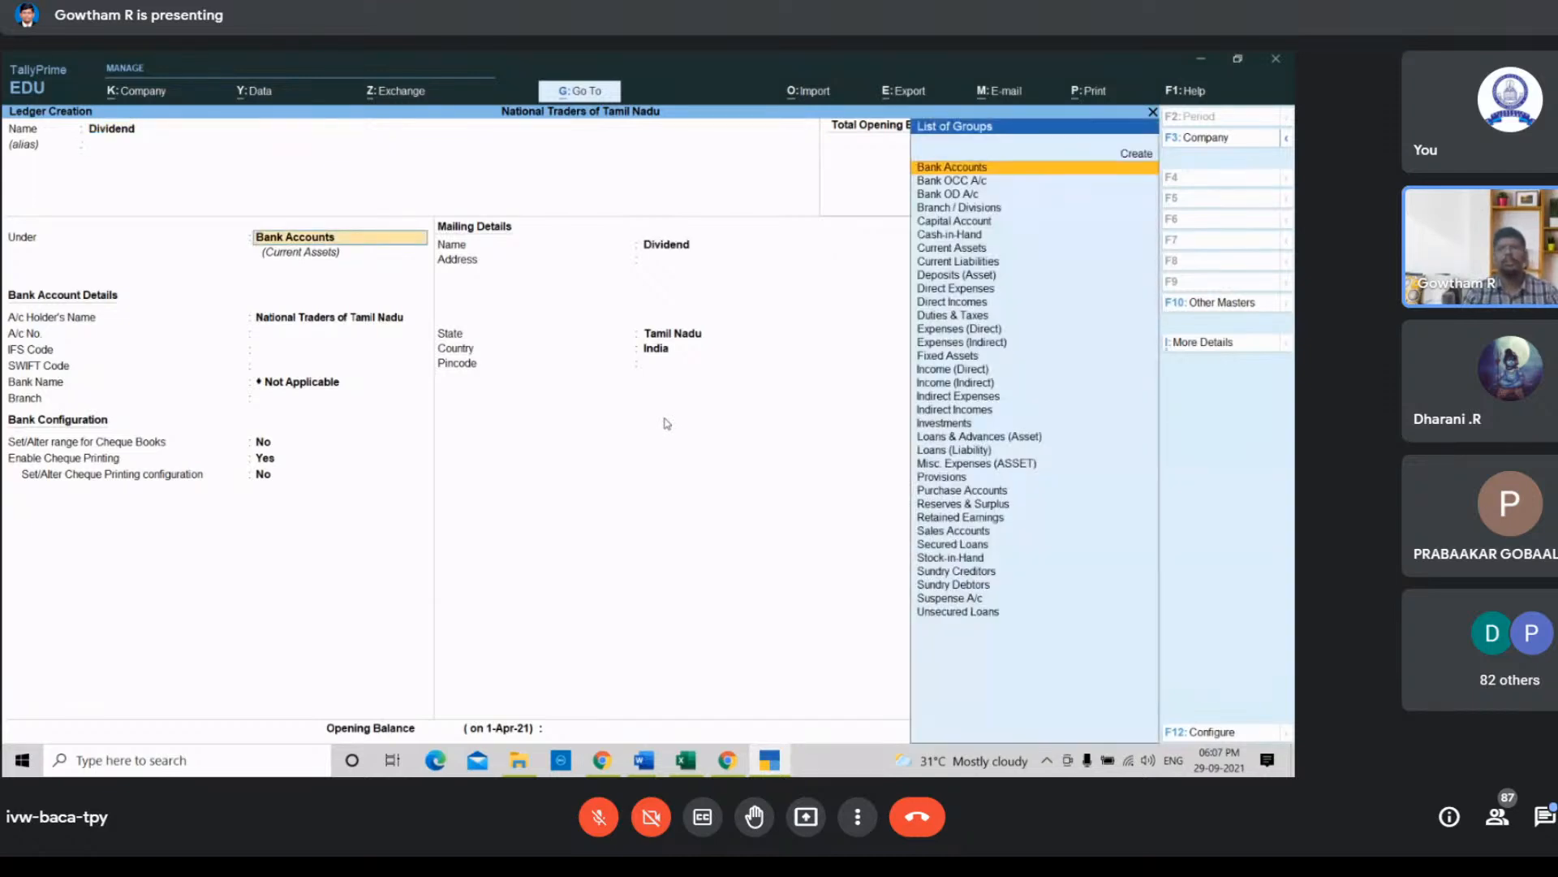
{"action": "key", "text": "Down"}
{"action": "key", "text": "Down"}
{"action": "key", "text": "Down"}
{"action": "key", "text": "Down"}
{"action": "key", "text": "Down"}
{"action": "key", "text": "Down"}
{"action": "key", "text": "Down"}
{"action": "key", "text": "Down"}
{"action": "key", "text": "Down"}
{"action": "key", "text": "Down"}
{"action": "key", "text": "Down"}
{"action": "key", "text": "Down"}
{"action": "key", "text": "Down"}
{"action": "key", "text": "Down"}
{"action": "key", "text": "Down"}
{"action": "key", "text": "Down"}
{"action": "key", "text": "Down"}
{"action": "key", "text": "Down"}
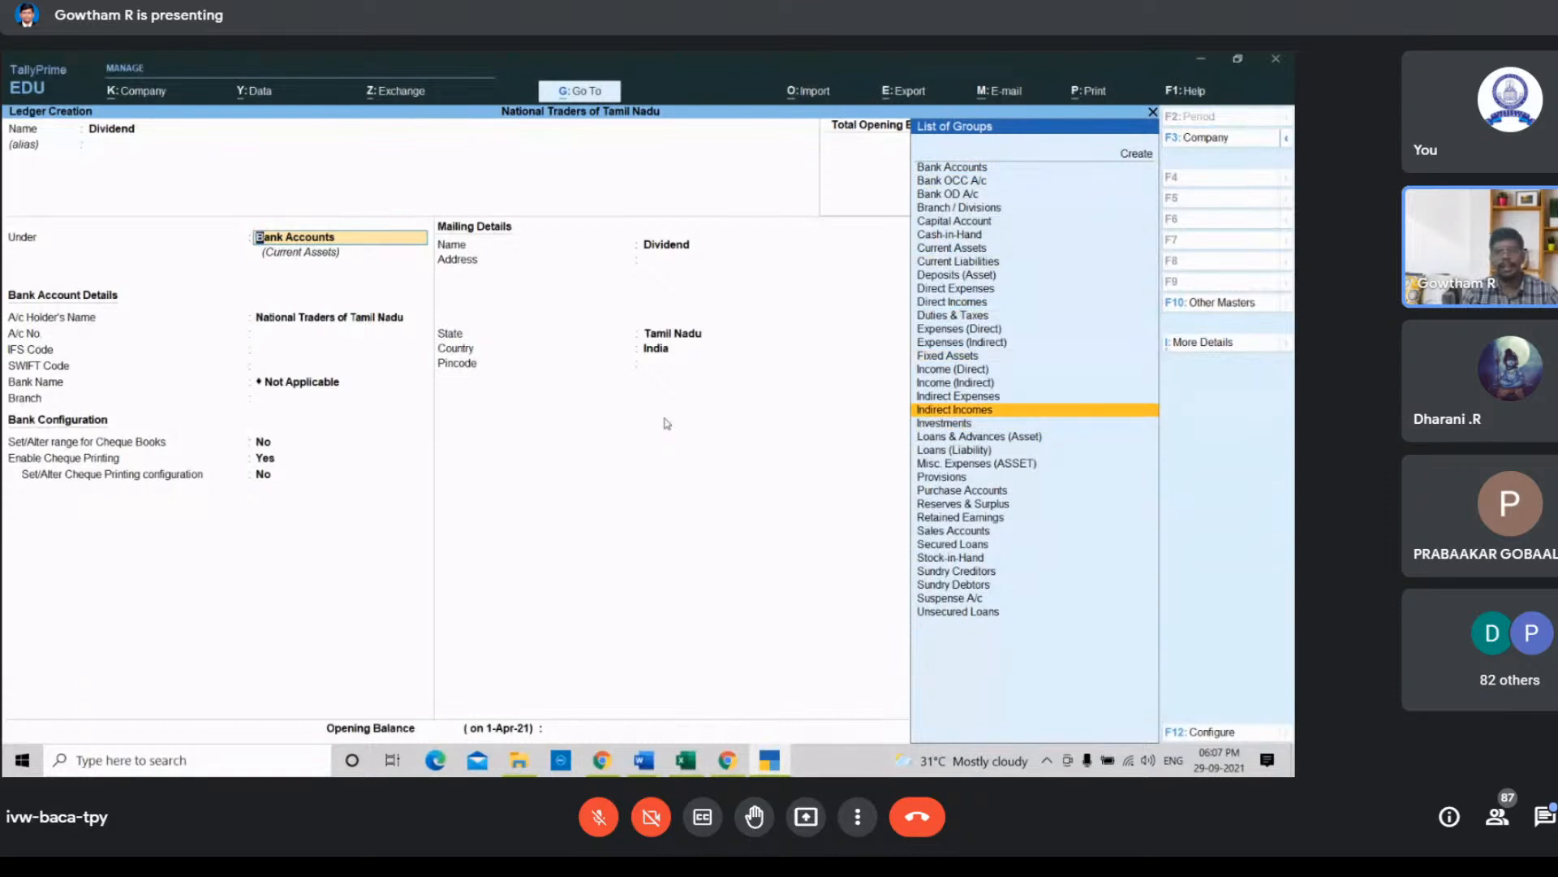
{"action": "key", "text": "Return"}
{"action": "key", "text": "Return"}
{"action": "key", "text": "Return"}
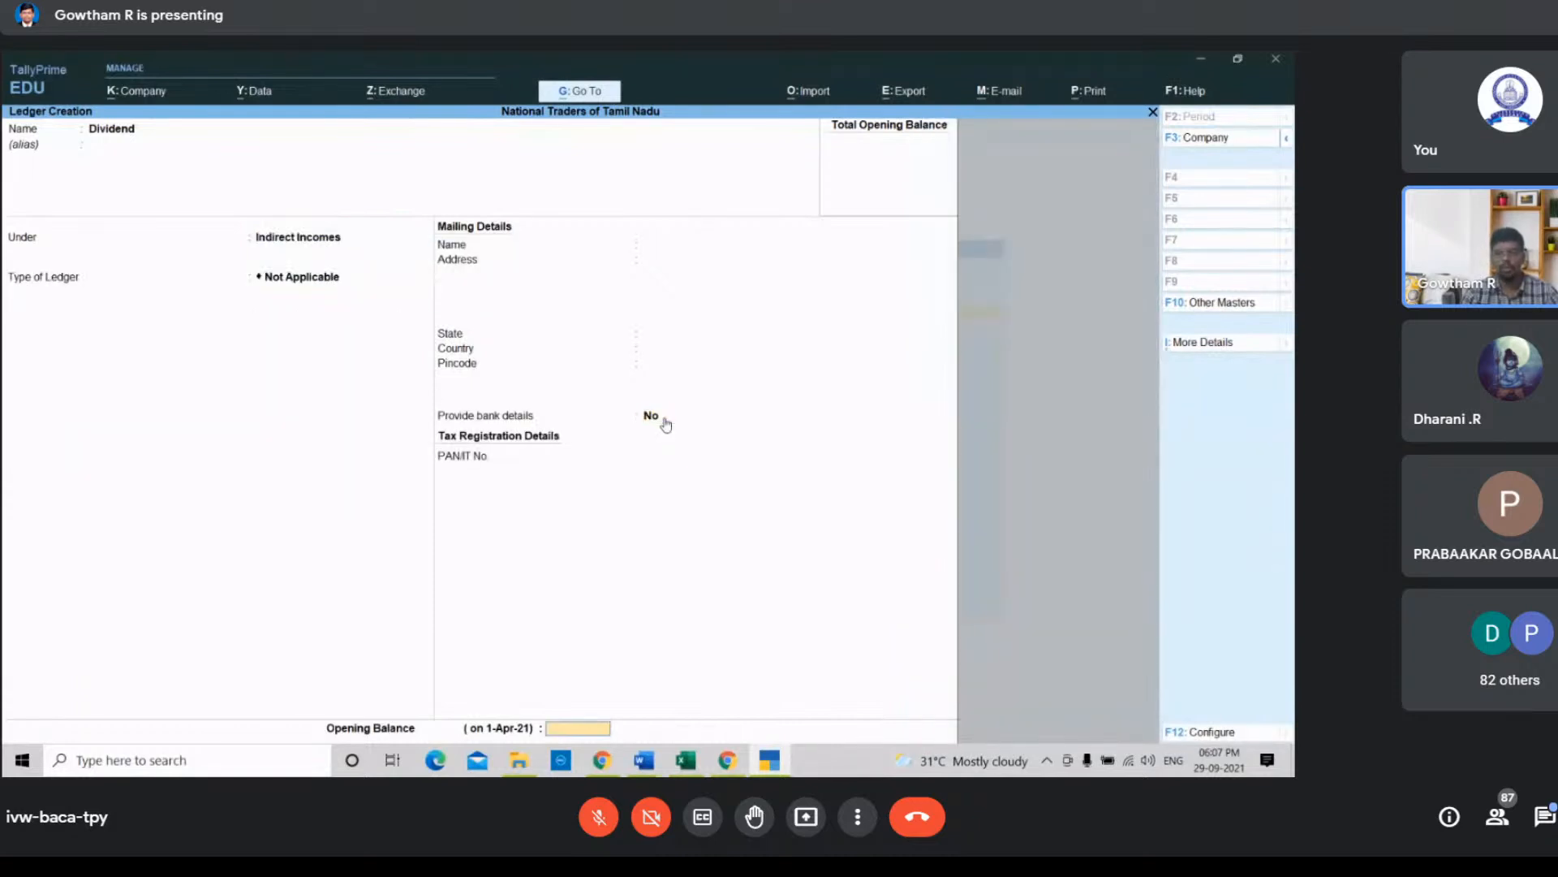
{"action": "key", "text": "Return"}
{"action": "key", "text": "Return"}
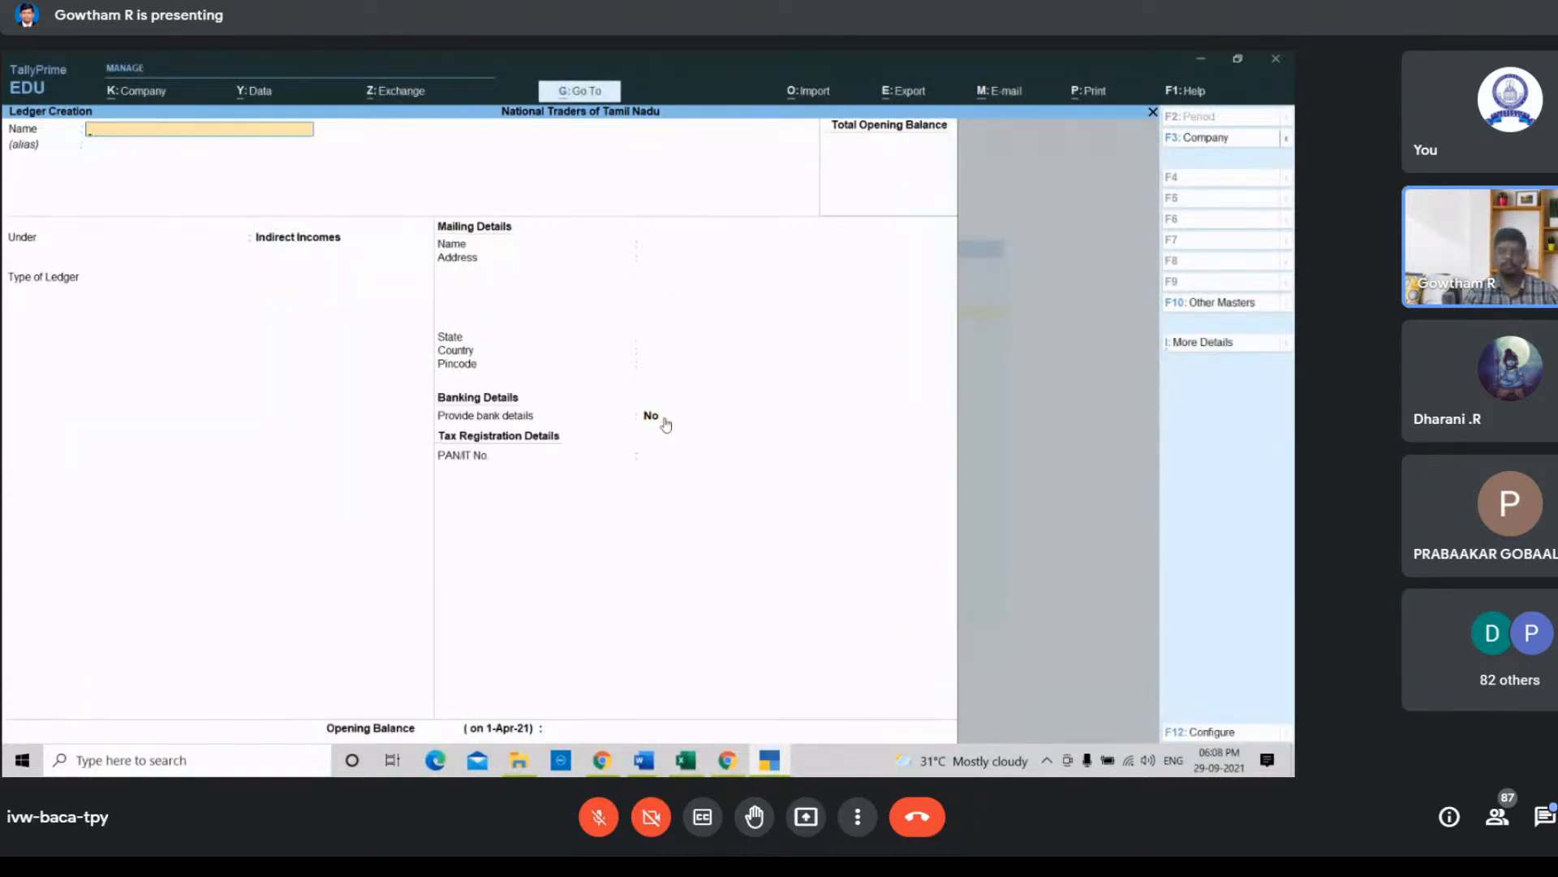
Step: In the spreadsheet, bold the Dividend, Bank and Drawings names and select the Machinery entry
{"action": "left_click", "coordinate": [686, 761]}
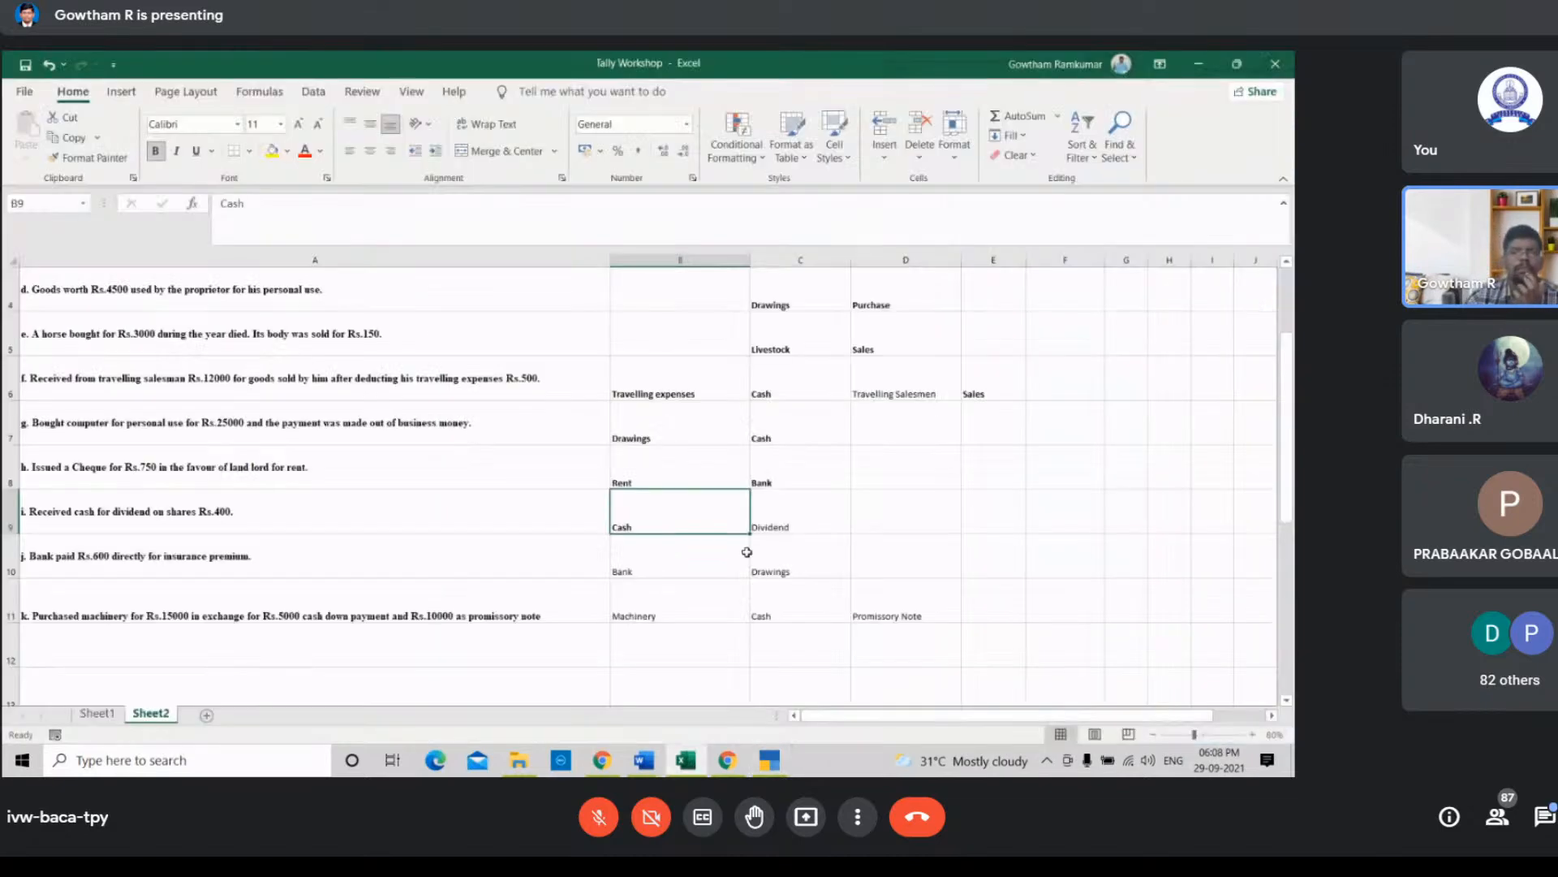
{"action": "left_click", "coordinate": [787, 520]}
{"action": "key", "text": "ctrl+b"}
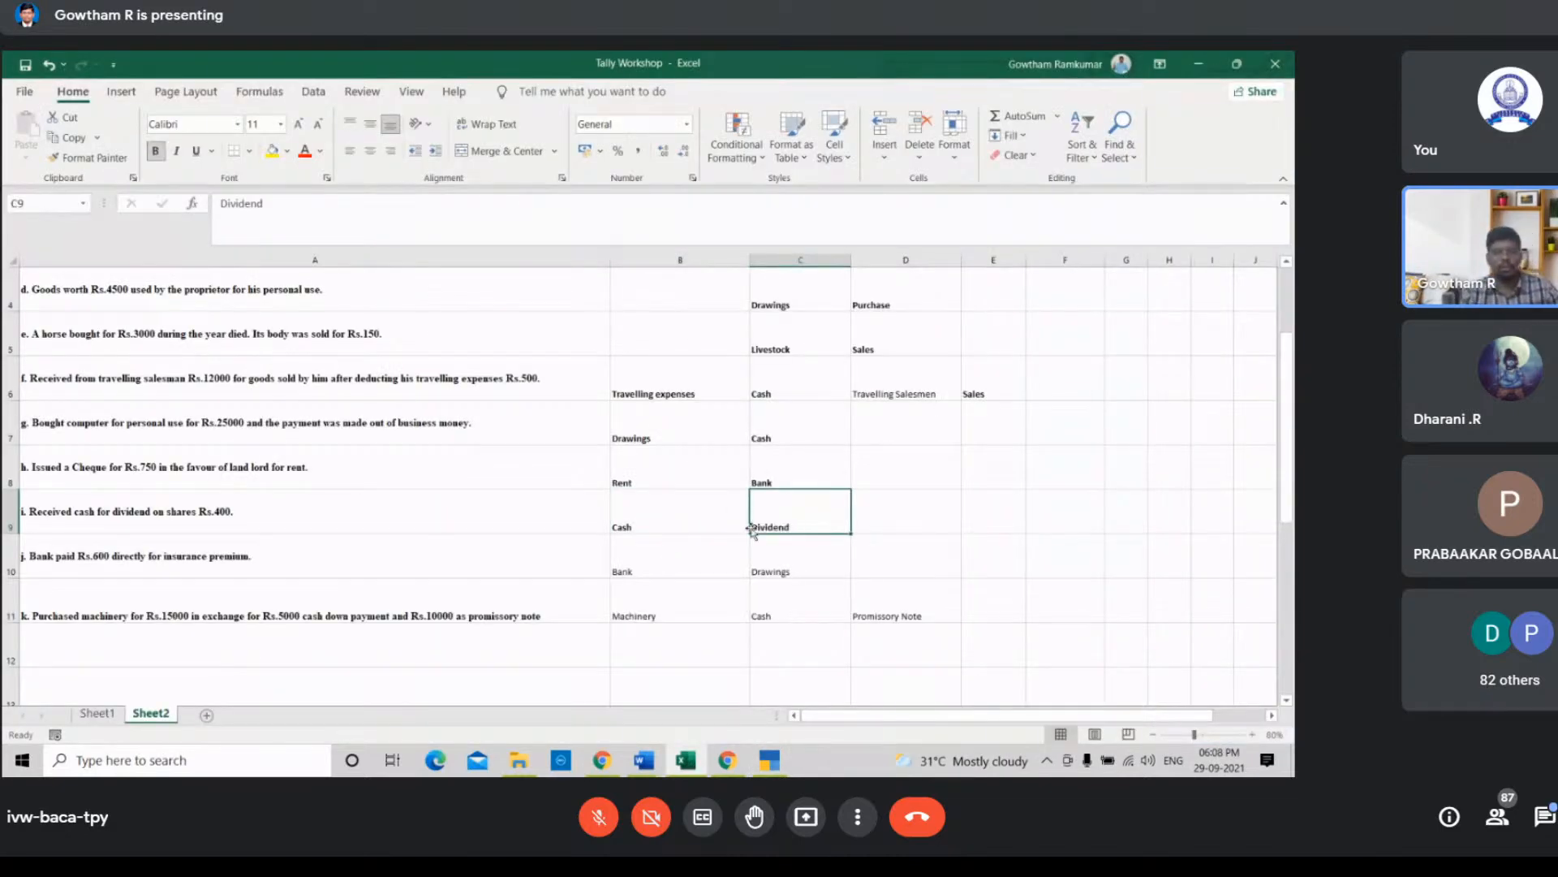
{"action": "left_click", "coordinate": [670, 558]}
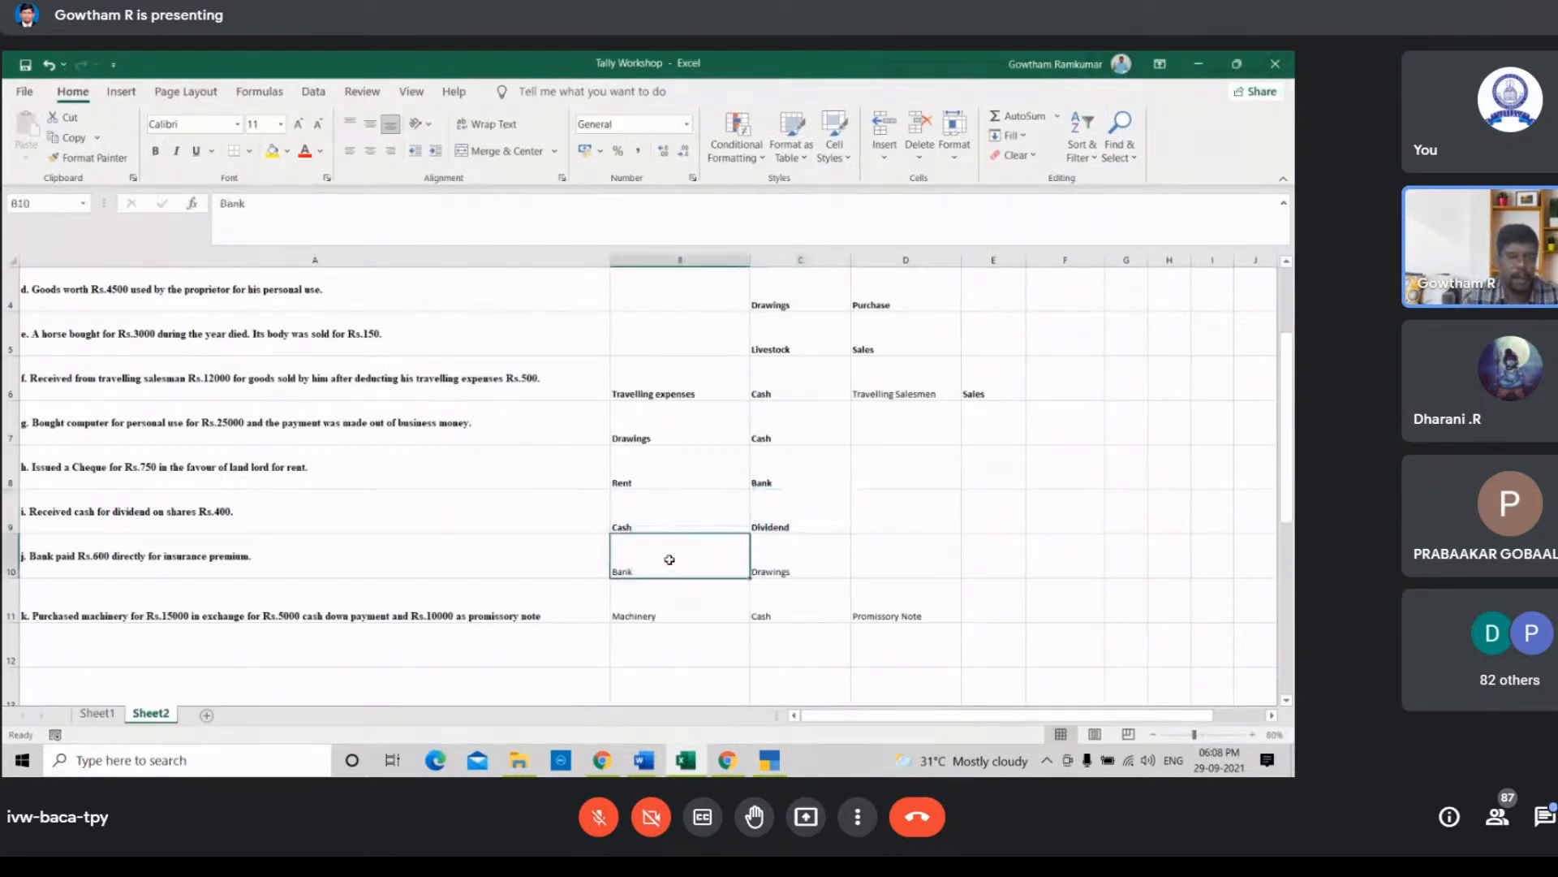
{"action": "key", "text": "ctrl+b"}
{"action": "left_click", "coordinate": [796, 556]}
{"action": "key", "text": "ctrl+b"}
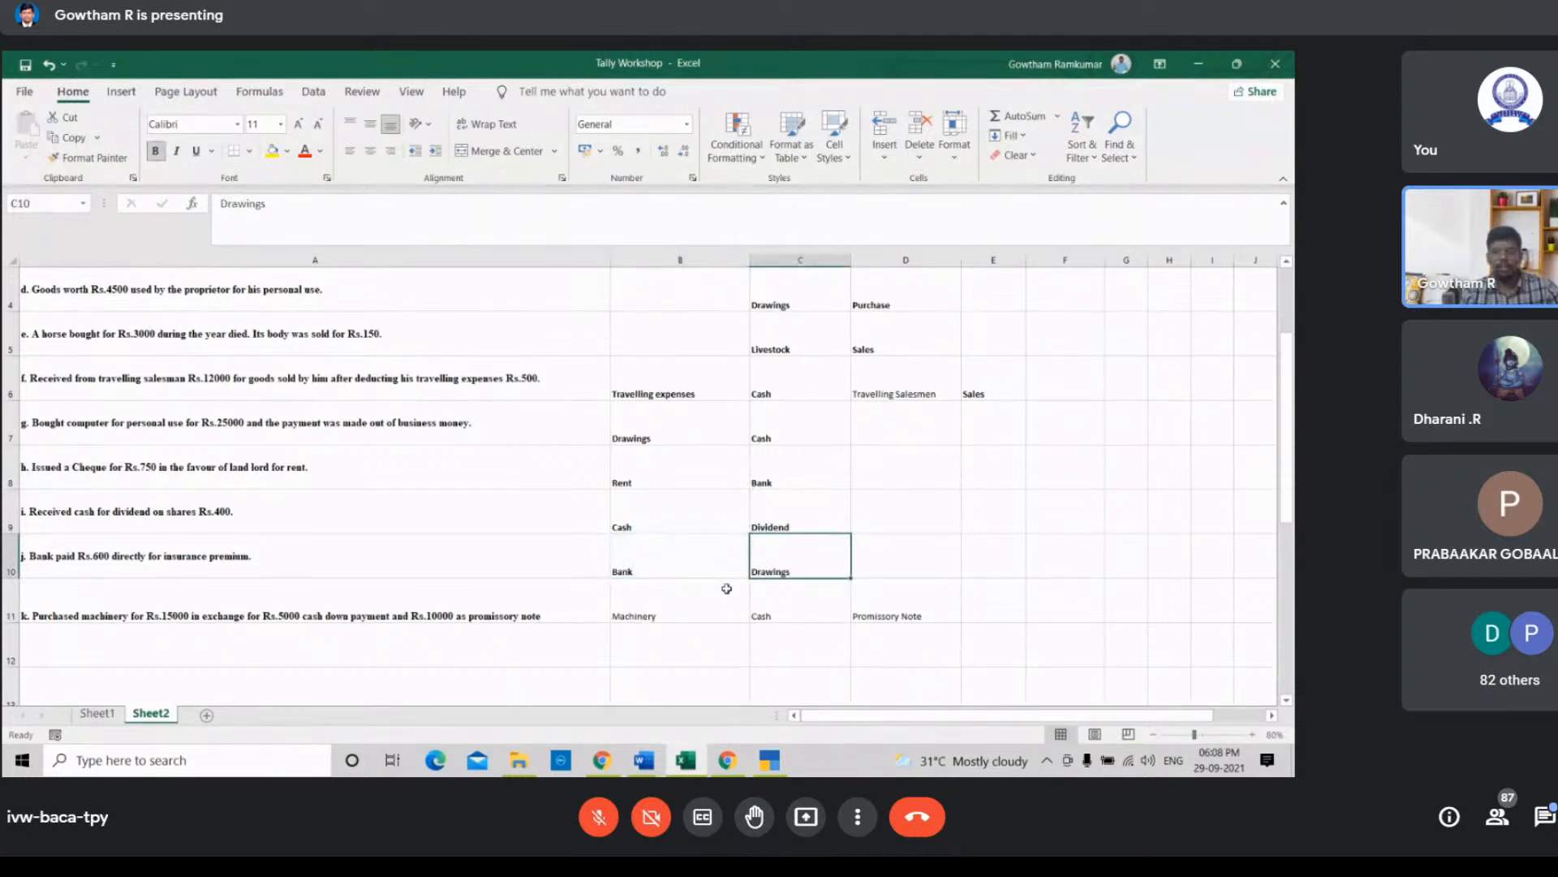
{"action": "left_click", "coordinate": [694, 601]}
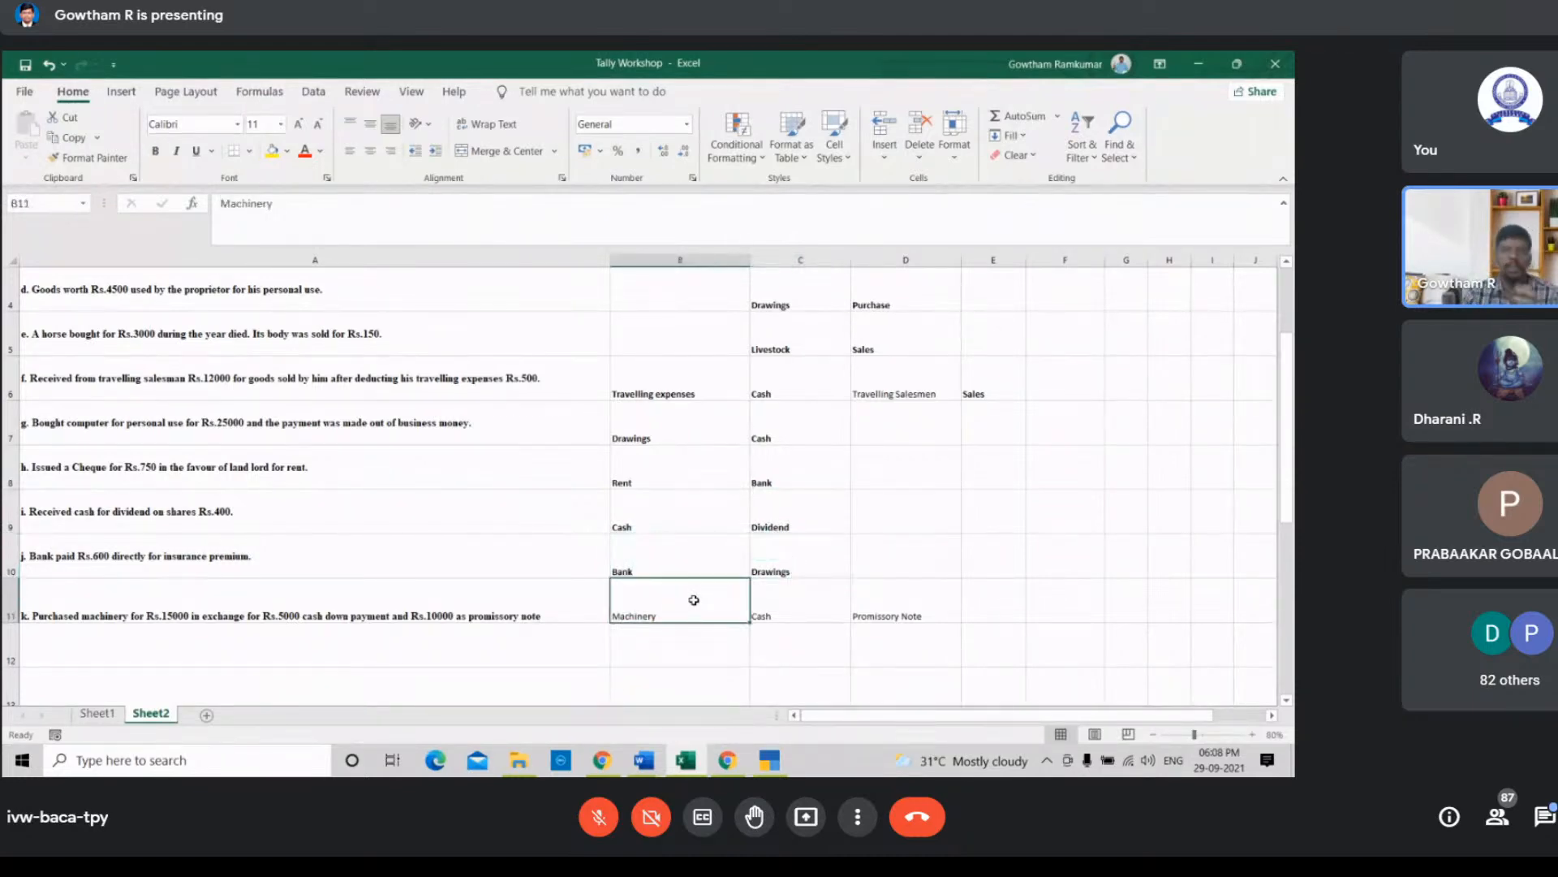
Step: Return to TallyPrime and create a Machinery ledger under the Fixed Assets group, accepting it
{"action": "left_click", "coordinate": [770, 760]}
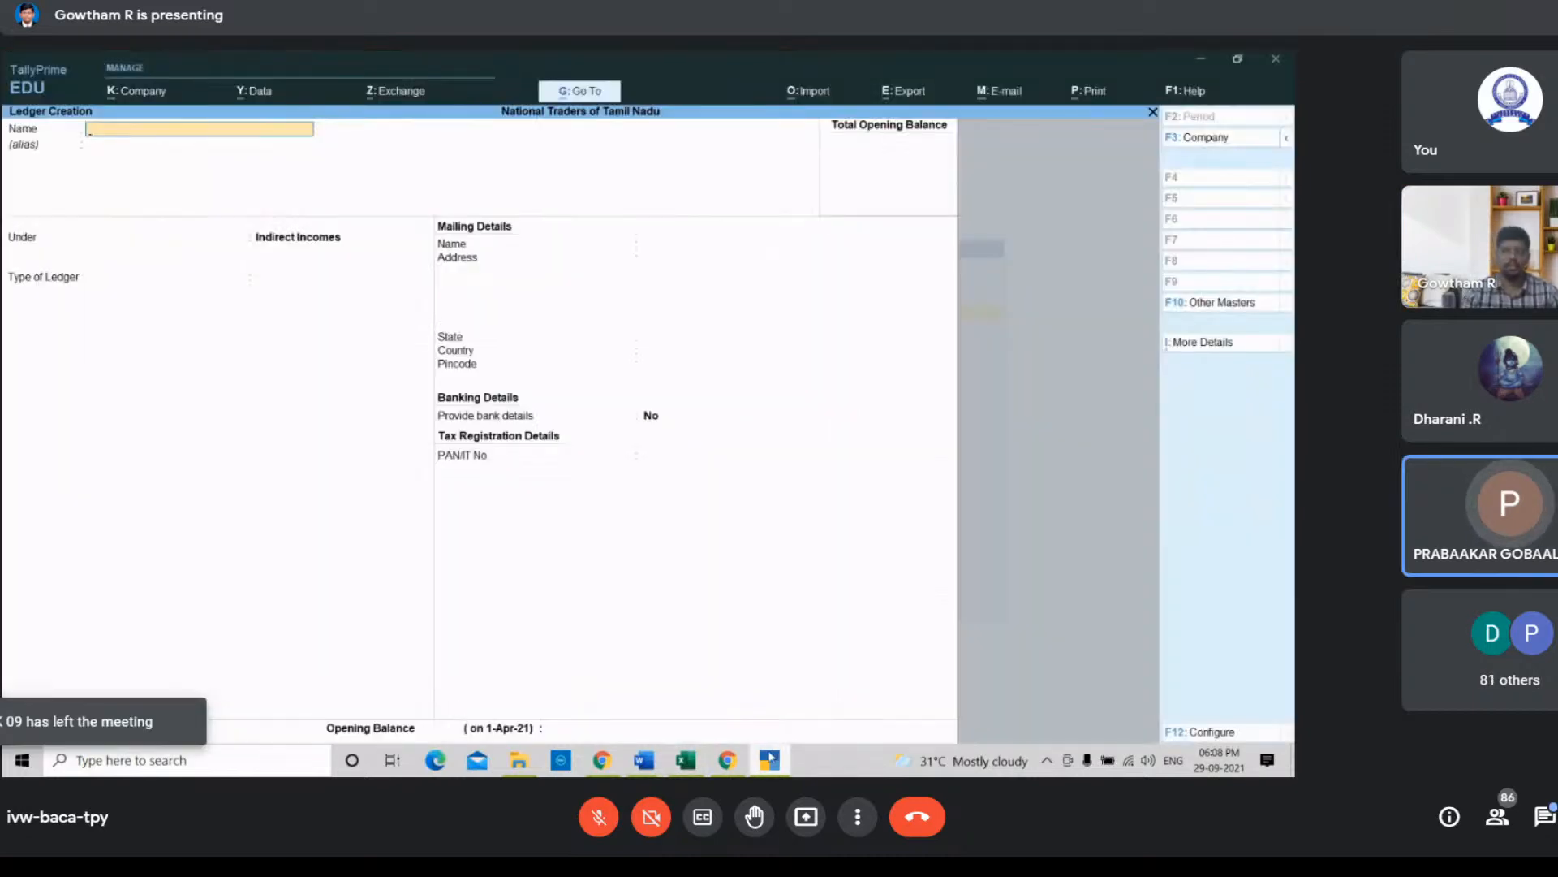
{"action": "type", "text": "Machinery"}
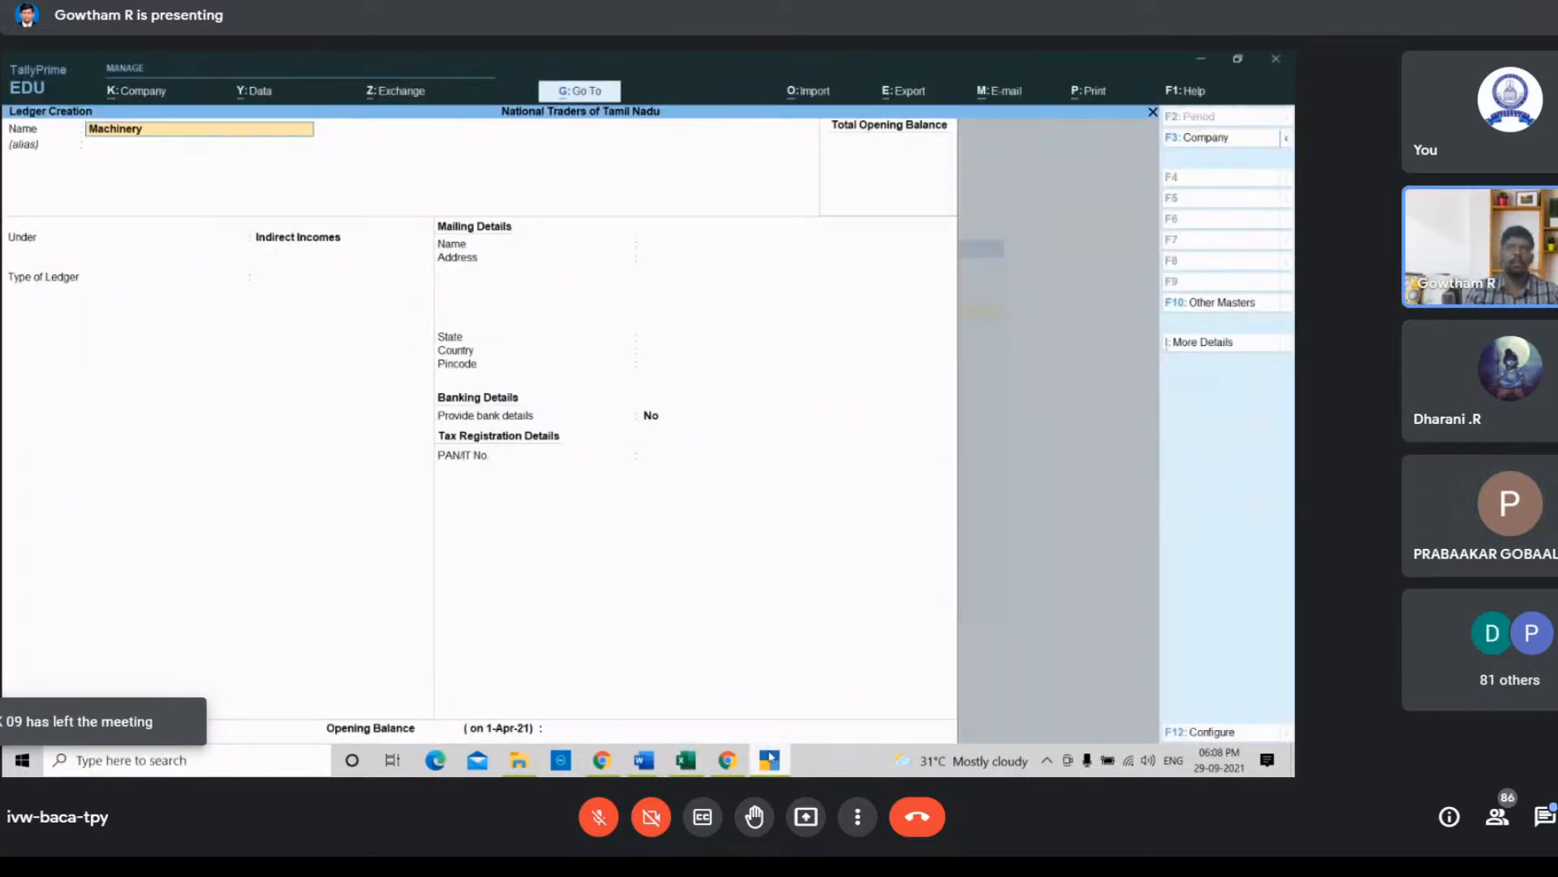
{"action": "key", "text": "Return"}
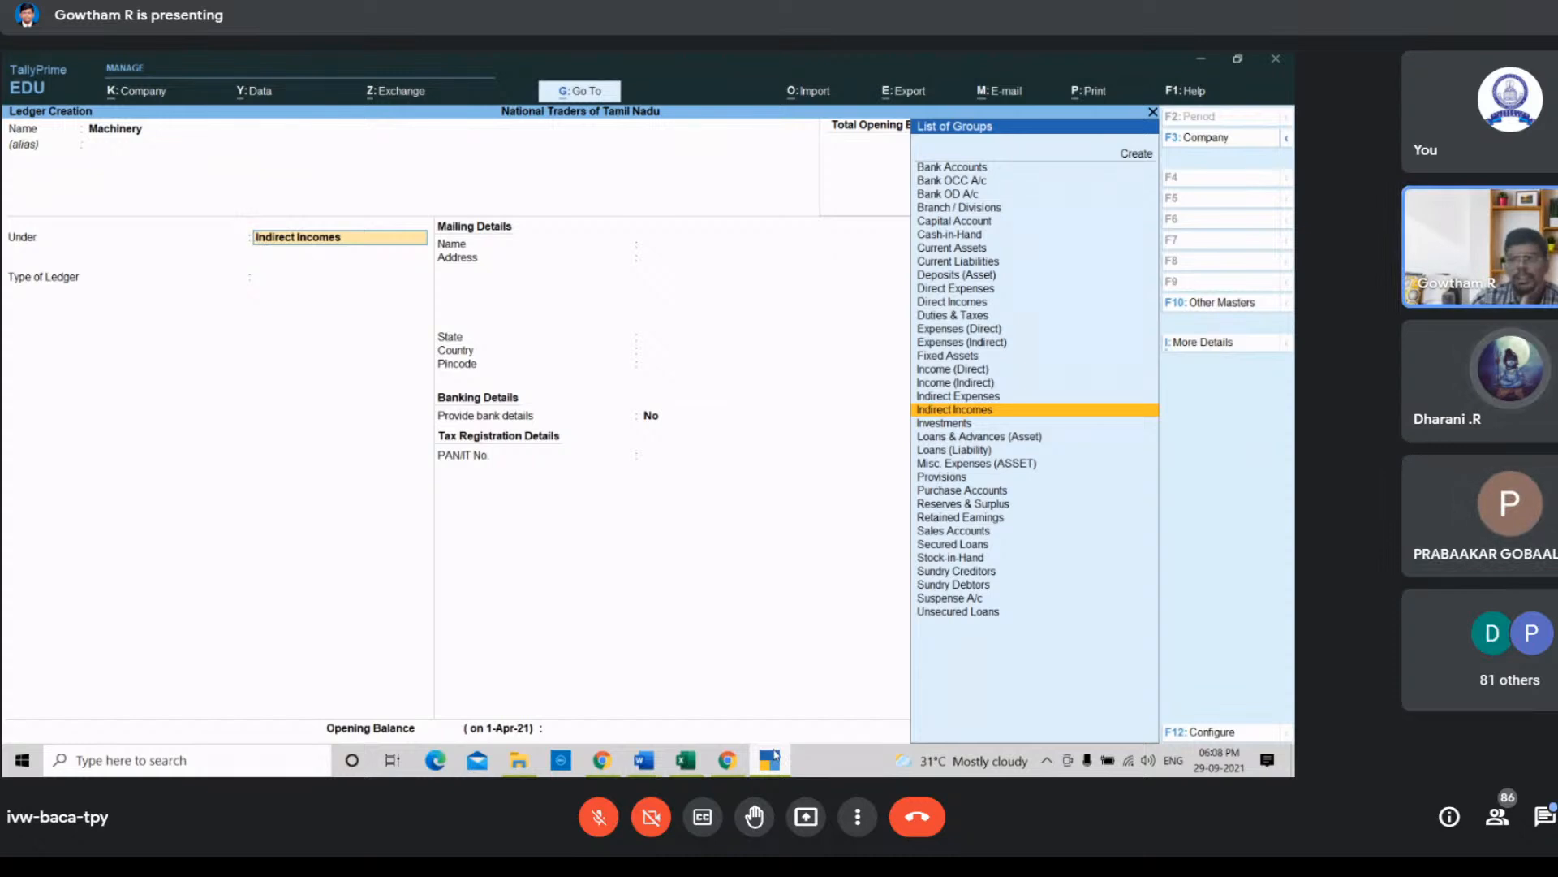
{"action": "key", "text": "Up"}
{"action": "key", "text": "Up"}
{"action": "key", "text": "Up"}
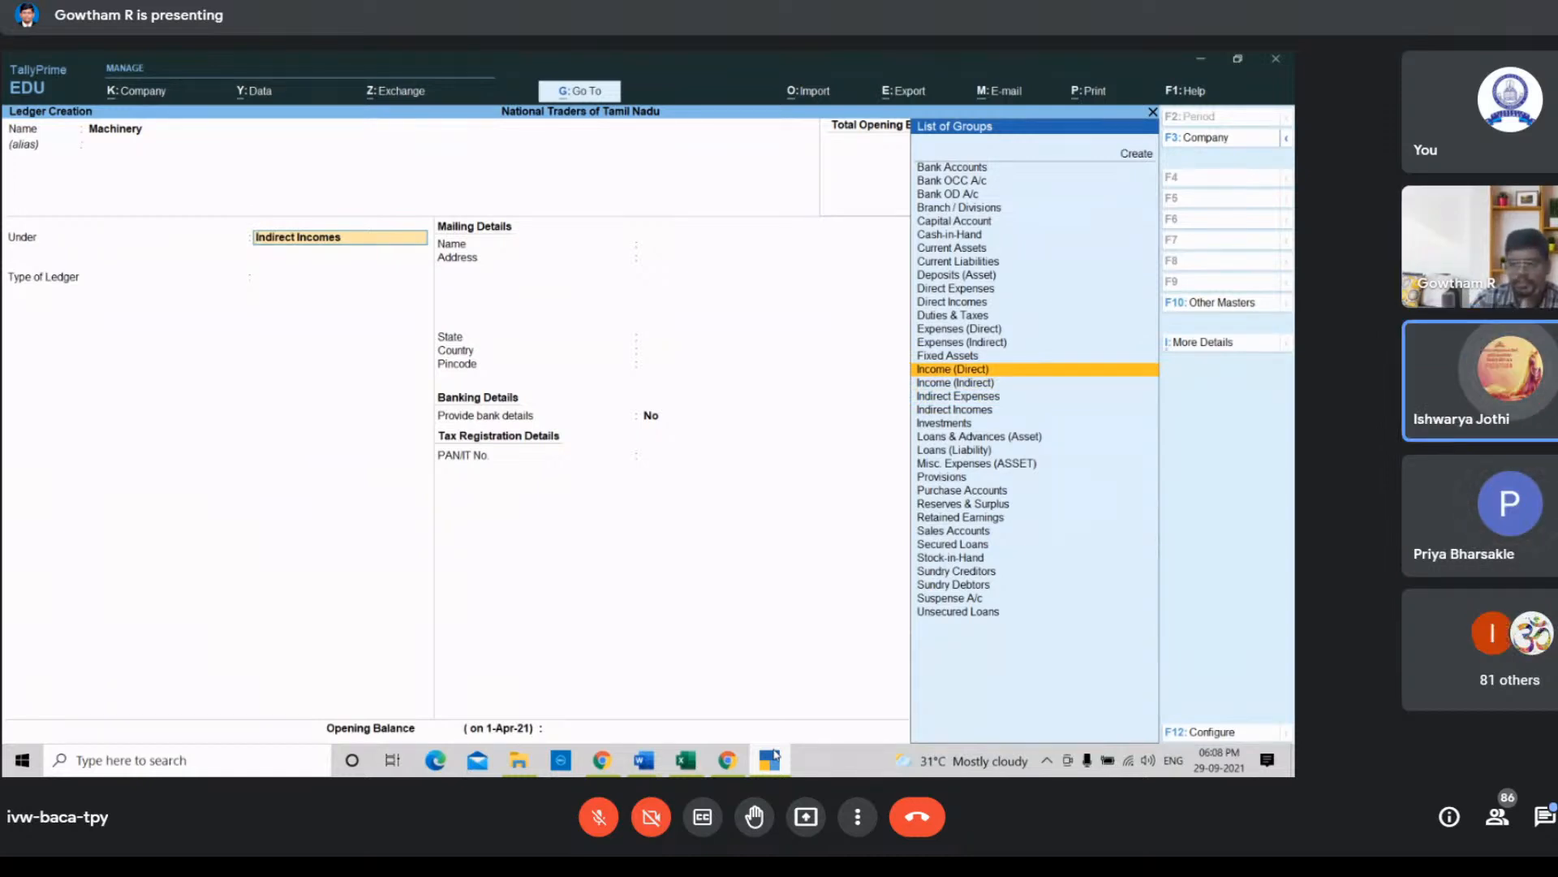
{"action": "key", "text": "Up"}
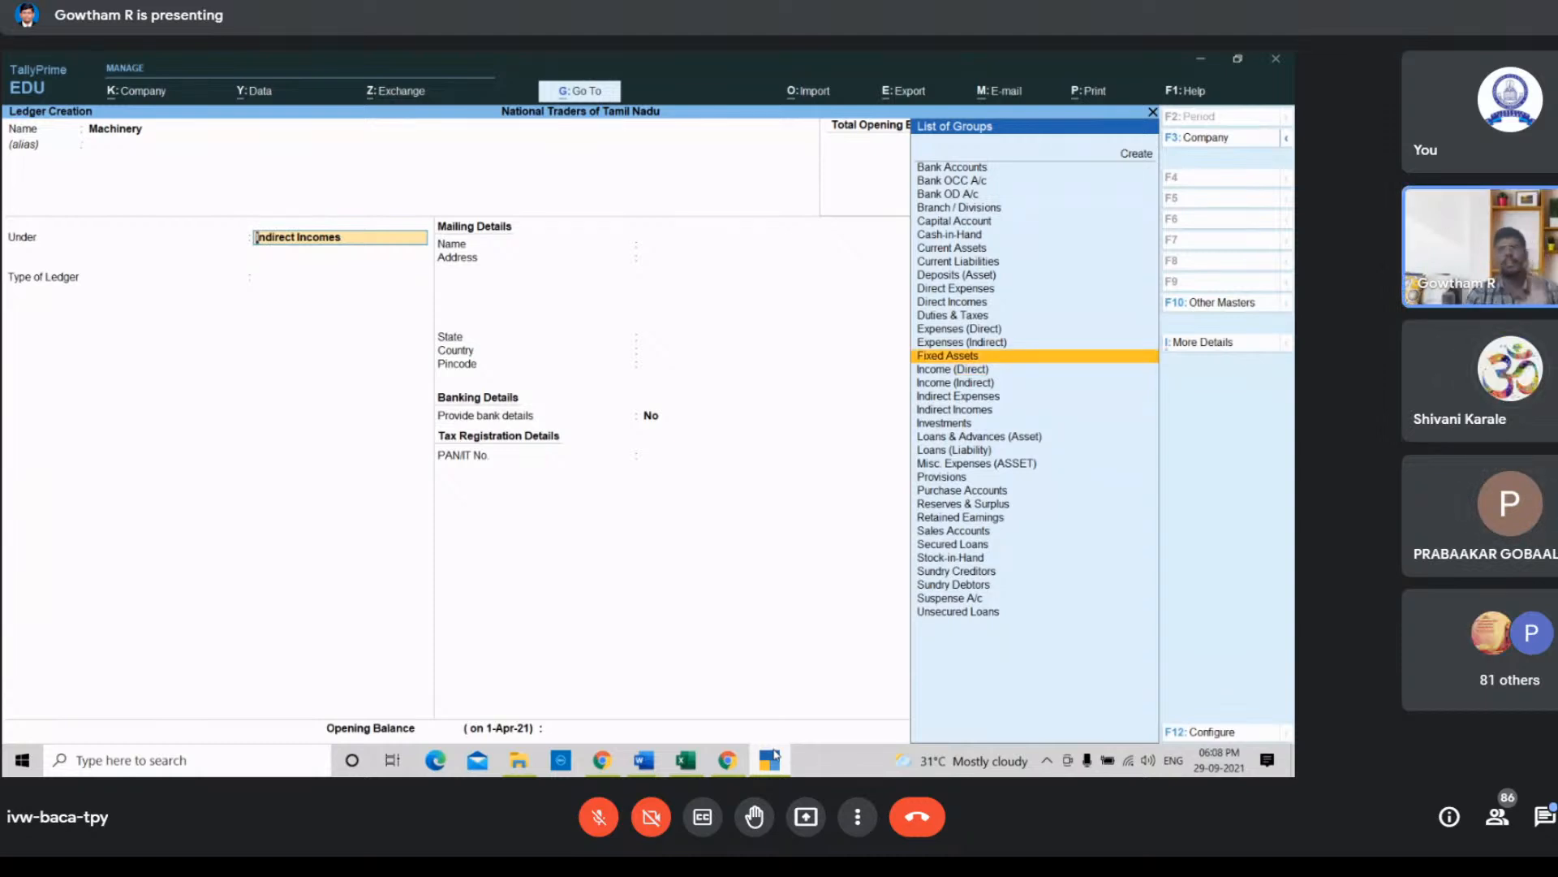
{"action": "key", "text": "Return"}
{"action": "key", "text": "Return"}
{"action": "key", "text": "Return"}
{"action": "key", "text": "Return"}
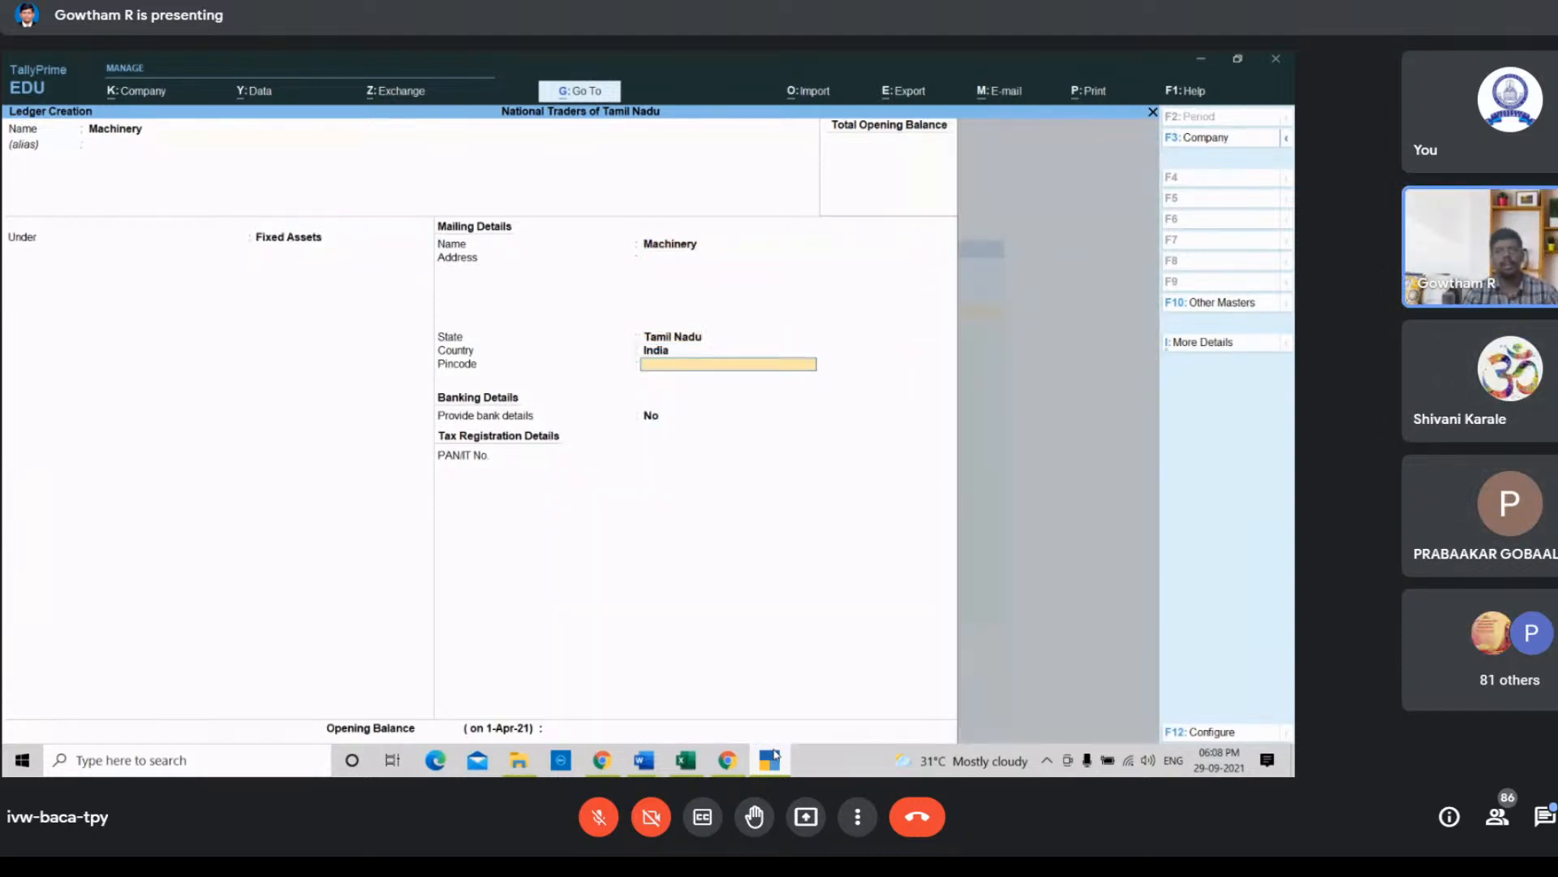
{"action": "key", "text": "Return"}
{"action": "key", "text": "Return"}
{"action": "key", "text": "Return"}
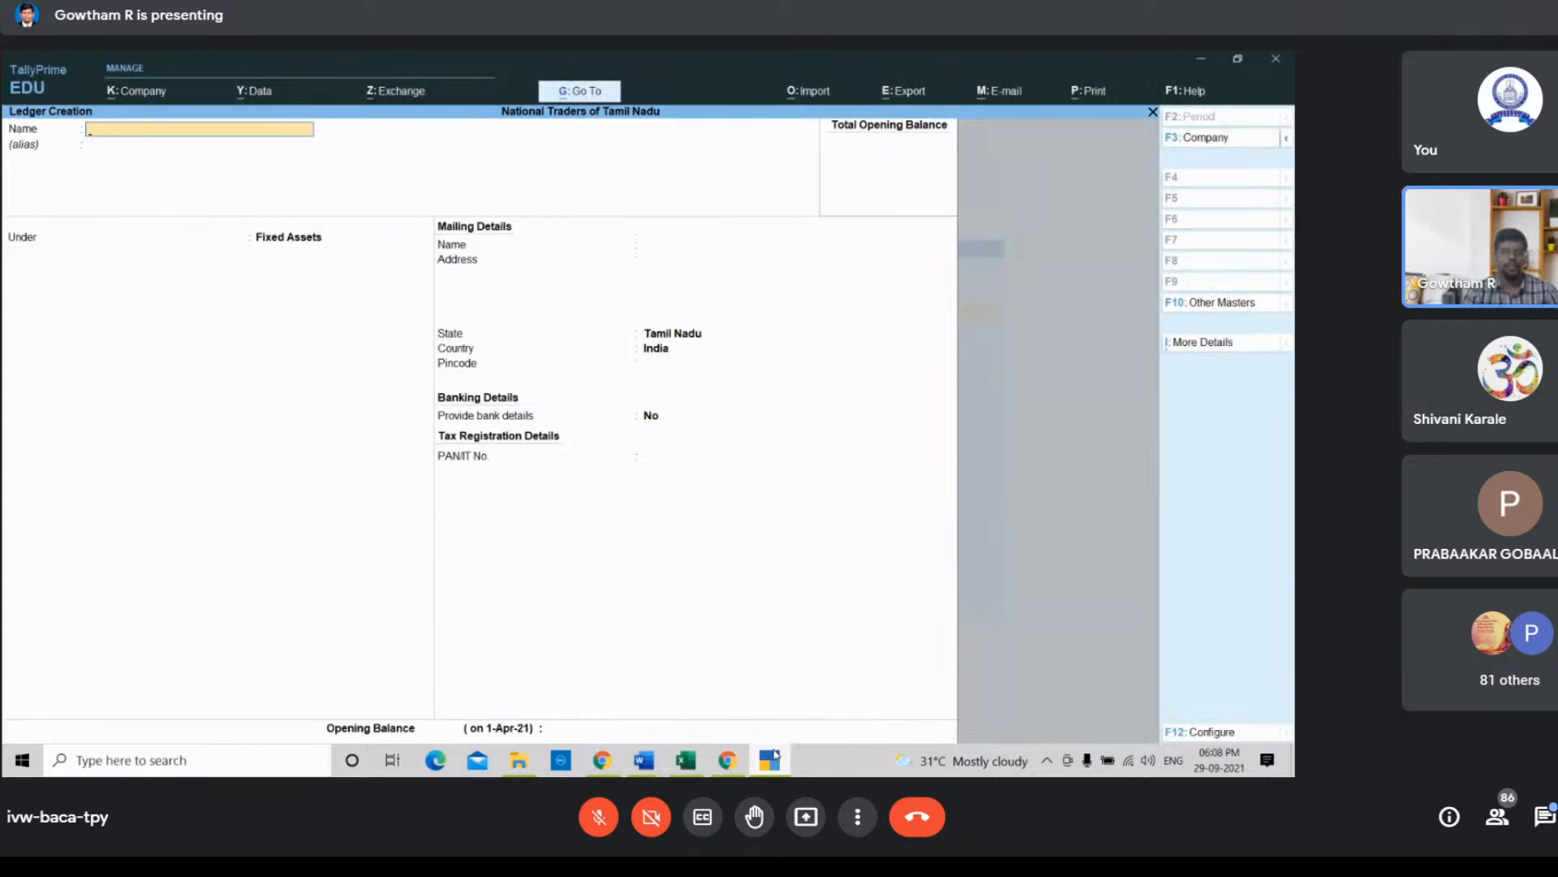
Step: Create a Promissory Note ledger under the Current Assets group and accept it
{"action": "type", "text": "Promisso"}
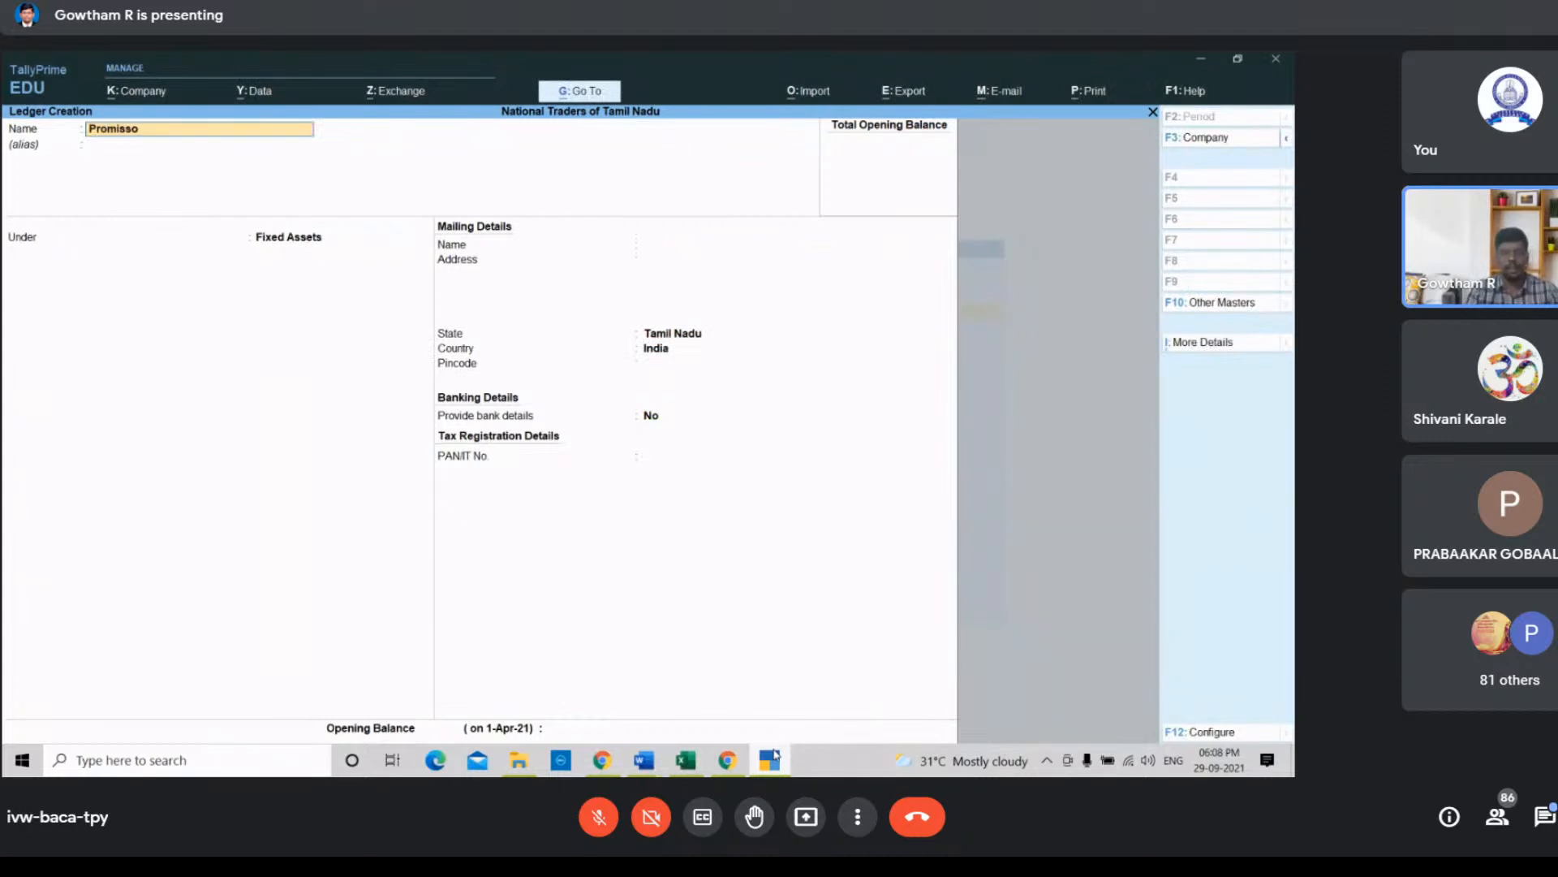
{"action": "type", "text": "ry Note"}
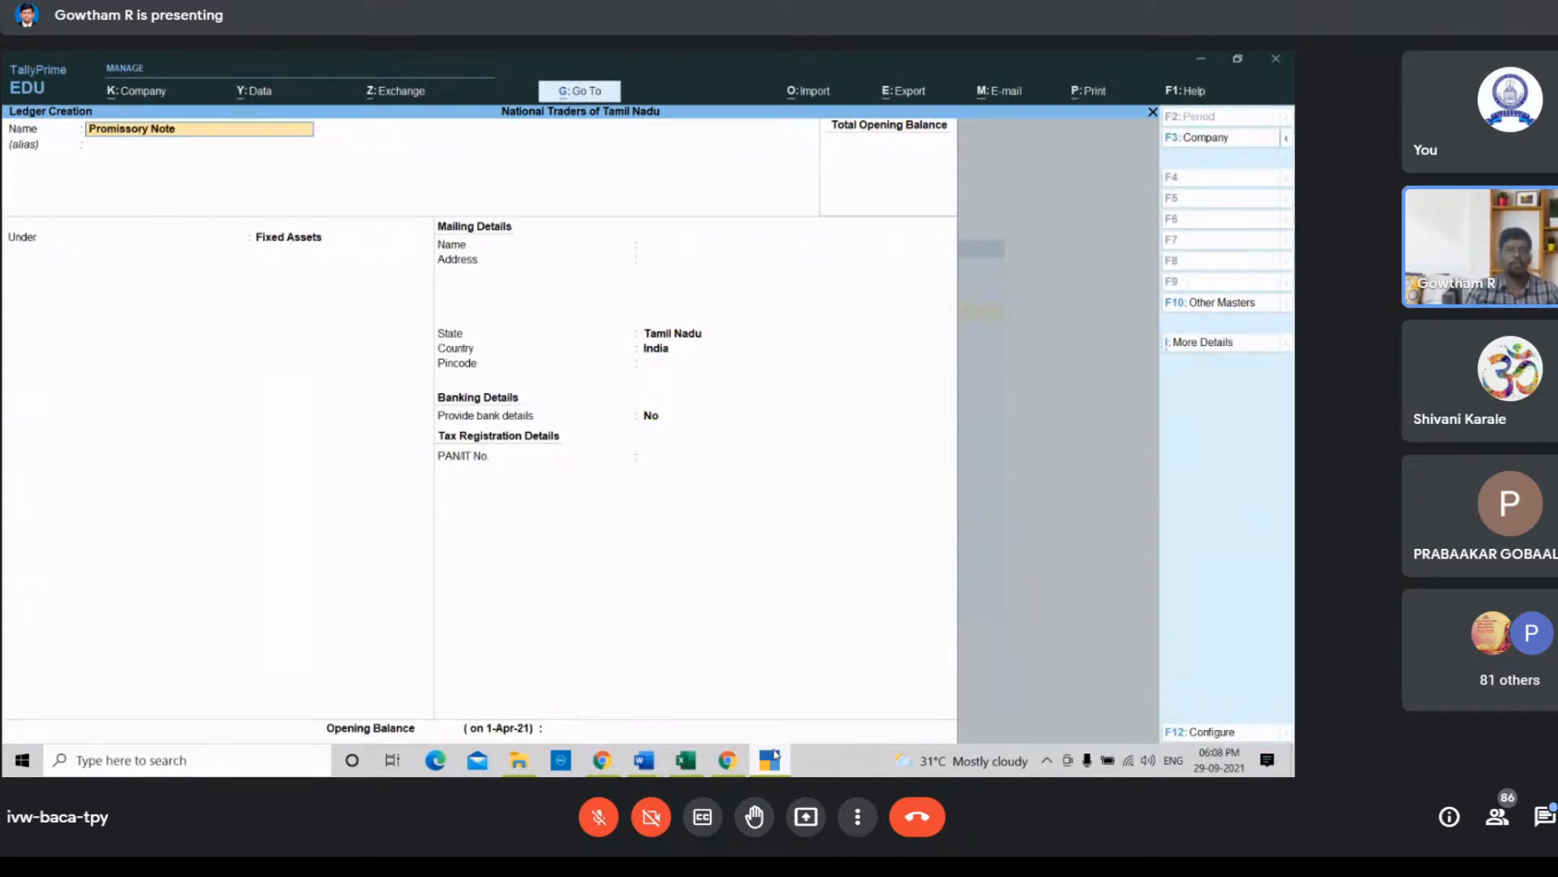
{"action": "key", "text": "Return"}
{"action": "key", "text": "Return"}
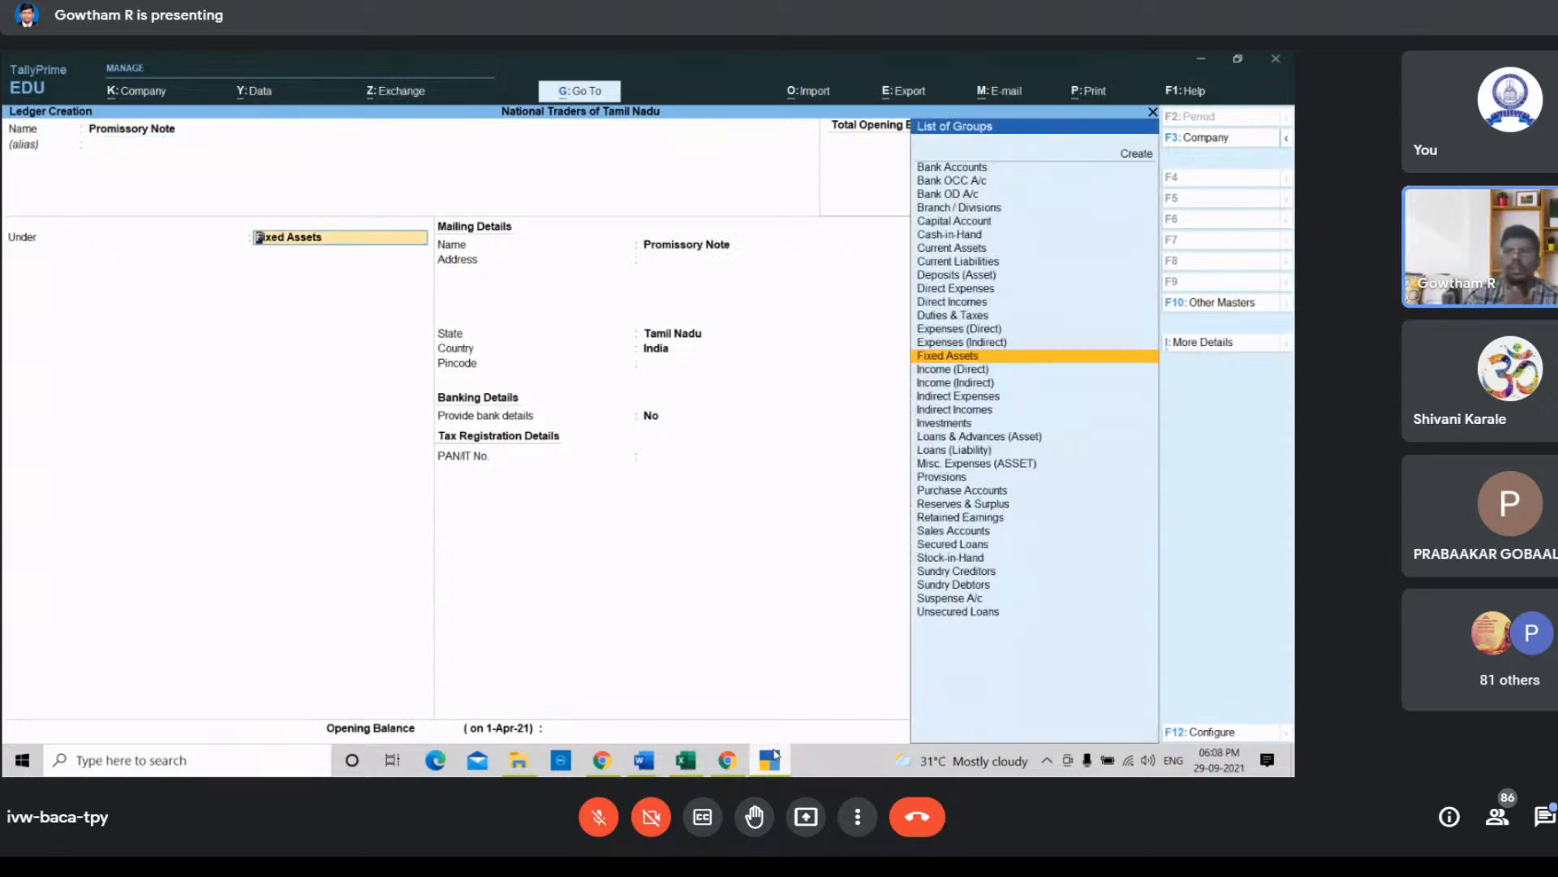
{"action": "key", "text": "Up"}
{"action": "key", "text": "Up"}
{"action": "key", "text": "Up"}
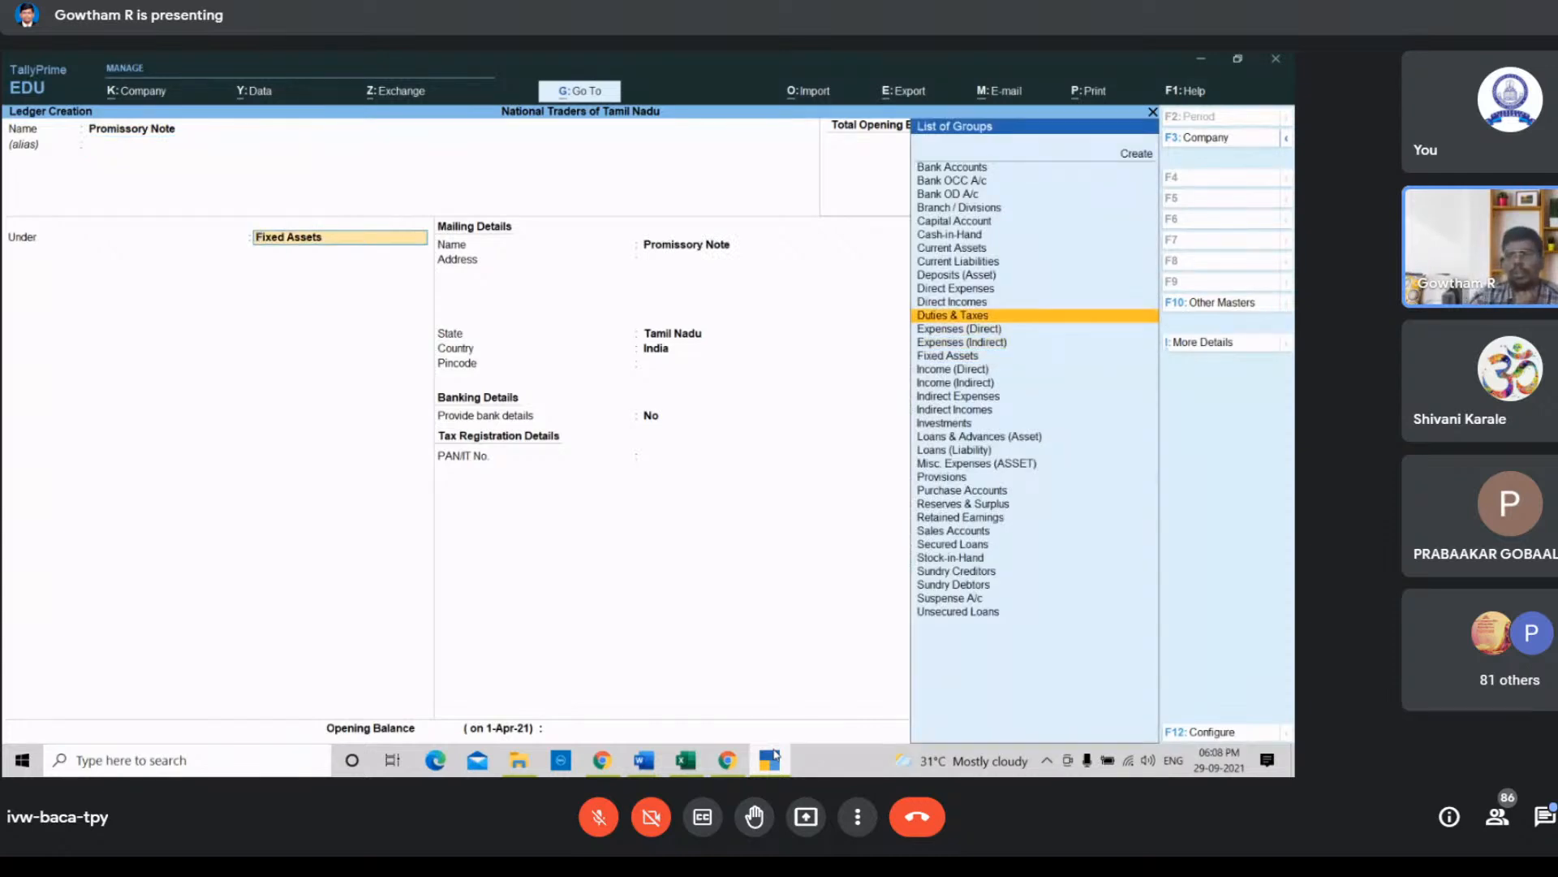
{"action": "key", "text": "Up"}
{"action": "key", "text": "Up"}
{"action": "key", "text": "Up"}
{"action": "key", "text": "Up"}
{"action": "key", "text": "Up"}
{"action": "key", "text": "Up"}
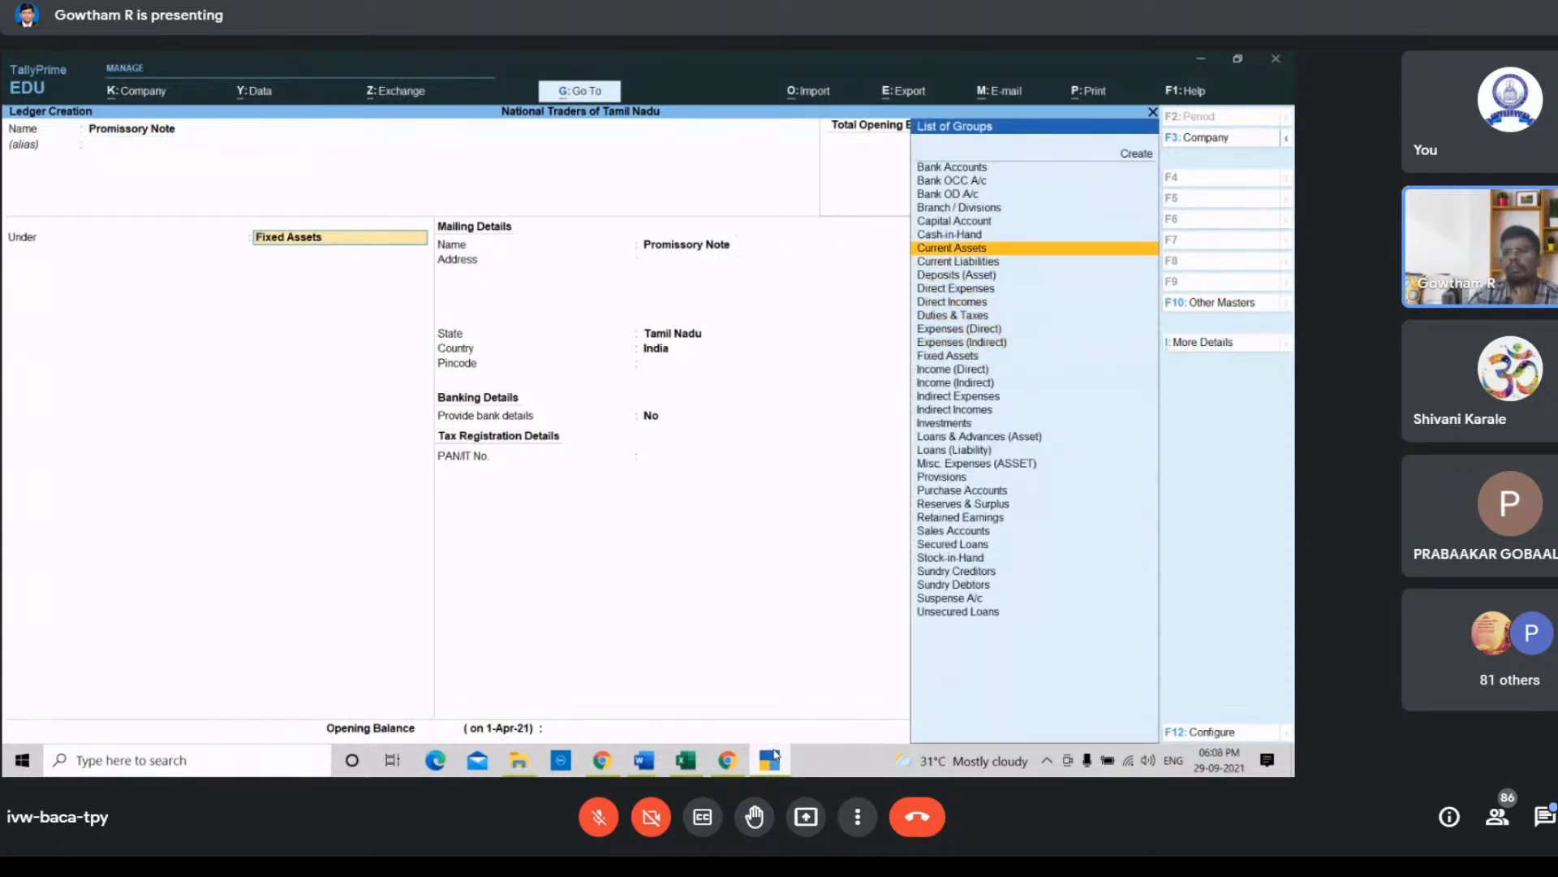
{"action": "key", "text": "Down"}
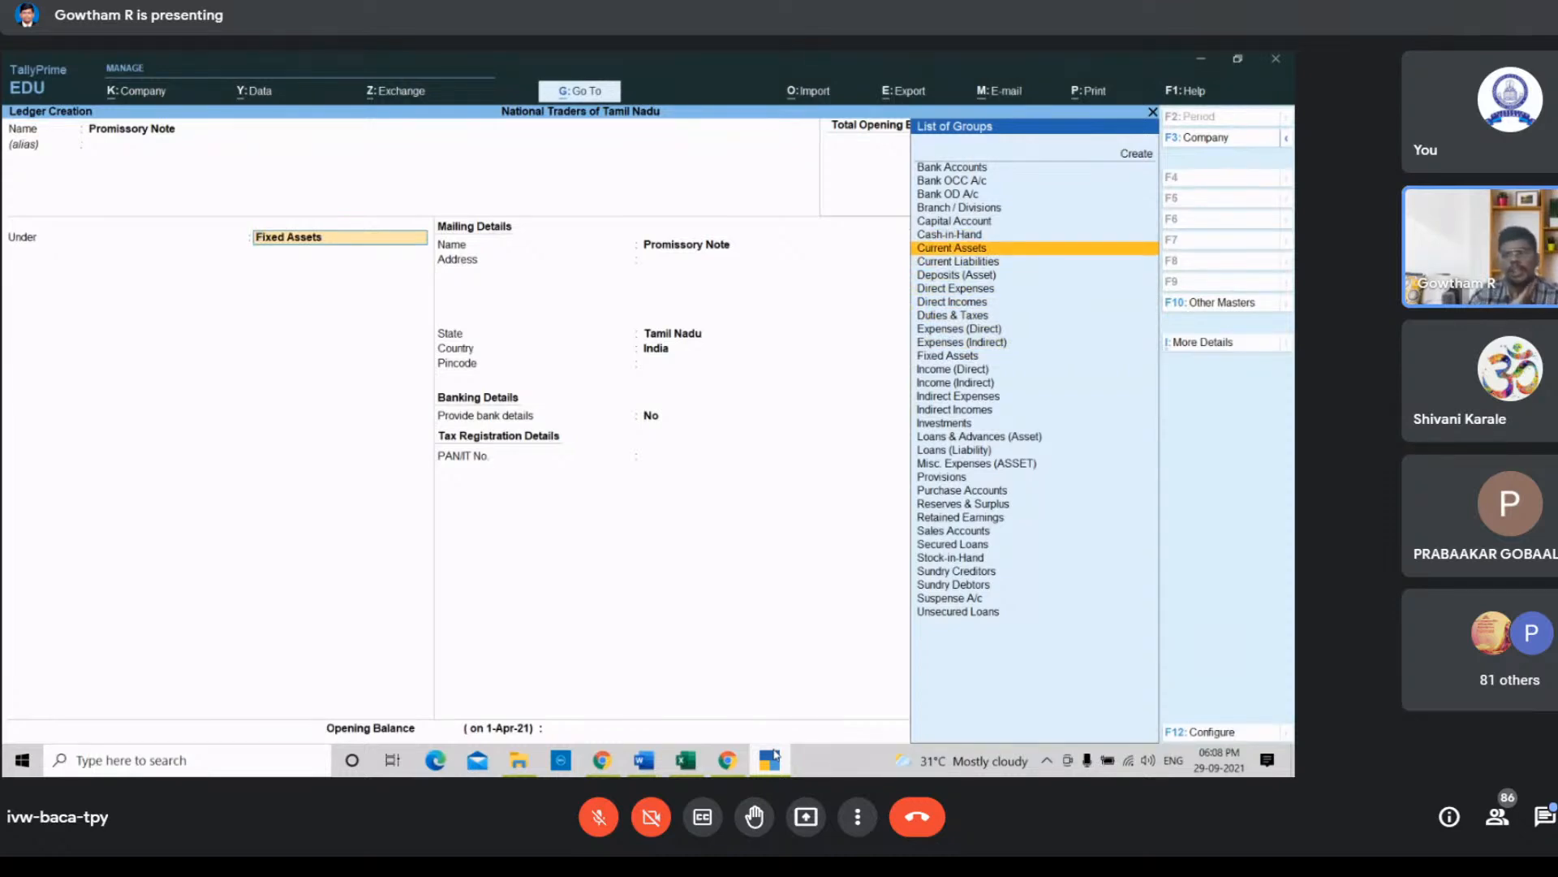
{"action": "key", "text": "Return"}
{"action": "key", "text": "Return"}
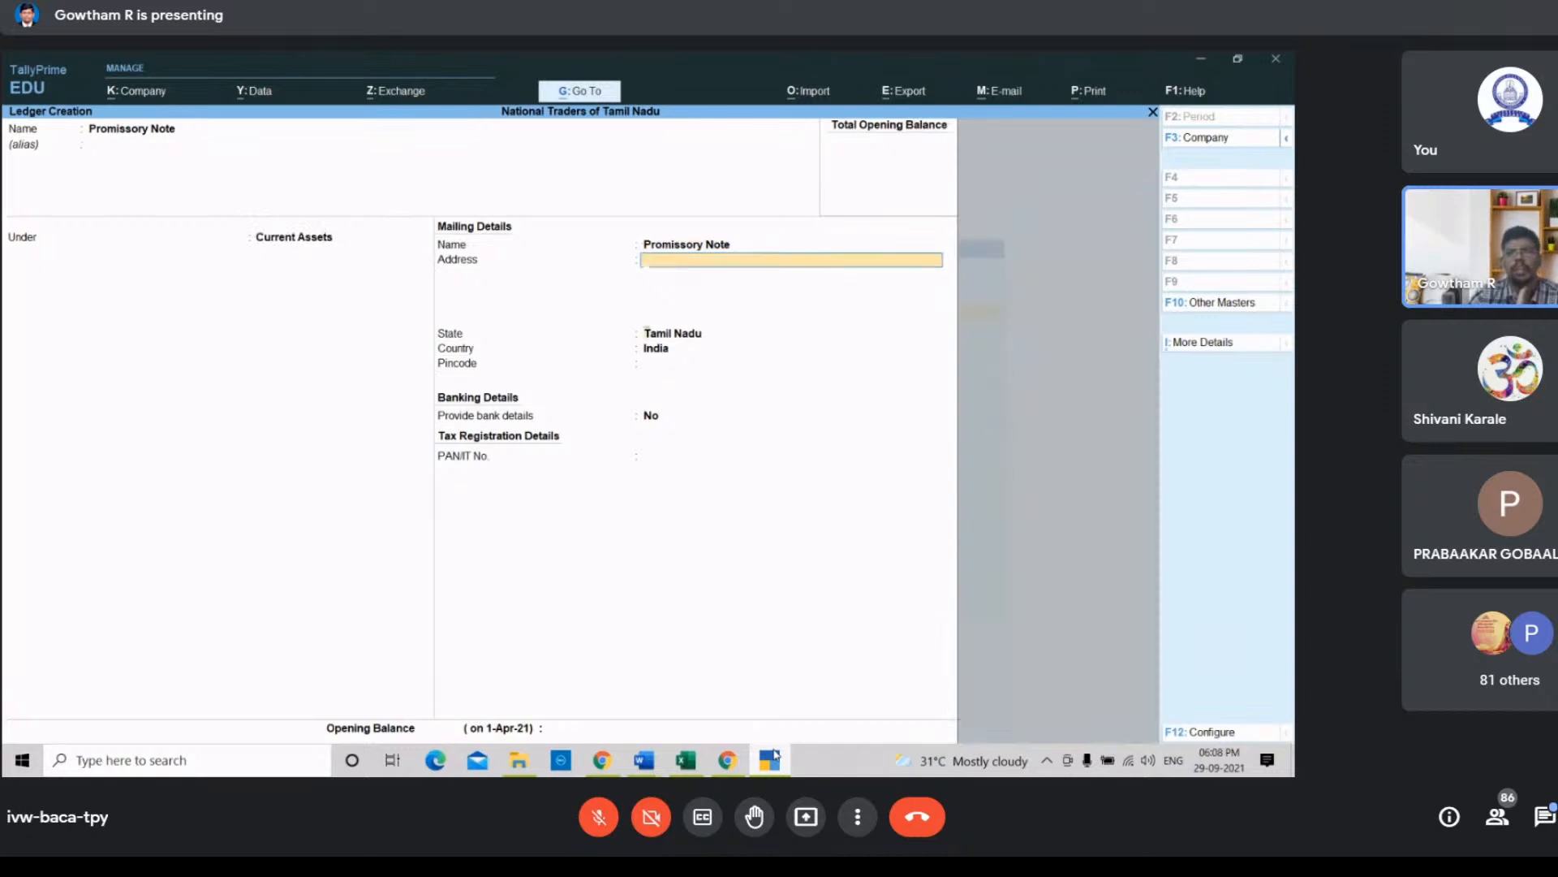
{"action": "key", "text": "Return"}
{"action": "key", "text": "Return"}
{"action": "key", "text": "Return"}
{"action": "key", "text": "Return"}
{"action": "key", "text": "Return"}
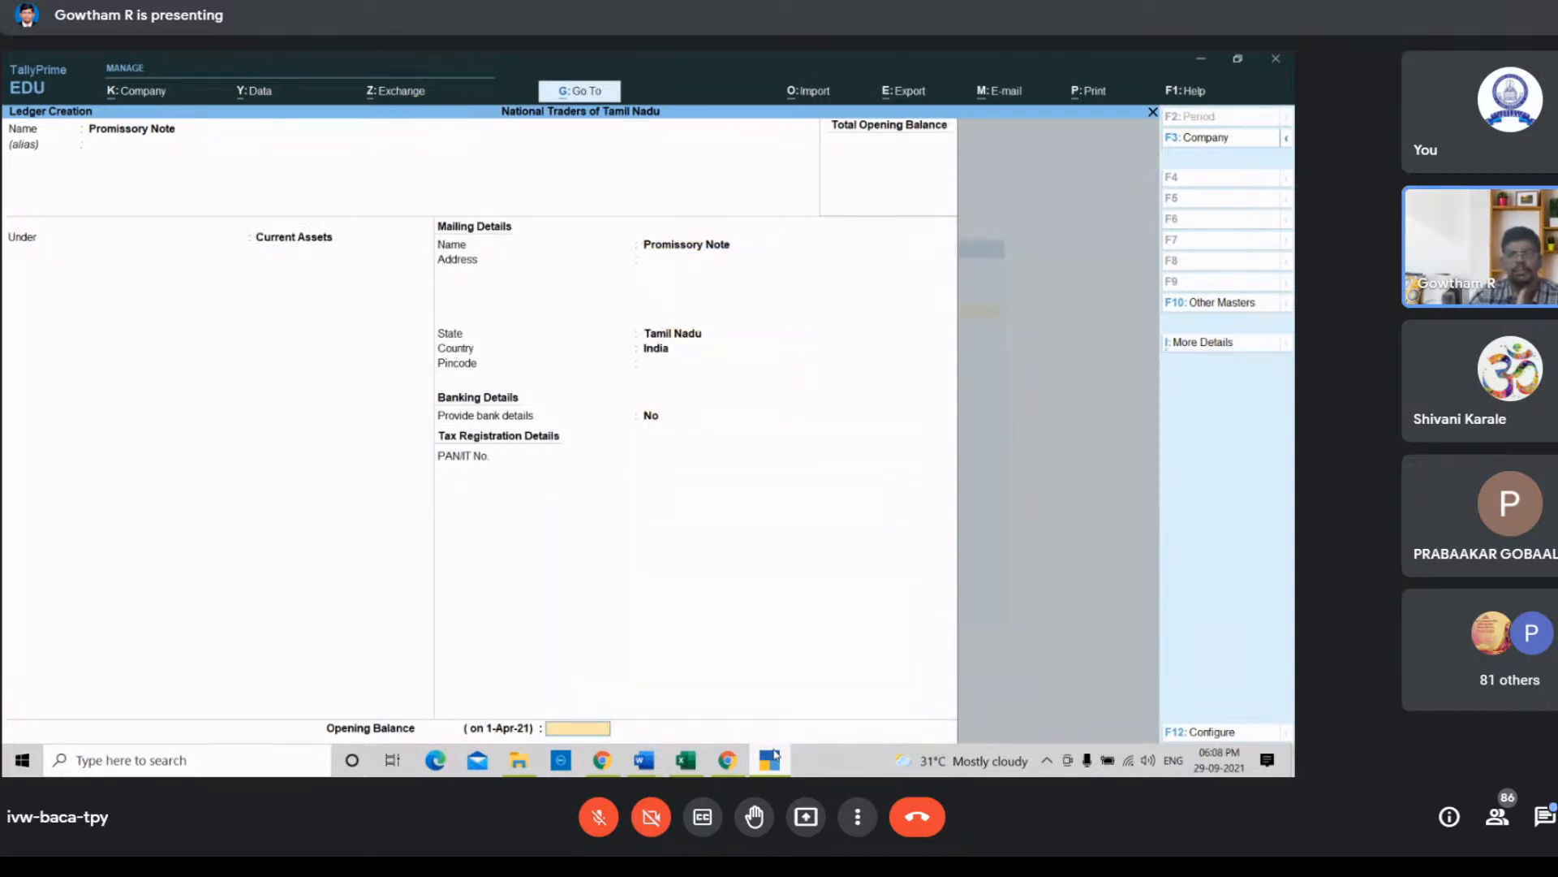
{"action": "key", "text": "Return"}
{"action": "key", "text": "Return"}
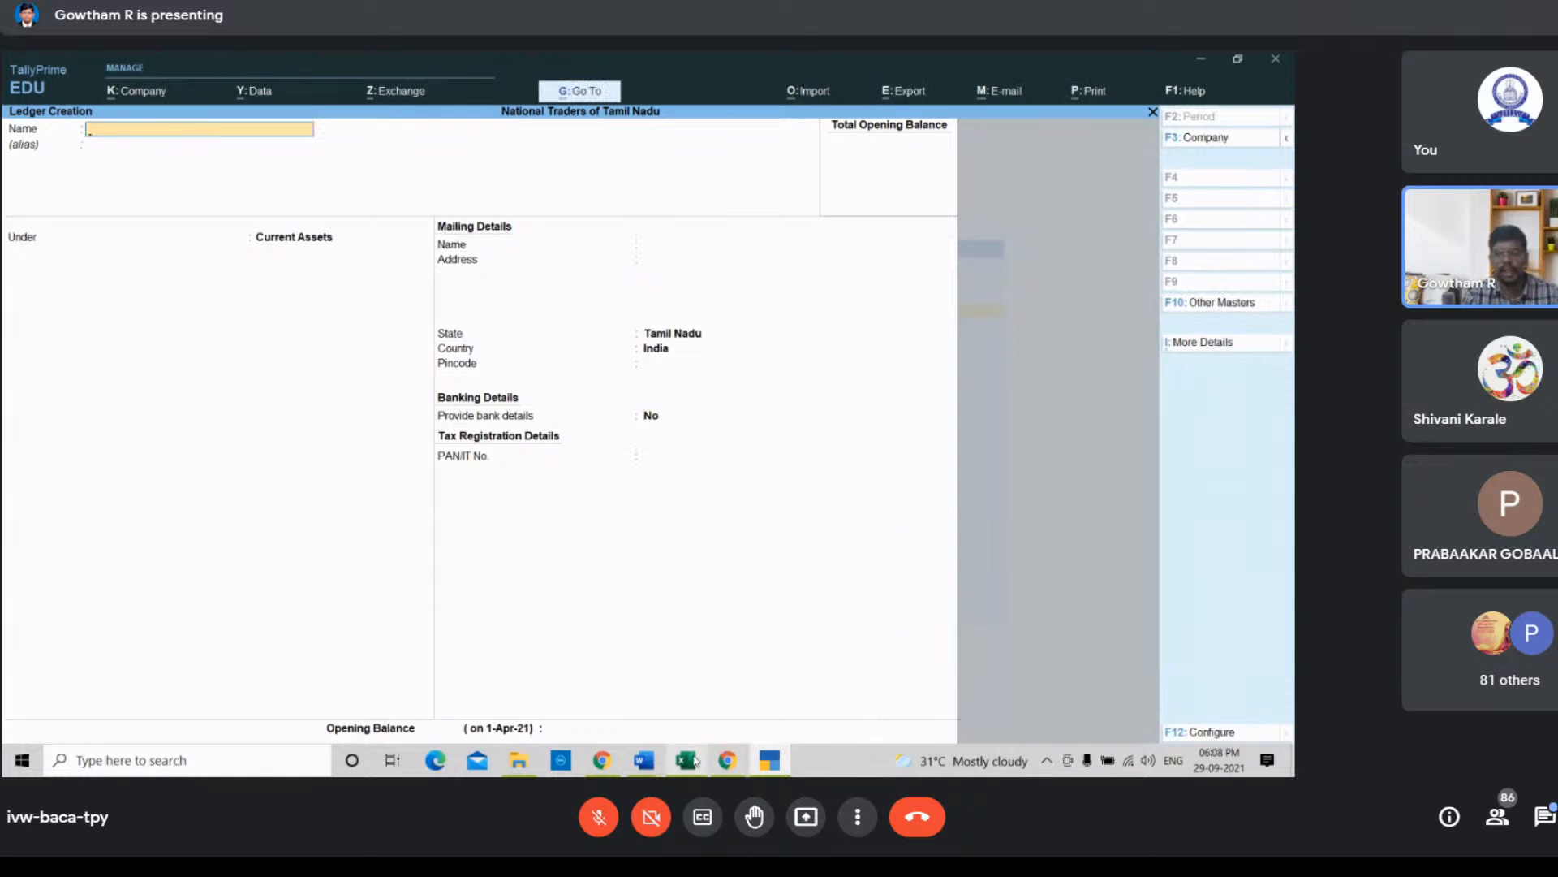
Step: In the spreadsheet, review the ledger names listed for the machinery purchase and the earlier transactions
{"action": "left_click", "coordinate": [689, 760]}
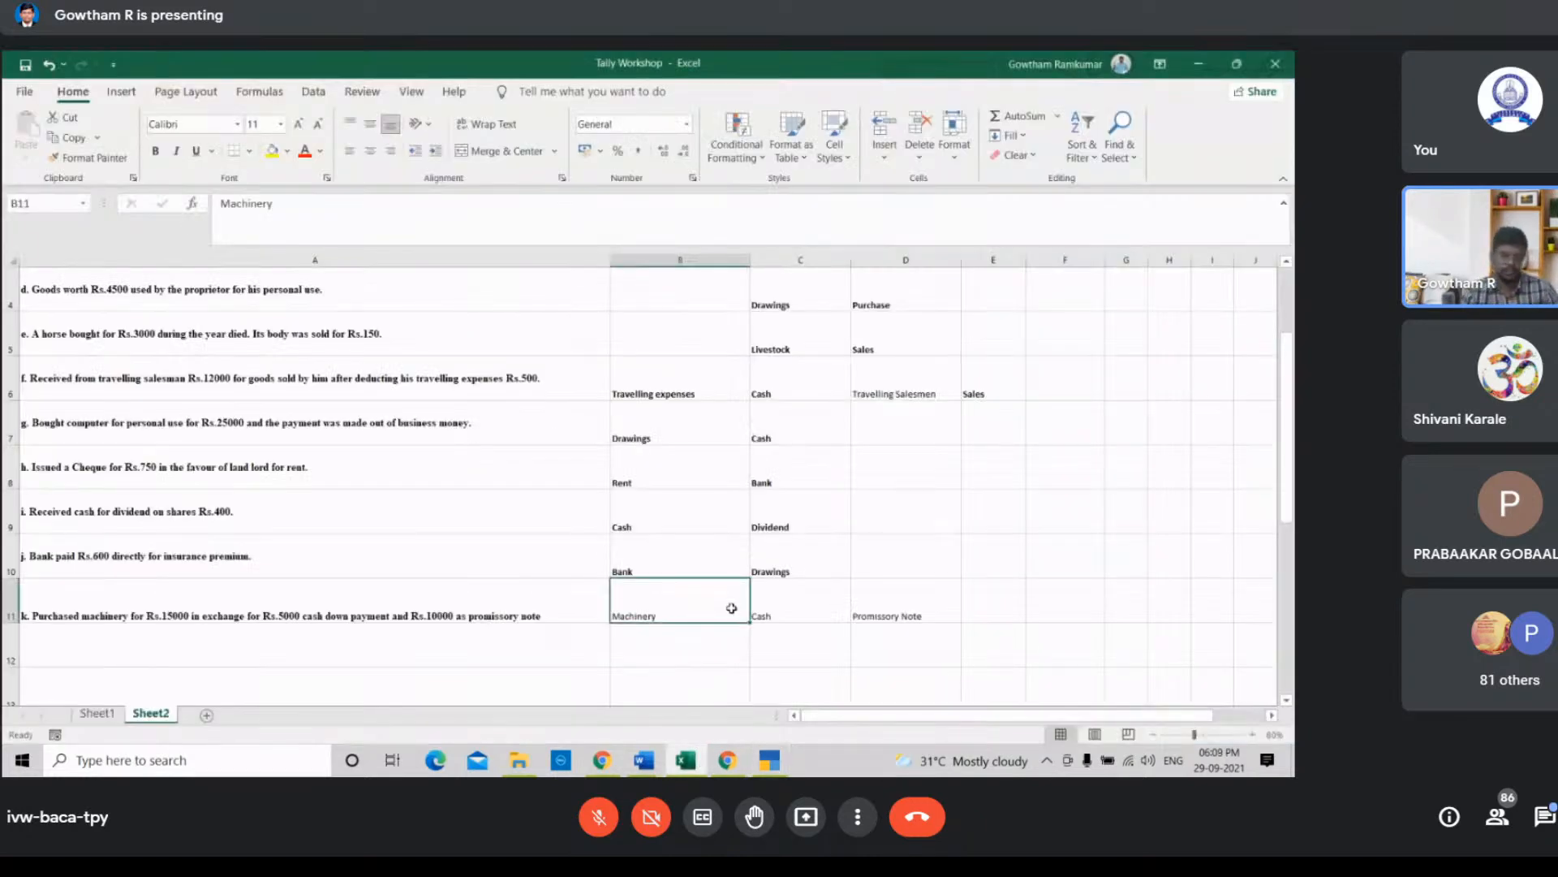
{"action": "left_click", "coordinate": [771, 614]}
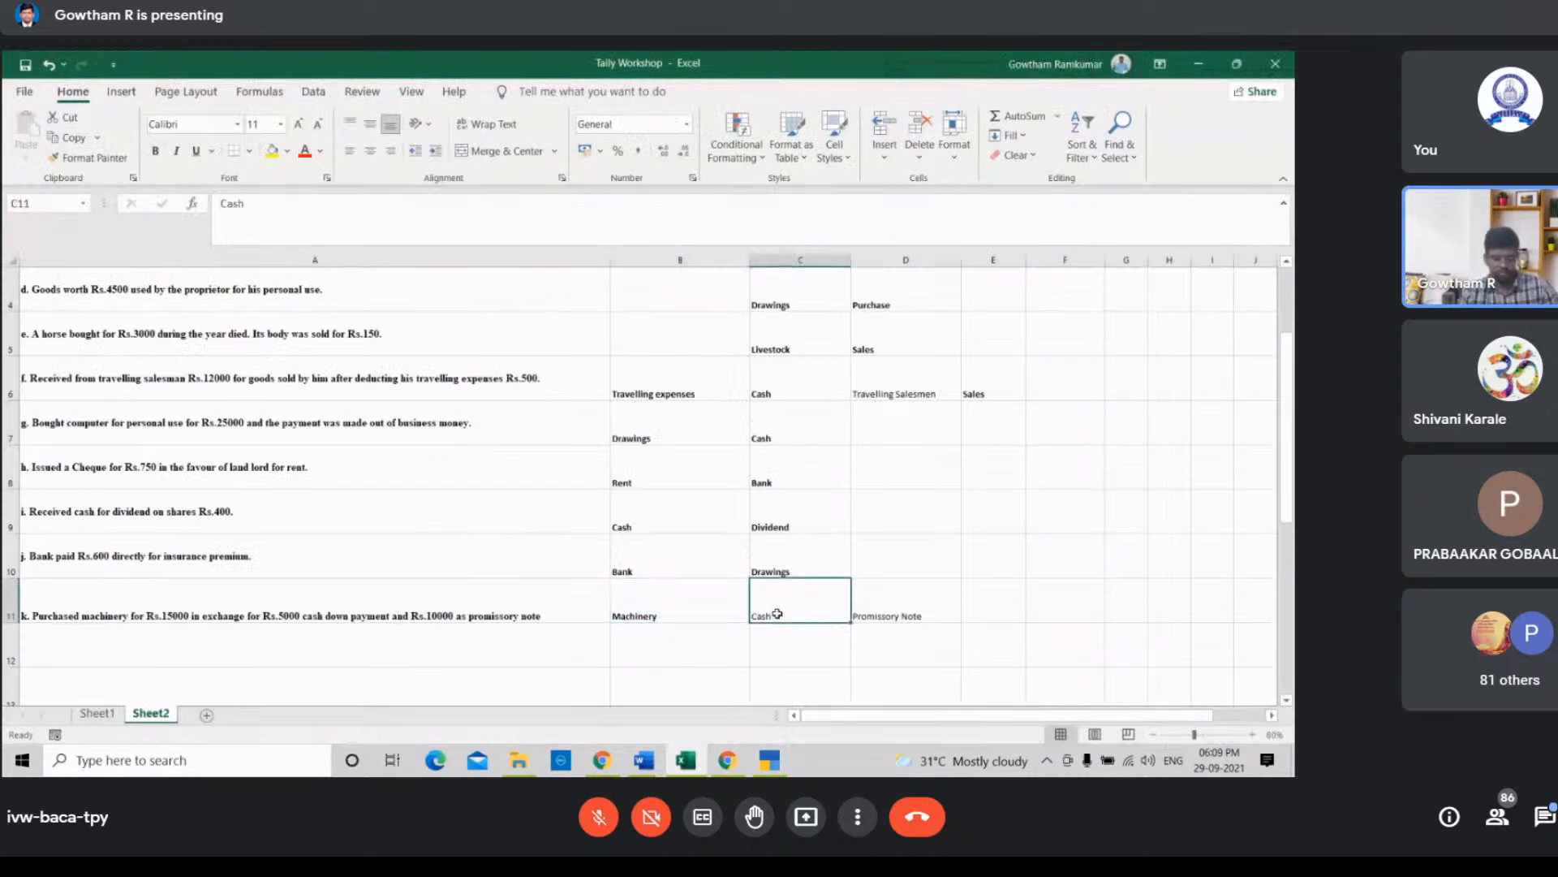
{"action": "left_click", "coordinate": [883, 616]}
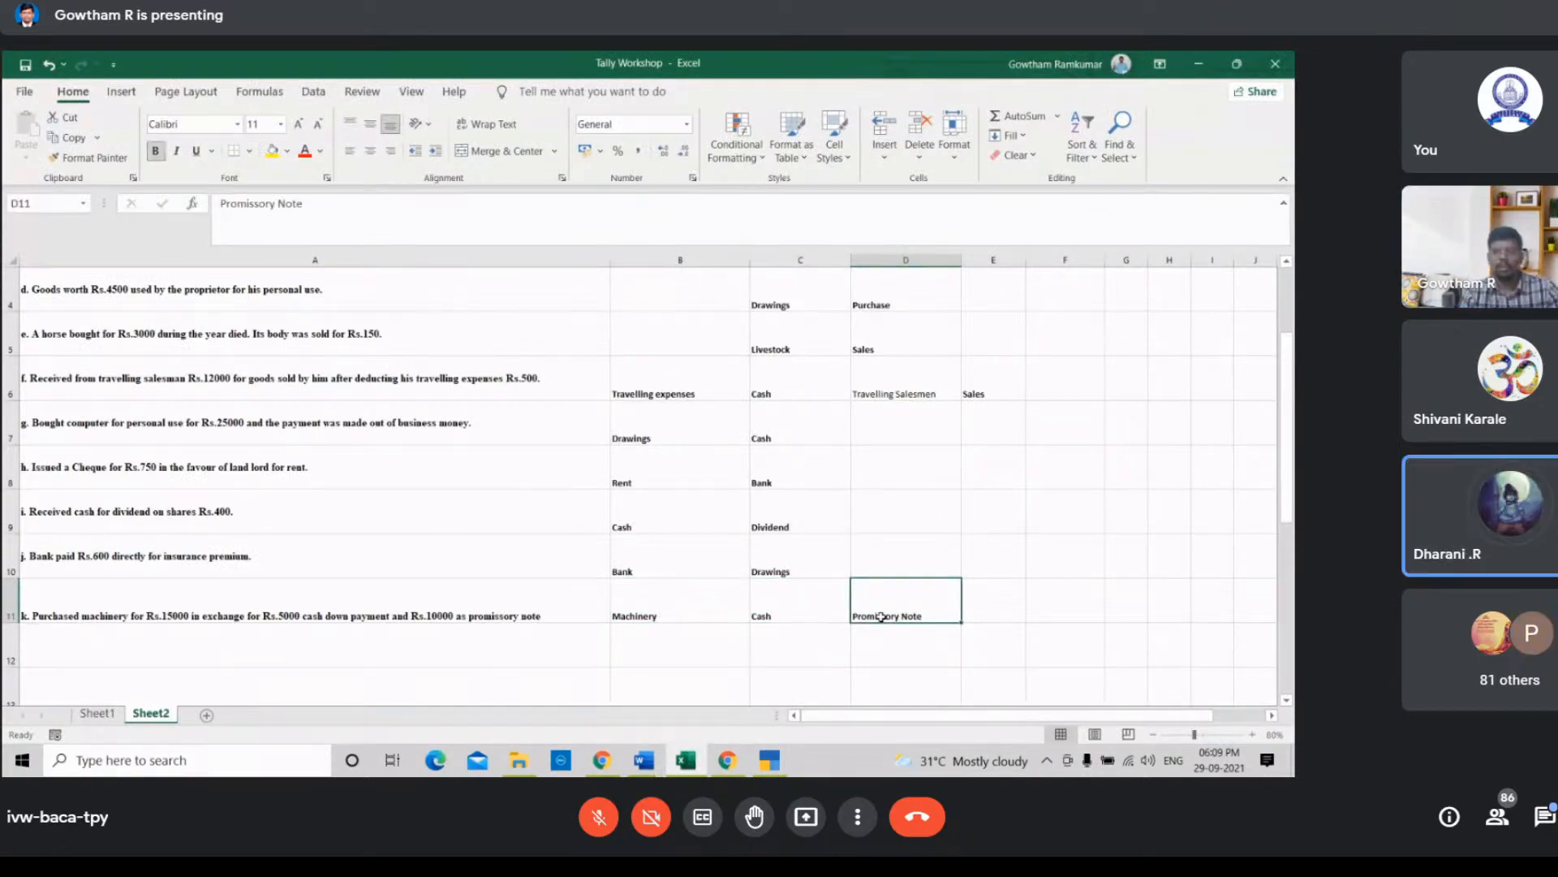
{"action": "scroll", "coordinate": [882, 616], "scroll_direction": "up", "scroll_amount": 1}
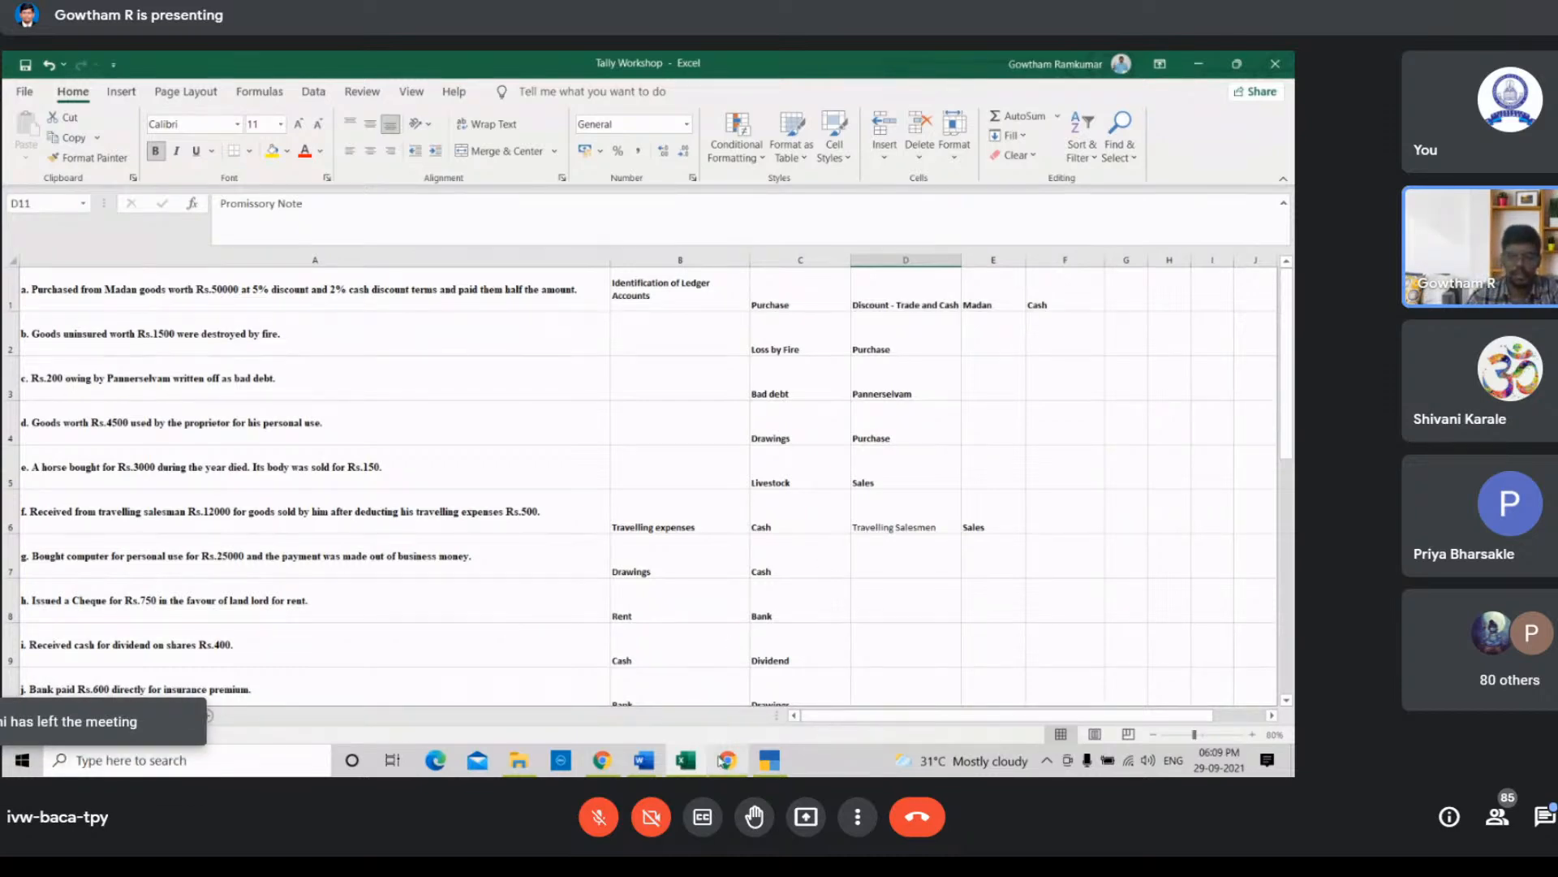
Step: Return to TallyPrime, quit ledger creation and open voucher entry
{"action": "left_click", "coordinate": [770, 760]}
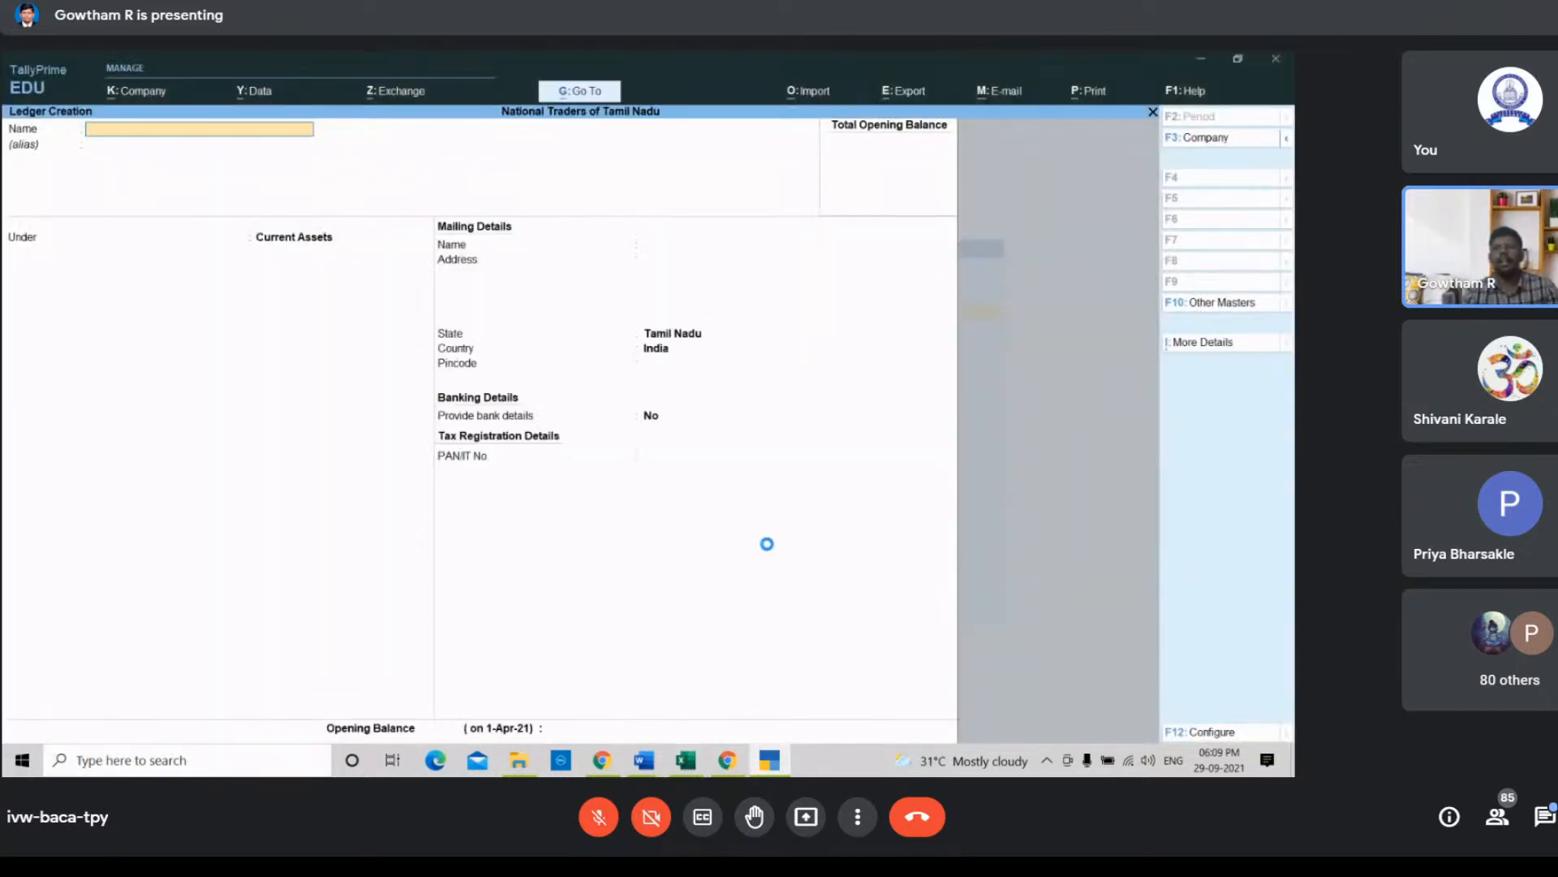
{"action": "key", "text": "Escape"}
{"action": "key", "text": "y"}
{"action": "key", "text": "Escape"}
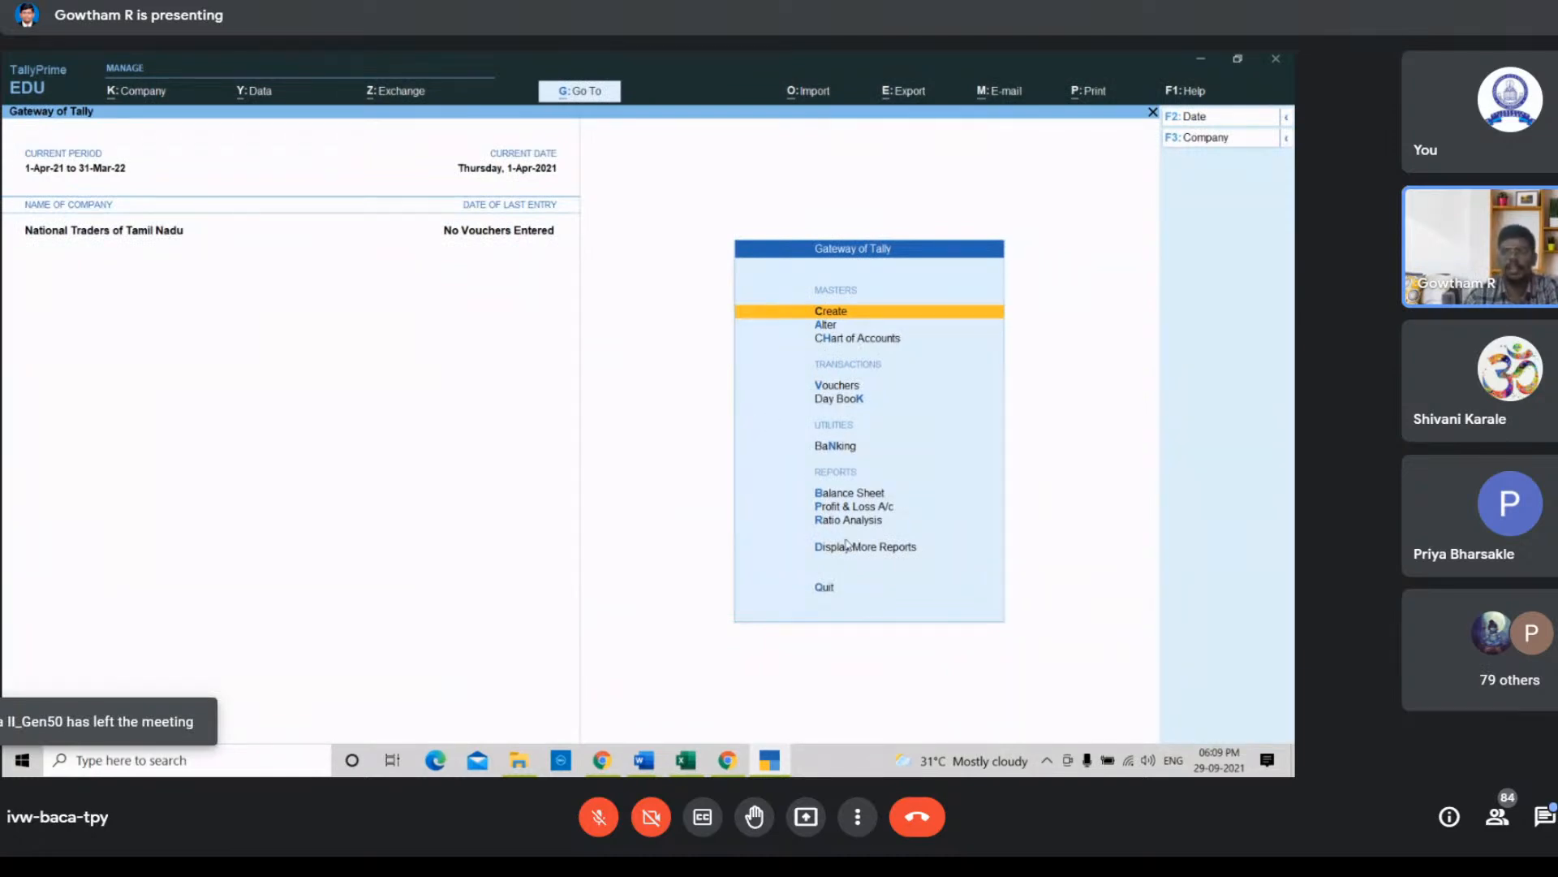
{"action": "left_click", "coordinate": [842, 384]}
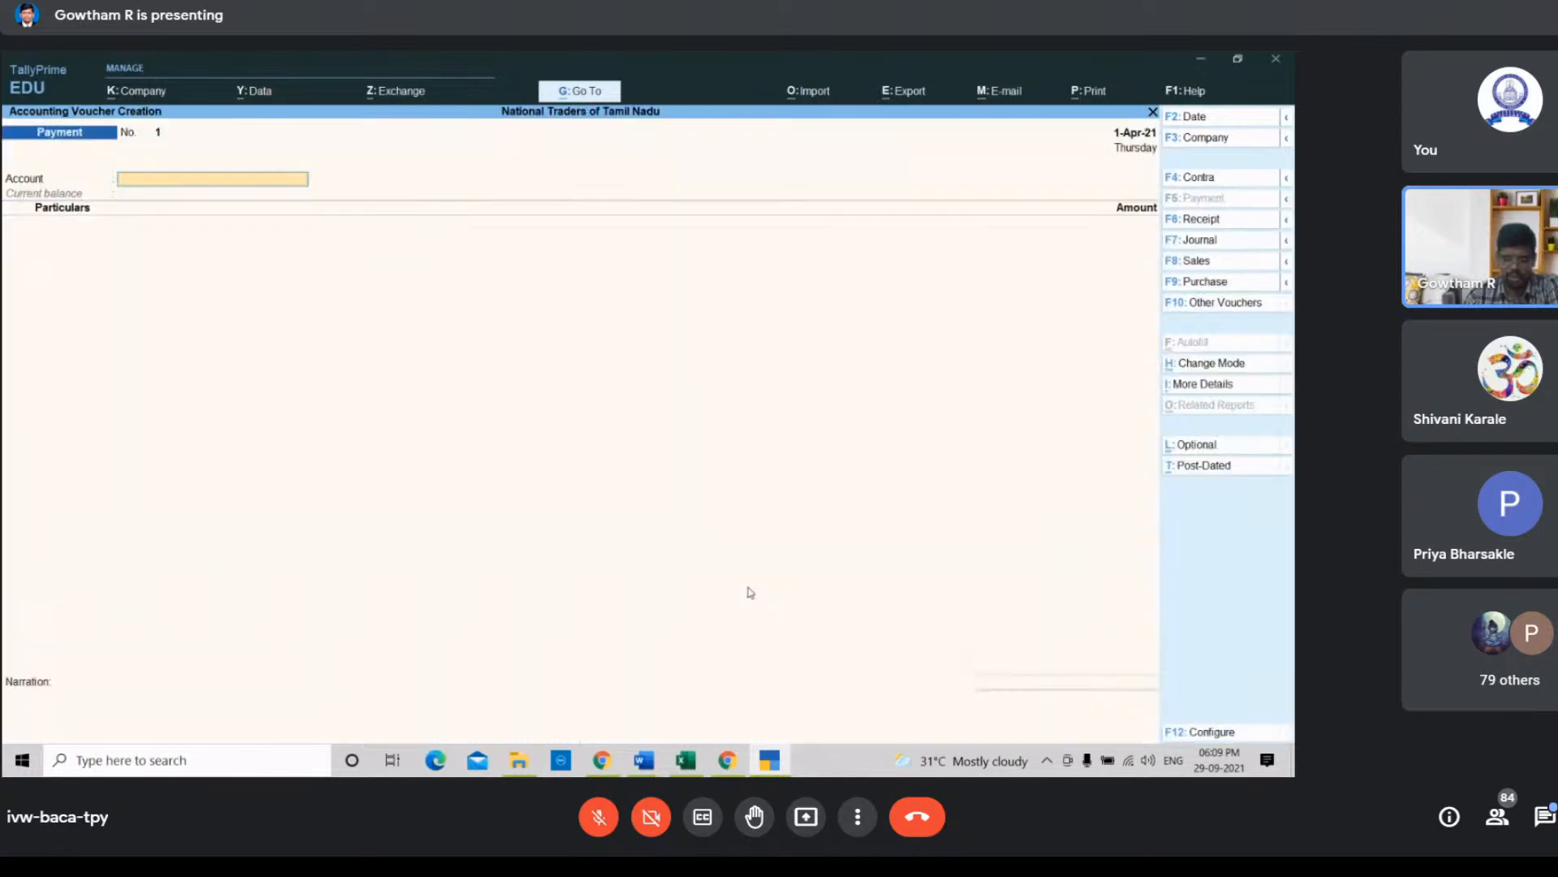
{"action": "left_click", "coordinate": [728, 762]}
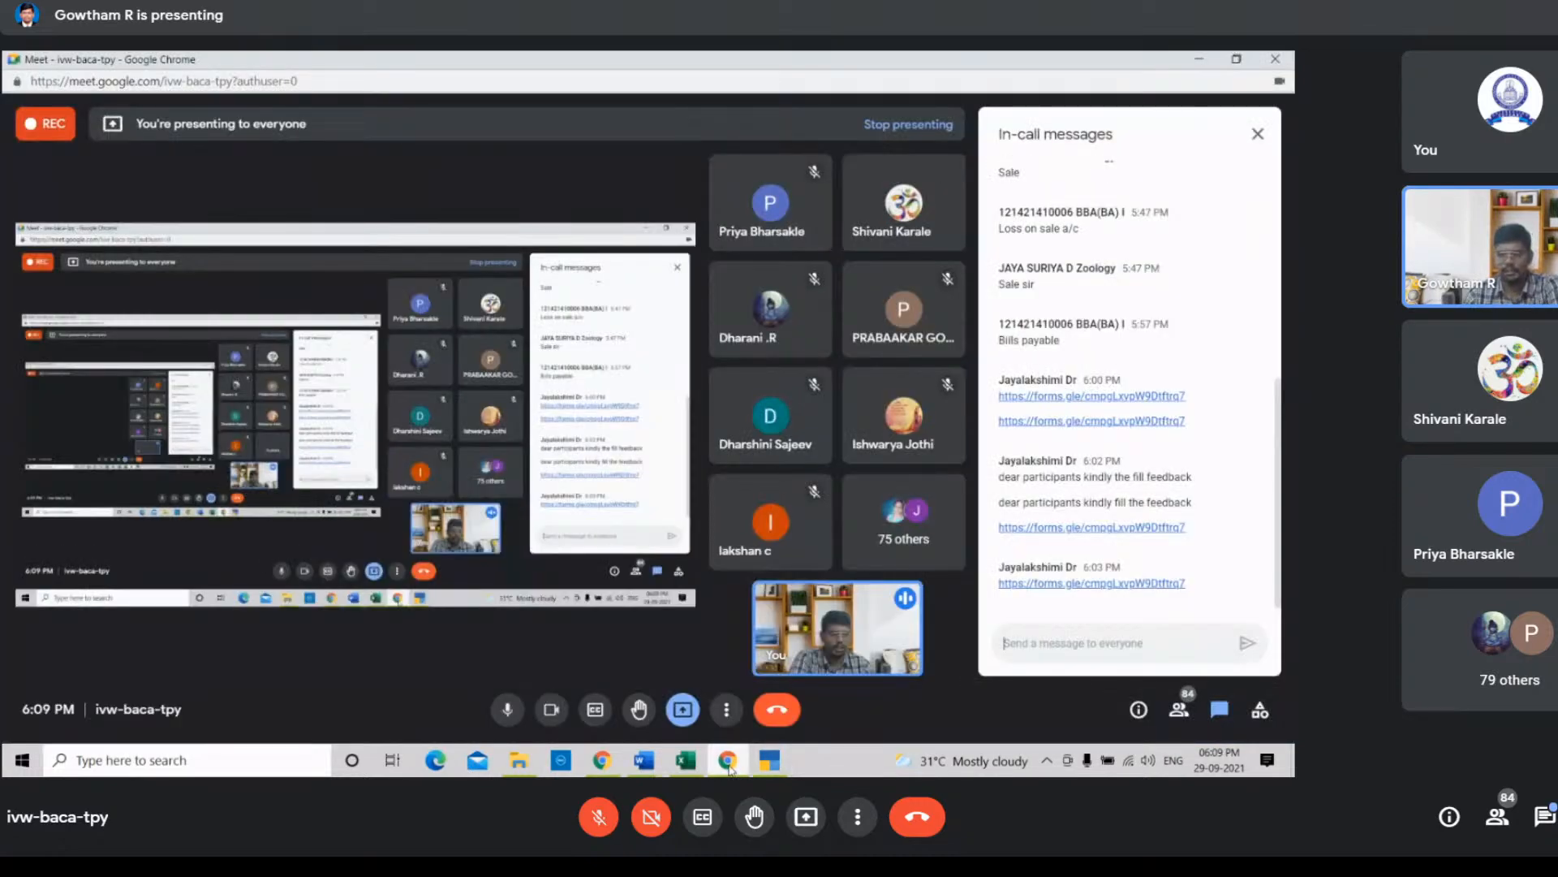
{"action": "left_click", "coordinate": [728, 762]}
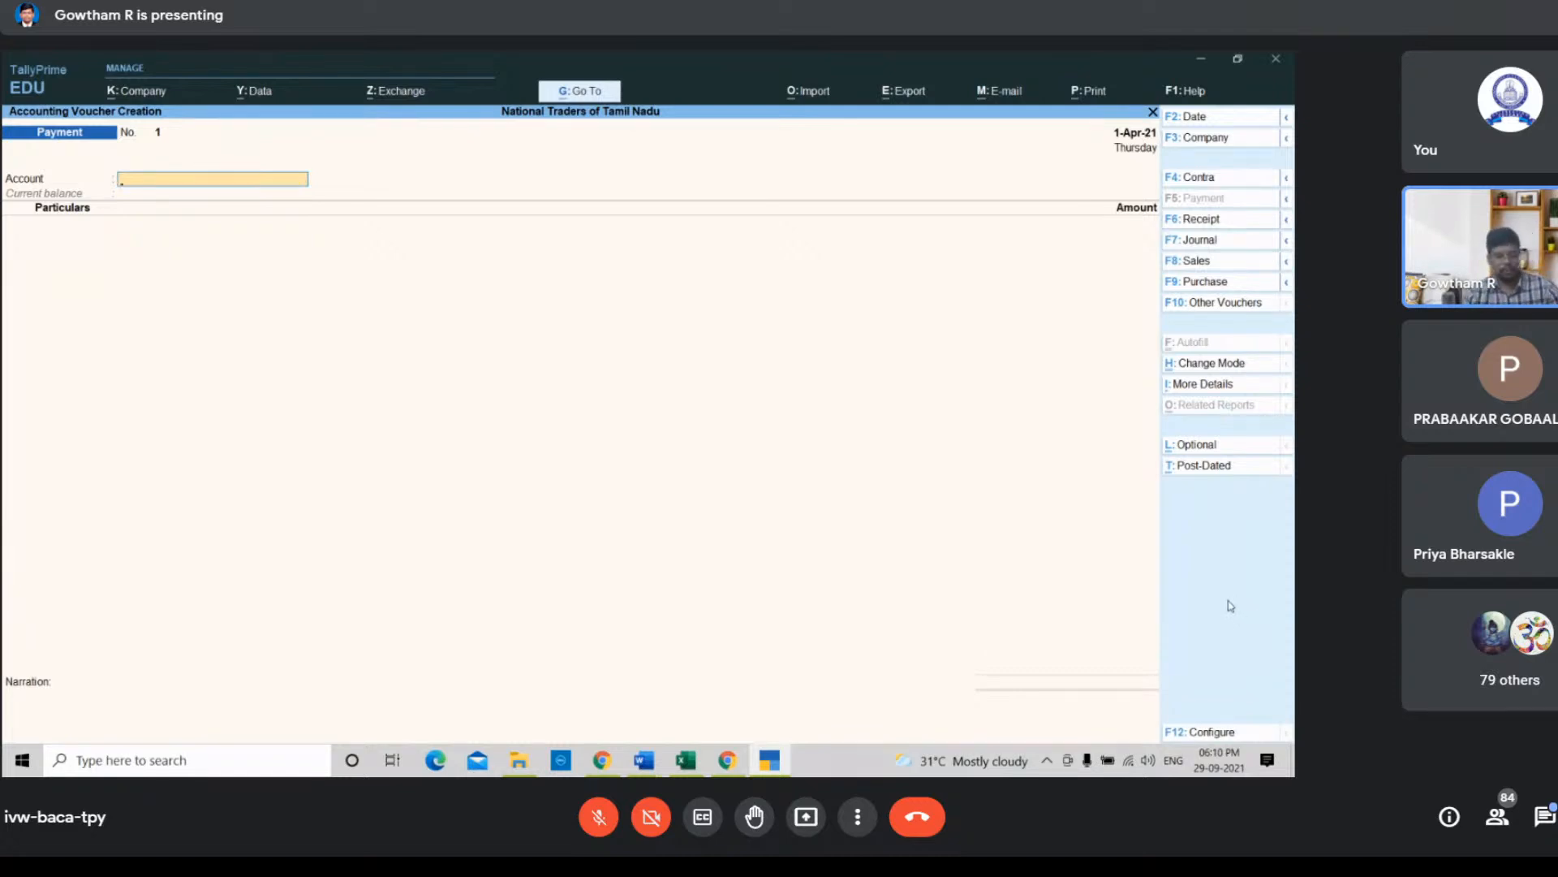
Step: Switch the payment voucher to Double Entry mode
{"action": "key", "text": "ctrl+h"}
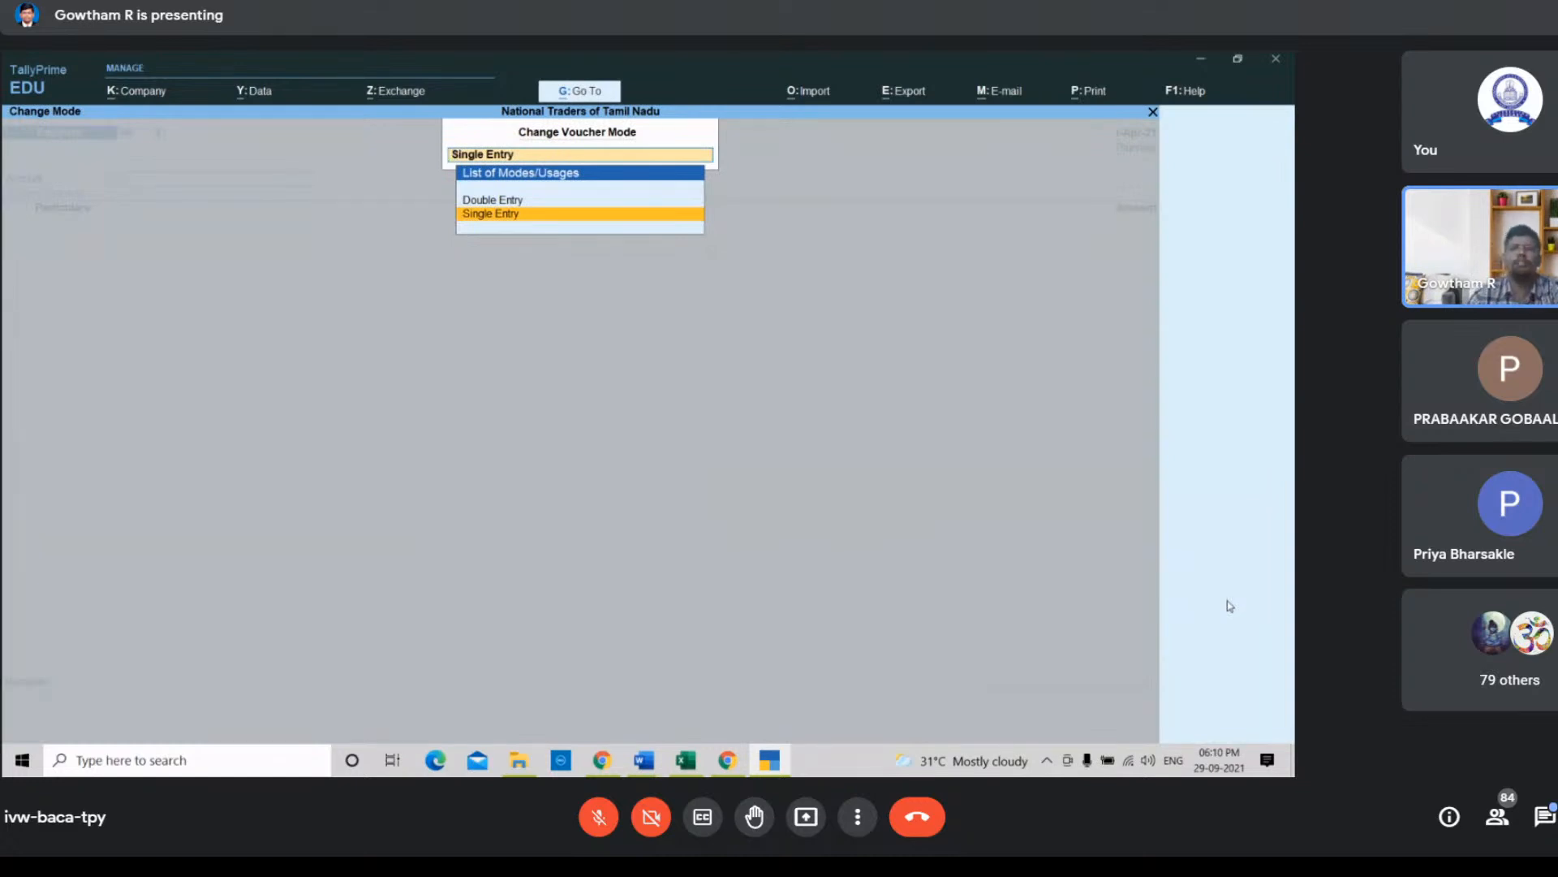
{"action": "key", "text": "Up"}
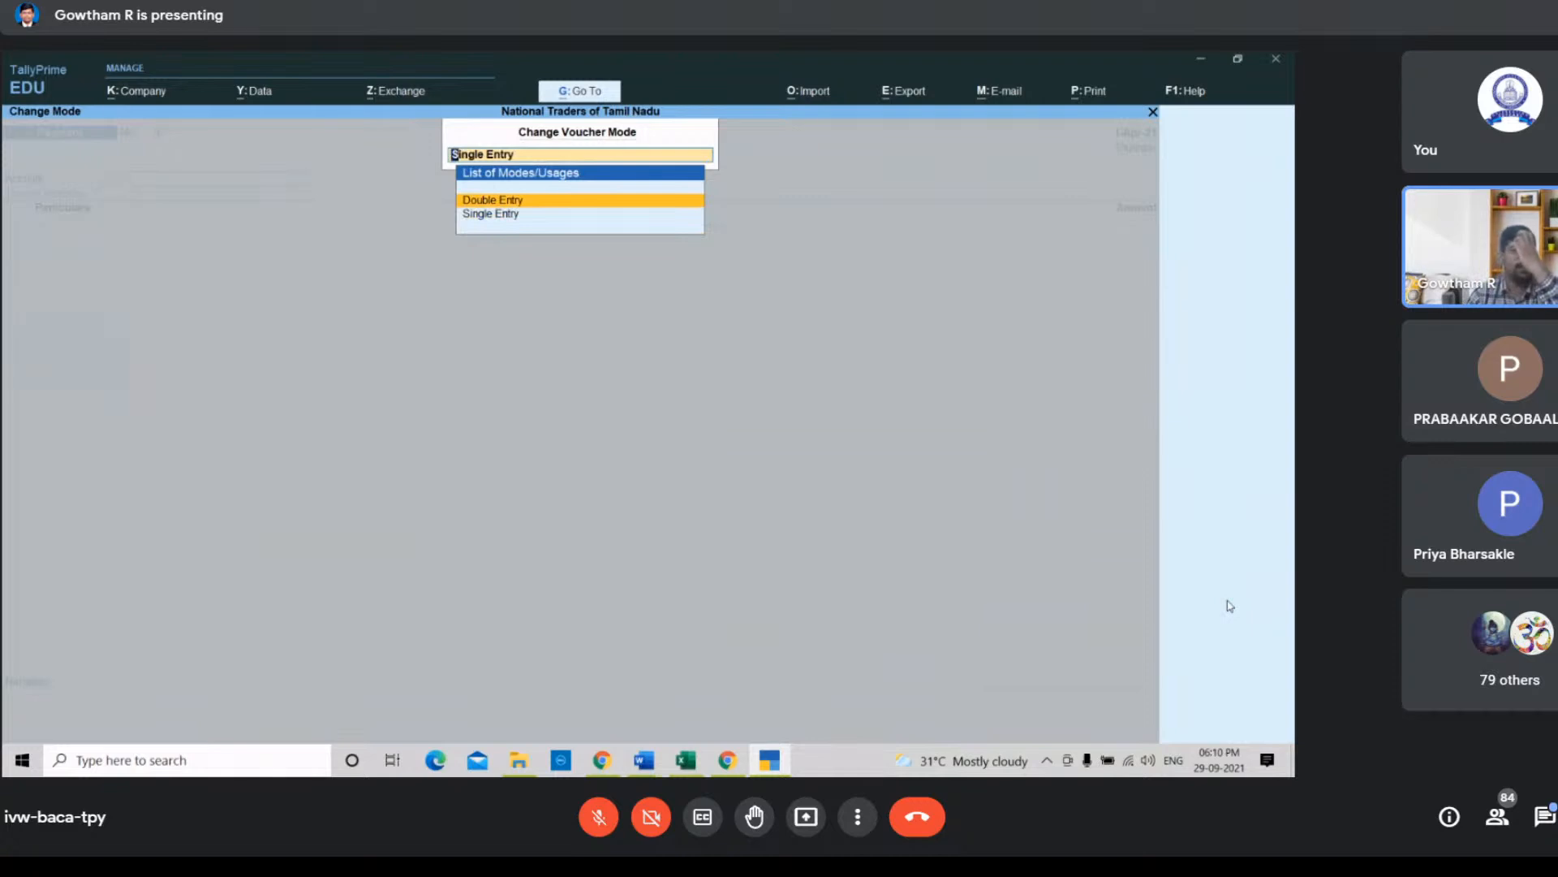
{"action": "key", "text": "Return"}
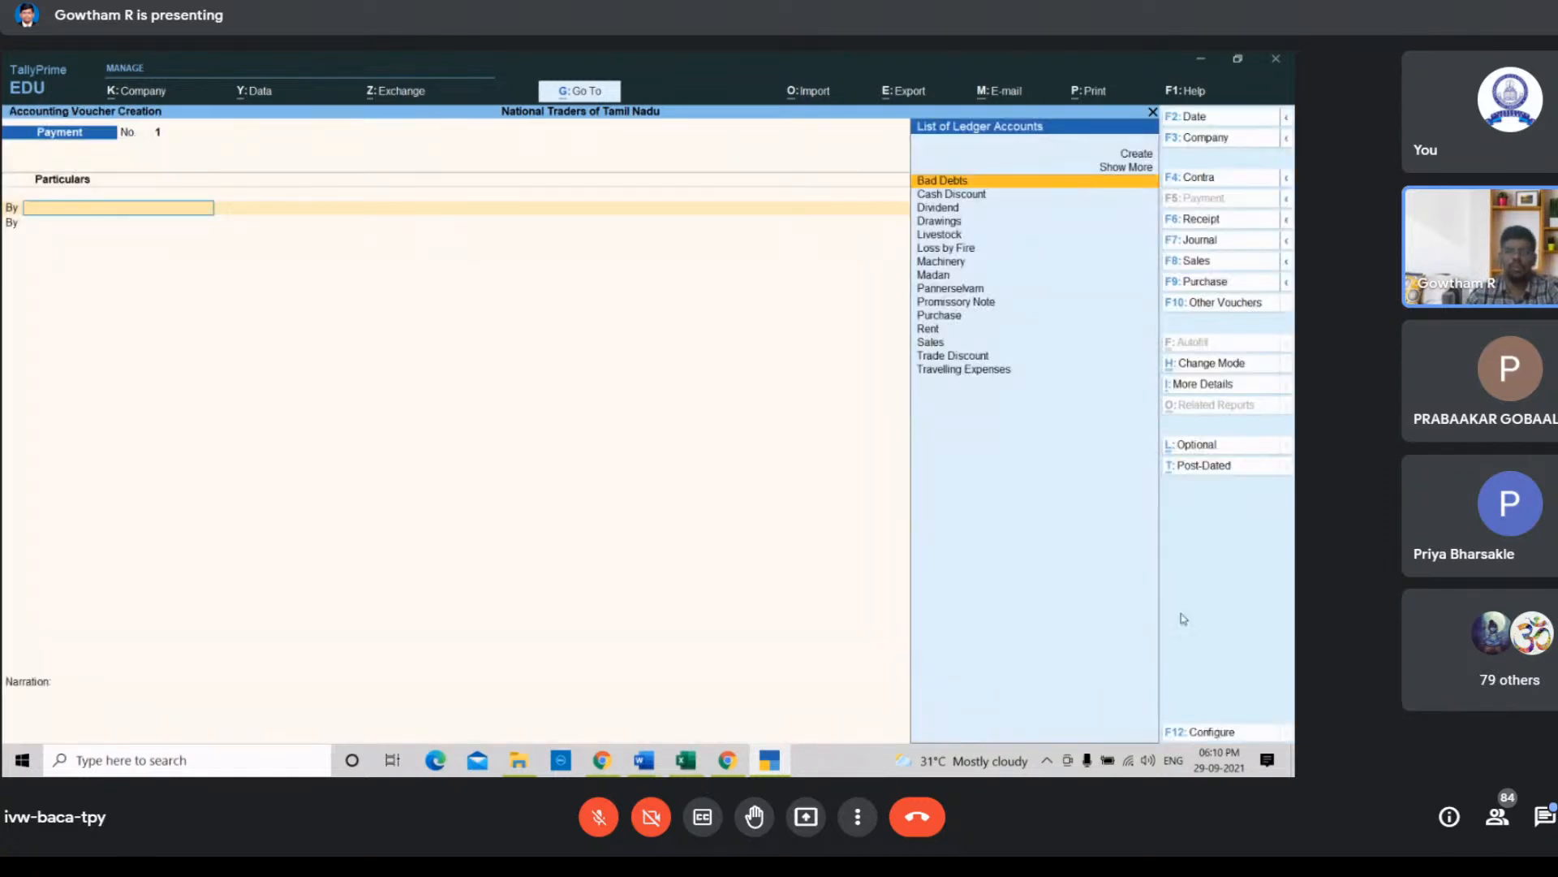
Step: Open a Purchase voucher and change its mode to As Voucher
{"action": "left_click", "coordinate": [686, 761]}
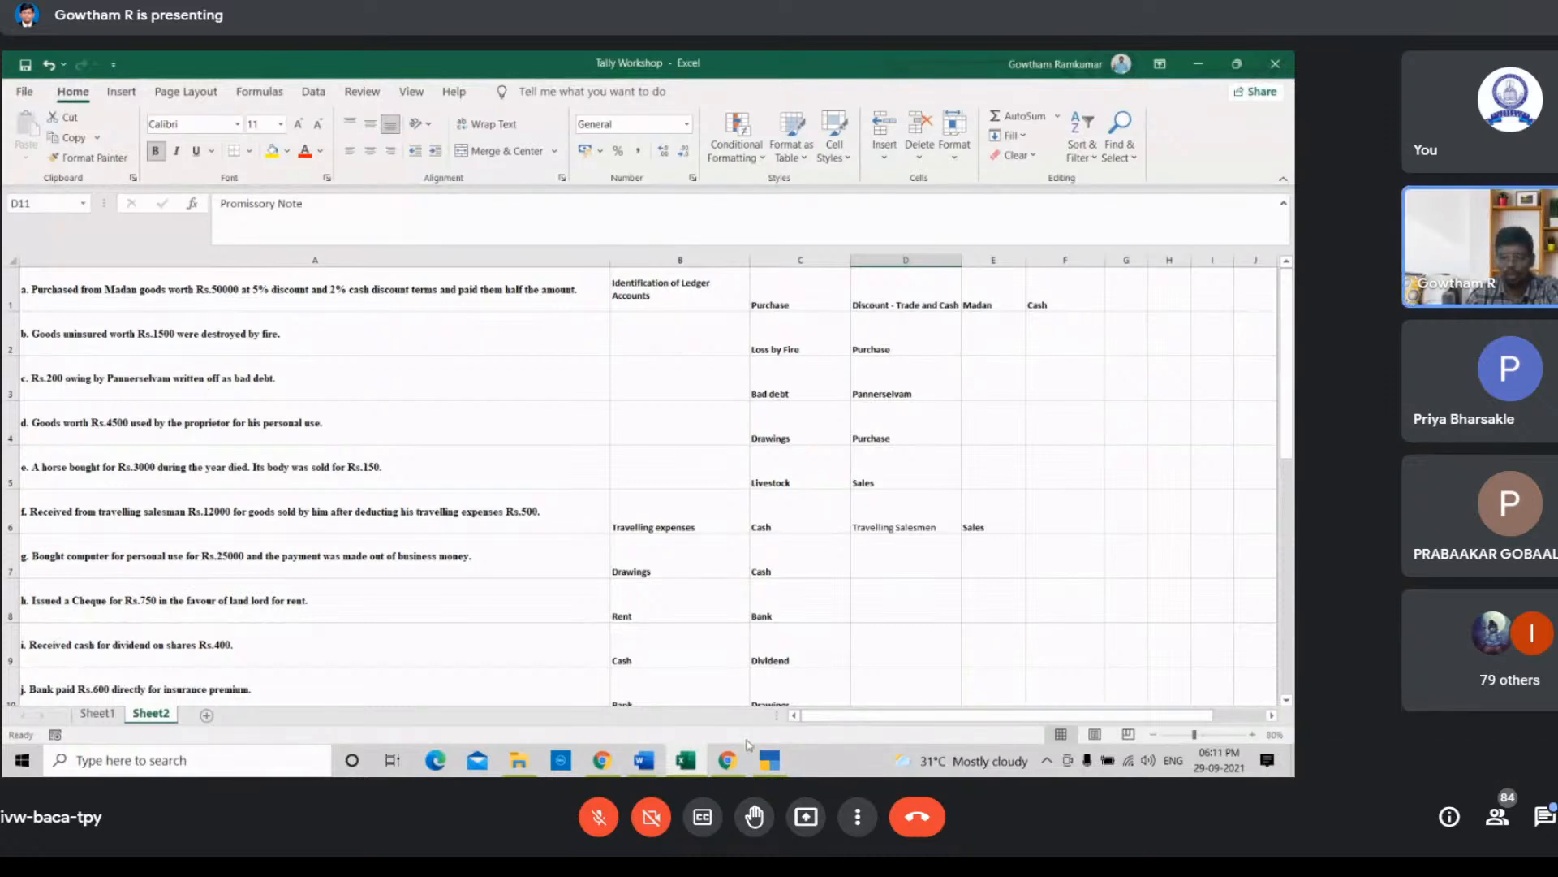
{"action": "left_click", "coordinate": [769, 759]}
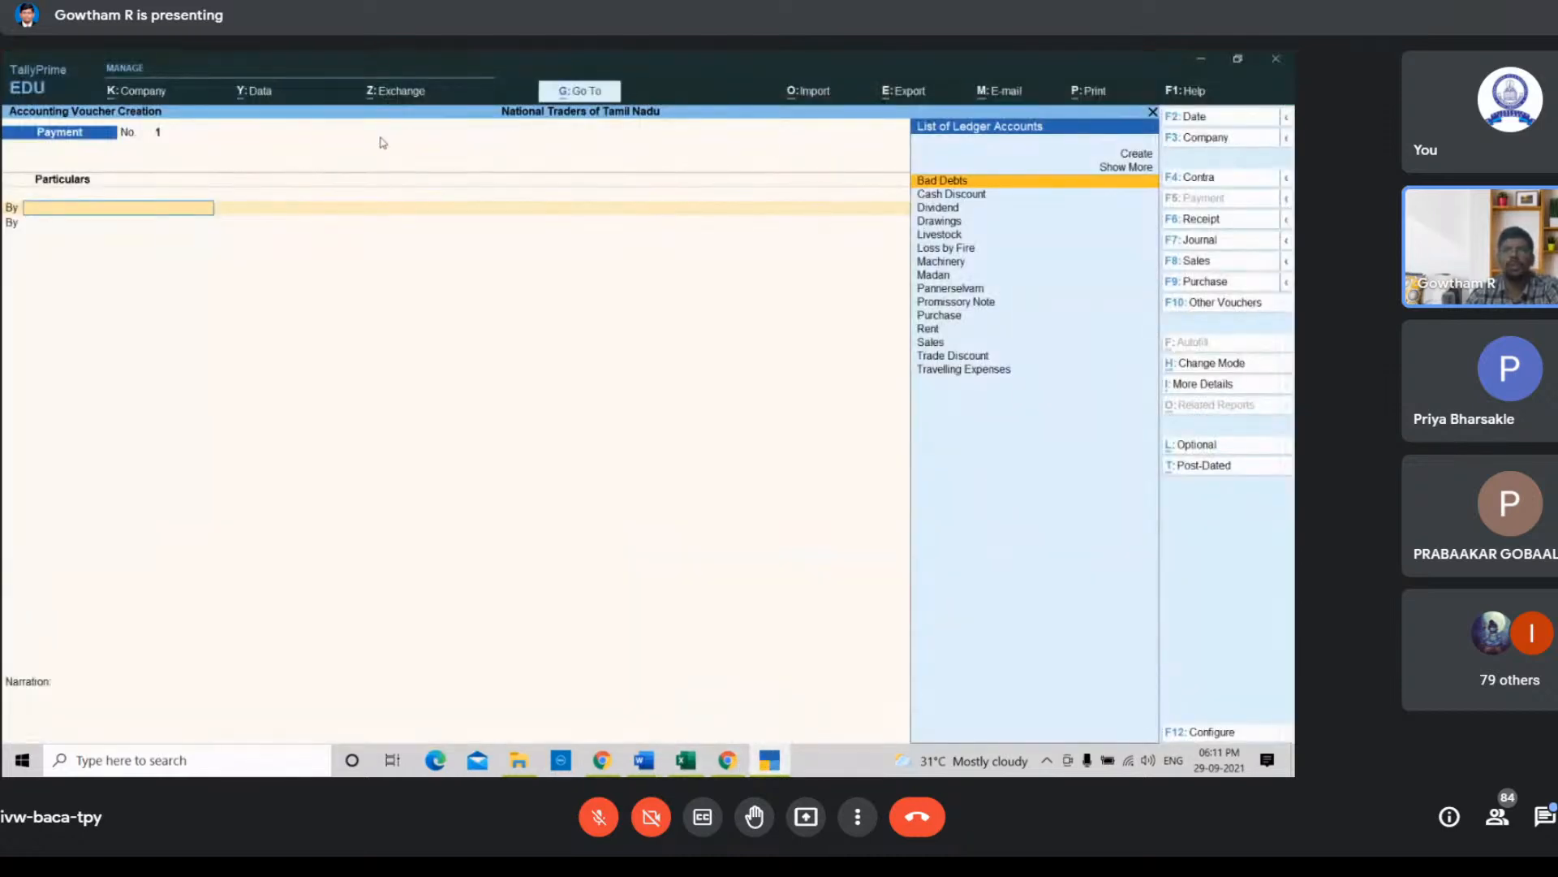
{"action": "left_click", "coordinate": [1210, 282]}
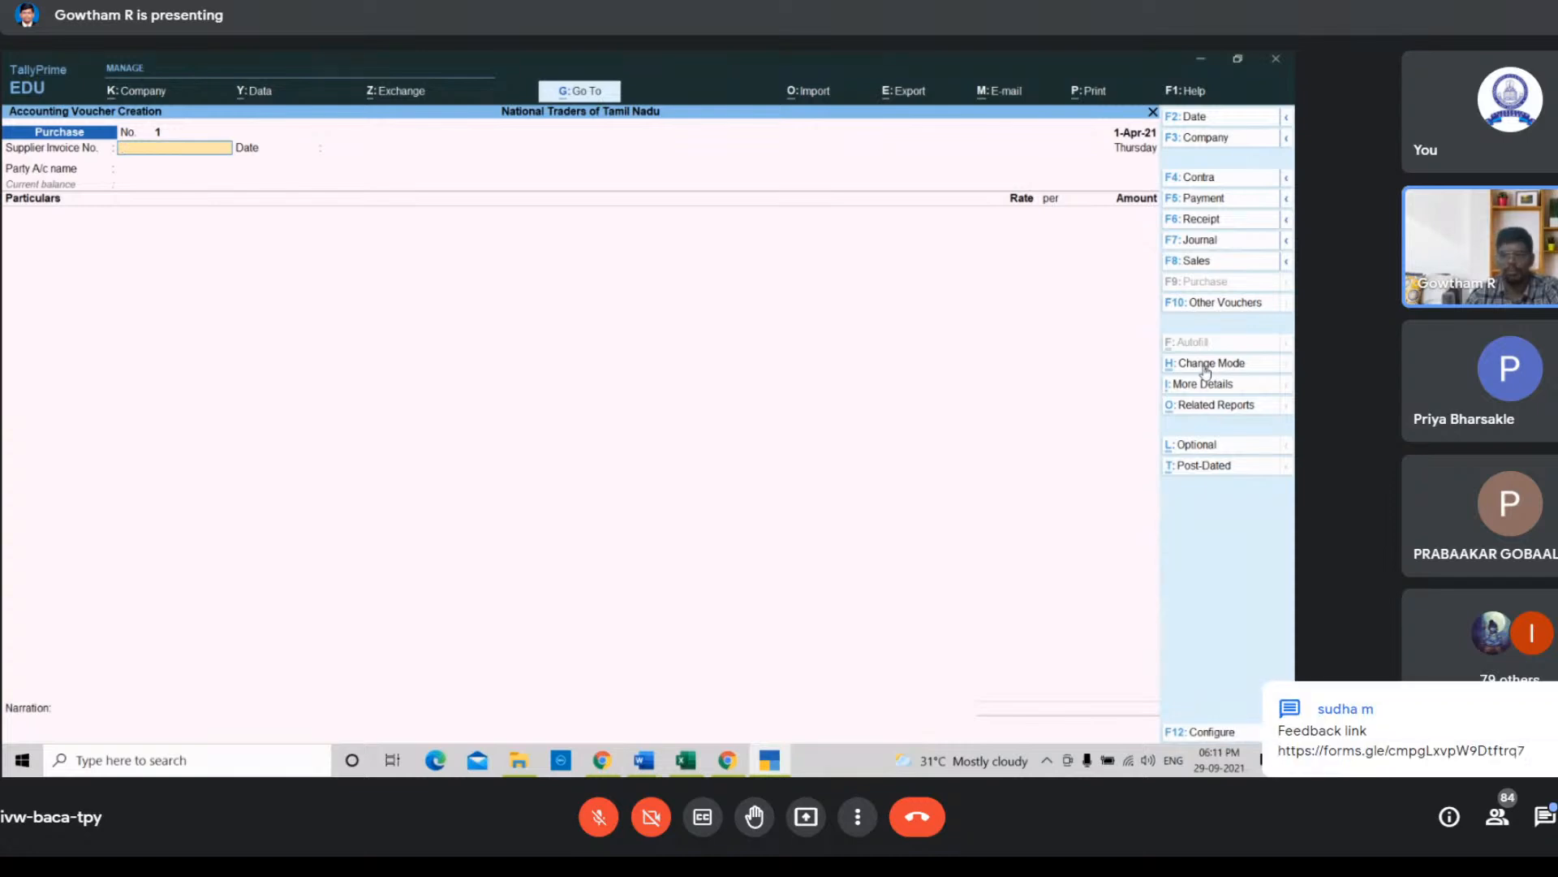
{"action": "left_click", "coordinate": [1206, 369]}
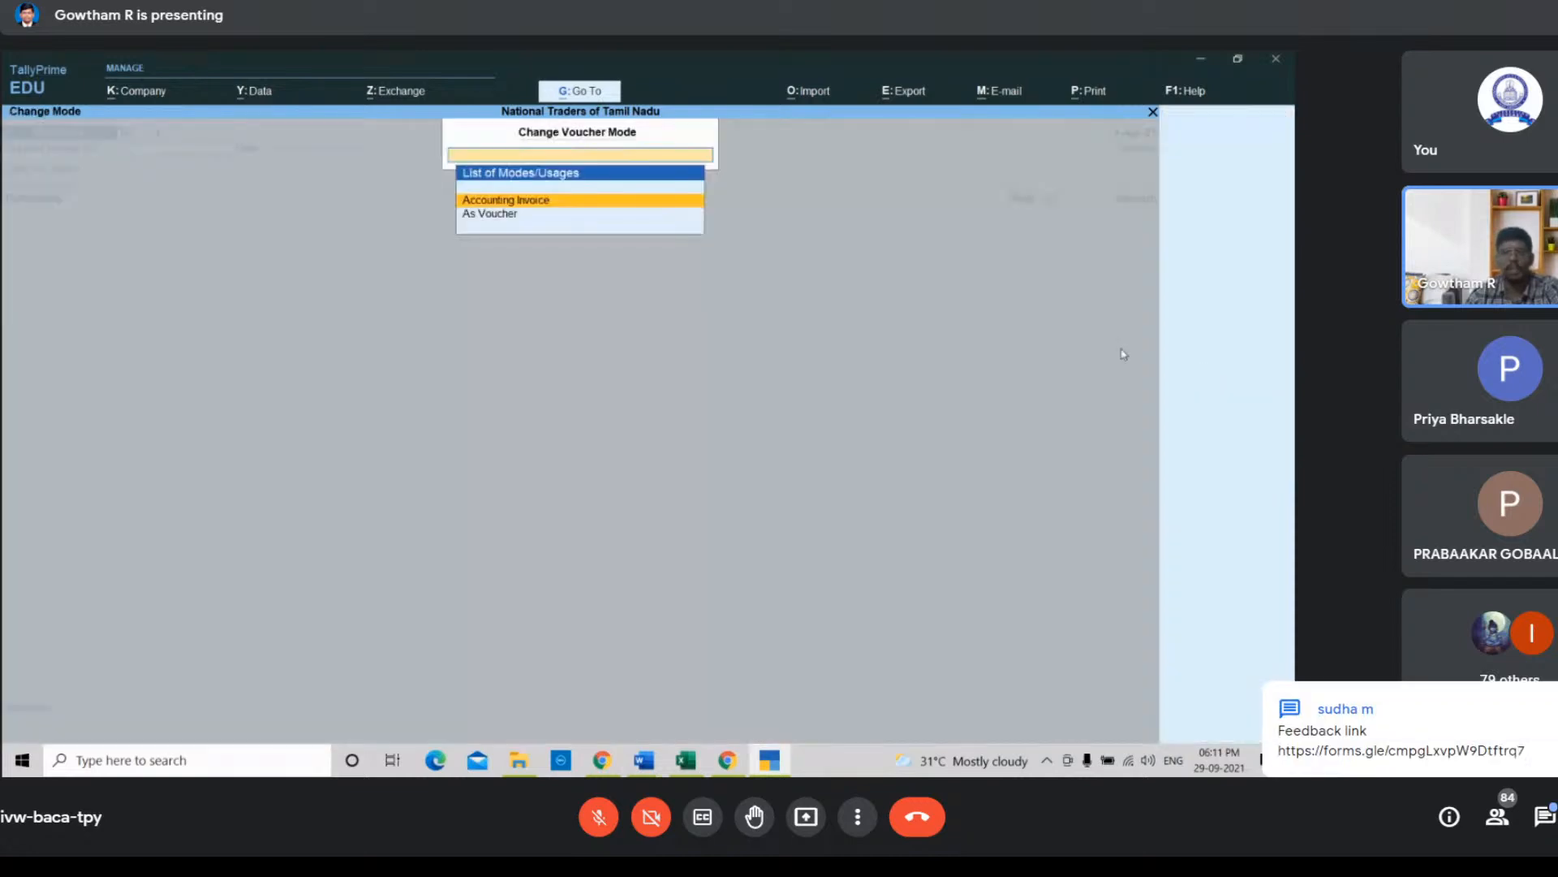
{"action": "left_click", "coordinate": [499, 216]}
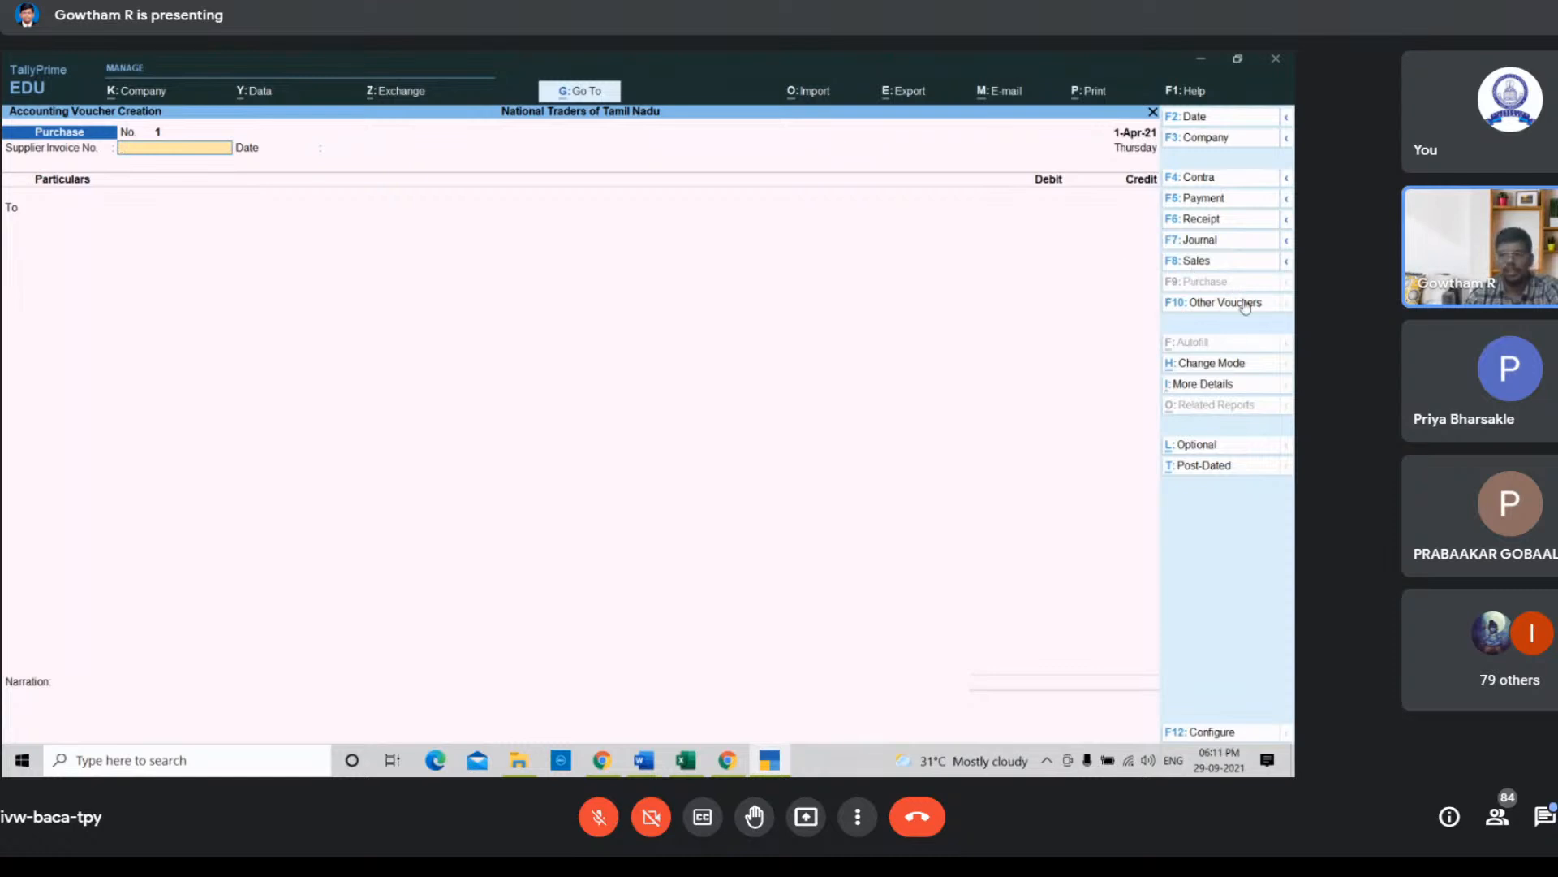
{"action": "left_click", "coordinate": [1233, 366]}
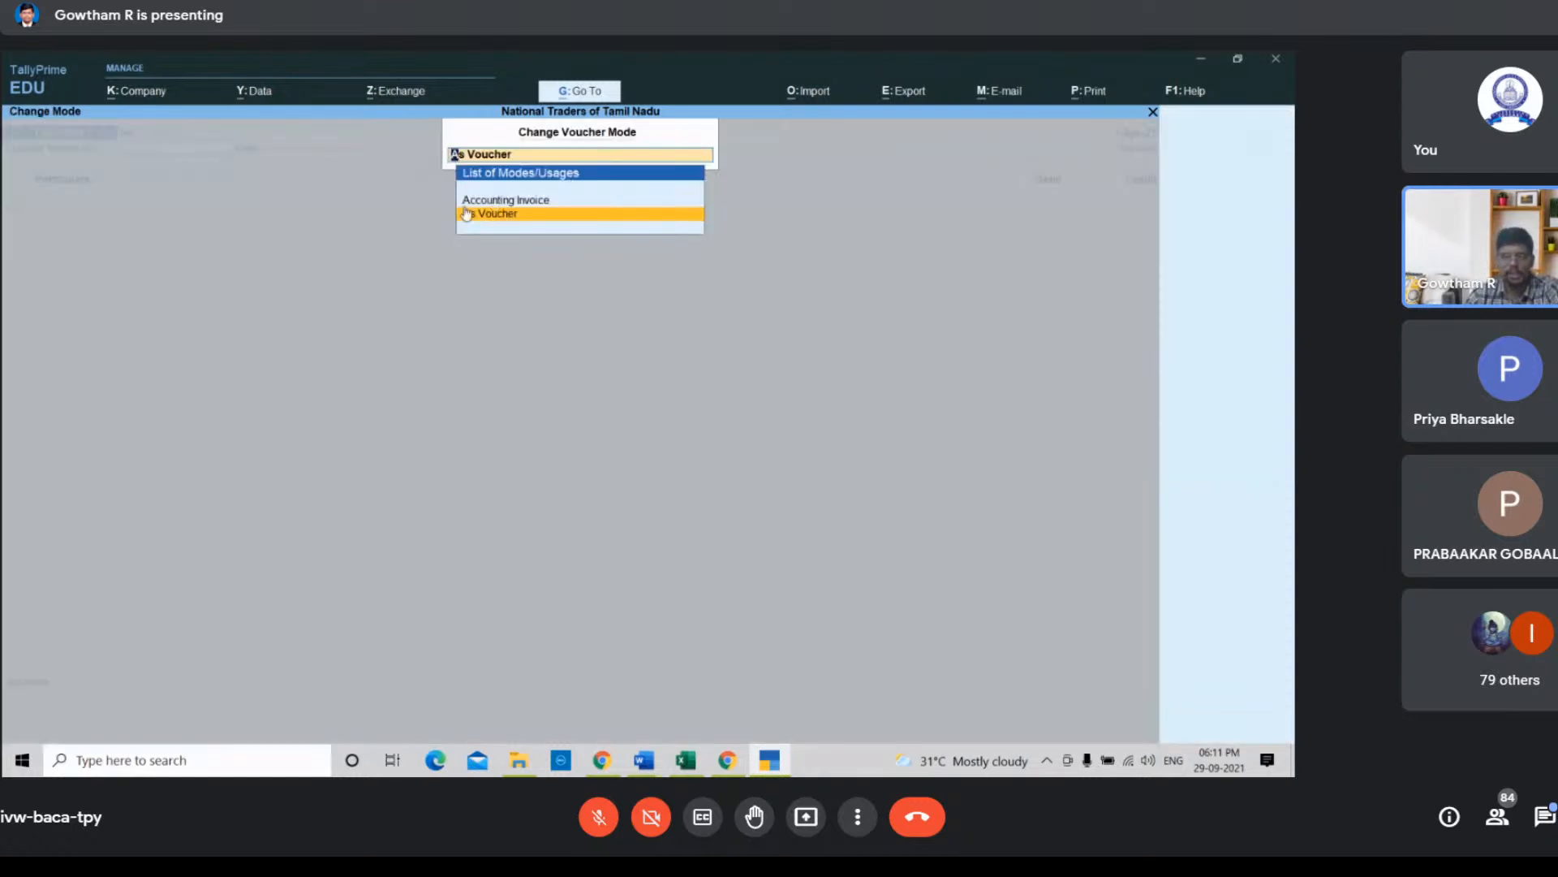
{"action": "key", "text": "Up"}
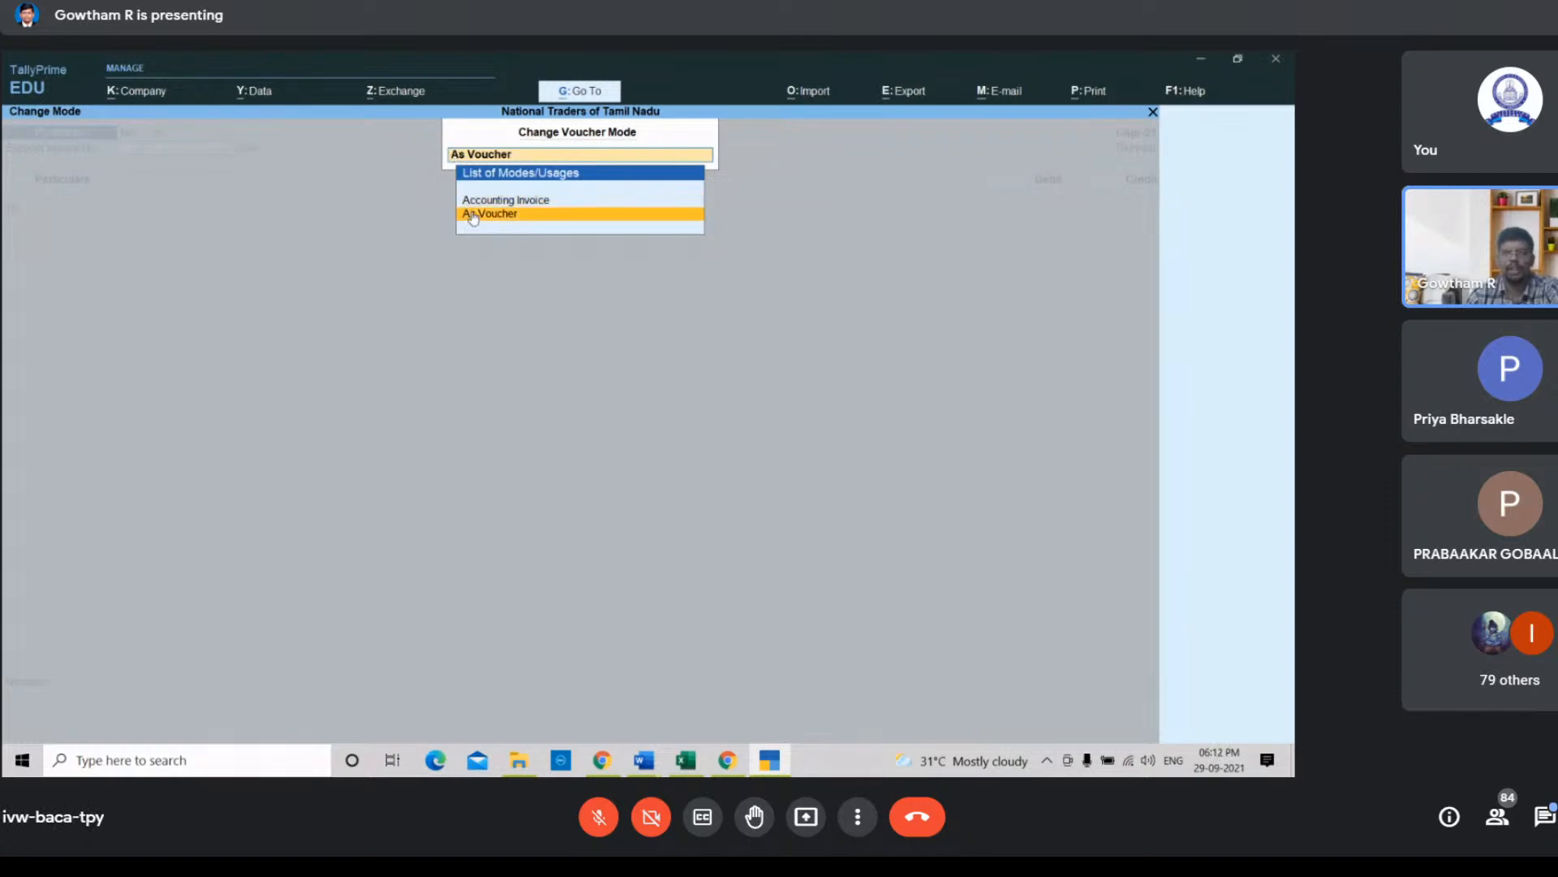
{"action": "left_click", "coordinate": [474, 215]}
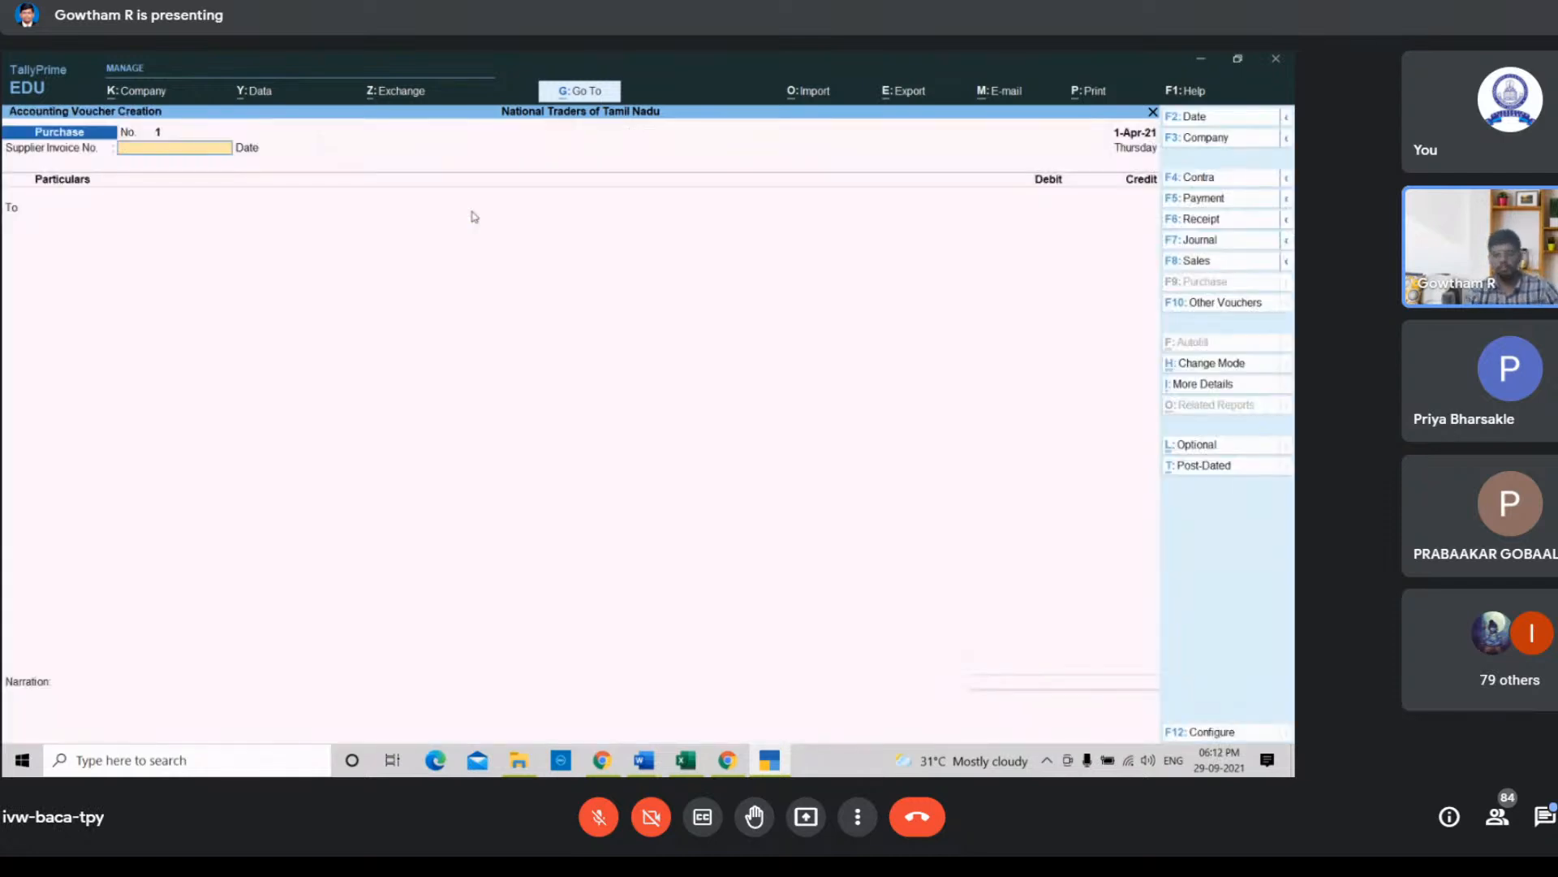
Step: Enter Madan as the credited ledger, passing through the receipt and party details
{"action": "key", "text": "Return"}
{"action": "key", "text": "Return"}
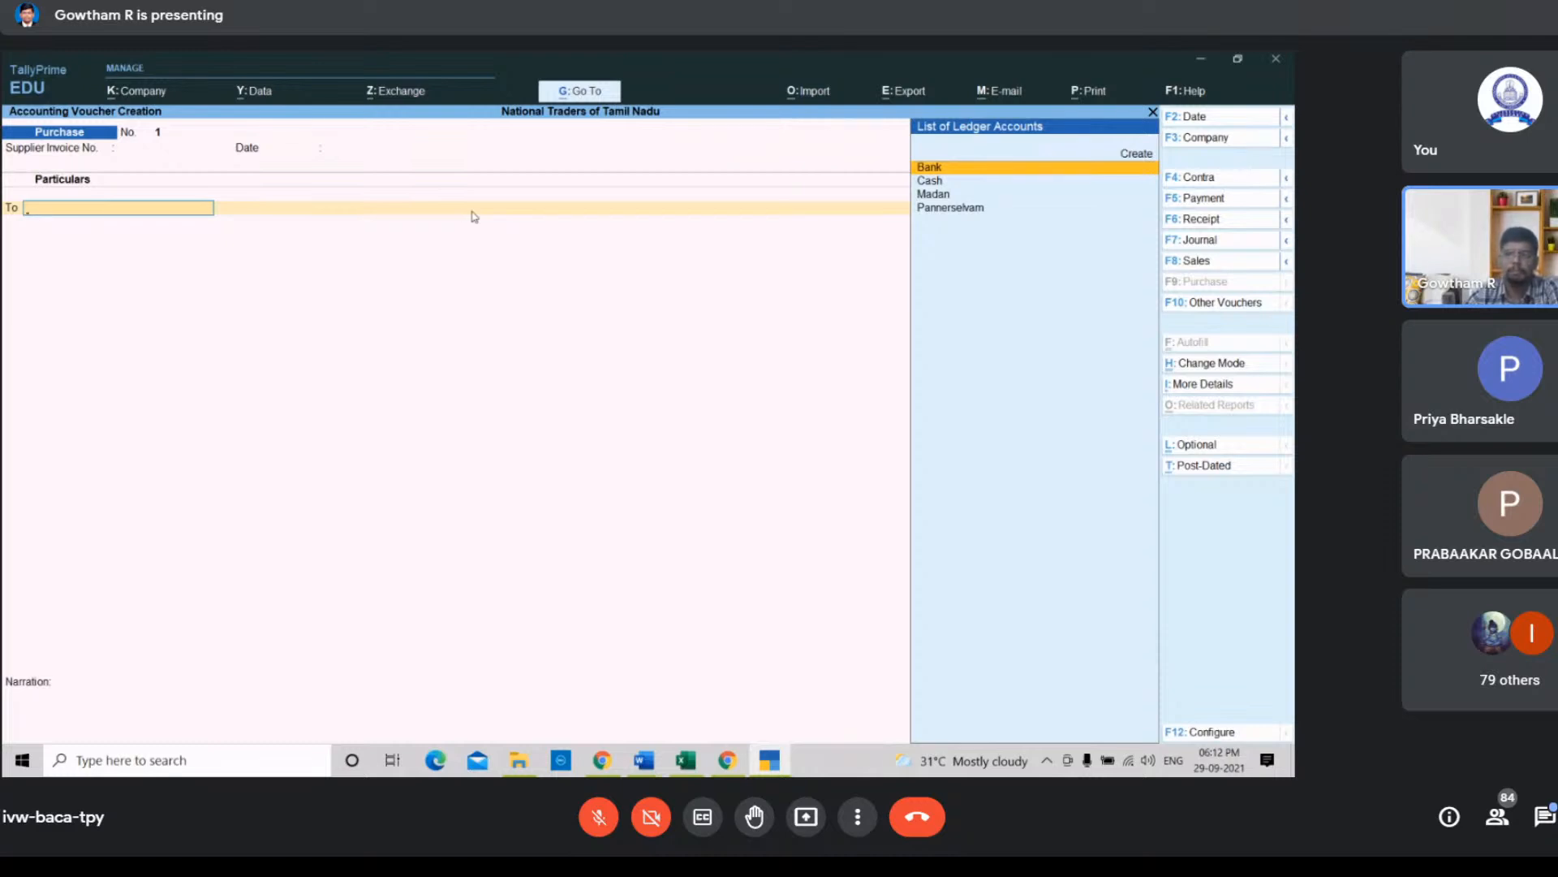
{"action": "key", "text": "Down"}
{"action": "key", "text": "Down"}
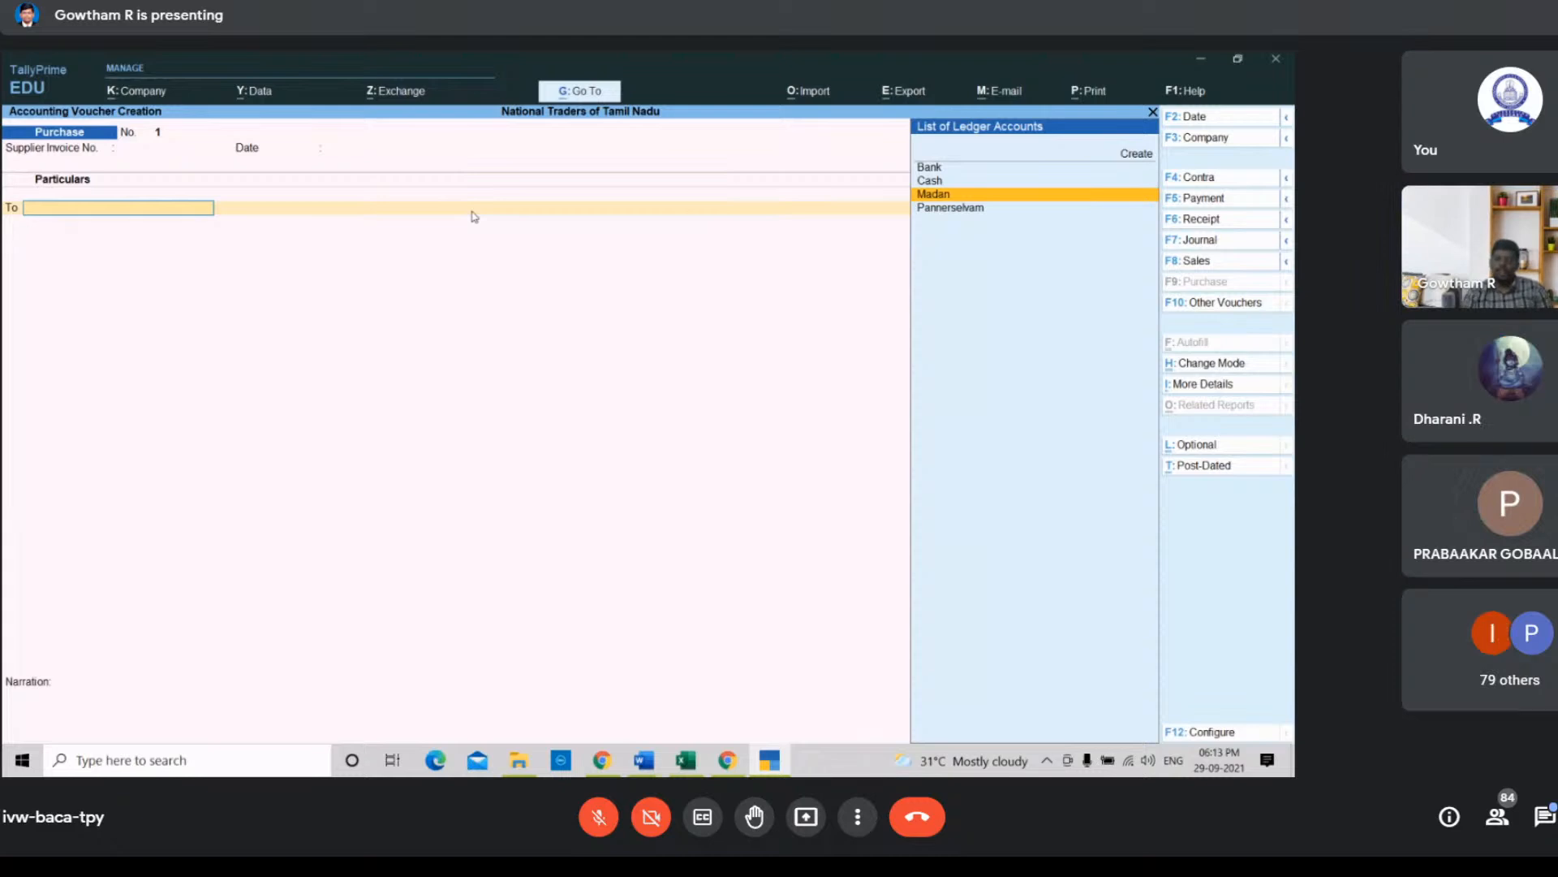
{"action": "key", "text": "Return"}
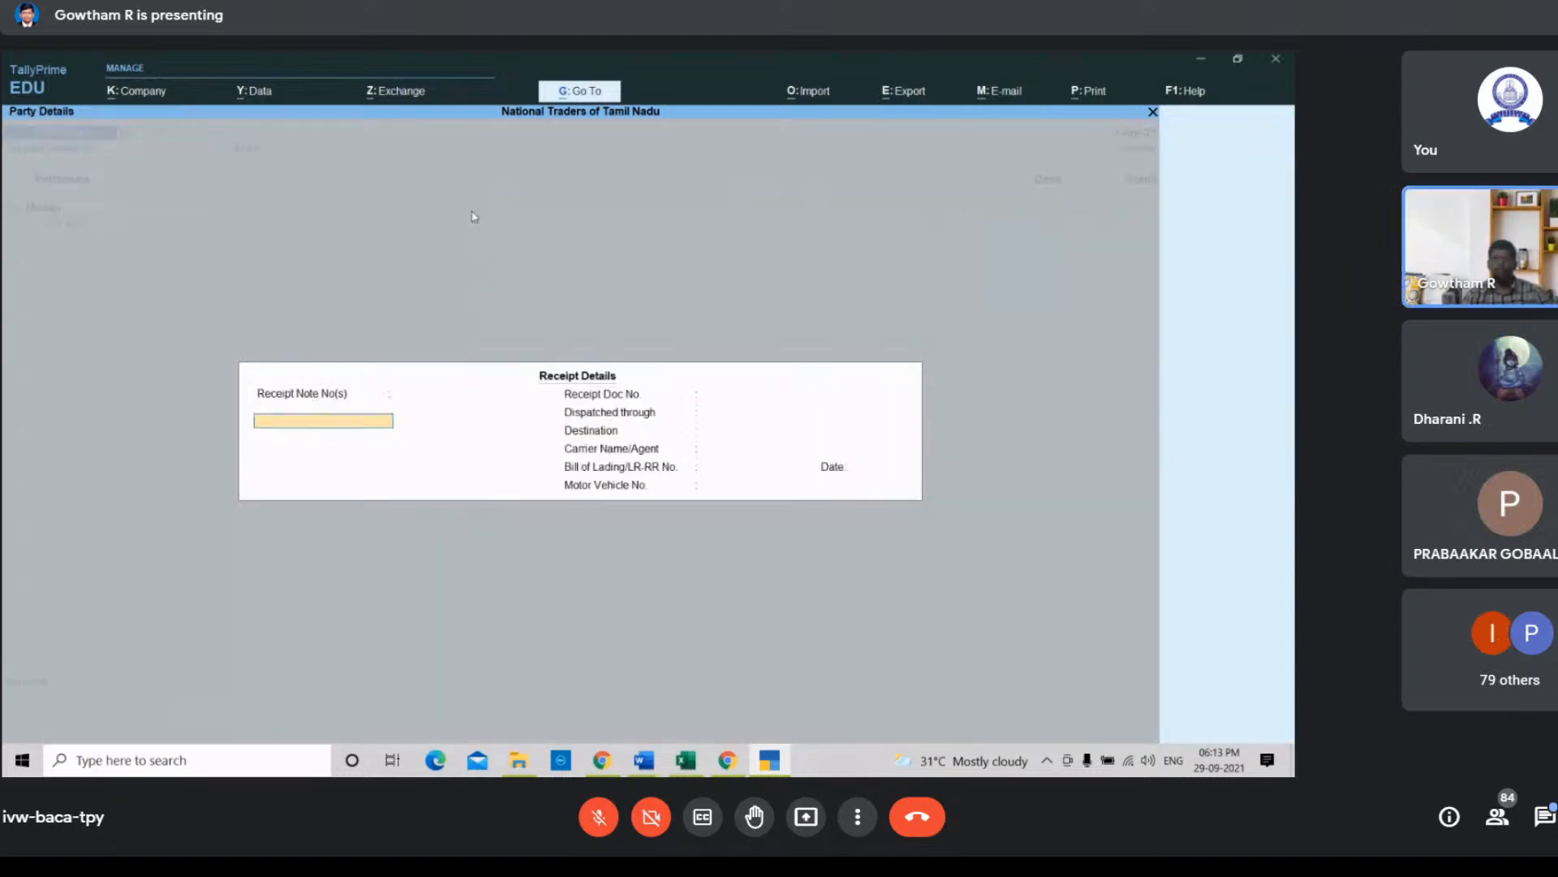
{"action": "key", "text": "Return"}
{"action": "key", "text": "Return"}
{"action": "key", "text": "Return"}
{"action": "key", "text": "Return"}
{"action": "key", "text": "Return"}
{"action": "key", "text": "Return"}
{"action": "key", "text": "Return"}
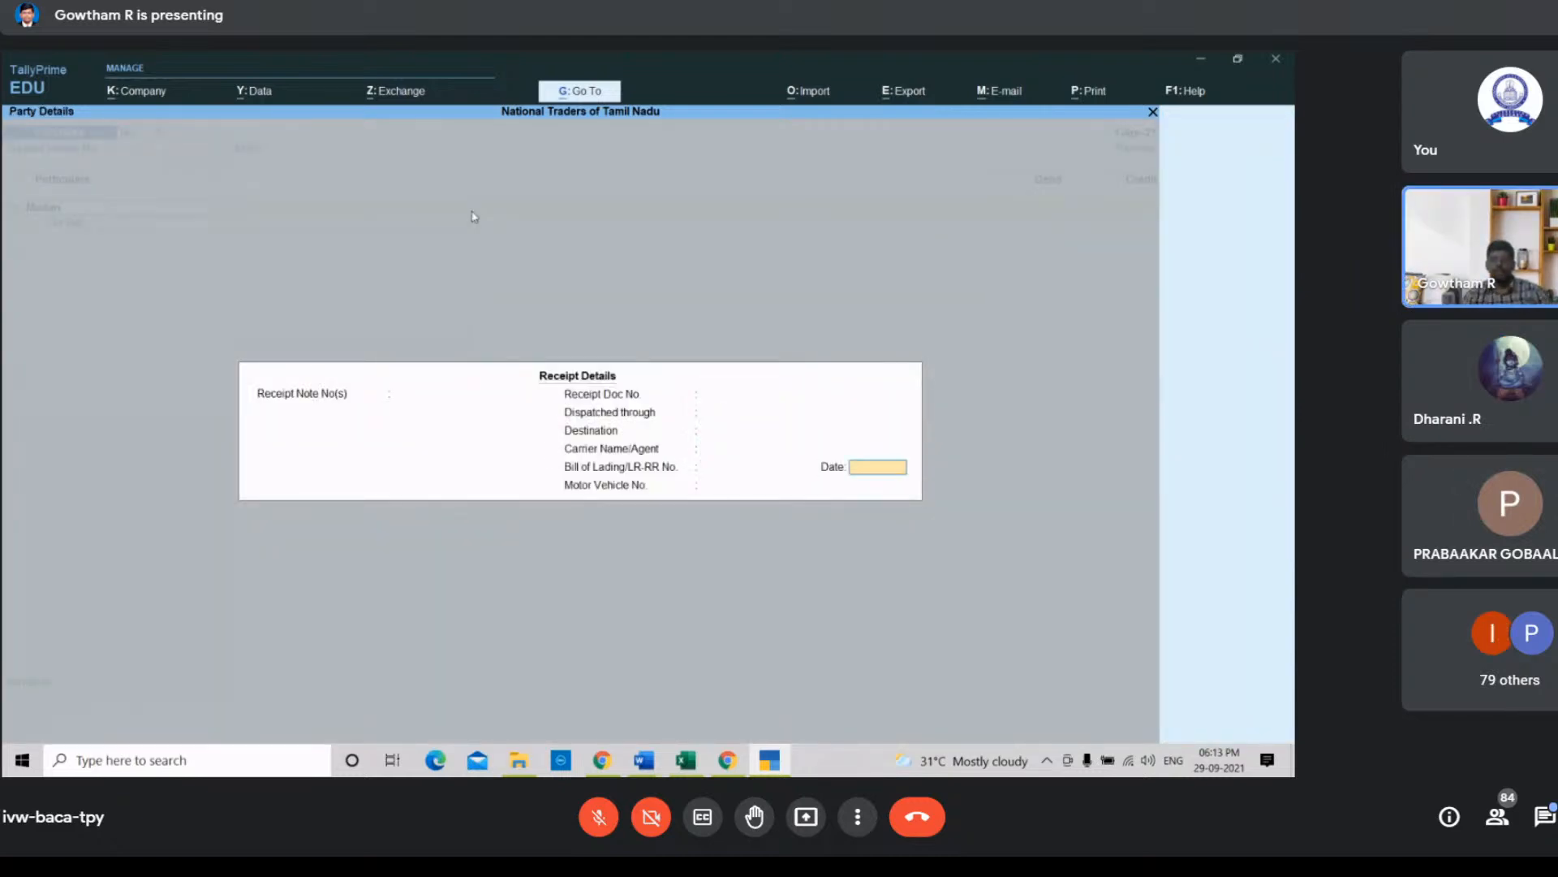
{"action": "key", "text": "Return"}
{"action": "key", "text": "Return"}
{"action": "key", "text": "Return"}
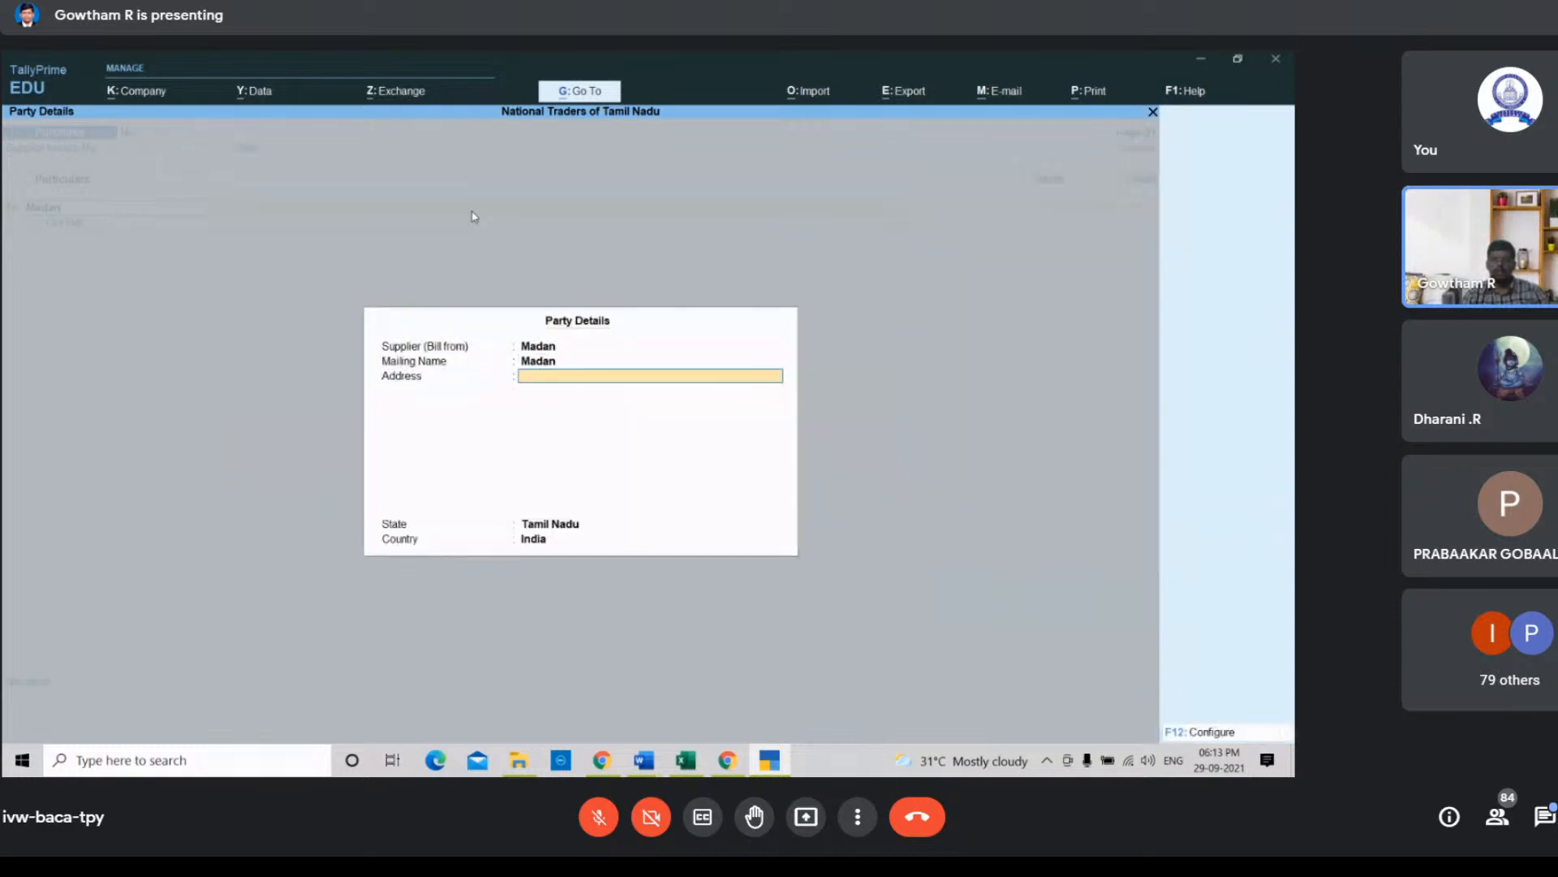
{"action": "key", "text": "Return"}
{"action": "key", "text": "Return"}
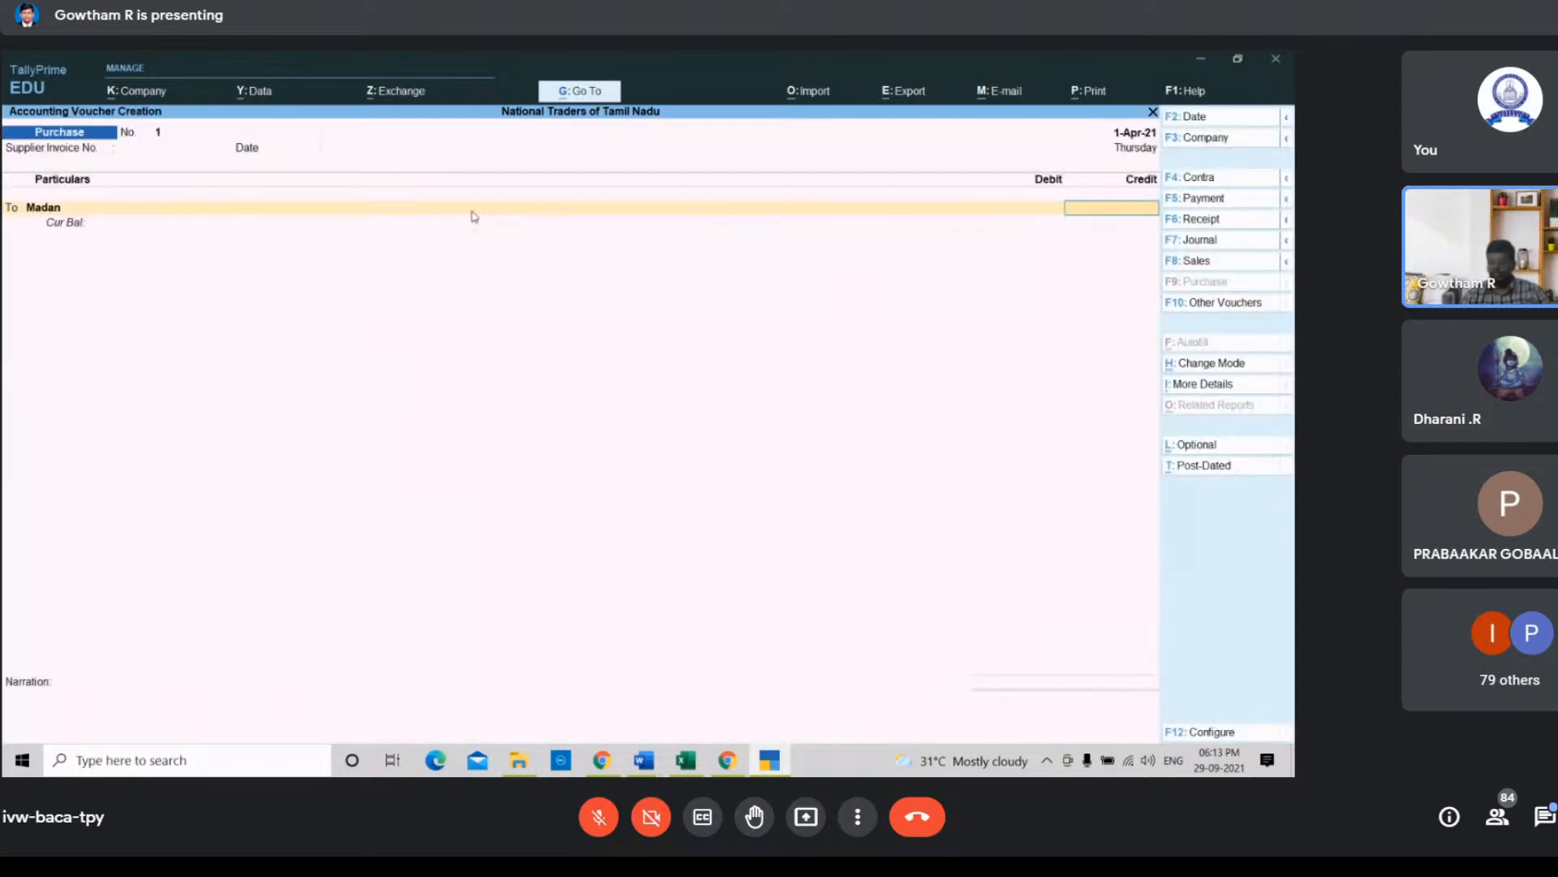
Step: Credit Madan with 50,000 and debit the Purchase ledger with the same amount
{"action": "type", "text": "50000"}
{"action": "key", "text": "Return"}
{"action": "key", "text": "Return"}
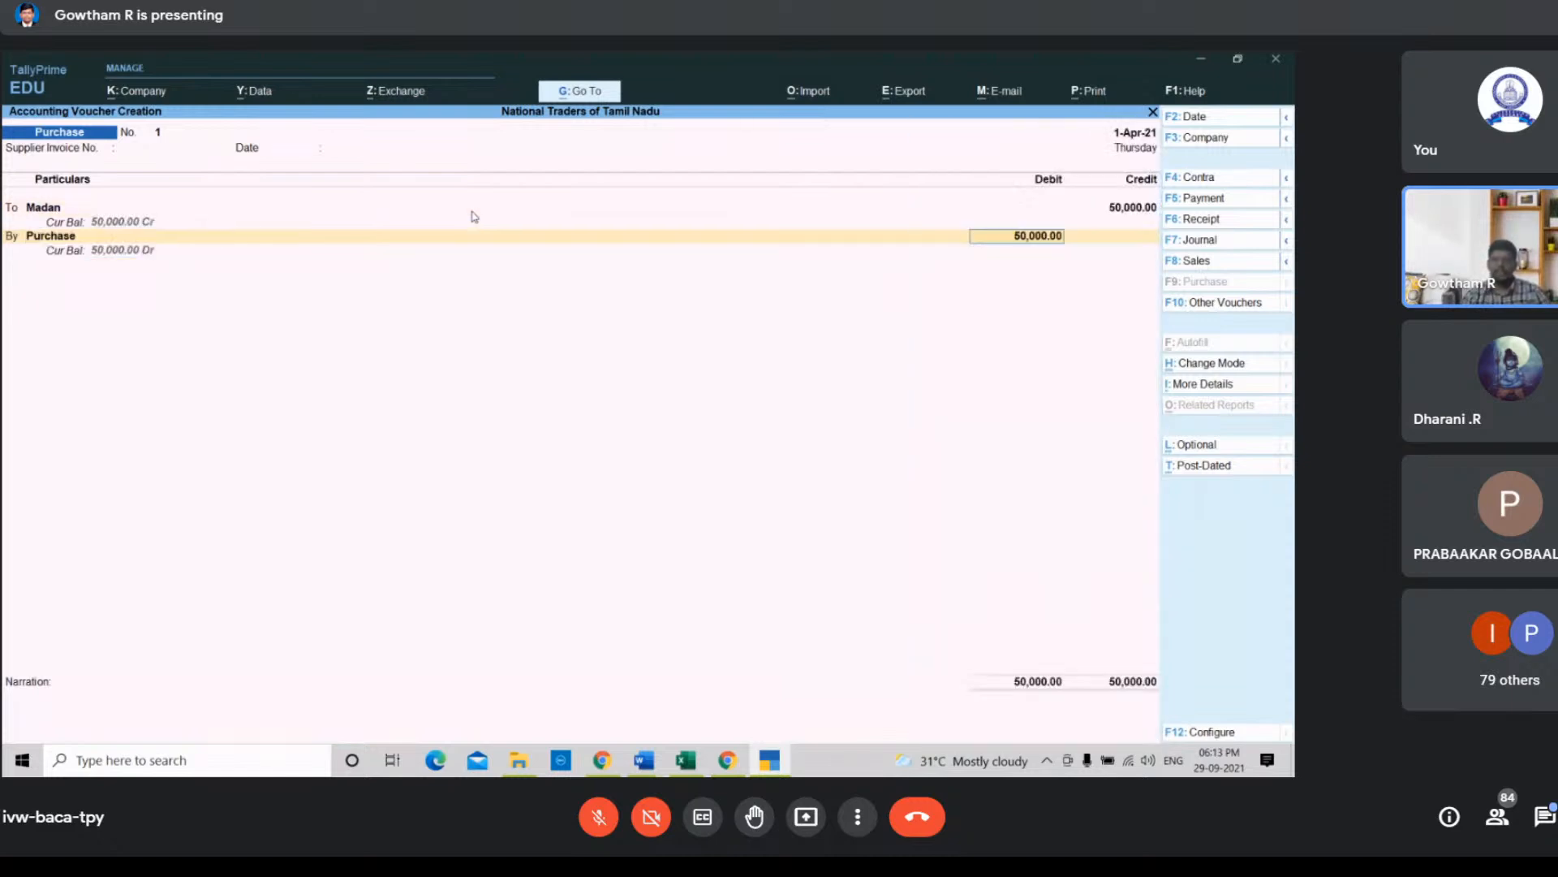
{"action": "key", "text": "Return"}
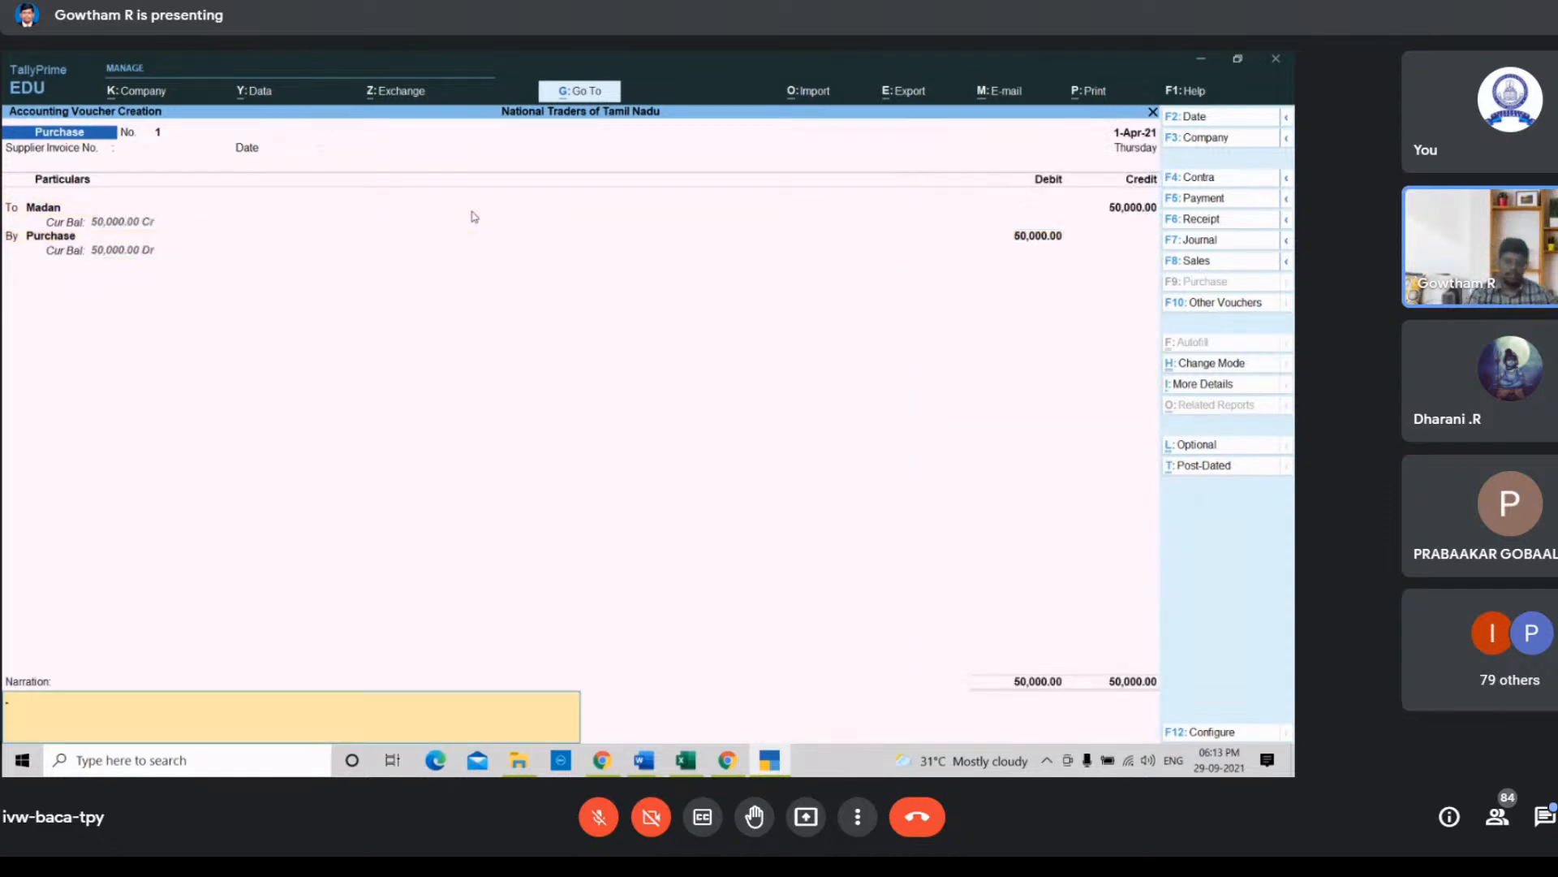
Step: Enter the narration "Being purchased goods from madan" and accept the purchase voucher
{"action": "type", "text": "Bei"}
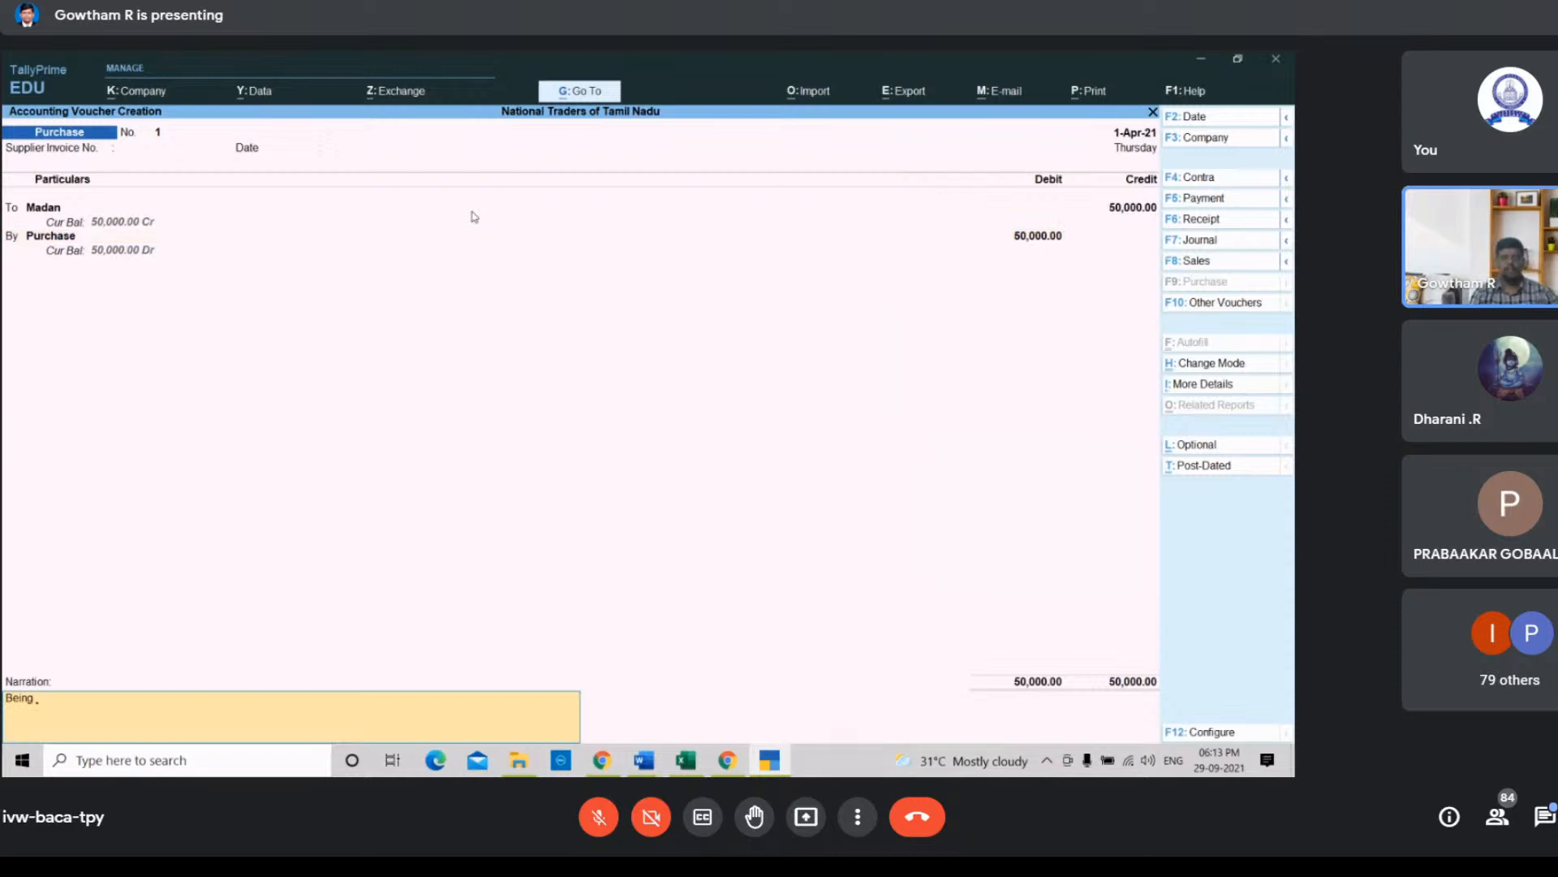
{"action": "type", "text": "ng"}
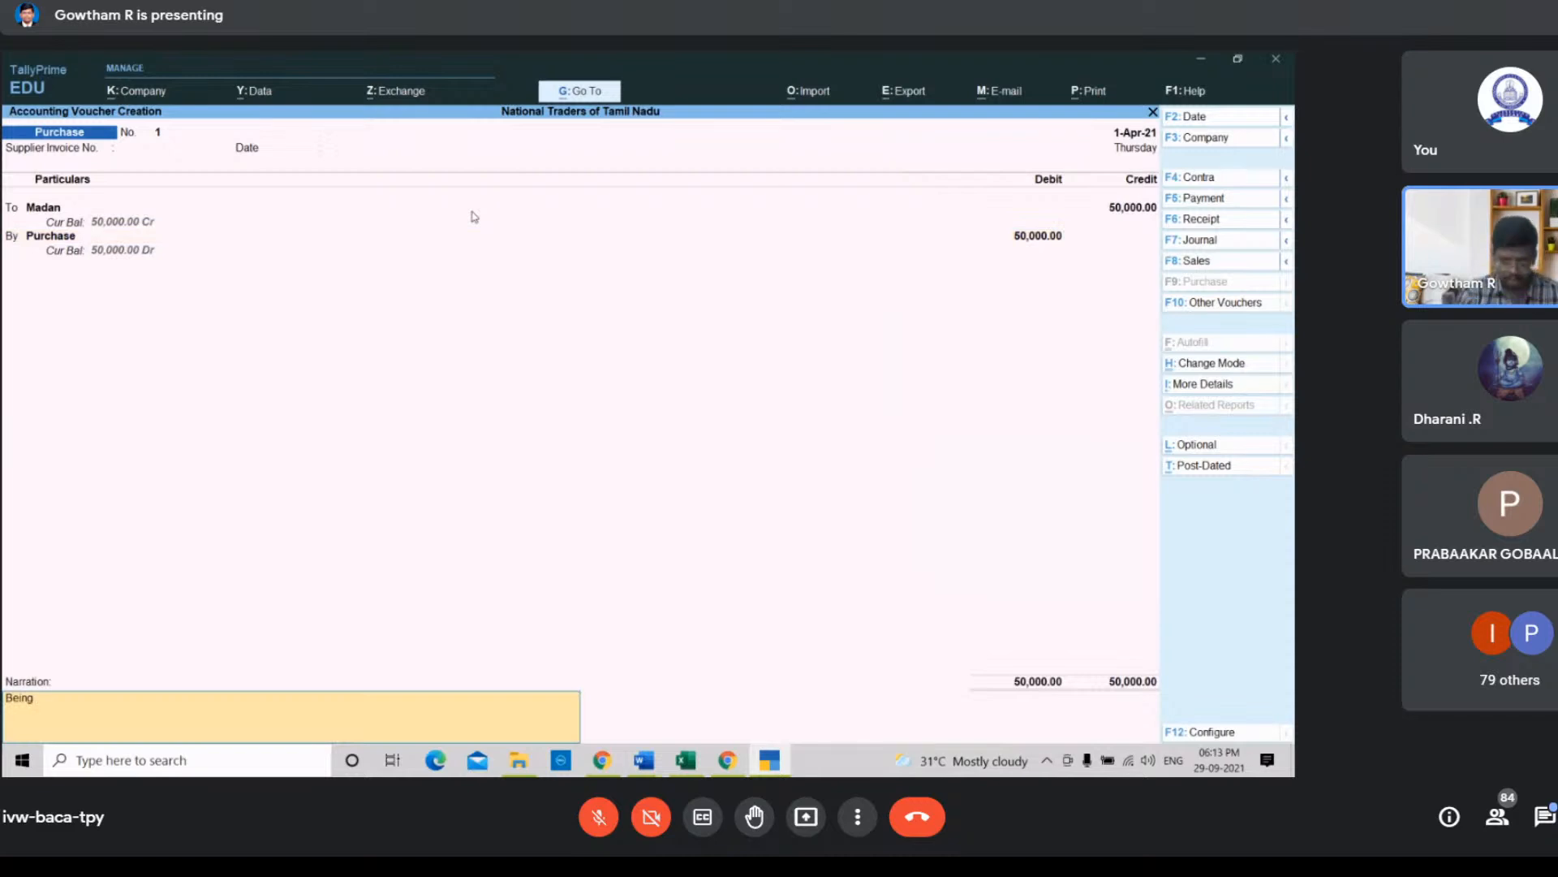
{"action": "type", "text": " purcha"}
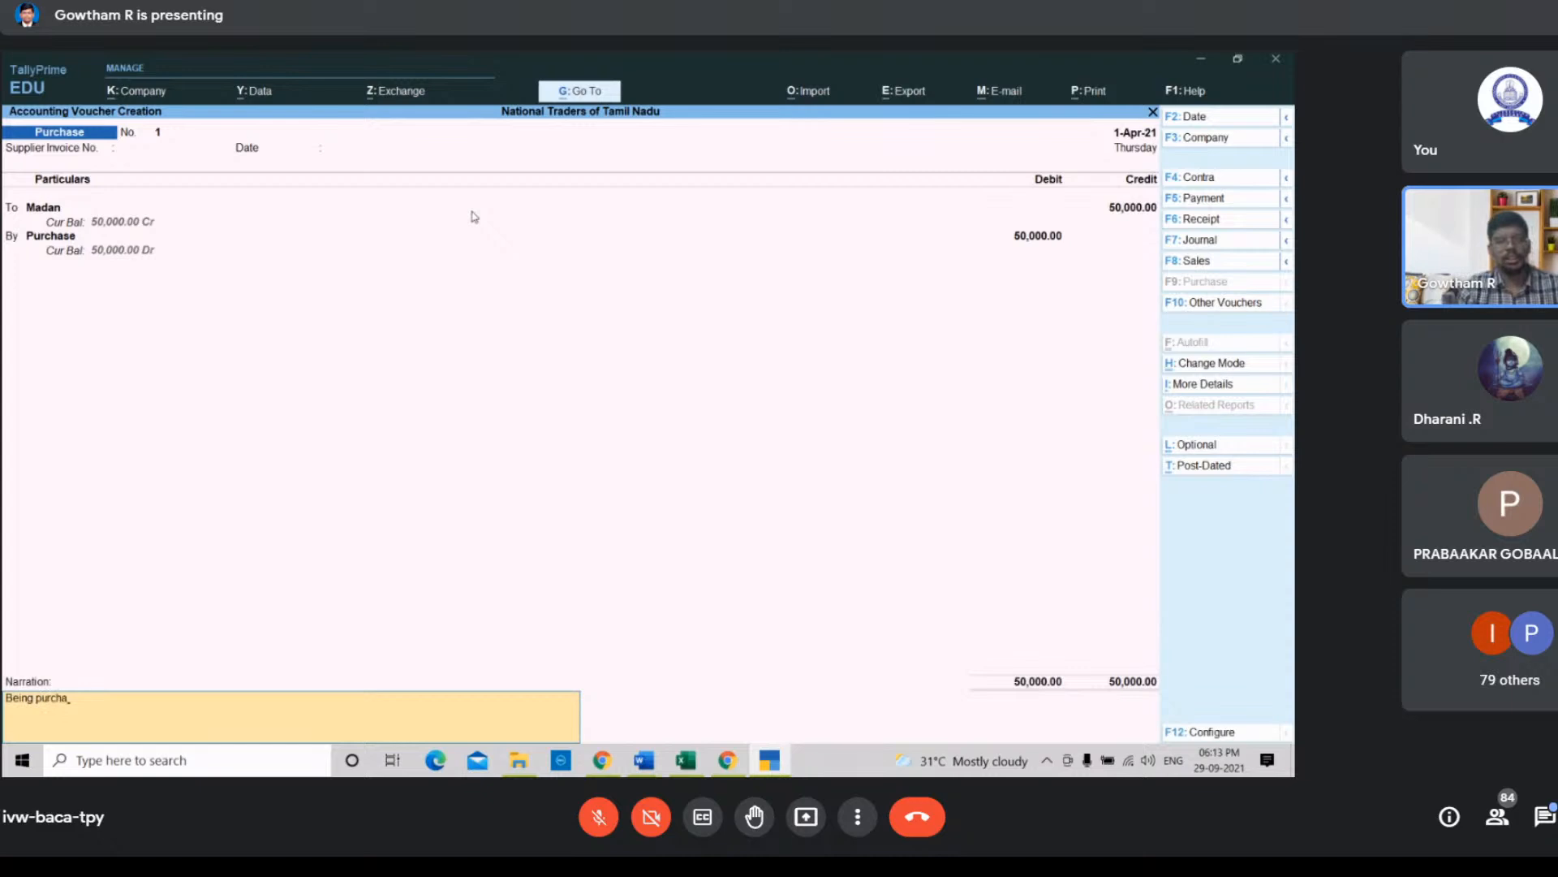
{"action": "type", "text": "sed goo"}
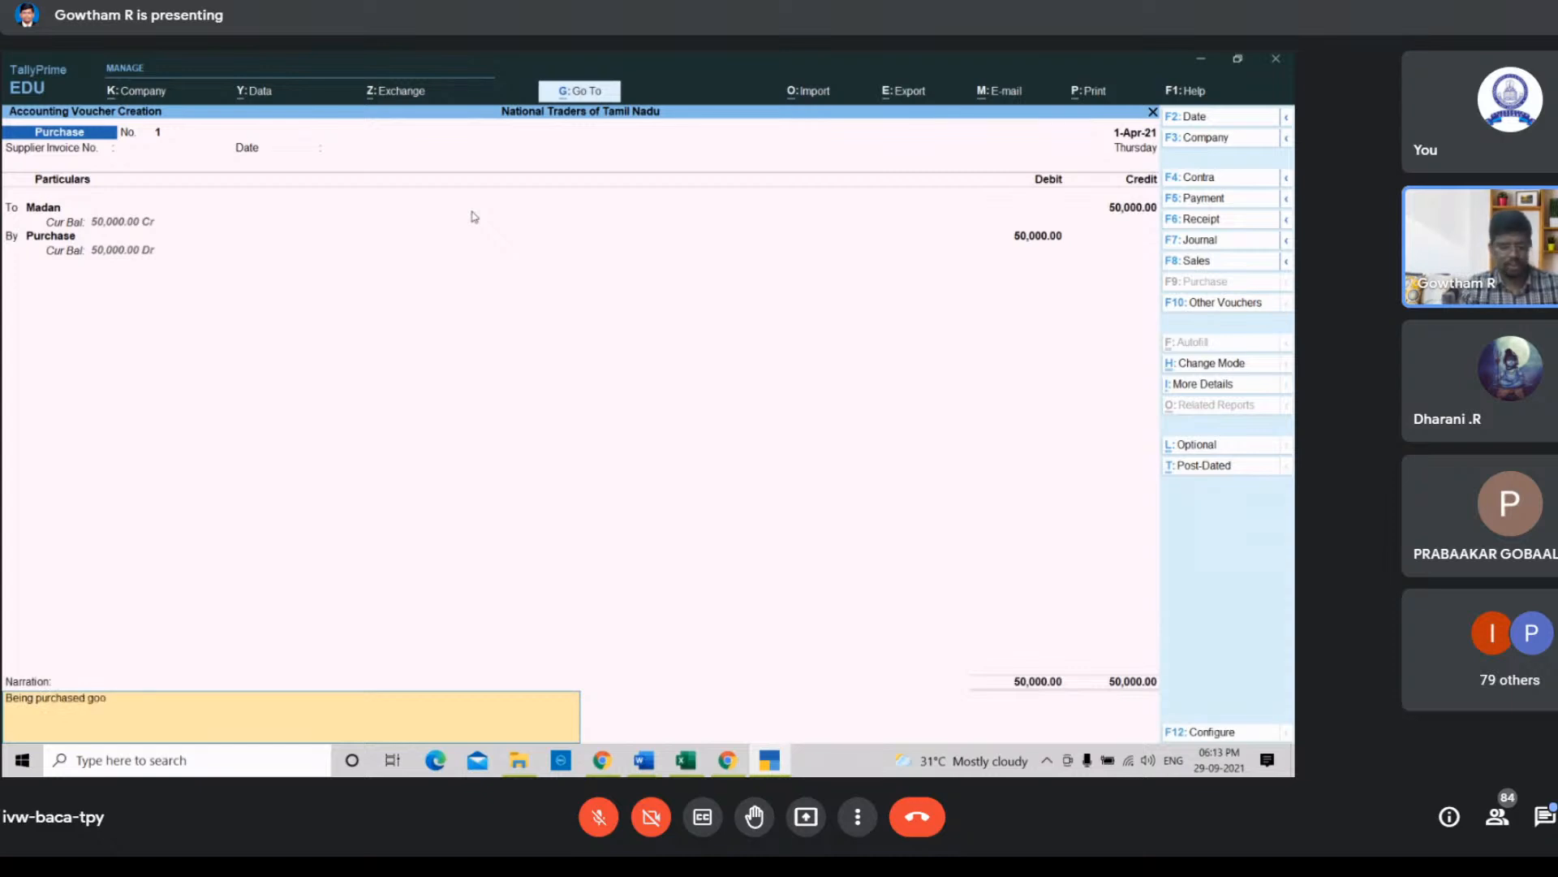
{"action": "type", "text": "ds from"}
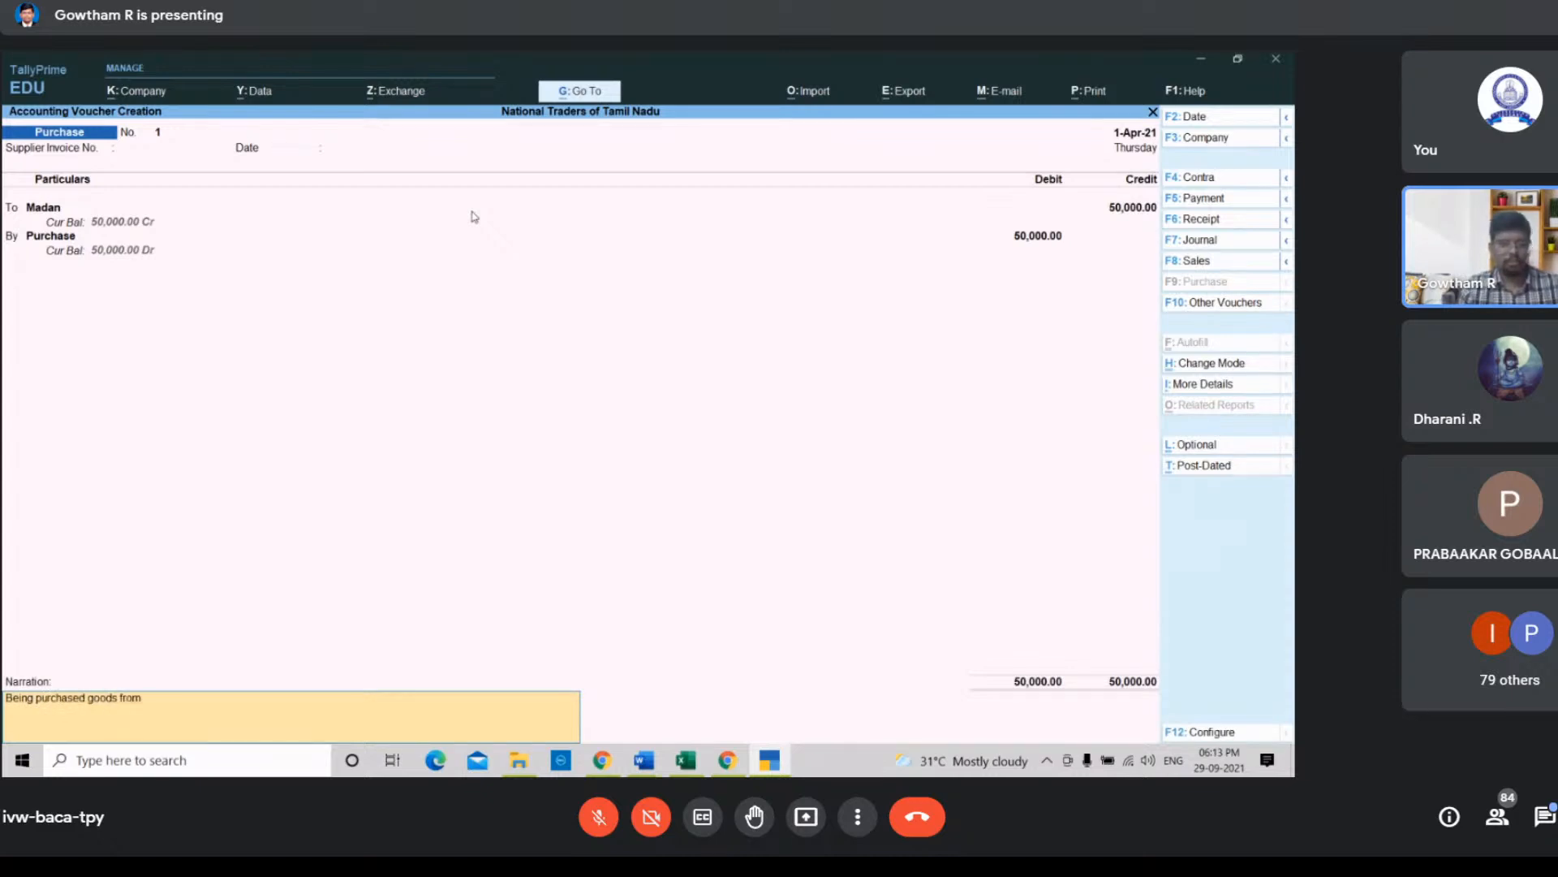
{"action": "type", "text": " mada"}
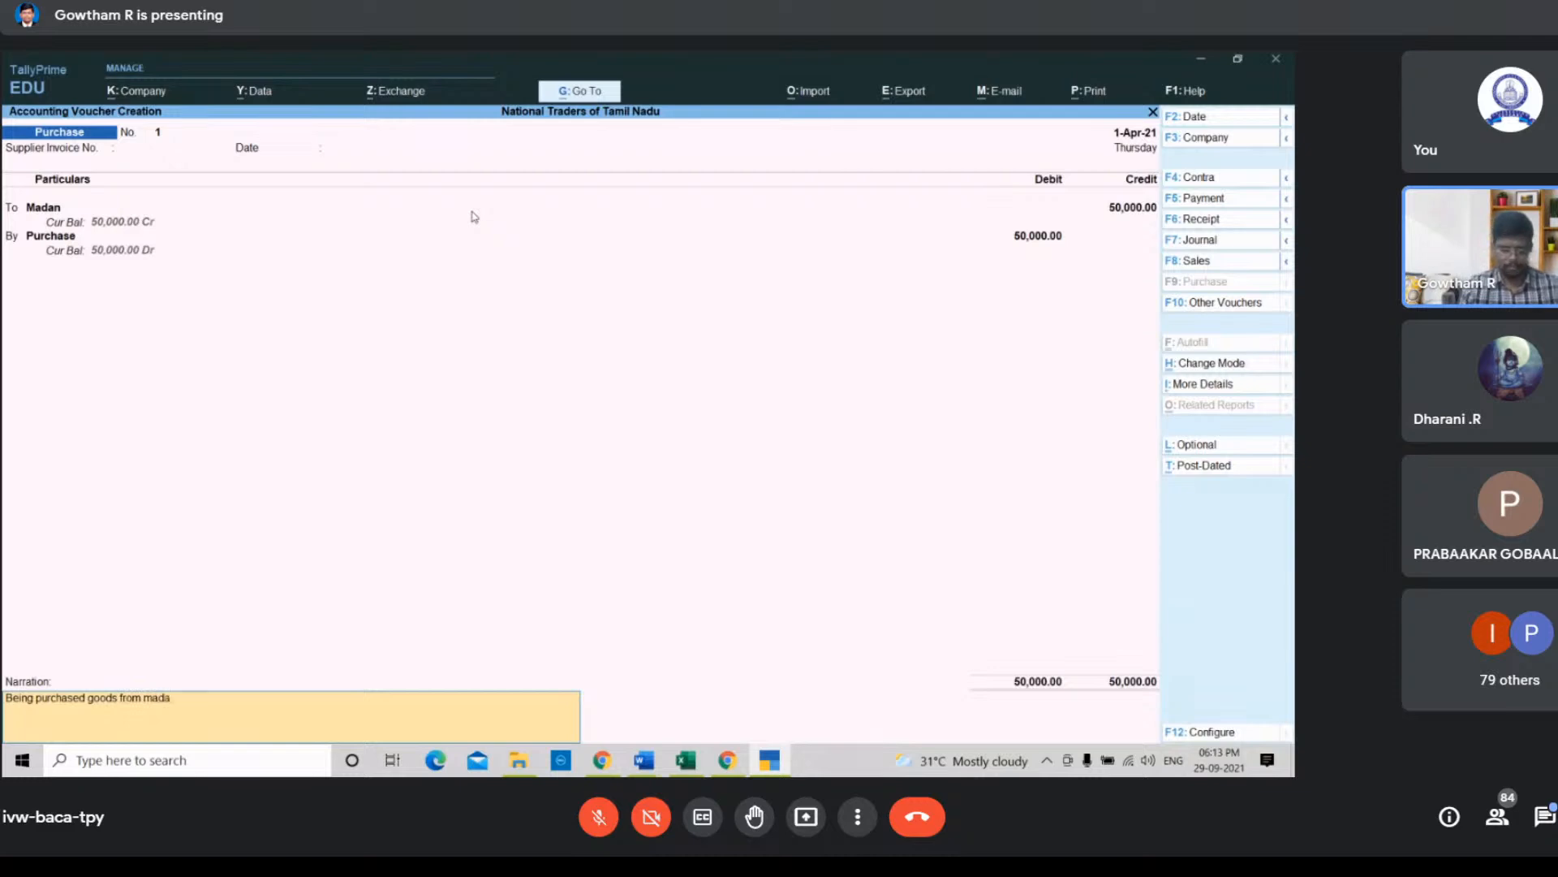
{"action": "type", "text": "n"}
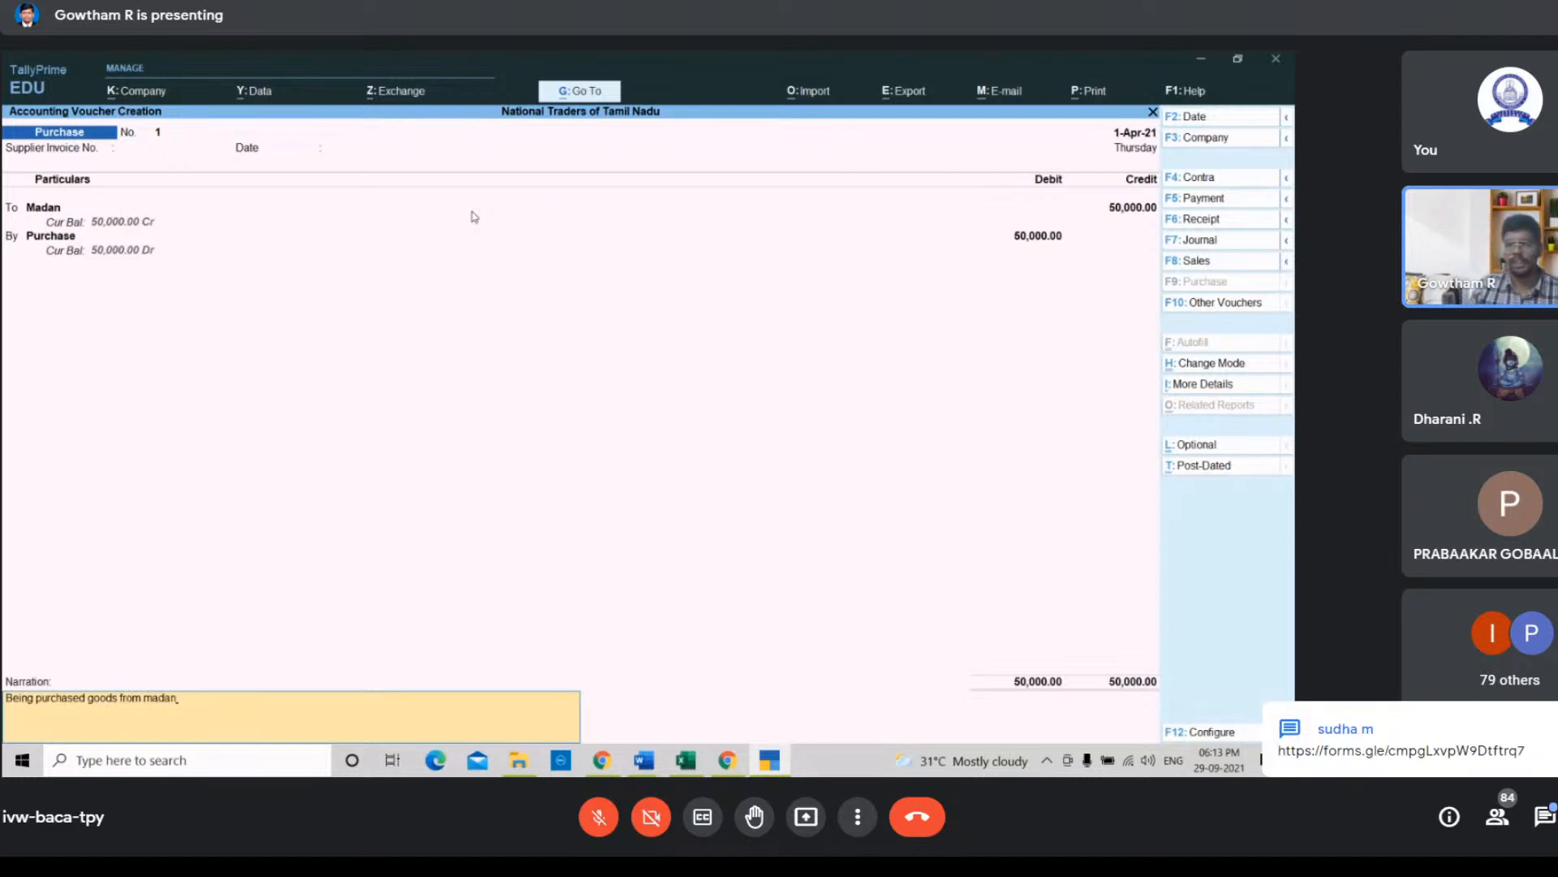
{"action": "key", "text": "Return"}
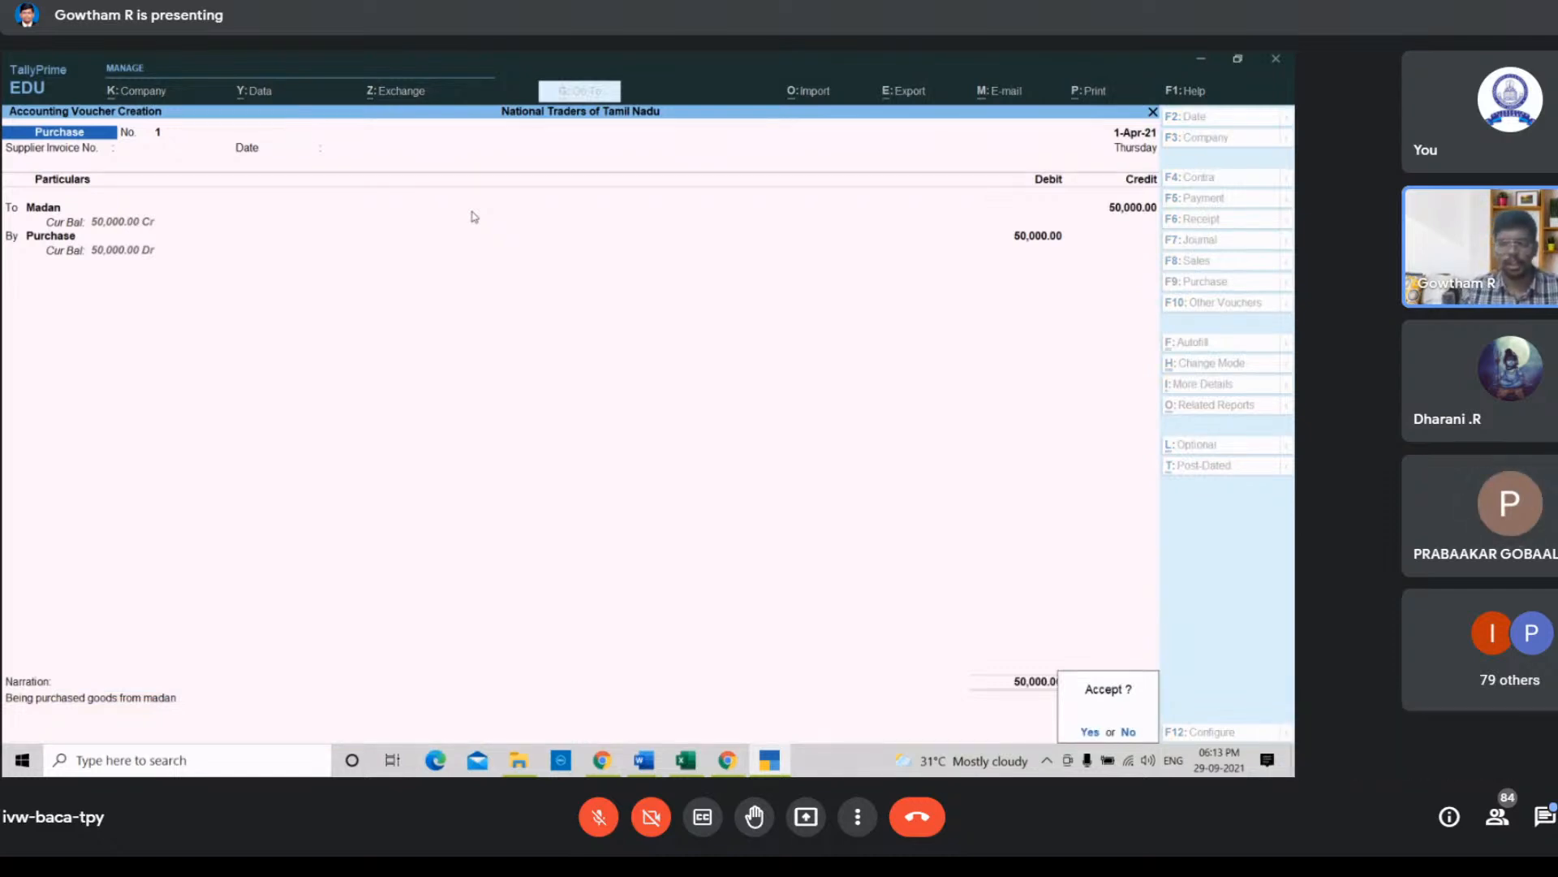
{"action": "key", "text": "Return"}
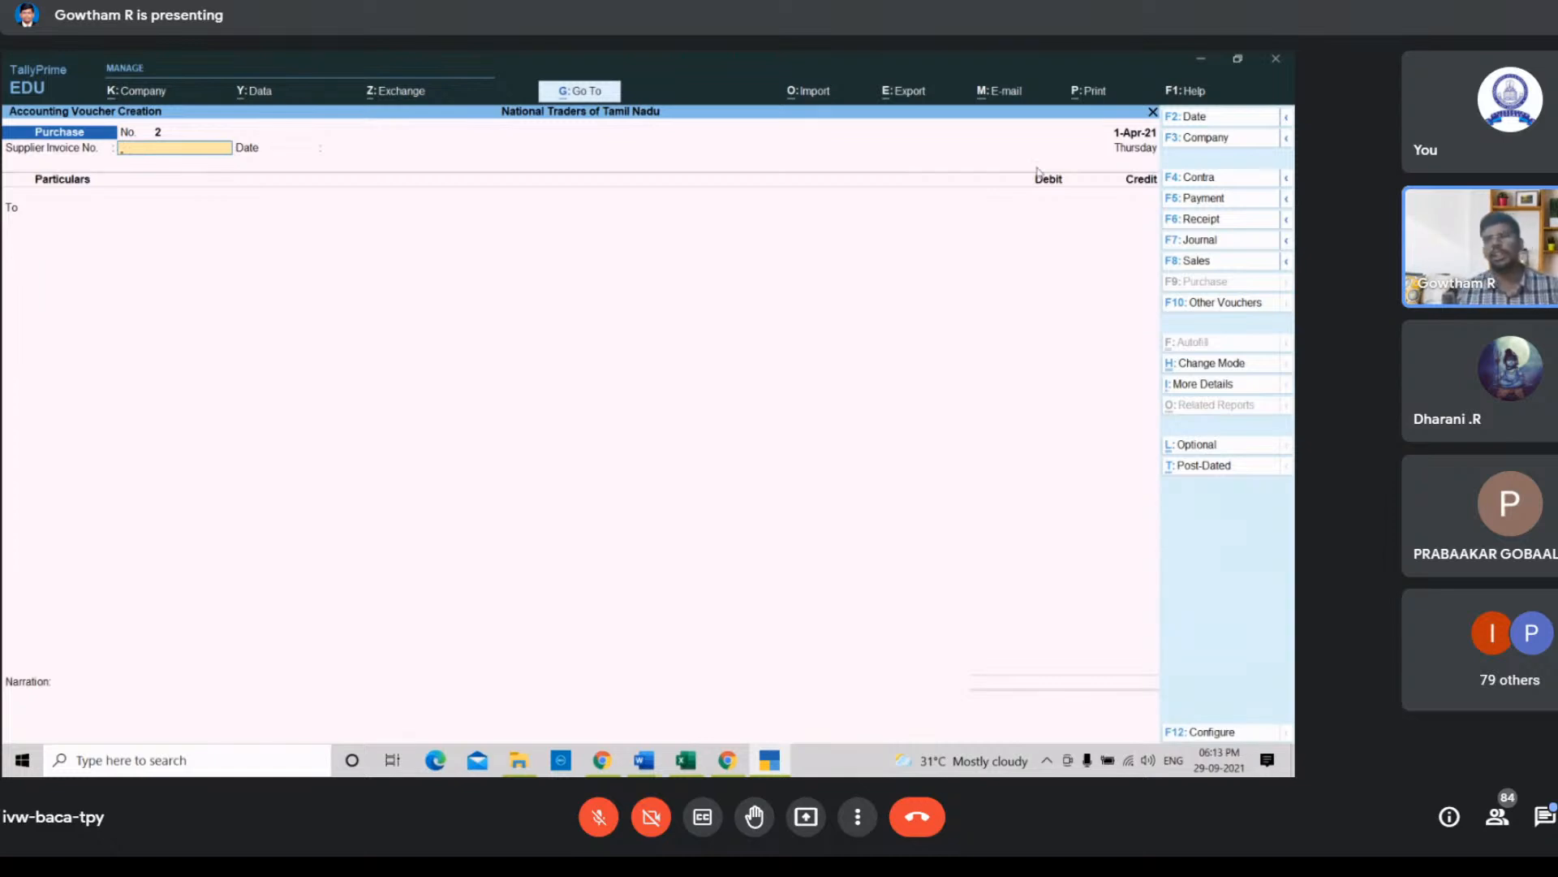
Step: Open a Receipt voucher and select Trade Discount as the first credited ledger
{"action": "left_click", "coordinate": [1229, 221]}
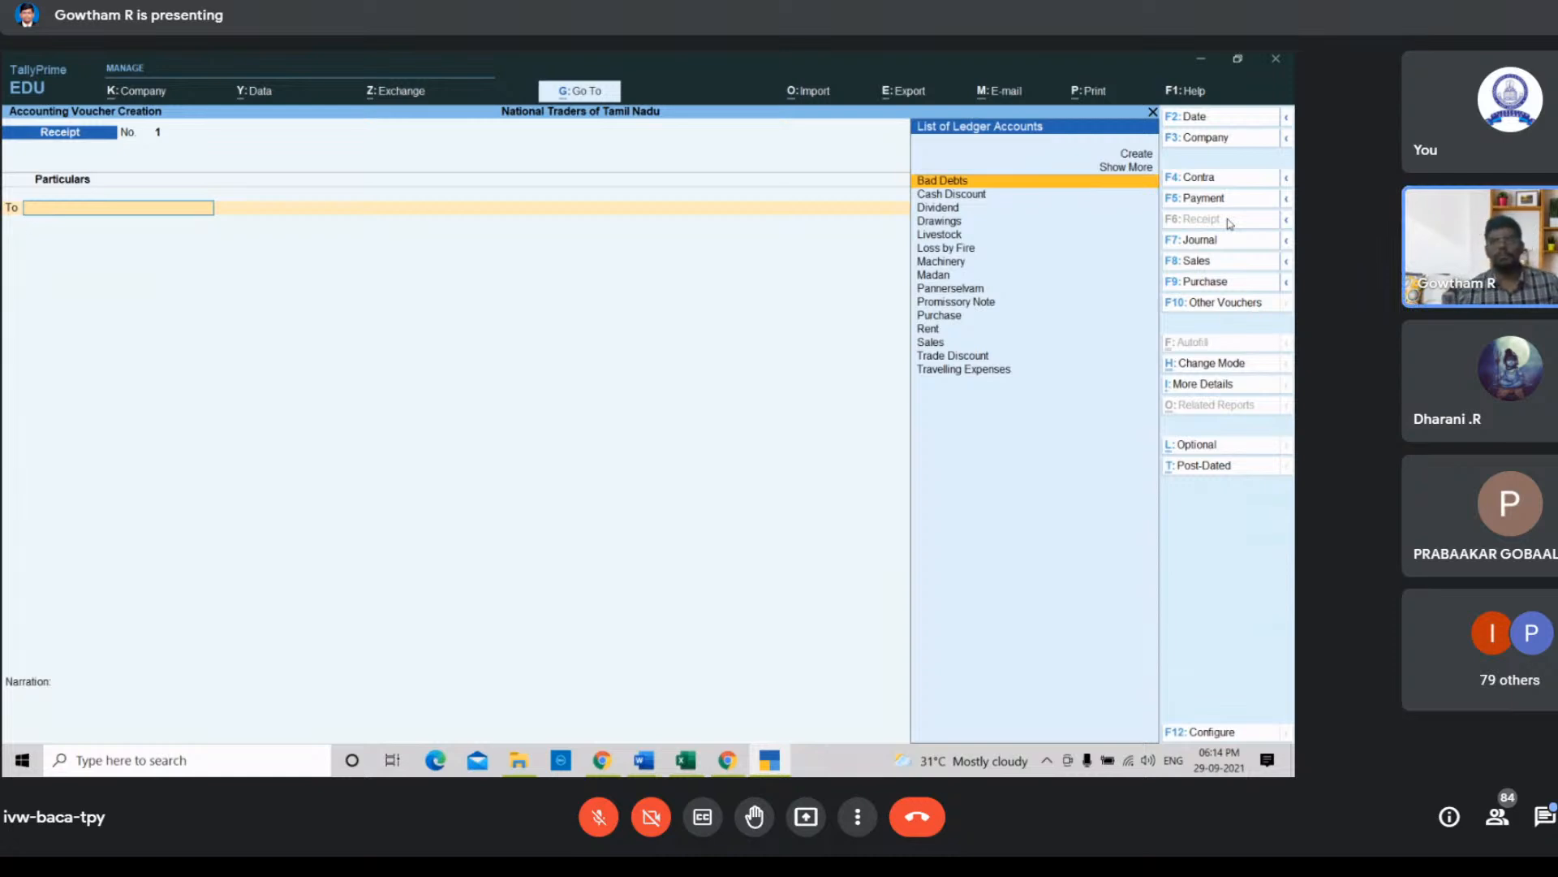
{"action": "key", "text": "Down"}
{"action": "key", "text": "Down"}
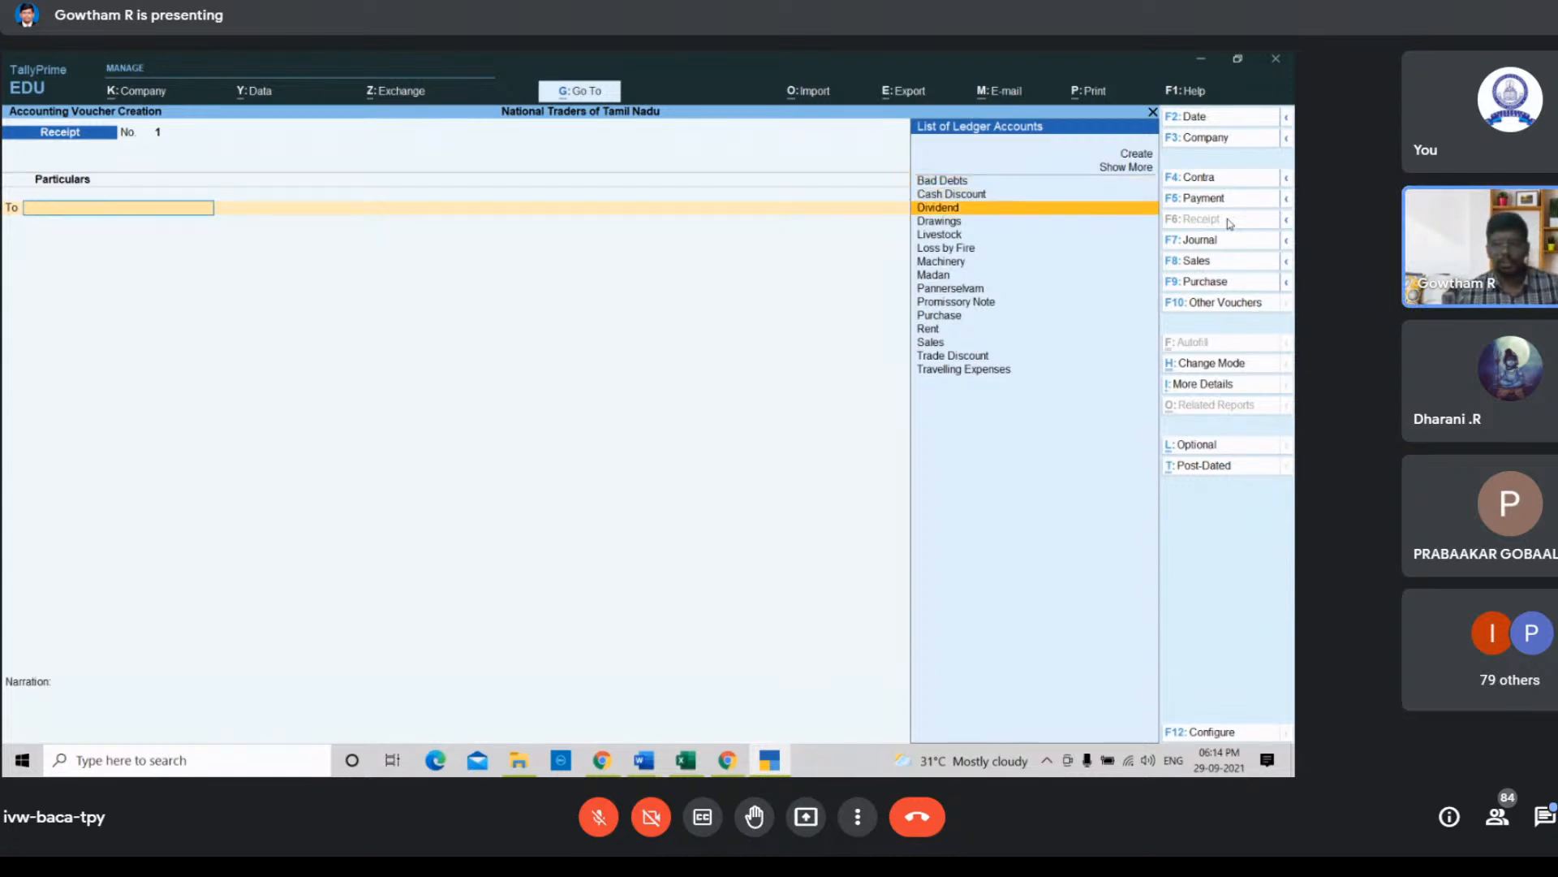
{"action": "key", "text": "Down"}
{"action": "key", "text": "Down"}
{"action": "key", "text": "Down"}
{"action": "key", "text": "Down"}
{"action": "key", "text": "Down"}
{"action": "key", "text": "Down"}
{"action": "key", "text": "Down"}
{"action": "key", "text": "Down"}
{"action": "key", "text": "Down"}
{"action": "key", "text": "Down"}
{"action": "key", "text": "Down"}
{"action": "key", "text": "Return"}
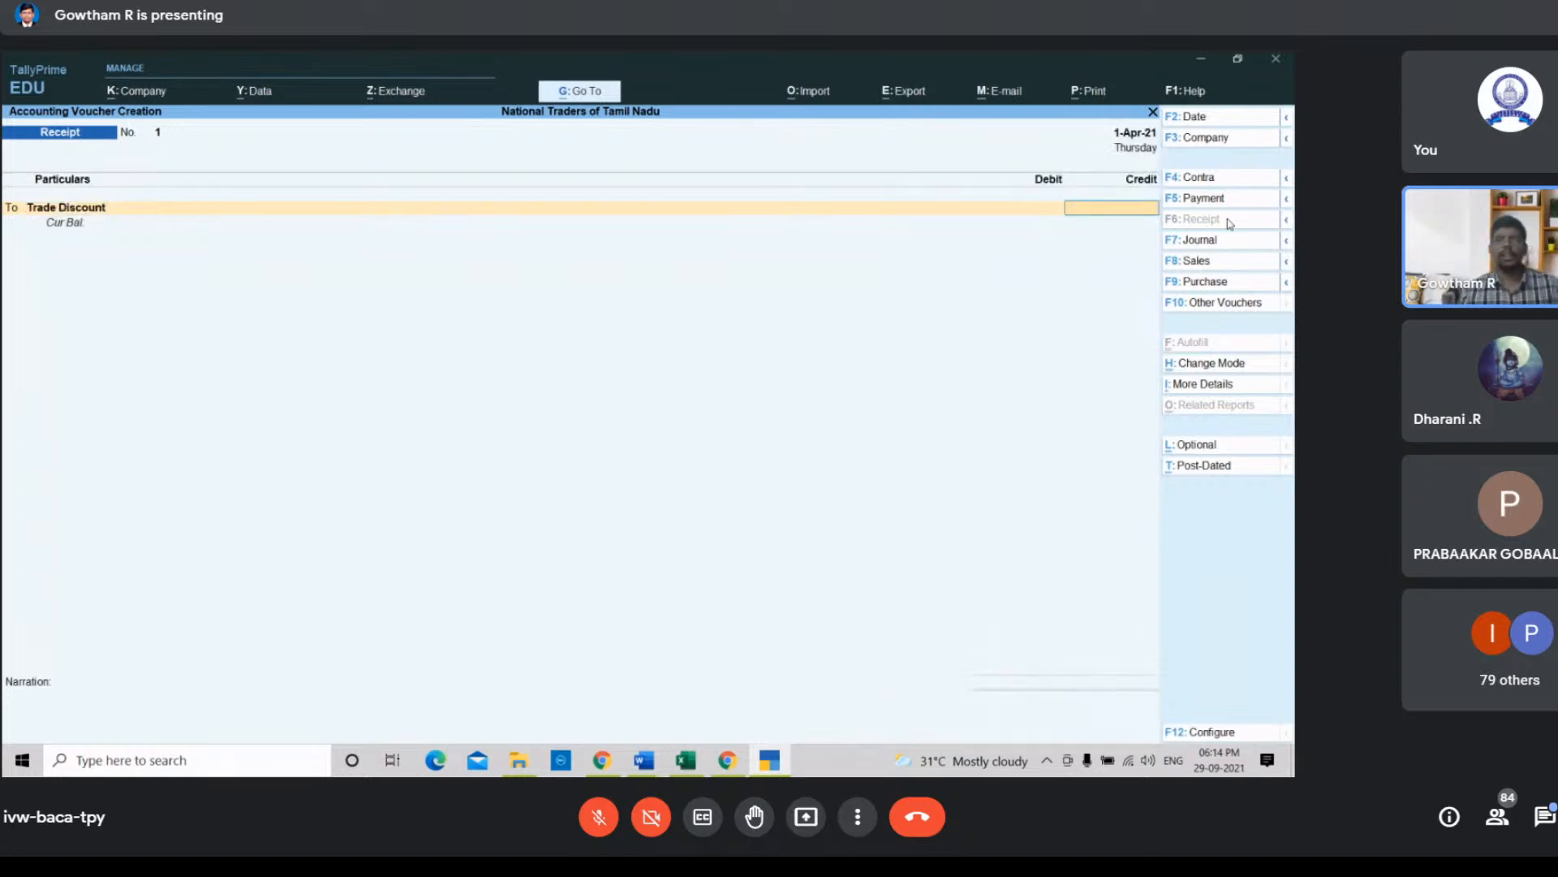
Step: Open the Calculator app, compute 5% of 50,000, and minimise it
{"action": "left_click", "coordinate": [134, 765]}
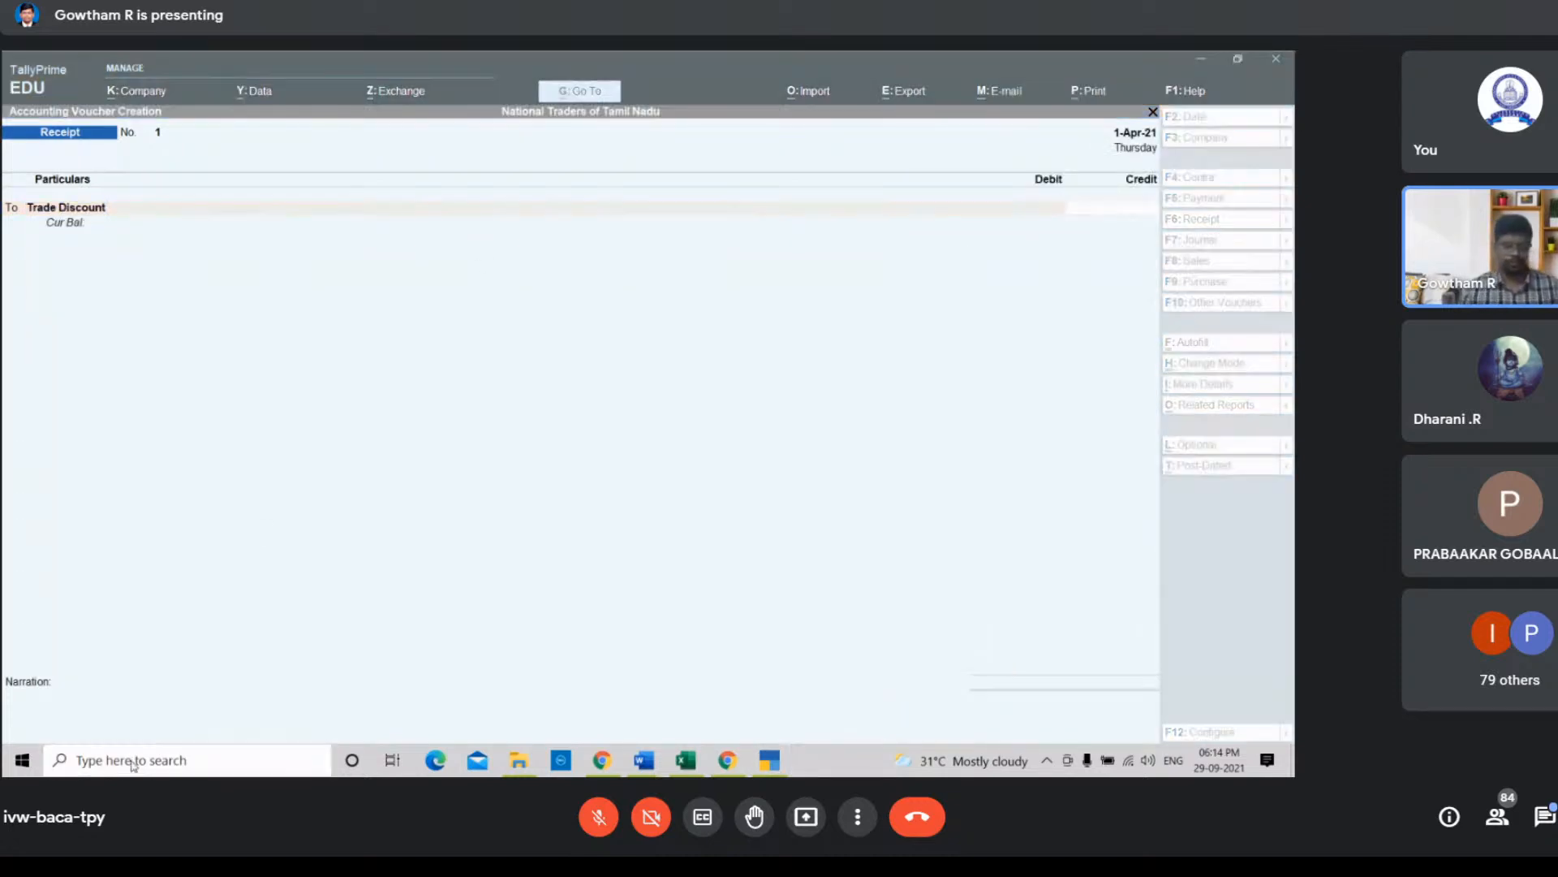
{"action": "type", "text": "Calc"}
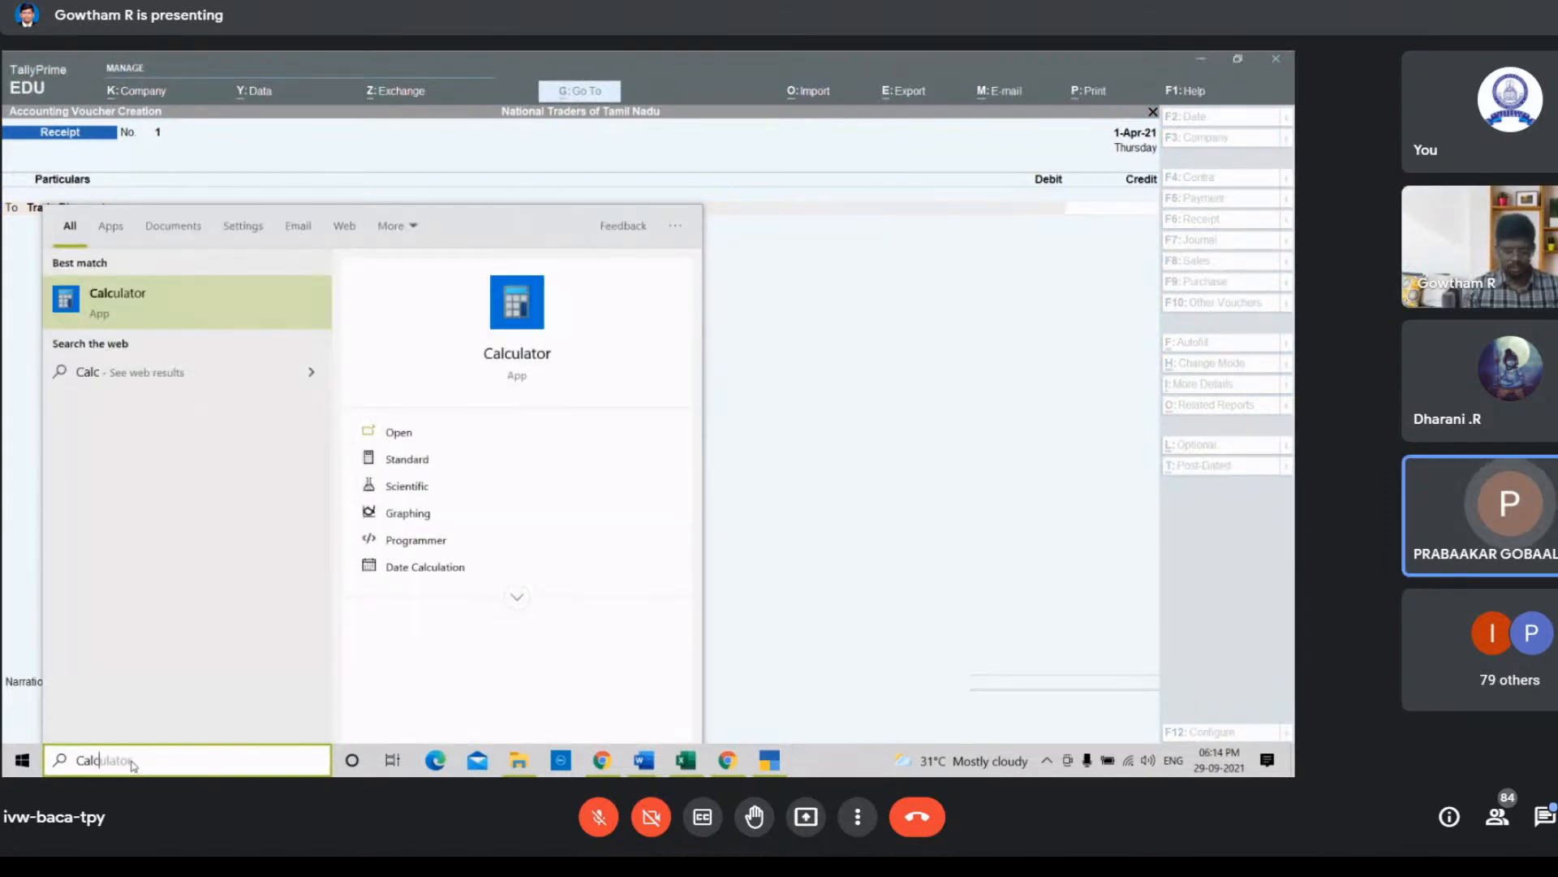
{"action": "type", "text": "ulato"}
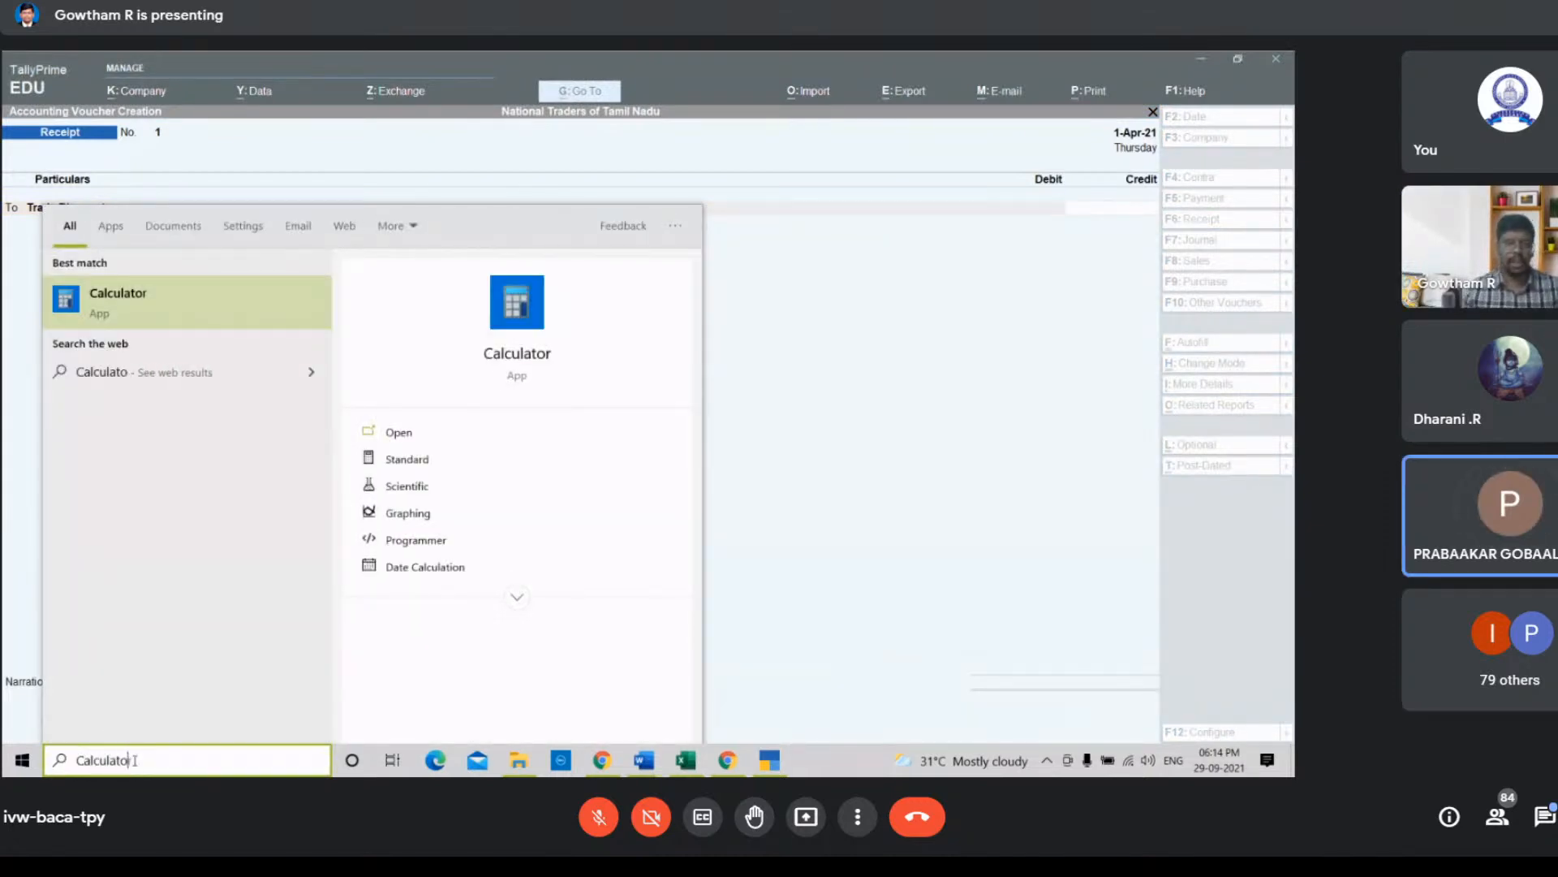
{"action": "type", "text": "r"}
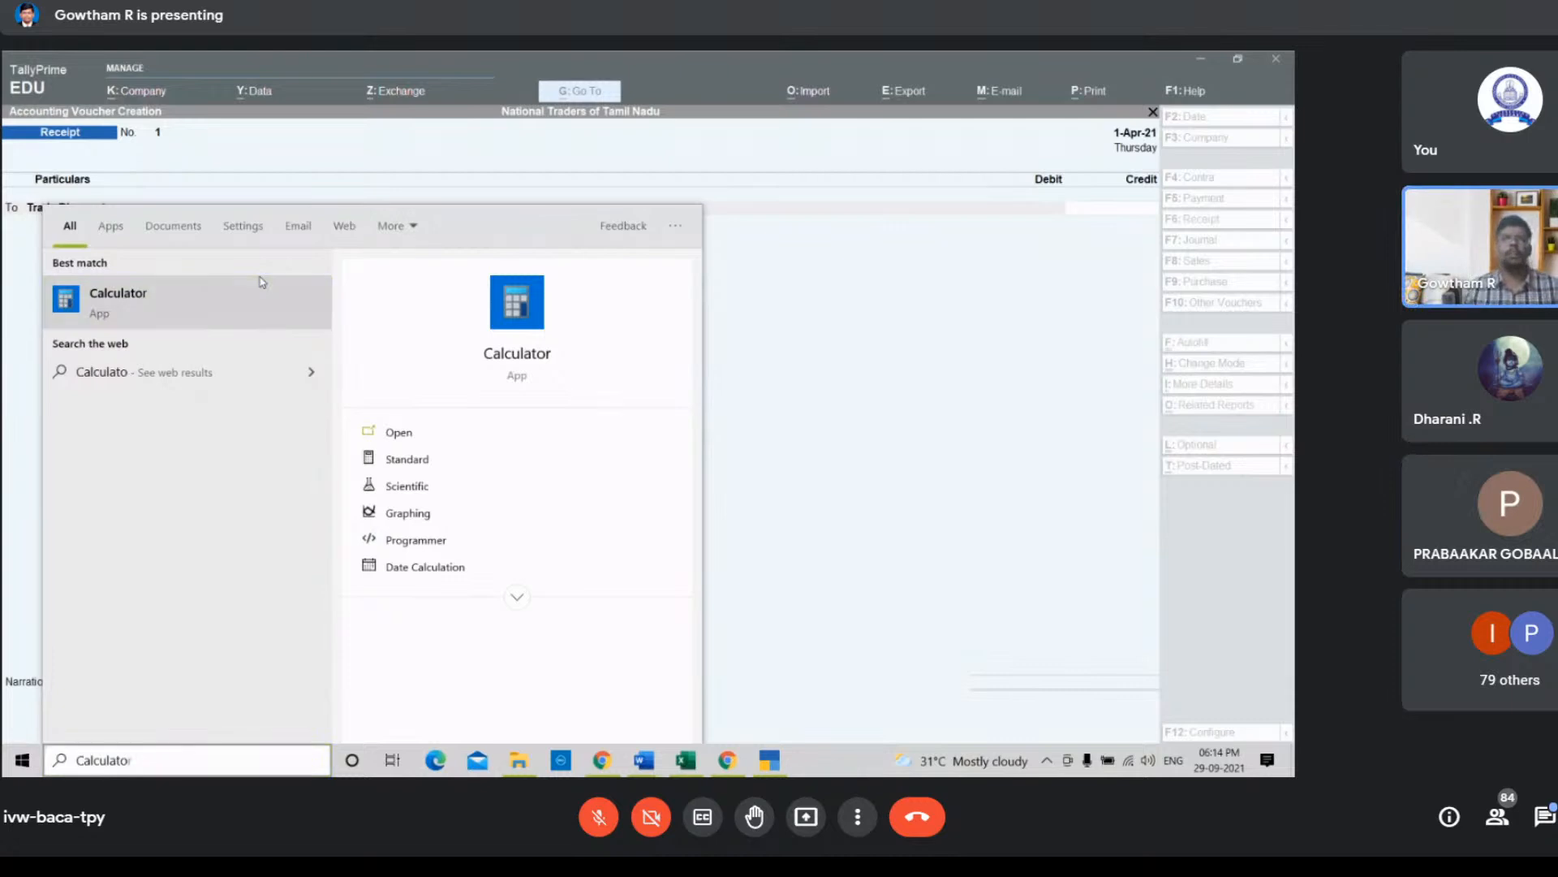
{"action": "left_click", "coordinate": [262, 282]}
{"action": "left_click", "coordinate": [871, 582]}
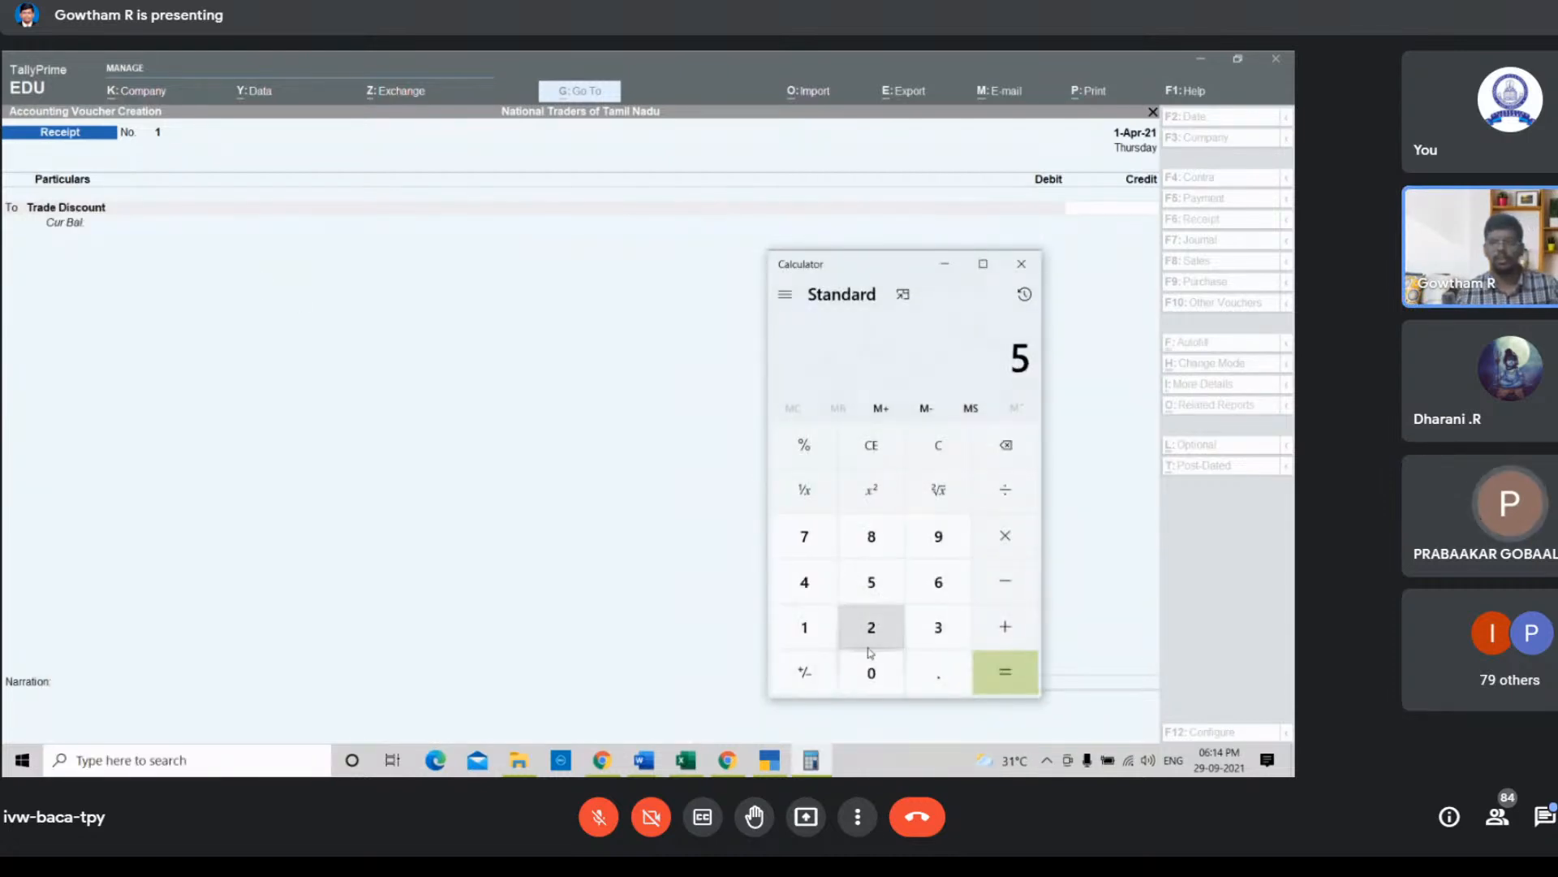
{"action": "left_click", "coordinate": [871, 670]}
{"action": "left_click", "coordinate": [870, 671]}
{"action": "left_click", "coordinate": [870, 670]}
{"action": "left_click", "coordinate": [870, 670]}
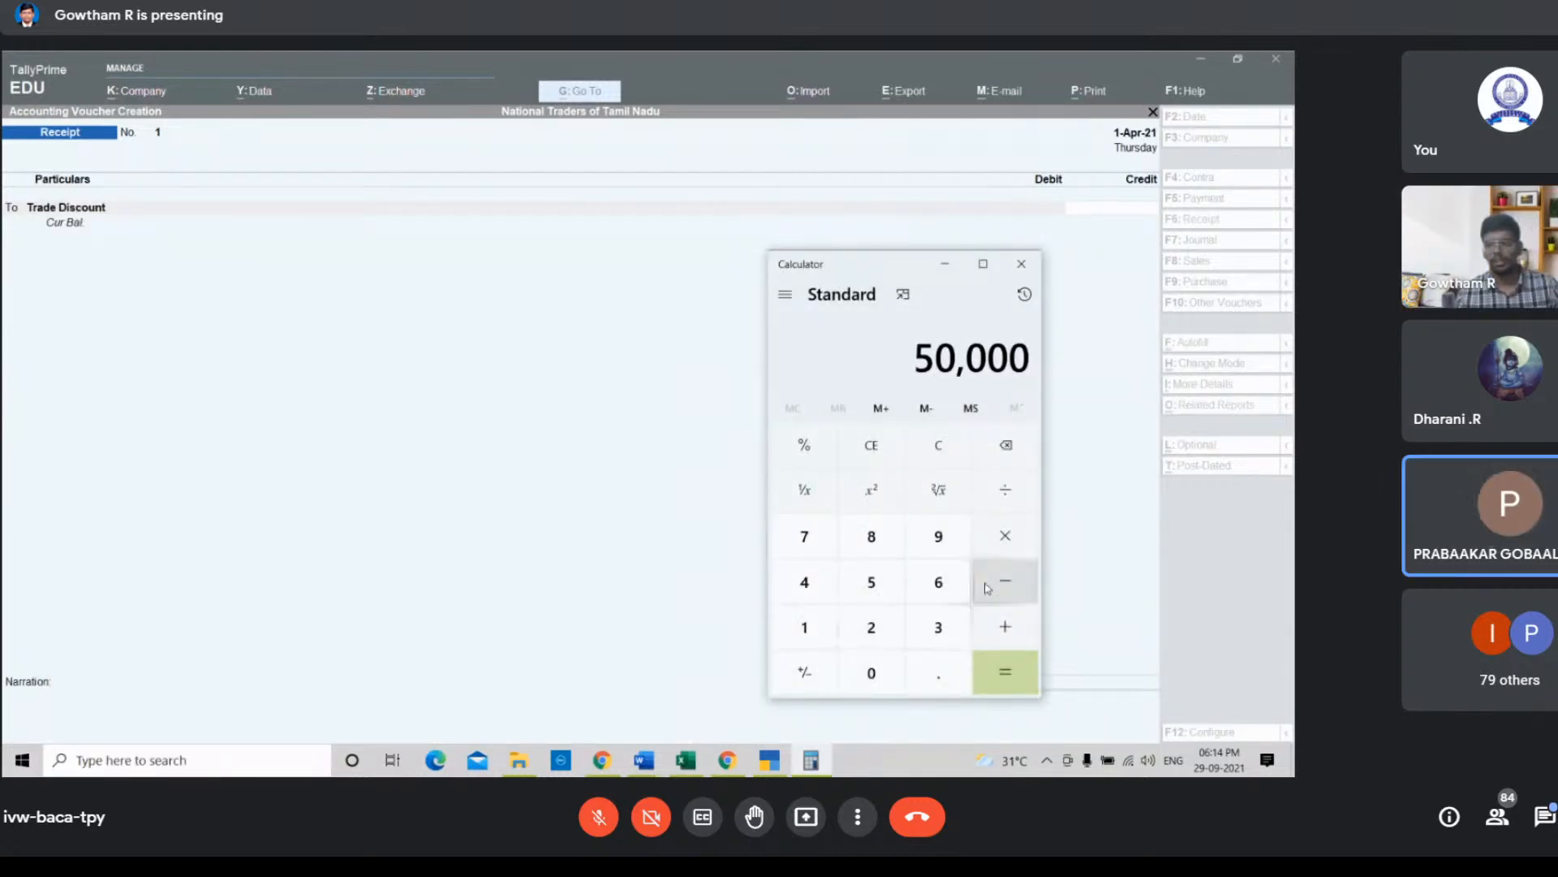
{"action": "left_click", "coordinate": [1005, 536]}
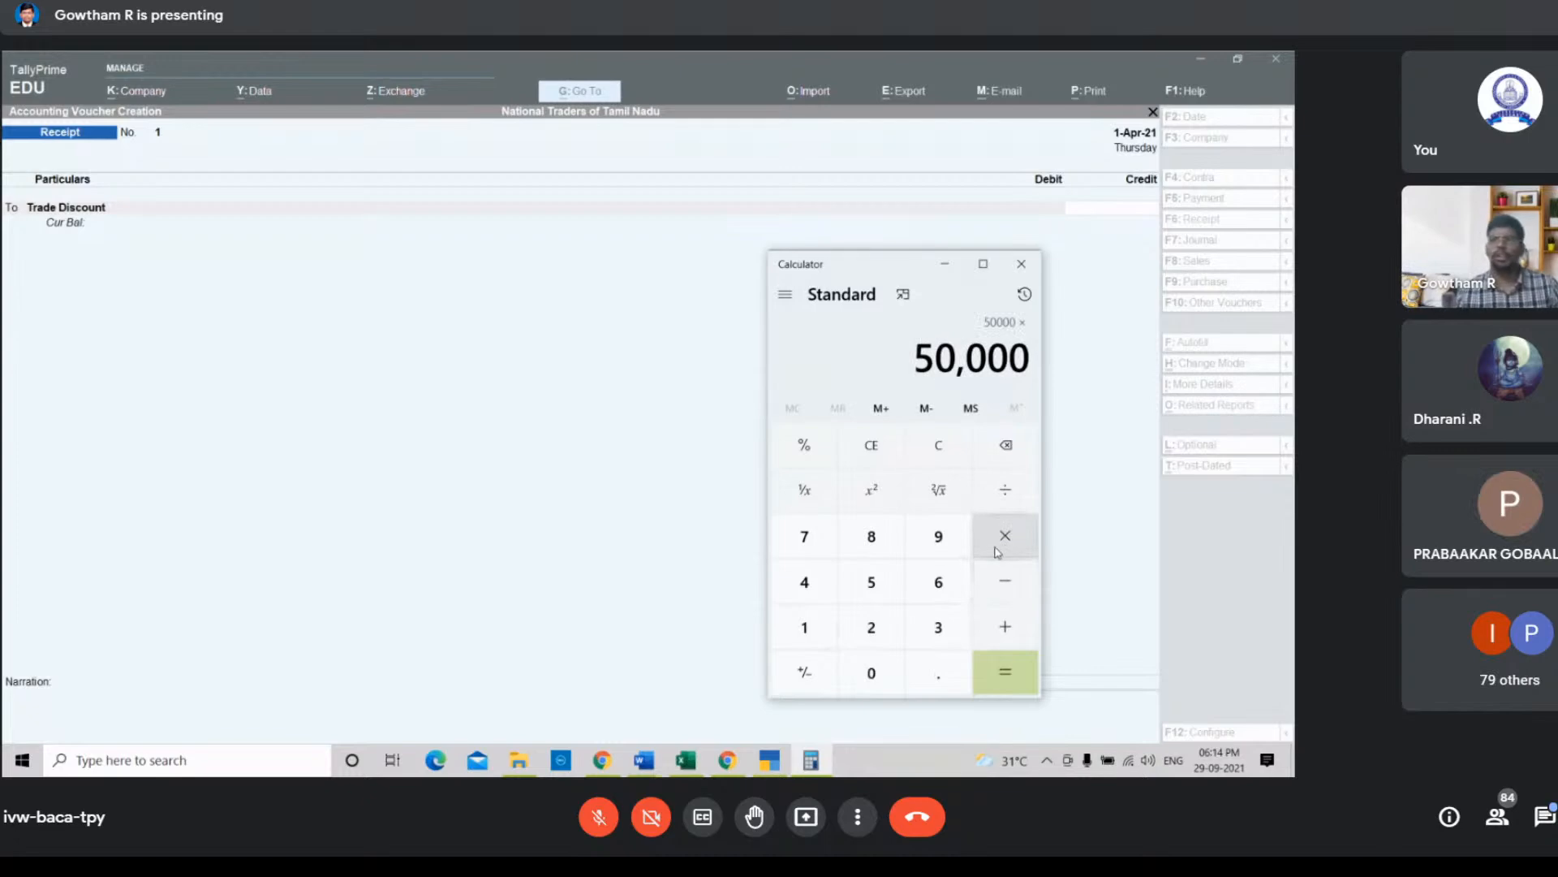
{"action": "left_click", "coordinate": [869, 669]}
{"action": "left_click", "coordinate": [935, 672]}
{"action": "left_click", "coordinate": [891, 668]}
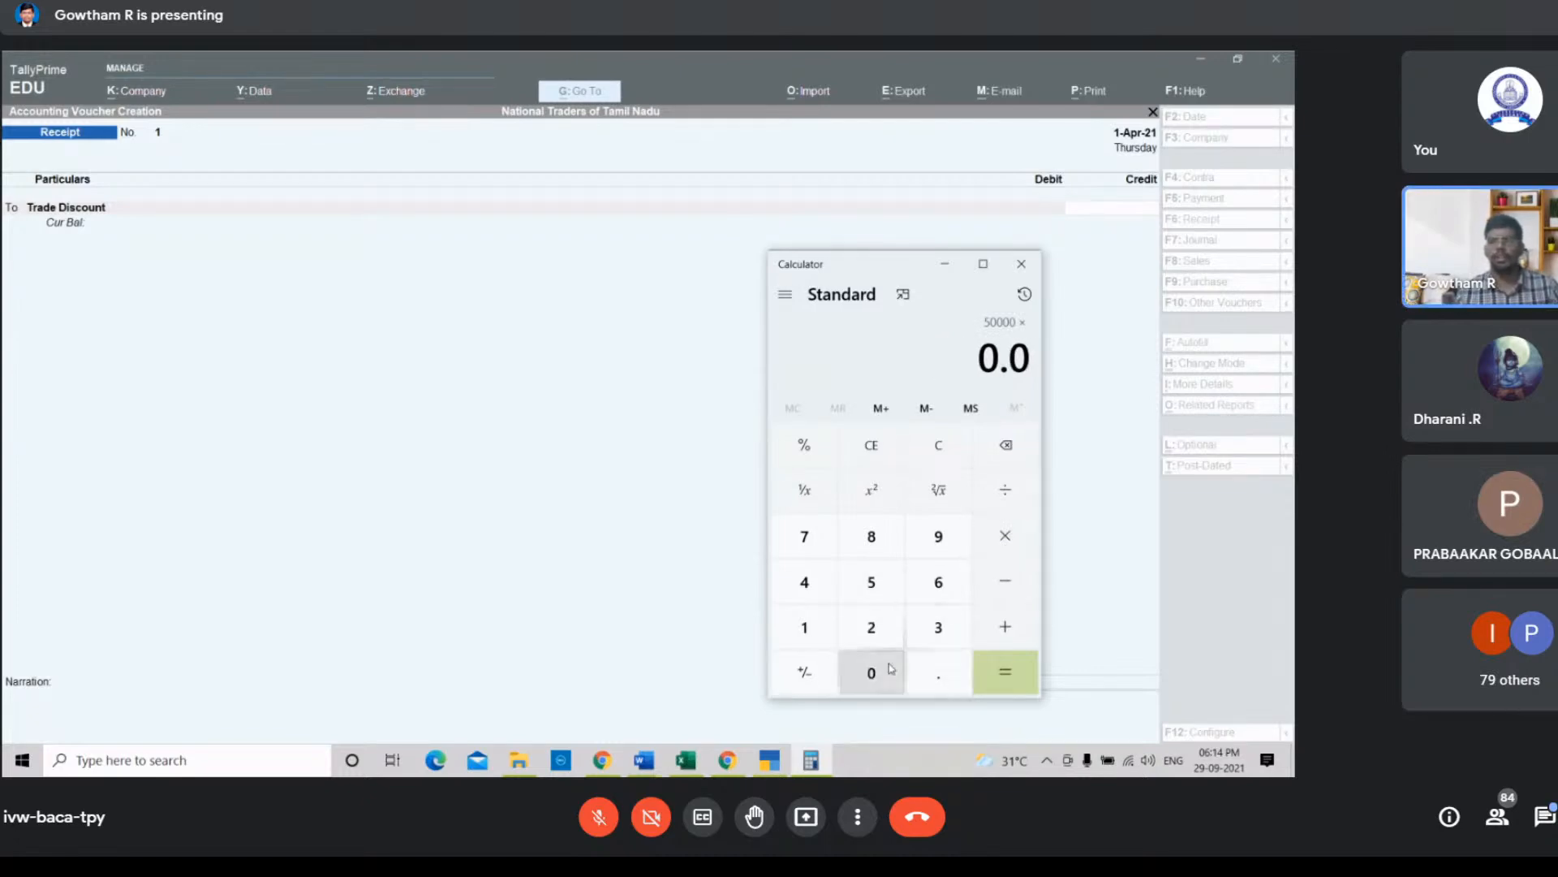
{"action": "left_click", "coordinate": [871, 581]}
{"action": "left_click", "coordinate": [1005, 671]}
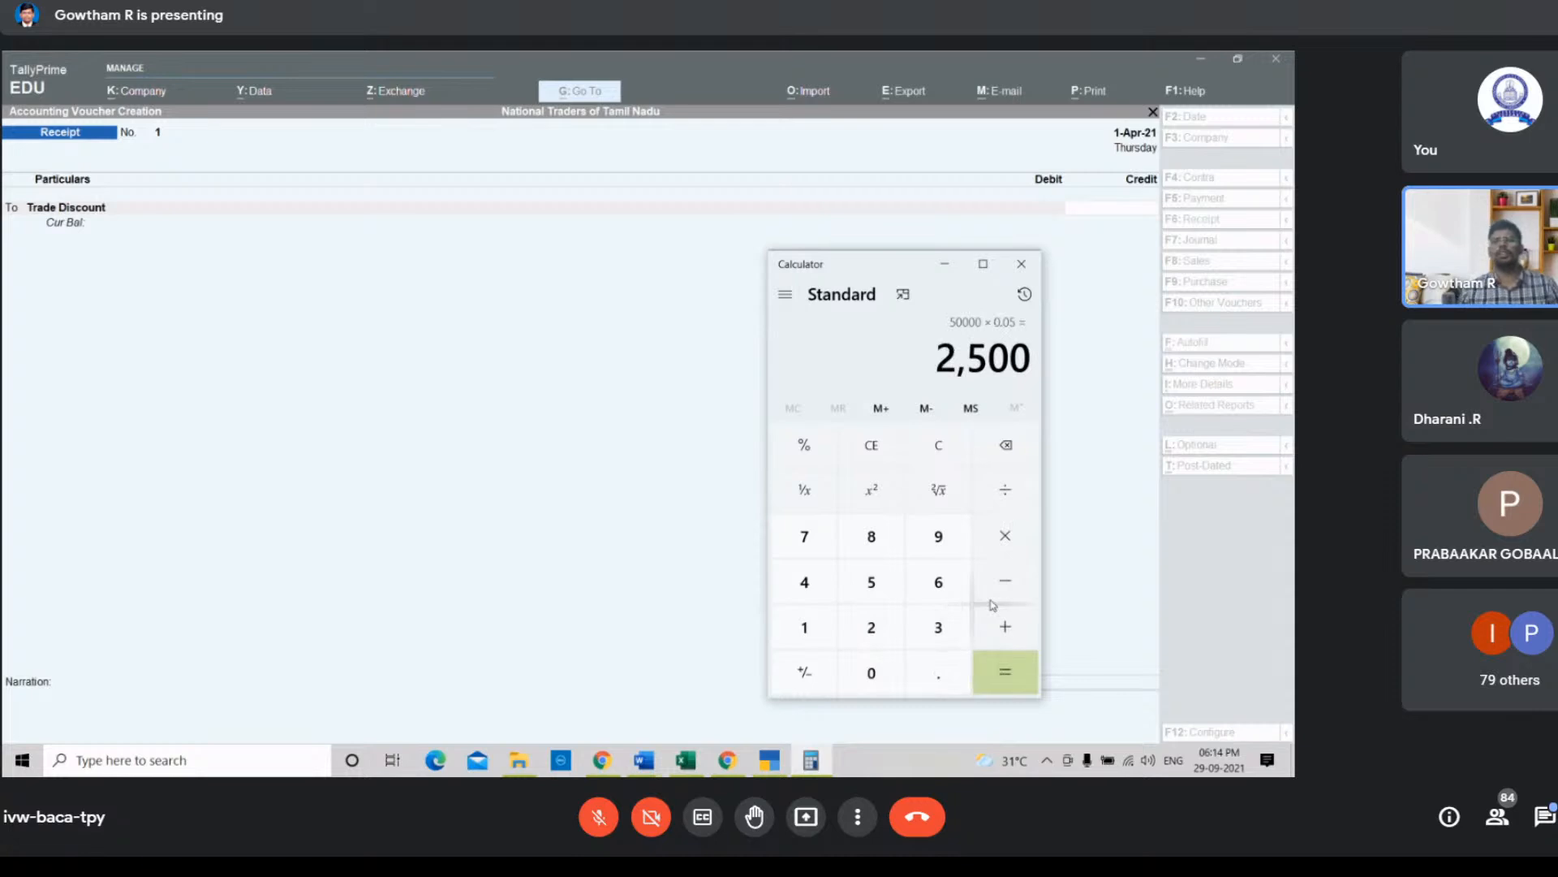
{"action": "left_click", "coordinate": [942, 265]}
Step: Credit Trade Discount with 2500 and add Cash Discount as a second credit of 1000
{"action": "type", "text": "2500"}
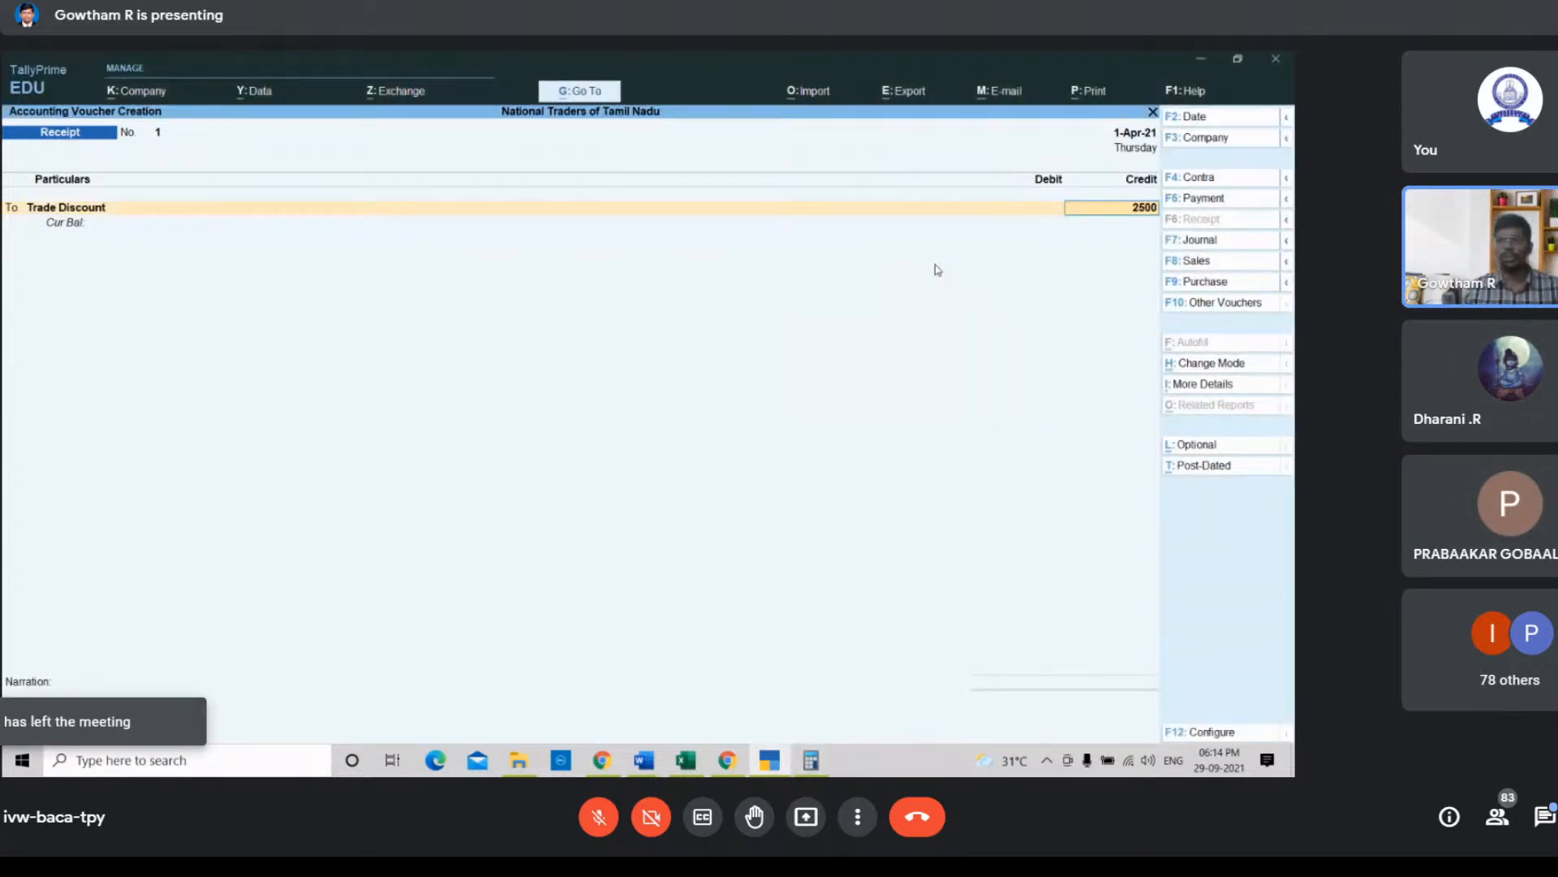
{"action": "key", "text": "Return"}
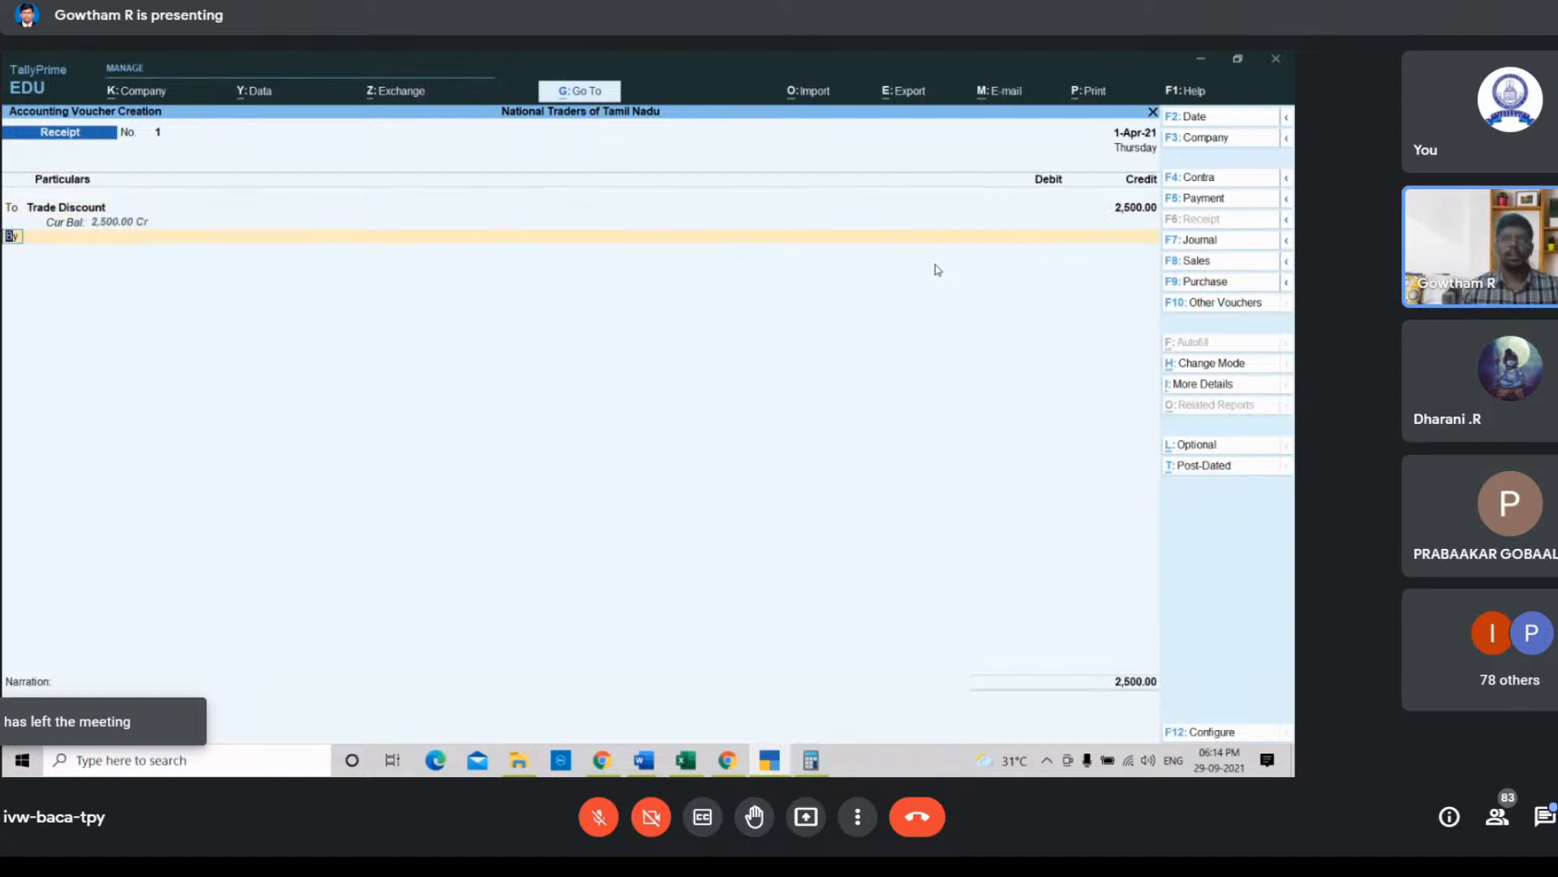
{"action": "key", "text": "Return"}
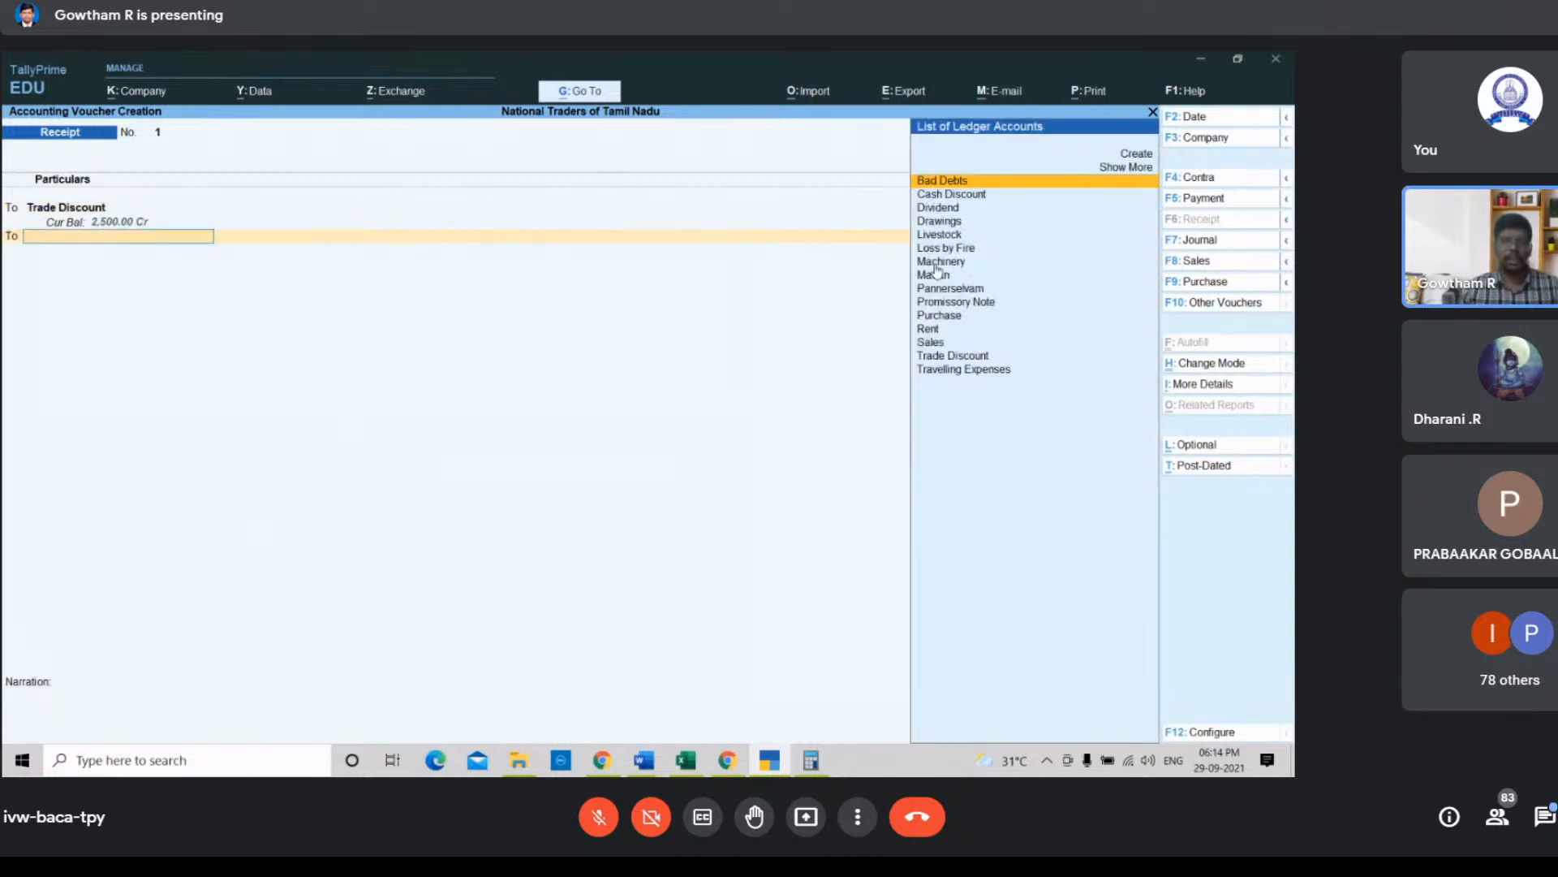
{"action": "key", "text": "Down"}
{"action": "key", "text": "Return"}
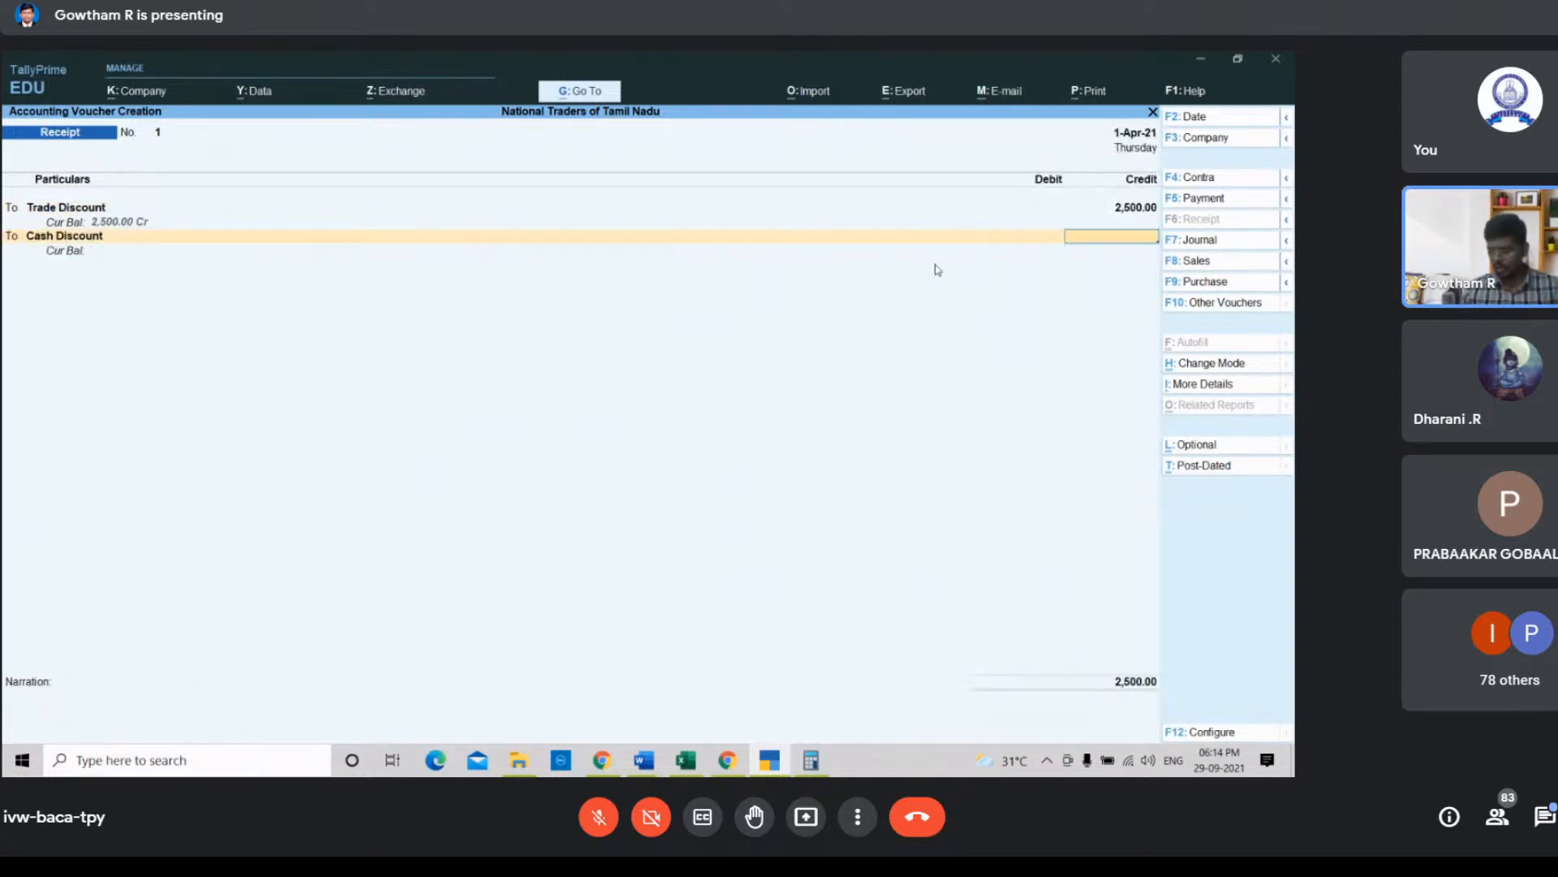
{"action": "type", "text": "10000"}
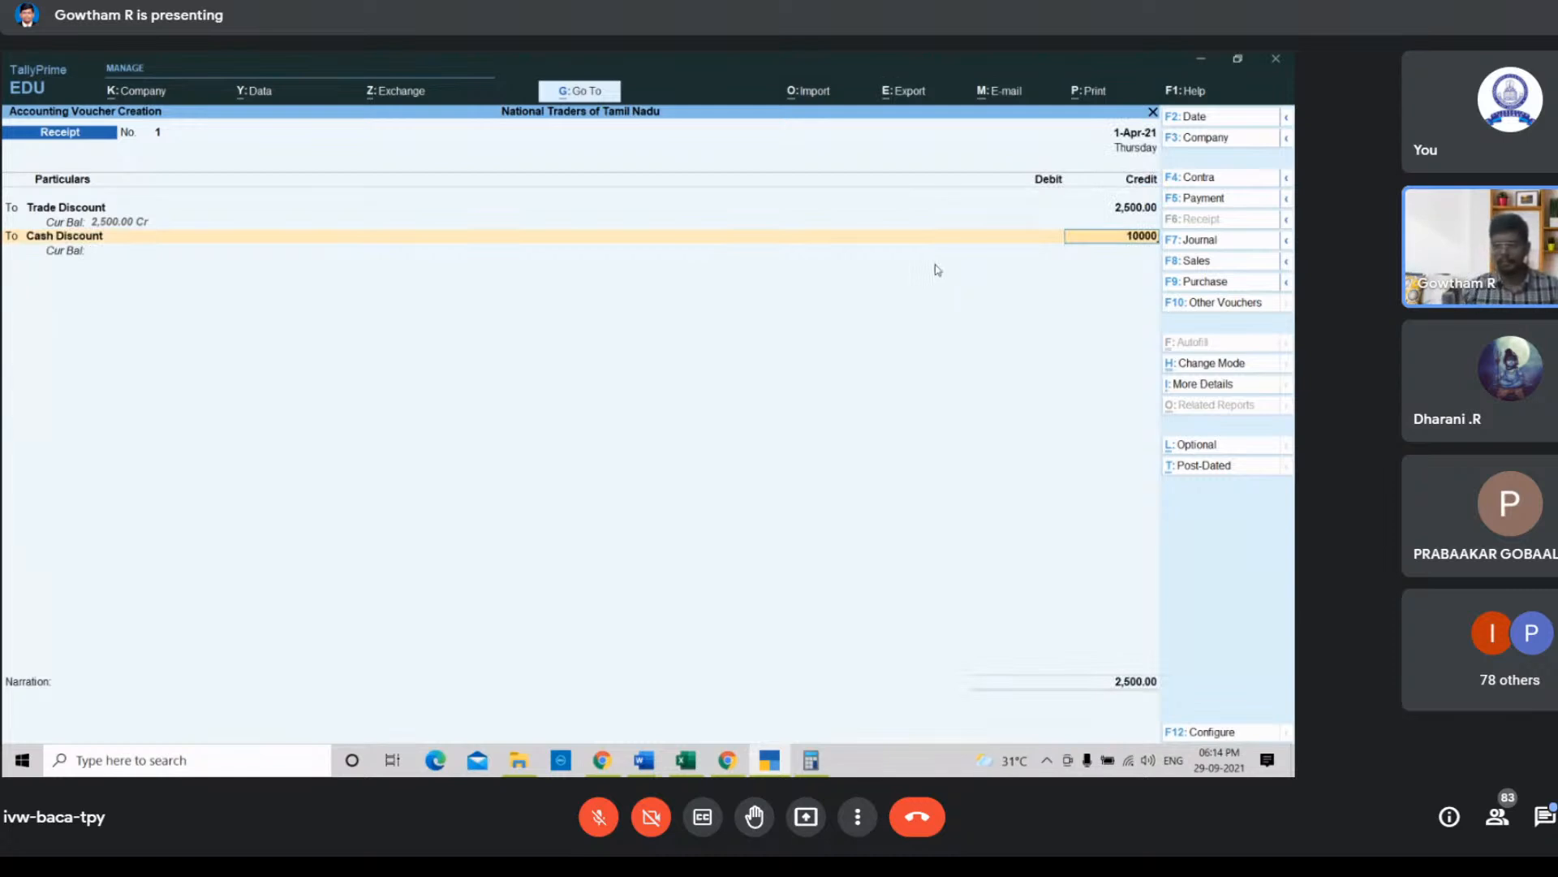
{"action": "key", "text": "BackSpace"}
{"action": "key", "text": "Return"}
{"action": "key", "text": "Return"}
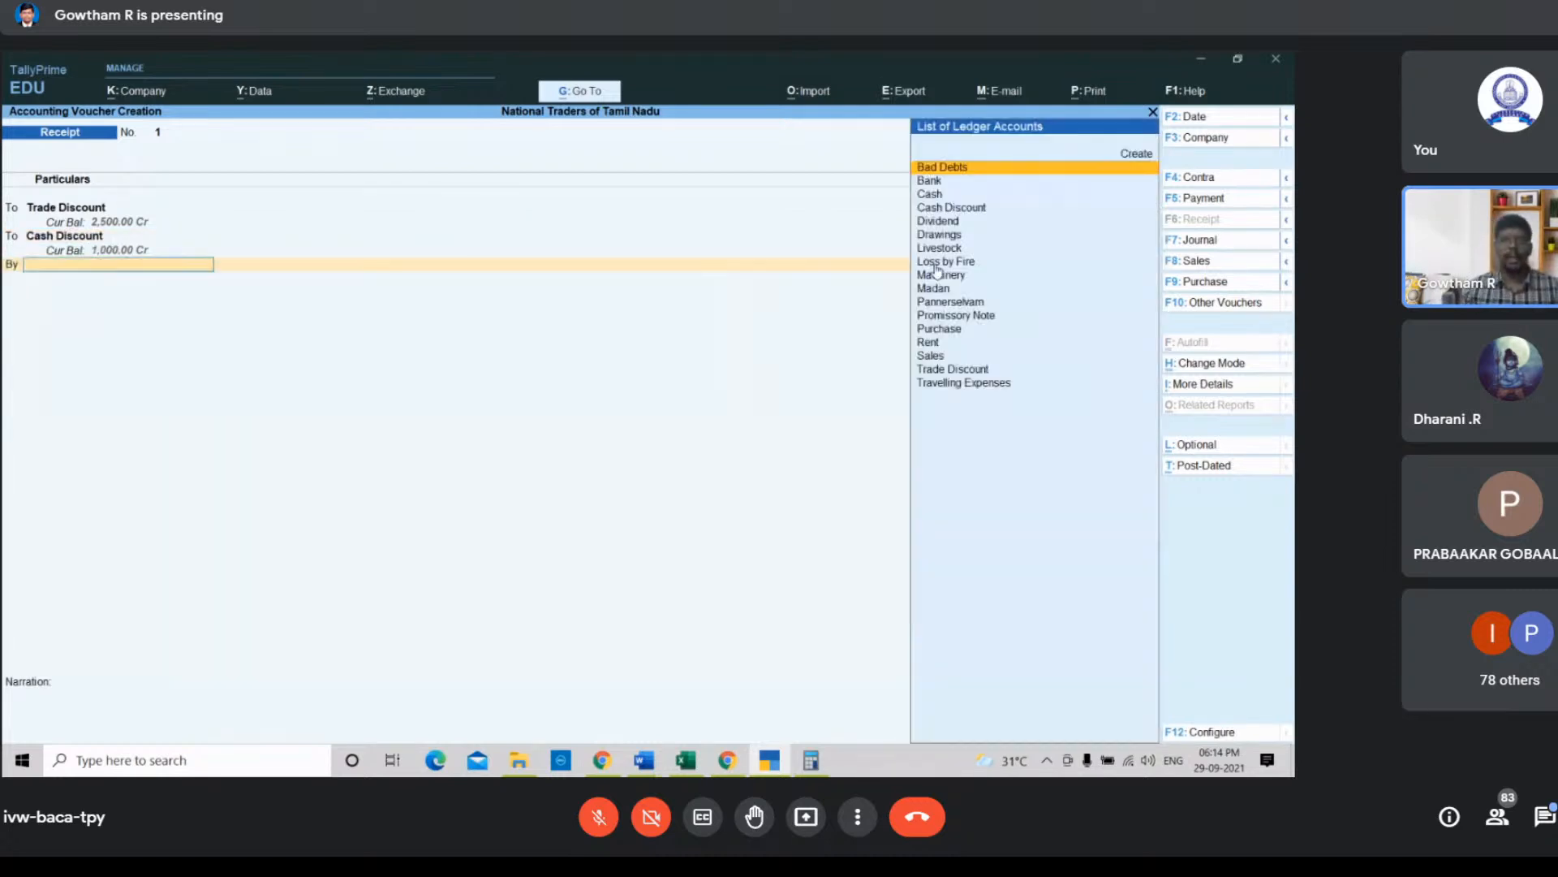
Step: Debit Madan with the balancing 3,500 and try to save the receipt voucher
{"action": "type", "text": "Mad"}
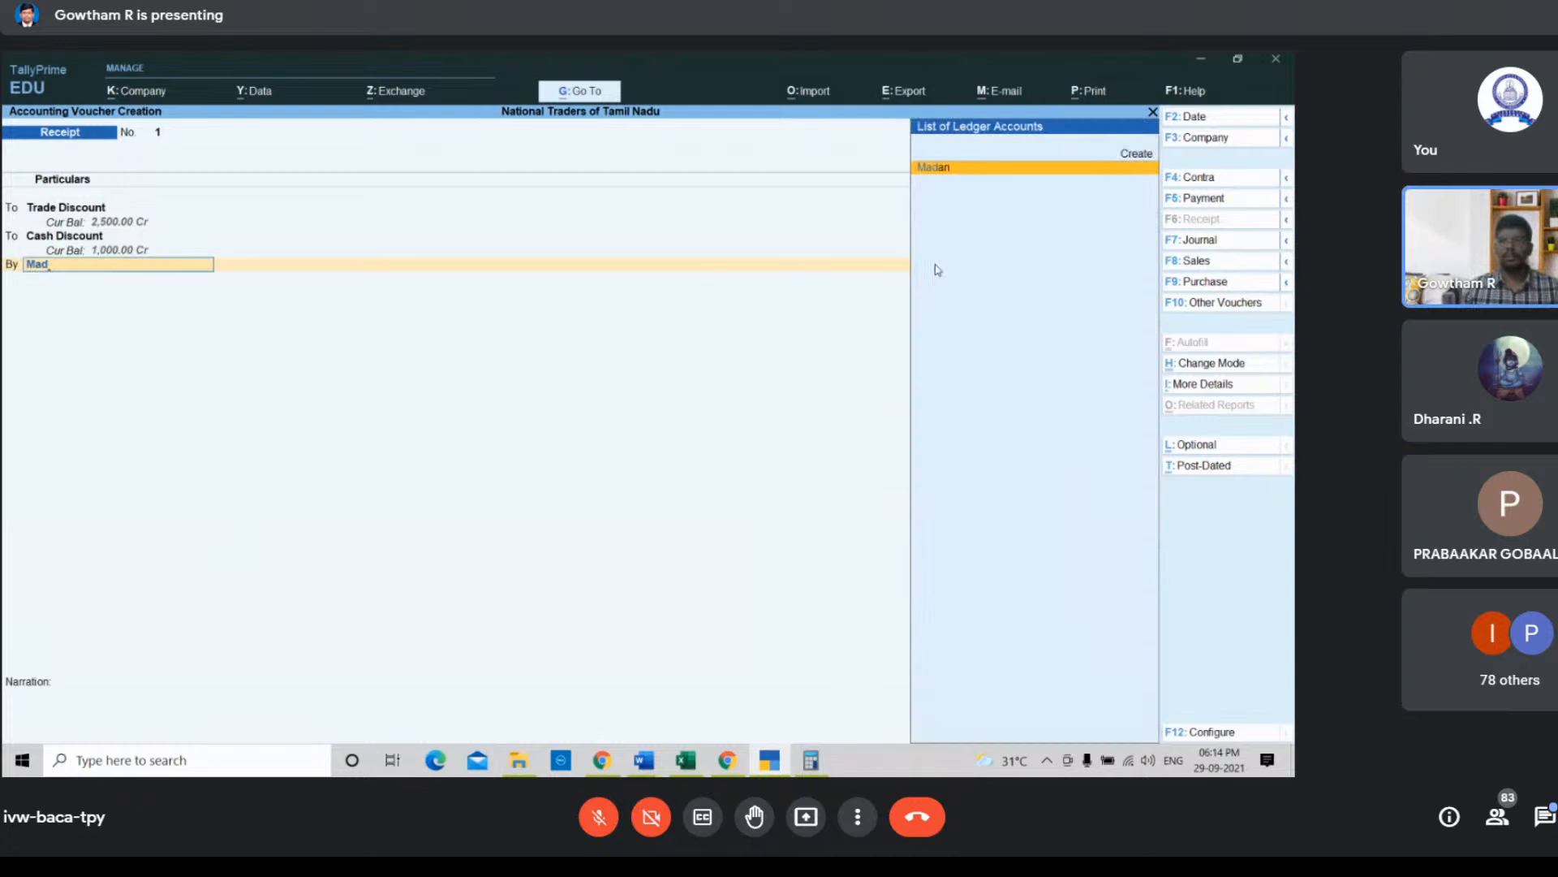
{"action": "key", "text": "Return"}
{"action": "key", "text": "Return"}
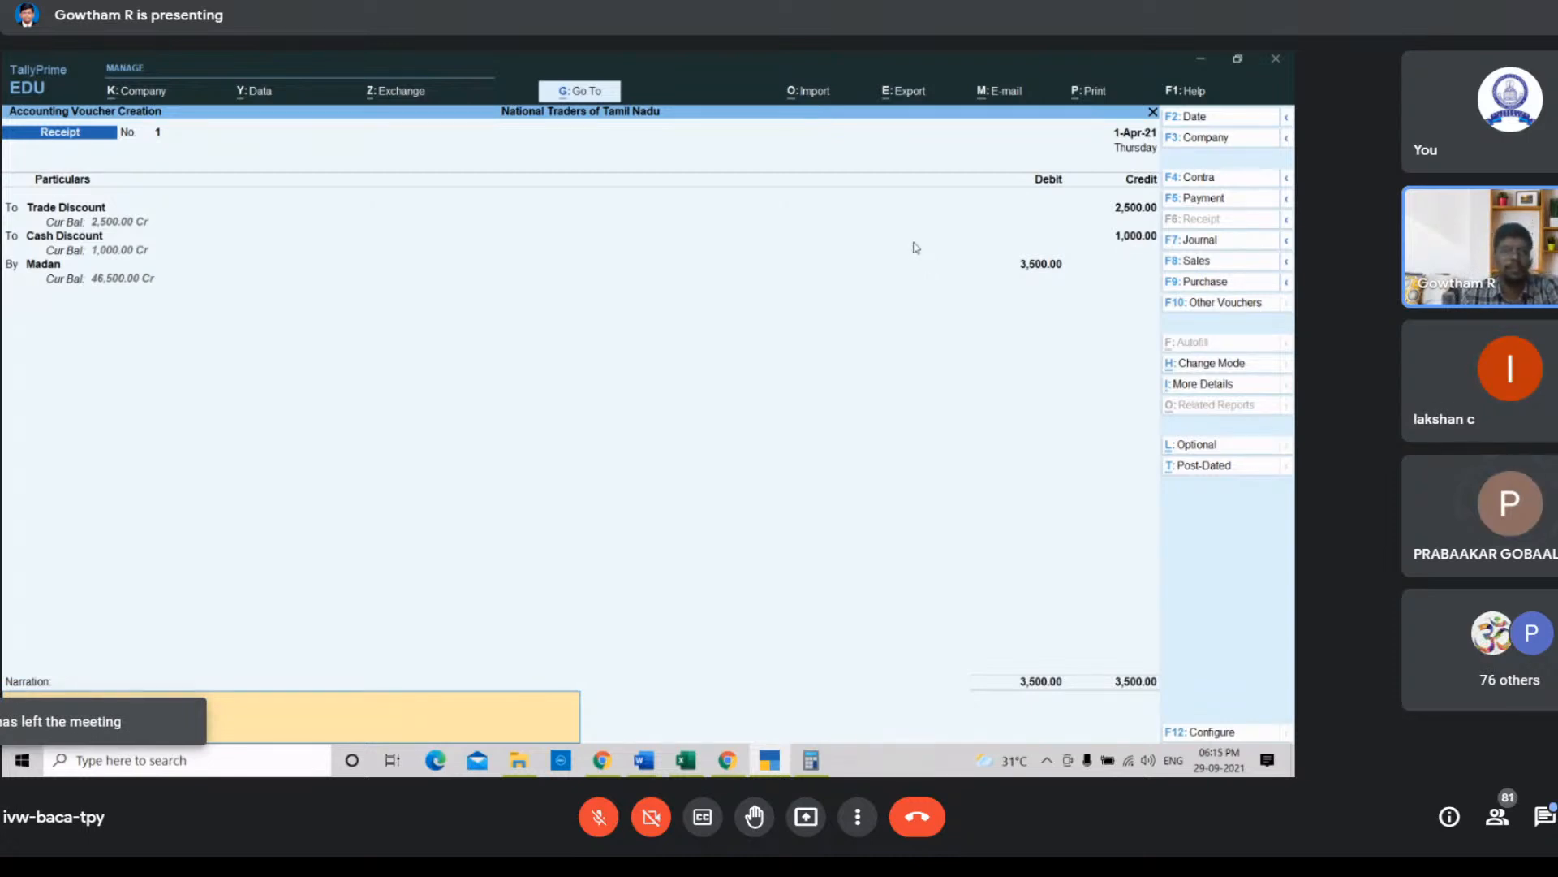
{"action": "key", "text": "Return"}
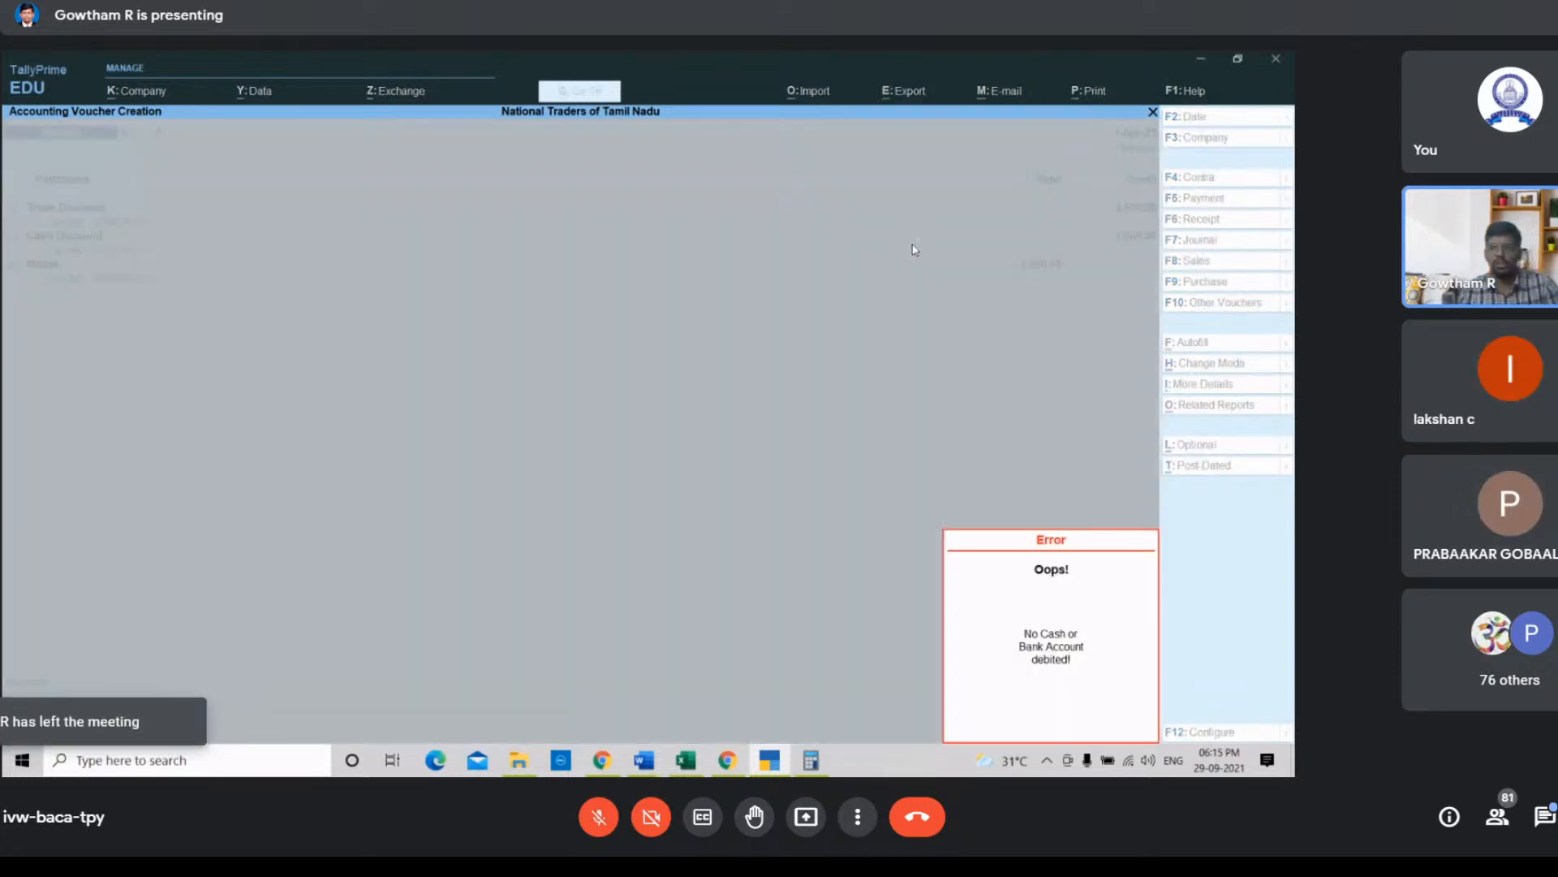
Step: Dismiss the error and step back through the receipt entries to Madan's debit amount
{"action": "key", "text": "Escape"}
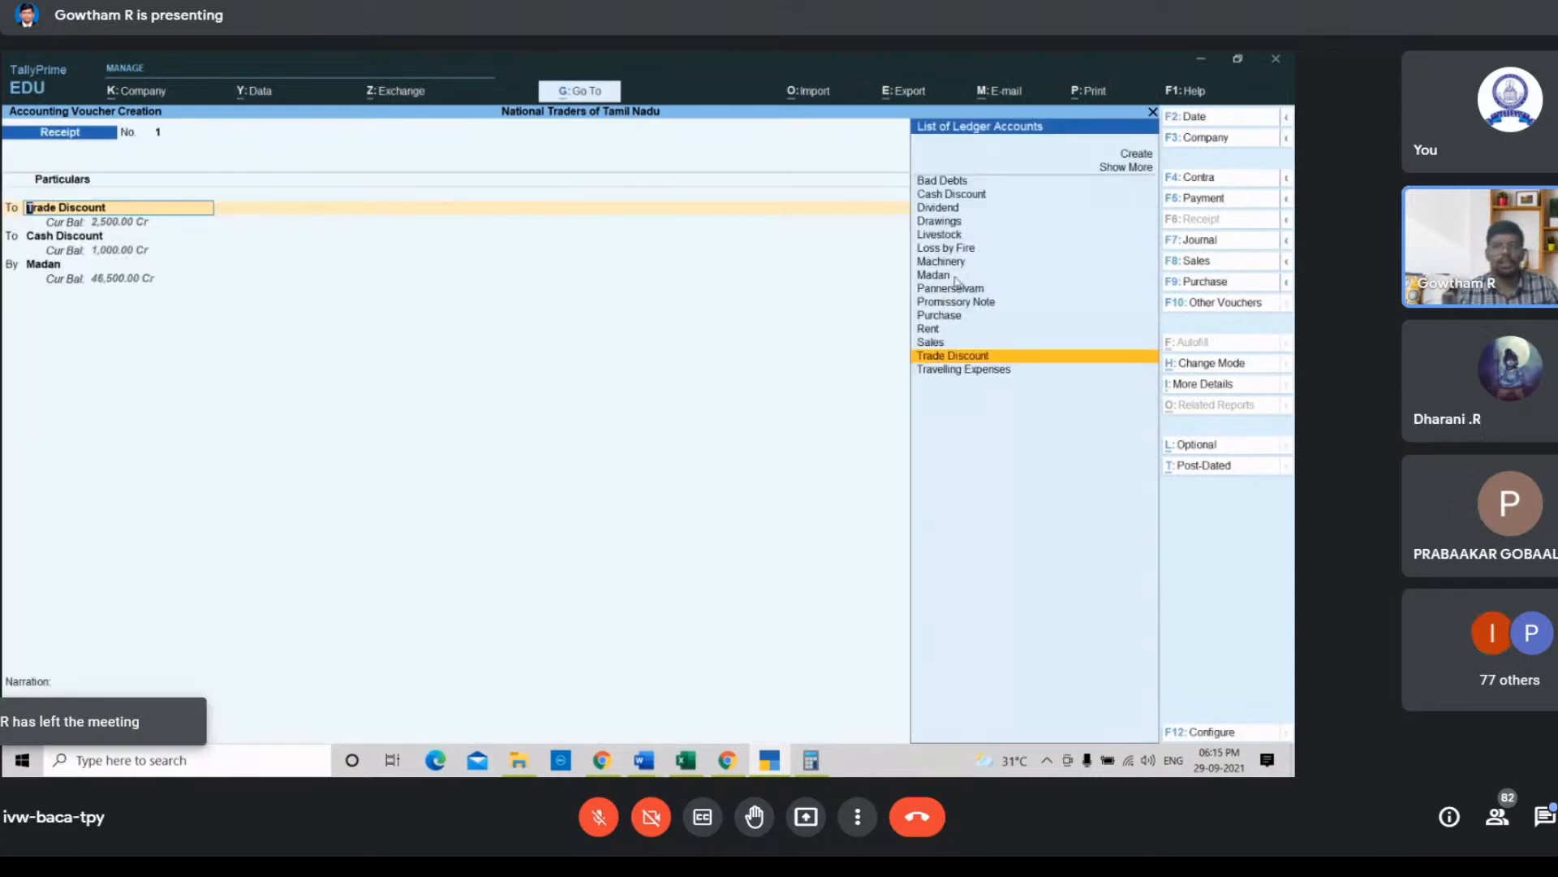
{"action": "key", "text": "Return"}
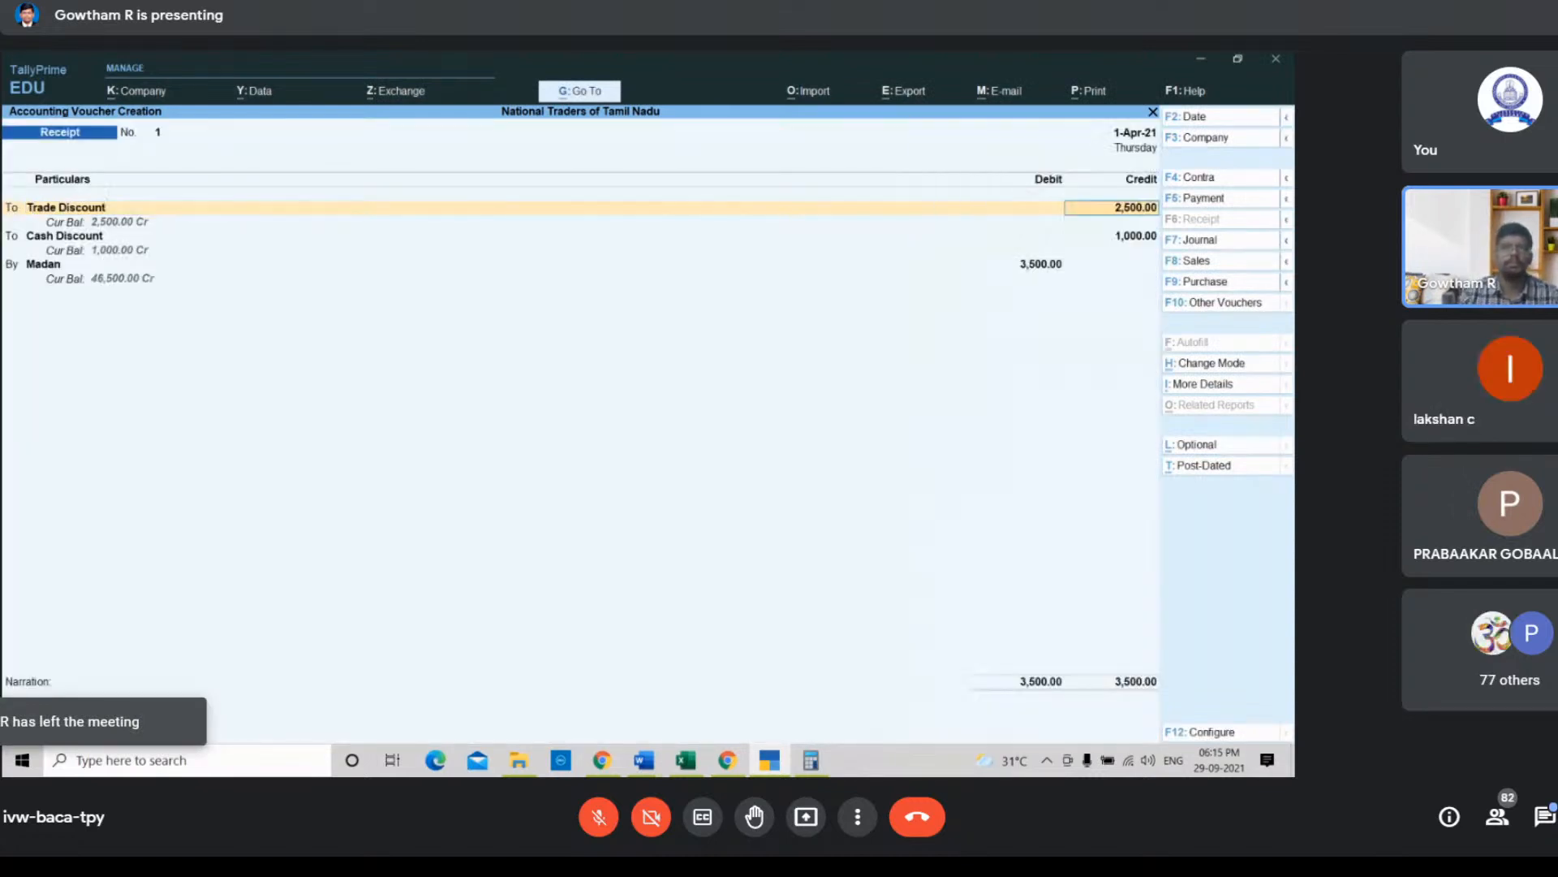
{"action": "key", "text": "Return"}
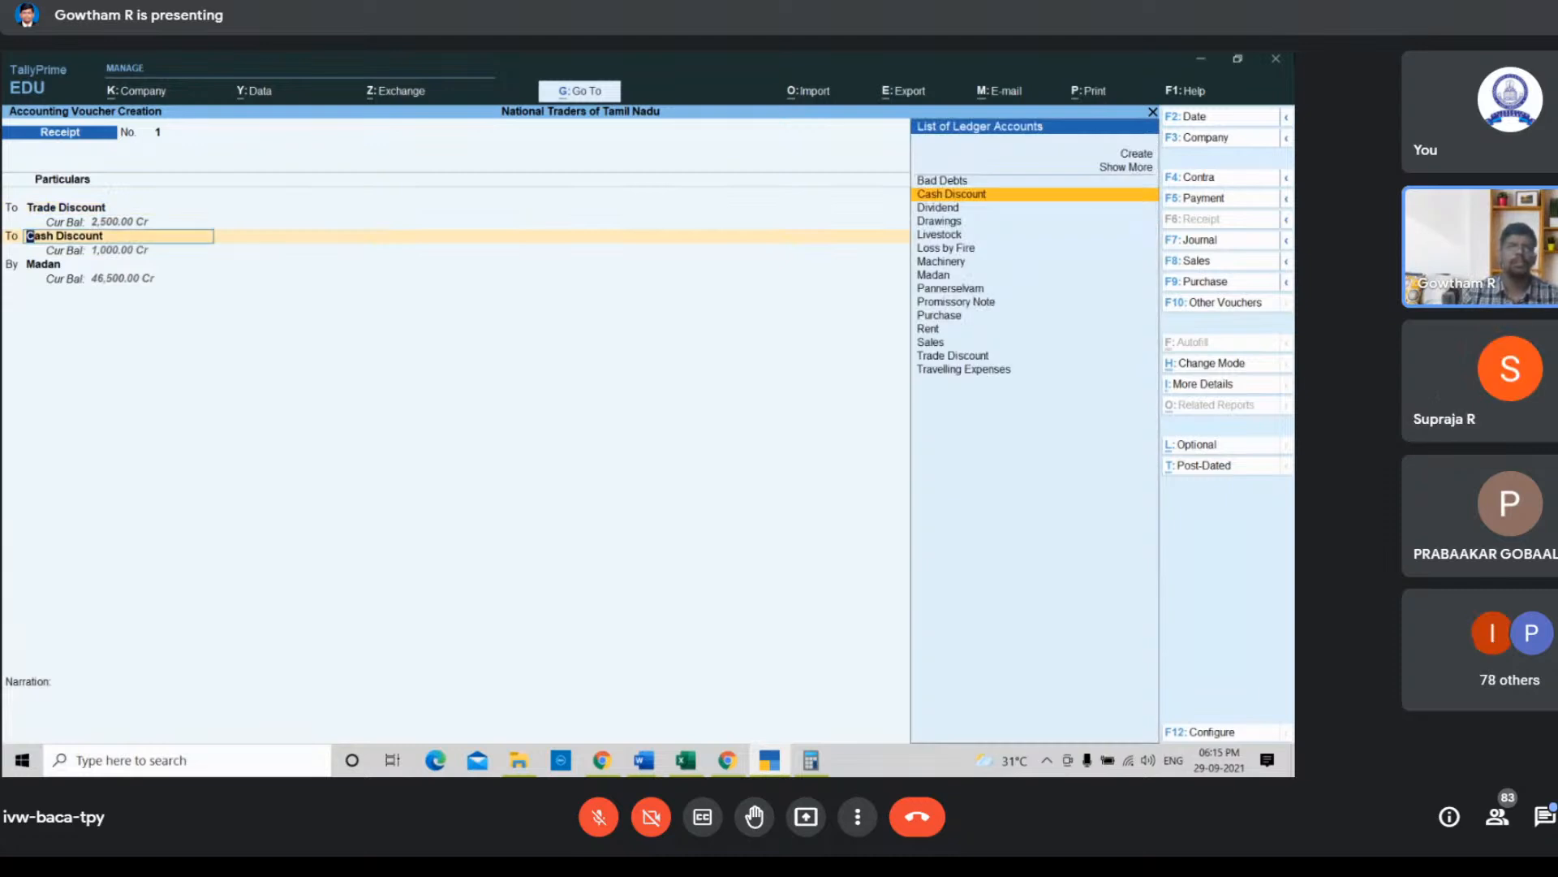
{"action": "key", "text": "Return"}
{"action": "key", "text": "Return"}
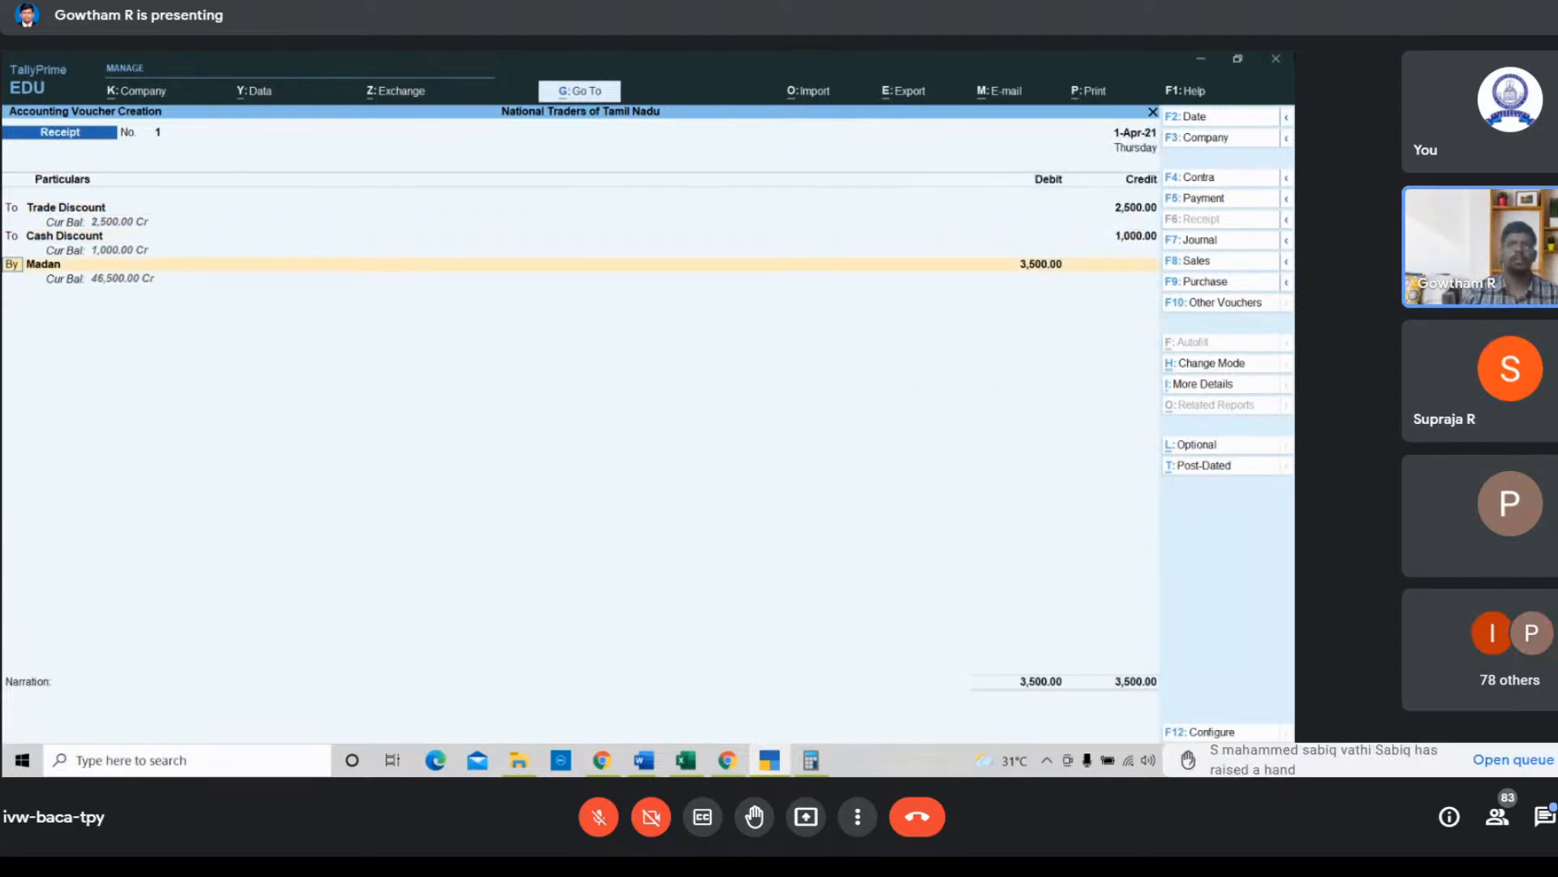
{"action": "key", "text": "Return"}
{"action": "key", "text": "Return"}
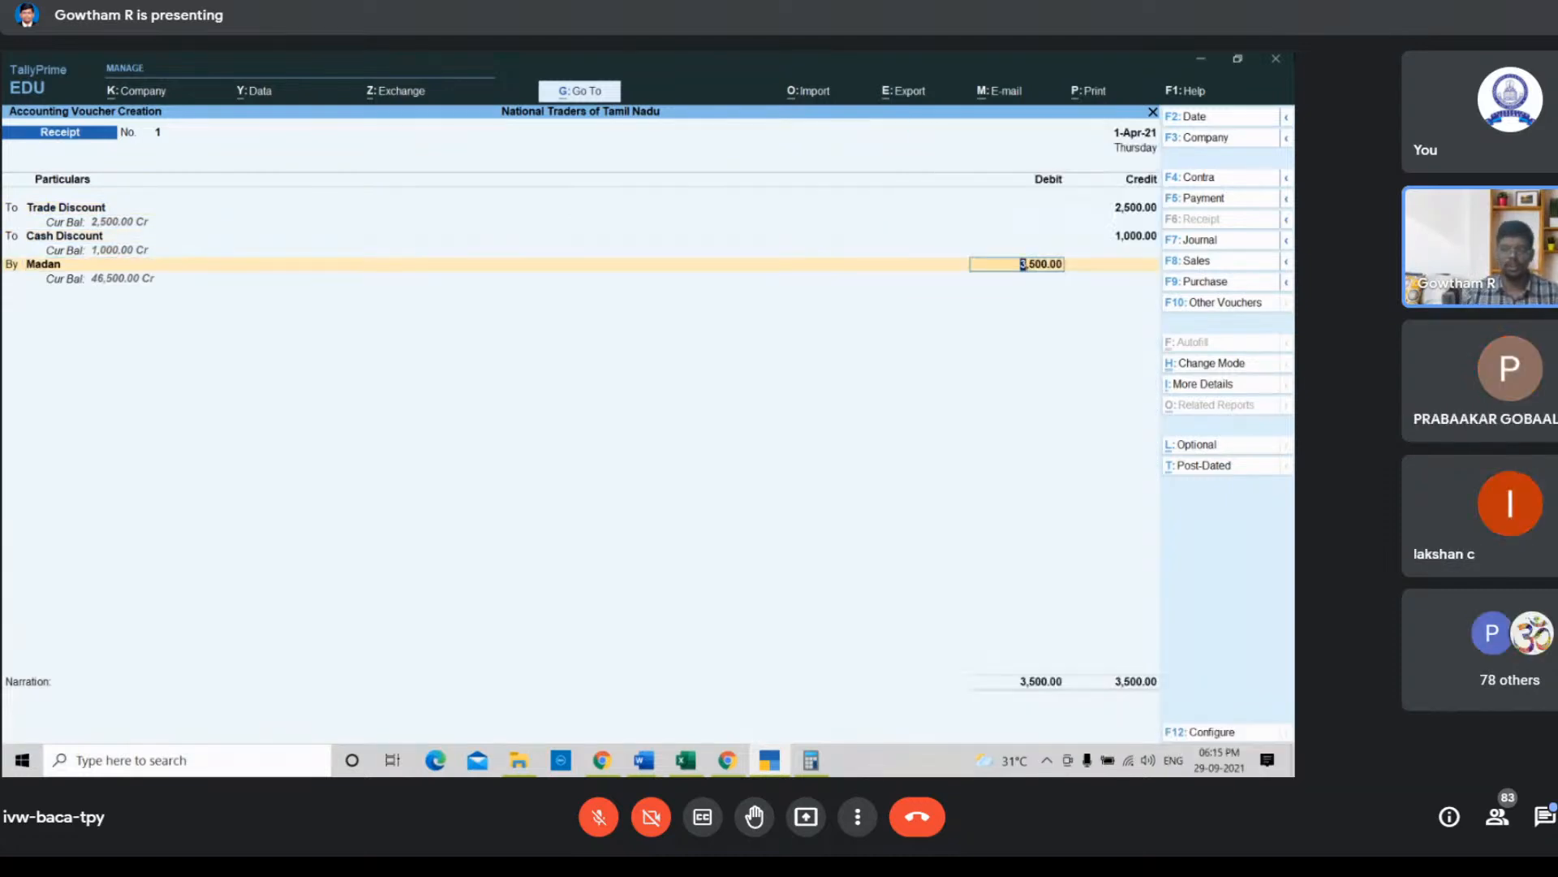
Step: Check the in-call messages in the Google Meet chat, then return to TallyPrime
{"action": "left_click", "coordinate": [727, 759]}
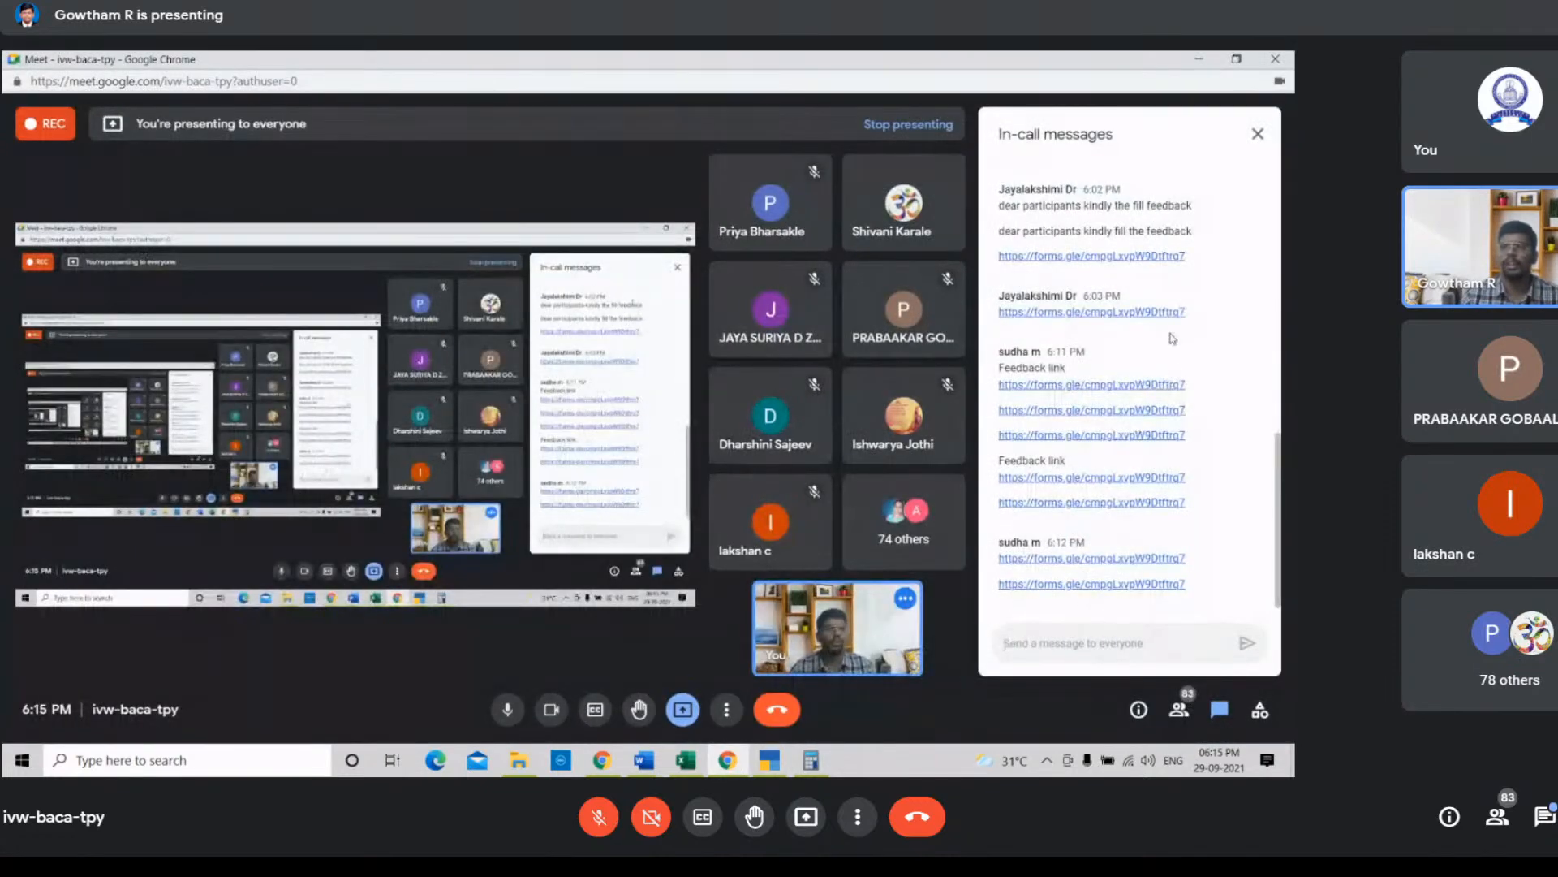
{"action": "scroll", "coordinate": [1174, 372], "scroll_direction": "up", "scroll_amount": 10}
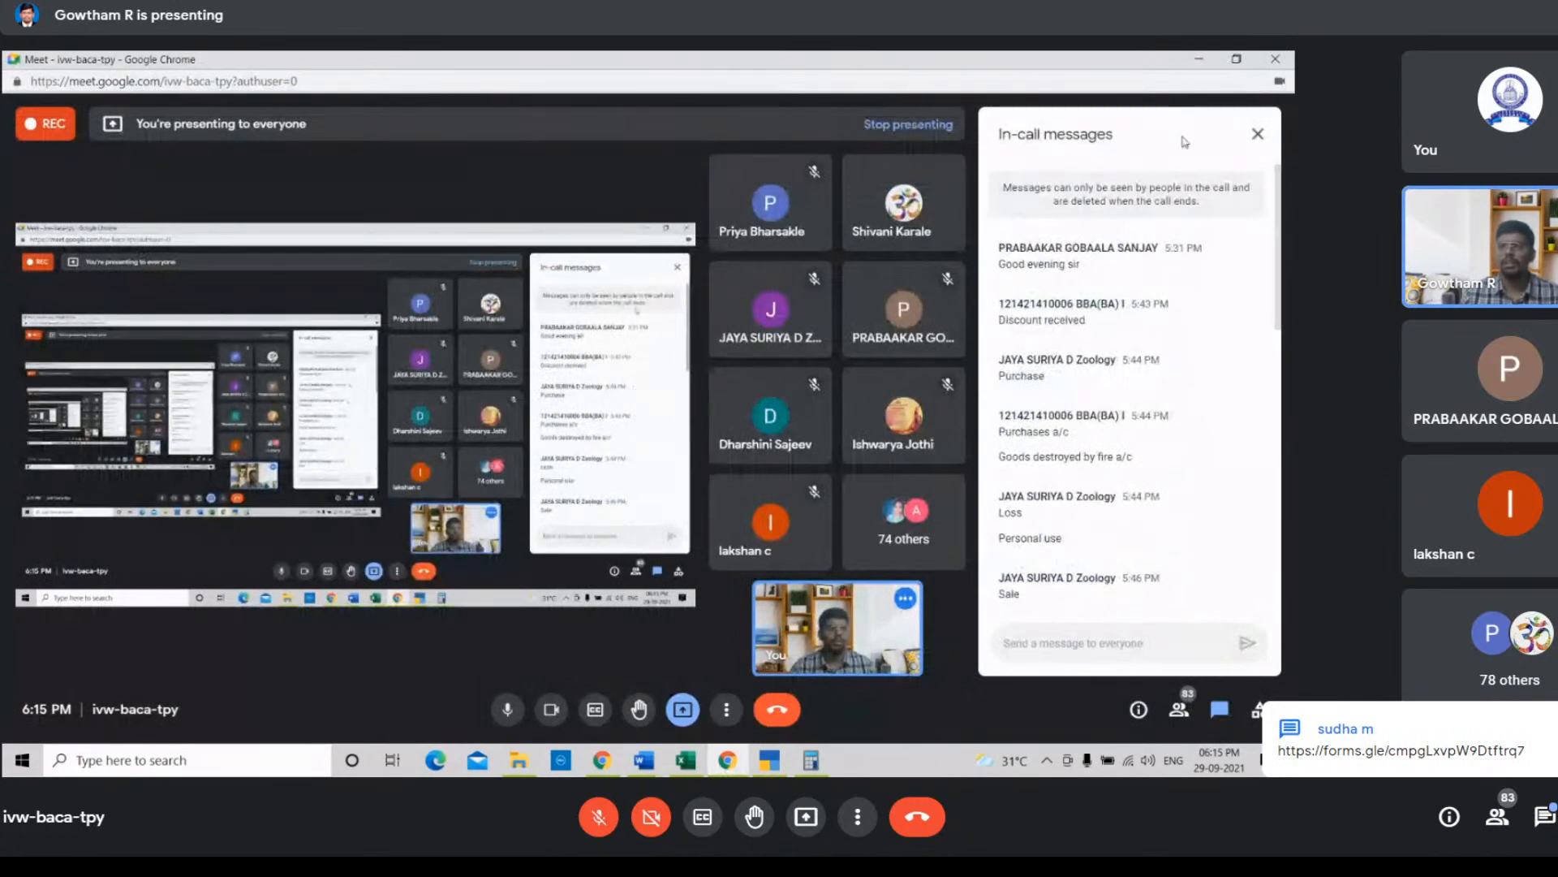
{"action": "left_click", "coordinate": [1199, 60]}
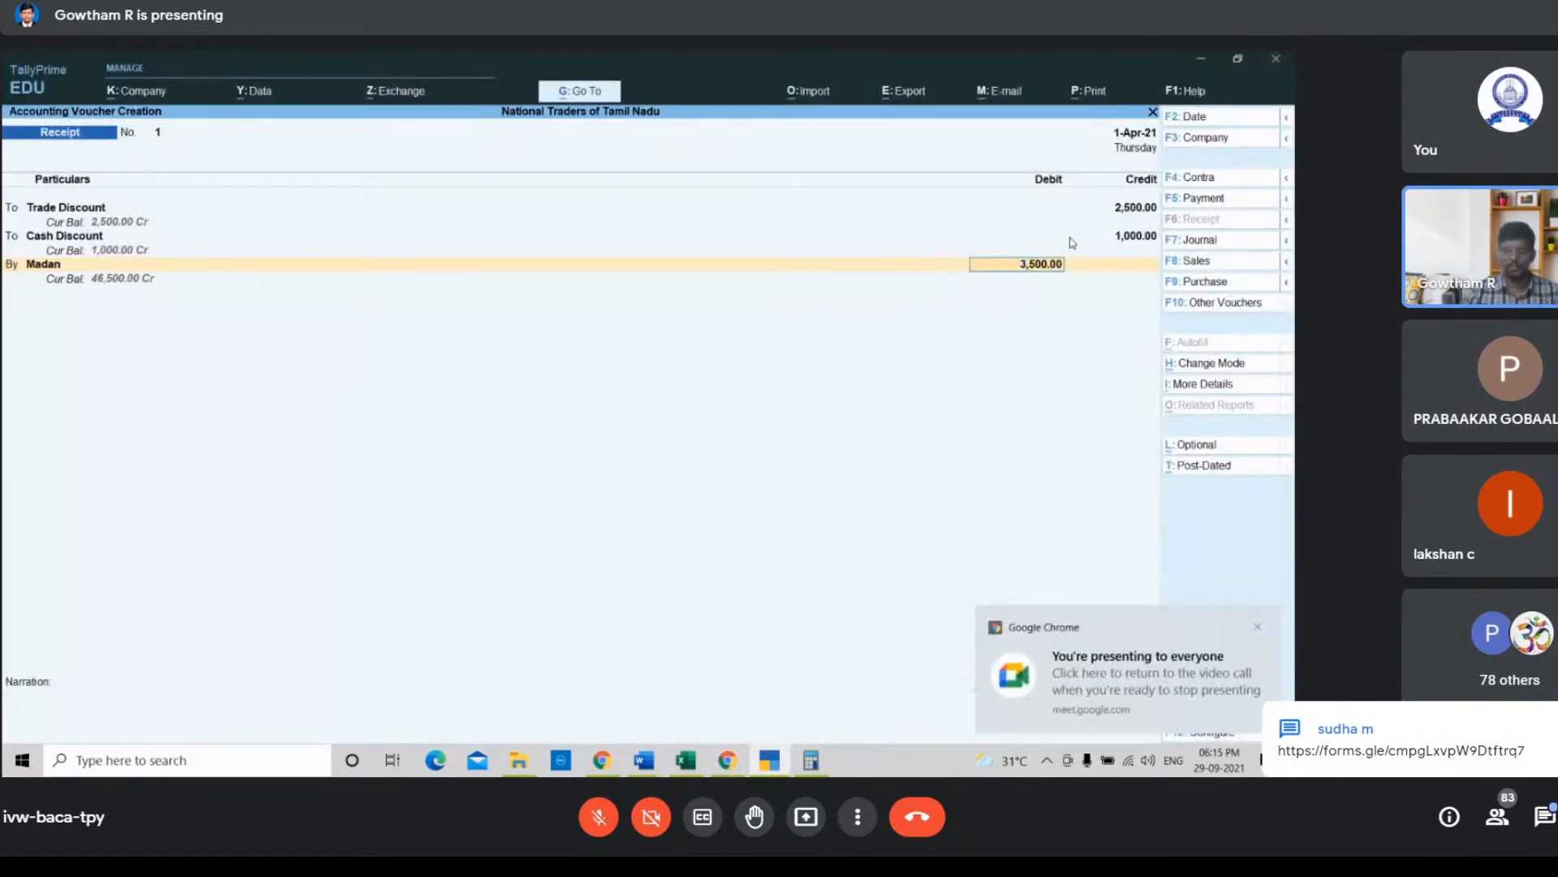
Step: Enter the narration "Being discount received from m" for the receipt voucher
{"action": "key", "text": "Return"}
{"action": "type", "text": "Being"}
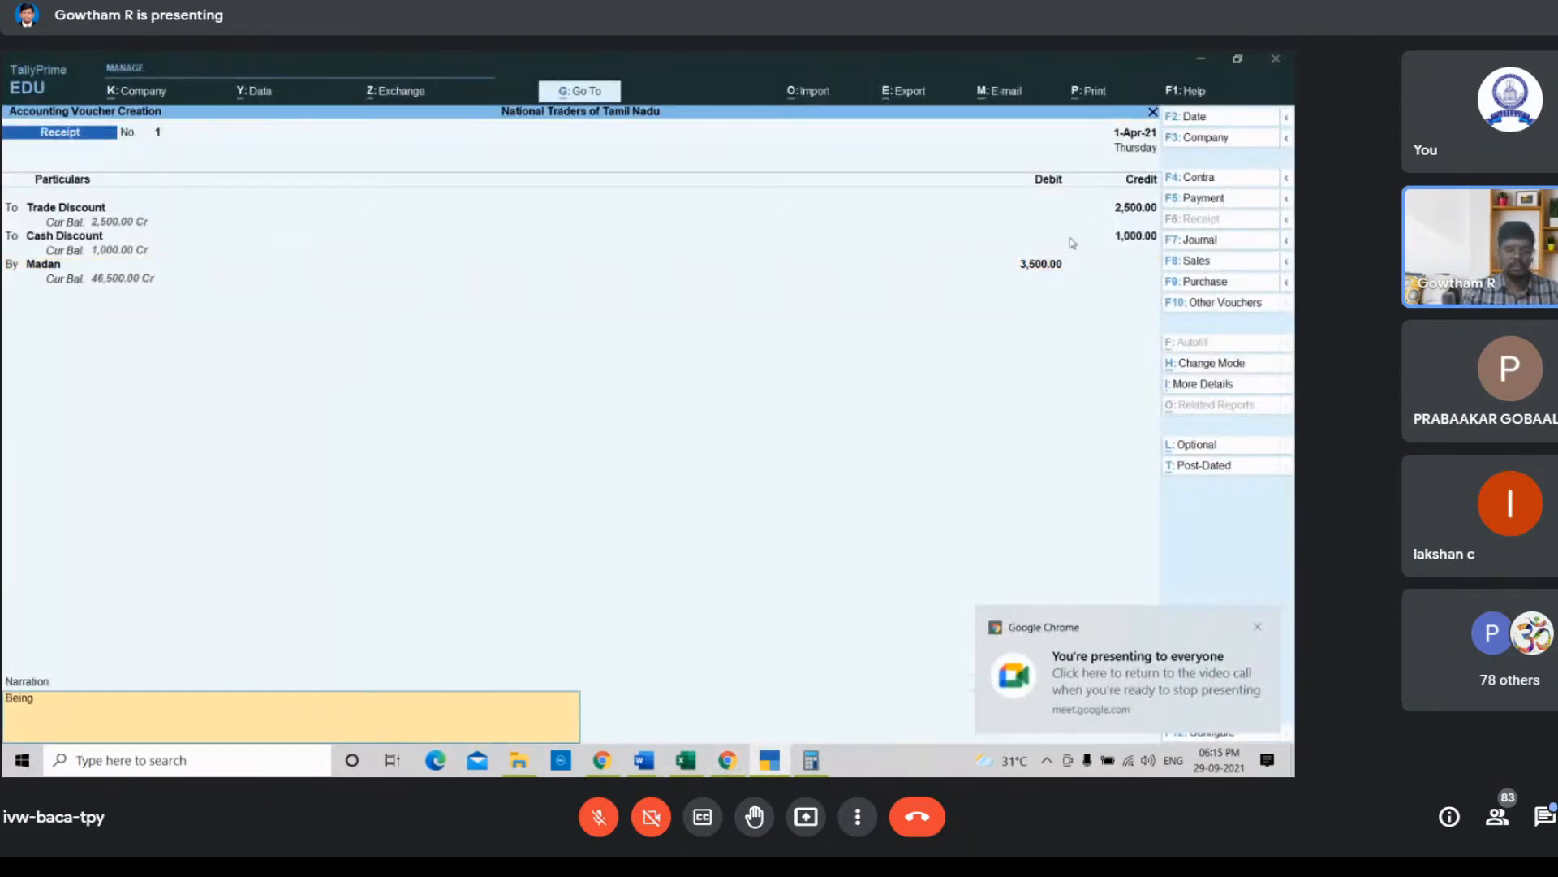
{"action": "type", "text": " dis"}
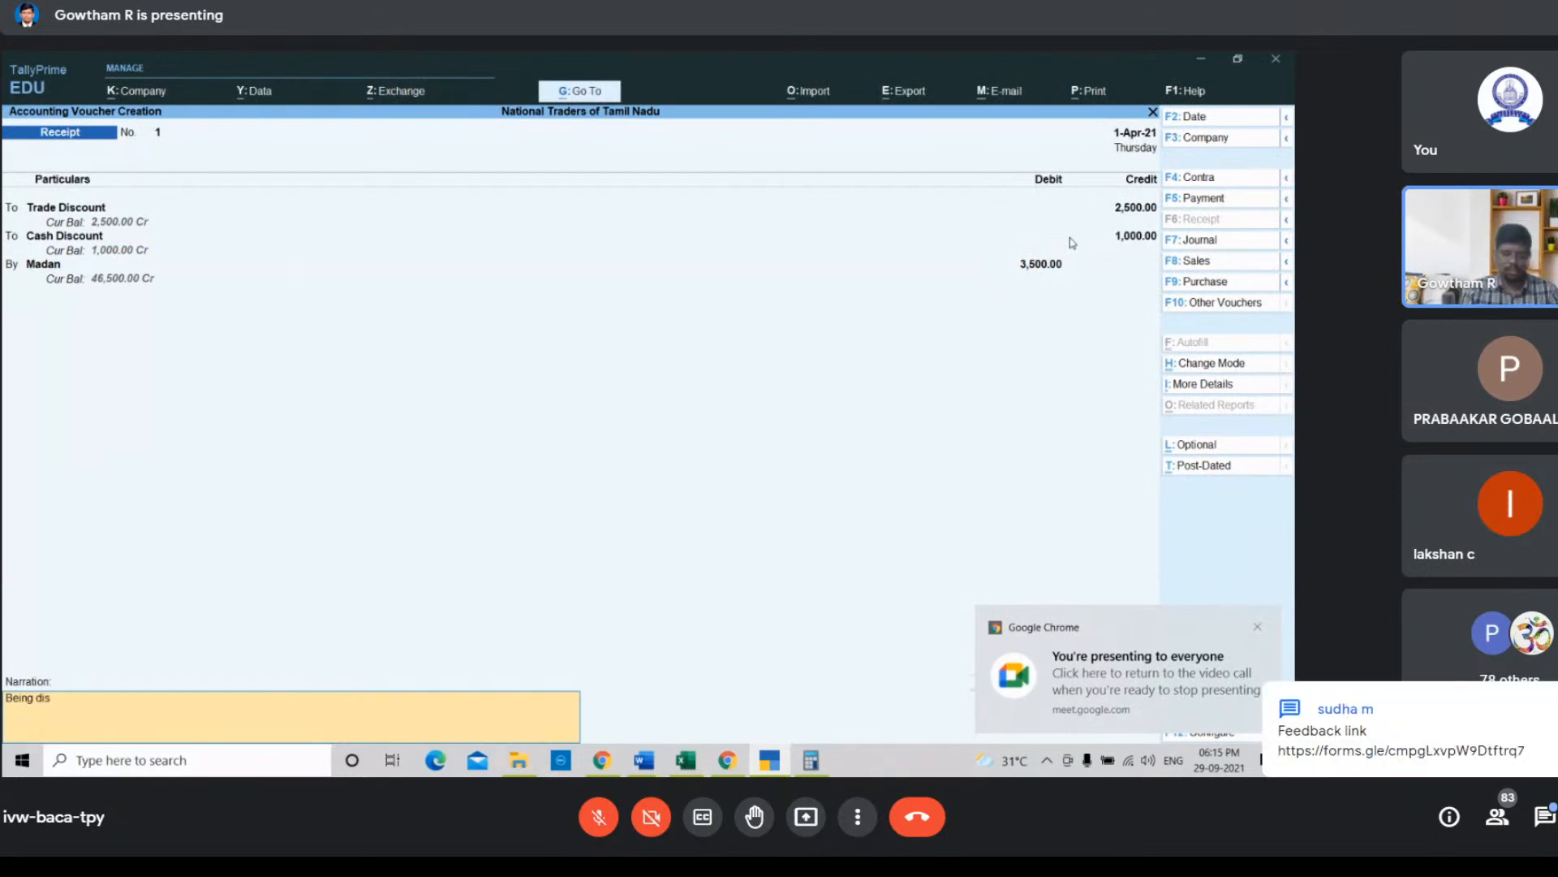
{"action": "type", "text": "count"}
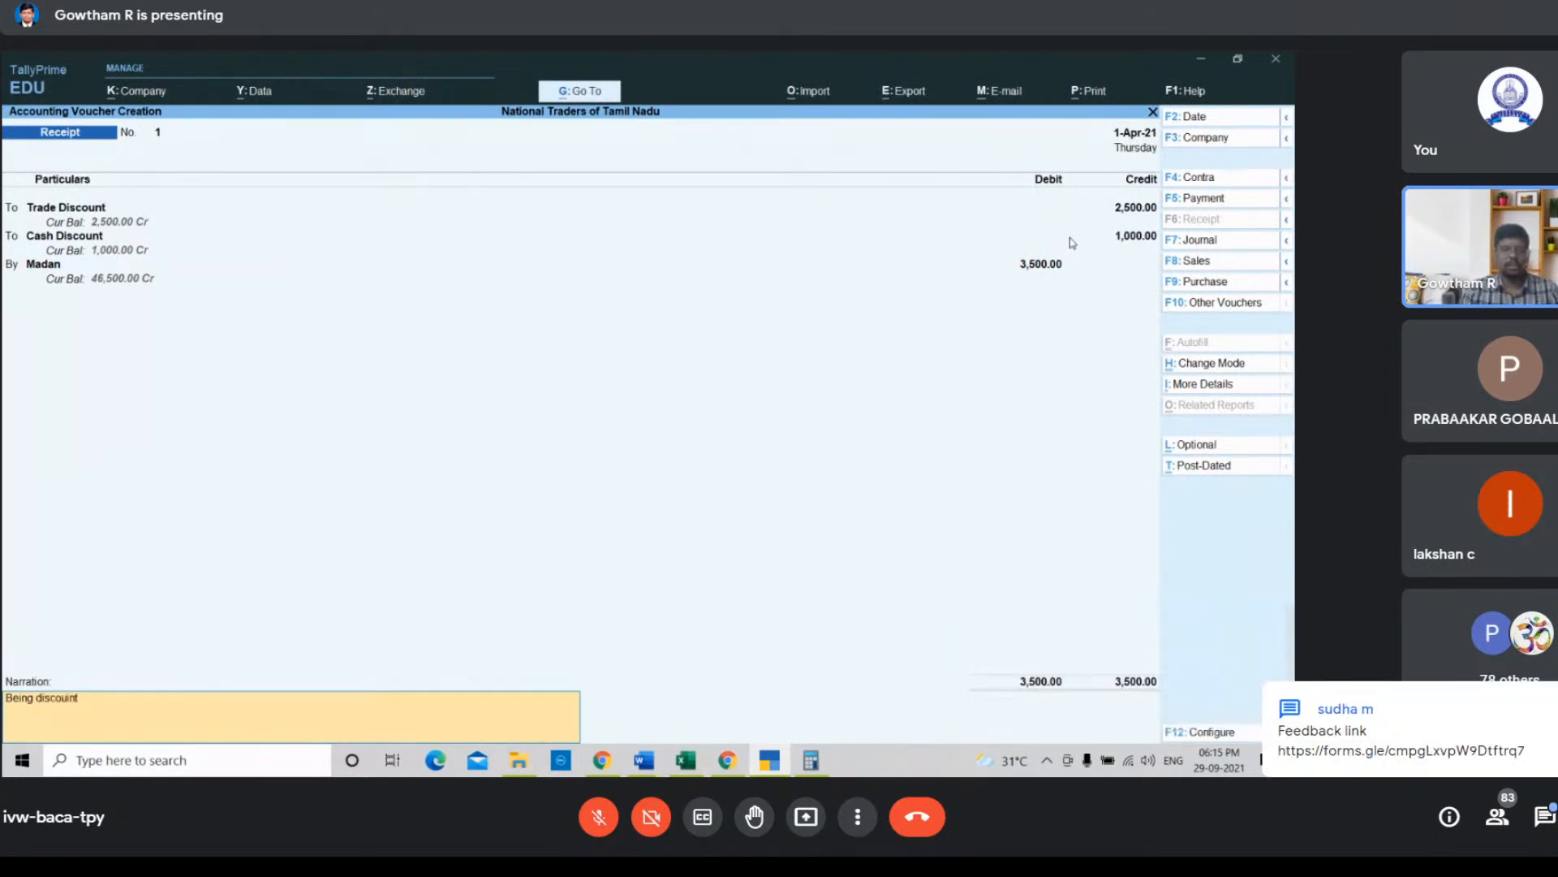
{"action": "type", "text": " recei"}
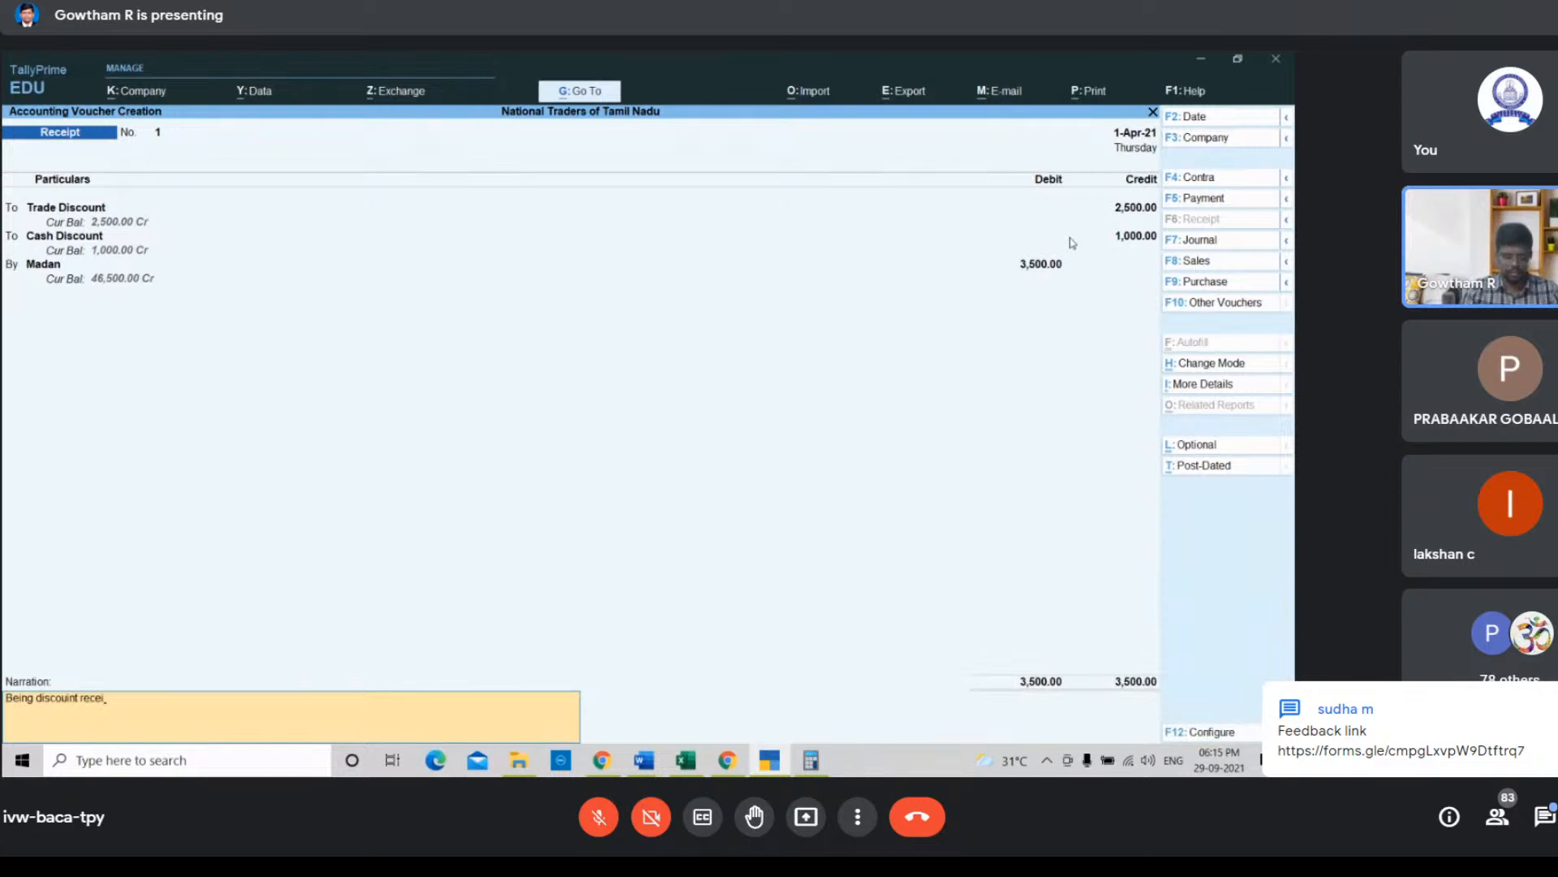
{"action": "type", "text": "ved from m"}
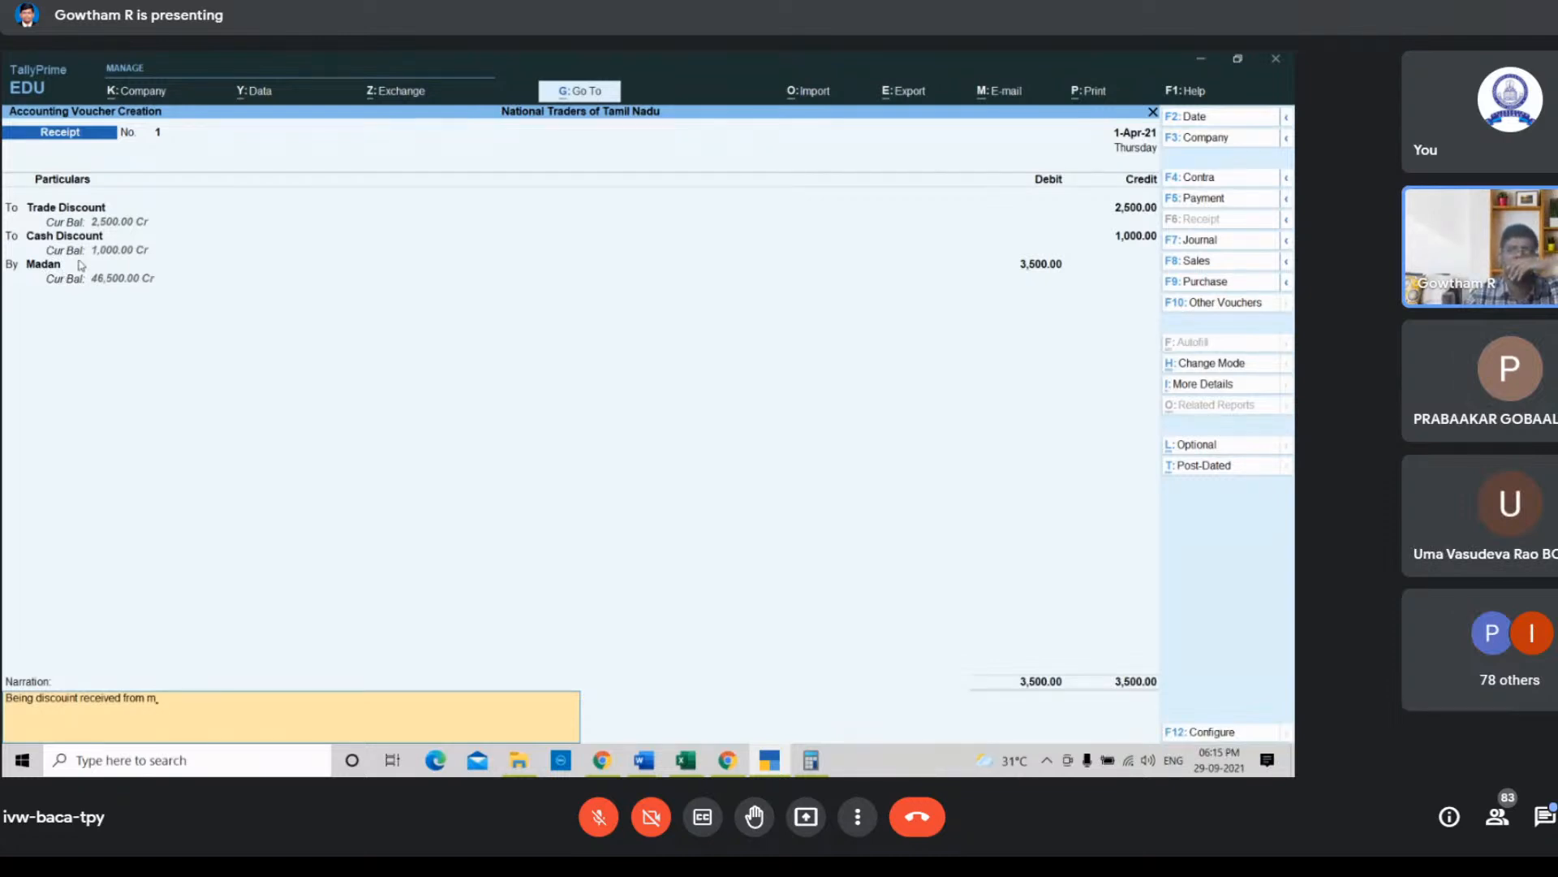
Step: Replace the debited ledger Madan with Purchase, keeping the 3,500 debit amount
{"action": "left_click", "coordinate": [81, 265]}
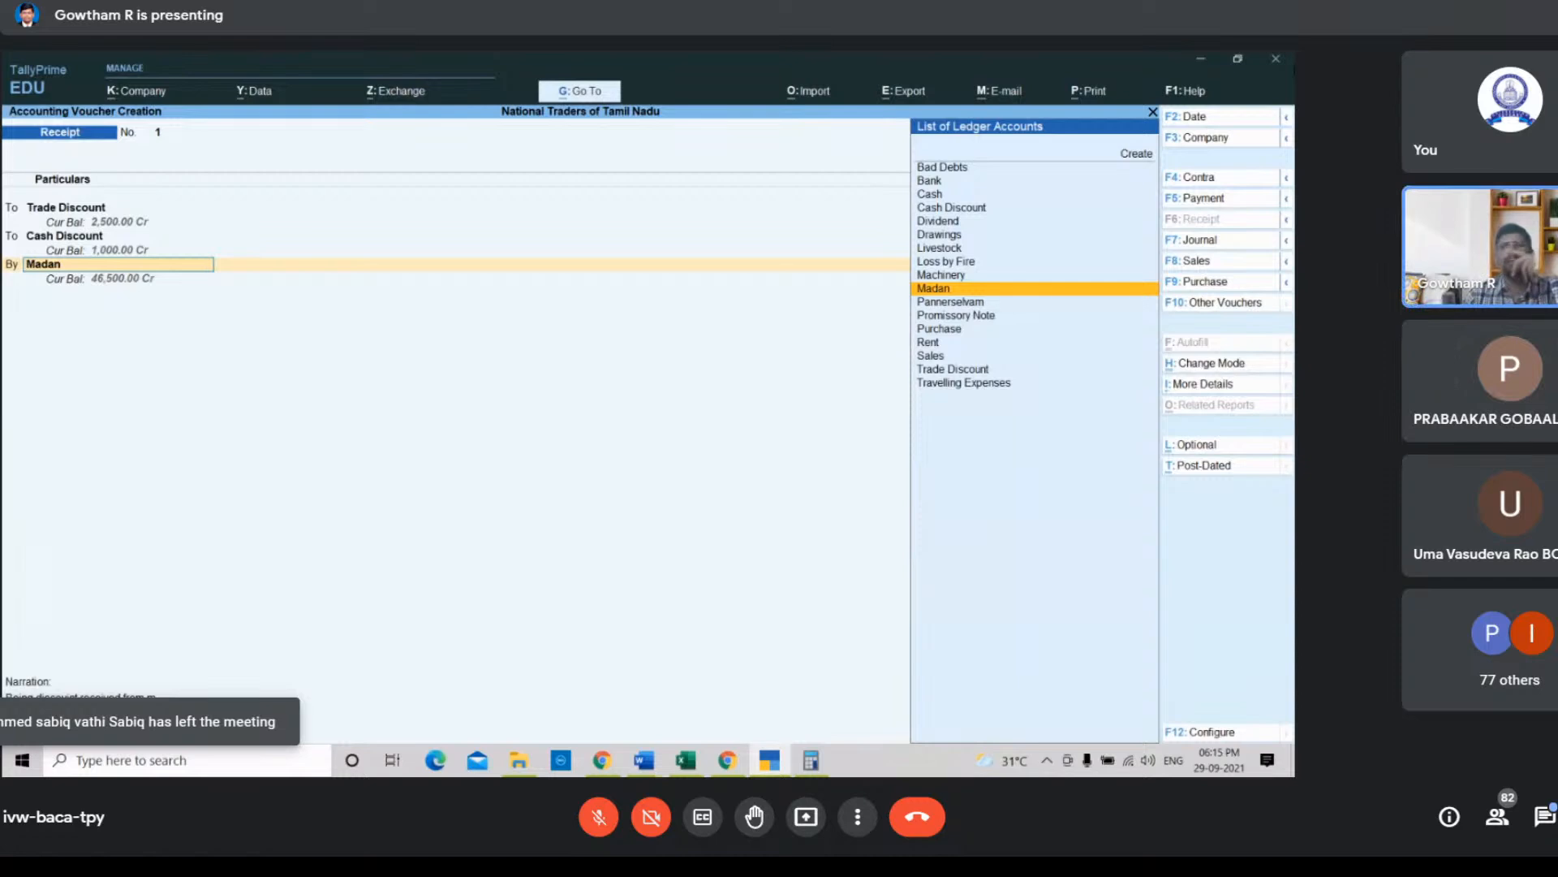
{"action": "key", "text": "Down"}
{"action": "key", "text": "Down"}
{"action": "key", "text": "Down"}
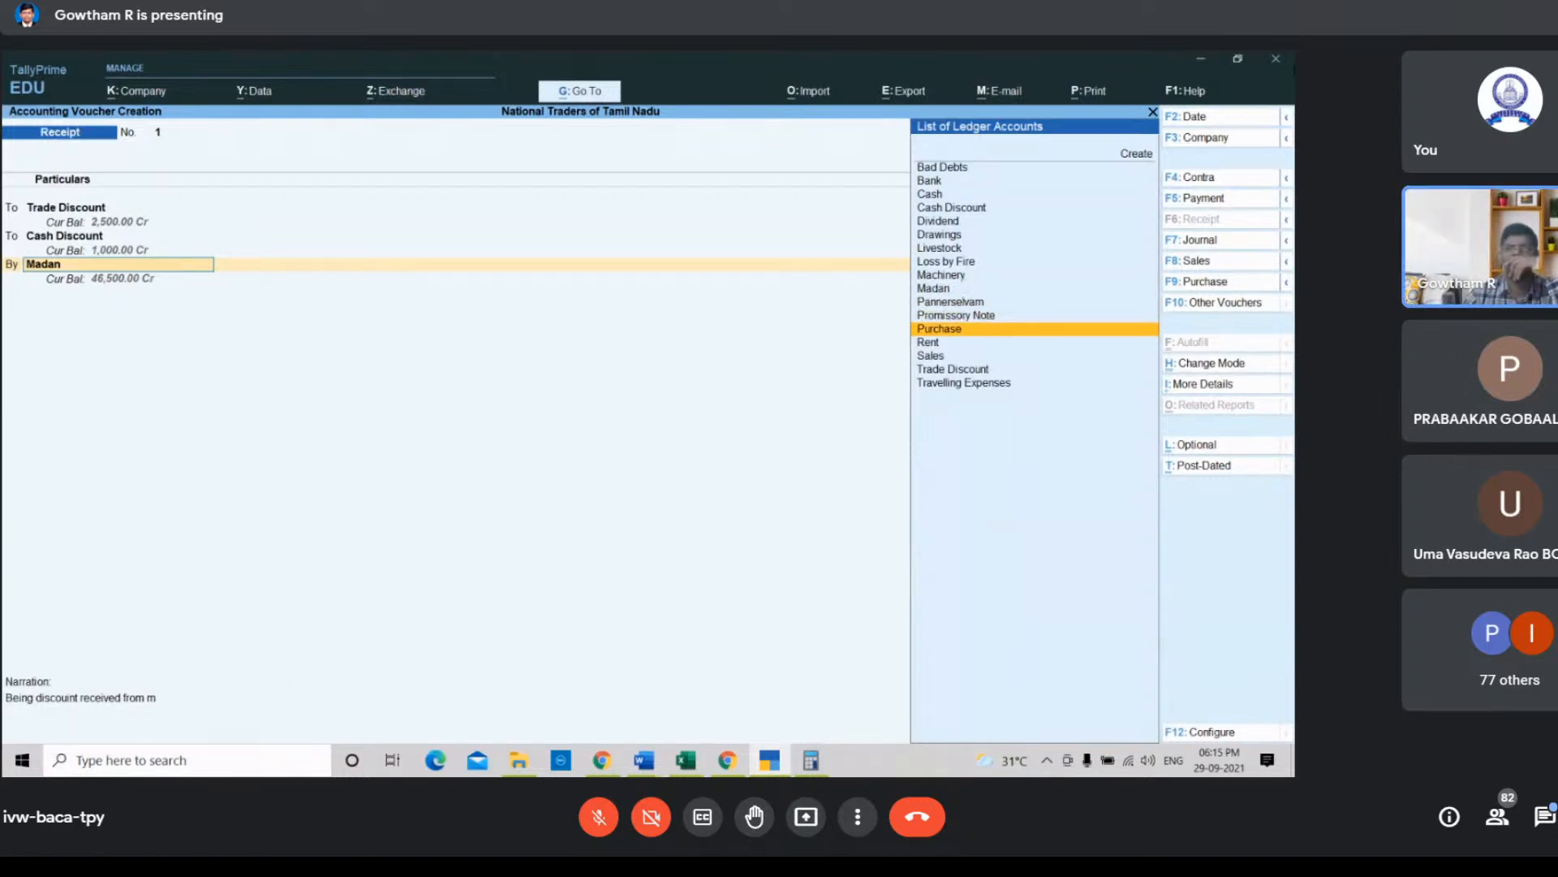
{"action": "key", "text": "Return"}
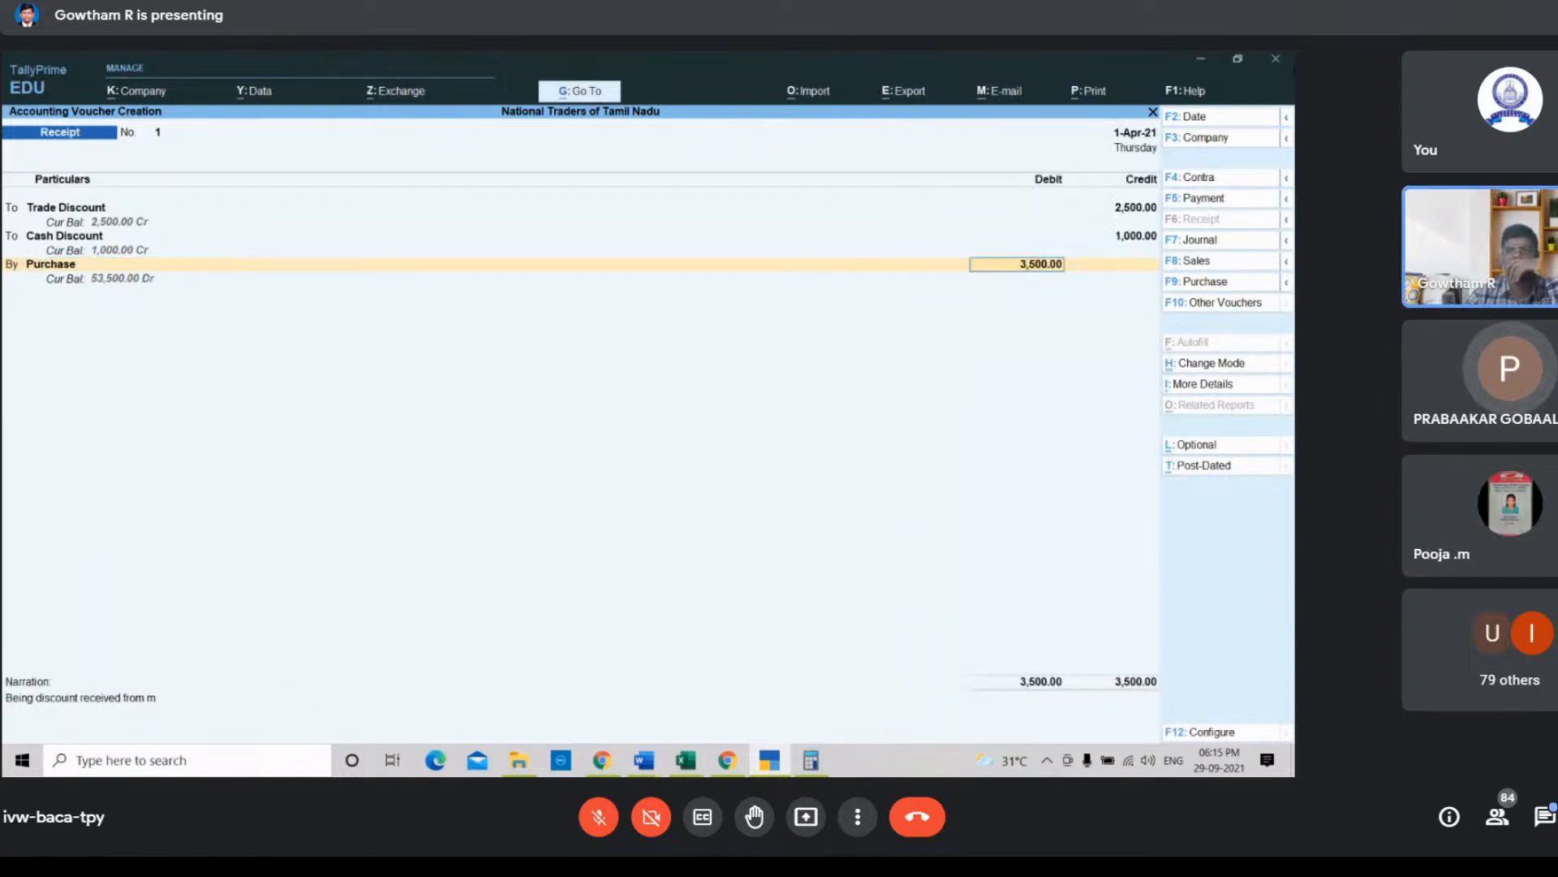
{"action": "key", "text": "Return"}
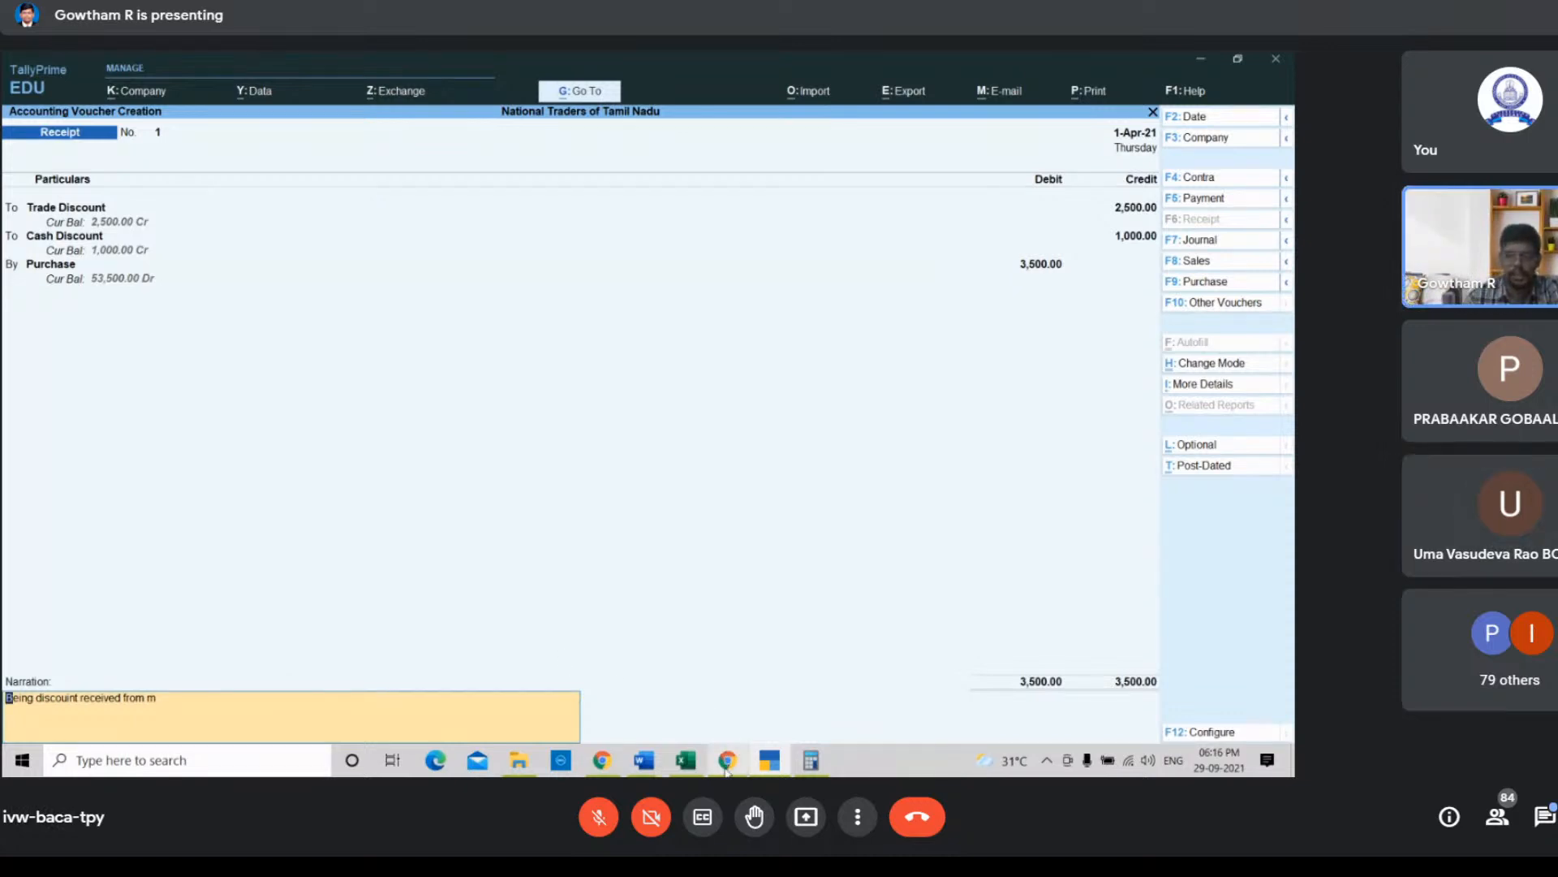
{"action": "mouse_move", "coordinate": [727, 769]}
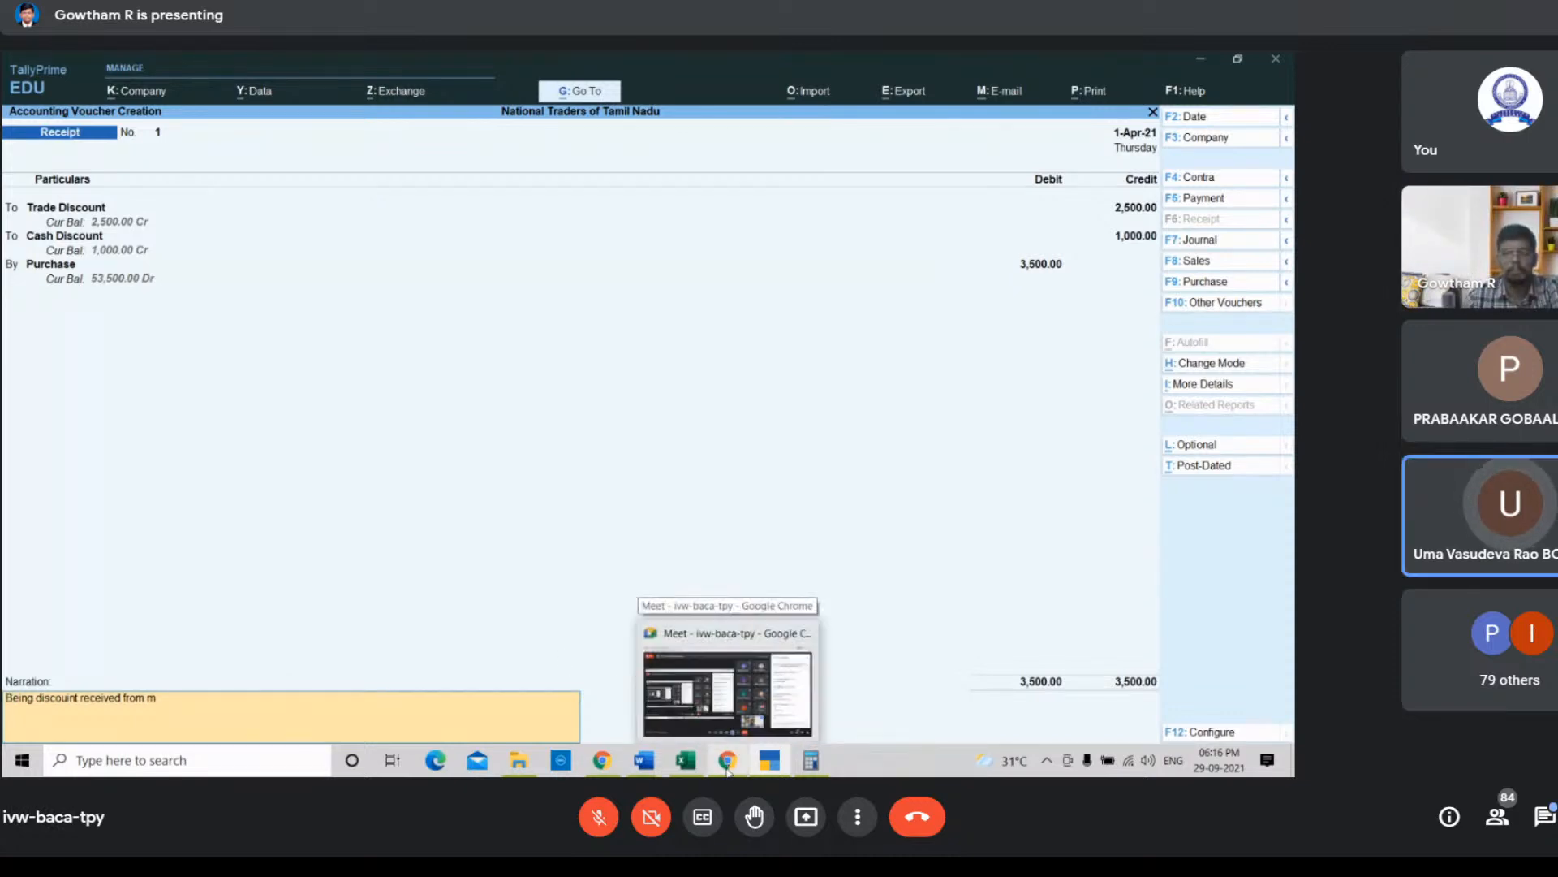
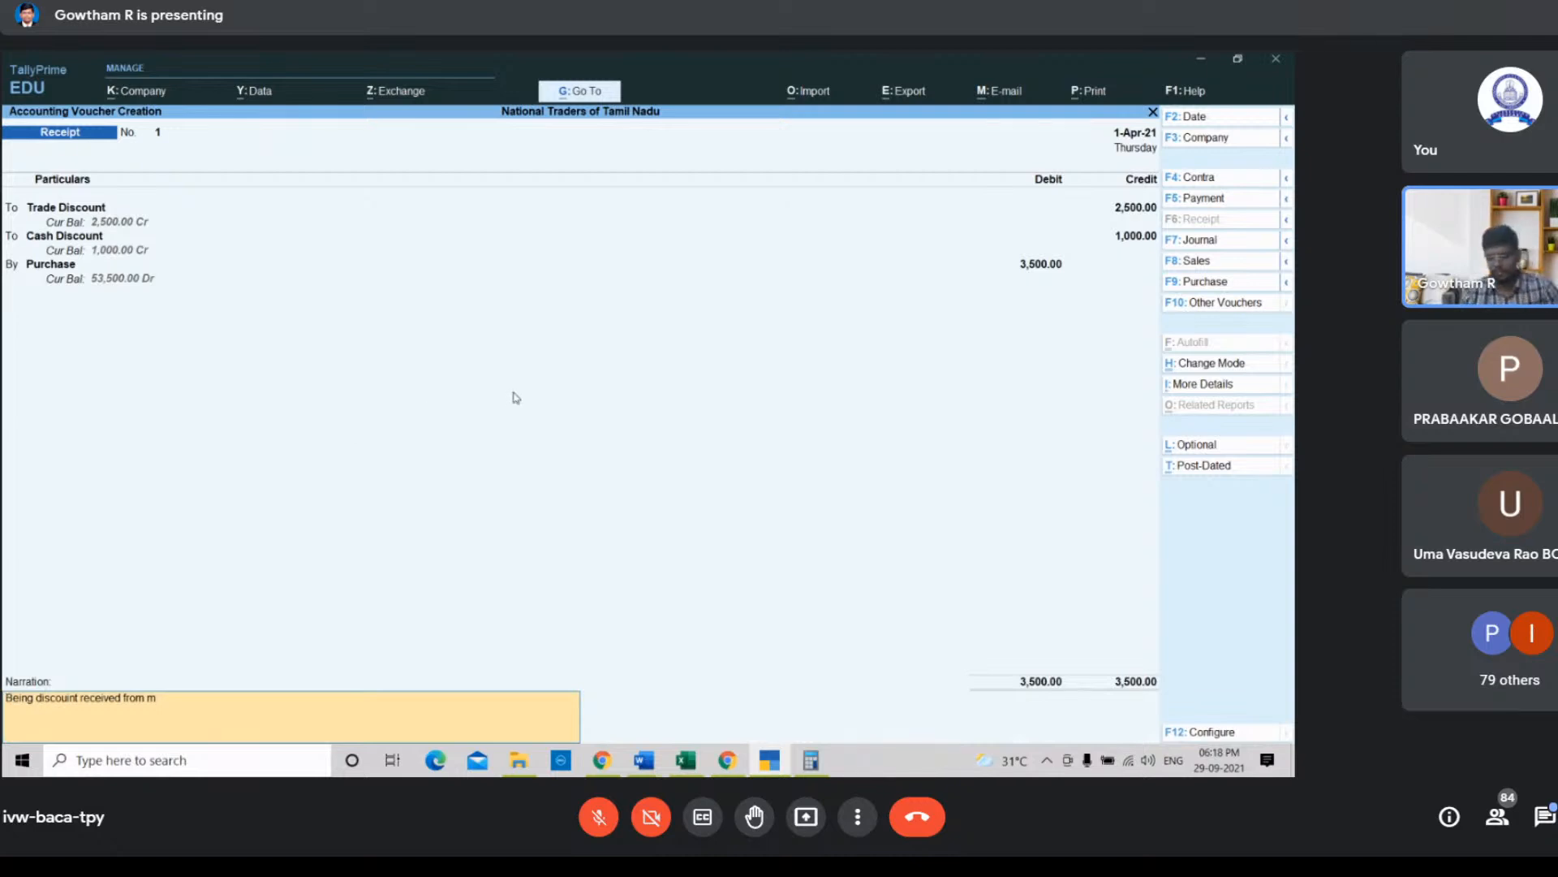
Step: Edit the receipt voucher's narration to "Being discount received on purchase."
{"action": "key", "text": "Right"}
{"action": "key", "text": "Right"}
{"action": "key", "text": "Right"}
{"action": "key", "text": "Right"}
{"action": "key", "text": "Right"}
{"action": "key", "text": "Right"}
{"action": "key", "text": "Right"}
{"action": "key", "text": "Right"}
{"action": "key", "text": "Right"}
{"action": "key", "text": "Right"}
{"action": "key", "text": "Right"}
{"action": "key", "text": "Right"}
{"action": "key", "text": "Right"}
{"action": "key", "text": "Right"}
{"action": "key", "text": "Right"}
{"action": "key", "text": "Right"}
{"action": "key", "text": "Right"}
{"action": "key", "text": "Right"}
{"action": "key", "text": "Right"}
{"action": "key", "text": "Right"}
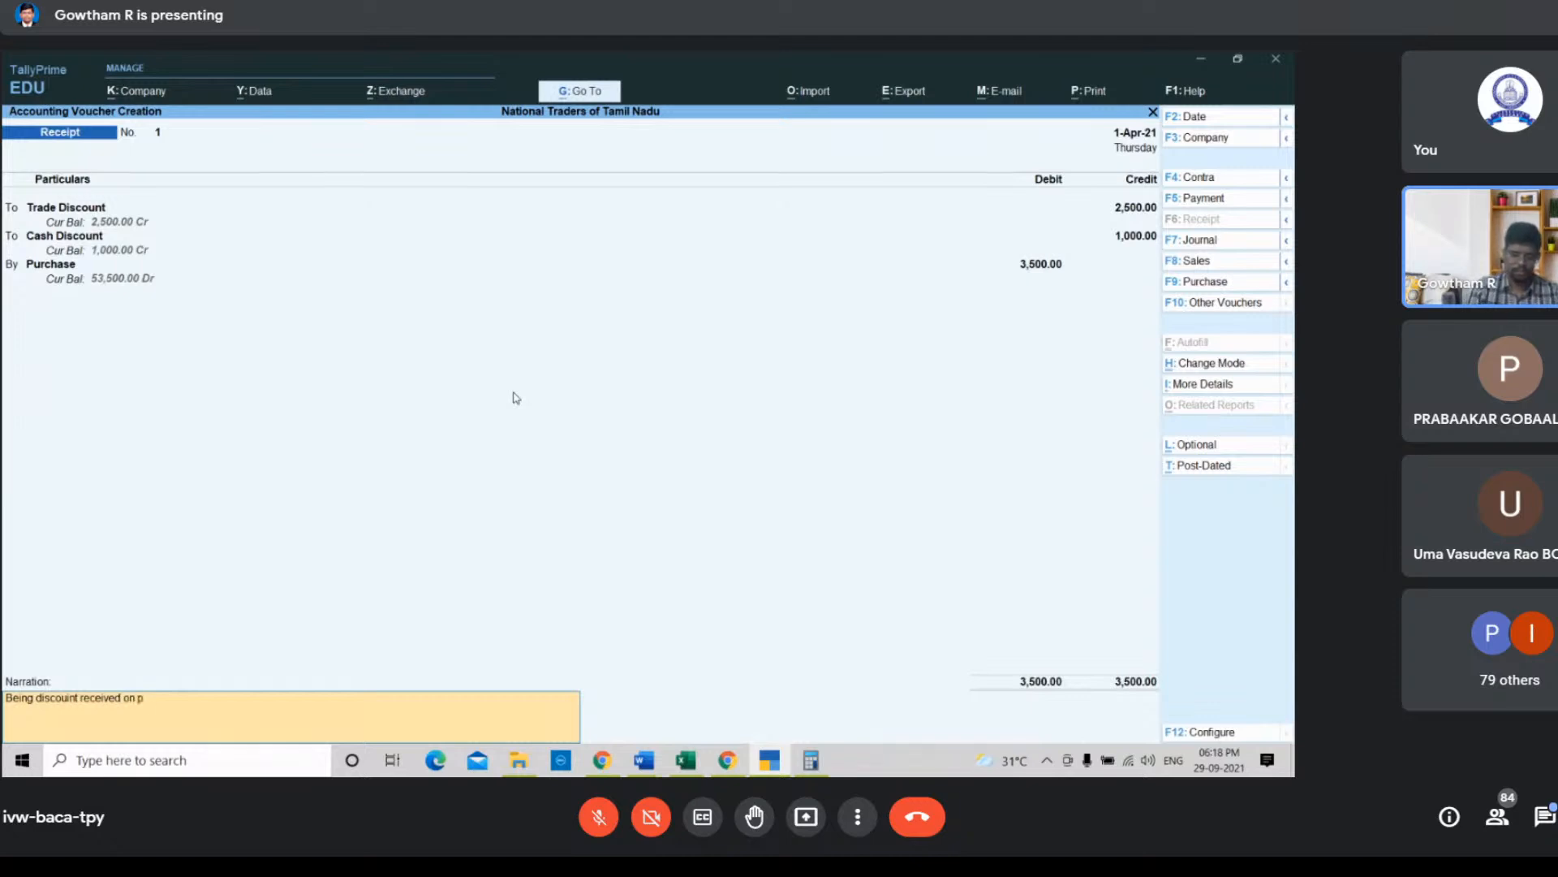
{"action": "key", "text": "Return"}
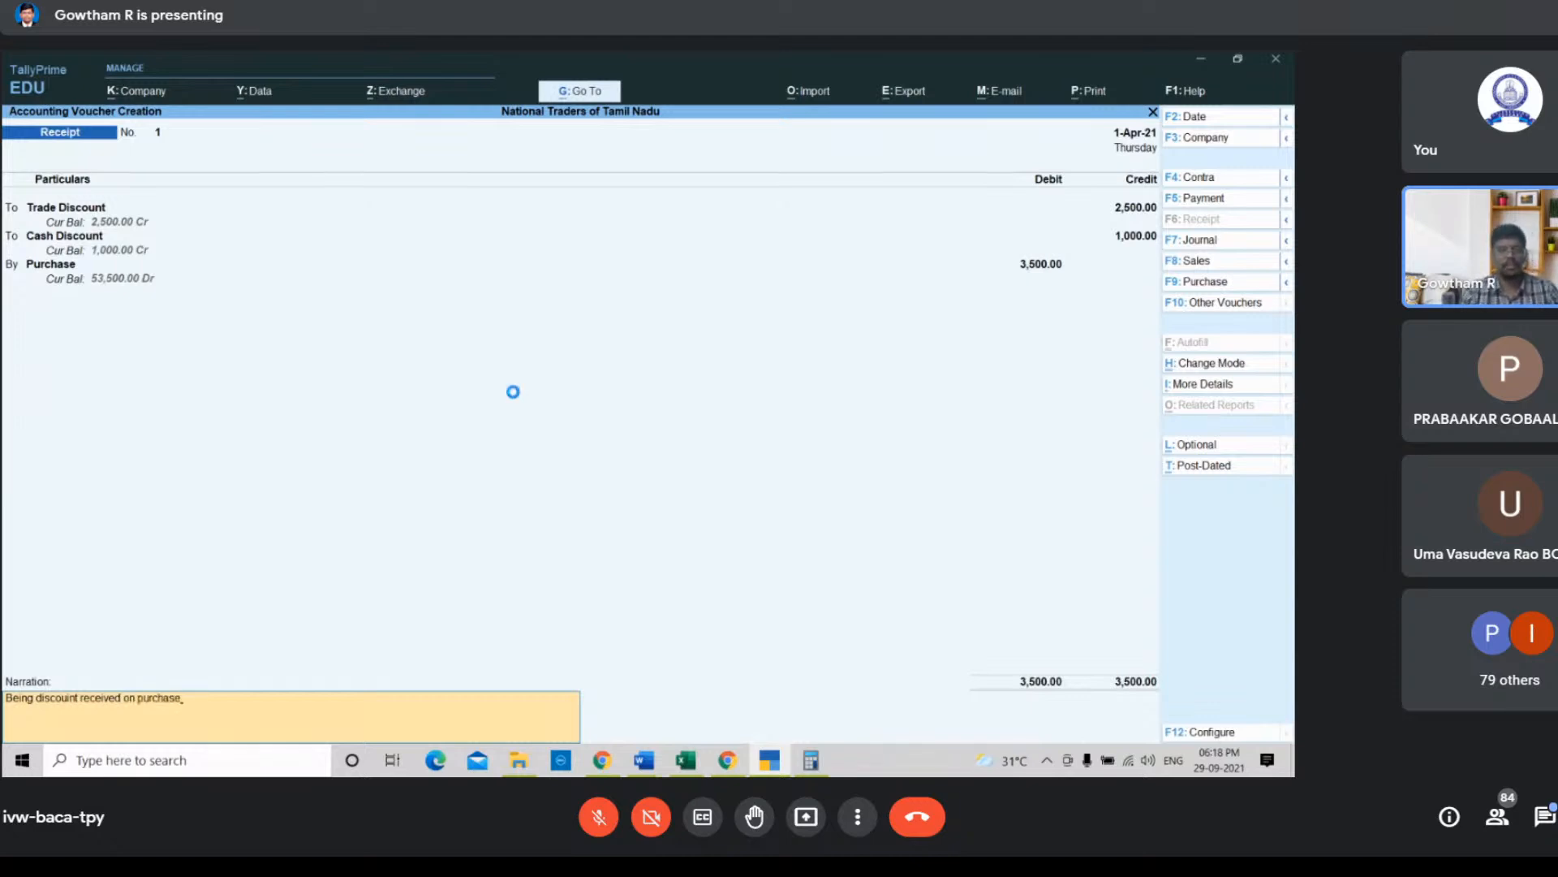
Step: Try to save the receipt voucher, then quit it without saving and return to the Gateway of Tally
{"action": "key", "text": "n"}
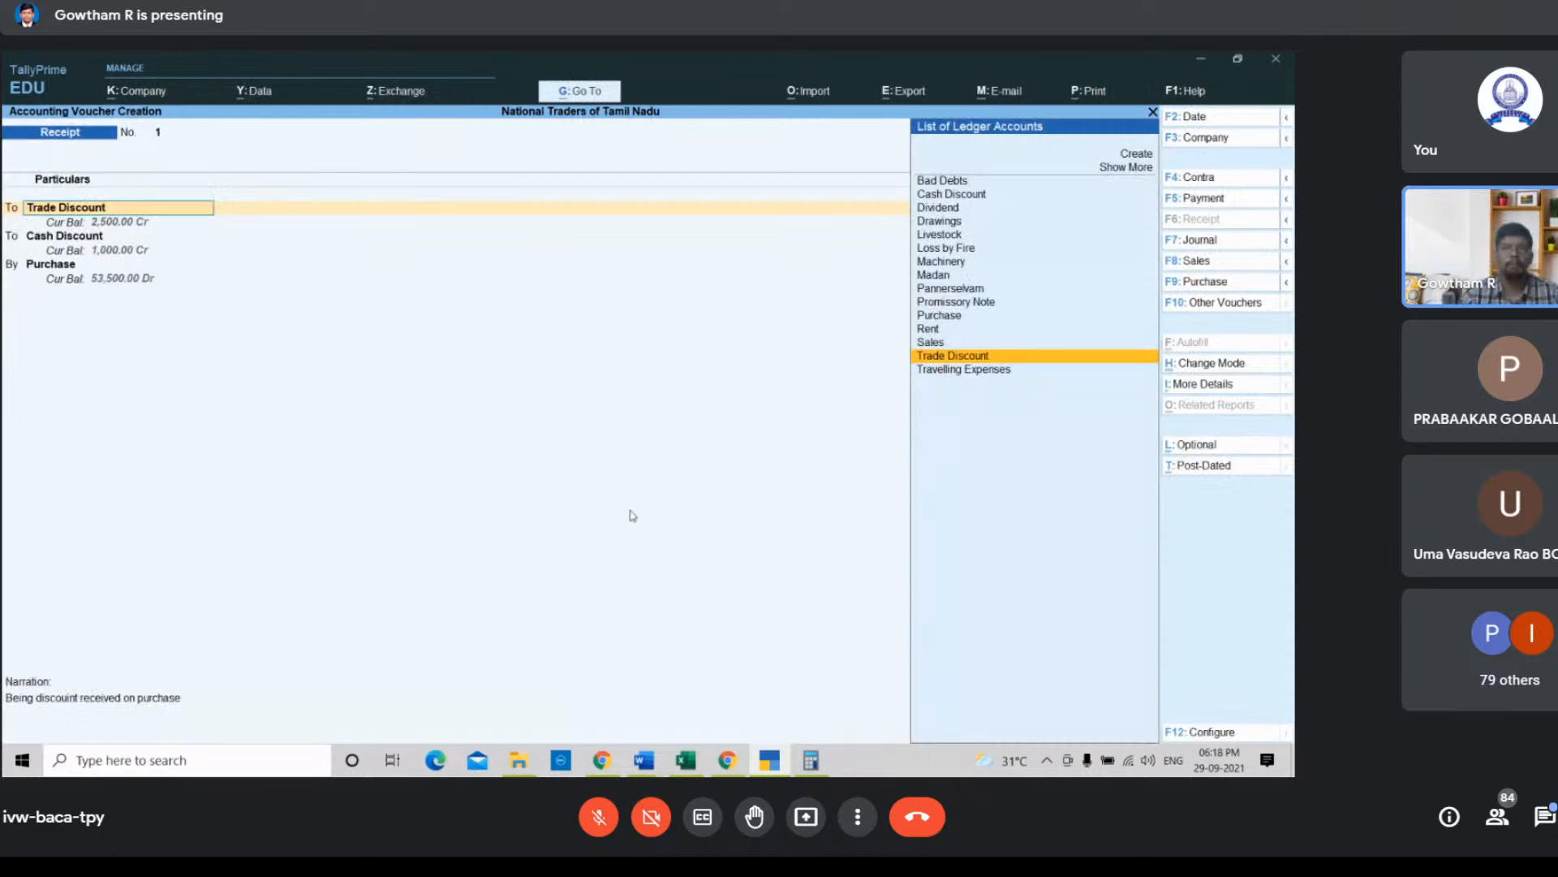
{"action": "key", "text": "Return"}
{"action": "key", "text": "Return"}
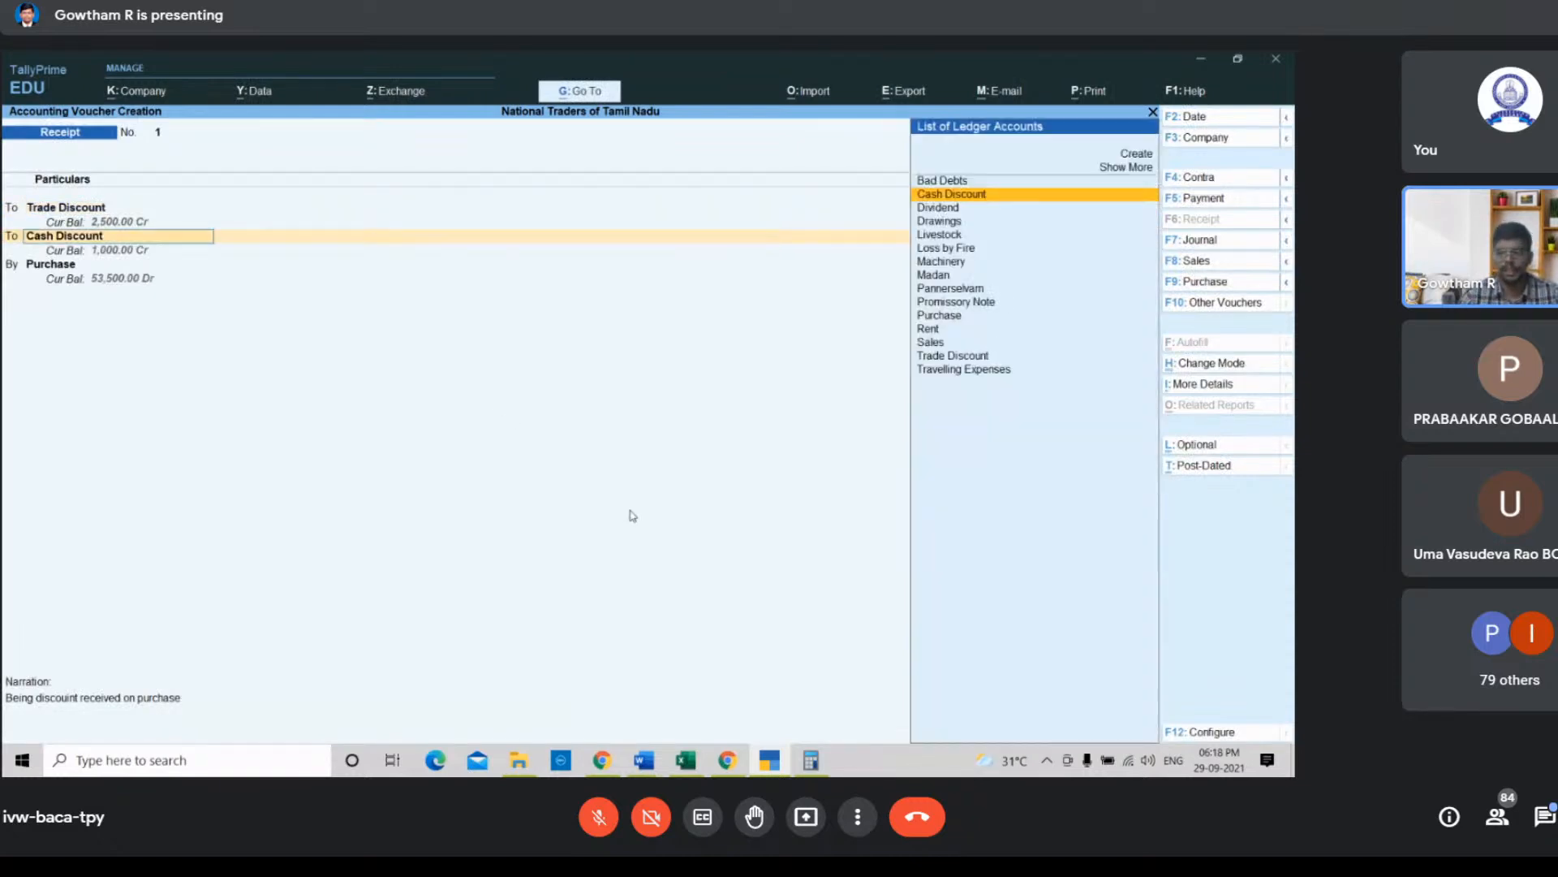
{"action": "key", "text": "Return"}
{"action": "key", "text": "Return"}
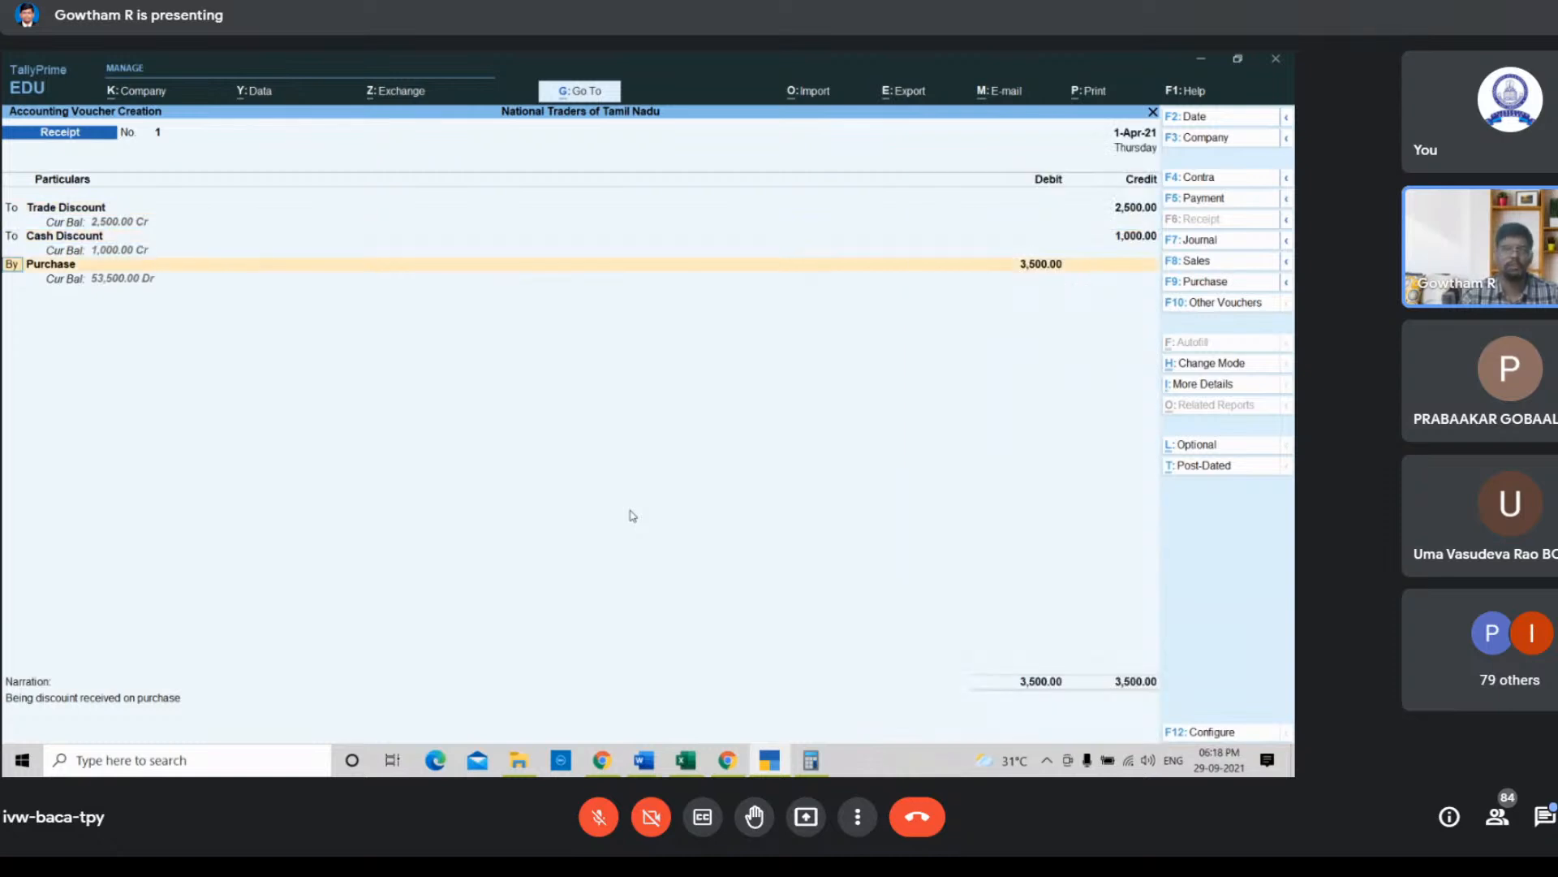
{"action": "key", "text": "Return"}
{"action": "key", "text": "Return"}
{"action": "key", "text": "Return"}
{"action": "key", "text": "Return"}
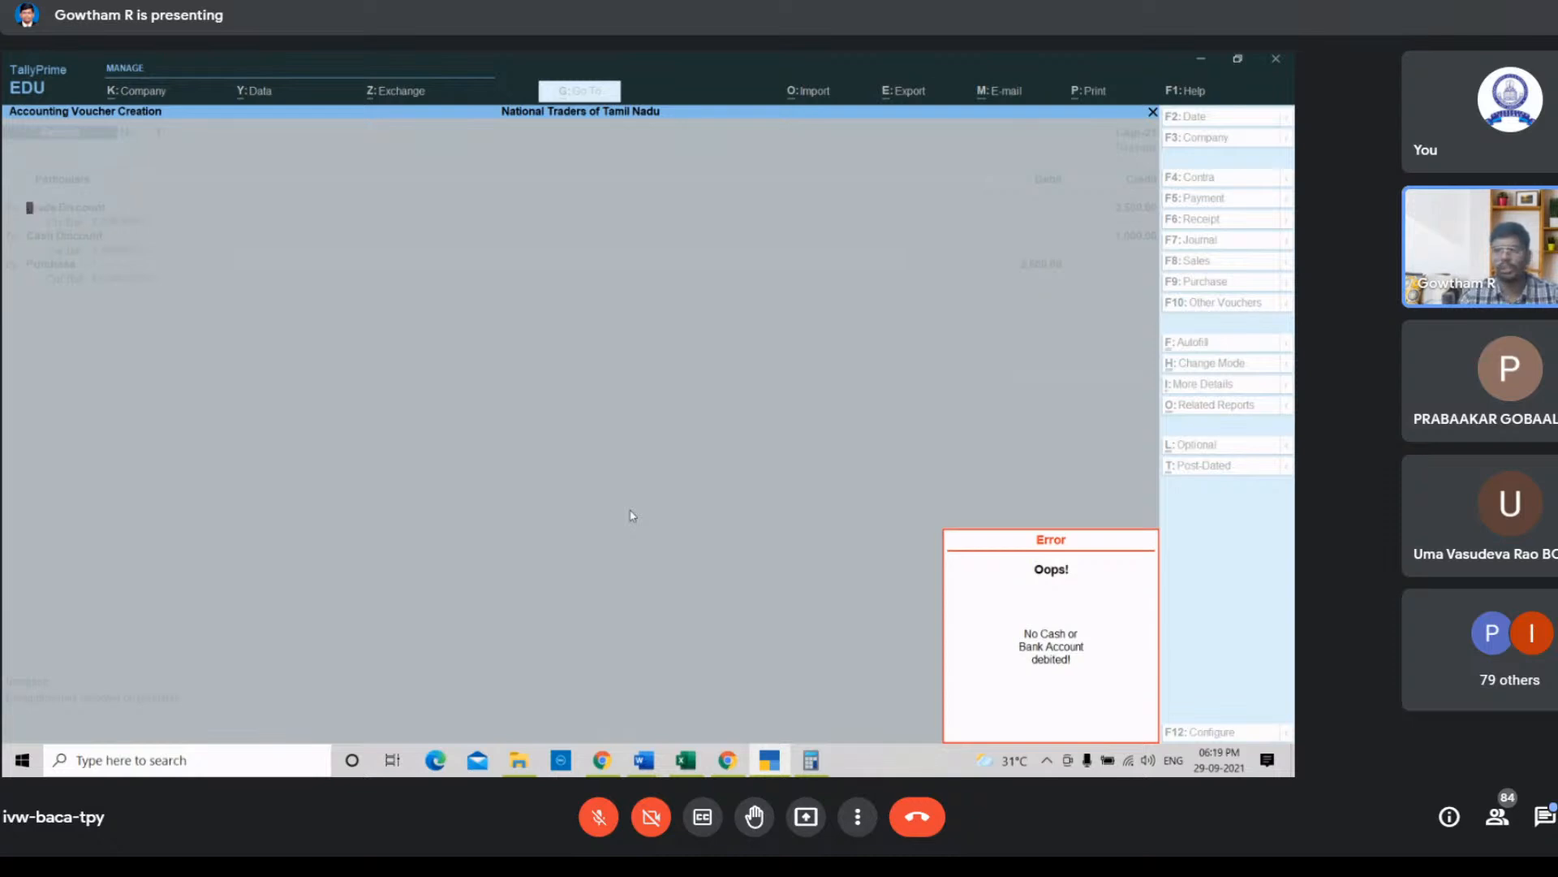
{"action": "key", "text": "Escape"}
{"action": "key", "text": "Escape"}
{"action": "key", "text": "y"}
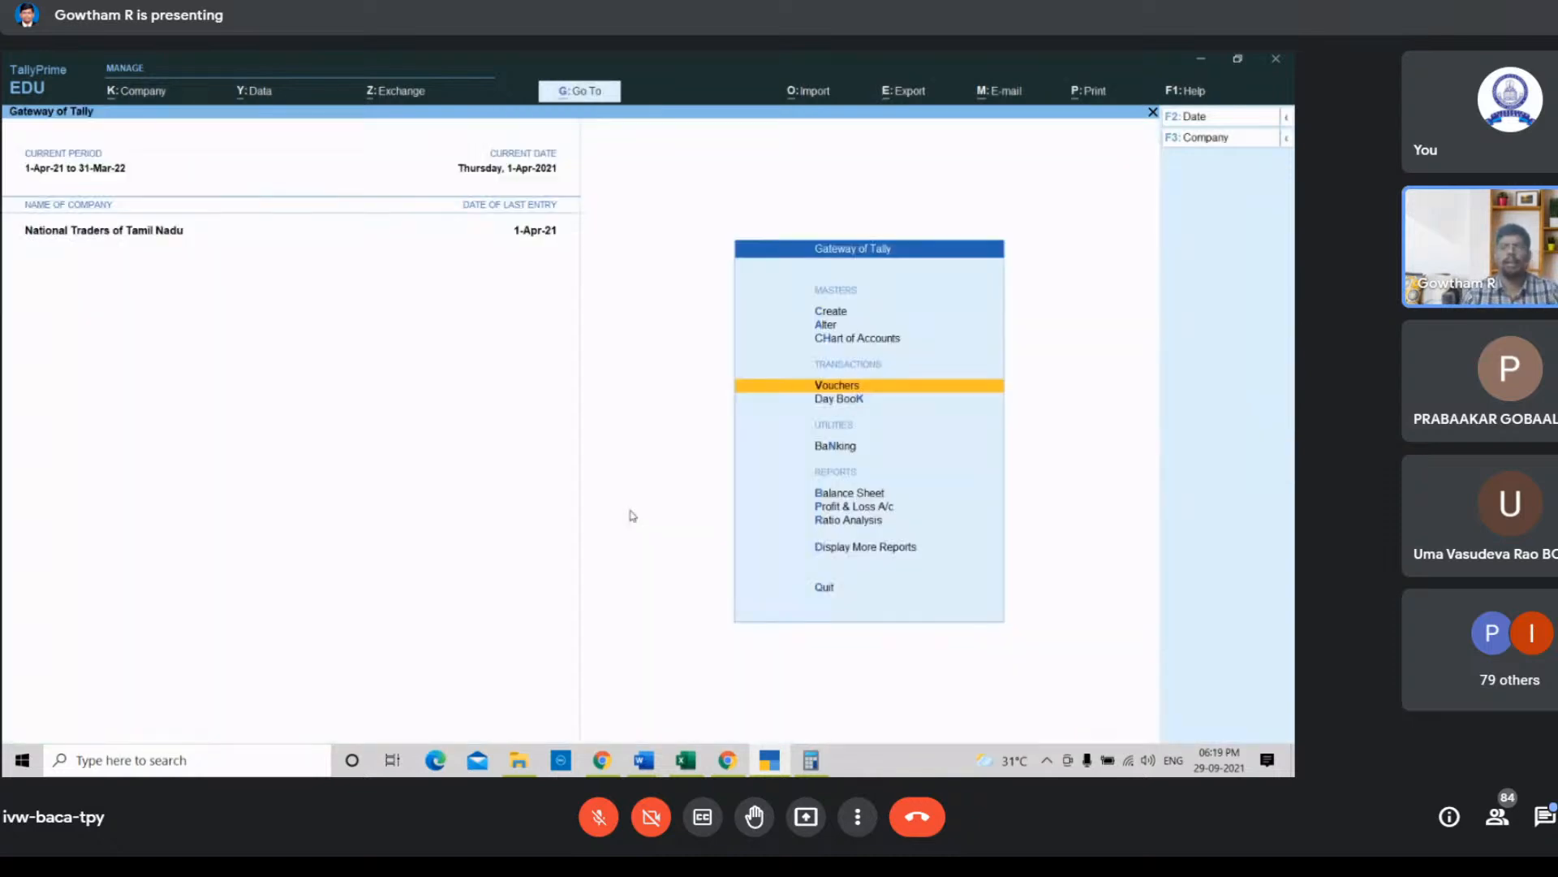
Step: Review transaction b and its ledger accounts in the Tally Workshop spreadsheet, briefly checking the Meet window
{"action": "left_click", "coordinate": [686, 761]}
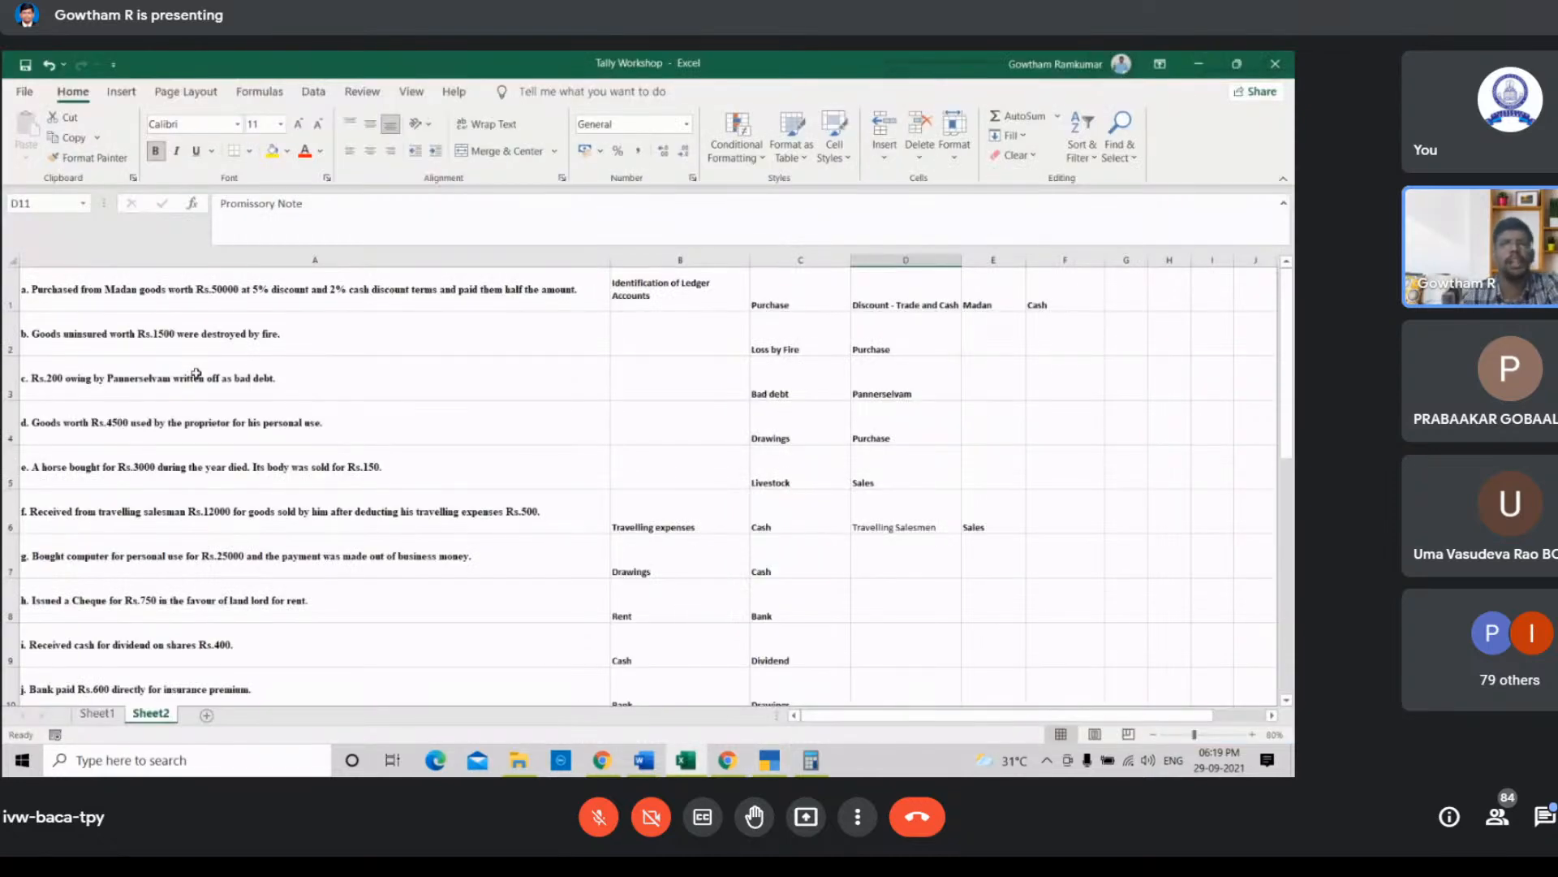
{"action": "left_click_drag", "start_coordinate": [85, 339], "coordinate": [883, 345]}
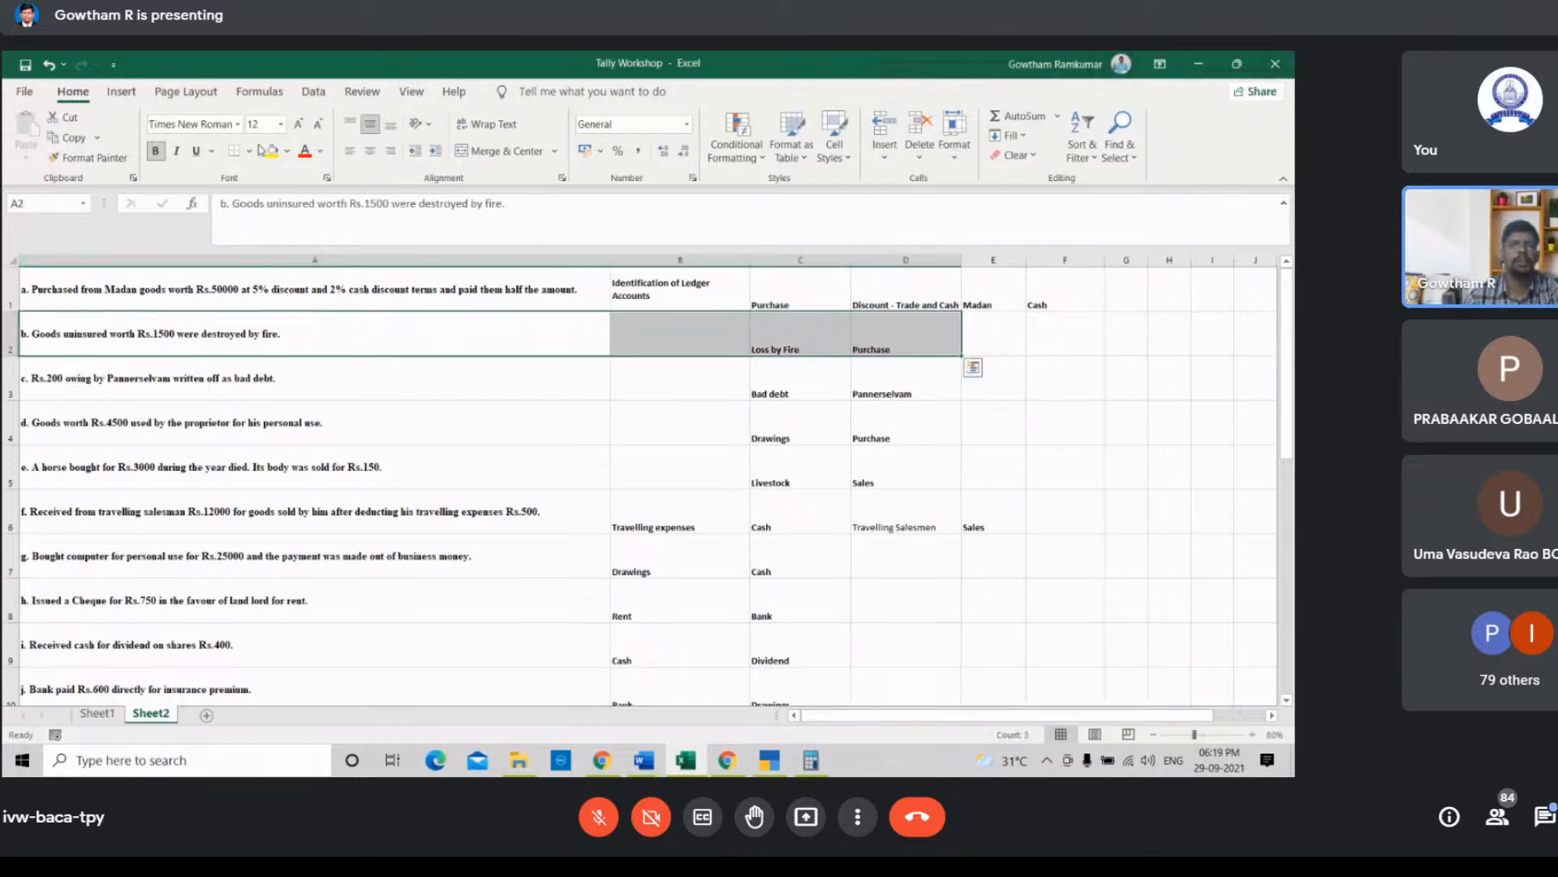
{"action": "left_click", "coordinate": [277, 289]}
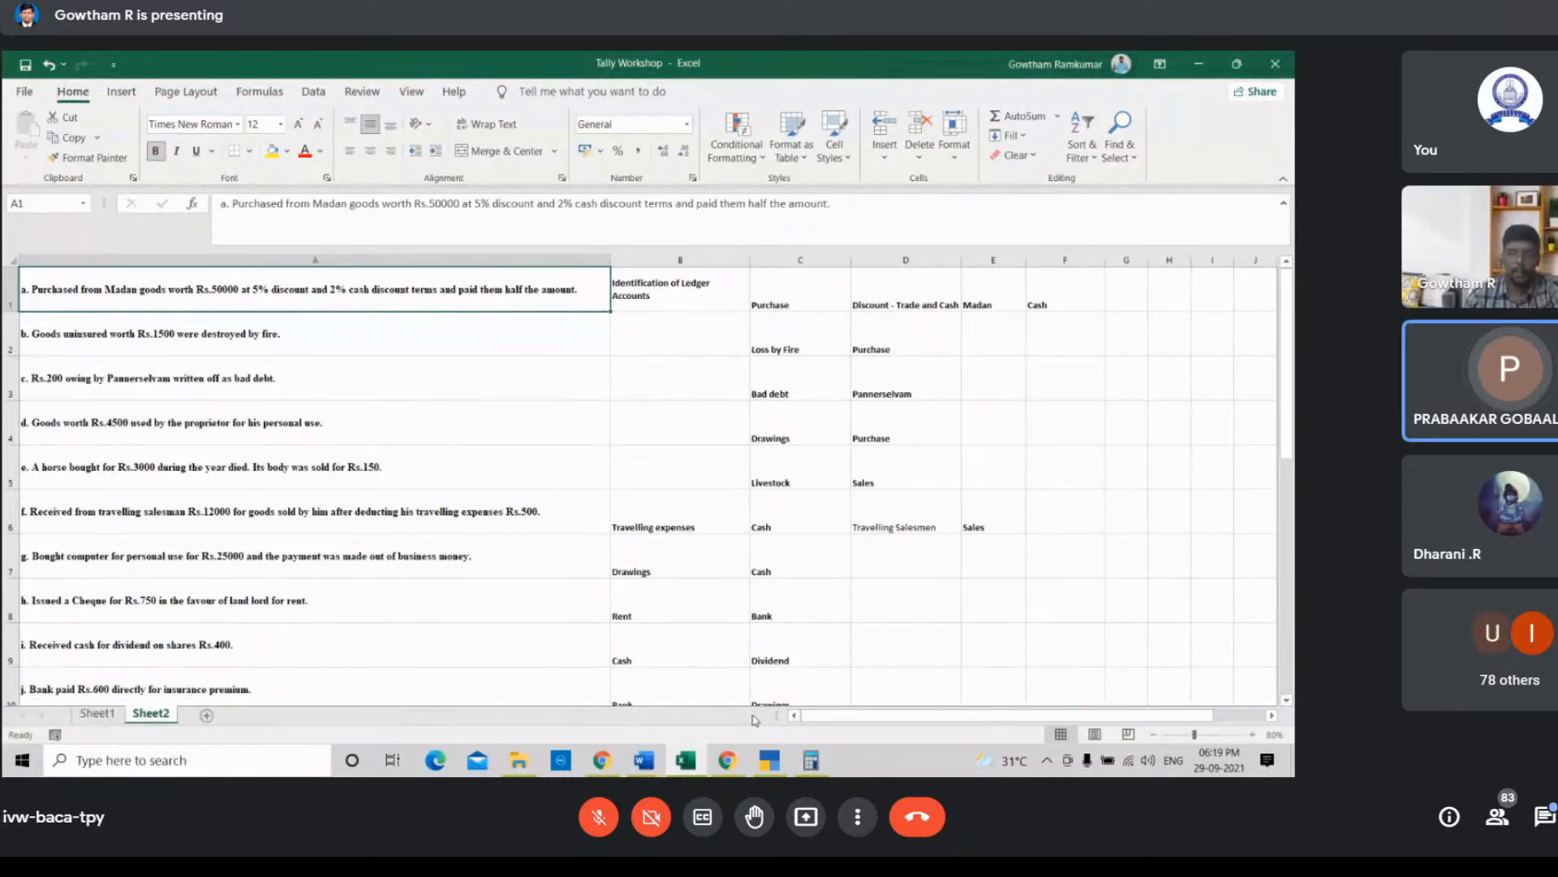
{"action": "mouse_move", "coordinate": [740, 767]}
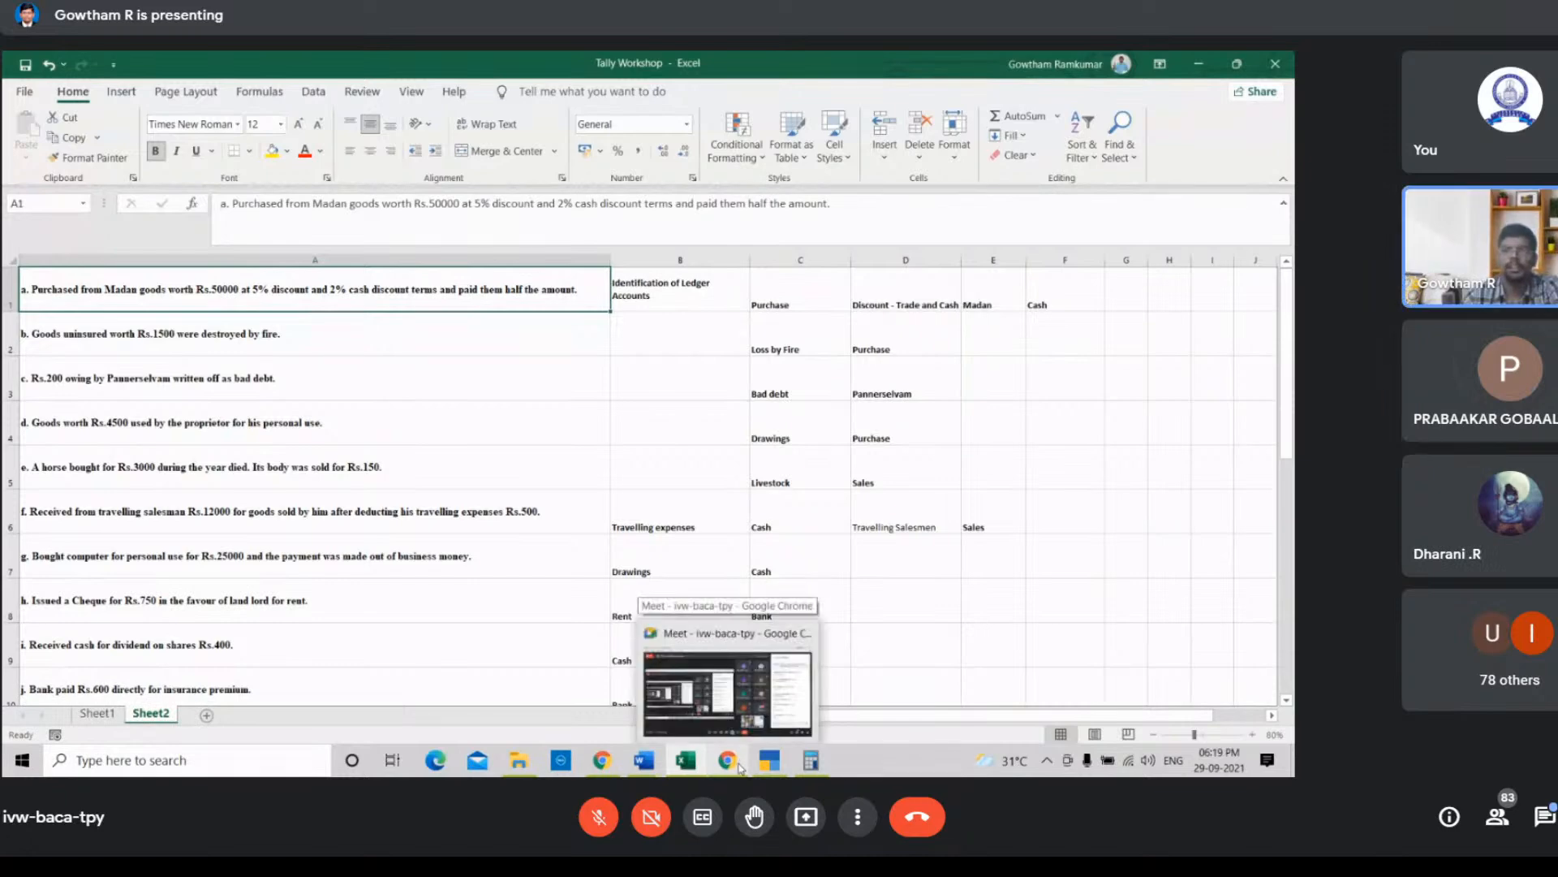
{"action": "left_click", "coordinate": [740, 767]}
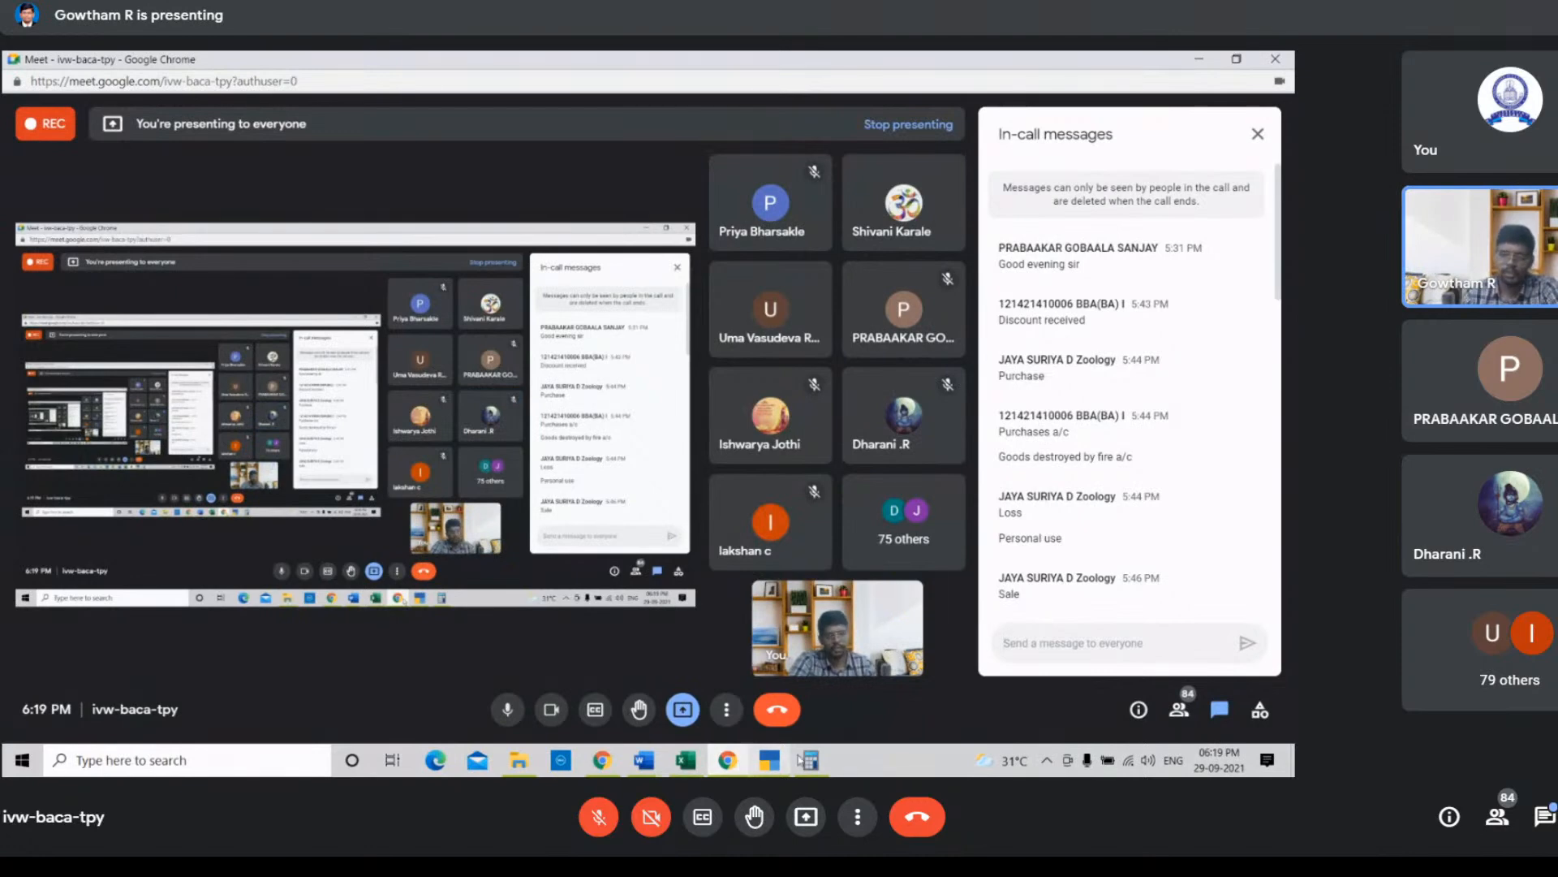
{"action": "left_click", "coordinate": [684, 768]}
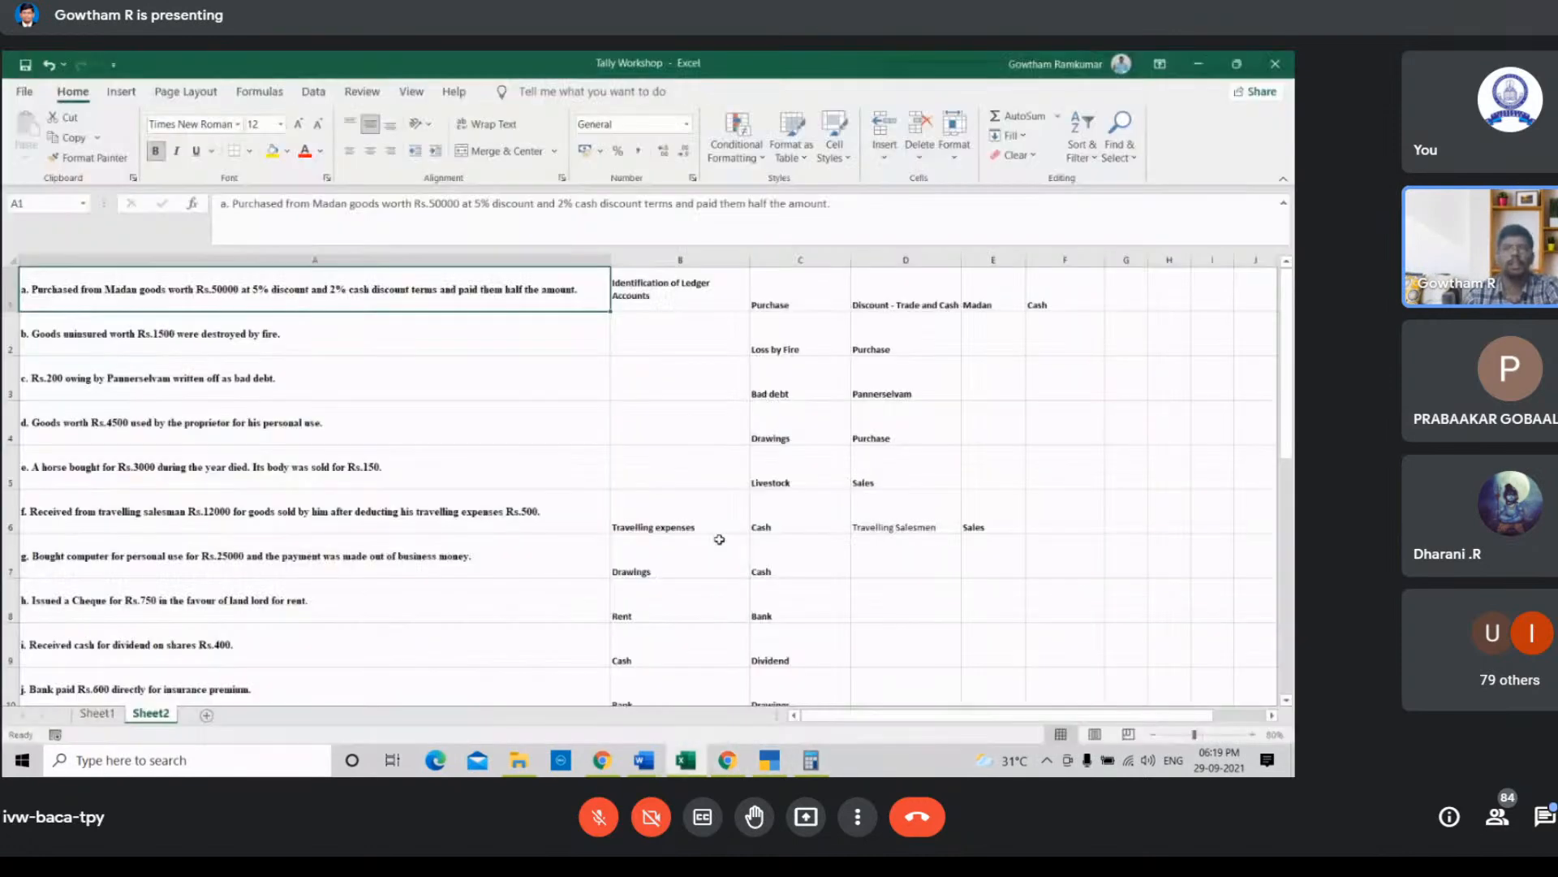
{"action": "left_click", "coordinate": [263, 347]}
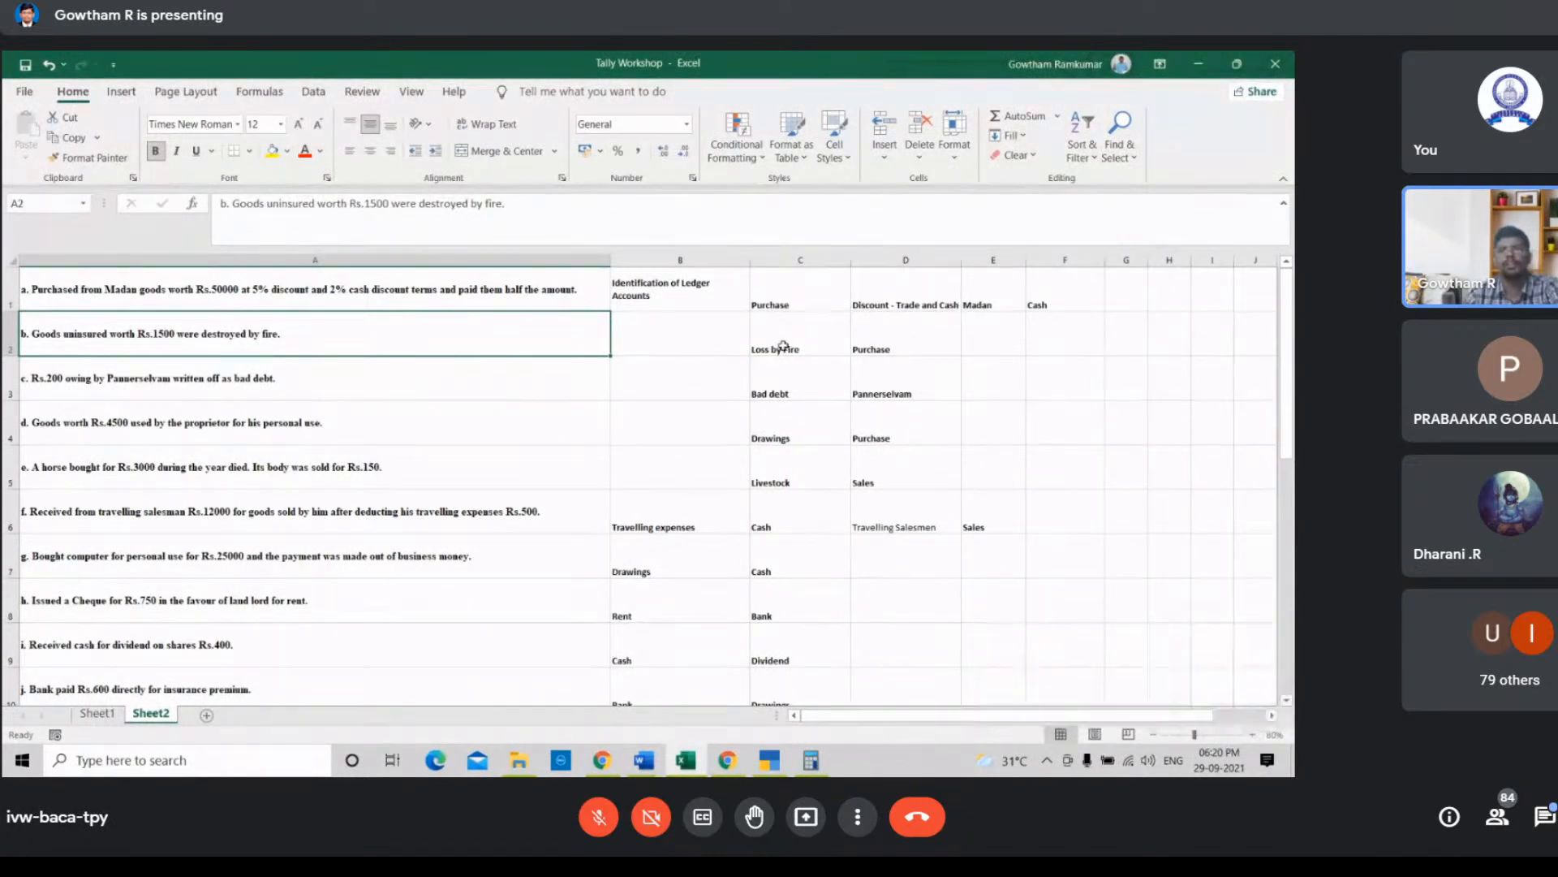
{"action": "left_click", "coordinate": [828, 344]}
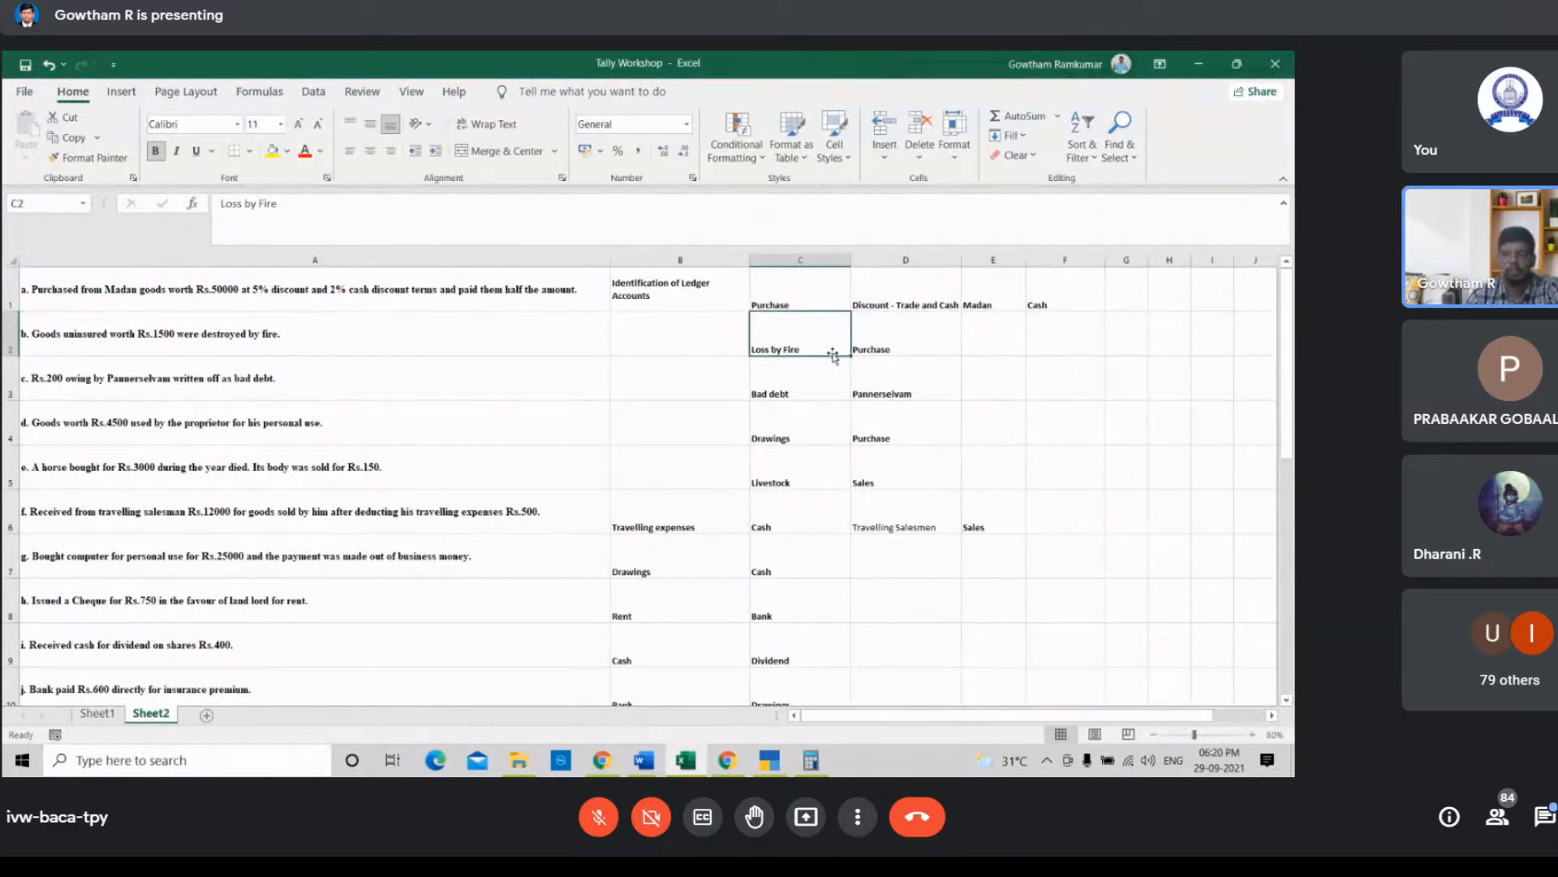
{"action": "left_click", "coordinate": [905, 345]}
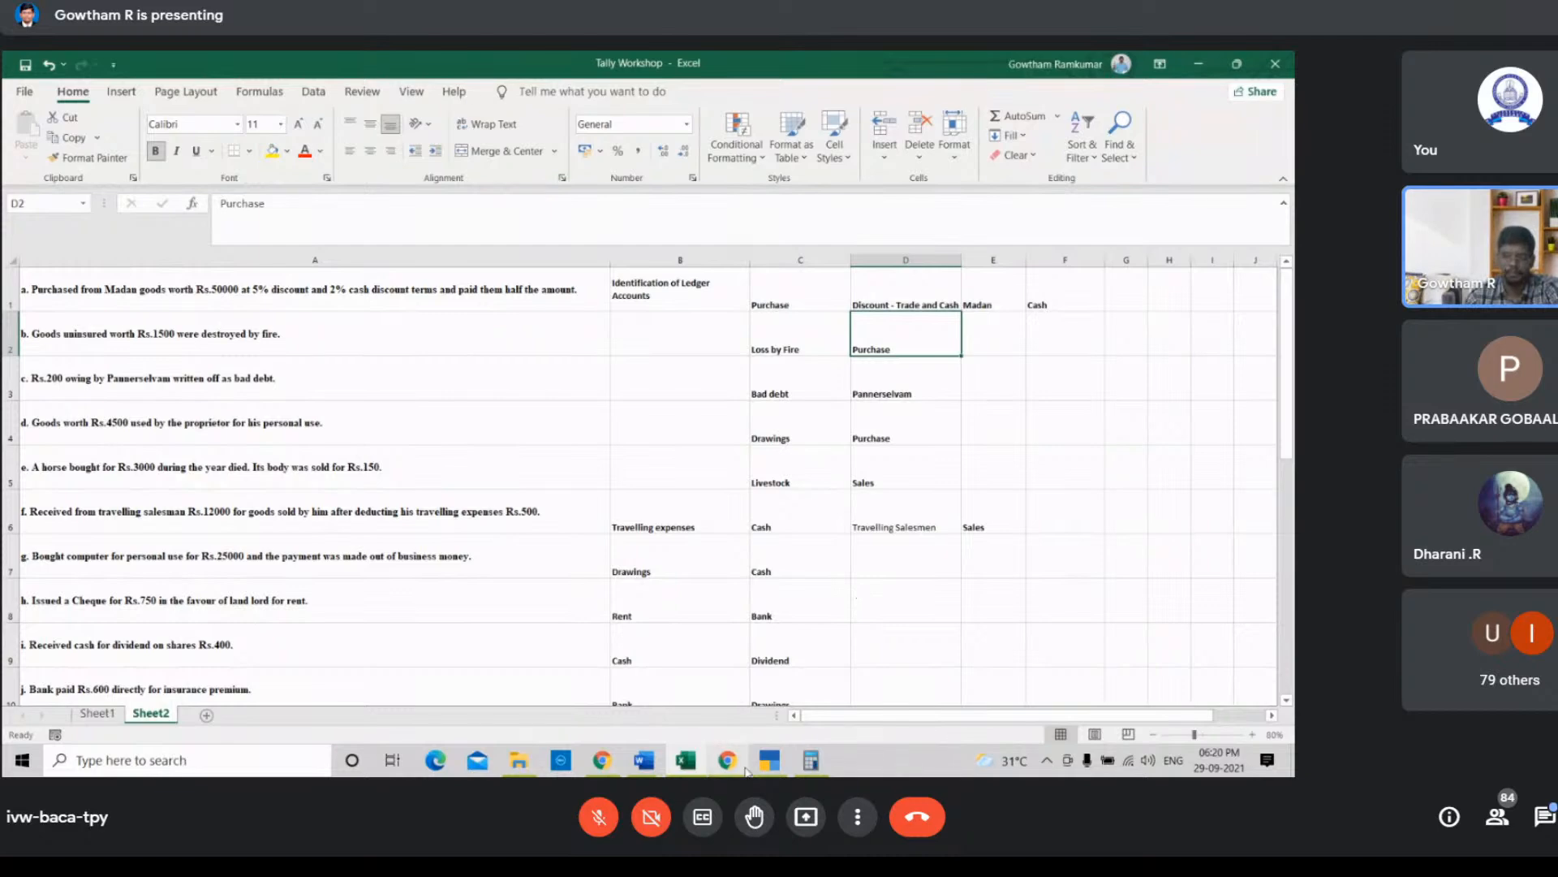
Step: Return to TallyPrime and start a new Journal voucher from the Gateway of Tally
{"action": "mouse_move", "coordinate": [747, 767]}
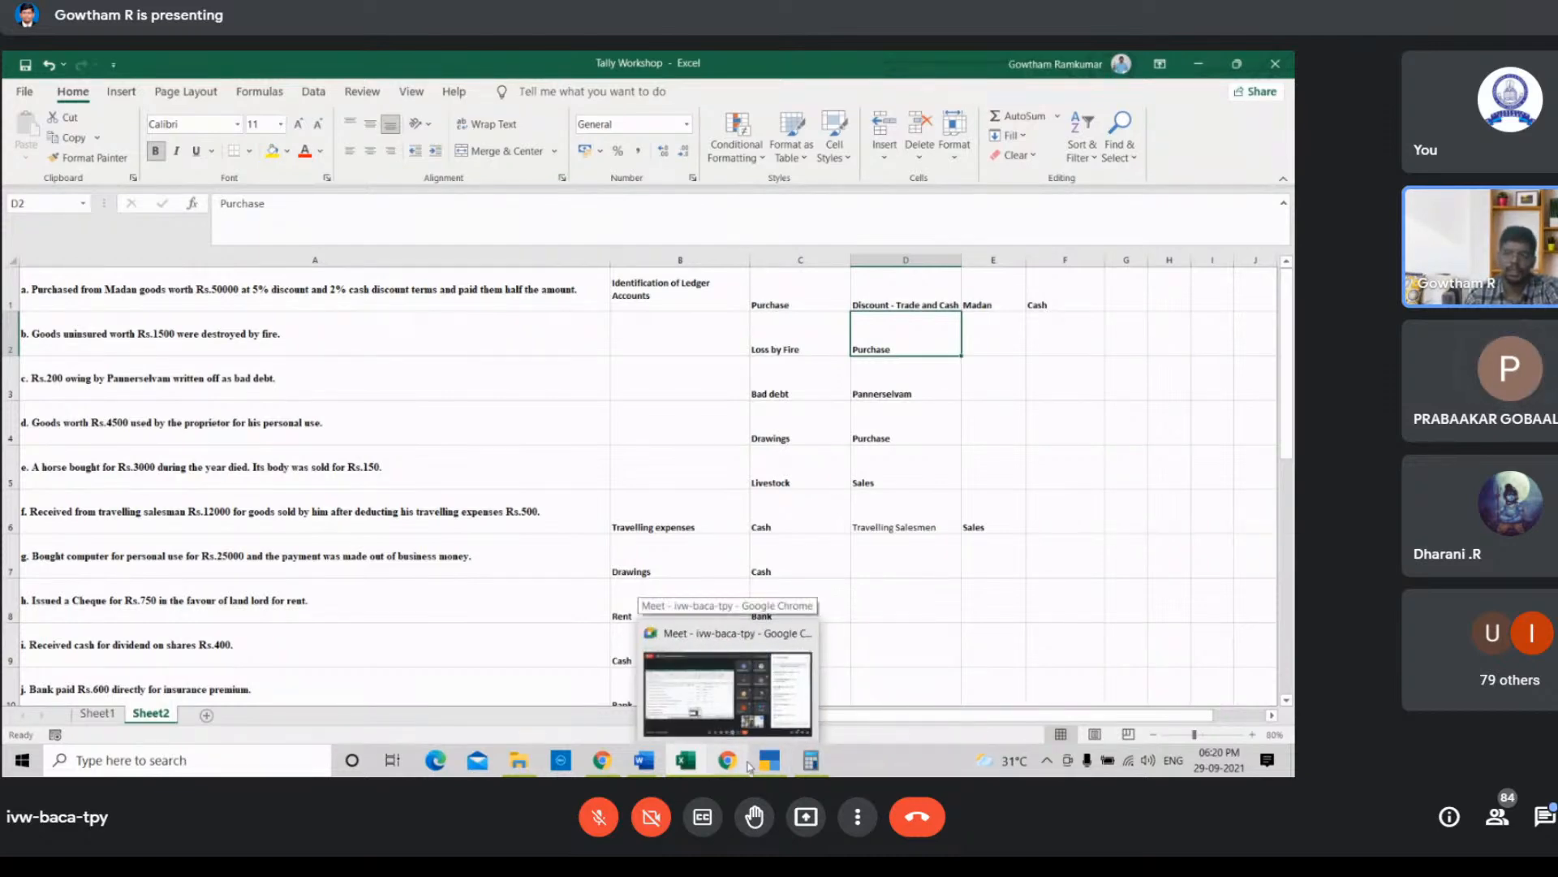
{"action": "left_click", "coordinate": [795, 715]}
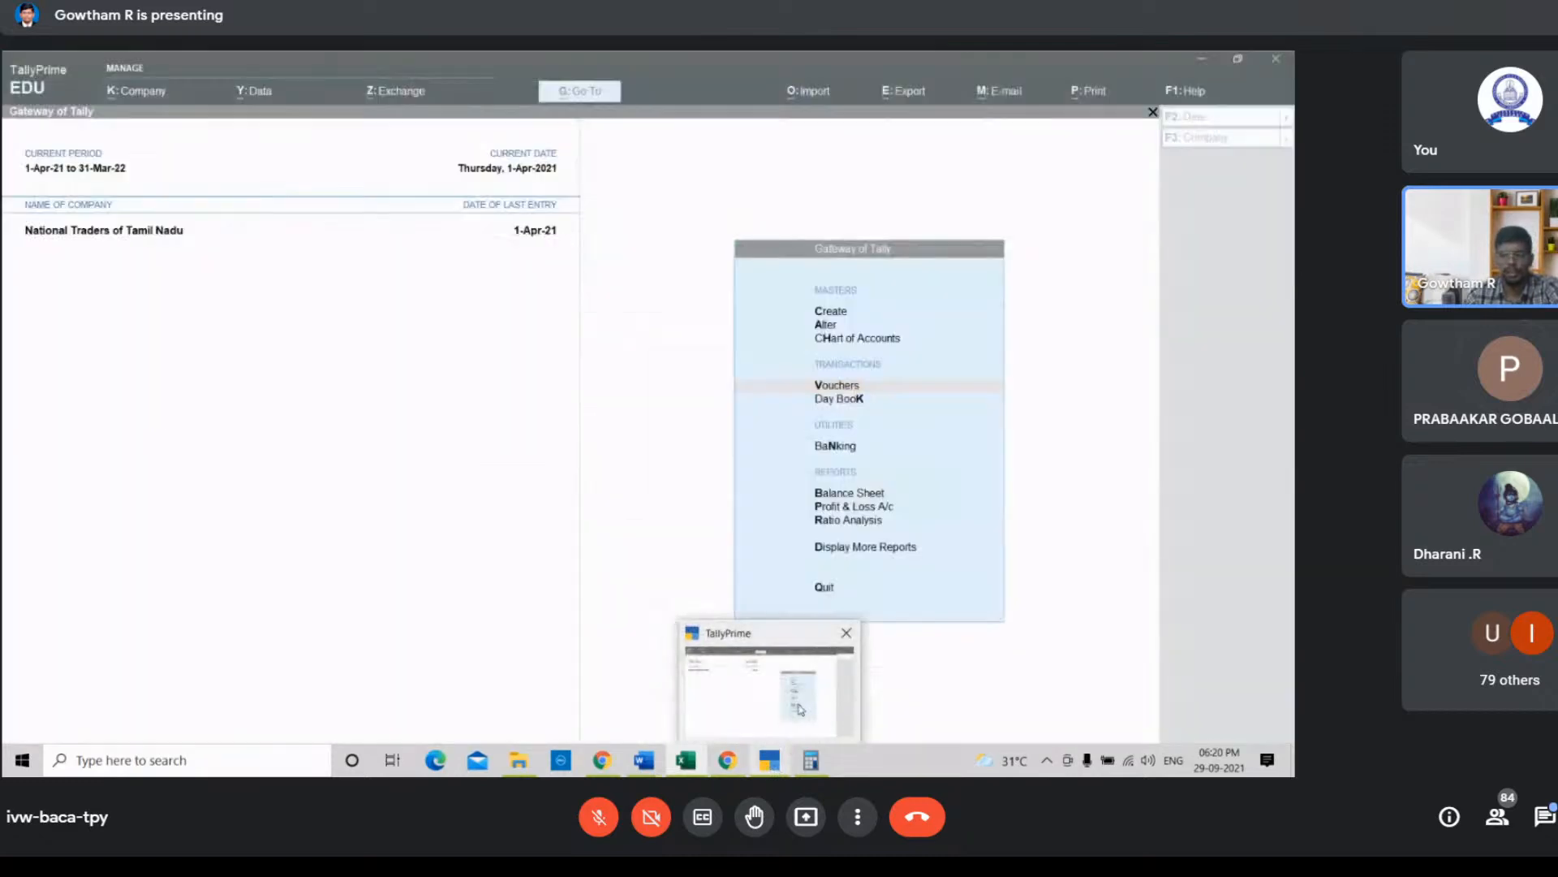
{"action": "left_click", "coordinate": [840, 392]}
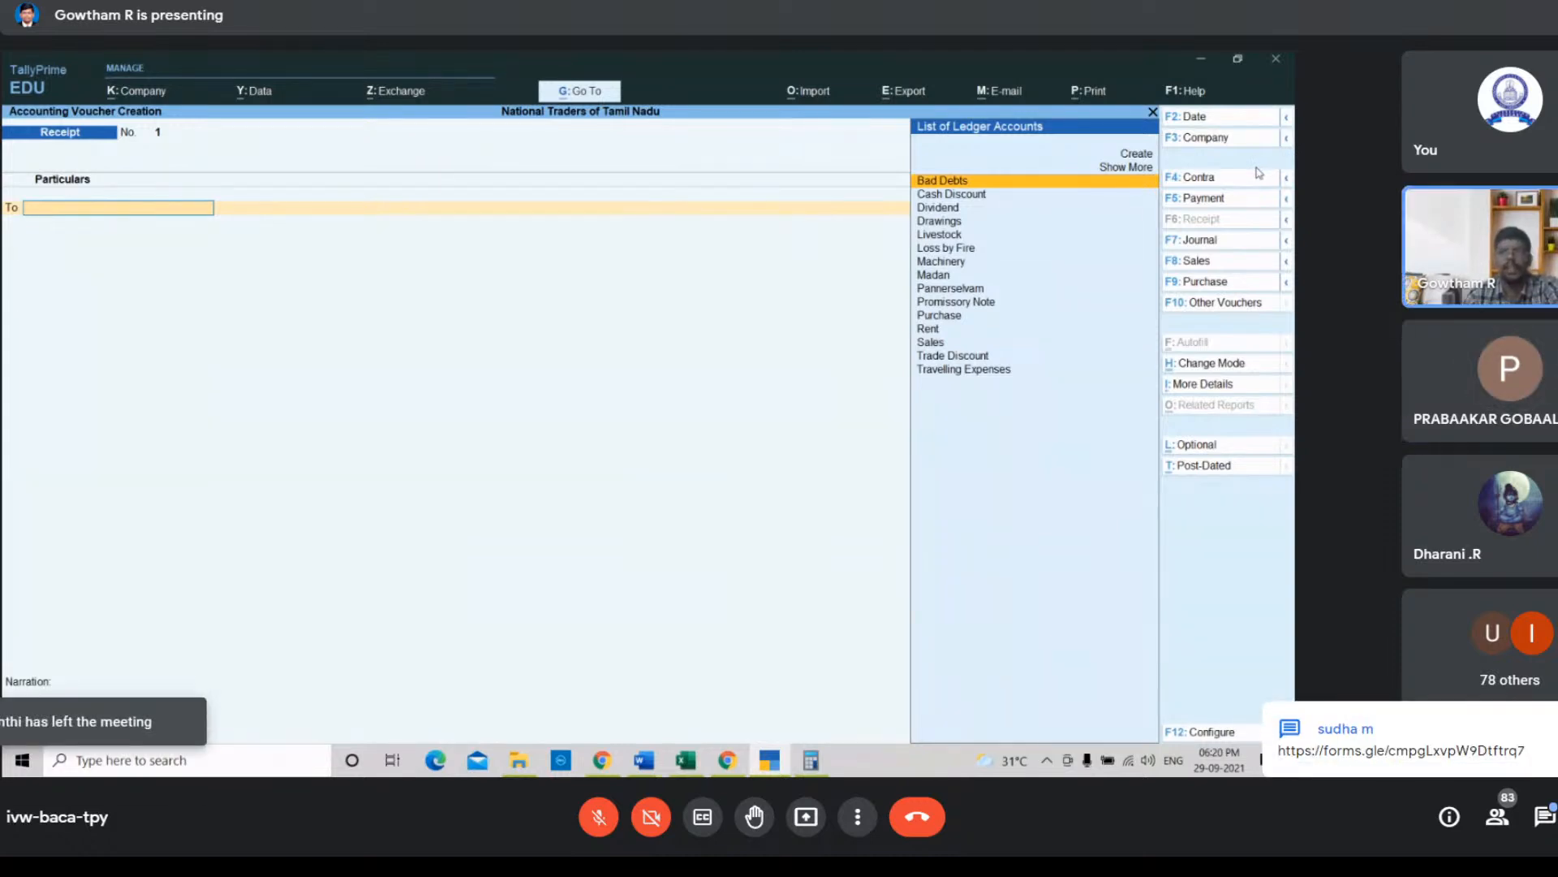
{"action": "left_click", "coordinate": [1188, 241]}
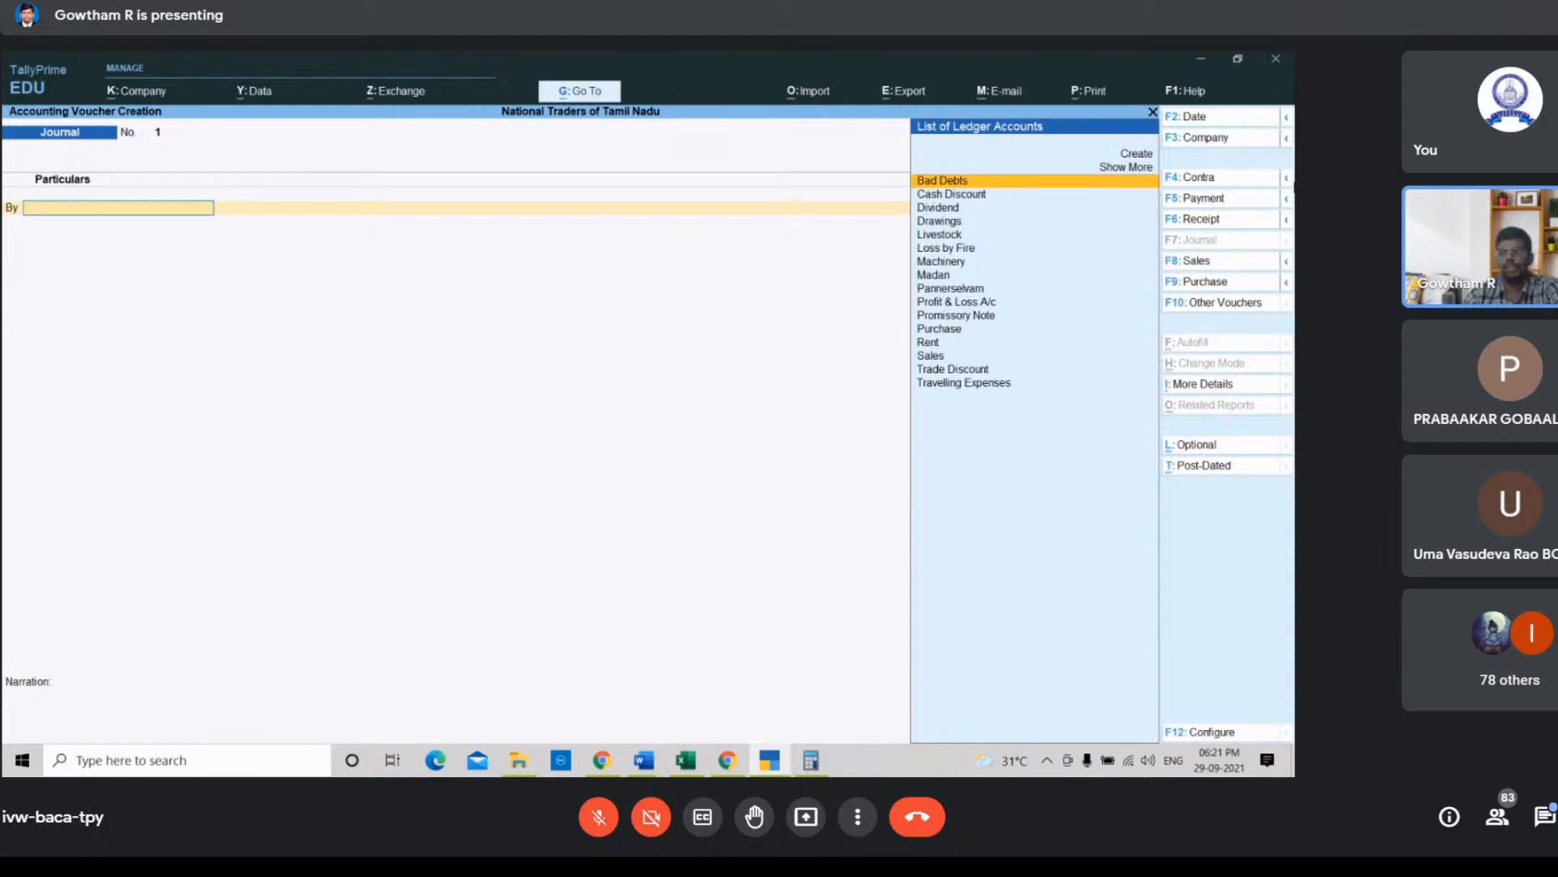
Step: Debit the Loss by Fire ledger with 1500 in the journal voucher
{"action": "key", "text": "Down"}
{"action": "key", "text": "Down"}
{"action": "key", "text": "Down"}
{"action": "key", "text": "Down"}
{"action": "key", "text": "Down"}
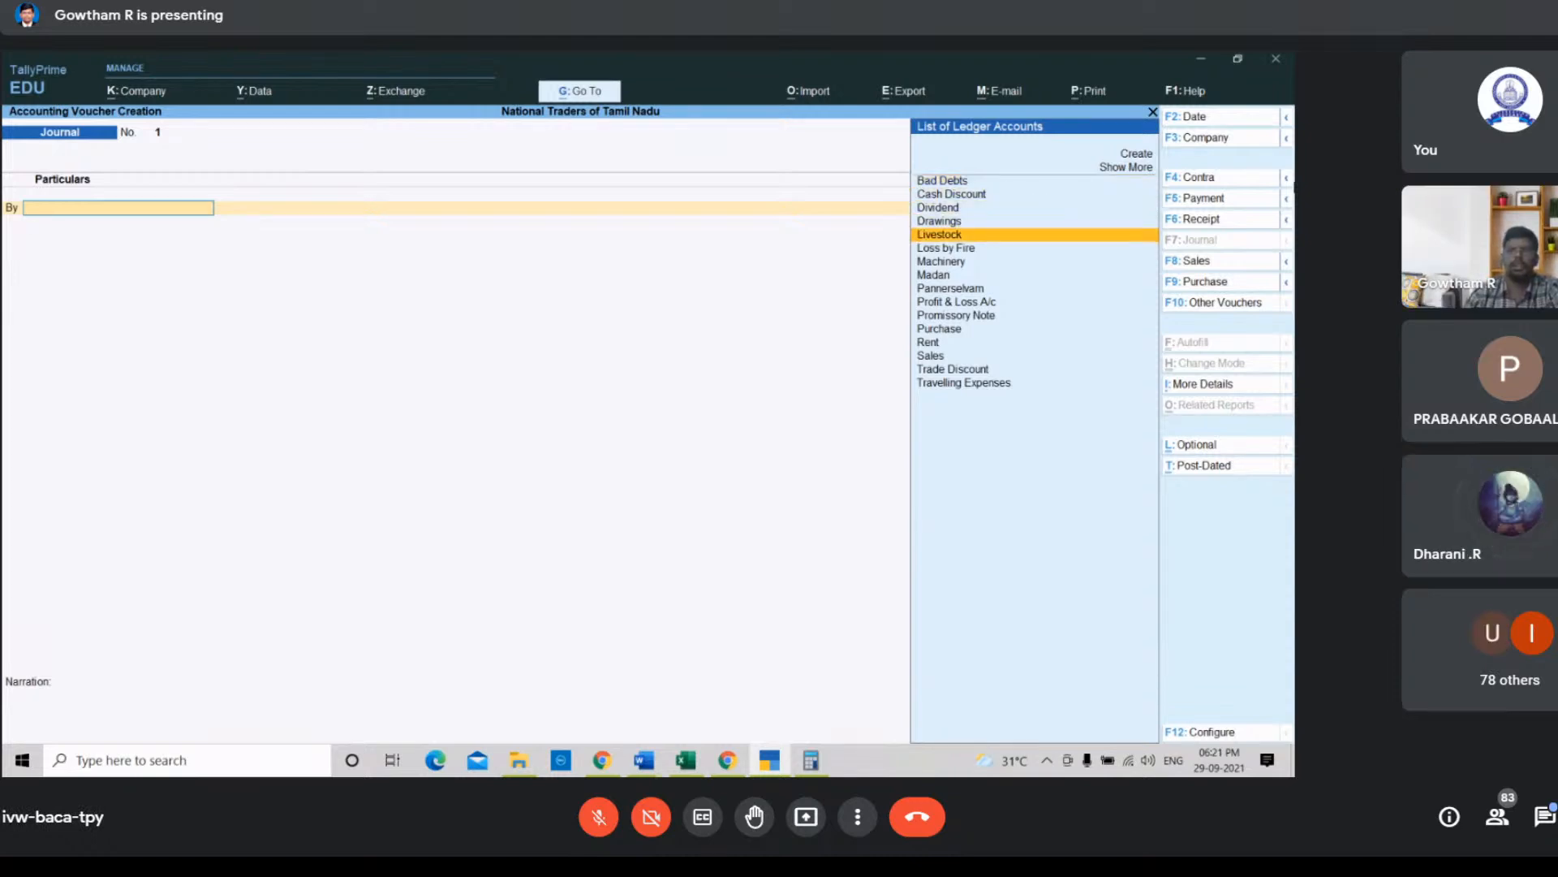
{"action": "key", "text": "Return"}
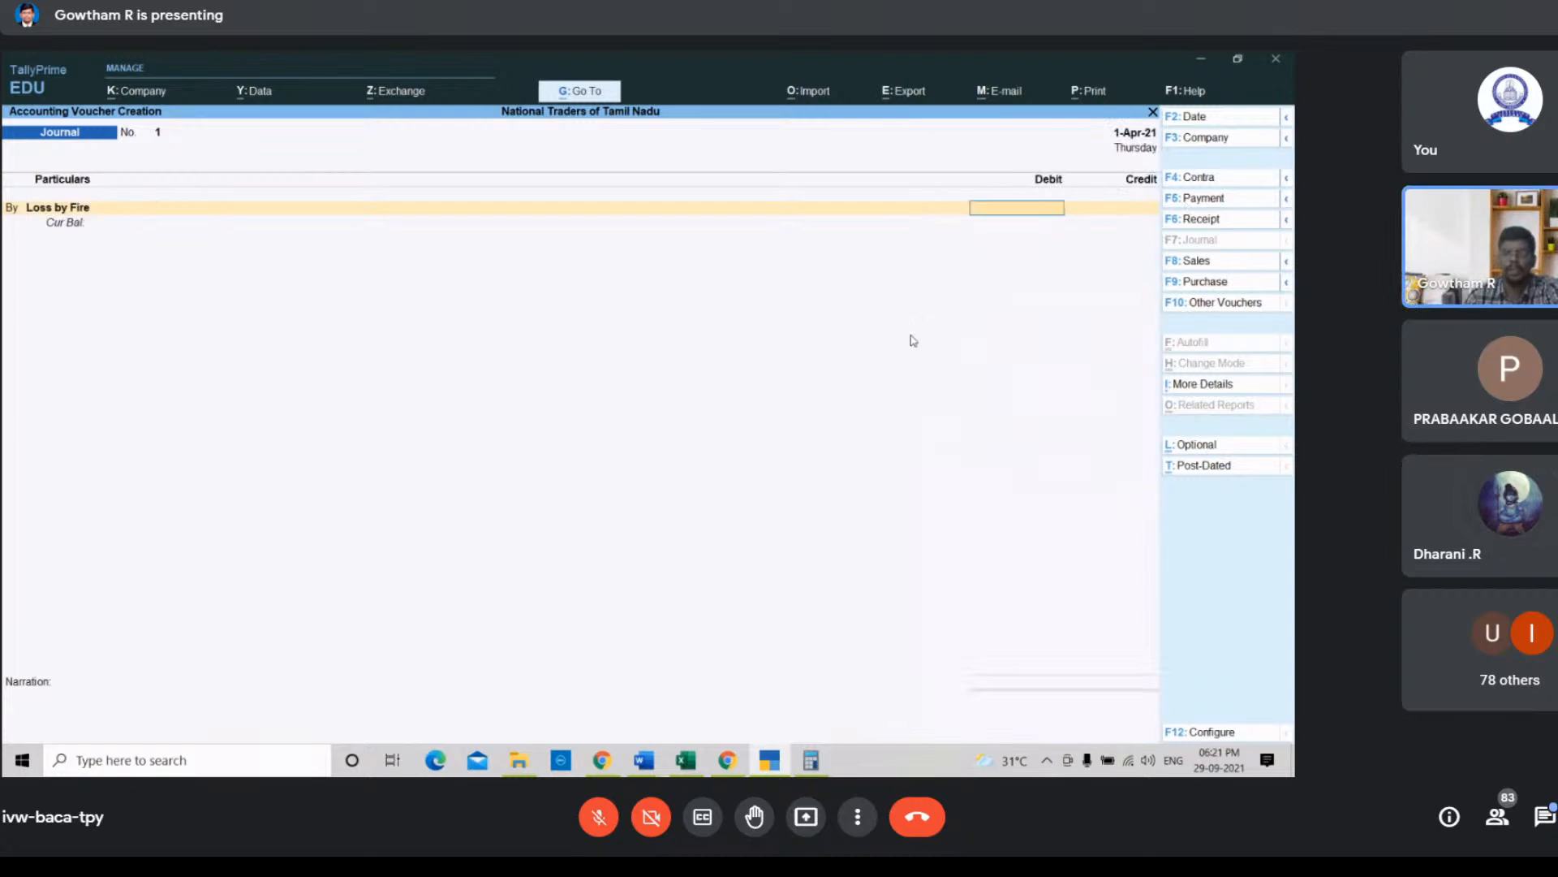
{"action": "left_click", "coordinate": [684, 764]}
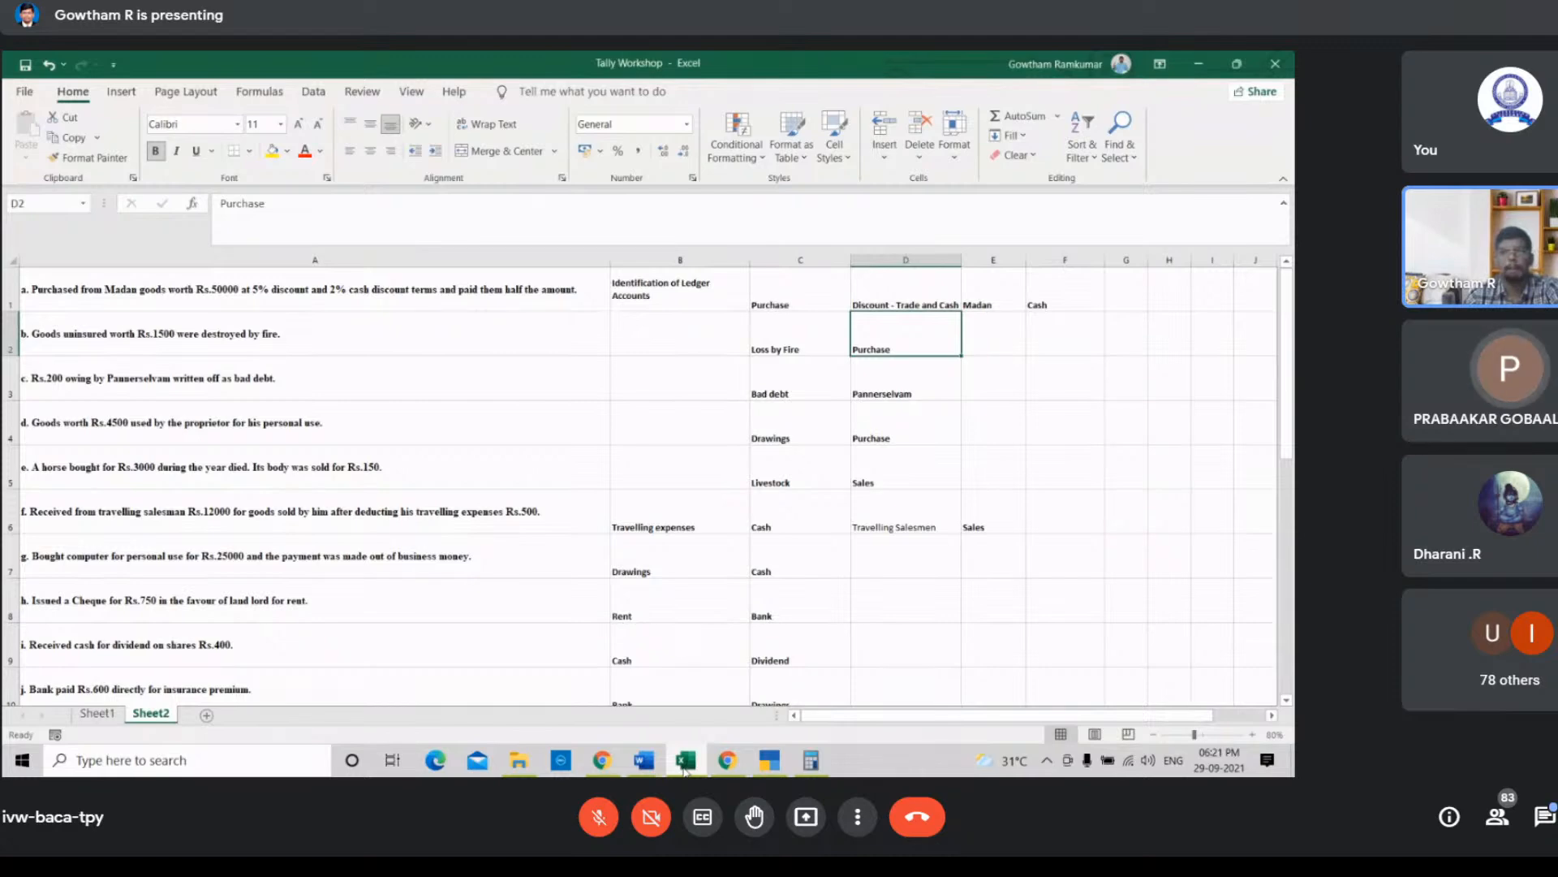
{"action": "left_click", "coordinate": [684, 765]}
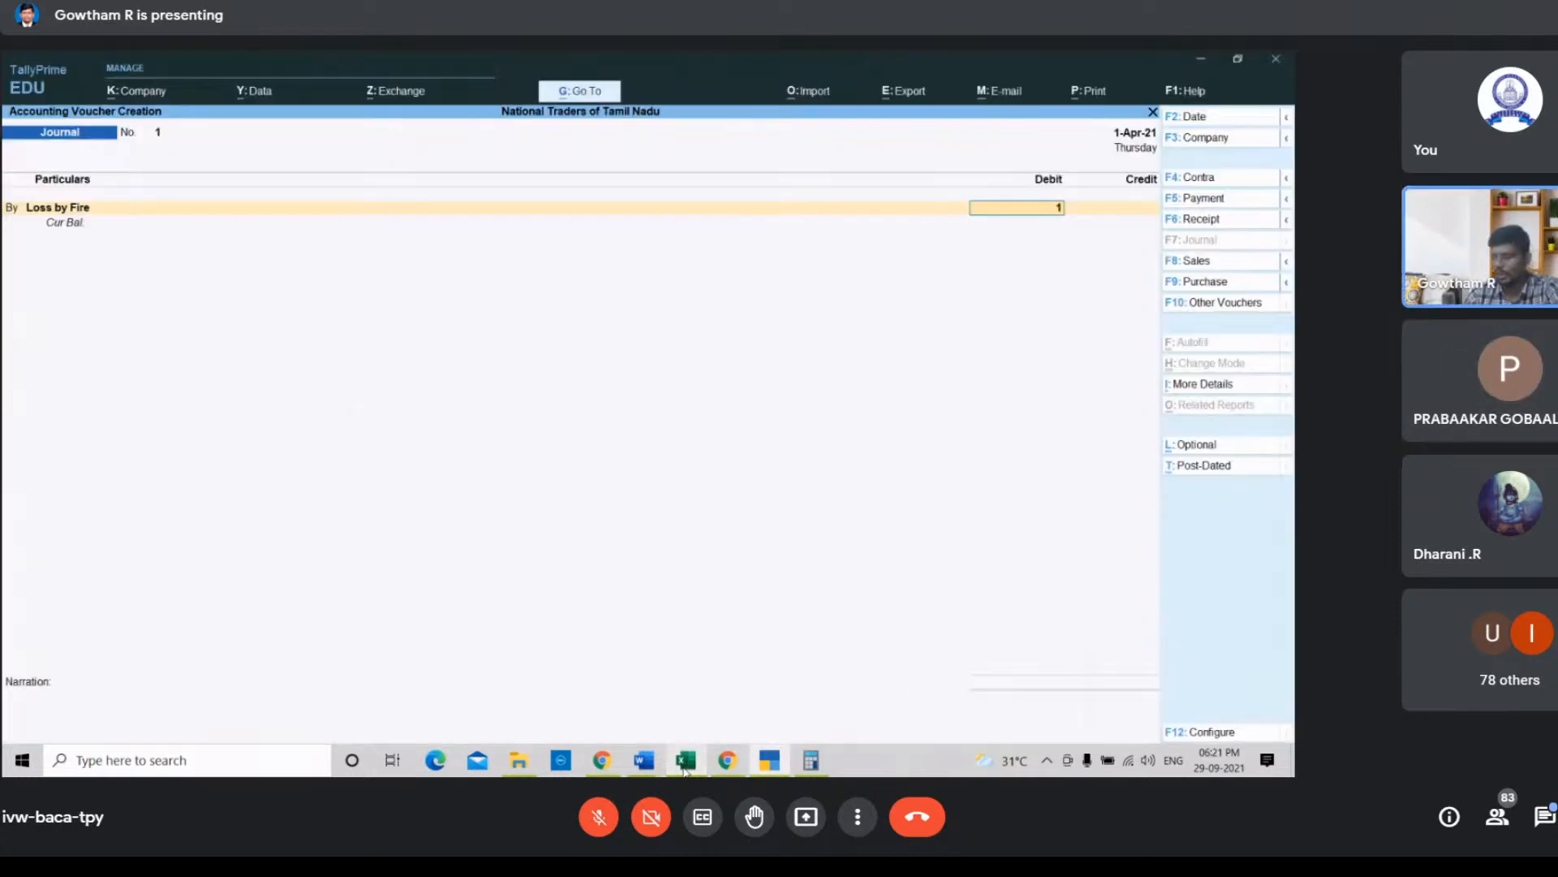
{"action": "type", "text": "1500"}
{"action": "key", "text": "Return"}
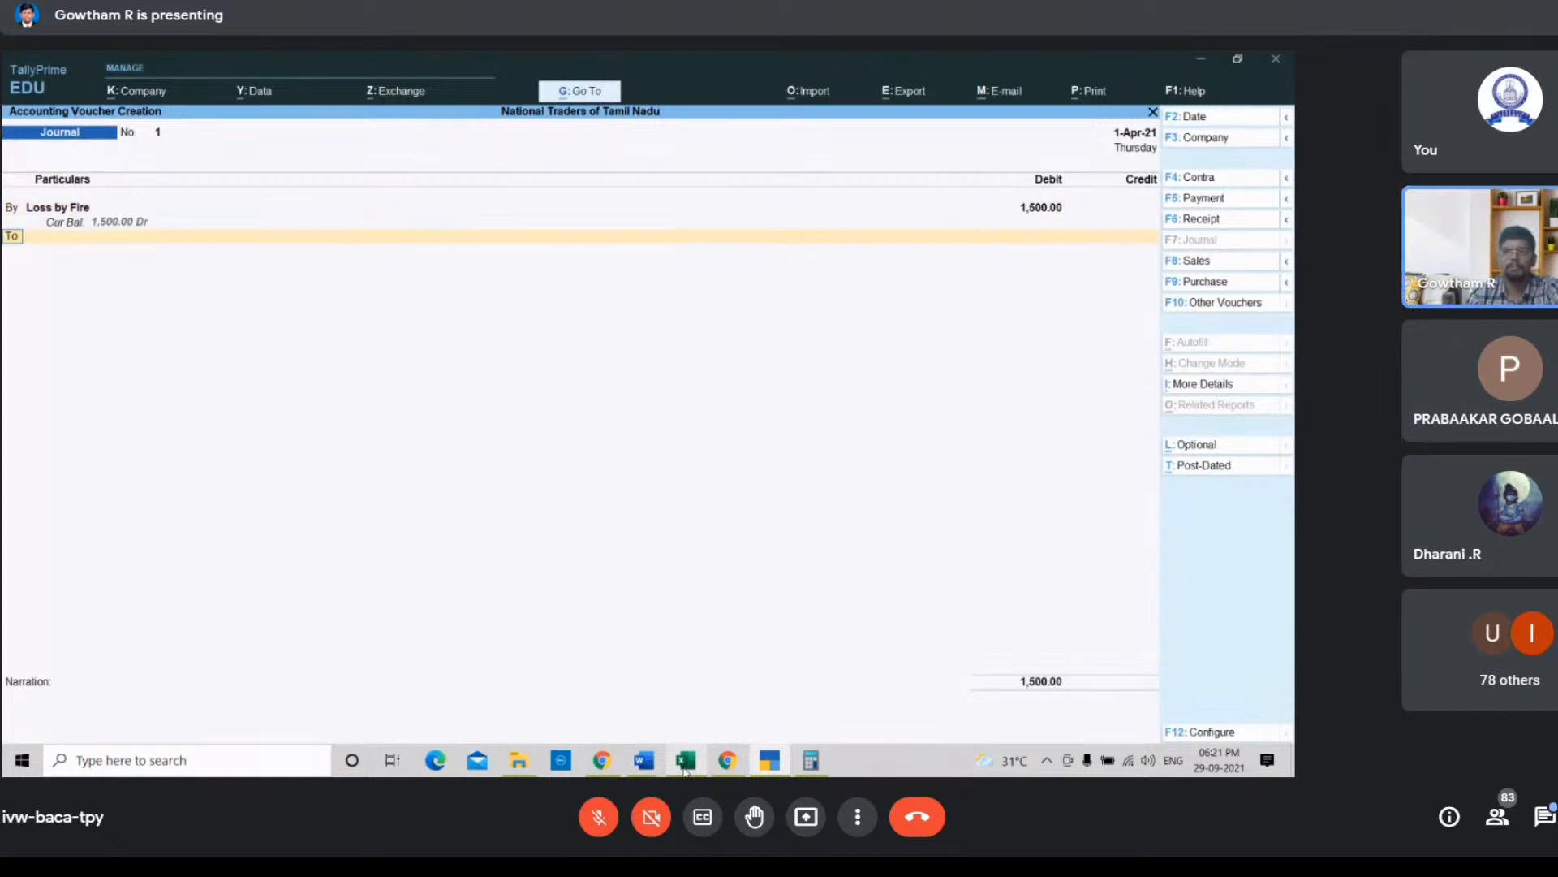
Step: Credit the Purchase ledger with the matching 1,500 amount
{"action": "key", "text": "Return"}
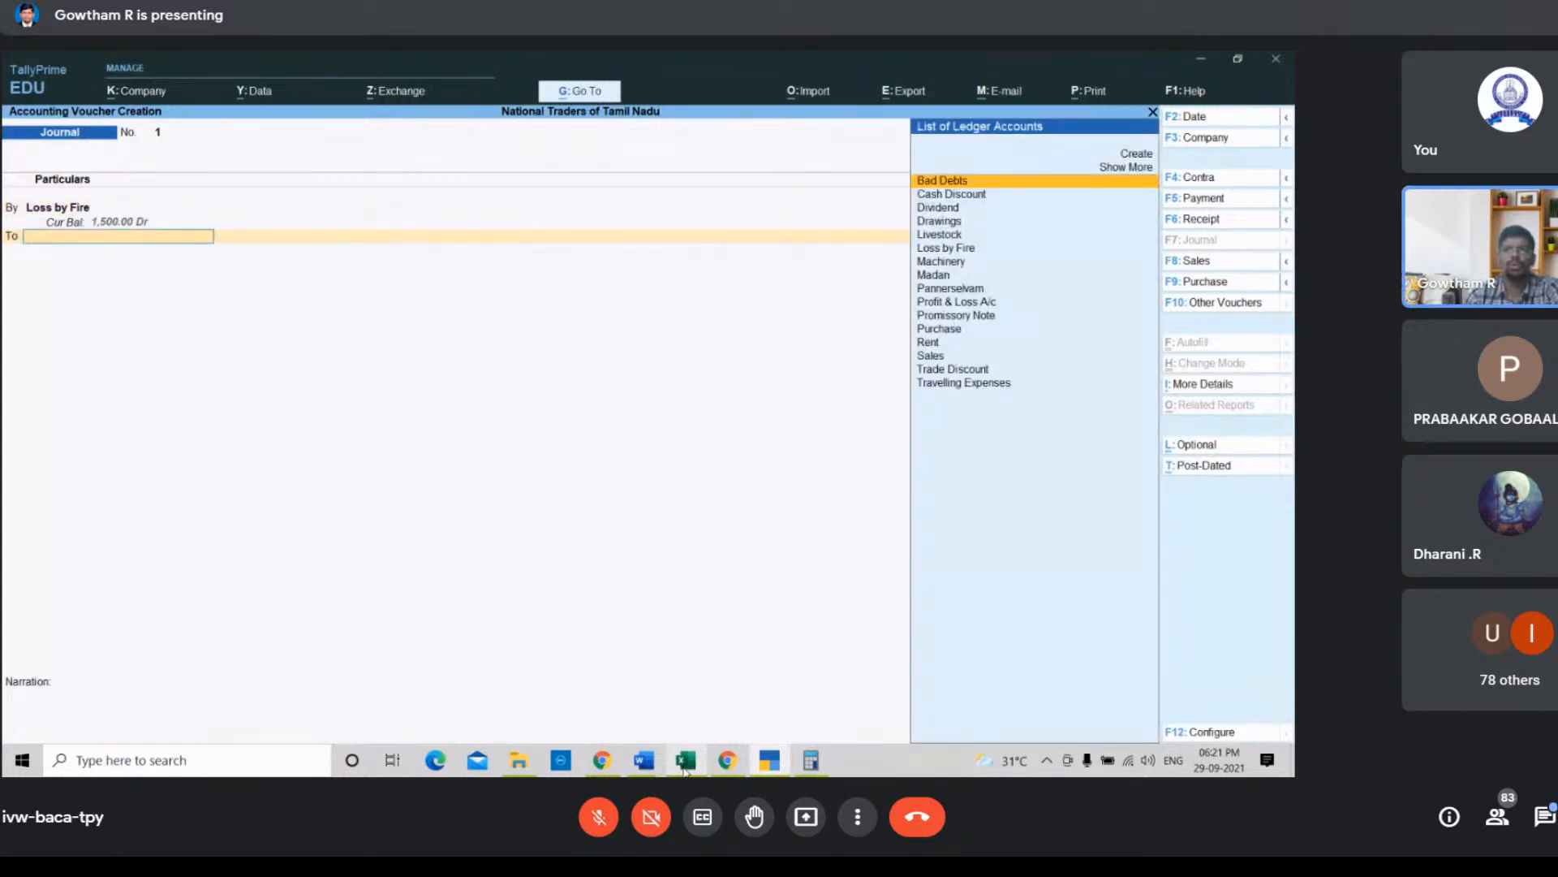
{"action": "key", "text": "Down"}
{"action": "key", "text": "Down"}
{"action": "key", "text": "Down"}
{"action": "key", "text": "Down"}
{"action": "key", "text": "Down"}
{"action": "key", "text": "Down"}
{"action": "key", "text": "Down"}
{"action": "key", "text": "Down"}
{"action": "key", "text": "Down"}
{"action": "key", "text": "Down"}
{"action": "key", "text": "Down"}
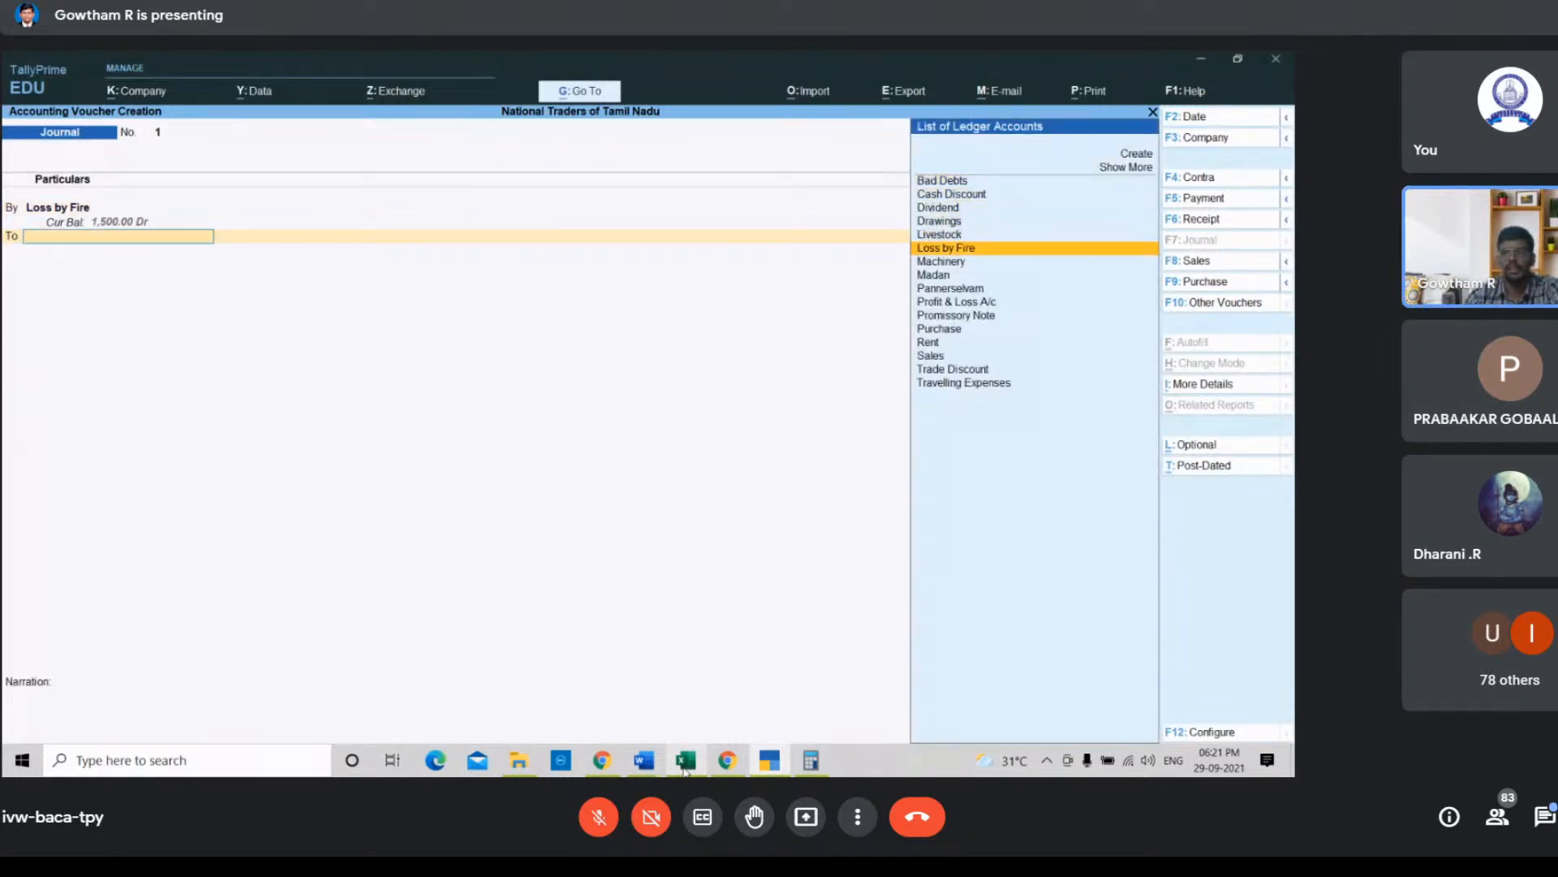
{"action": "key", "text": "Return"}
{"action": "key", "text": "Return"}
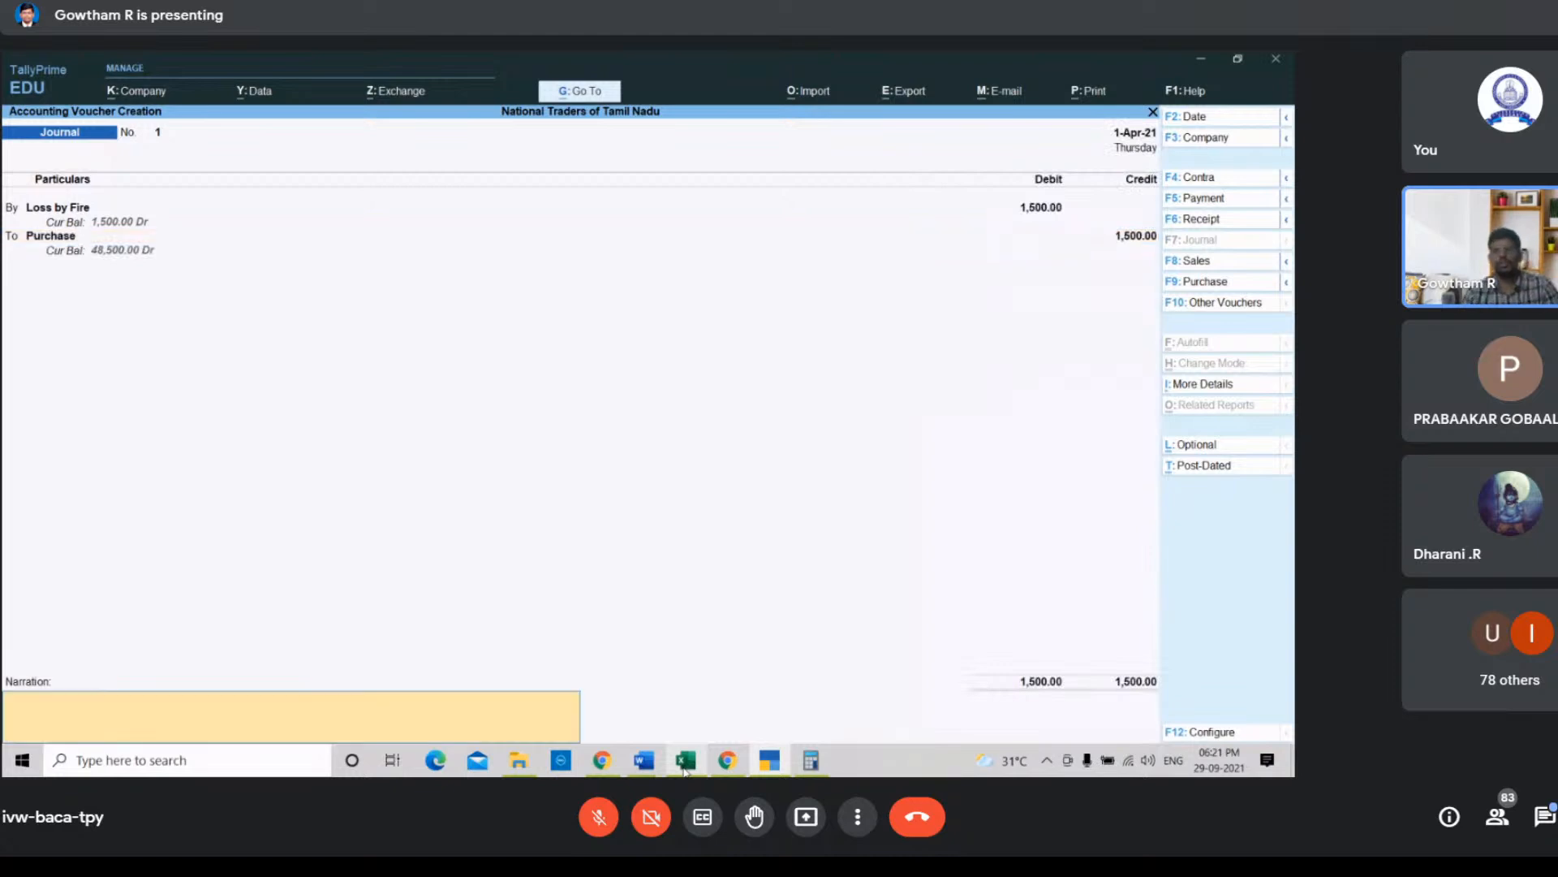
Step: Enter the narration "Being unsured goods lost by fire" and save the journal voucher
{"action": "type", "text": "Being un"}
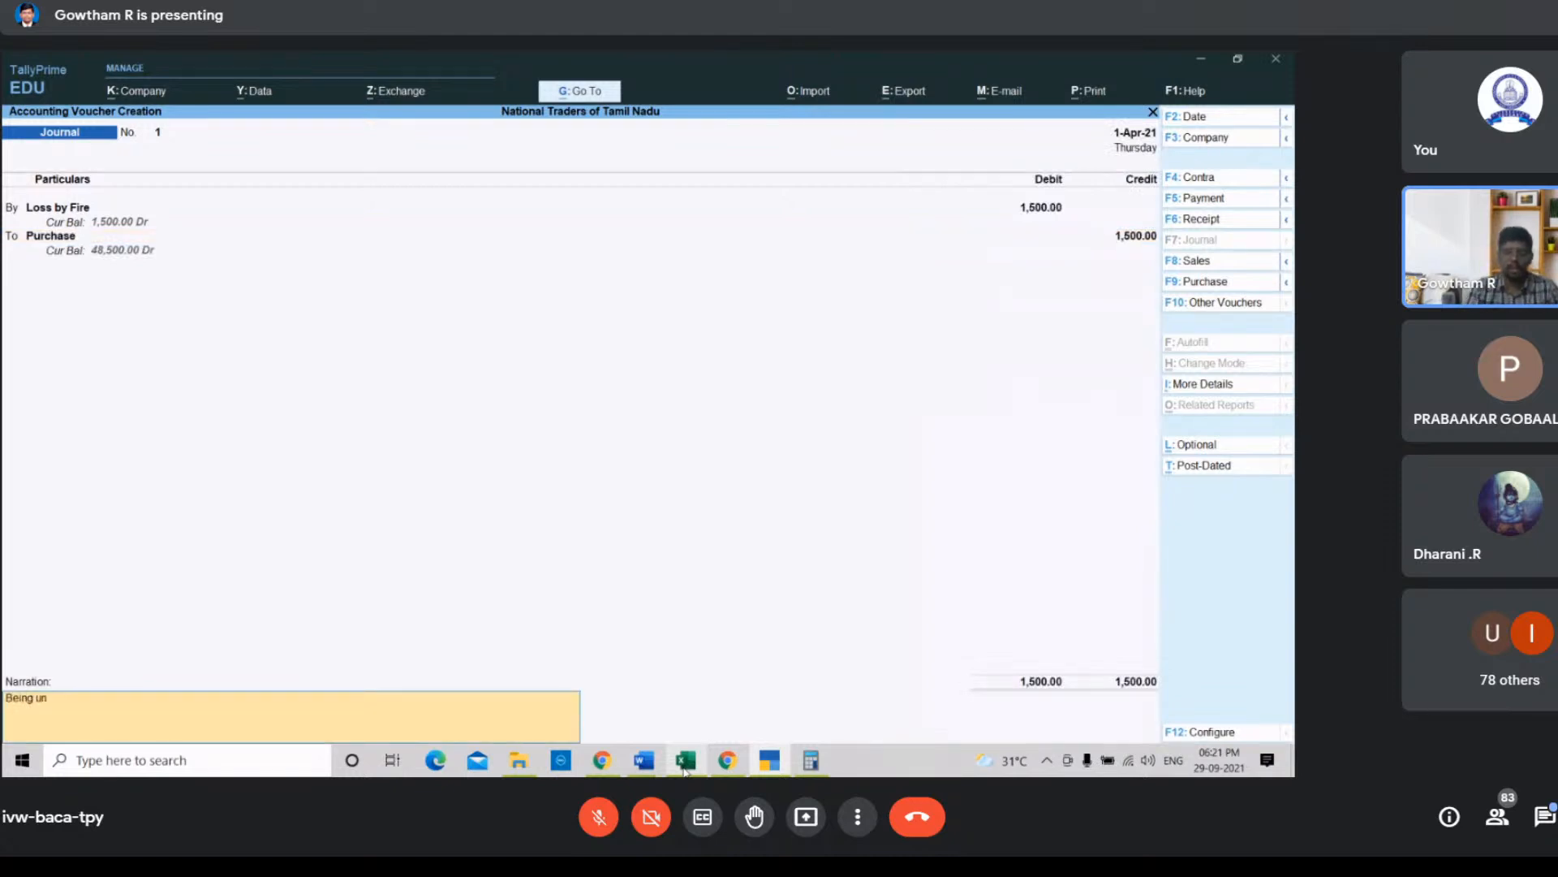
{"action": "type", "text": "rsured"}
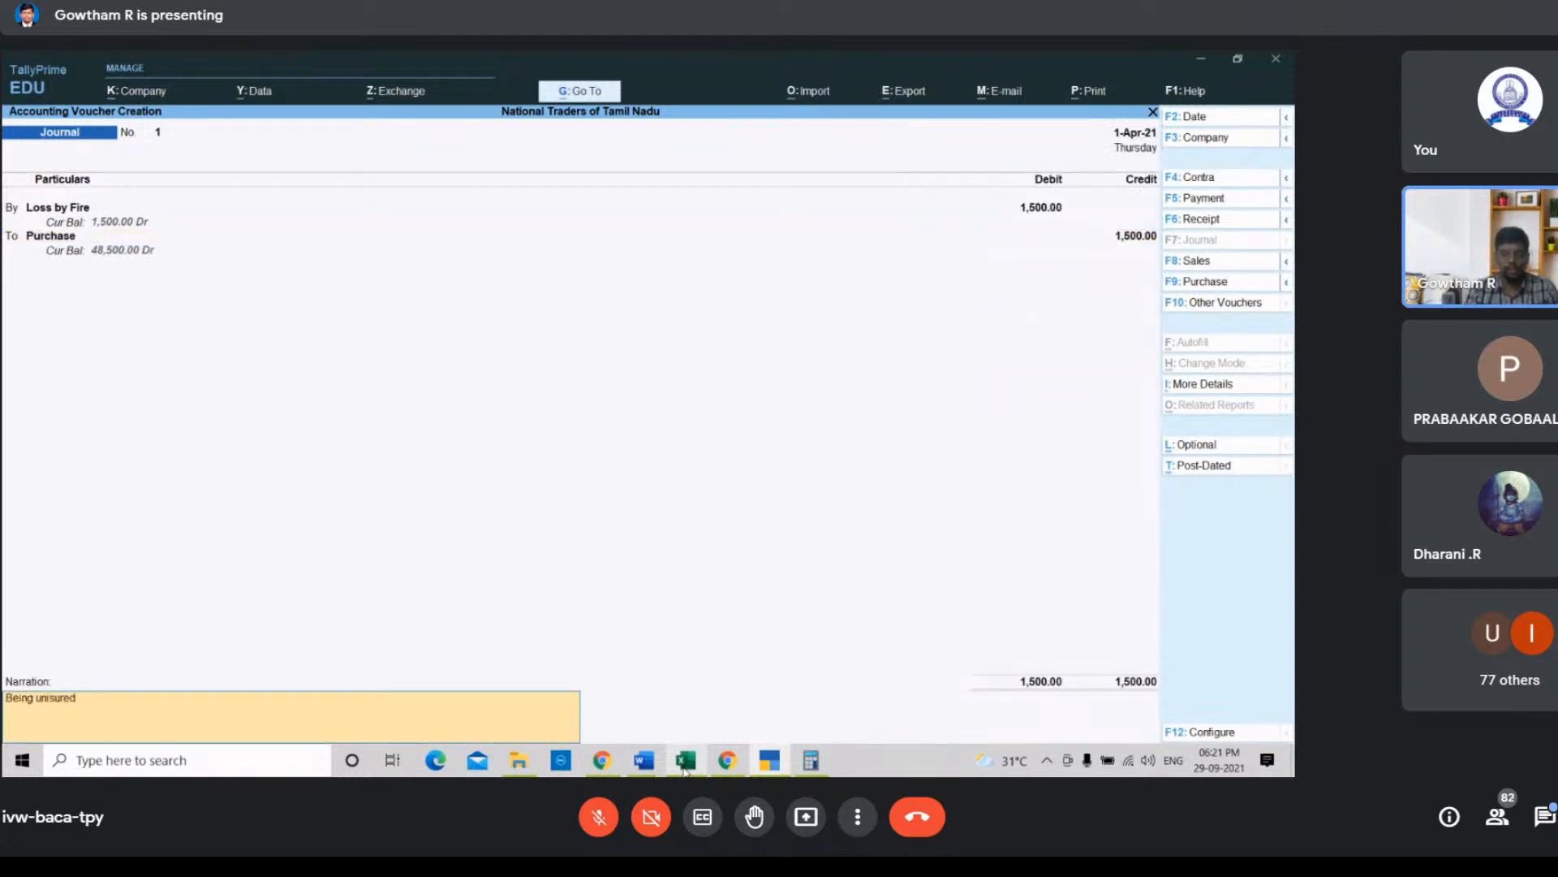
{"action": "type", "text": " goods lost by fire"}
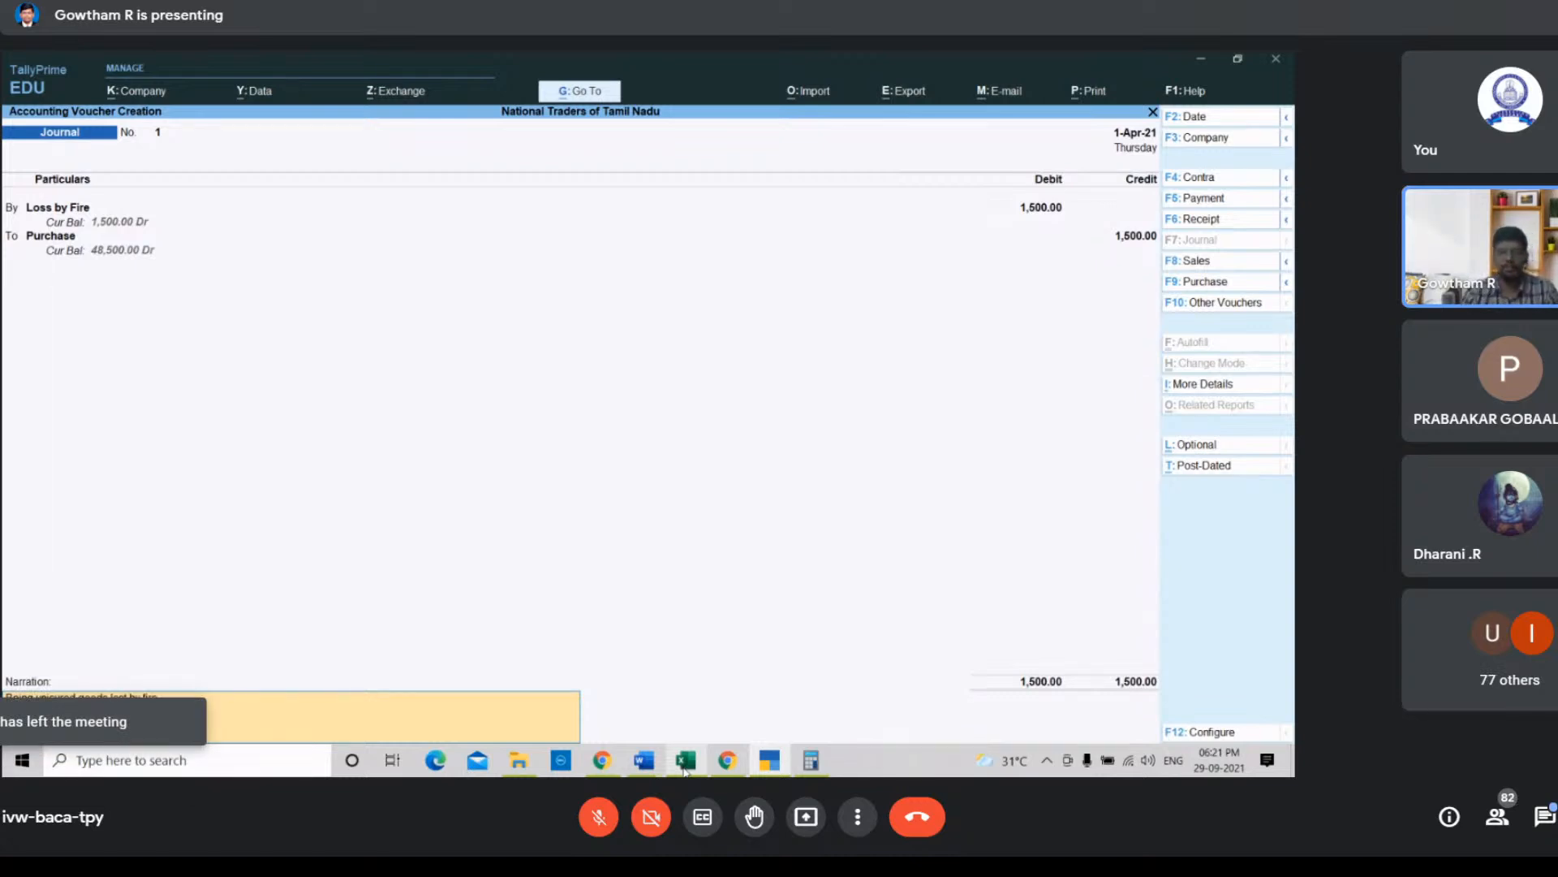
{"action": "key", "text": "Return"}
{"action": "key", "text": "Return"}
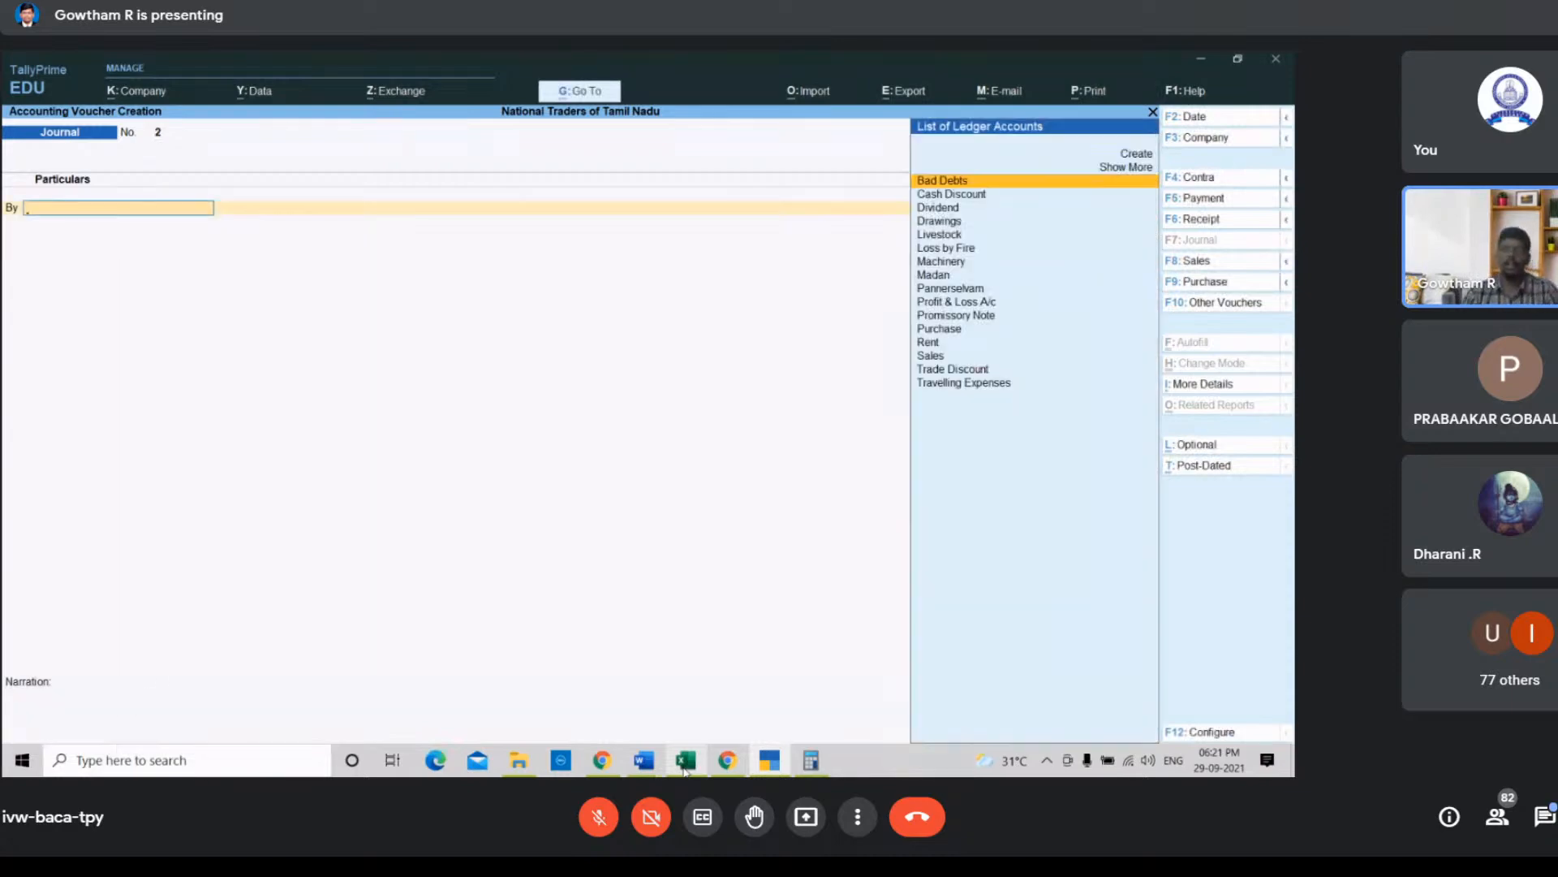
Step: Switch to the spreadsheet and select transaction c about the bad debt
{"action": "left_click", "coordinate": [729, 762]}
{"action": "left_click", "coordinate": [729, 762]}
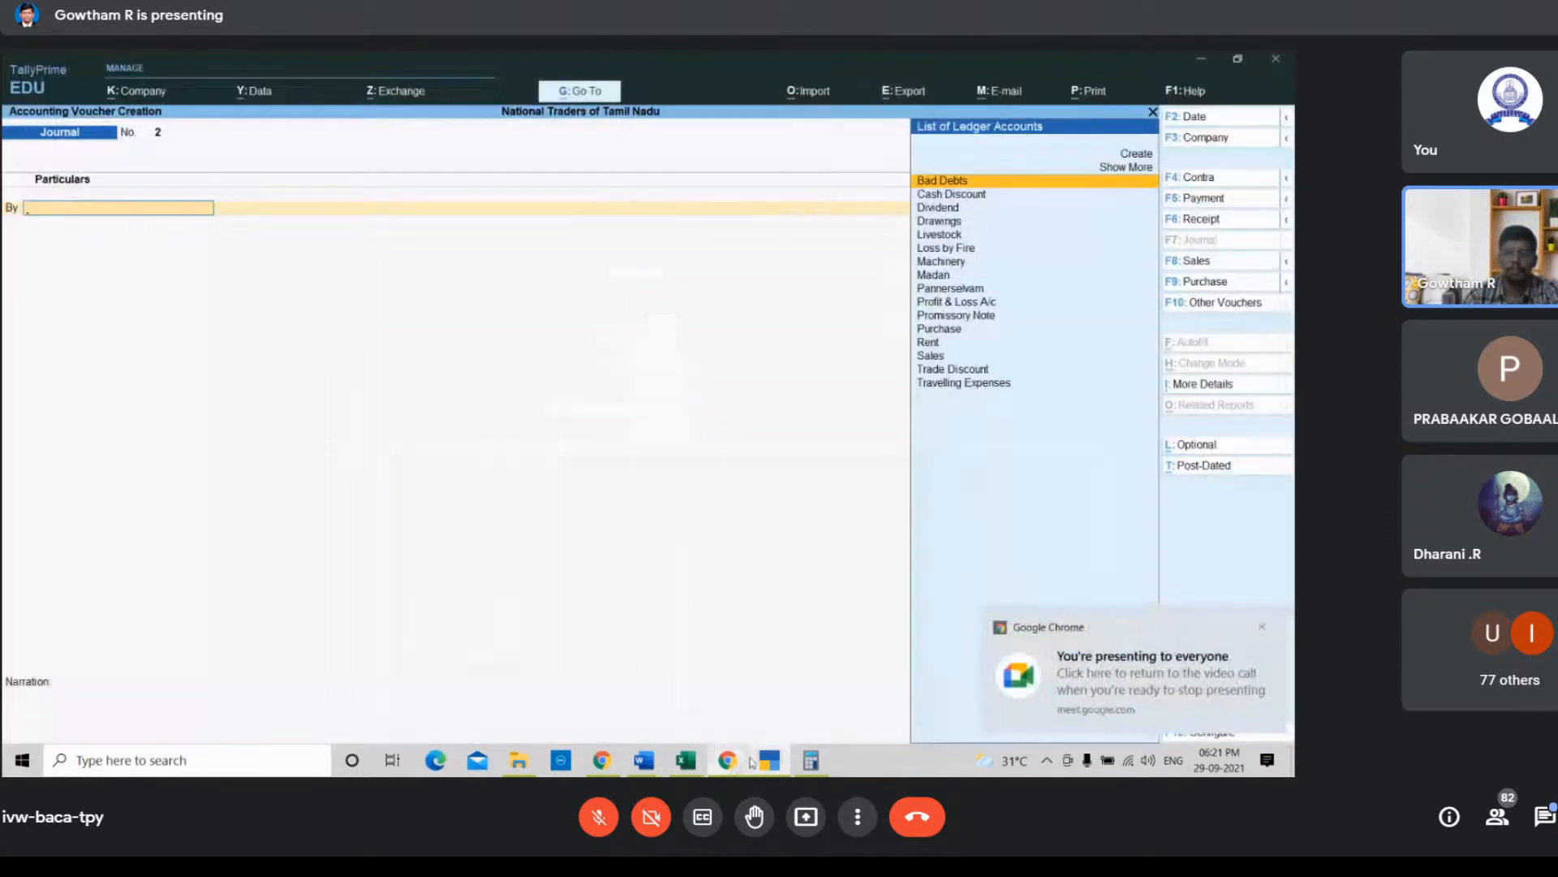
{"action": "left_click", "coordinate": [688, 763]}
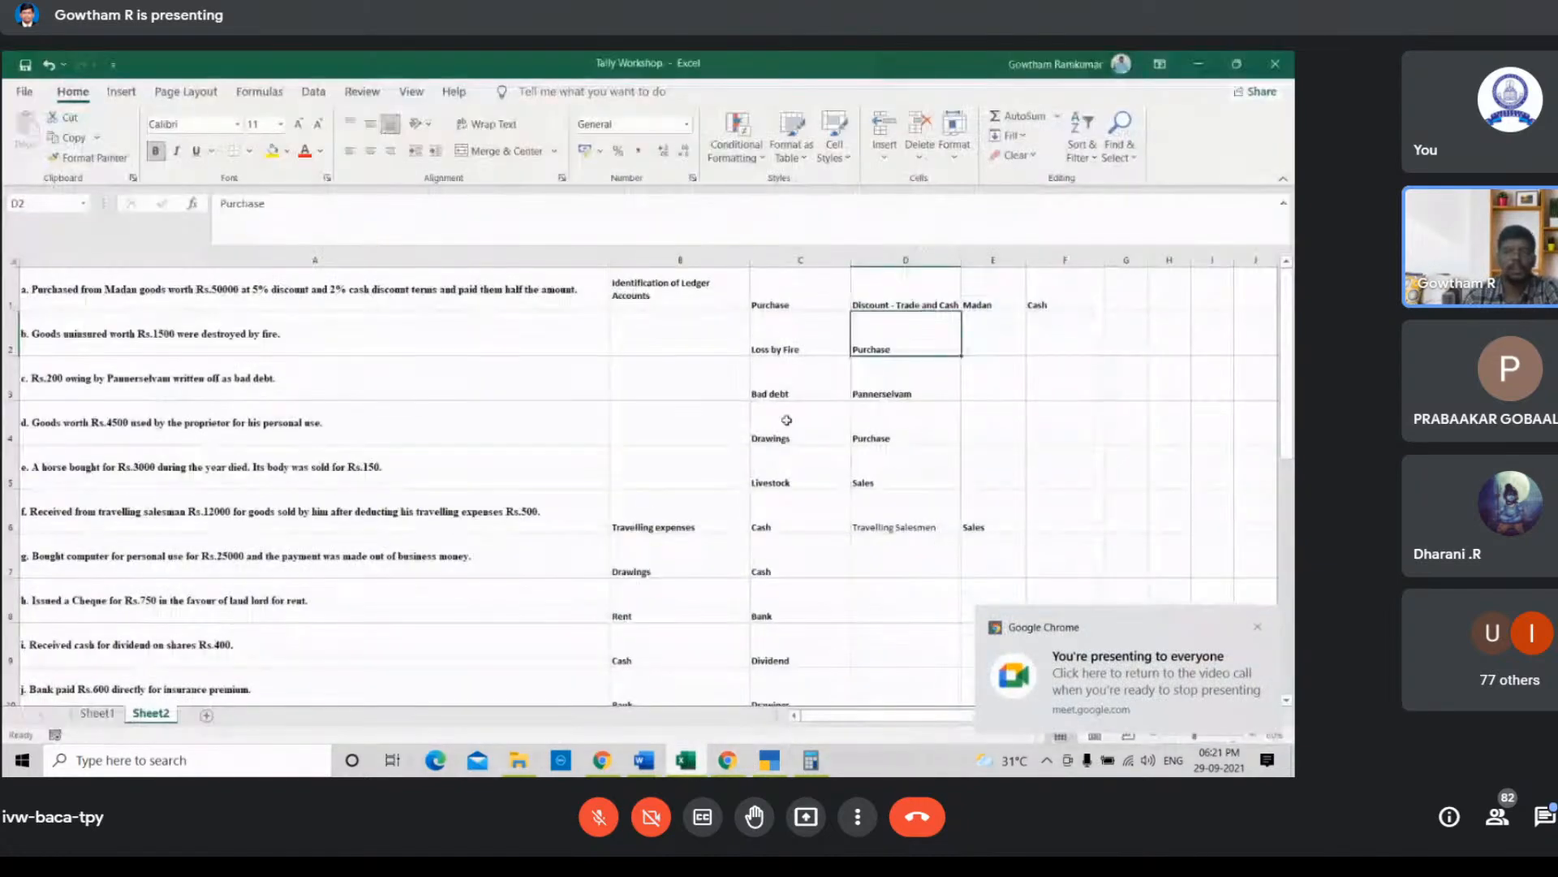
{"action": "left_click", "coordinate": [271, 395]}
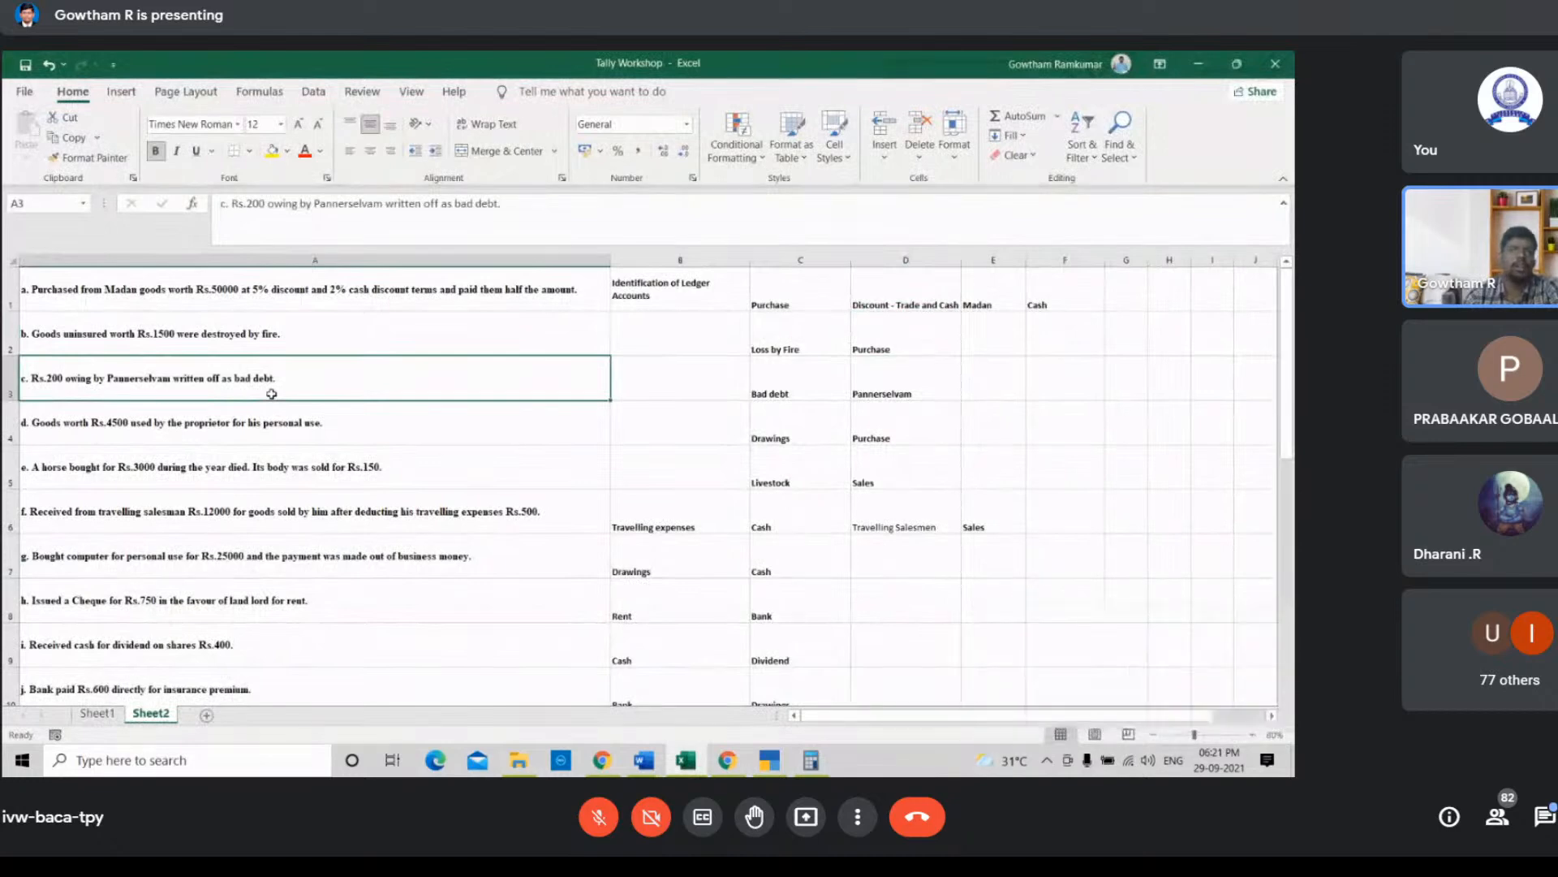
Step: Debit the Bad Debts ledger with 200 in the new journal voucher
{"action": "left_click", "coordinate": [769, 759]}
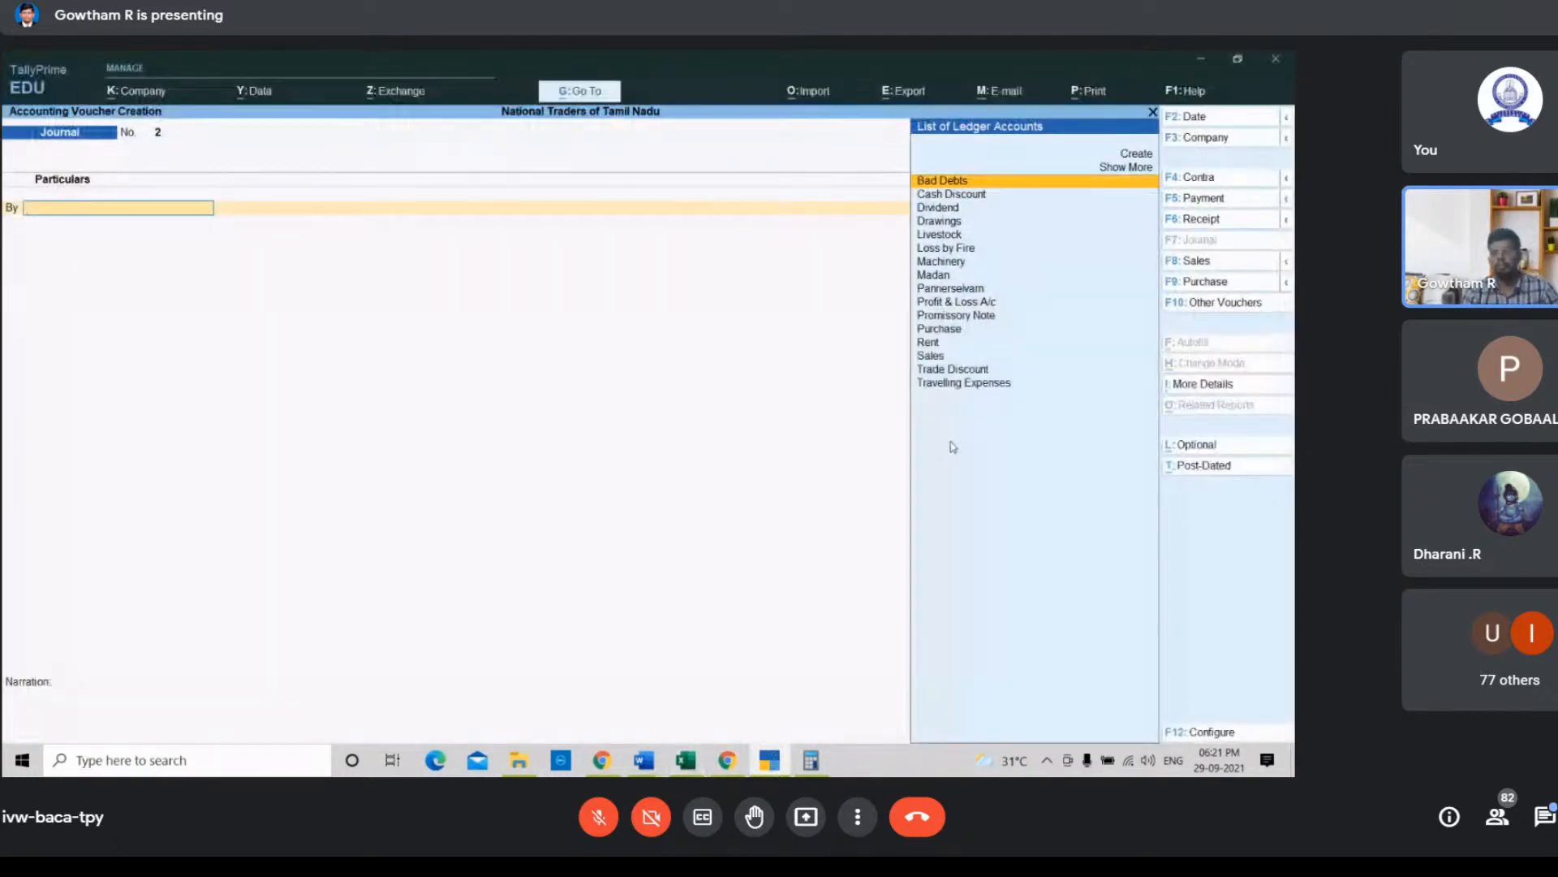
{"action": "key", "text": "Return"}
{"action": "type", "text": "2"}
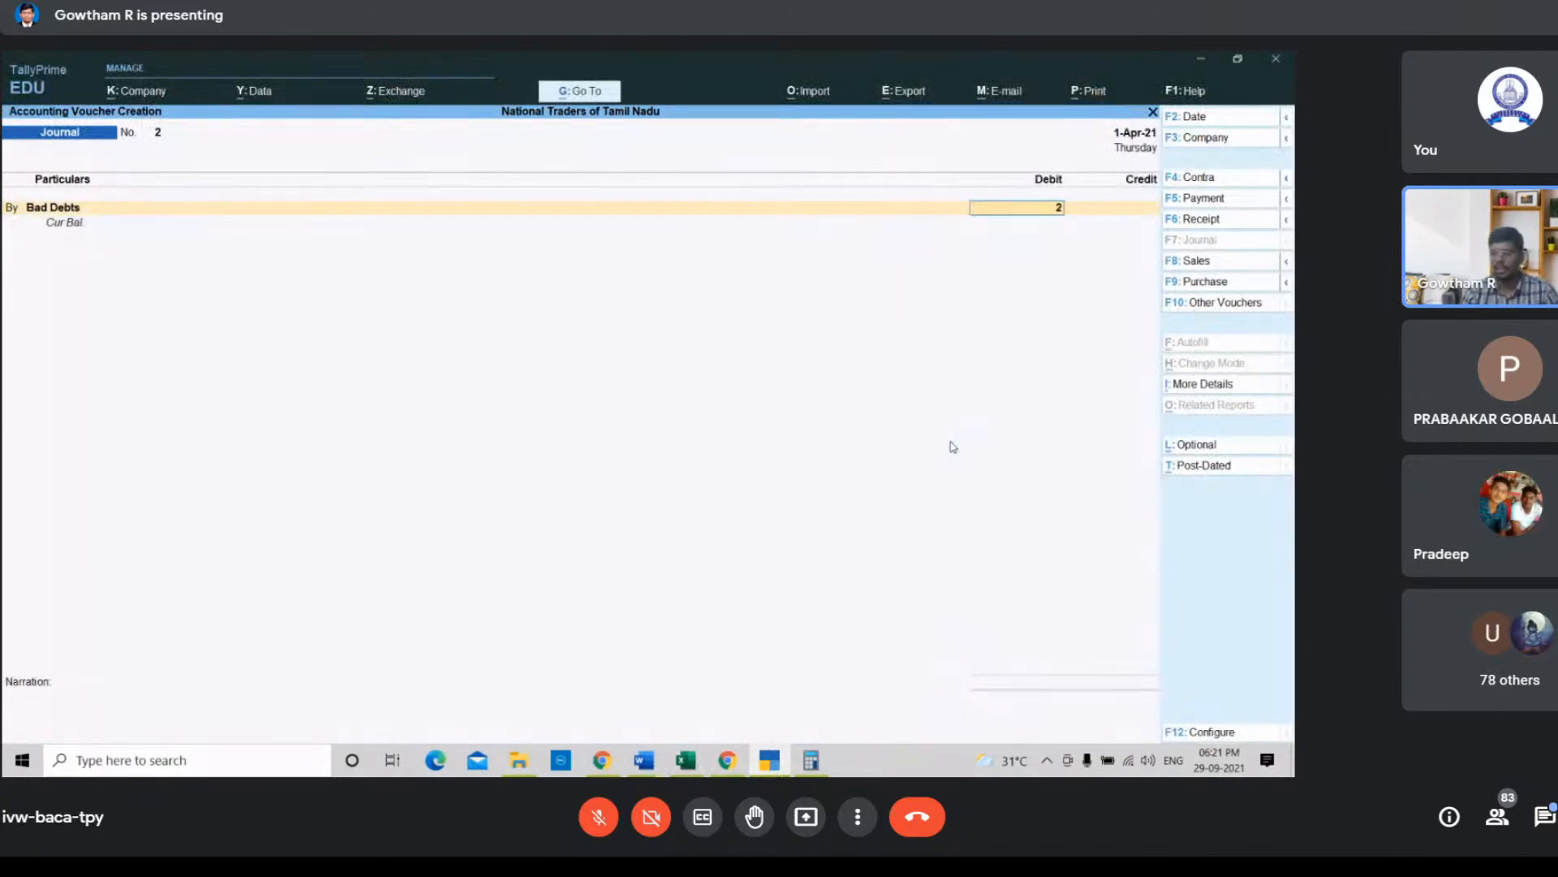
{"action": "type", "text": "00"}
{"action": "key", "text": "Return"}
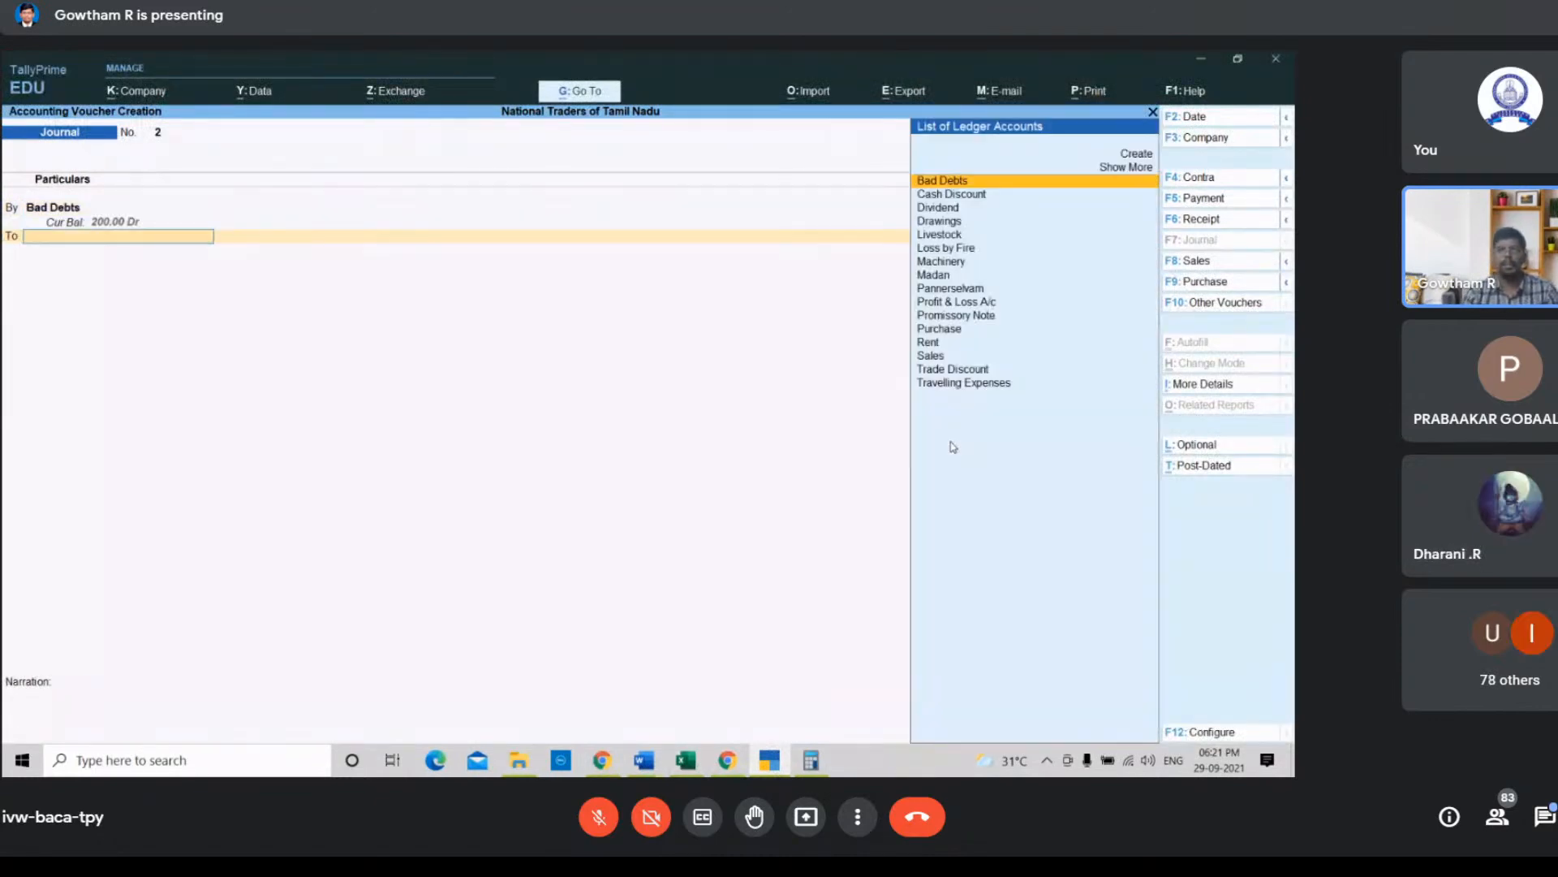
Step: Credit the Pannerselvam ledger with the matching 200 amount
{"action": "key", "text": "Down"}
{"action": "key", "text": "Down"}
{"action": "key", "text": "Down"}
{"action": "key", "text": "Down"}
{"action": "key", "text": "Down"}
{"action": "key", "text": "Down"}
{"action": "key", "text": "Down"}
{"action": "key", "text": "Down"}
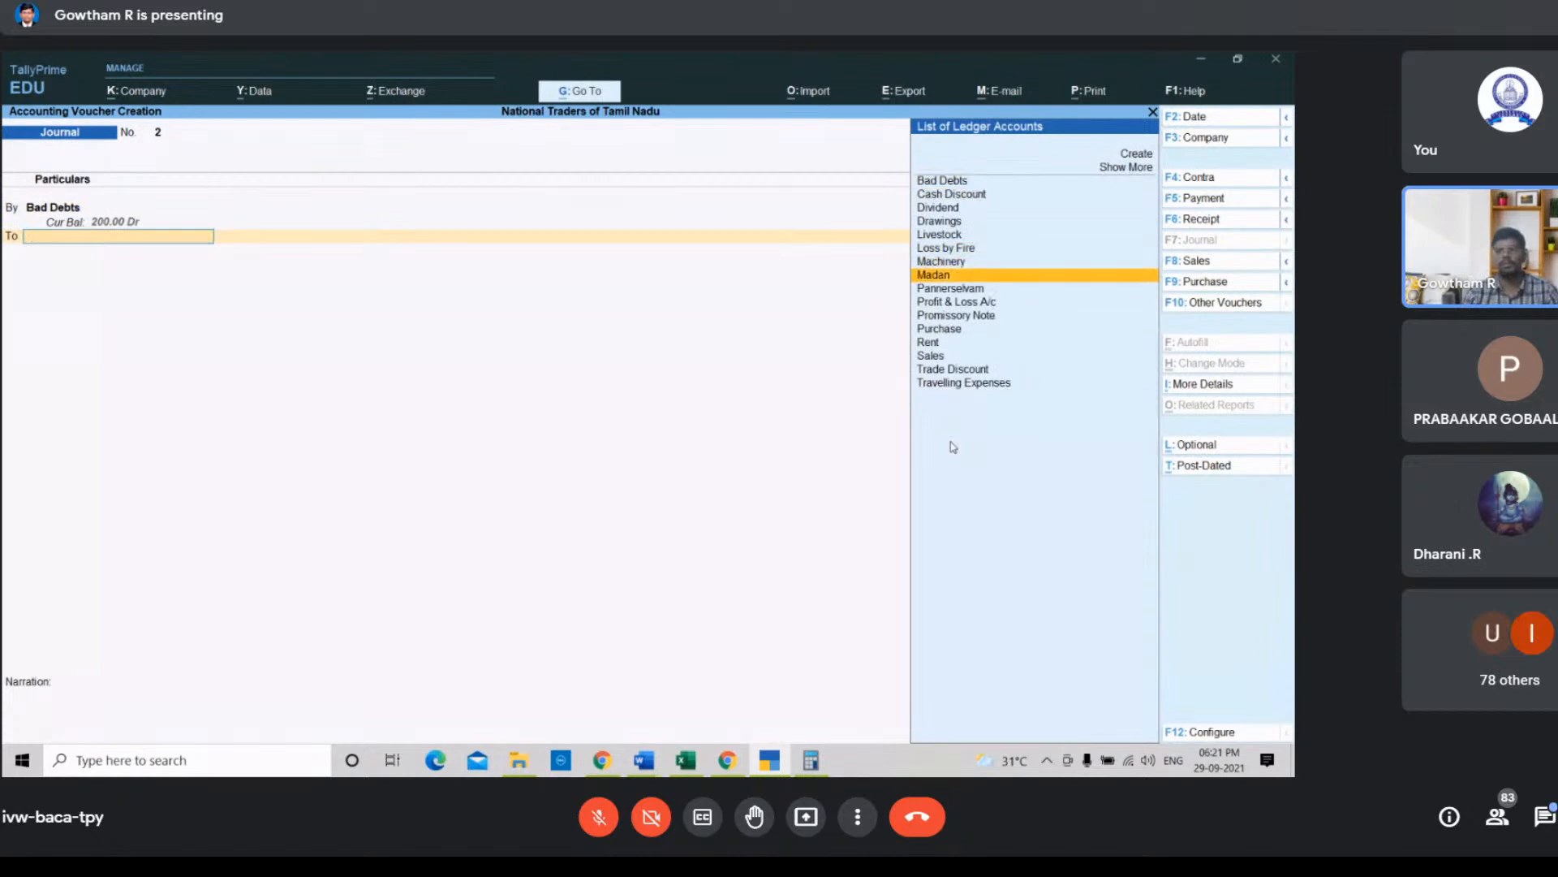
{"action": "key", "text": "Return"}
{"action": "key", "text": "Return"}
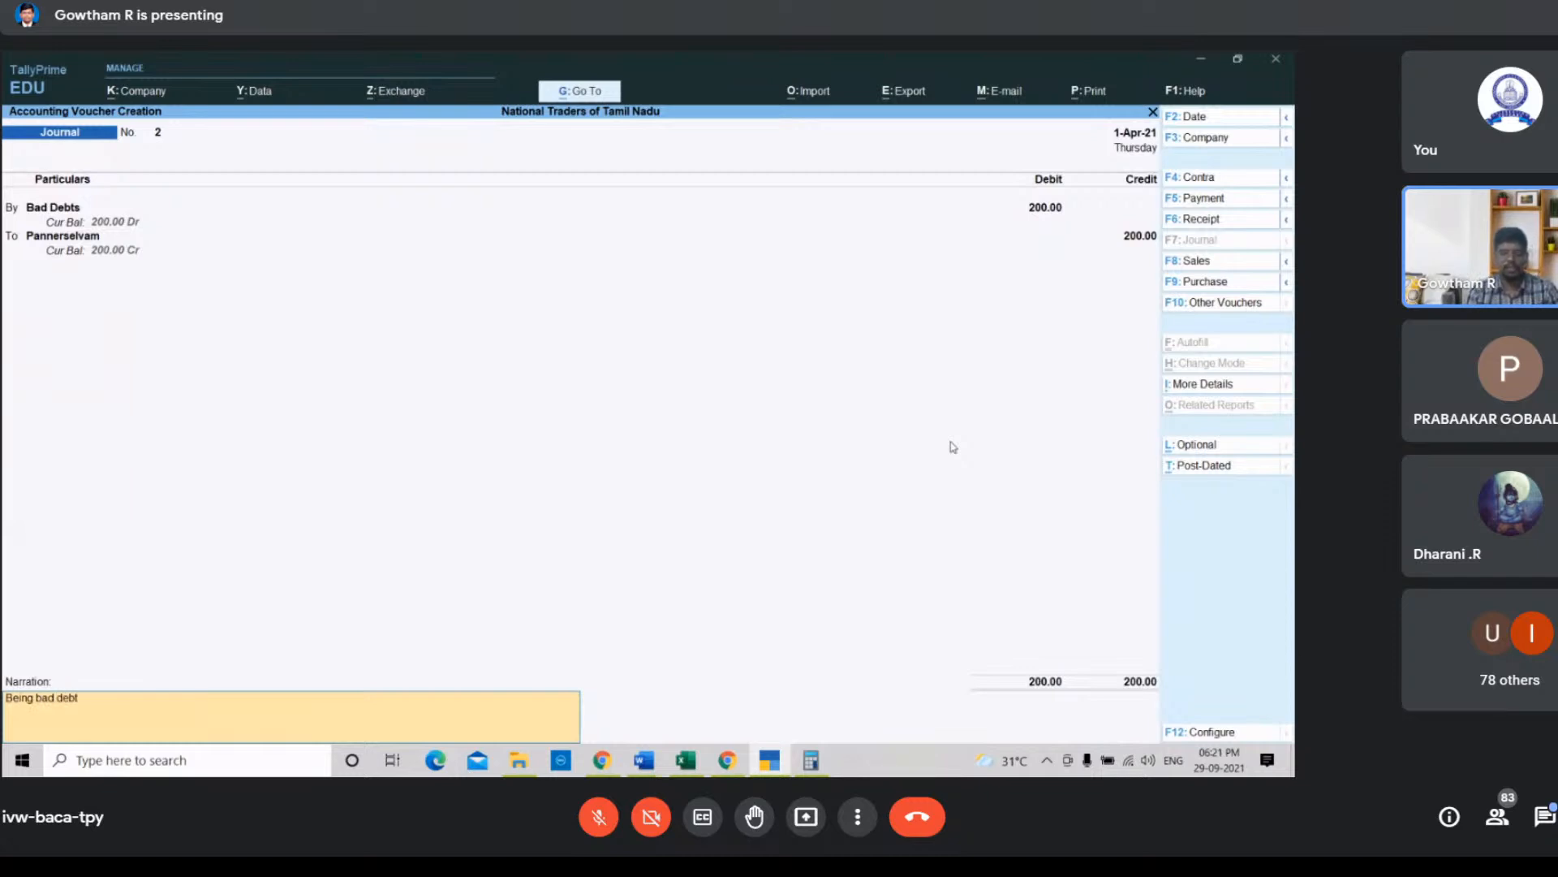
Step: Enter the narration "Being bad debts of pannerselvam written off" and save the journal voucher
{"action": "type", "text": "Being bad debts of pann"}
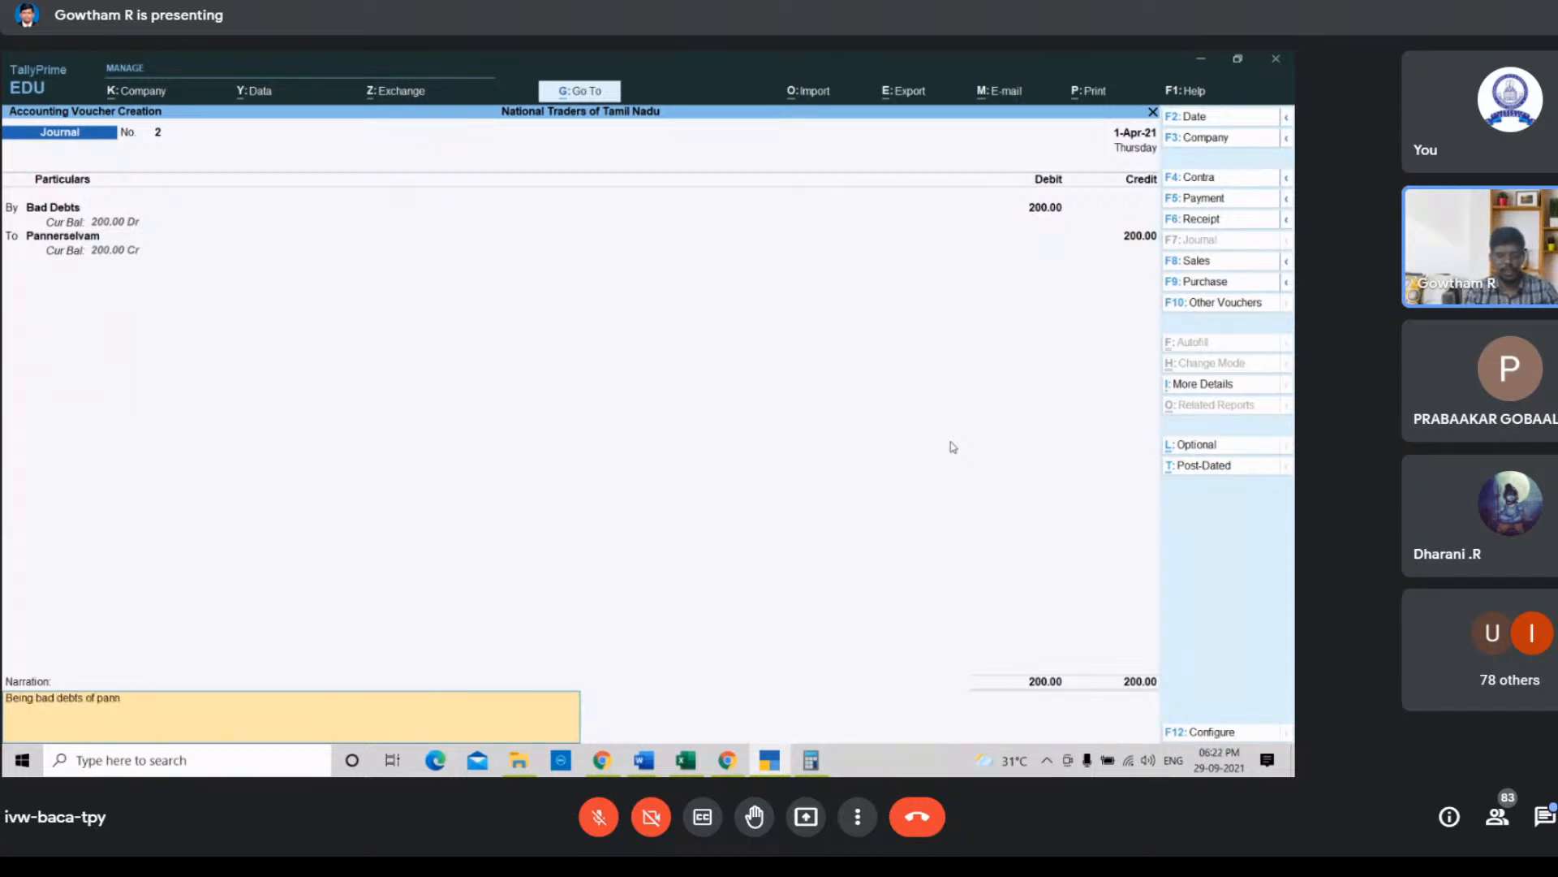
{"action": "type", "text": "erselvam wr"}
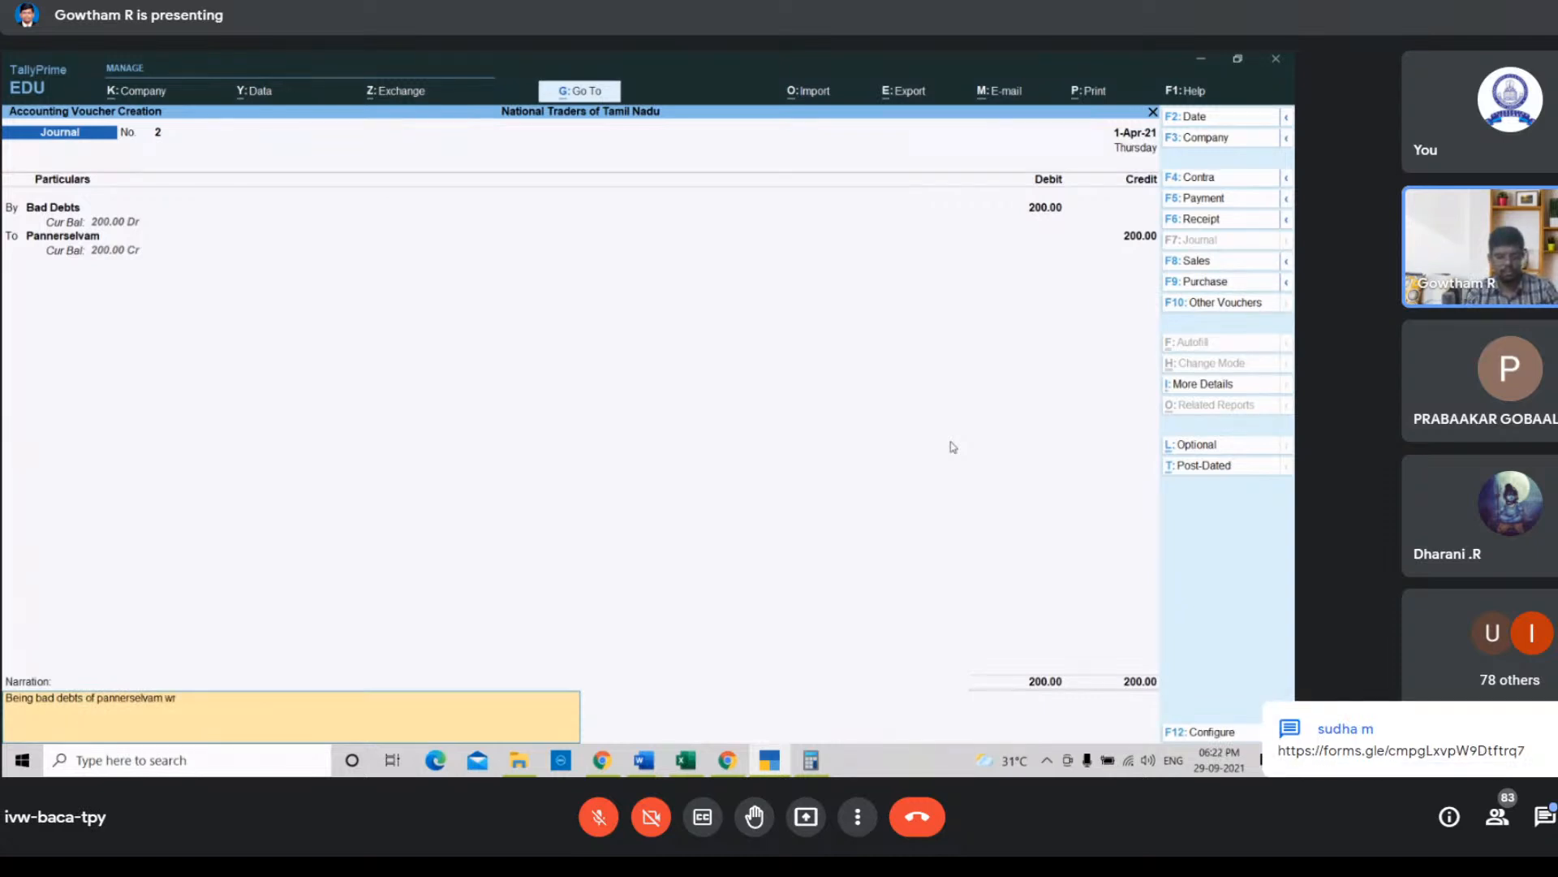
{"action": "type", "text": "itten off"}
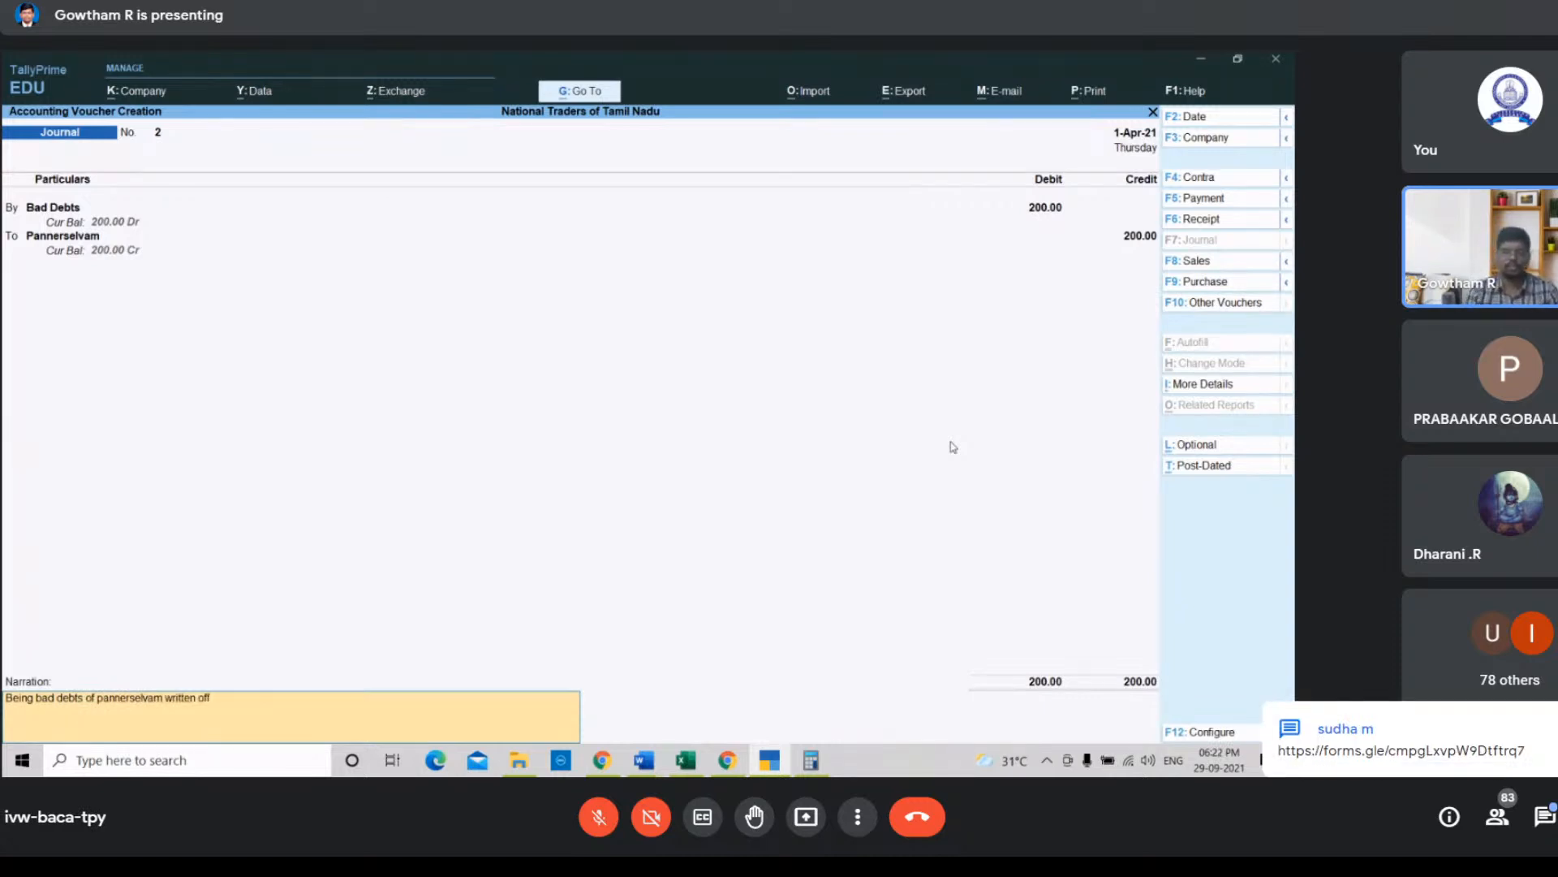
{"action": "key", "text": "Return"}
{"action": "key", "text": "Return"}
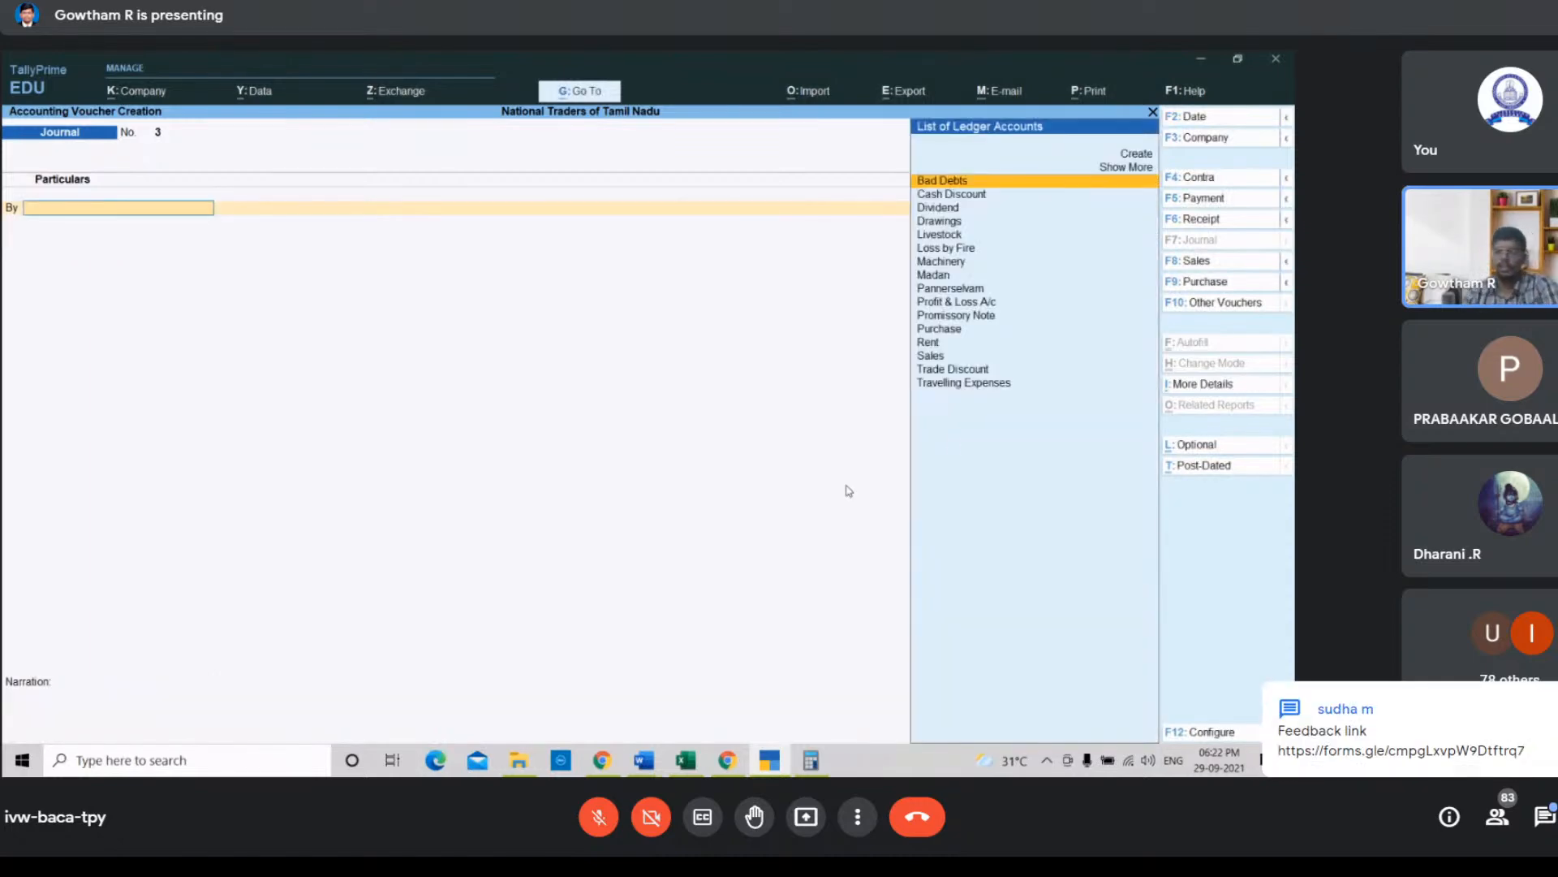
Step: Switch to the spreadsheet and select transaction d about goods used for personal use
{"action": "left_click", "coordinate": [728, 763]}
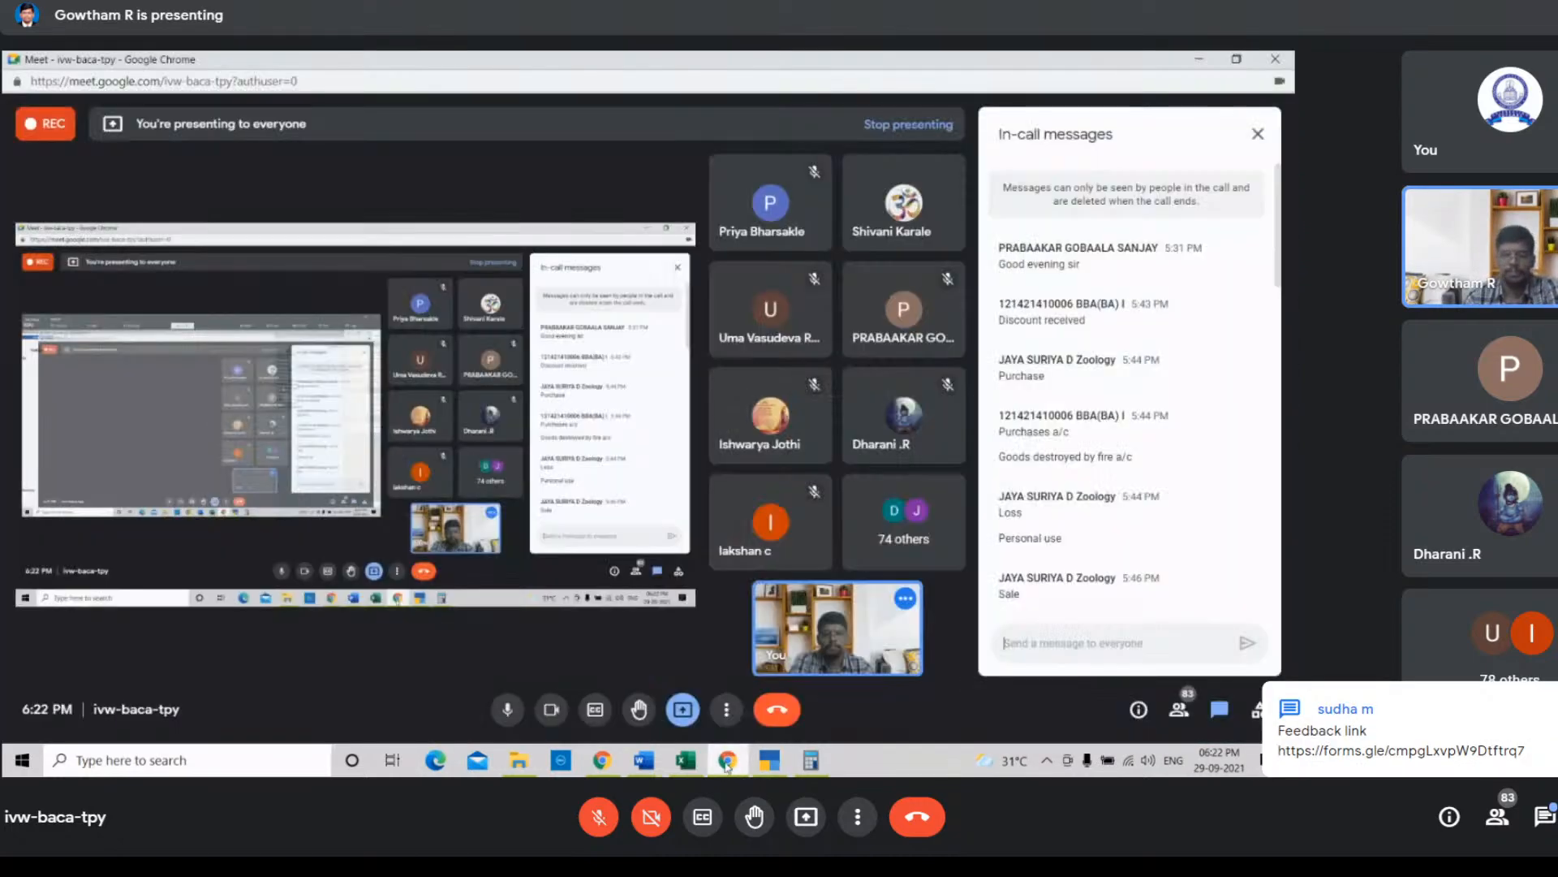
{"action": "left_click", "coordinate": [728, 763]}
{"action": "left_click", "coordinate": [686, 760]}
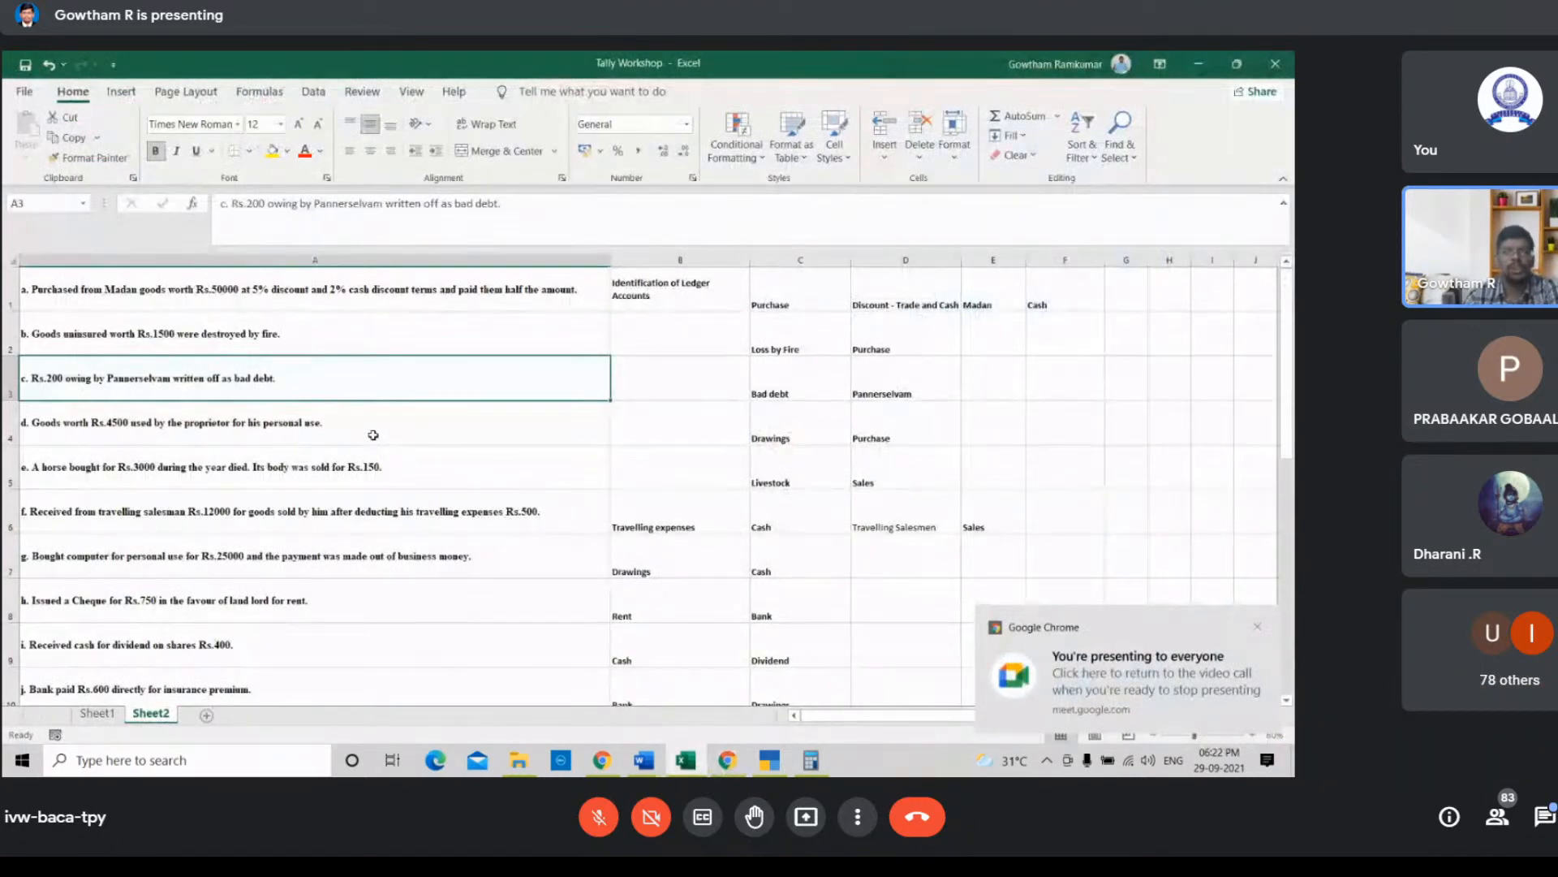
{"action": "left_click", "coordinate": [374, 435]}
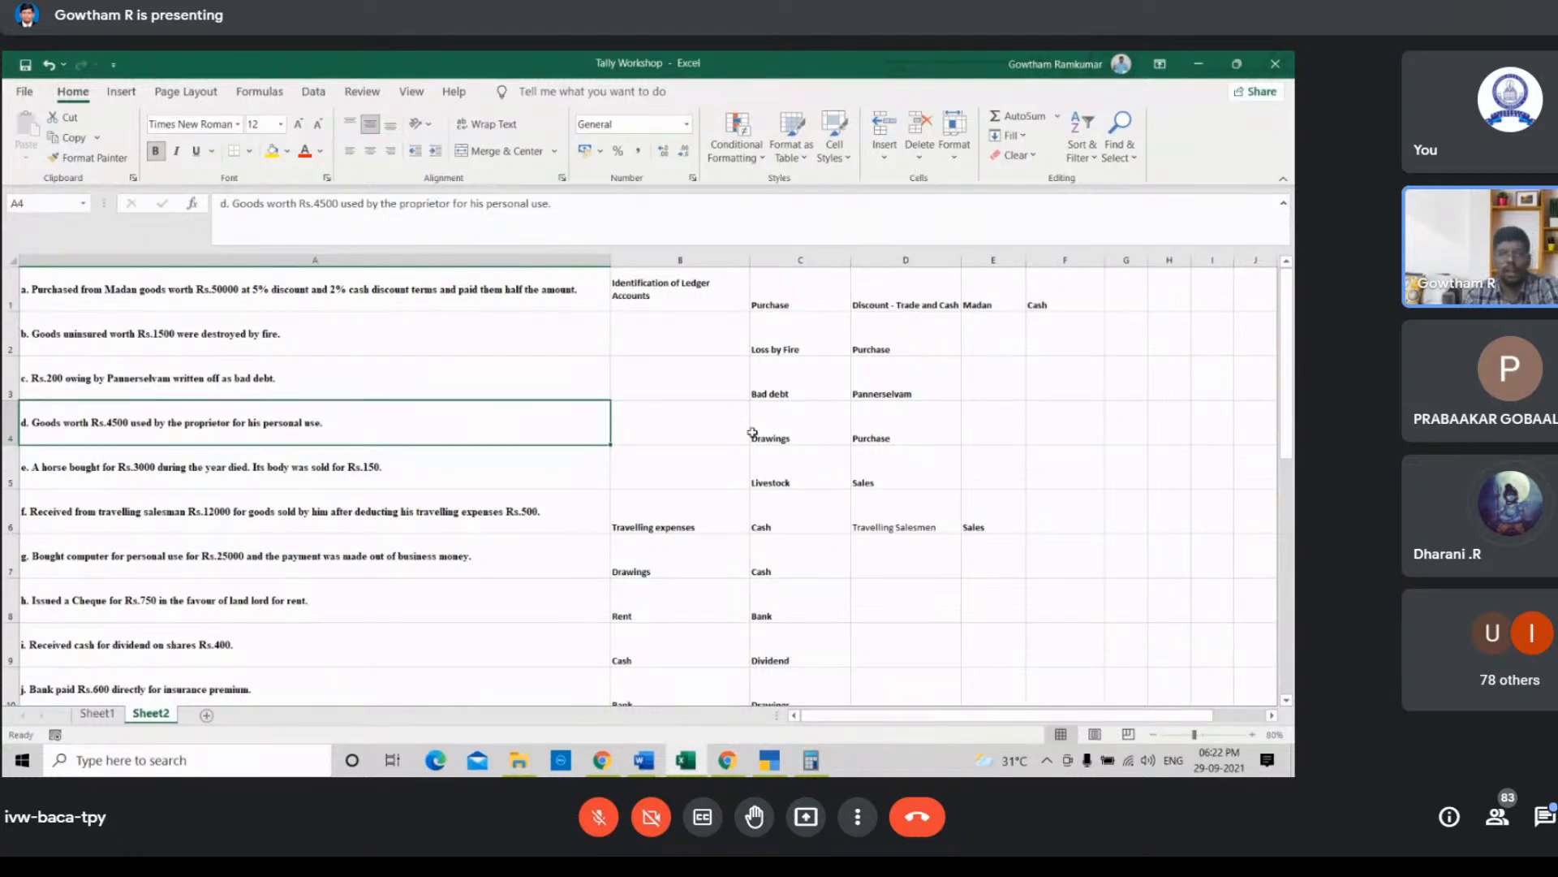
Step: Debit the Drawings ledger with 4500 in the next journal voucher
{"action": "left_click", "coordinate": [770, 763]}
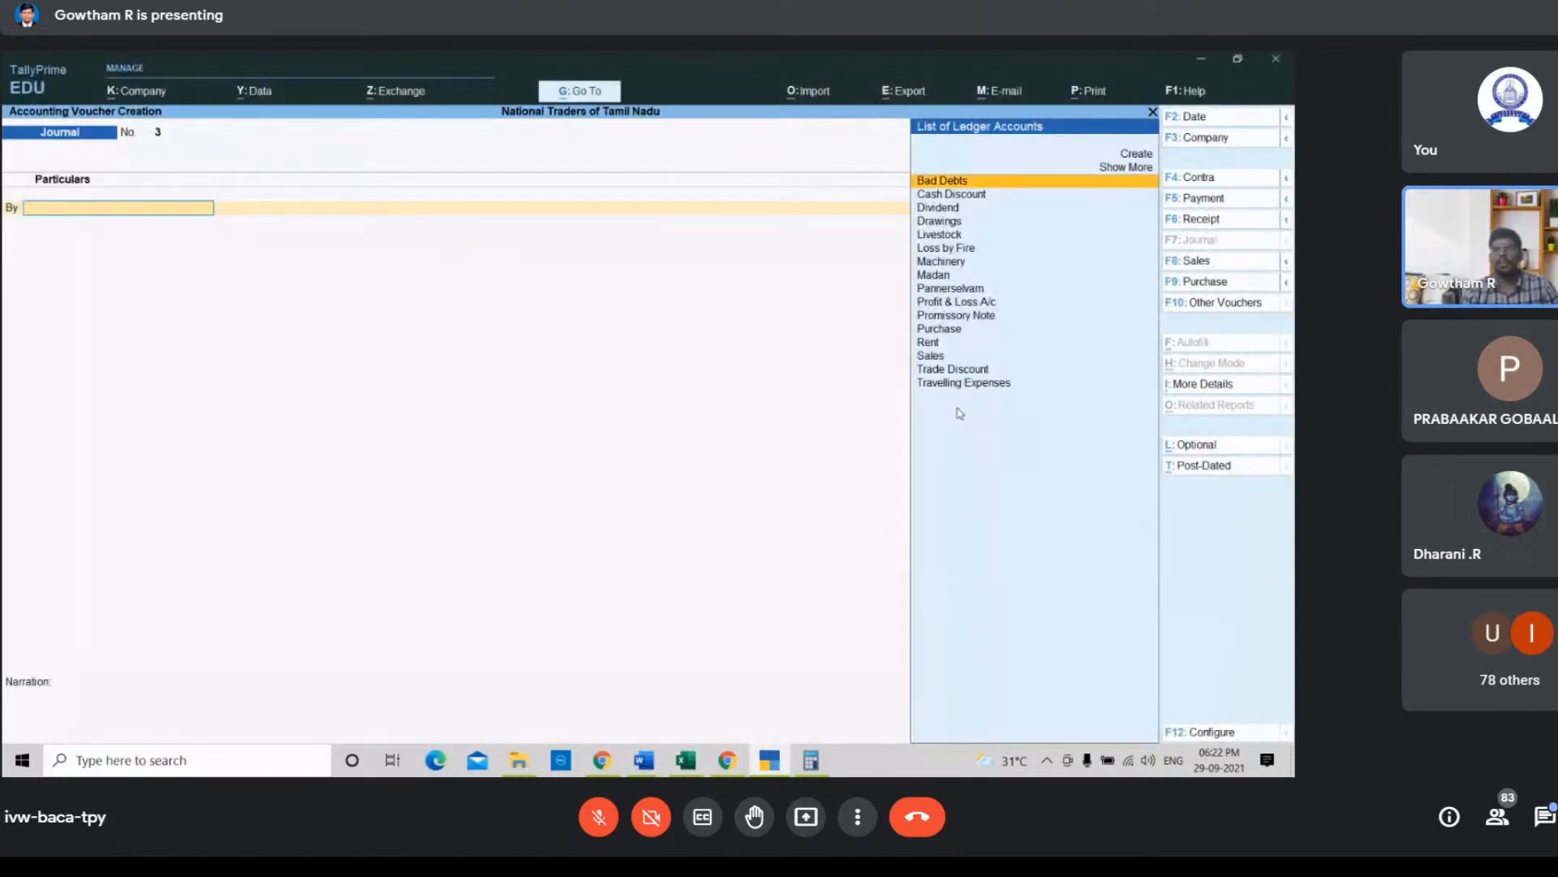
{"action": "key", "text": "Down"}
{"action": "key", "text": "Down"}
{"action": "key", "text": "Down"}
{"action": "key", "text": "Return"}
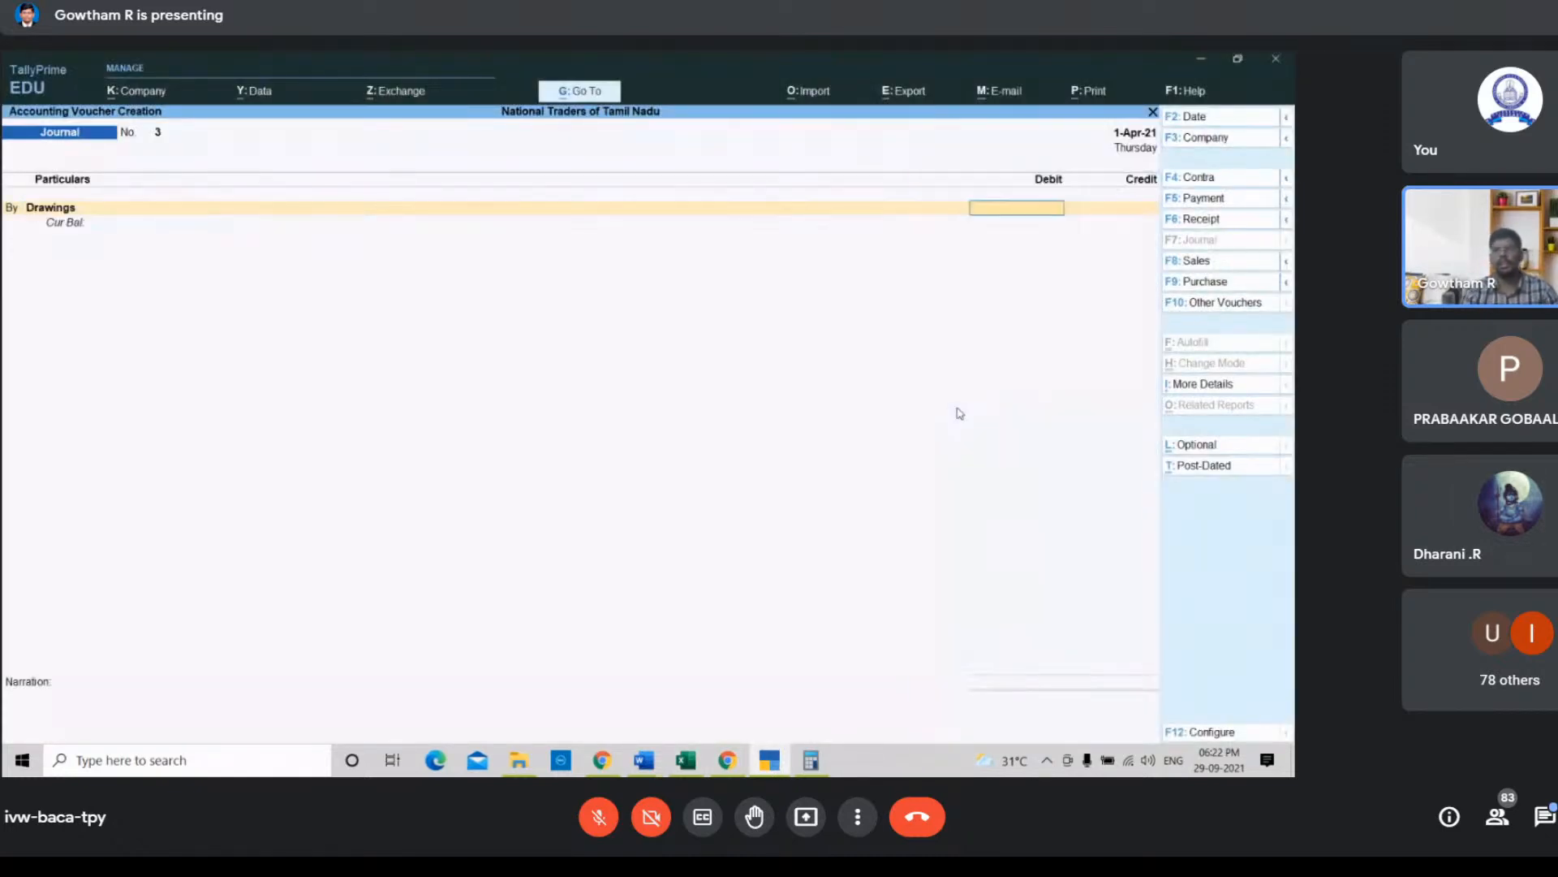
{"action": "left_click", "coordinate": [728, 763]}
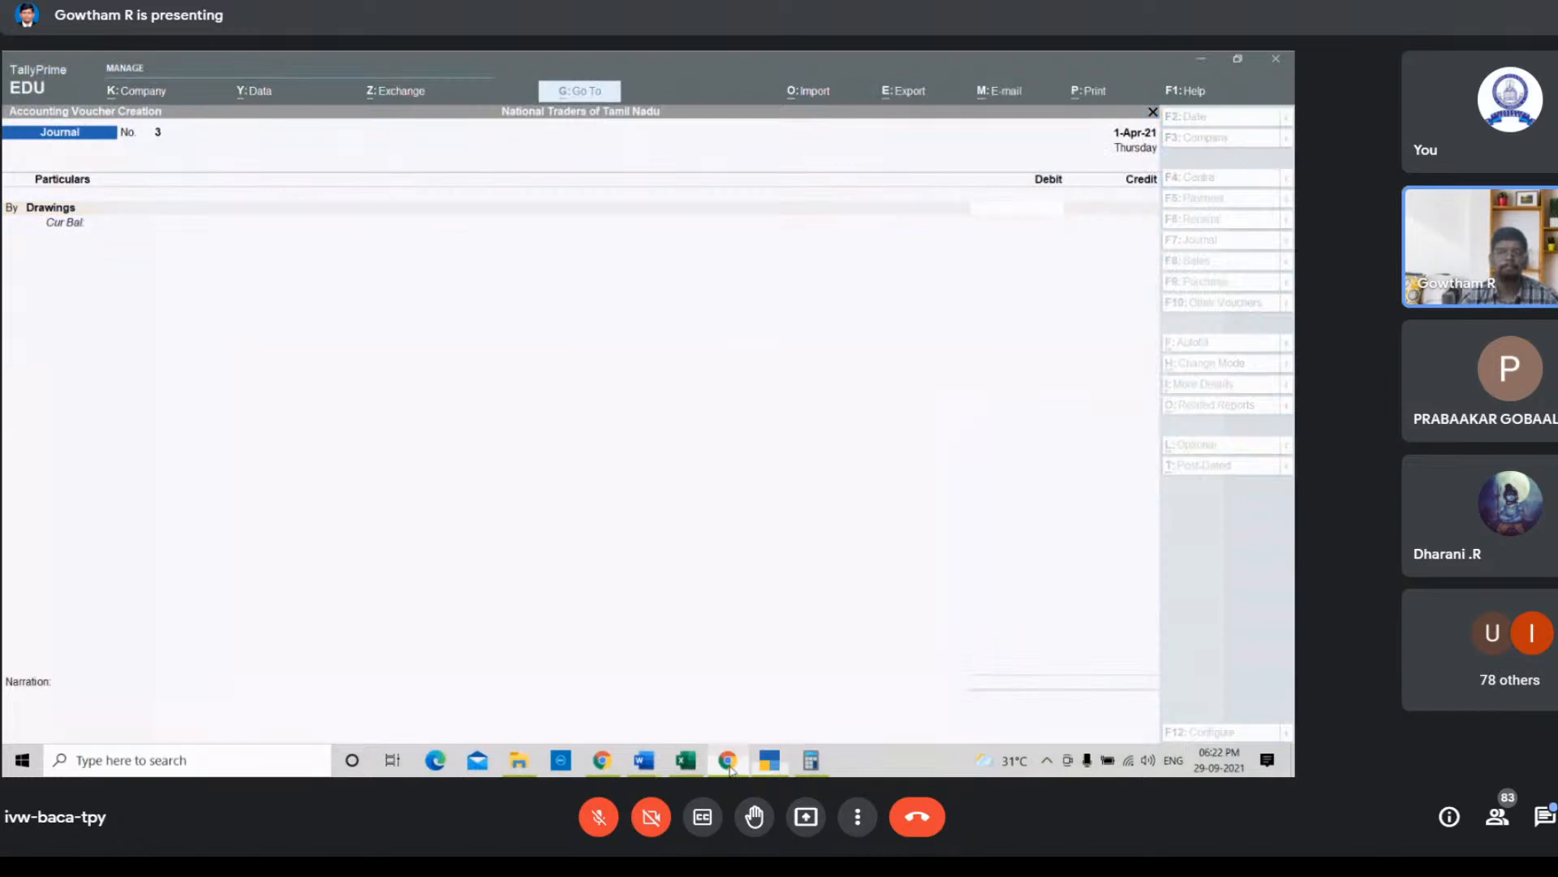
{"action": "left_click", "coordinate": [730, 767]}
{"action": "left_click", "coordinate": [699, 766]}
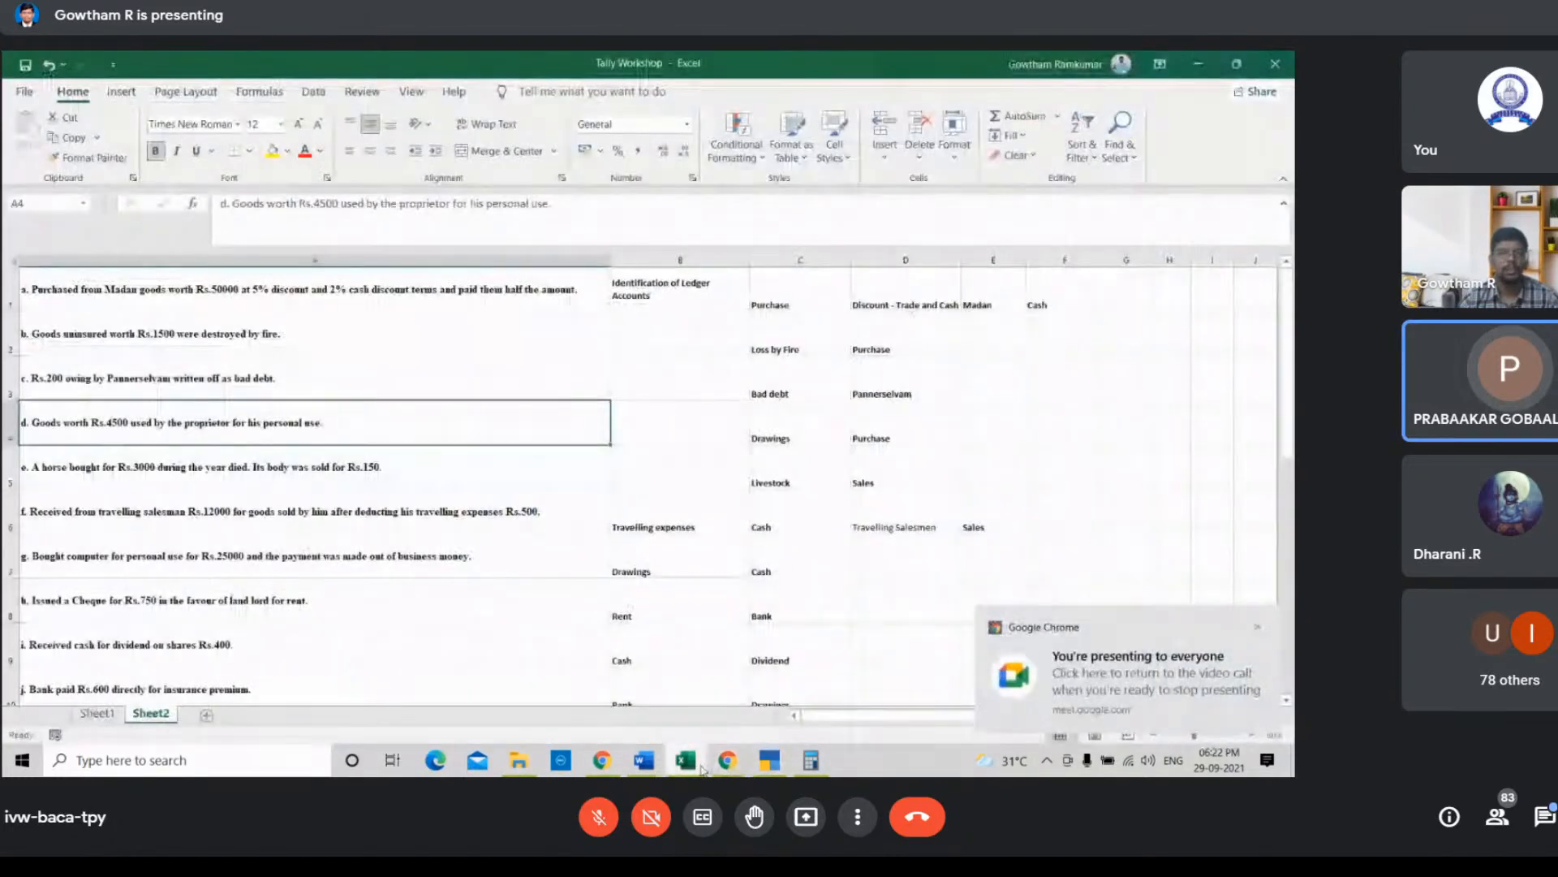
{"action": "left_click", "coordinate": [699, 767]}
{"action": "type", "text": "45"}
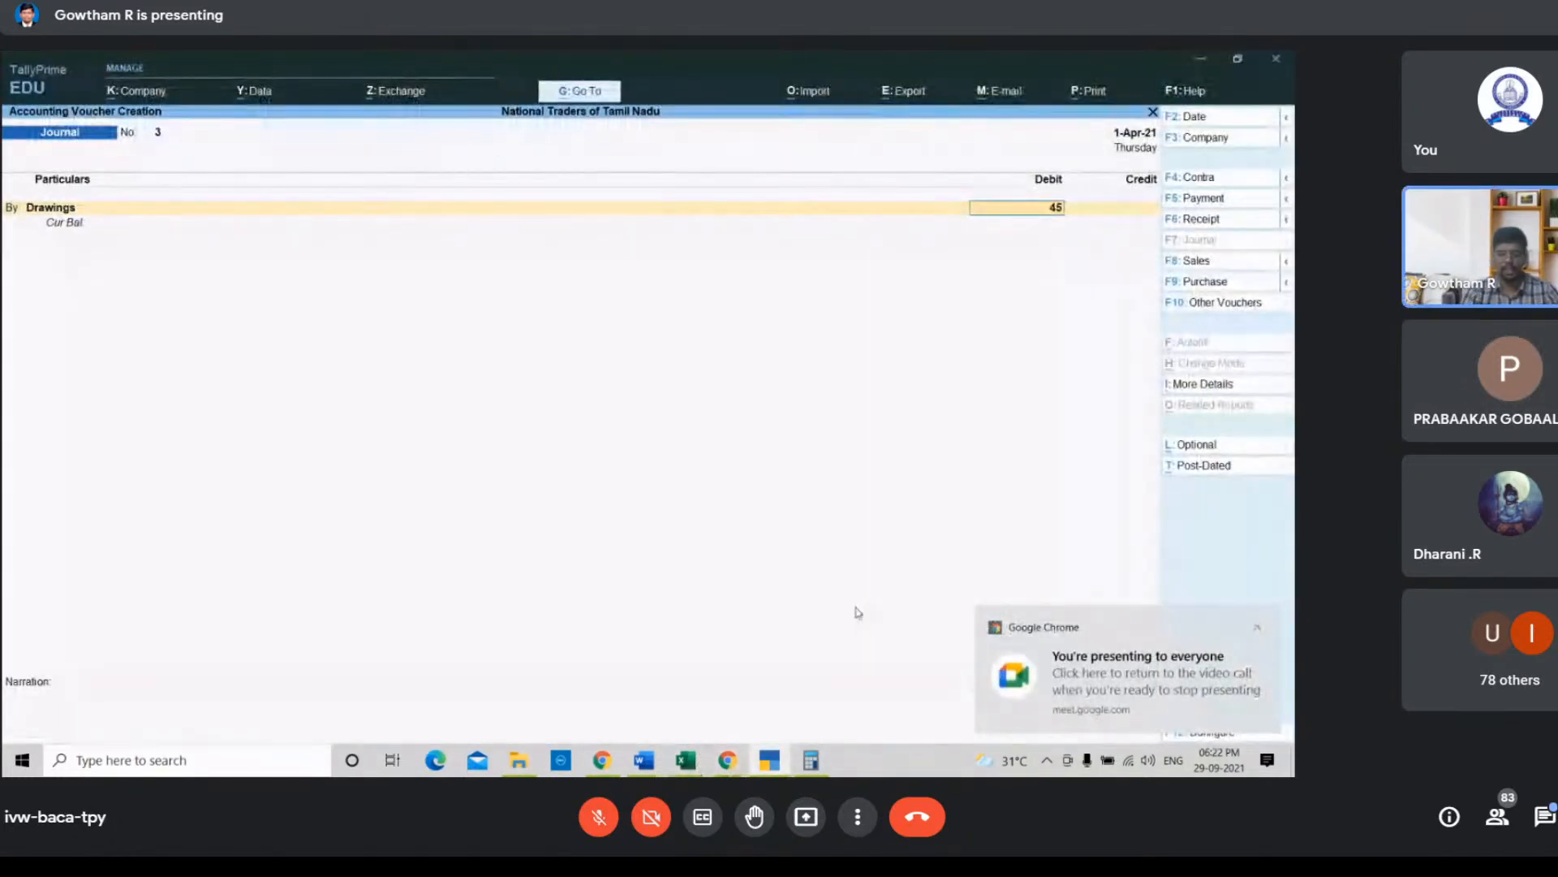
{"action": "type", "text": "00"}
{"action": "key", "text": "Return"}
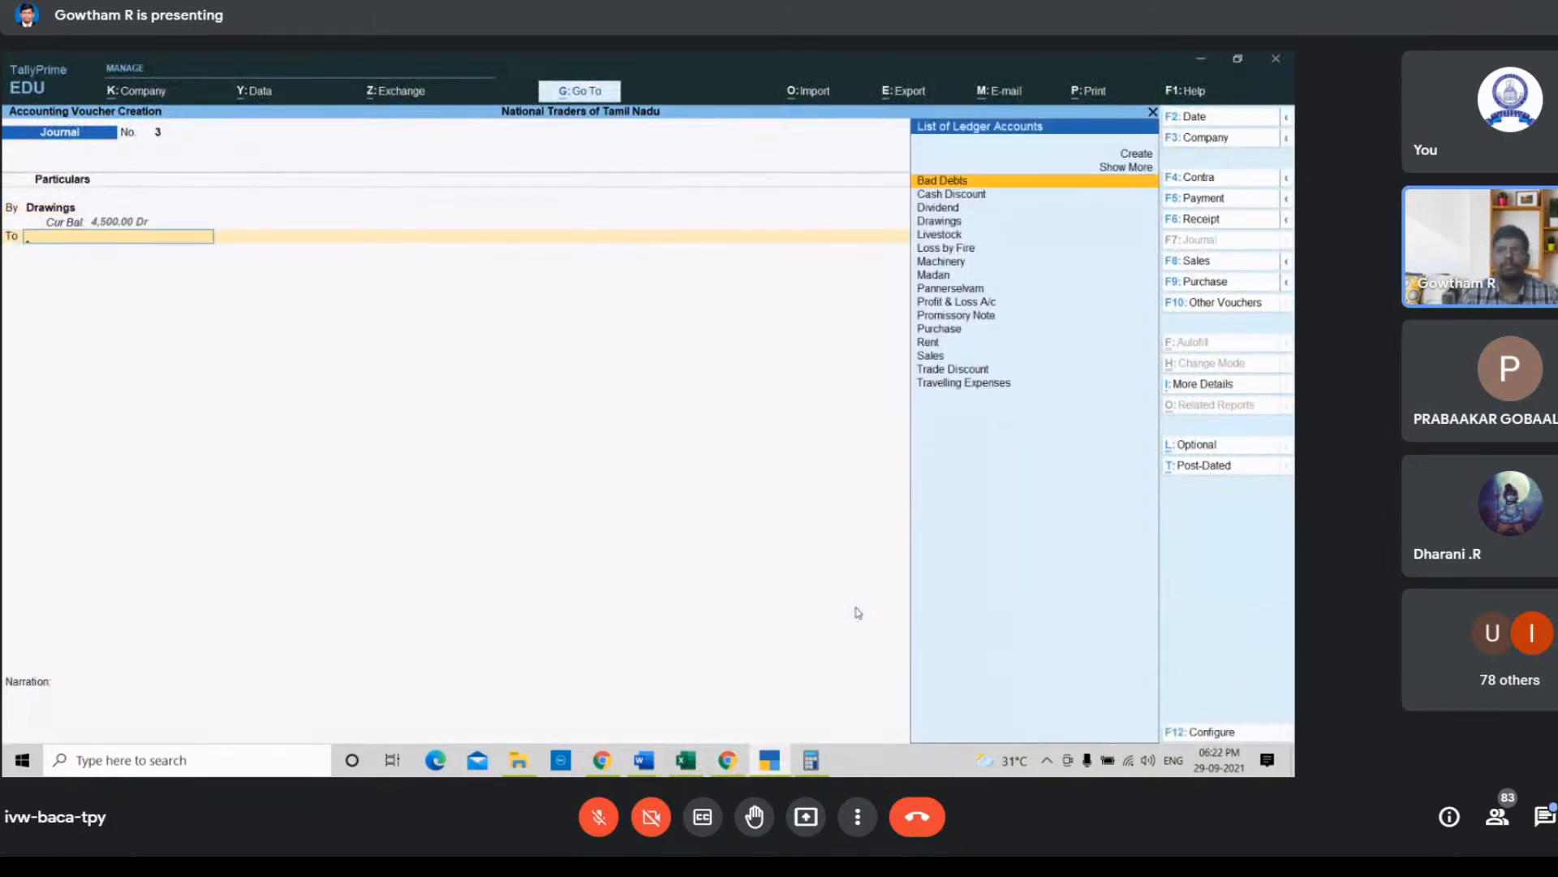
Step: Credit the Purchase ledger with the matching 4,500 amount
{"action": "key", "text": "Down"}
{"action": "key", "text": "Down"}
{"action": "key", "text": "Down"}
{"action": "key", "text": "Down"}
{"action": "key", "text": "Down"}
{"action": "key", "text": "Down"}
{"action": "key", "text": "Down"}
{"action": "key", "text": "Down"}
{"action": "key", "text": "Down"}
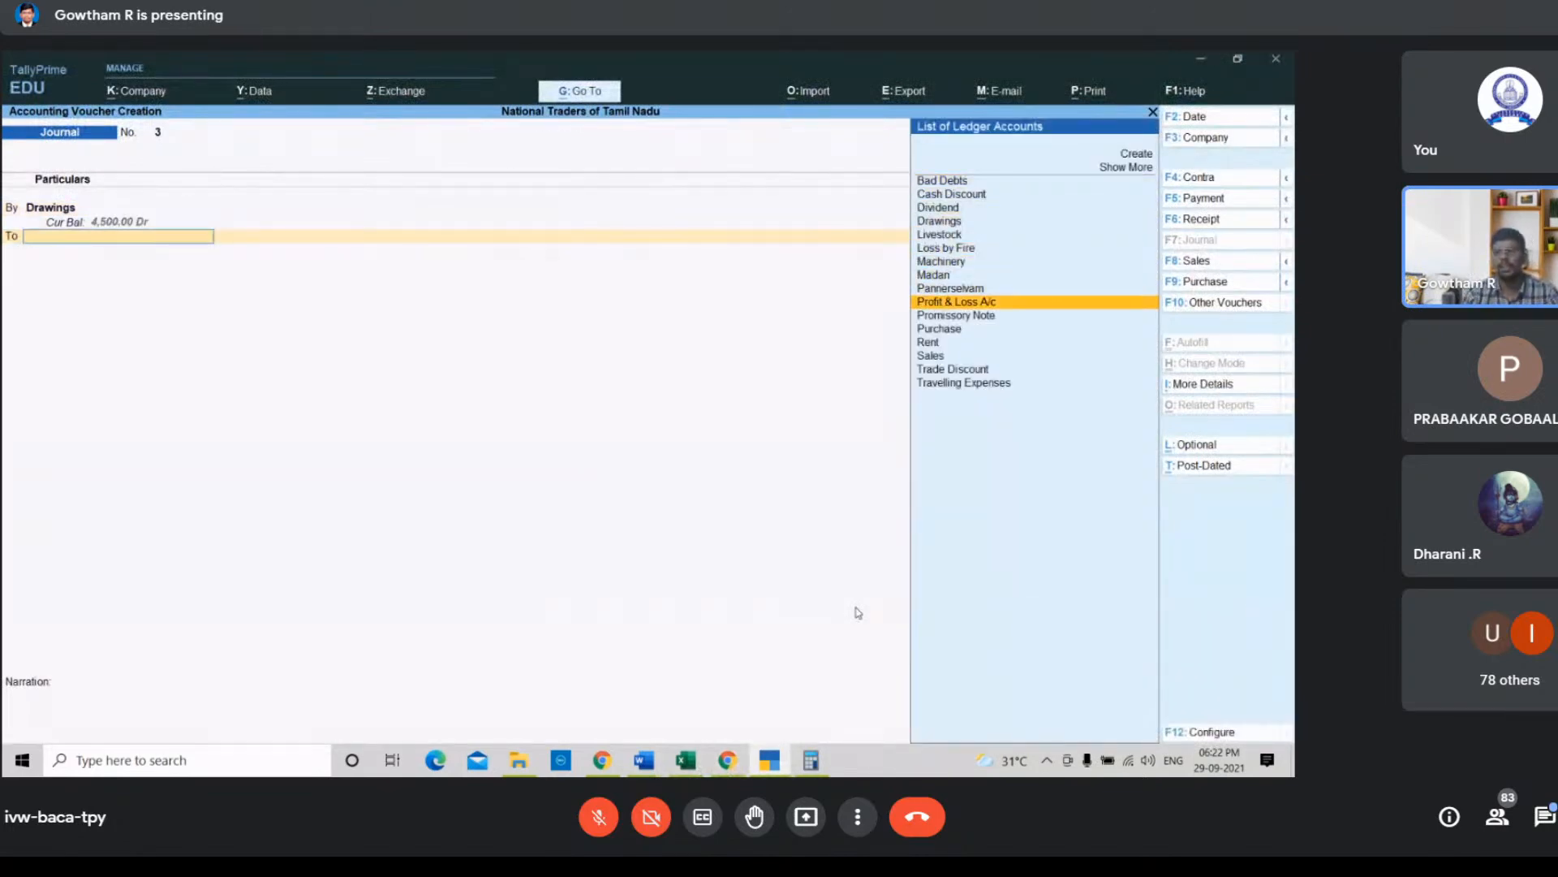
{"action": "key", "text": "Down"}
{"action": "key", "text": "Down"}
{"action": "key", "text": "Return"}
{"action": "key", "text": "Return"}
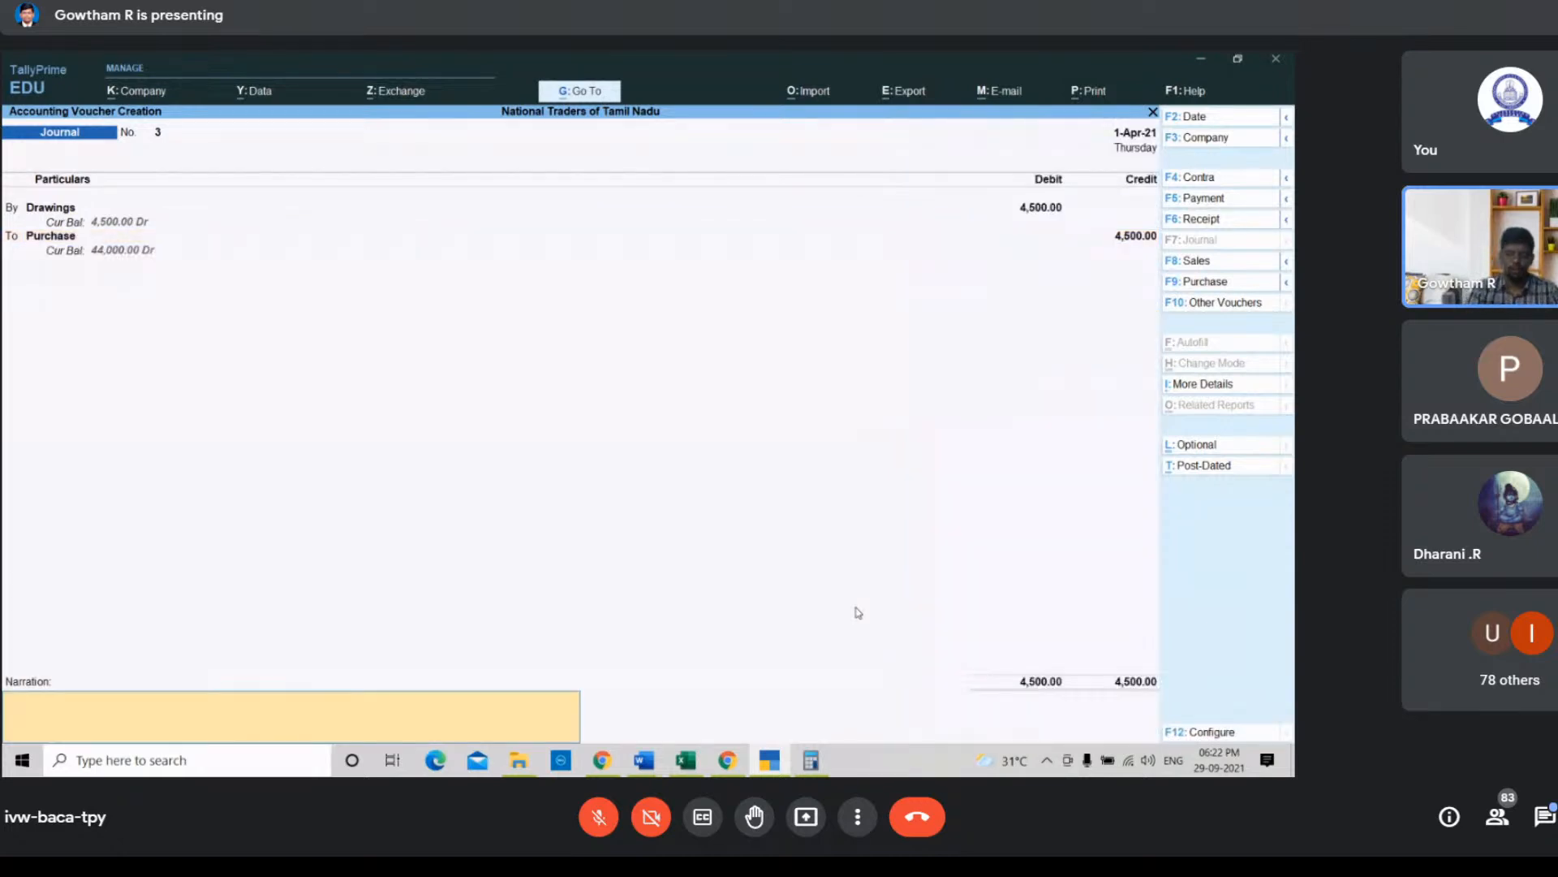
Step: Enter the narration "Being goods withdrawn for personal use" and save the journal voucher
{"action": "type", "text": "Being goods w"}
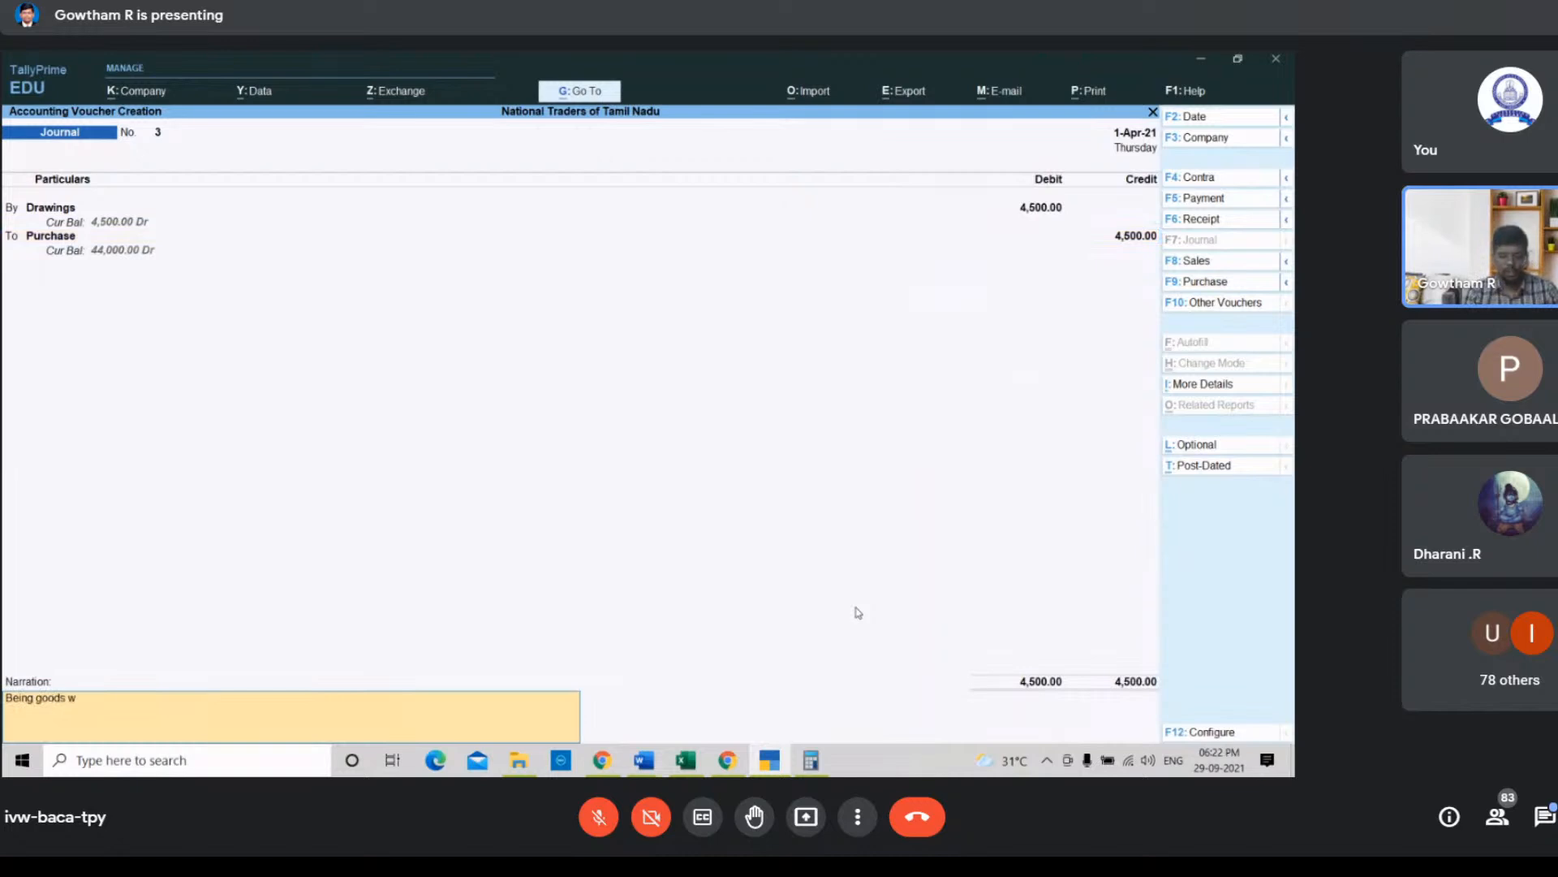
{"action": "type", "text": "ithdrawn"}
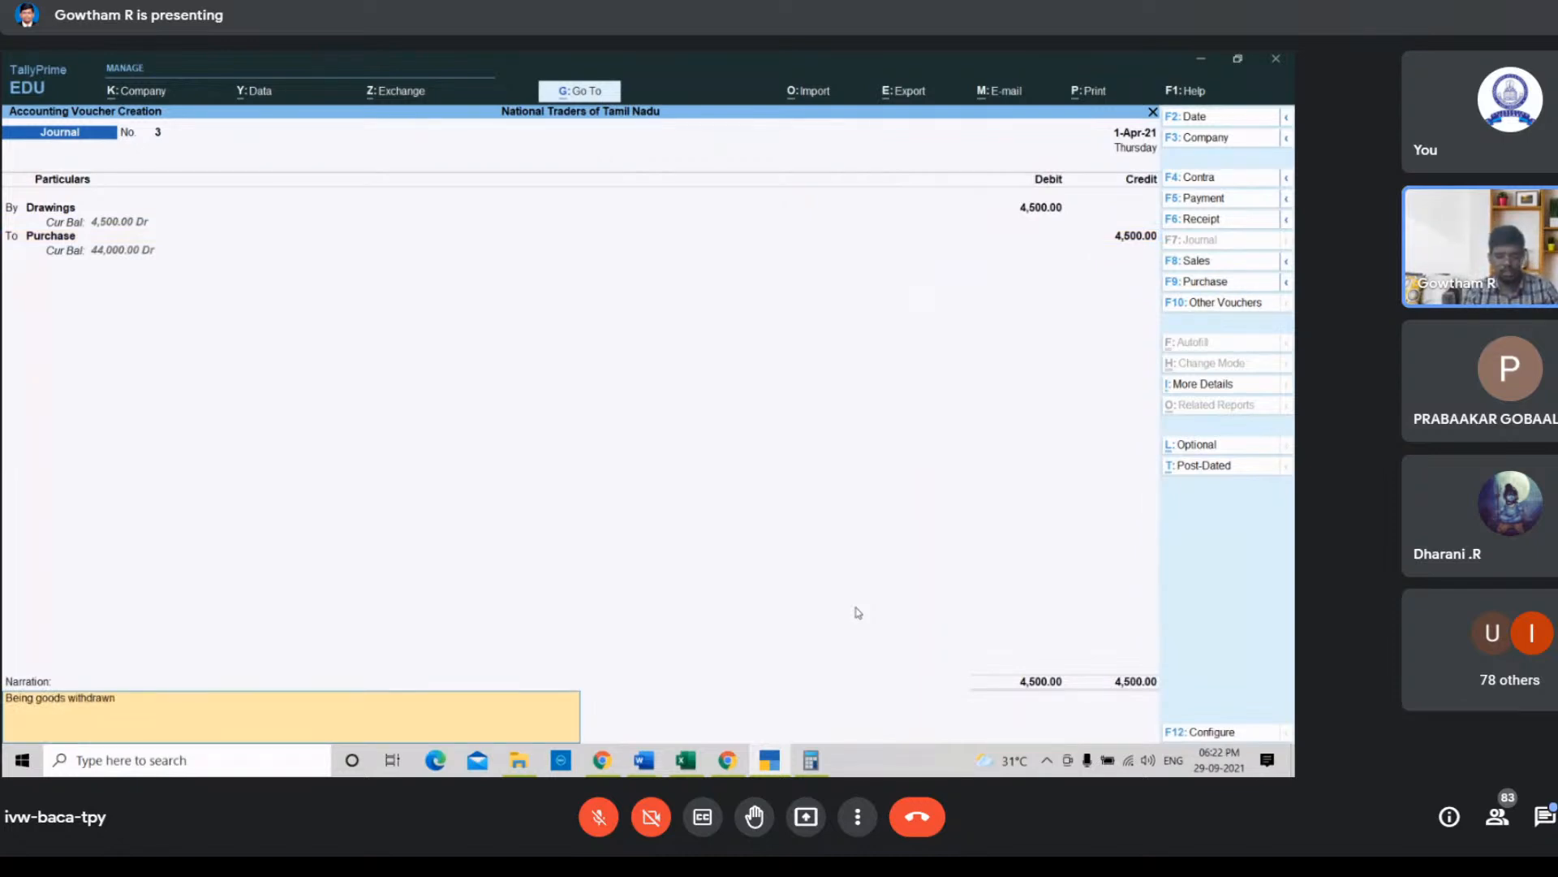
{"action": "type", "text": " for person"}
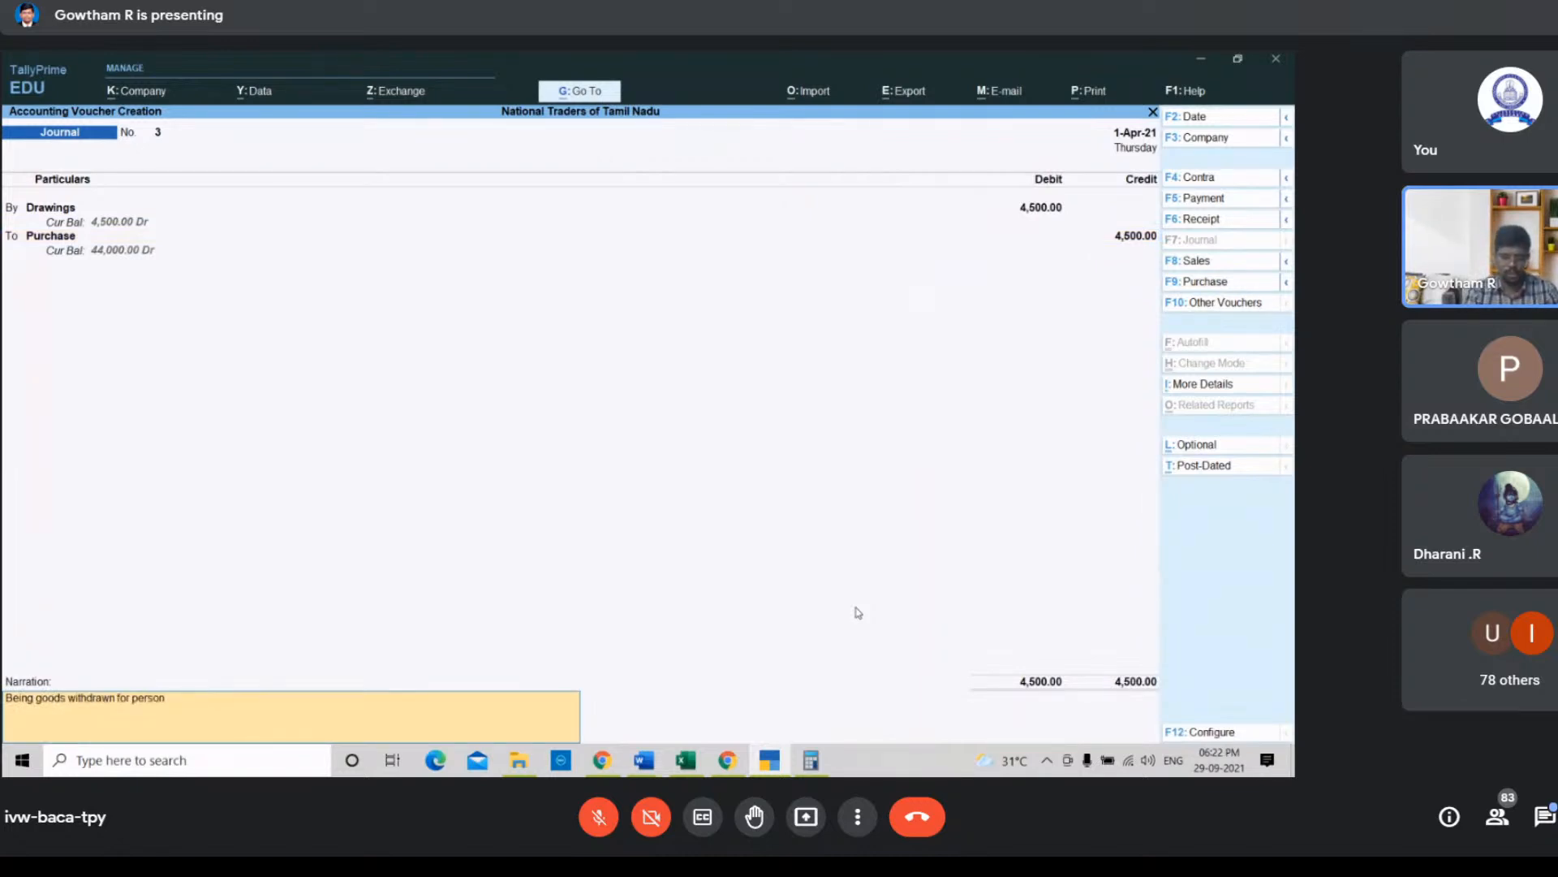
{"action": "type", "text": "al use"}
{"action": "key", "text": "Return"}
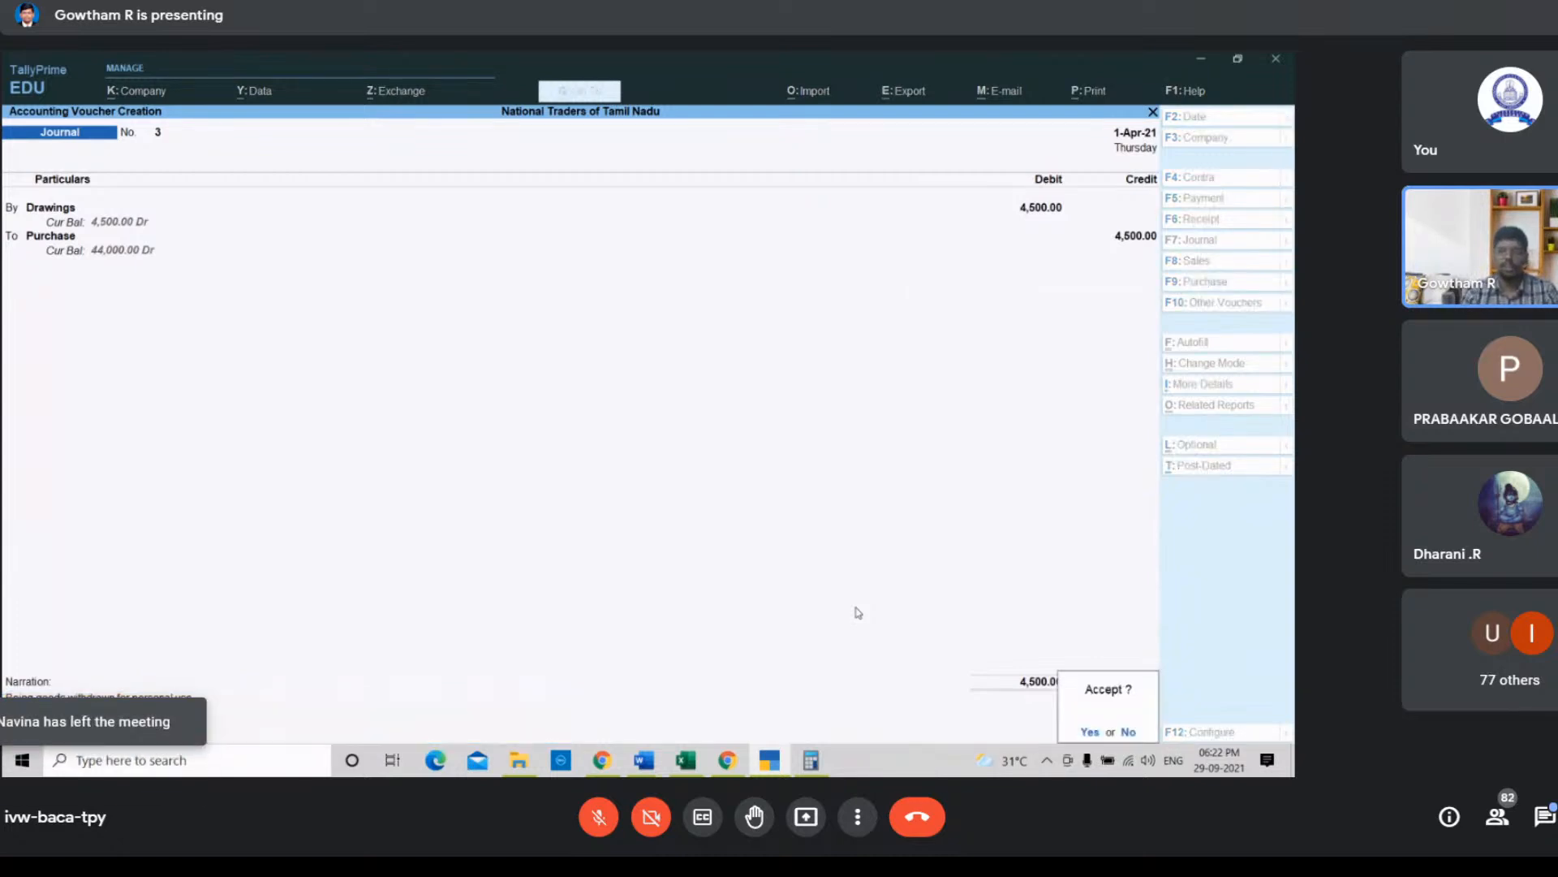
{"action": "key", "text": "Return"}
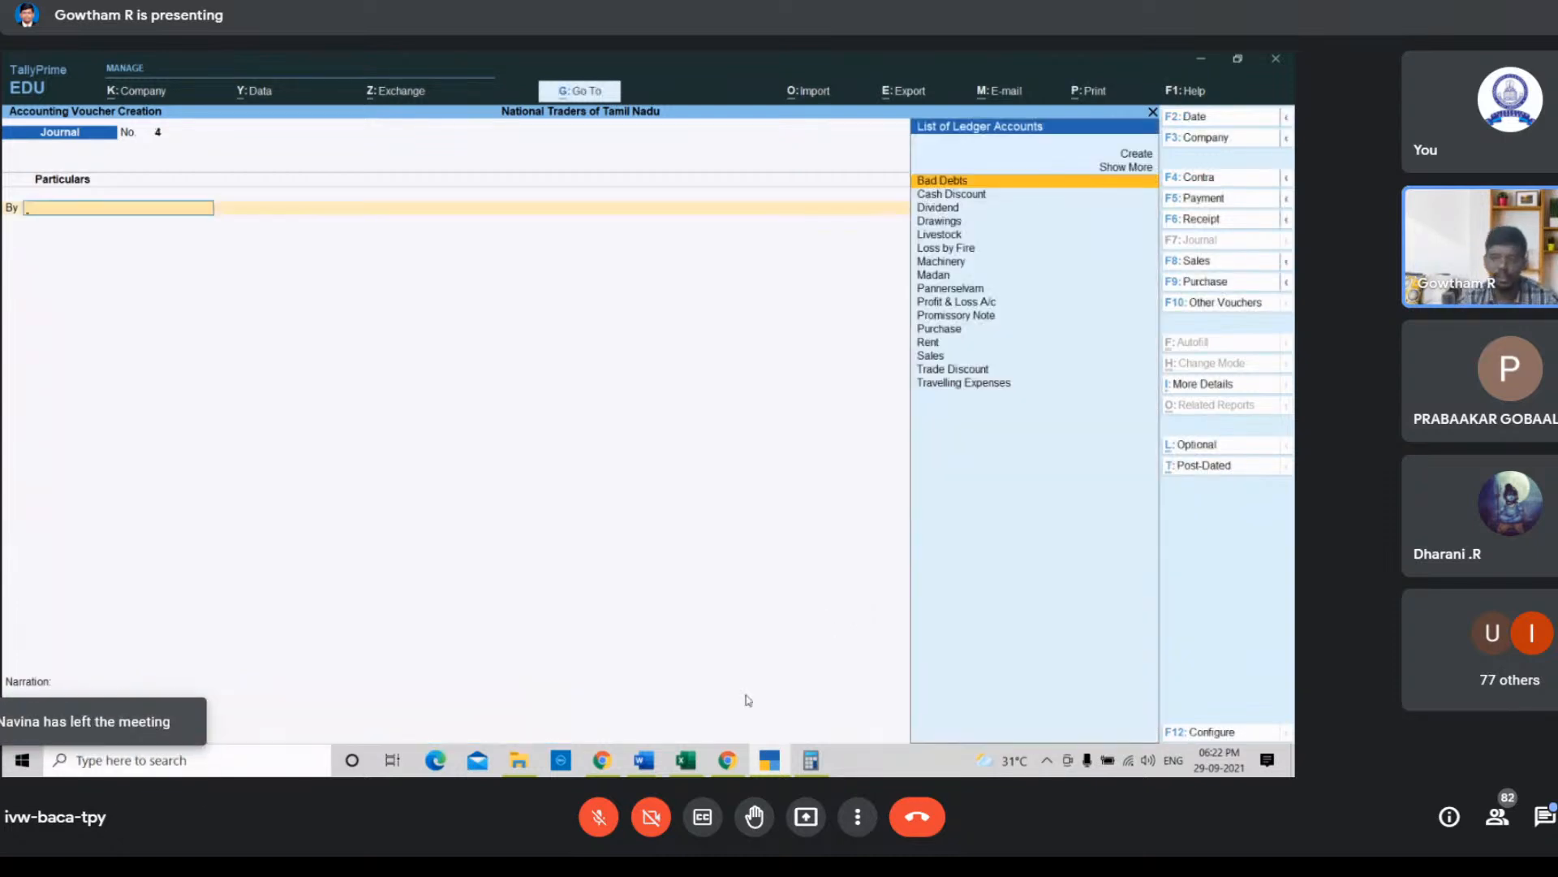
Step: Debit the Livestock ledger with 150 in the next journal voucher
{"action": "left_click", "coordinate": [686, 760]}
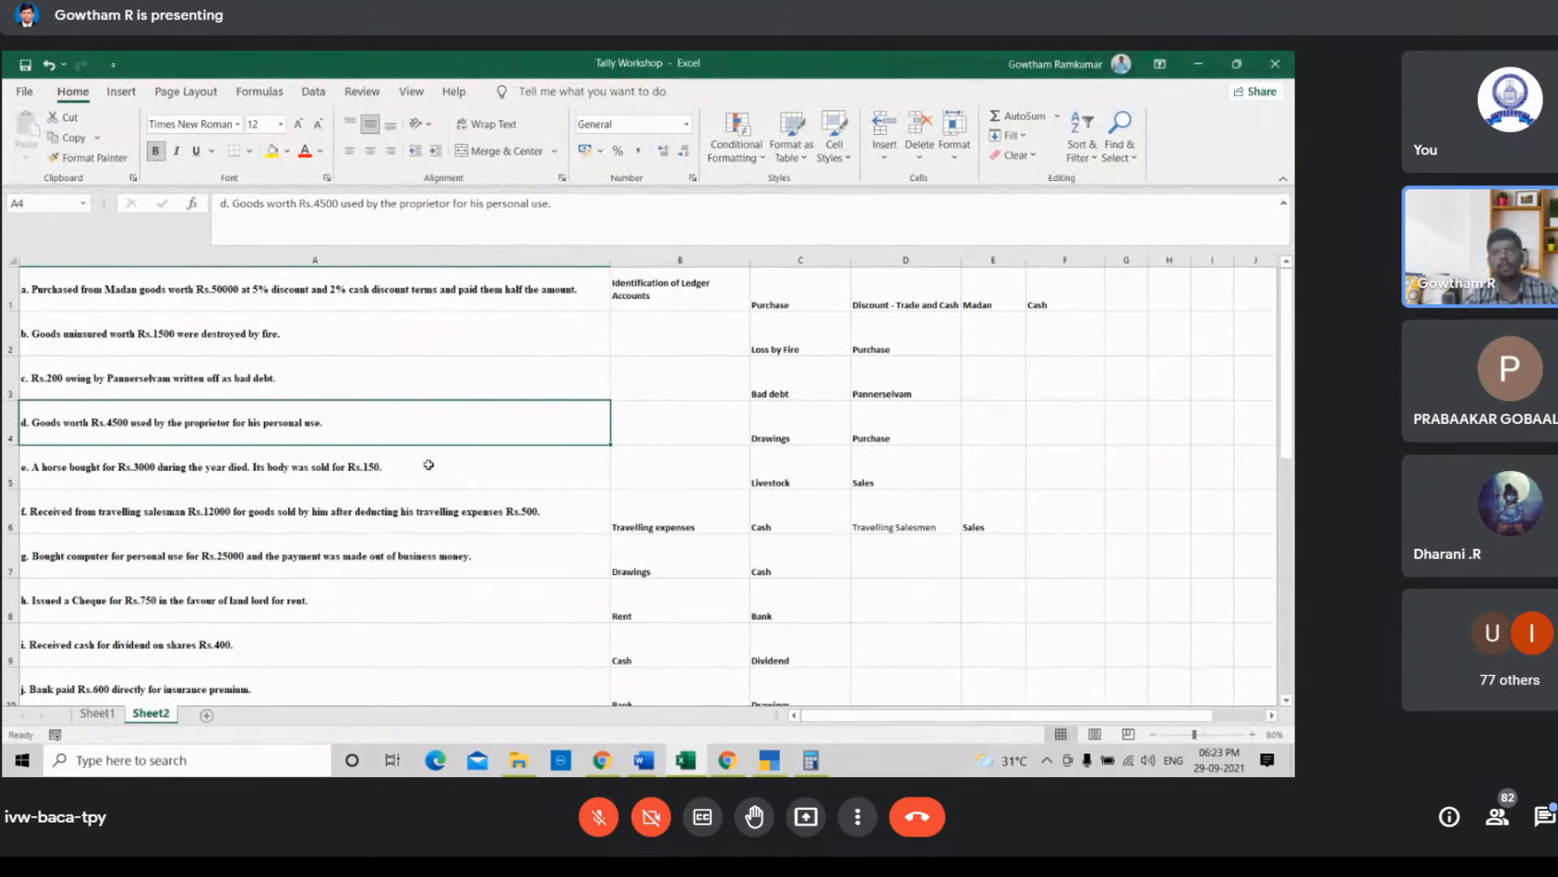
{"action": "left_click", "coordinate": [770, 761]}
{"action": "key", "text": "Down"}
{"action": "key", "text": "Down"}
{"action": "key", "text": "Down"}
{"action": "key", "text": "Down"}
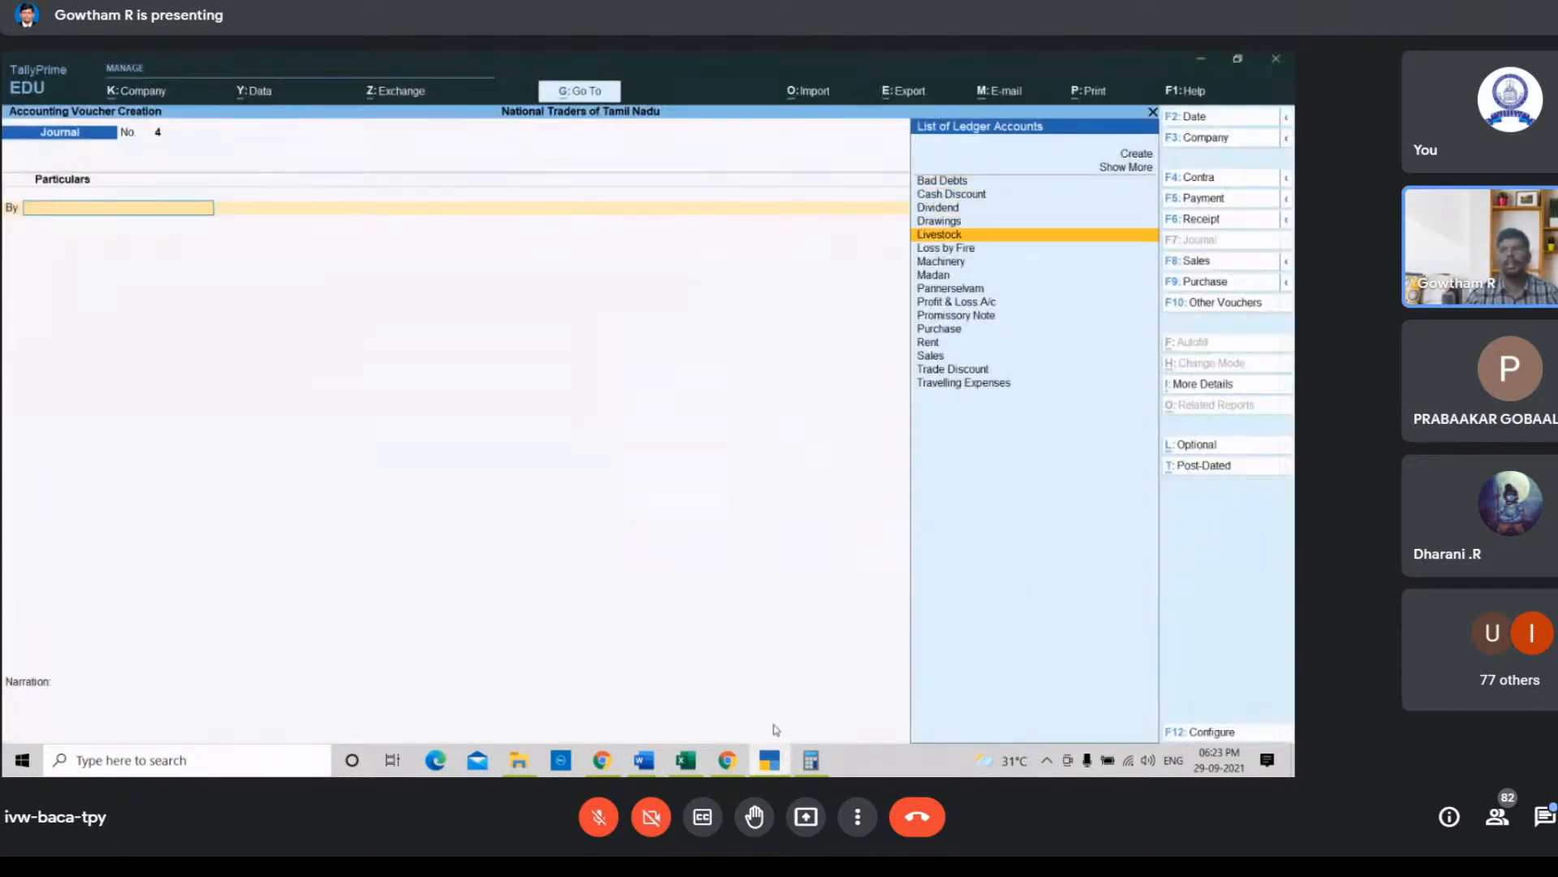
{"action": "key", "text": "Return"}
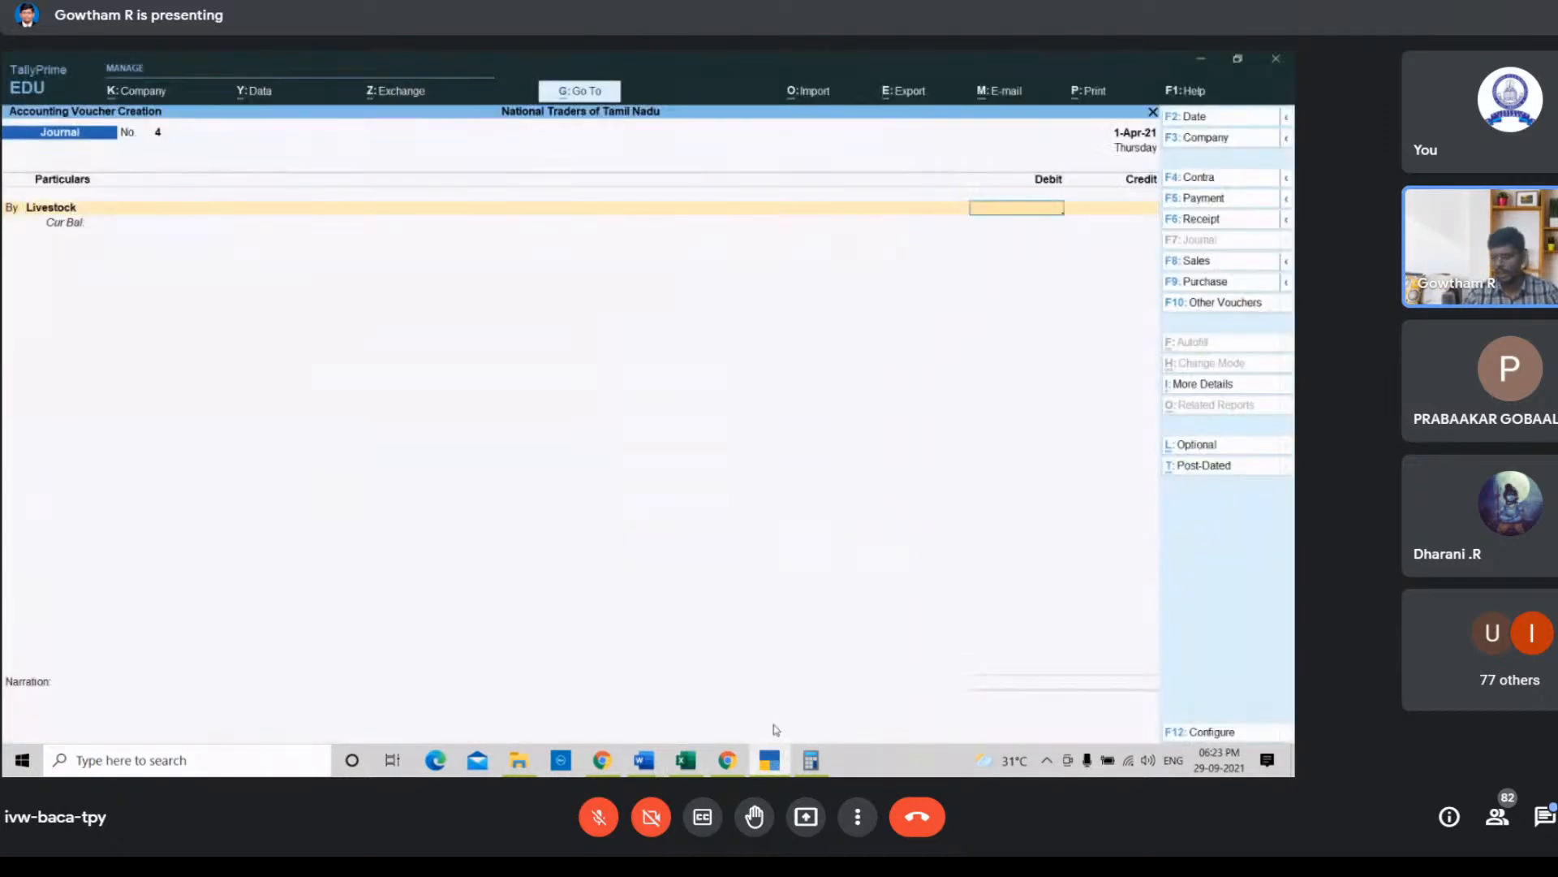
{"action": "type", "text": "150"}
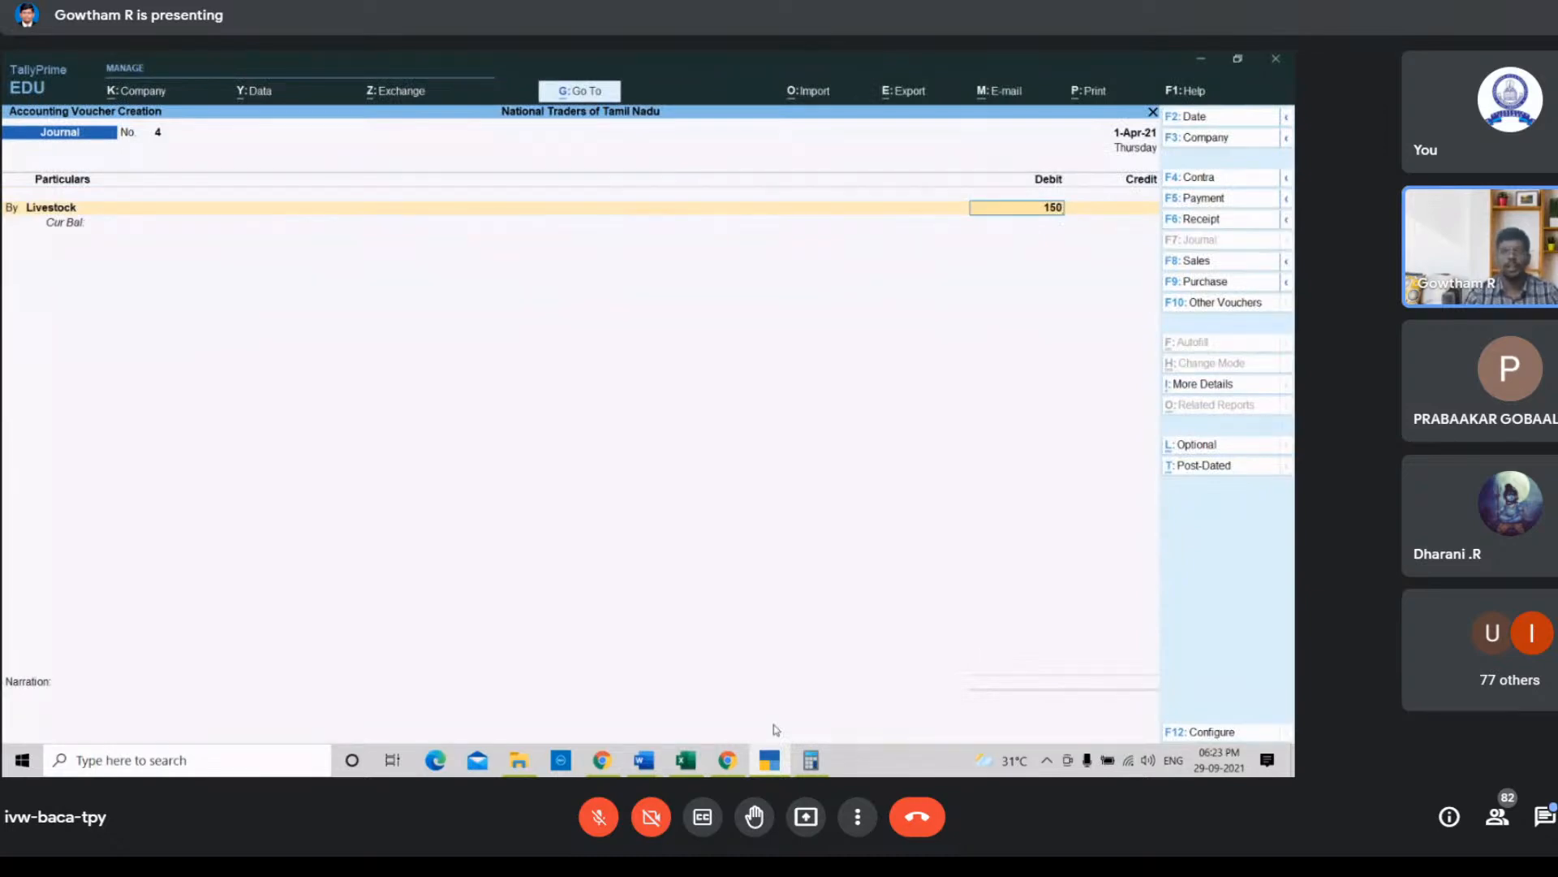
{"action": "key", "text": "Return"}
{"action": "key", "text": "Return"}
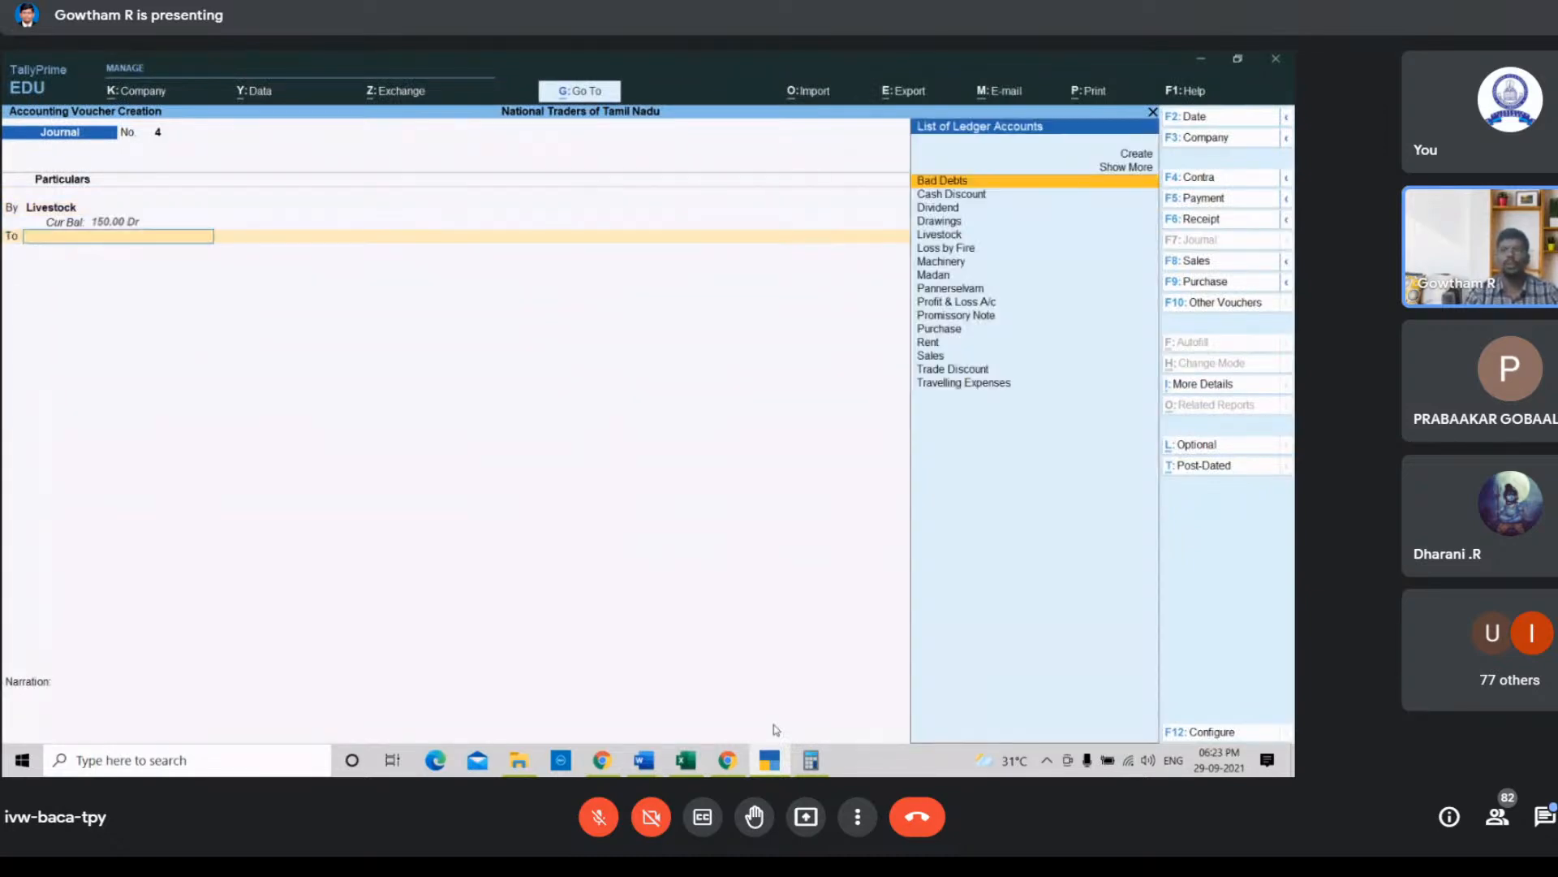
Step: Credit the Sales ledger with the matching 150 amount
{"action": "key", "text": "Down"}
{"action": "key", "text": "Down"}
{"action": "key", "text": "Down"}
{"action": "key", "text": "Down"}
{"action": "key", "text": "Down"}
{"action": "key", "text": "Down"}
{"action": "key", "text": "Down"}
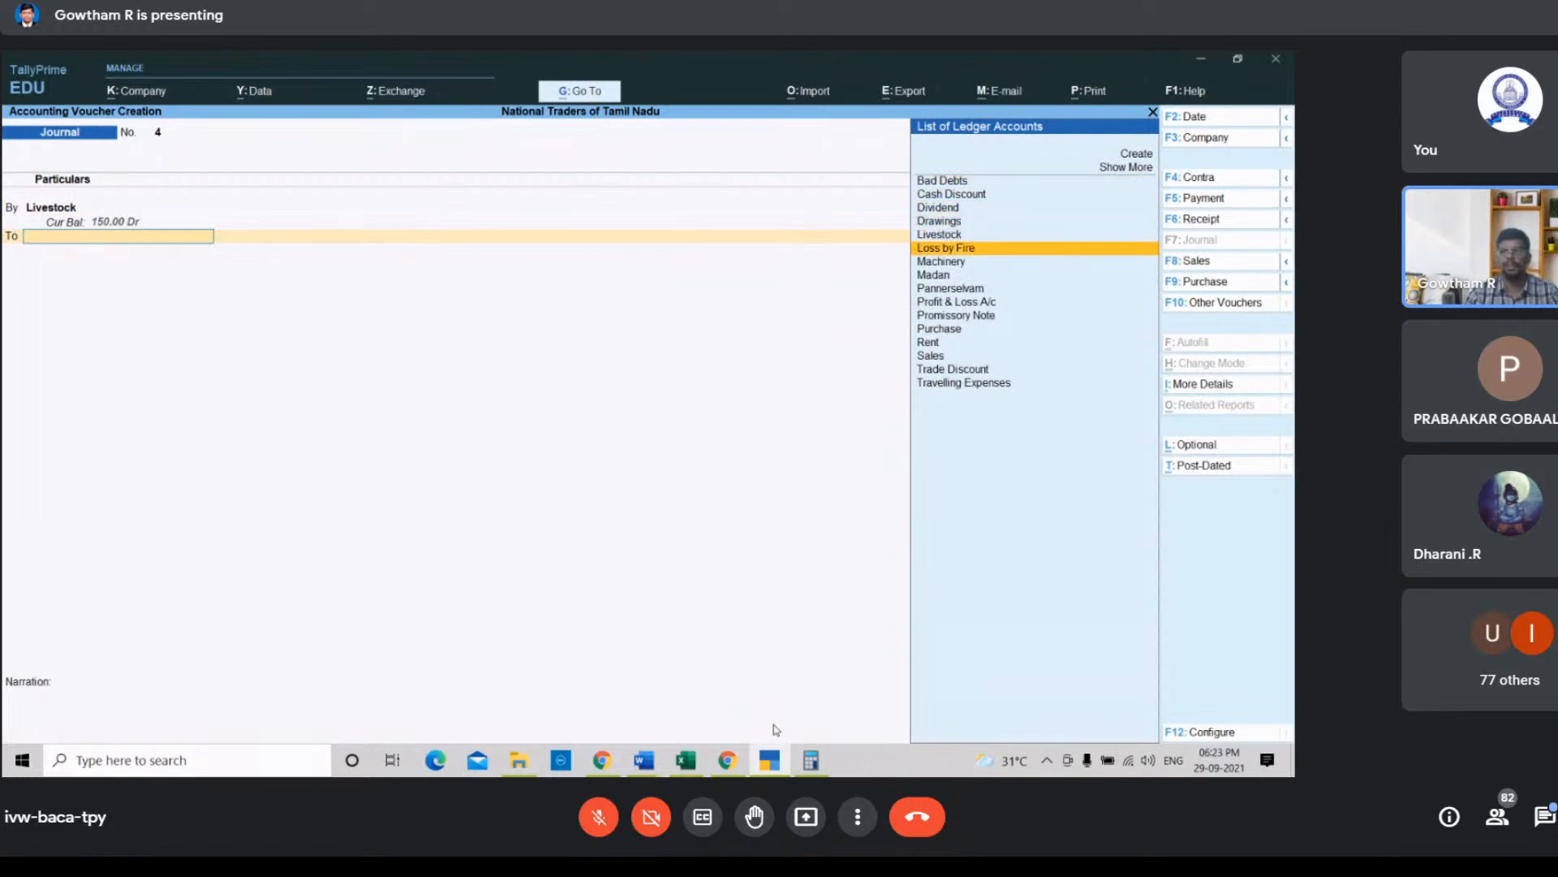
{"action": "key", "text": "Down"}
{"action": "key", "text": "Down"}
{"action": "key", "text": "Down"}
{"action": "key", "text": "Down"}
{"action": "key", "text": "Down"}
{"action": "key", "text": "Down"}
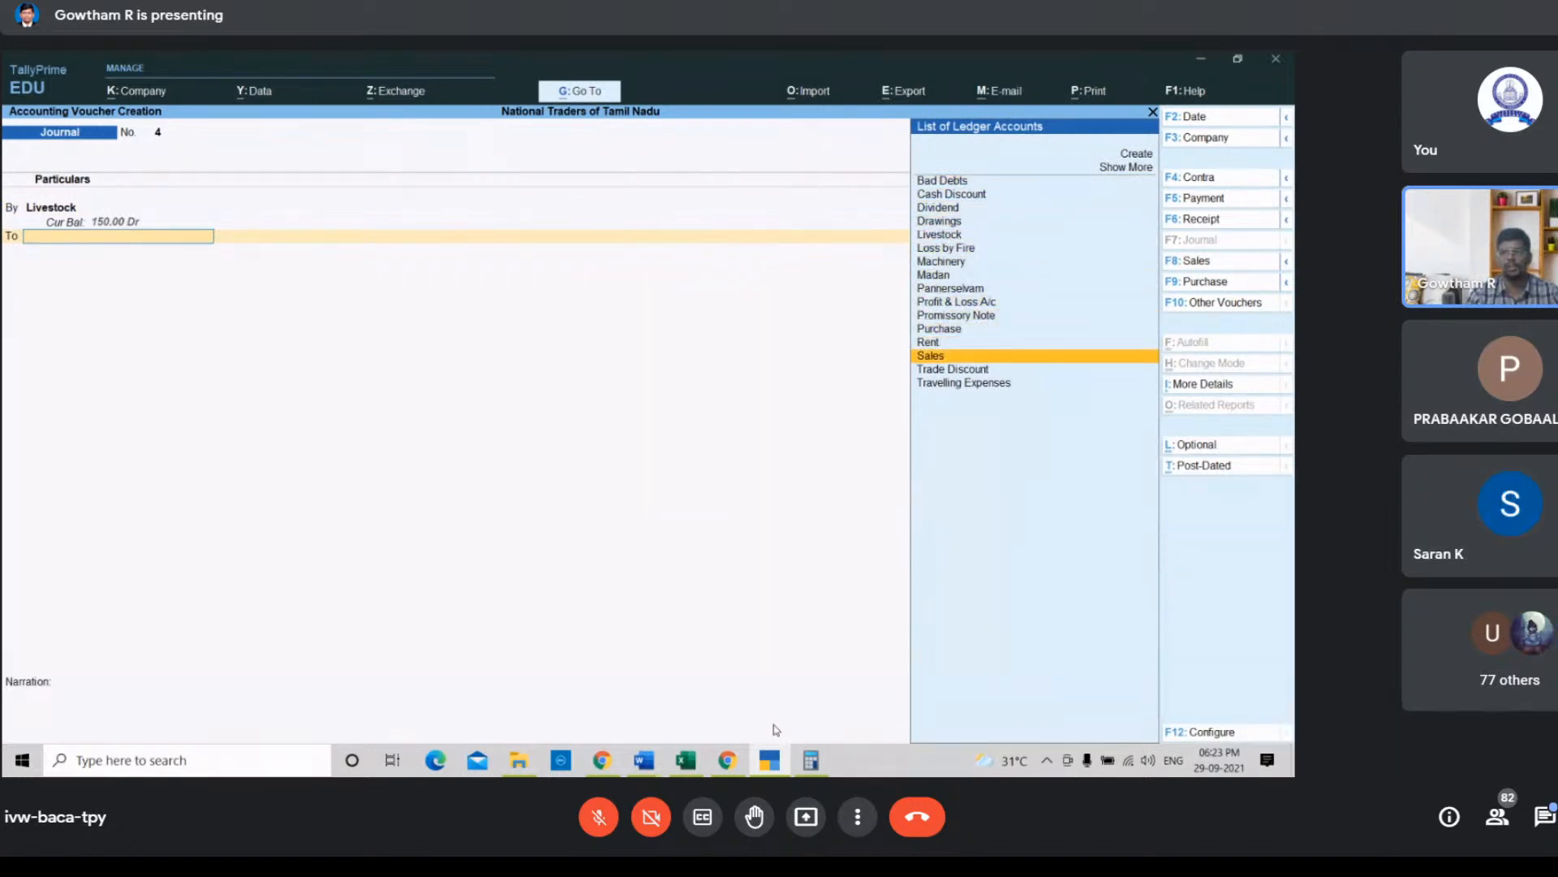
{"action": "key", "text": "Return"}
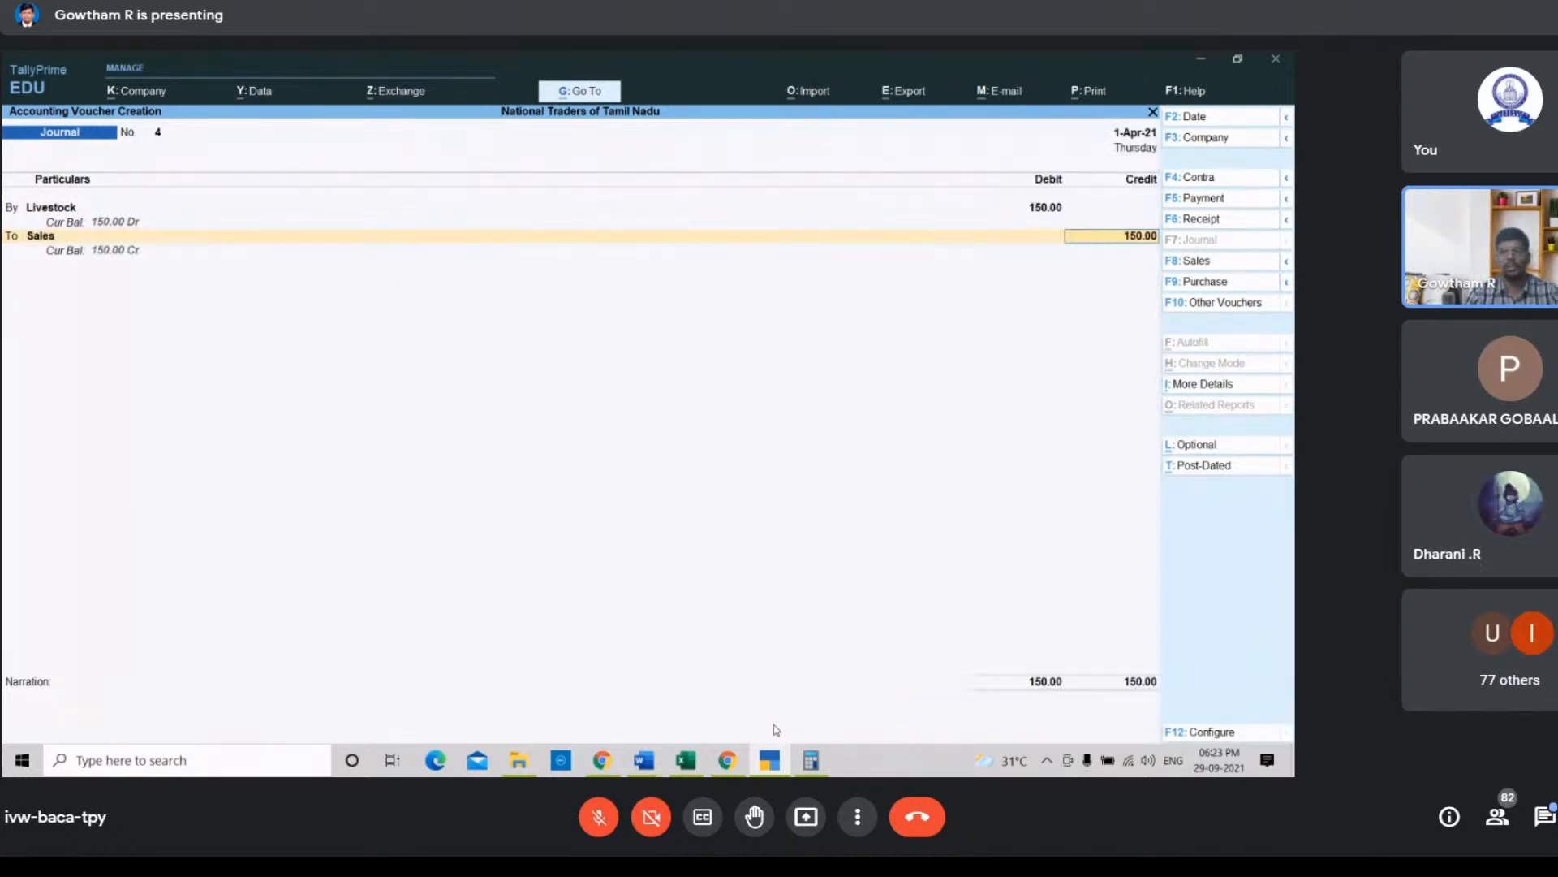
{"action": "left_click", "coordinate": [737, 759]}
{"action": "scroll", "coordinate": [1102, 603], "scroll_direction": "down", "scroll_amount": 15}
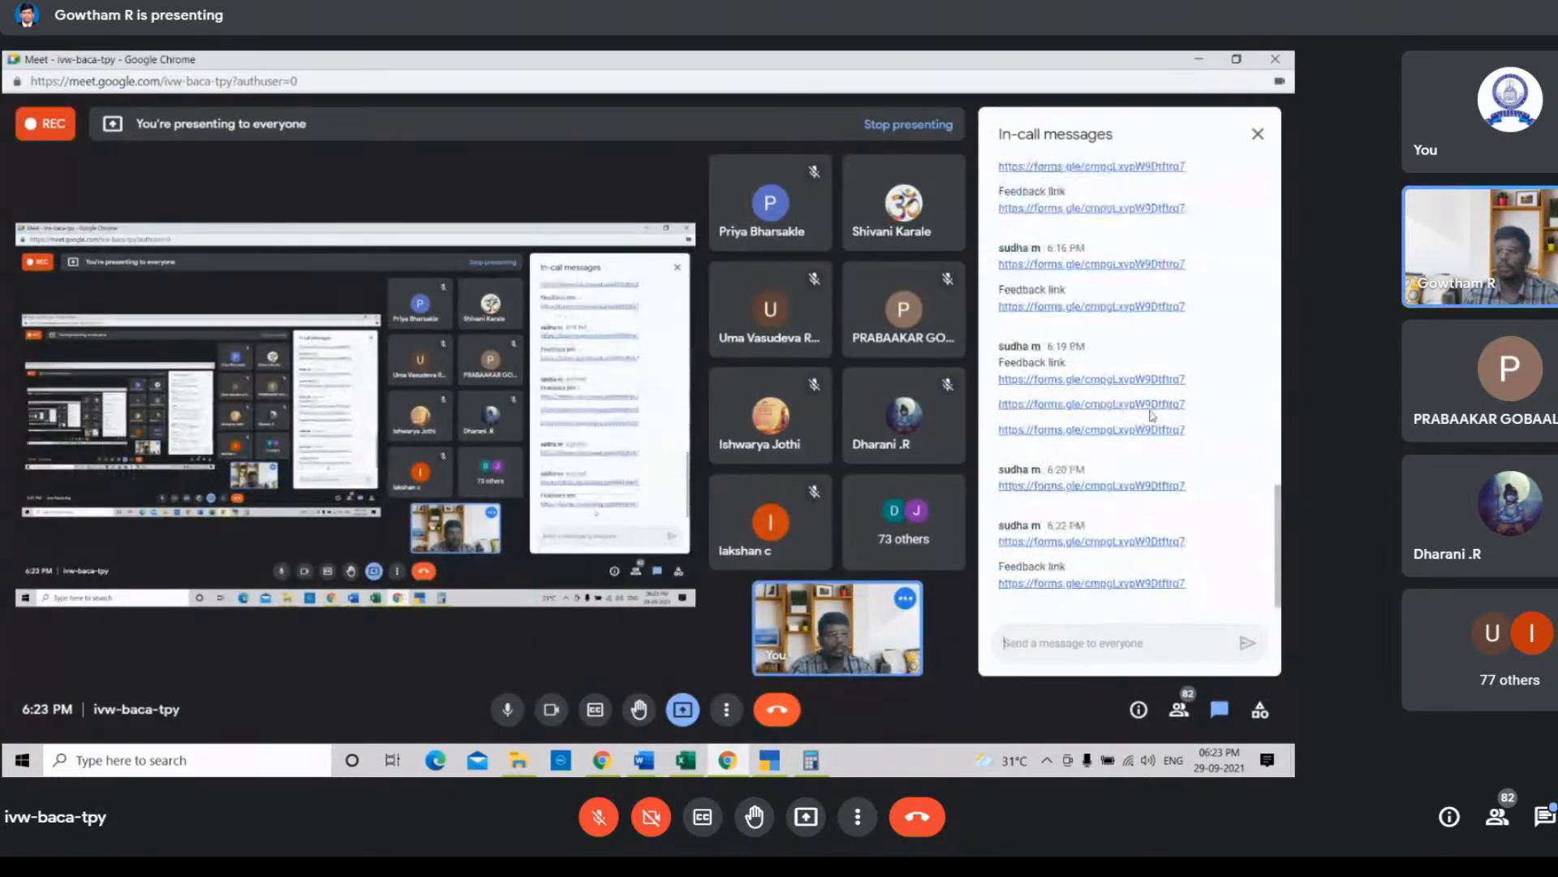
{"action": "left_click", "coordinate": [1199, 60]}
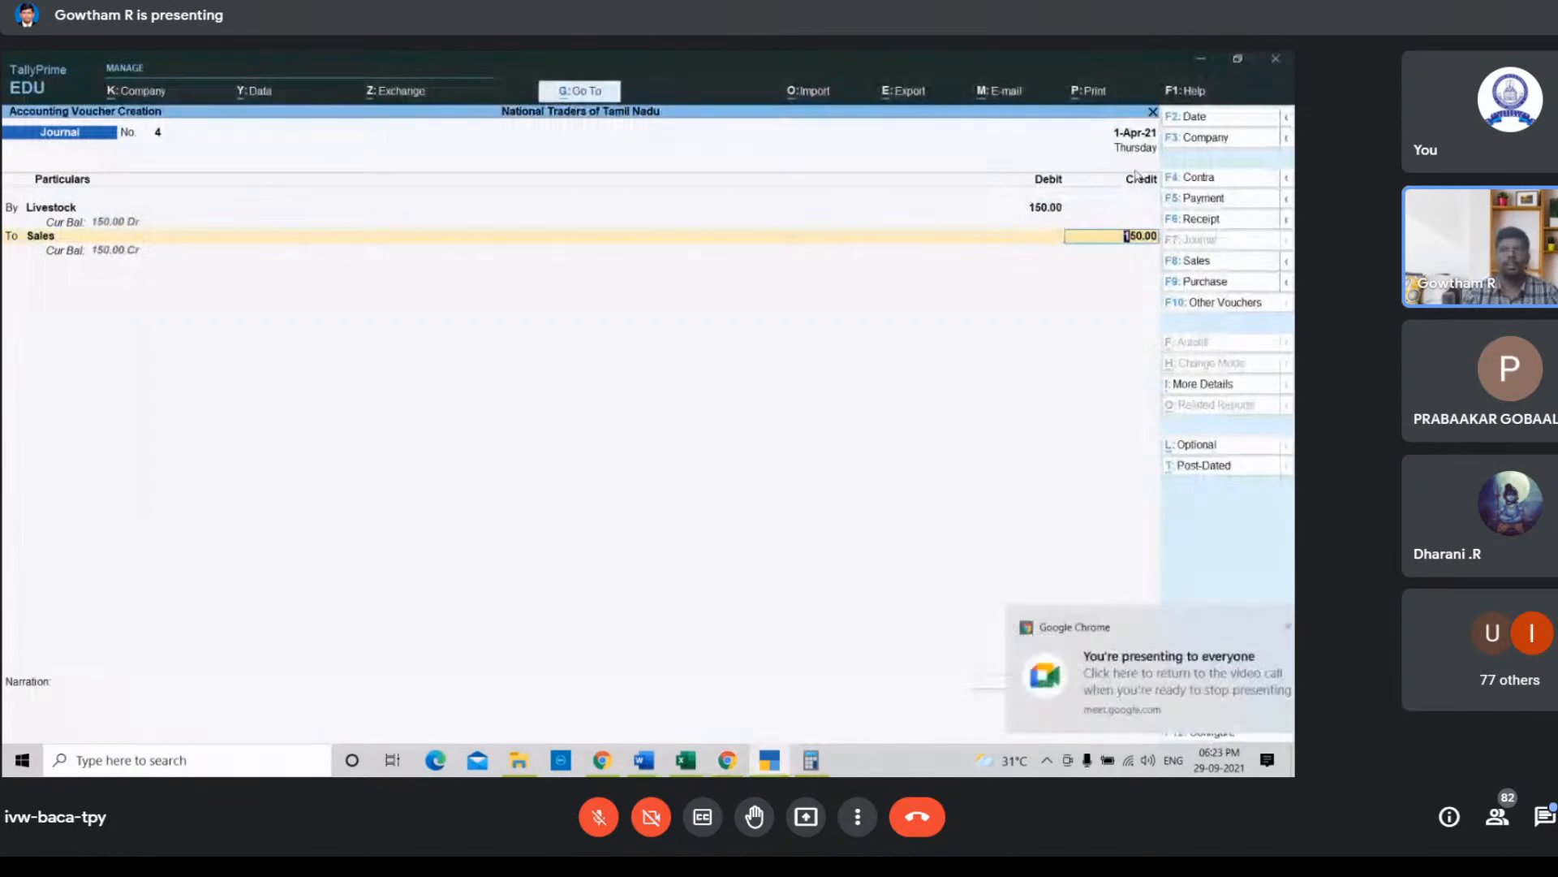
Step: Enter the narration "Being livestock sold" and save the journal voucher
{"action": "type", "text": "Bei"}
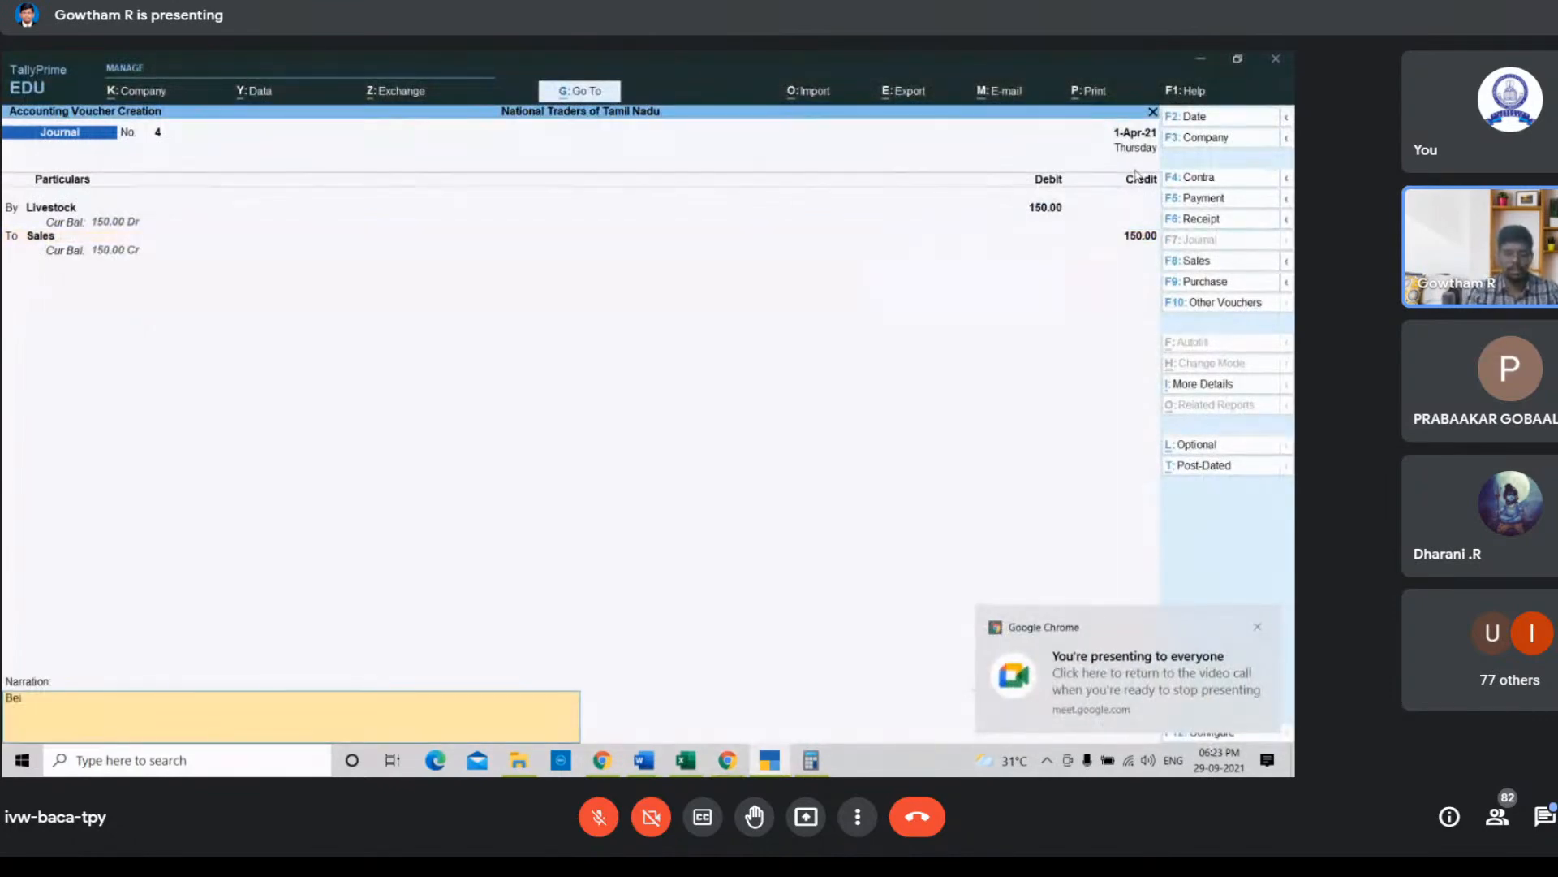
{"action": "type", "text": "ng lives"}
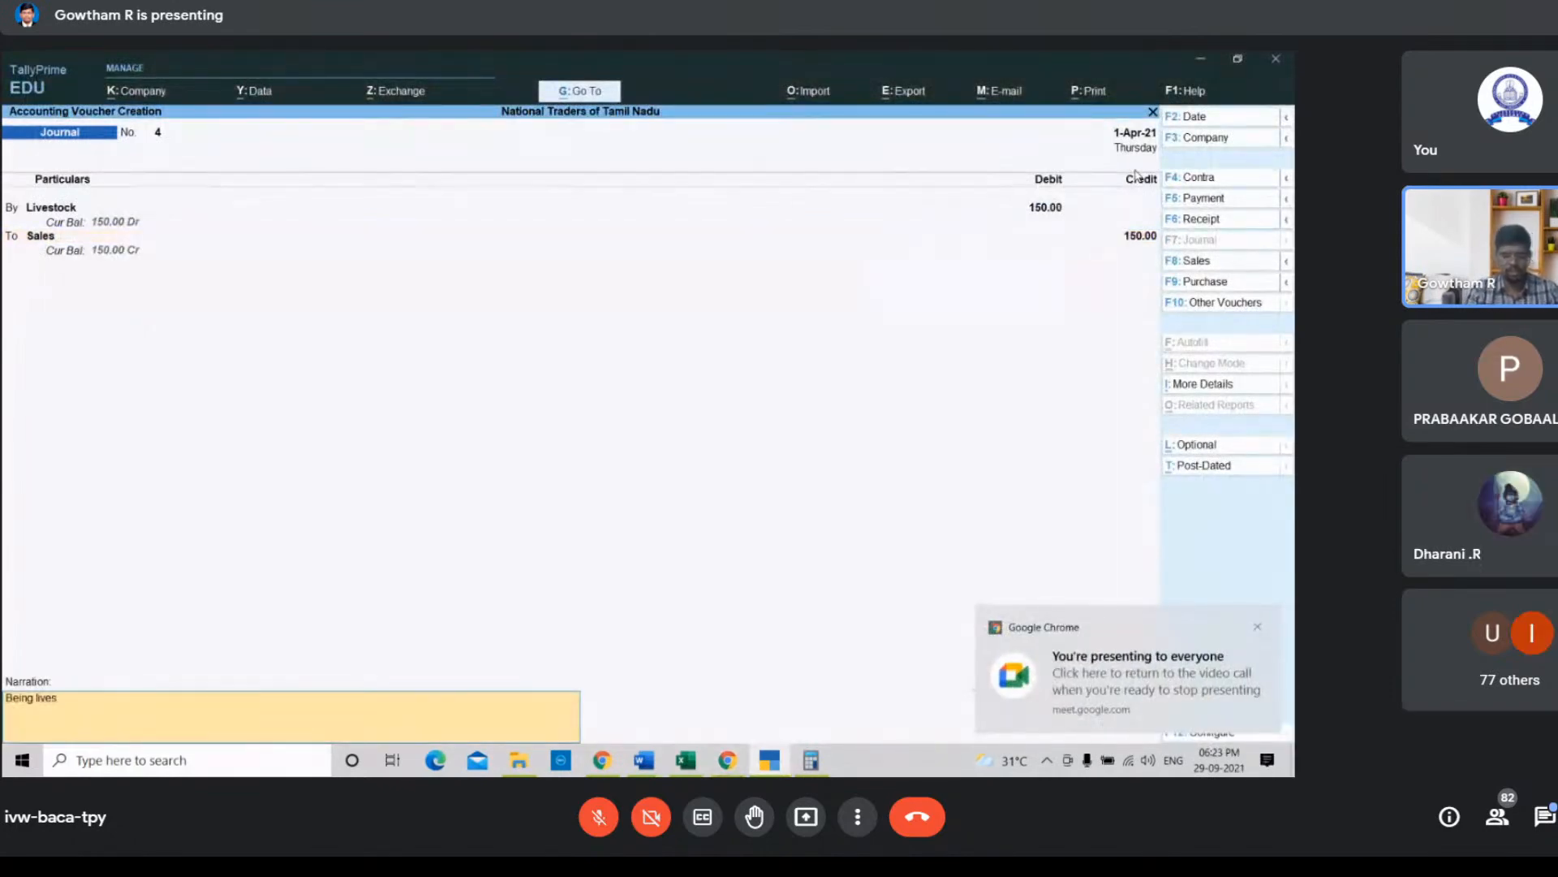
{"action": "type", "text": "tock"}
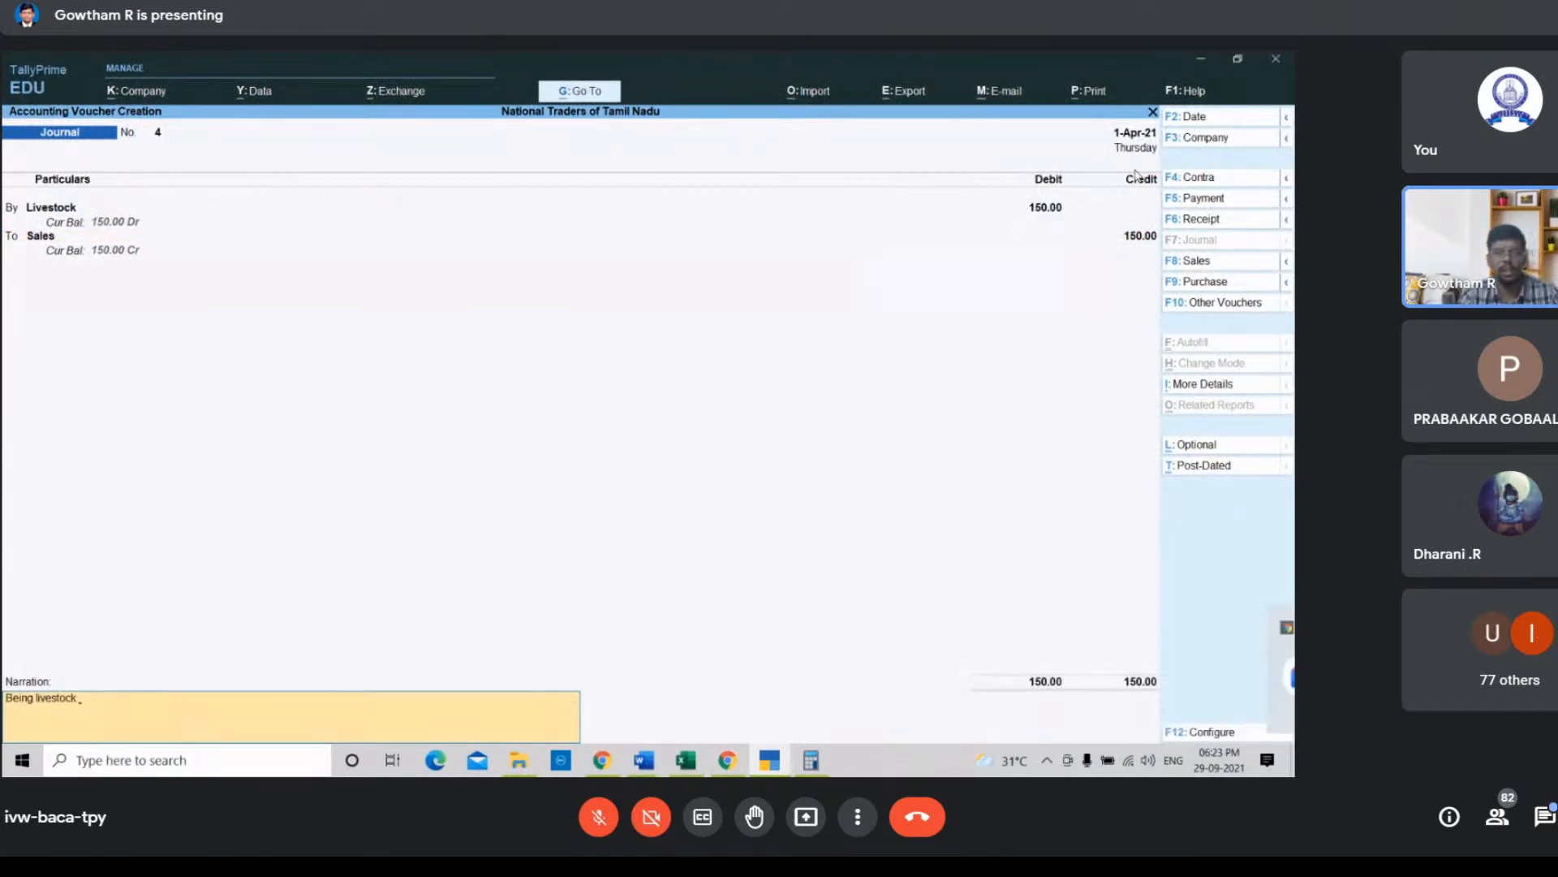
{"action": "type", "text": " sold"}
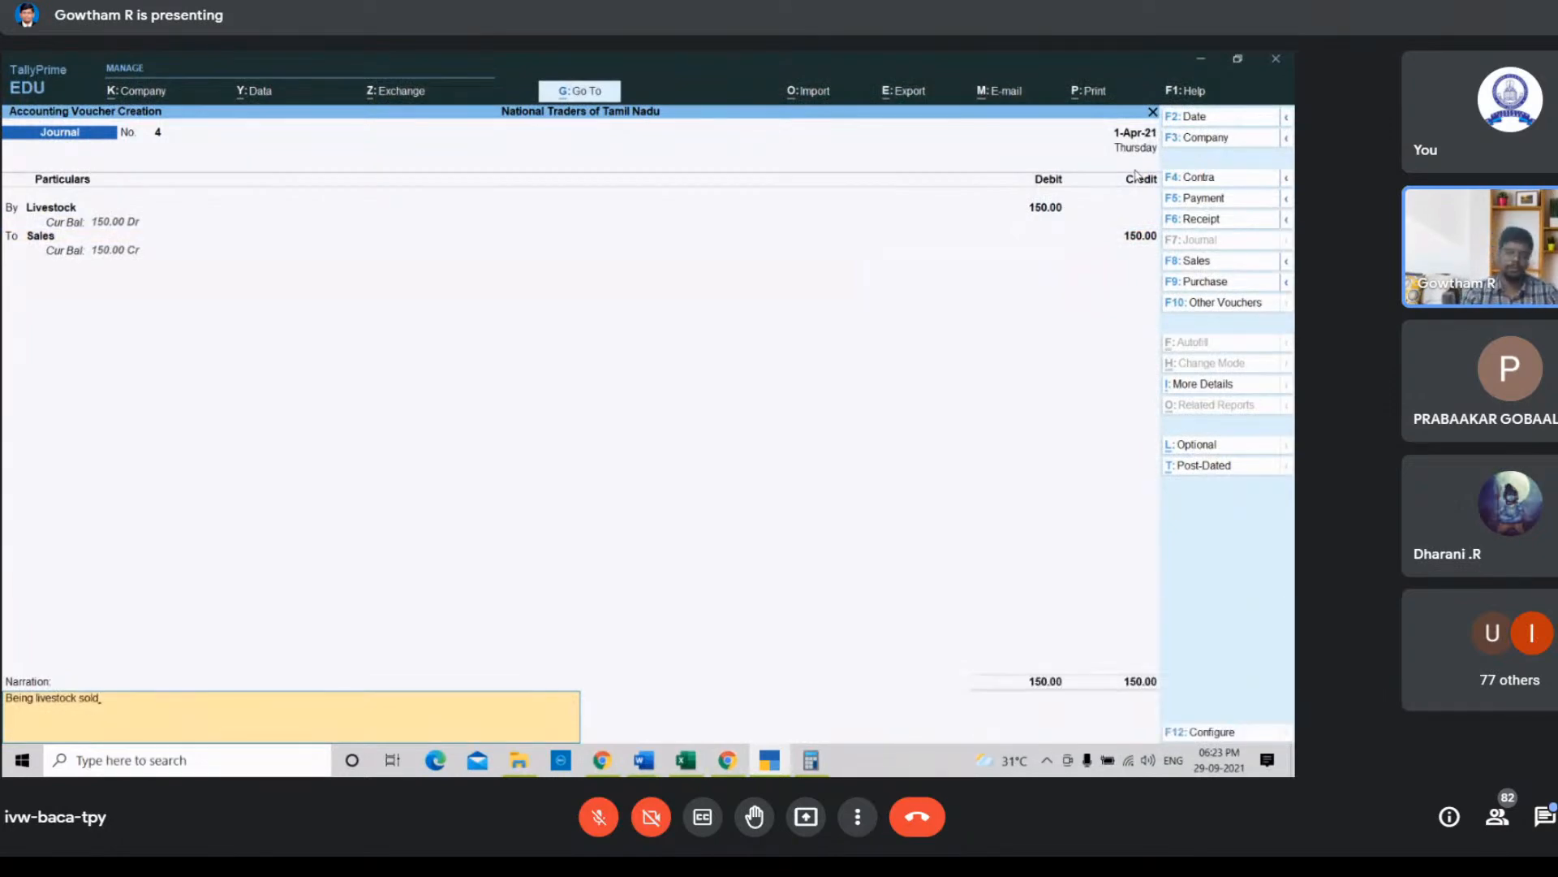
{"action": "key", "text": "Return"}
{"action": "key", "text": "Return"}
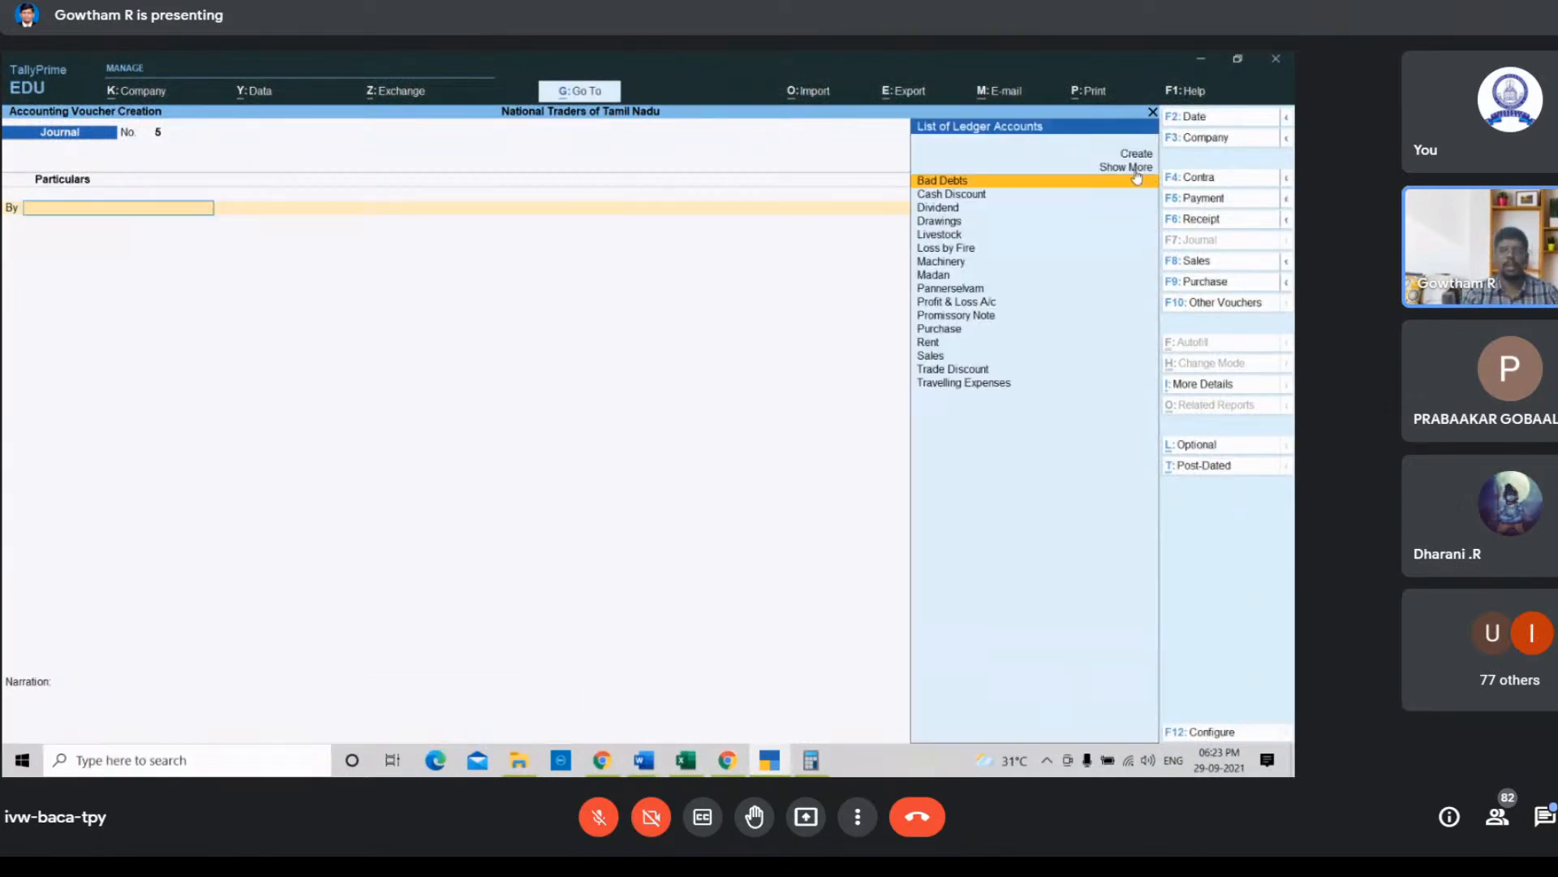
Step: Check transaction f in the spreadsheet, then start a receipt voucher crediting the Sales ledger with 12000
{"action": "left_click", "coordinate": [701, 764]}
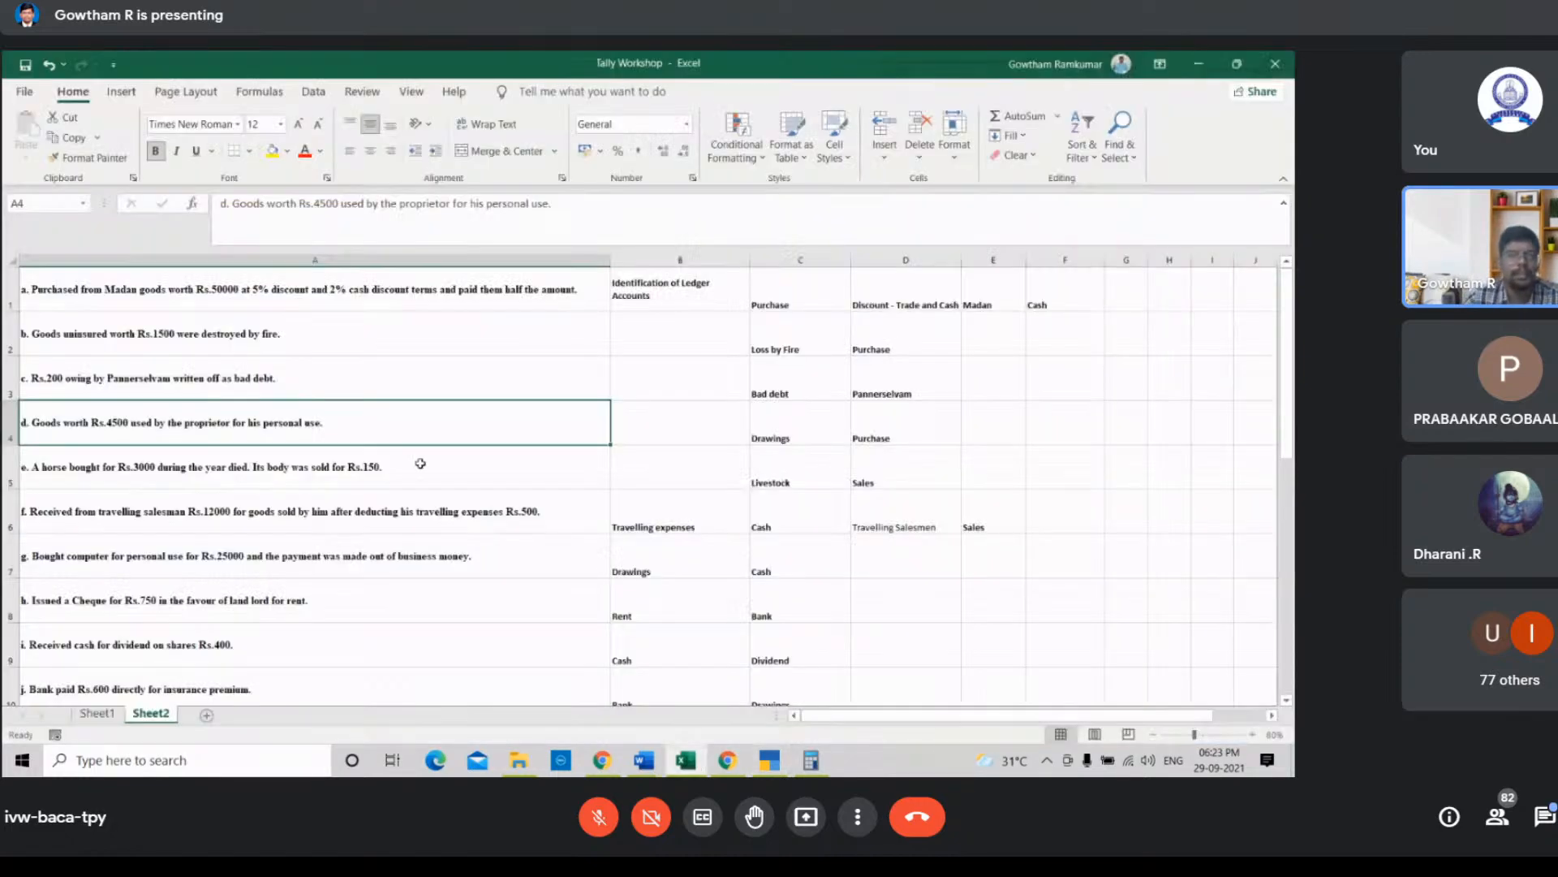
{"action": "left_click", "coordinate": [410, 513]}
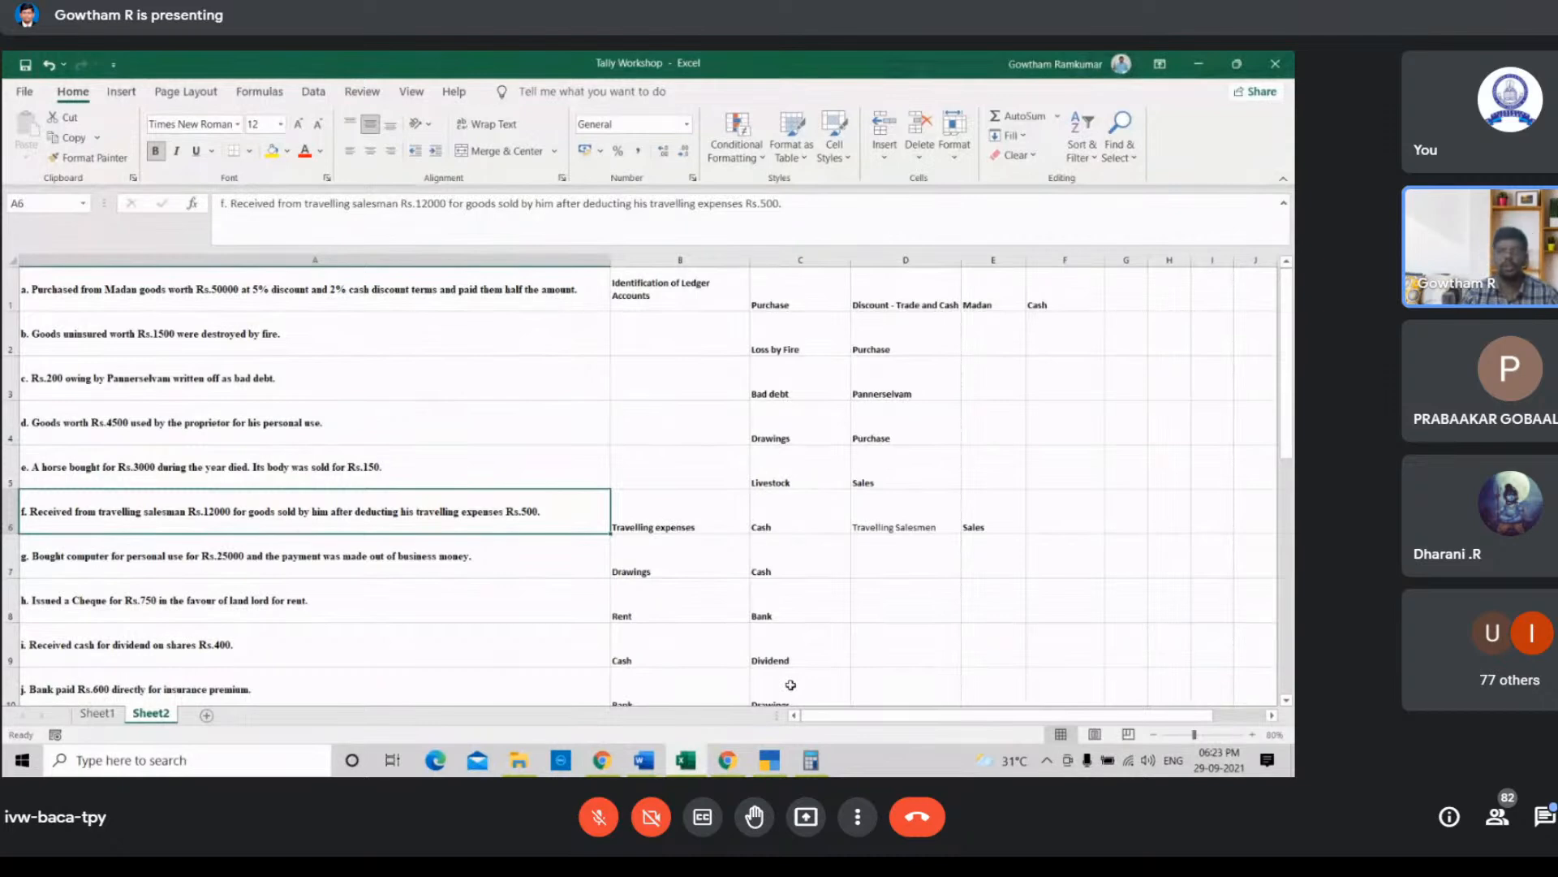
{"action": "left_click", "coordinate": [770, 759]}
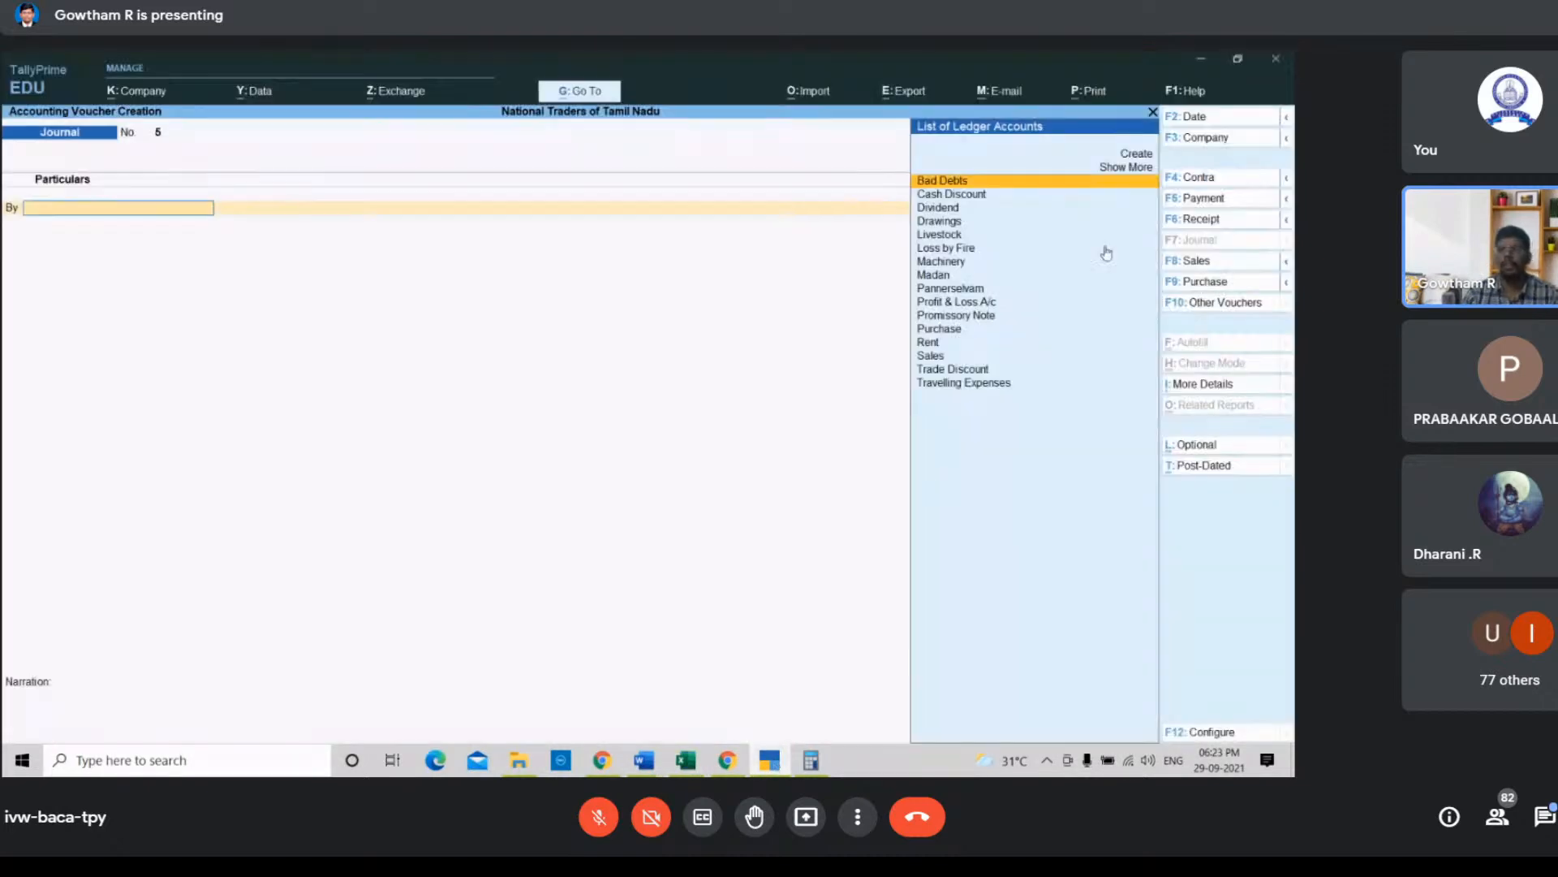
{"action": "left_click", "coordinate": [1225, 219]}
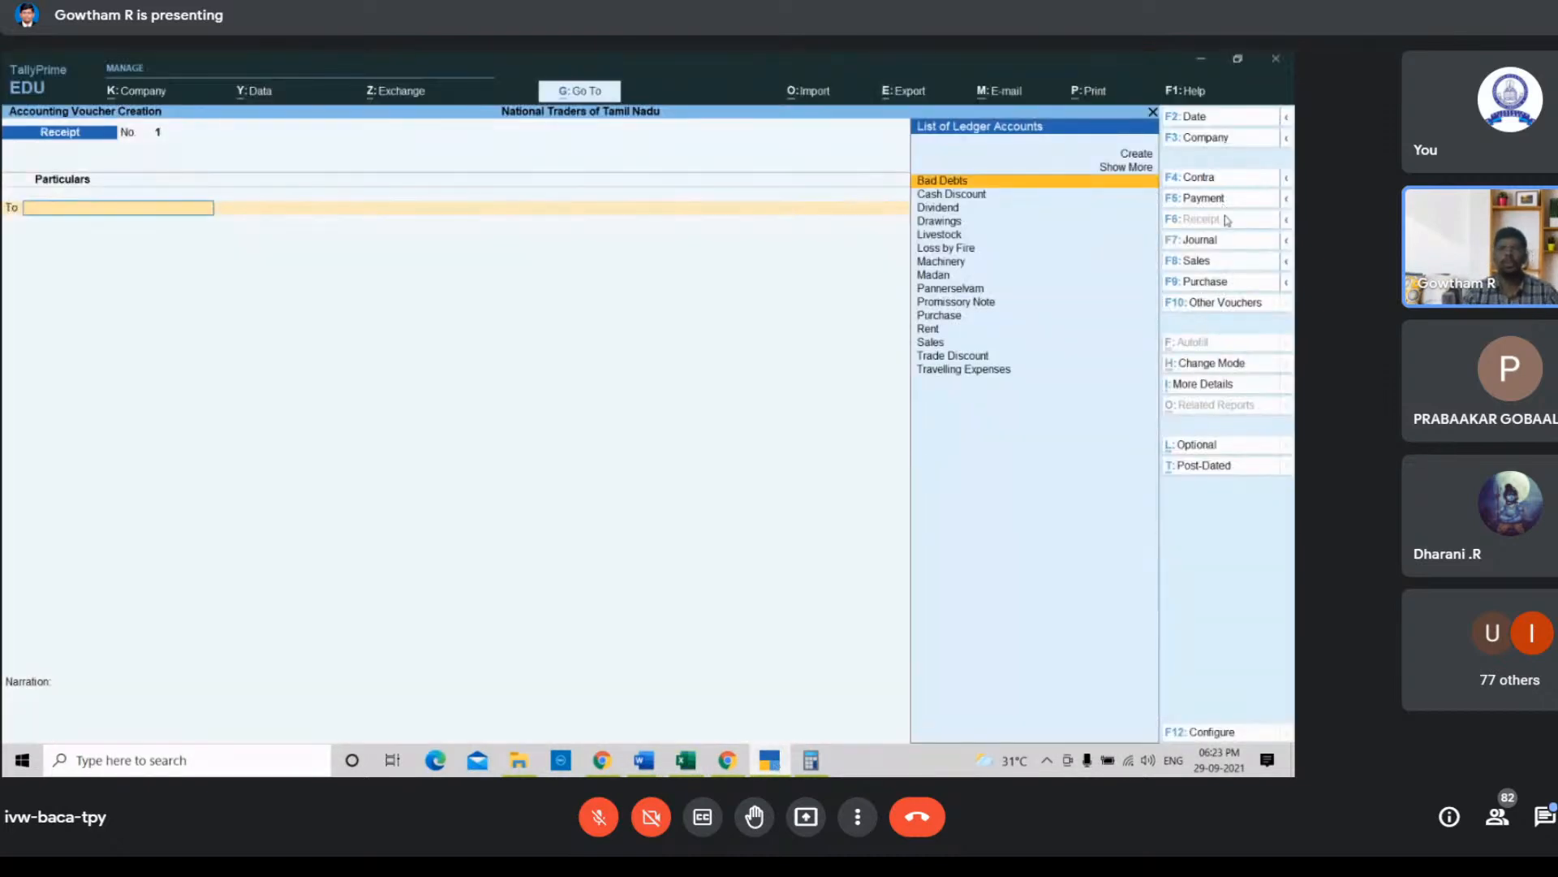
{"action": "key", "text": "Down"}
{"action": "key", "text": "Down"}
{"action": "key", "text": "Down"}
{"action": "key", "text": "Down"}
{"action": "key", "text": "Down"}
{"action": "key", "text": "Down"}
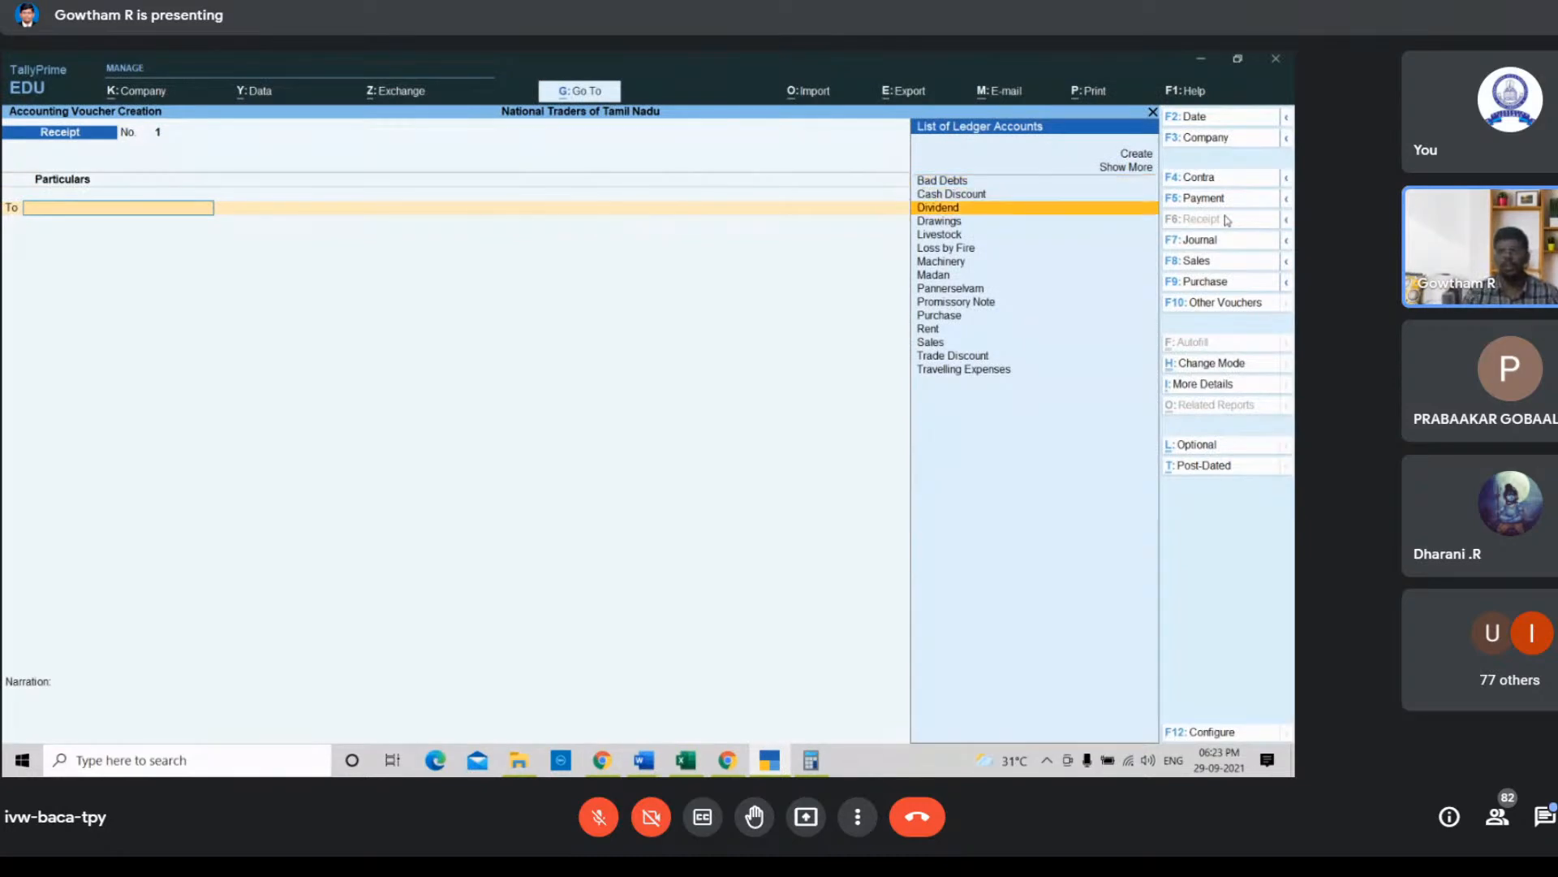
{"action": "key", "text": "Down"}
{"action": "key", "text": "Down"}
{"action": "key", "text": "Down"}
{"action": "key", "text": "Down"}
{"action": "key", "text": "Down"}
{"action": "key", "text": "Down"}
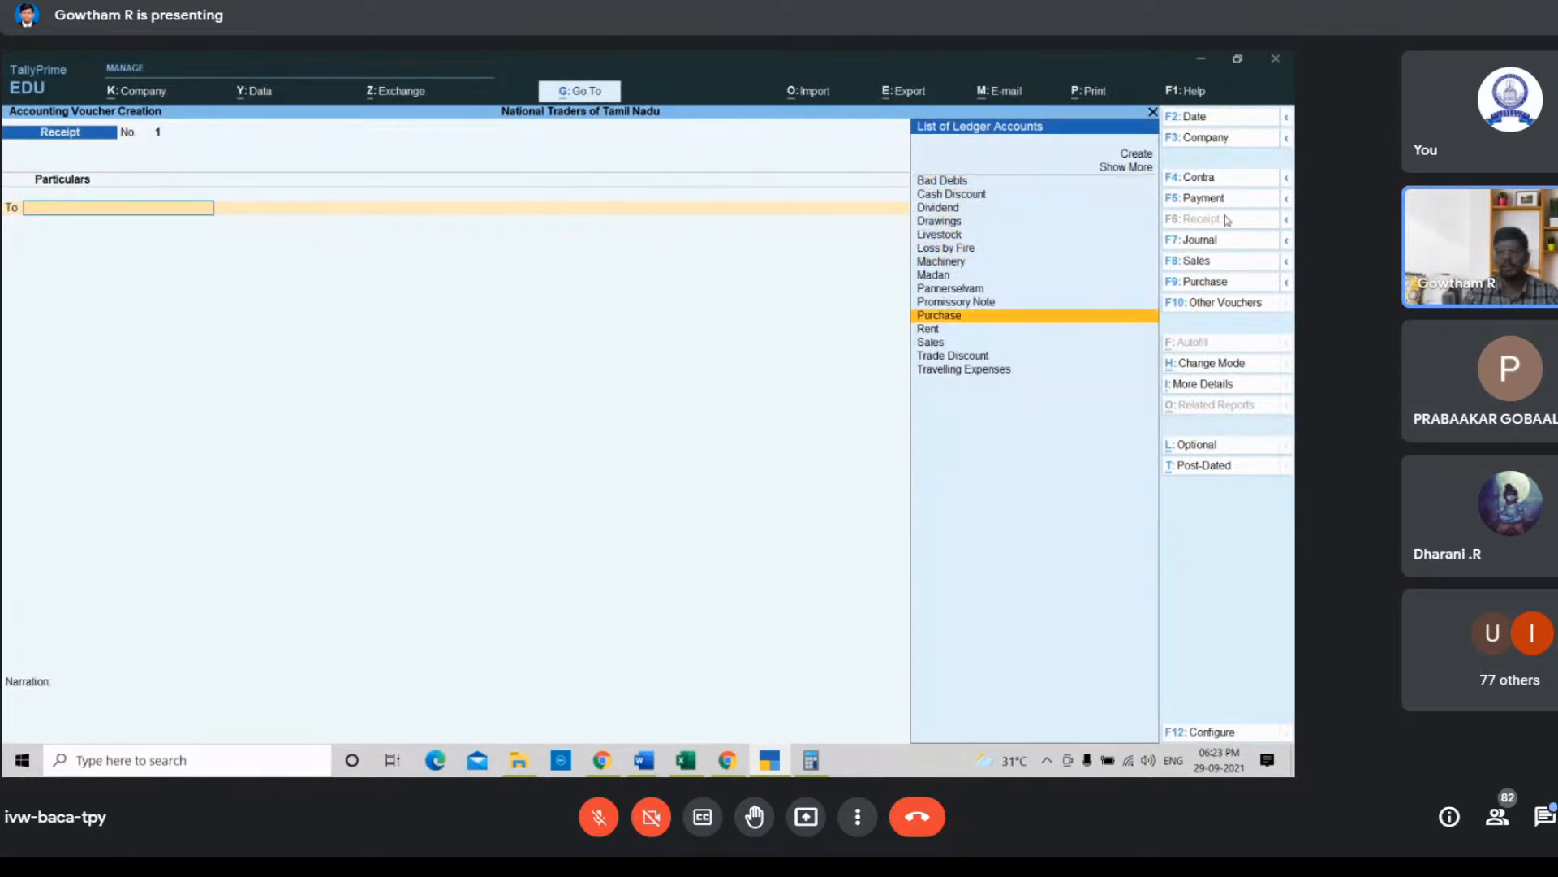
{"action": "key", "text": "Return"}
{"action": "type", "text": "12000"}
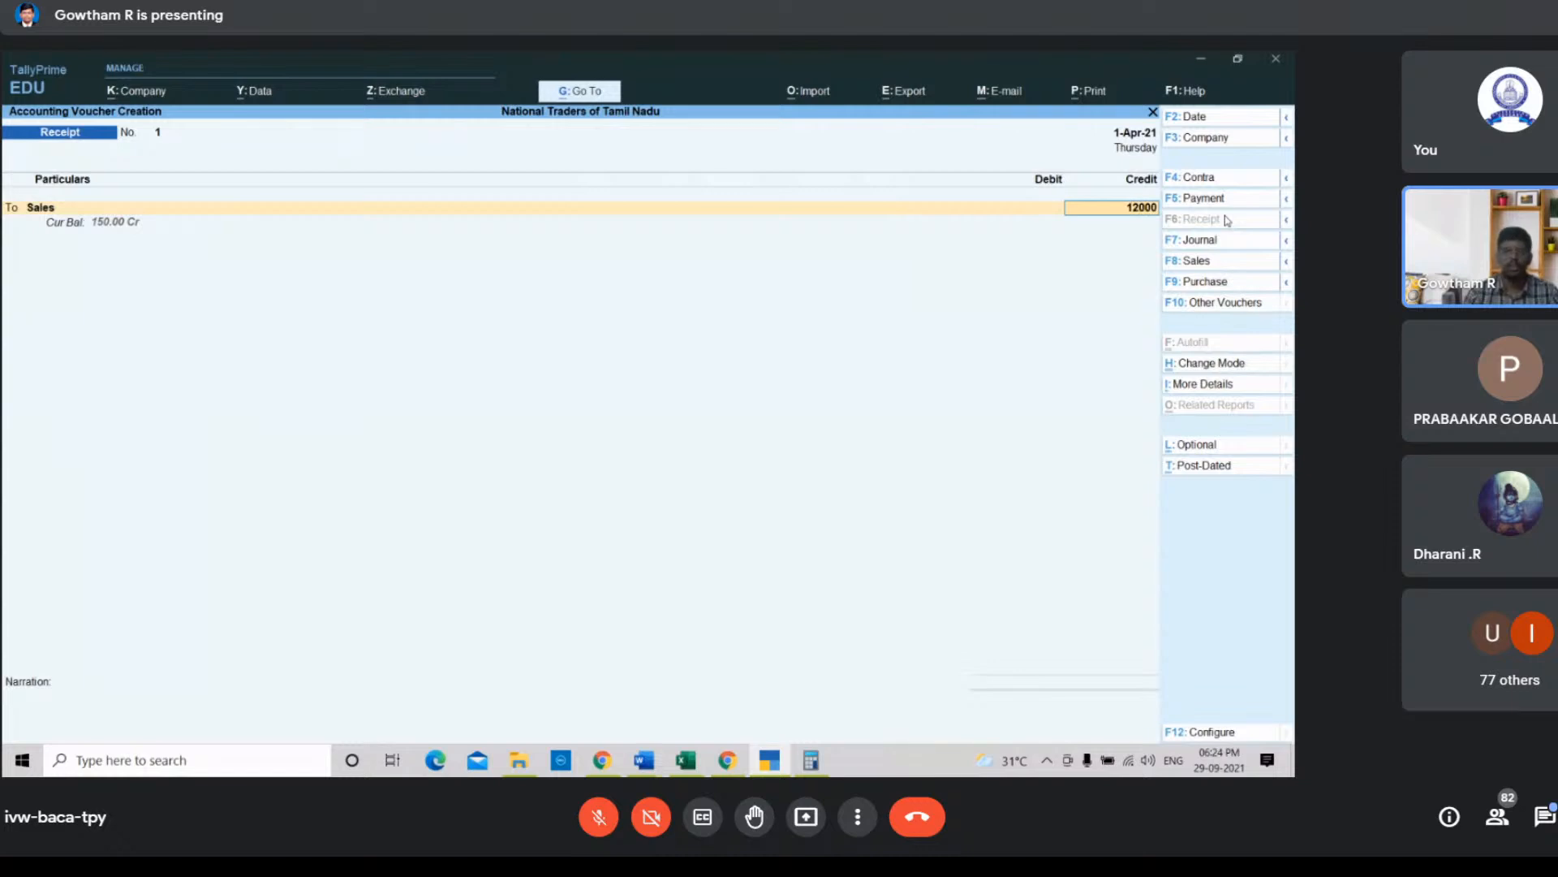
{"action": "key", "text": "Return"}
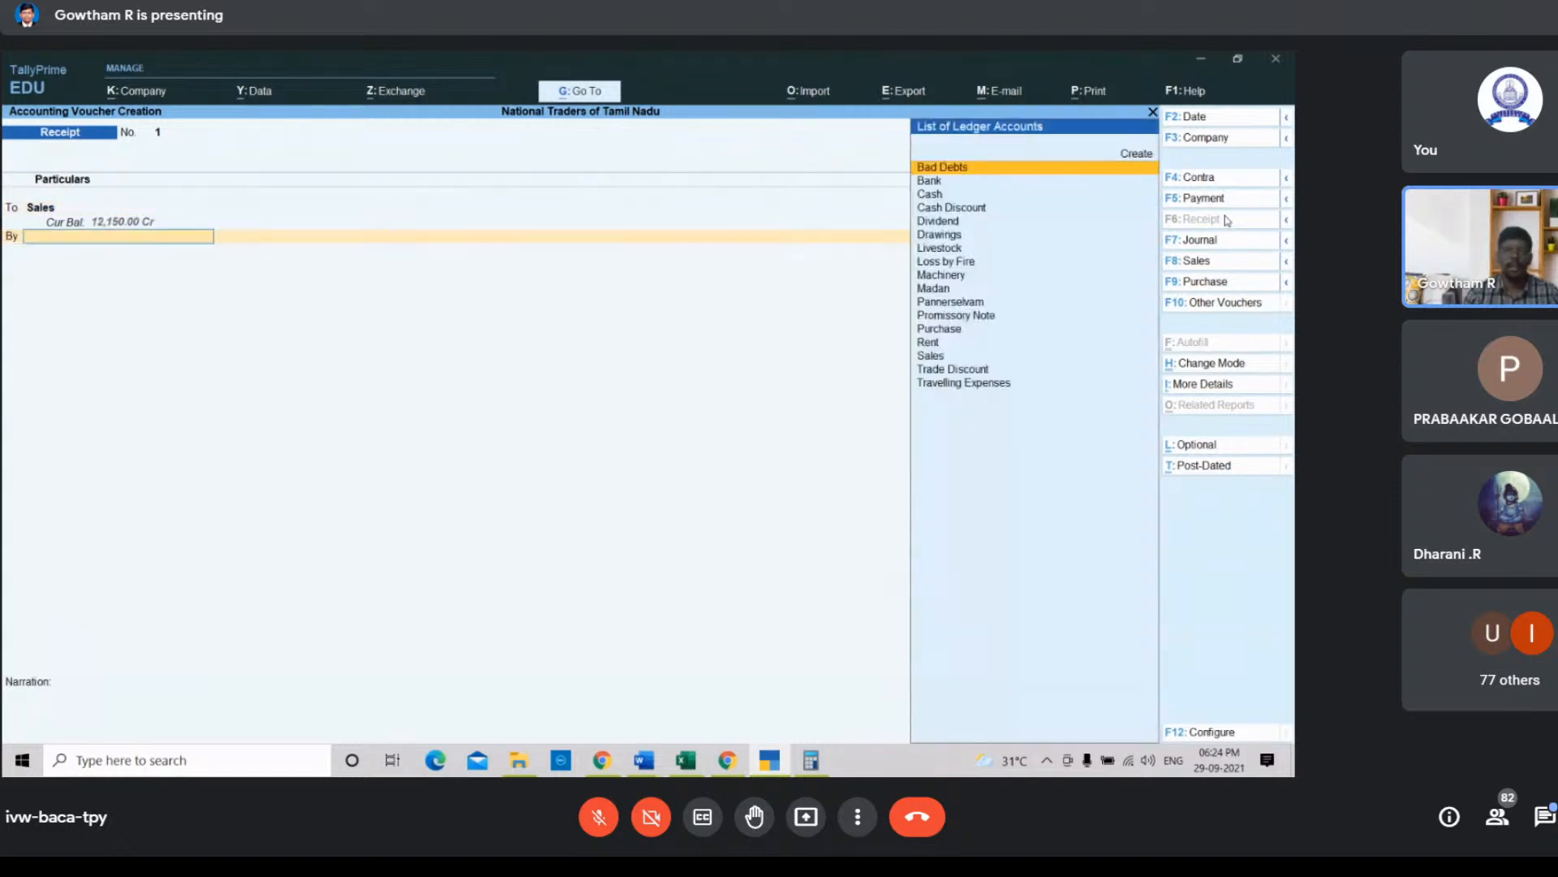
Step: Debit the Cash ledger with the matching 12,000 amount in the receipt voucher
{"action": "key", "text": "Down"}
{"action": "key", "text": "Down"}
{"action": "key", "text": "Return"}
{"action": "key", "text": "Return"}
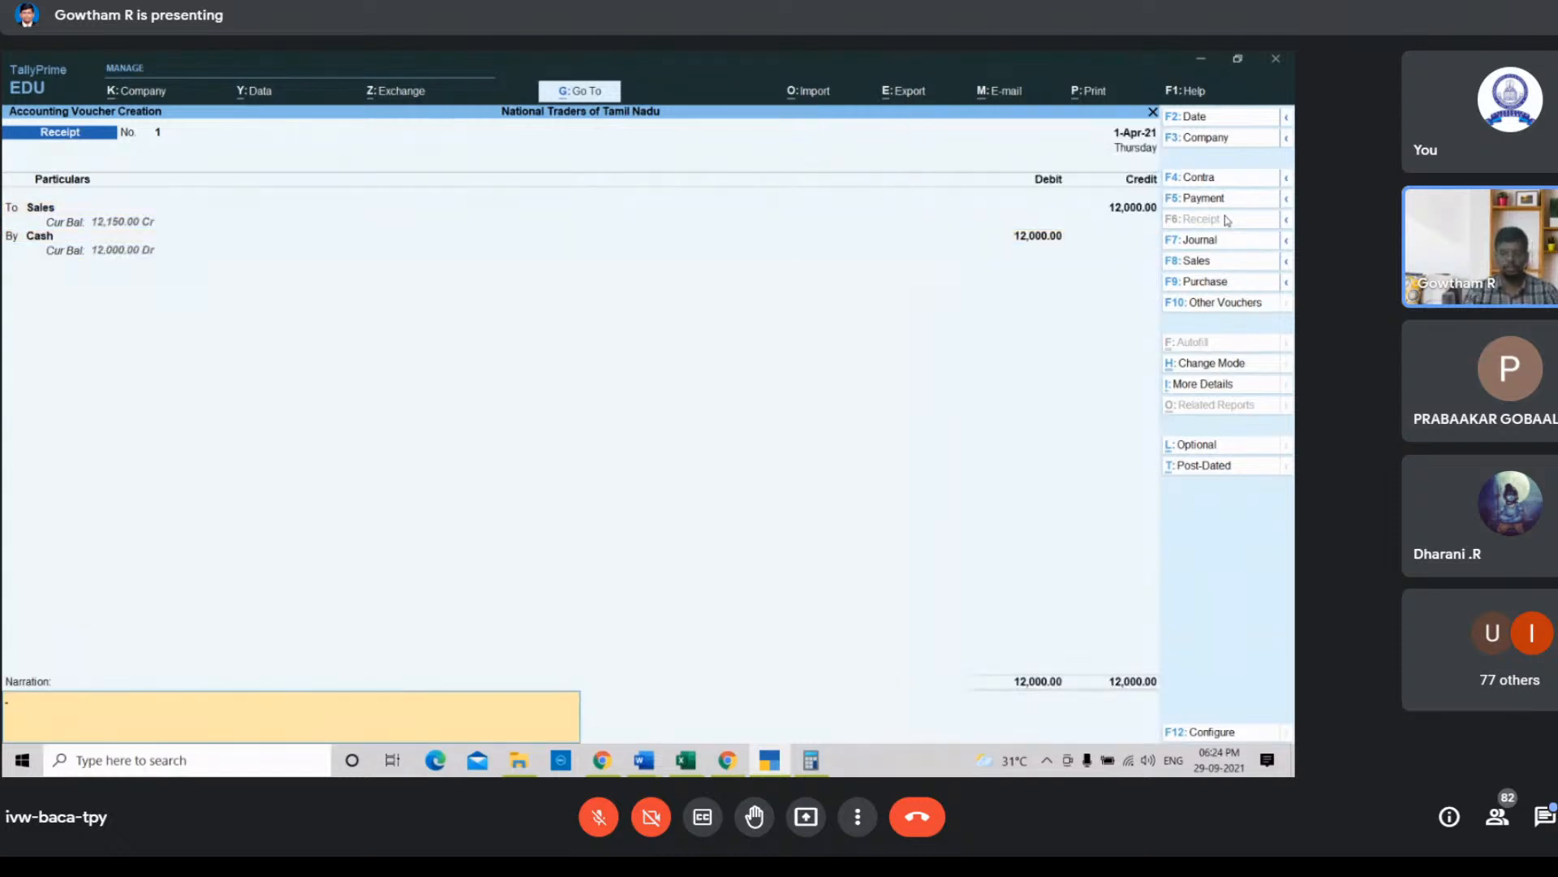
Step: Enter a narration beginning "Being cash recieved from sa" and save the receipt voucher
{"action": "type", "text": "Being cas"}
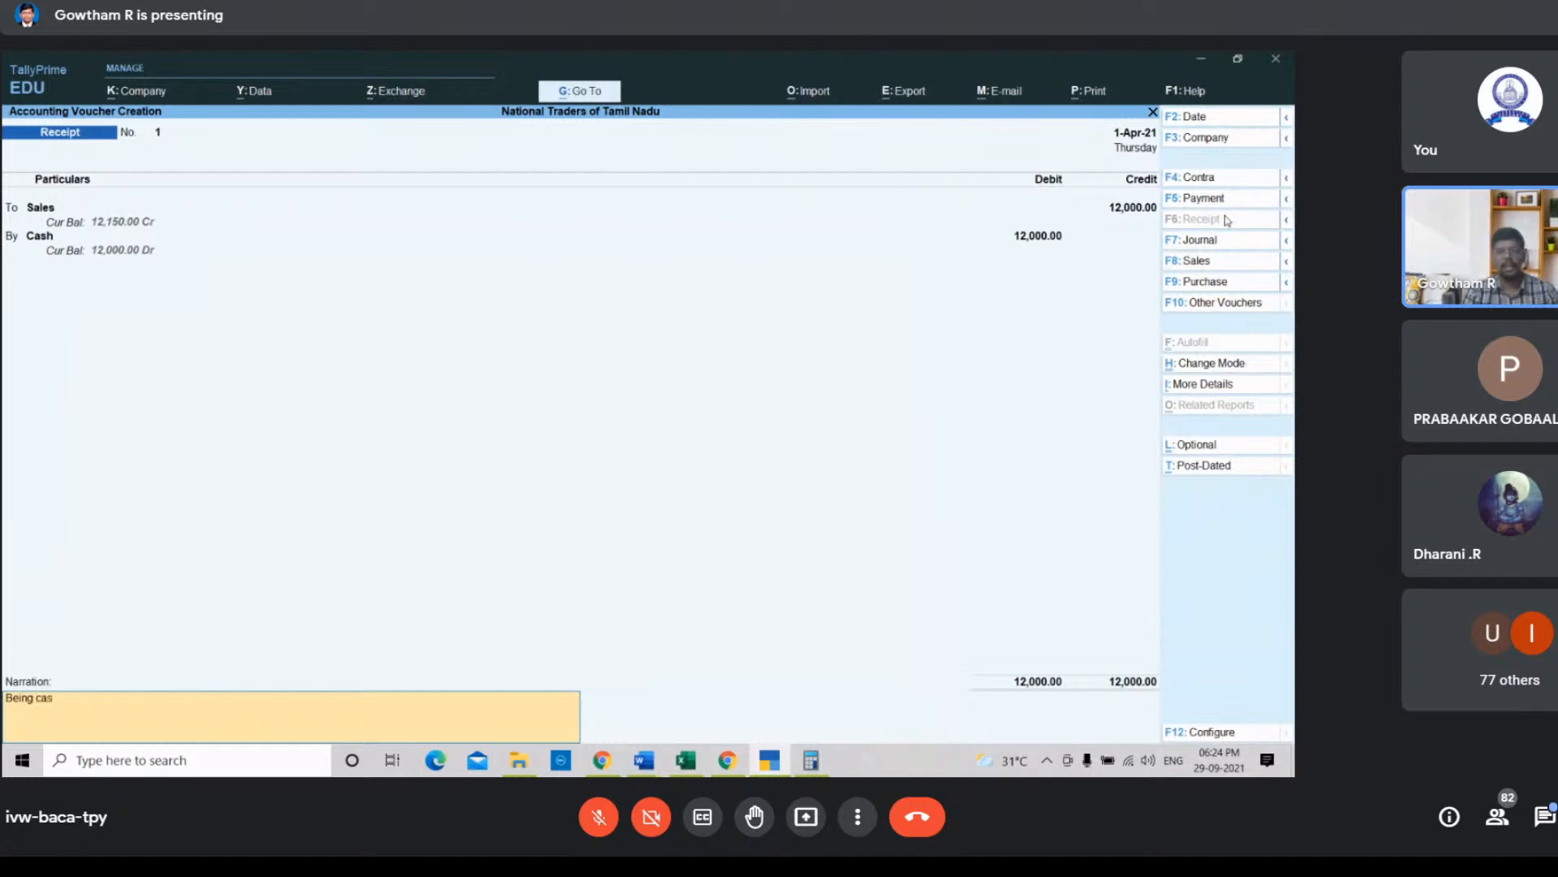
{"action": "type", "text": "h recieved from sales"}
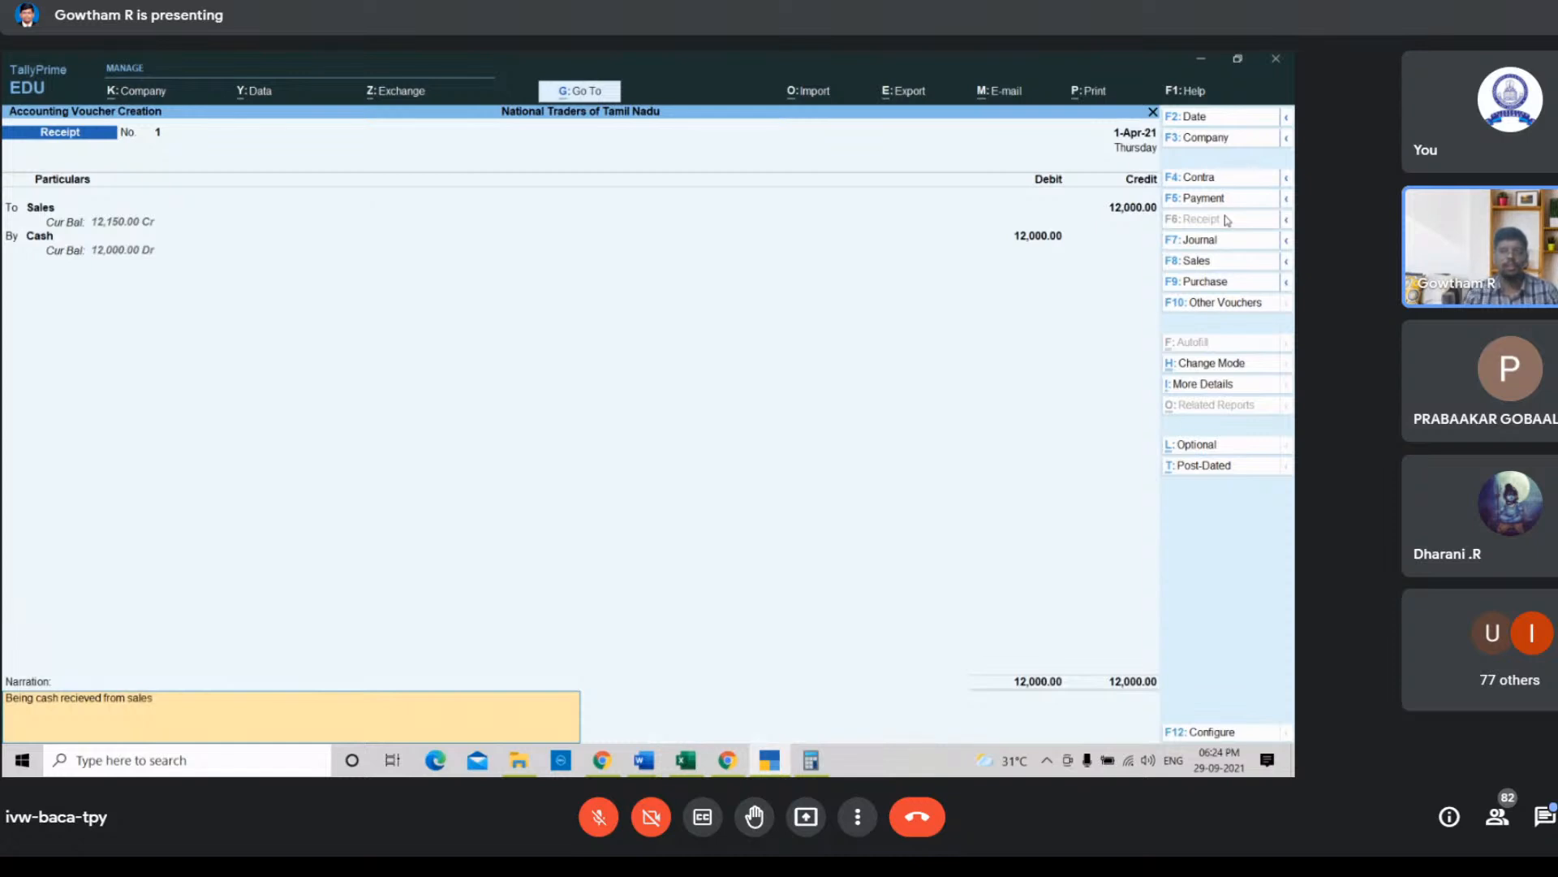
{"action": "key", "text": "Return"}
{"action": "key", "text": "Return"}
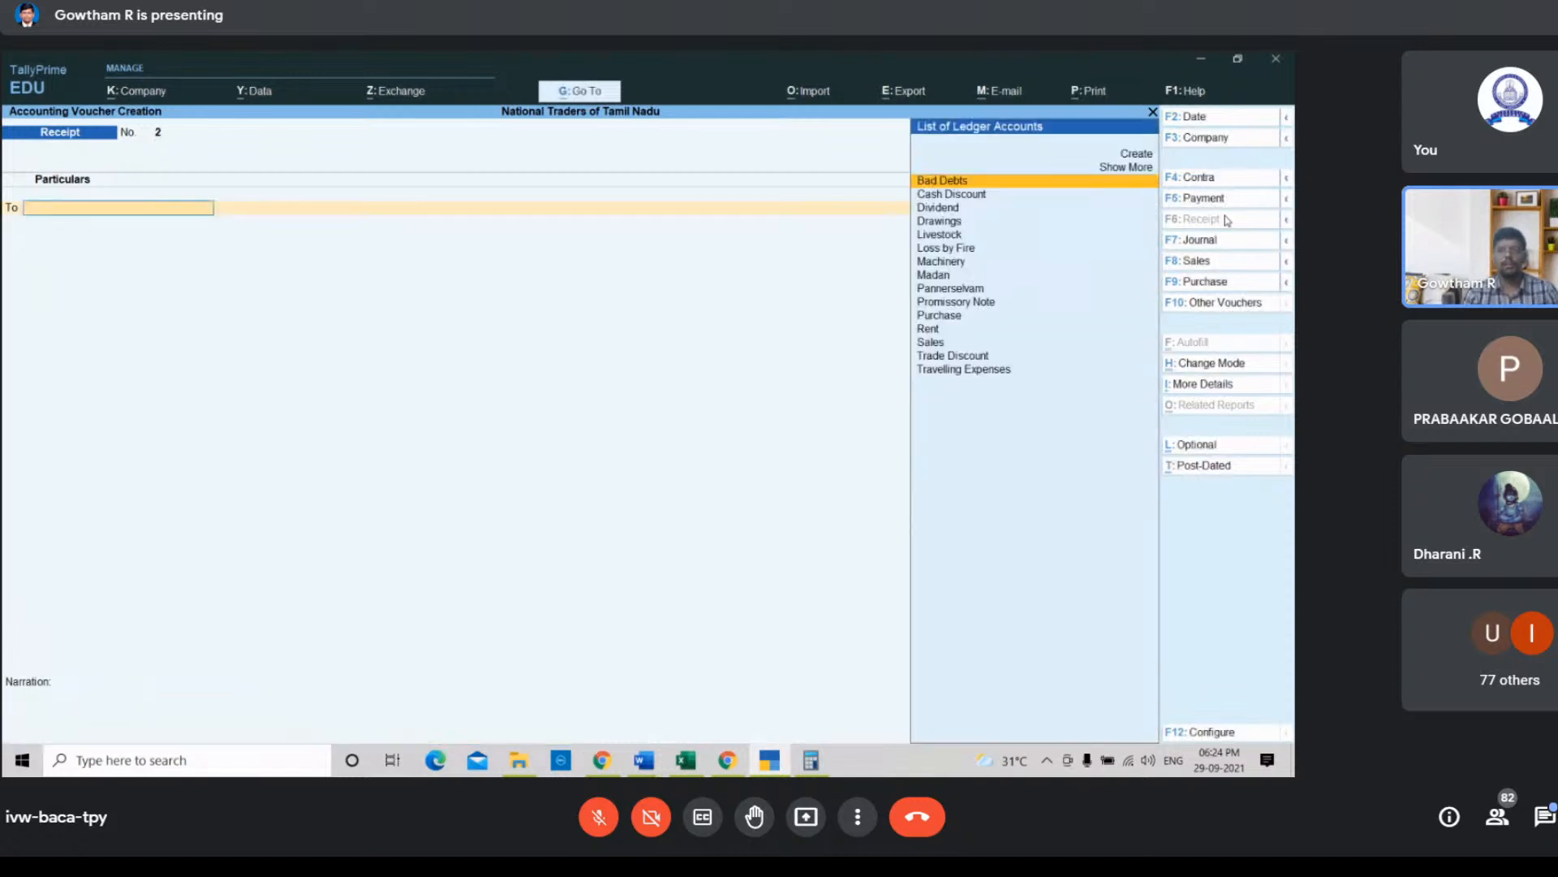
Step: Start a payment voucher debiting the Travelling Expenses ledger with 500
{"action": "left_click", "coordinate": [694, 764]}
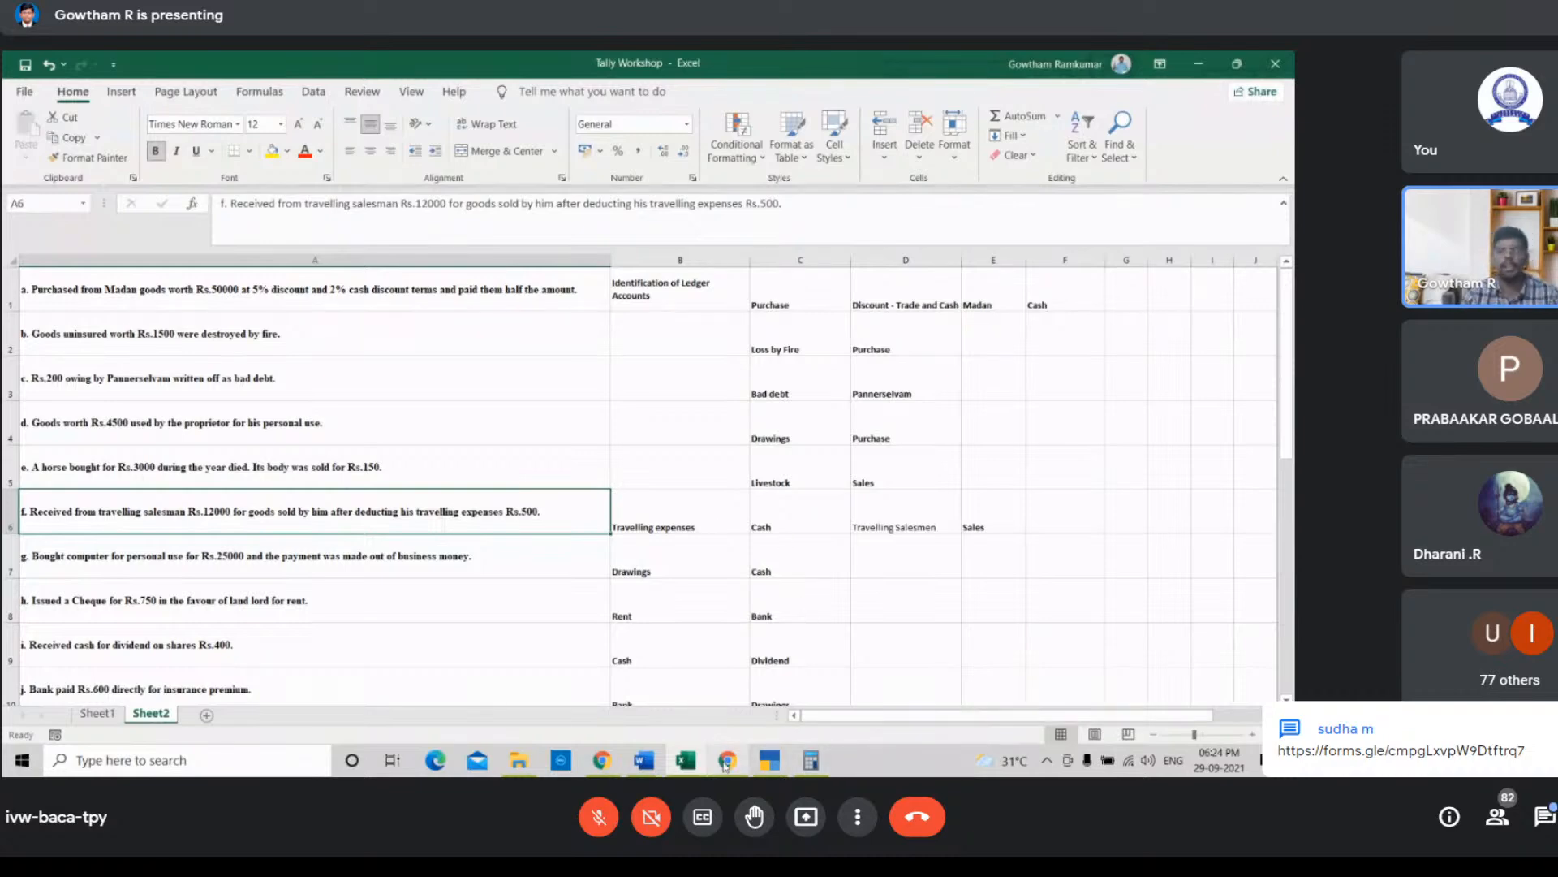
{"action": "left_click", "coordinate": [770, 760]}
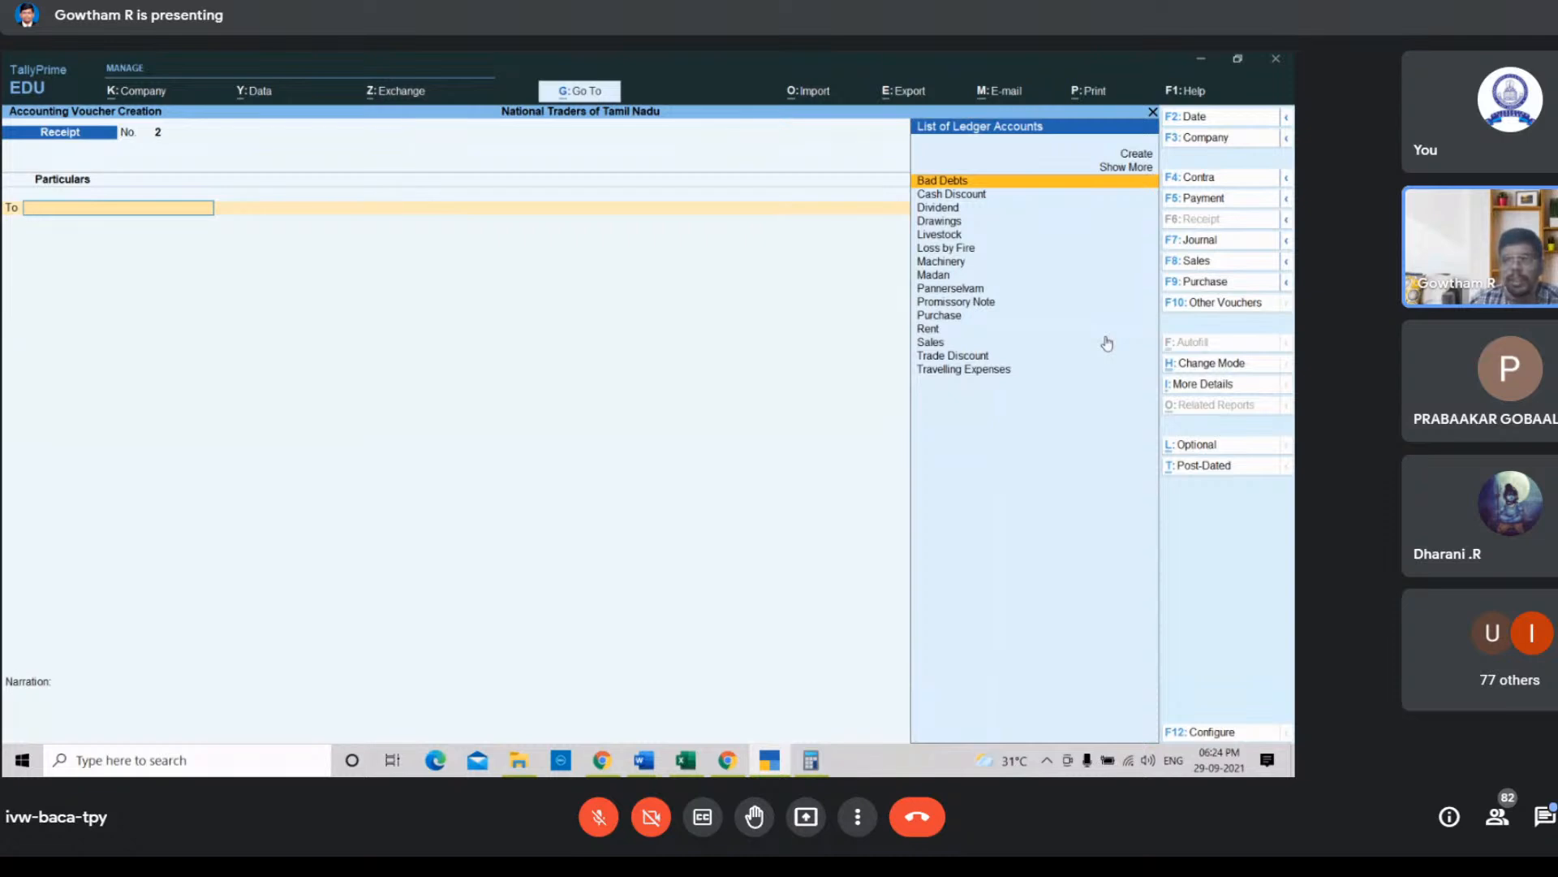
{"action": "left_click", "coordinate": [1197, 199]}
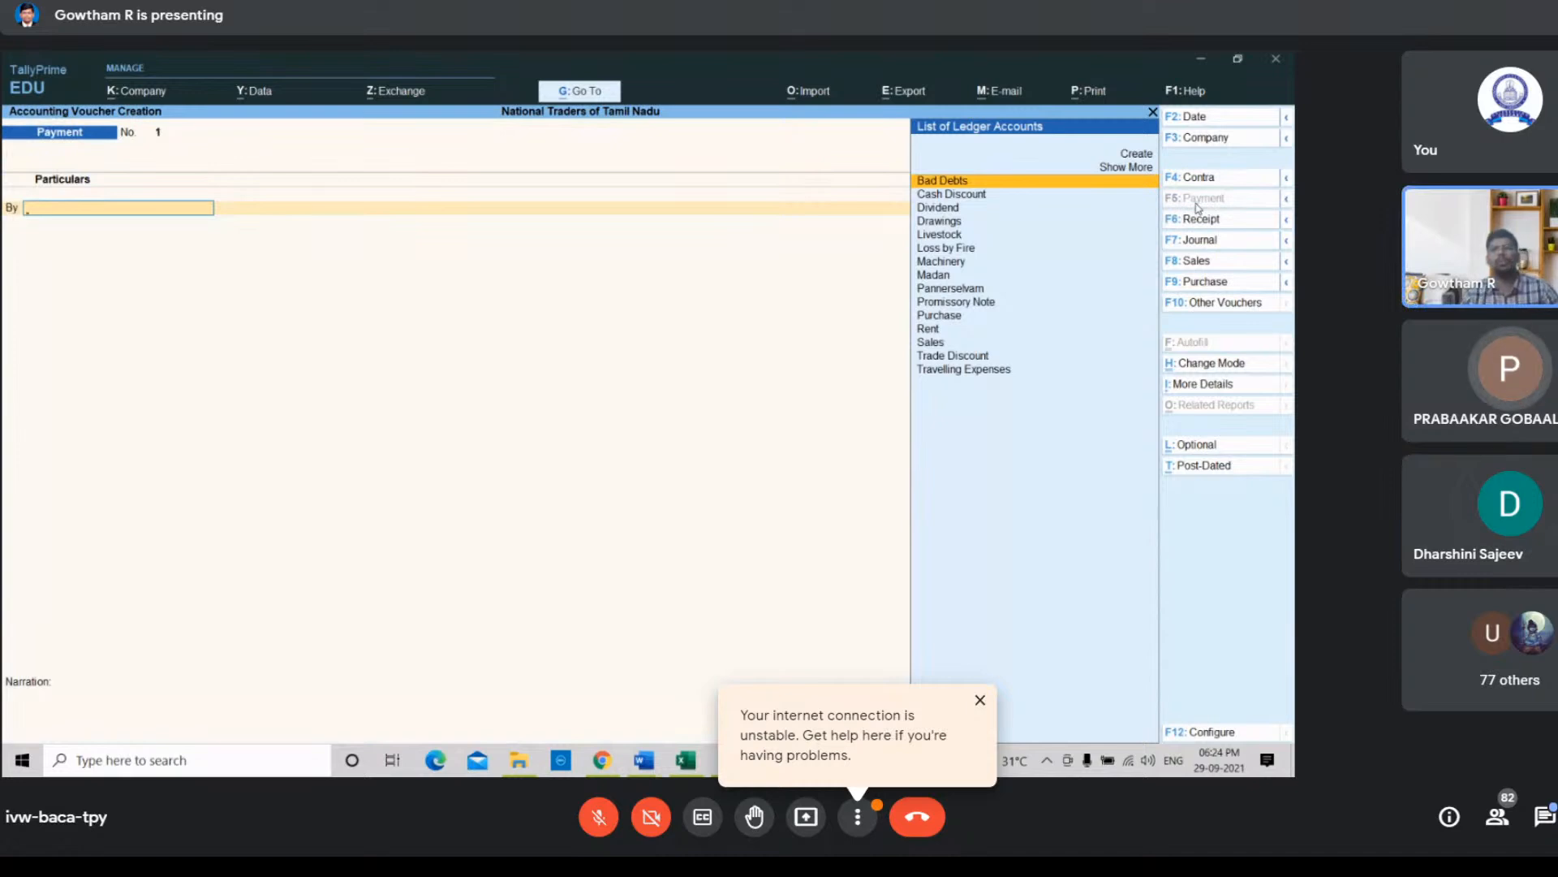
{"action": "key", "text": "Down"}
{"action": "key", "text": "Down"}
{"action": "key", "text": "Down"}
{"action": "key", "text": "Down"}
{"action": "key", "text": "Down"}
{"action": "key", "text": "Down"}
{"action": "key", "text": "Down"}
{"action": "key", "text": "Down"}
{"action": "key", "text": "Down"}
{"action": "key", "text": "Down"}
{"action": "key", "text": "Down"}
{"action": "key", "text": "Down"}
{"action": "key", "text": "Down"}
{"action": "key", "text": "Down"}
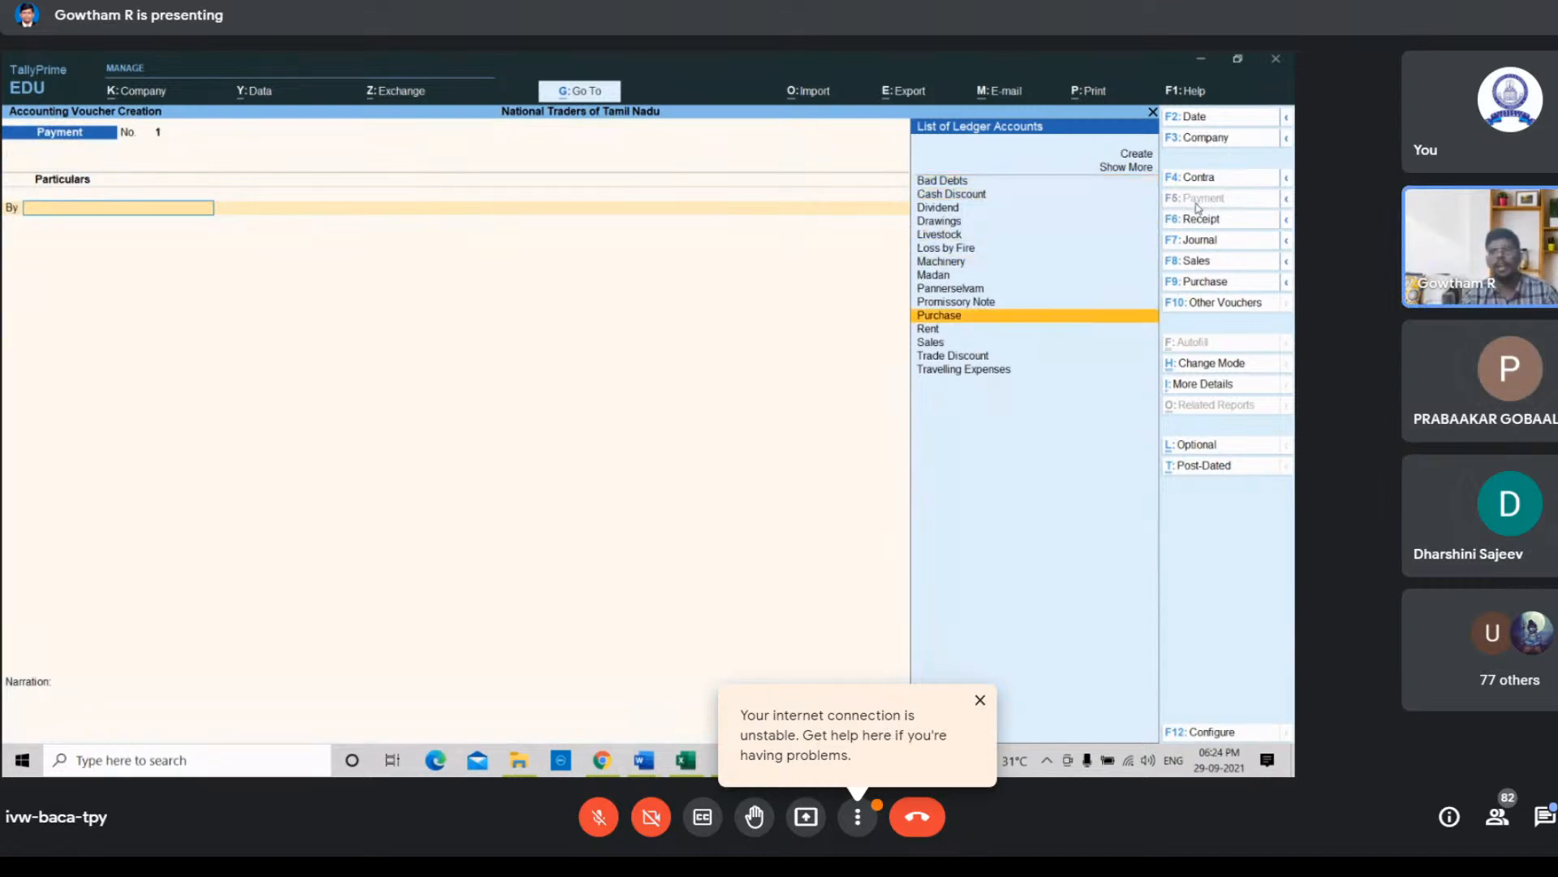
{"action": "key", "text": "Return"}
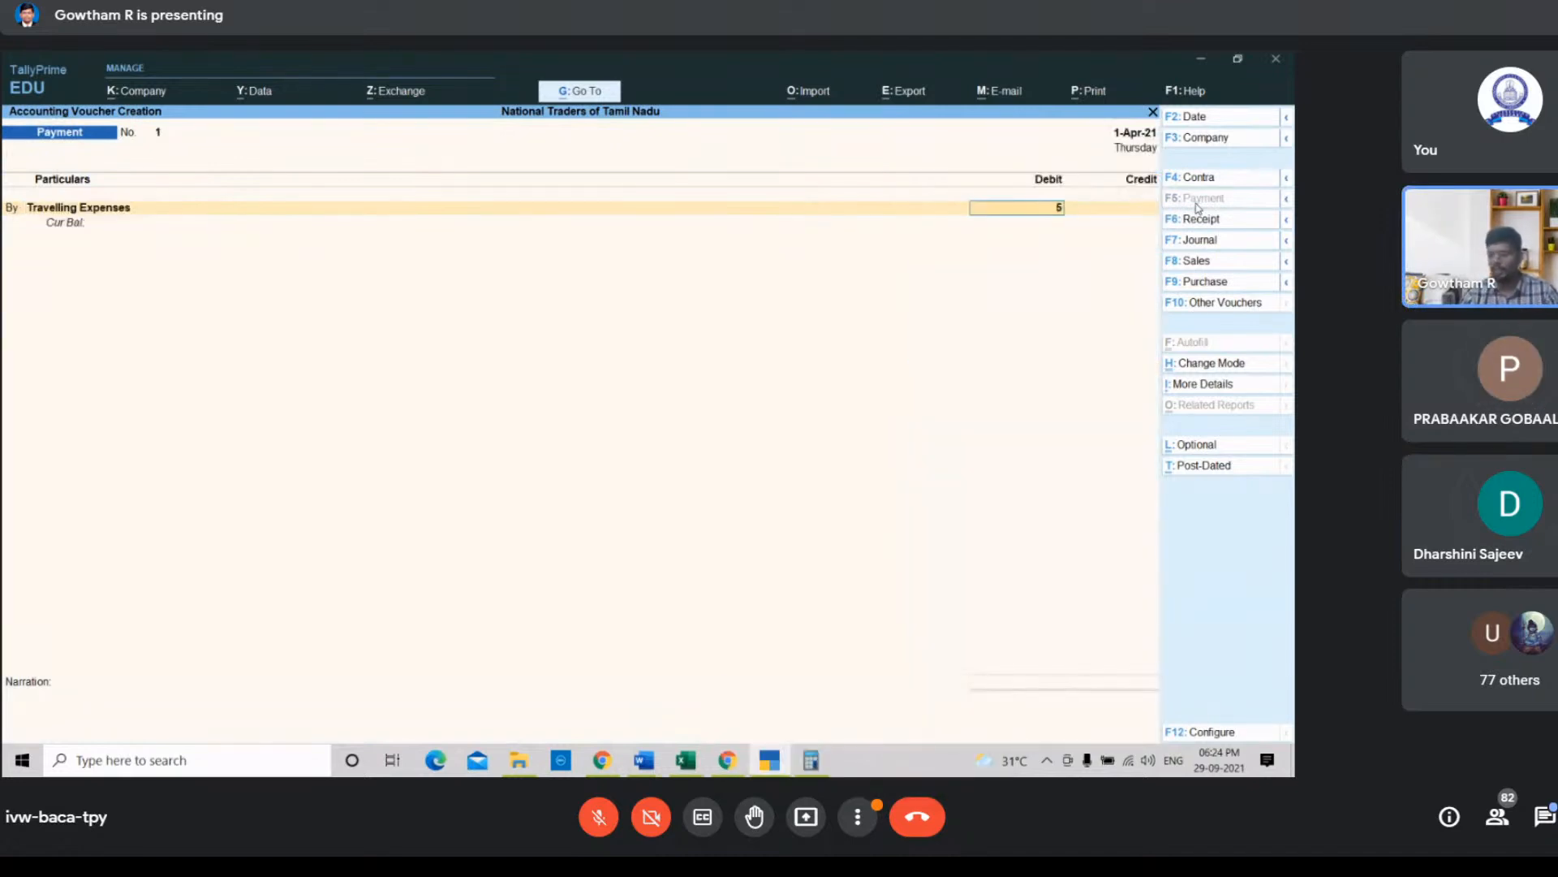
{"action": "type", "text": "500"}
{"action": "key", "text": "Return"}
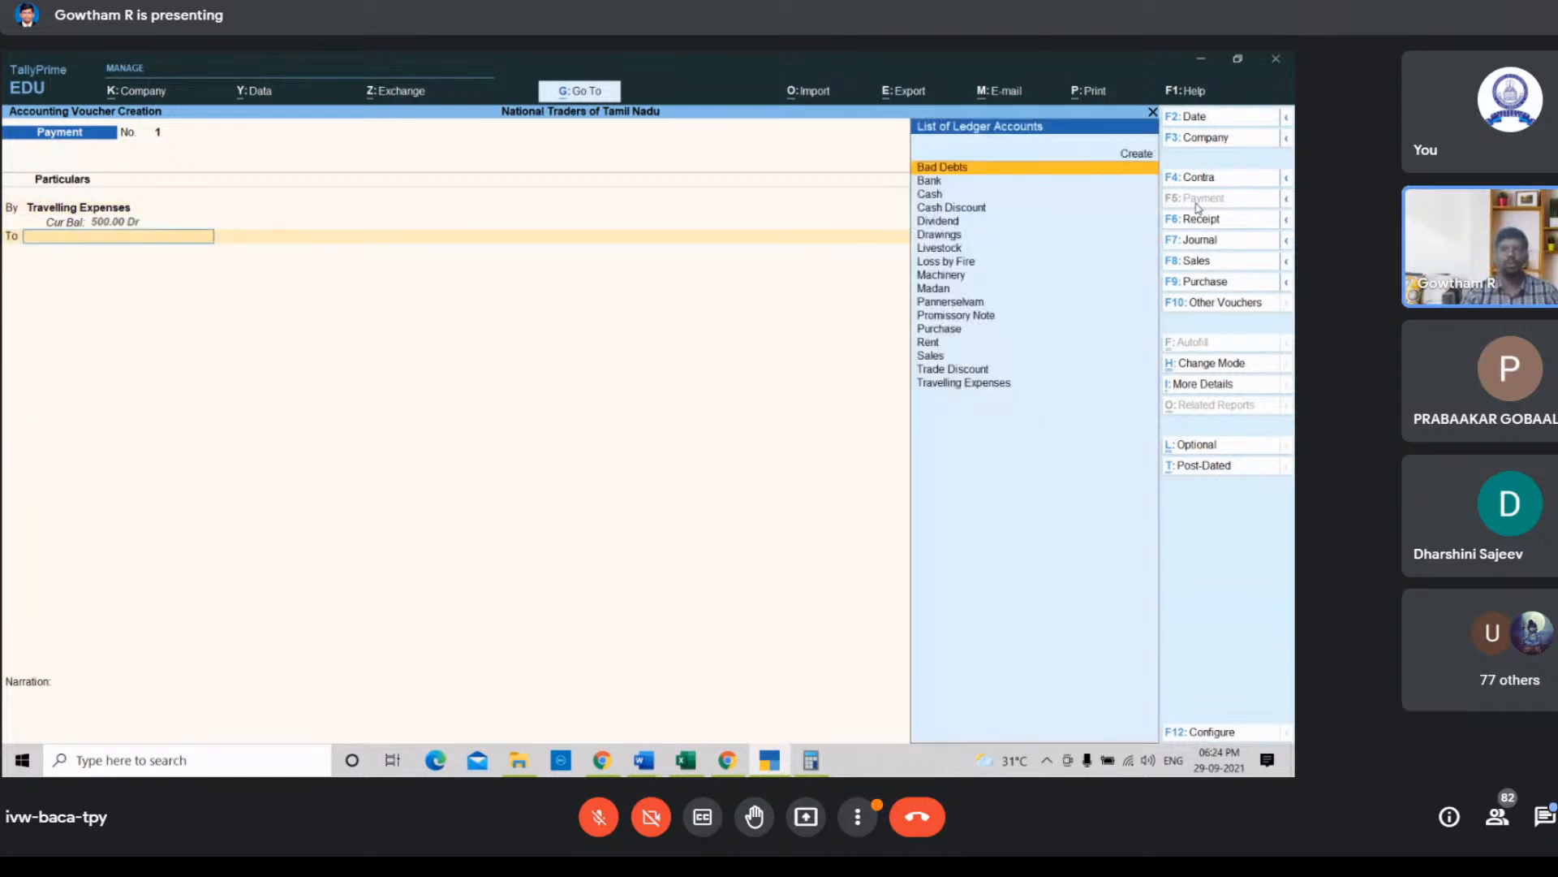
Step: Credit the Cash ledger with the matching 500 amount in the payment voucher
{"action": "key", "text": "Down"}
{"action": "key", "text": "Down"}
{"action": "key", "text": "Return"}
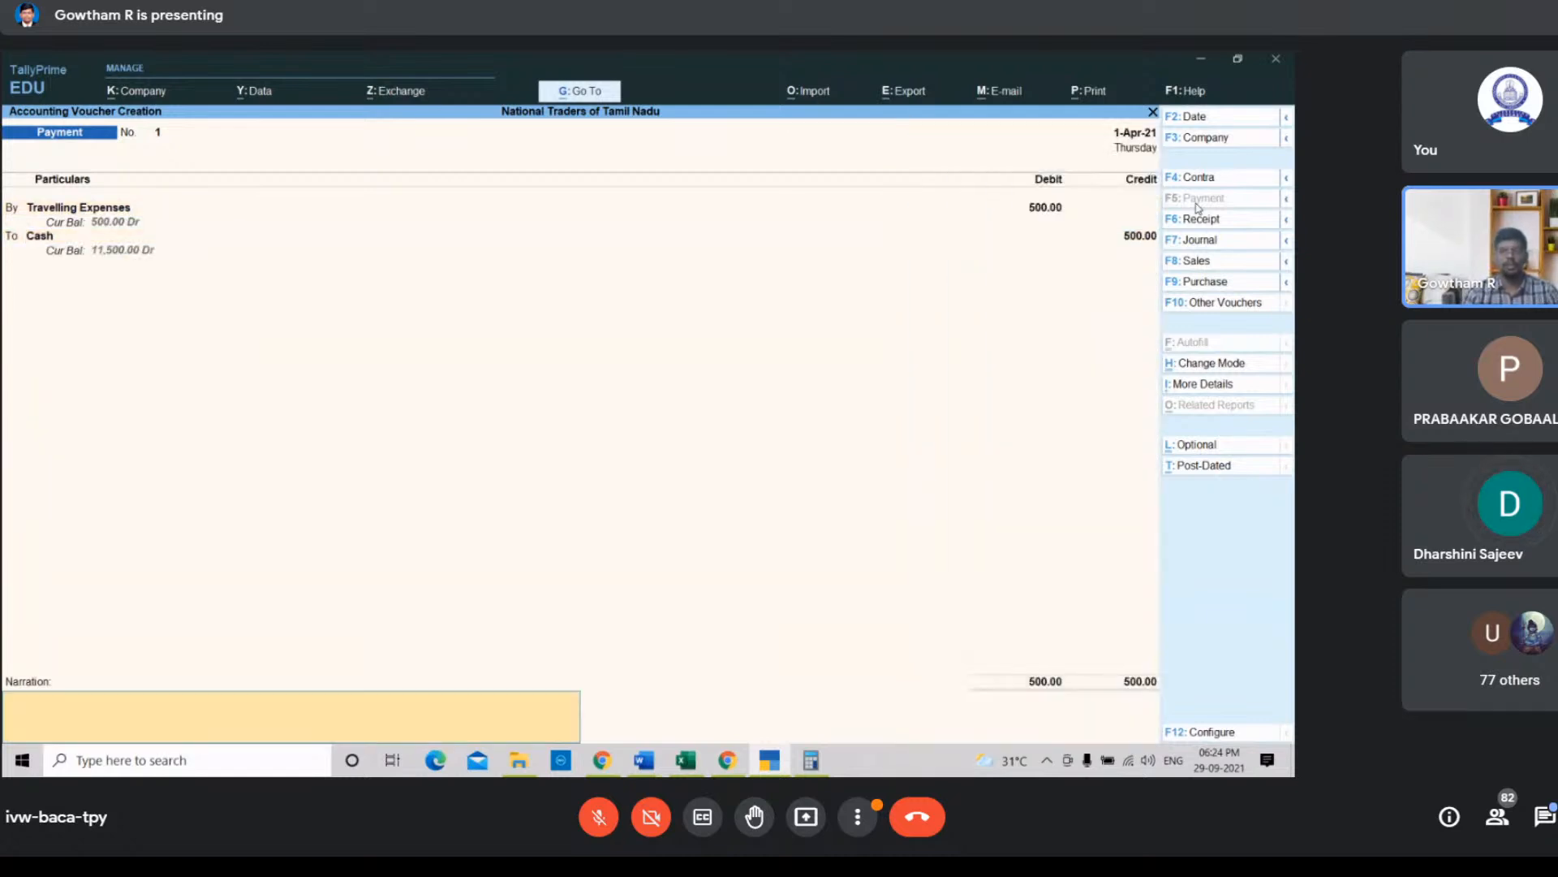
Step: Enter the narration "Being travelling expense paid" and save the payment voucher
{"action": "type", "text": "Being tra"}
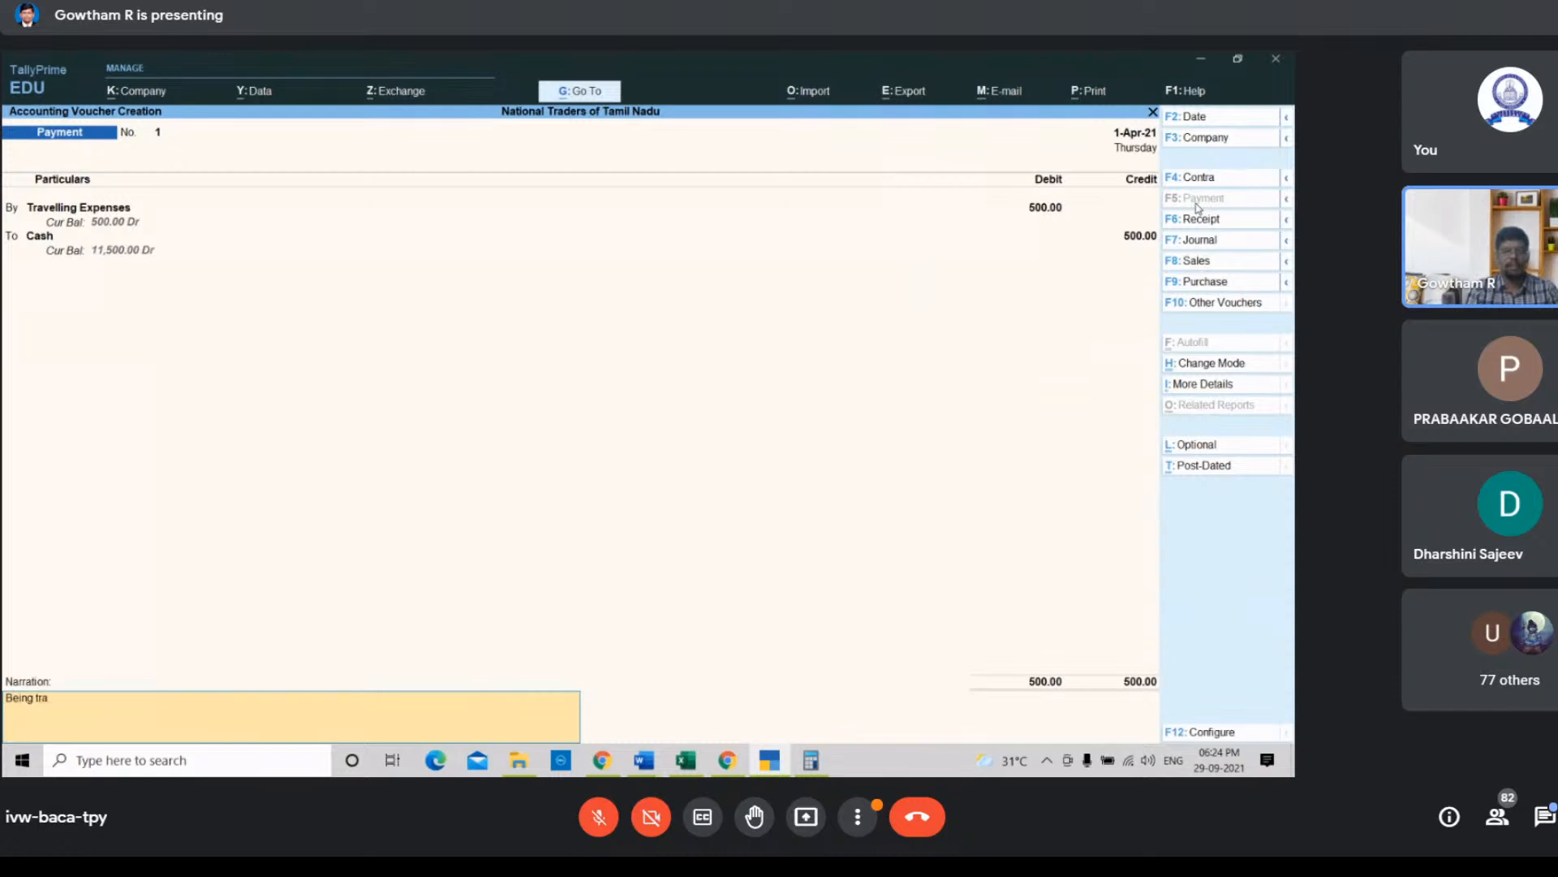
{"action": "type", "text": "velling e"}
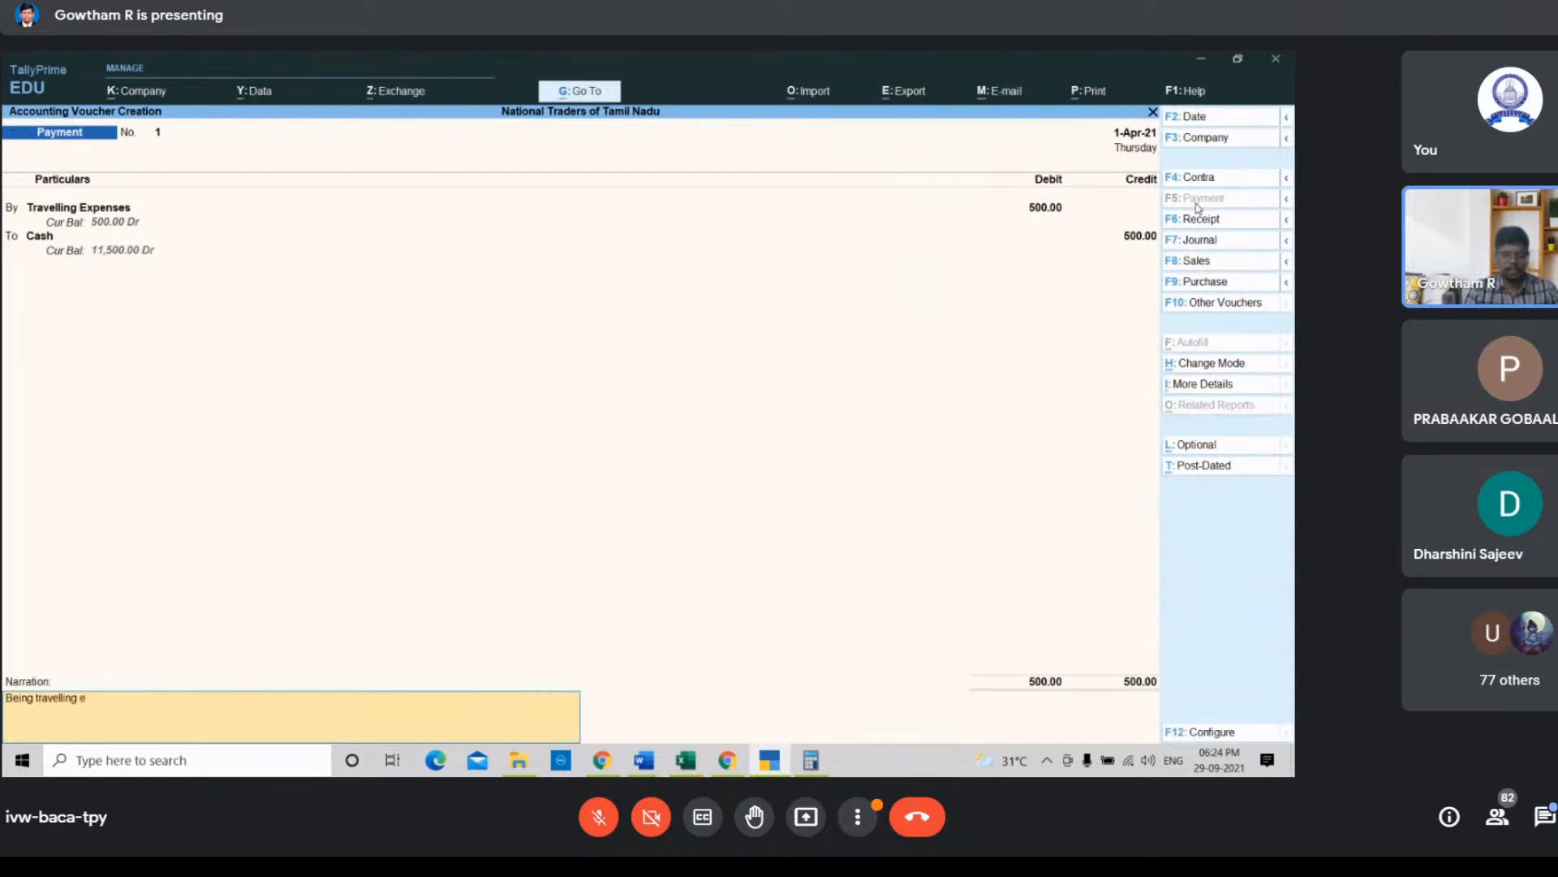
{"action": "type", "text": "xpense p"}
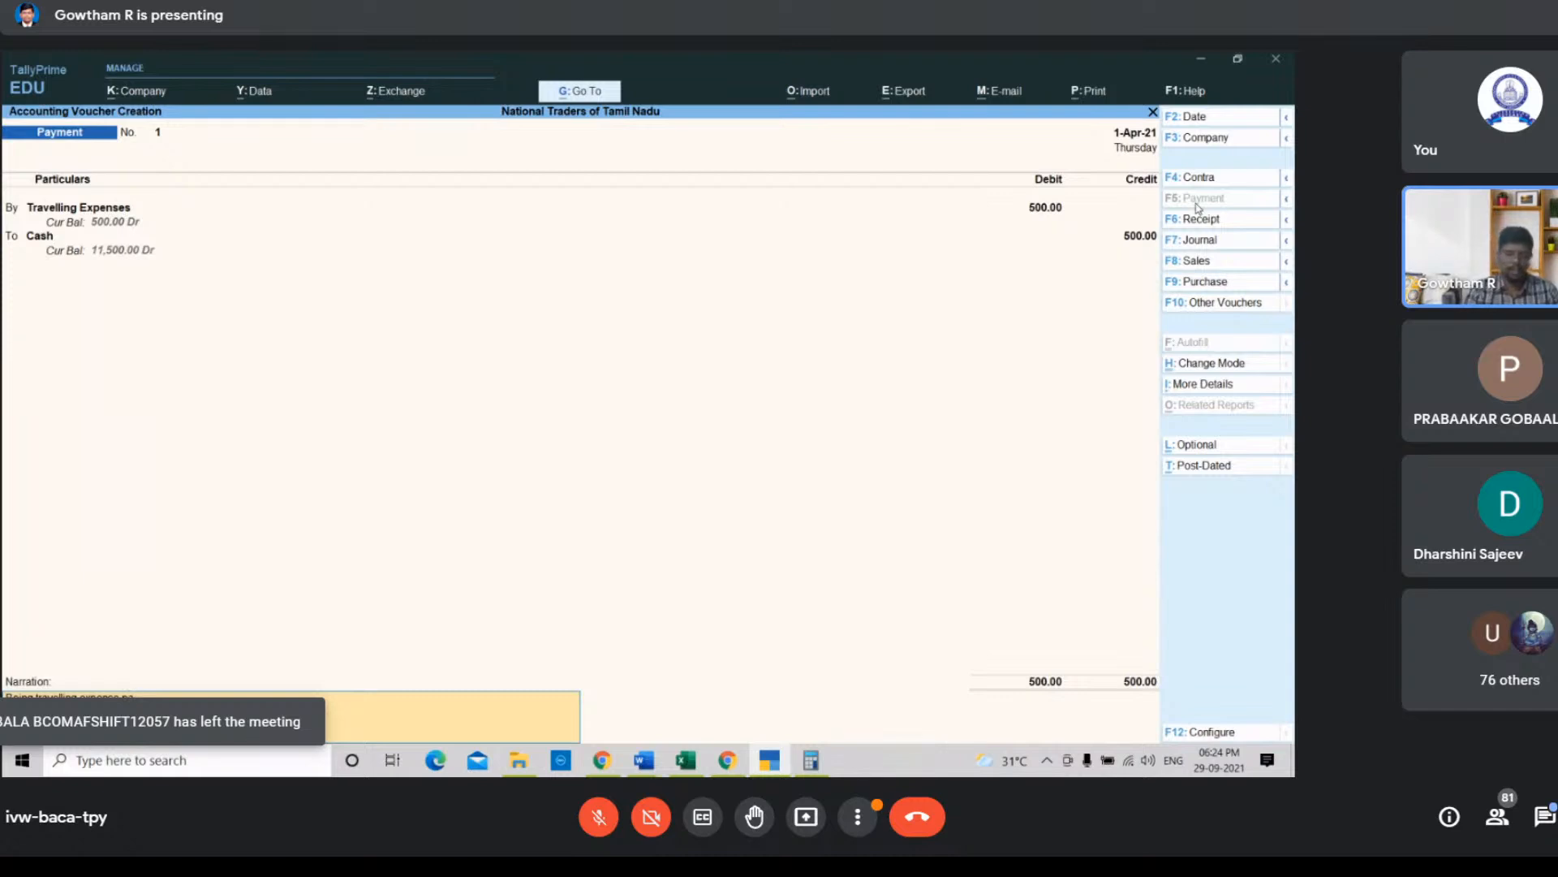
{"action": "type", "text": "aid"}
{"action": "key", "text": "Return"}
{"action": "key", "text": "Return"}
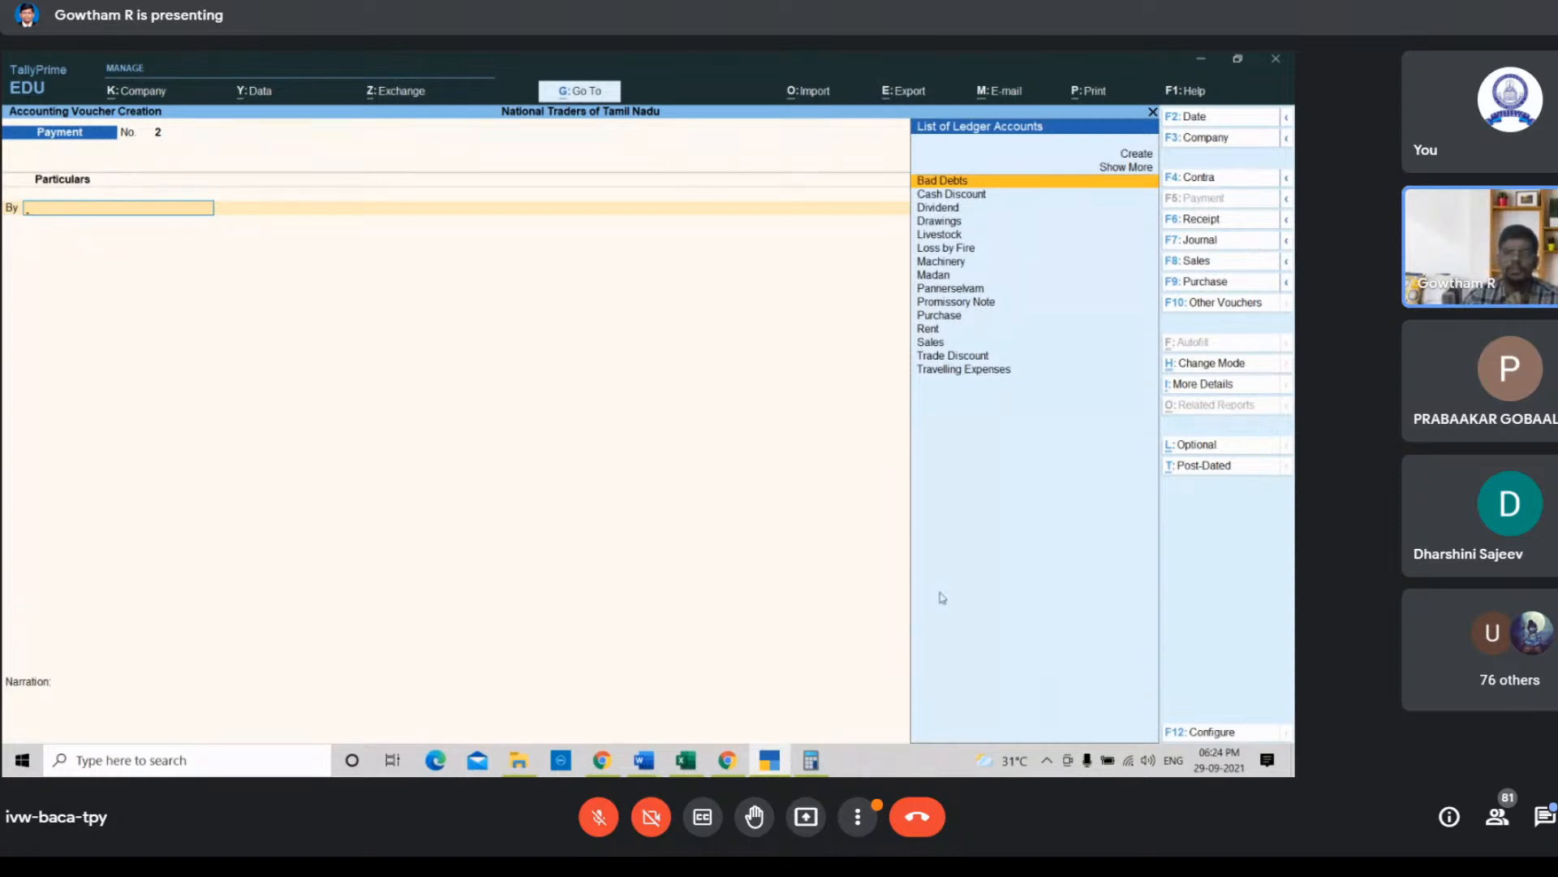
Step: Start a journal voucher debiting the Drawings ledger with 25000 for the computer bought for personal use
{"action": "left_click", "coordinate": [686, 760]}
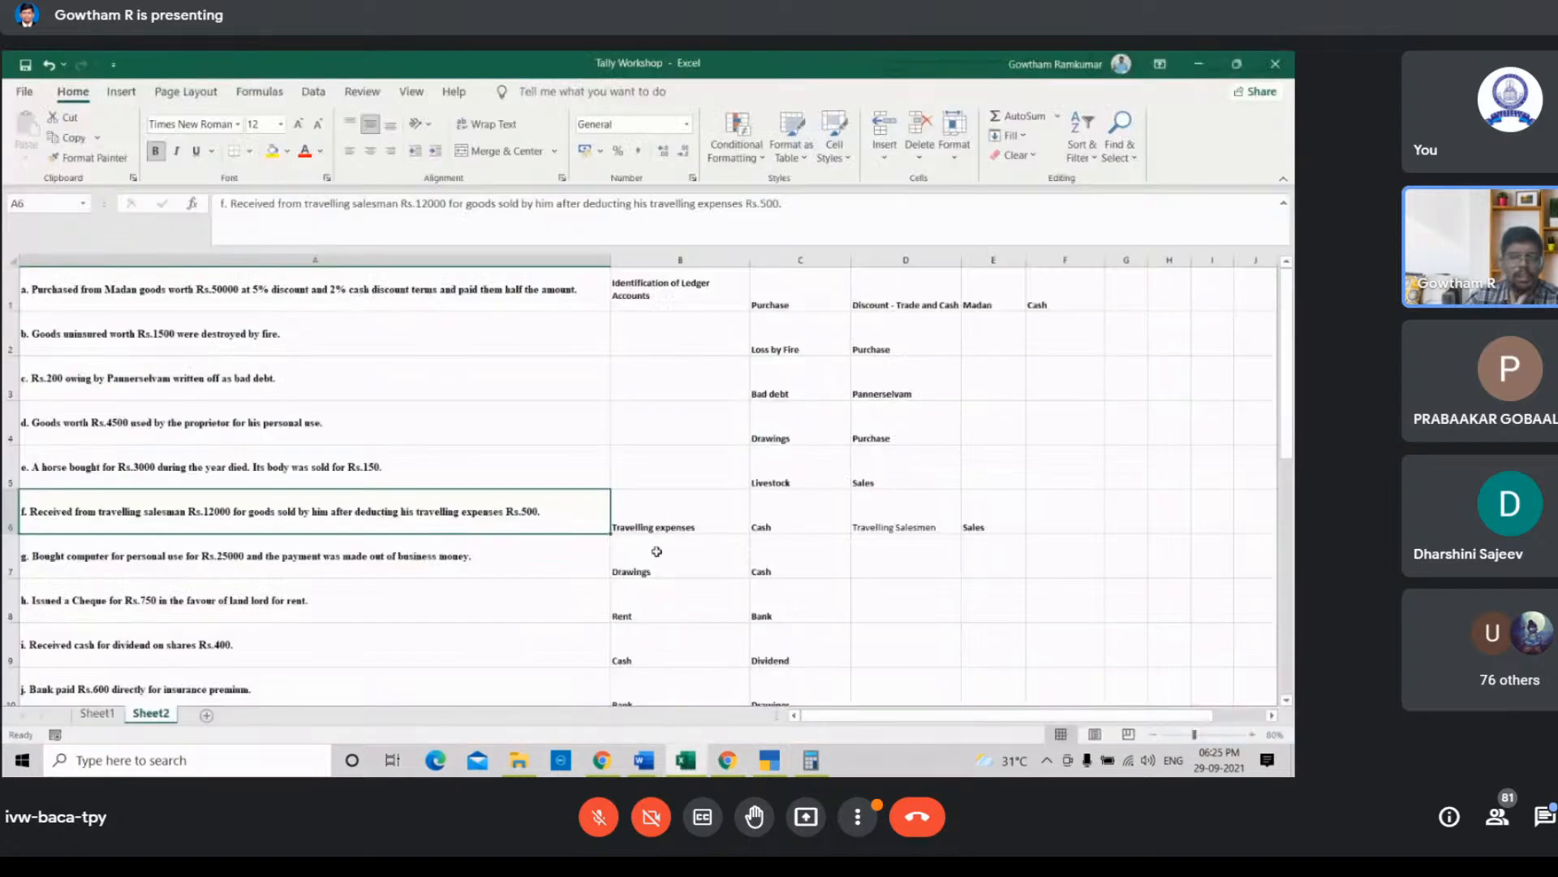
{"action": "scroll", "coordinate": [641, 544], "scroll_direction": "down", "scroll_amount": 1}
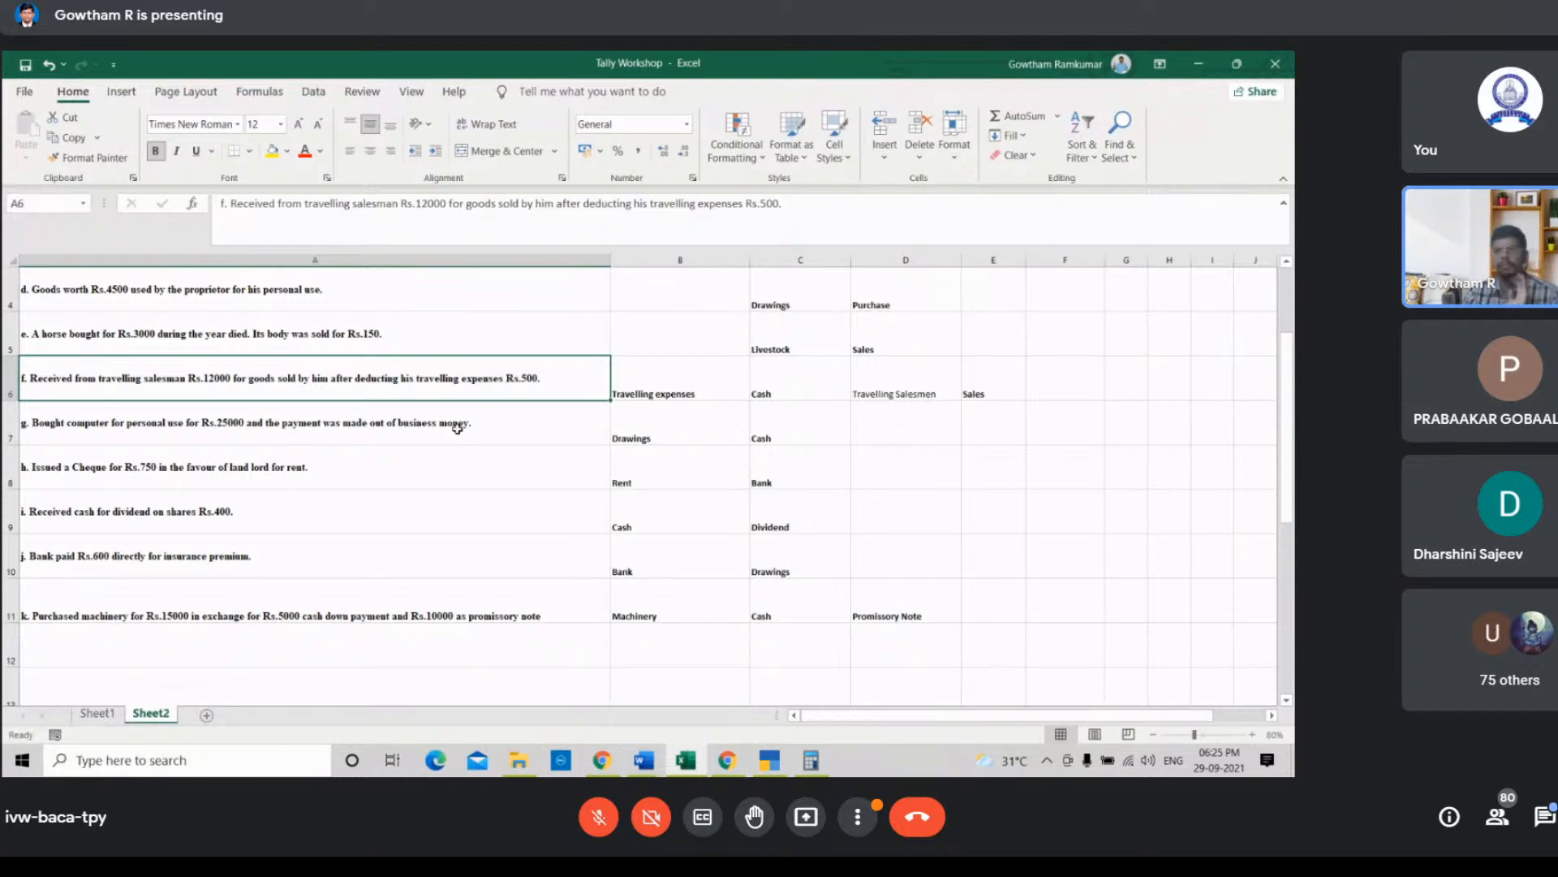
{"action": "left_click", "coordinate": [784, 768]}
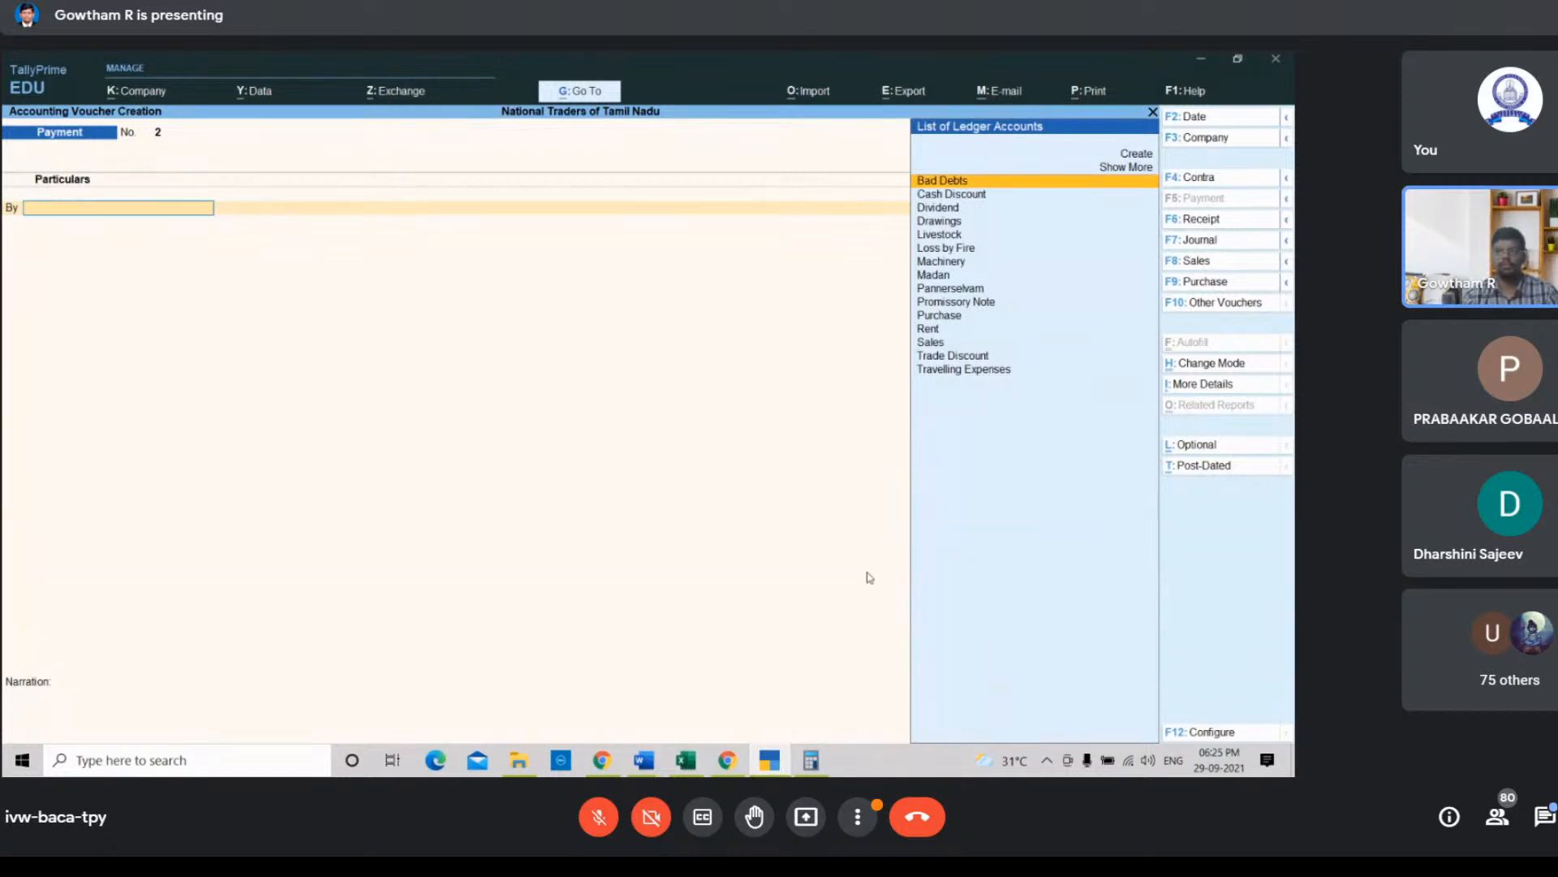
{"action": "left_click", "coordinate": [1210, 243]}
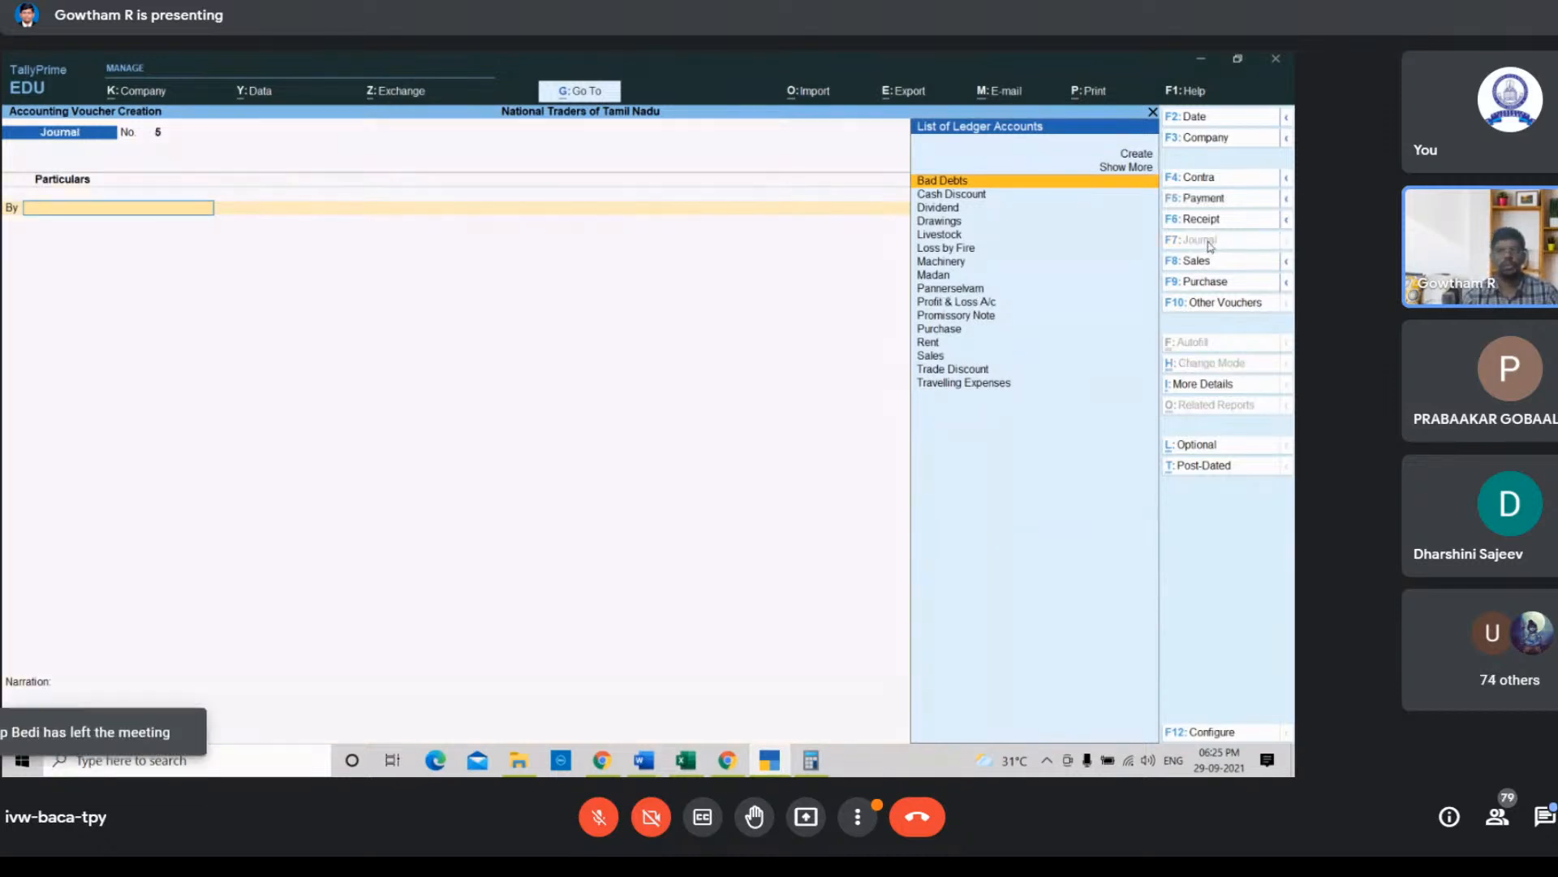
{"action": "key", "text": "Down"}
{"action": "key", "text": "Down"}
{"action": "key", "text": "Down"}
{"action": "key", "text": "Return"}
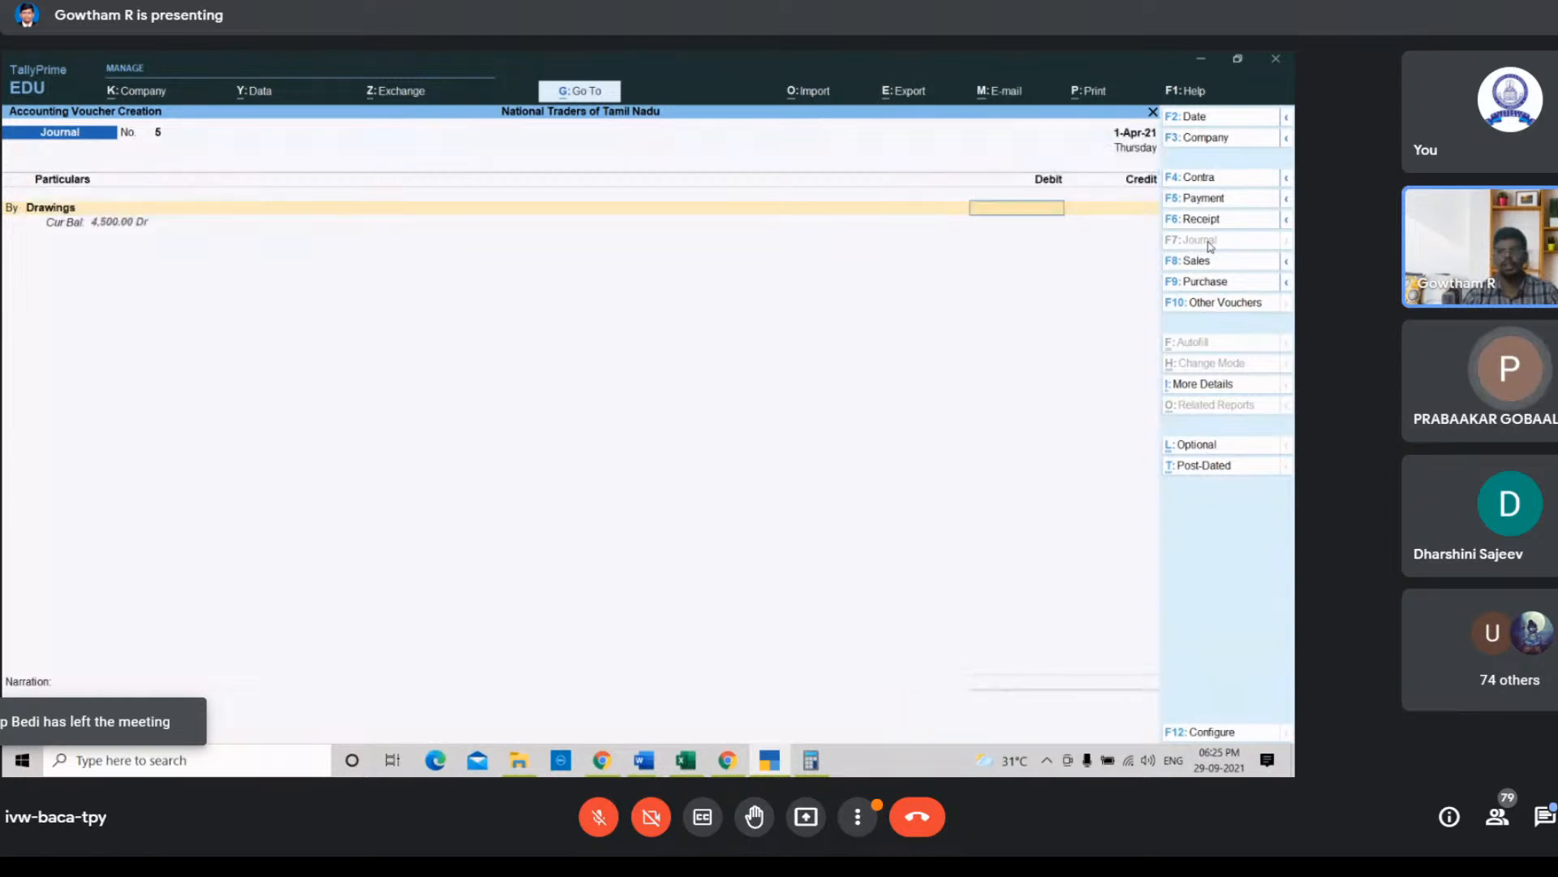
{"action": "type", "text": "25000"}
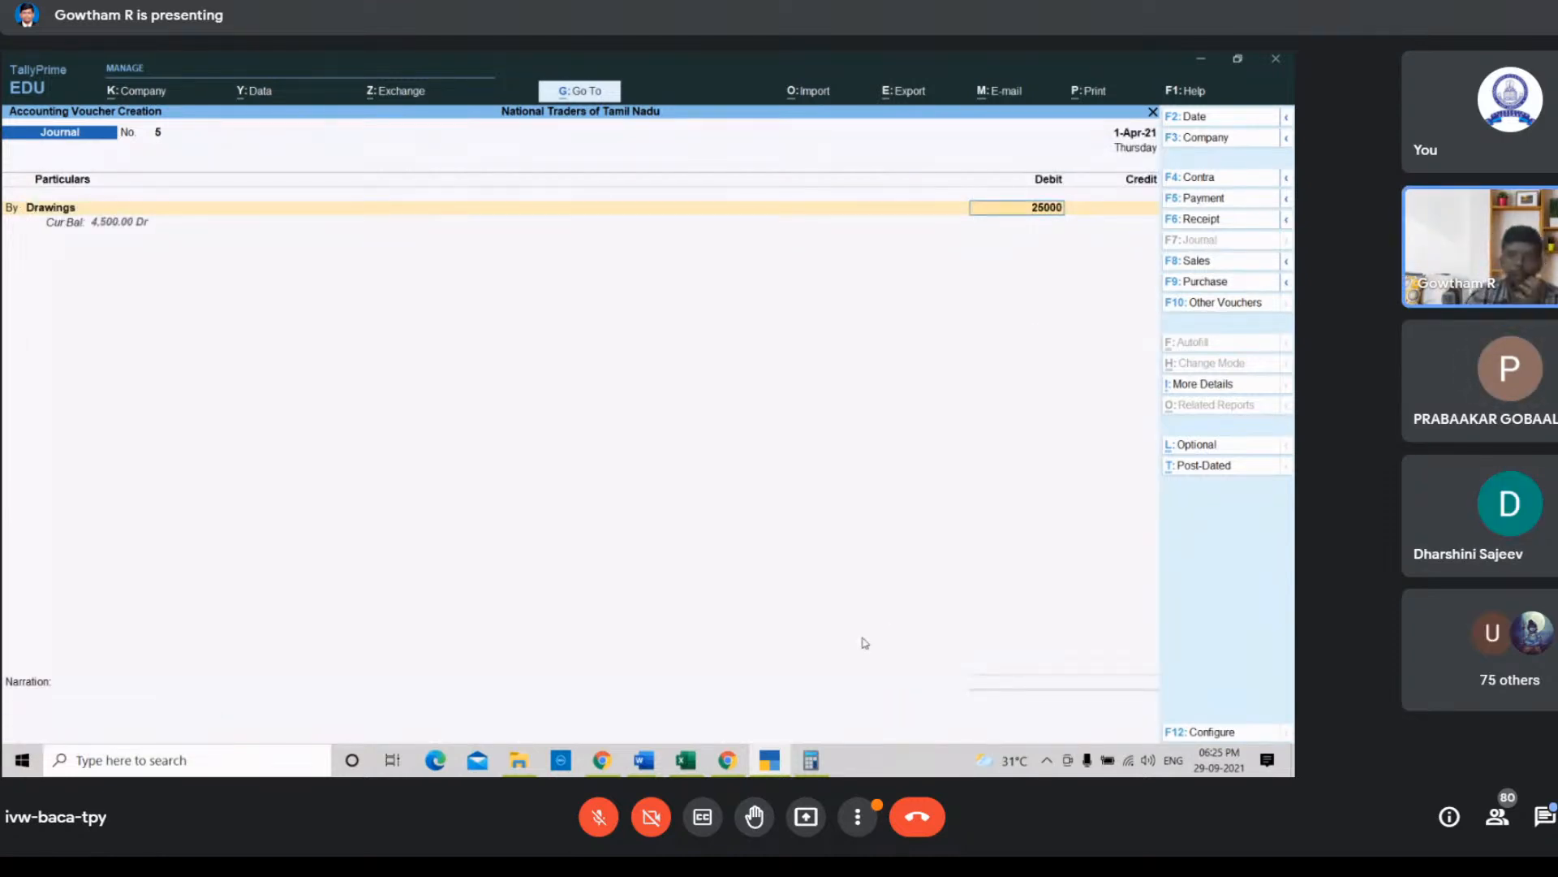
{"action": "left_click", "coordinate": [739, 761]}
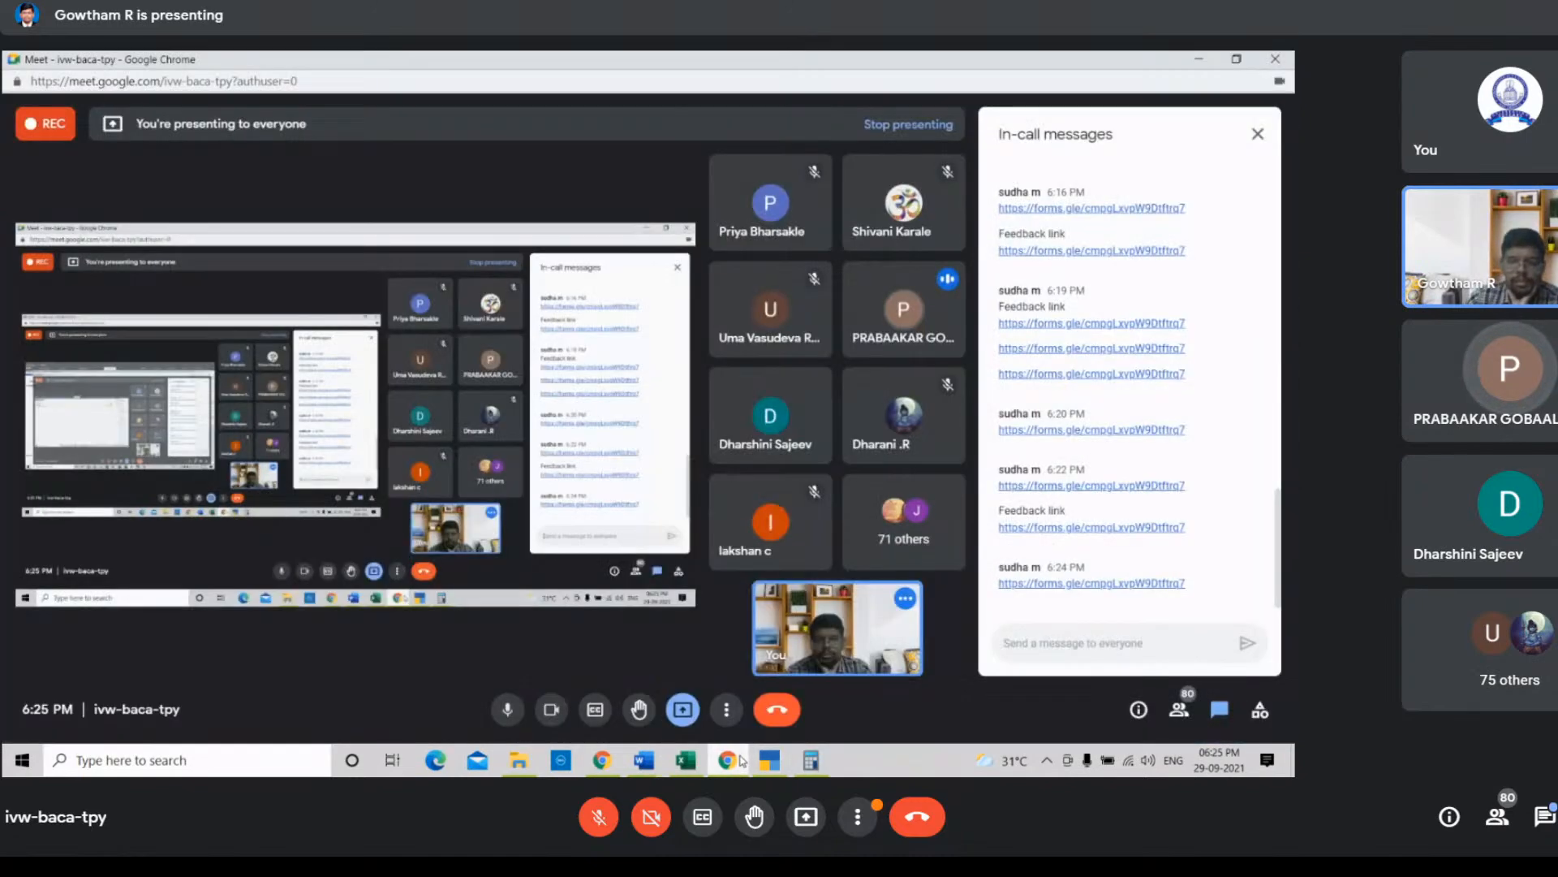
{"action": "left_click", "coordinate": [731, 761]}
{"action": "left_click", "coordinate": [700, 766]}
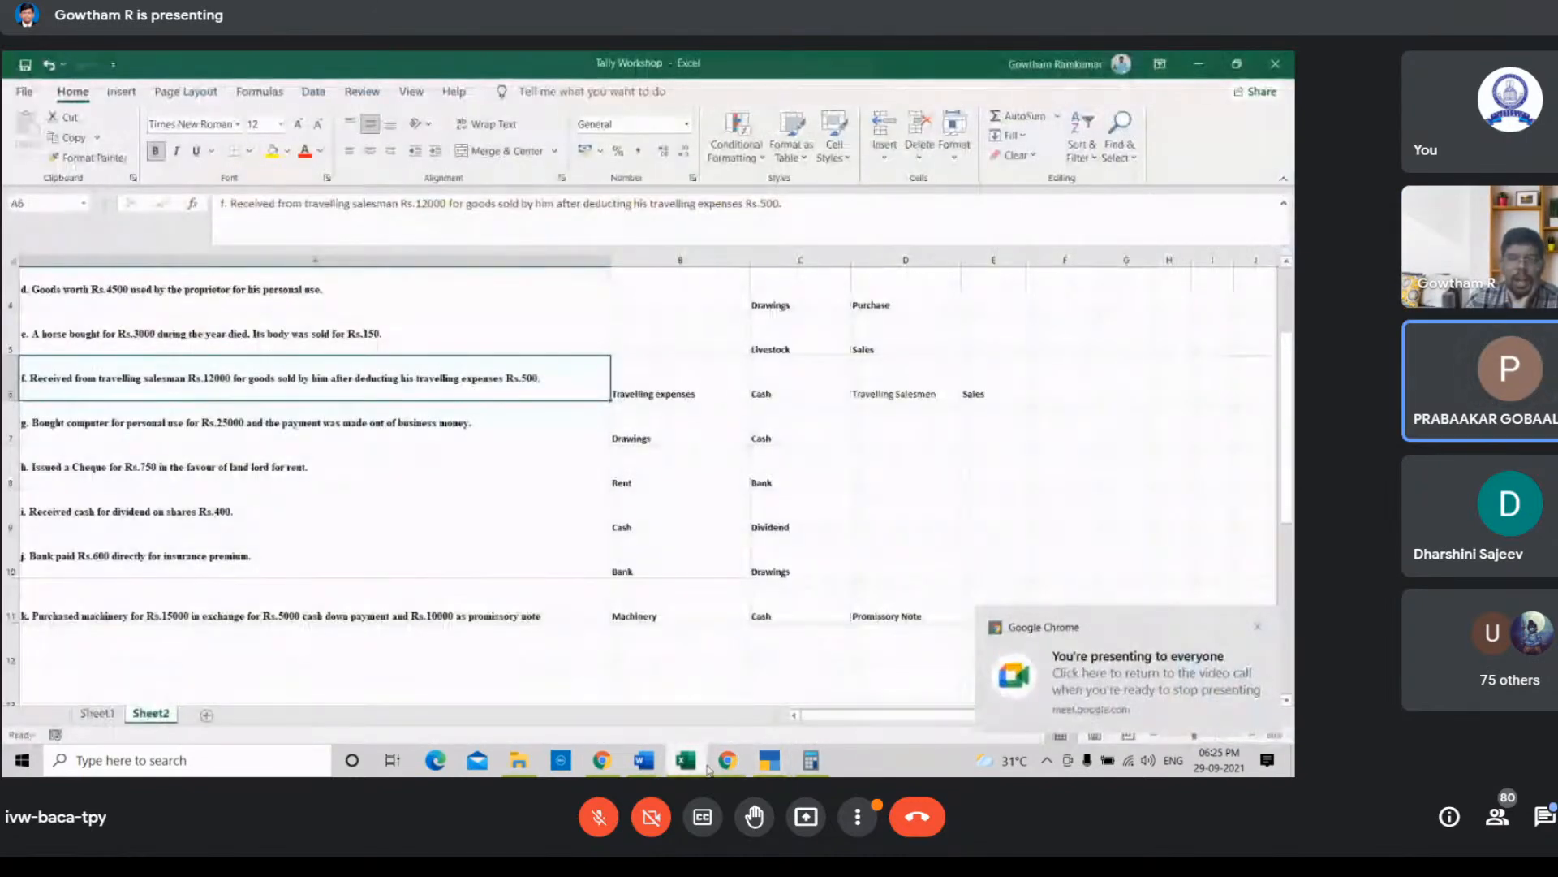
{"action": "mouse_move", "coordinate": [711, 768]}
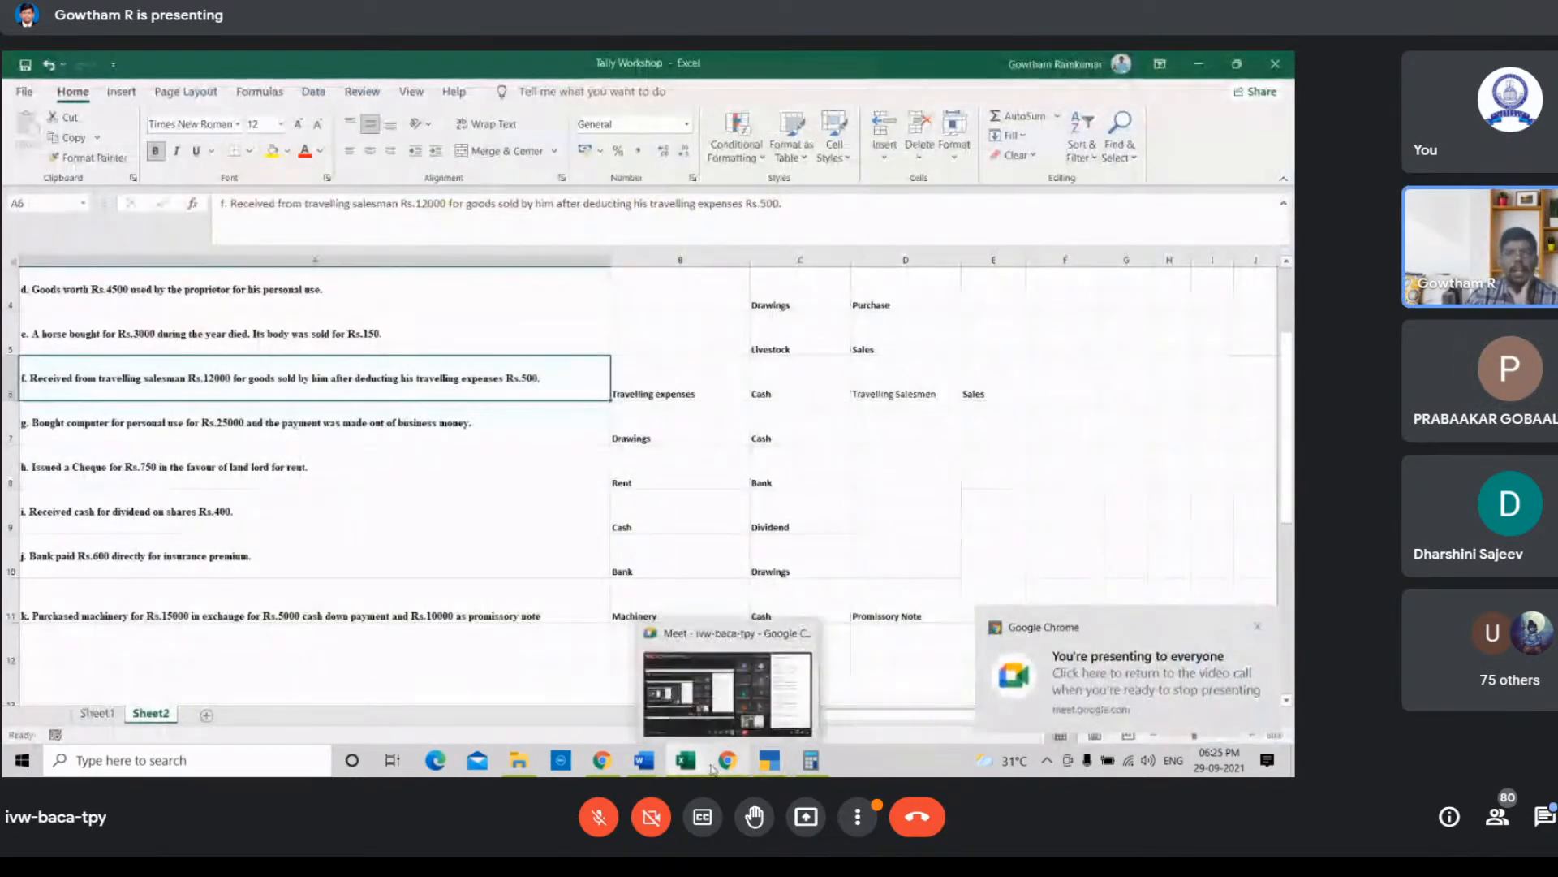
Step: Switch the voucher to a payment voucher and debit the Drawings ledger with 25000
{"action": "left_click", "coordinate": [769, 761]}
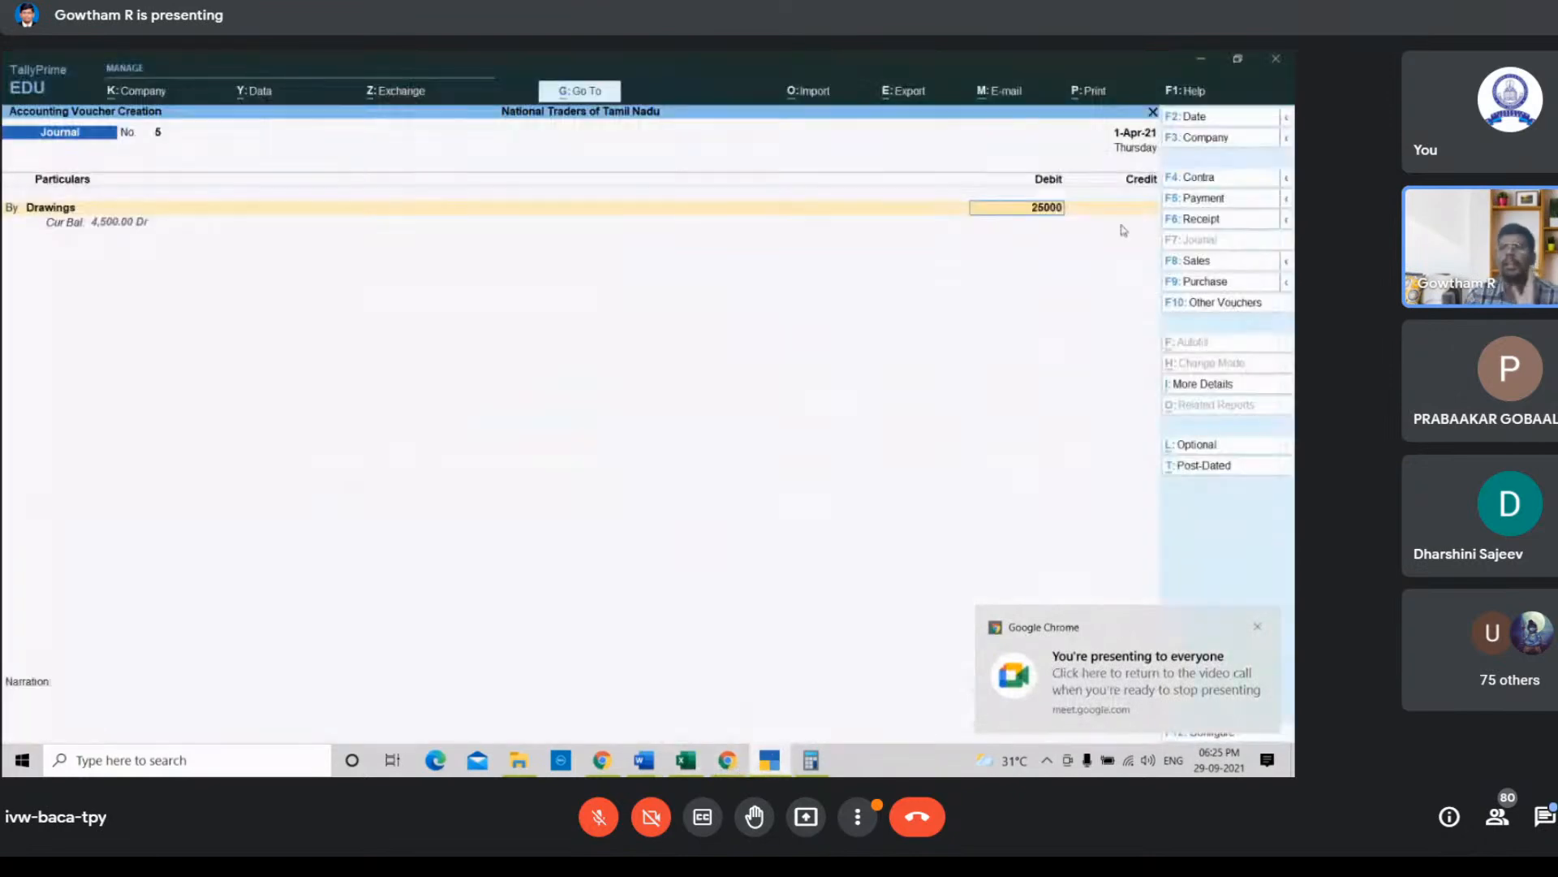
{"action": "left_click", "coordinate": [1210, 198]}
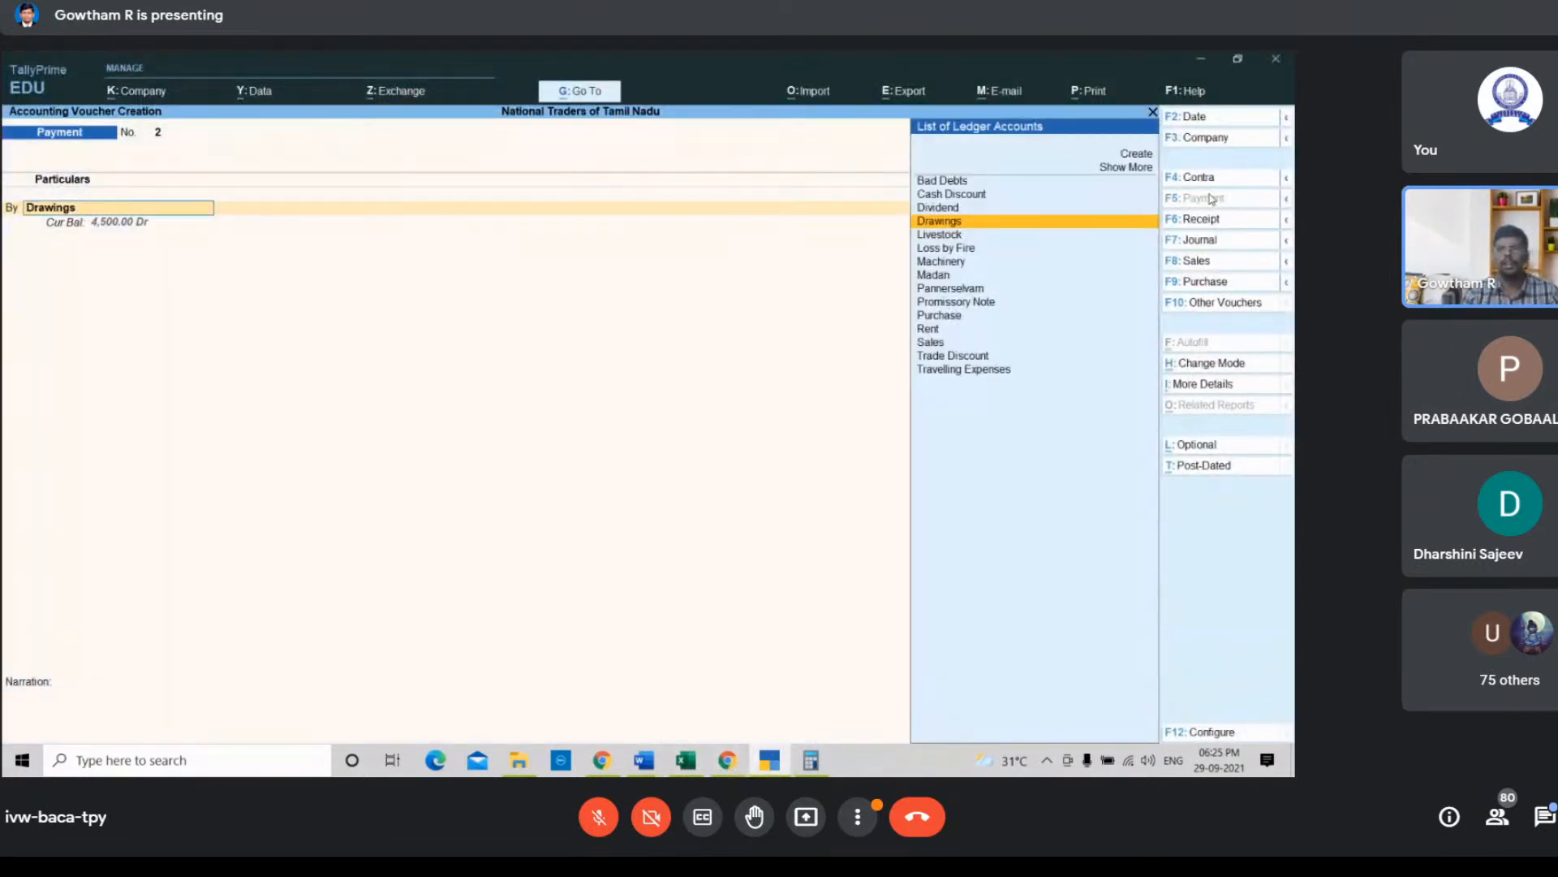
{"action": "key", "text": "Return"}
{"action": "type", "text": "25000"}
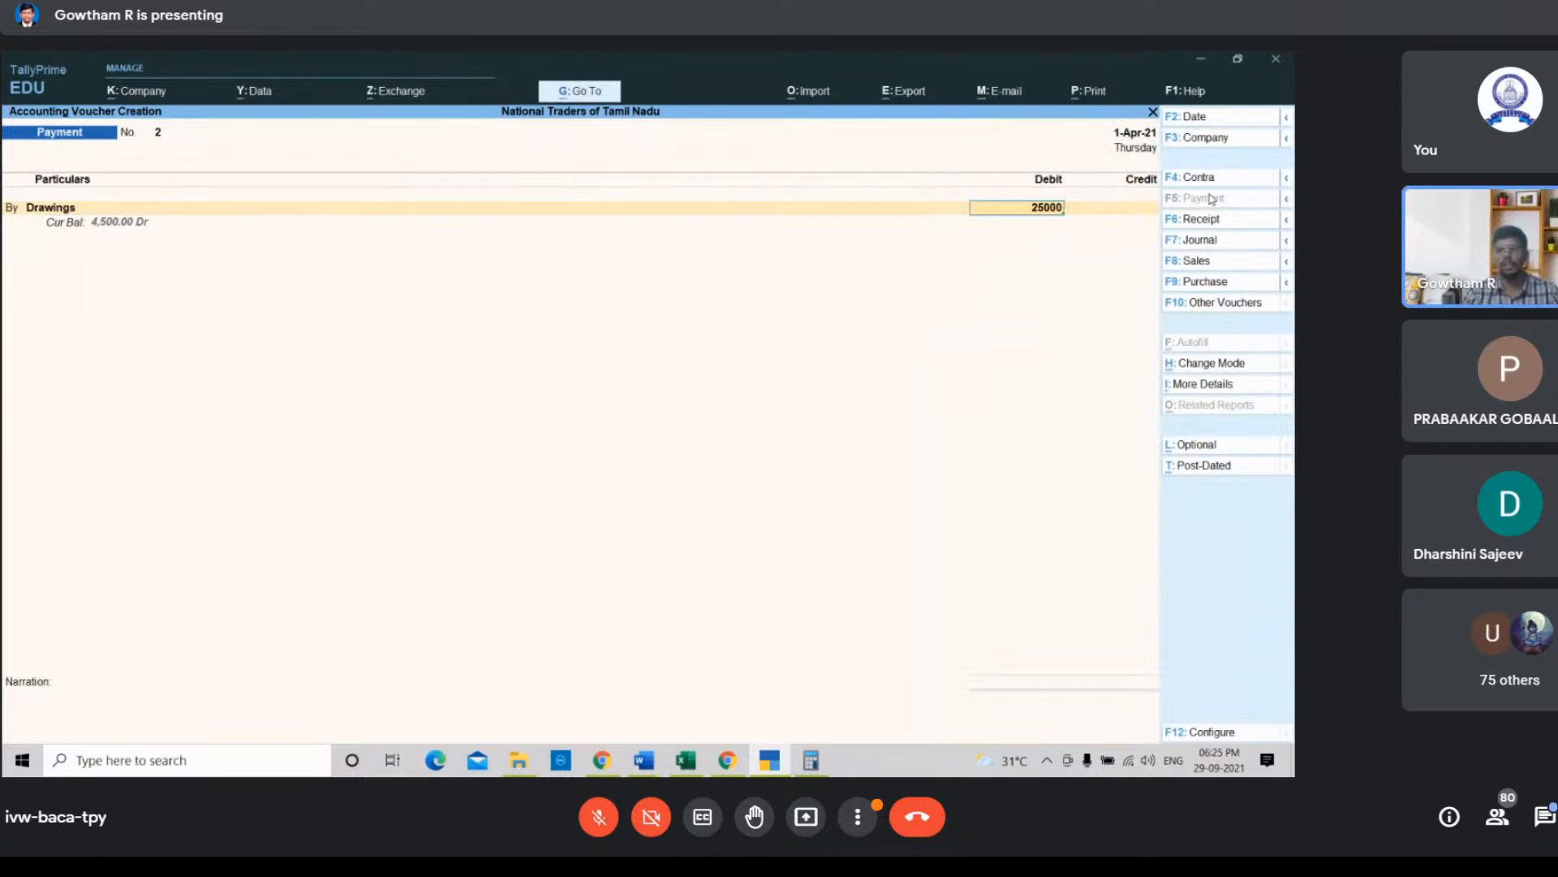
{"action": "key", "text": "Return"}
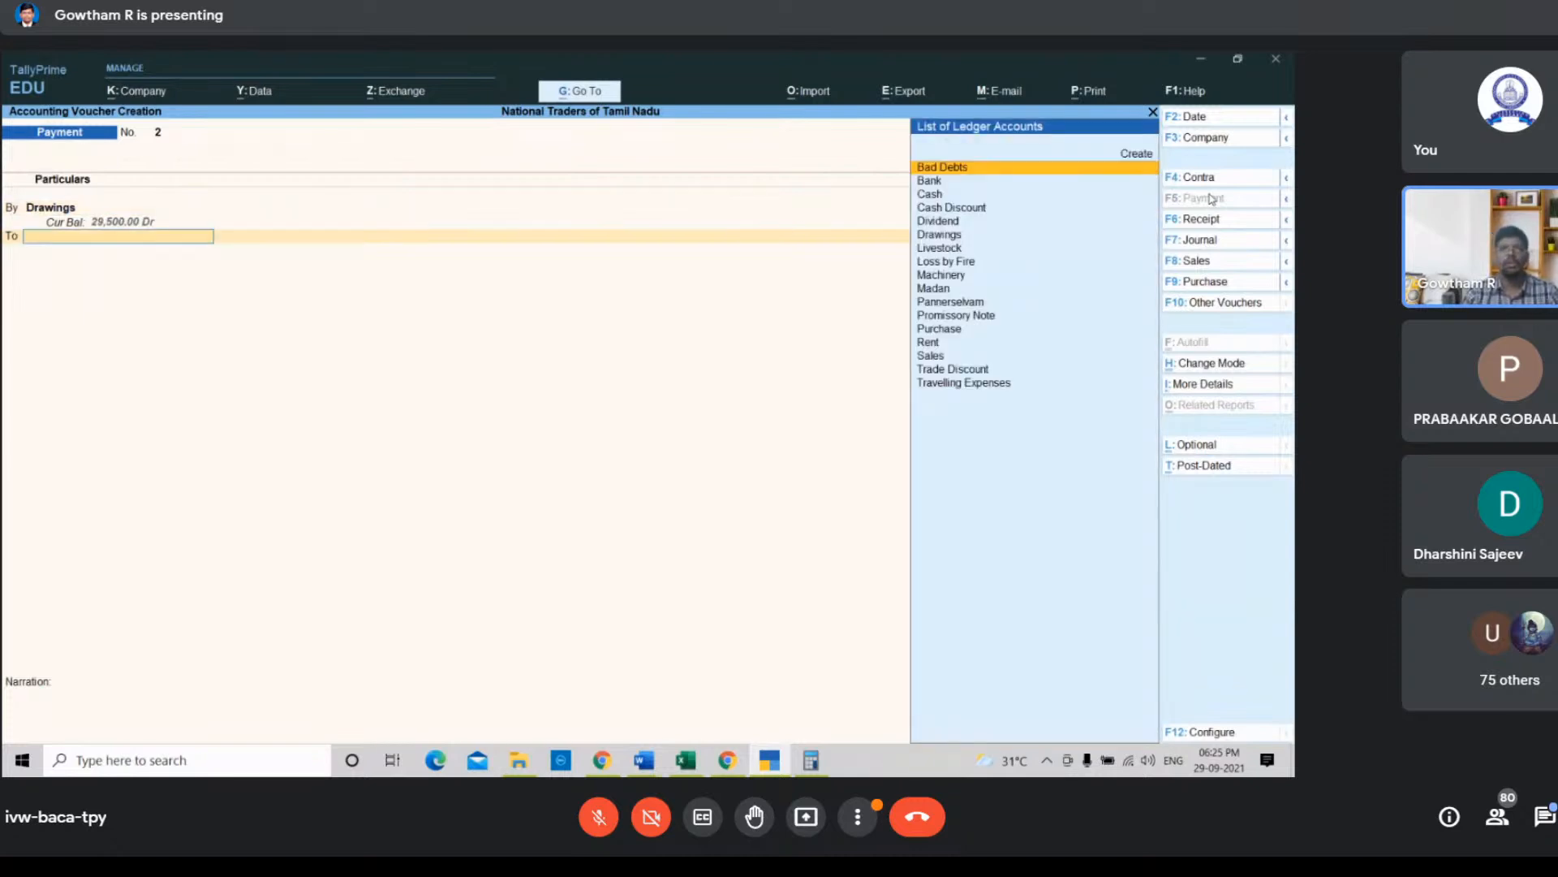
Step: Credit the Cash ledger with the matching 25000 in the payment voucher
{"action": "key", "text": "Down"}
{"action": "key", "text": "Down"}
{"action": "key", "text": "Down"}
{"action": "key", "text": "Up"}
{"action": "key", "text": "Return"}
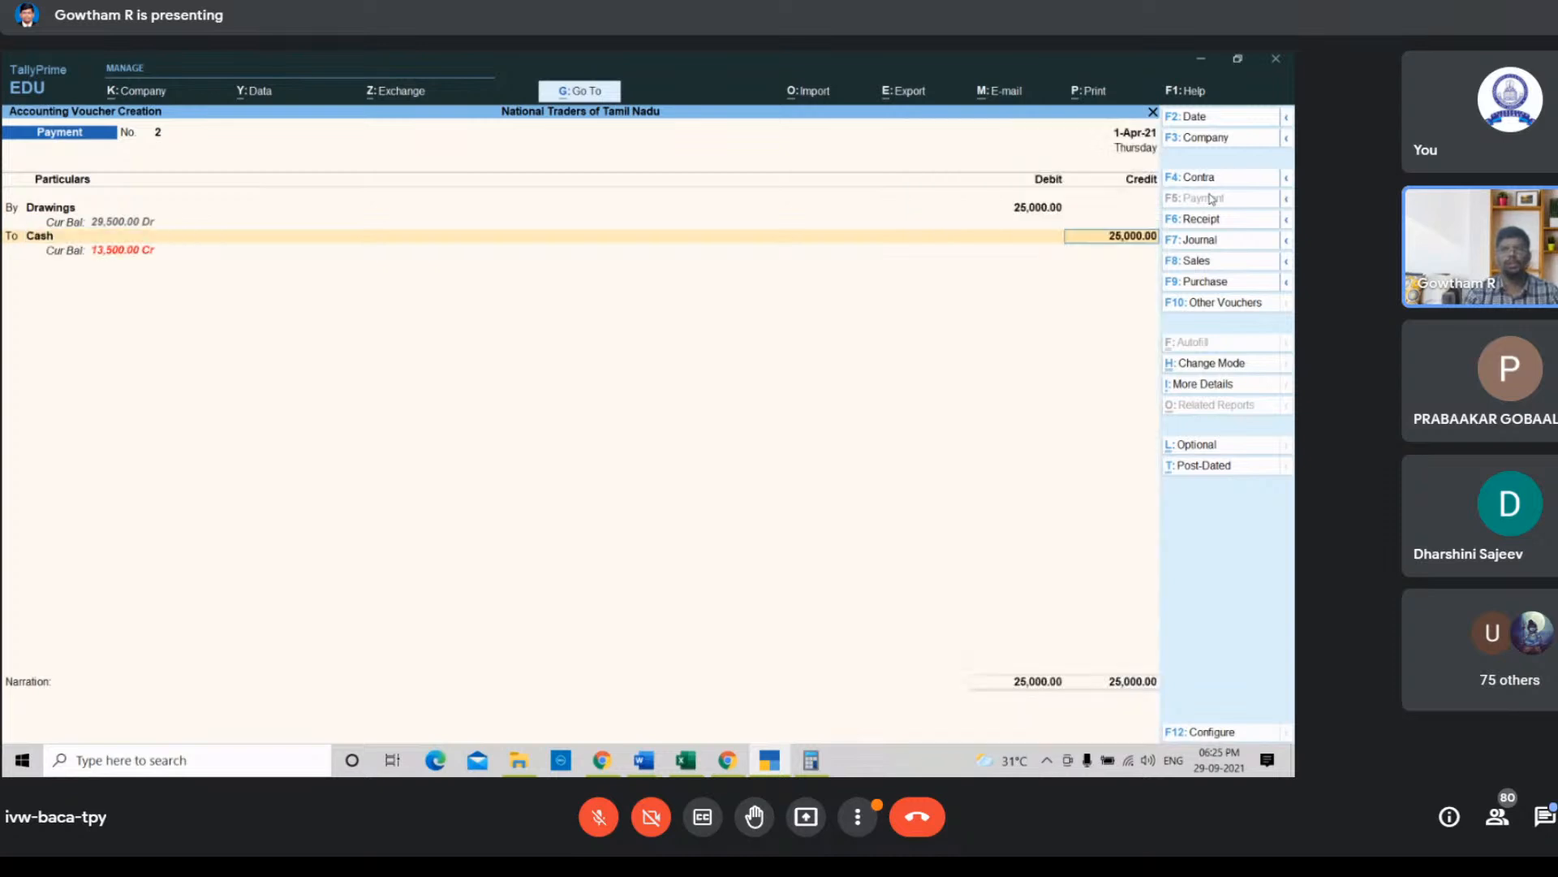
{"action": "key", "text": "Return"}
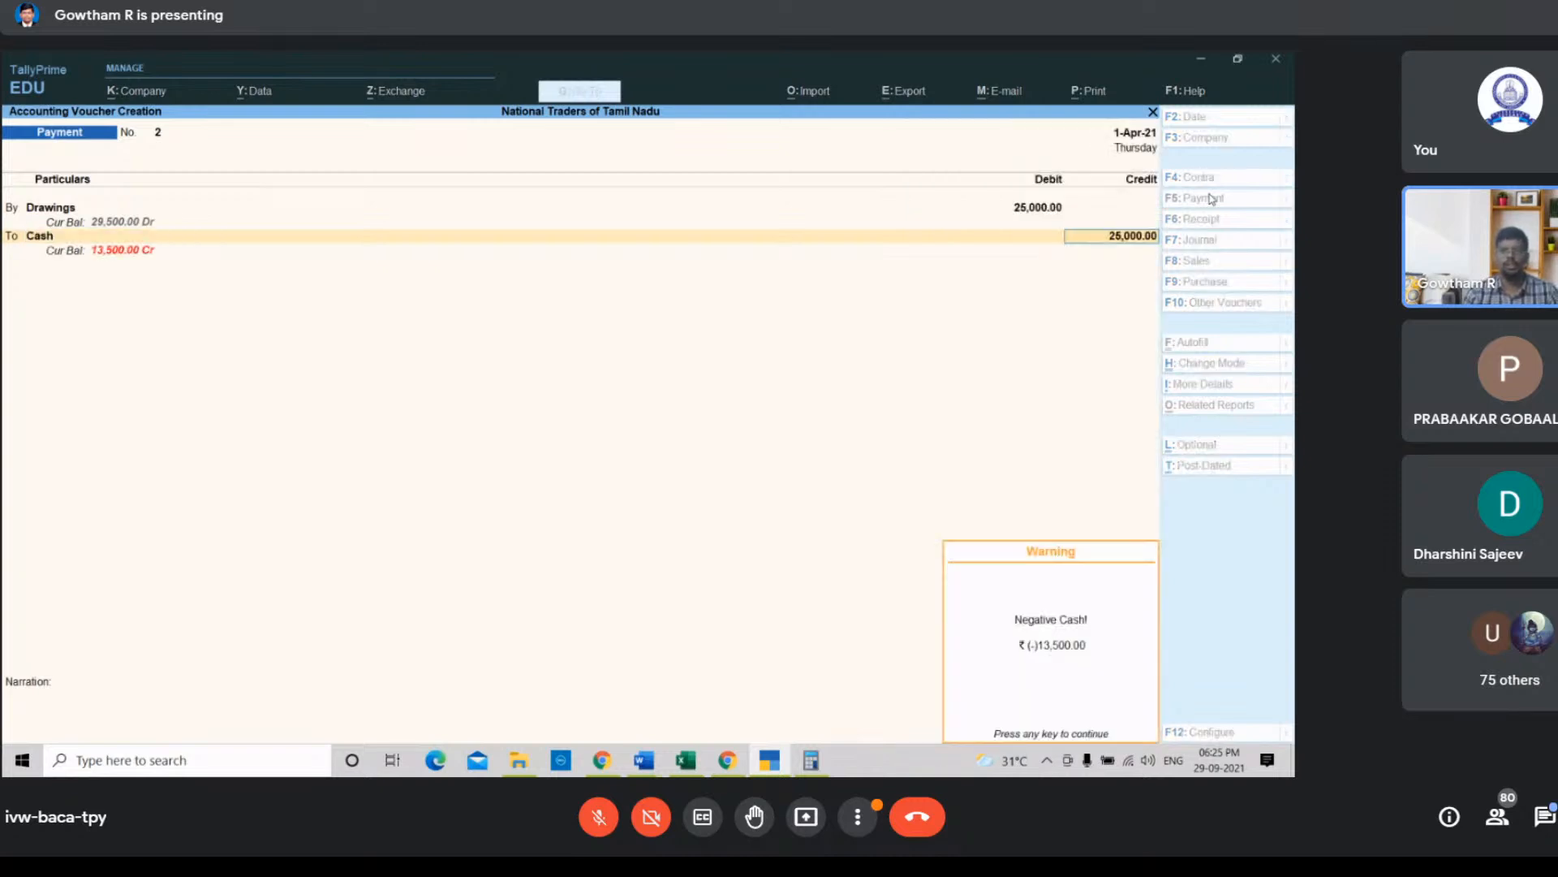
Step: Enter the narration "Being bought computer for personal use and used business for repayment" and save the payment voucher
{"action": "key", "text": "Return"}
{"action": "type", "text": "Bein"}
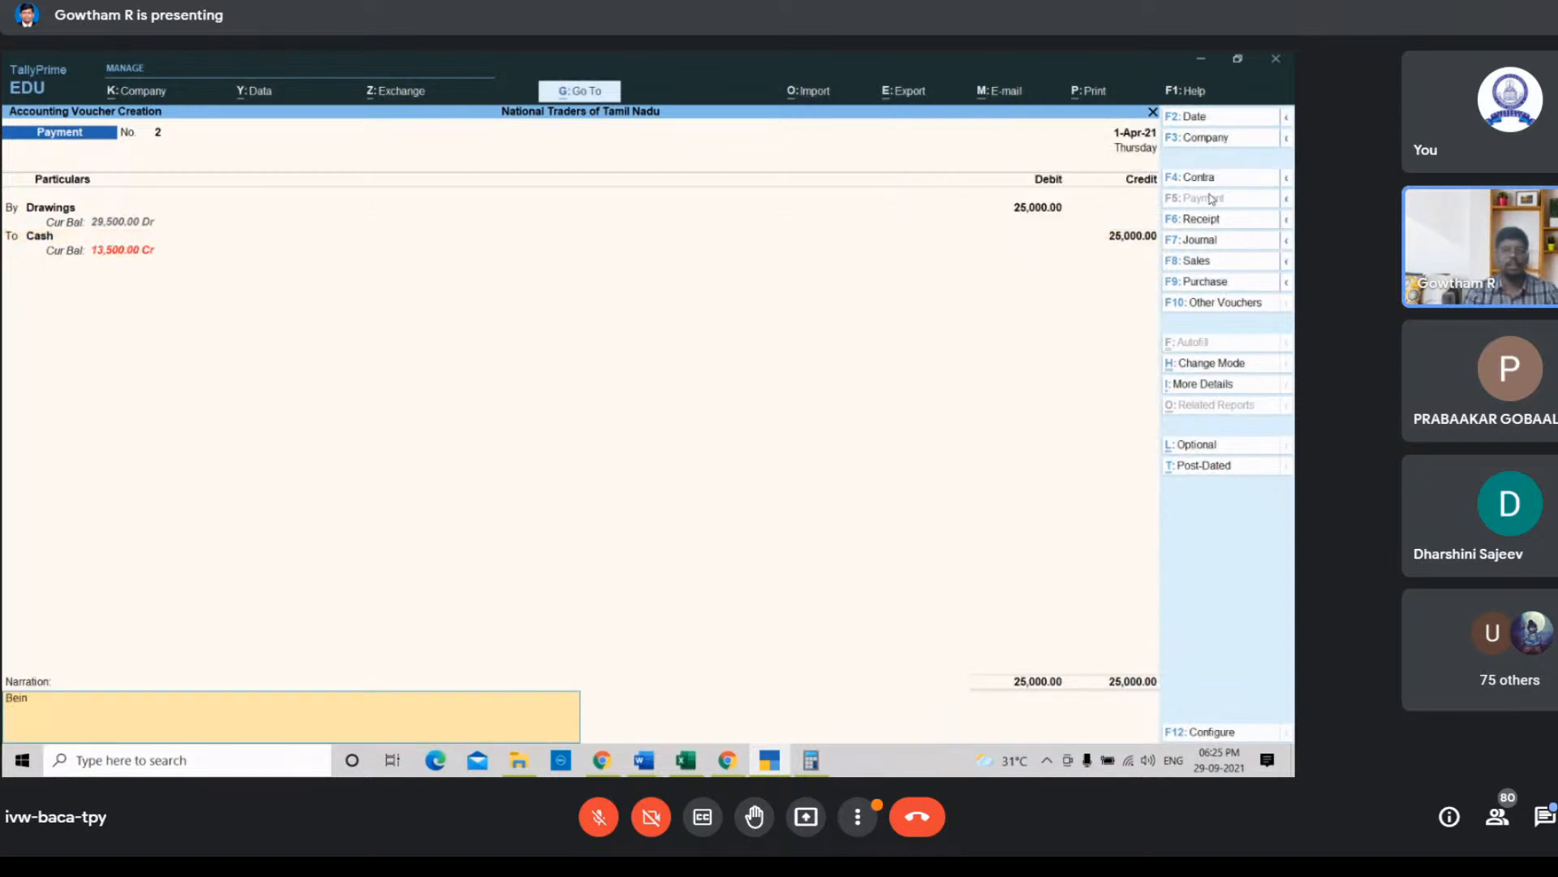
{"action": "type", "text": "g"}
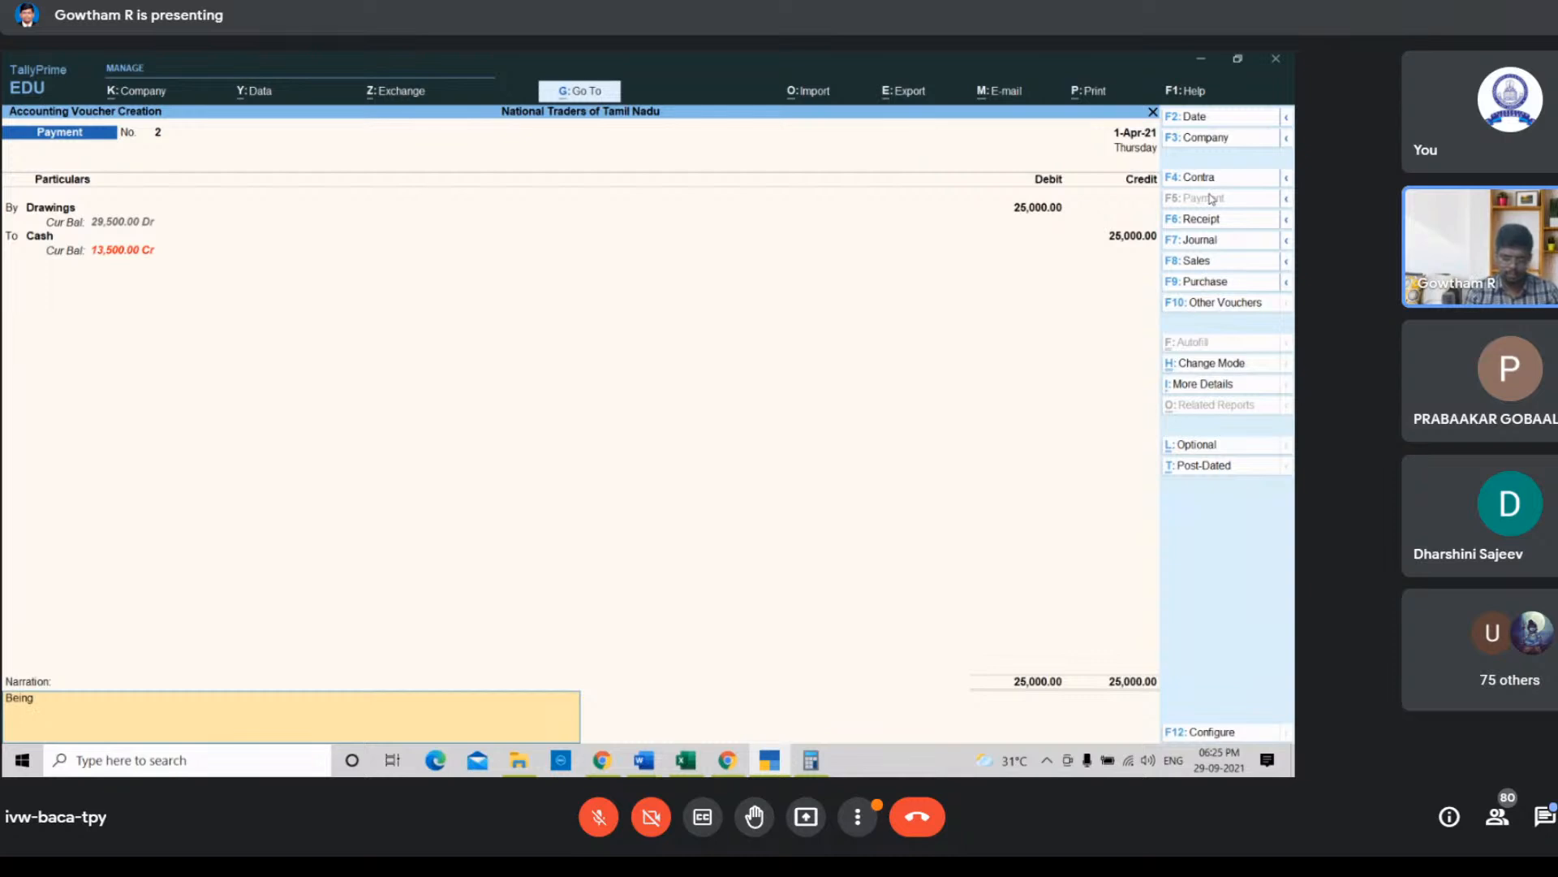
{"action": "type", "text": "bought"}
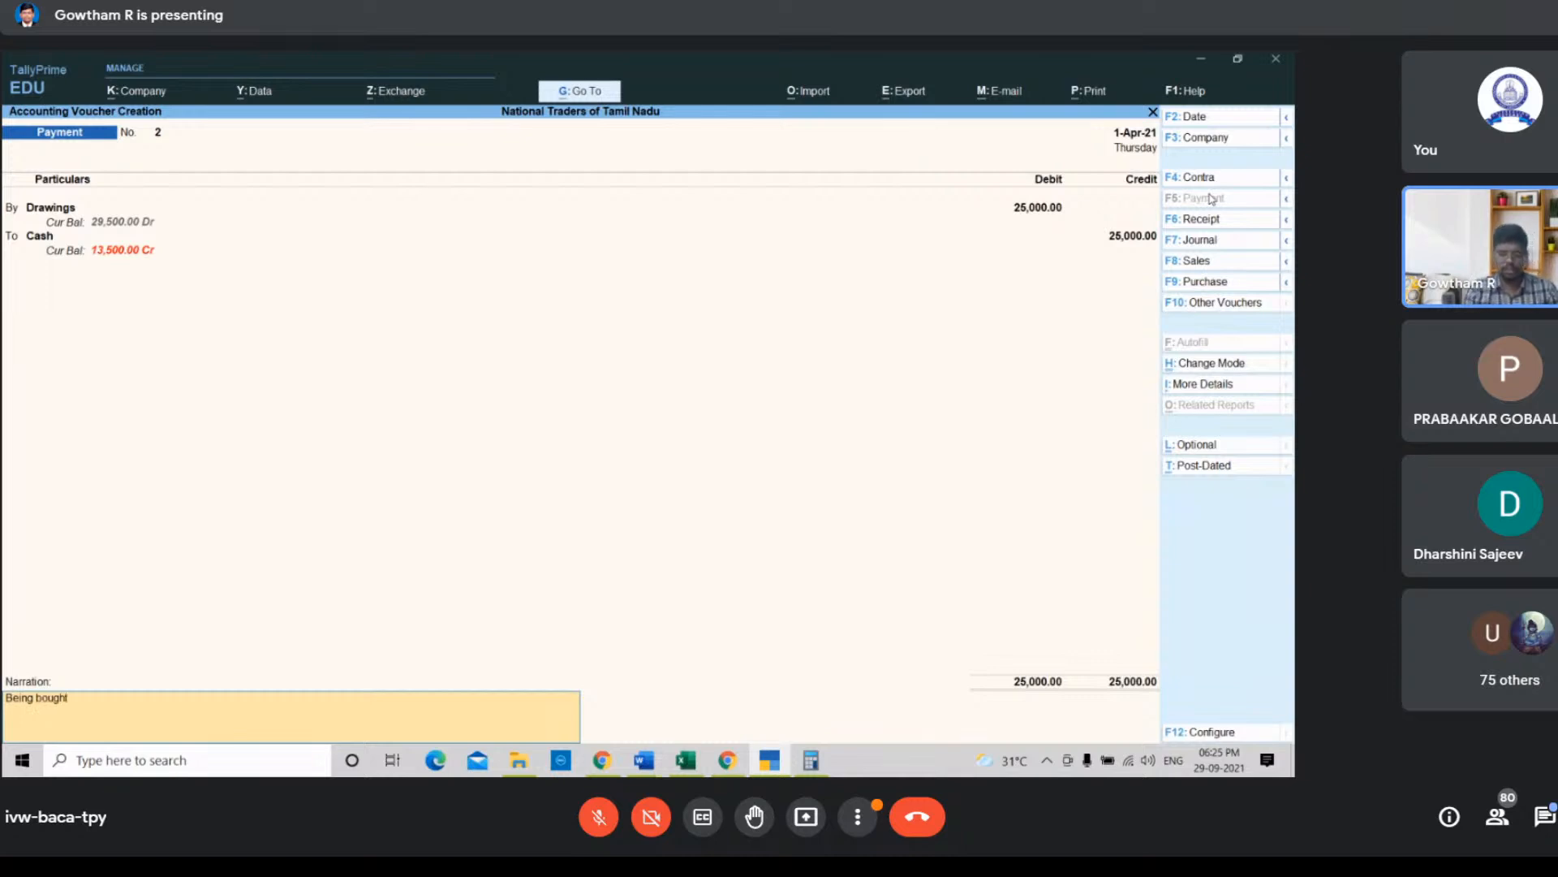
{"action": "type", "text": " comp"}
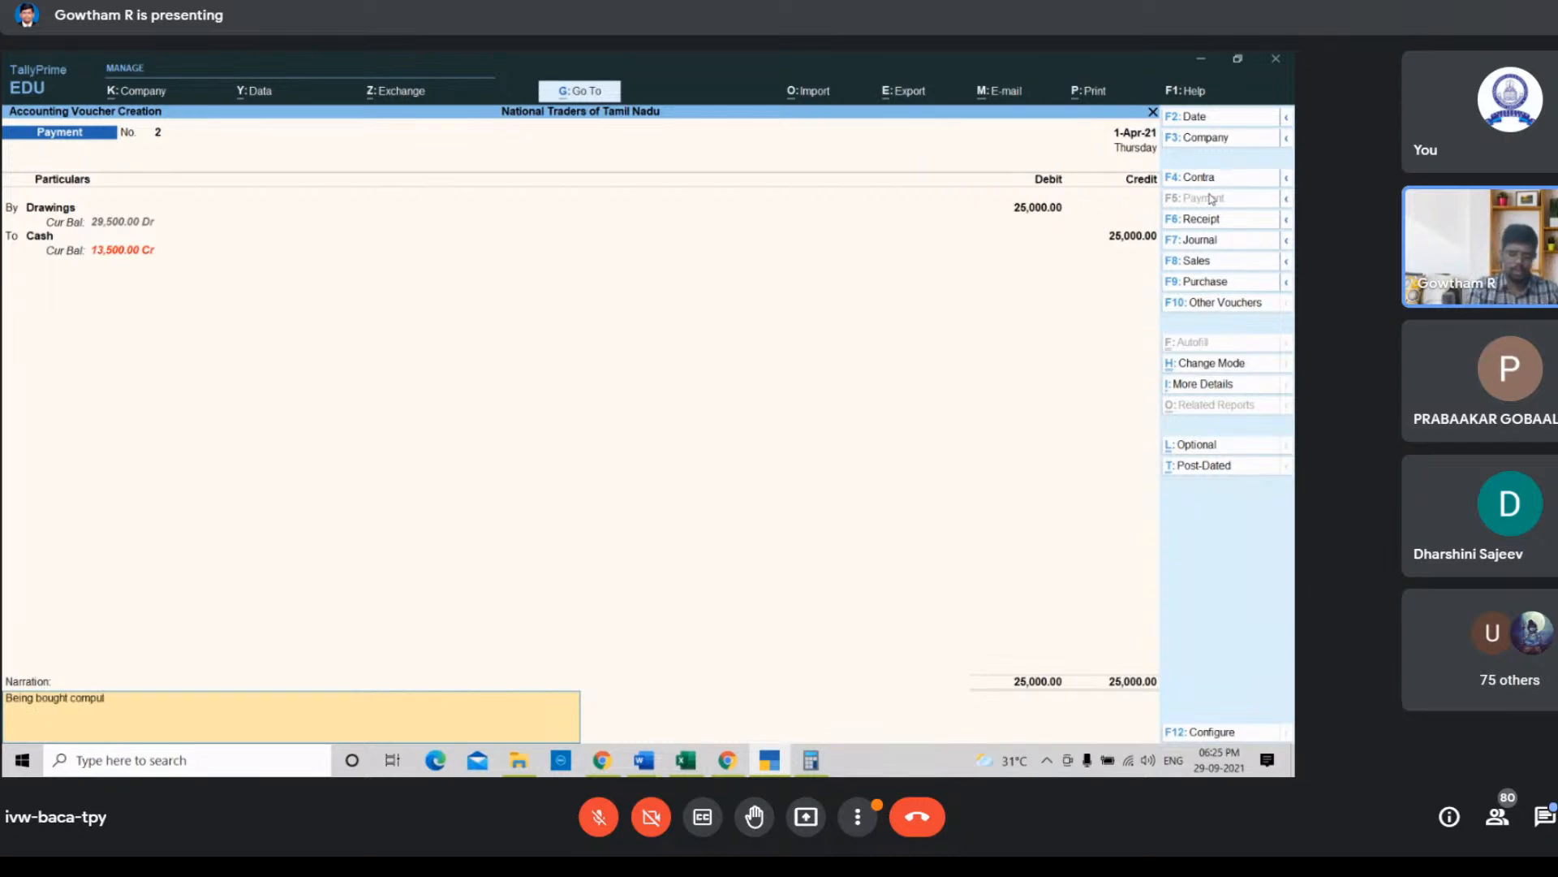
{"action": "type", "text": "uter for pers"}
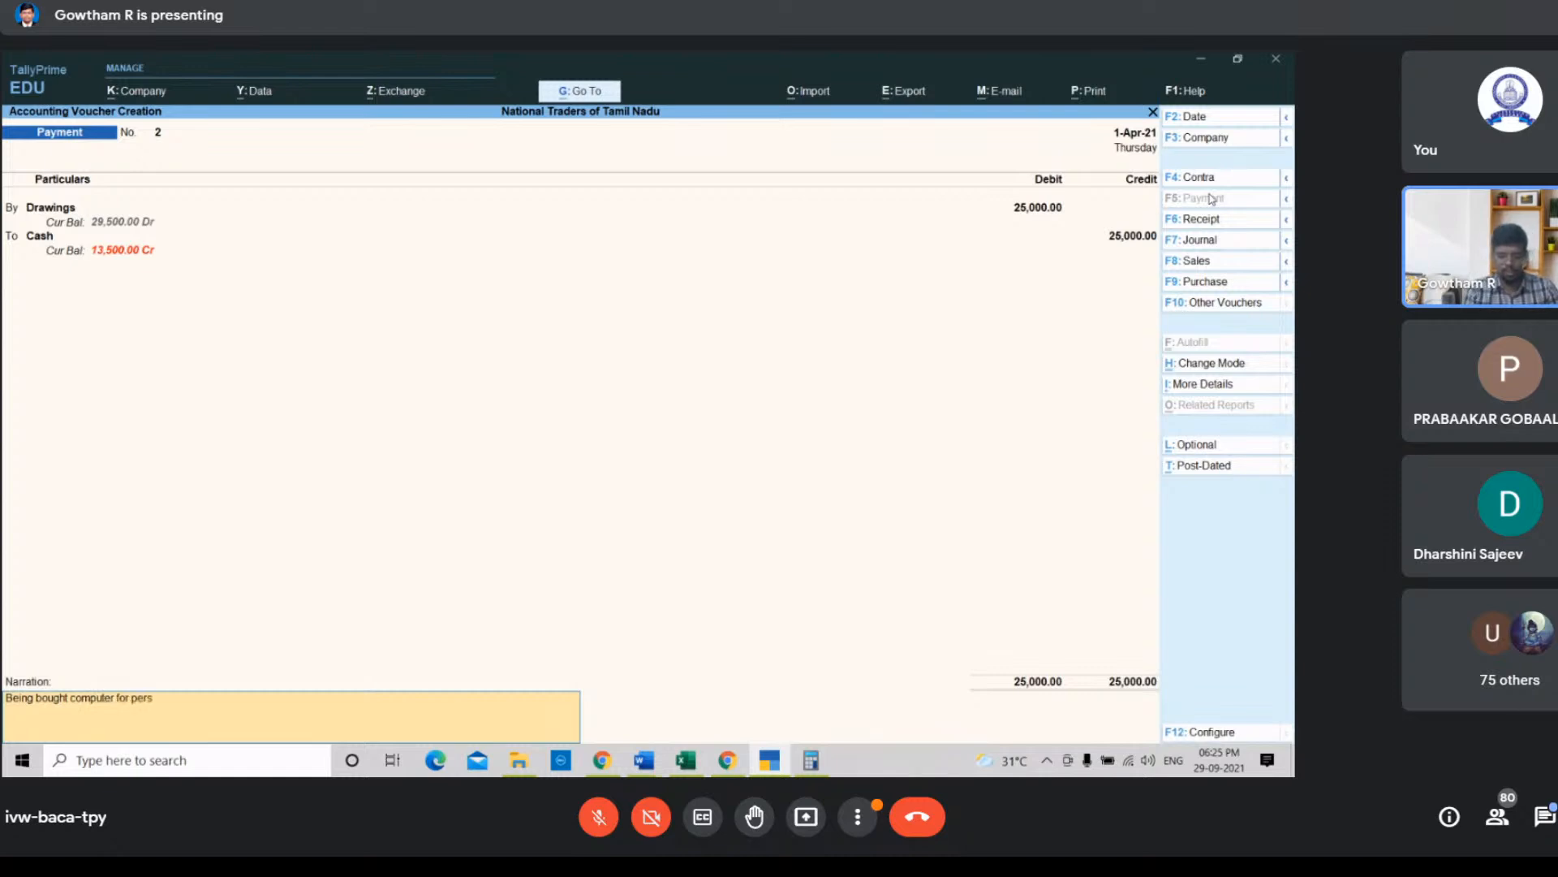
{"action": "type", "text": "onal use and"}
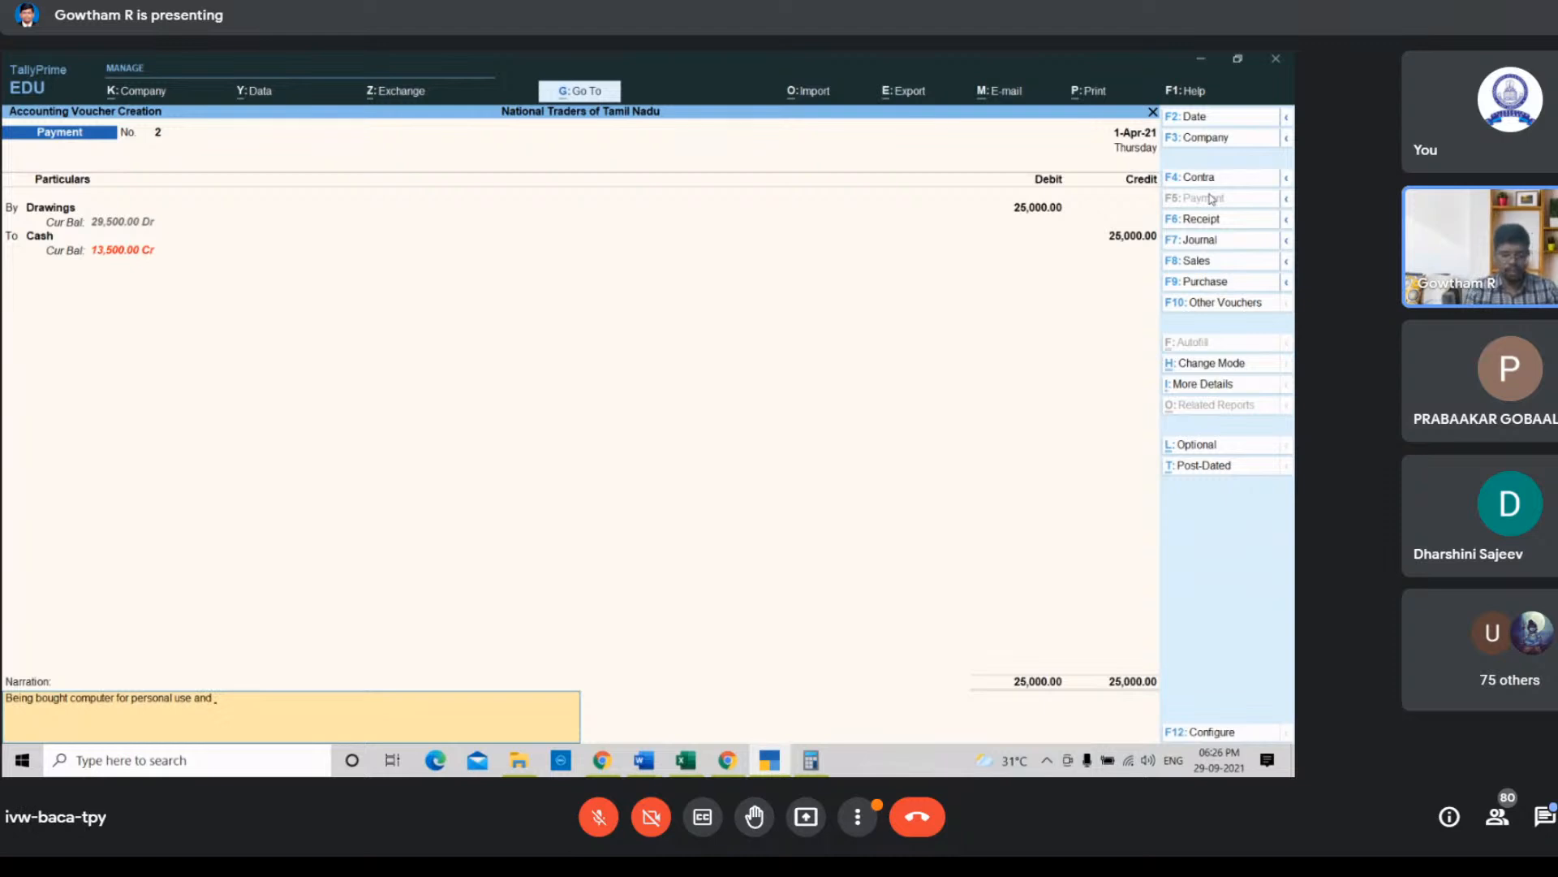
{"action": "type", "text": " used busine"}
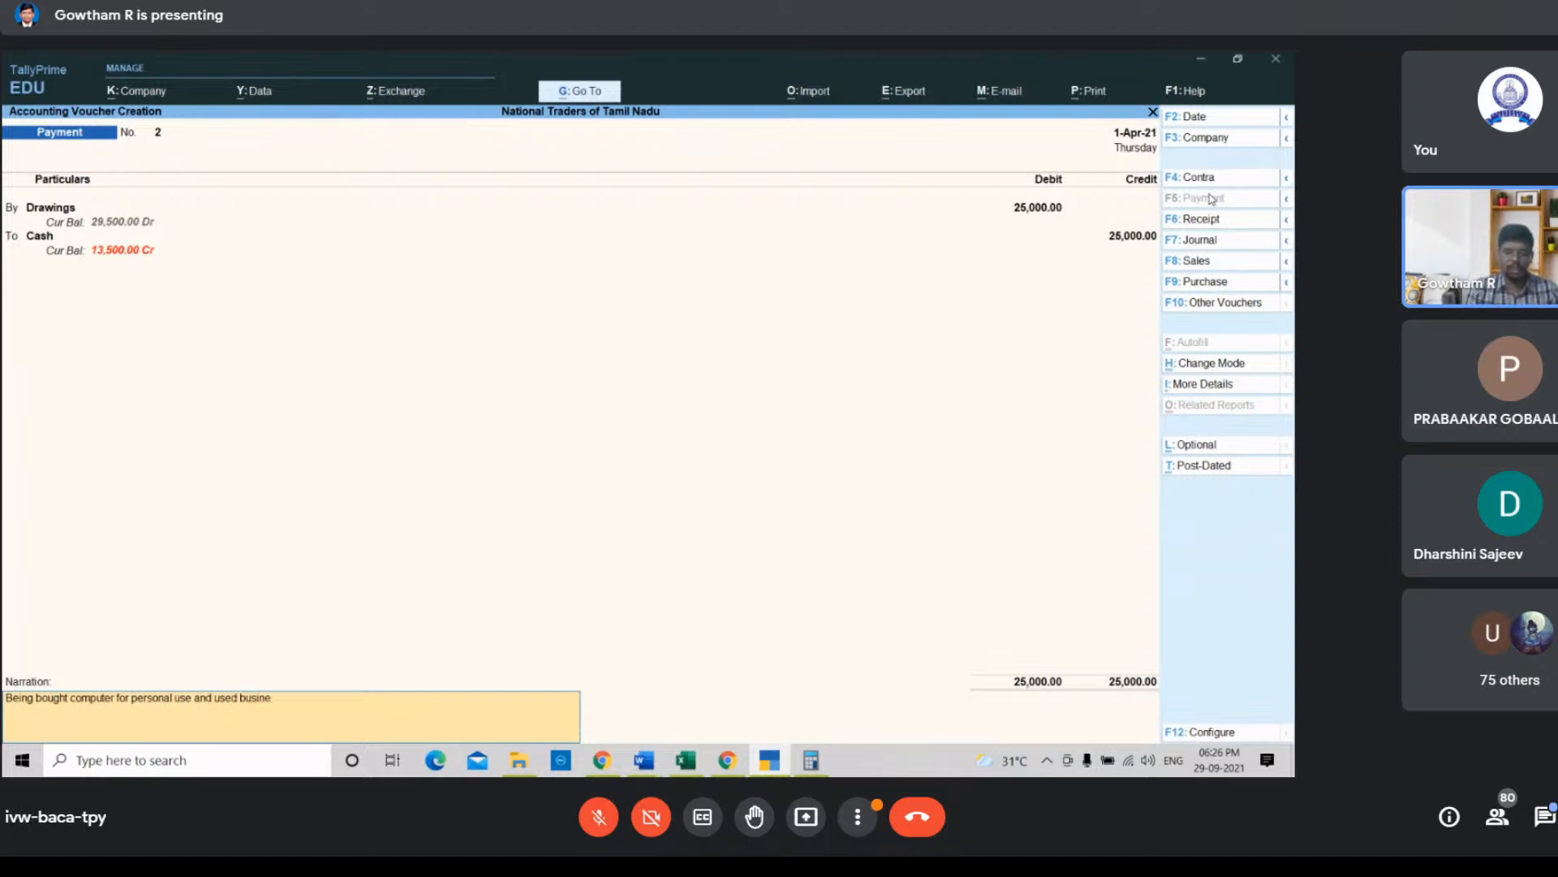
{"action": "type", "text": "ss for re"}
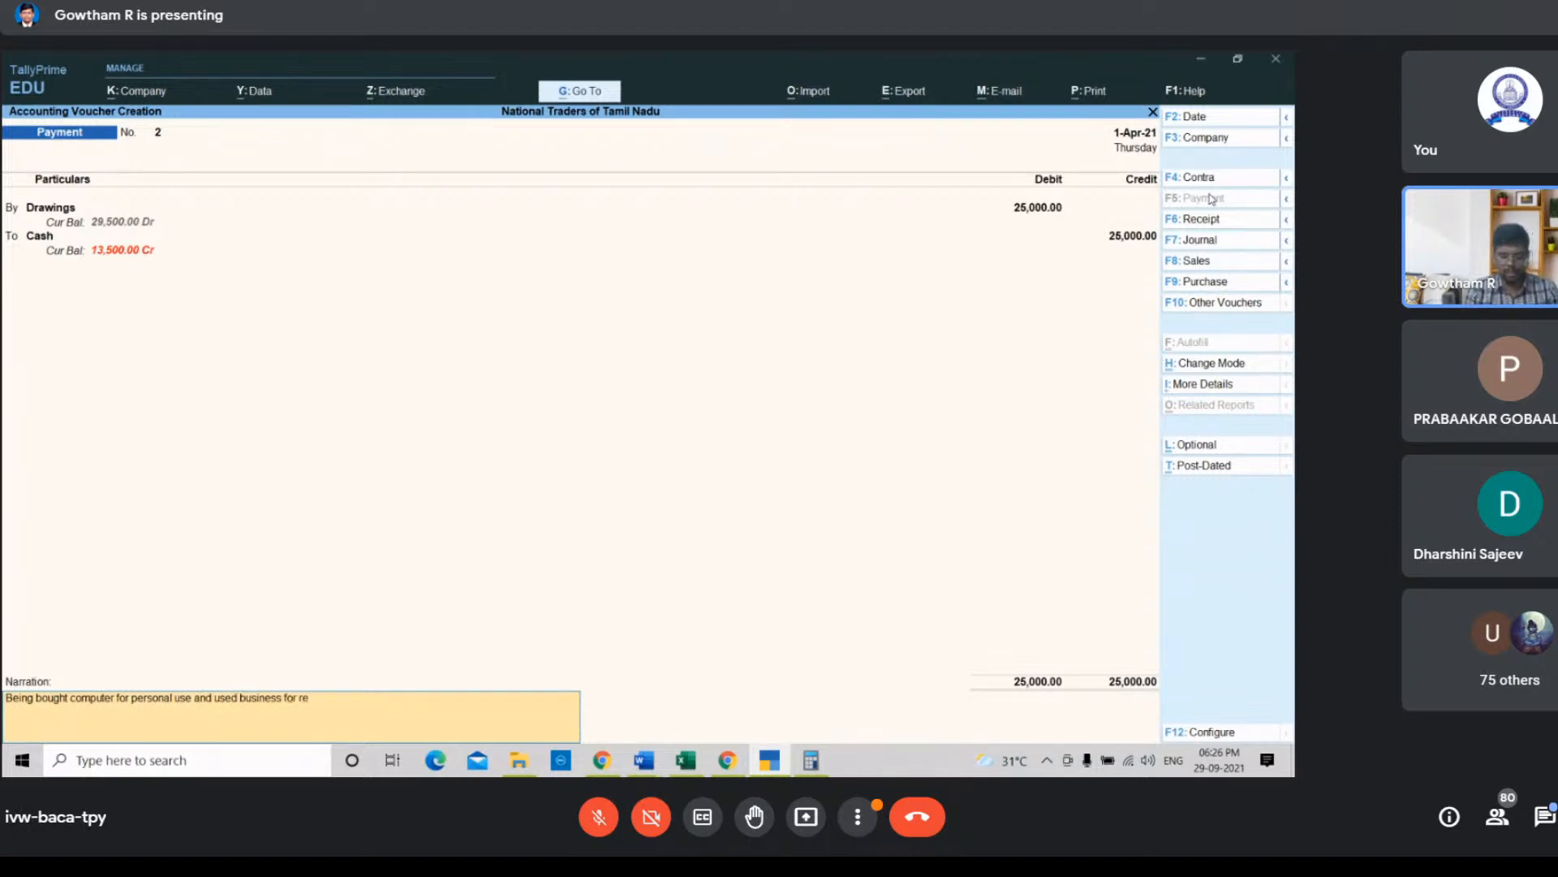
{"action": "type", "text": "payment"}
{"action": "key", "text": "Return"}
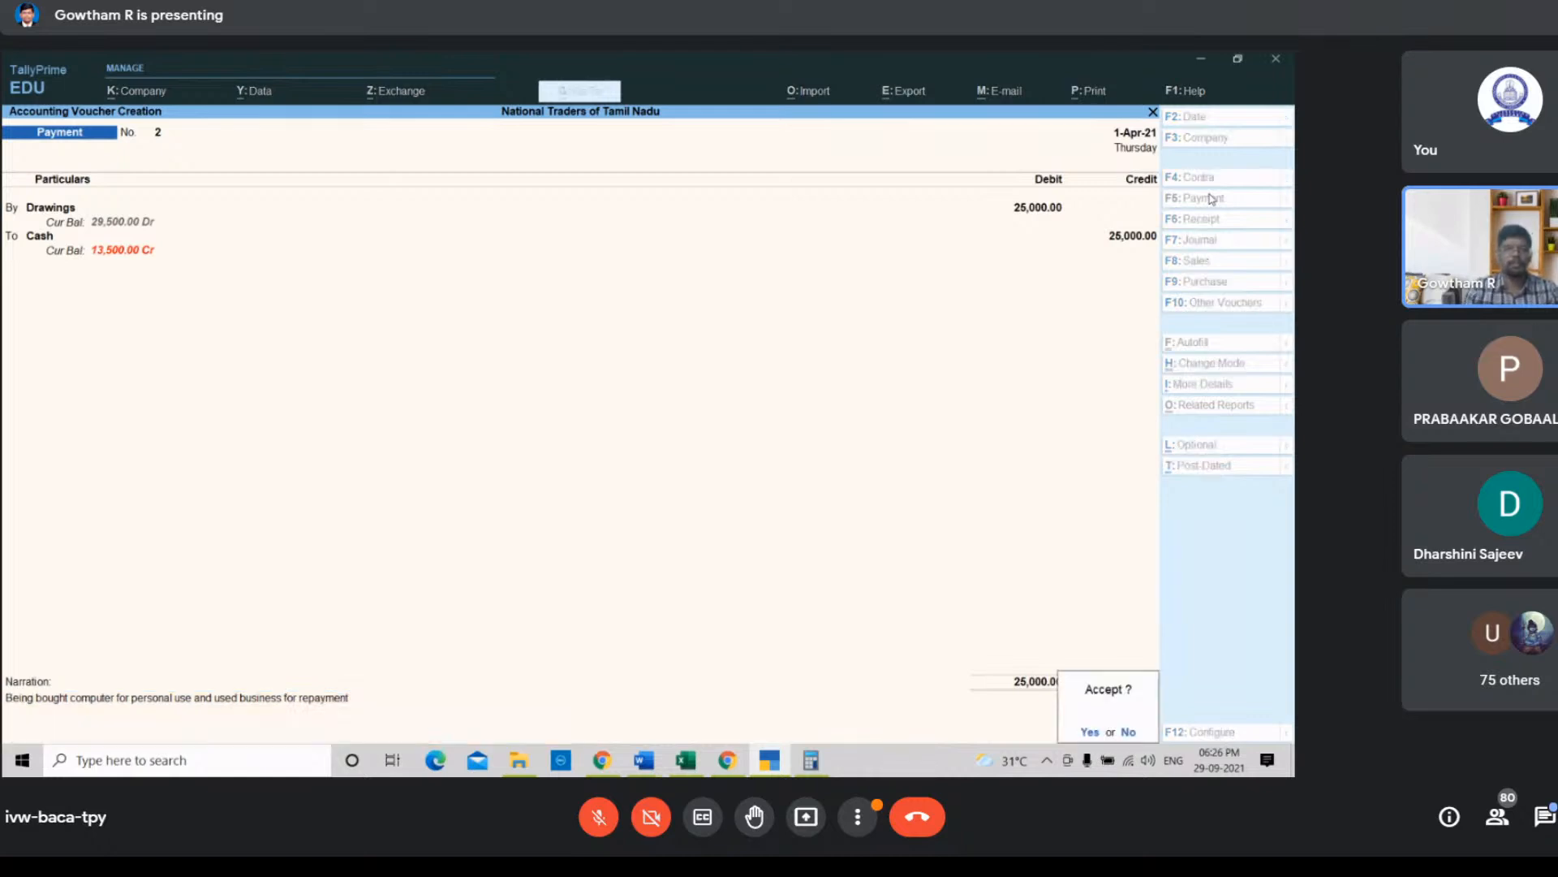
{"action": "key", "text": "Return"}
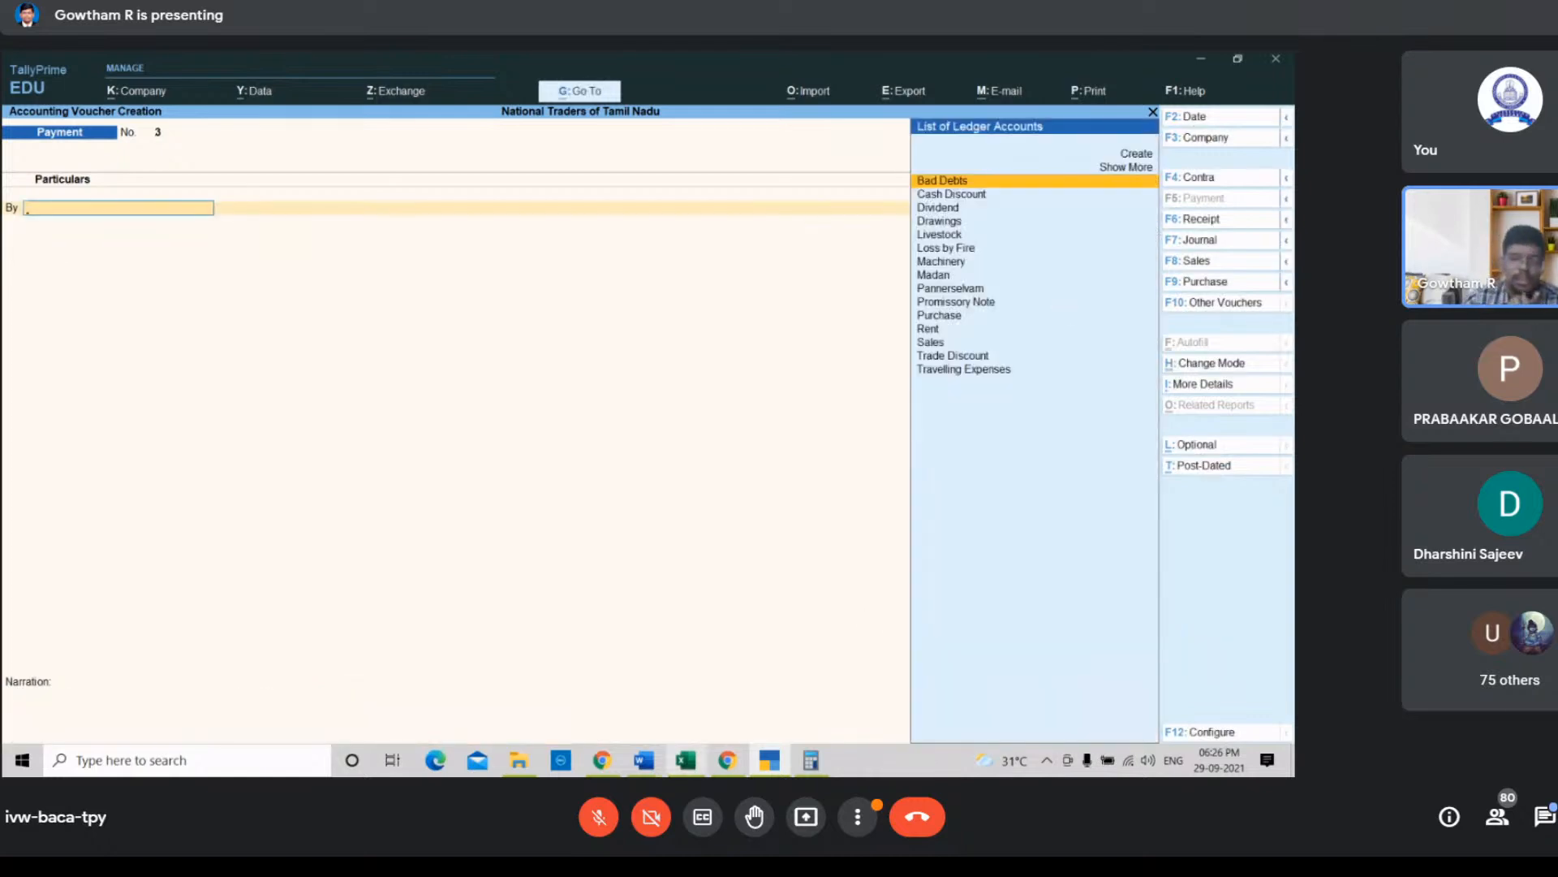
Step: Check the rent cheque transaction in the spreadsheet and start a new payment voucher debiting the Rent ledger
{"action": "left_click", "coordinate": [687, 761]}
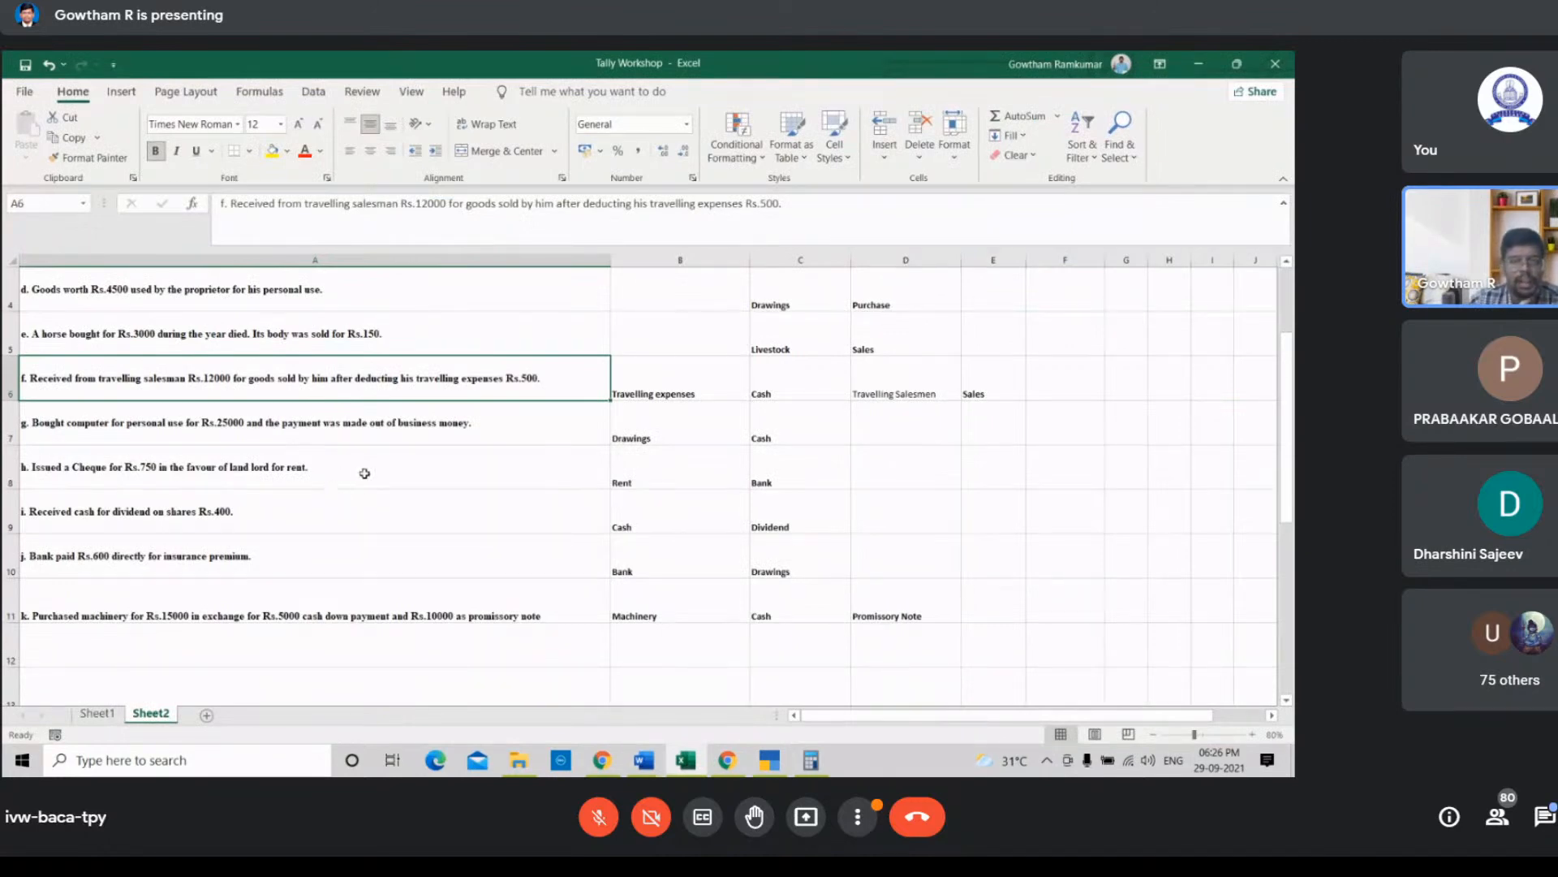
{"action": "left_click", "coordinate": [624, 474]}
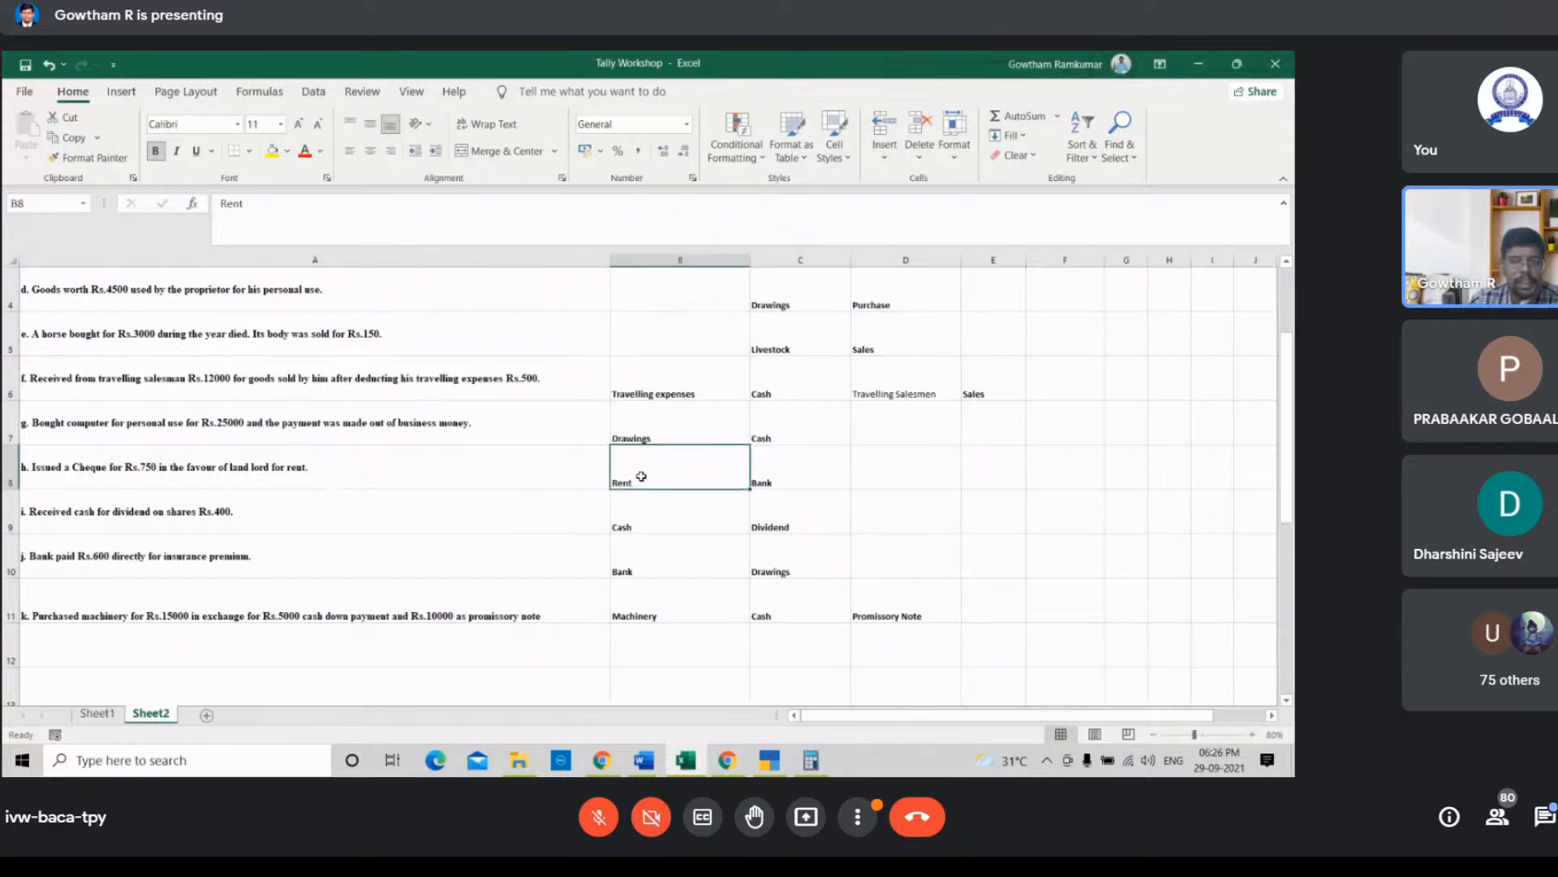
{"action": "left_click", "coordinate": [771, 763]}
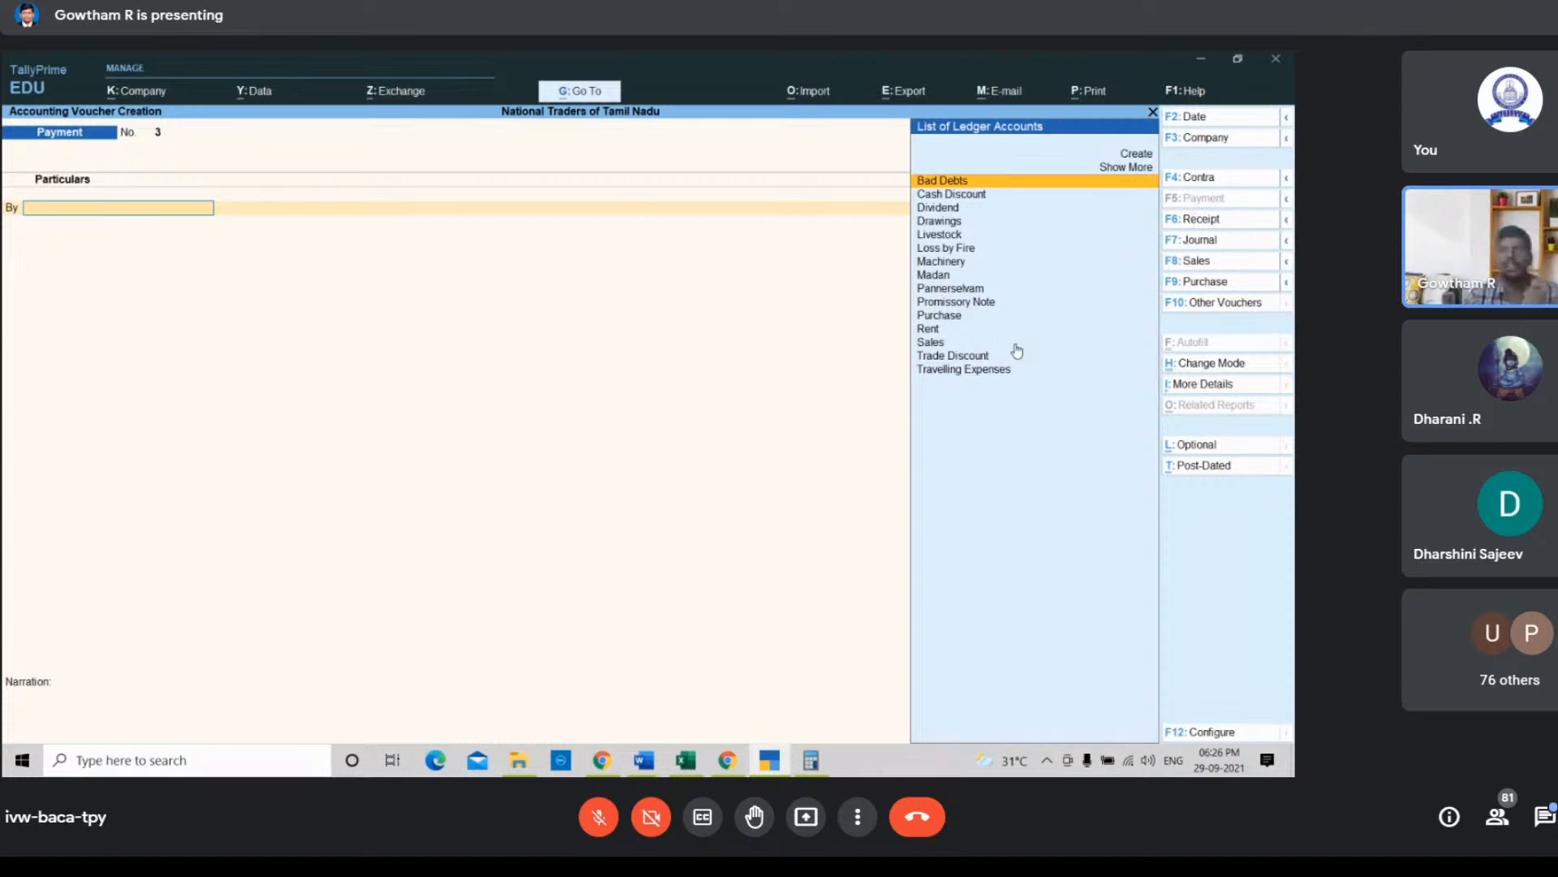
{"action": "key", "text": "Down"}
{"action": "key", "text": "Down"}
{"action": "key", "text": "Down"}
{"action": "key", "text": "Down"}
{"action": "key", "text": "Down"}
{"action": "key", "text": "Down"}
{"action": "key", "text": "Down"}
{"action": "key", "text": "Down"}
{"action": "key", "text": "Down"}
{"action": "key", "text": "Down"}
{"action": "key", "text": "Down"}
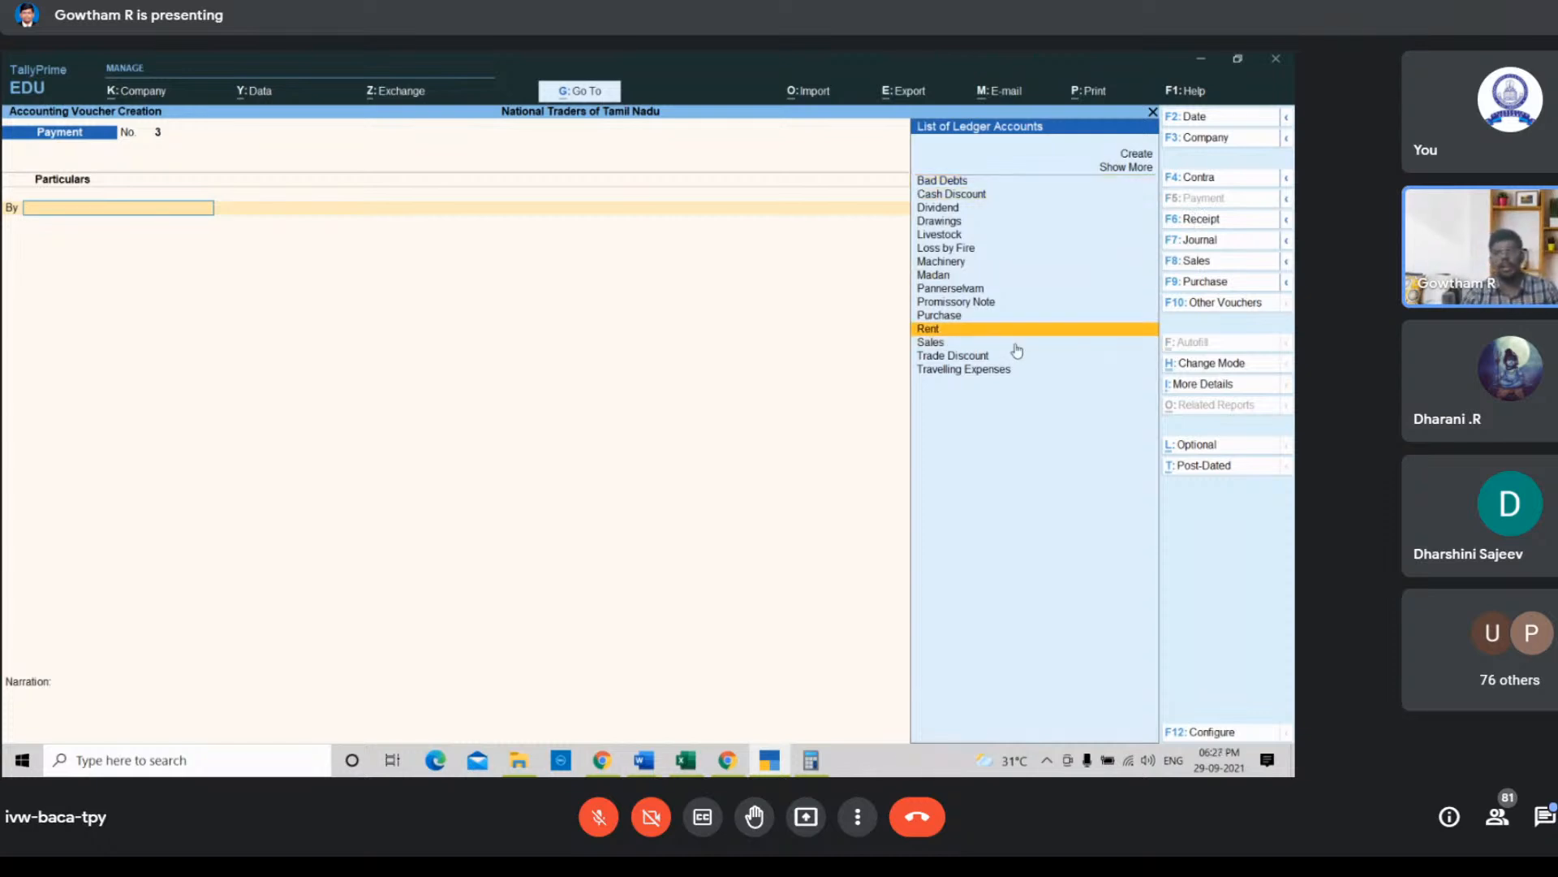
{"action": "key", "text": "Return"}
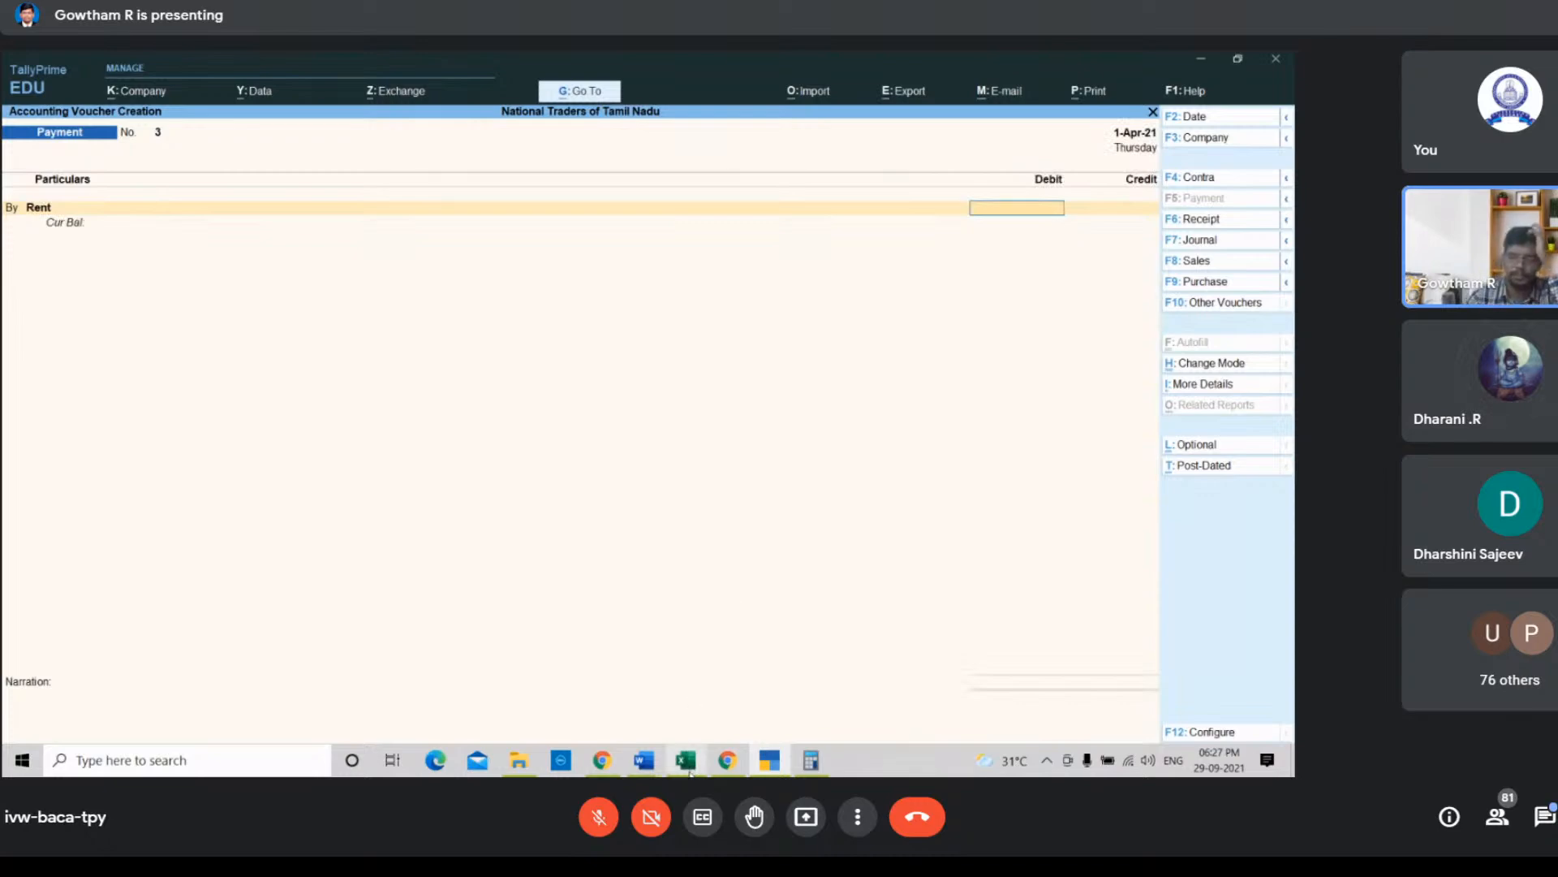
Step: Enter 750 as the Rent ledger's debit amount in the payment voucher
{"action": "mouse_move", "coordinate": [686, 760]}
{"action": "left_click", "coordinate": [705, 717]}
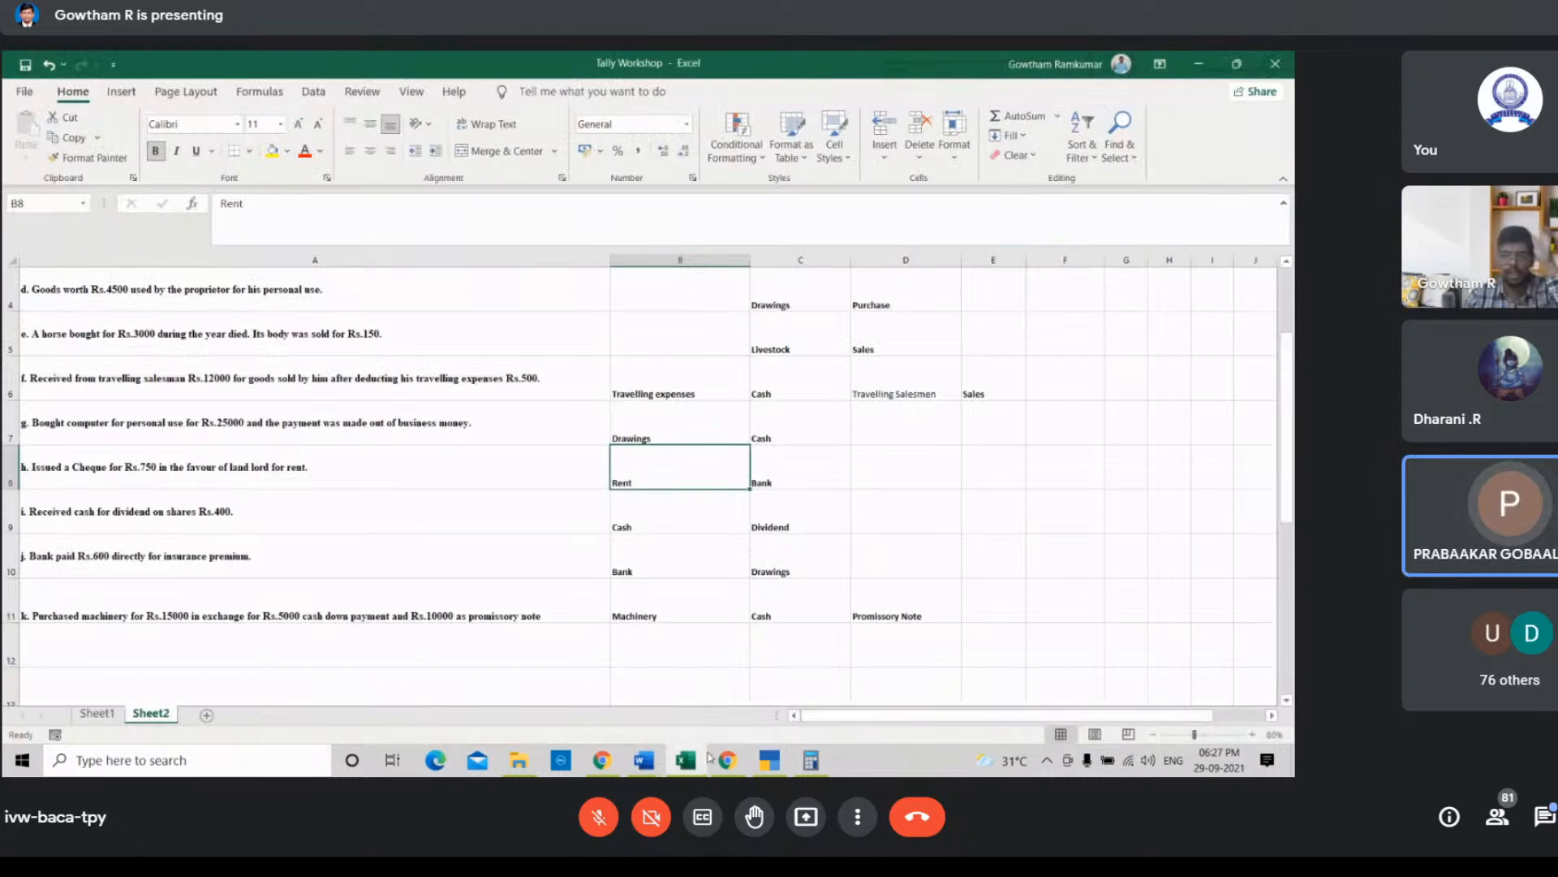
{"action": "left_click", "coordinate": [768, 760]}
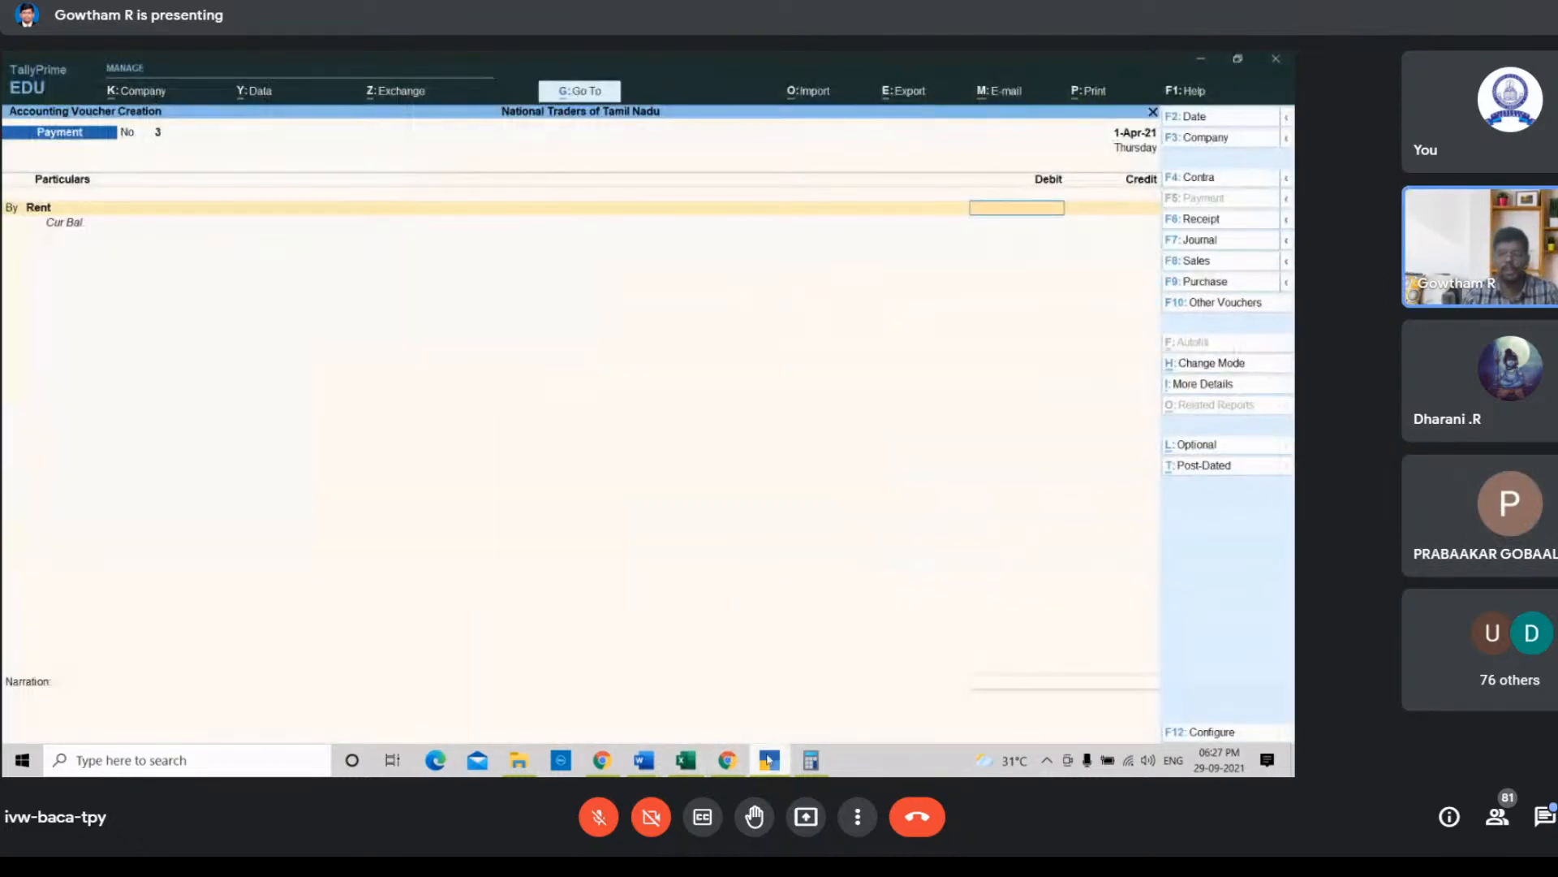
{"action": "left_click", "coordinate": [692, 761]}
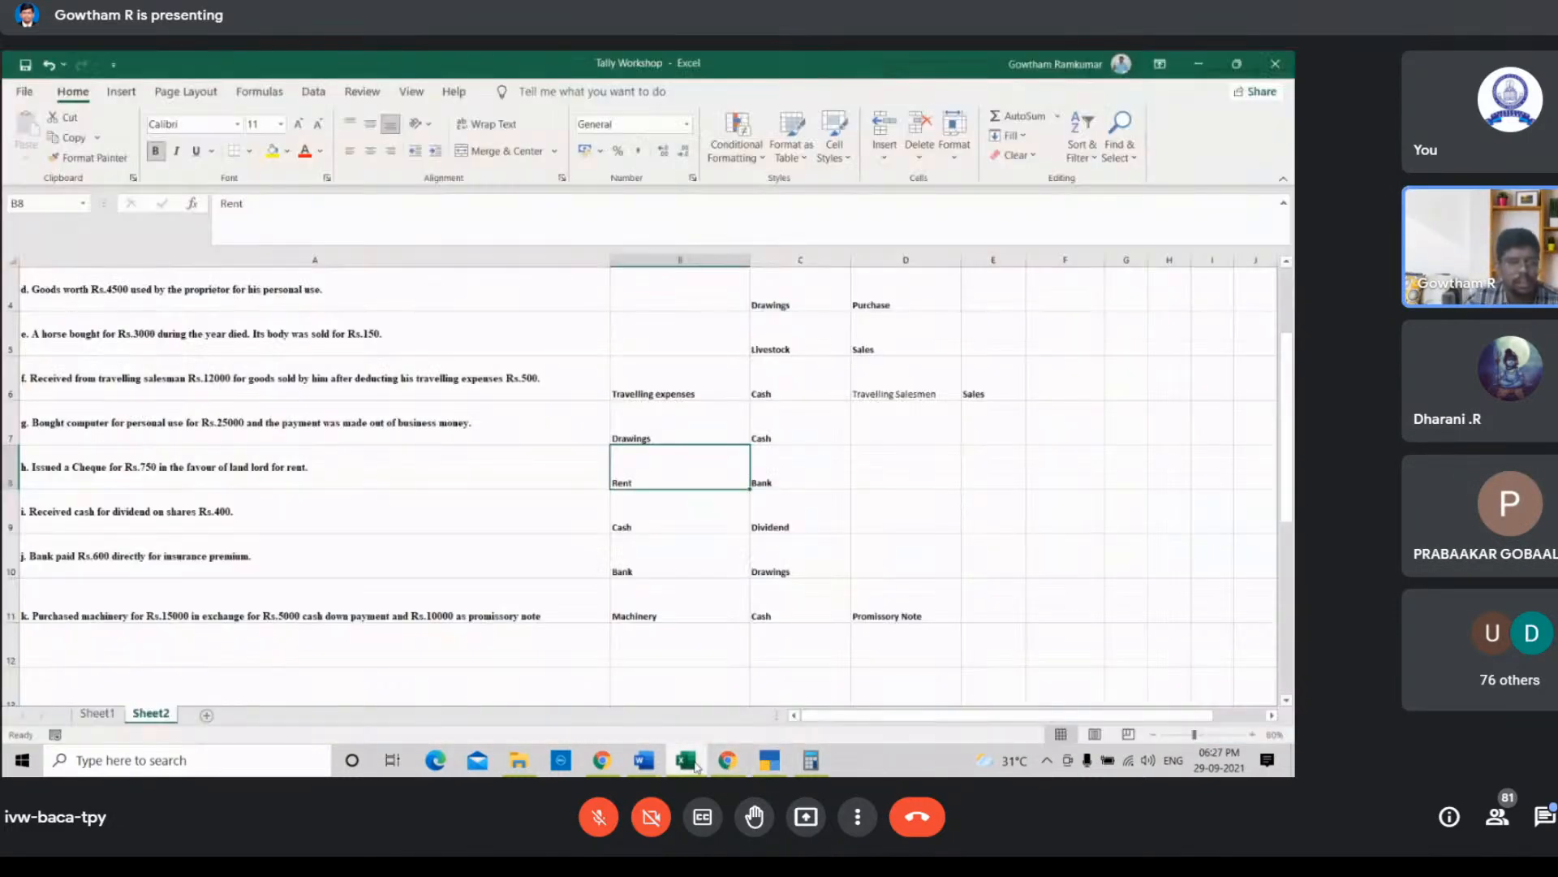
{"action": "left_click", "coordinate": [692, 762]}
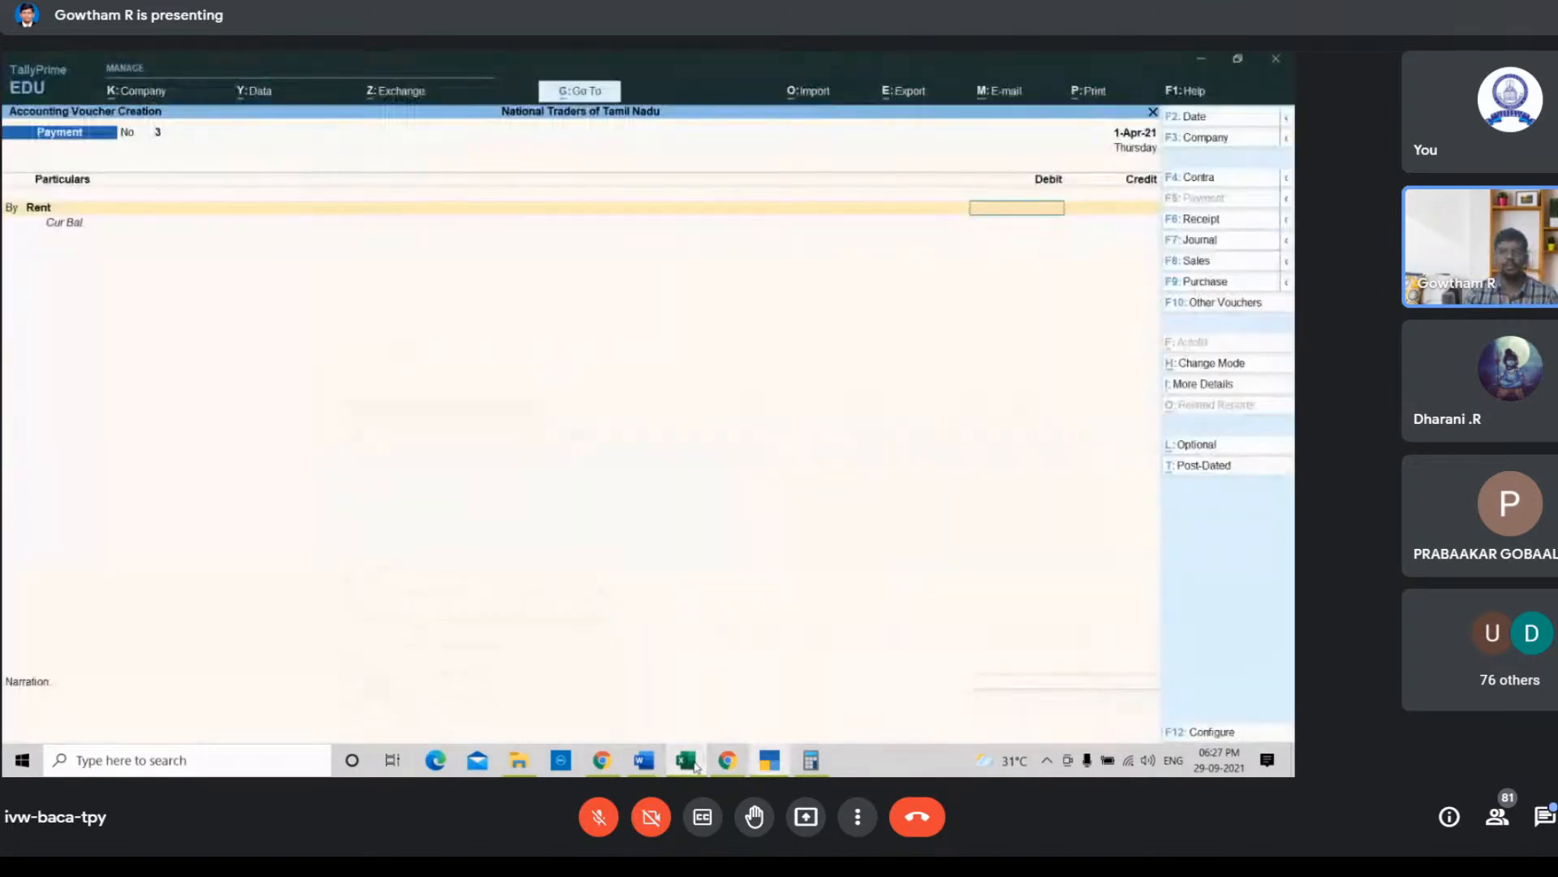
{"action": "type", "text": "750"}
{"action": "key", "text": "Return"}
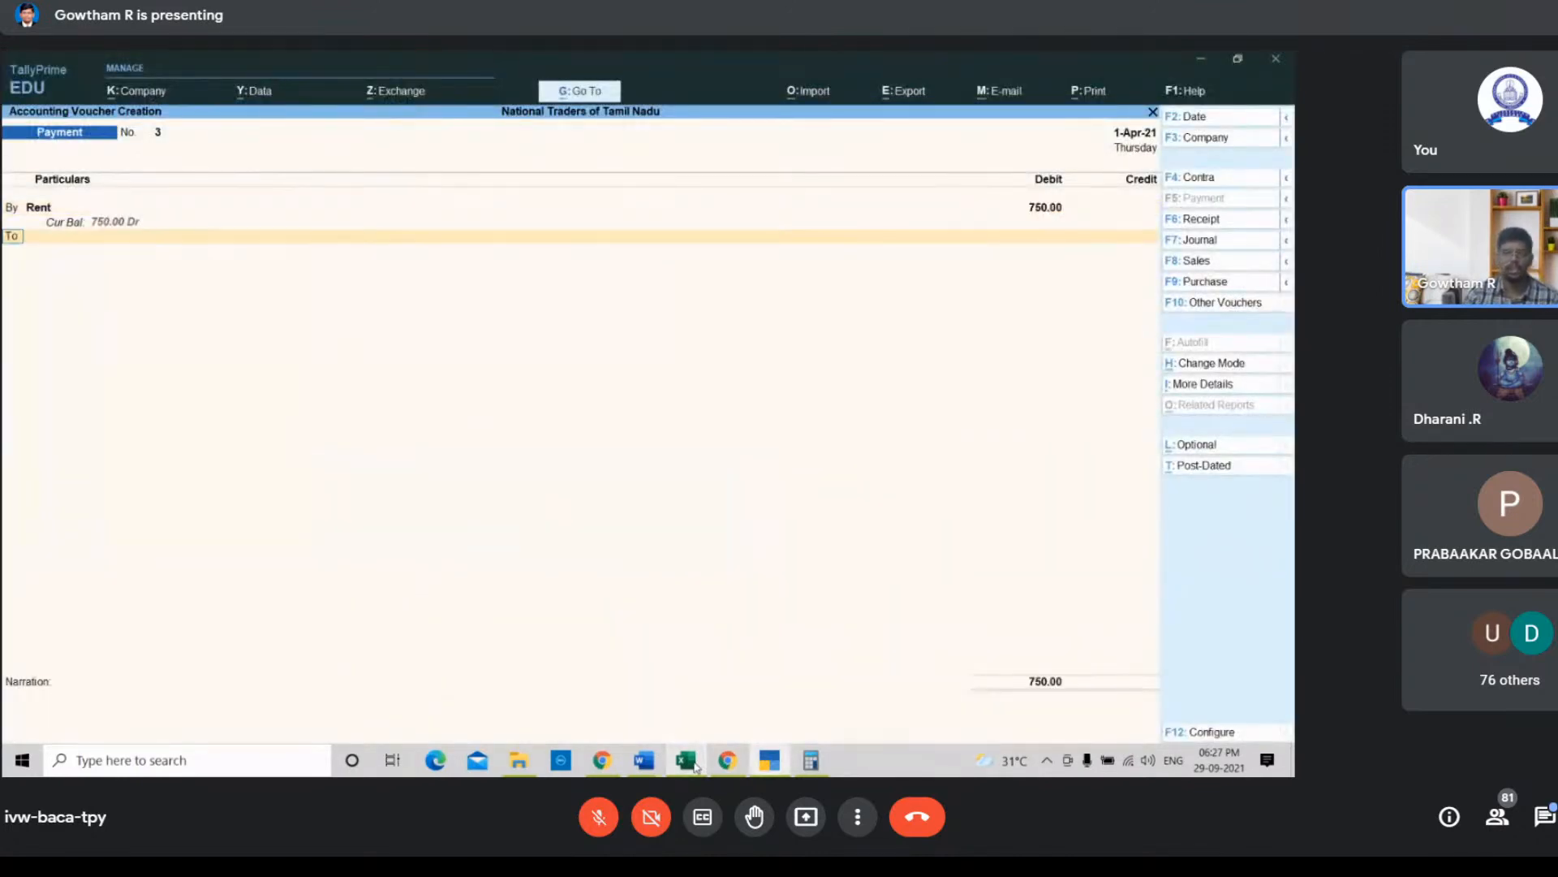
Step: Credit the Bank ledger with the matching 750 and accept the cheque bank allocation for the rent payment
{"action": "key", "text": "Down"}
{"action": "key", "text": "Down"}
{"action": "key", "text": "Up"}
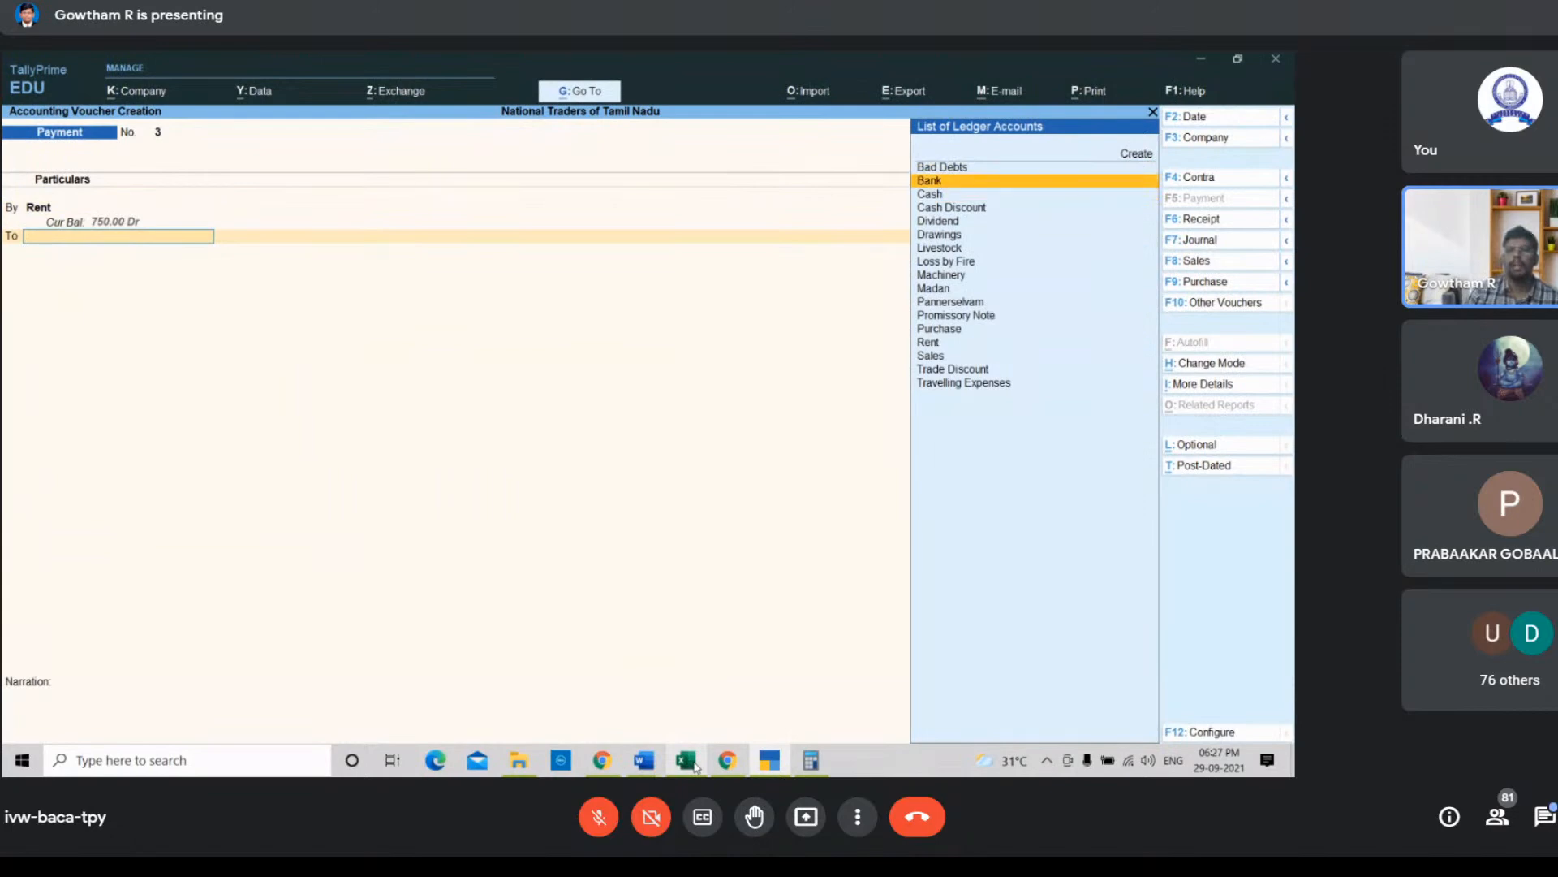
{"action": "key", "text": "Return"}
{"action": "key", "text": "Return"}
{"action": "key", "text": "Return"}
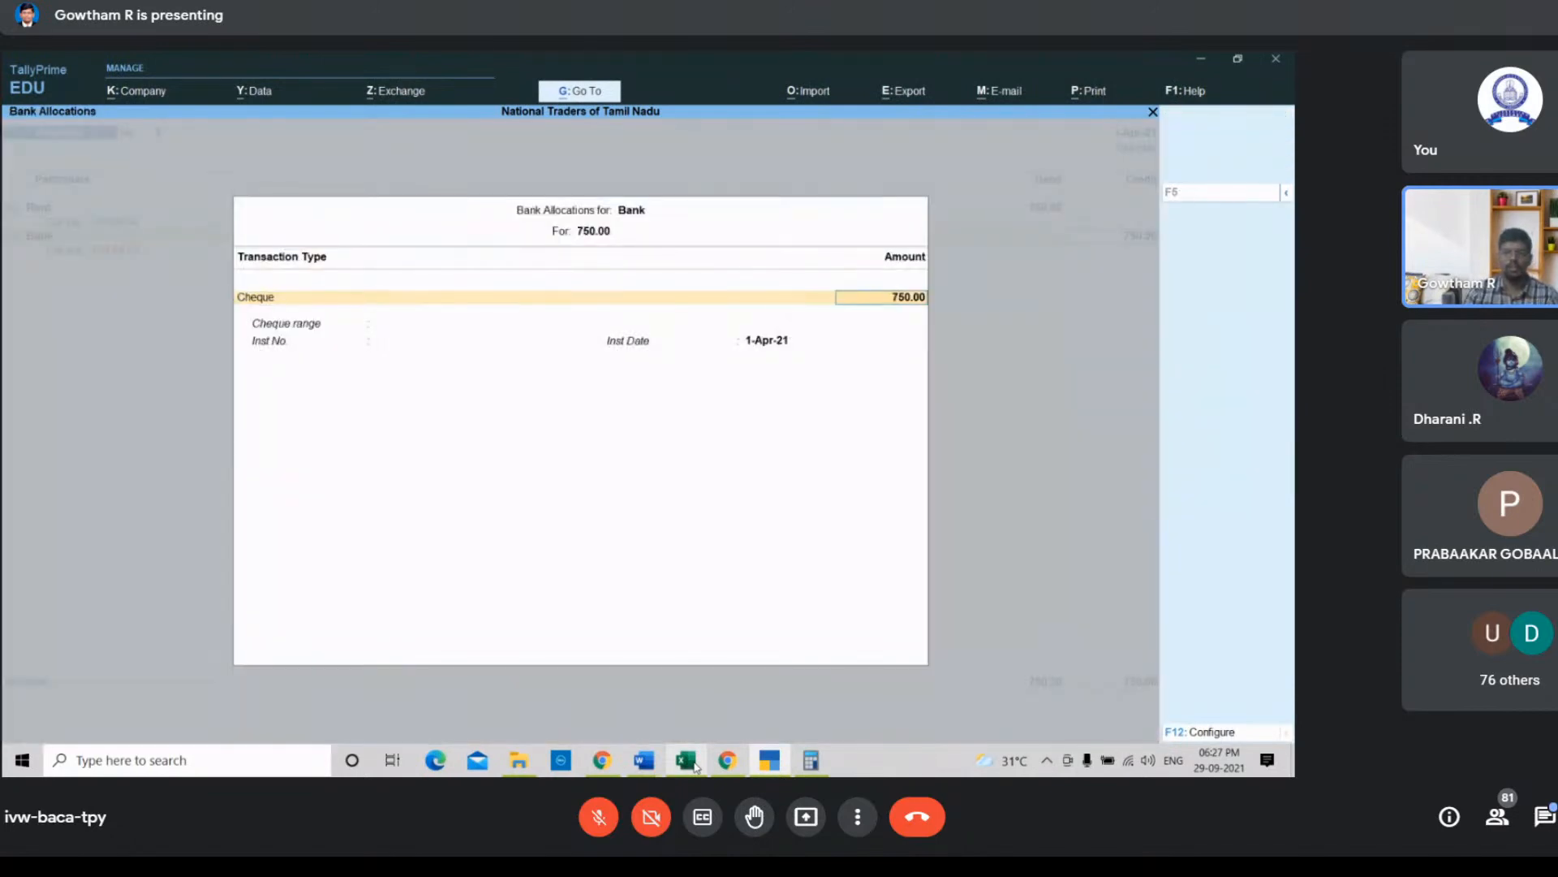
{"action": "key", "text": "Return"}
{"action": "key", "text": "Return"}
Step: Enter the narration "Being rent paid by cheque" and save the payment voucher
{"action": "type", "text": "B"}
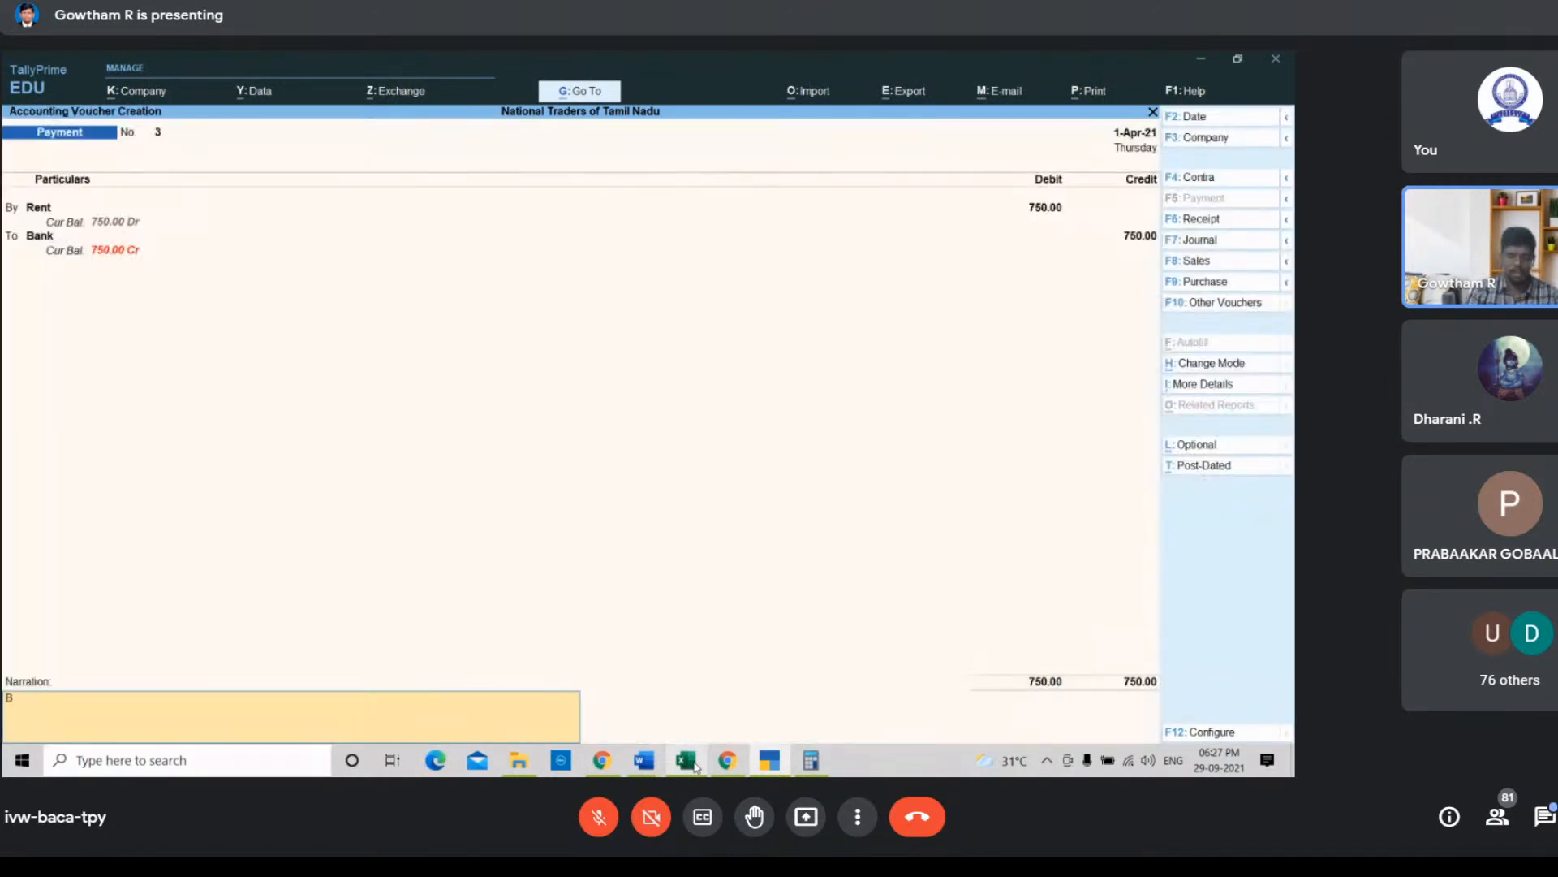
{"action": "type", "text": "eibn"}
{"action": "key", "text": "BackSpace"}
{"action": "key", "text": "BackSpace"}
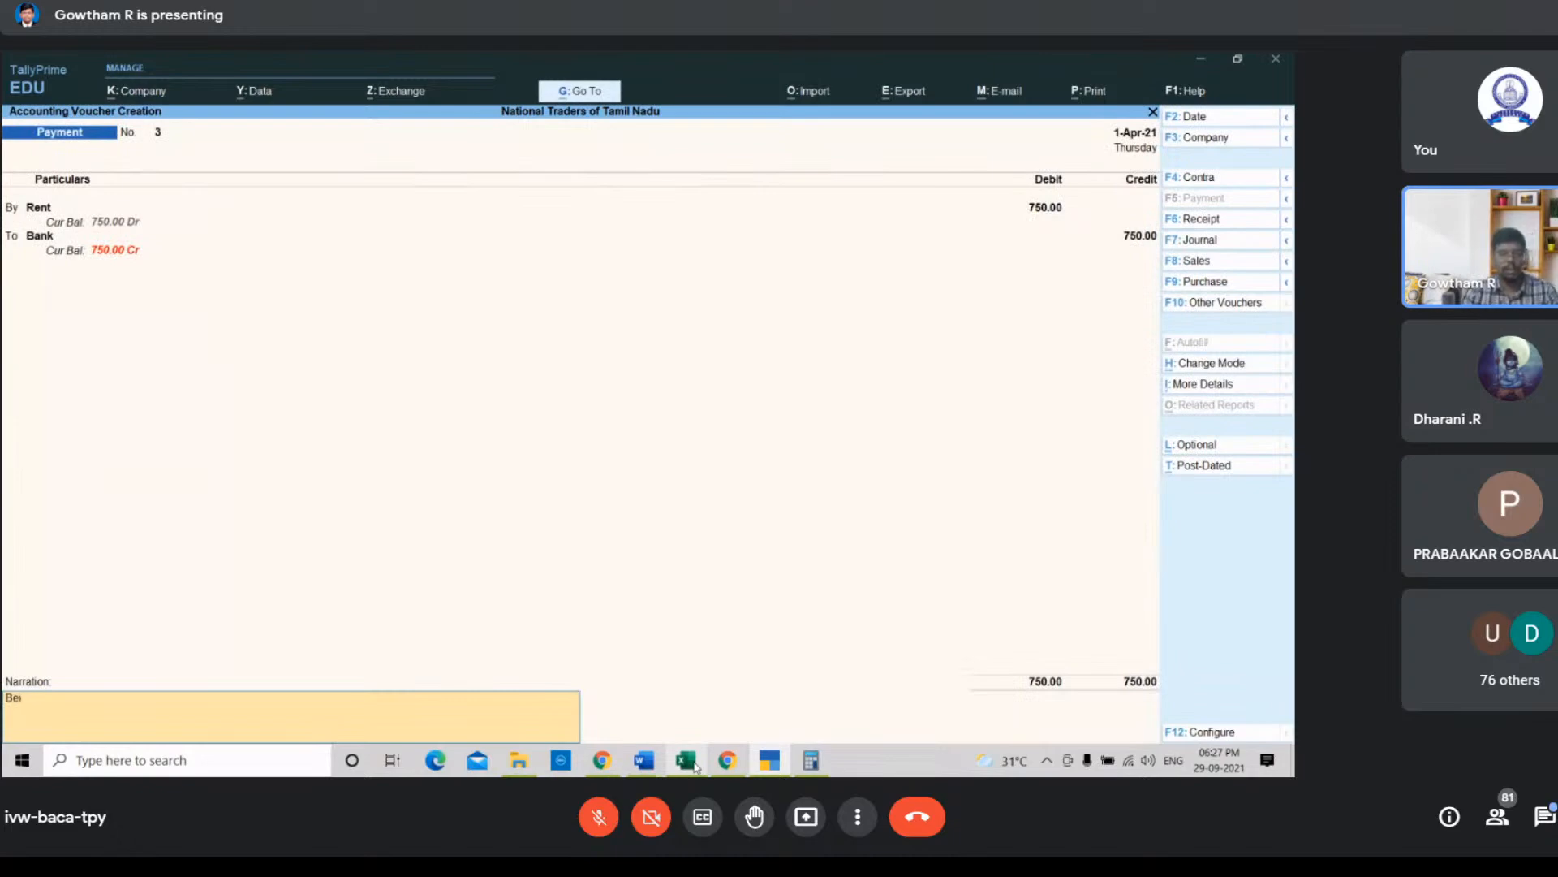
{"action": "type", "text": "ng rent pao"}
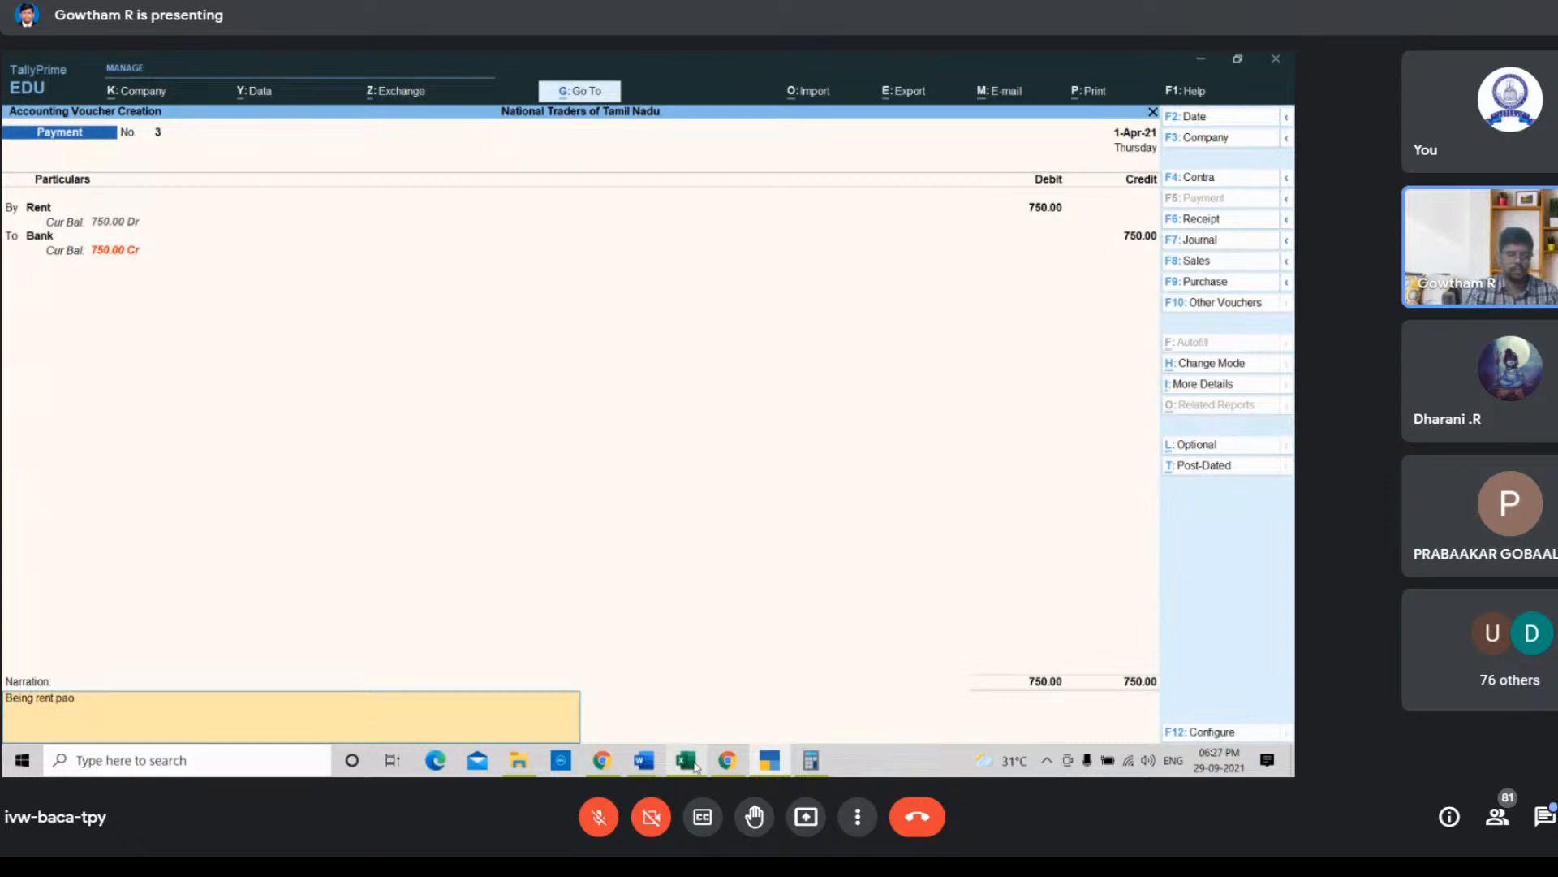
{"action": "type", "text": "iid by cheque"}
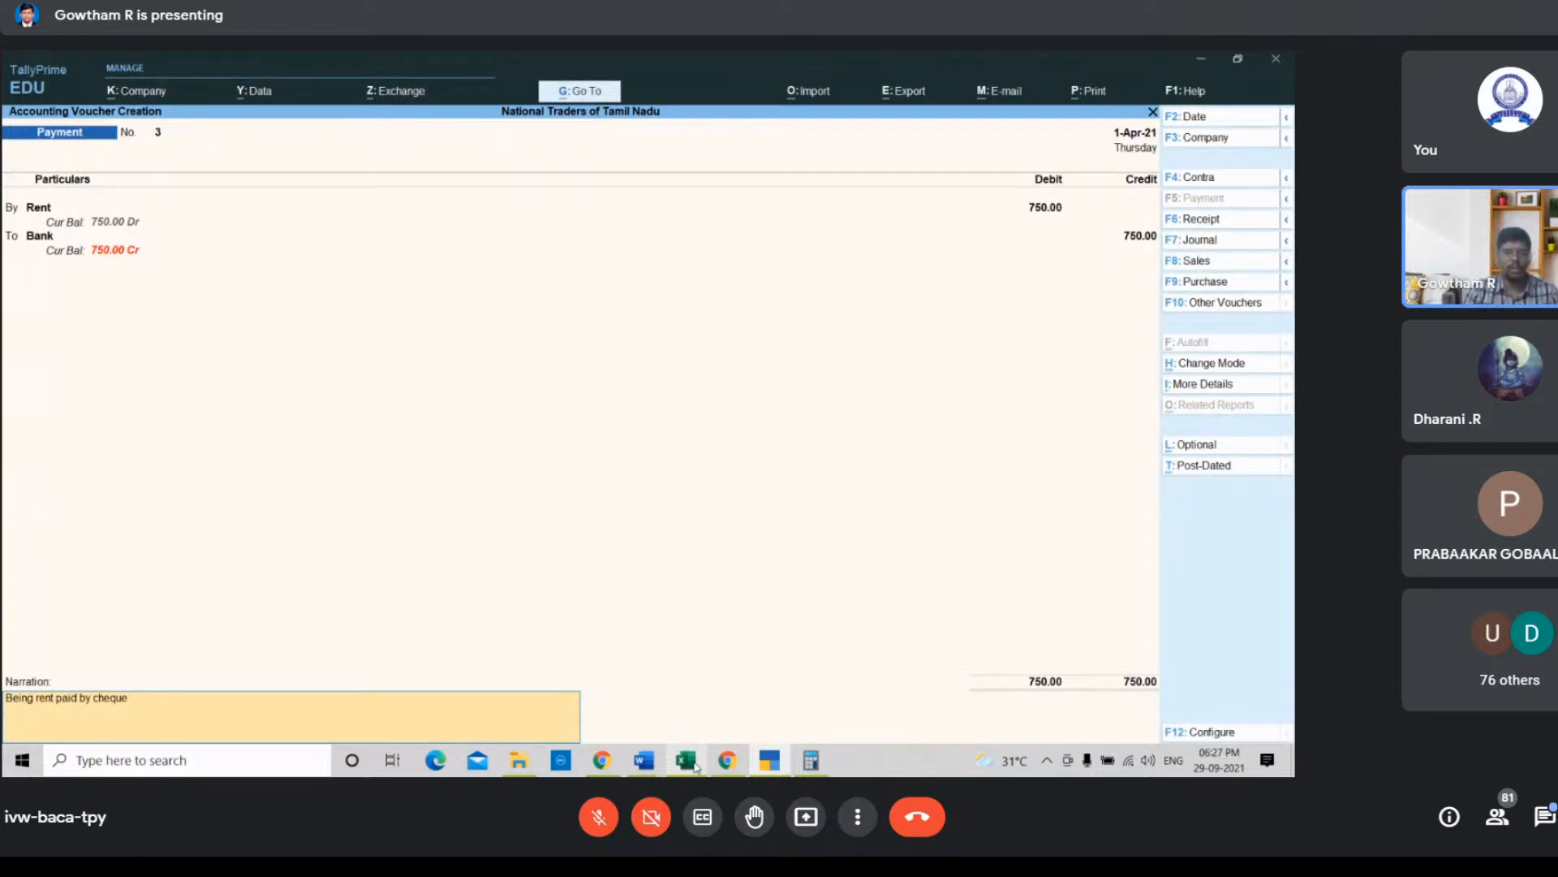
{"action": "key", "text": "Return"}
{"action": "key", "text": "Return"}
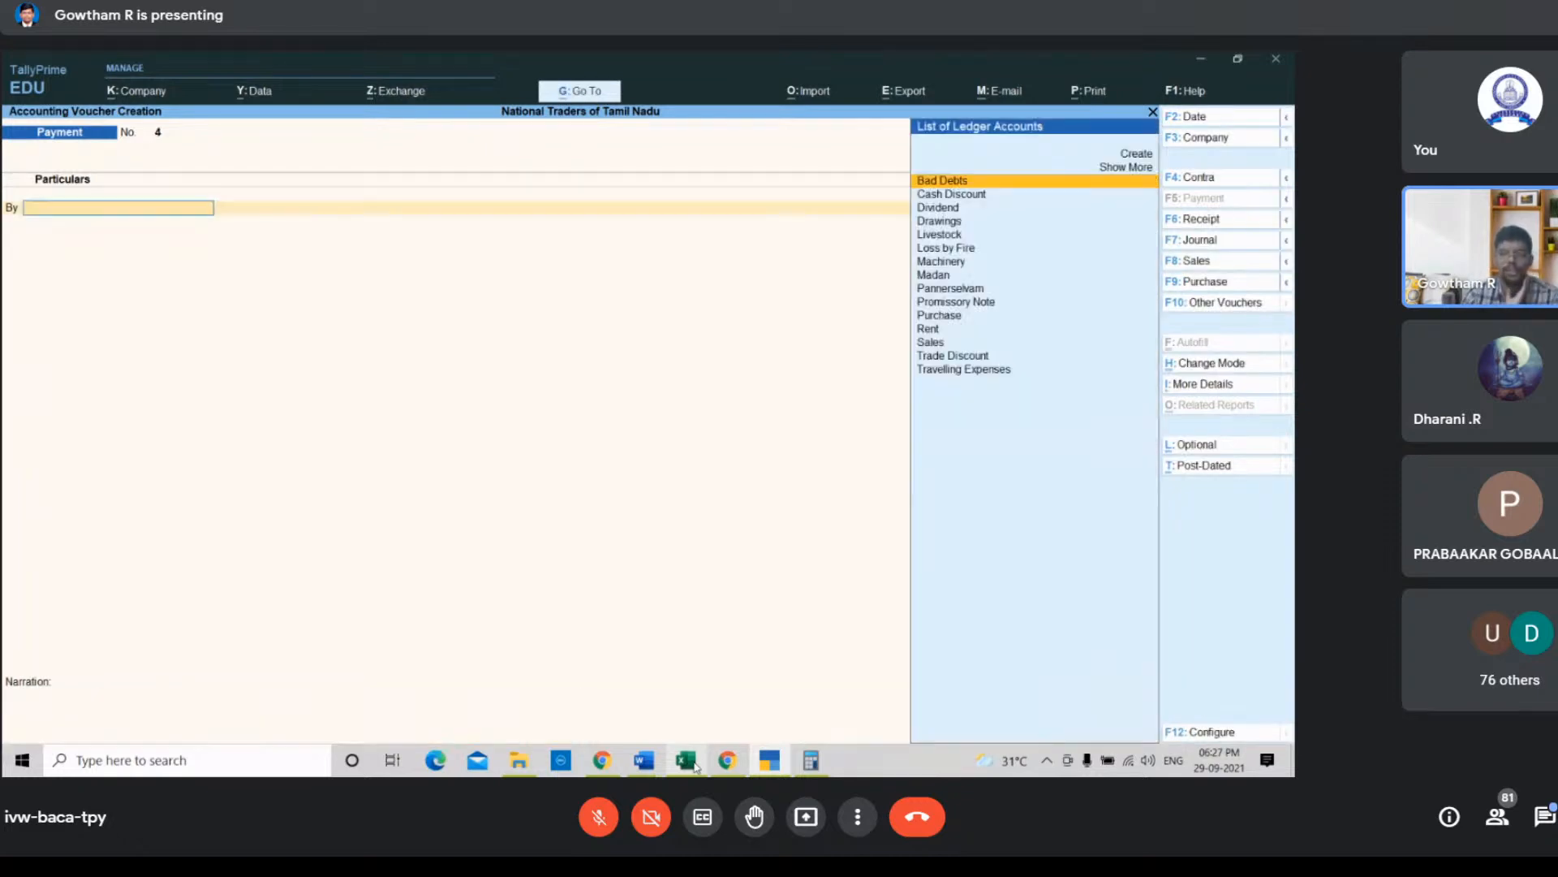
Step: Check the dividend transaction in the spreadsheet and start a receipt voucher crediting the Dividend ledger
{"action": "left_click", "coordinate": [696, 765]}
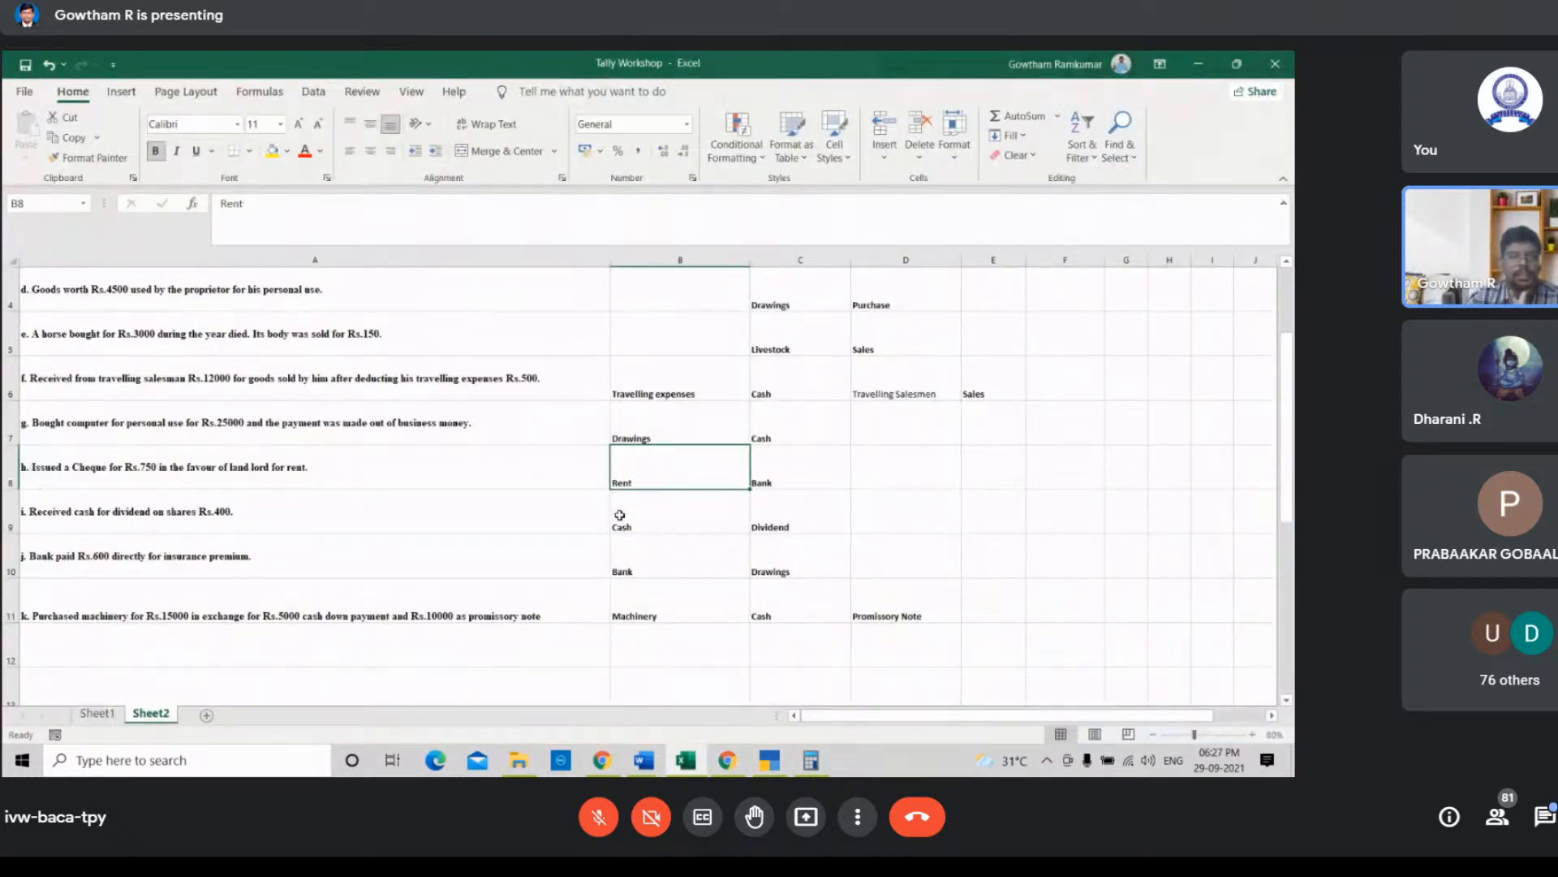
{"action": "left_click", "coordinate": [767, 768]}
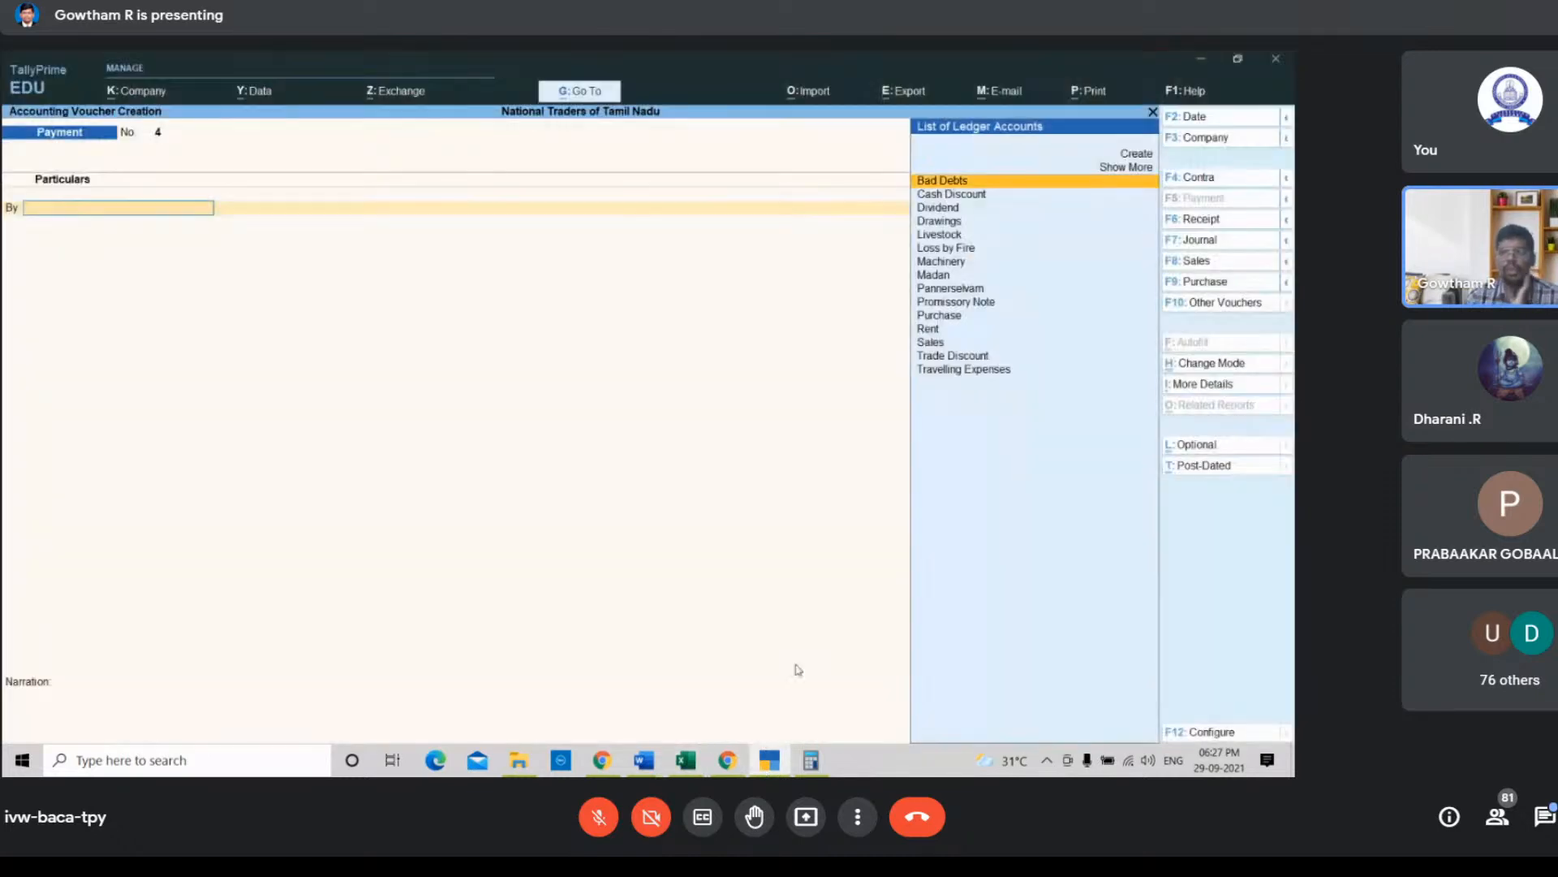
{"action": "left_click", "coordinate": [1201, 221]}
{"action": "key", "text": "Down"}
{"action": "key", "text": "Down"}
{"action": "key", "text": "Down"}
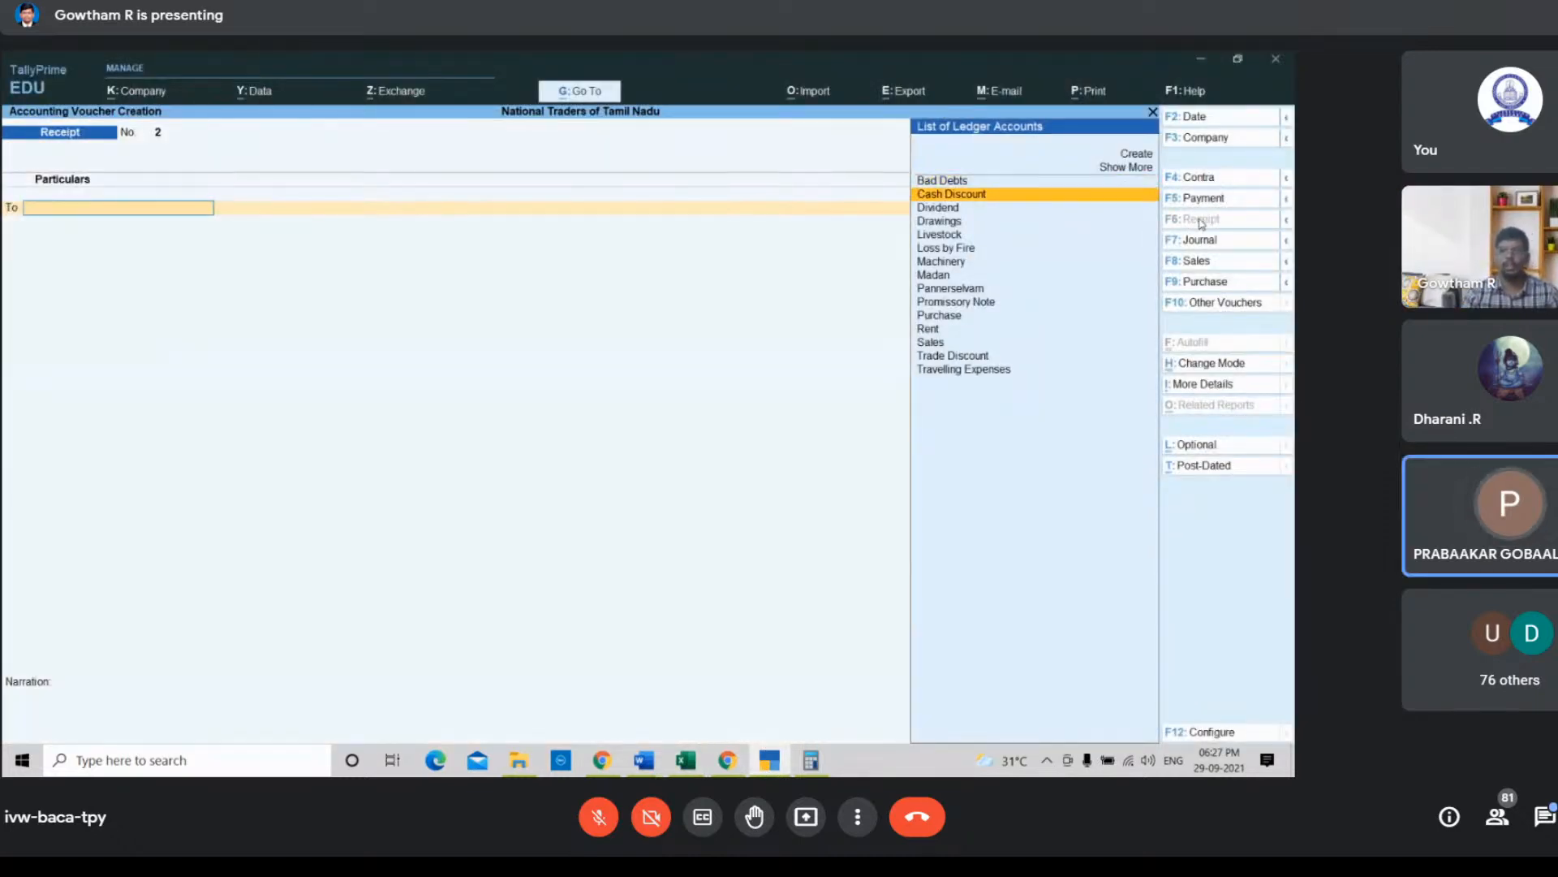
{"action": "key", "text": "Down"}
{"action": "key", "text": "Down"}
{"action": "key", "text": "Down"}
{"action": "key", "text": "Down"}
{"action": "key", "text": "Down"}
{"action": "key", "text": "Down"}
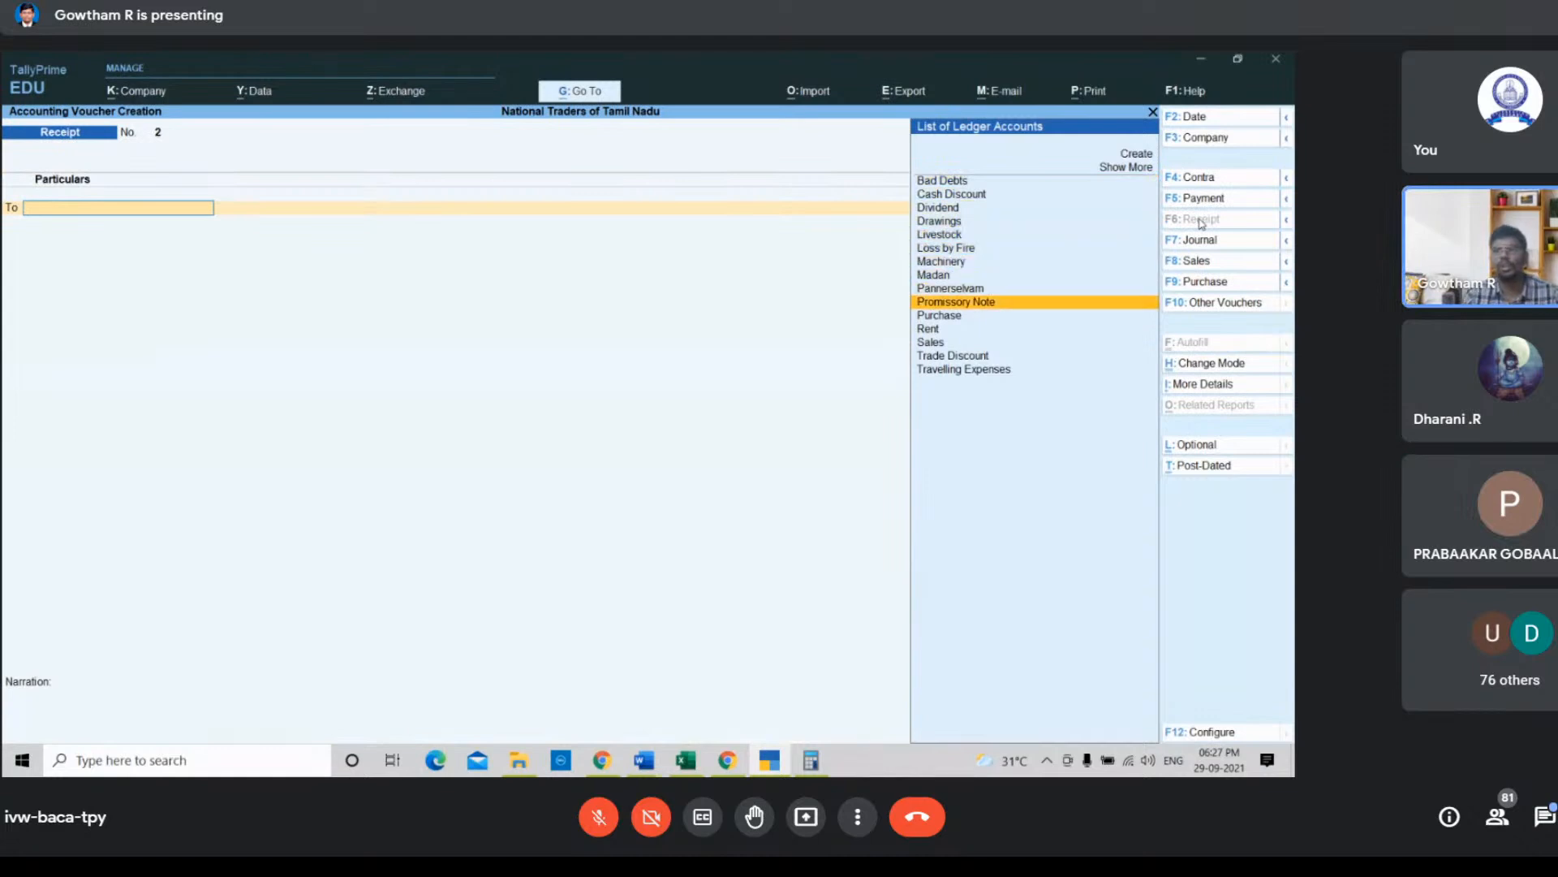
{"action": "key", "text": "Up"}
{"action": "key", "text": "Down"}
{"action": "key", "text": "Down"}
{"action": "key", "text": "Up"}
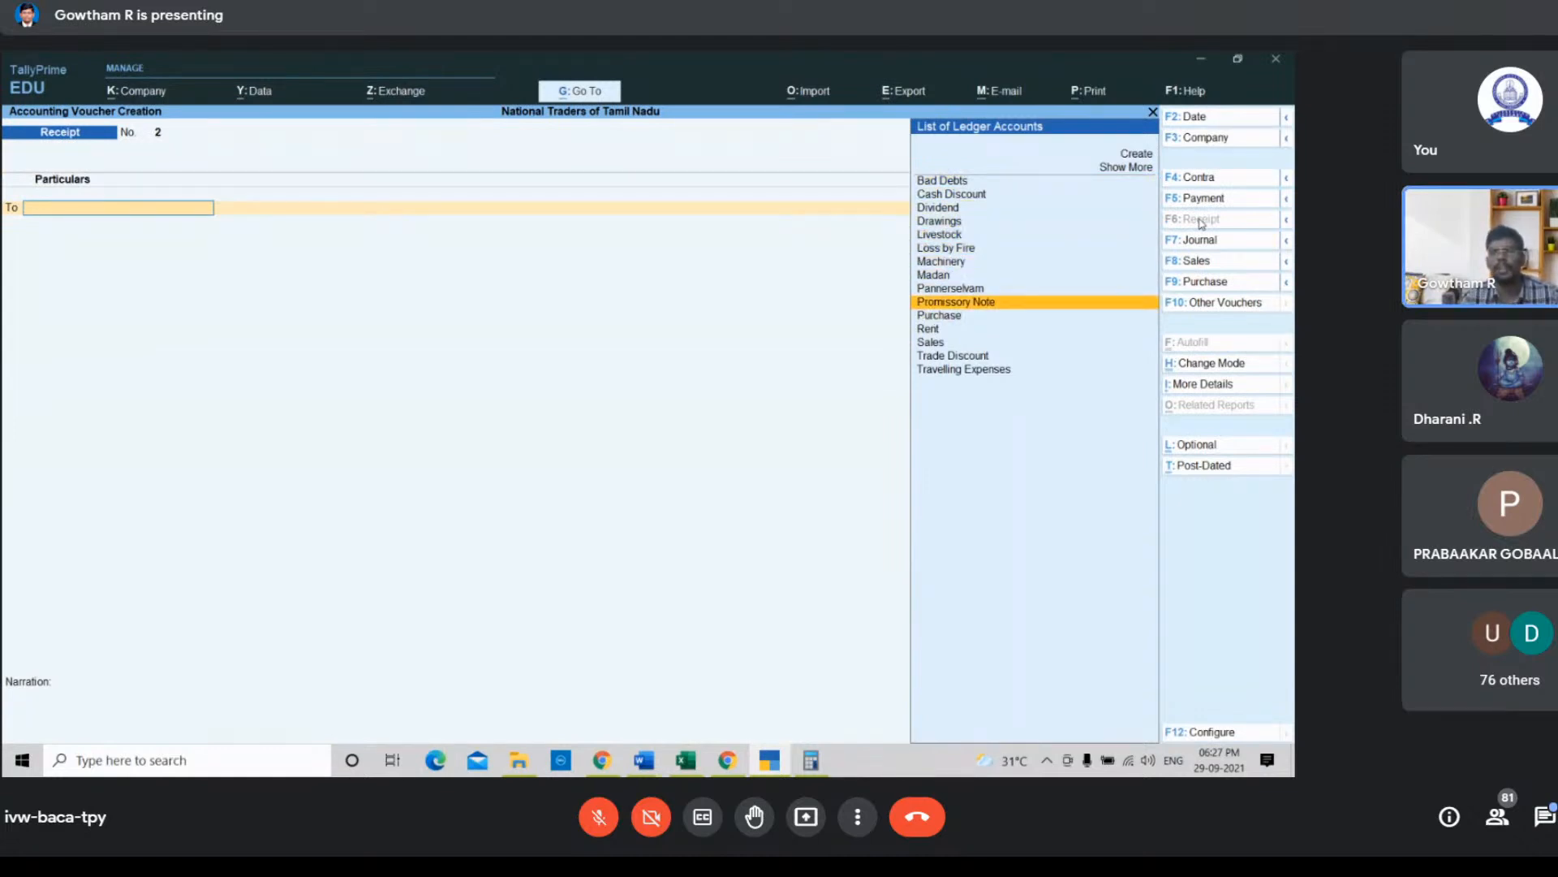
{"action": "key", "text": "Up"}
{"action": "key", "text": "Up"}
{"action": "key", "text": "Up"}
{"action": "key", "text": "Up"}
{"action": "key", "text": "Up"}
{"action": "key", "text": "Up"}
{"action": "key", "text": "Up"}
{"action": "key", "text": "Return"}
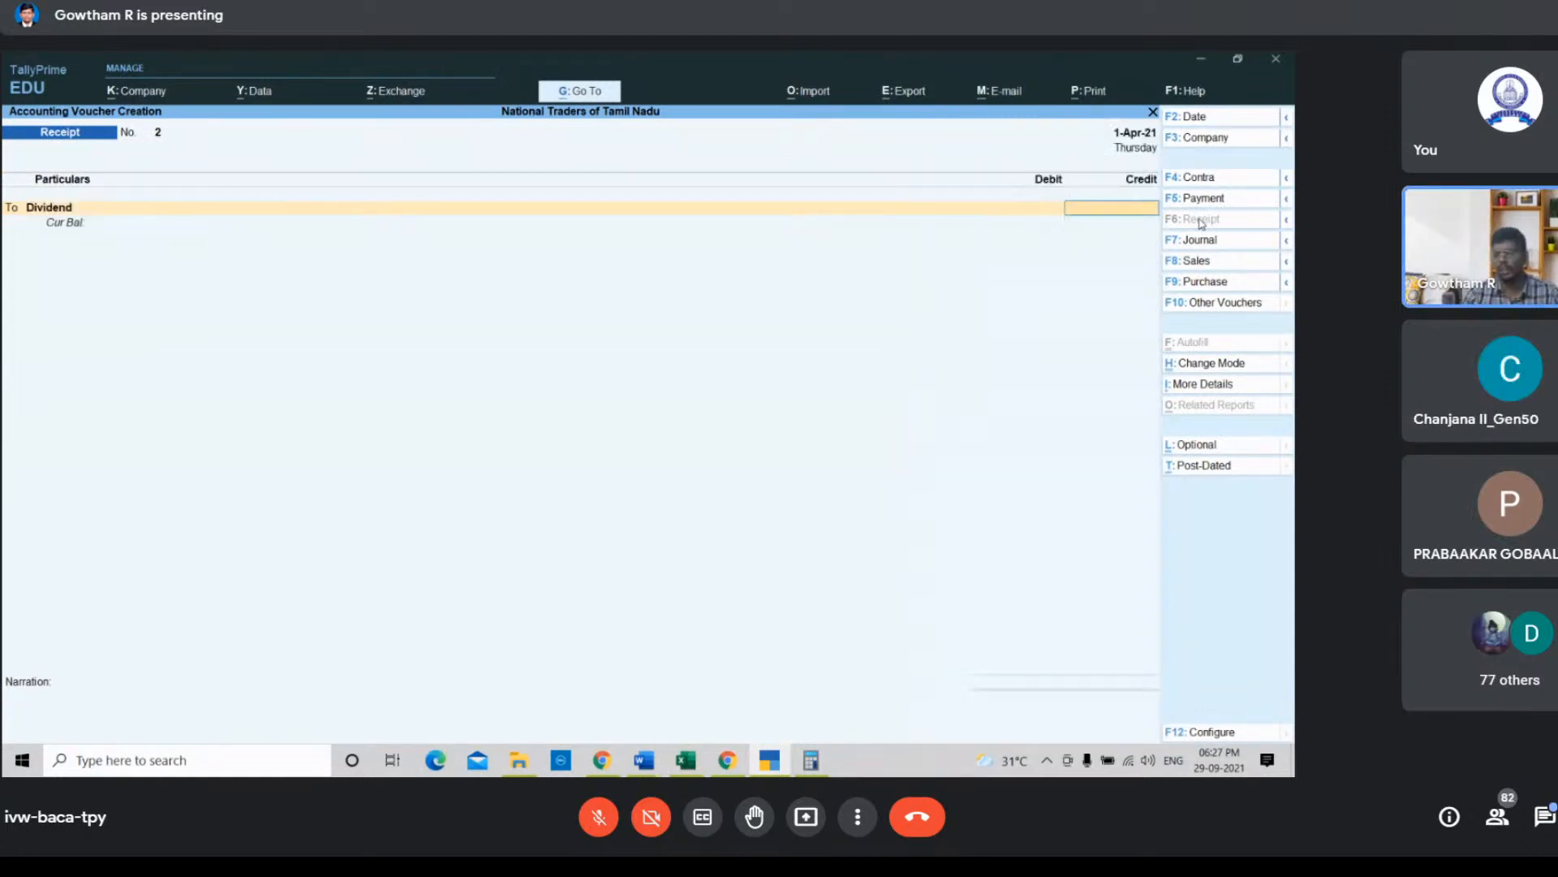
Step: Enter 400 as the Dividend credit and debit the Cash ledger with the matching 400
{"action": "type", "text": "400"}
{"action": "key", "text": "Return"}
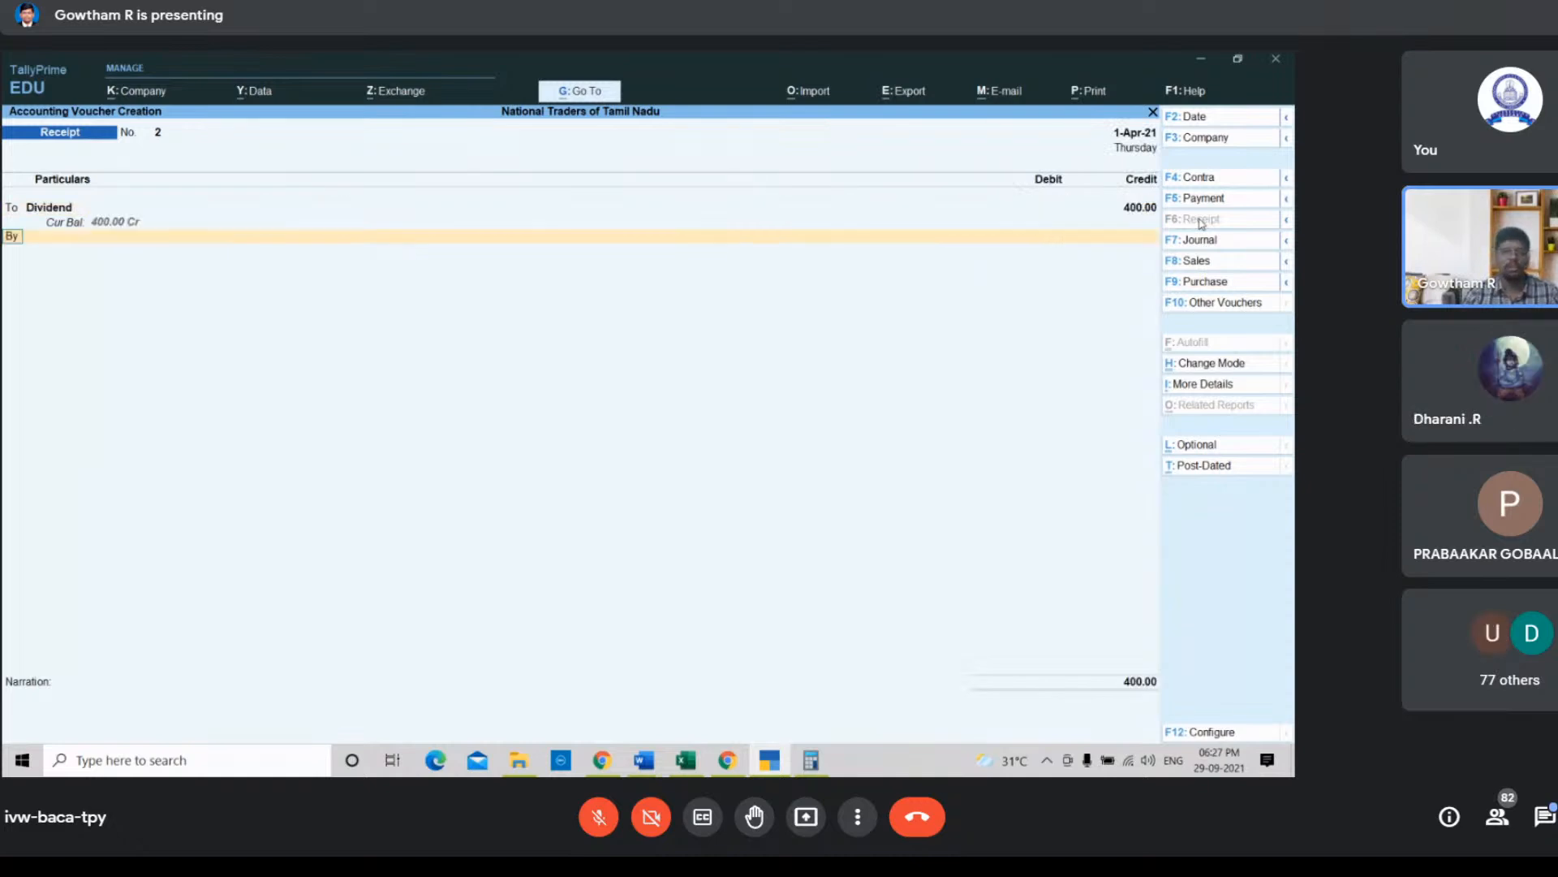
{"action": "key", "text": "Down"}
{"action": "key", "text": "Down"}
{"action": "key", "text": "Return"}
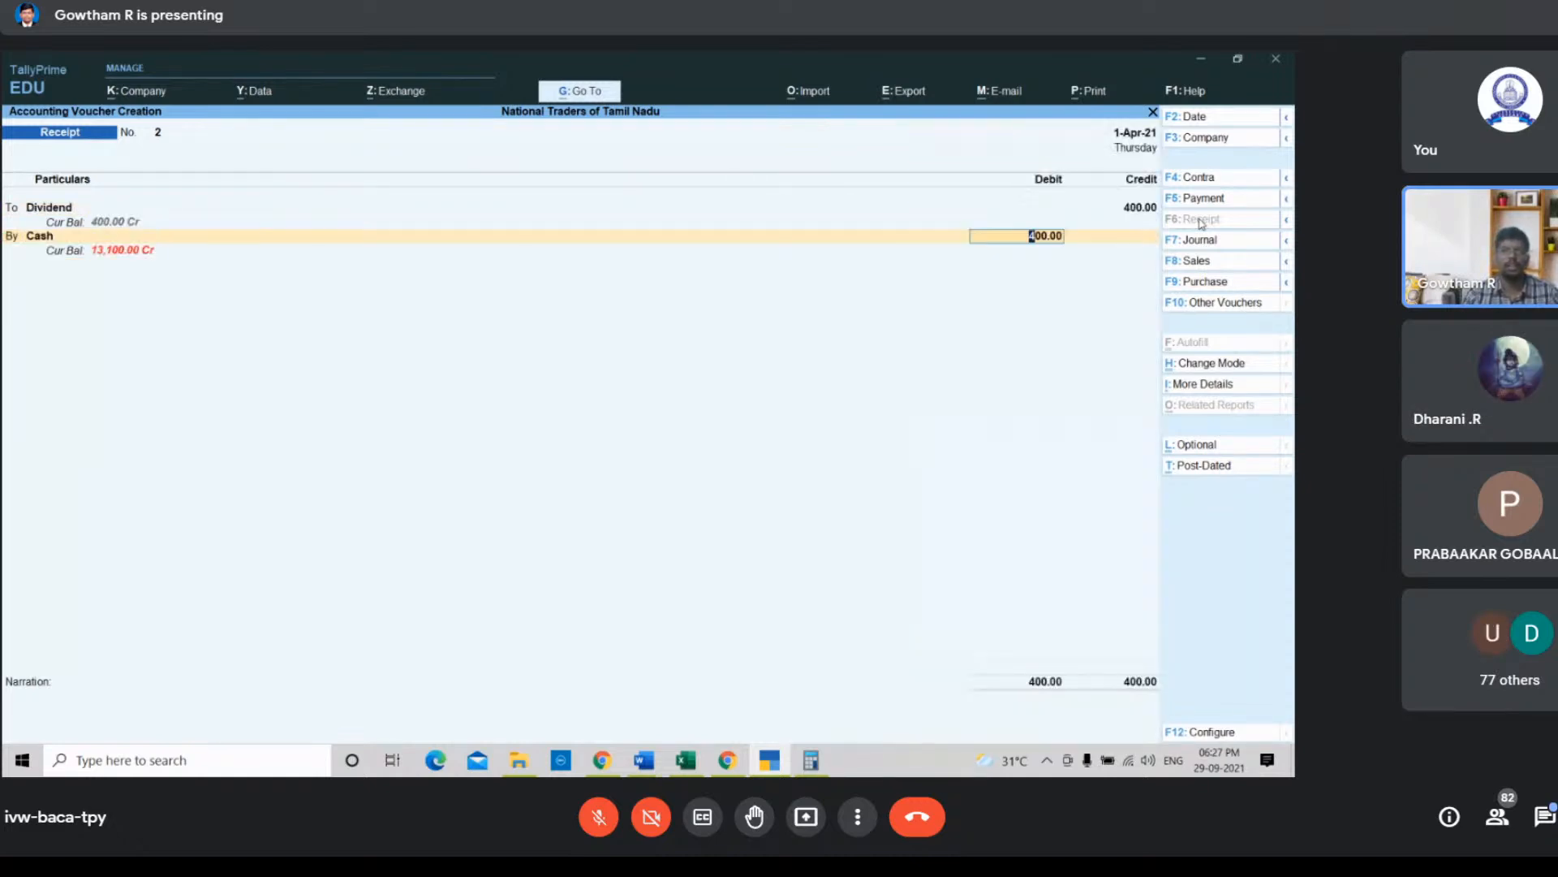
{"action": "key", "text": "Return"}
{"action": "key", "text": "Return"}
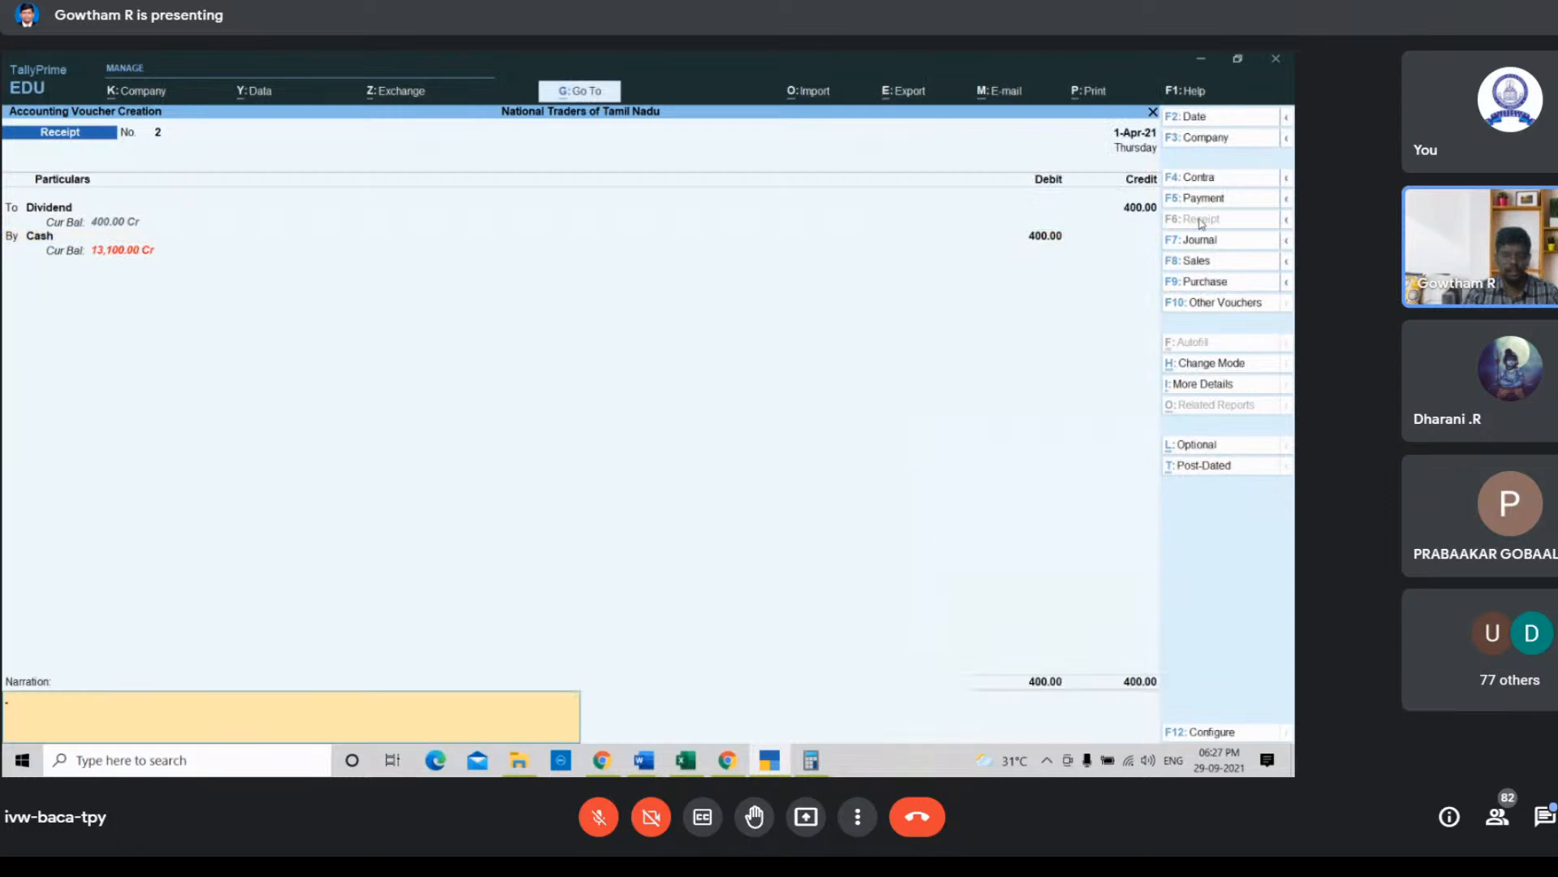
Step: Enter the narration "Being dividend received" and save the receipt voucher
{"action": "type", "text": "Being"}
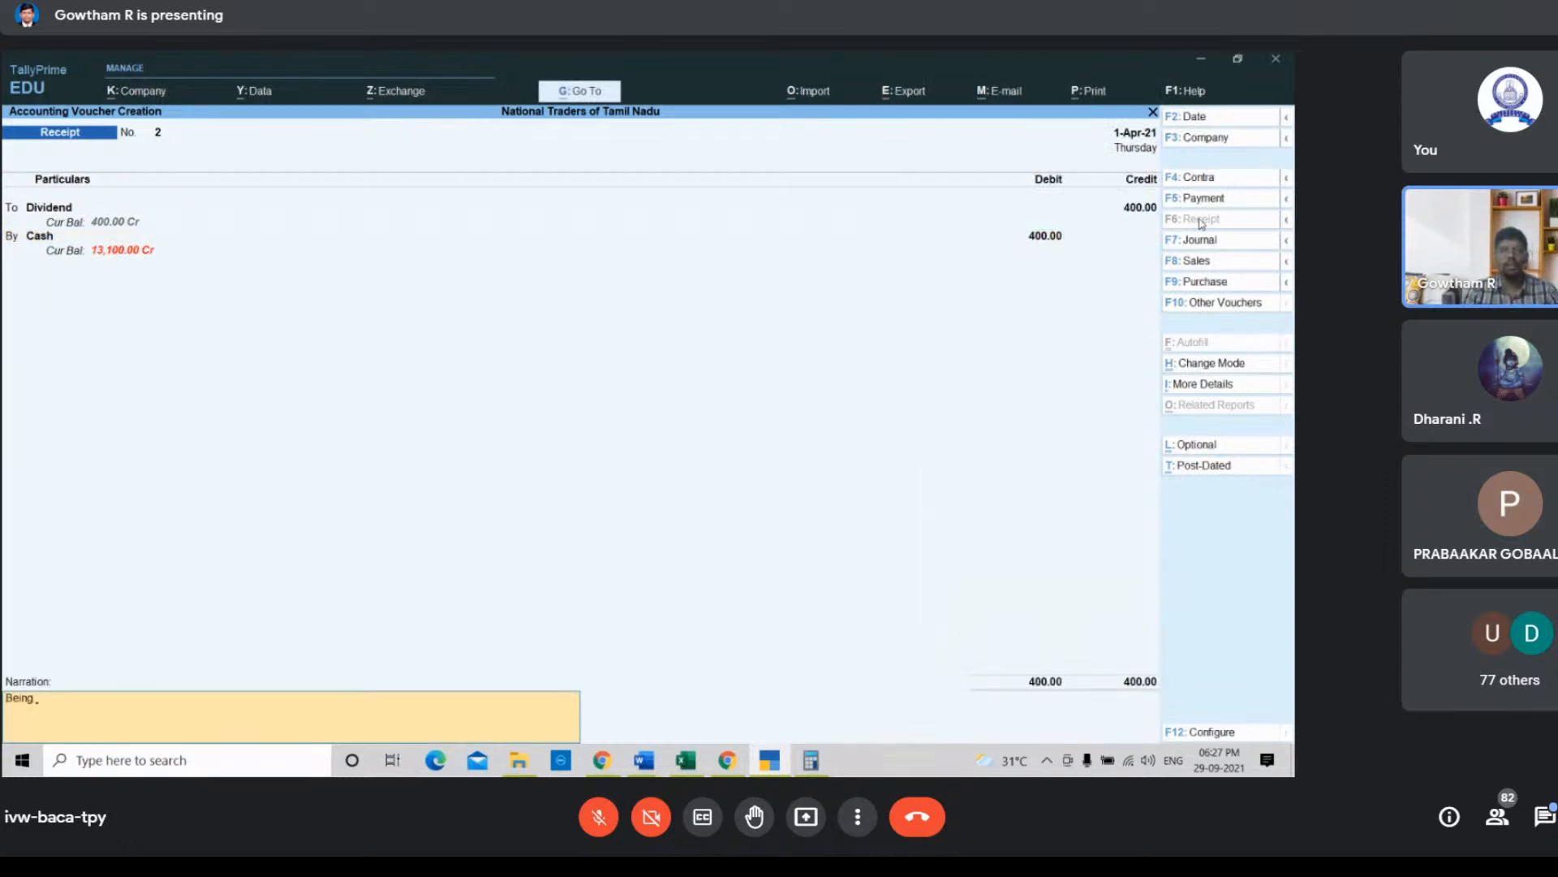
{"action": "type", "text": " d"}
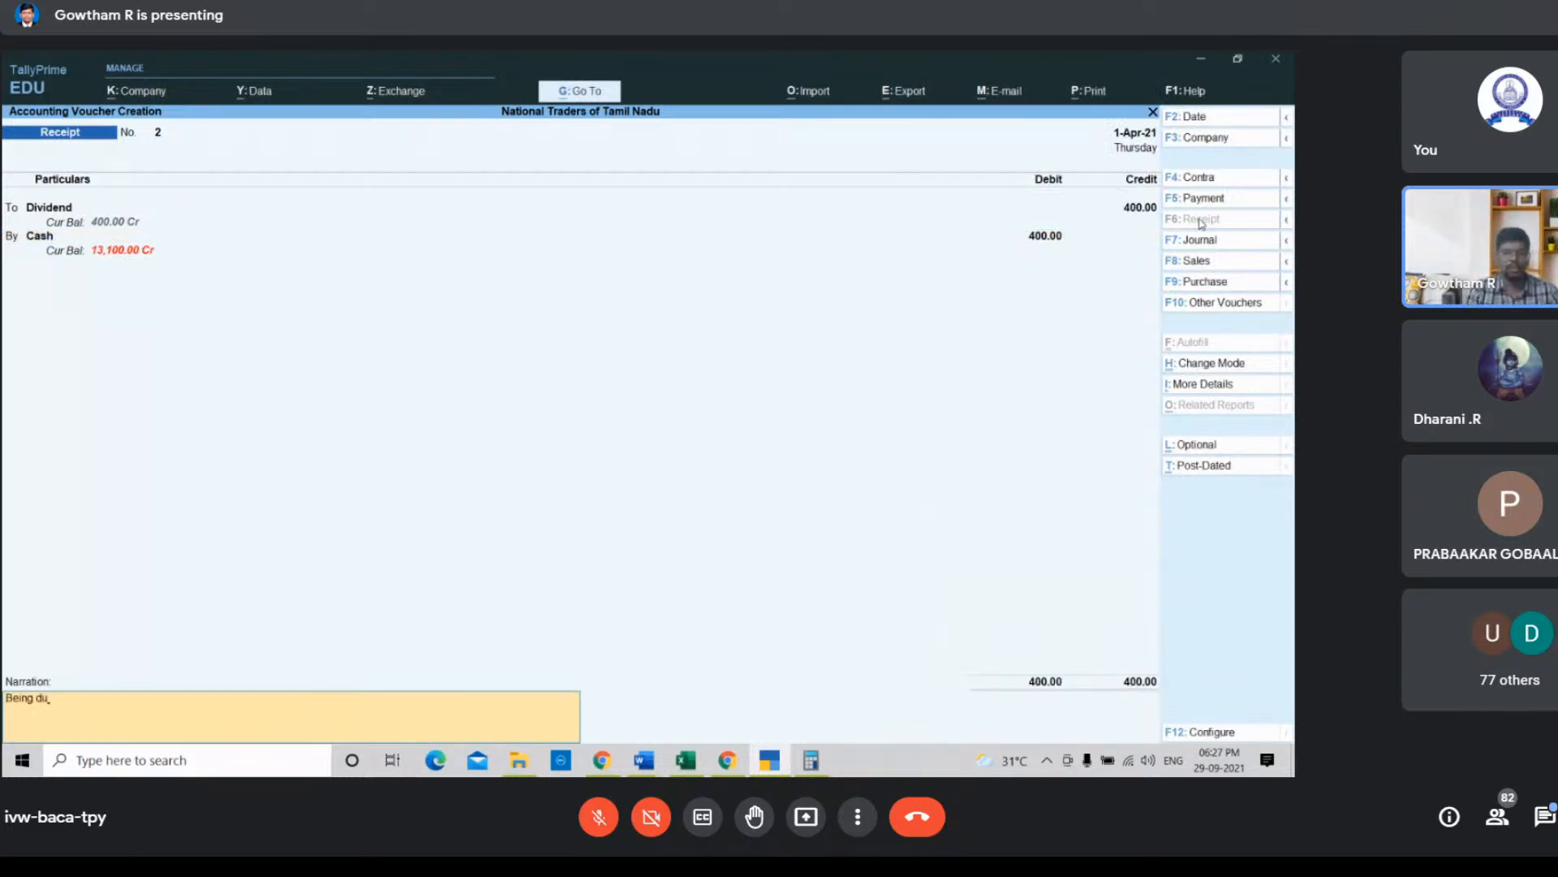
{"action": "type", "text": "u"}
{"action": "key", "text": "BackSpace"}
{"action": "type", "text": "ividen"}
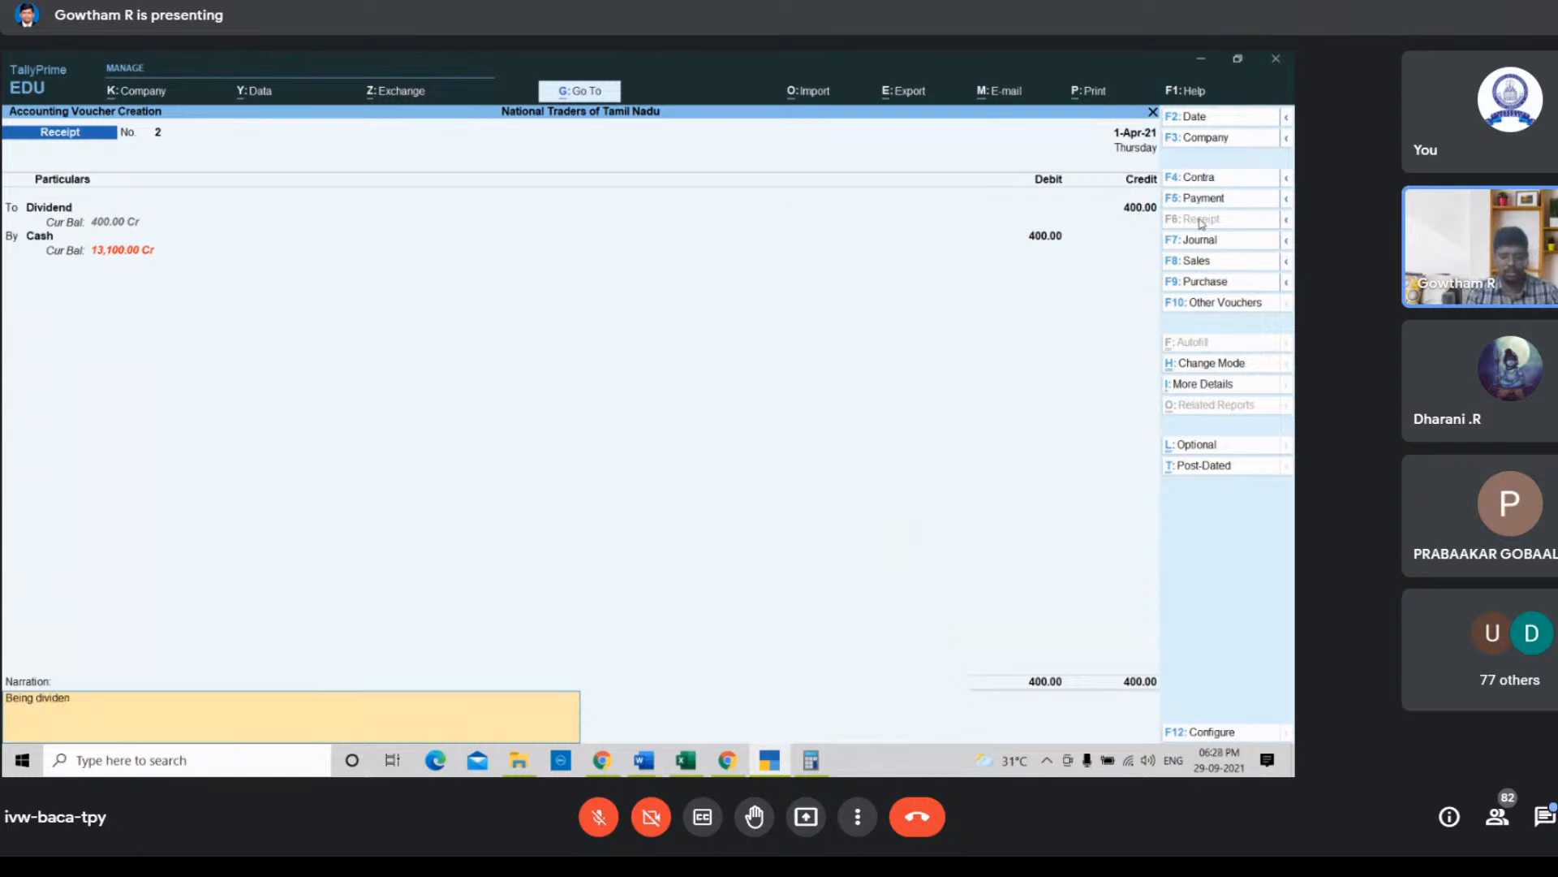
{"action": "type", "text": "d received"}
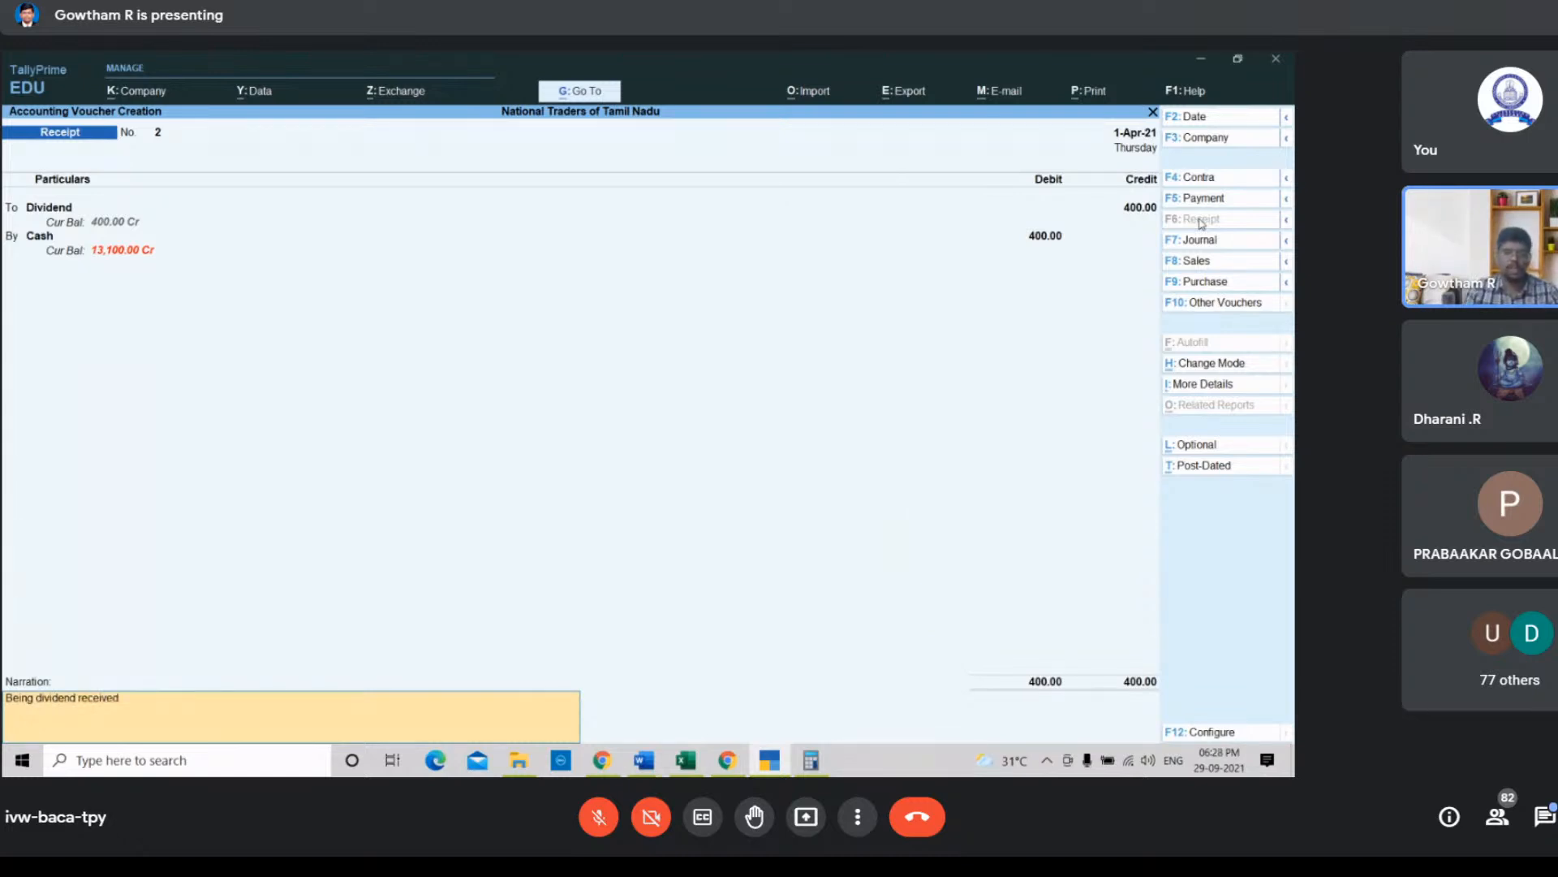
{"action": "key", "text": "Return"}
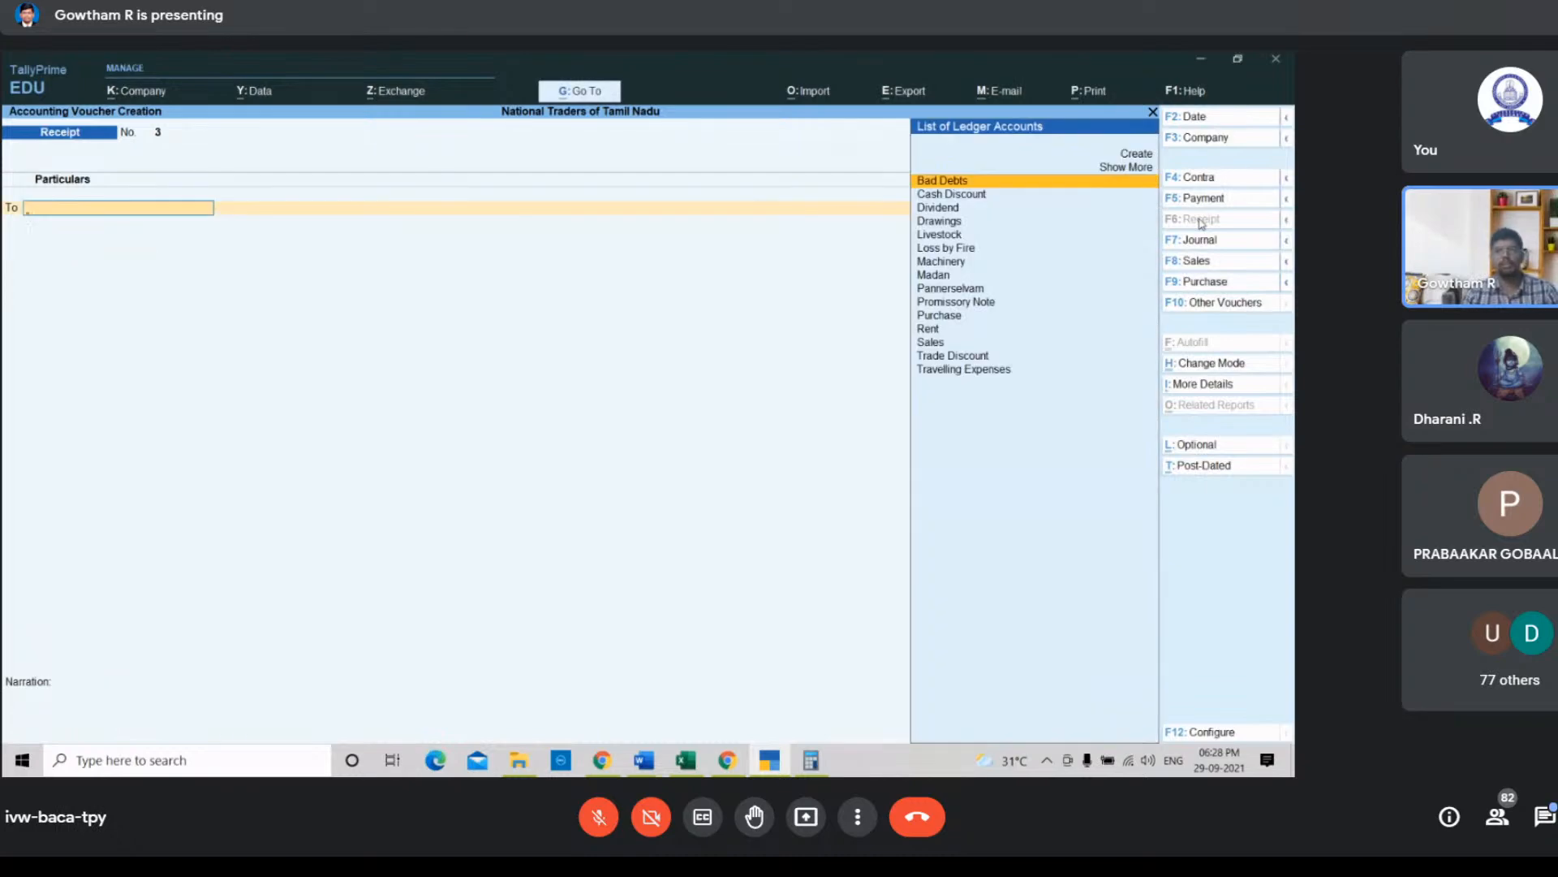
Step: Check the bank-paid insurance premium transaction in the spreadsheet and start a payment voucher debiting the Drawings ledger
{"action": "left_click", "coordinate": [685, 760]}
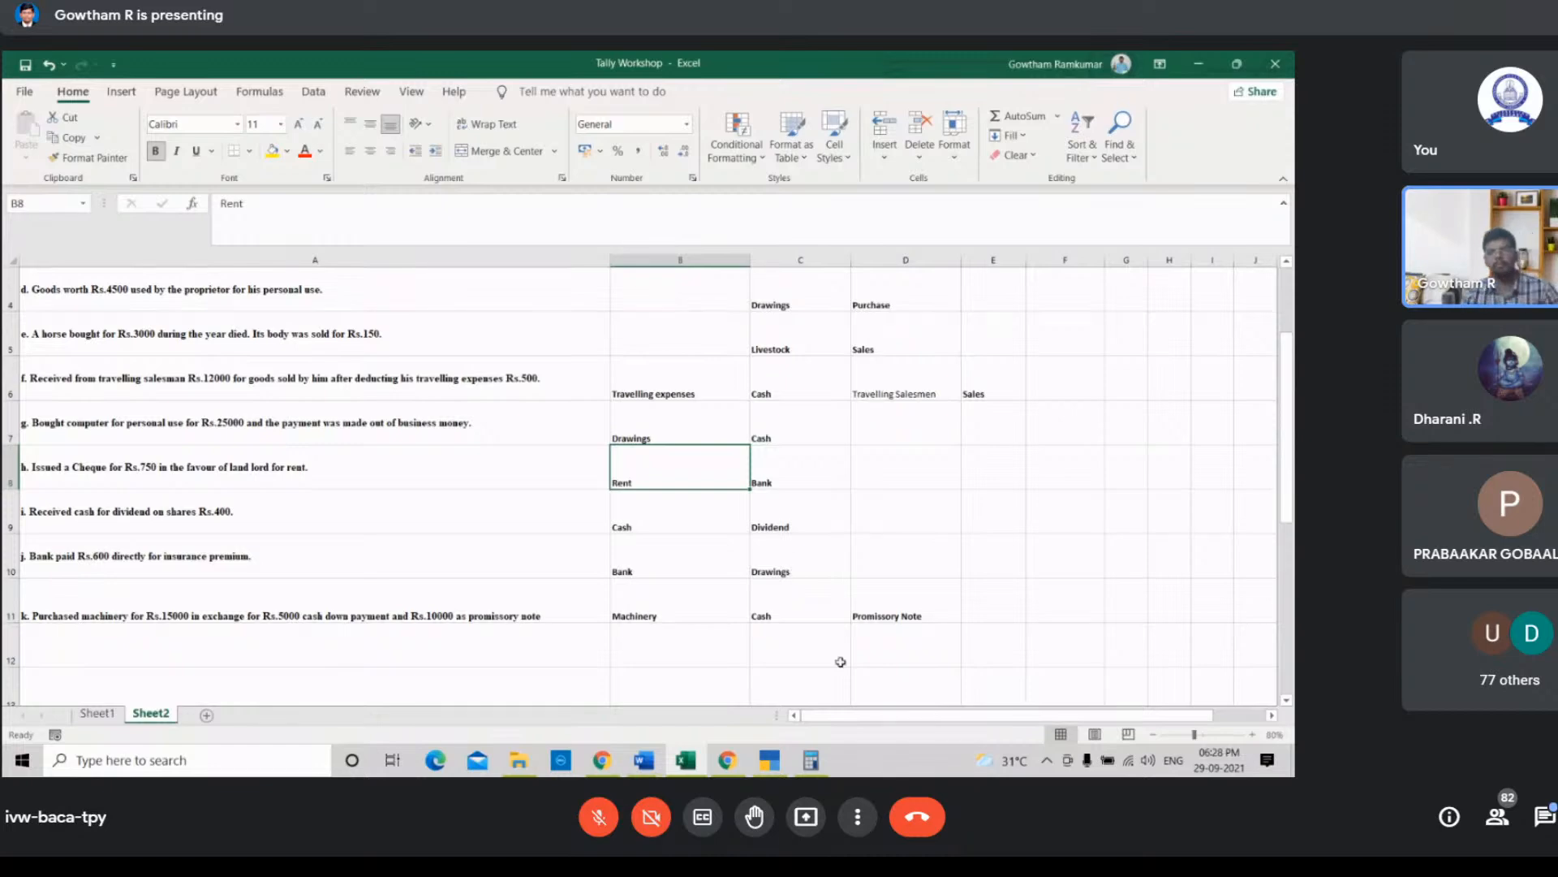
{"action": "left_click", "coordinate": [814, 762]}
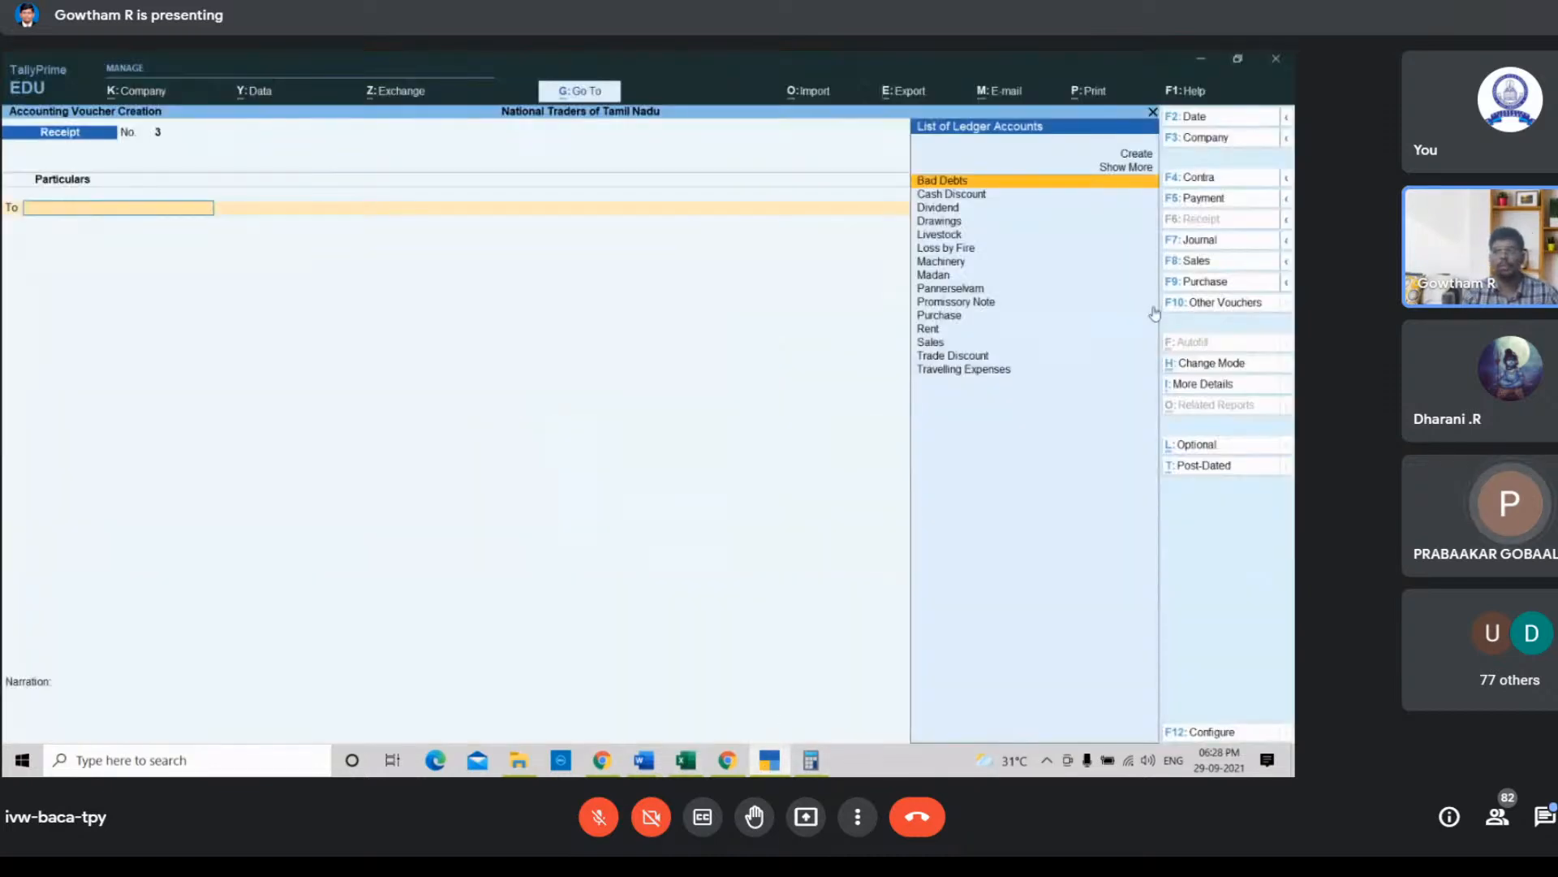
{"action": "left_click", "coordinate": [1225, 203]}
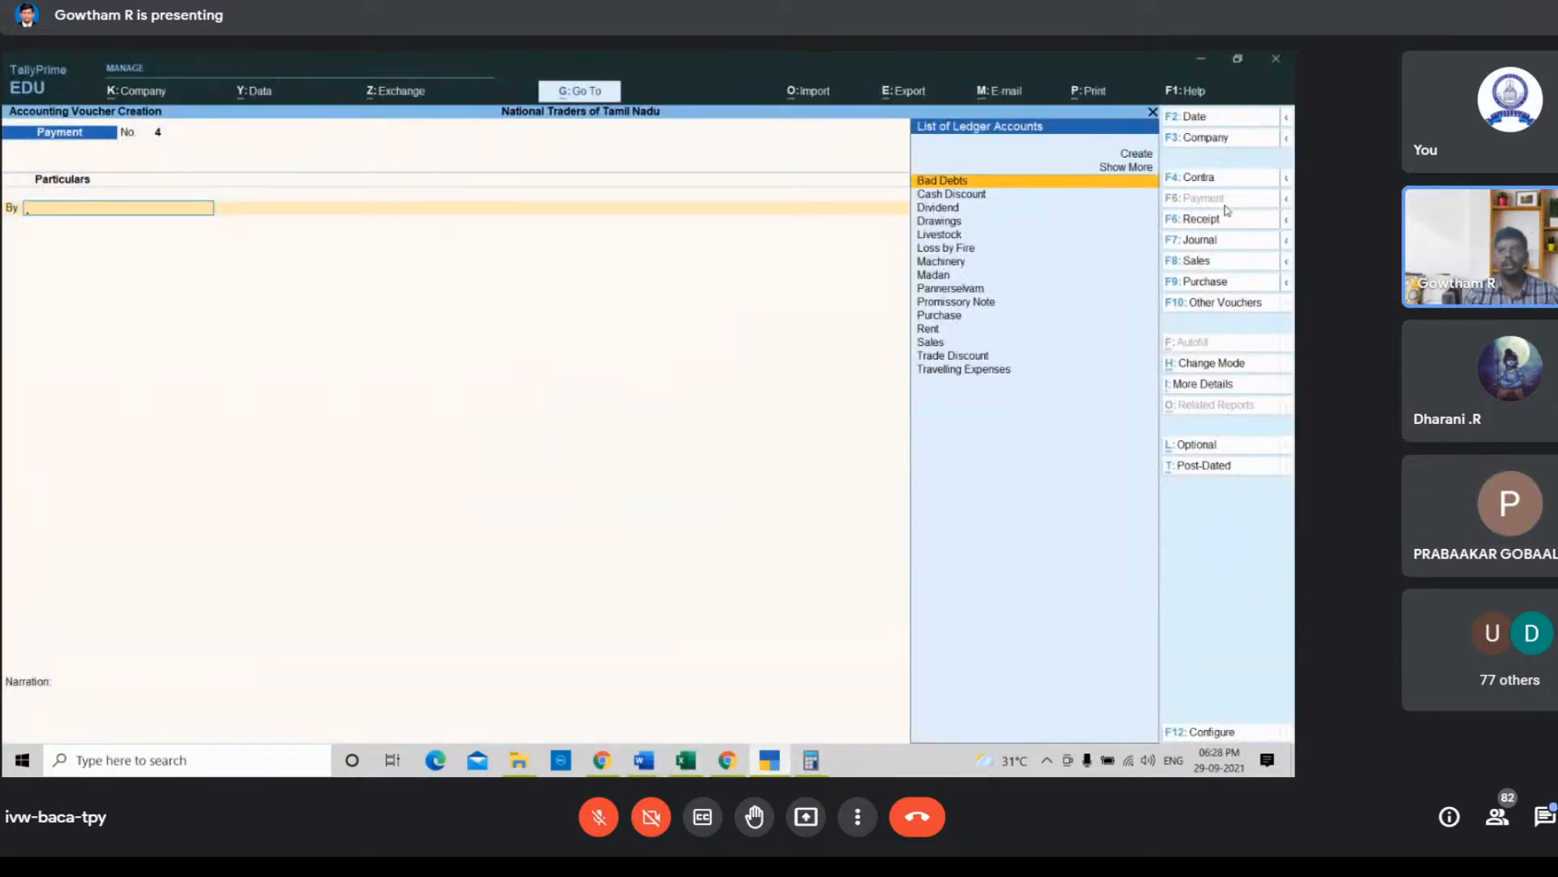
{"action": "key", "text": "Down"}
{"action": "key", "text": "Down"}
{"action": "key", "text": "Down"}
{"action": "key", "text": "Return"}
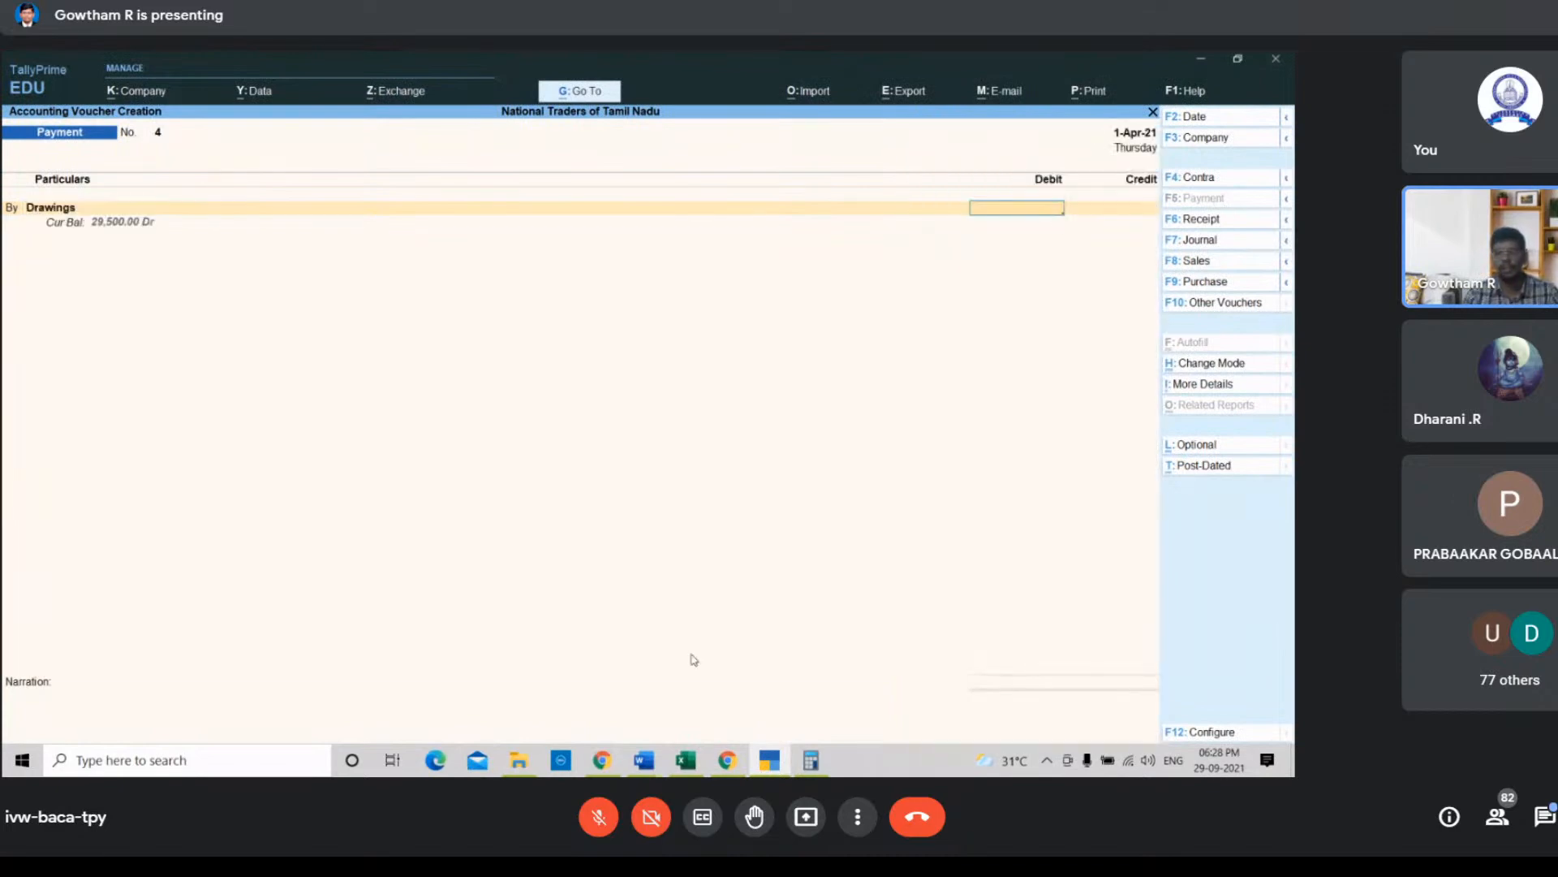
Step: Enter 600 as the Drawings ledger's debit amount in the payment voucher
{"action": "left_click", "coordinate": [677, 768]}
{"action": "left_click", "coordinate": [677, 768]}
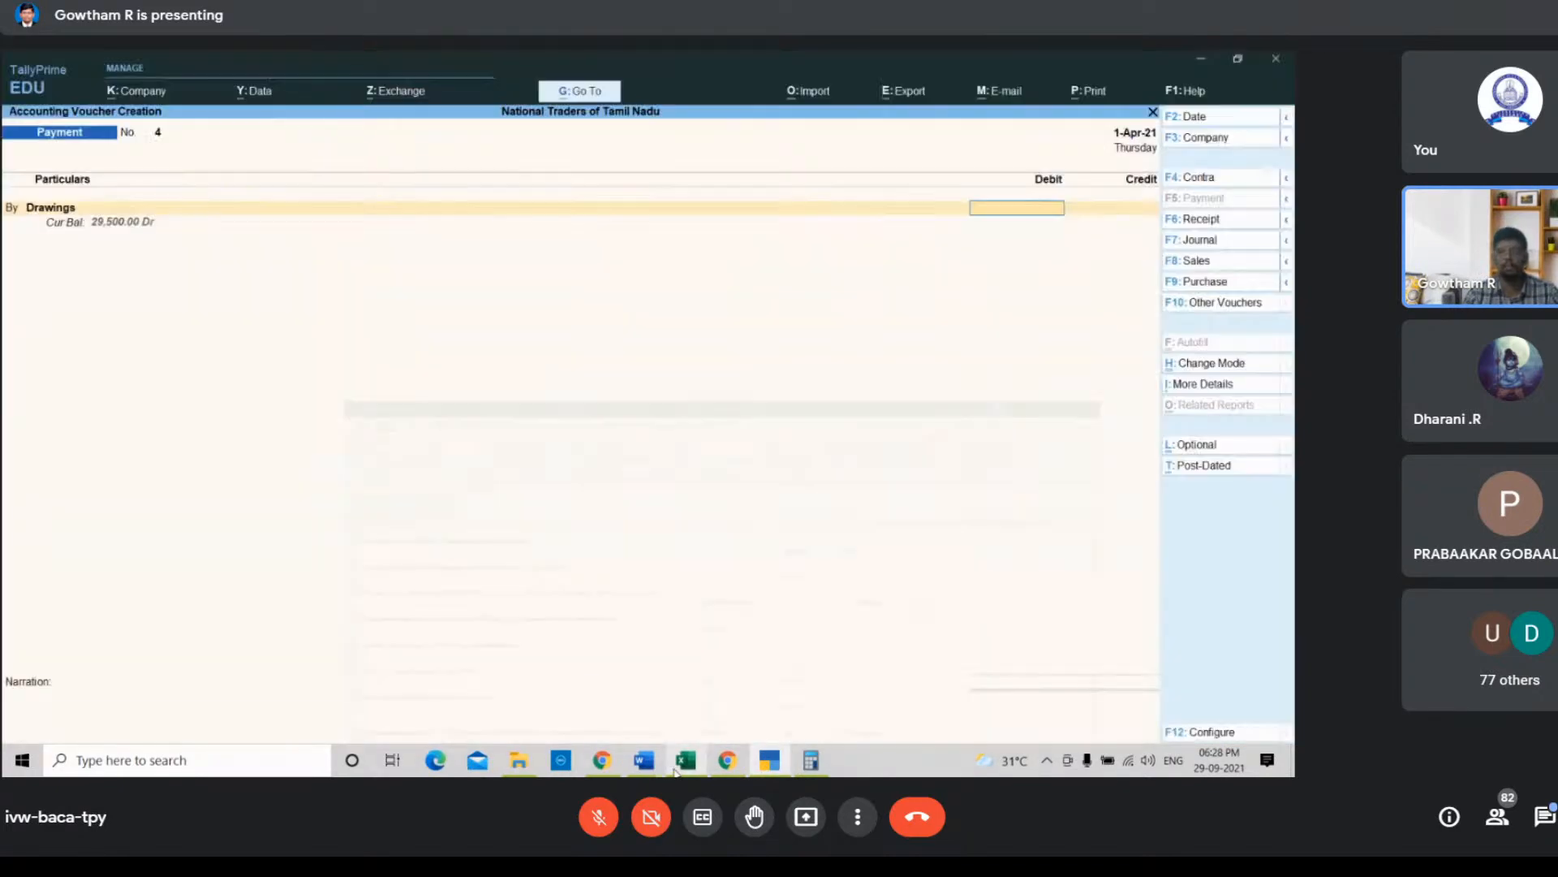
{"action": "type", "text": "600"}
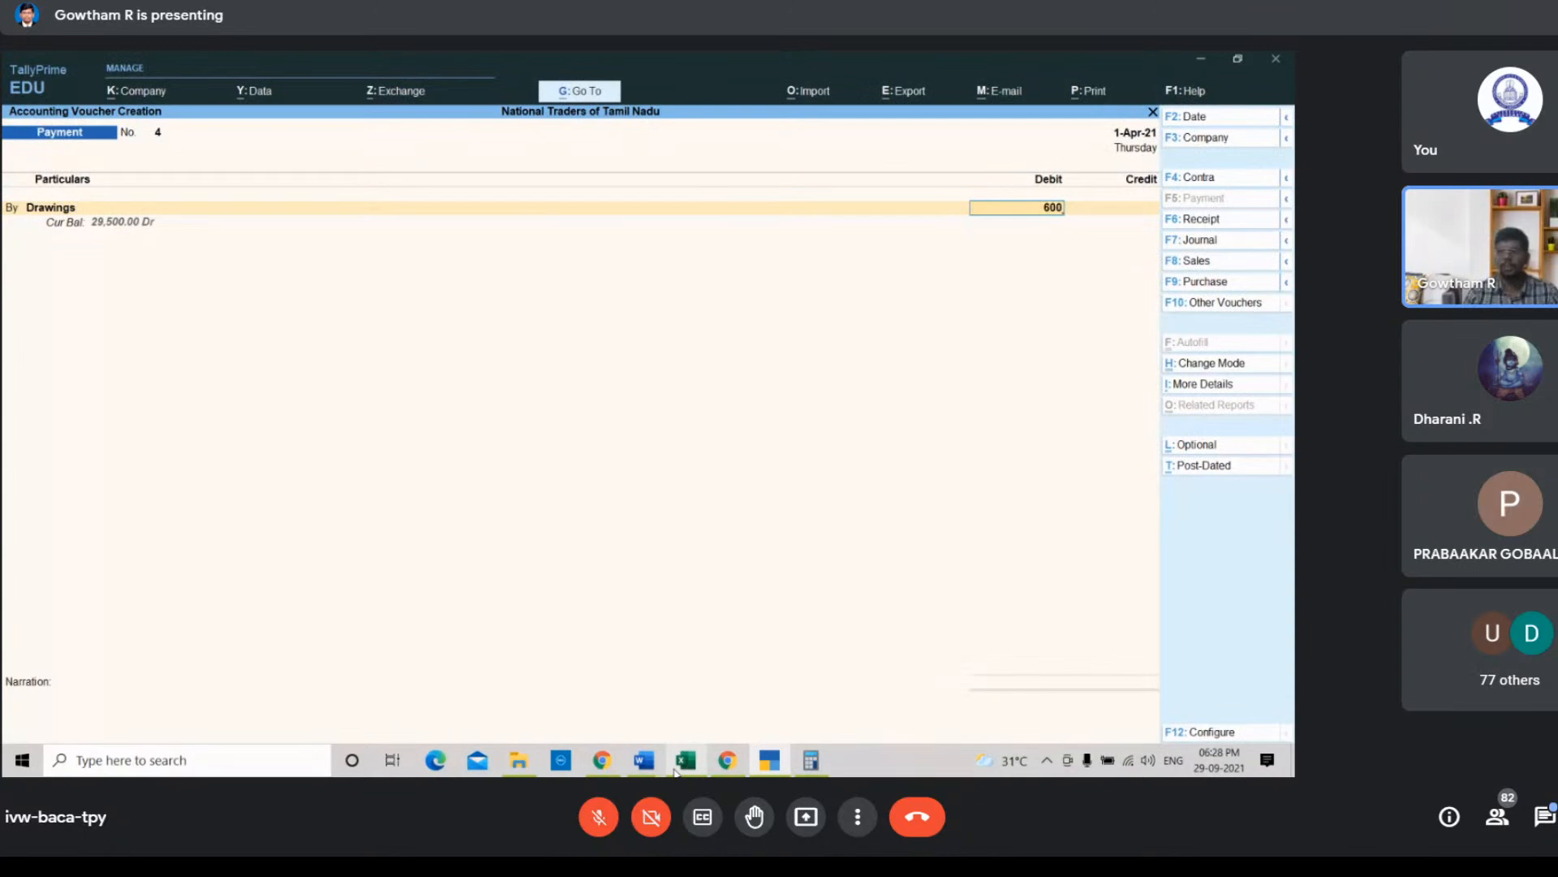
{"action": "key", "text": "Return"}
Step: Credit the Bank ledger with the matching 600 and accept the cheque bank allocation
{"action": "key", "text": "Return"}
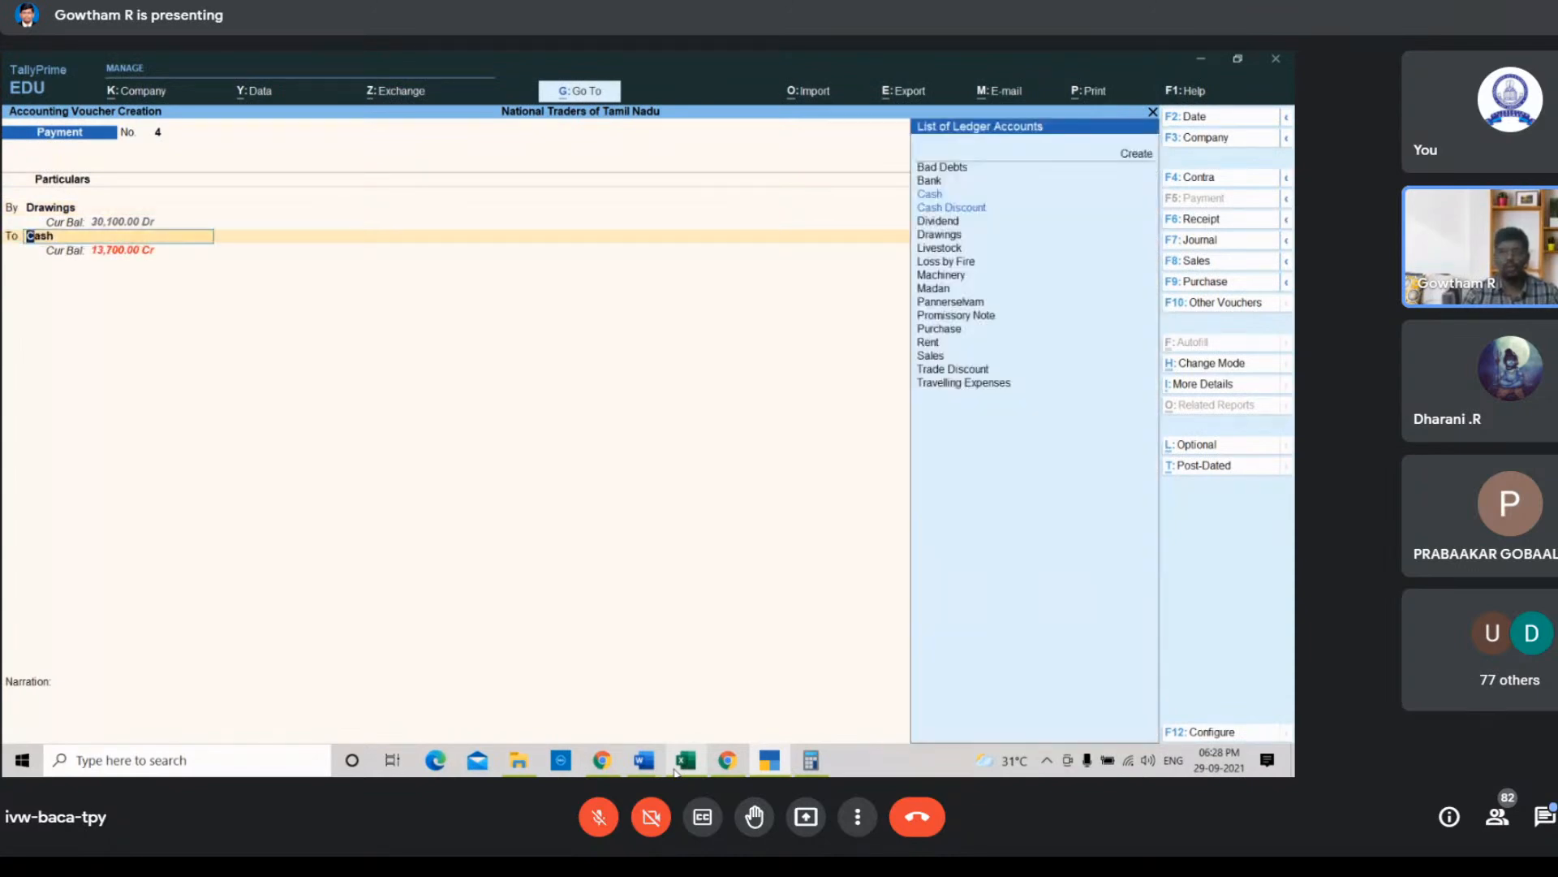
{"action": "key", "text": "Down"}
{"action": "key", "text": "Up"}
{"action": "key", "text": "Up"}
{"action": "key", "text": "Return"}
{"action": "key", "text": "Return"}
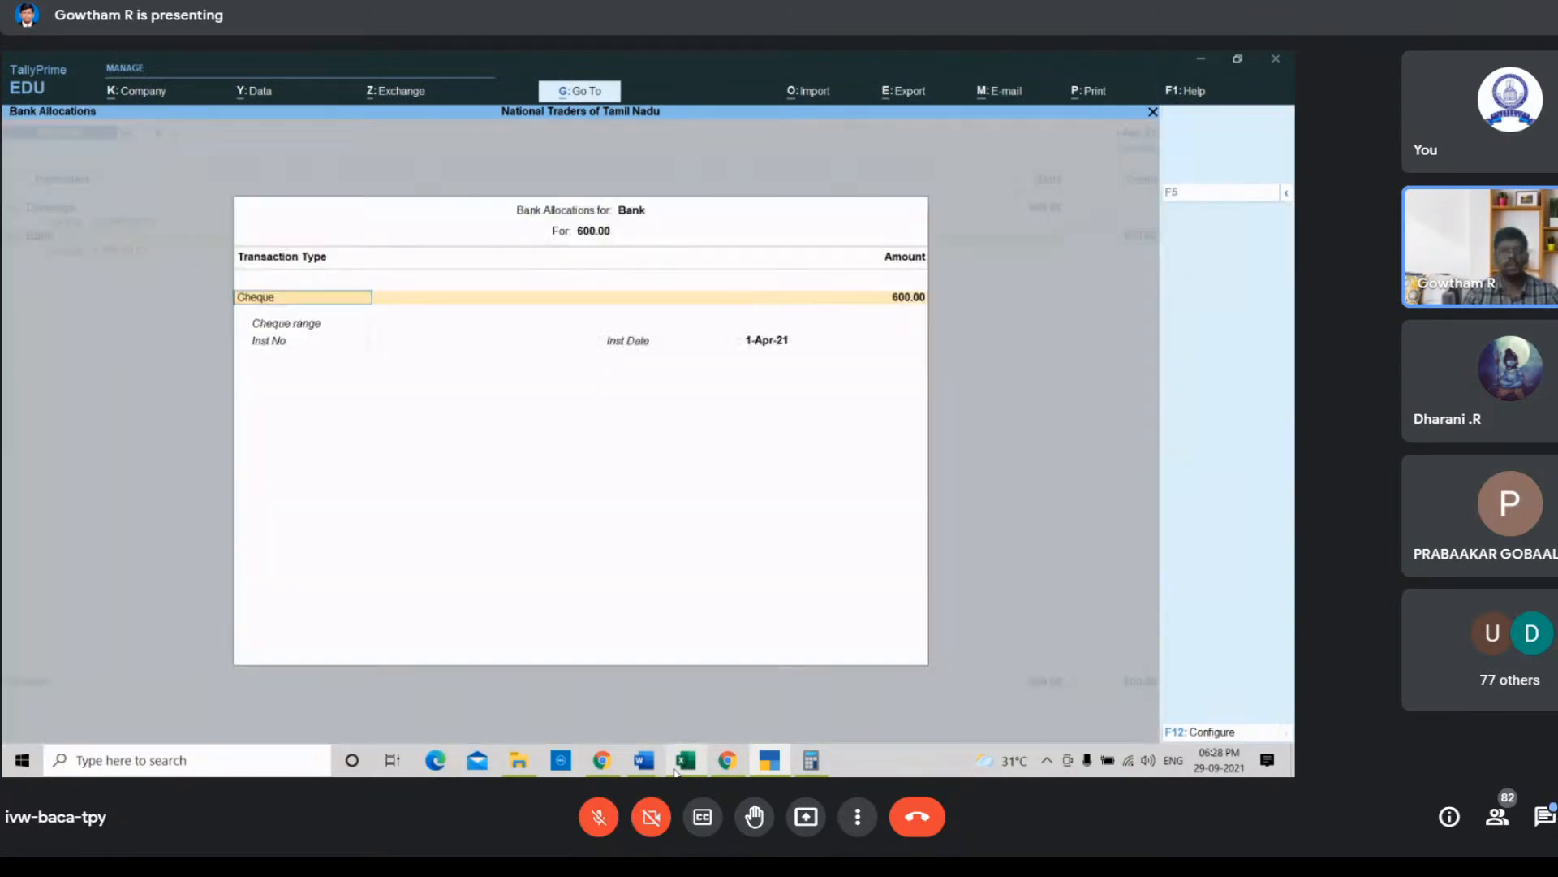
{"action": "key", "text": "Return"}
{"action": "key", "text": "Return"}
{"action": "key", "text": "Return"}
{"action": "key", "text": "Return"}
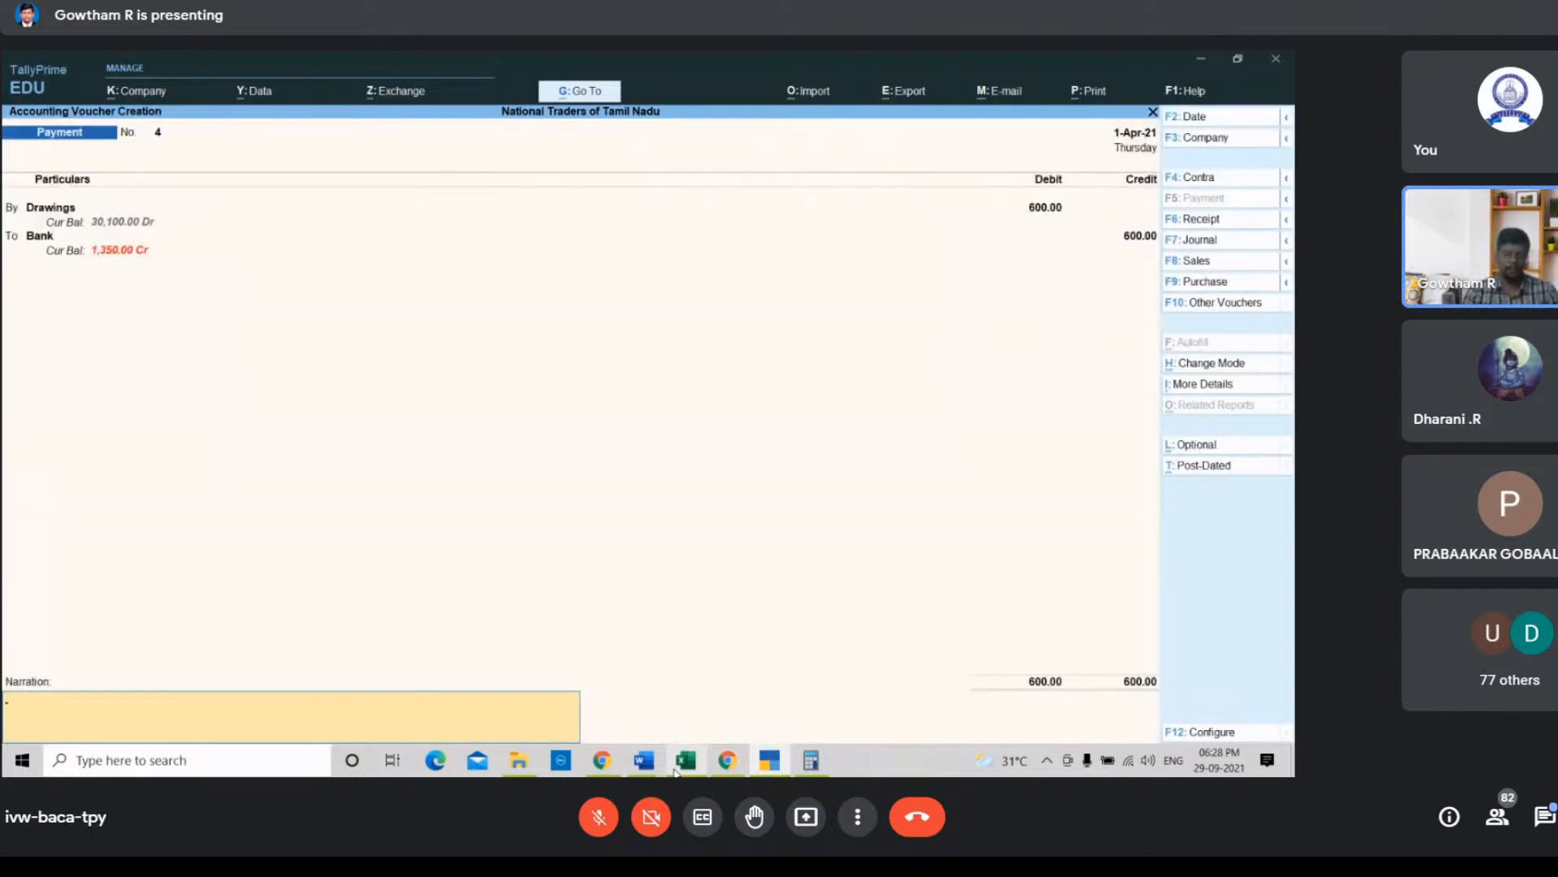
Step: Enter the narration "Being insurance premium of proprietor paid through official bank account" and save the payment voucher
{"action": "type", "text": "Being insurance prei"}
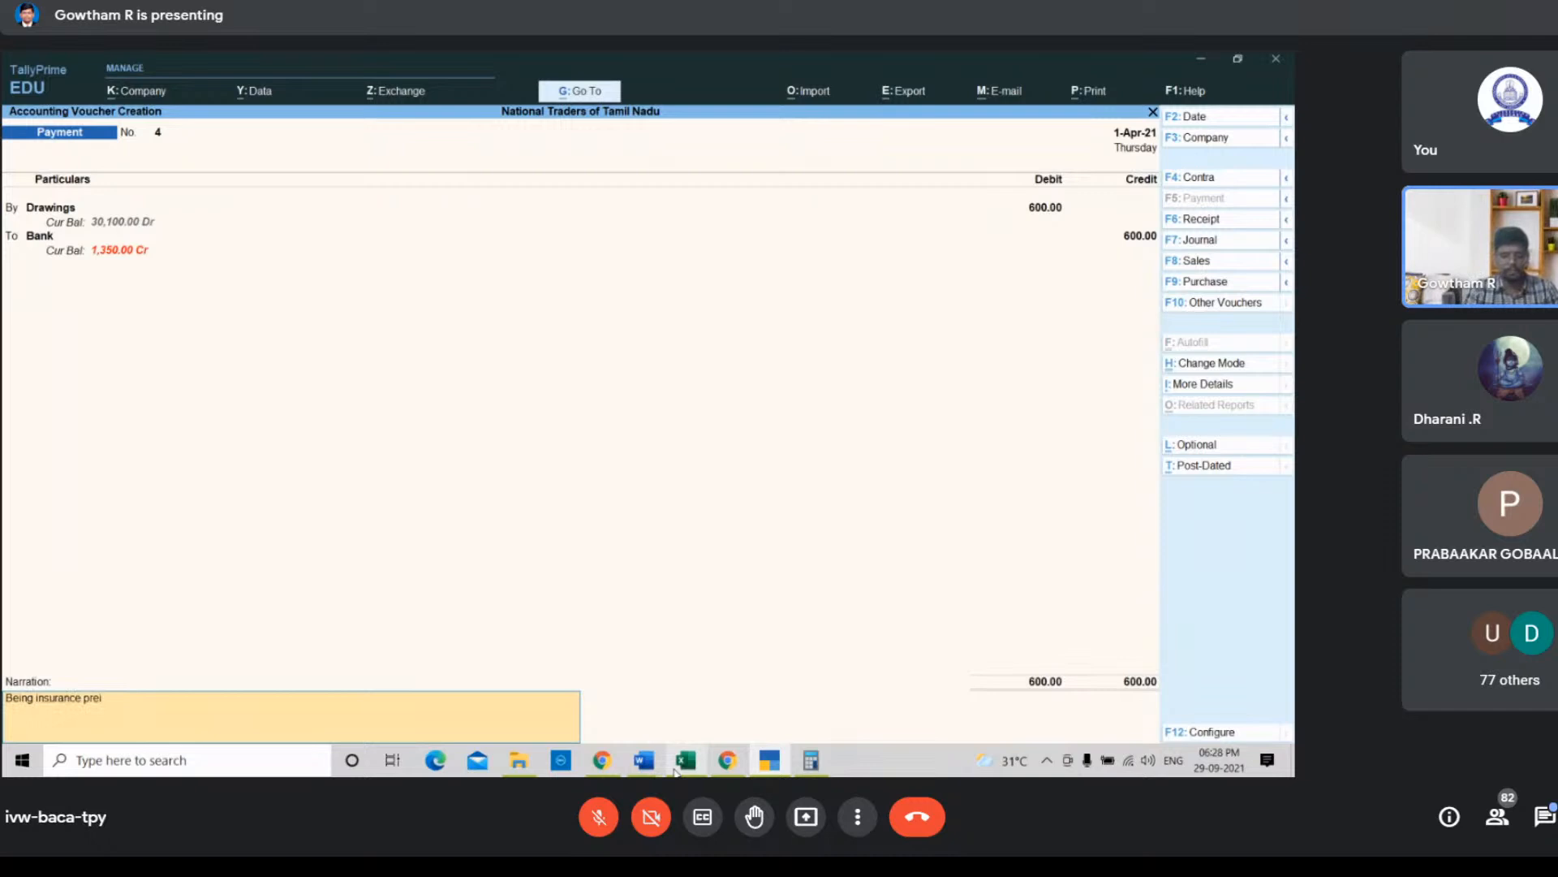
{"action": "key", "text": "BackSpace"}
{"action": "key", "text": "BackSpace"}
{"action": "key", "text": "BackSpace"}
{"action": "key", "text": "BackSpace"}
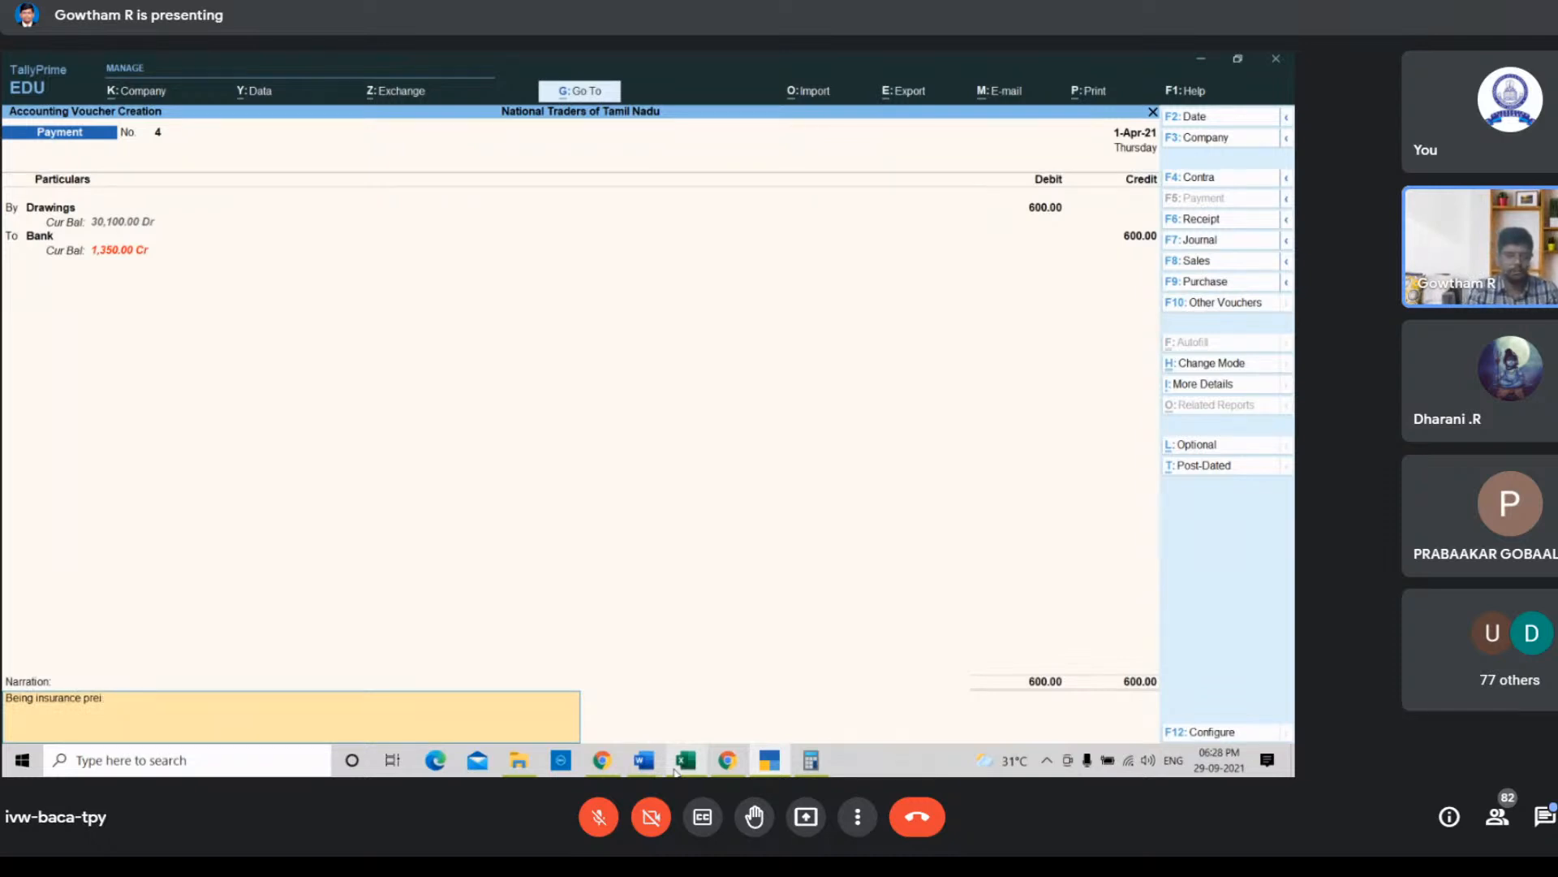
{"action": "type", "text": "mium"}
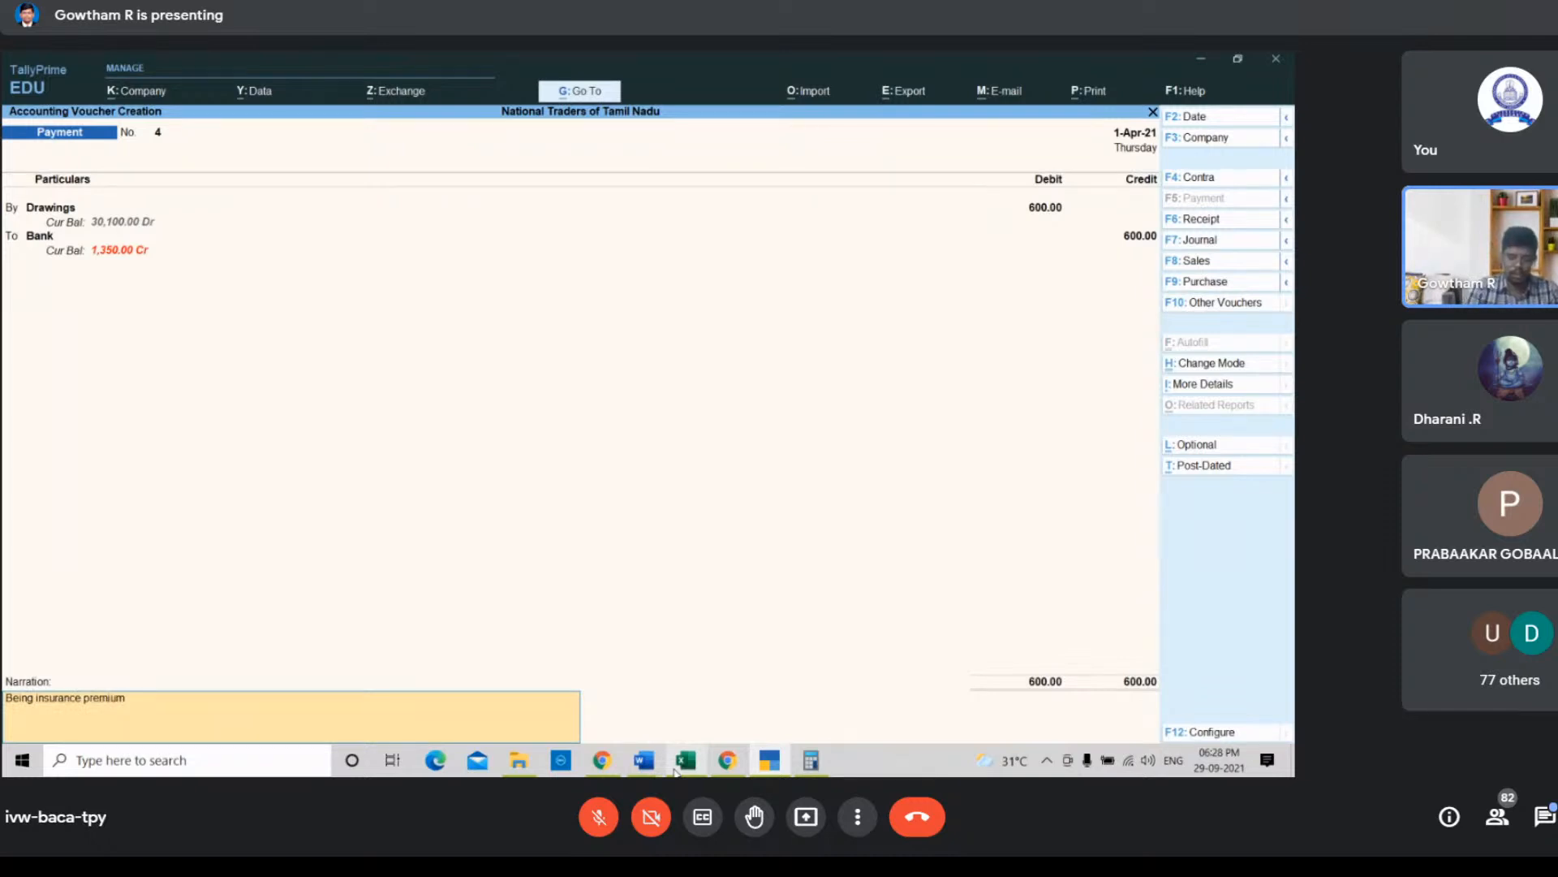
{"action": "type", "text": " of proprietor paid"}
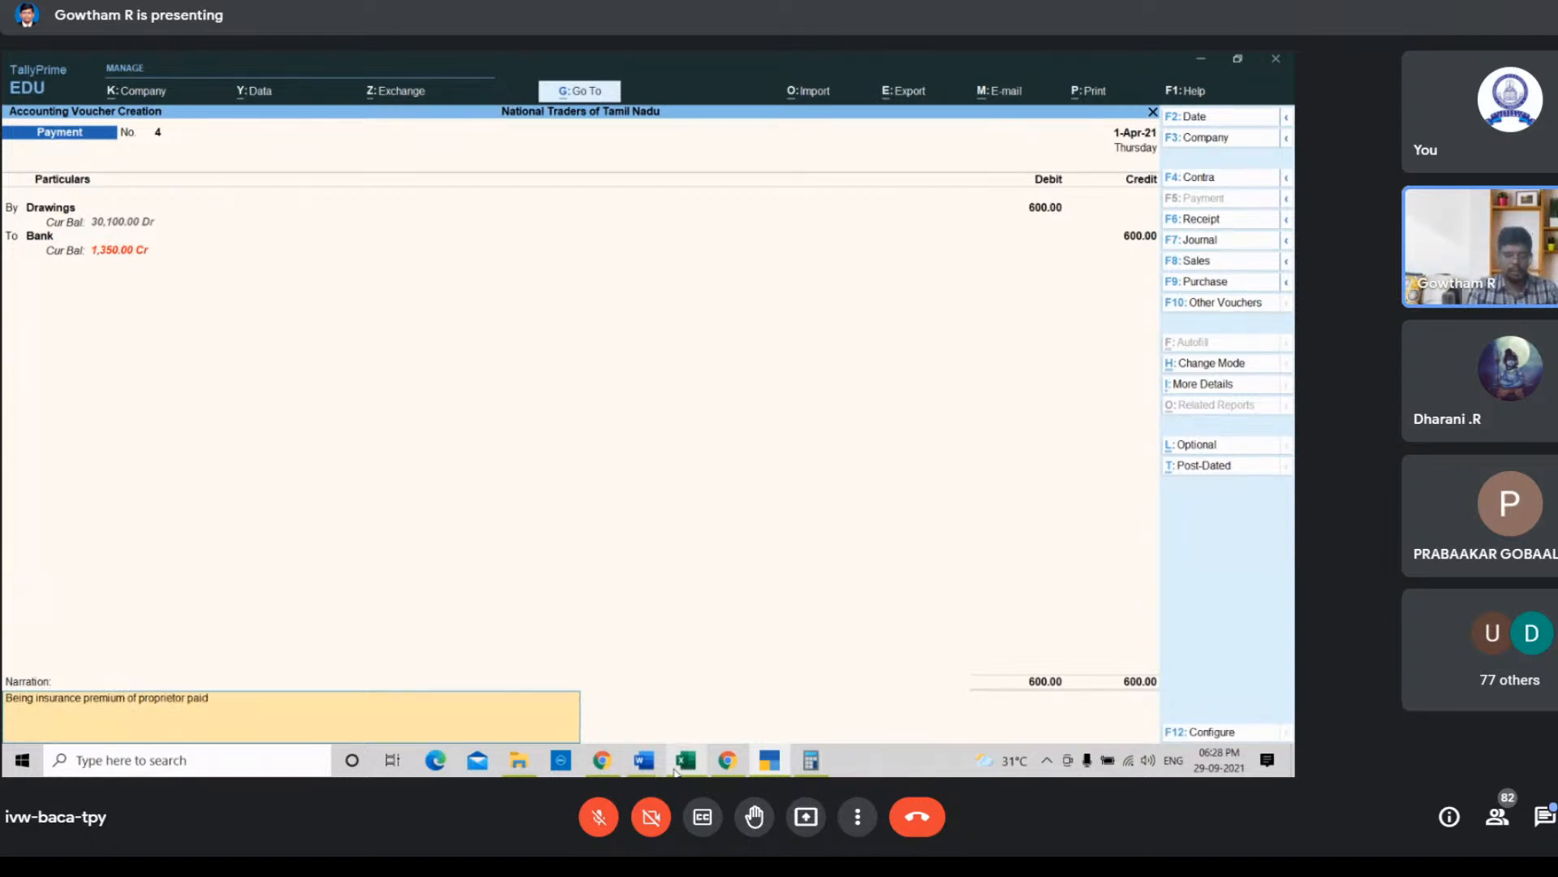
{"action": "type", "text": " through o"}
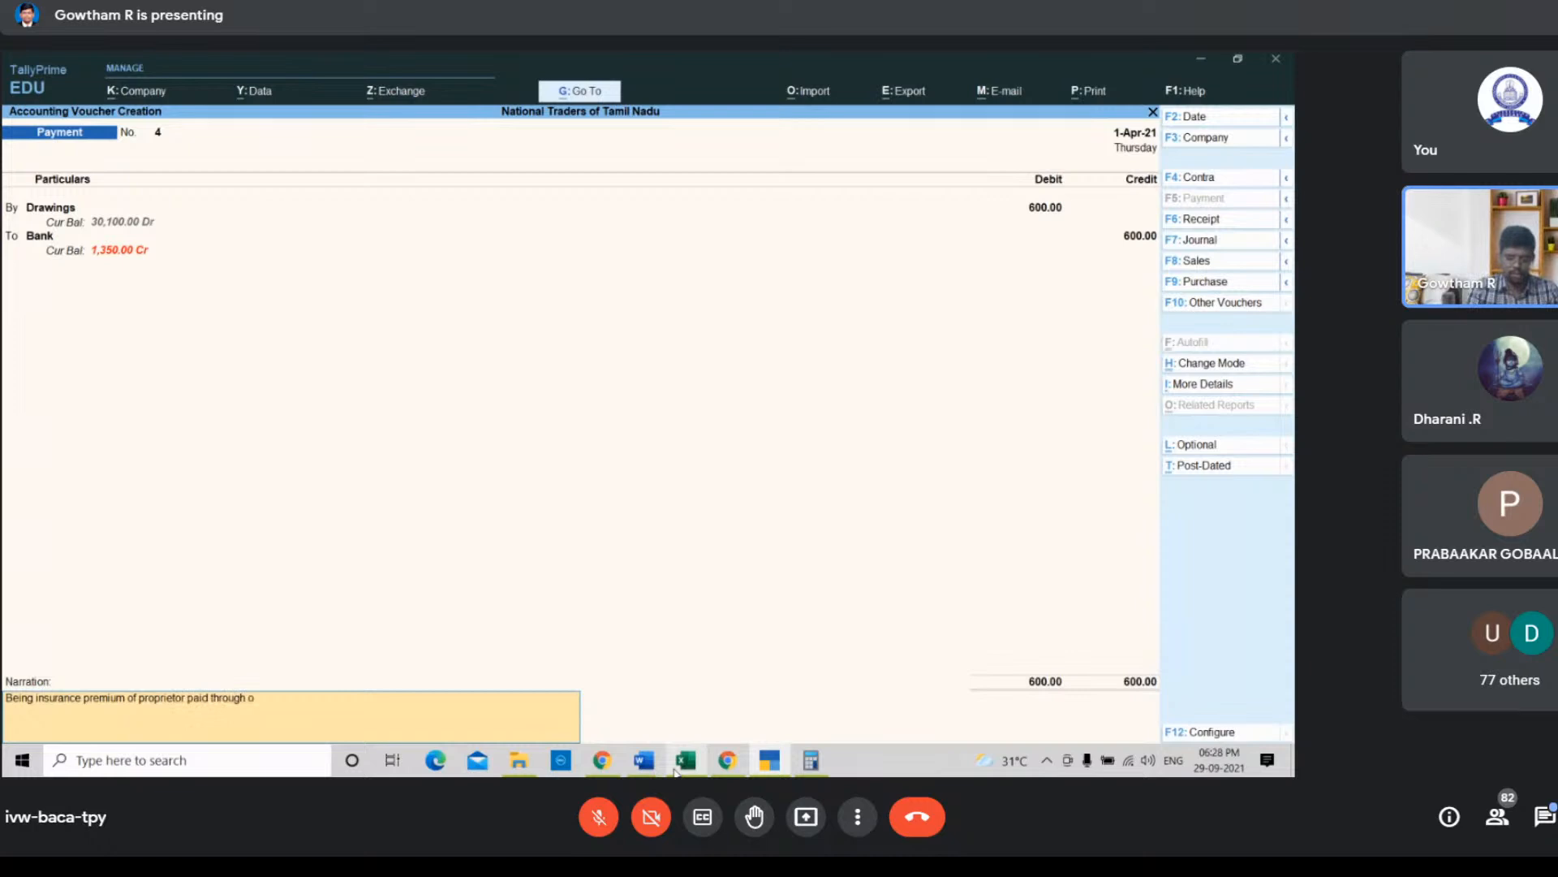
{"action": "type", "text": "fficial bank"}
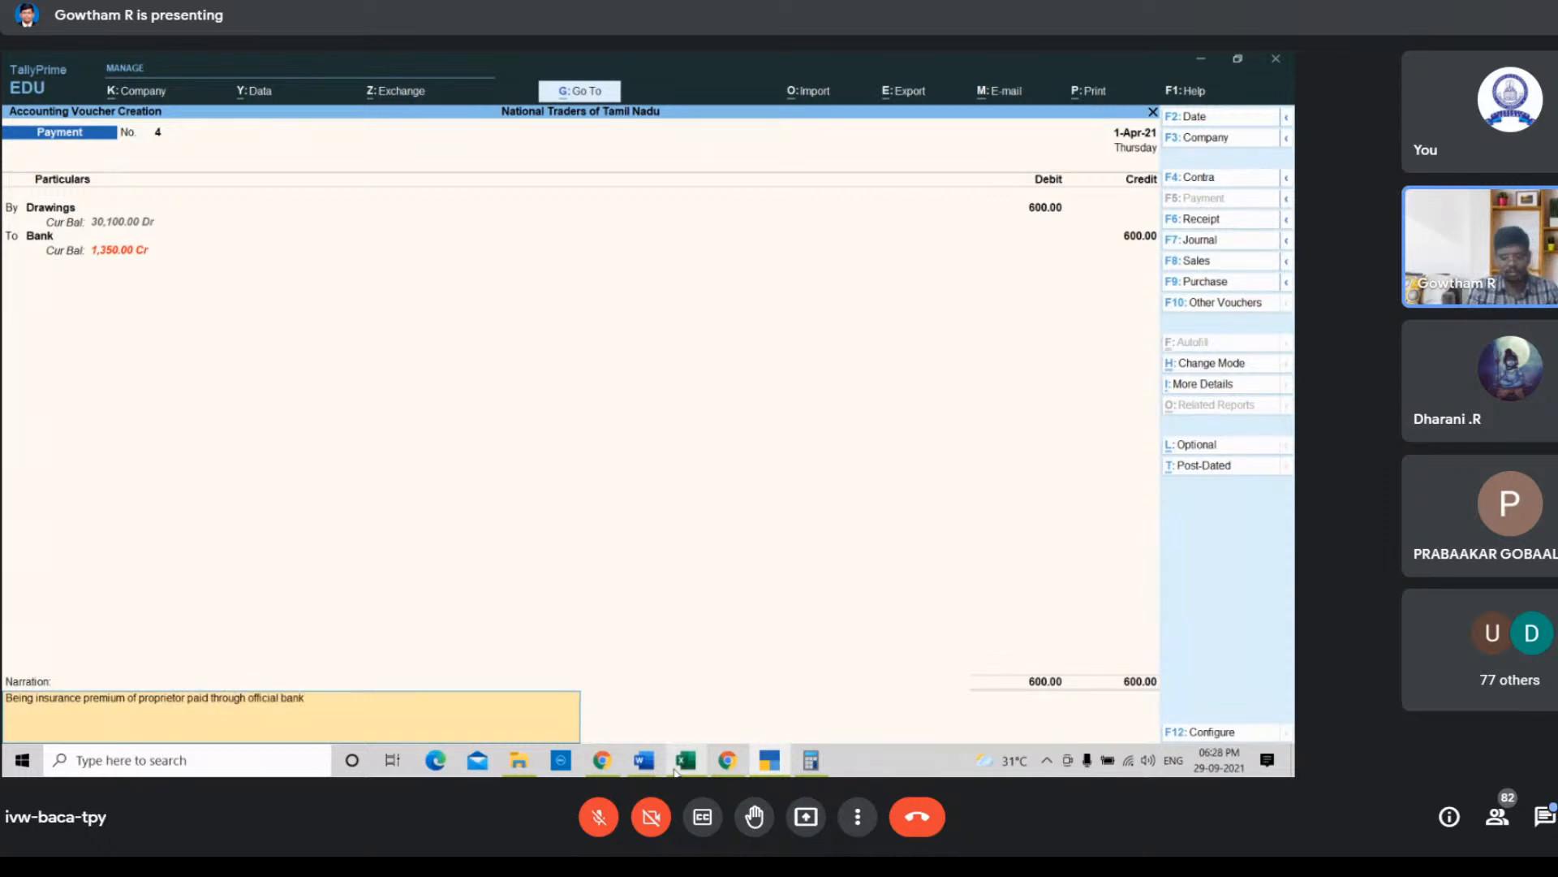
{"action": "type", "text": " account"}
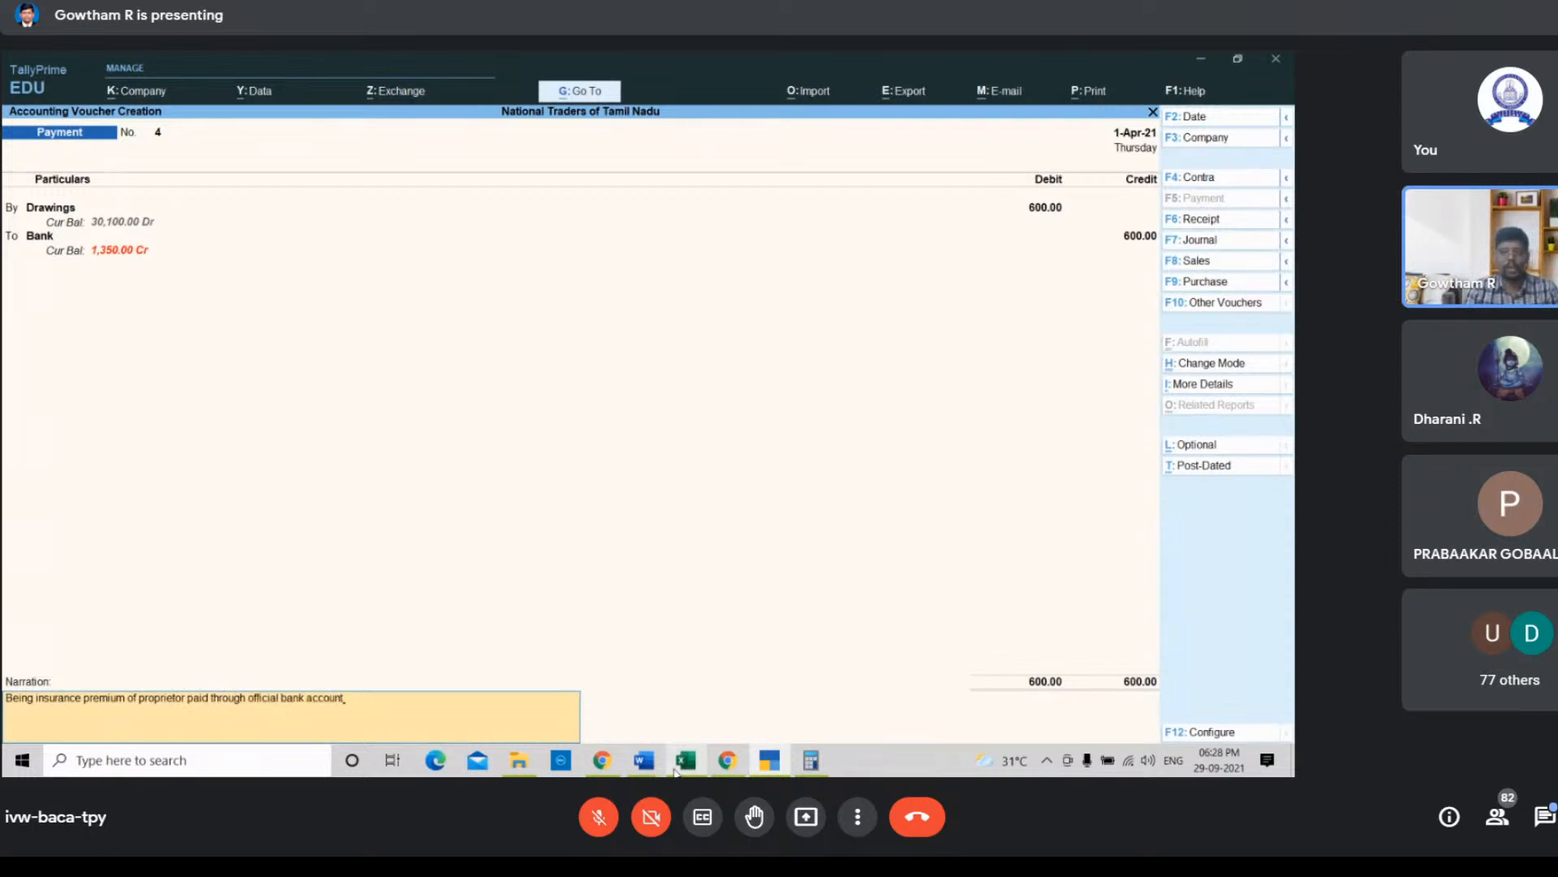
{"action": "key", "text": "Return"}
{"action": "key", "text": "Return"}
Step: Check the machinery purchase transaction in the spreadsheet and start a new payment voucher debiting Machinery with 15000
{"action": "left_click", "coordinate": [682, 765]}
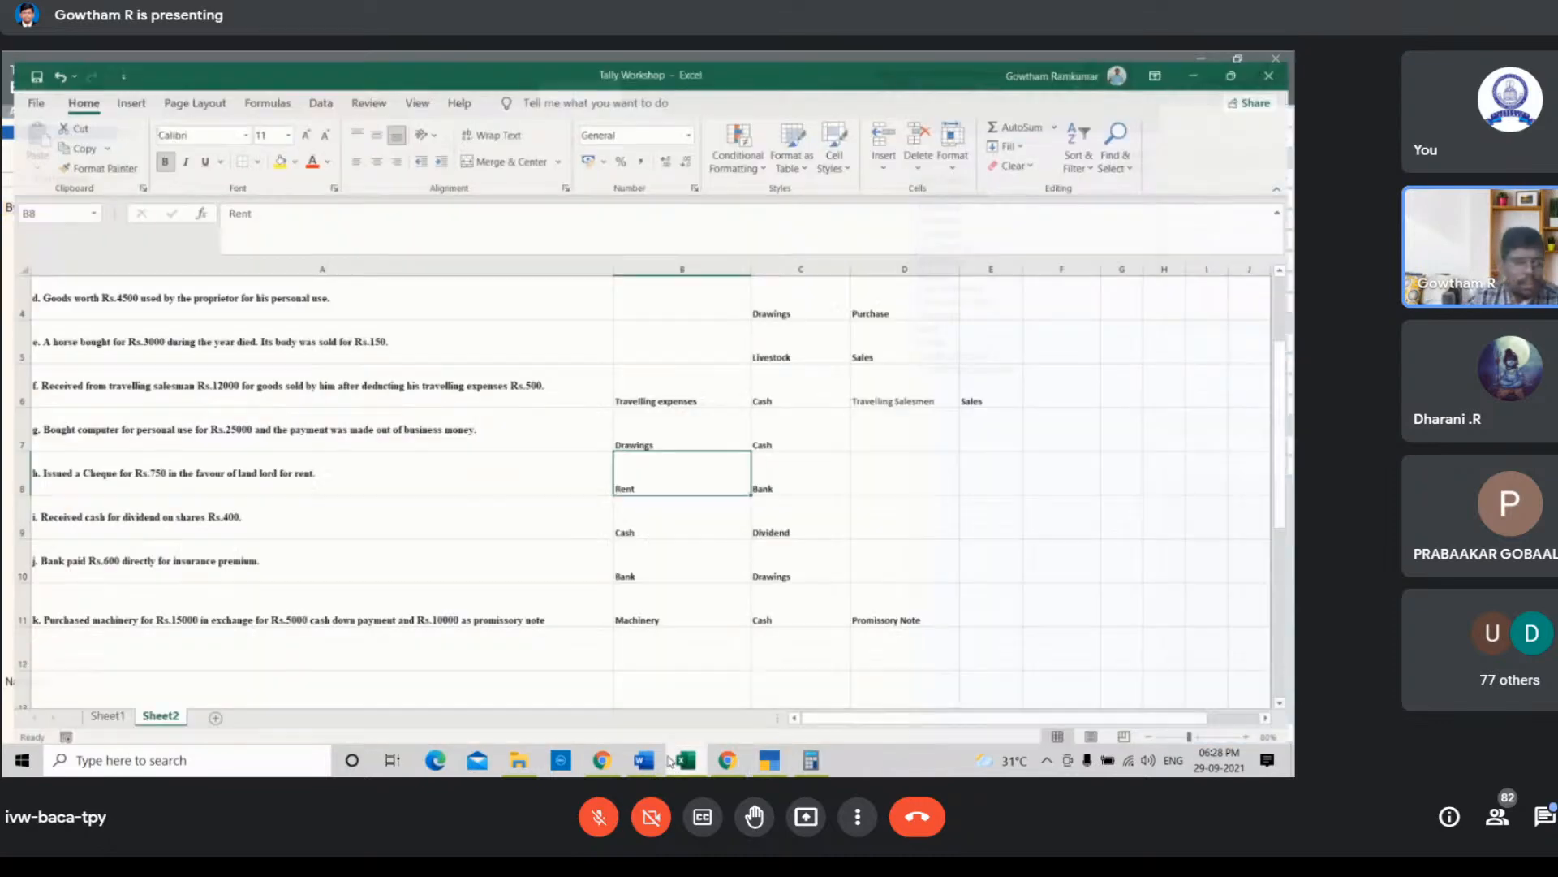
{"action": "left_click", "coordinate": [377, 605]}
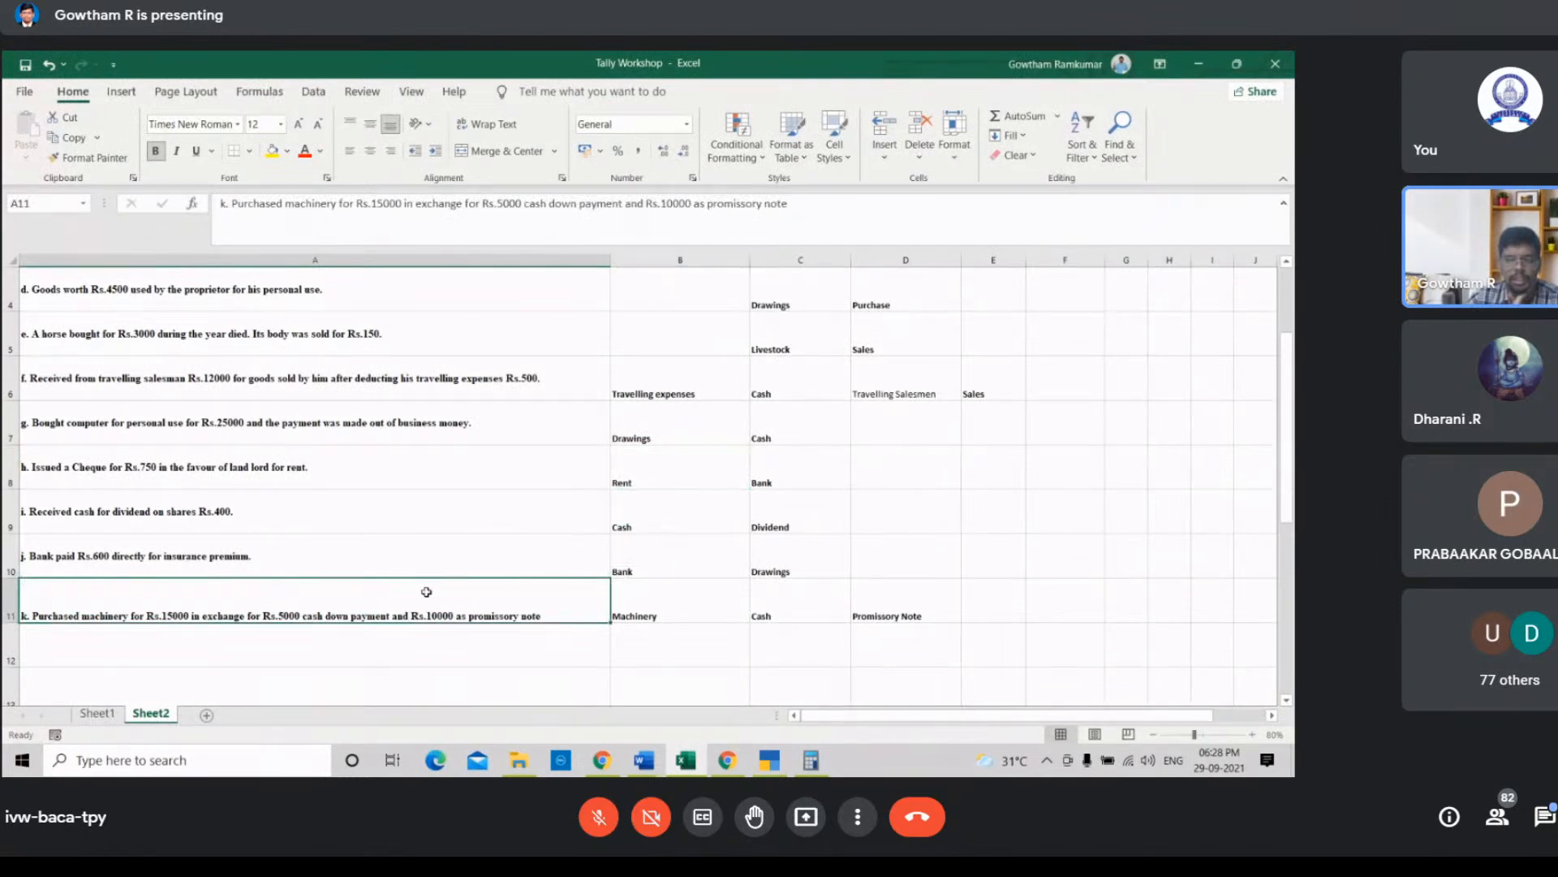
{"action": "left_click", "coordinate": [765, 606]}
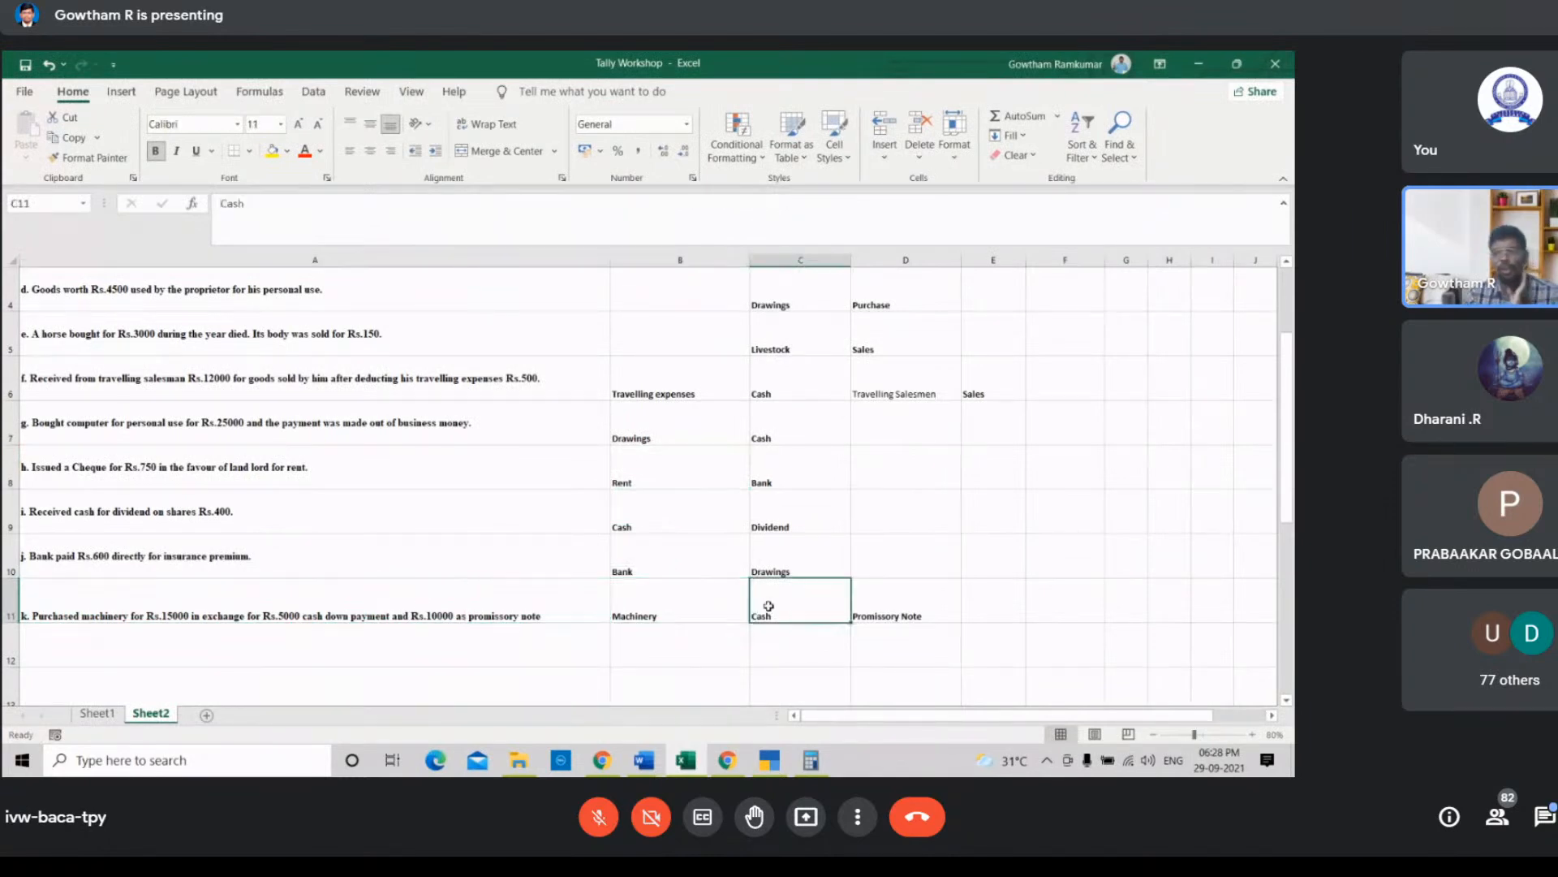
{"action": "left_click", "coordinate": [767, 761]}
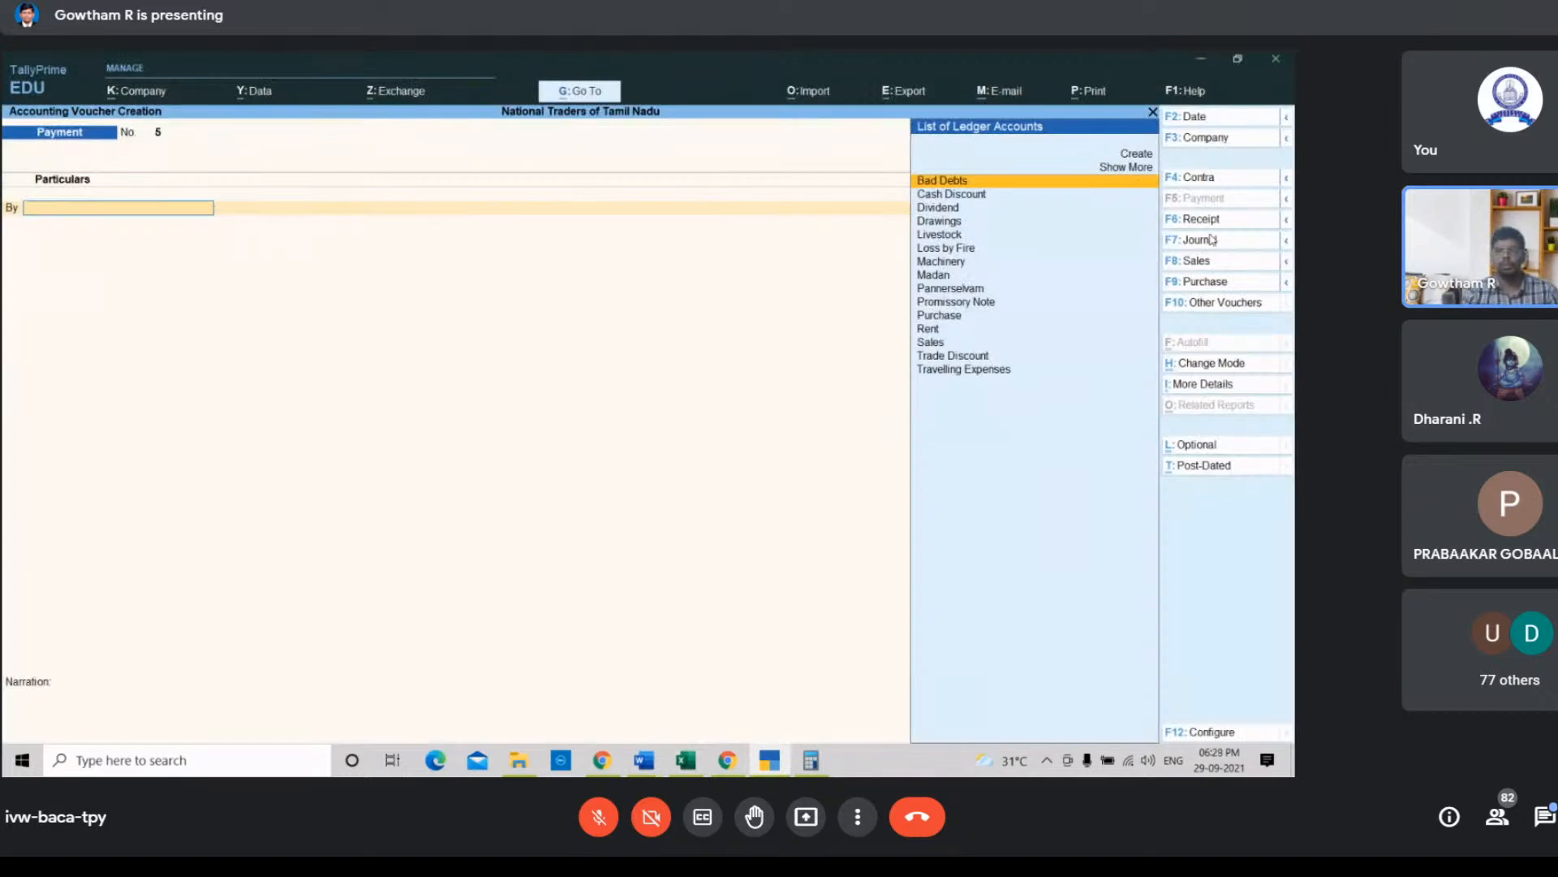
{"action": "key", "text": "Down"}
{"action": "key", "text": "Down"}
{"action": "key", "text": "Down"}
{"action": "key", "text": "Down"}
{"action": "key", "text": "Down"}
{"action": "key", "text": "Down"}
{"action": "key", "text": "Return"}
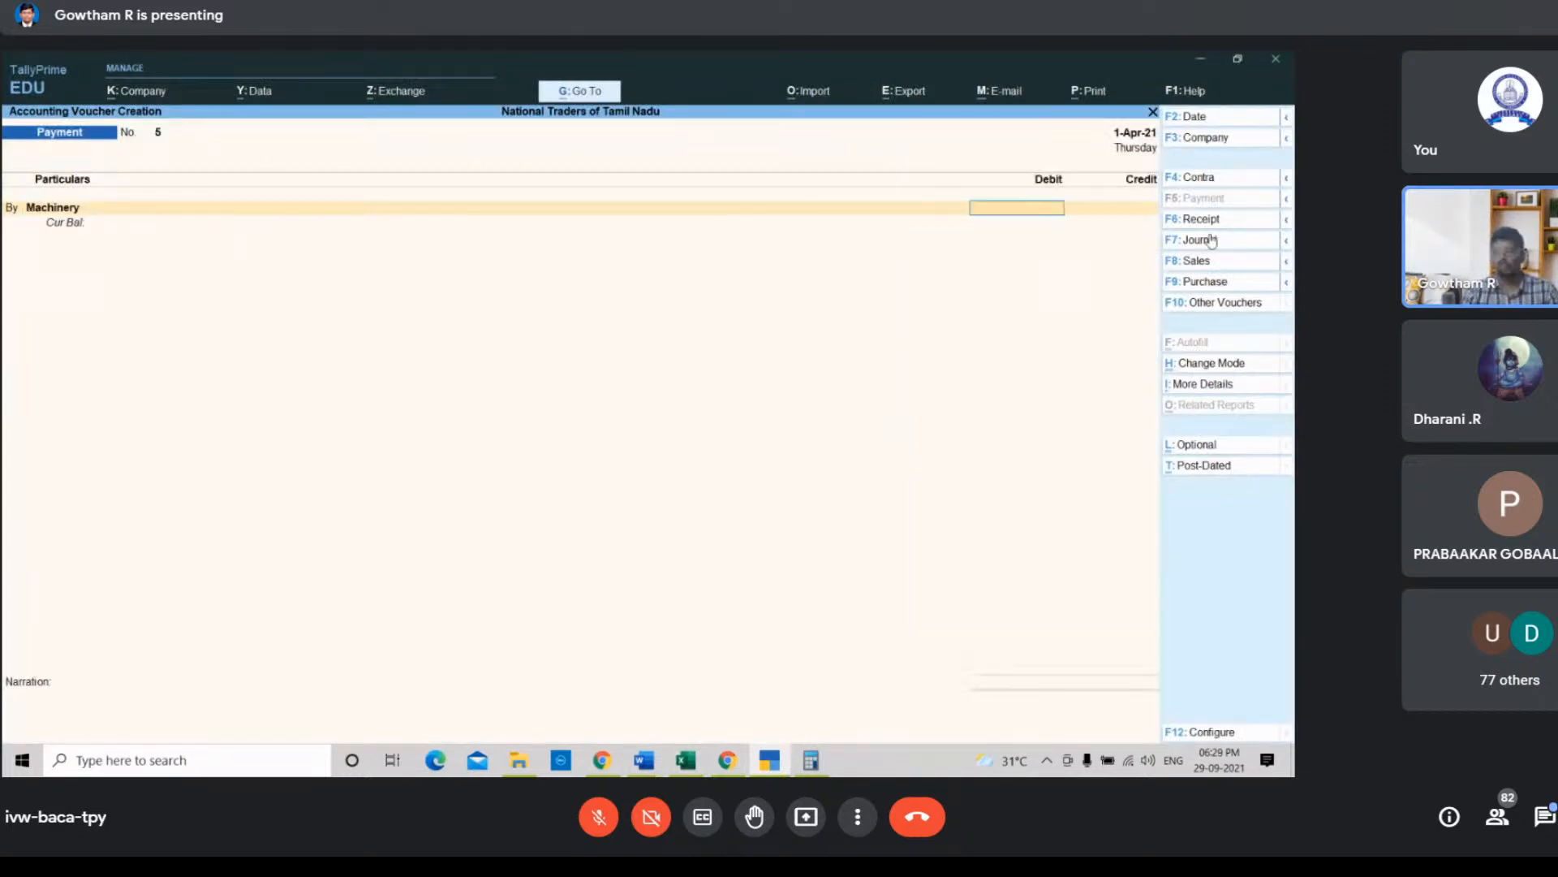
{"action": "type", "text": "15000"}
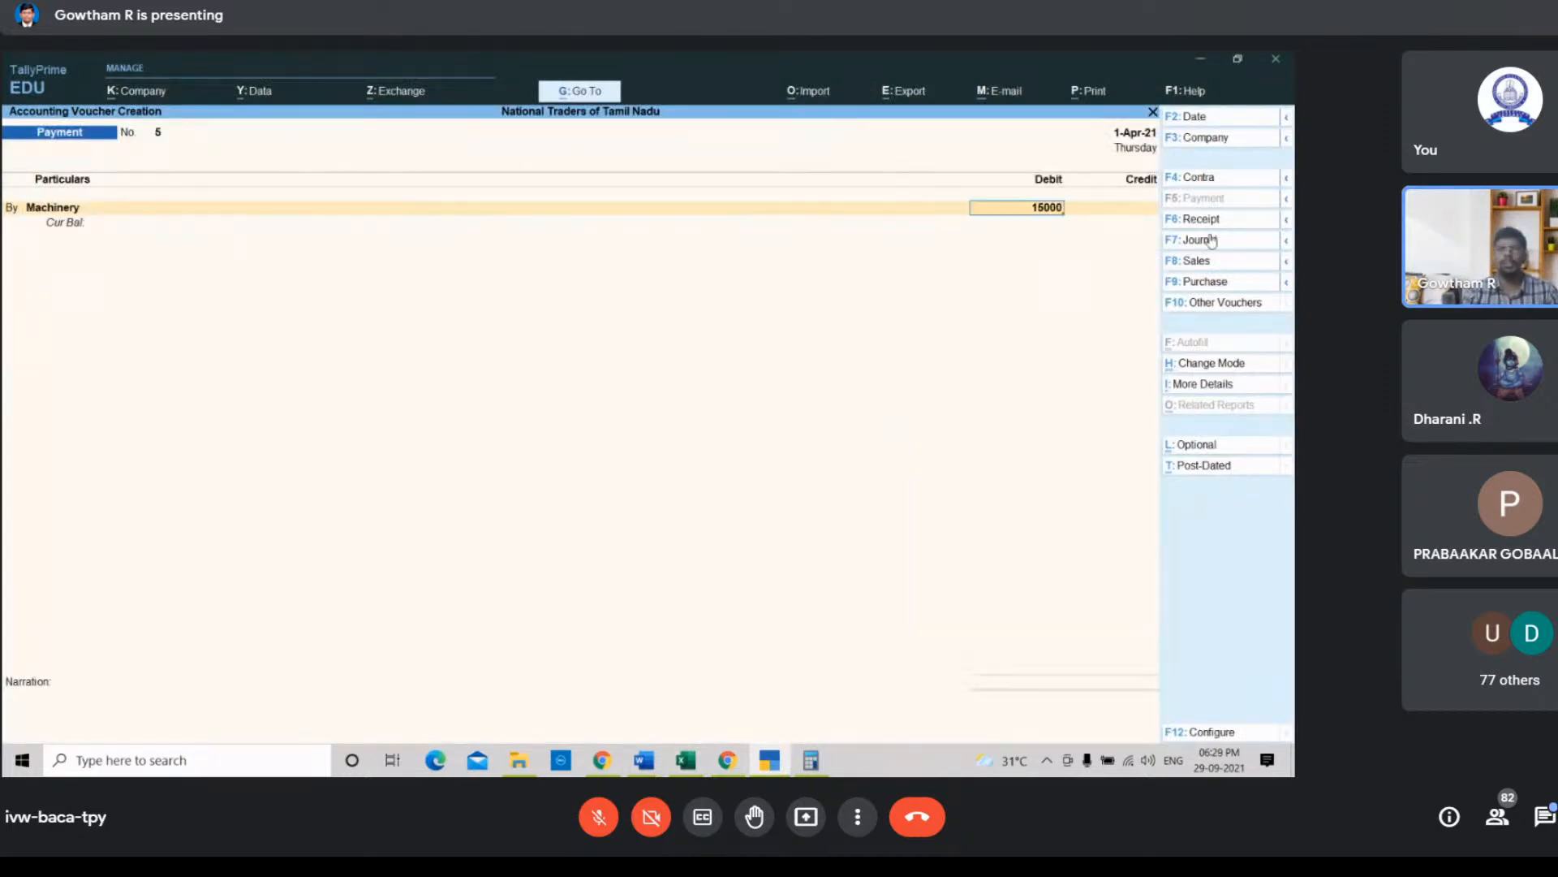
{"action": "key", "text": "Return"}
Step: Credit the Cash ledger with 10000 in the machinery payment voucher, dismissing the negative cash warning
{"action": "key", "text": "Down"}
{"action": "key", "text": "Down"}
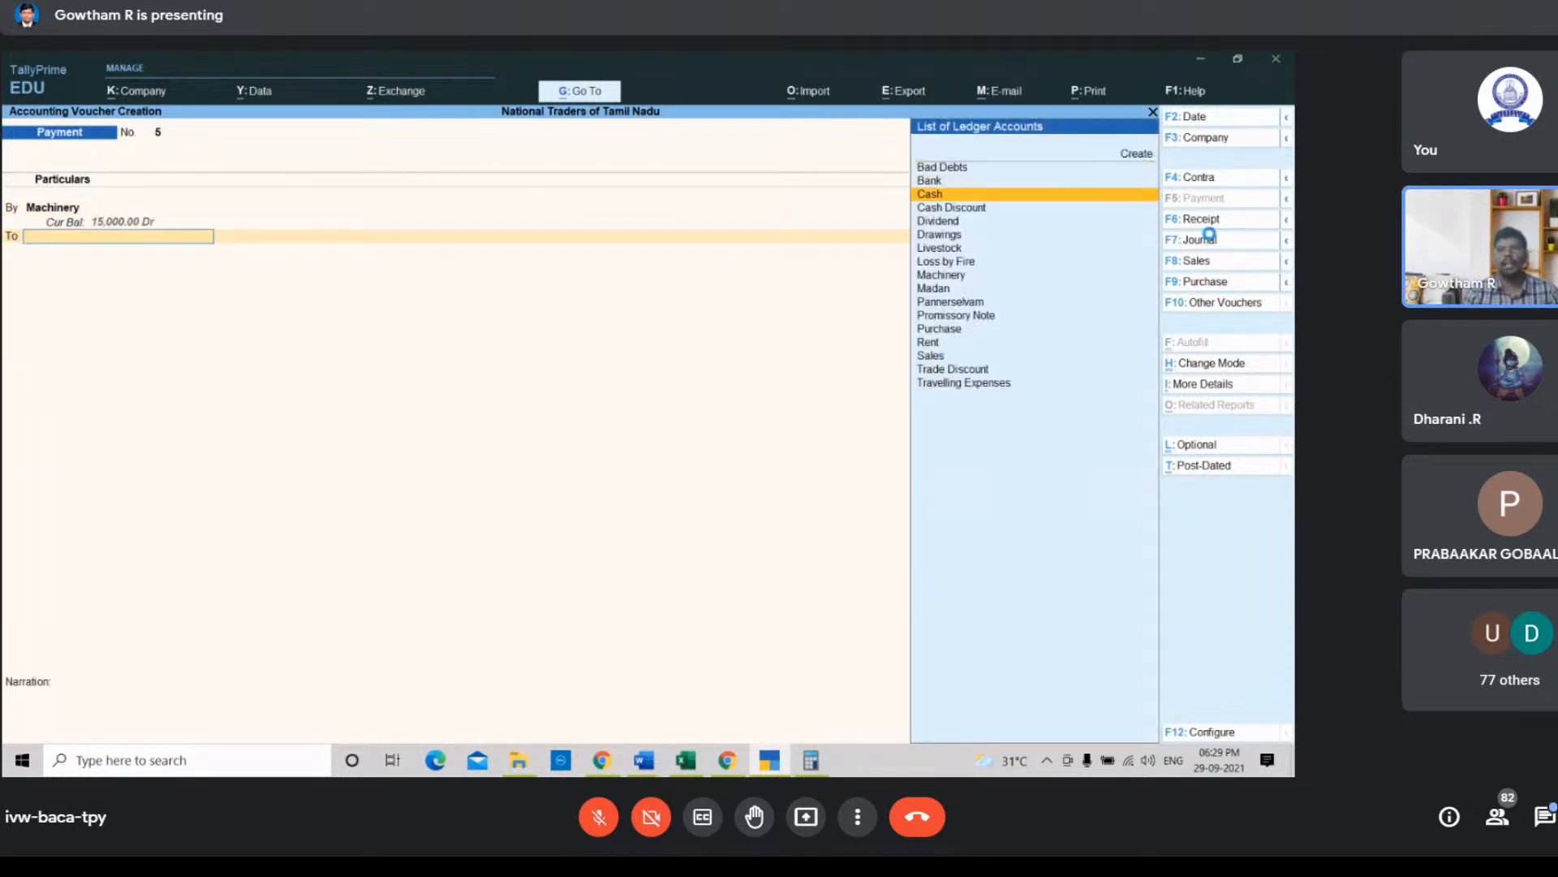
{"action": "key", "text": "Return"}
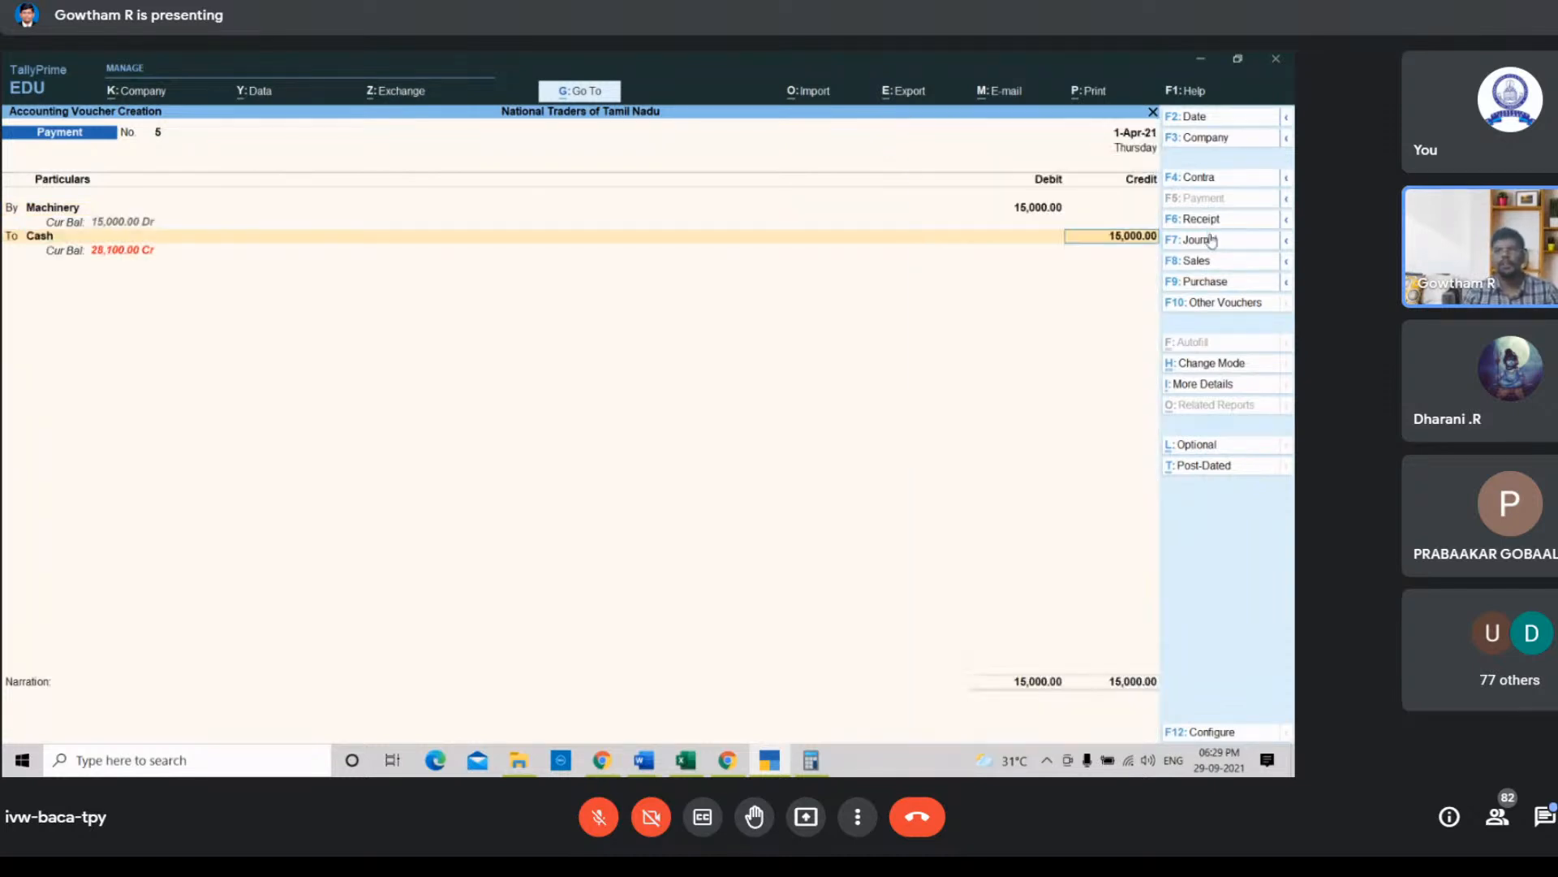
{"action": "type", "text": "10000"}
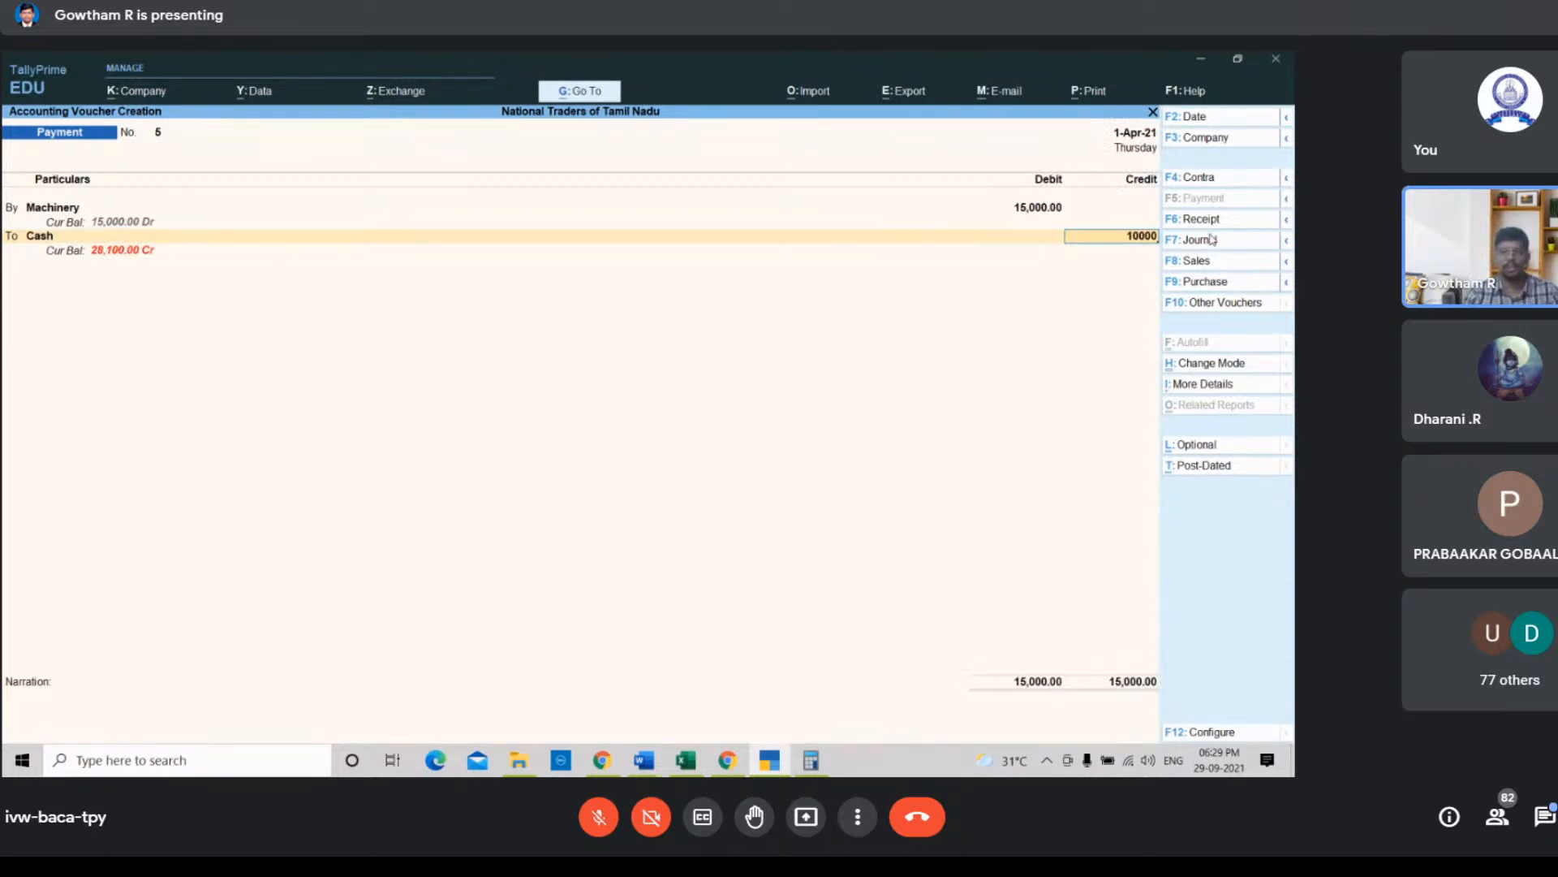
{"action": "key", "text": "Return"}
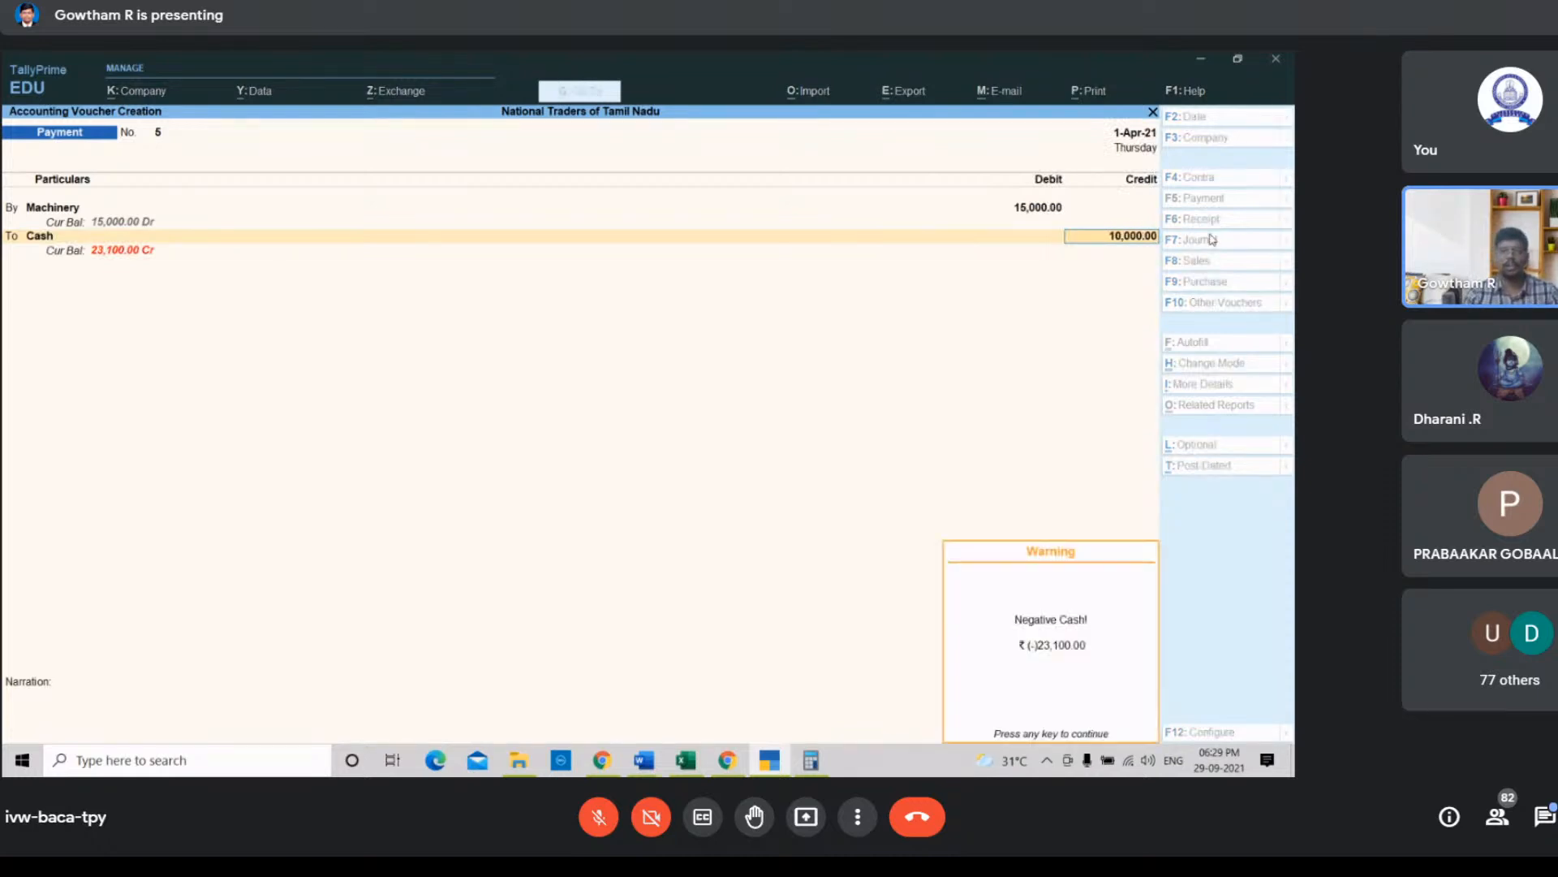
{"action": "key", "text": "Return"}
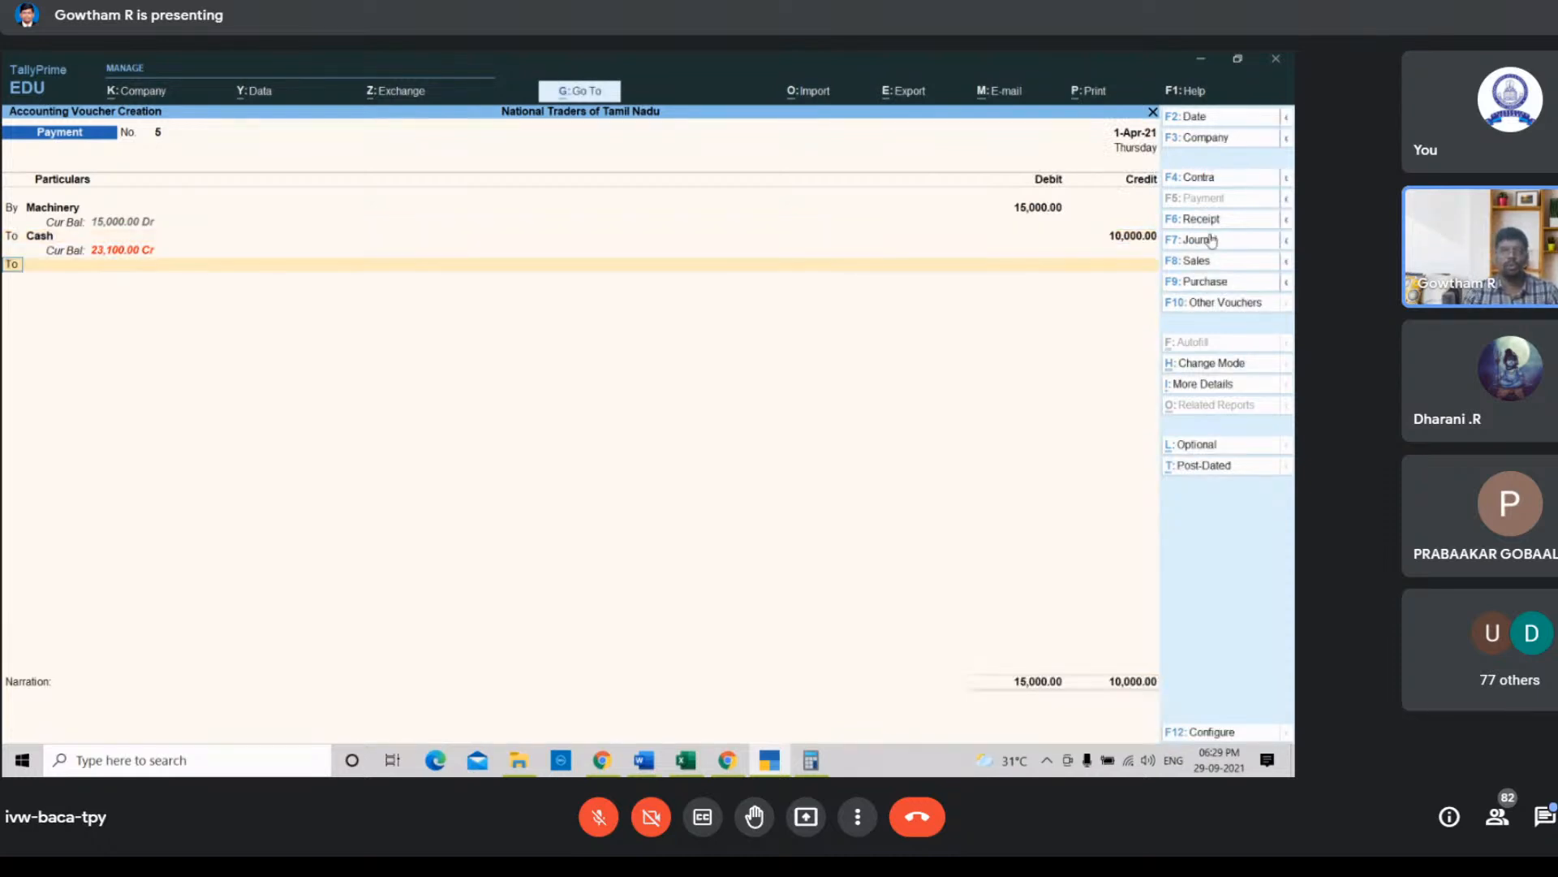
Step: Credit the Promissory Note ledger with the remaining 5000
{"action": "key", "text": "Return"}
{"action": "key", "text": "Down"}
{"action": "key", "text": "Down"}
{"action": "key", "text": "Down"}
{"action": "key", "text": "Down"}
{"action": "key", "text": "Down"}
{"action": "key", "text": "Down"}
{"action": "key", "text": "Down"}
{"action": "key", "text": "Down"}
{"action": "key", "text": "Down"}
{"action": "key", "text": "Down"}
{"action": "key", "text": "Down"}
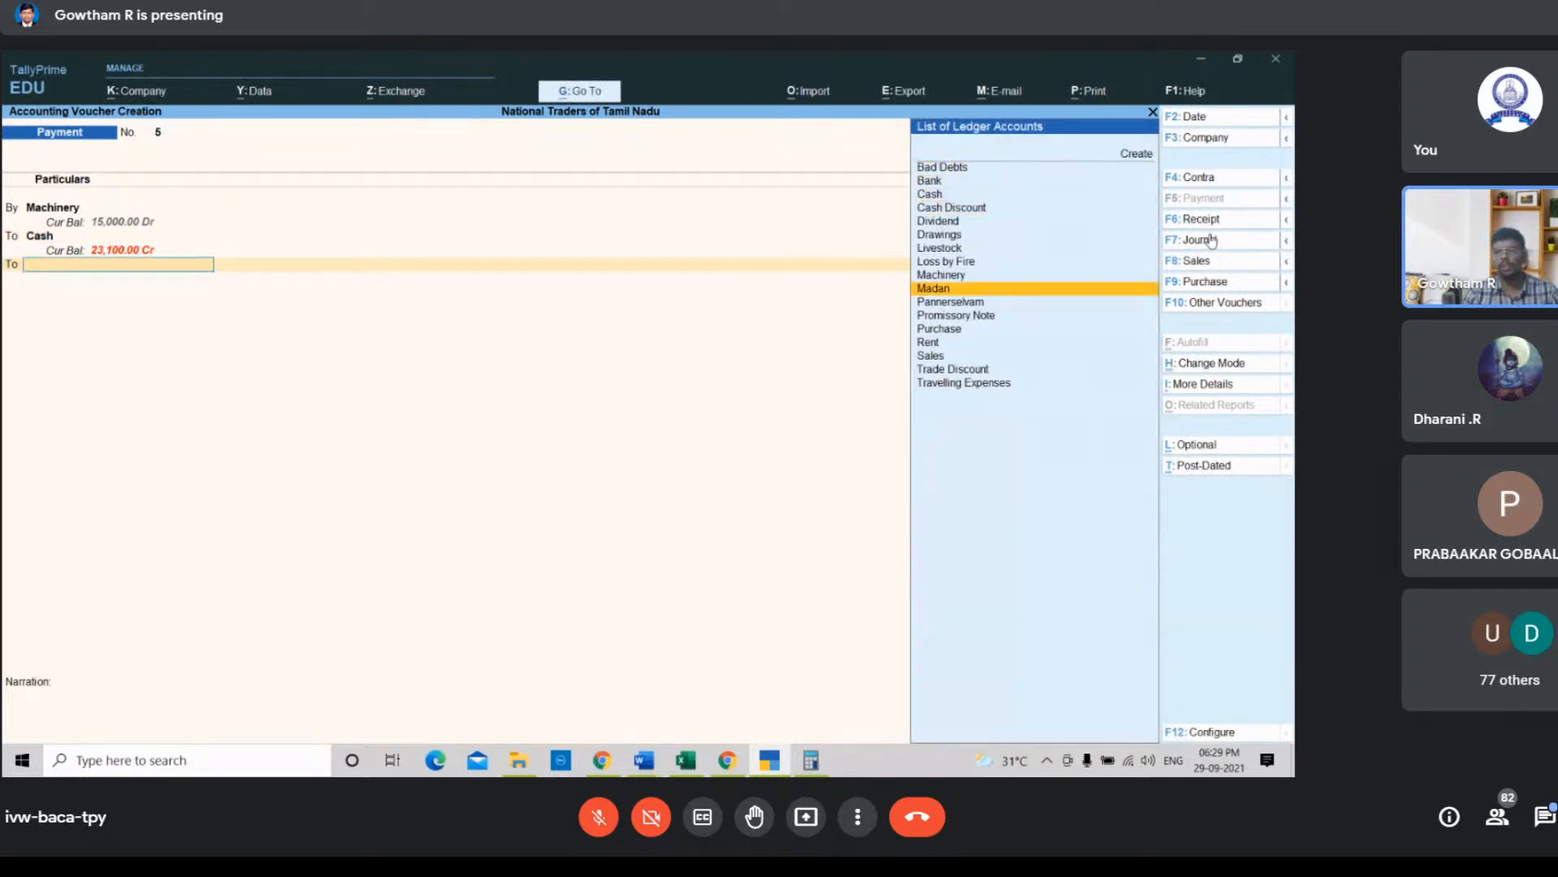
{"action": "key", "text": "Return"}
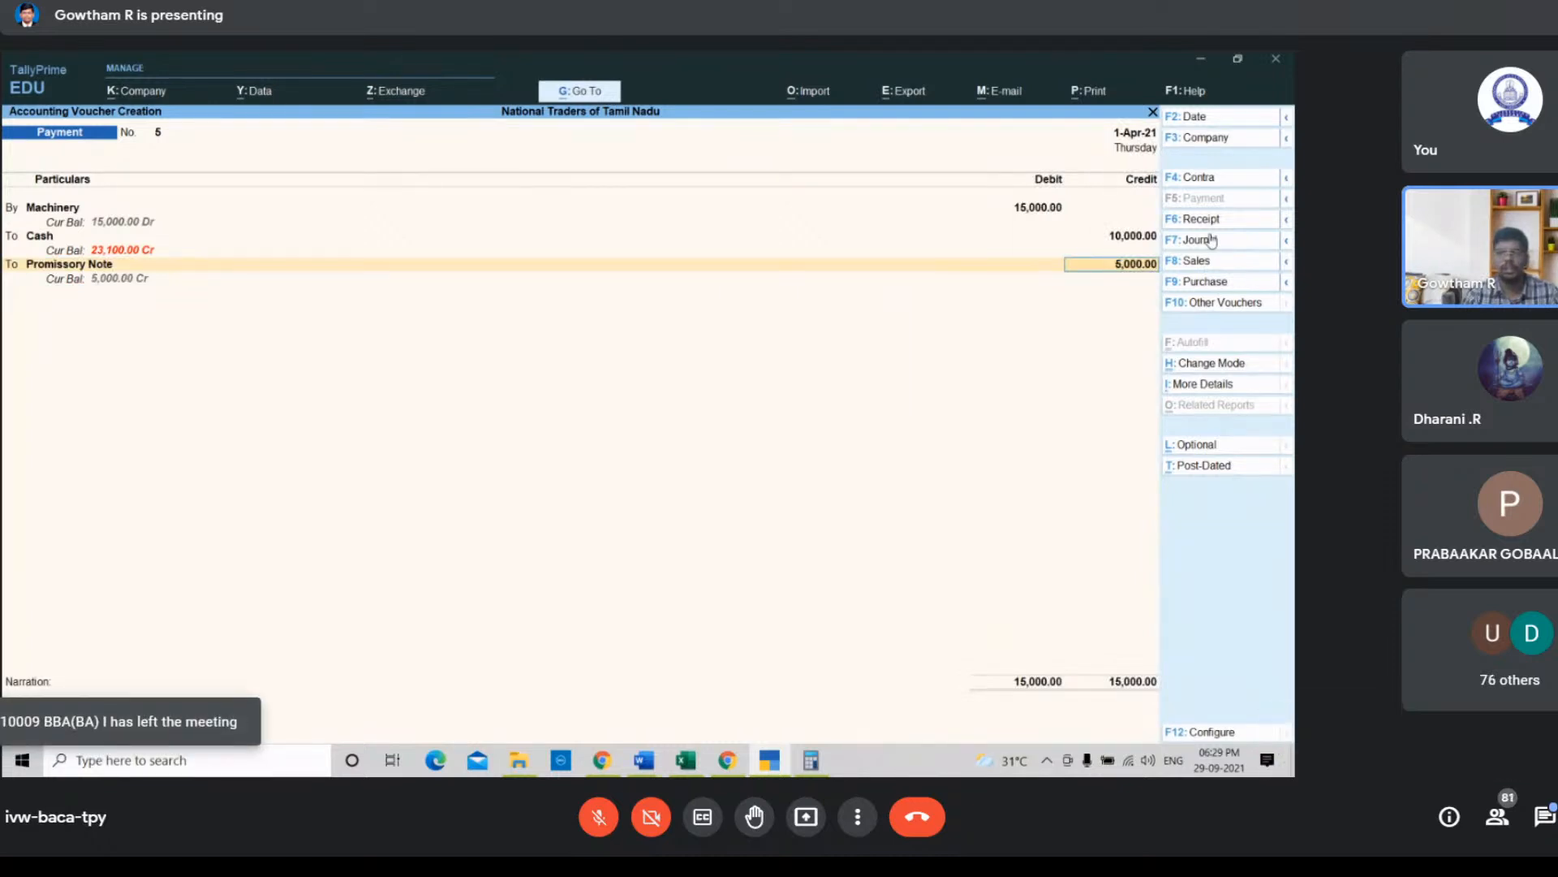
{"action": "key", "text": "Return"}
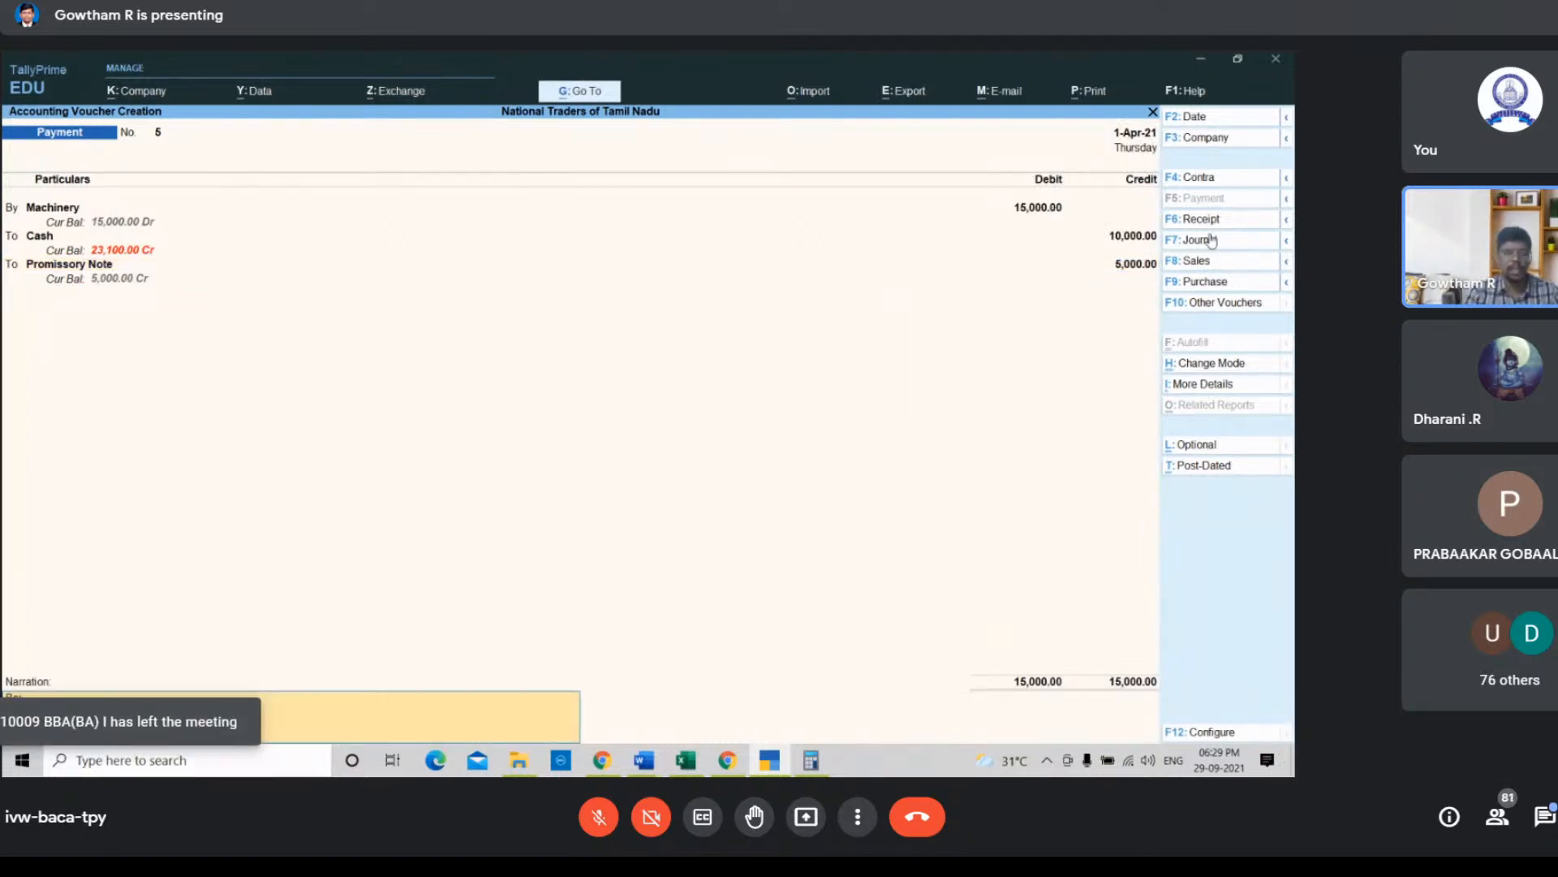
Step: Enter the narration "Being machinery worth 15000 purchase with cash 10000 and 5000 using promissory note" and save the voucher
{"action": "type", "text": "Being"}
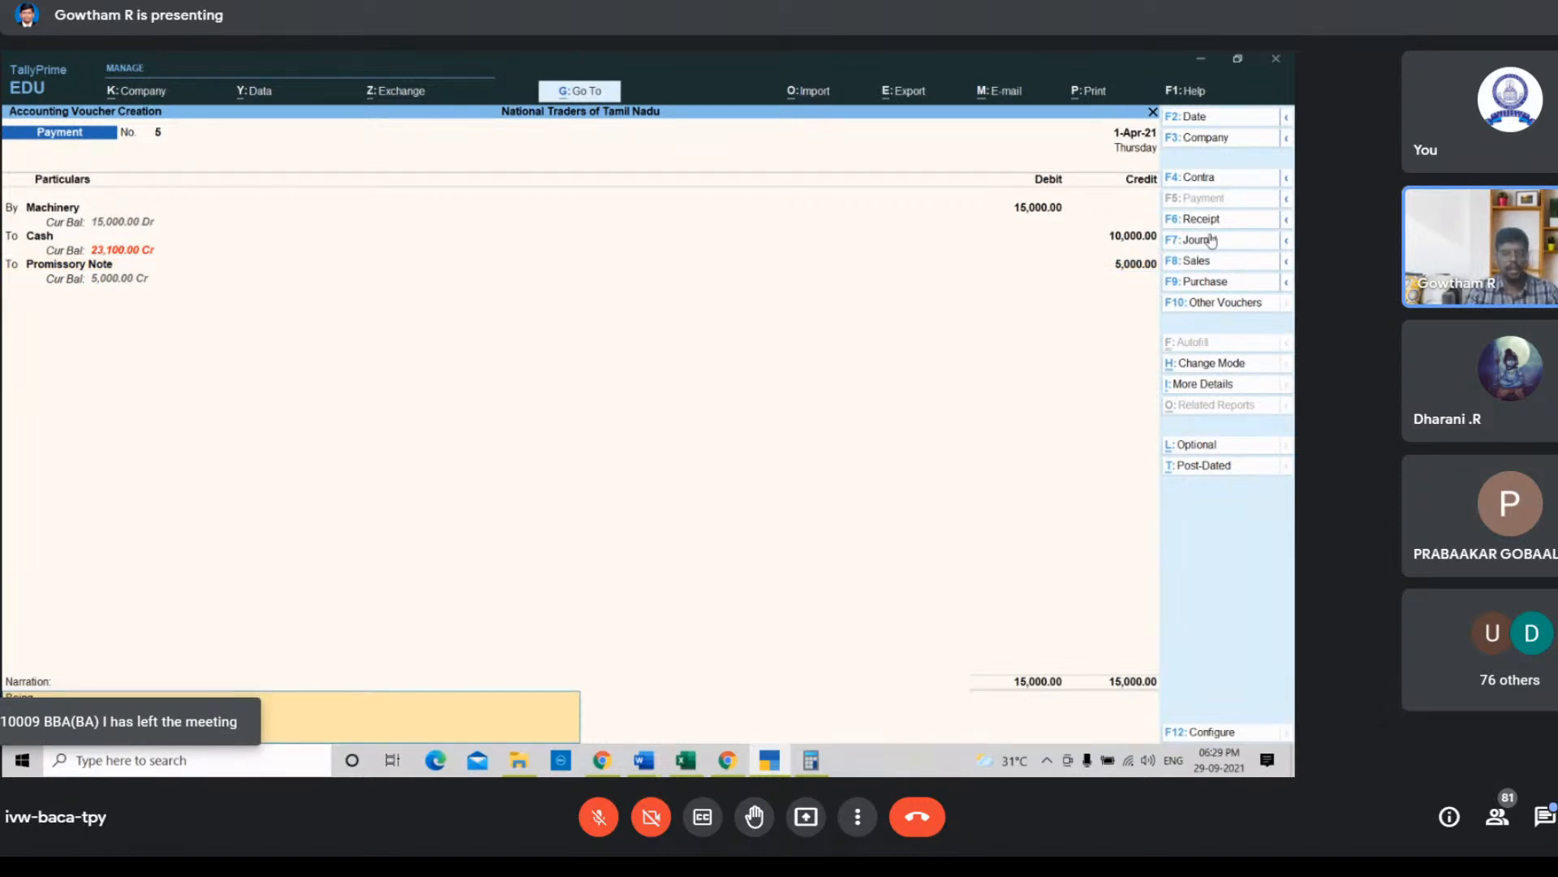
{"action": "type", "text": " machinery"}
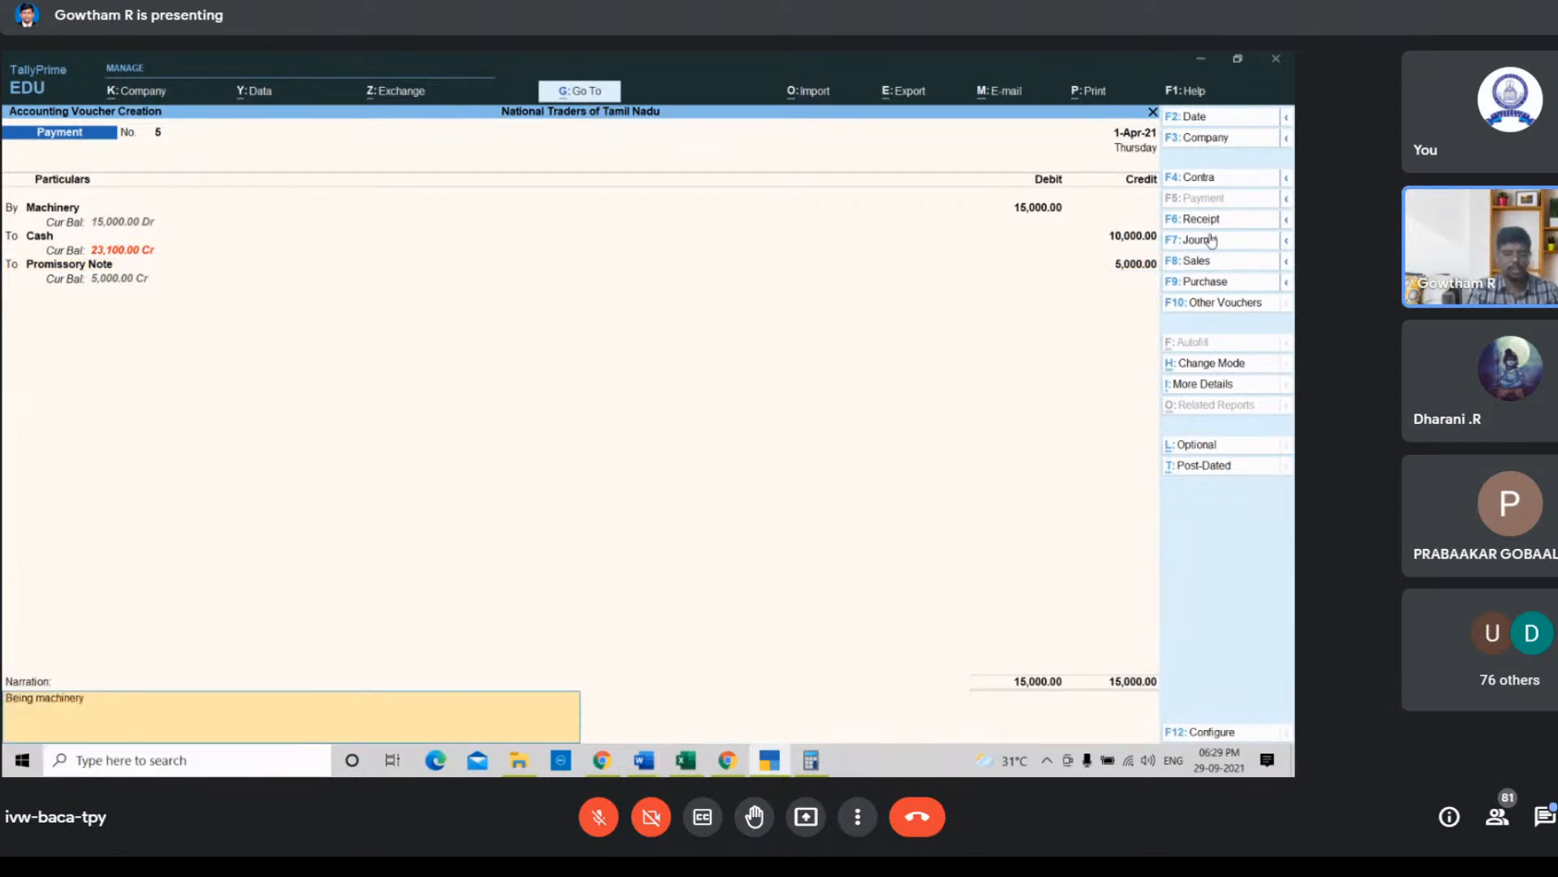
{"action": "type", "text": " worth"}
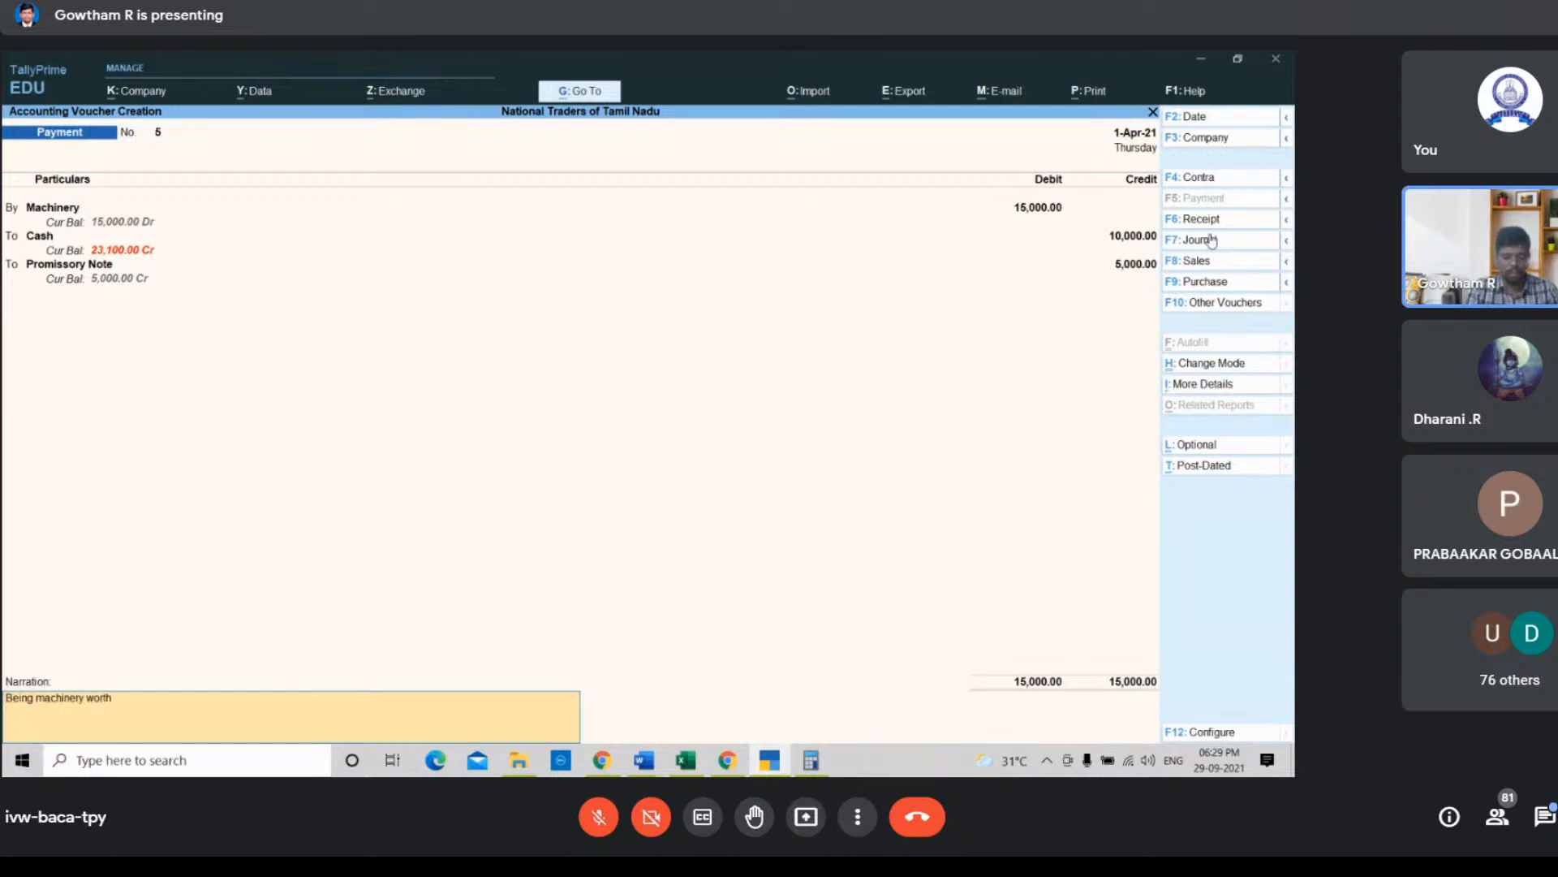
{"action": "key", "text": "ctrl"}
{"action": "type", "text": "15000"}
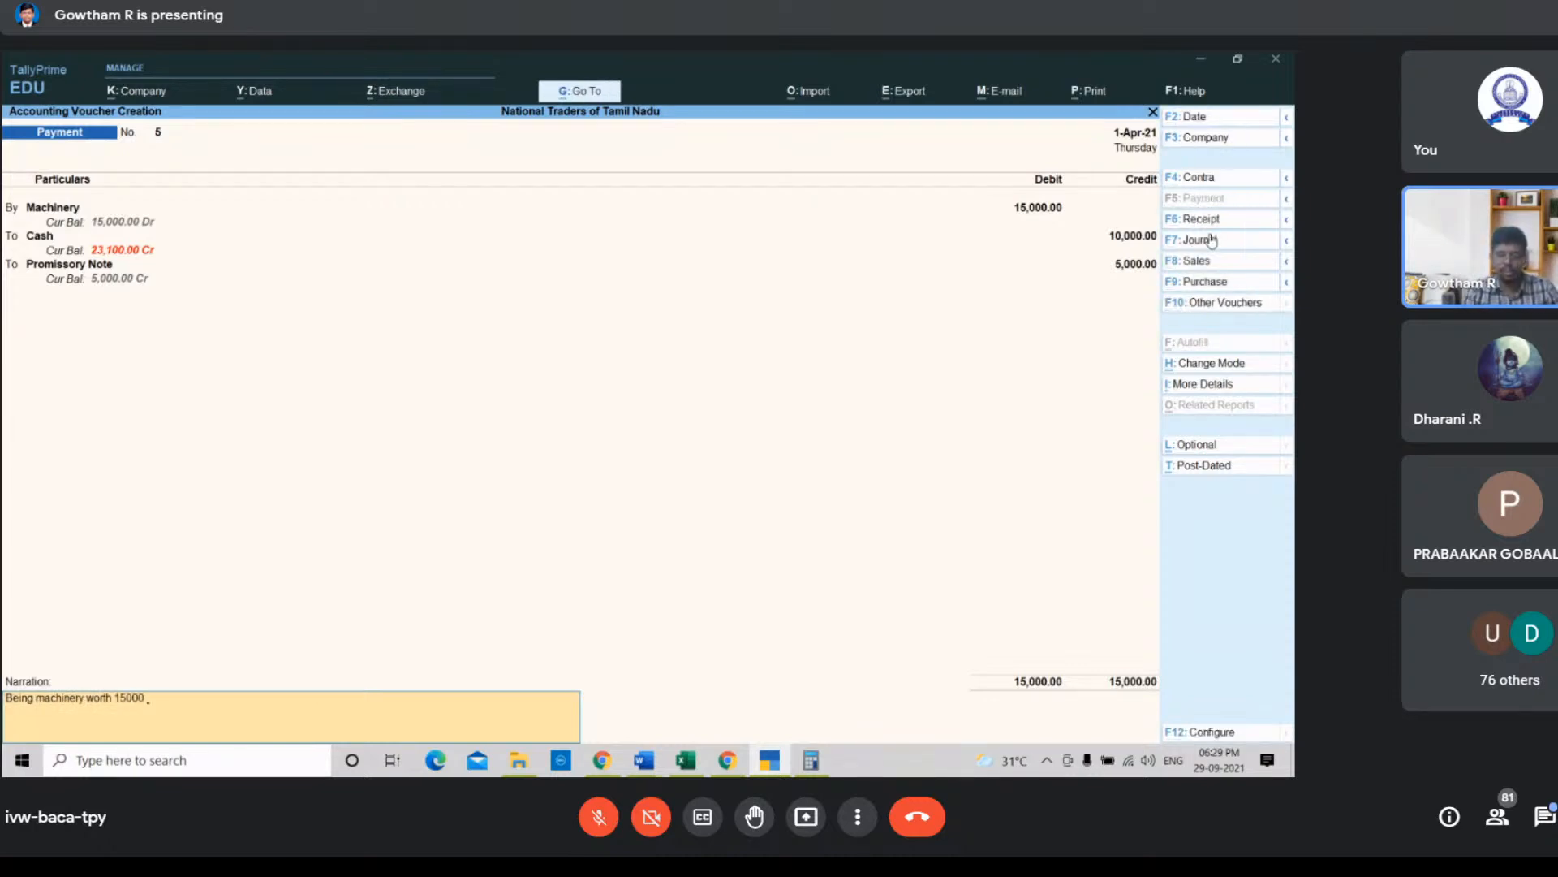
{"action": "type", "text": " purchase"}
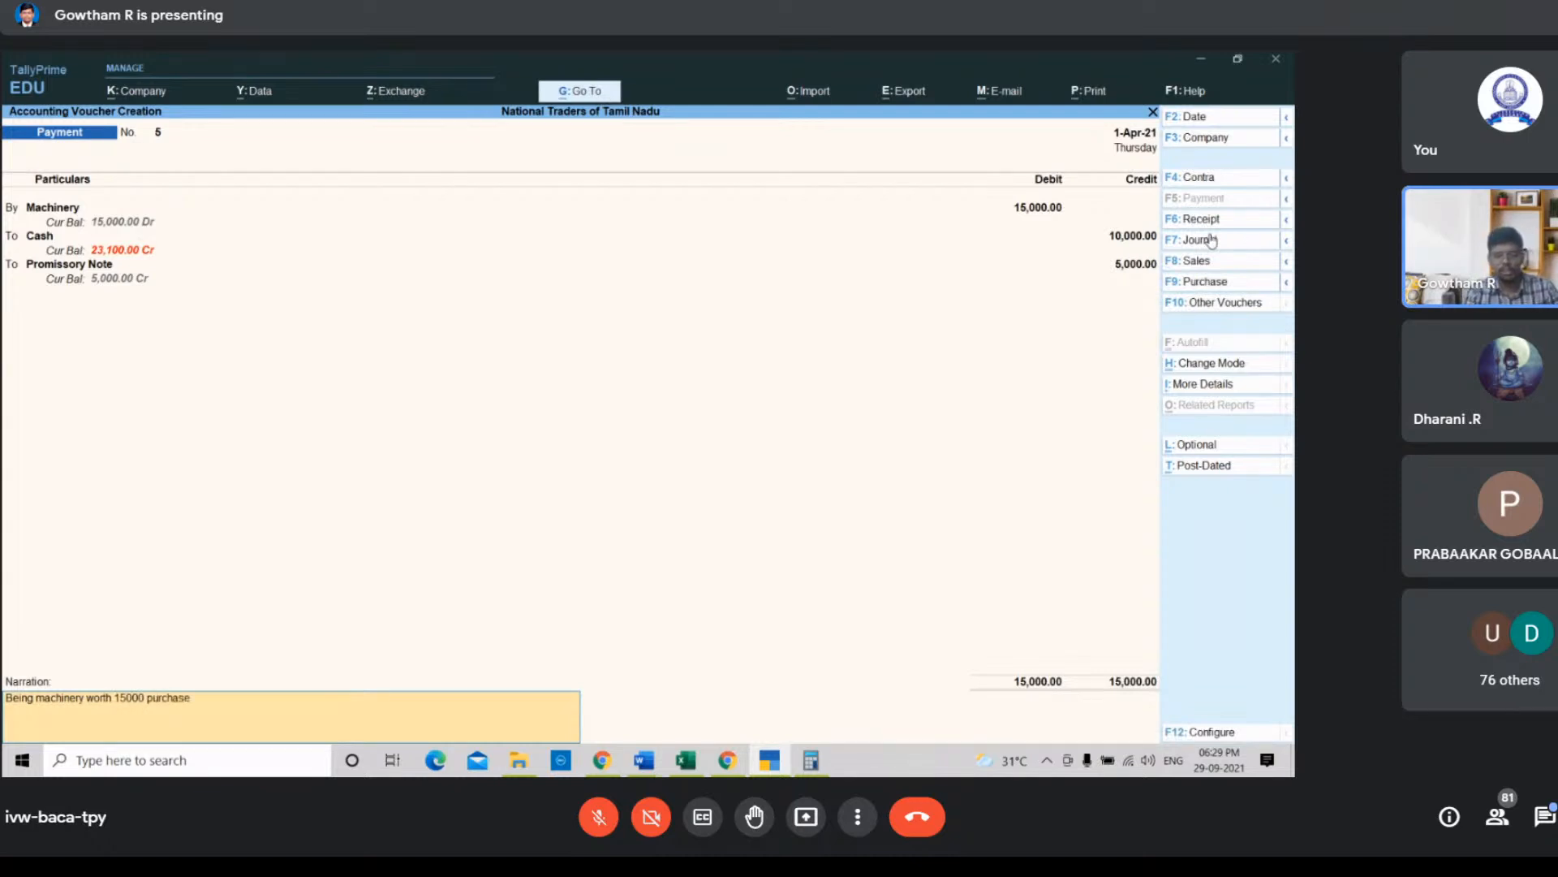
{"action": "type", "text": " with cahs"}
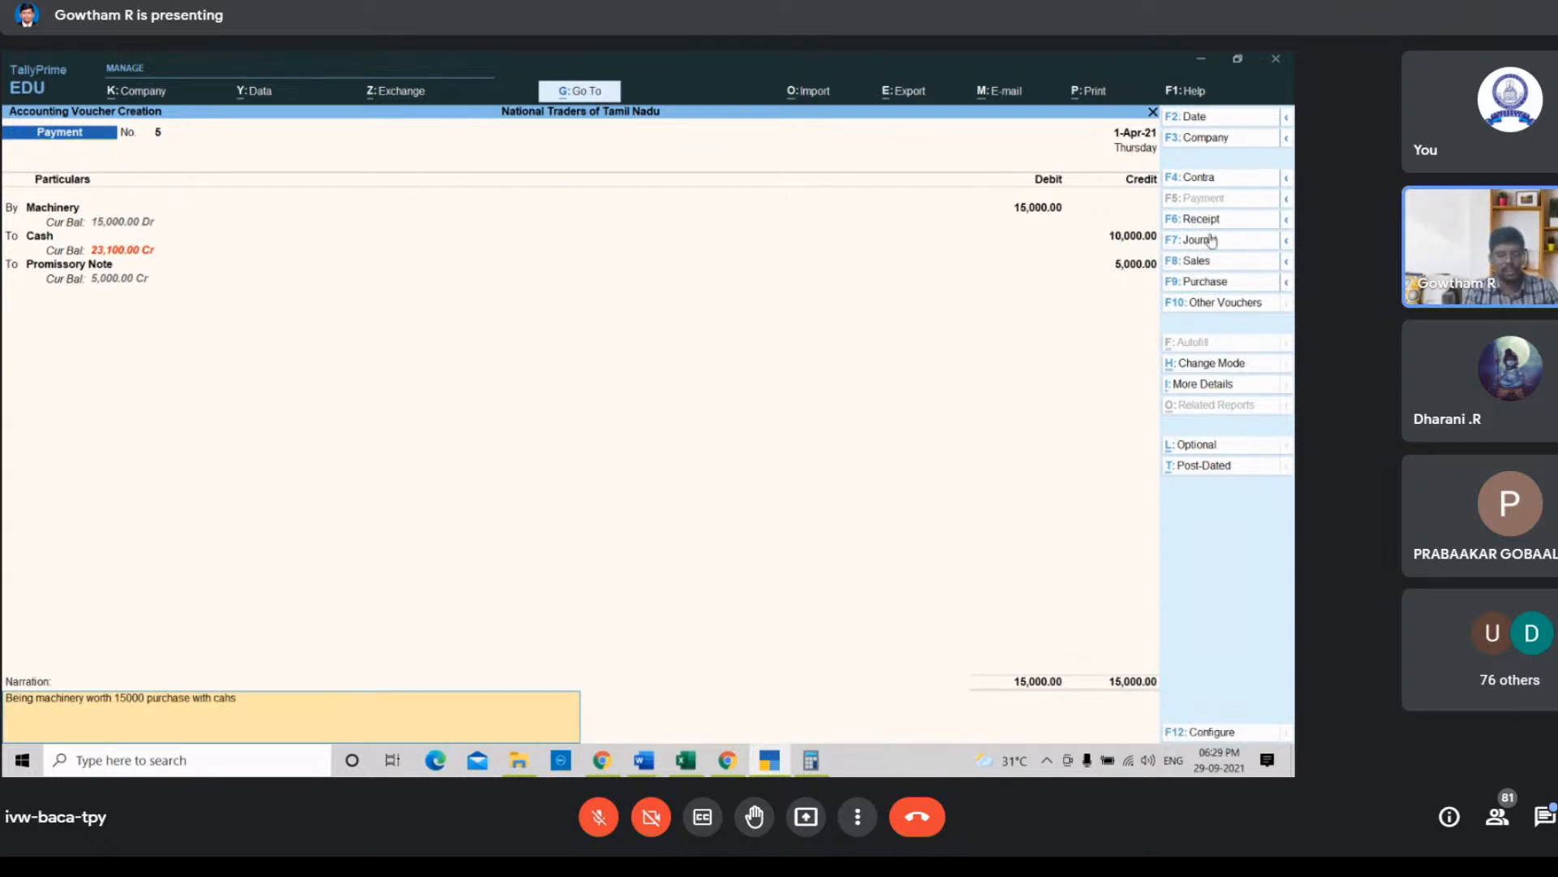
{"action": "key", "text": "BackSpace"}
{"action": "key", "text": "BackSpace"}
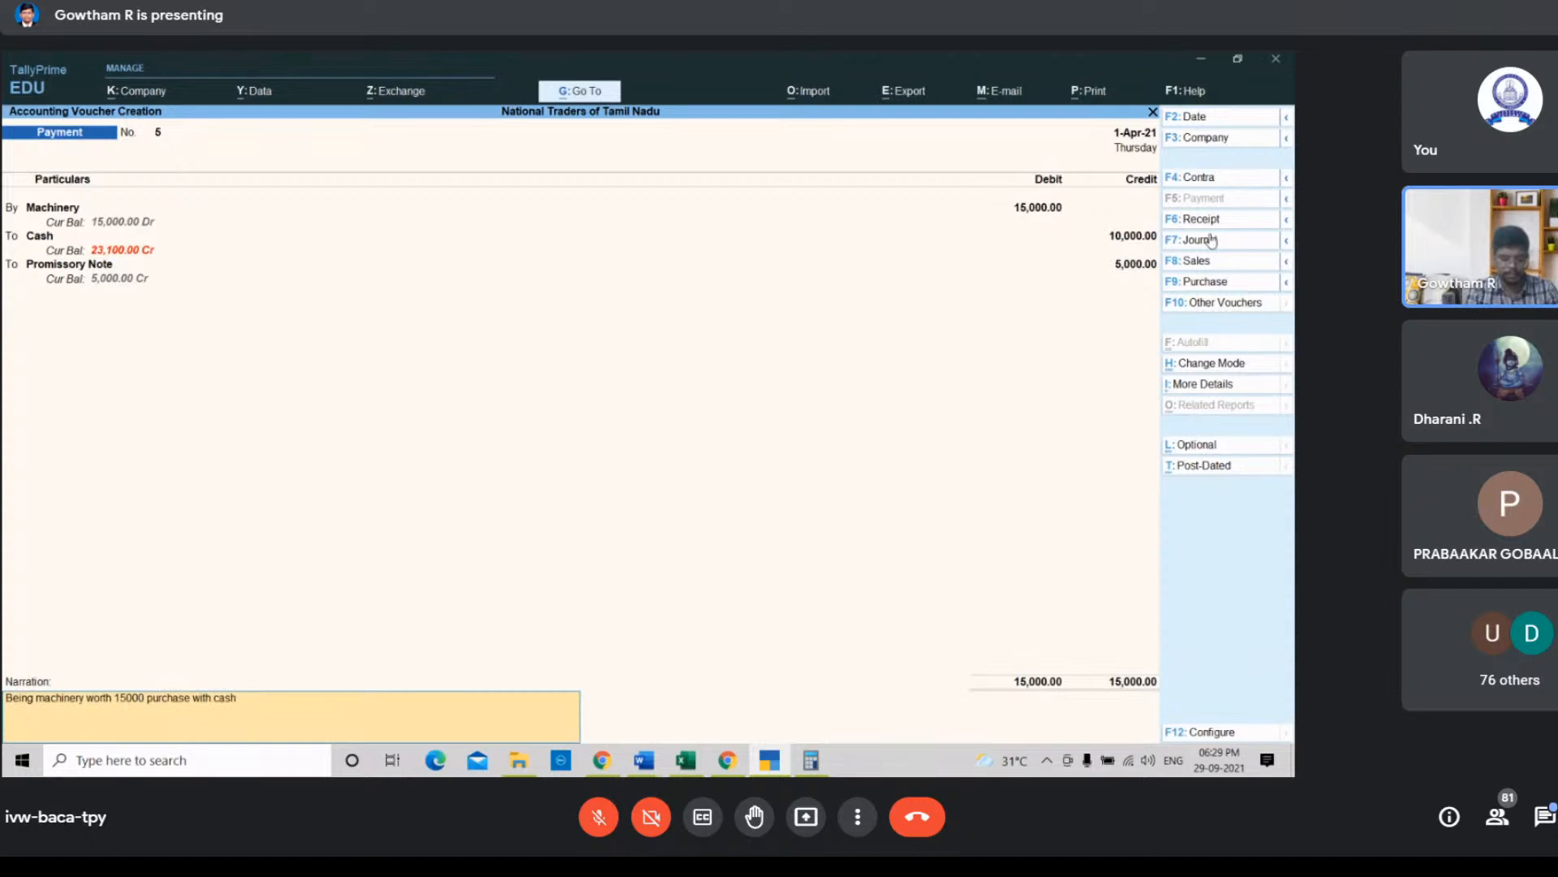
{"action": "type", "text": "sh 1000"}
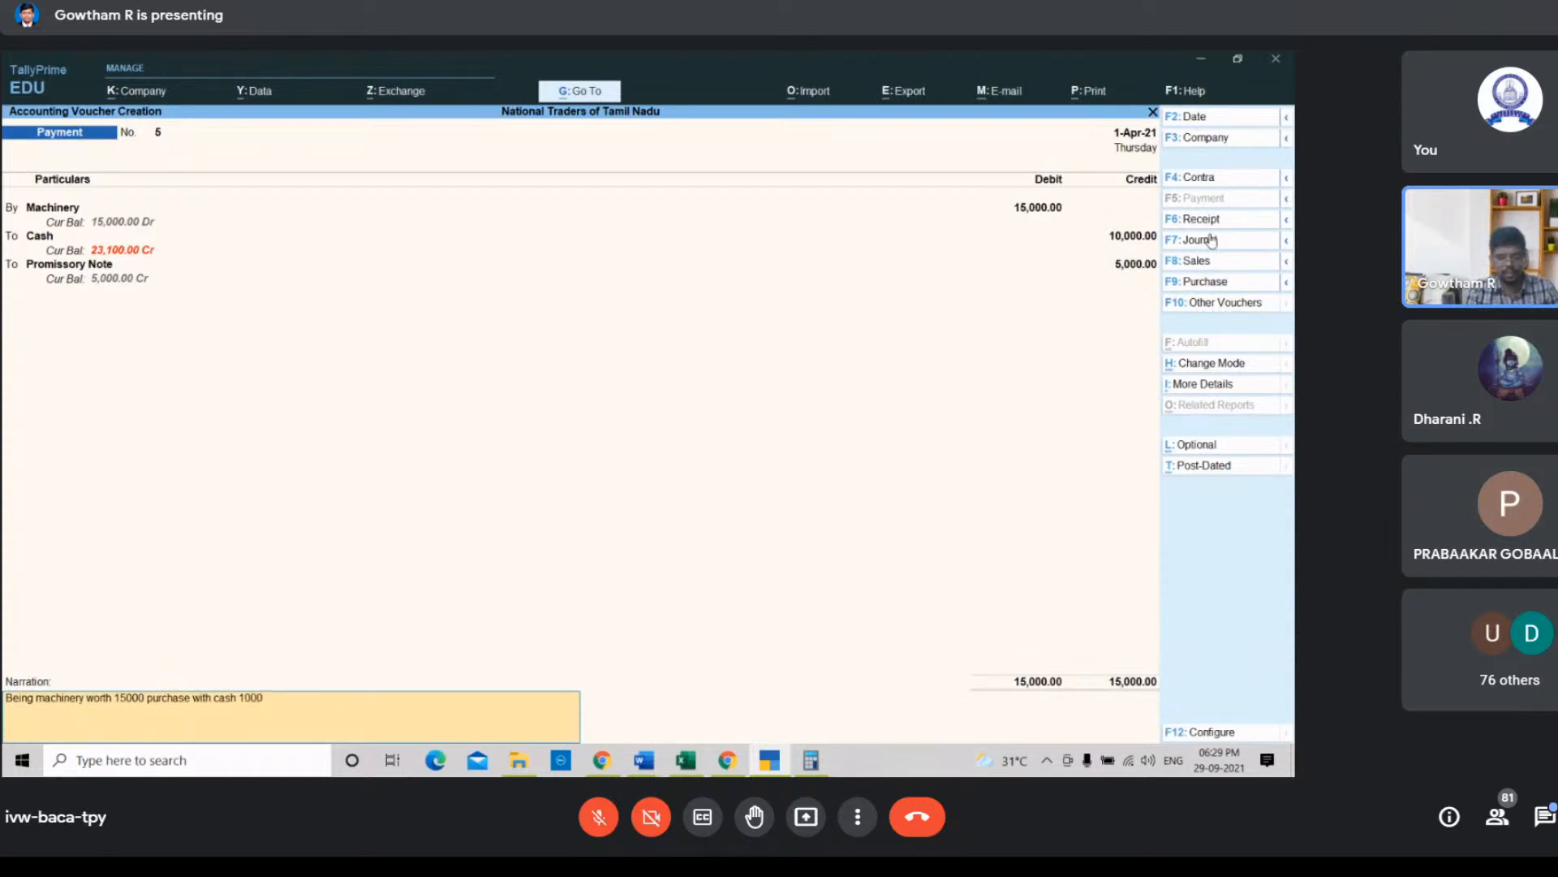
{"action": "type", "text": "0 and 5000"}
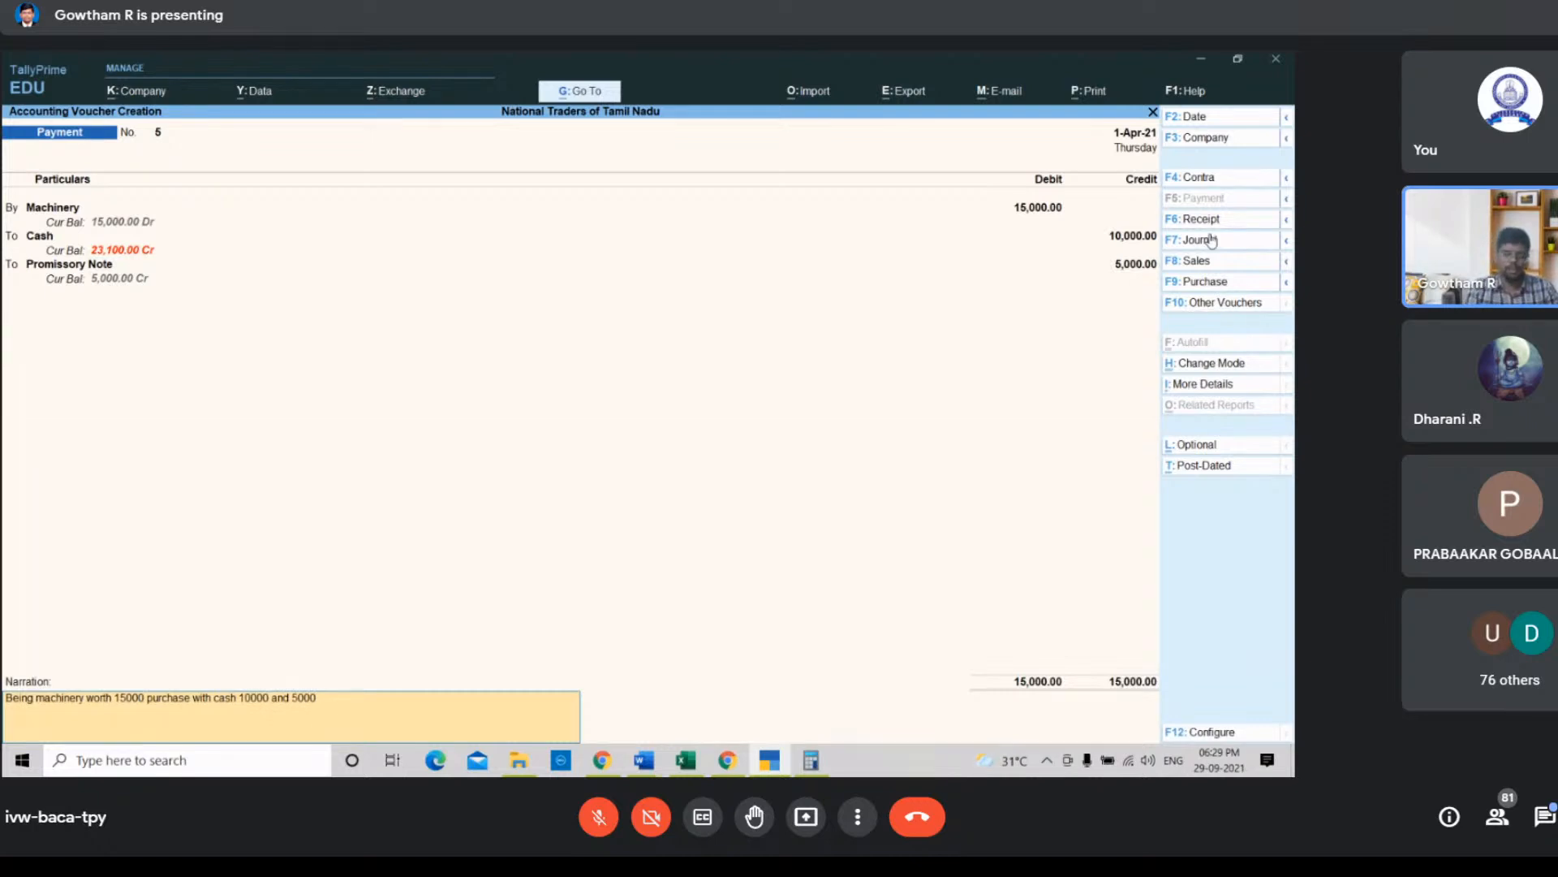
{"action": "type", "text": " using prom"}
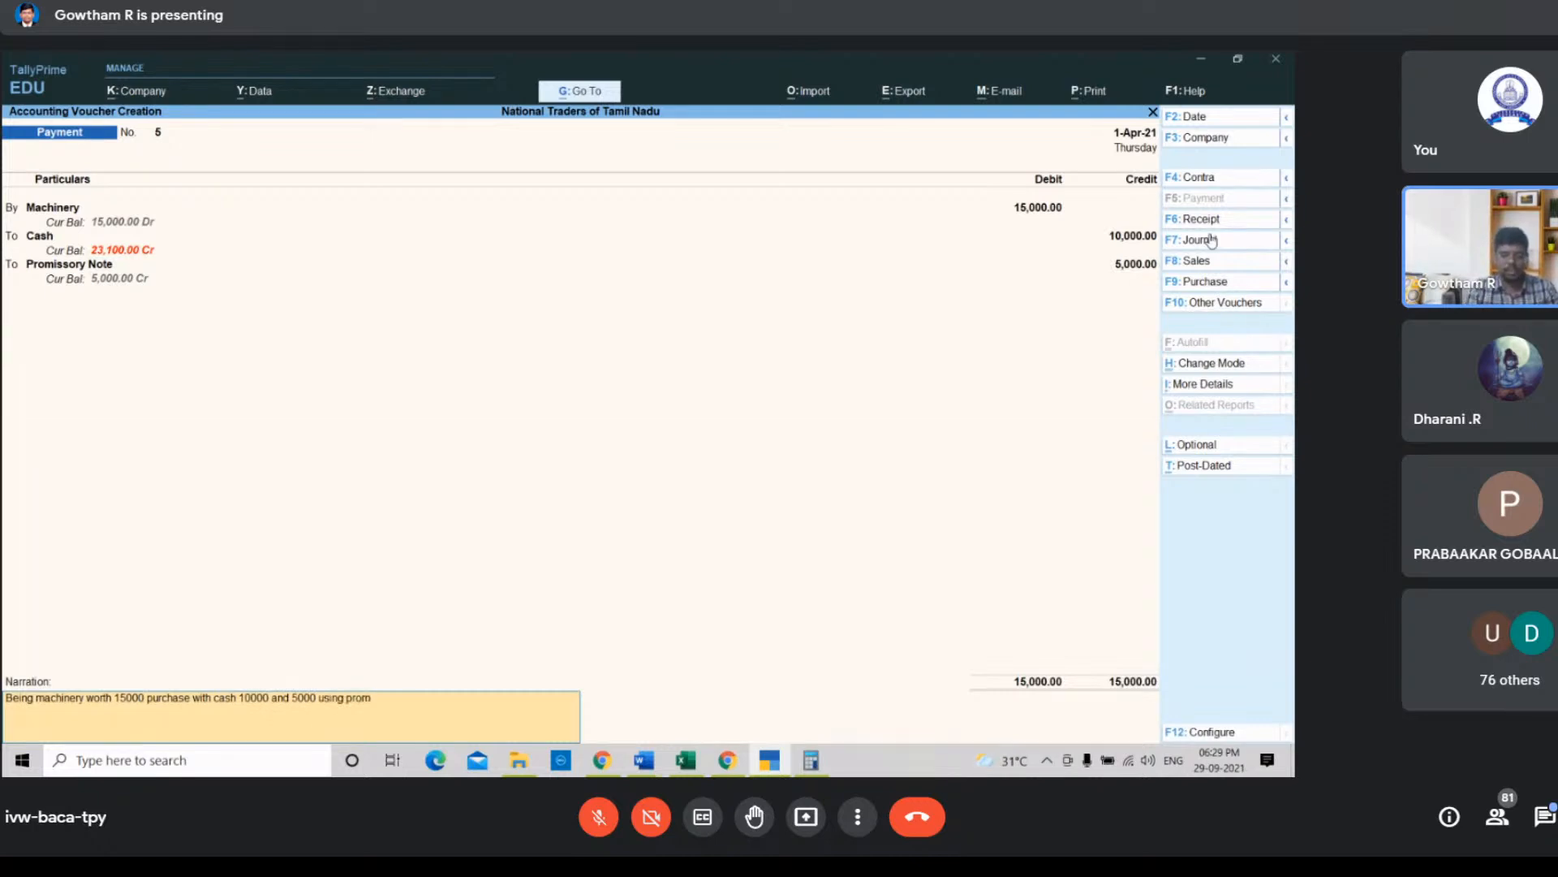
{"action": "type", "text": "issory"}
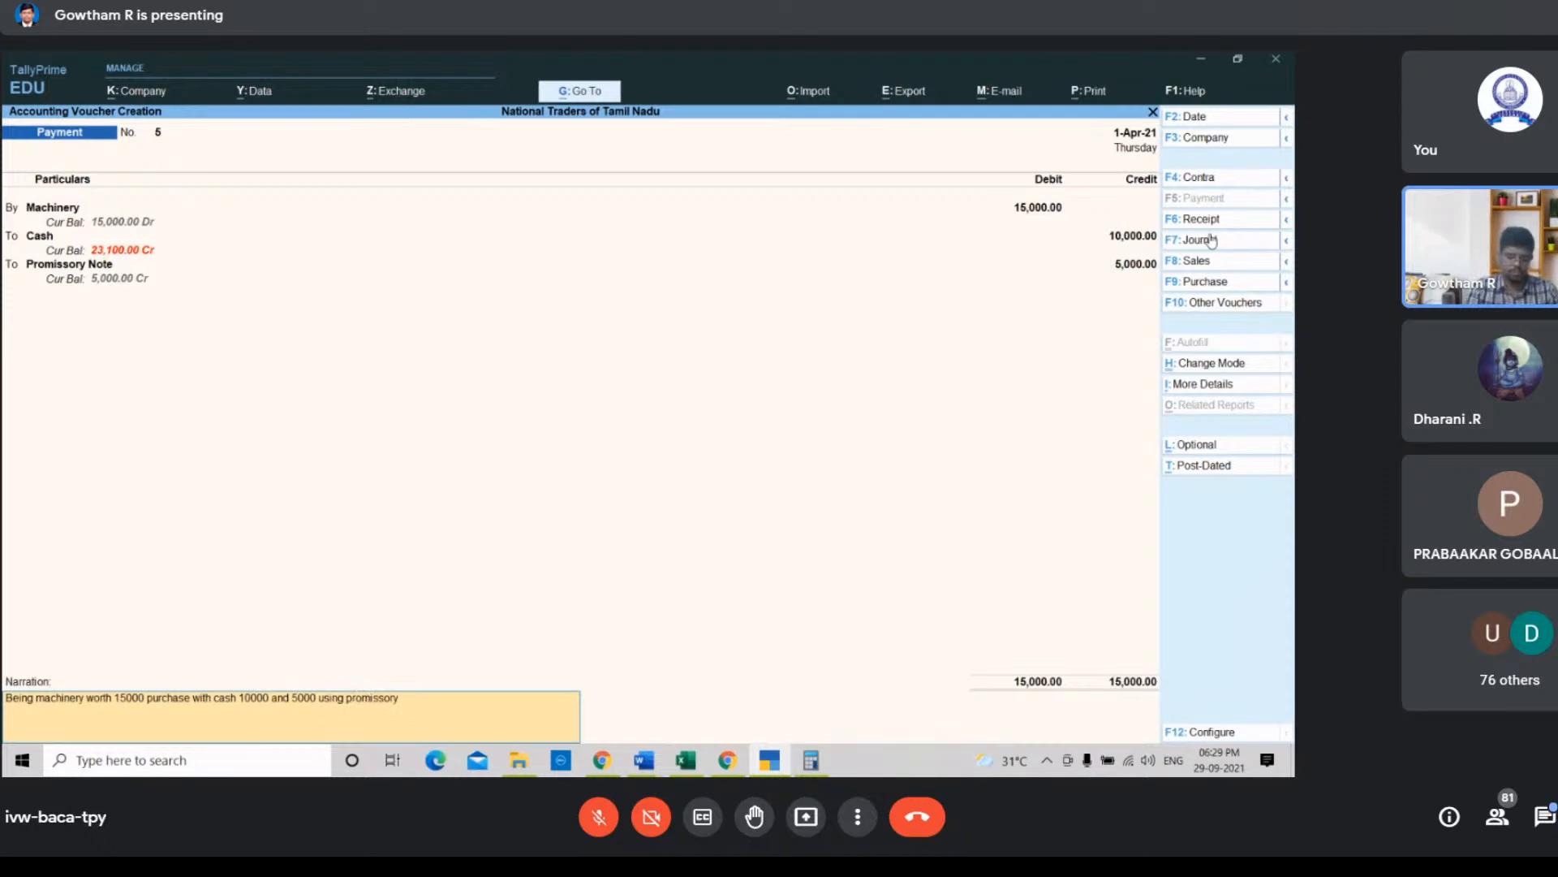
{"action": "type", "text": " note"}
{"action": "key", "text": "Return"}
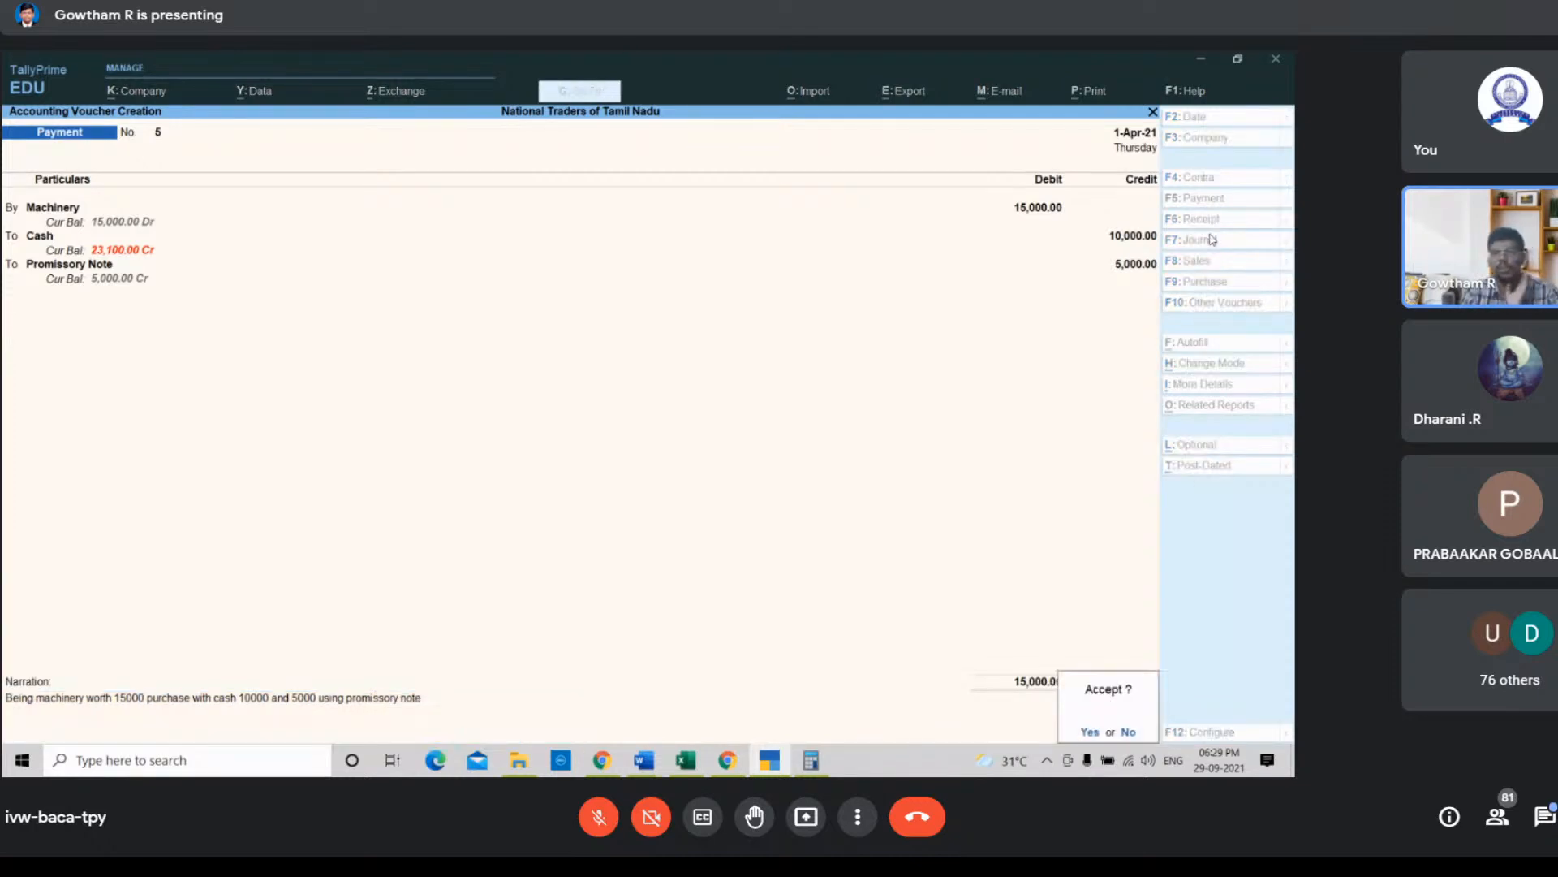
{"action": "key", "text": "Return"}
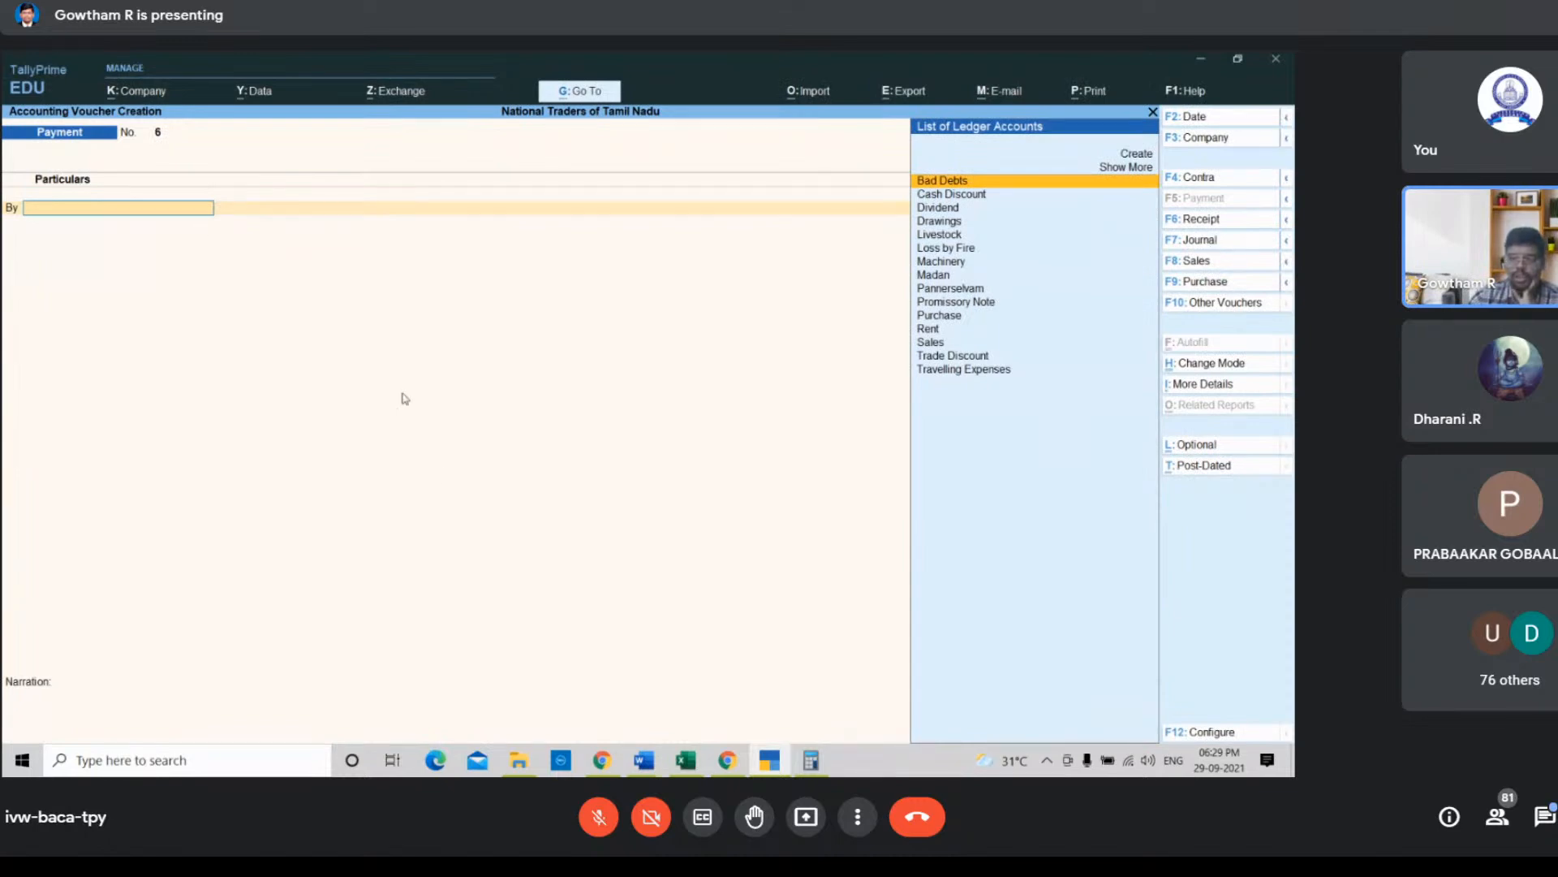
Step: Switch to the Tally Workshop spreadsheet, go back to the first transaction and widen column G
{"action": "left_click", "coordinate": [686, 760]}
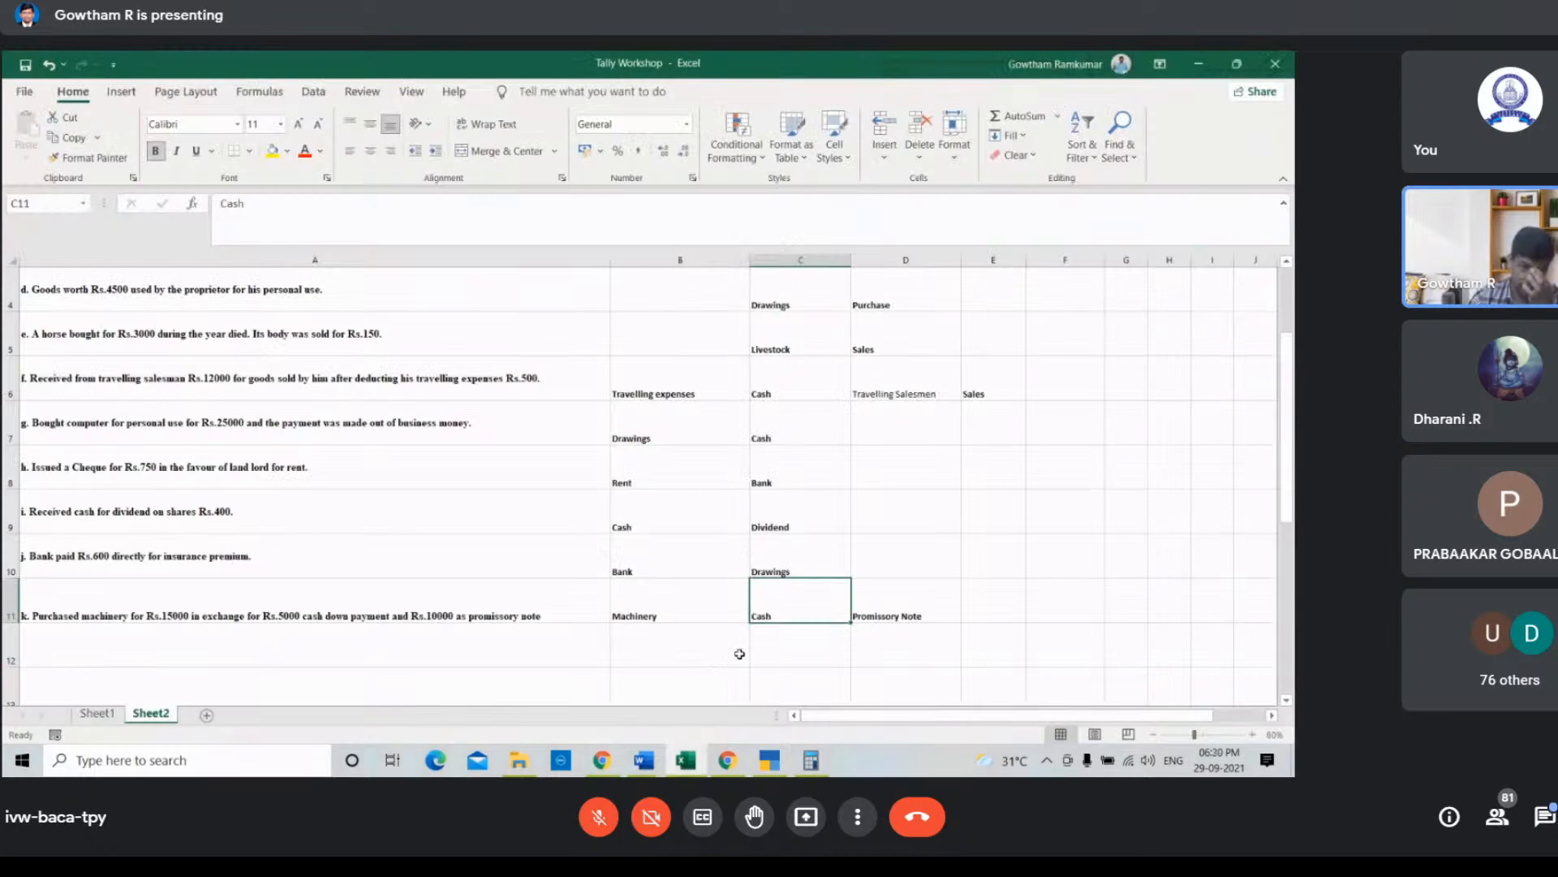
{"action": "scroll", "coordinate": [739, 653], "scroll_direction": "up", "scroll_amount": 1}
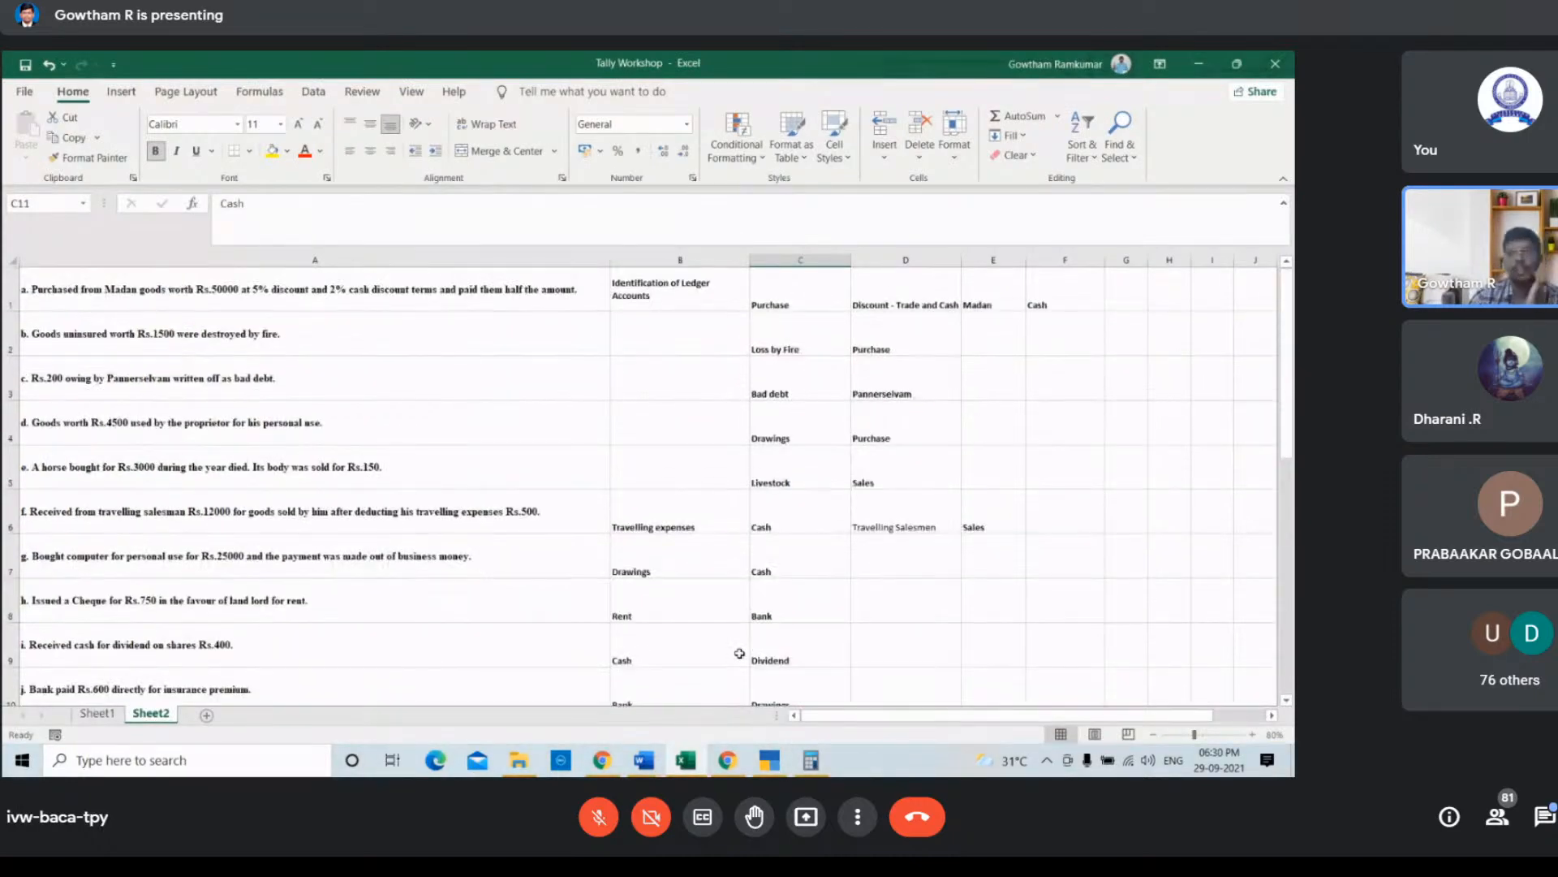
{"action": "left_click", "coordinate": [413, 291]}
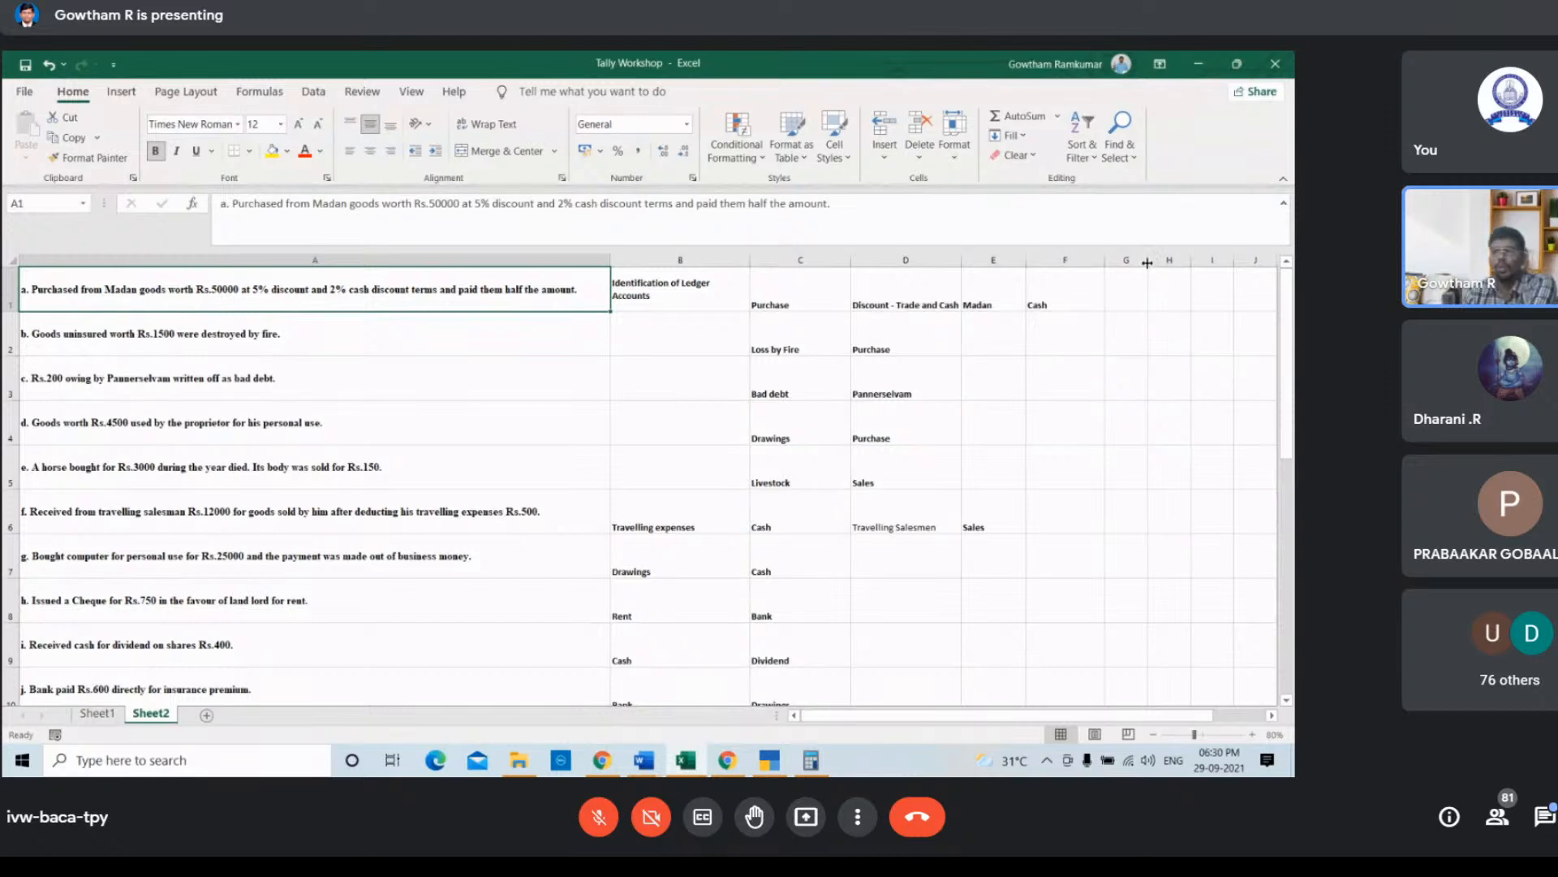
{"action": "left_click_drag", "start_coordinate": [1147, 262], "coordinate": [1254, 262]}
{"action": "left_click_drag", "start_coordinate": [838, 716], "coordinate": [885, 714]}
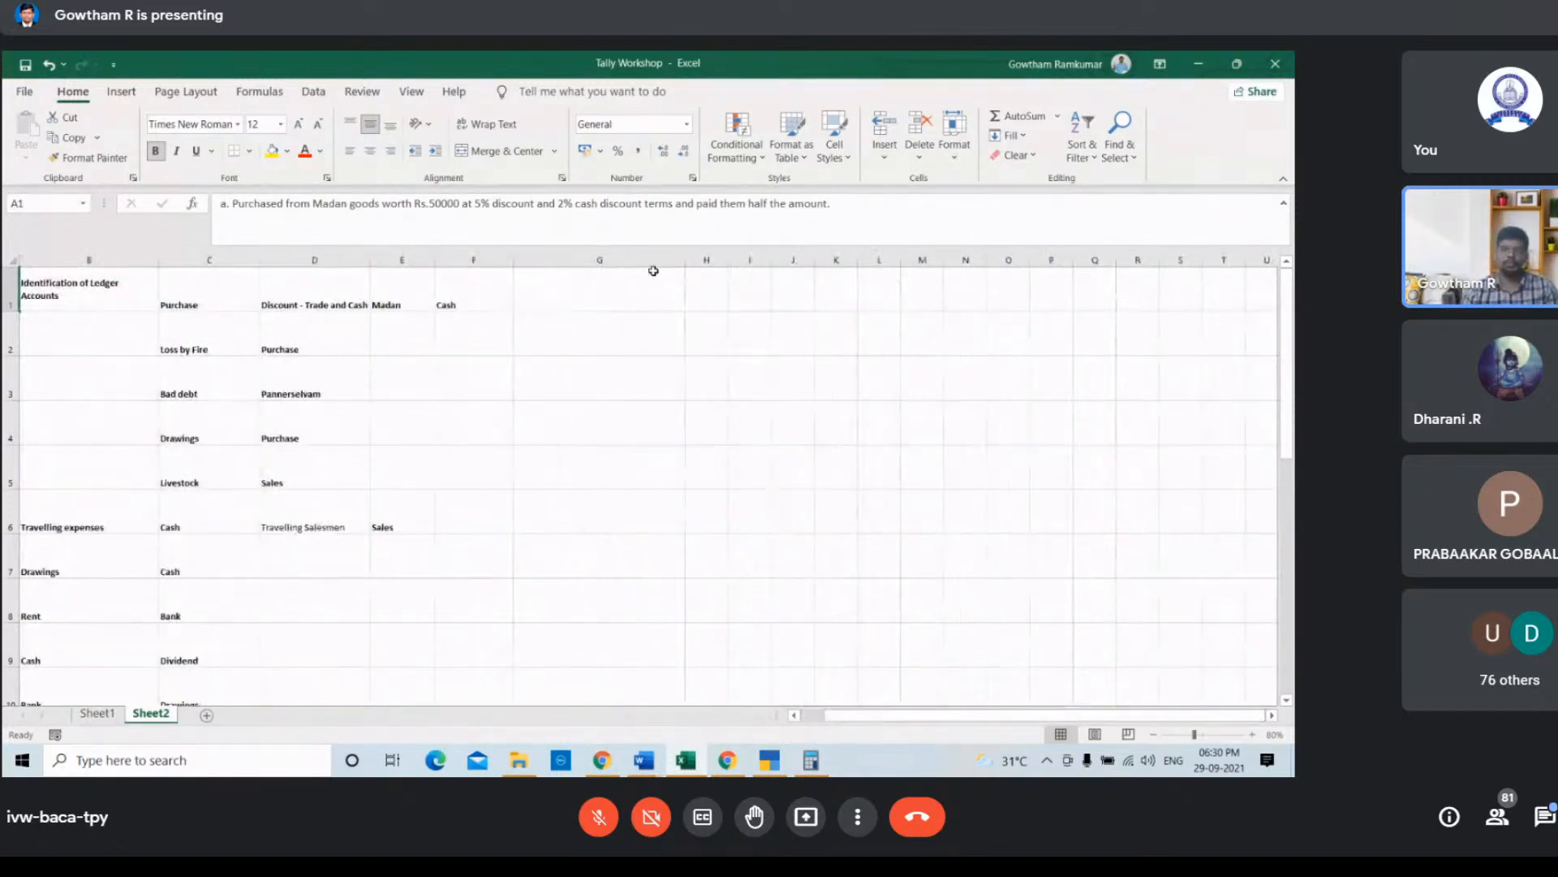
{"action": "left_click_drag", "start_coordinate": [686, 262], "coordinate": [741, 262]}
Step: Enter "Purchase" in cell G1 beside the first transaction's ledger accounts
{"action": "left_click", "coordinate": [627, 288]}
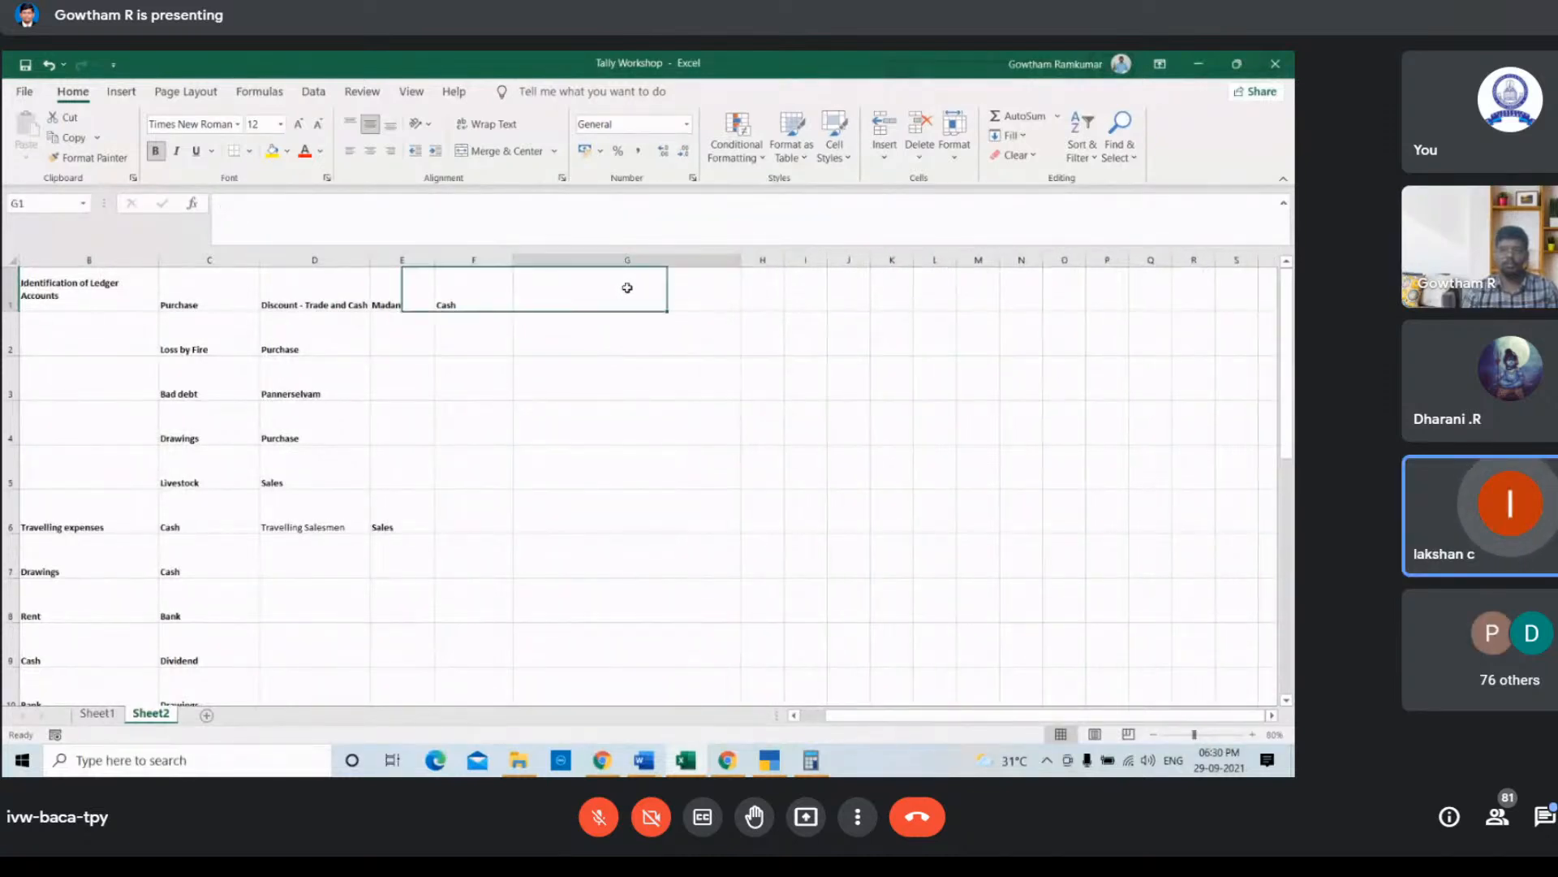
{"action": "type", "text": "Purc"}
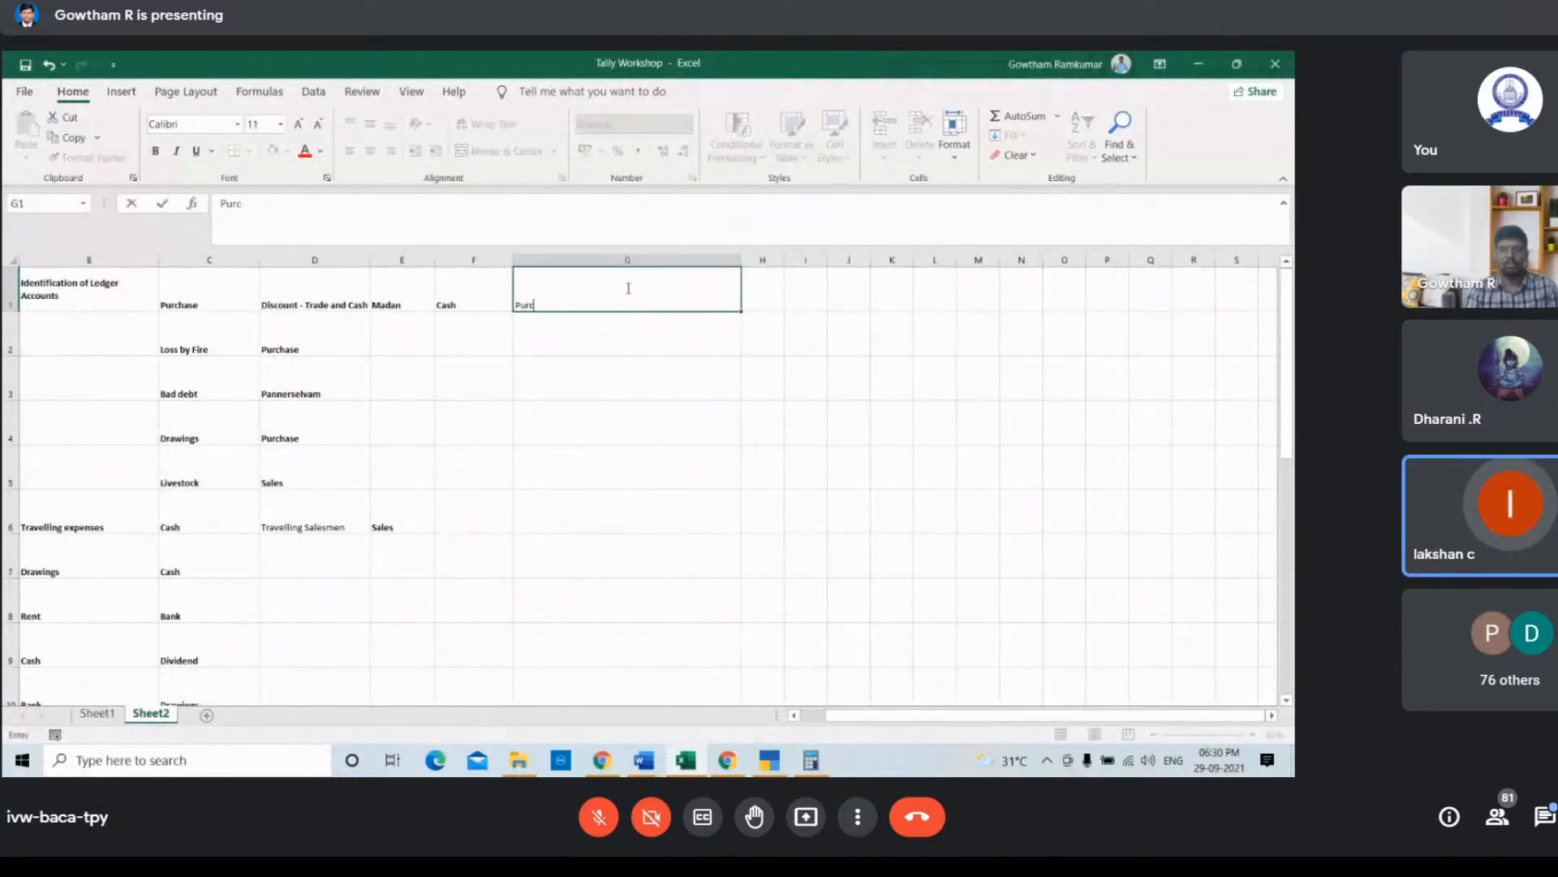
{"action": "type", "text": "hase"}
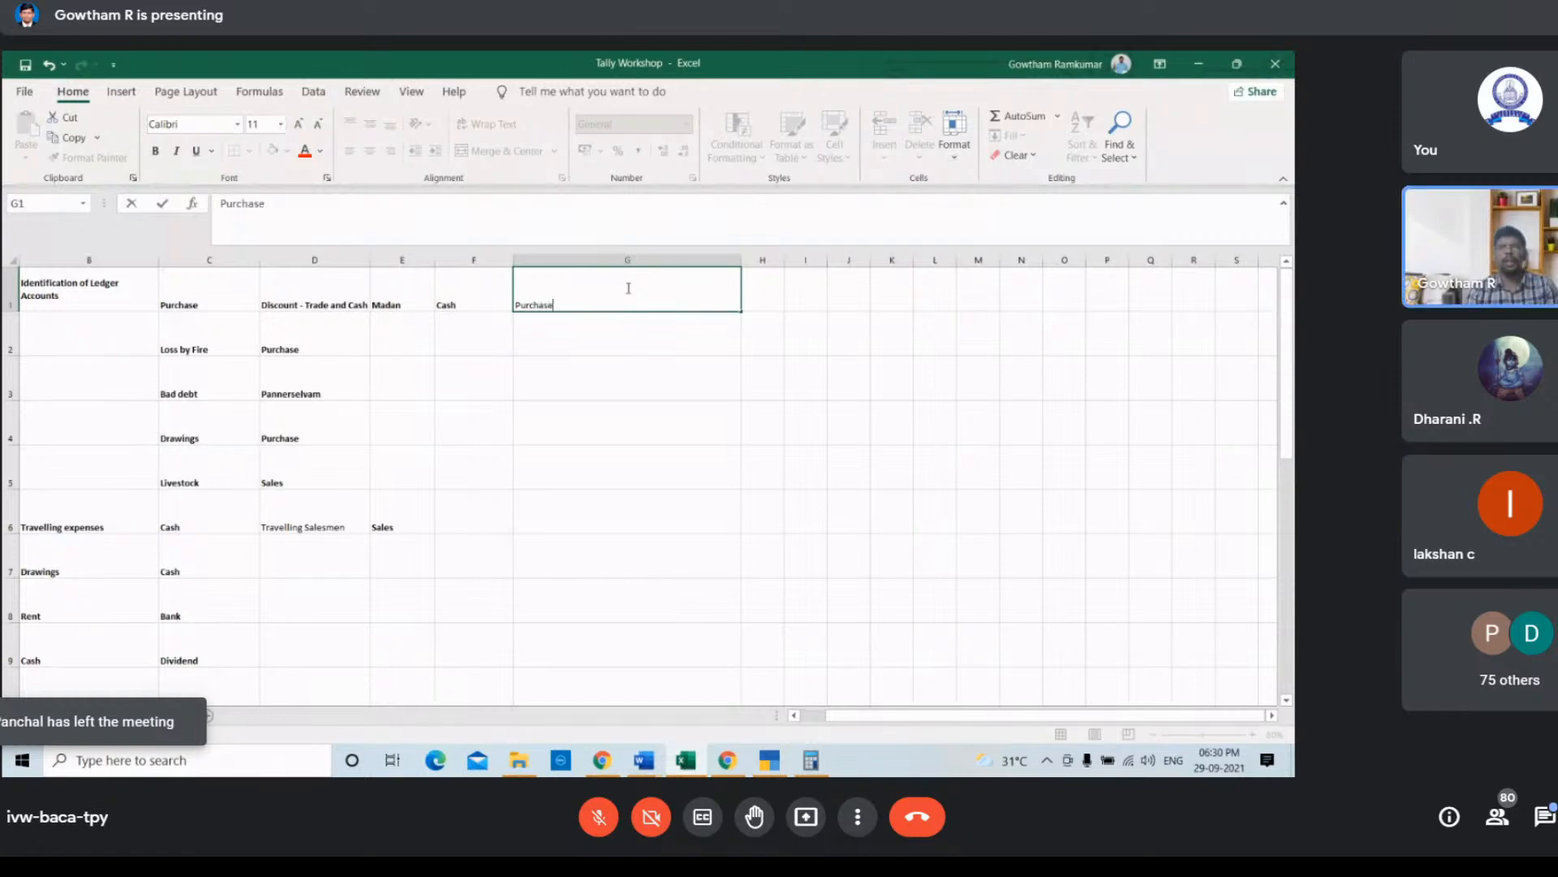
Step: Move across row 1 to review the first transaction's description and identified ledger columns
{"action": "left_click", "coordinate": [626, 336]}
{"action": "key", "text": "Left"}
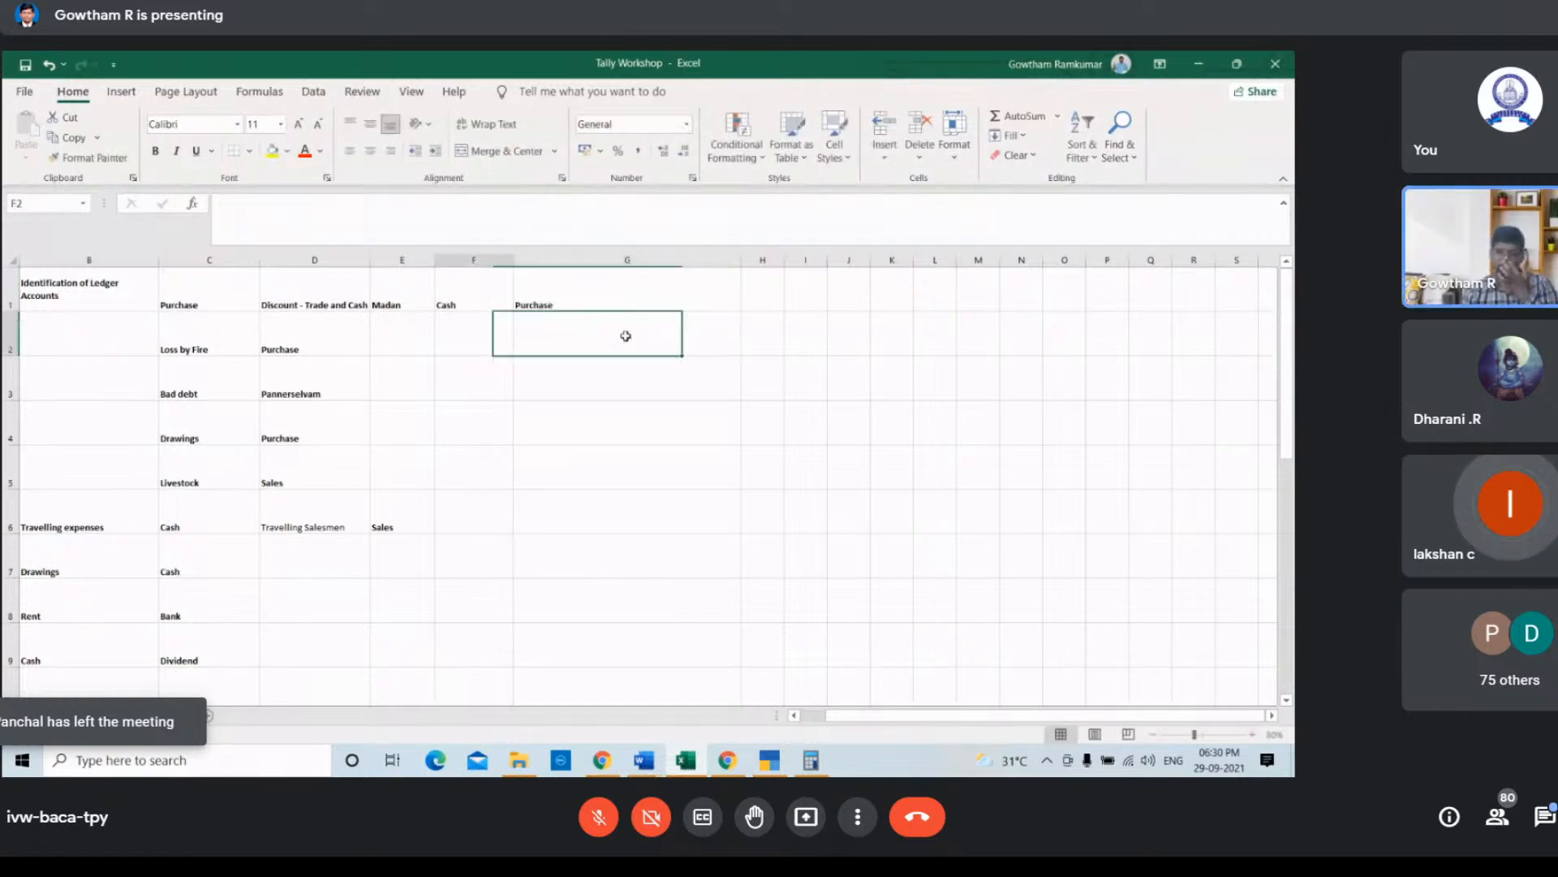
{"action": "key", "text": "Home"}
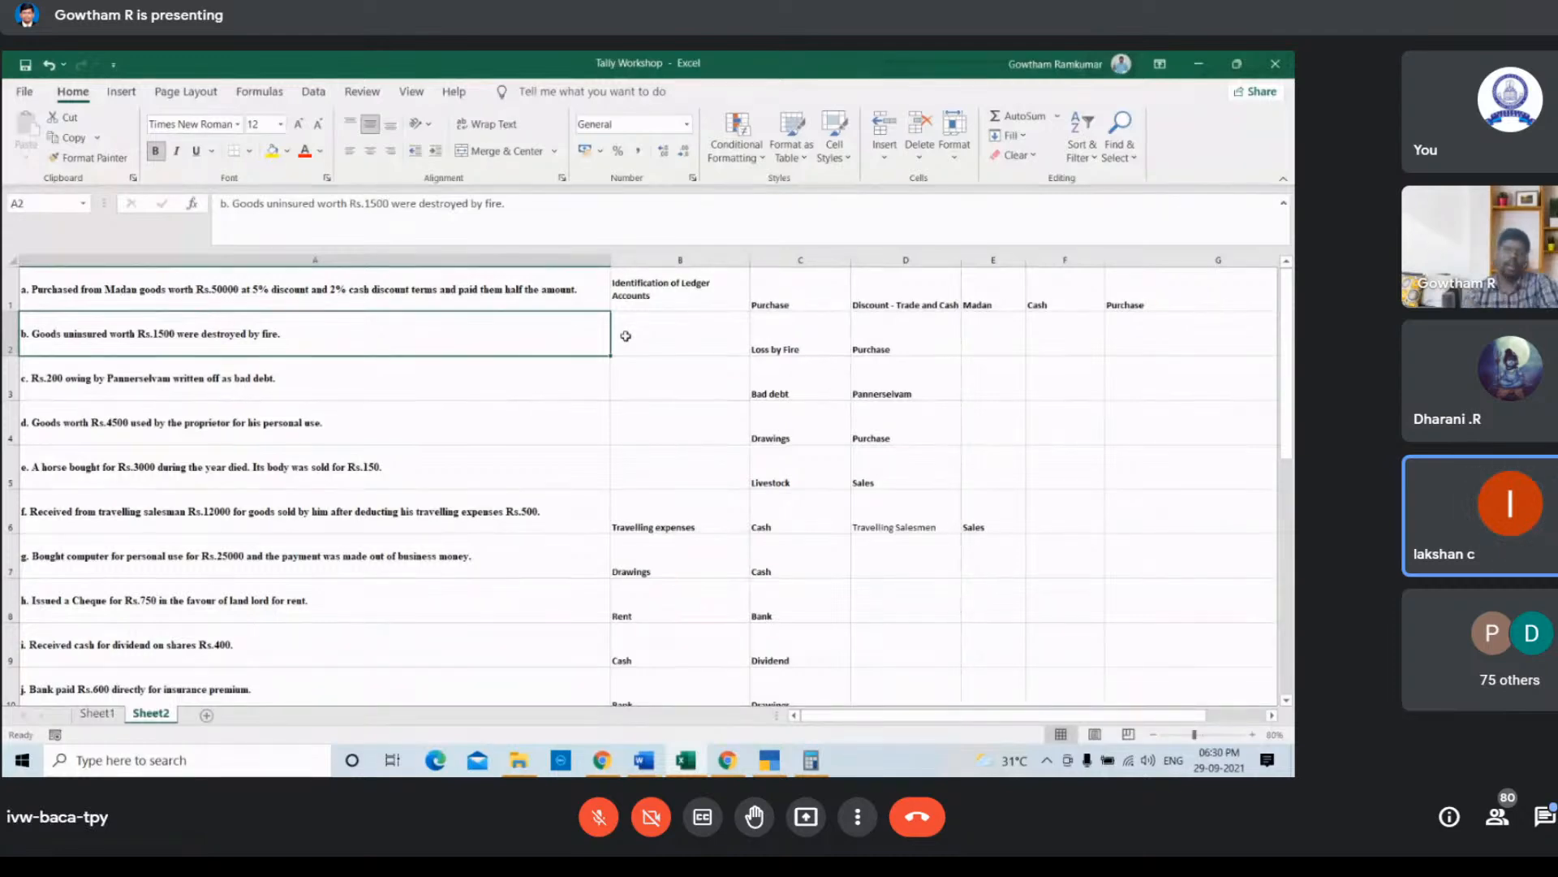
{"action": "key", "text": "Up"}
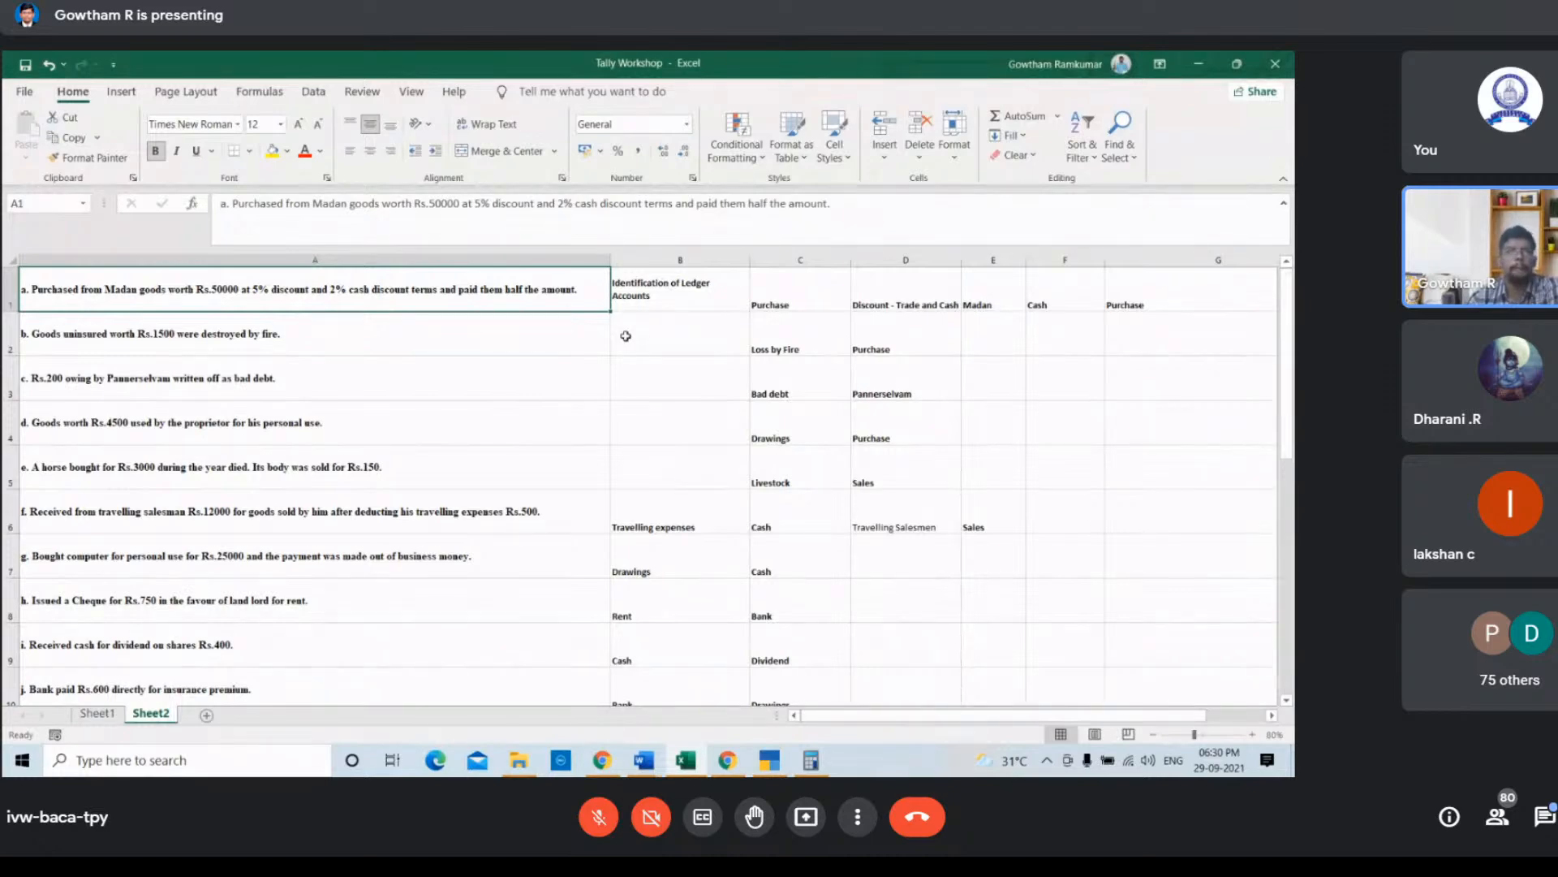
{"action": "key", "text": "Right"}
{"action": "key", "text": "Right"}
{"action": "key", "text": "Right"}
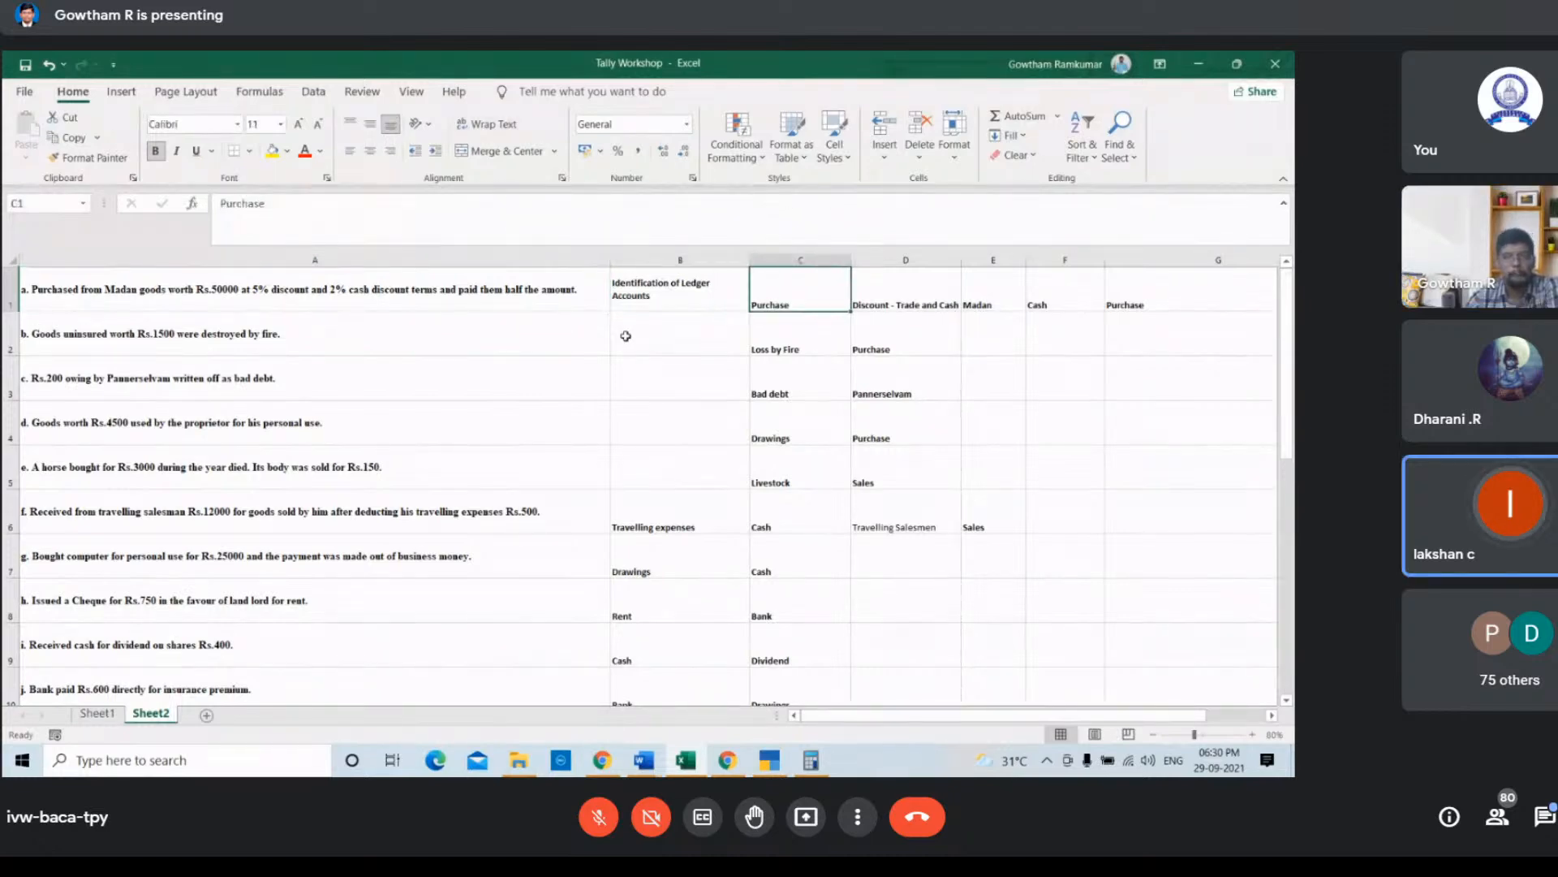
{"action": "key", "text": "Right"}
{"action": "key", "text": "Right"}
{"action": "key", "text": "Right"}
{"action": "key", "text": "Left"}
{"action": "key", "text": "Left"}
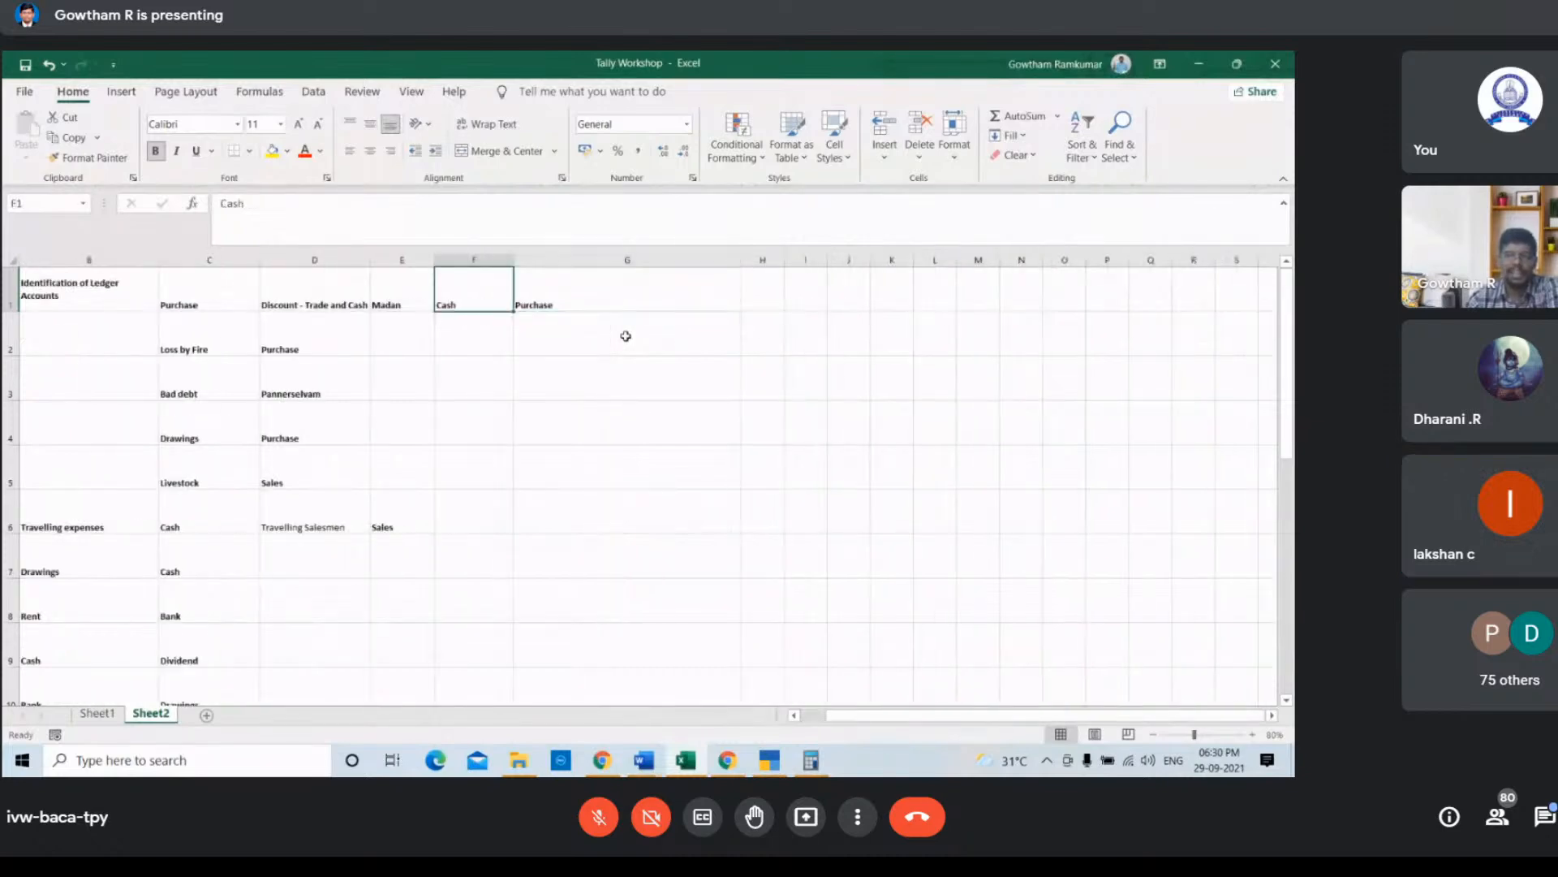
{"action": "key", "text": "Left"}
{"action": "key", "text": "Left"}
{"action": "key", "text": "Left"}
{"action": "key", "text": "Left"}
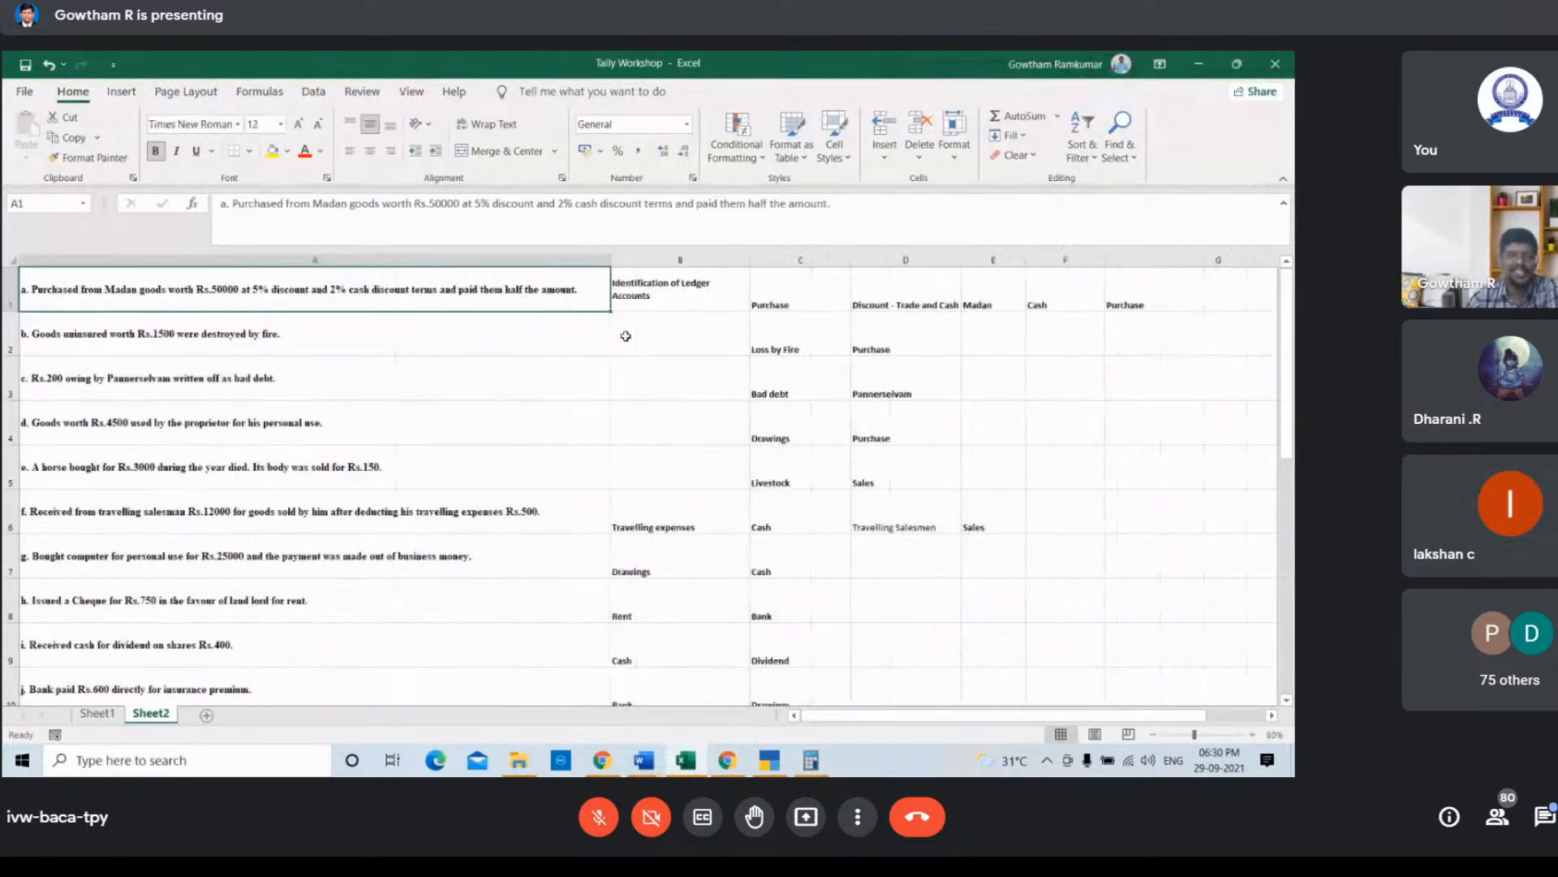
{"action": "key", "text": "Right"}
{"action": "key", "text": "Right"}
{"action": "key", "text": "Right"}
{"action": "key", "text": "Right"}
{"action": "key", "text": "Right"}
{"action": "key", "text": "Right"}
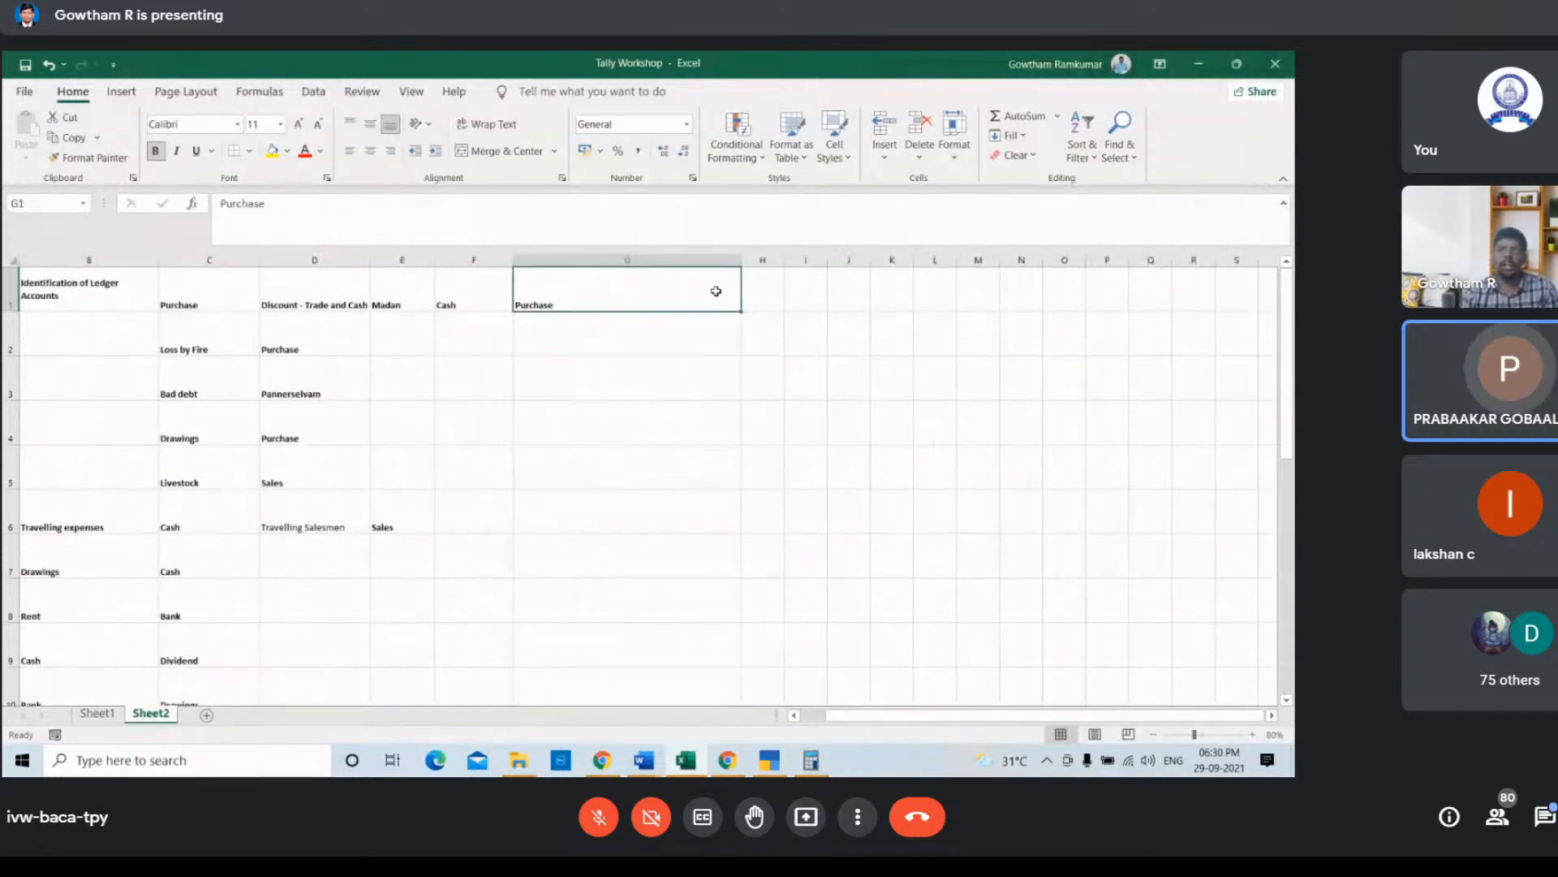
Step: Extend cell G1 into a multi-line entry: Purchase Dr, To Madan, To Cash discount, To Trade Discount
{"action": "double_click", "coordinate": [718, 295]}
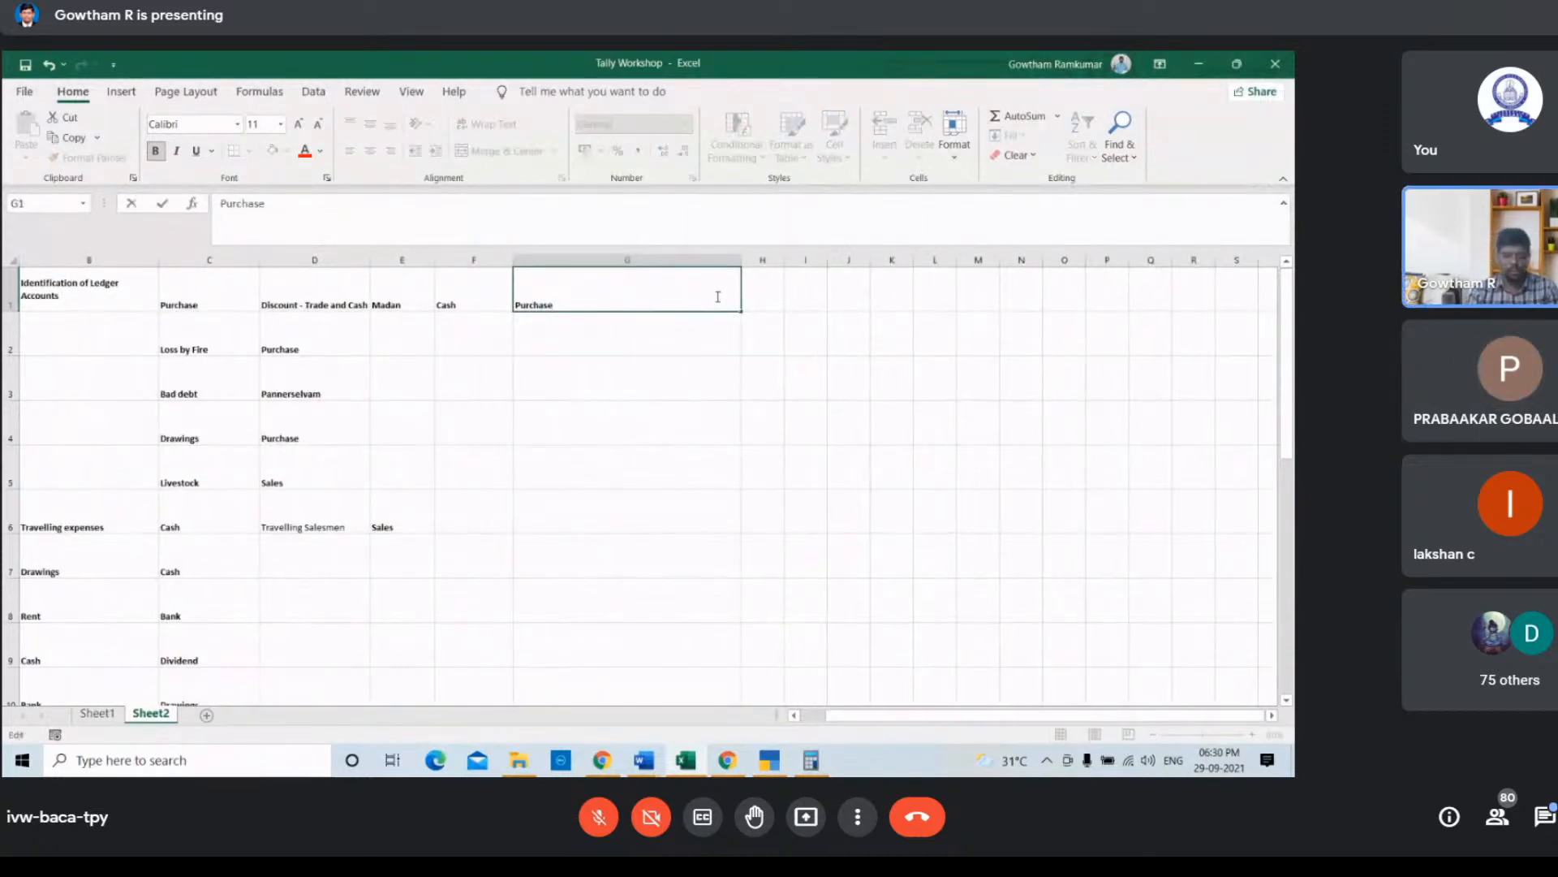
{"action": "type", "text": "Dr"}
{"action": "key", "text": "alt+Return"}
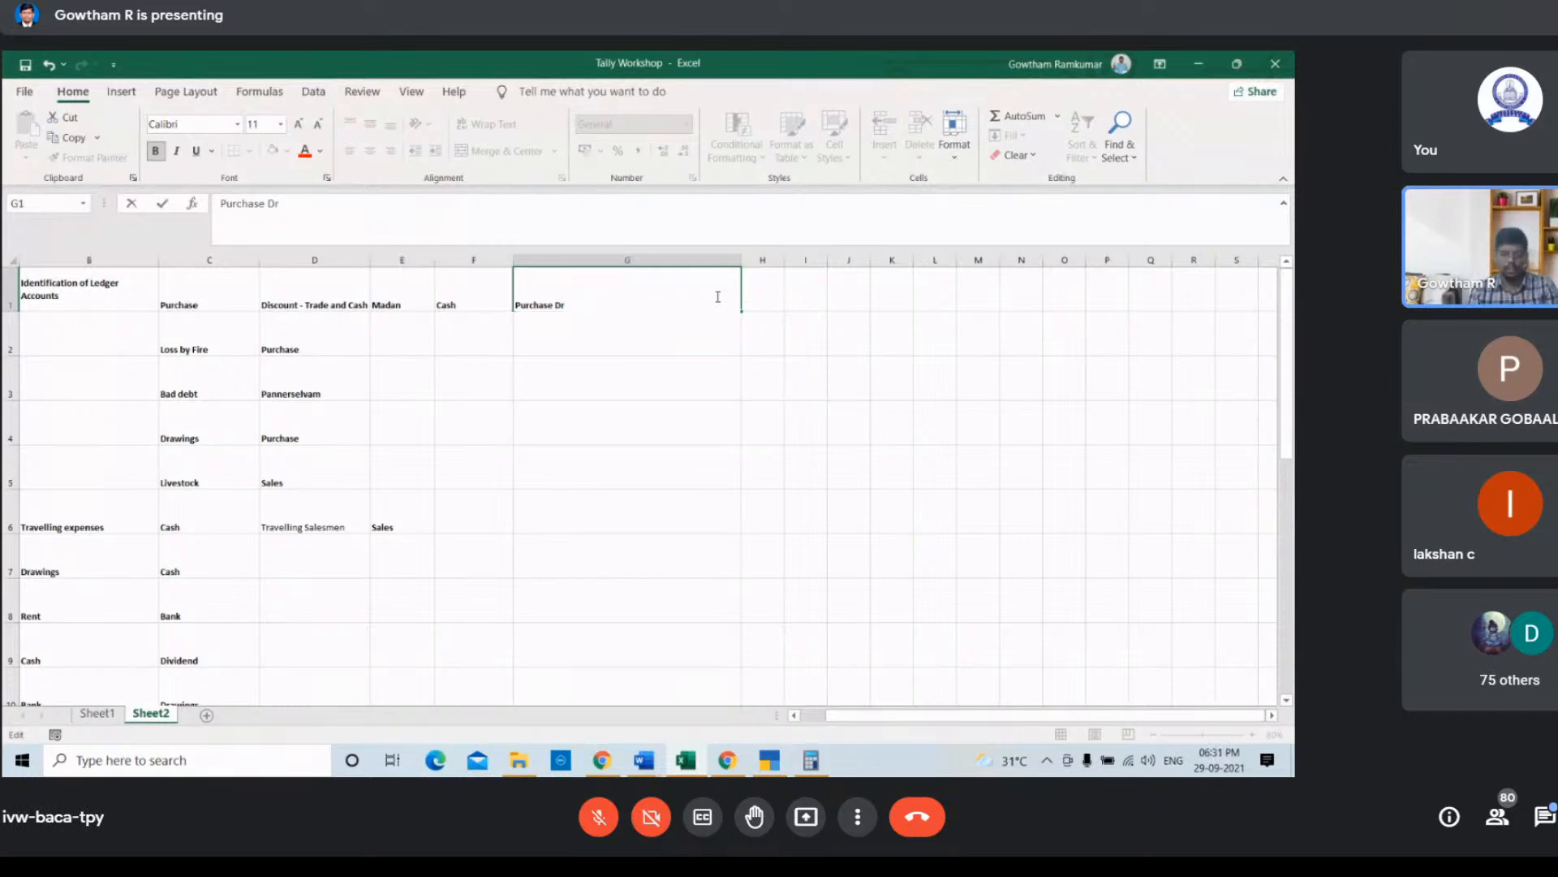
{"action": "type", "text": "TO"}
{"action": "key", "text": "BackSpace"}
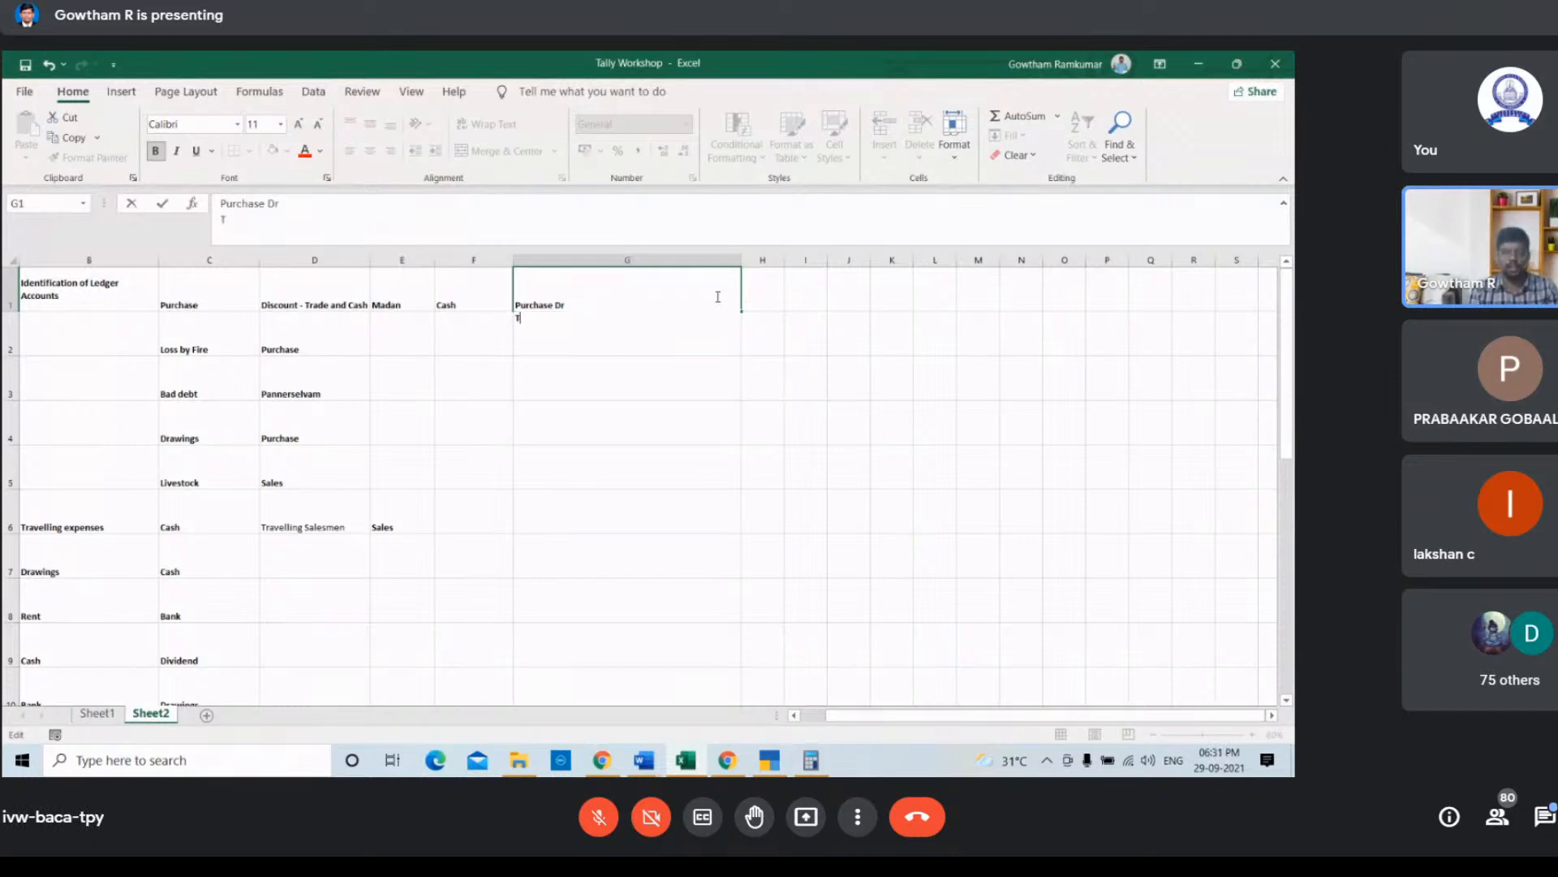
{"action": "type", "text": "O m"}
{"action": "key", "text": "BackSpace"}
{"action": "key", "text": "BackSpace"}
{"action": "key", "text": "BackSpace"}
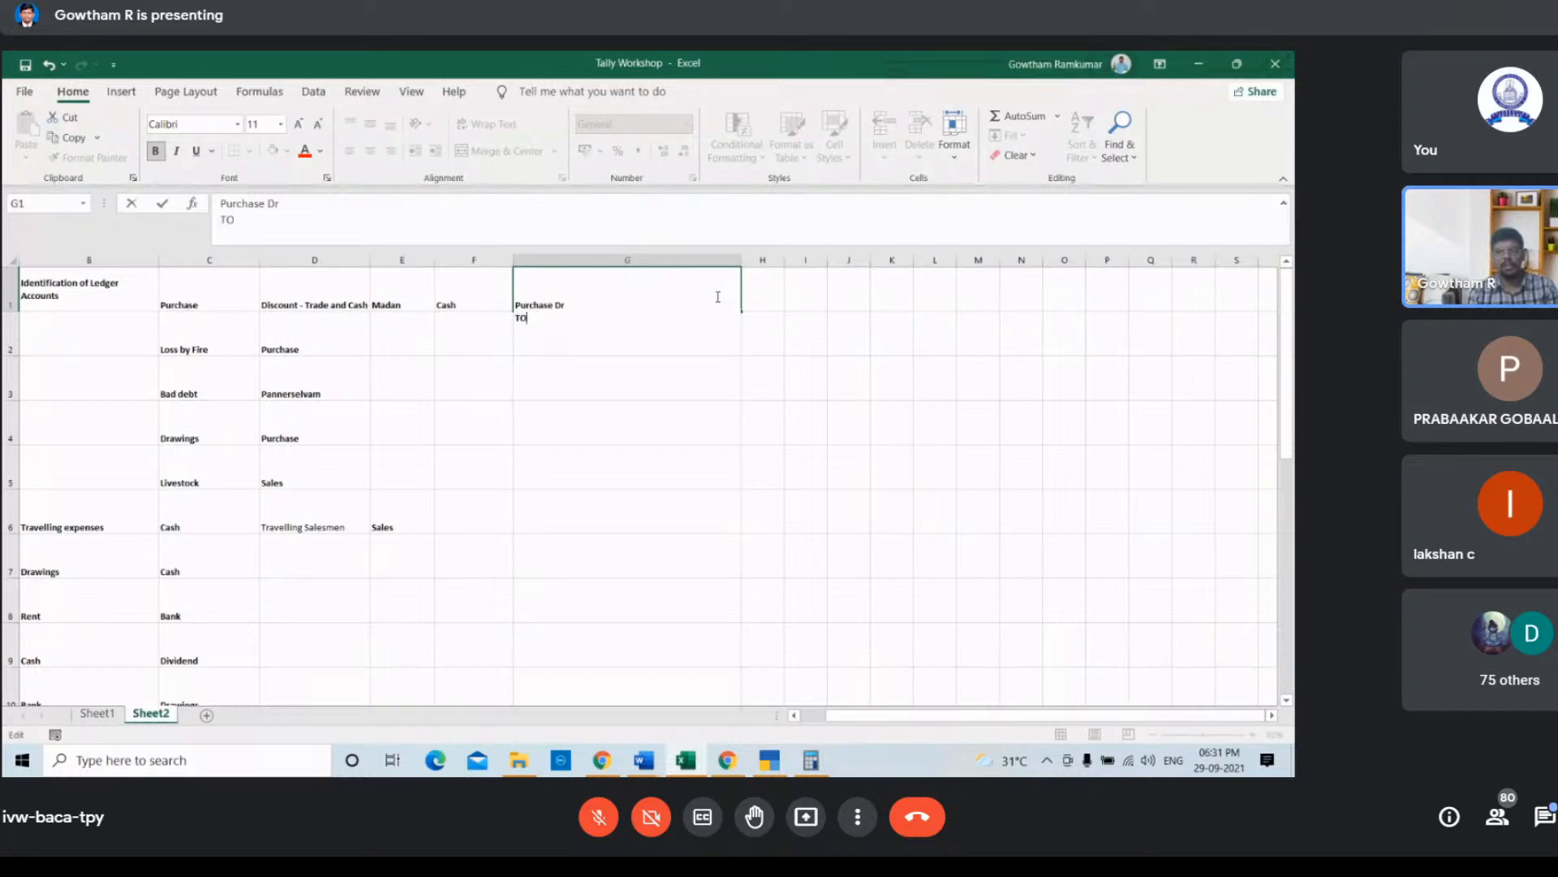
{"action": "type", "text": "o"}
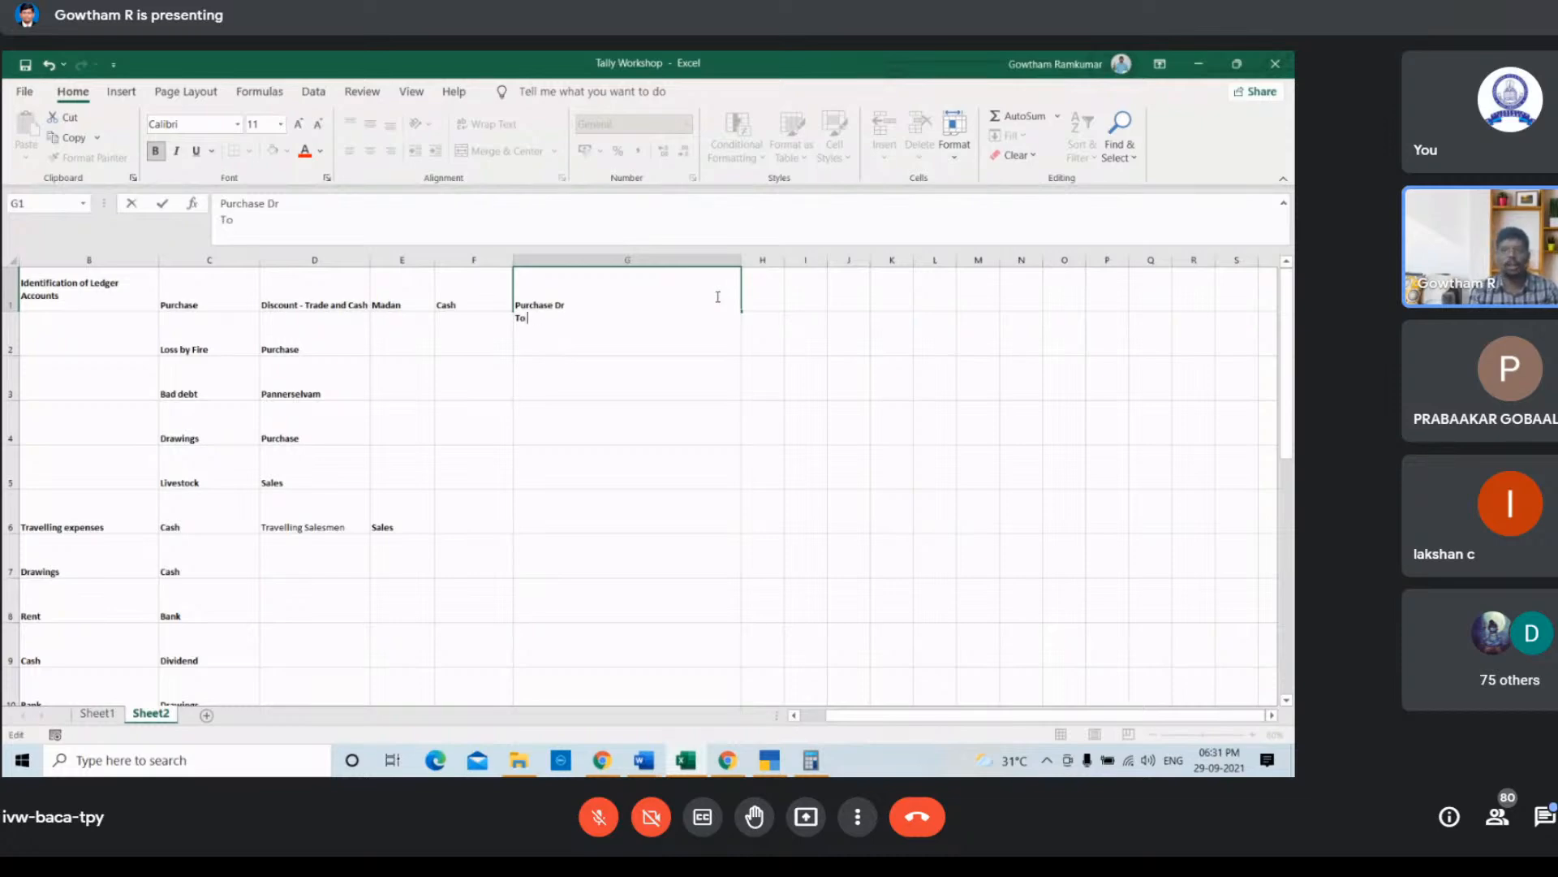
{"action": "type", "text": " Mad"}
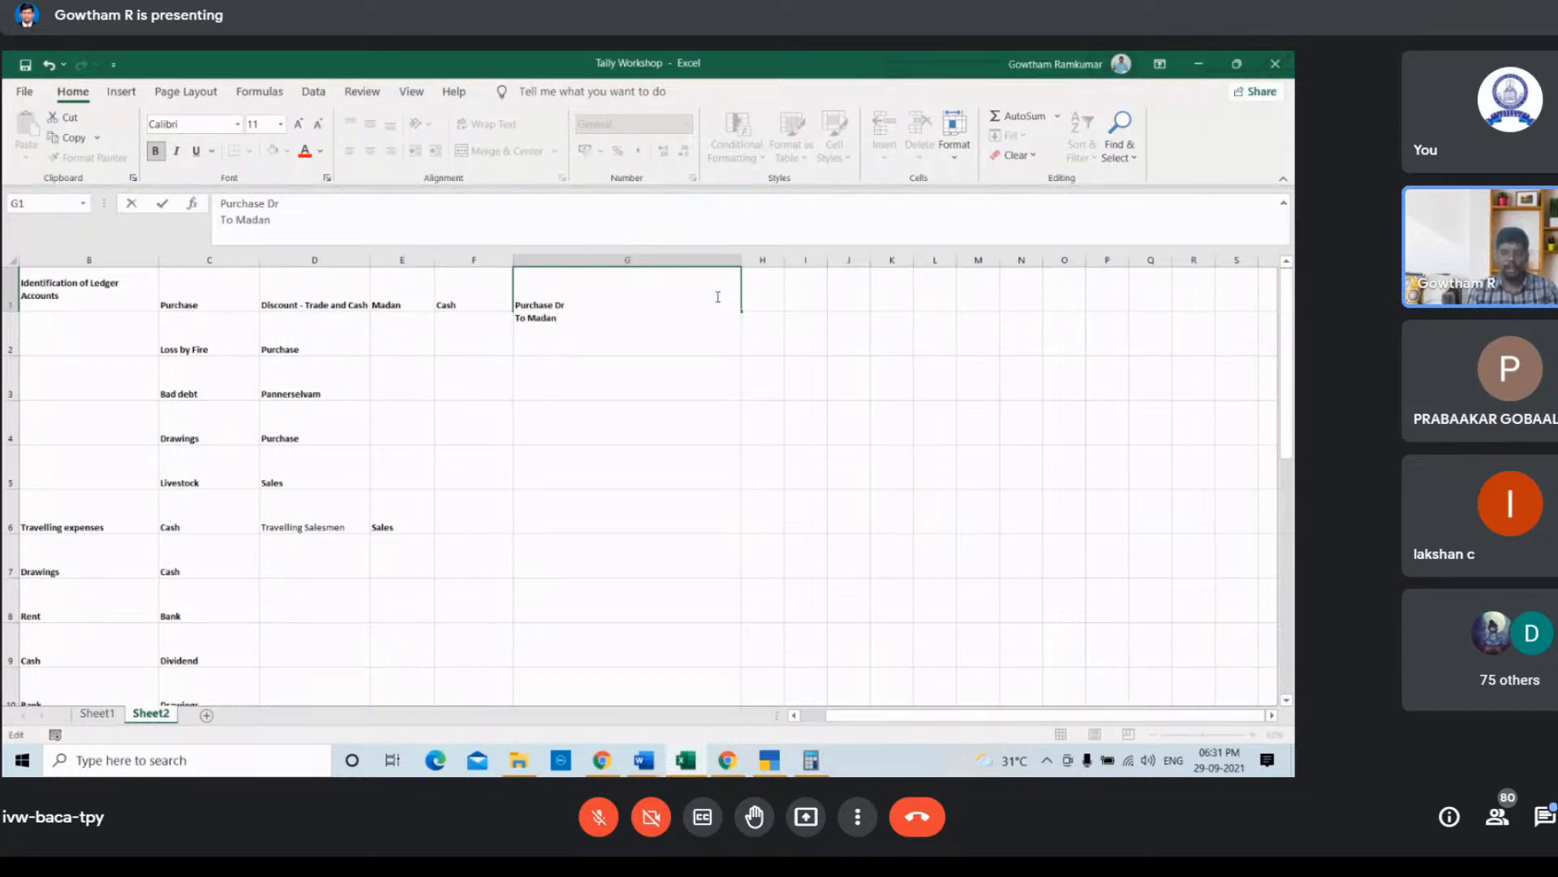
{"action": "type", "text": "an"}
{"action": "key", "text": "alt+Return"}
{"action": "type", "text": "To"}
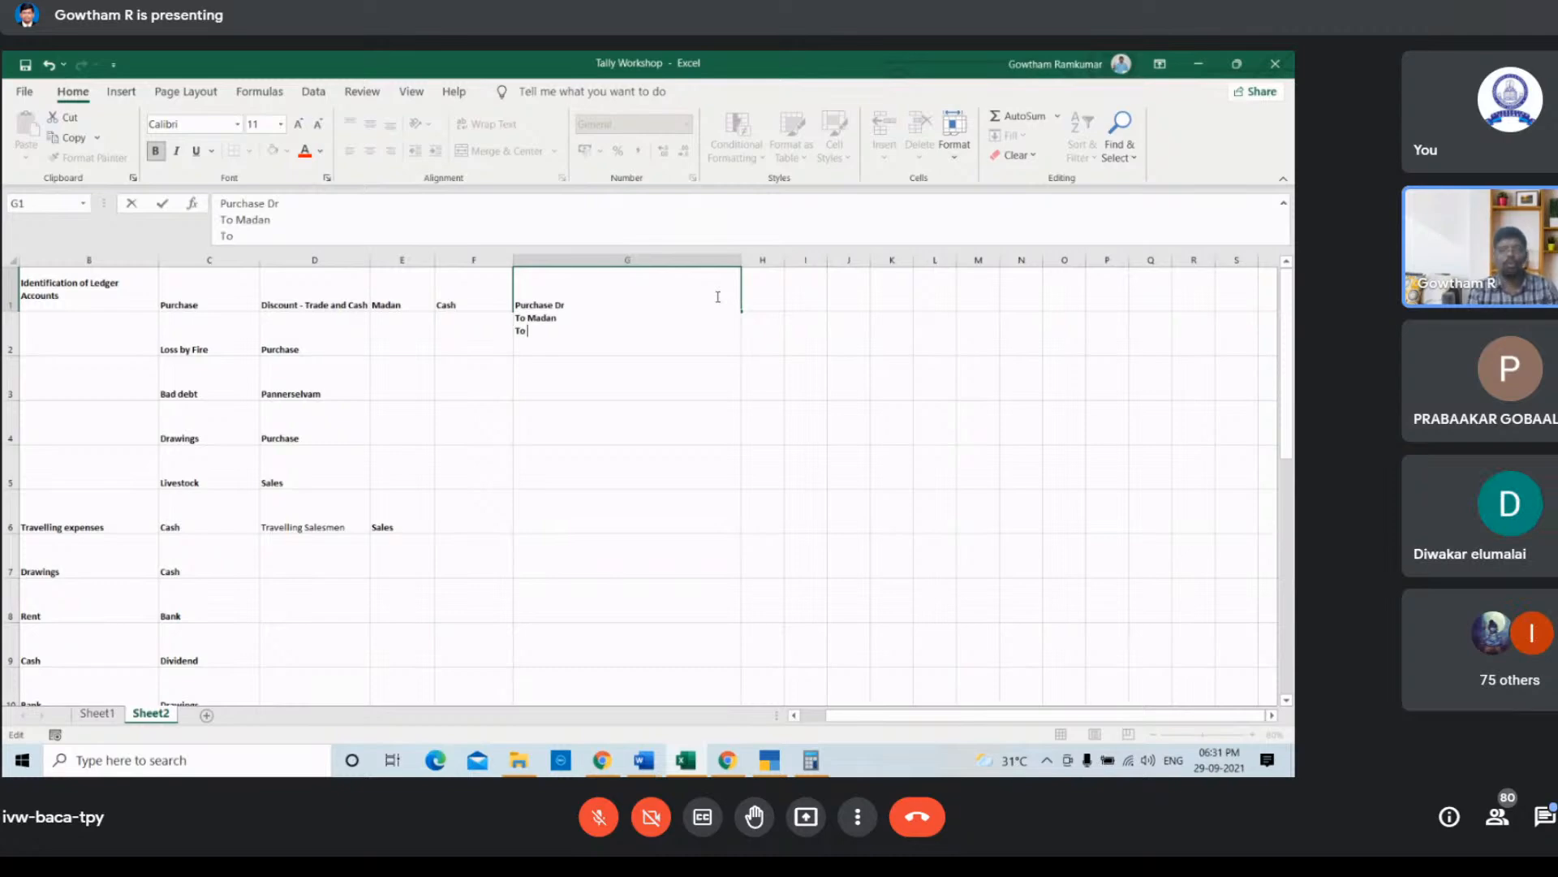
{"action": "type", "text": " Cash dis"}
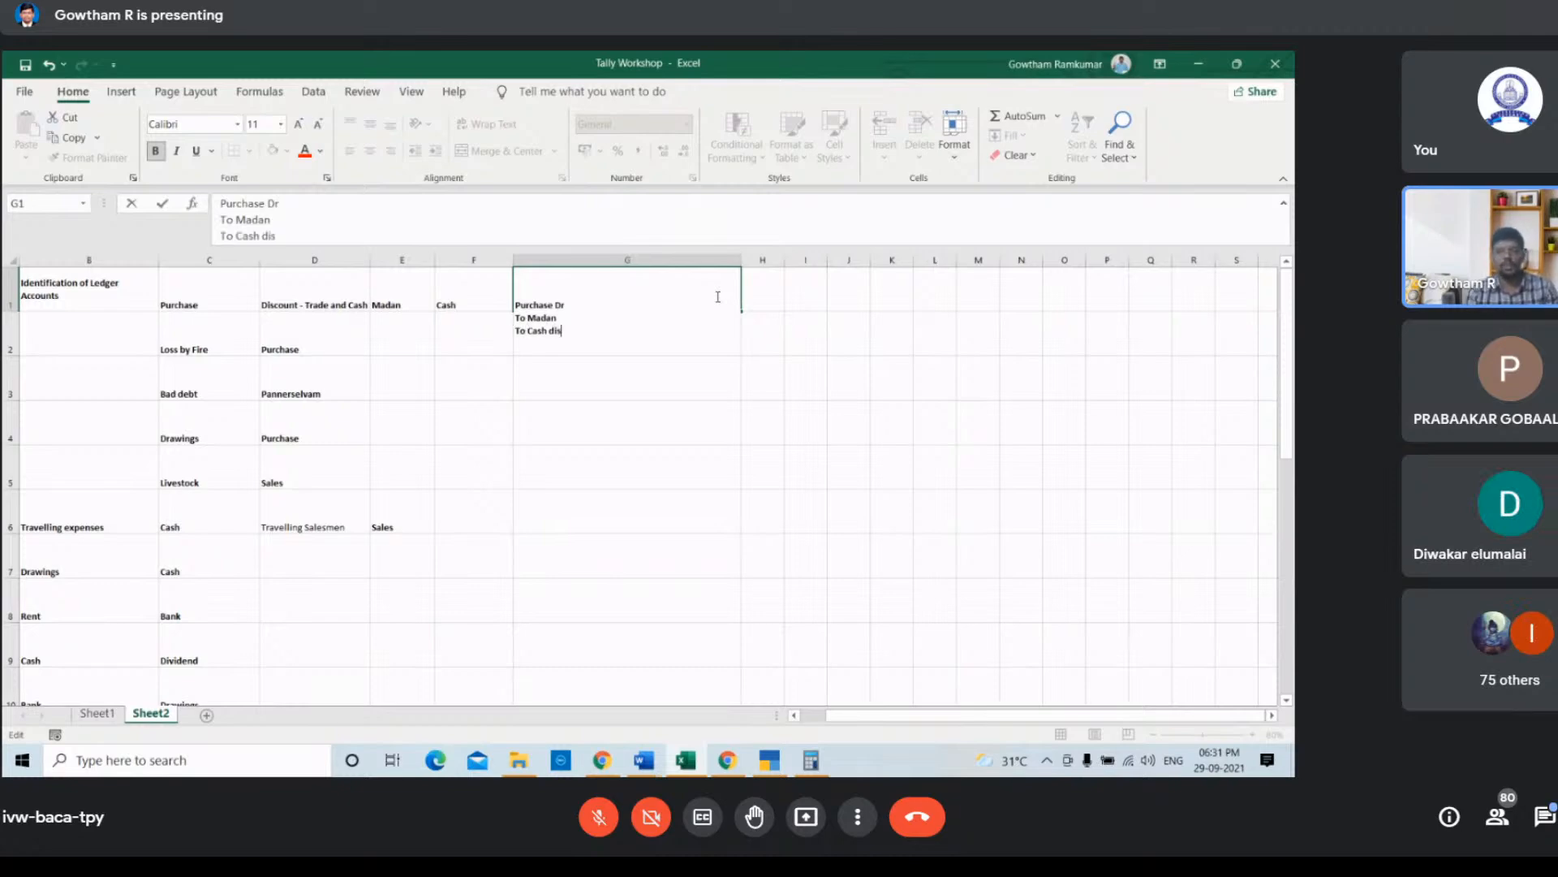
{"action": "type", "text": "count"}
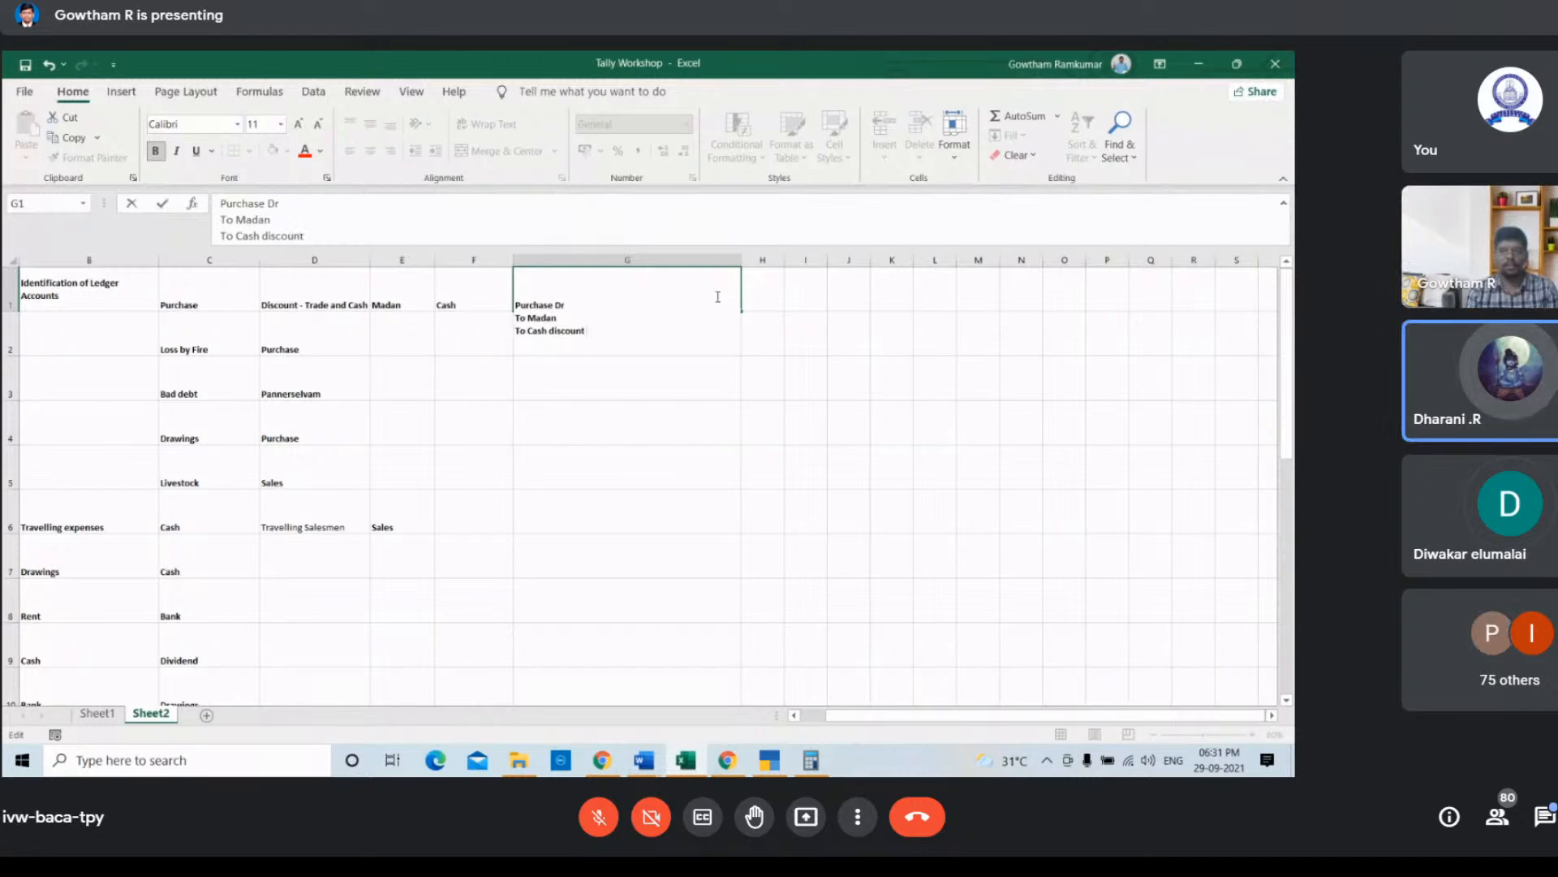
{"action": "key", "text": "alt+Return"}
{"action": "type", "text": "To"}
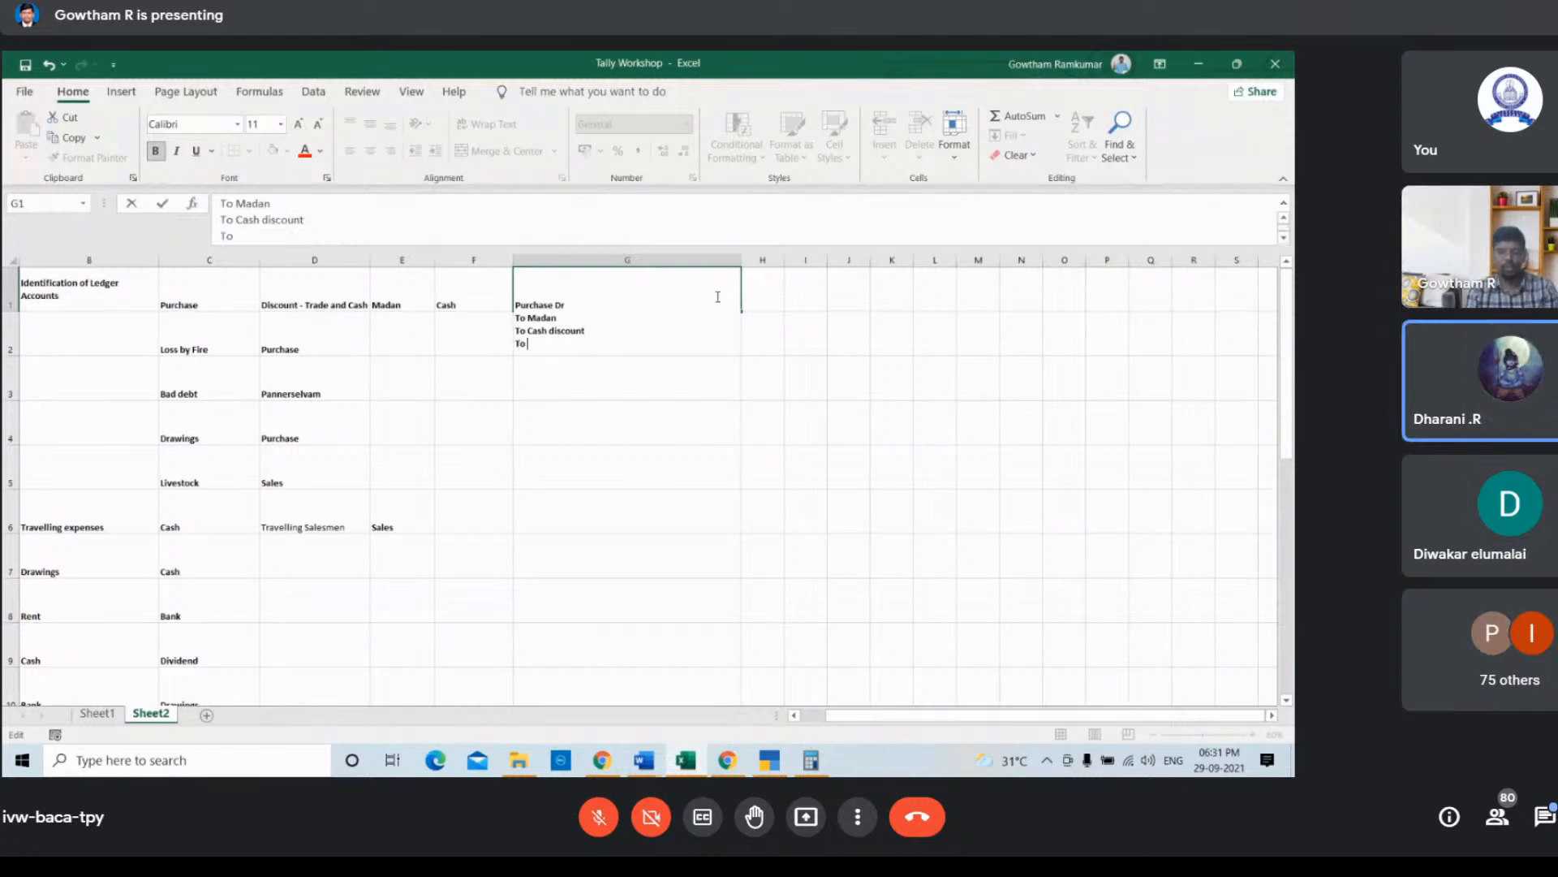
{"action": "type", "text": " Trade"}
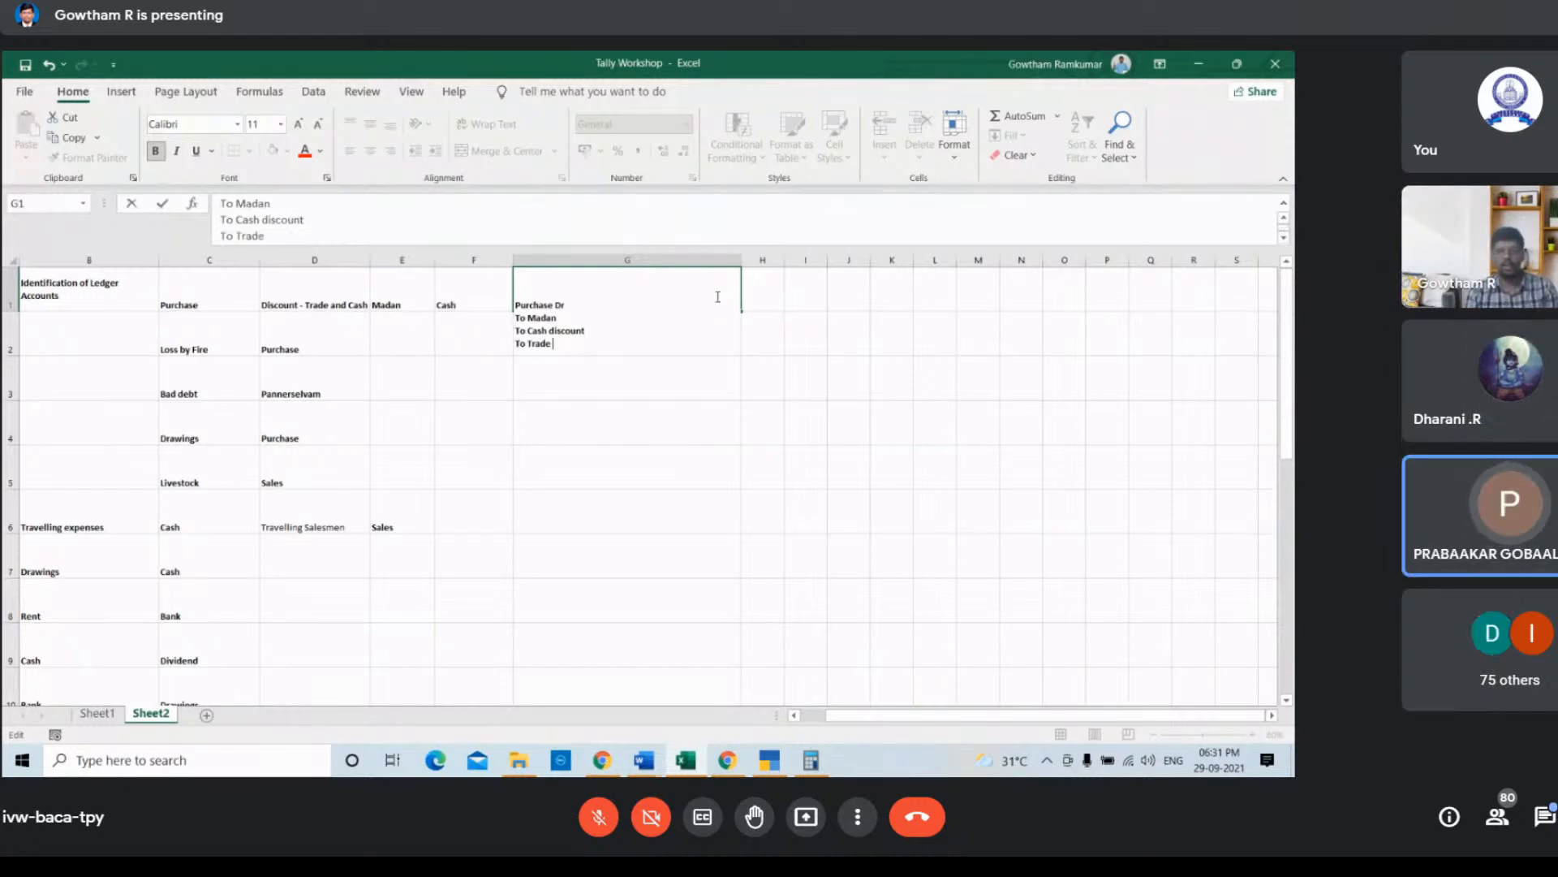
{"action": "type", "text": " Discount"}
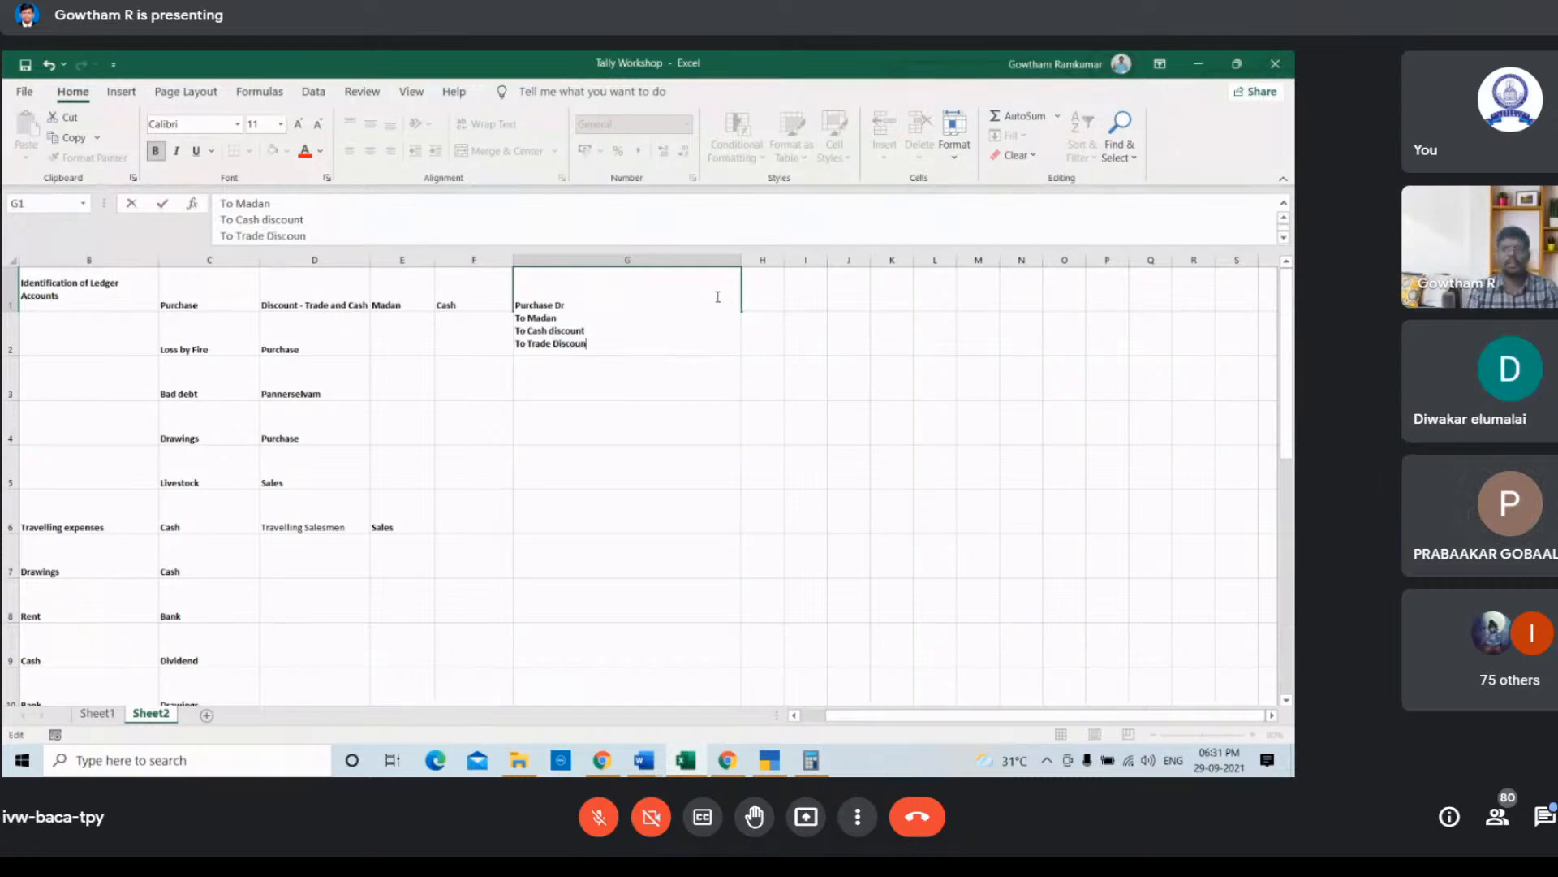
{"action": "left_click", "coordinate": [642, 396]}
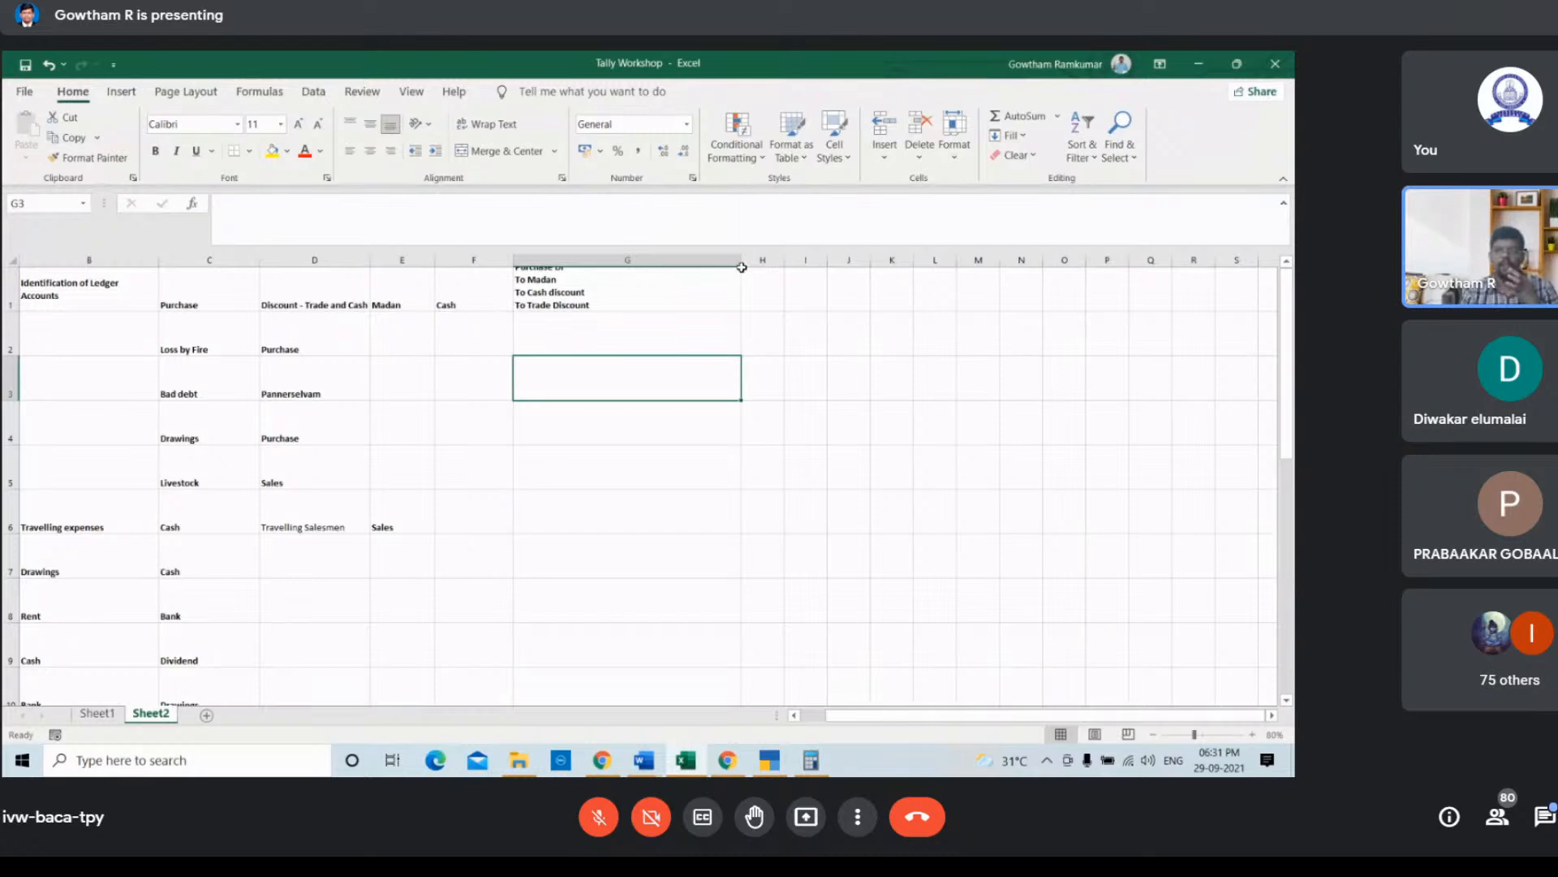
Step: Widen column G and increase the height of row 1 to show the whole entry
{"action": "left_click_drag", "start_coordinate": [741, 261], "coordinate": [768, 260]}
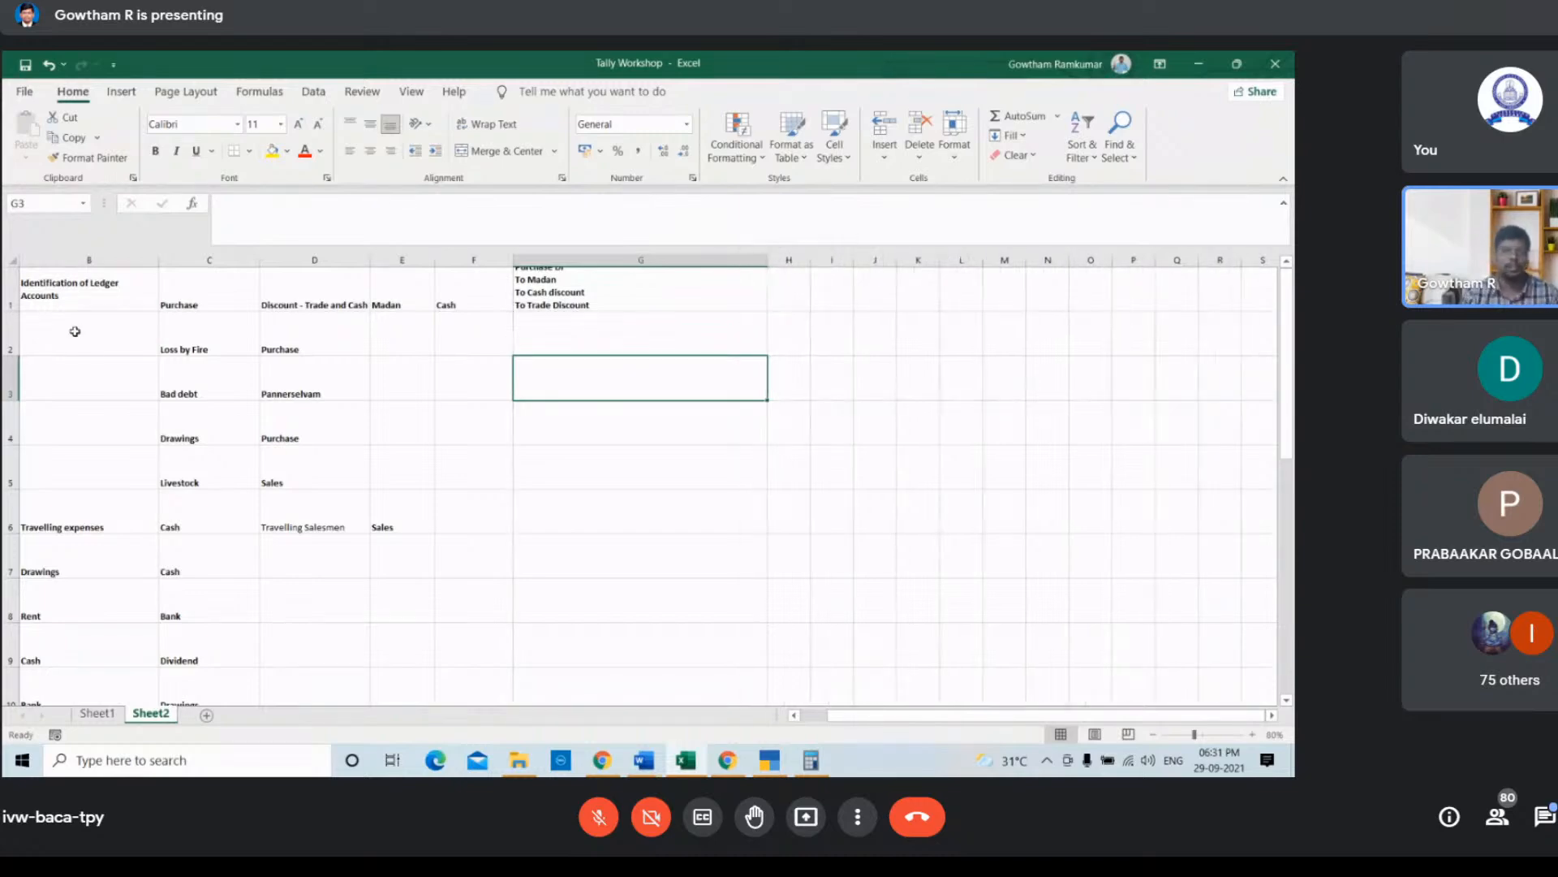
{"action": "left_click_drag", "start_coordinate": [10, 312], "coordinate": [10, 347]}
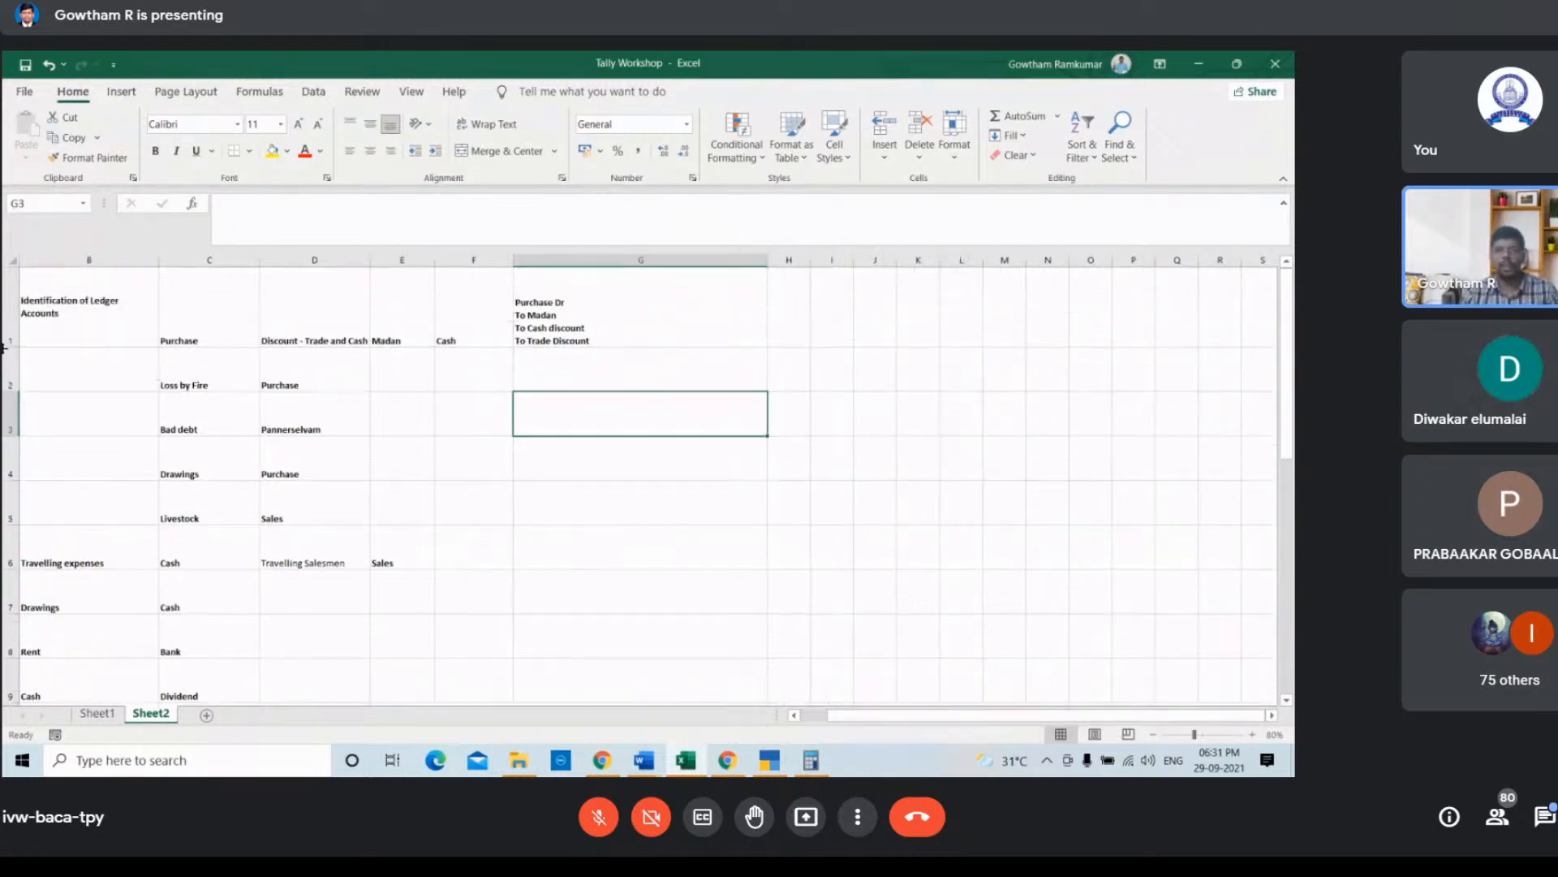
Step: Add a final line "To Cash" to the journal entry in cell G1
{"action": "double_click", "coordinate": [617, 341]}
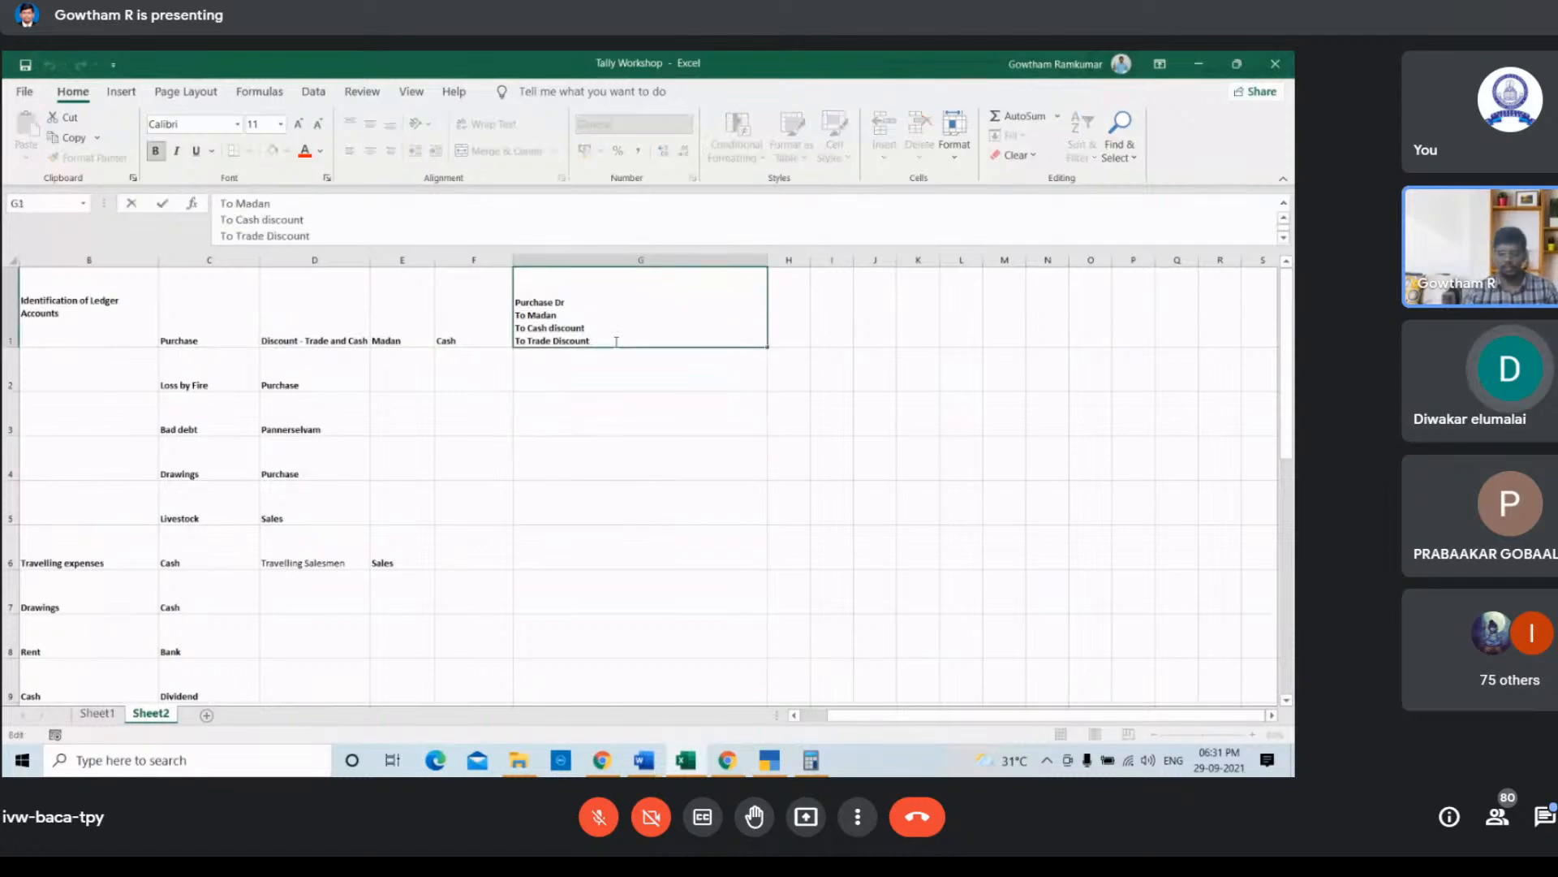
{"action": "key", "text": "alt+Return"}
{"action": "type", "text": "To"}
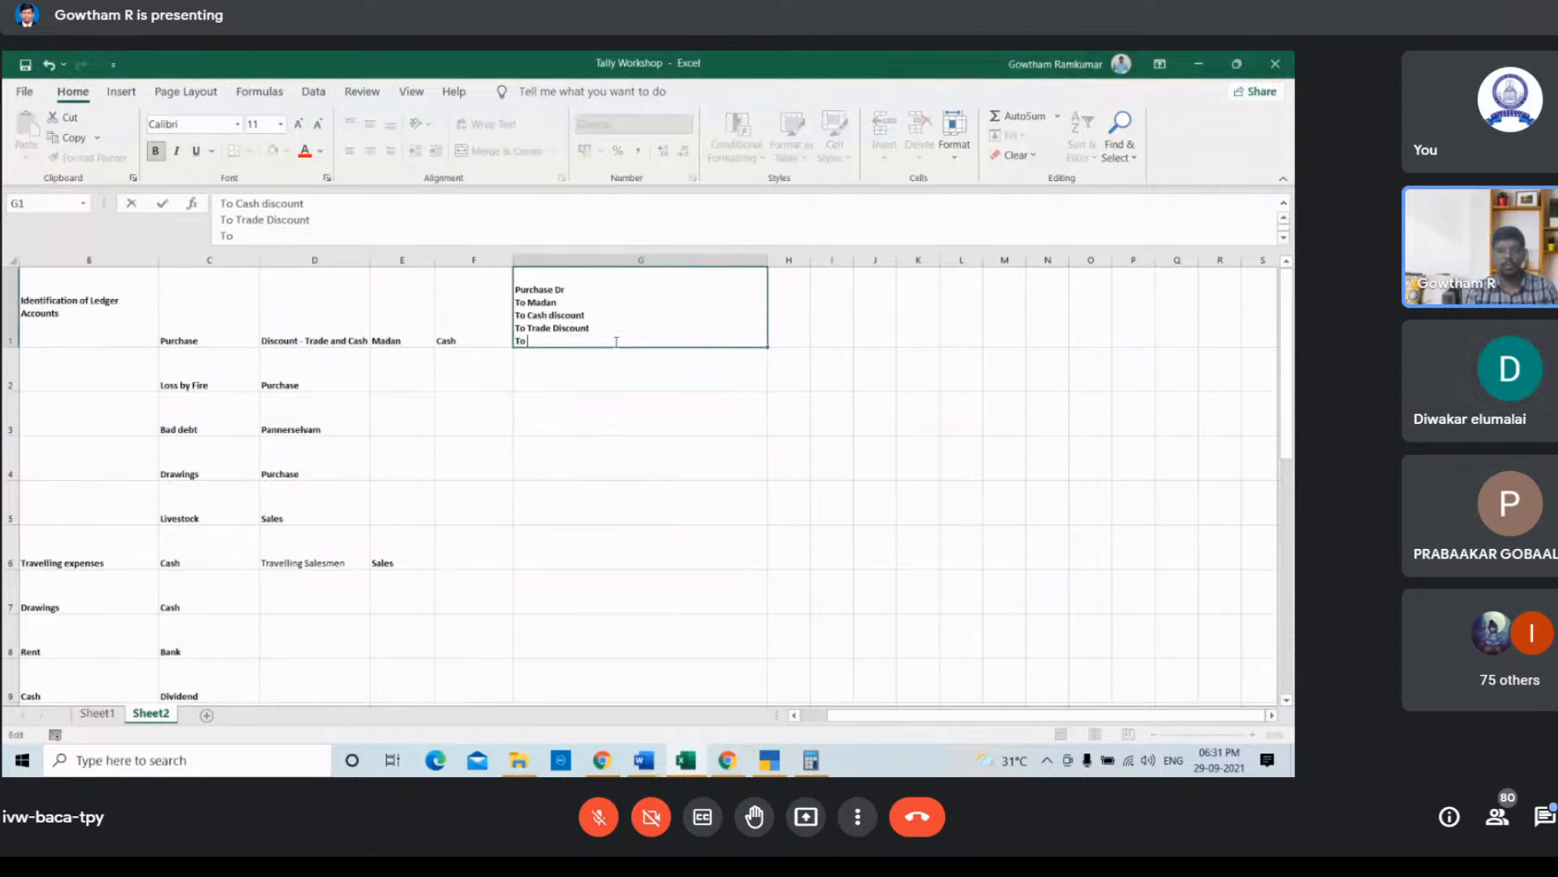
{"action": "type", "text": " Cash"}
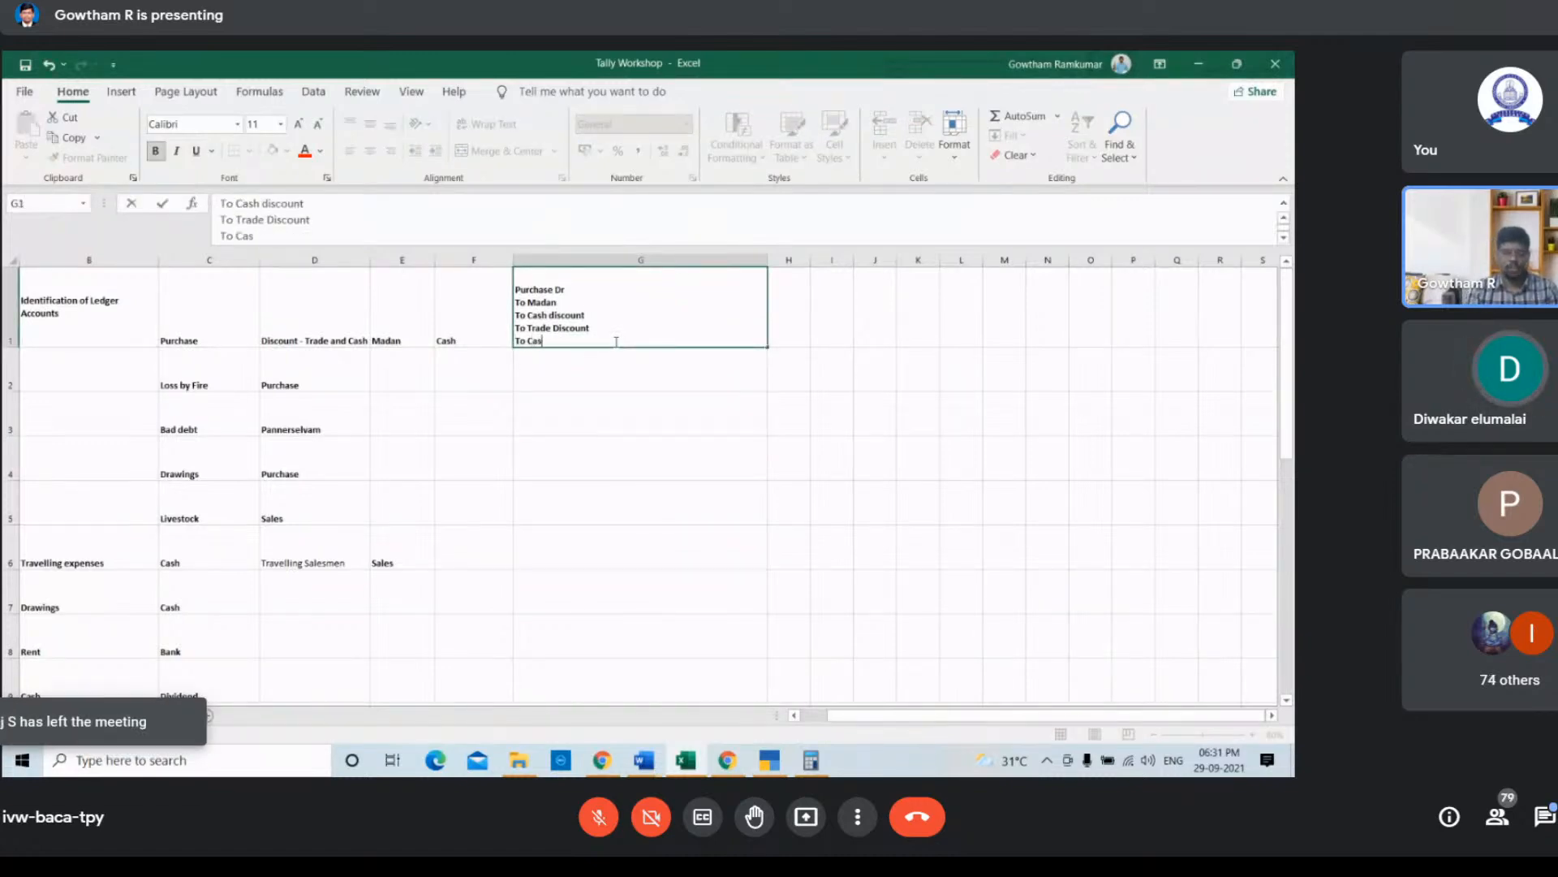
{"action": "left_click", "coordinate": [782, 283]}
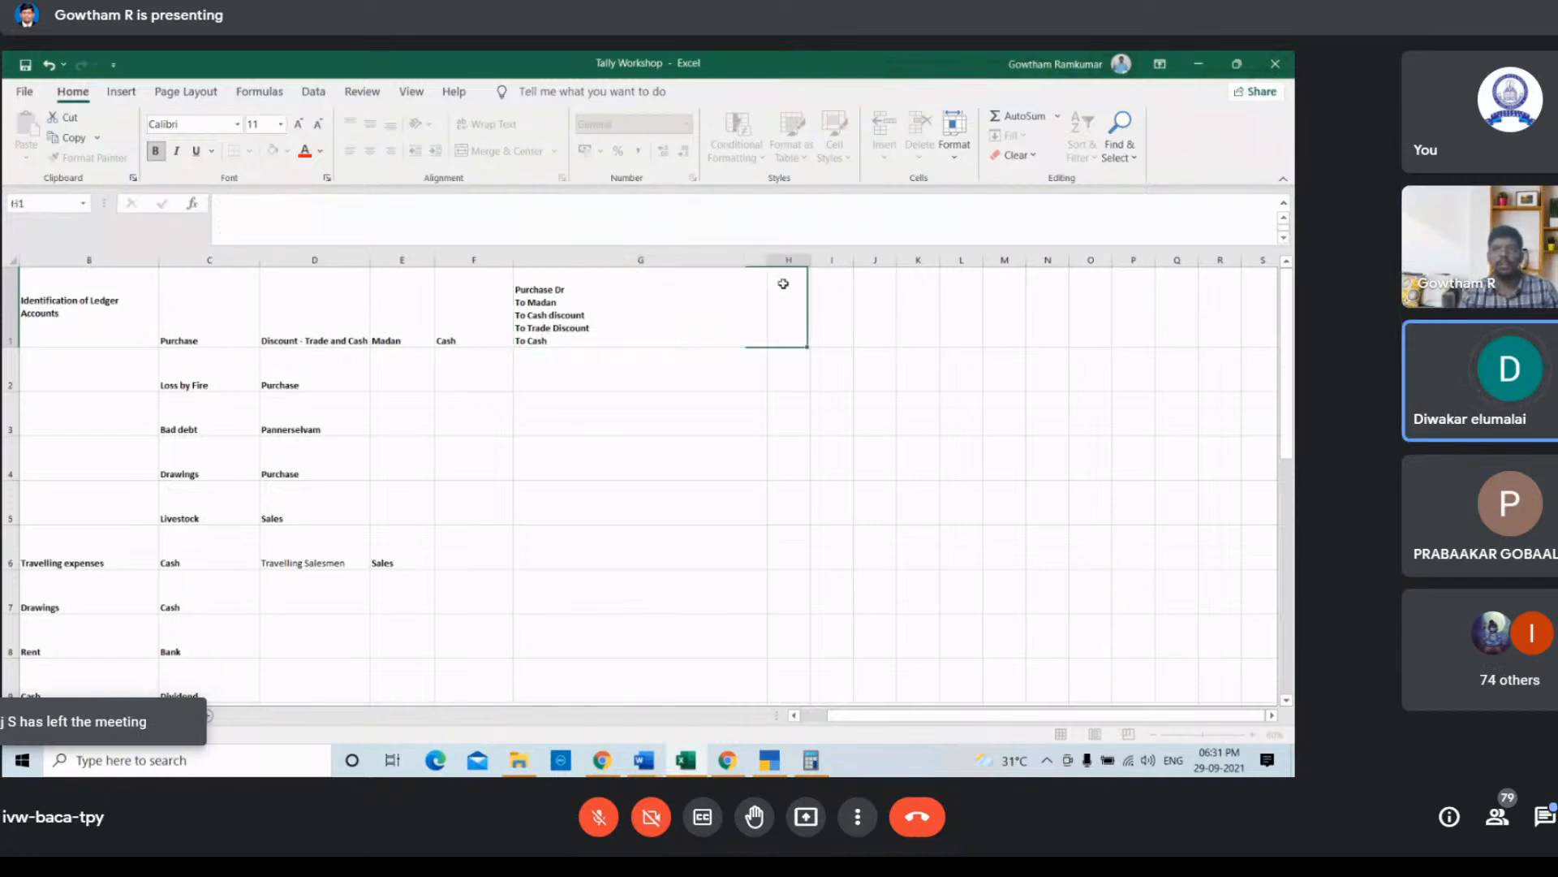
Step: Enter the amounts 50000 in H2, 1000 in I4 and 2500 in I5 beside the transactions
{"action": "left_click", "coordinate": [797, 380]}
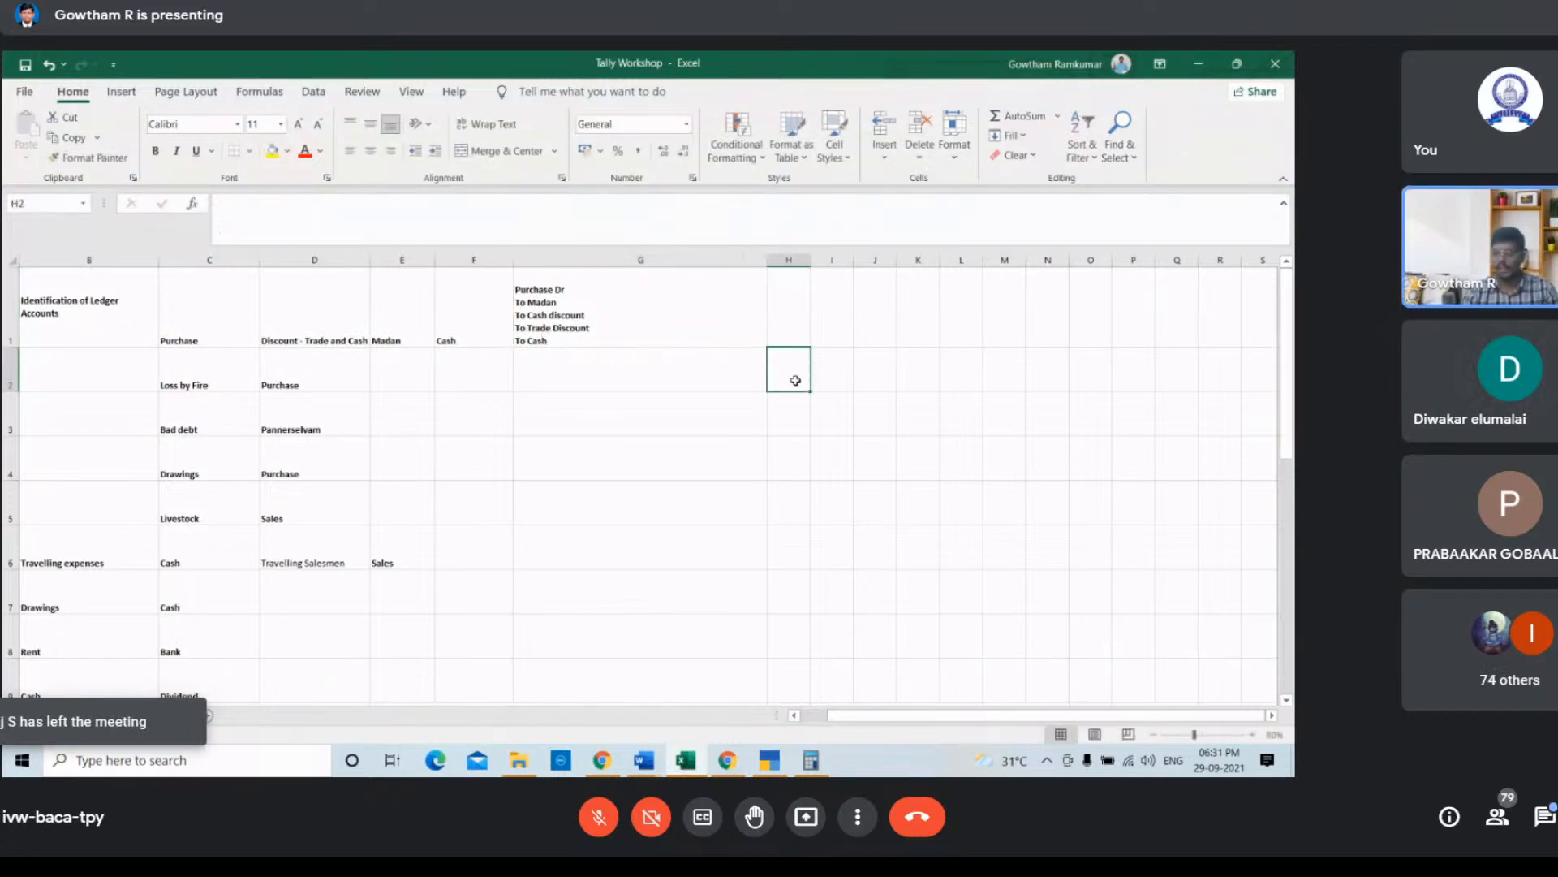
{"action": "type", "text": "50000"}
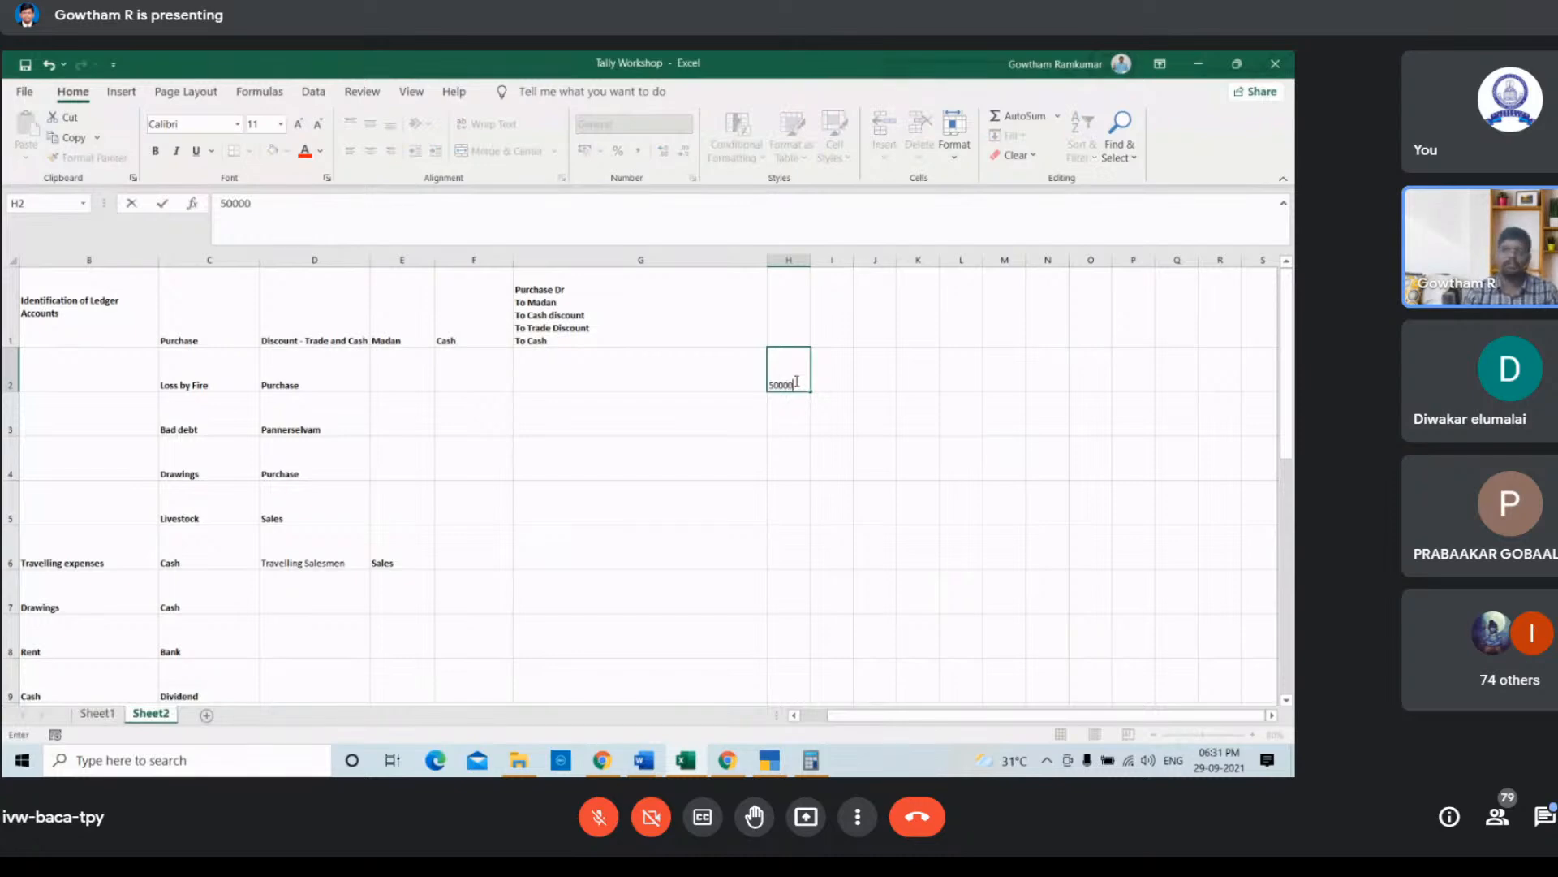
{"action": "key", "text": "Tab"}
{"action": "key", "text": "Down"}
{"action": "key", "text": "Down"}
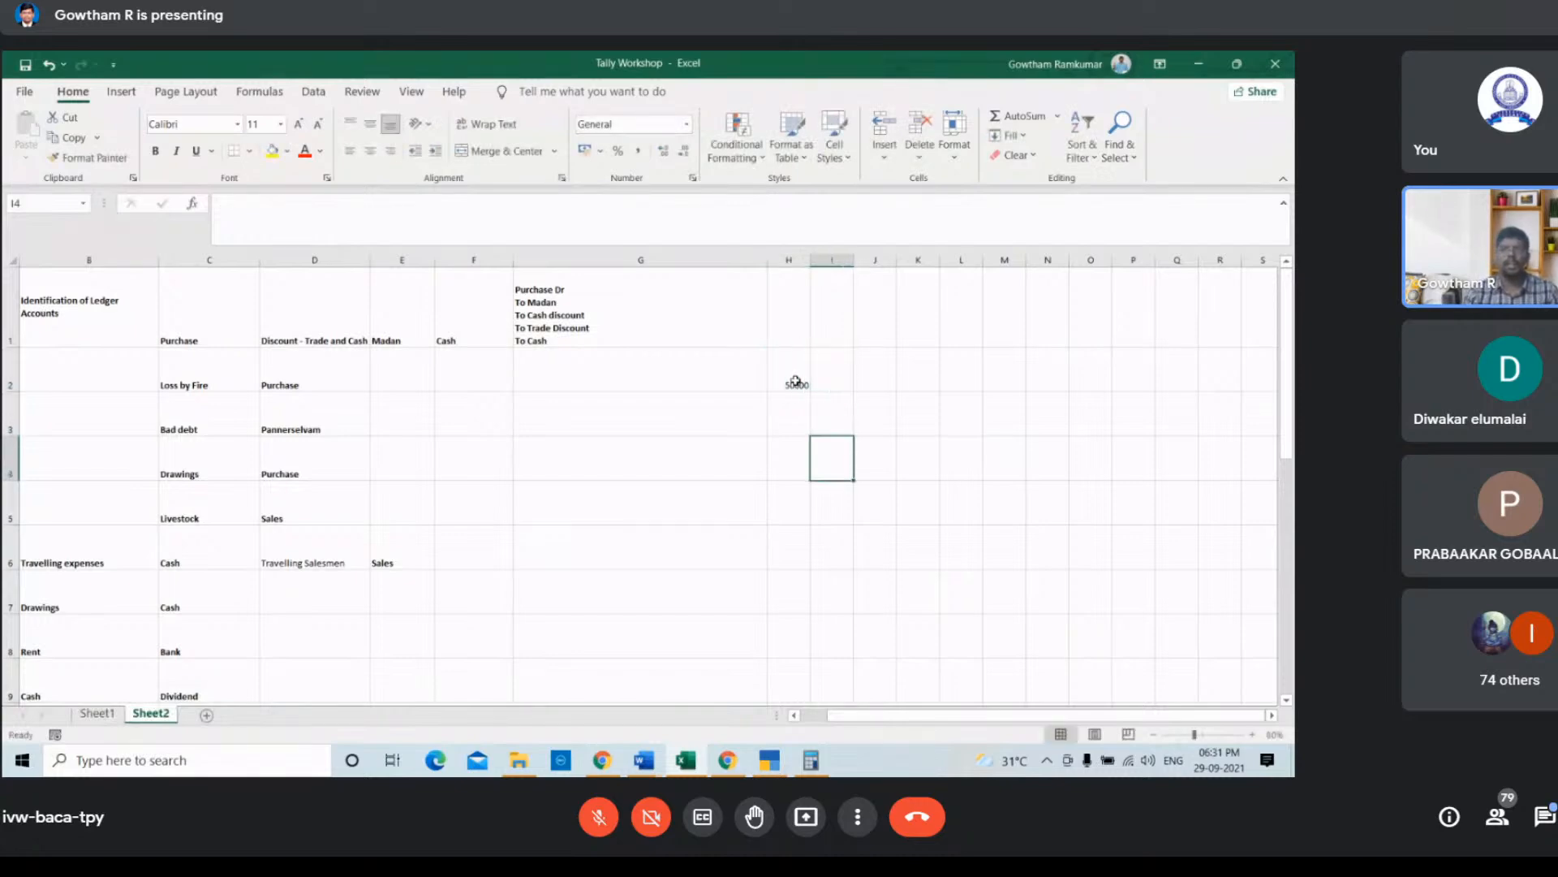
{"action": "type", "text": "1000"}
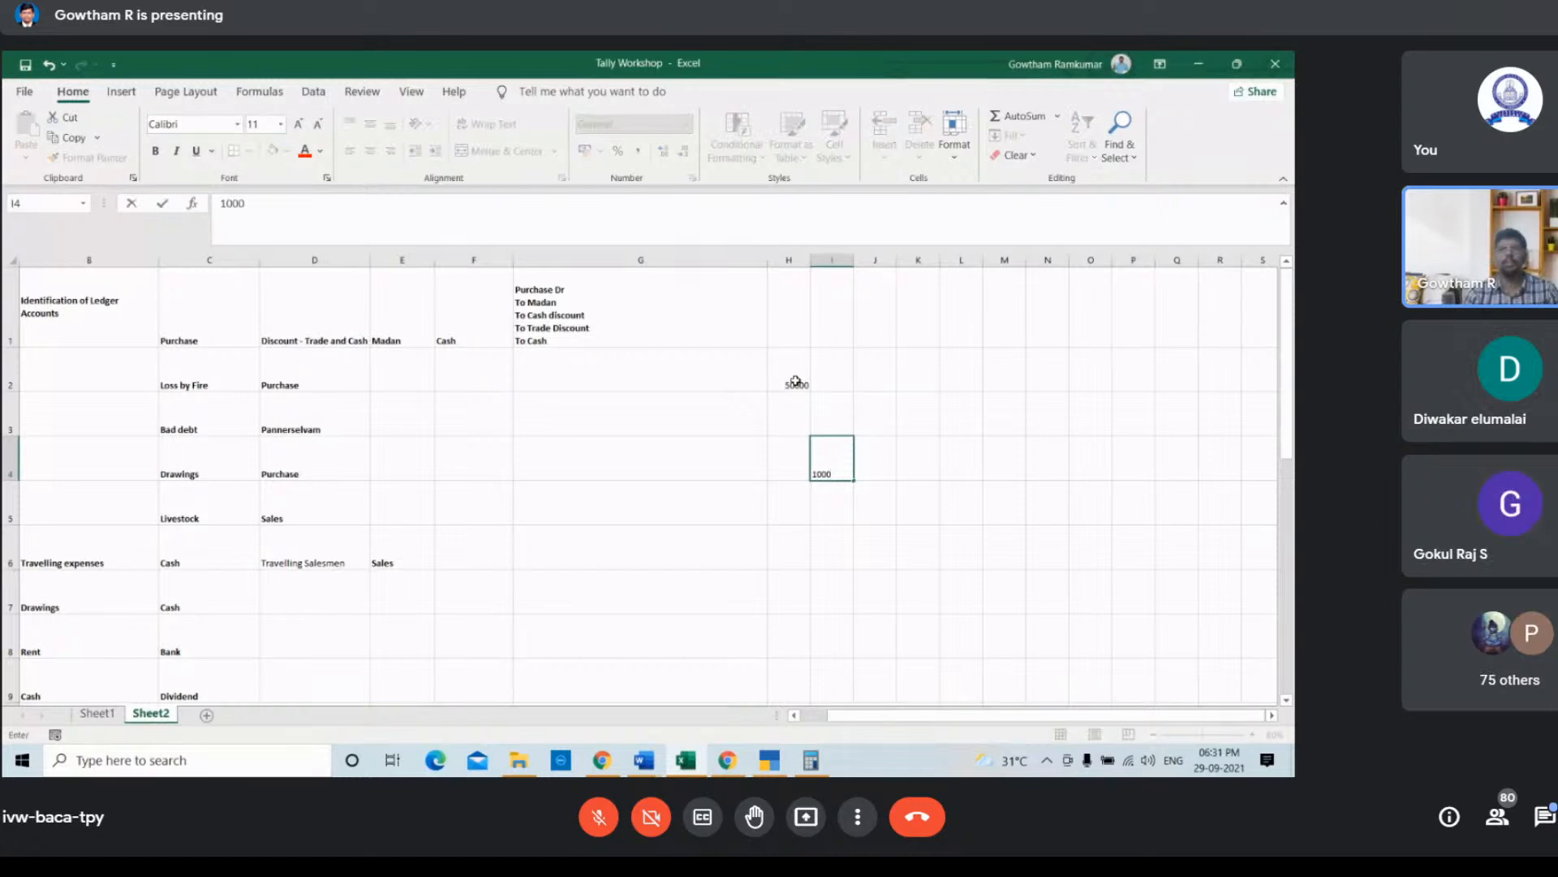
{"action": "key", "text": "Return"}
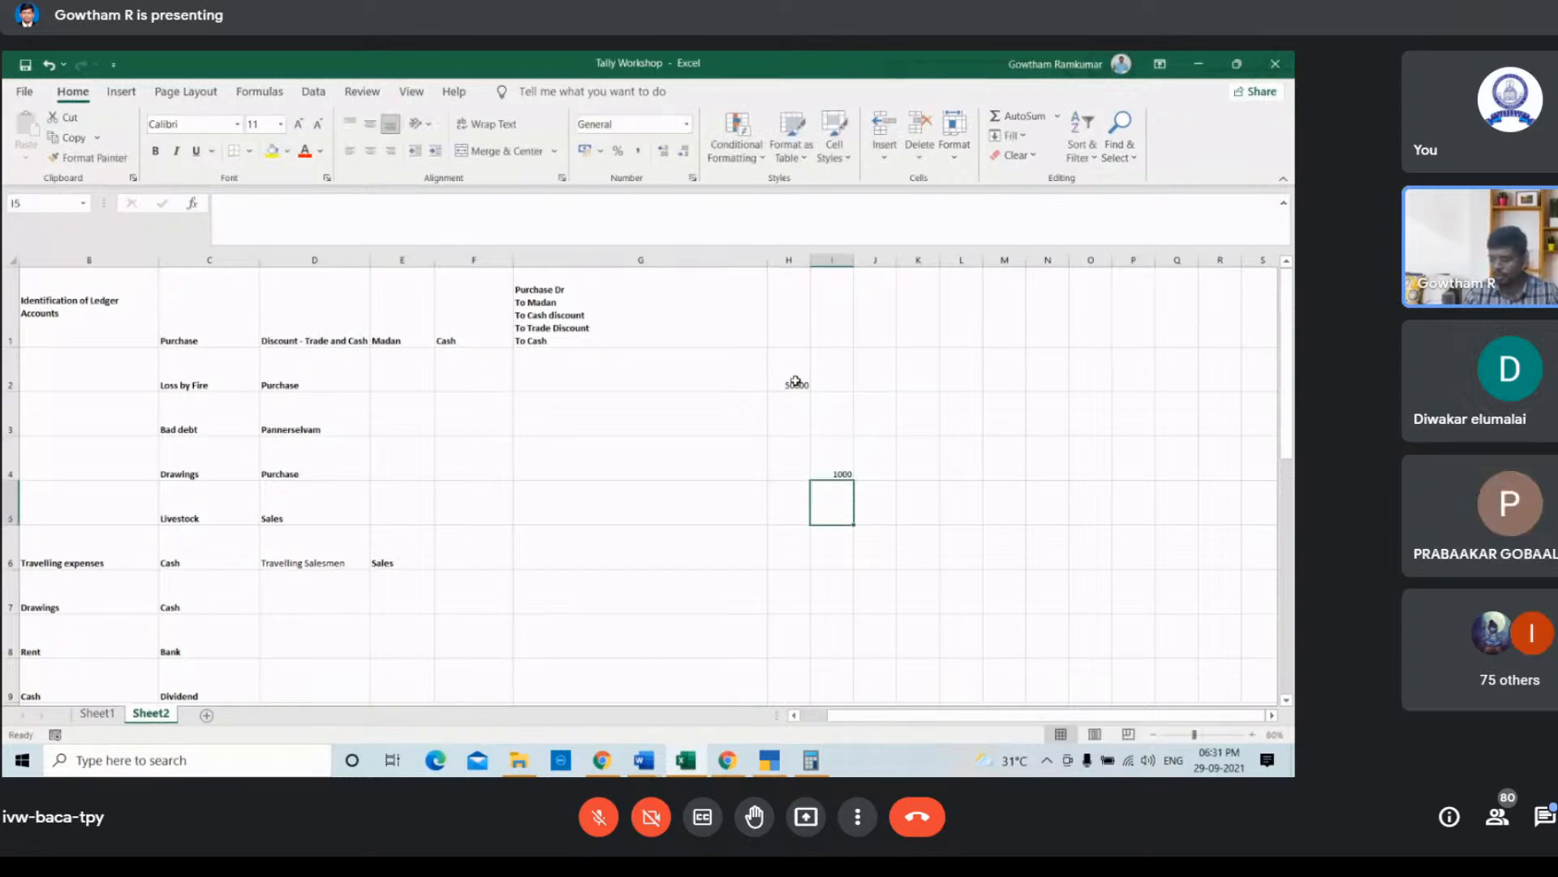
{"action": "type", "text": "2500"}
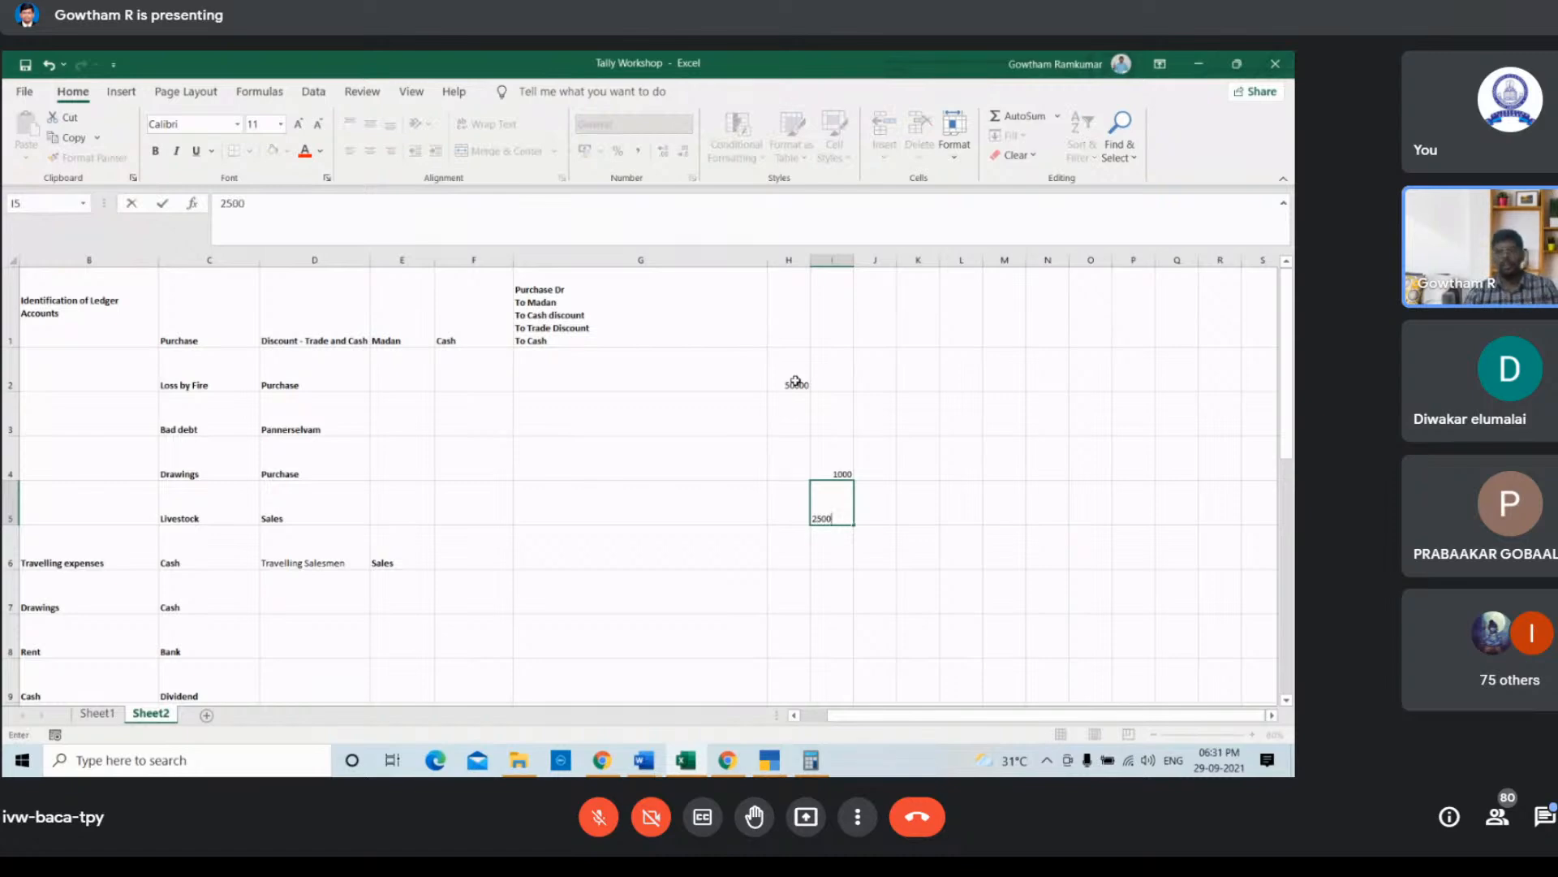
{"action": "key", "text": "ctrl+Return"}
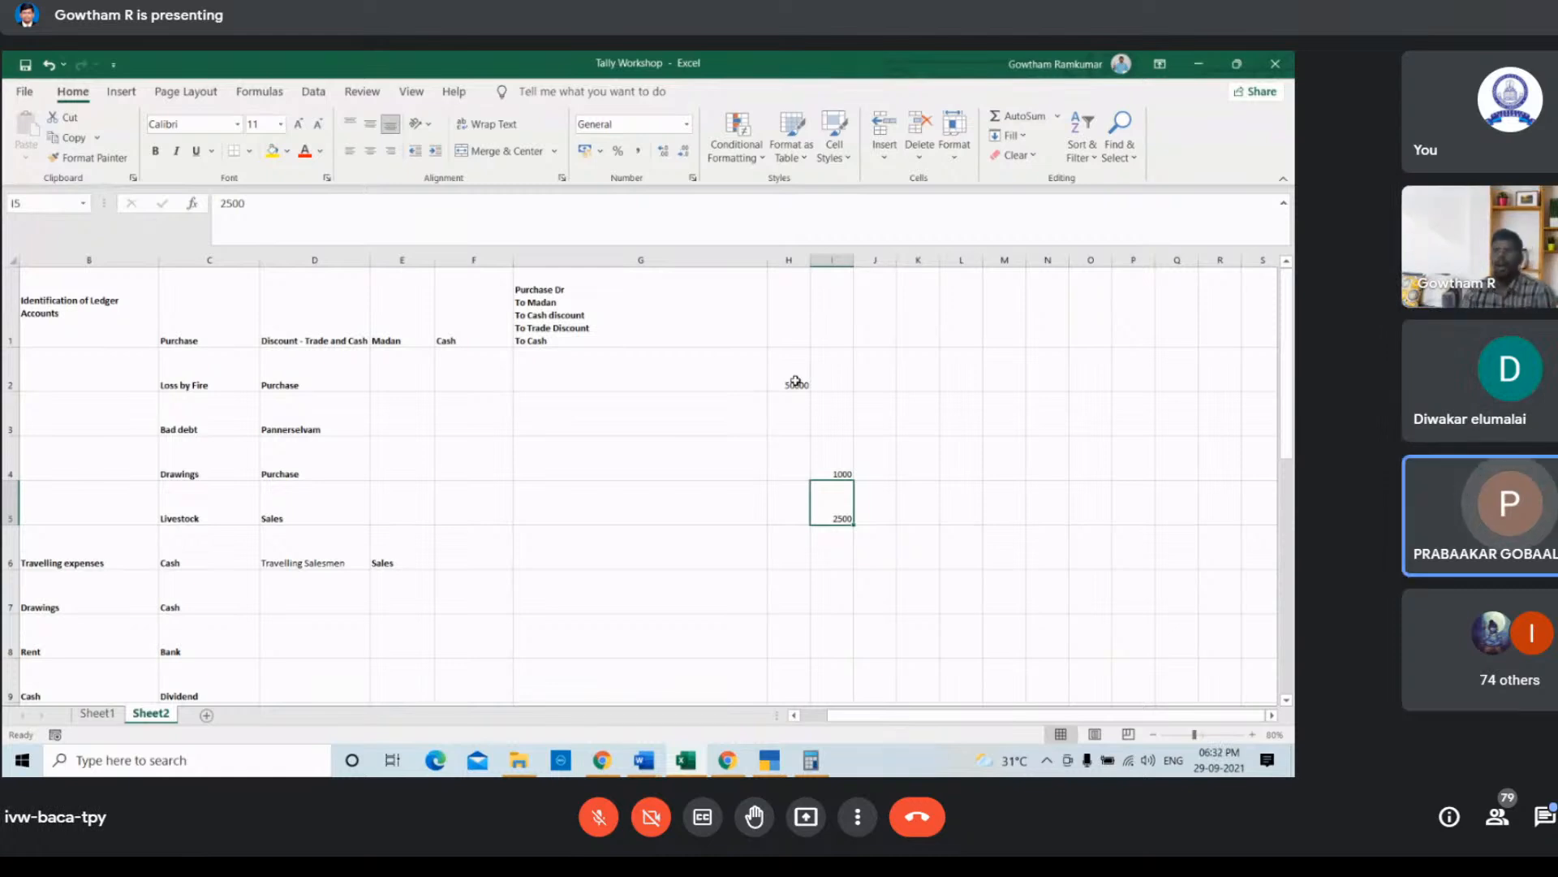
Step: Enter 23250 as the amount in cells I6 and I3
{"action": "key", "text": "Down"}
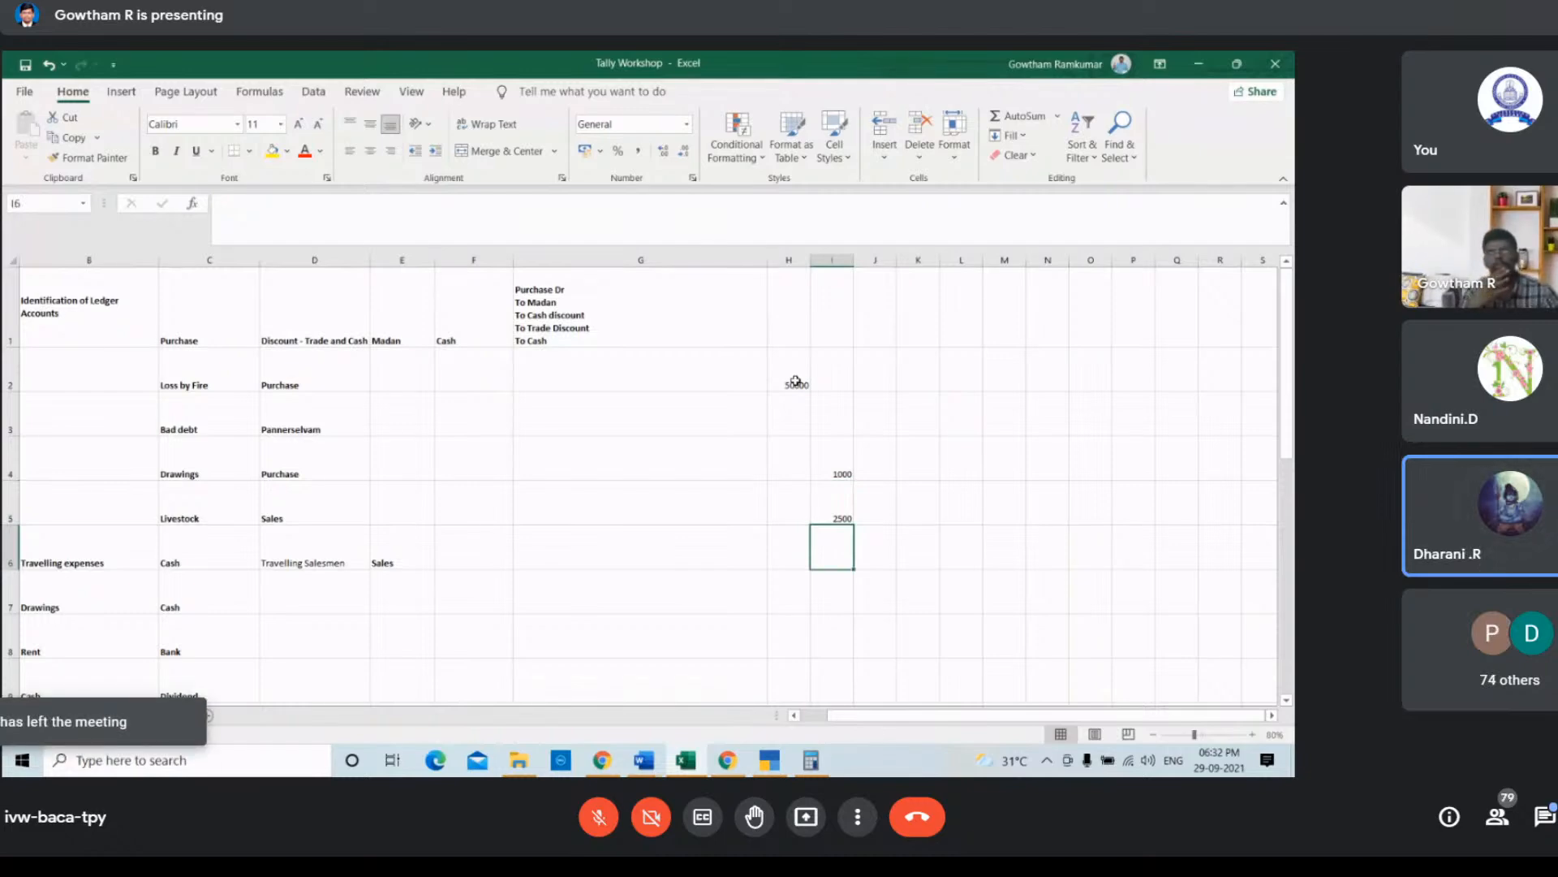
{"action": "type", "text": "2"}
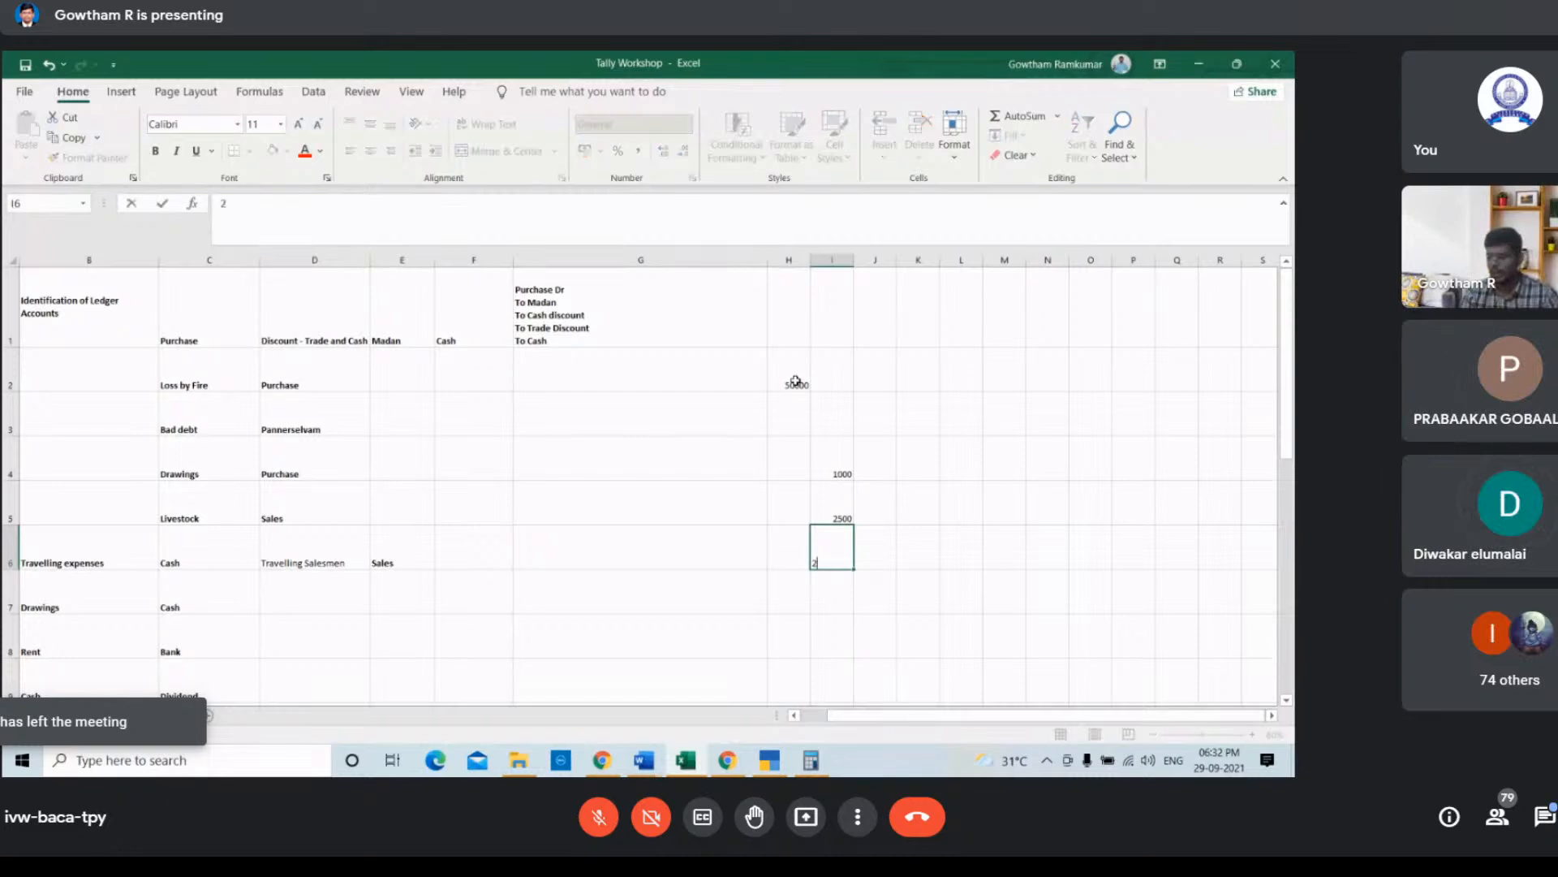
{"action": "type", "text": "3250"}
{"action": "key", "text": "Up"}
{"action": "key", "text": "Up"}
{"action": "key", "text": "Up"}
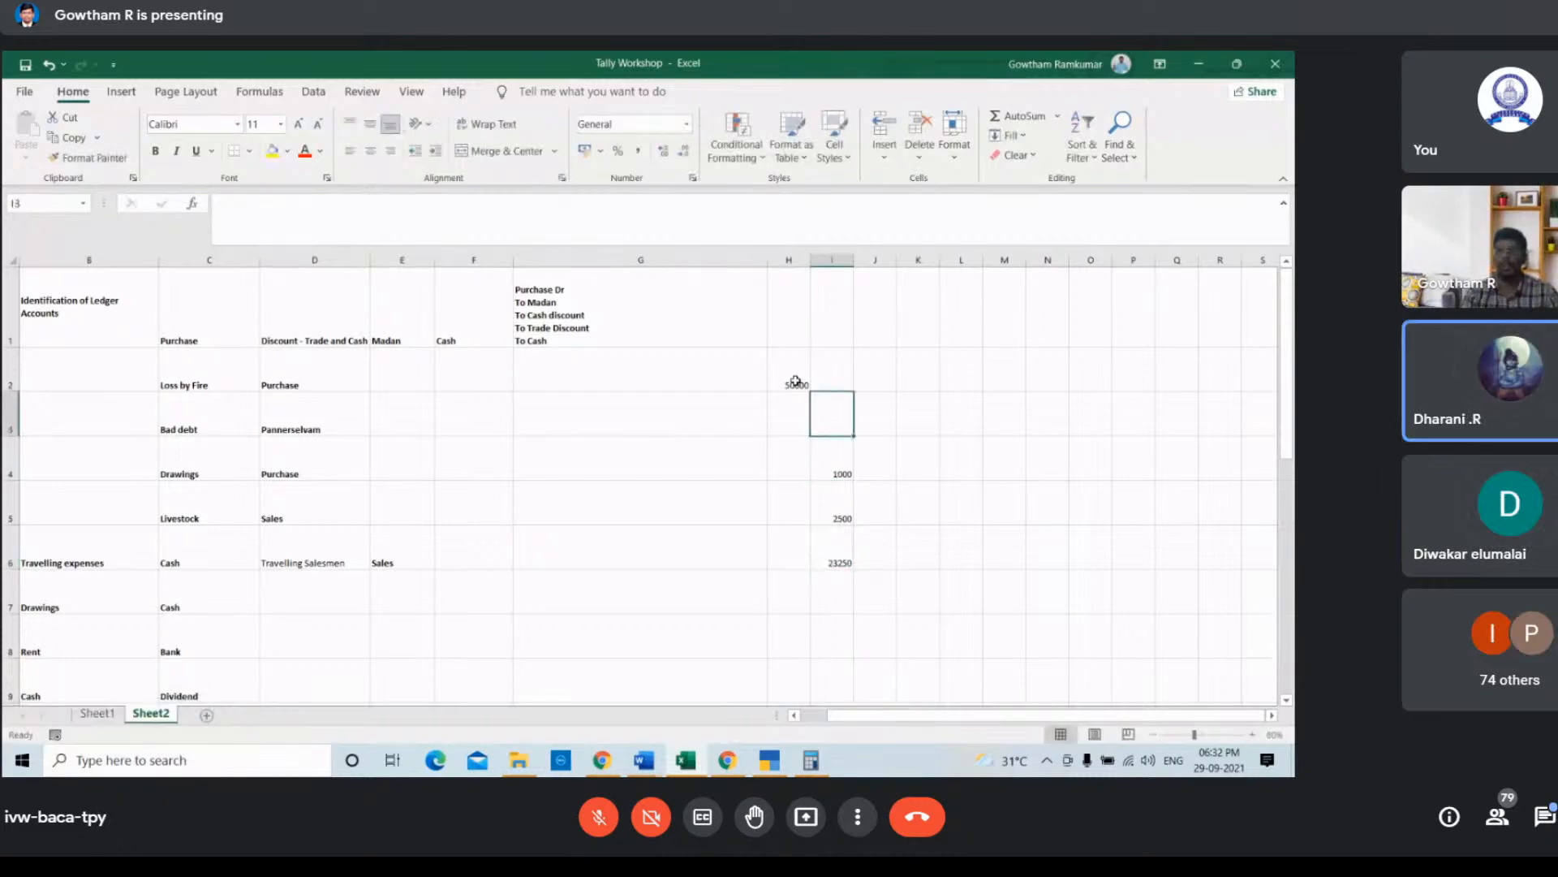
{"action": "type", "text": "23250"}
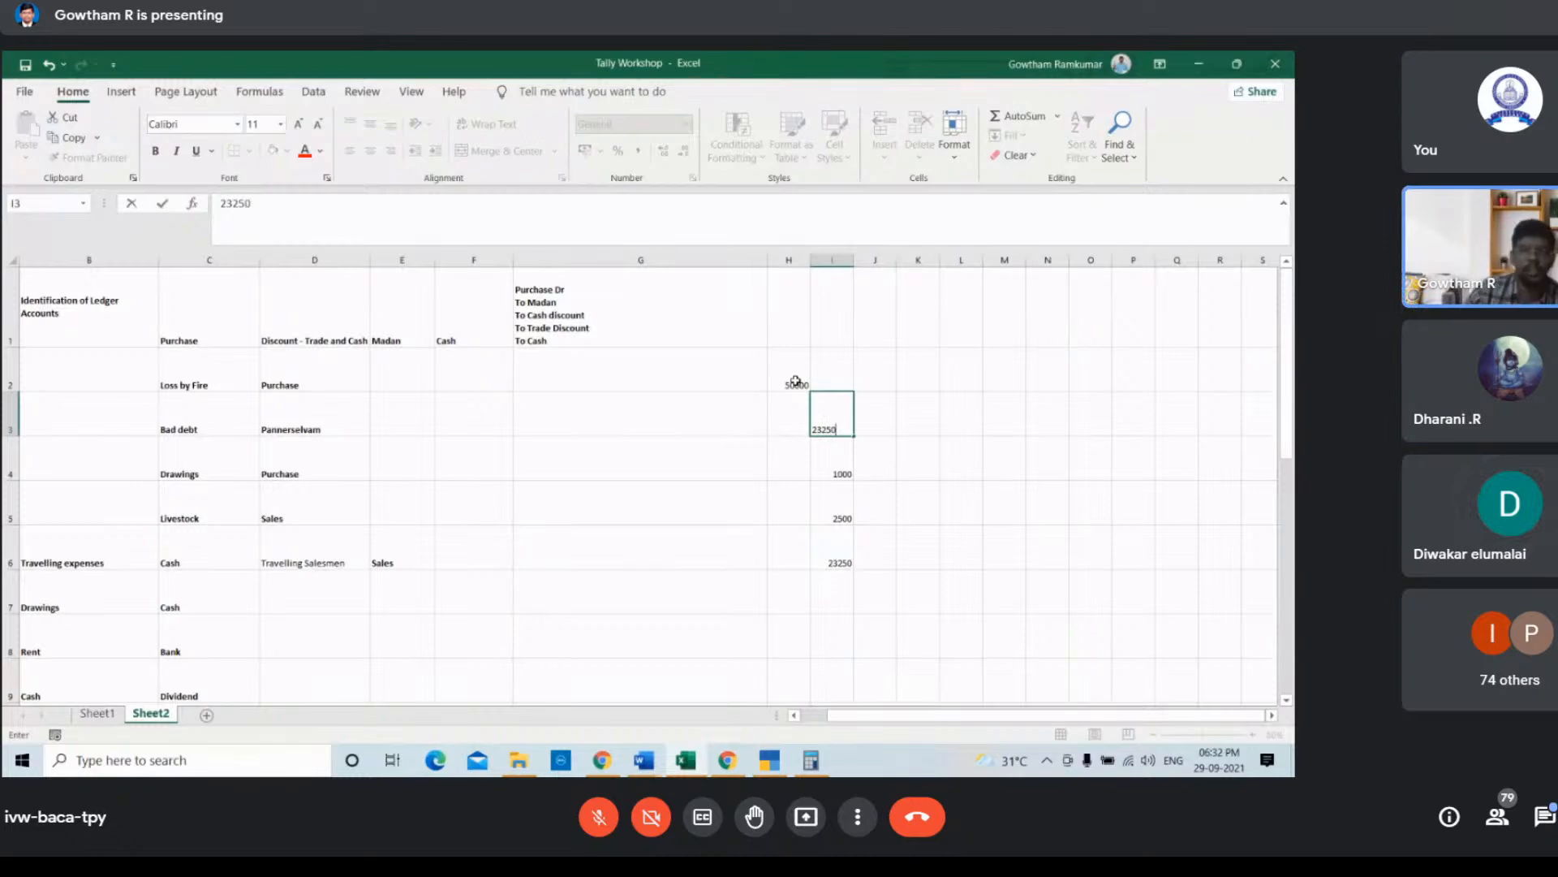
{"action": "key", "text": "Up"}
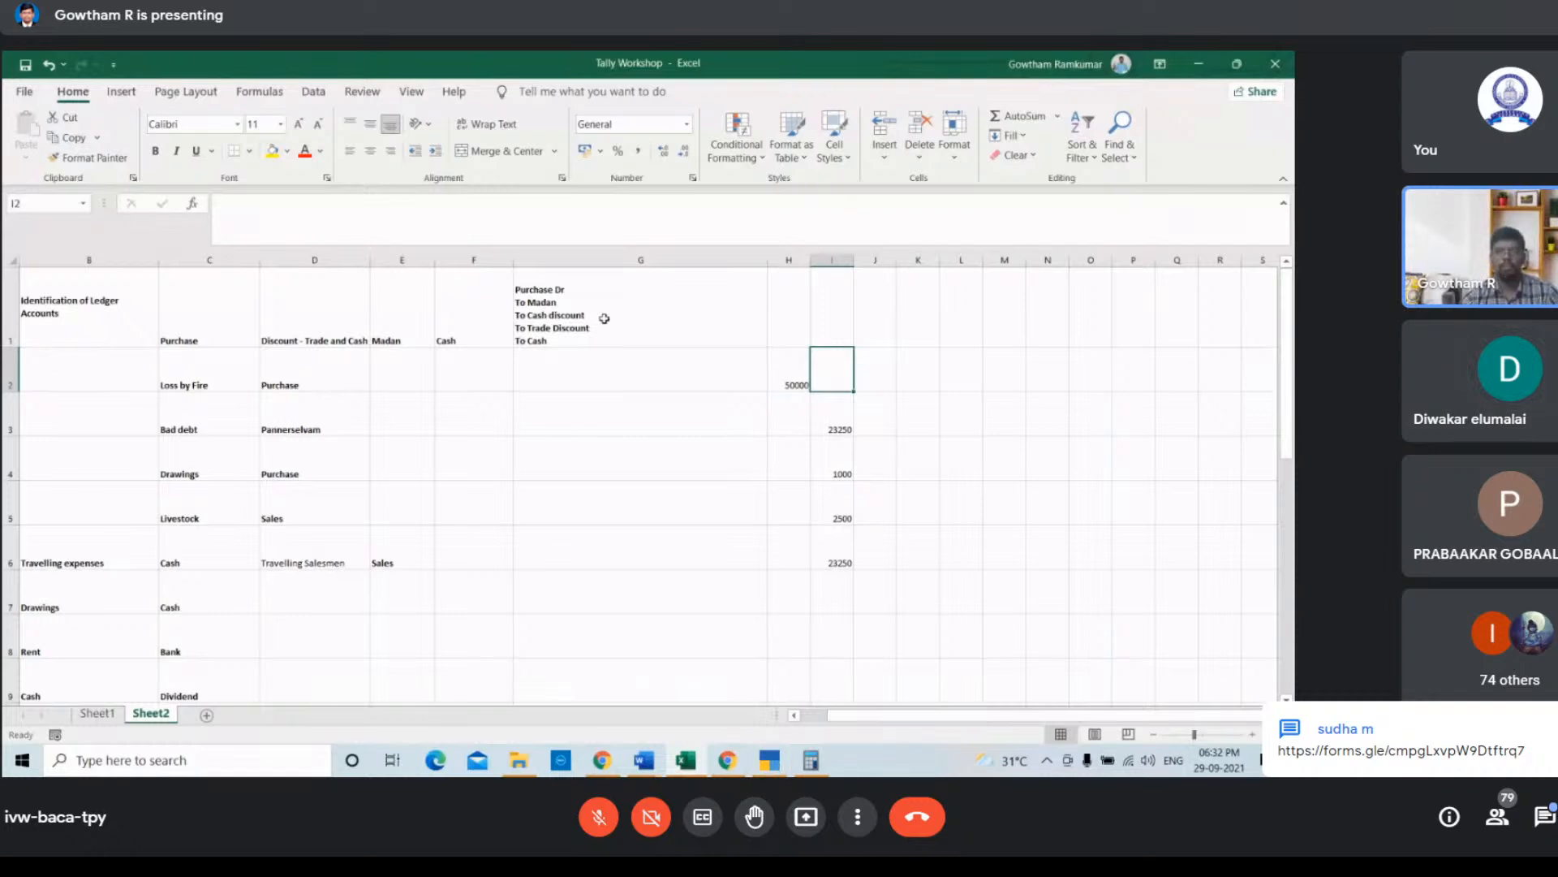
{"action": "left_click", "coordinate": [803, 387]}
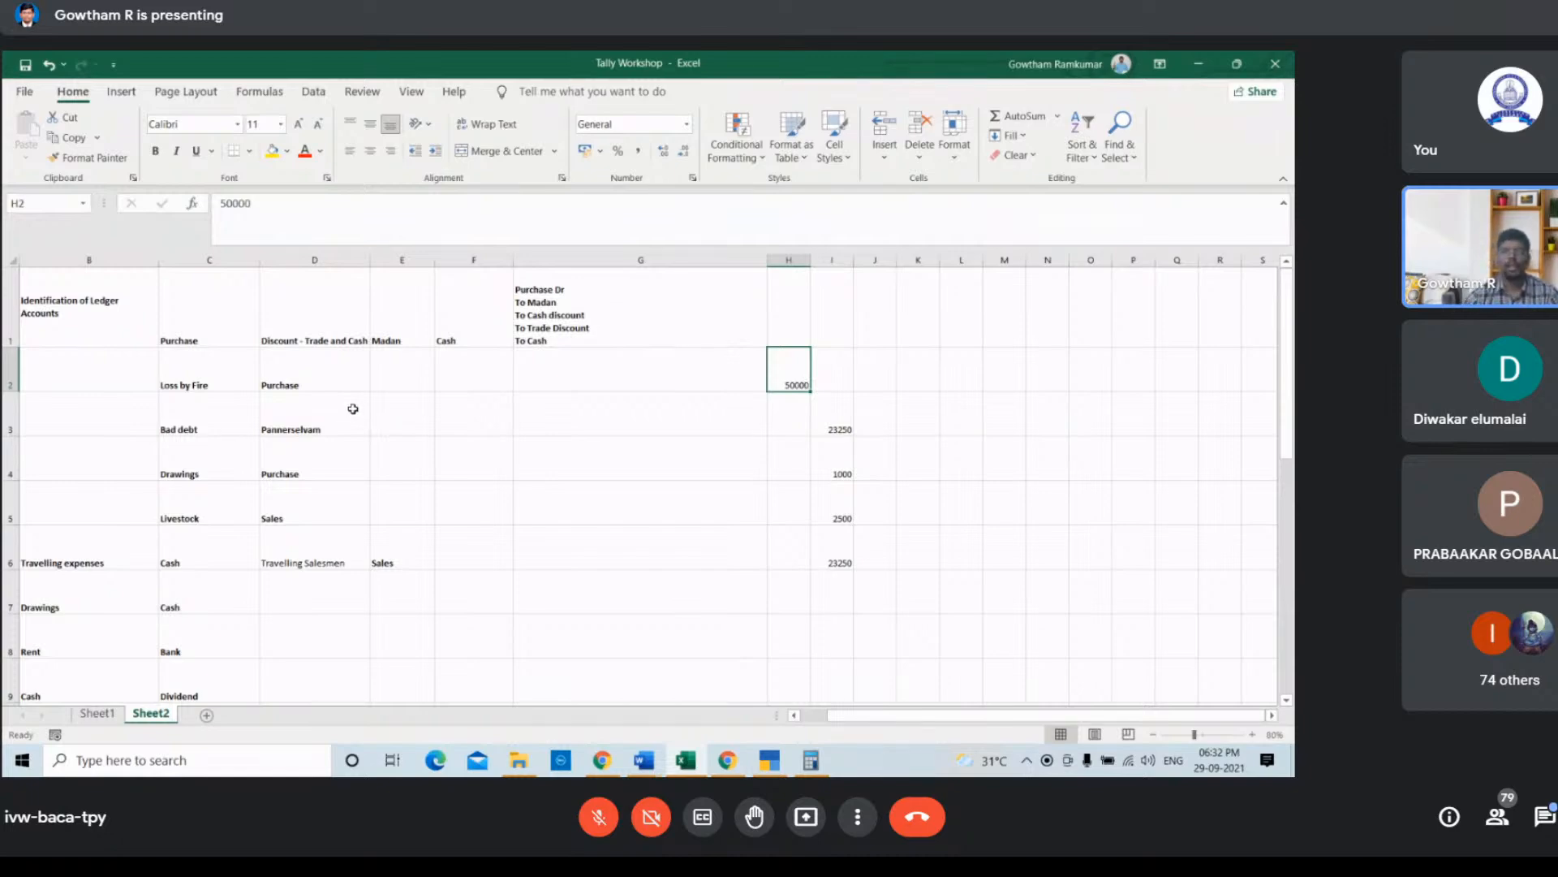
Step: Switch to TallyPrime, leave the open payment voucher and start a new Journal voucher
{"action": "key", "text": "alt+Tab"}
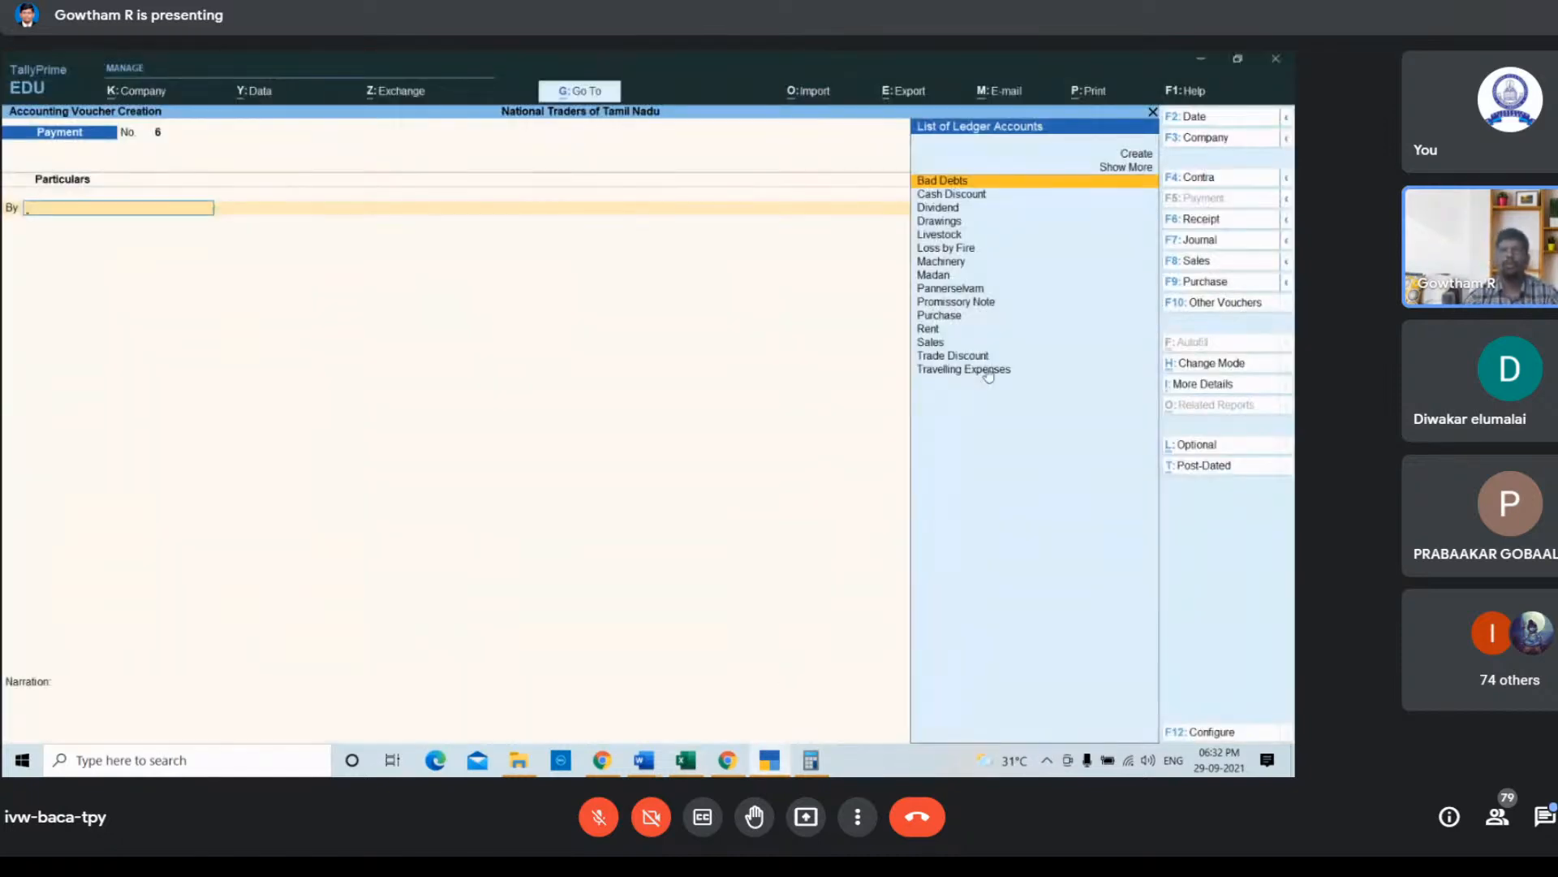
{"action": "key", "text": "Escape"}
{"action": "key", "text": "y"}
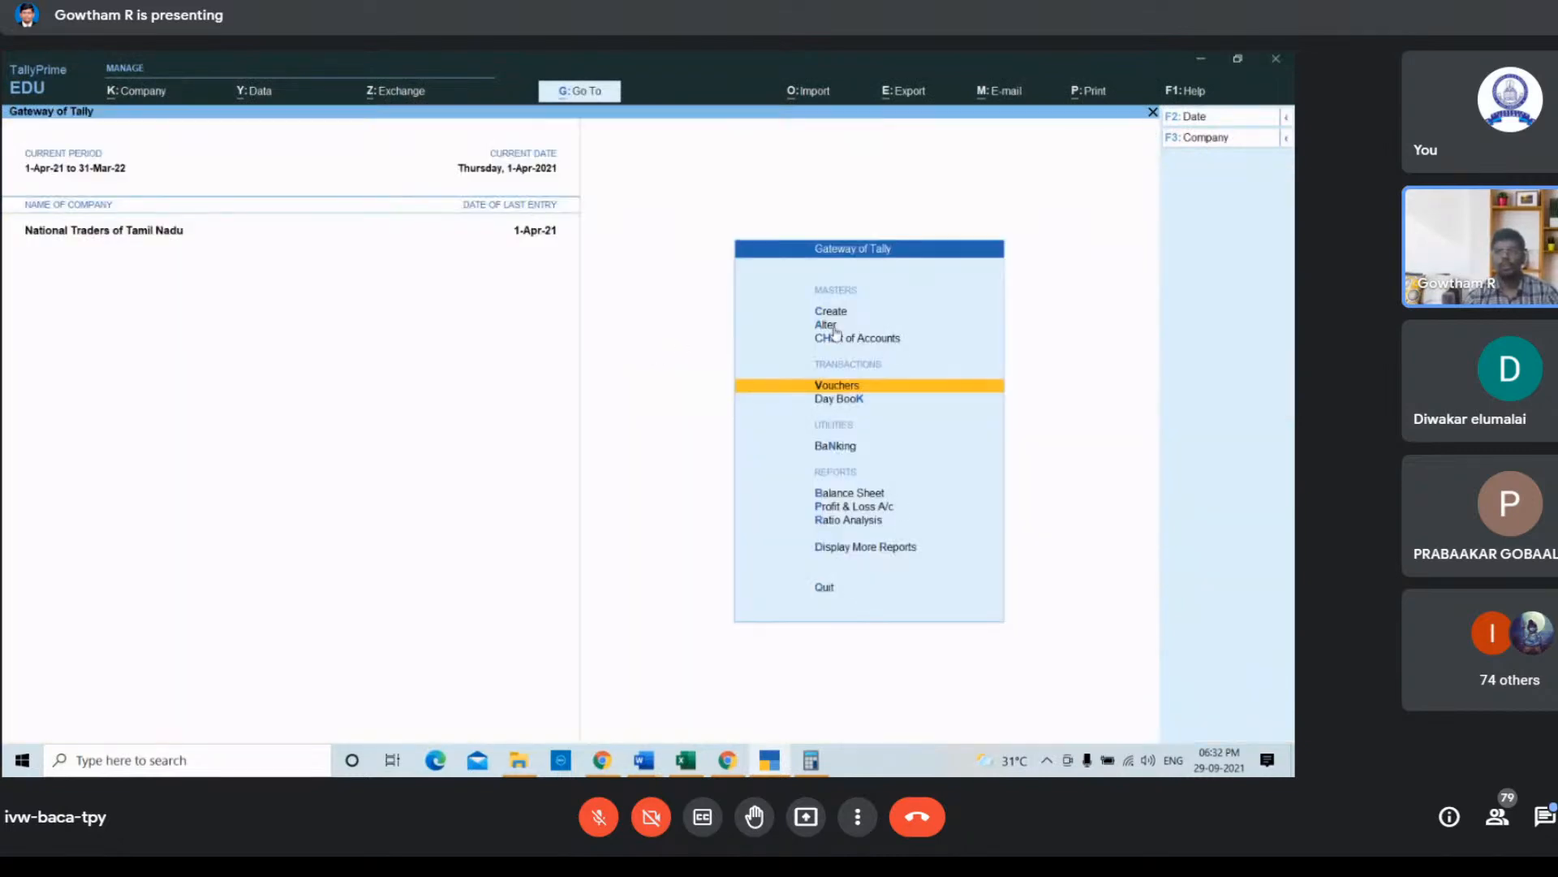
{"action": "left_click", "coordinate": [842, 388]}
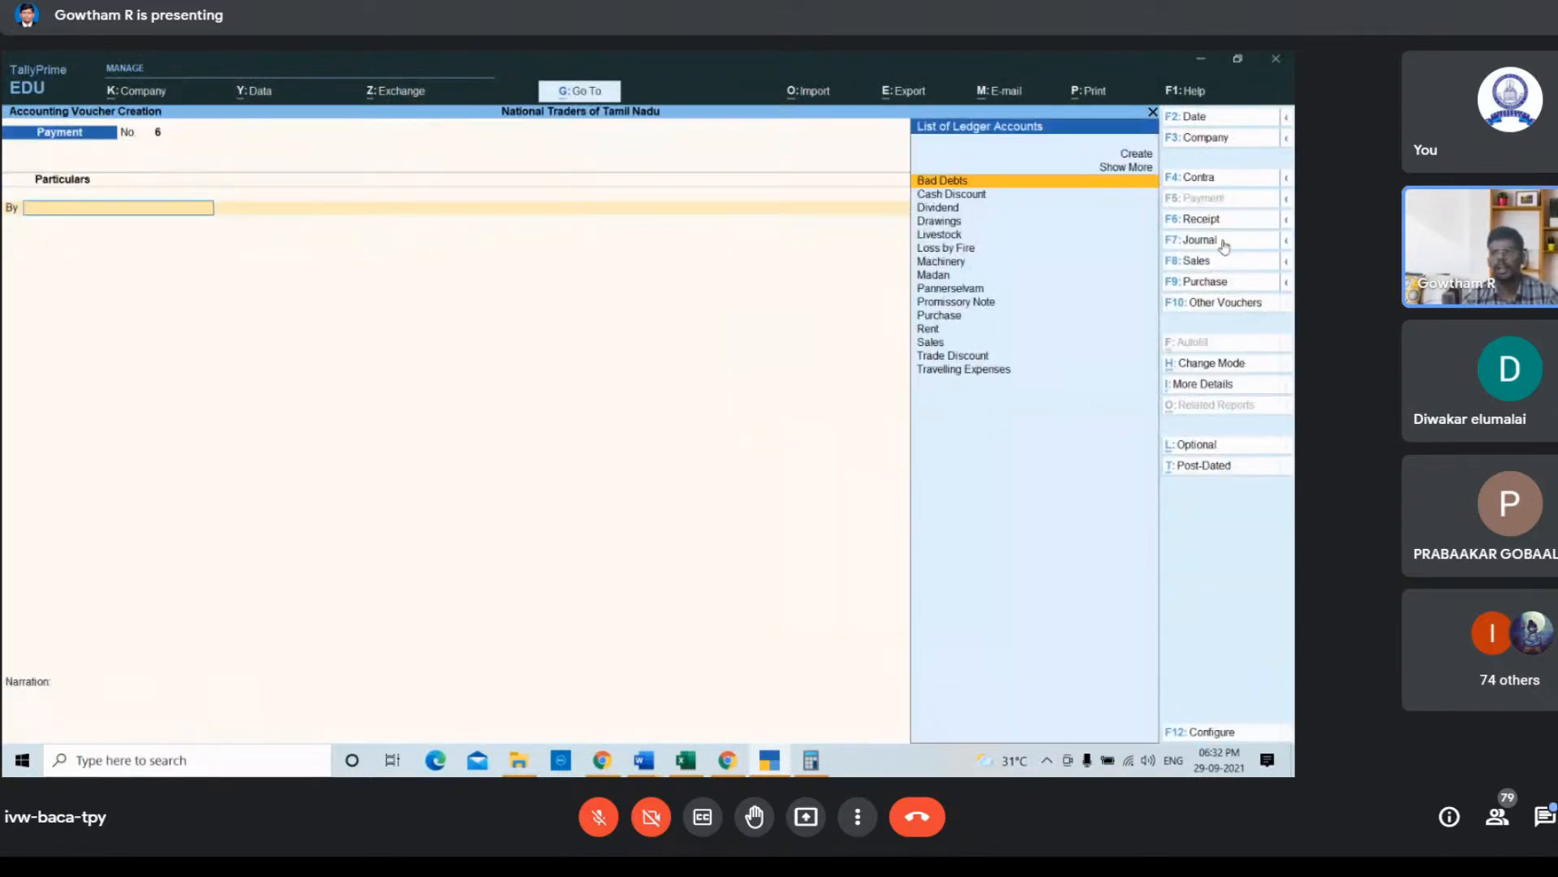
{"action": "left_click", "coordinate": [1224, 246]}
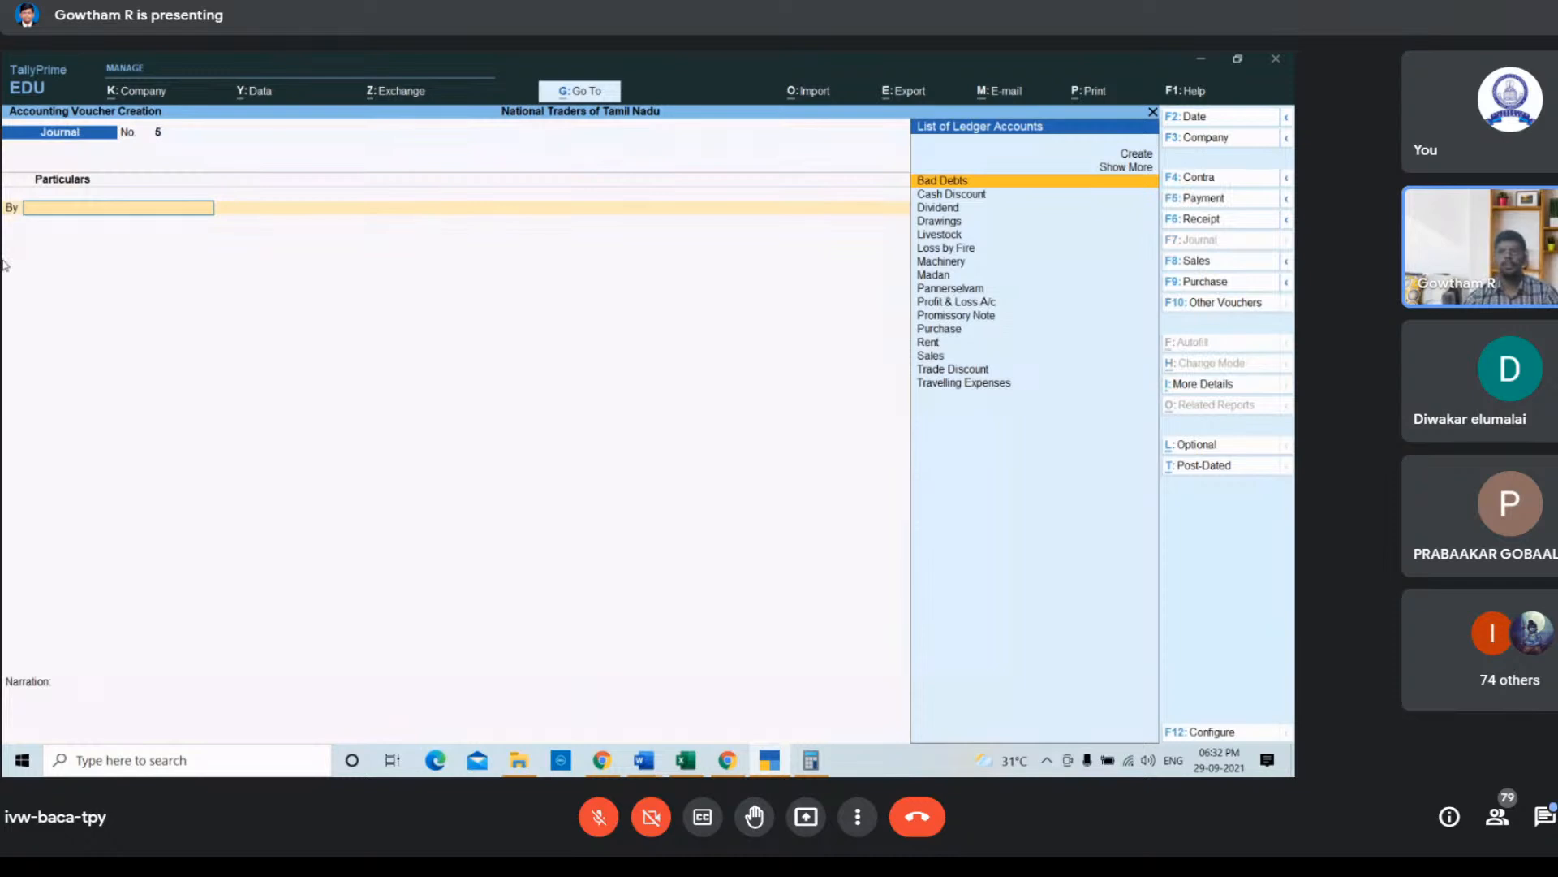
Step: Debit the Purchase ledger with 3500 in the journal voucher
{"action": "key", "text": "Down"}
{"action": "key", "text": "Down"}
{"action": "key", "text": "Down"}
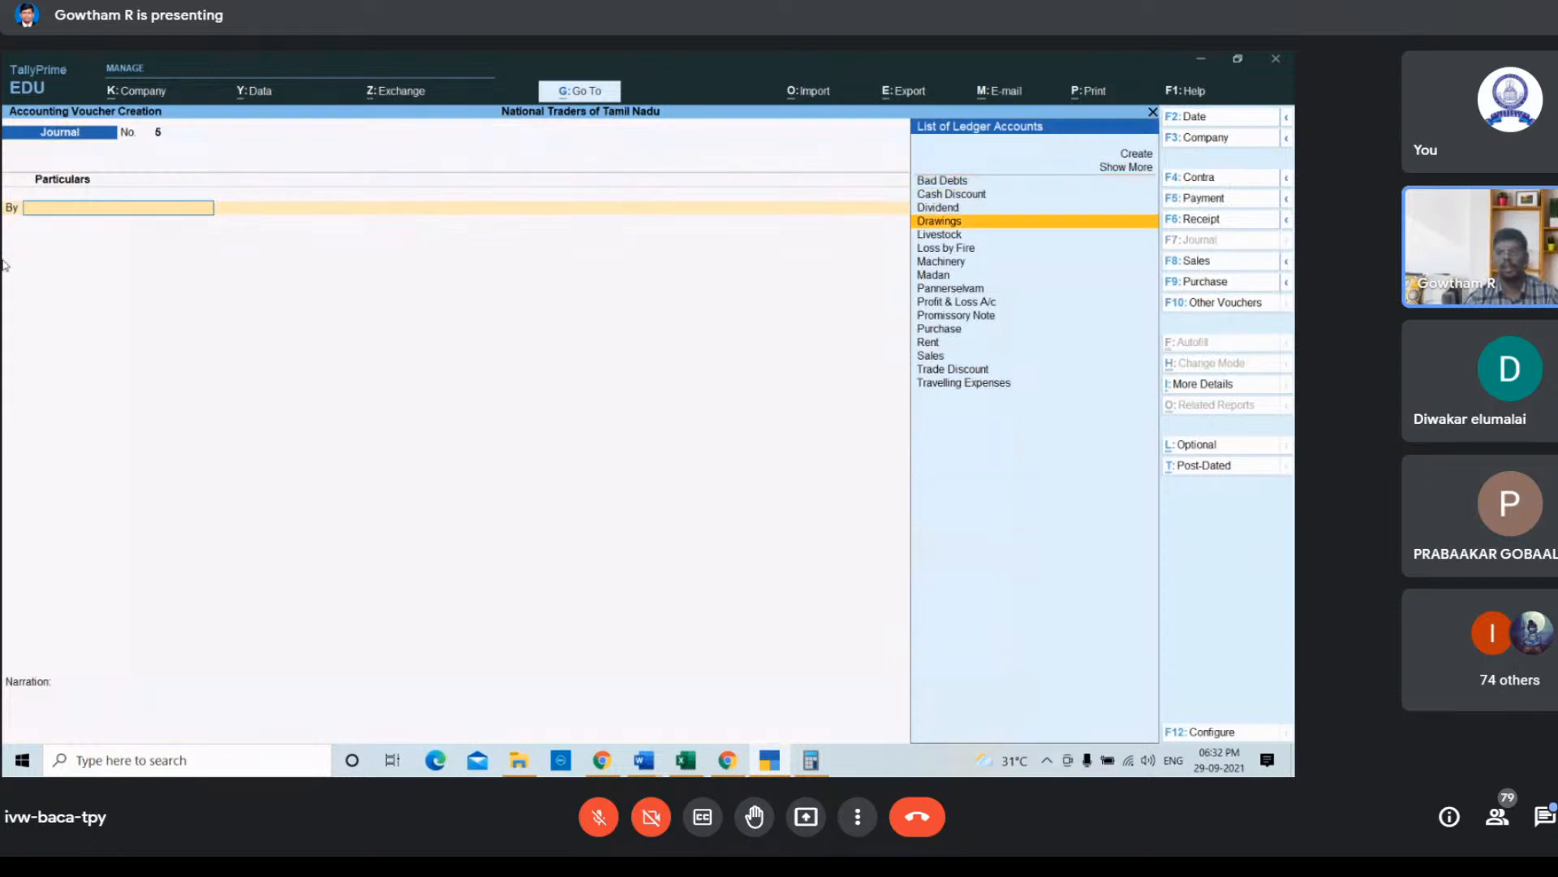
{"action": "key", "text": "Up"}
{"action": "key", "text": "Down"}
{"action": "key", "text": "Down"}
{"action": "key", "text": "Down"}
{"action": "key", "text": "Down"}
{"action": "key", "text": "Down"}
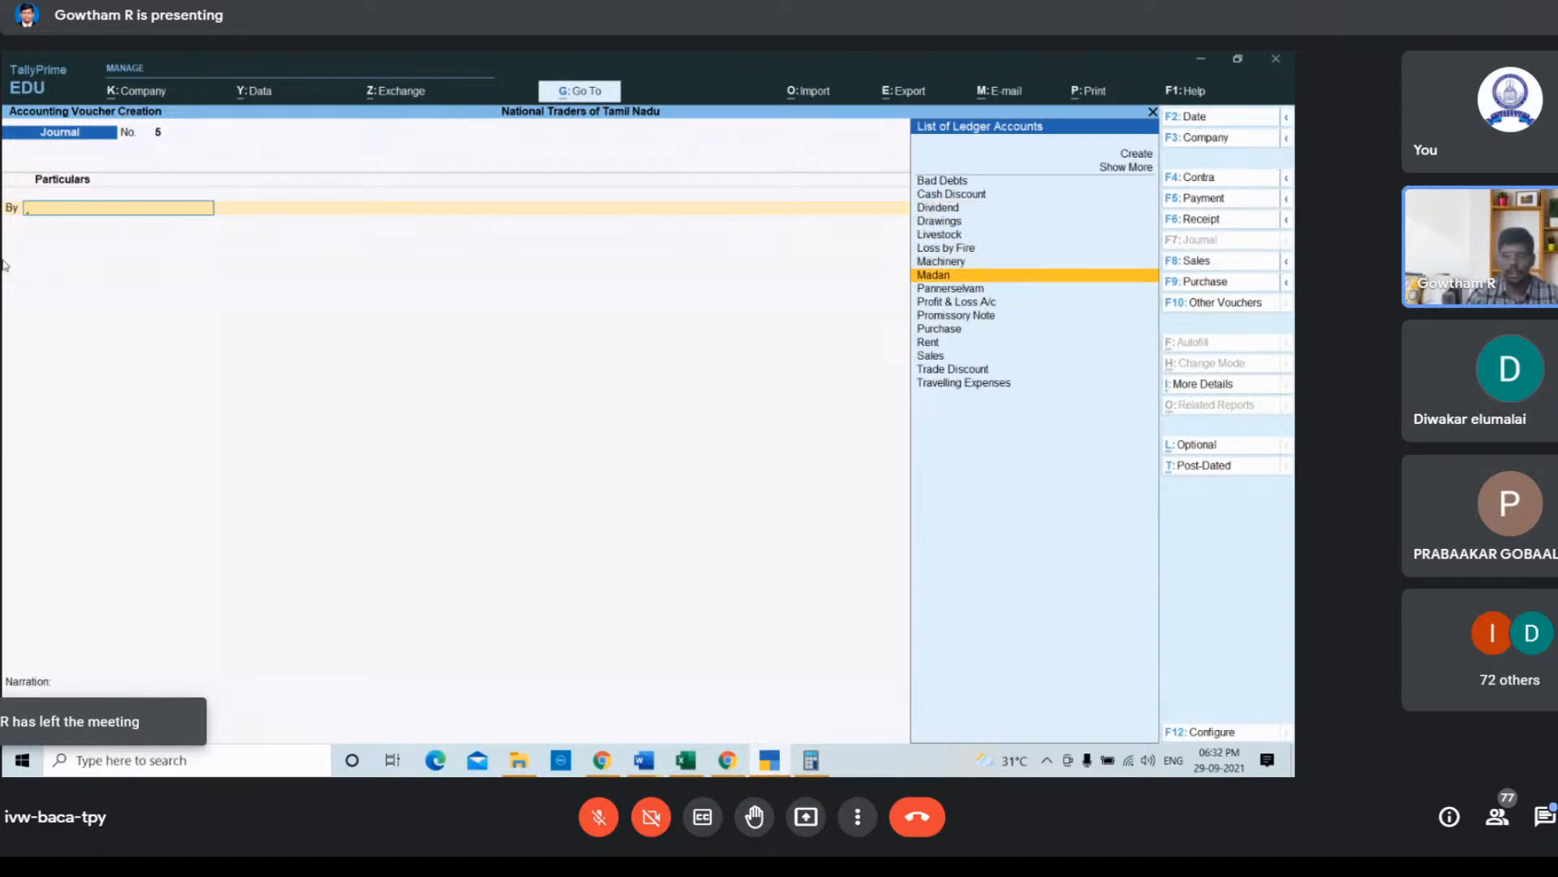
{"action": "key", "text": "Down"}
{"action": "key", "text": "Down"}
{"action": "key", "text": "Down"}
{"action": "key", "text": "Down"}
{"action": "key", "text": "Return"}
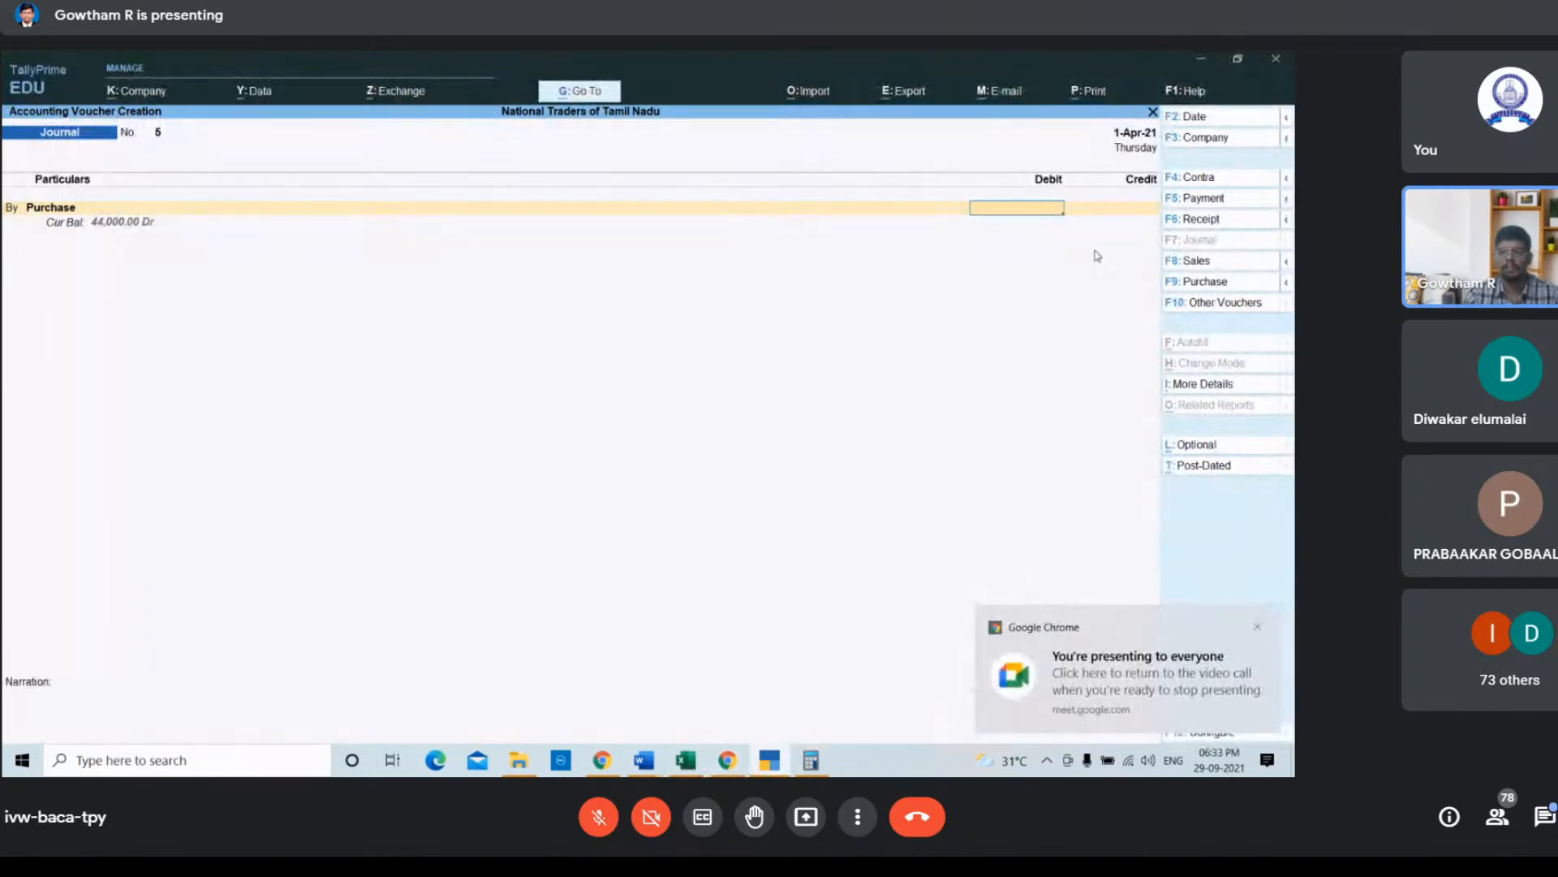
{"action": "type", "text": "500"}
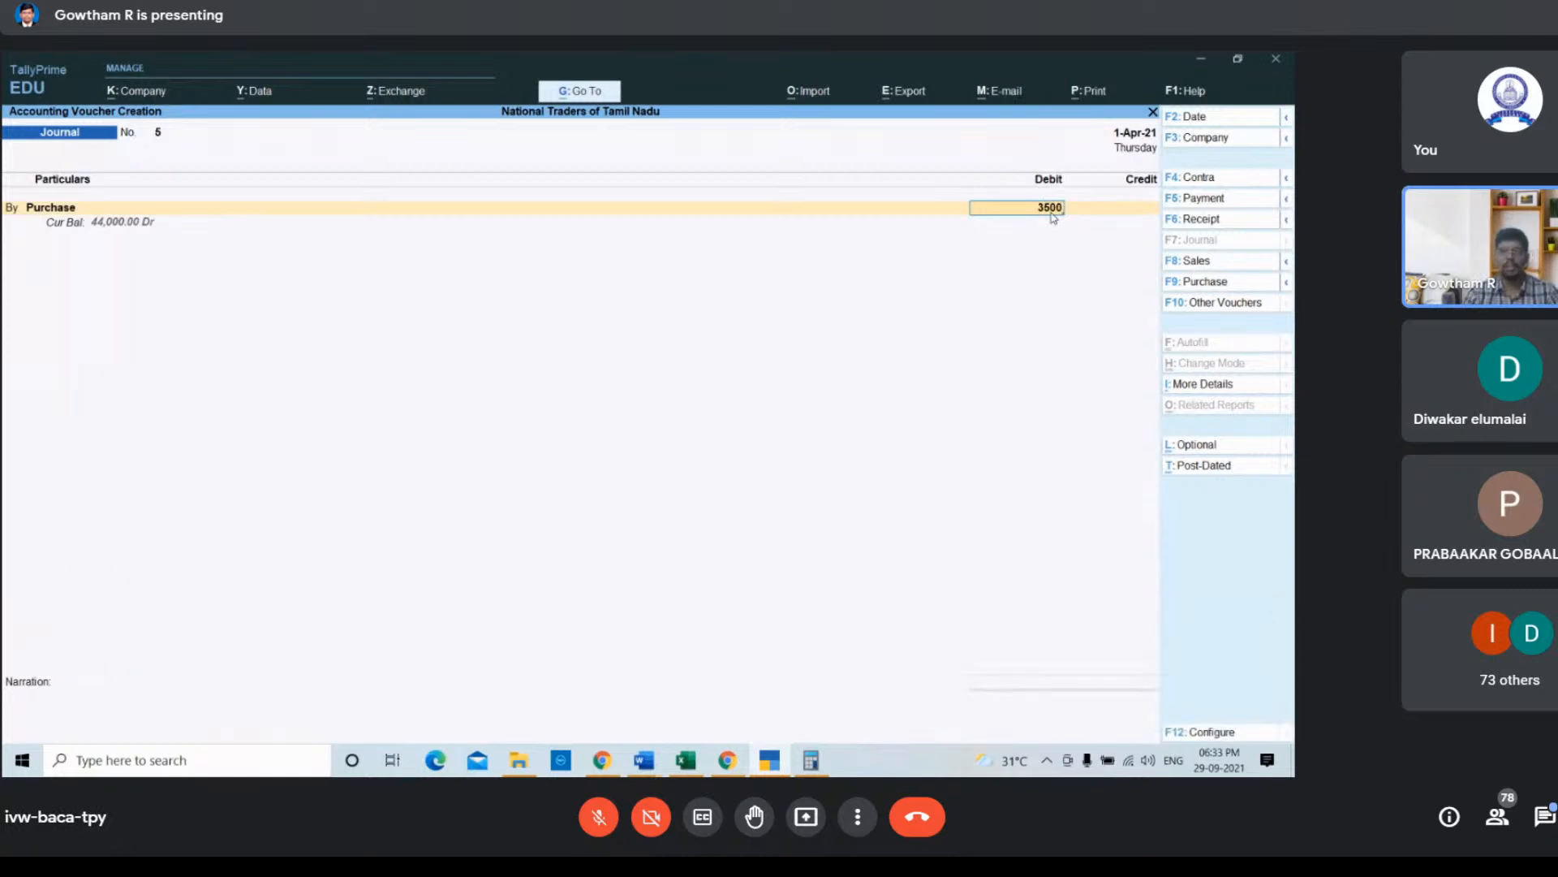
{"action": "key", "text": "Return"}
Step: Credit the Cash Discount ledger with 1000
{"action": "key", "text": "Down"}
{"action": "key", "text": "Return"}
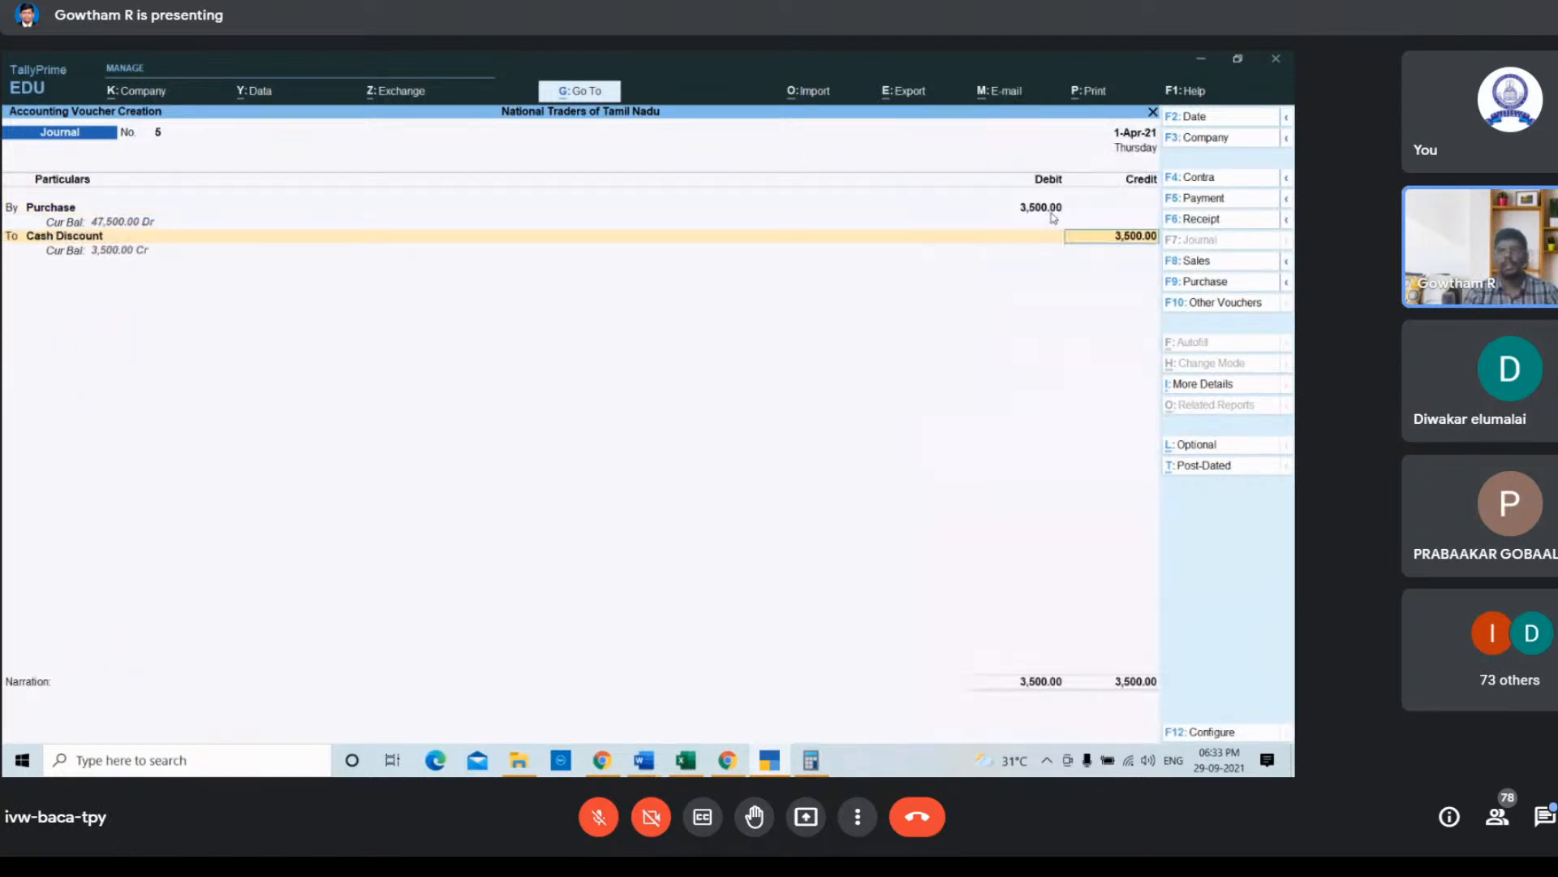
{"action": "type", "text": "1000"}
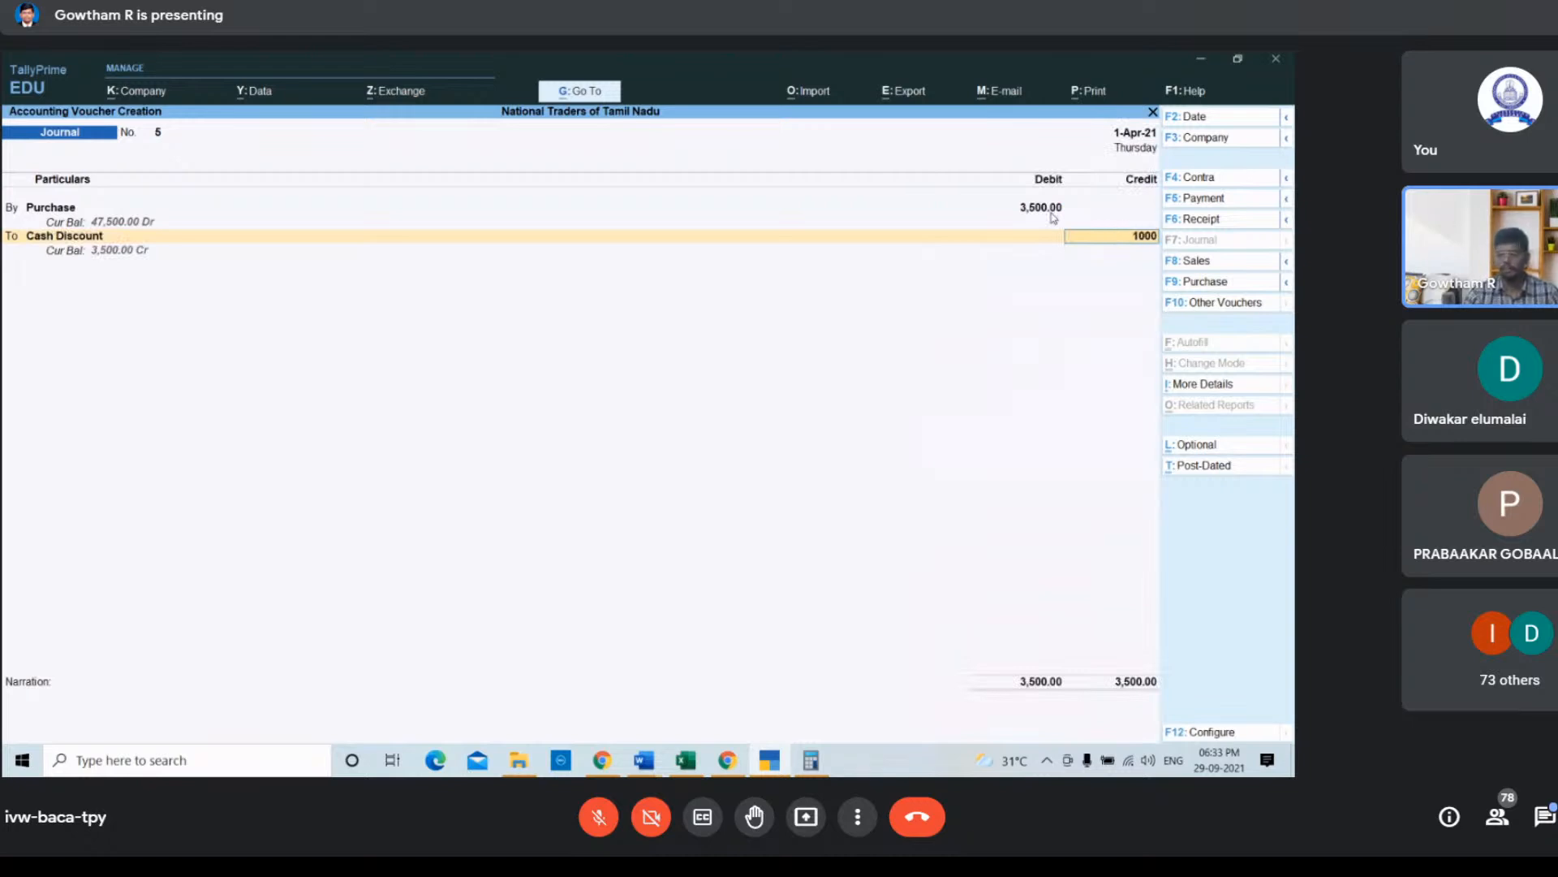
{"action": "key", "text": "Return"}
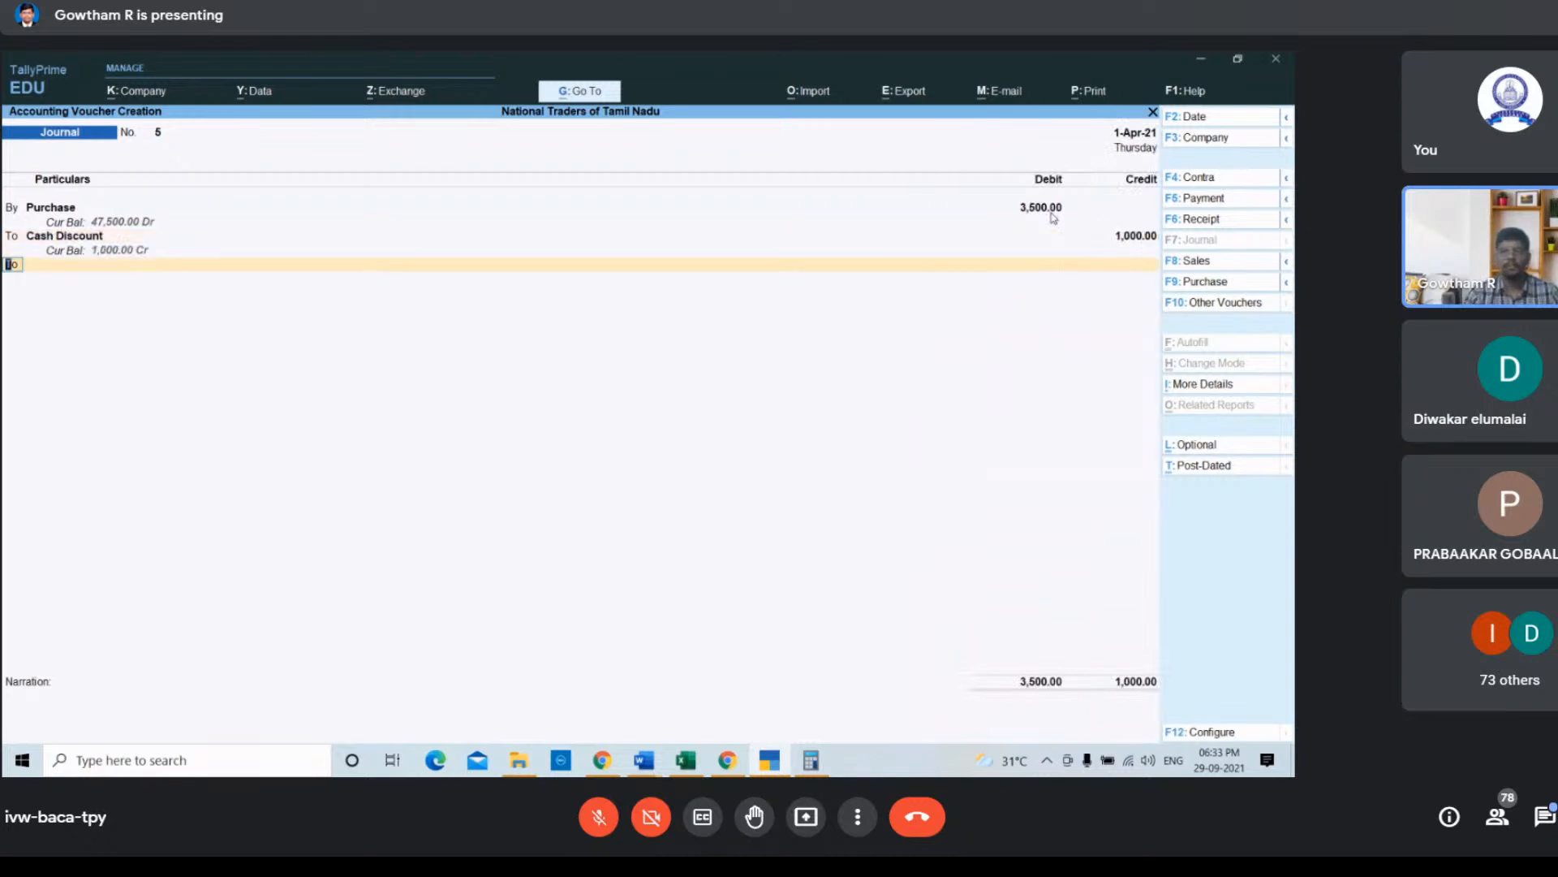
Step: Credit the Trade Discount ledger with the remaining 2,500
{"action": "key", "text": "Down"}
{"action": "key", "text": "Down"}
{"action": "key", "text": "Down"}
{"action": "key", "text": "Down"}
{"action": "key", "text": "Down"}
{"action": "key", "text": "Down"}
{"action": "key", "text": "Down"}
{"action": "key", "text": "Down"}
{"action": "key", "text": "Down"}
{"action": "key", "text": "Down"}
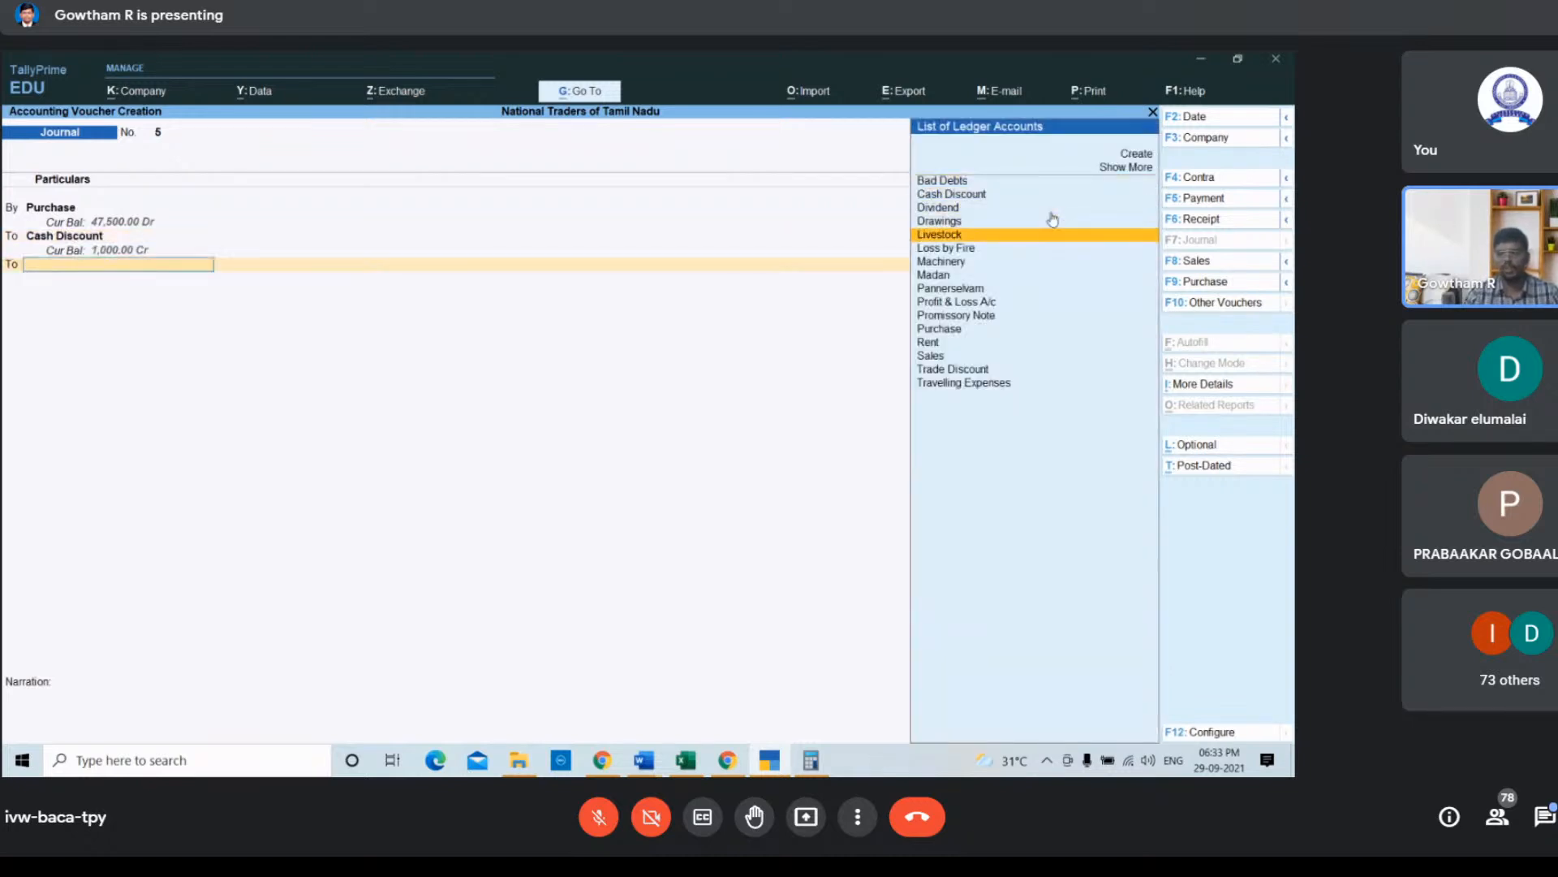
{"action": "key", "text": "Down"}
{"action": "key", "text": "Down"}
{"action": "key", "text": "Down"}
{"action": "key", "text": "Down"}
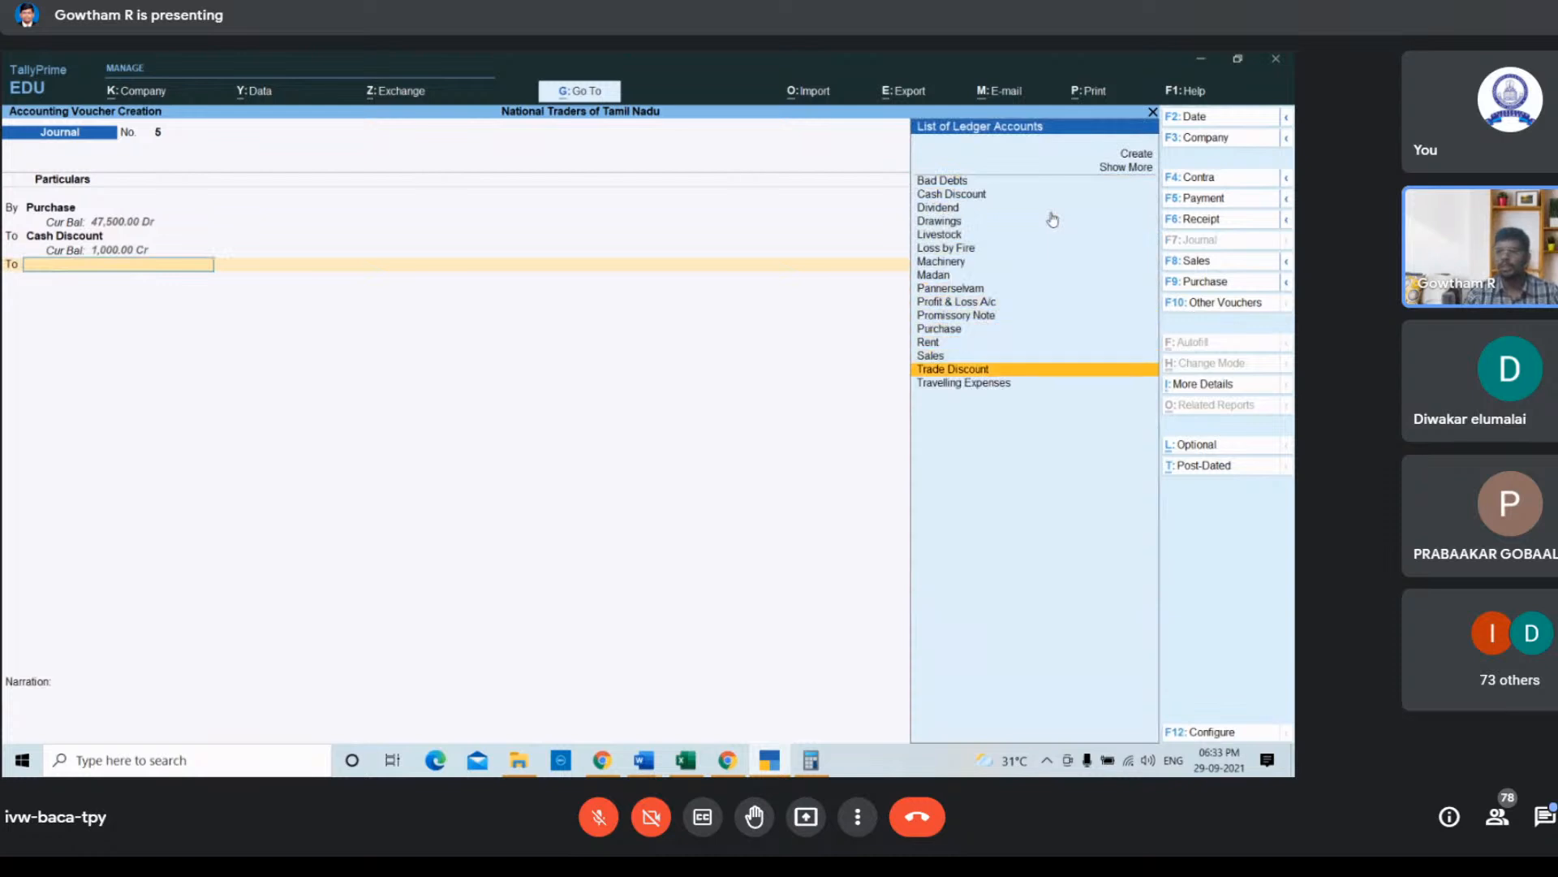
{"action": "key", "text": "Return"}
{"action": "key", "text": "Return"}
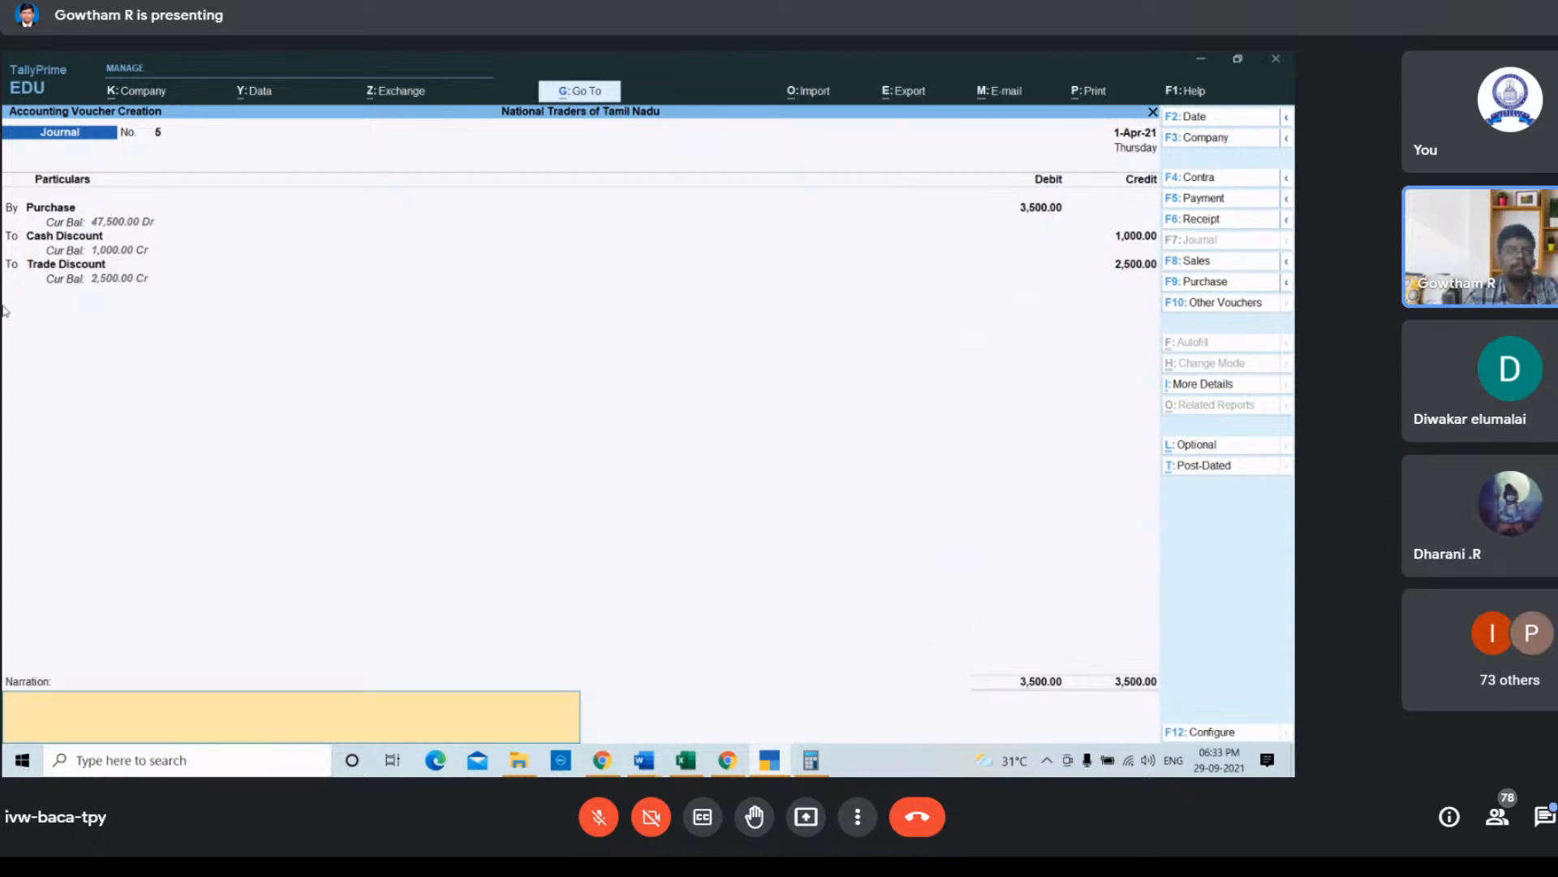
Step: Write the narration "Being discount received from" for the journal voucher
{"action": "type", "text": "B"}
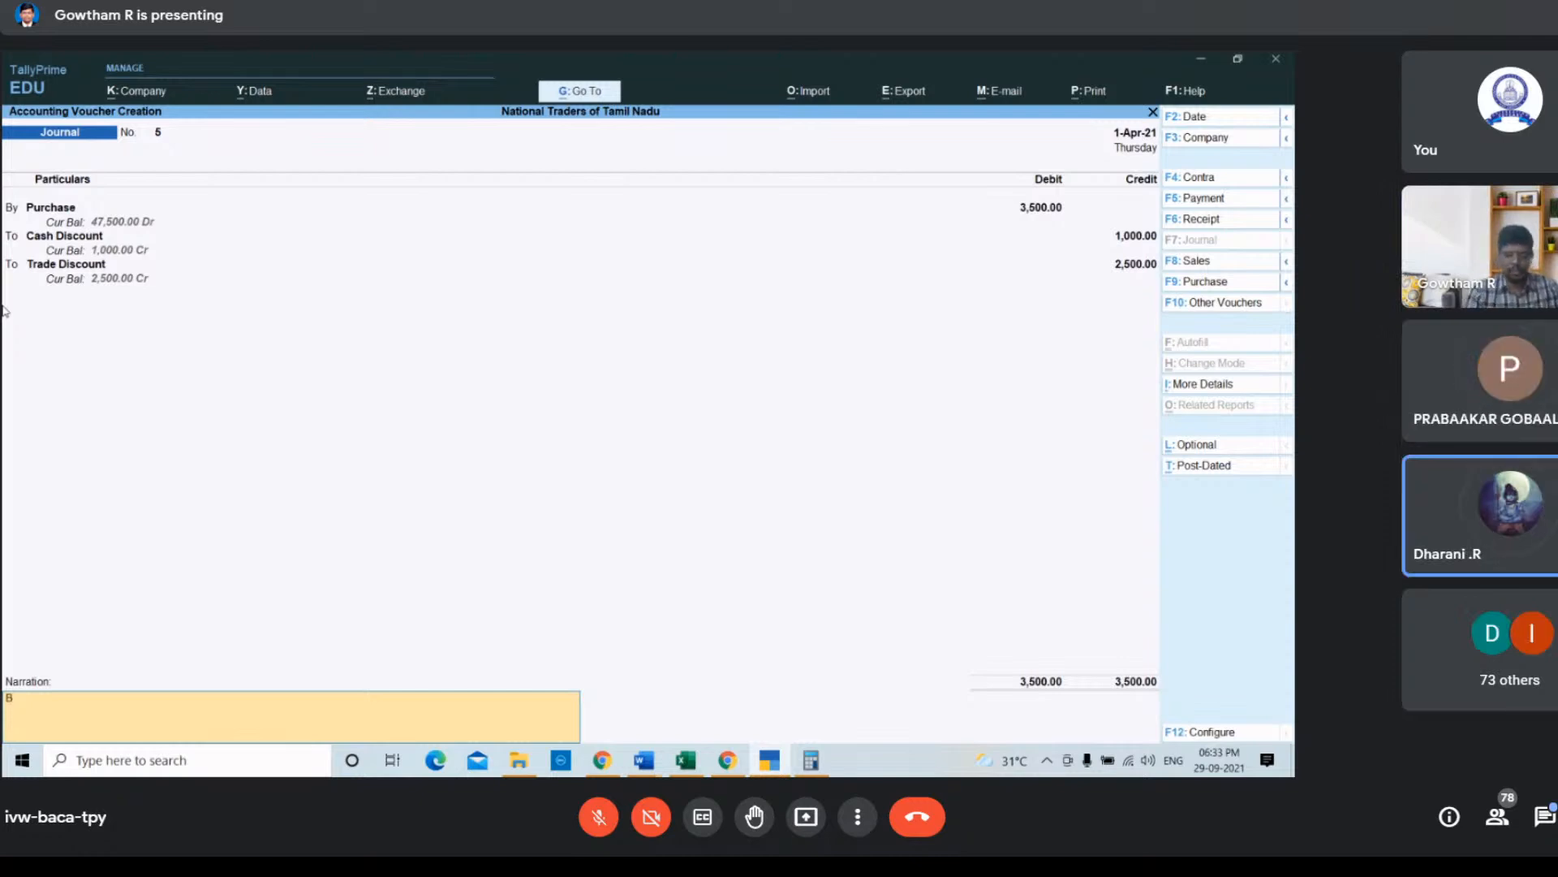
{"action": "type", "text": "ri"}
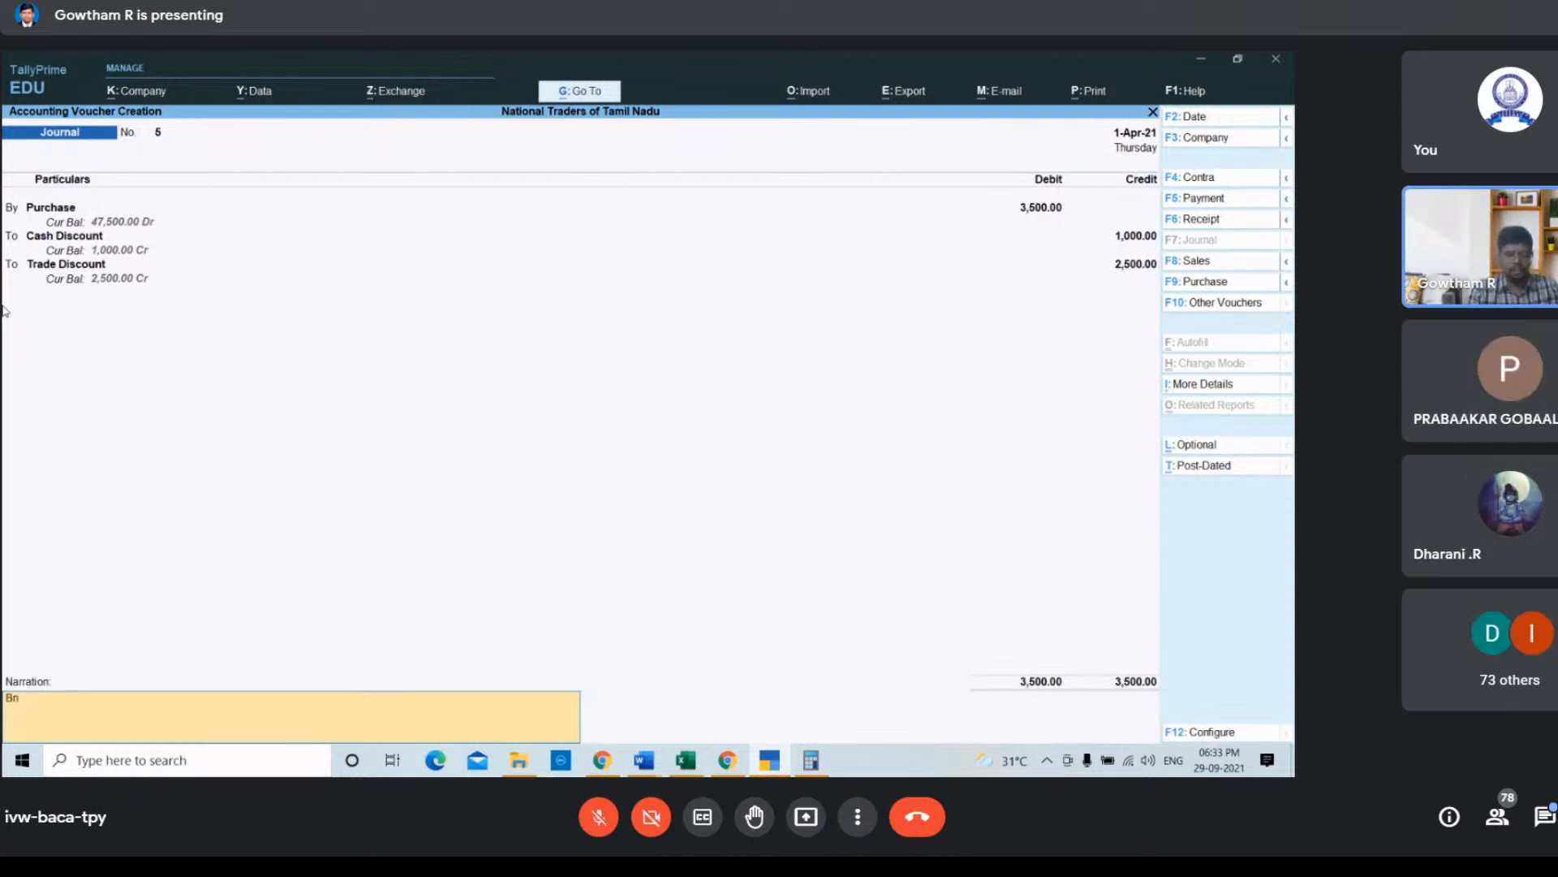
{"action": "type", "text": "ing discount"}
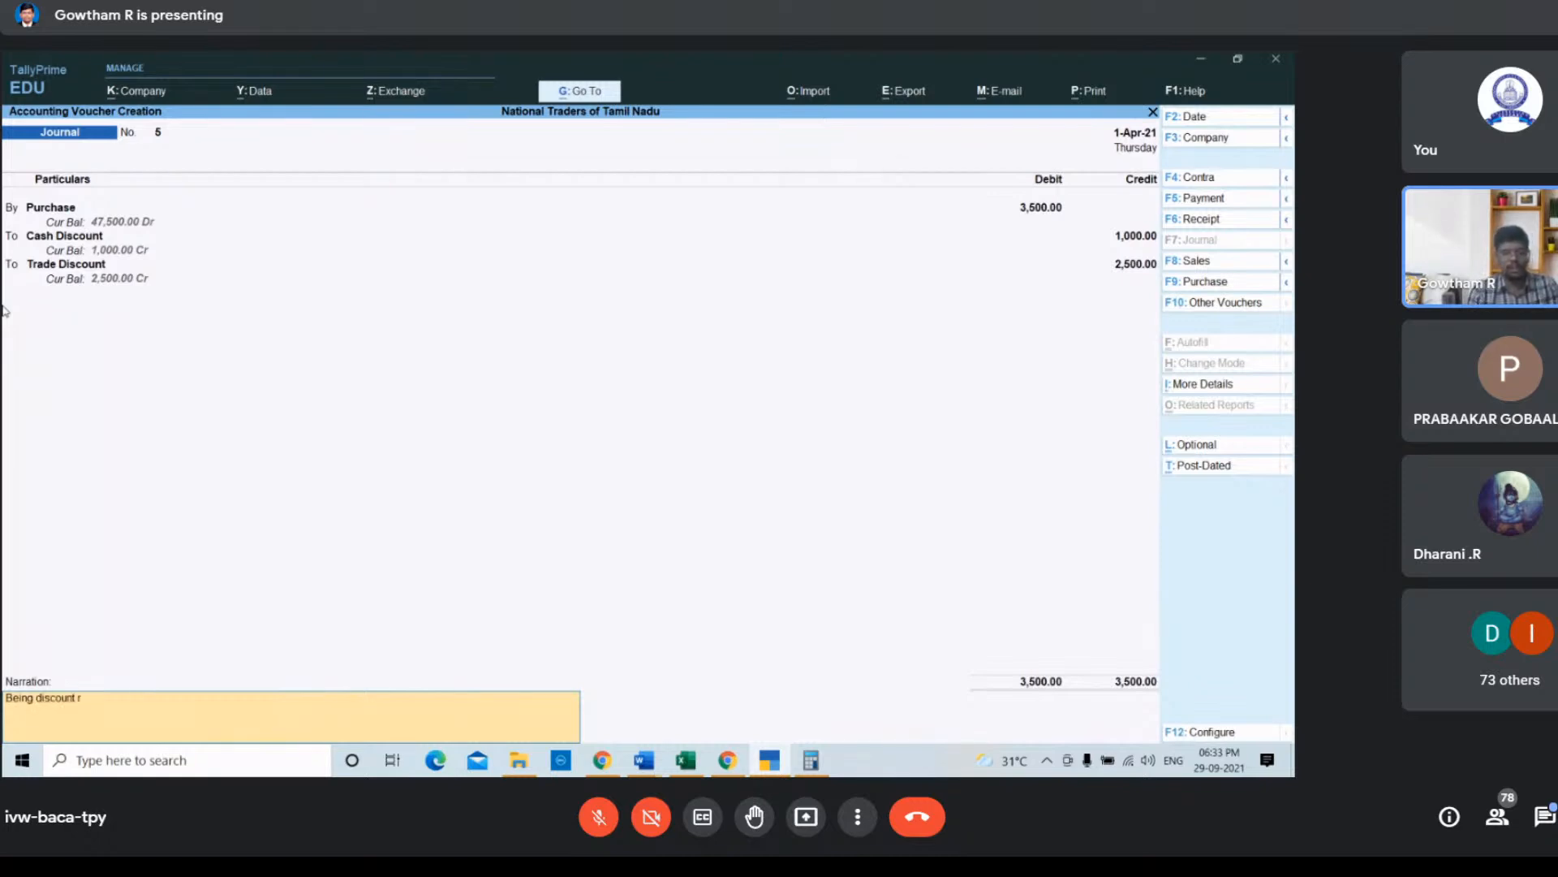
{"action": "type", "text": " receive"}
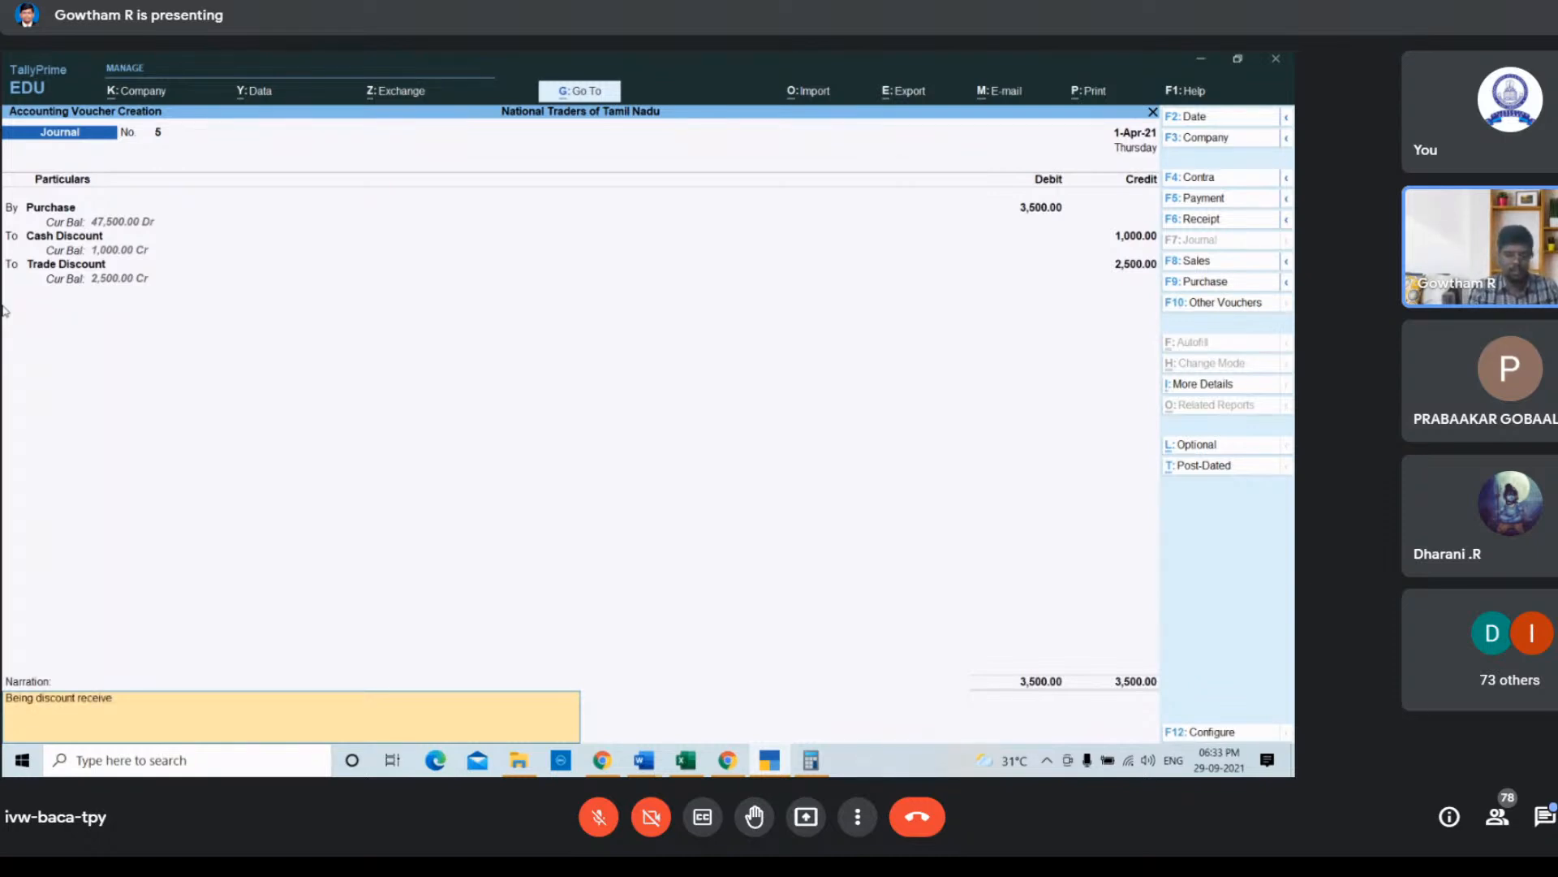
{"action": "type", "text": "d f"}
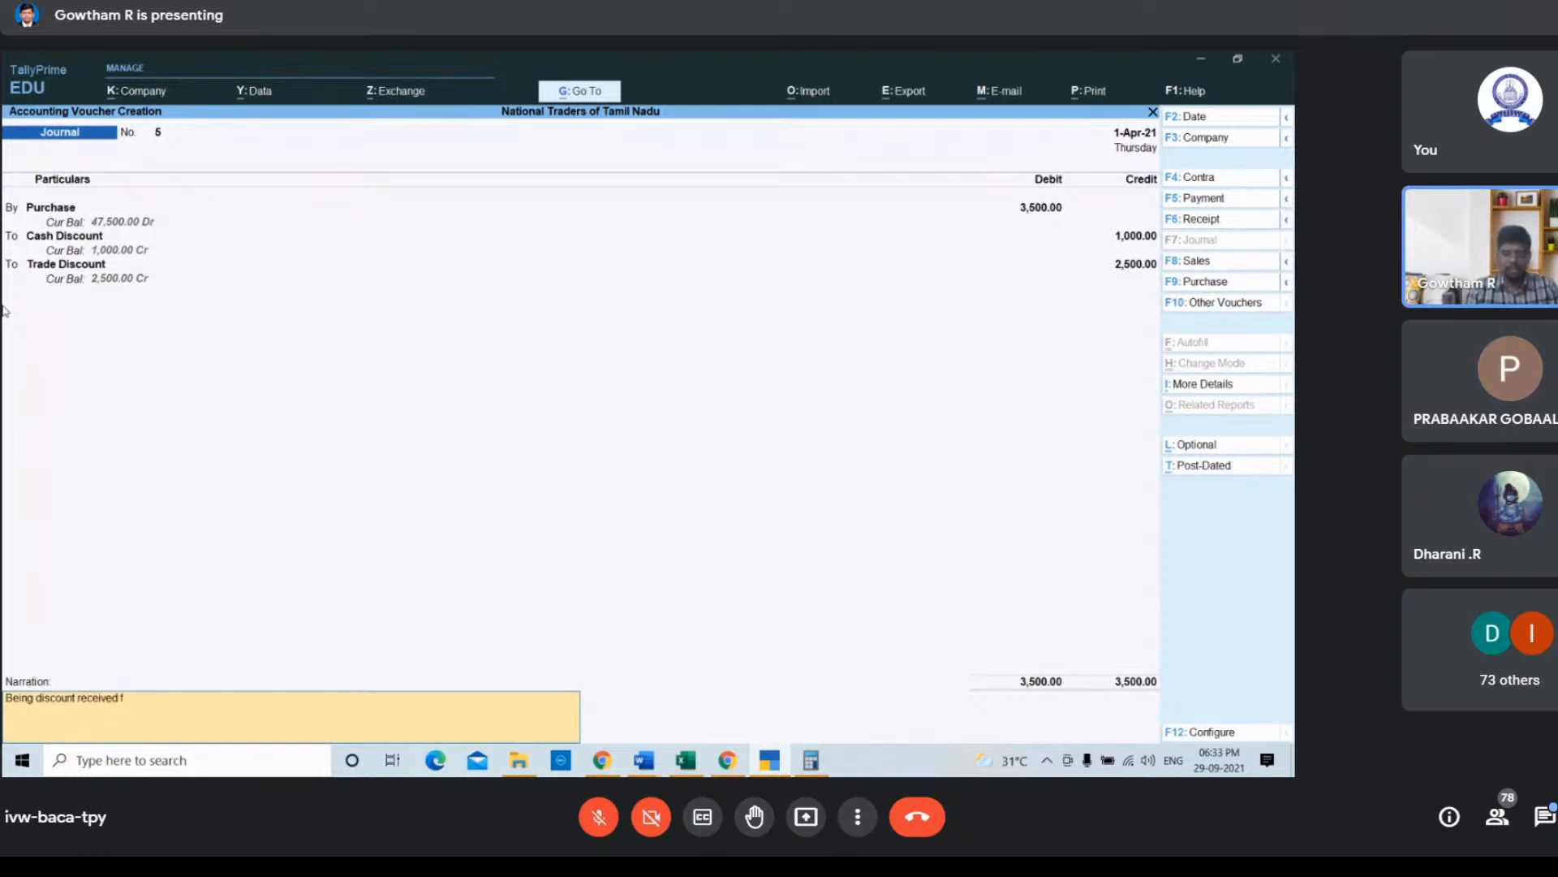
{"action": "type", "text": "rom"}
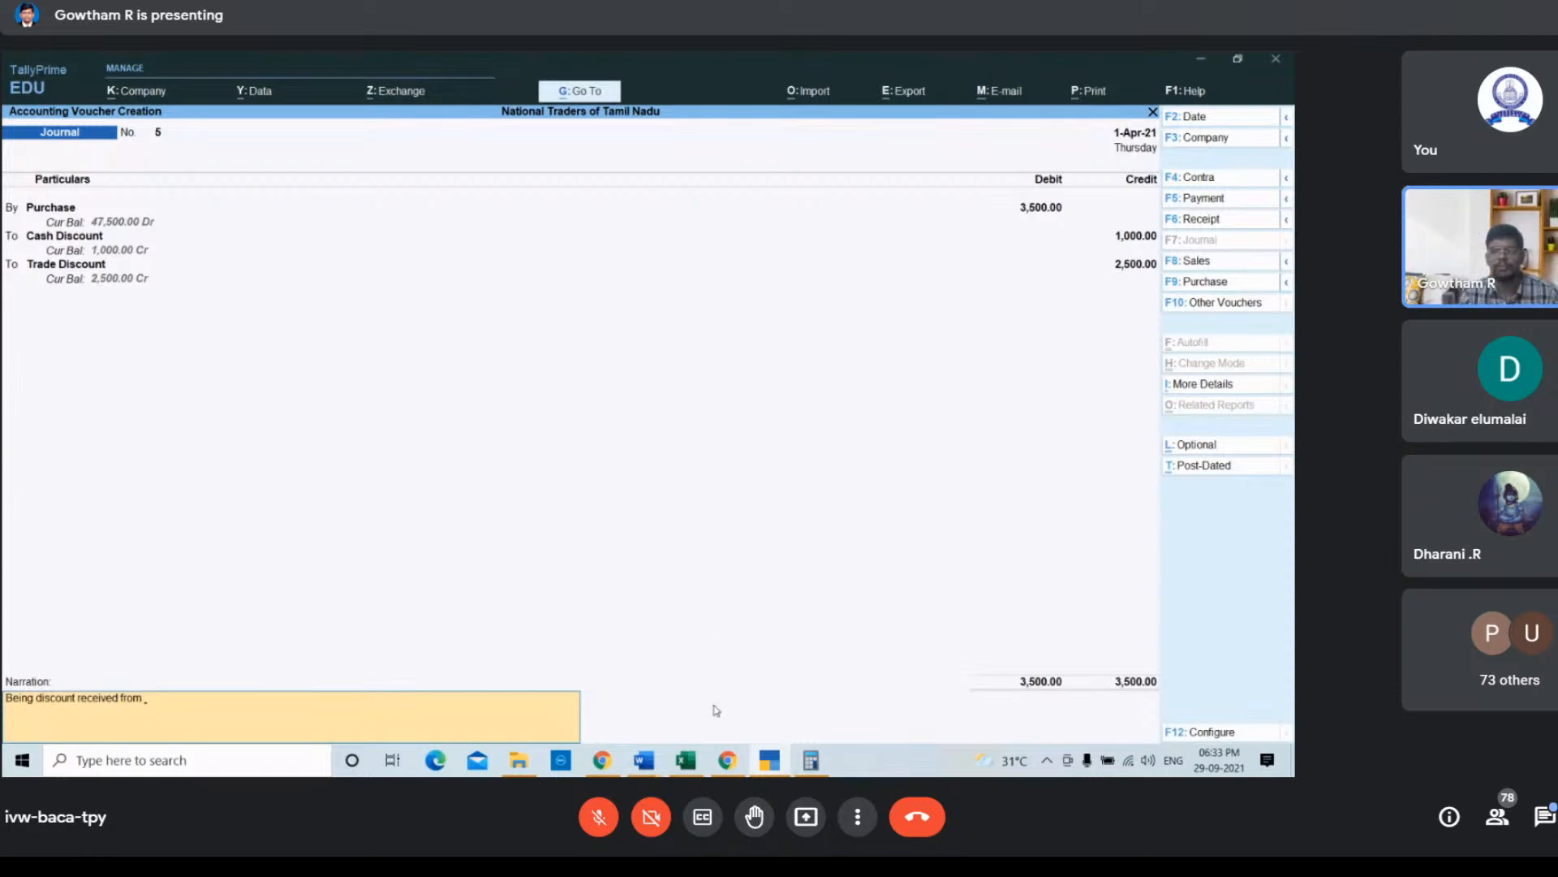
Step: Save the payment voucher debiting Purchase and crediting Cash with 23,250
{"action": "left_click", "coordinate": [728, 763]}
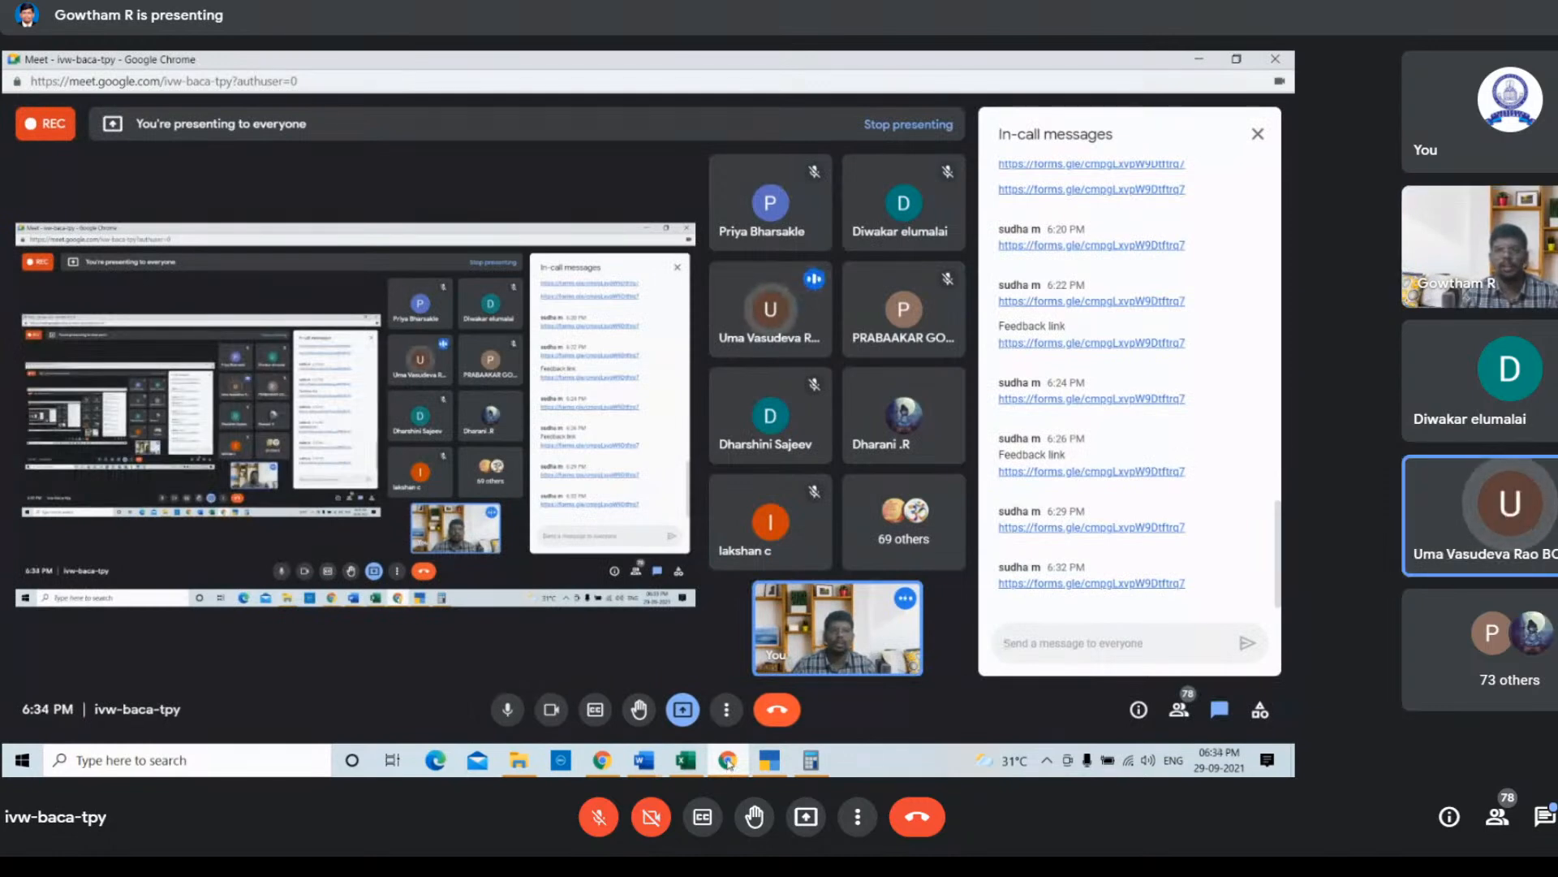
{"action": "left_click", "coordinate": [729, 763]}
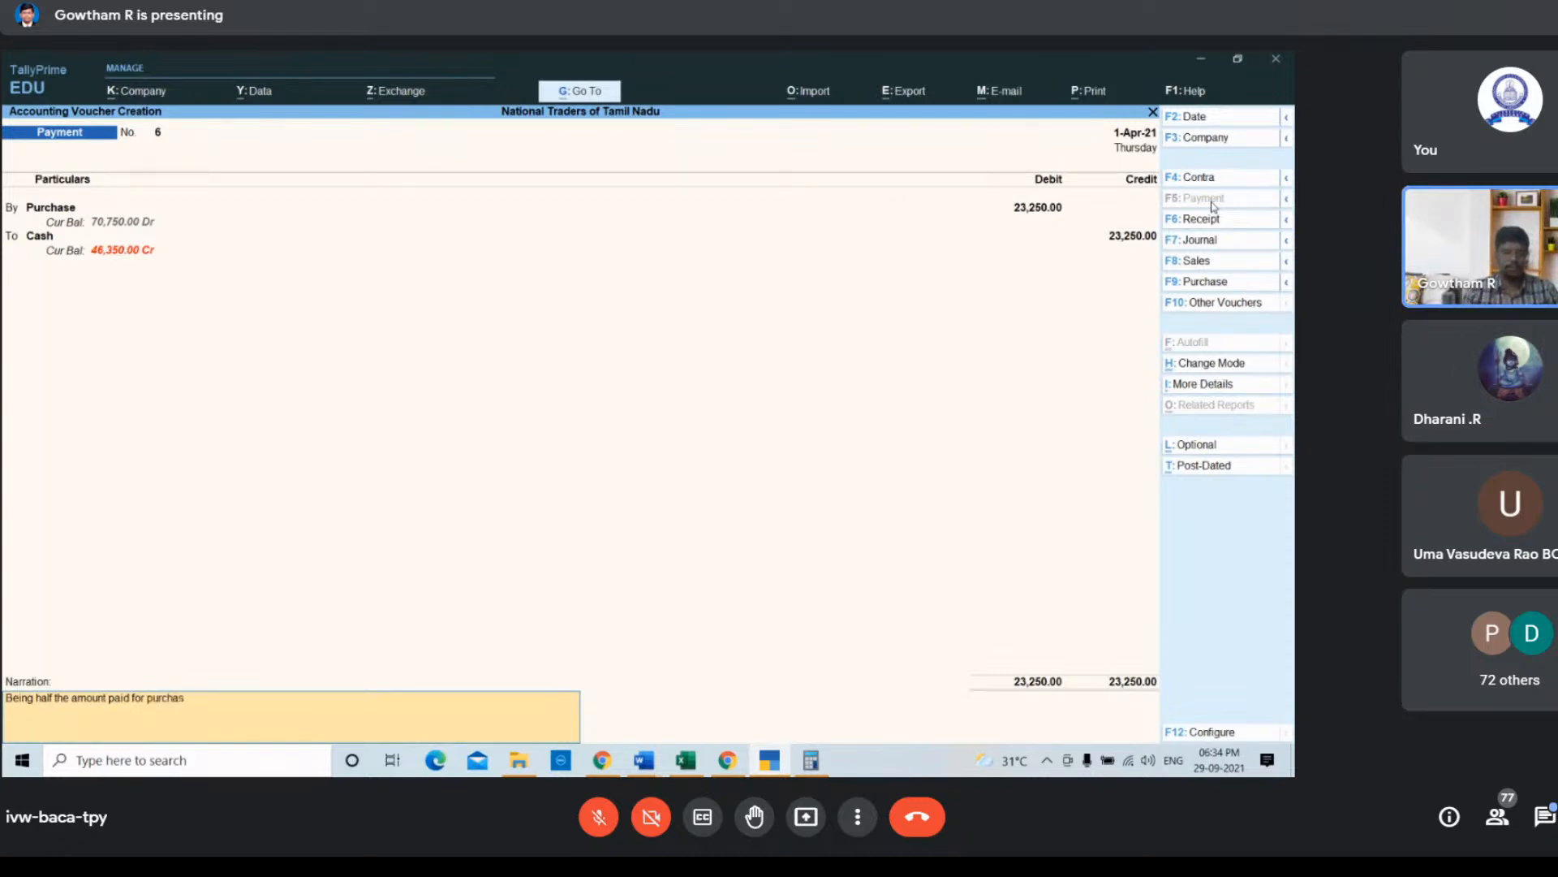
{"action": "key", "text": "Return"}
{"action": "key", "text": "Return"}
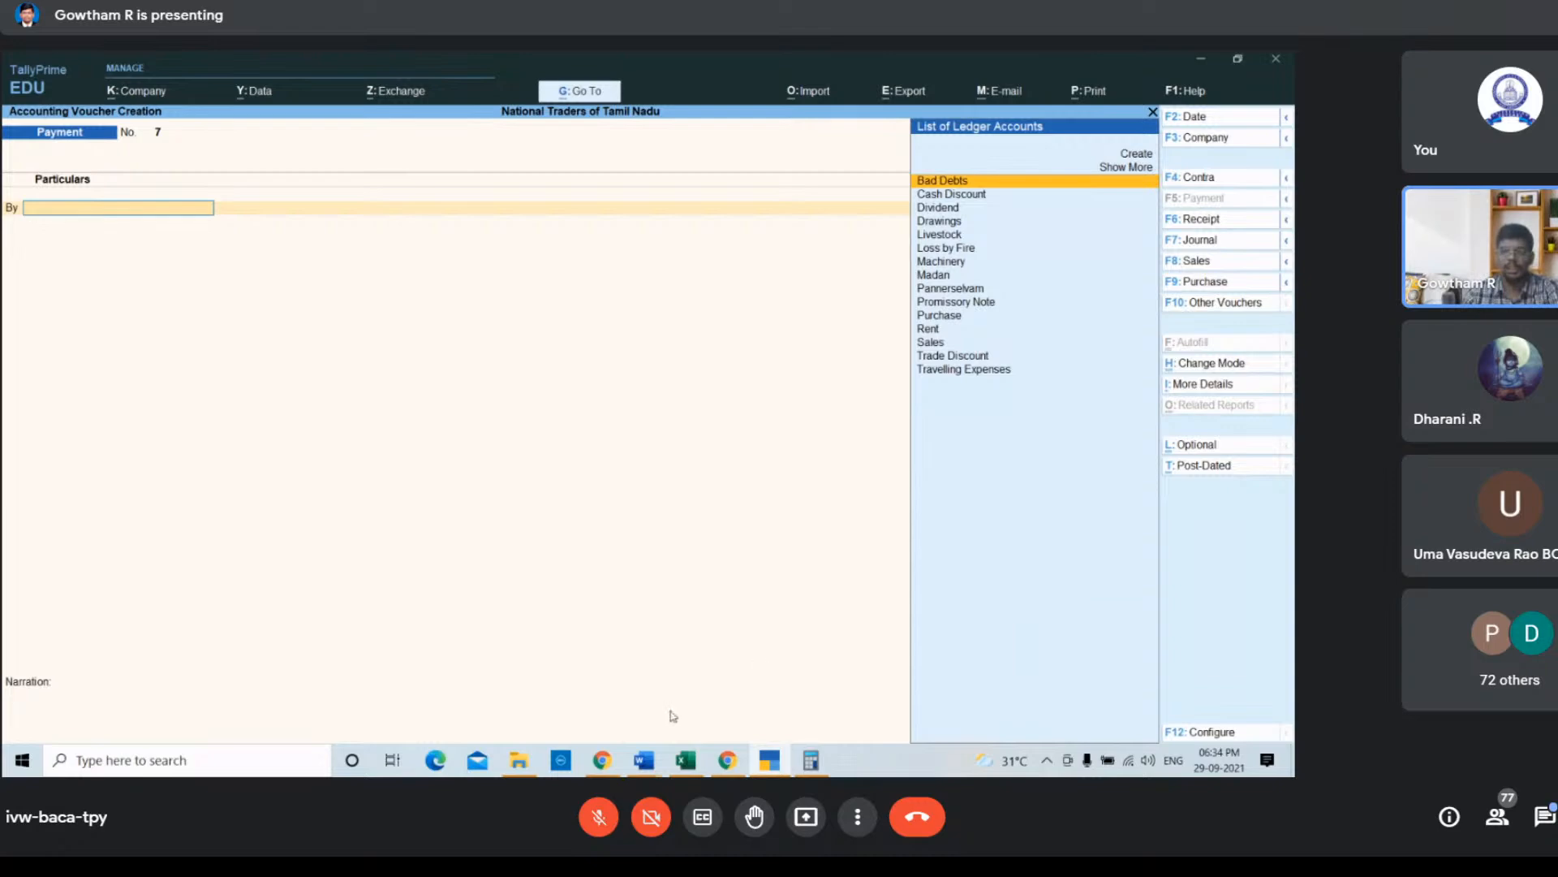
Step: Switch to the Google Meet window and open the option to stop presenting
{"action": "left_click", "coordinate": [727, 760]}
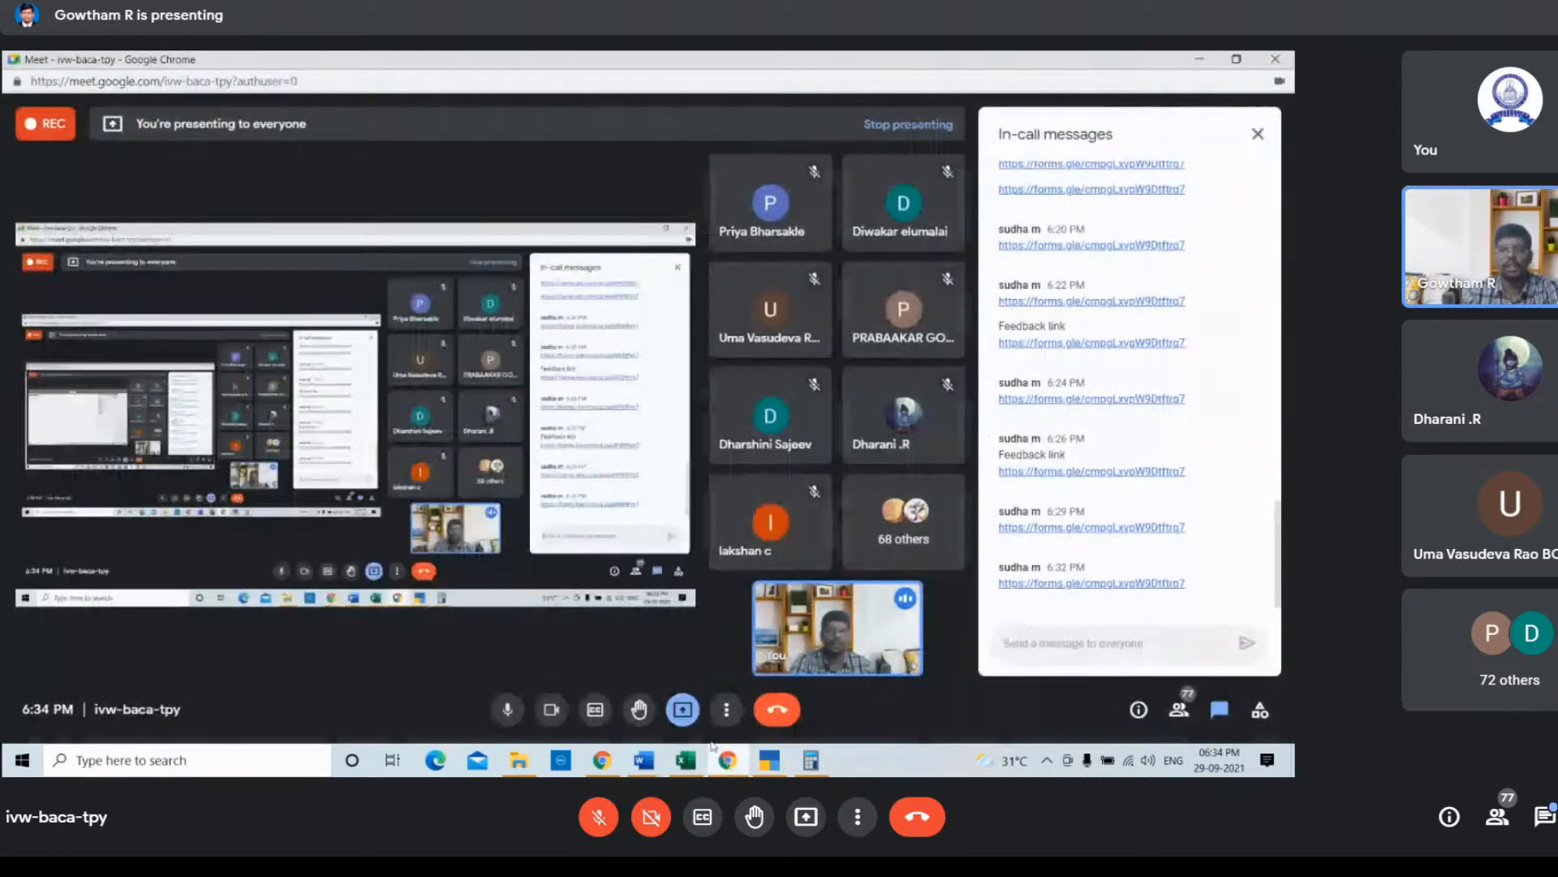
{"action": "left_click", "coordinate": [680, 712]}
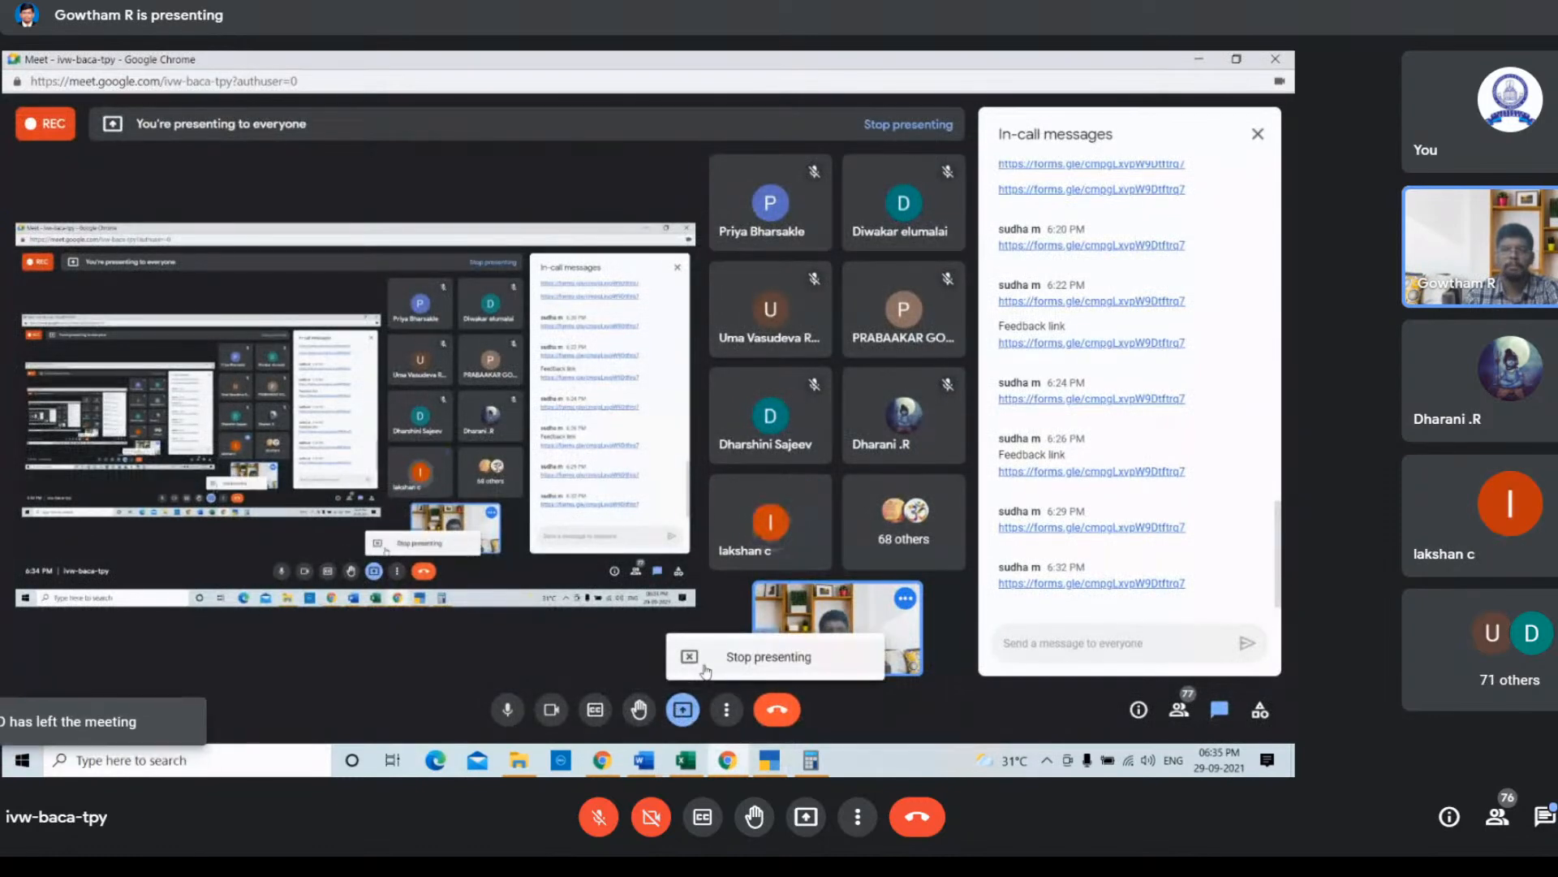